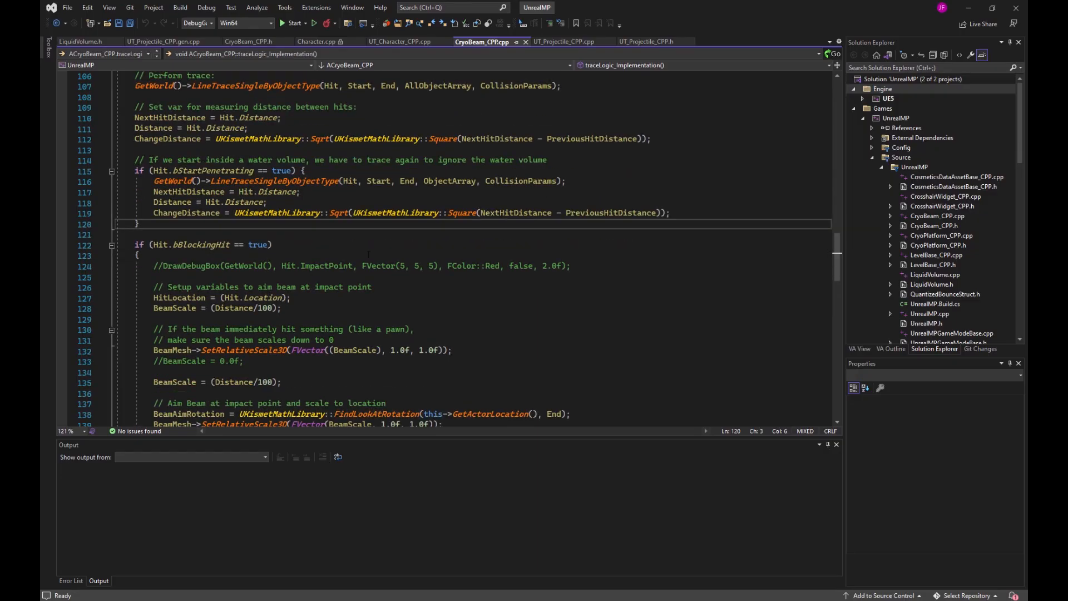
scroll(368, 254, "down", 4)
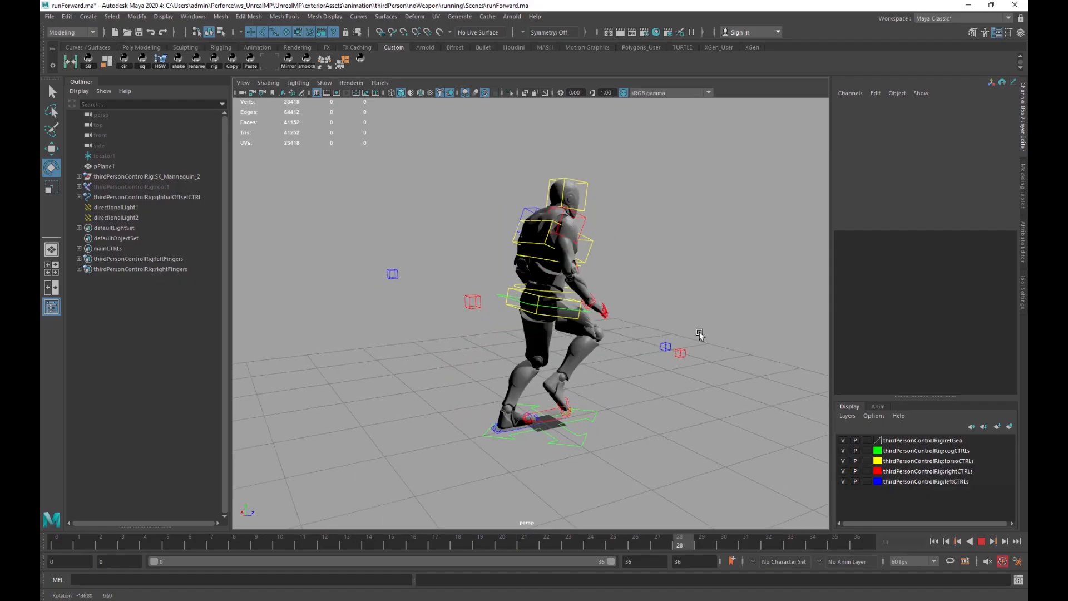
Navigate the SplashDamageFL graph and open the Cause Damage function graph in UT_Character_BP.
left_click_drag(700, 334, 453, 342, "alt")
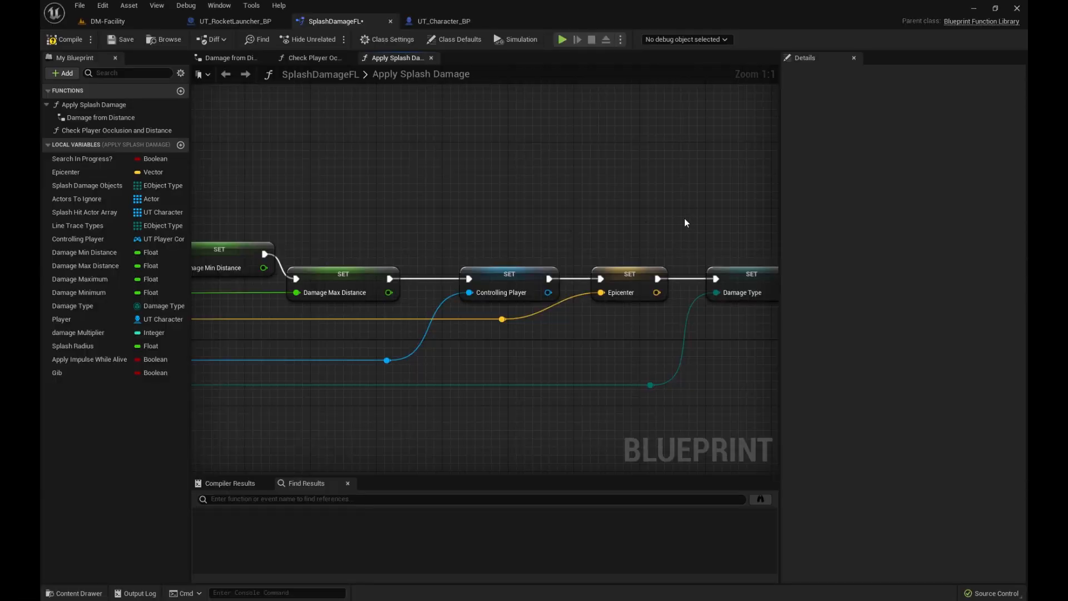
mouse_move(686, 223)
right_mouse_down()
mouse_move(369, 207)
mouse_move(234, 228)
mouse_move(453, 288)
mouse_move(543, 124)
mouse_move(584, 206)
right_mouse_up()
scroll(229, 235, "down", 3)
double_click(557, 237)
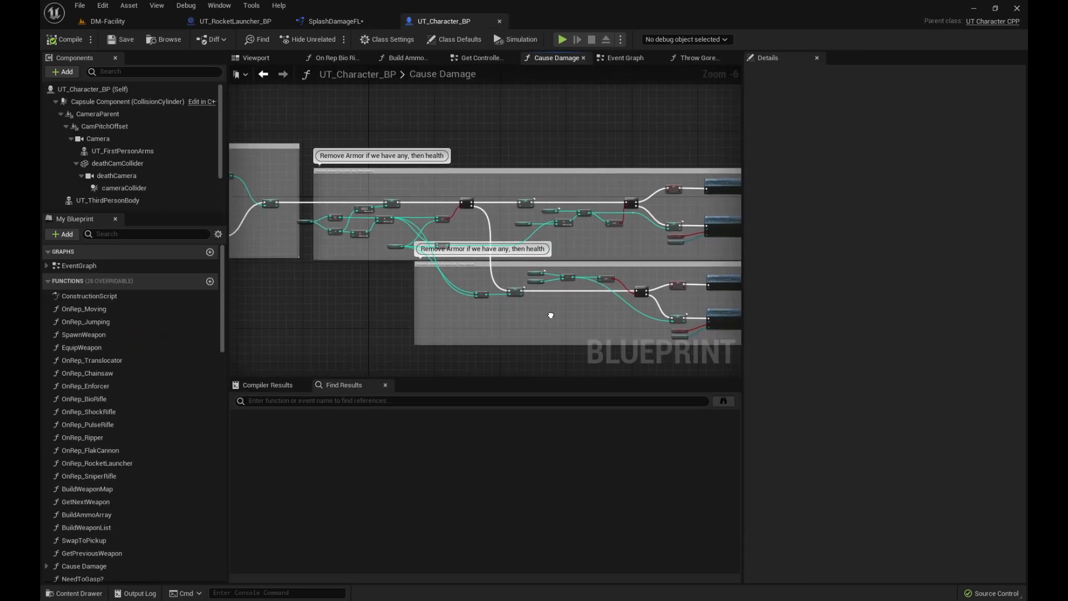
scroll(576, 236, "up", 5)
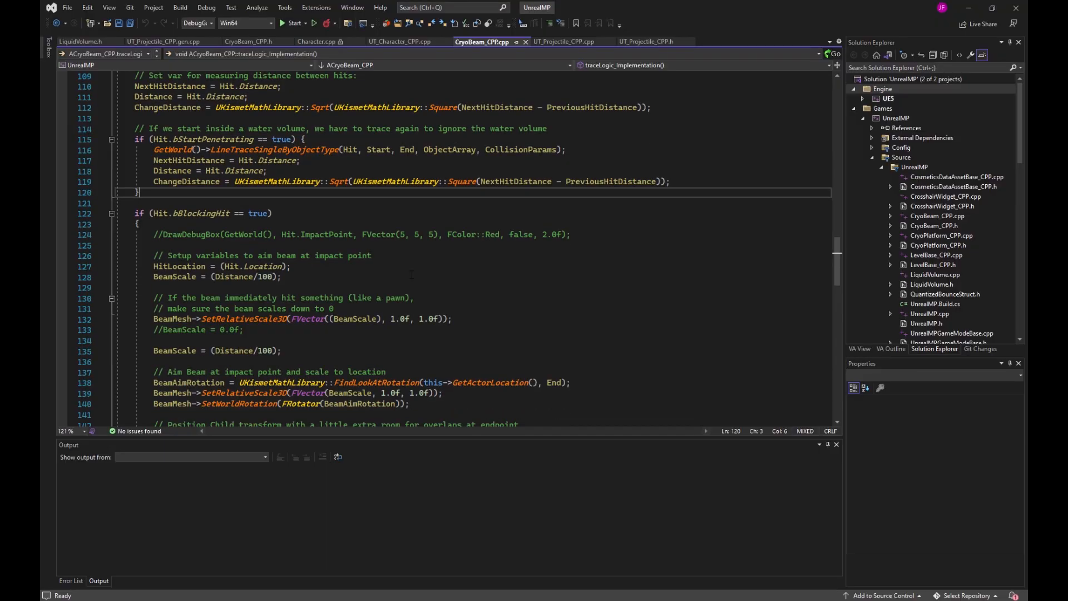
Shoot the blue robot enemies, including the underwater one, to splatter blood.
scroll(412, 274, "down", 5)
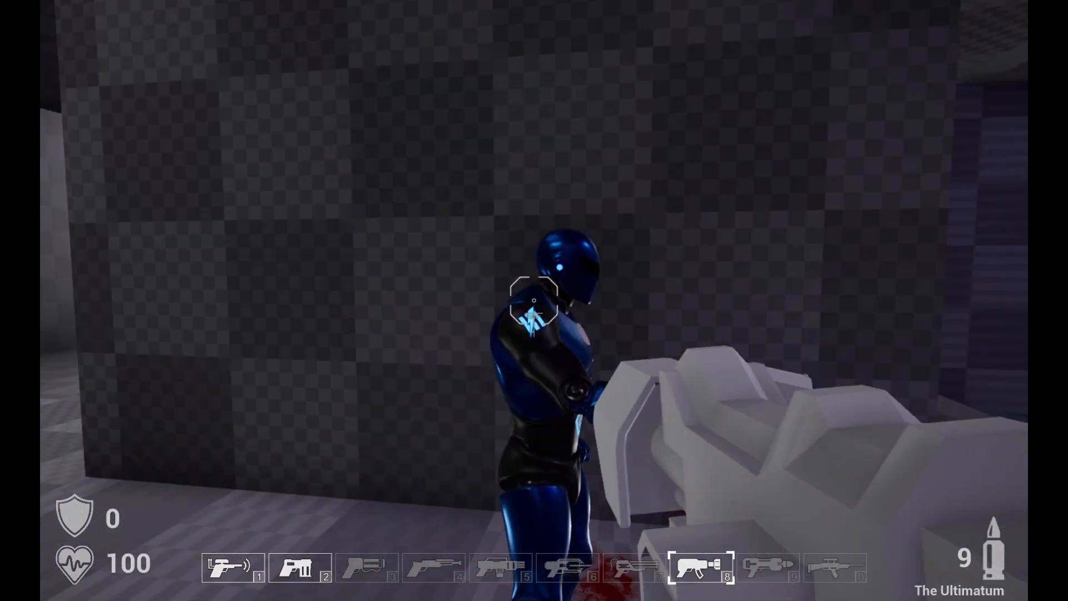
left_click(534, 300)
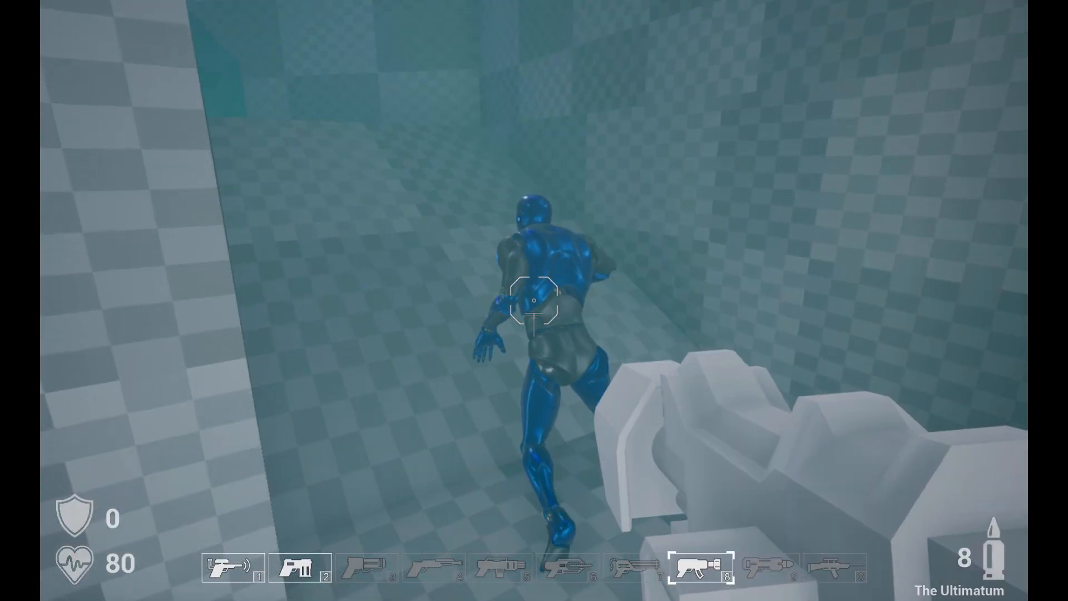
left_click(534, 300)
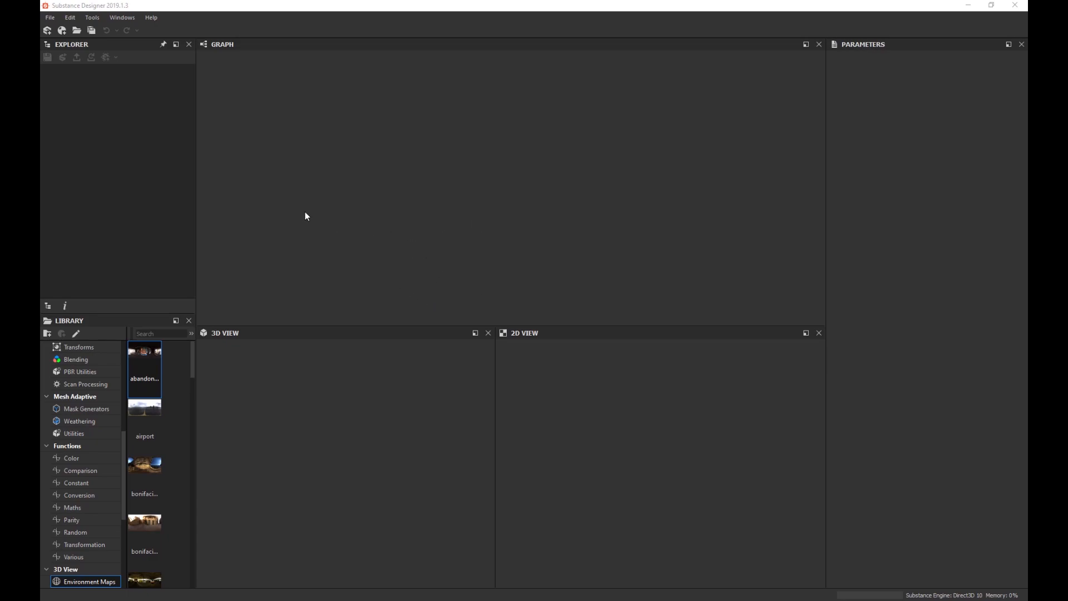
Create a Physically Based (Metallic/Roughness) substance graph named BloodAndGuts at 2048 px.
left_click(49, 17)
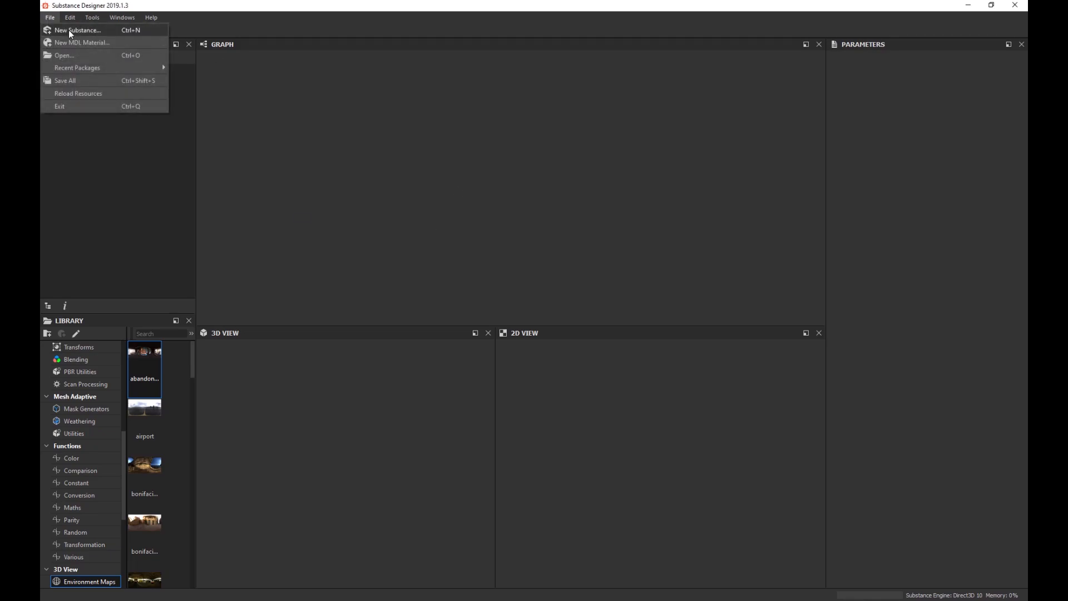
left_click(69, 29)
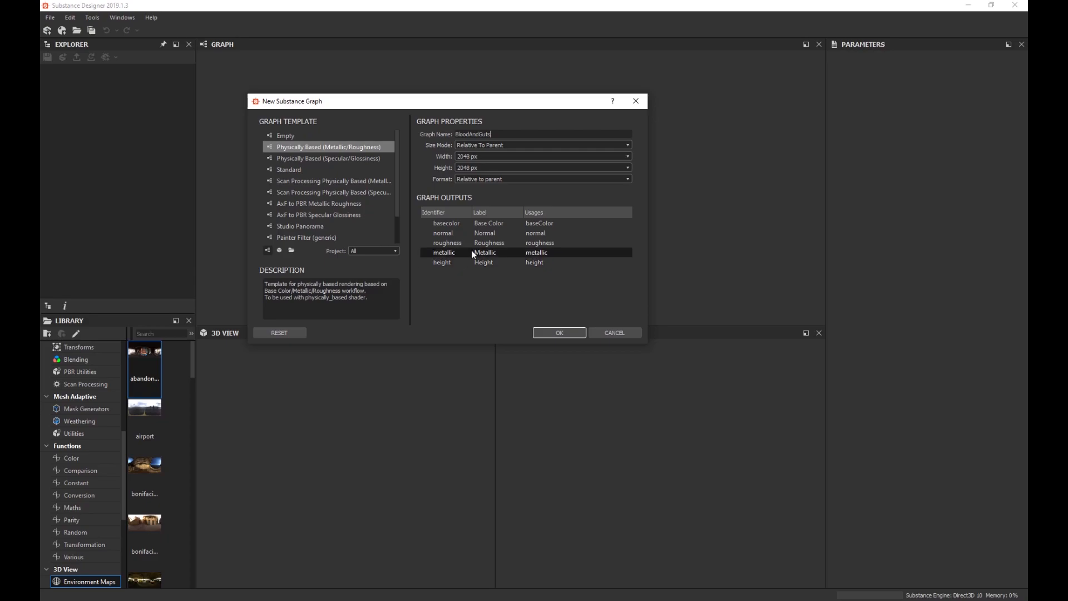
left_click(558, 333)
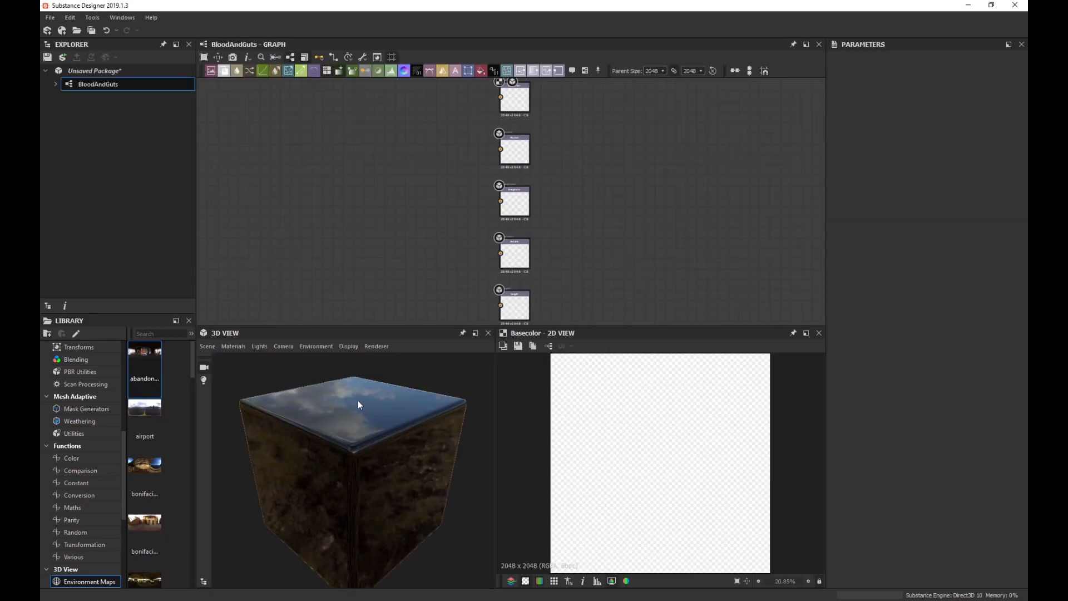
Frame the output nodes and select the Base Color output to view its properties.
mouse_move(358, 399)
left_mouse_down()
mouse_move(405, 370)
mouse_move(359, 409)
left_mouse_up()
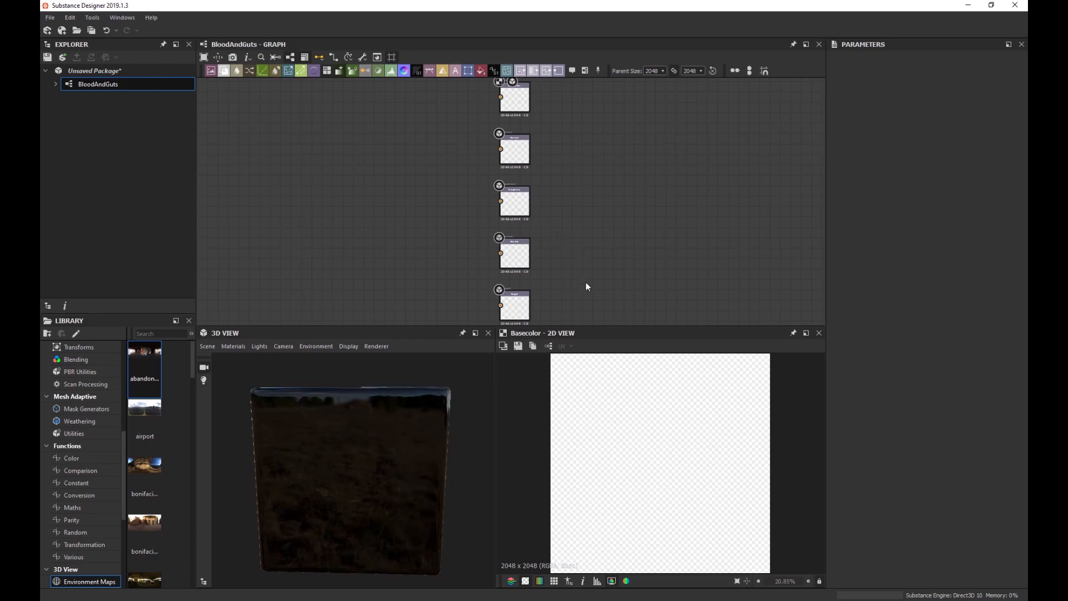
scroll(569, 287, "down", 2)
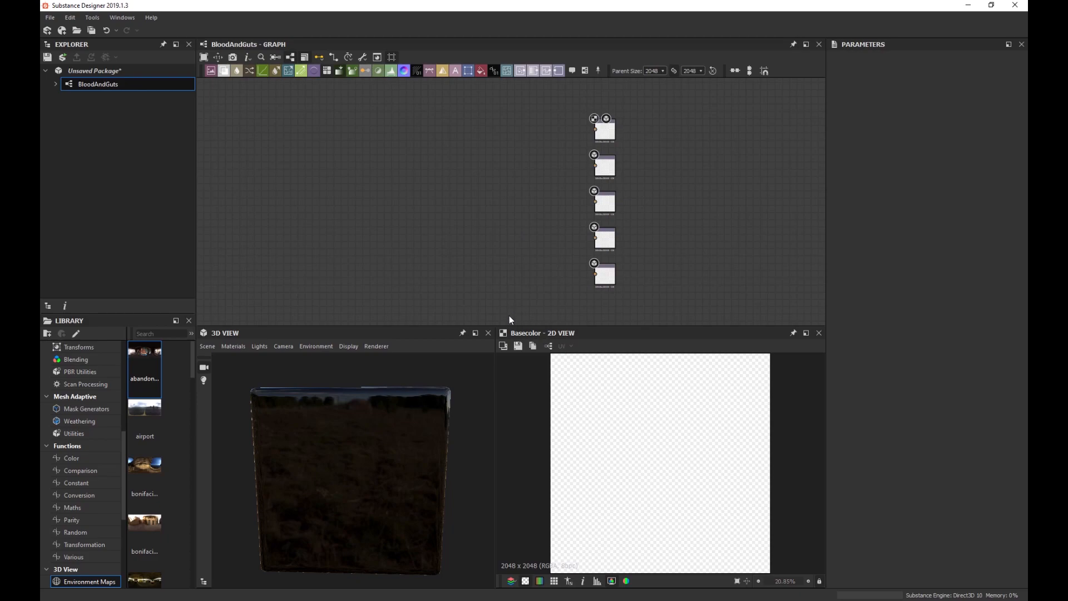
left_click_drag(511, 326, 511, 333)
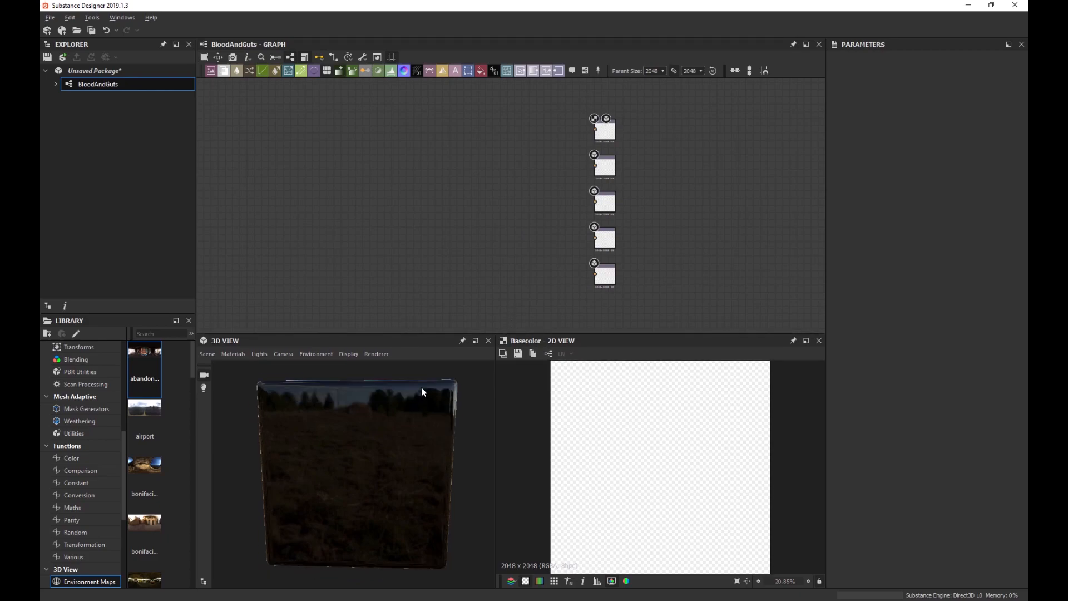
left_click_drag(419, 389, 418, 389)
scroll(416, 388, "up", 2)
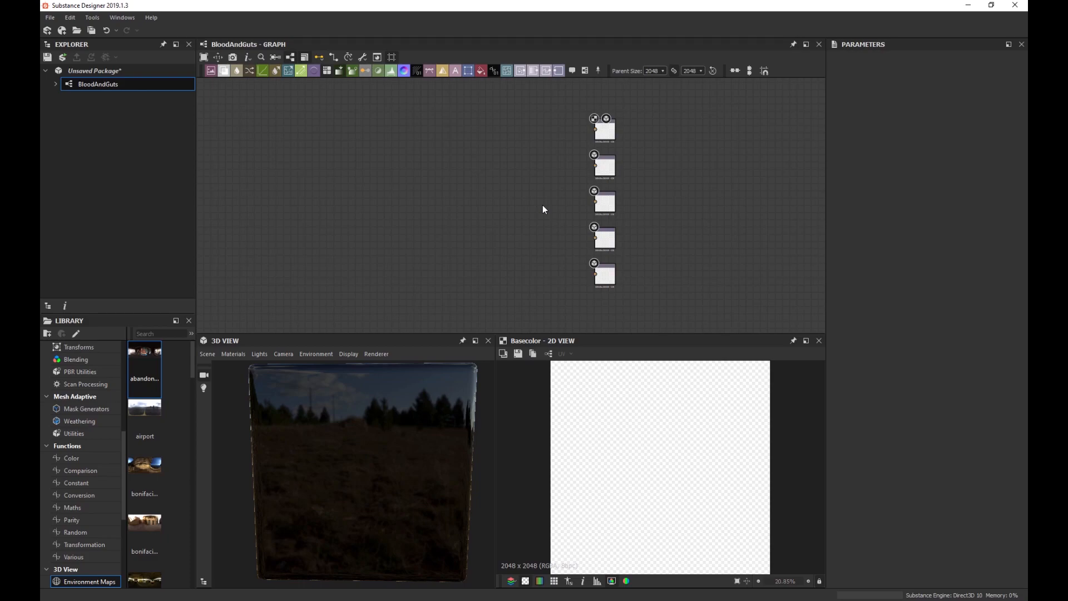
scroll(596, 146, "up", 1)
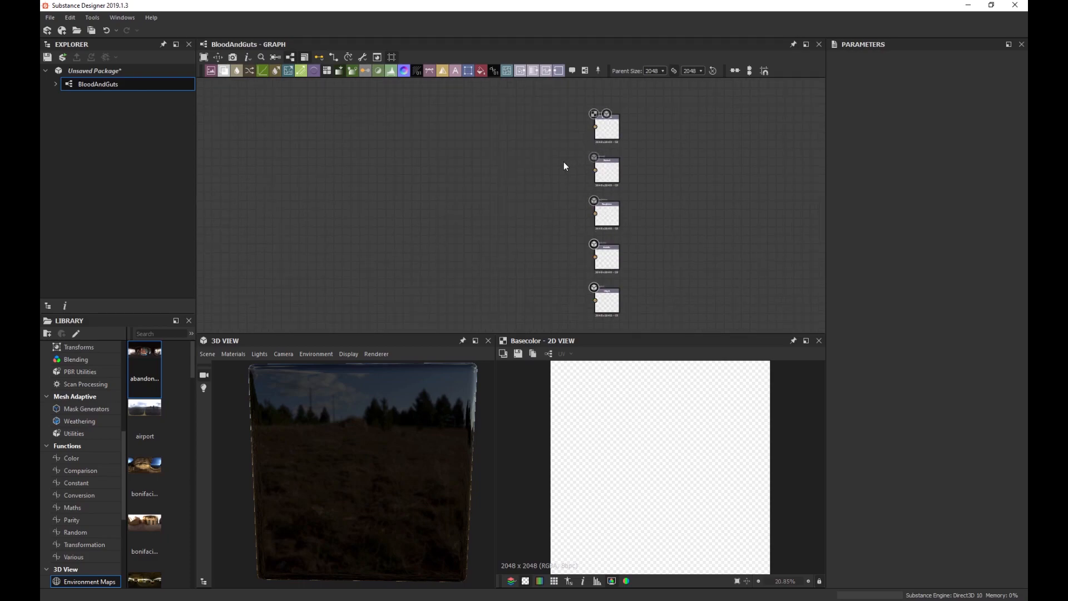
scroll(563, 166, "up", 3)
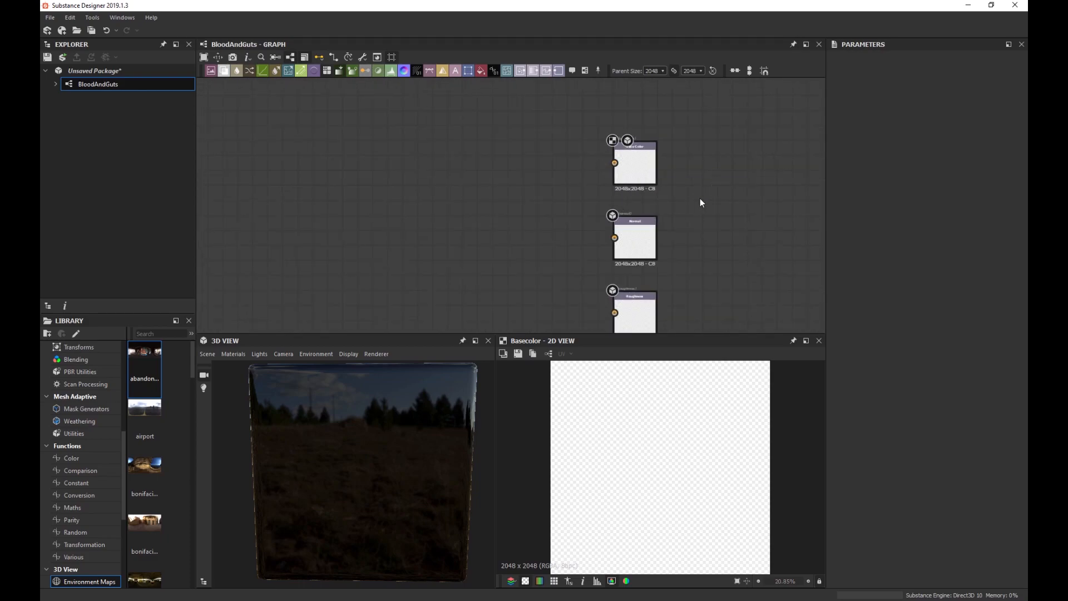
scroll(700, 203, "up", 3)
middle_click_drag(629, 209, 695, 230)
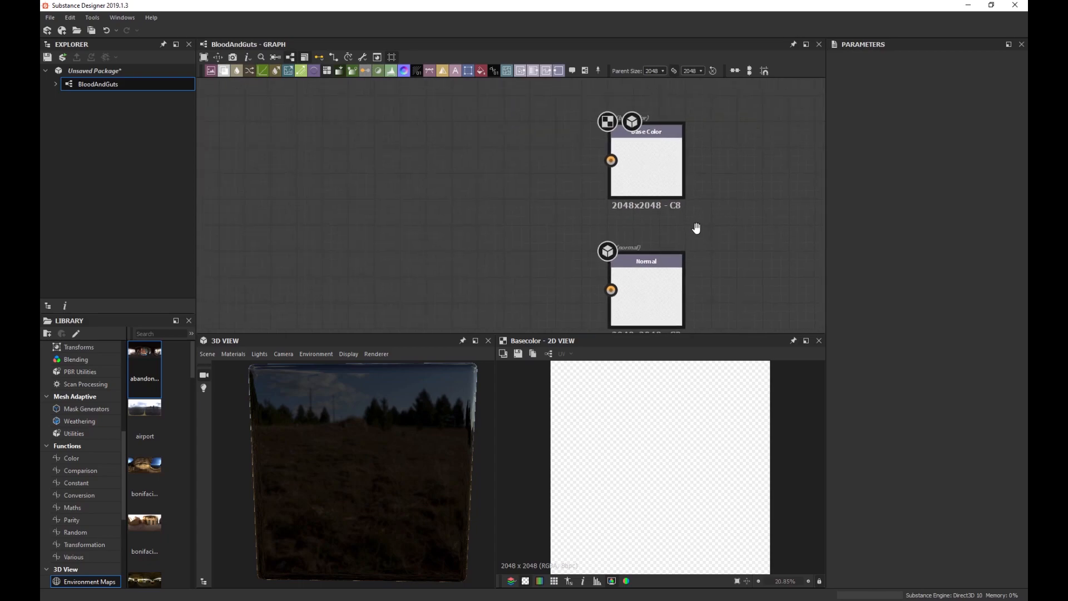
left_click(650, 167)
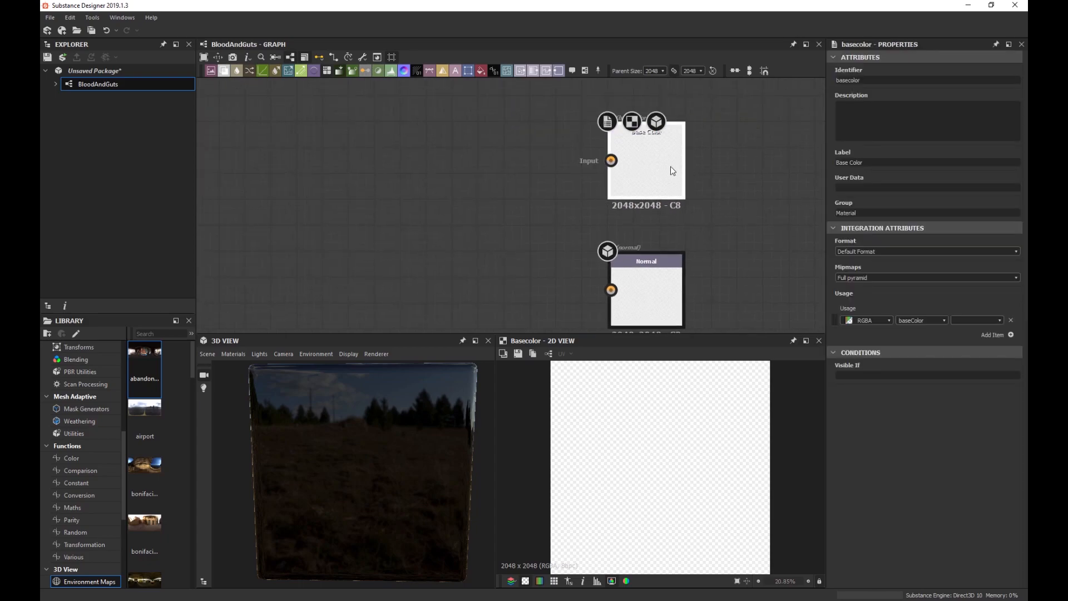
Add a Uniform Color at mid-grey 0.5 feeding the Base Color output.
key("space")
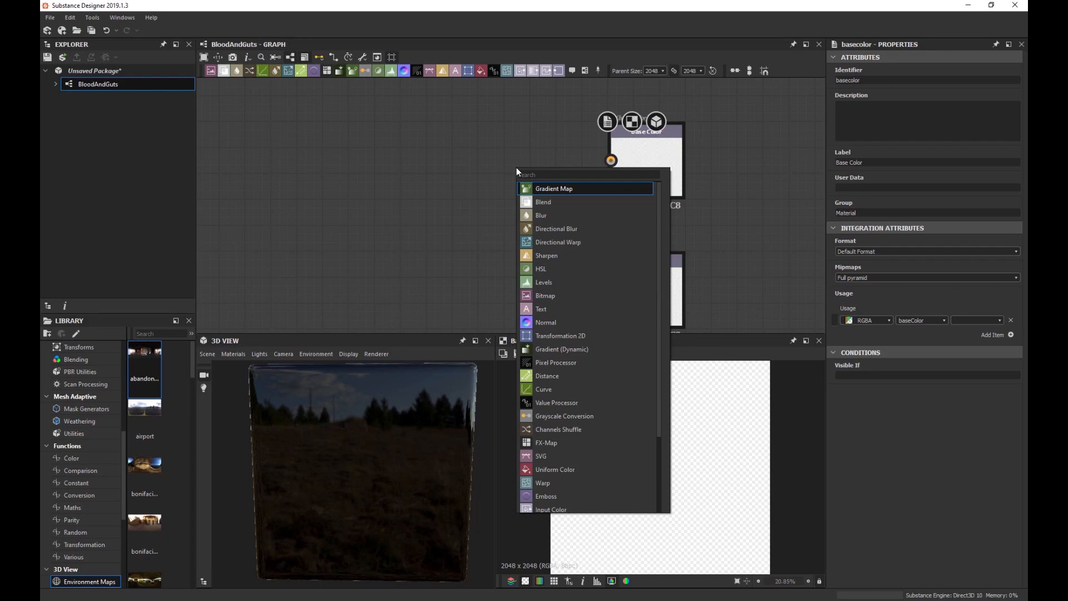
type("uniform")
key("Return")
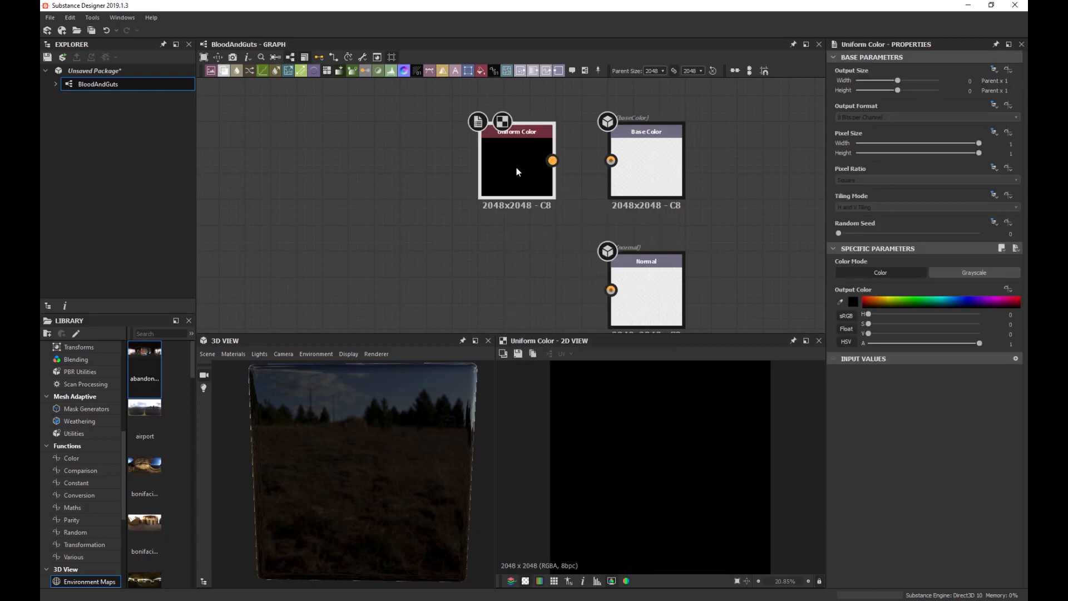
left_click_drag(552, 160, 611, 161)
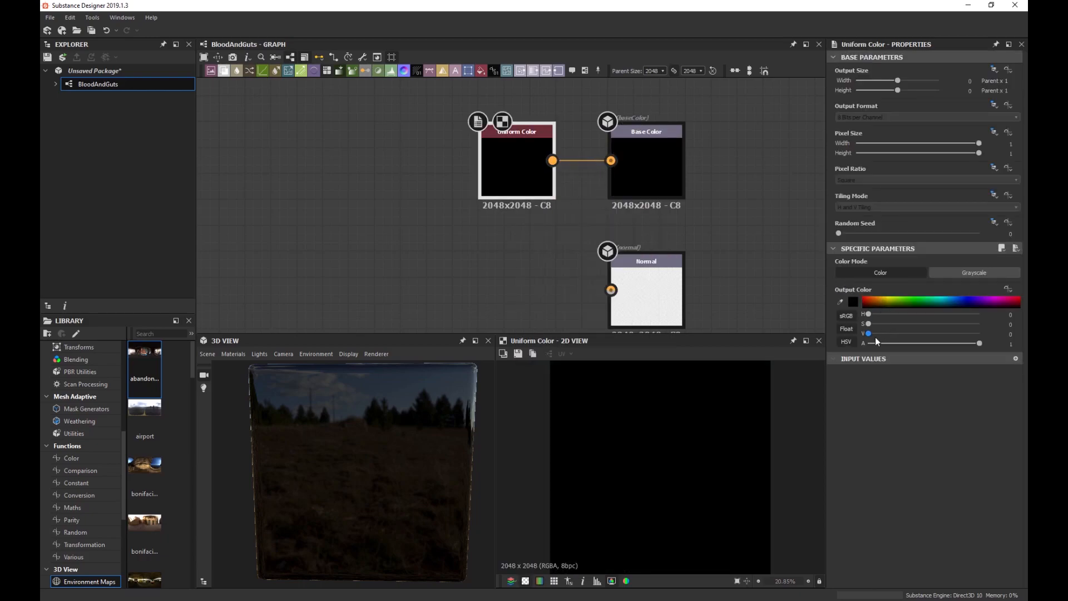
left_click_drag(868, 334, 924, 334)
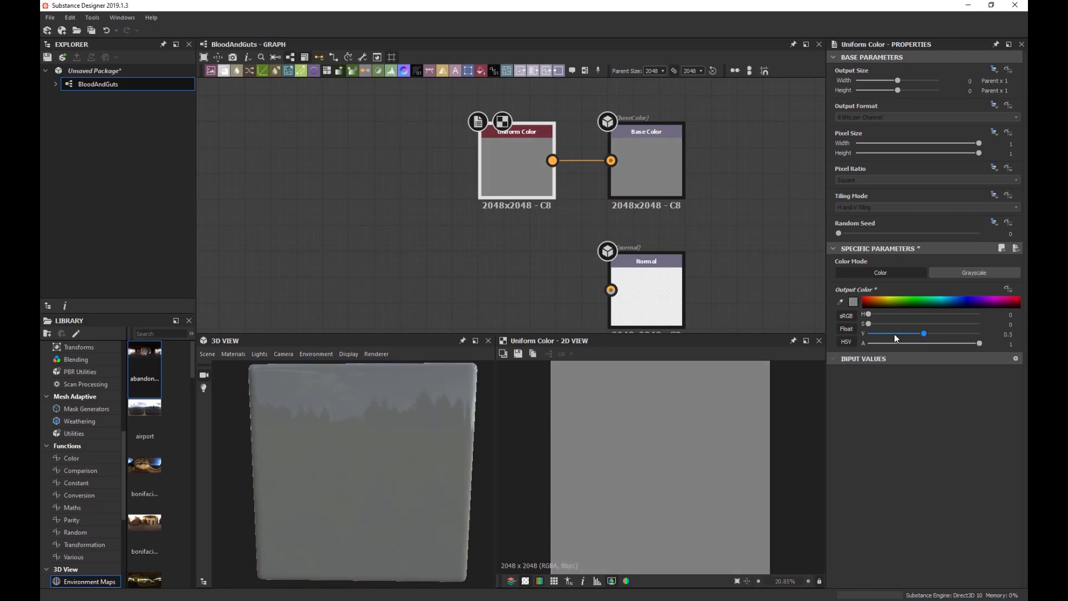
scroll(529, 260, "down", 2)
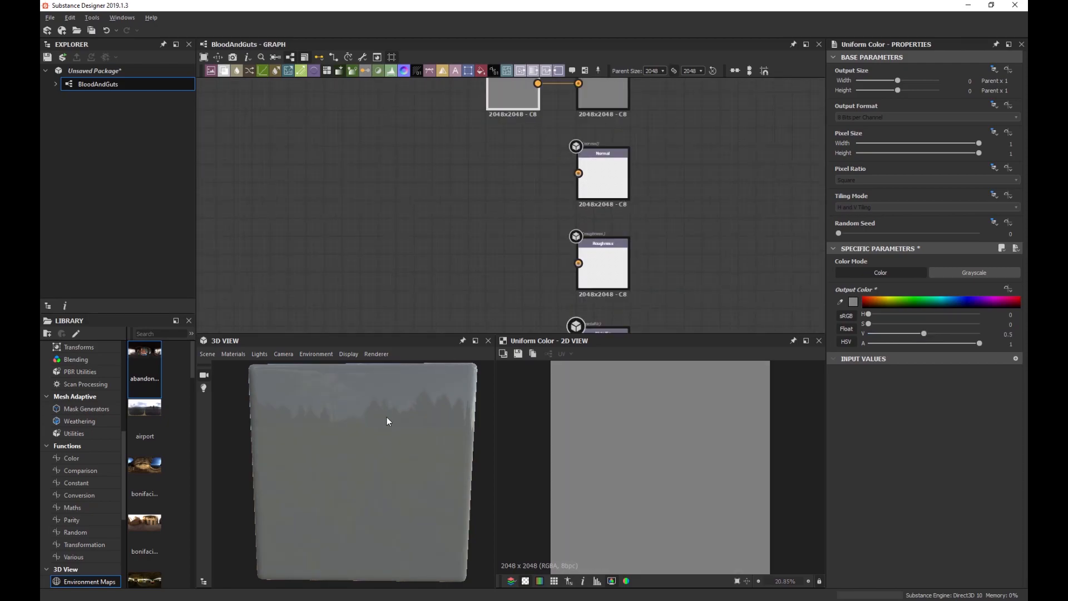
mouse_move(387, 421)
left_mouse_down()
mouse_move(431, 408)
mouse_move(359, 413)
mouse_move(378, 412)
left_mouse_up()
scroll(392, 412, "up", 3)
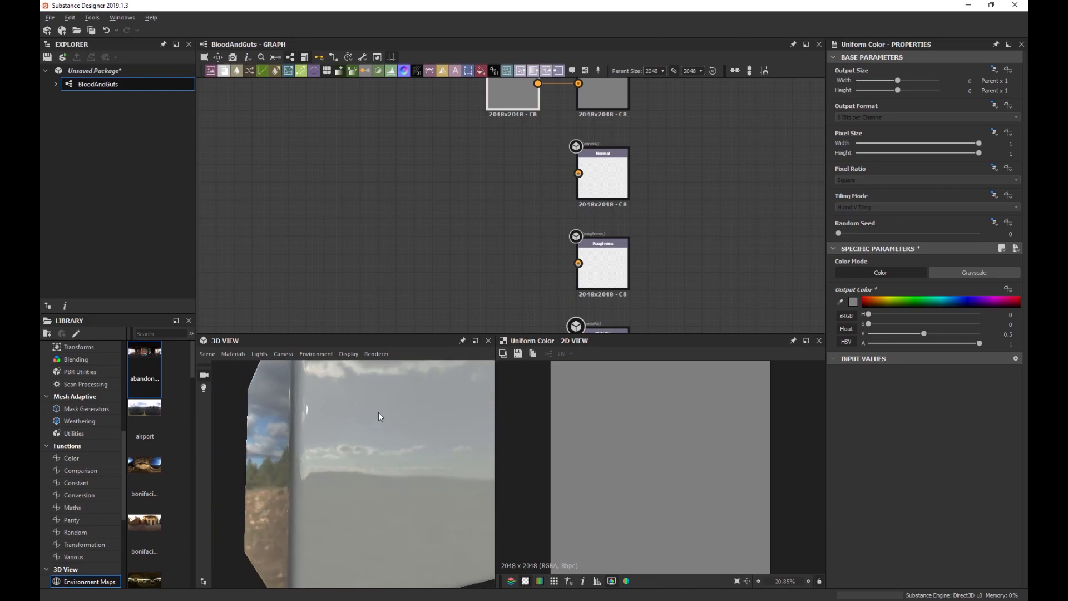
Add a second Uniform Color feeding Roughness, set to a near-black value around 0.07.
left_click(515, 266)
key("space")
type("uniform")
key("Return")
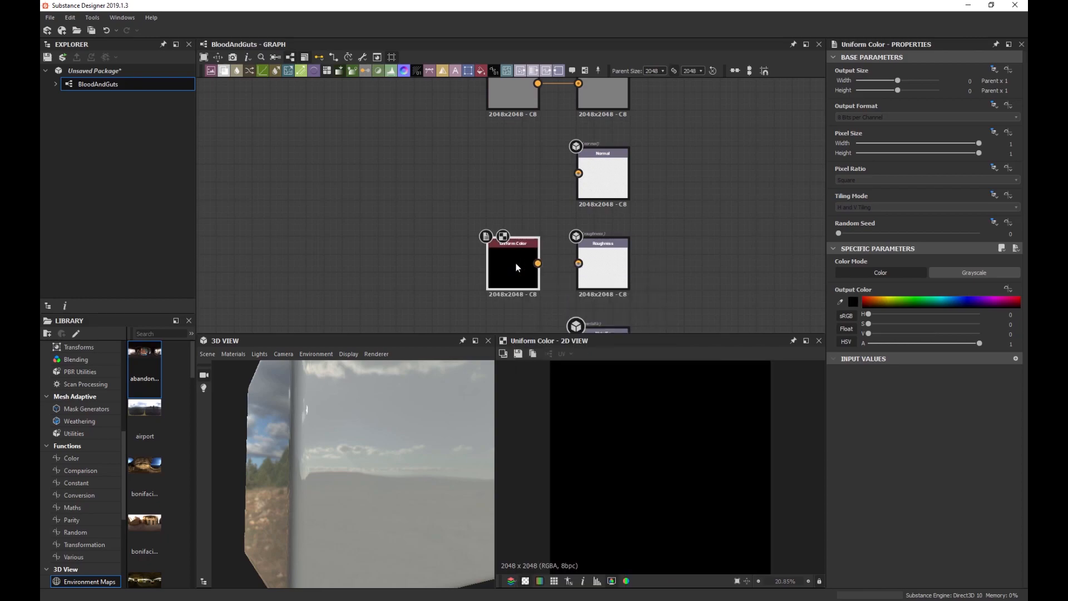
left_click_drag(537, 262, 579, 263)
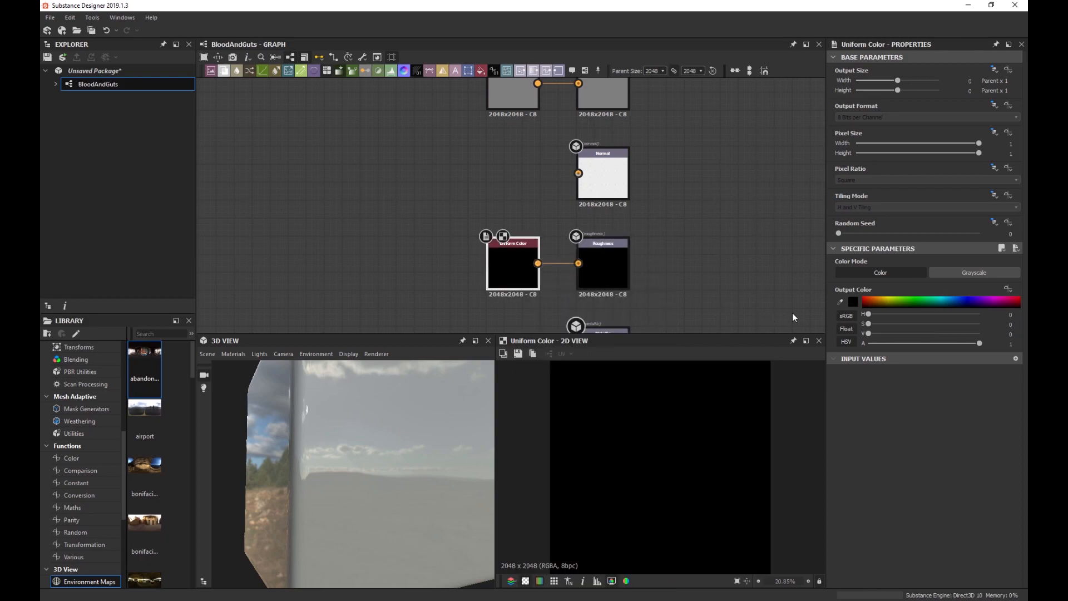
left_click_drag(869, 336, 872, 334)
mouse_move(393, 445)
left_mouse_down()
mouse_move(377, 453)
mouse_move(397, 441)
left_mouse_up()
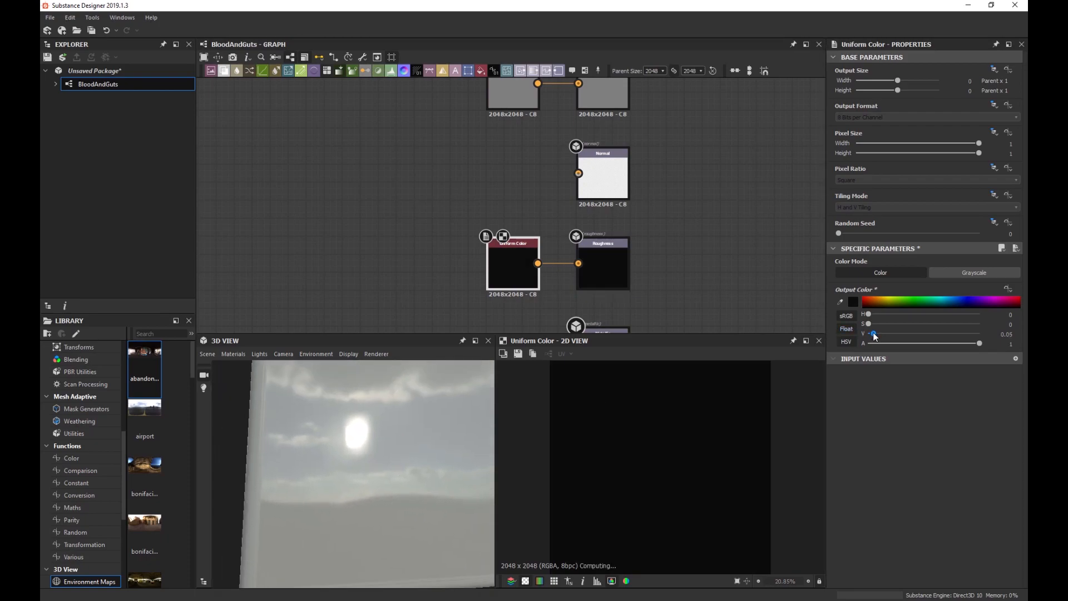
left_click_drag(873, 335, 876, 336)
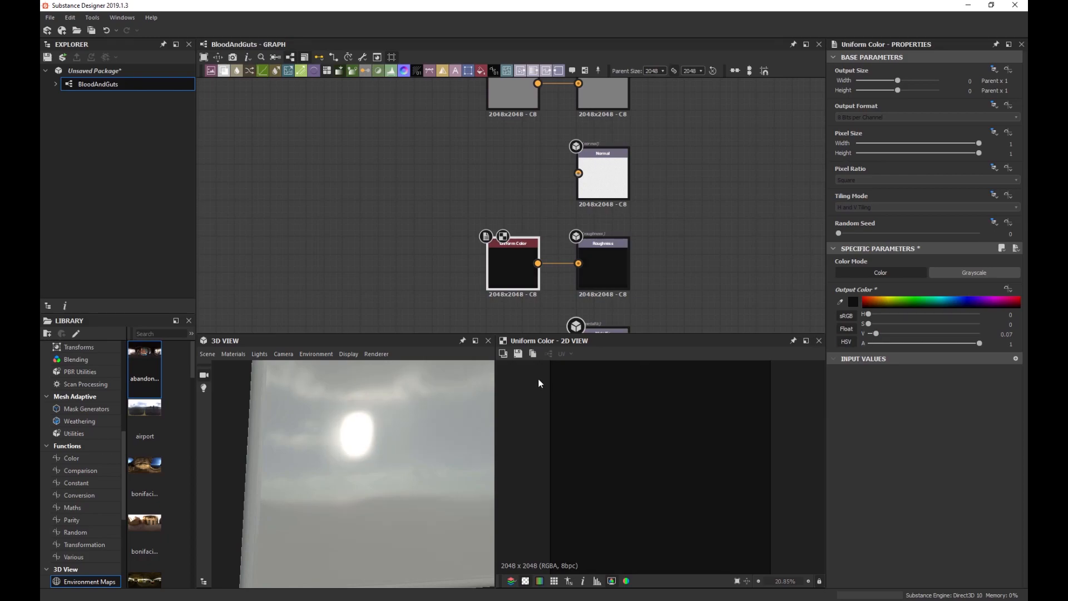
left_click_drag(423, 401, 371, 425)
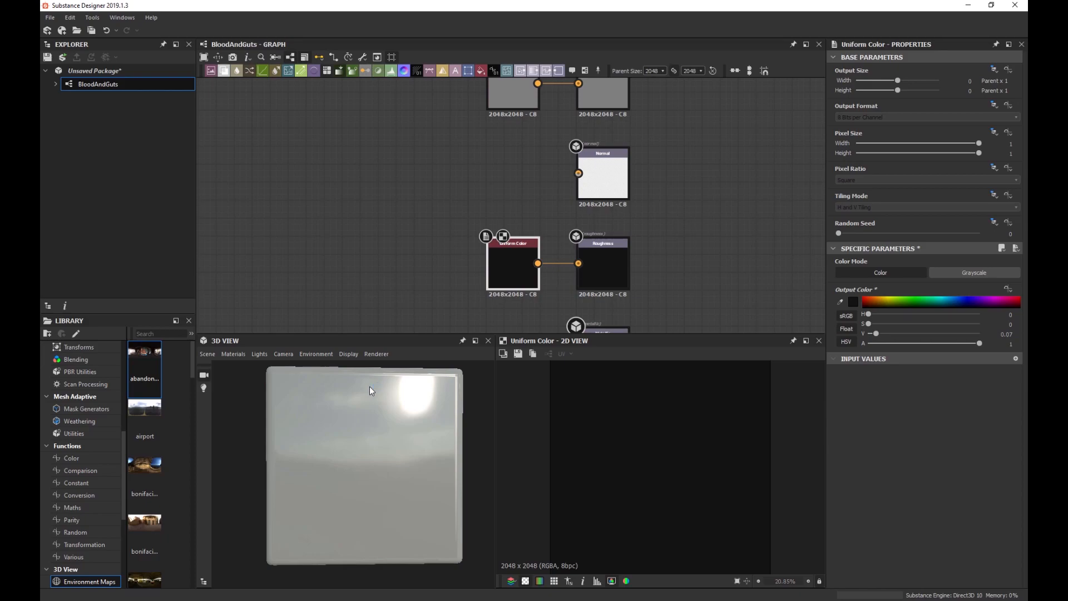
scroll(406, 242, "down", 5)
middle_click_drag(433, 236, 458, 227)
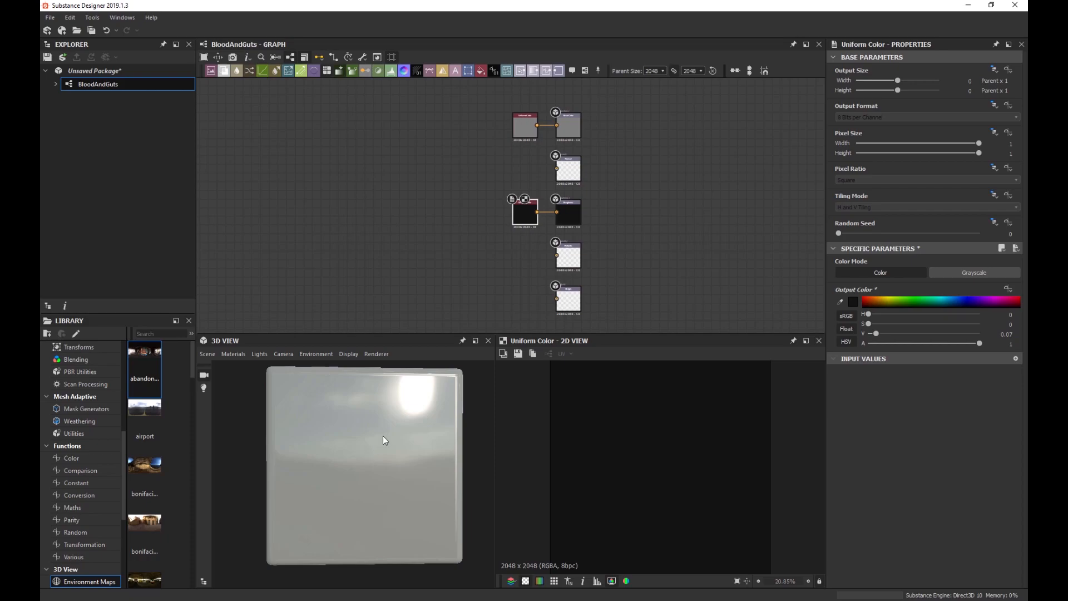
Add a Perlin Noise node on the left of the graph.
middle_click_drag(452, 147, 458, 182)
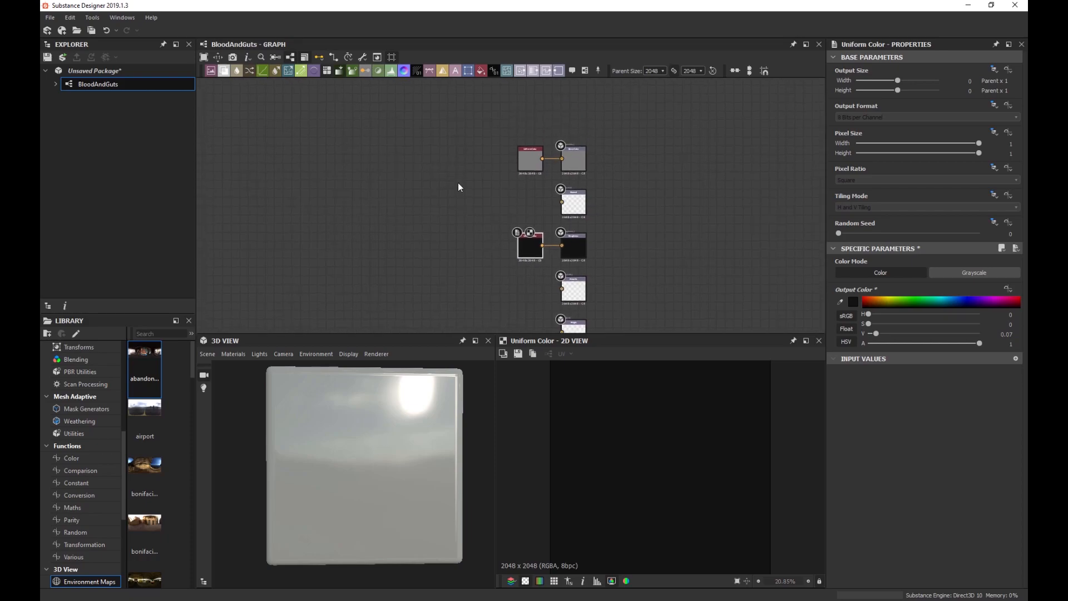
scroll(478, 163, "up", 2)
key("space")
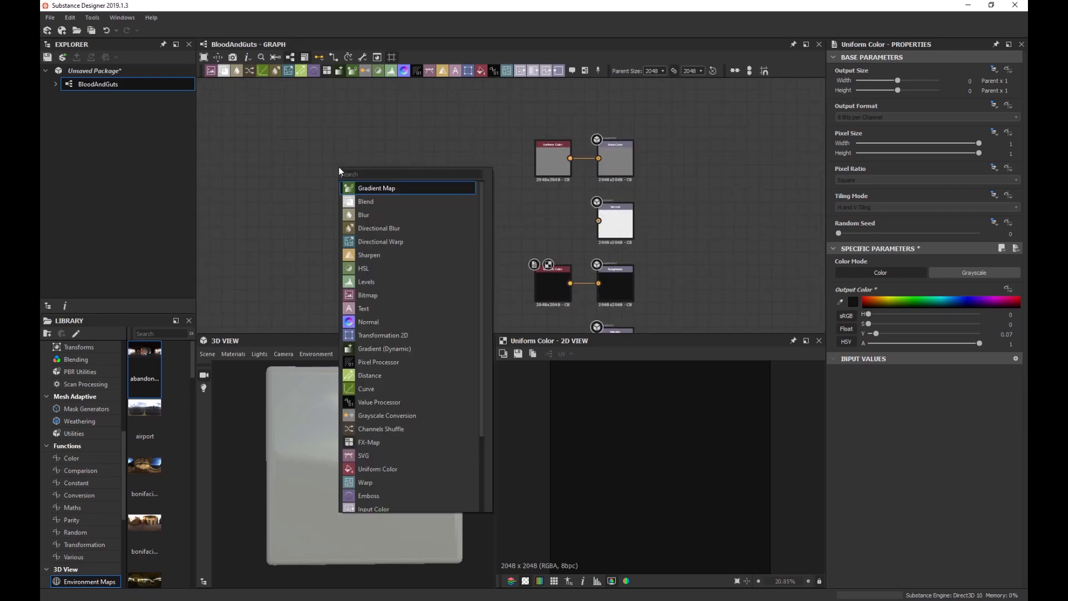
type("per")
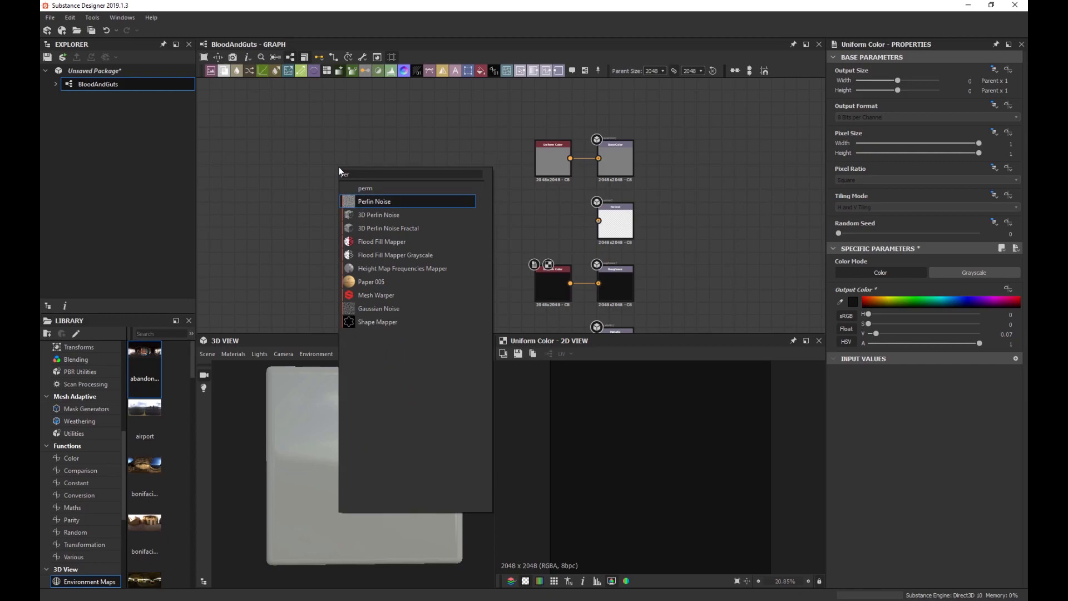
key("Return")
left_click_drag(338, 168, 306, 158)
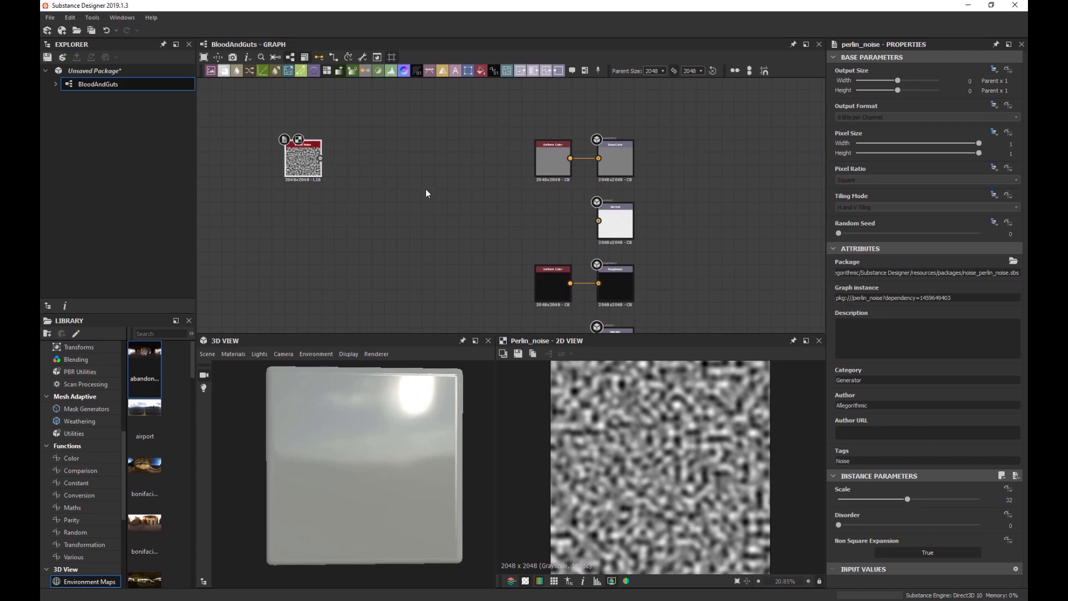
Connect the Perlin Noise to a new Normal node with Intensity 20.
left_click_drag(321, 159, 497, 226)
type("normal")
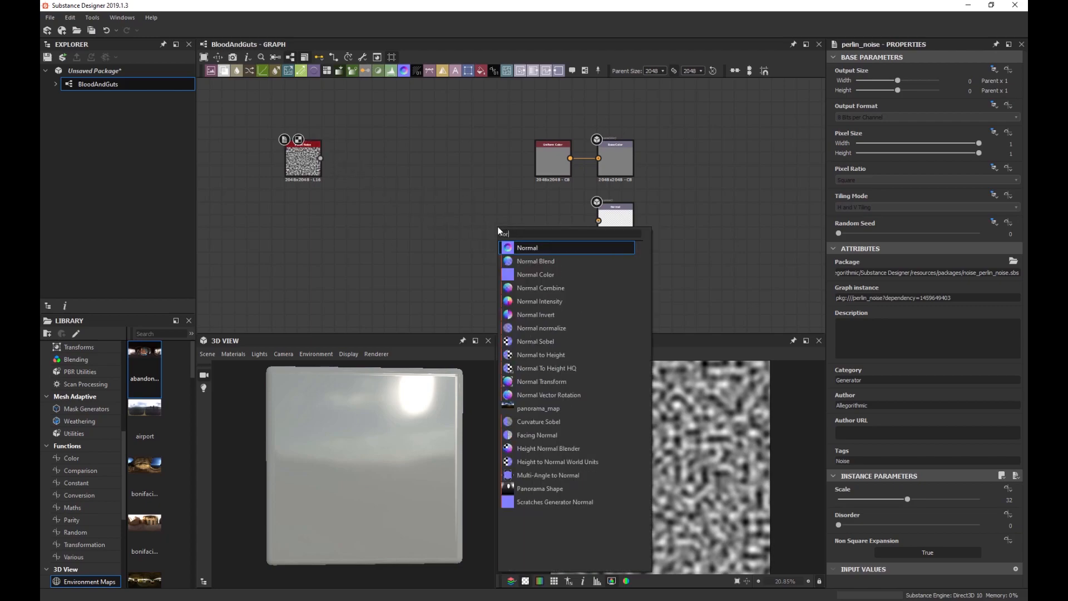
key("Return")
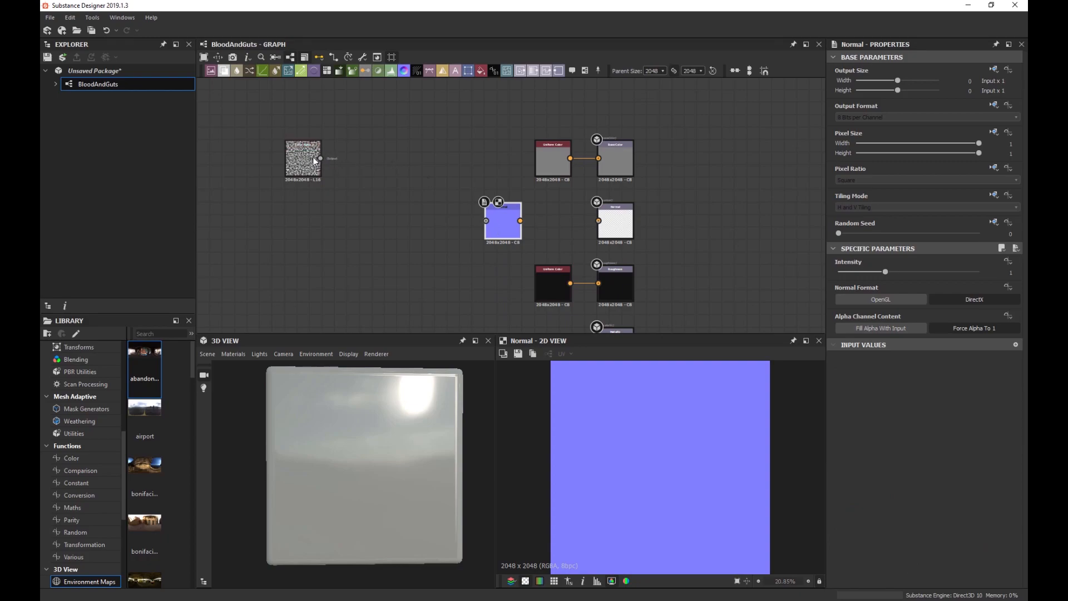
left_click_drag(321, 158, 486, 221)
scroll(679, 433, "up", 3)
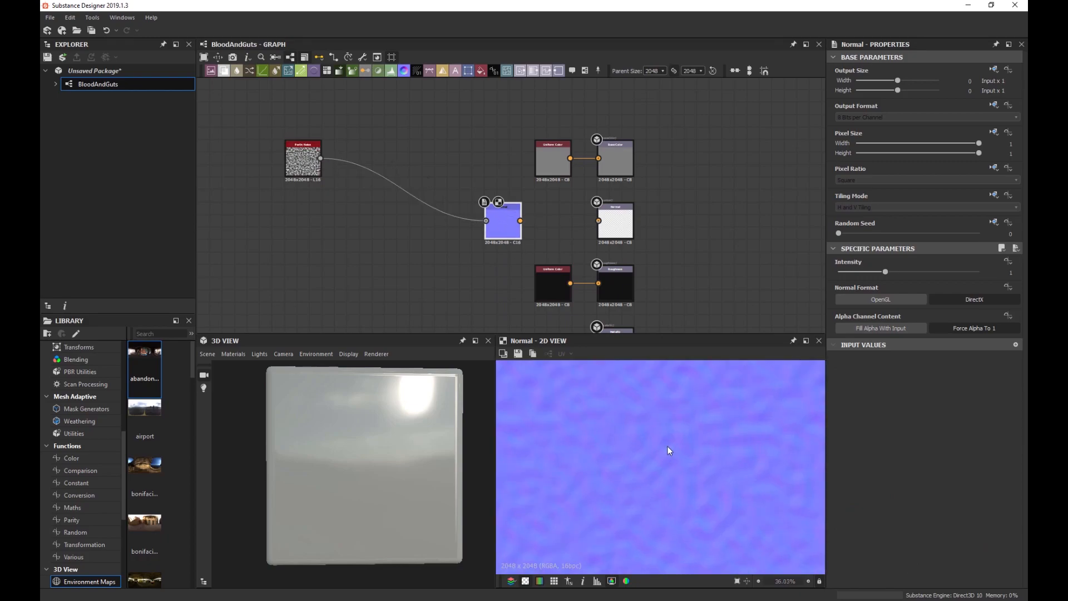
double_click(994, 272)
type("20")
key("Return")
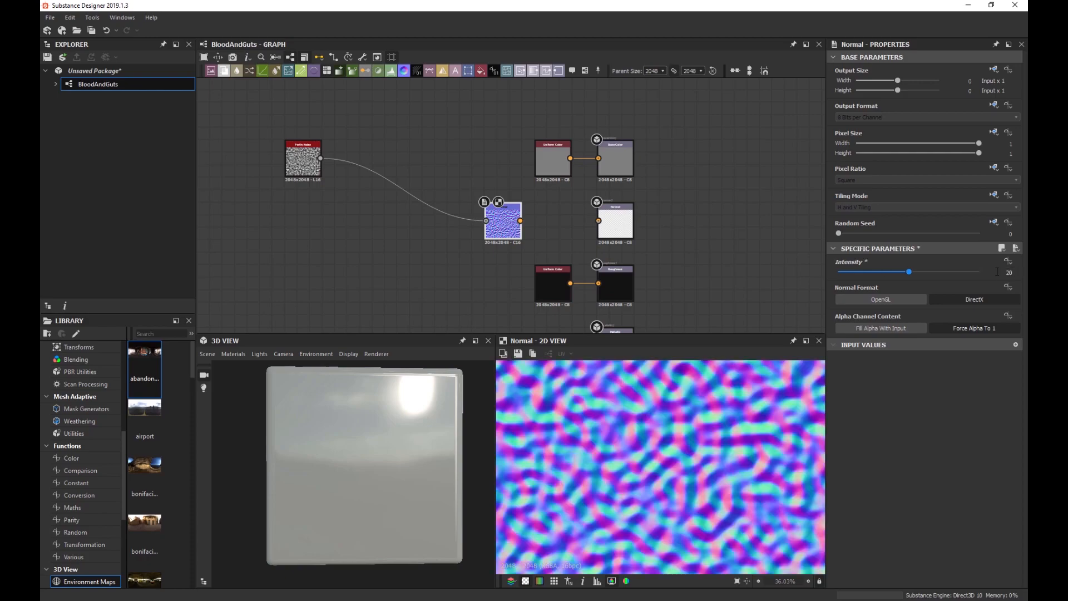
Wire the Normal node to the Normal output and the noise to the Height output.
left_click_drag(520, 221, 598, 220)
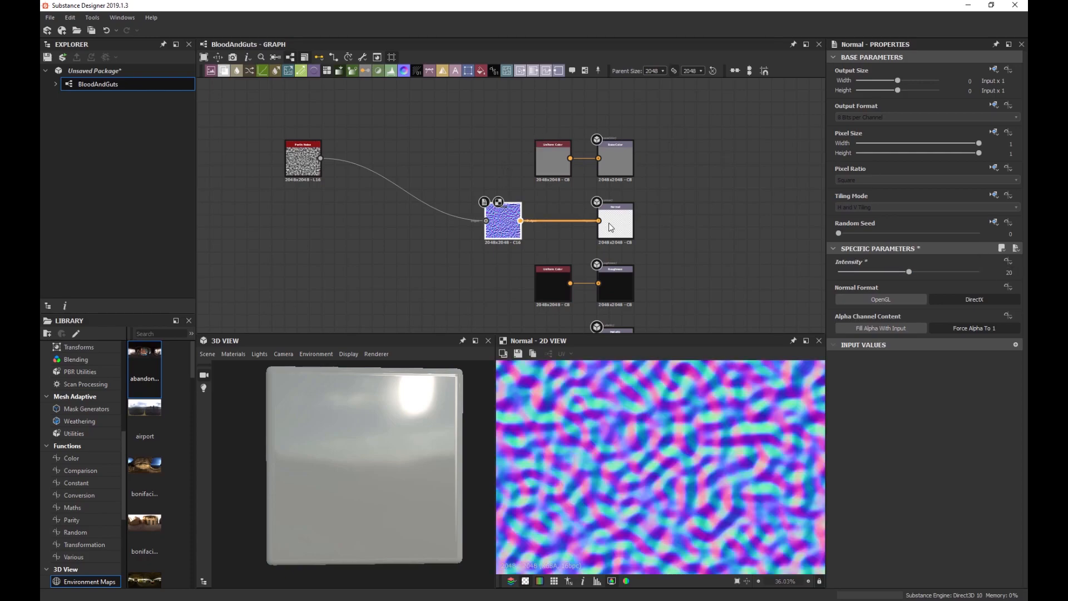
left_click_drag(504, 228, 548, 229)
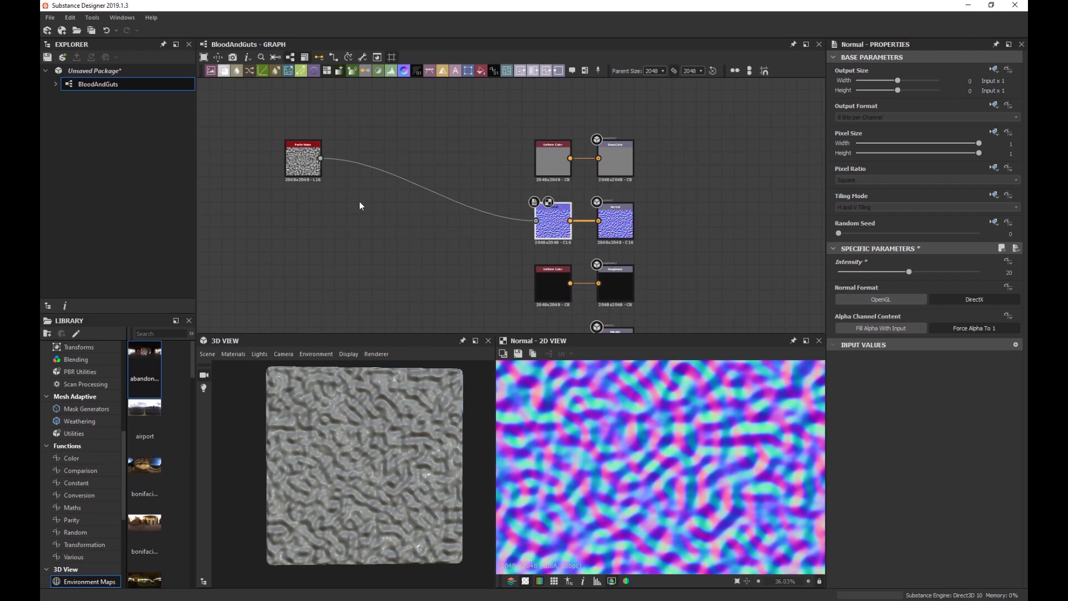
left_click_drag(305, 160, 304, 221)
middle_click_drag(393, 261, 366, 136)
left_click_drag(293, 94, 572, 284)
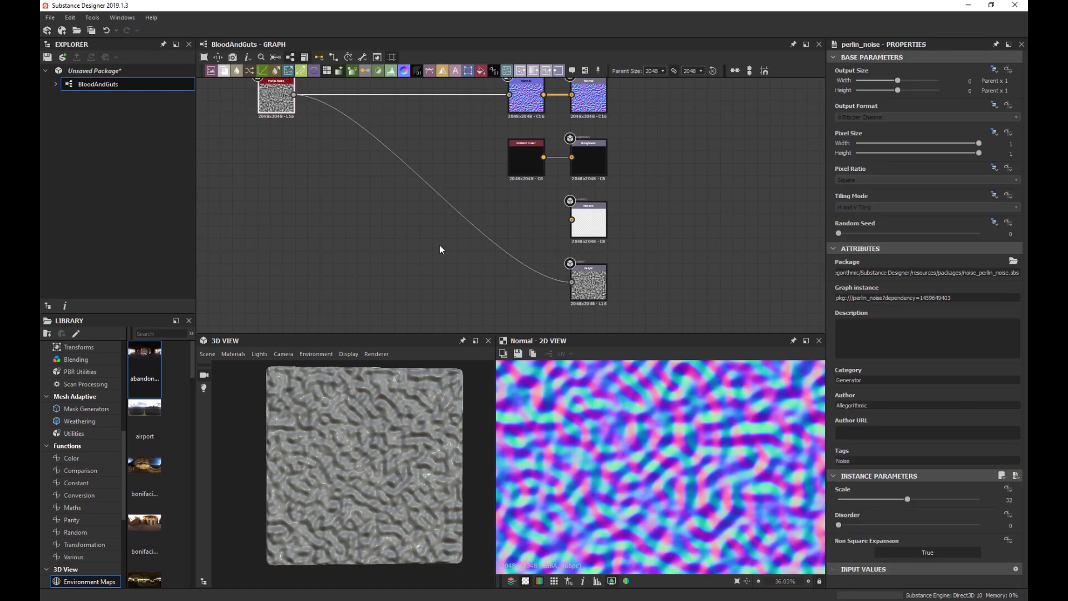
Switch the 3D preview material to the physically_metallic_roughness Tesselation definition.
mouse_move(380, 428)
left_mouse_down()
mouse_move(353, 401)
mouse_move(356, 424)
mouse_move(341, 414)
mouse_move(366, 413)
left_mouse_up()
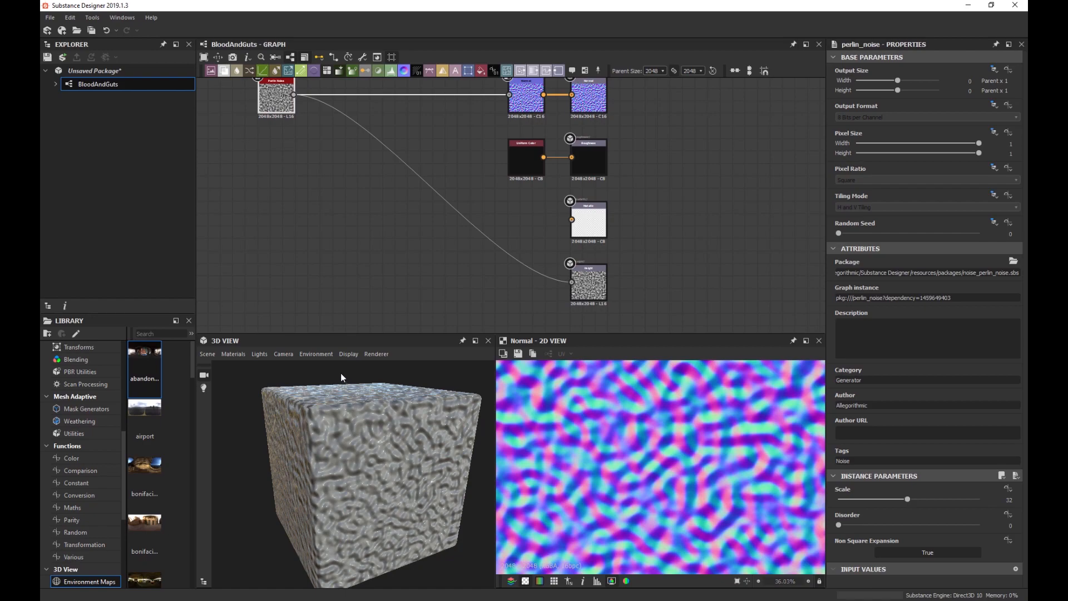
left_click(241, 355)
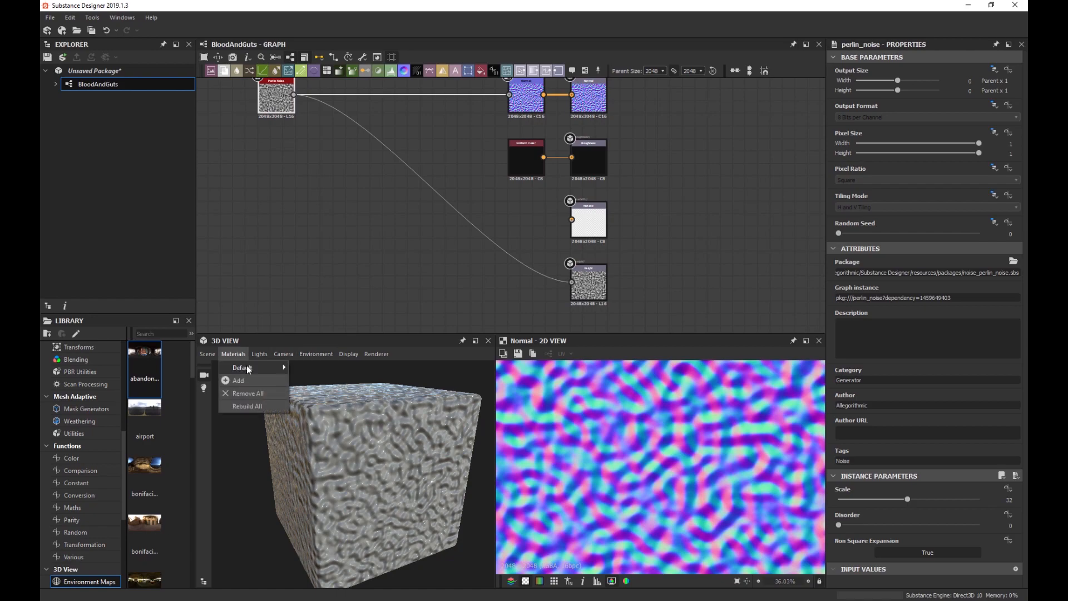
mouse_move(248, 369)
mouse_move(321, 380)
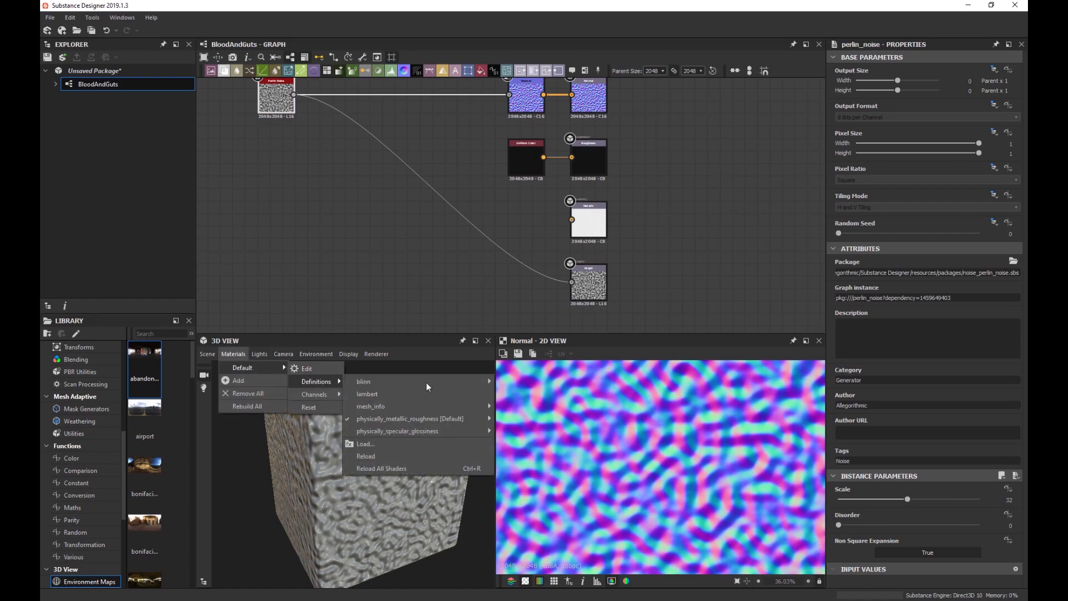
mouse_move(433, 420)
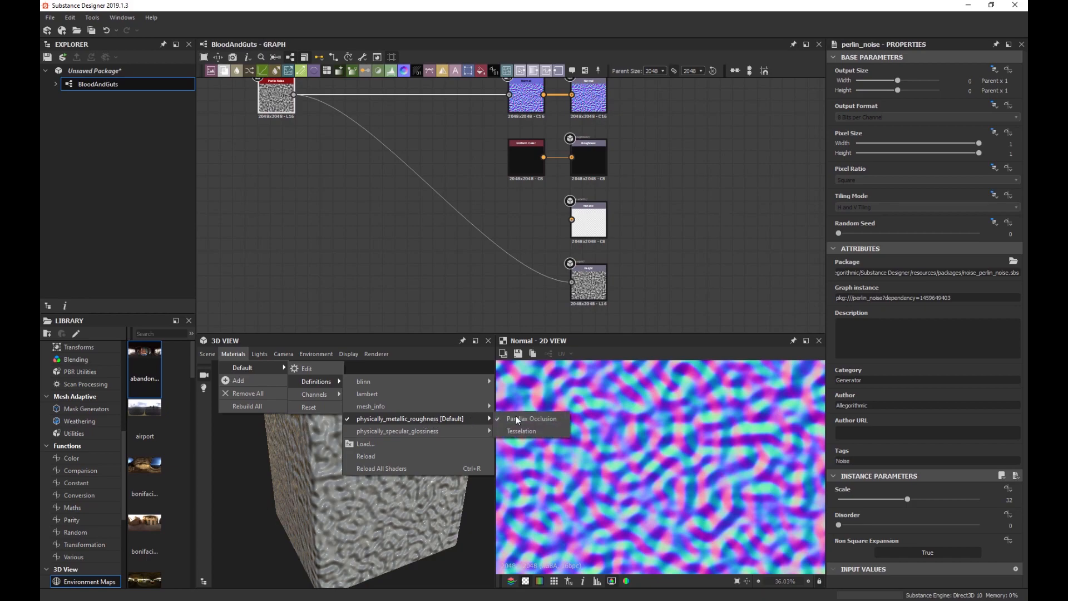
left_click(542, 429)
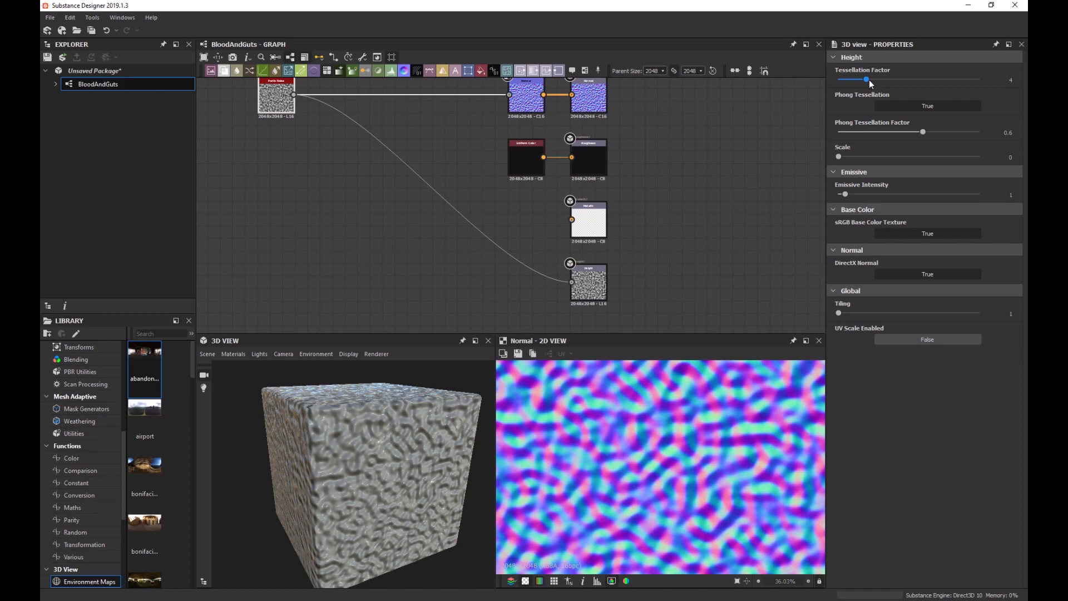
Set the Tessellation Factor to 16 and the height Scale to 10.
left_click_drag(867, 79, 1017, 77)
left_click_drag(838, 157, 986, 157)
left_click_drag(404, 416, 364, 431)
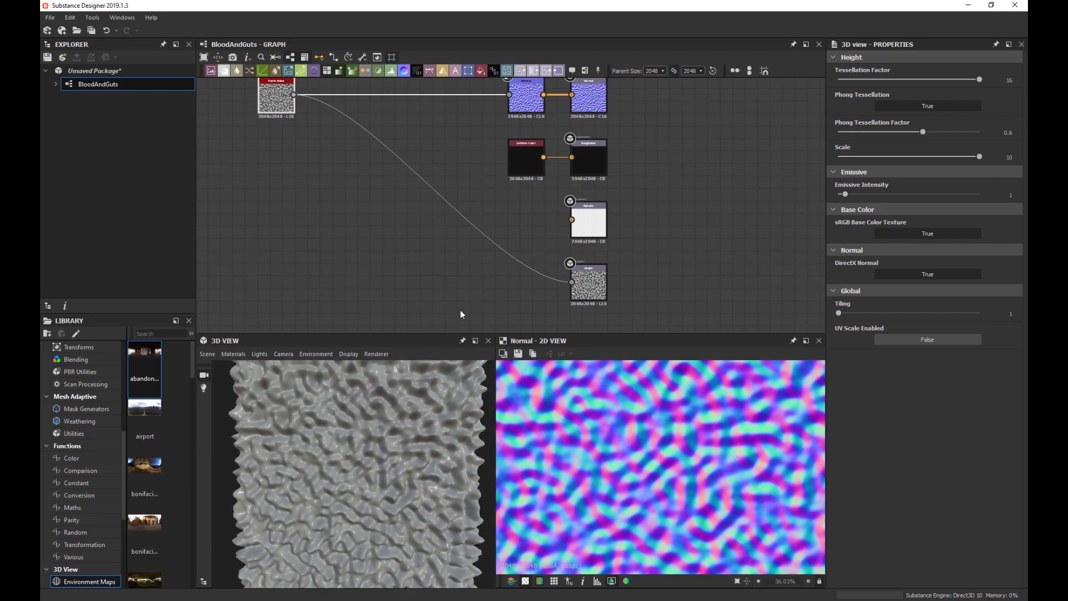
scroll(362, 188, "down", 1)
Lower the Perlin Noise Scale to 13 for larger bumps.
key("f")
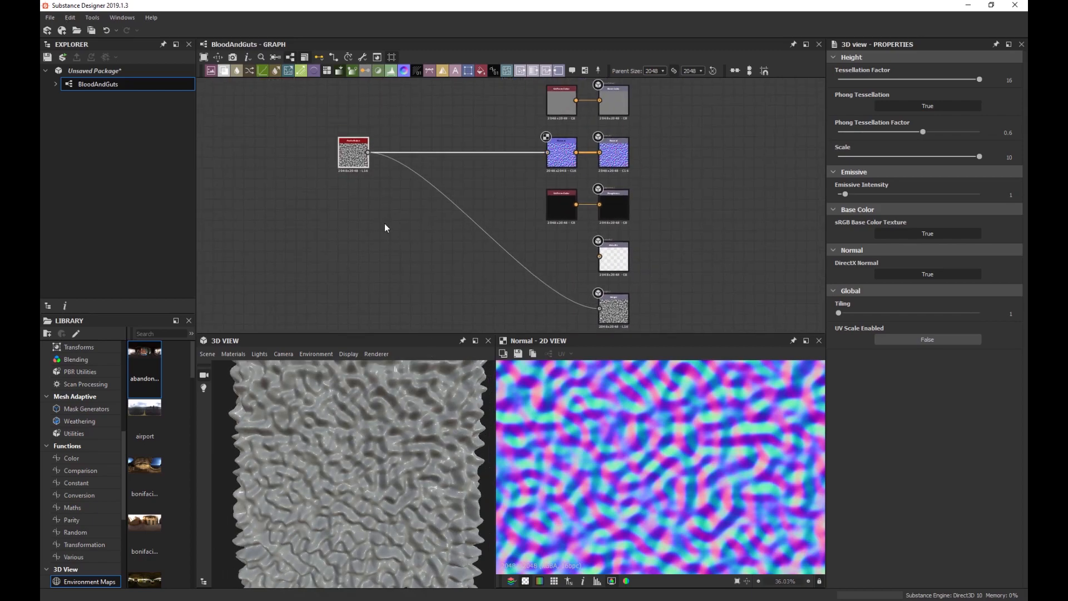
scroll(361, 422, "down", 2)
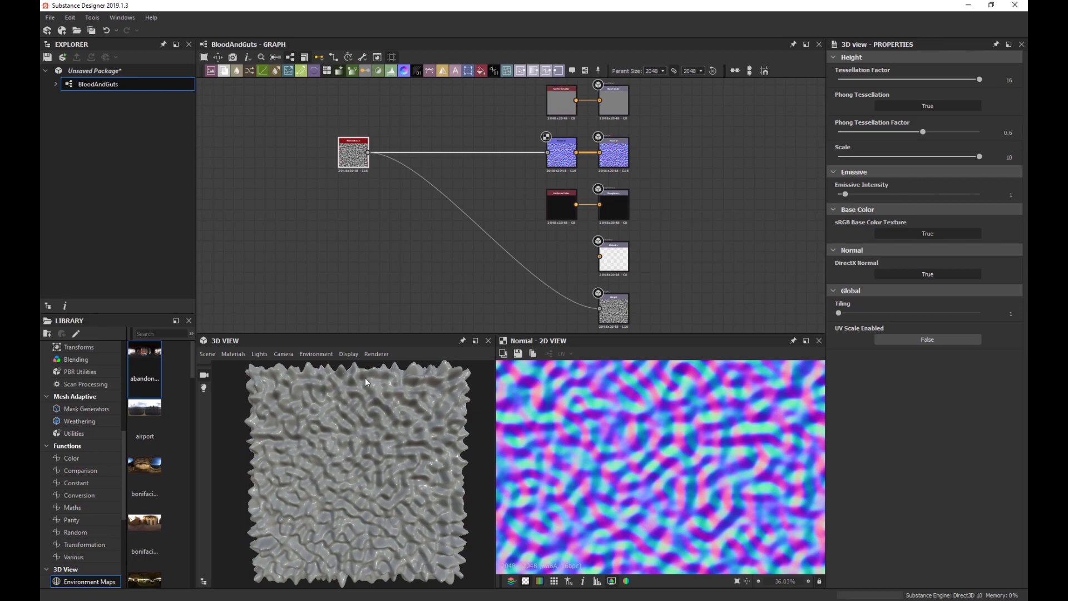
scroll(364, 183, "up", 2)
left_click(366, 149)
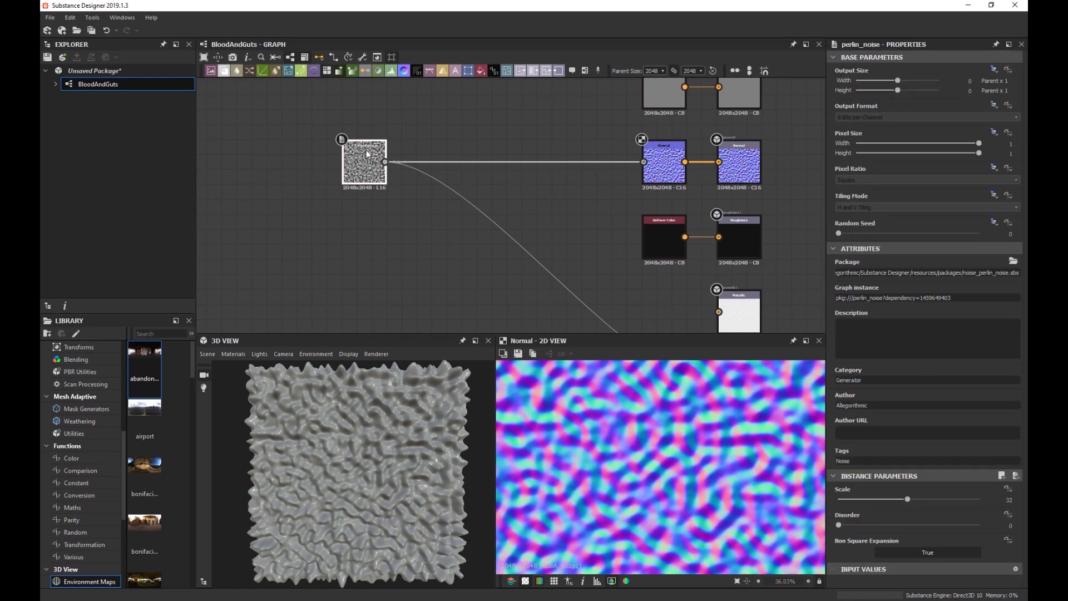
scroll(698, 443, "down", 3)
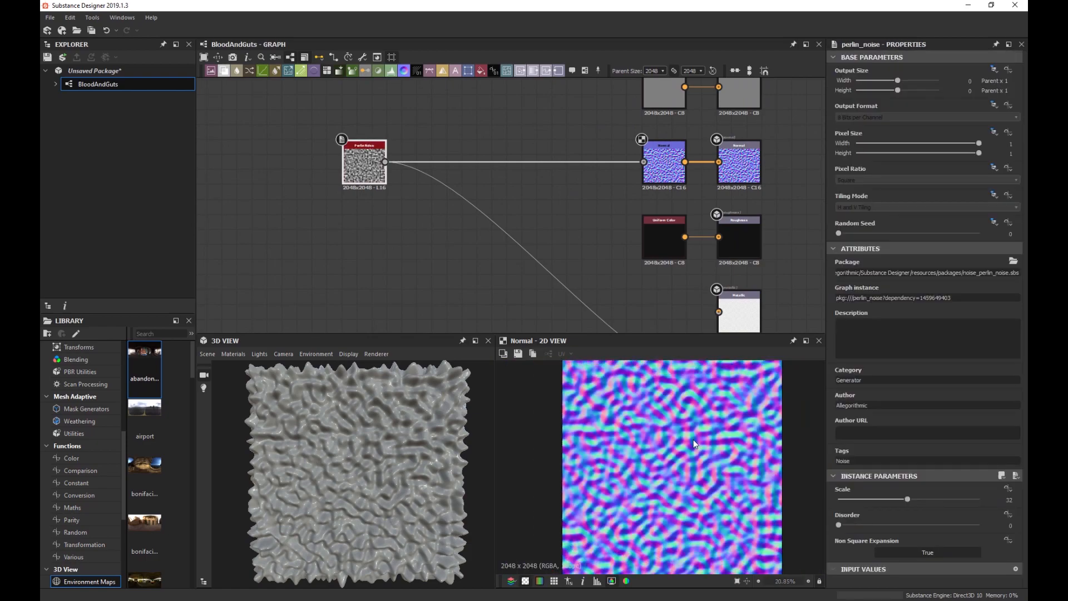
scroll(682, 439, "down", 1)
left_click_drag(906, 501, 866, 505)
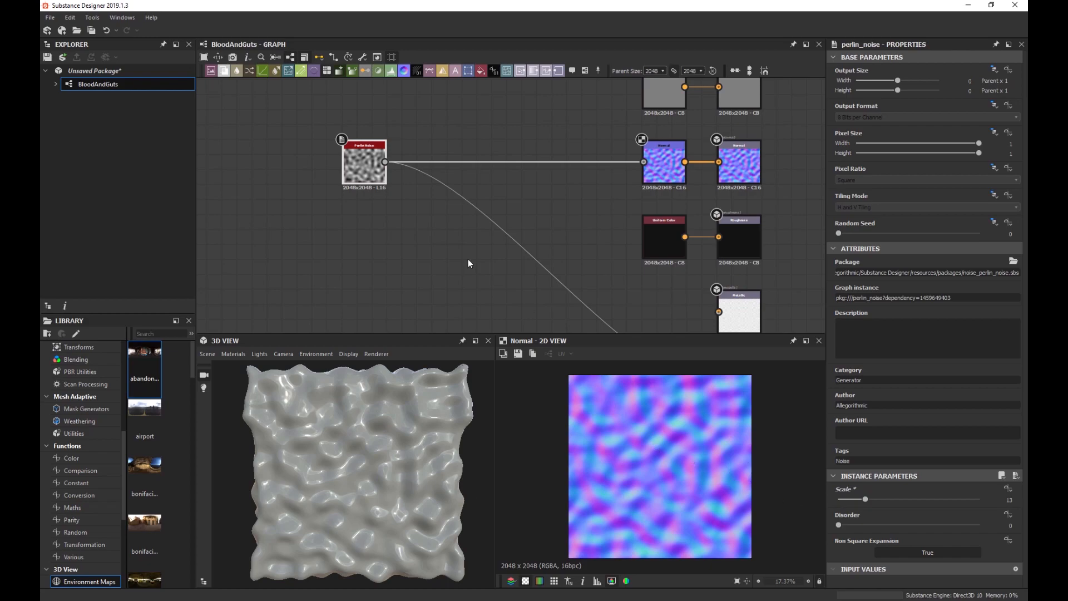
Inspect the displaced preview, show the Perlin Noise in the 2D view, and shift it left.
scroll(680, 455, "up", 1)
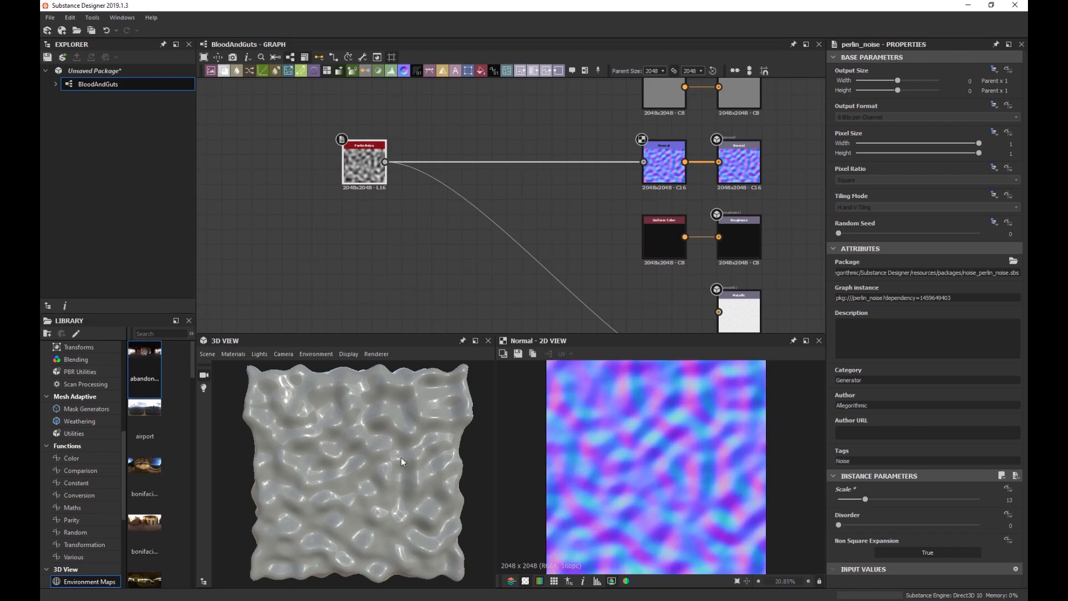
scroll(375, 441, "up", 2)
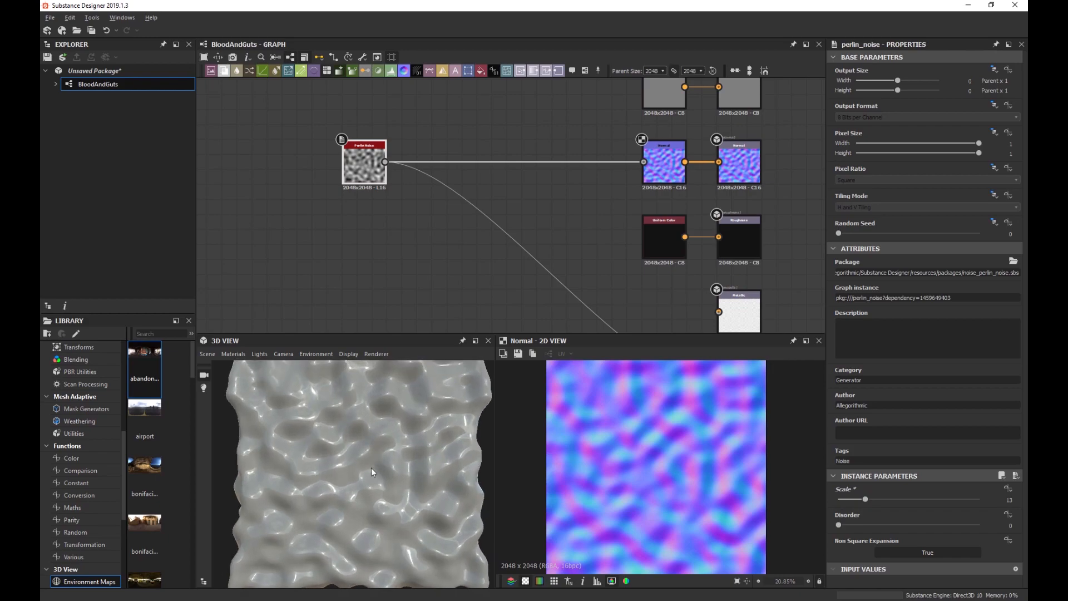
left_click_drag(372, 429, 373, 439)
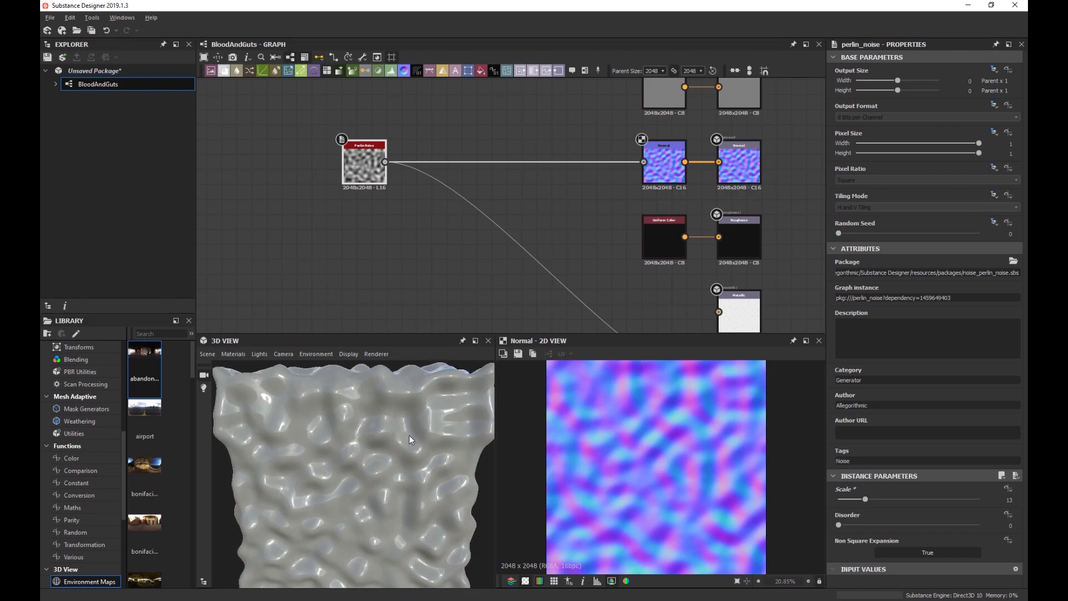
double_click(361, 178)
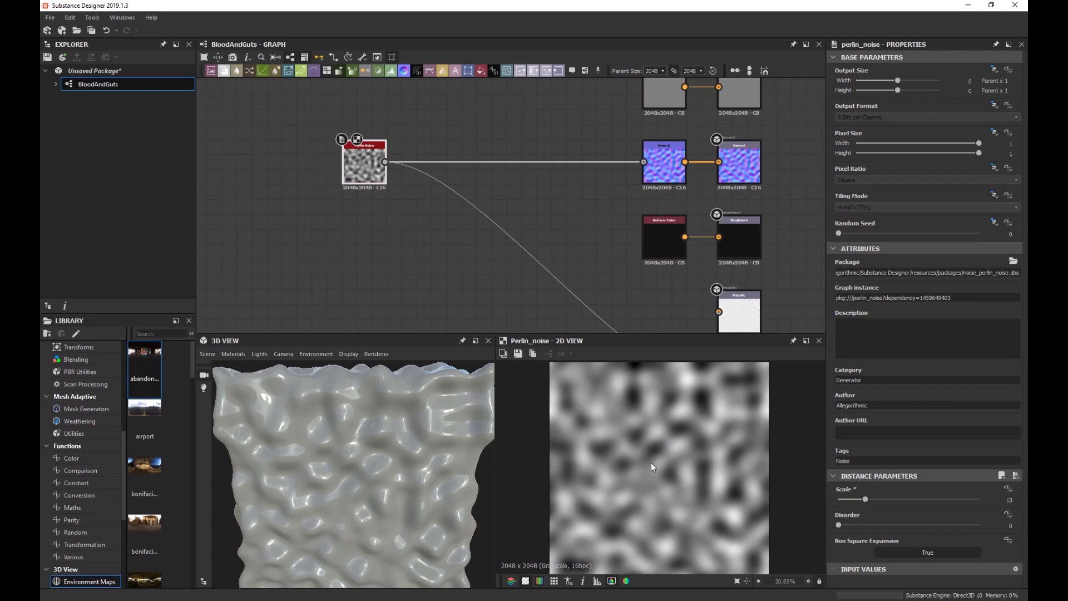
scroll(683, 480, "down", 2)
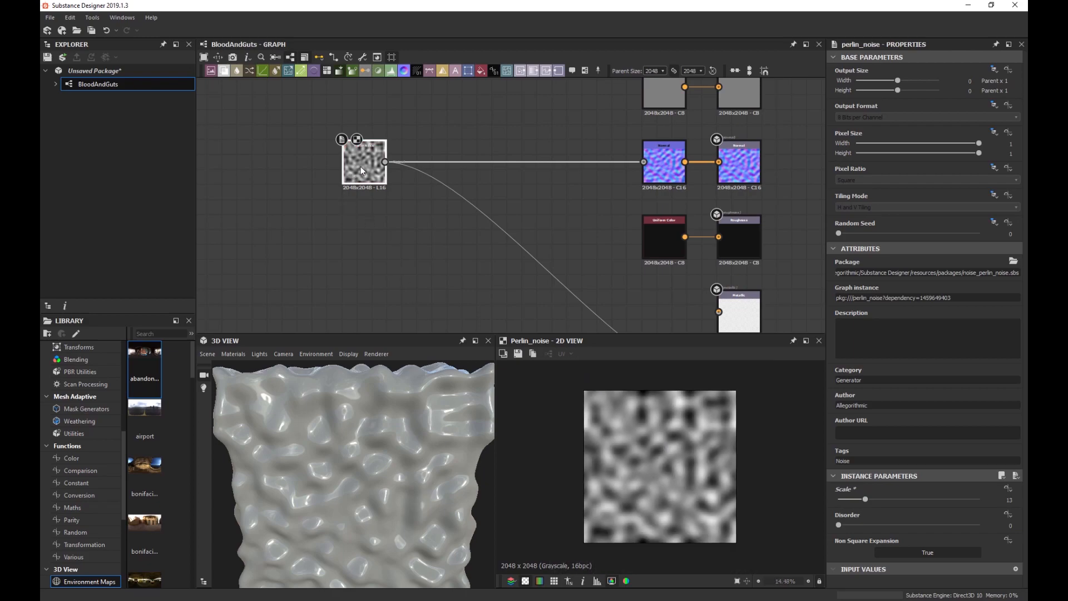
left_click_drag(361, 168, 299, 168)
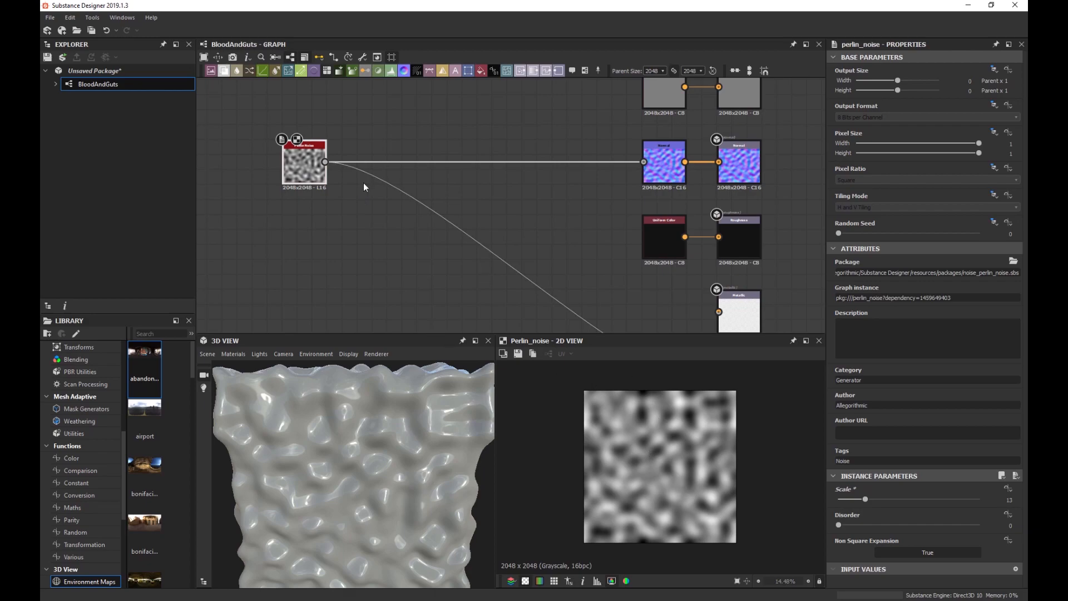
Paste a Perlin Noise copy below the original with Scale 19 and Disorder 0.47.
key("ctrl+v")
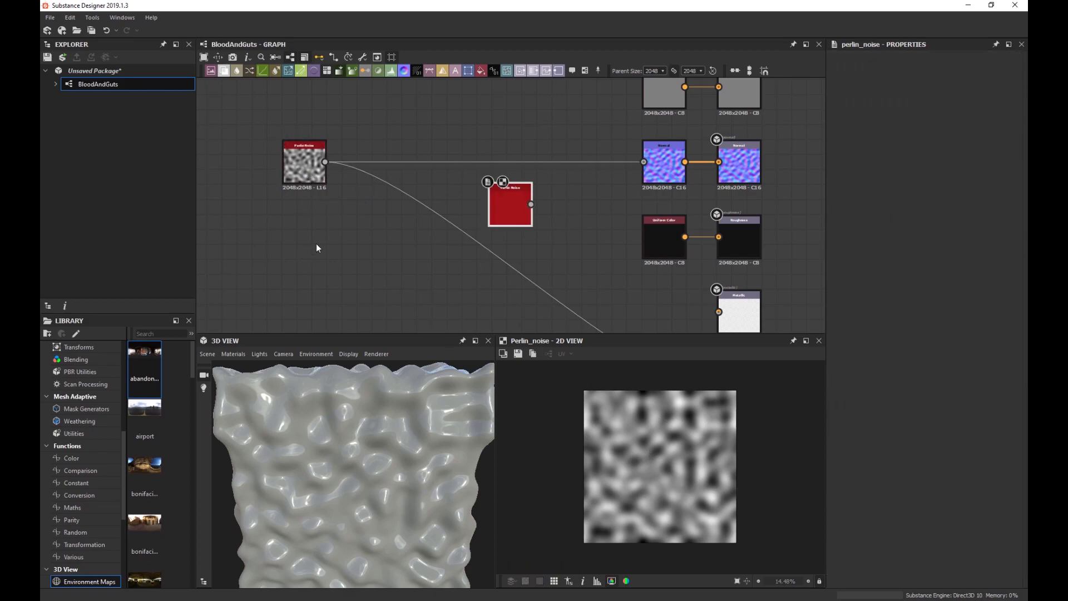
left_click_drag(522, 217, 318, 254)
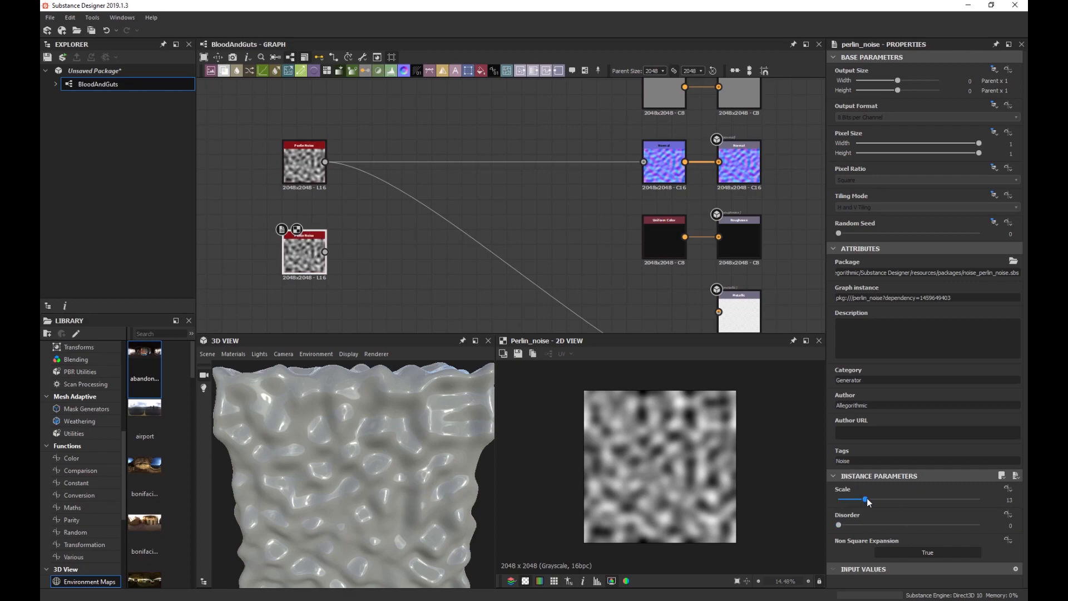
left_click_drag(866, 498, 903, 519)
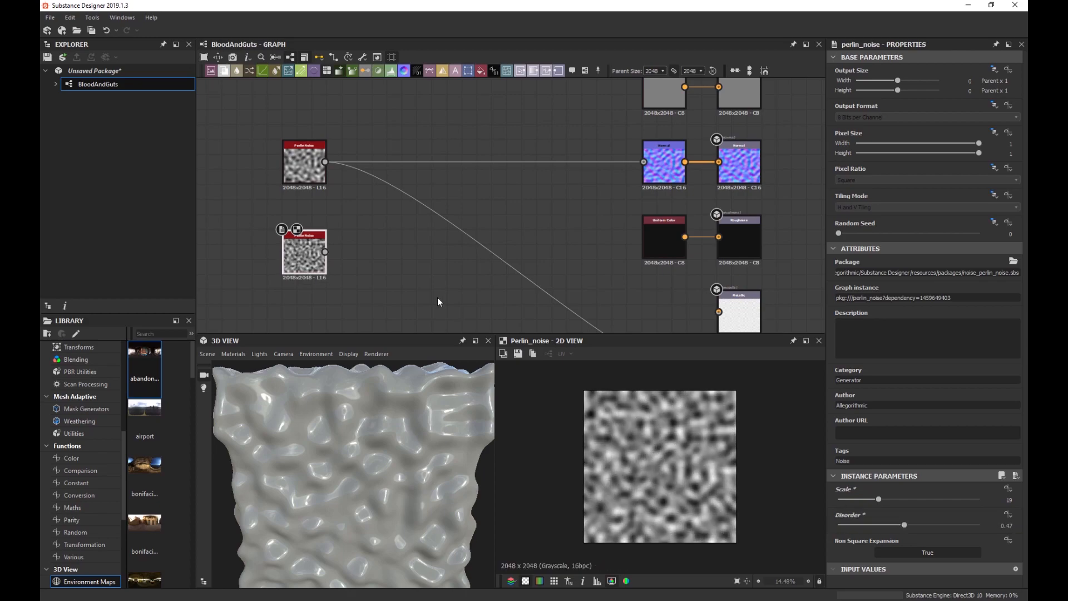
Add a Soft Light Blend after the upper Perlin Noise, with the lower noise as Foreground.
left_click(303, 169)
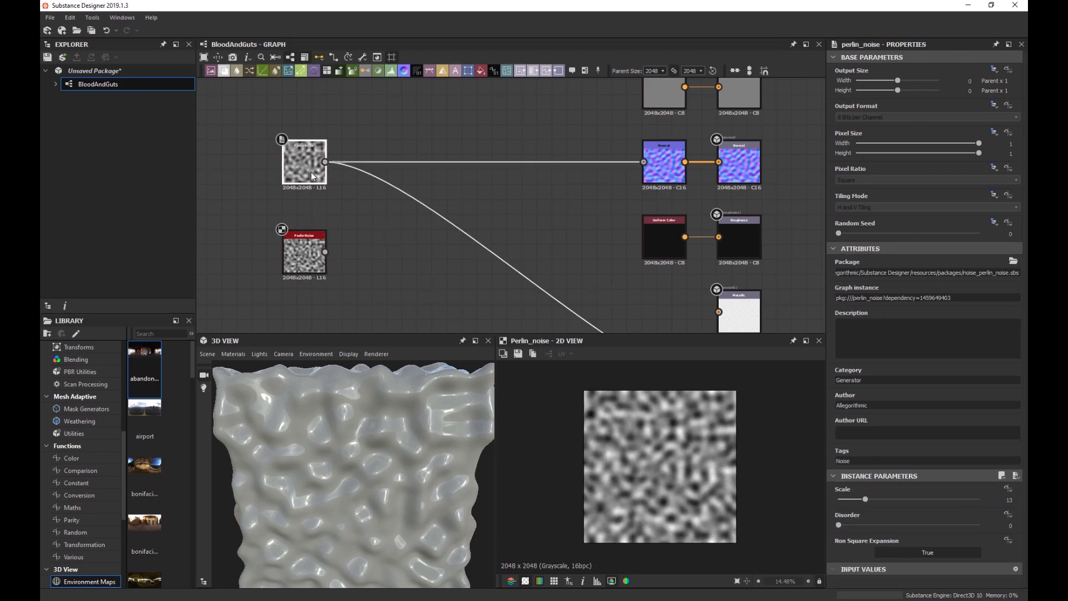
key("space")
type("ble")
key("Return")
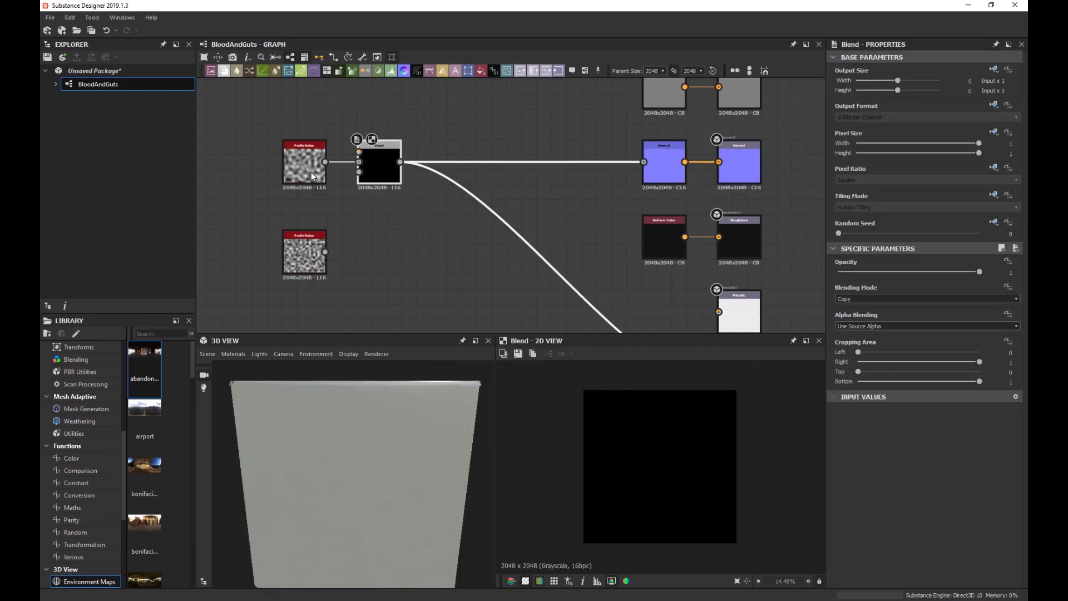
left_click_drag(378, 166, 425, 166)
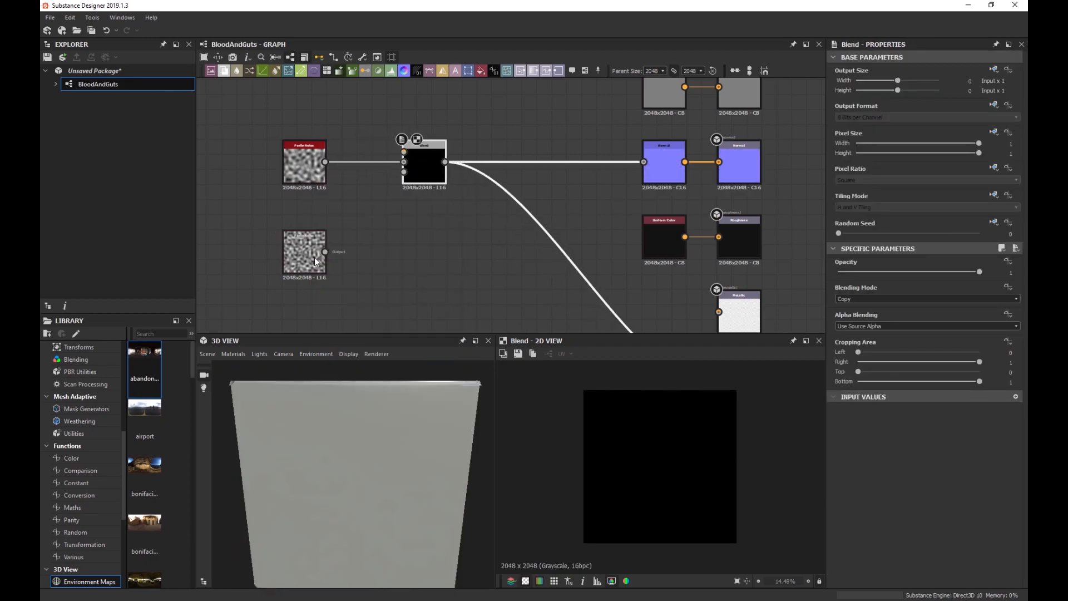
left_click_drag(325, 252, 404, 152)
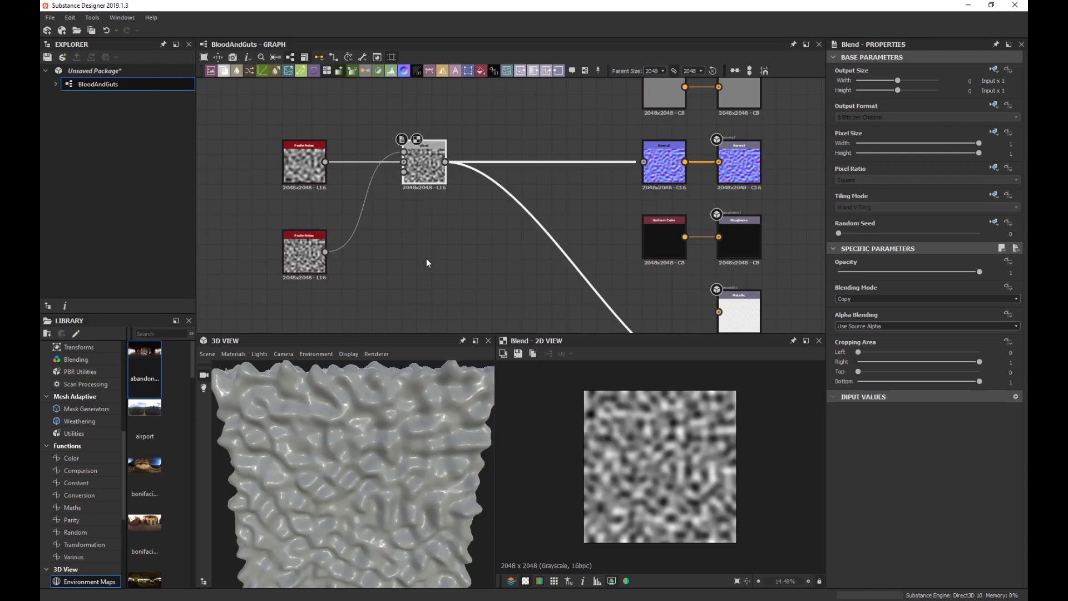
left_click(850, 299)
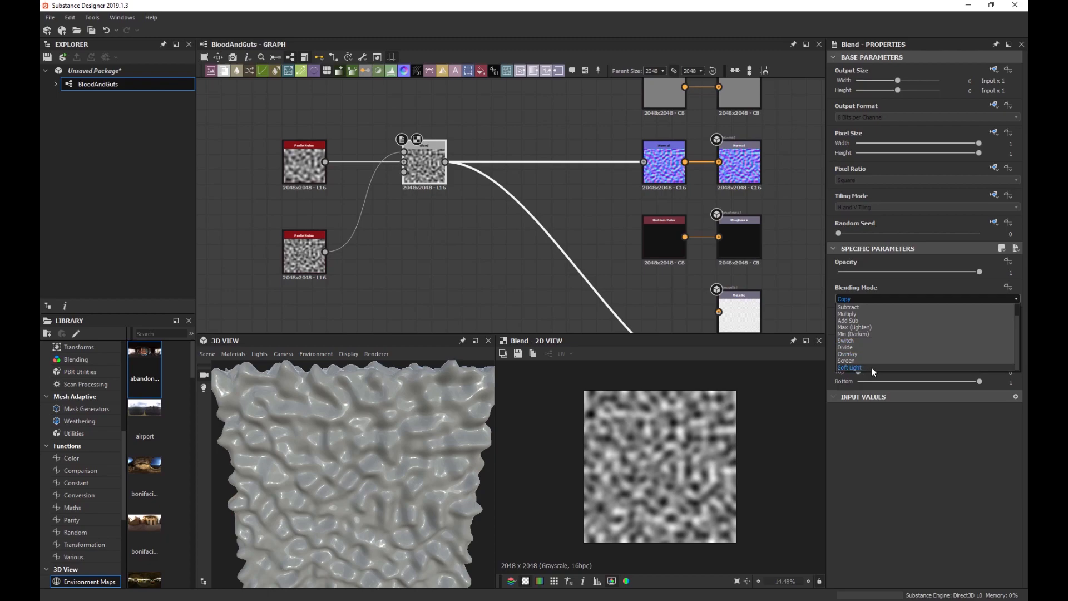
left_click(872, 367)
Check the blended surface in the 3D preview and move the Blend and noise nodes left.
left_click_drag(398, 413, 373, 441)
scroll(379, 432, "down", 3)
scroll(376, 436, "up", 4)
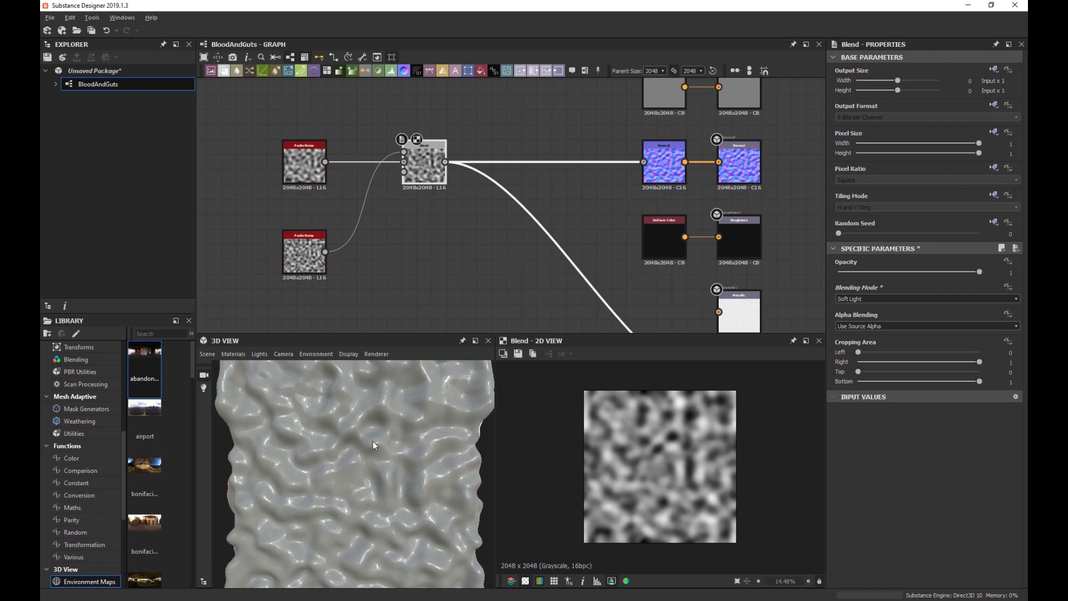
scroll(372, 442, "down", 3)
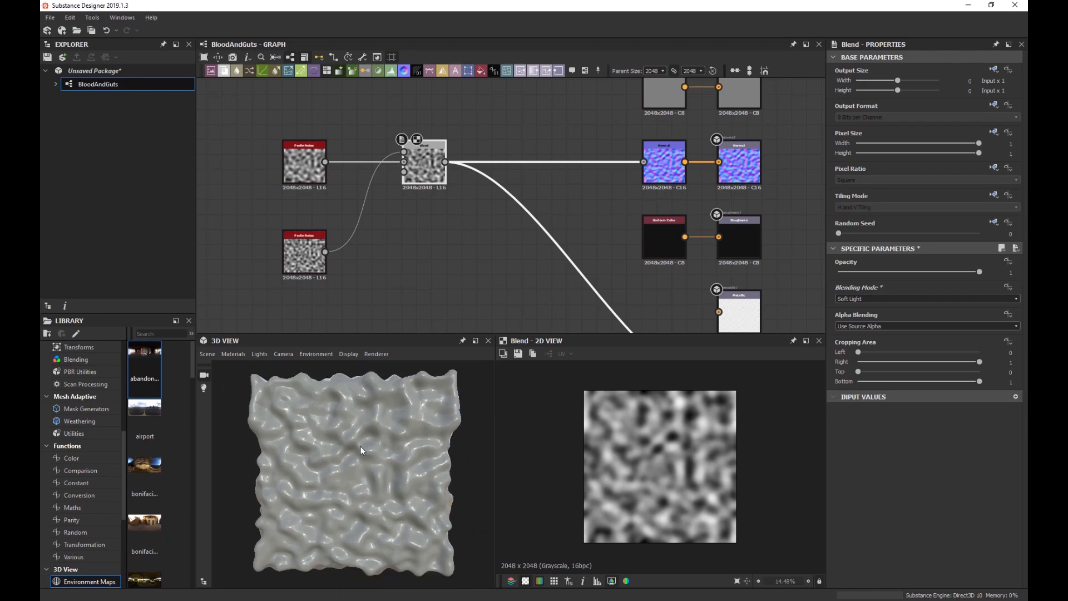
scroll(360, 468, "up", 2)
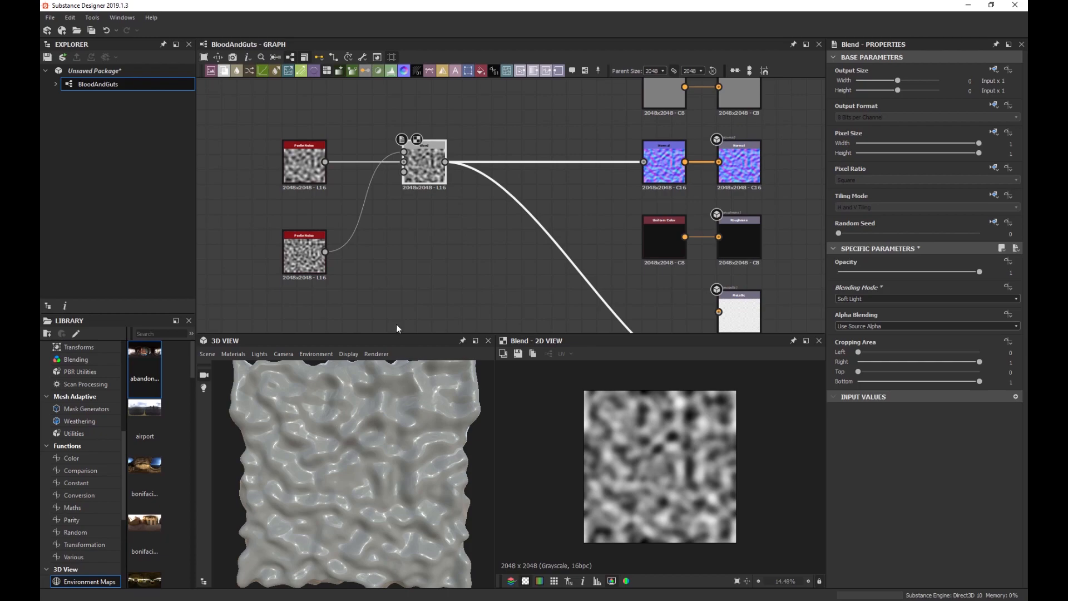
scroll(493, 263, "down", 2)
left_click_drag(492, 258, 280, 181)
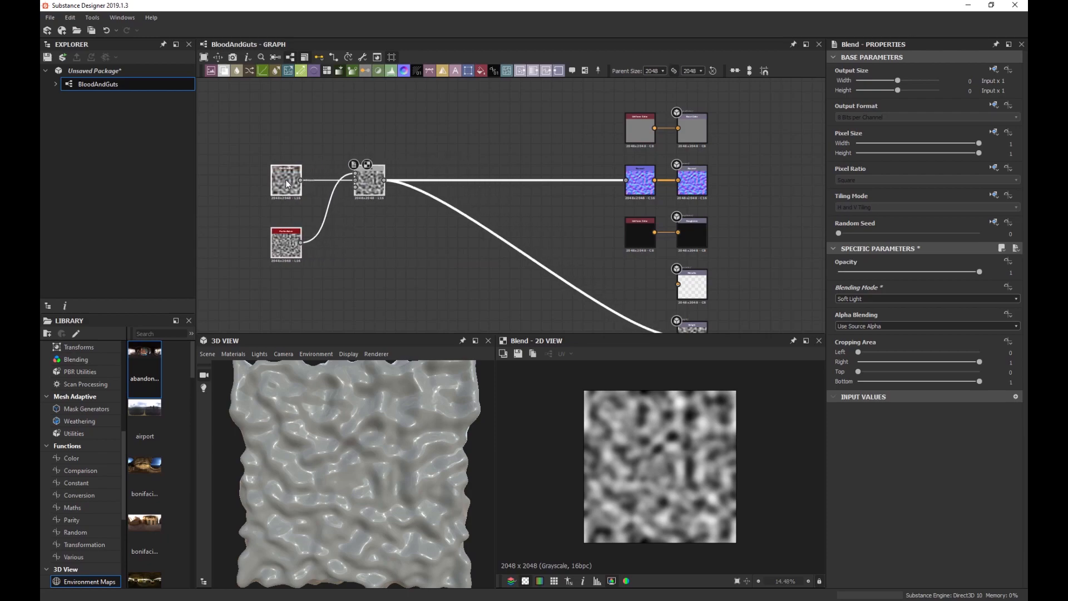
scroll(360, 228, "up", 2)
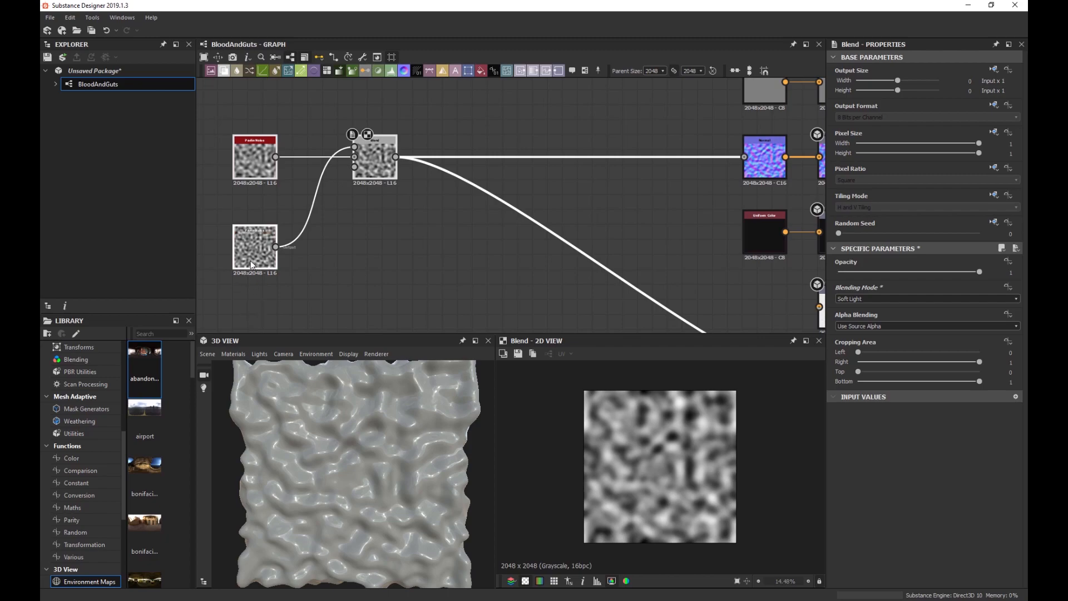
scroll(361, 236, "down", 1)
middle_click_drag(362, 236, 373, 203)
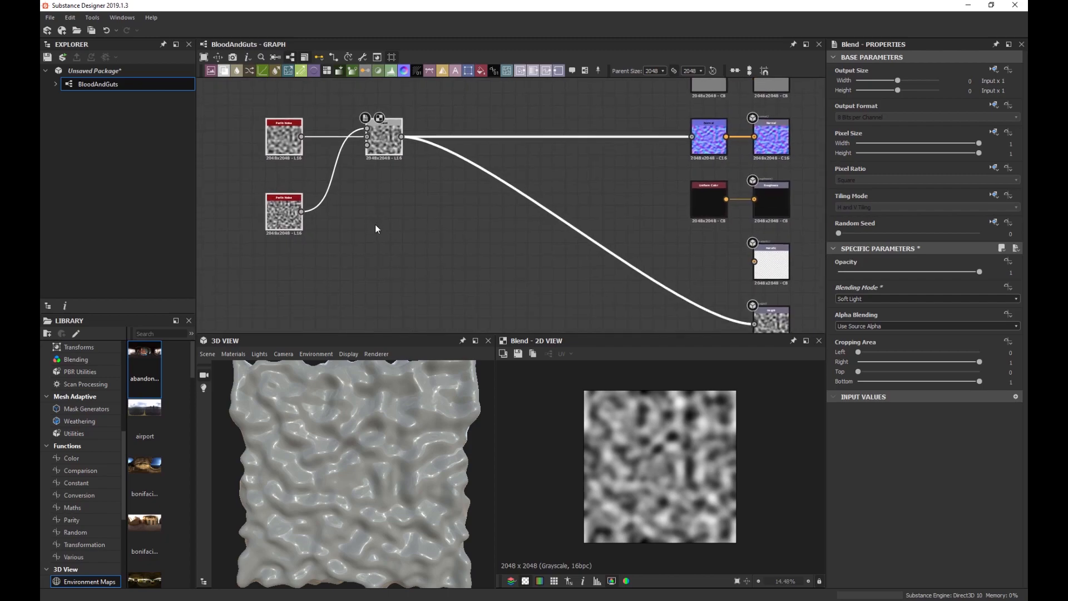
Preview the lower Perlin Noise in the 2D view and select it for duplication.
left_click(291, 146)
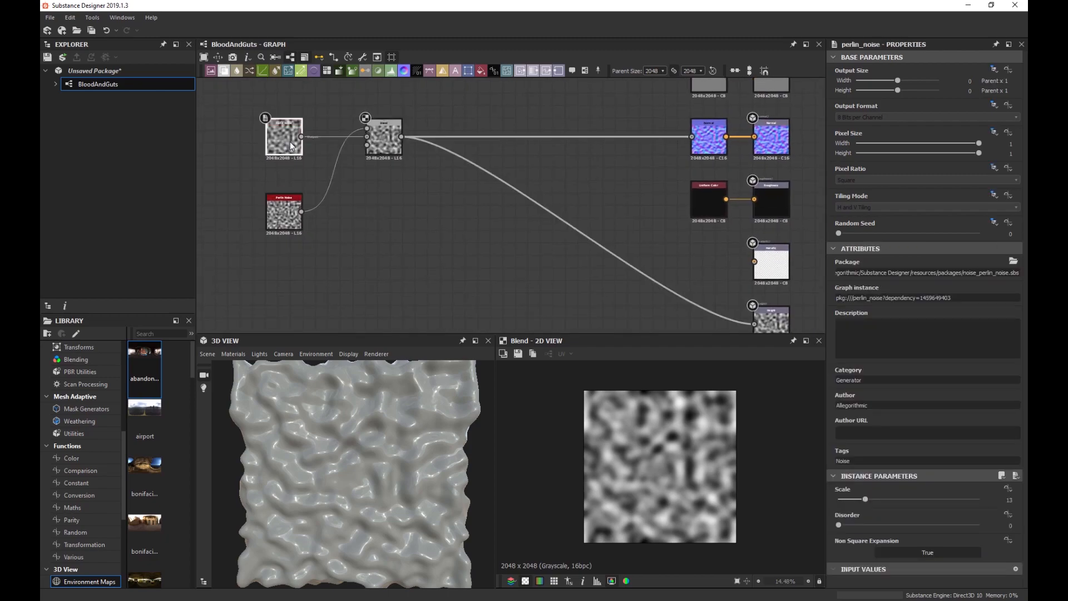
left_click(284, 223)
double_click(284, 223)
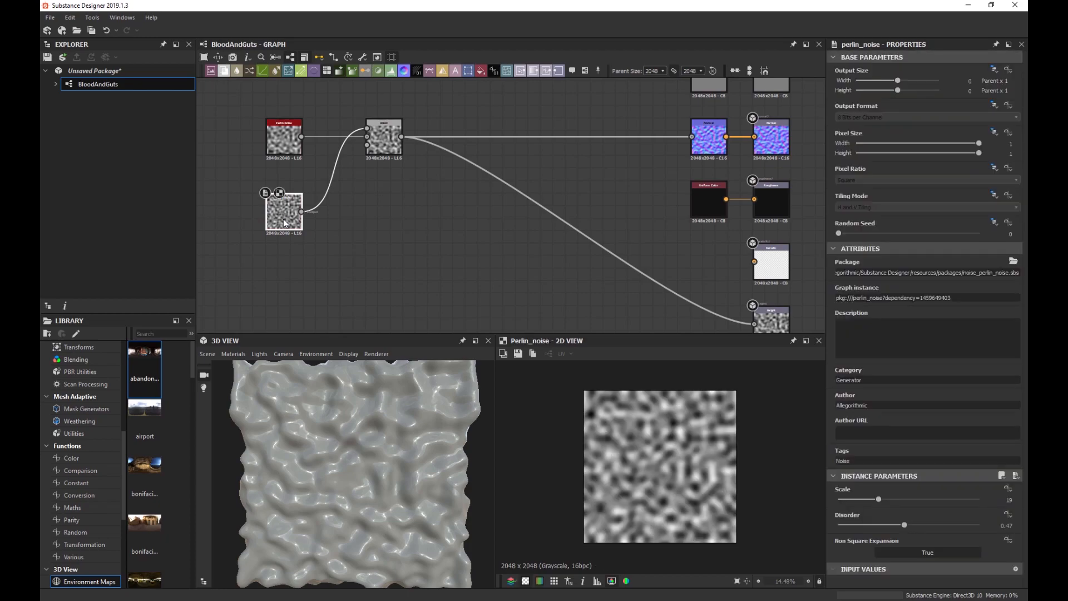
left_click(323, 248)
Paste a copy of the lower Perlin noise below and give it Disorder 0.69 and Scale 24.
key("ctrl+v")
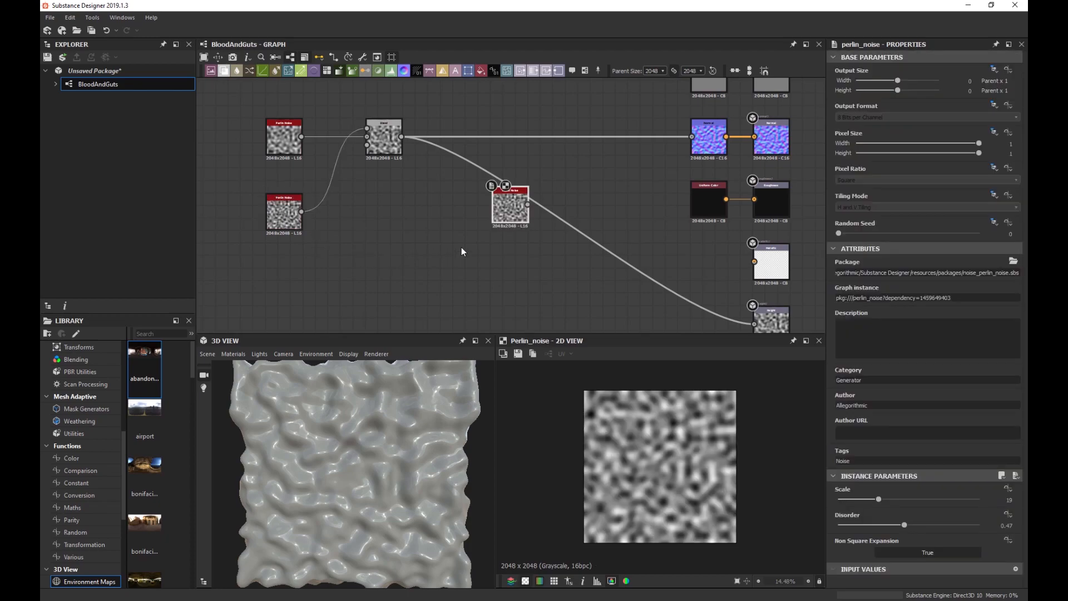
left_click_drag(511, 225, 377, 279)
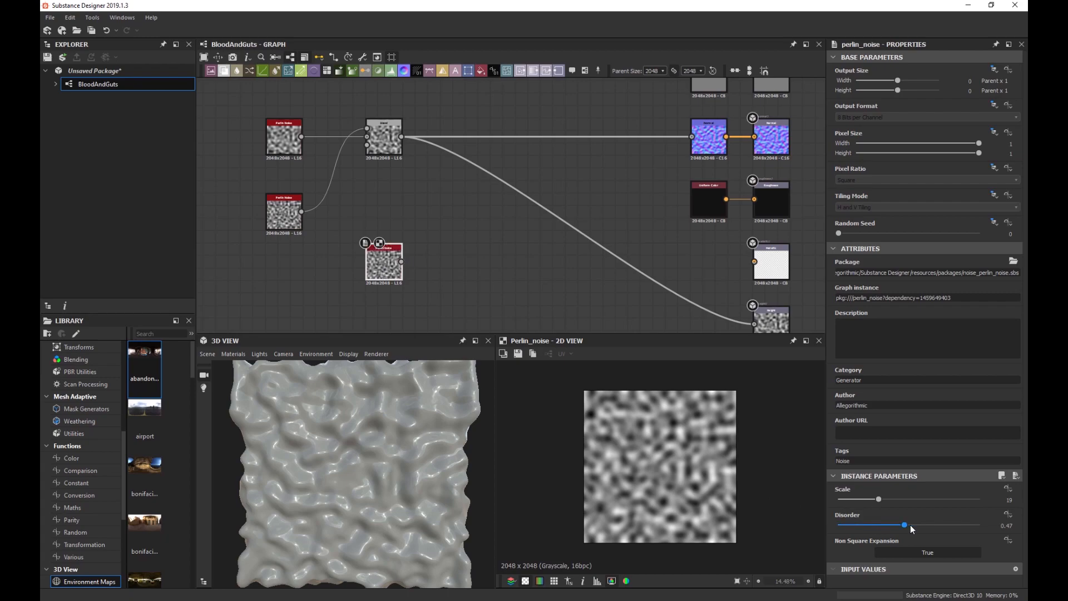
left_click_drag(910, 525, 935, 525)
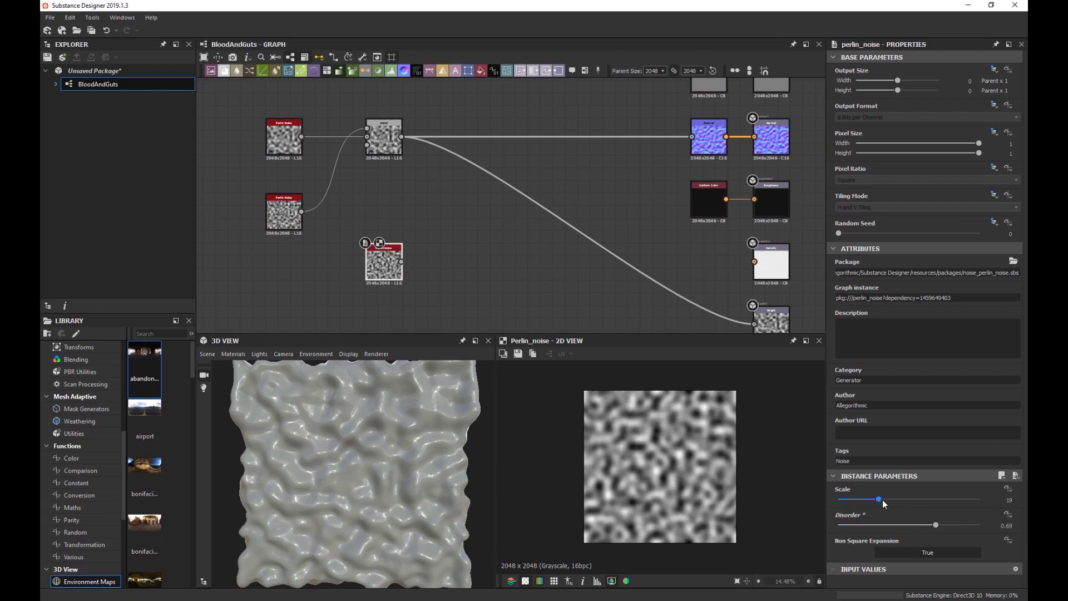
left_click_drag(879, 499, 890, 499)
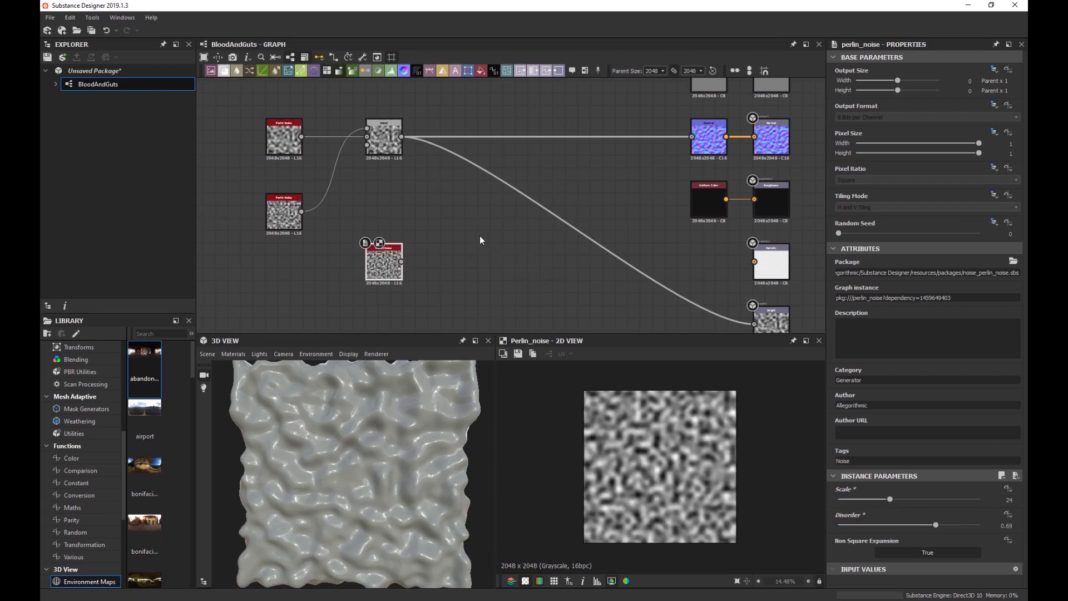
Add a second Blend node after the first Blend and wire the noise copy into it.
middle_click_drag(407, 156, 403, 198)
left_click(378, 173)
key("space")
type("ble")
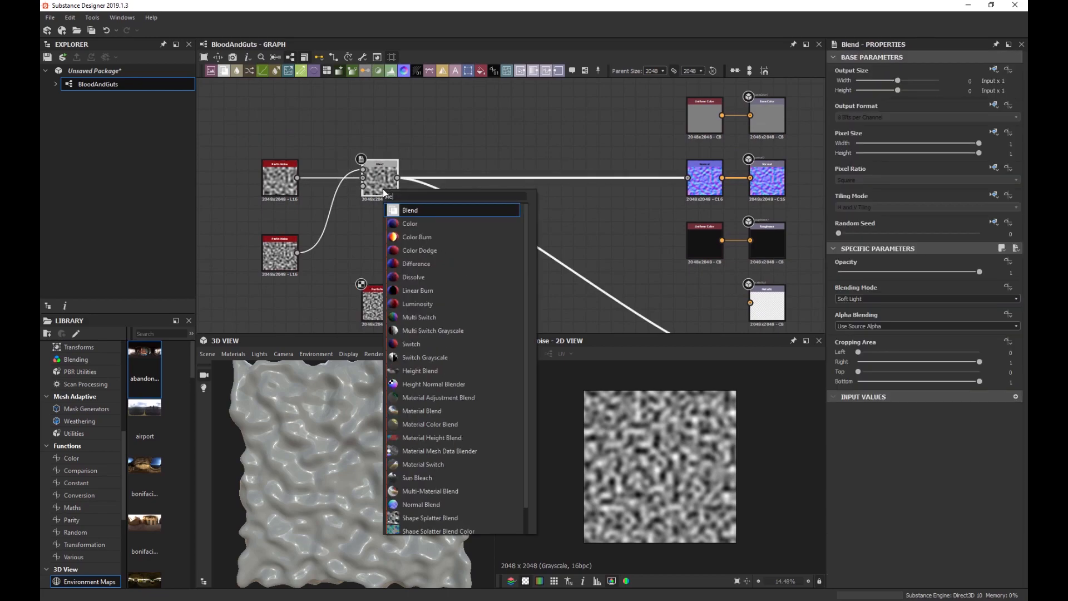
key("Return")
left_click_drag(445, 189, 526, 189)
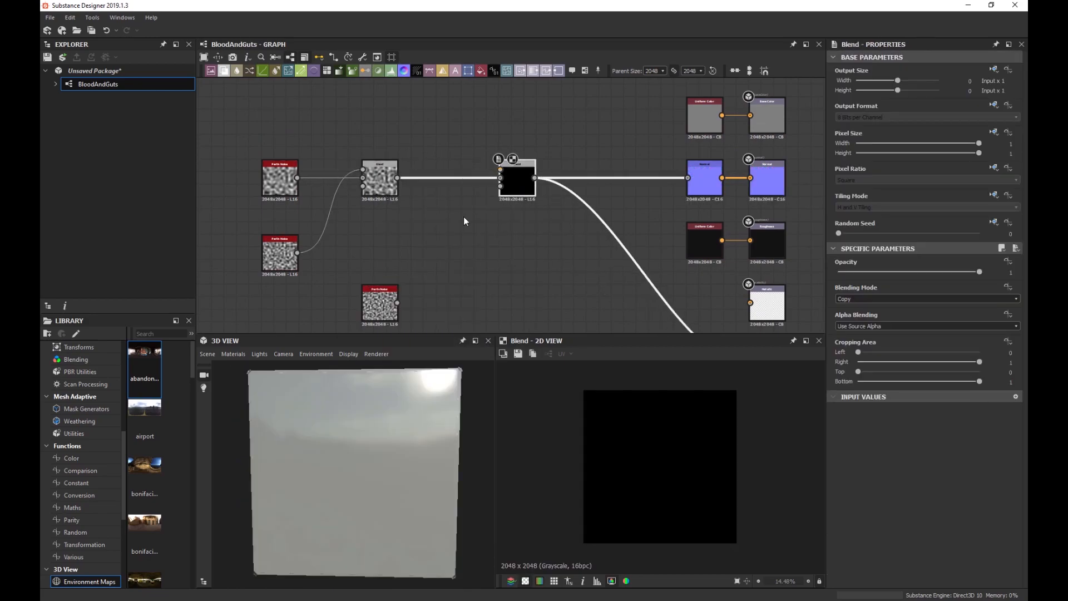
left_click_drag(384, 305, 500, 170)
Set the second Blend to Soft Light, comparing opacity 0 and leaving it at 1.
left_click(868, 297)
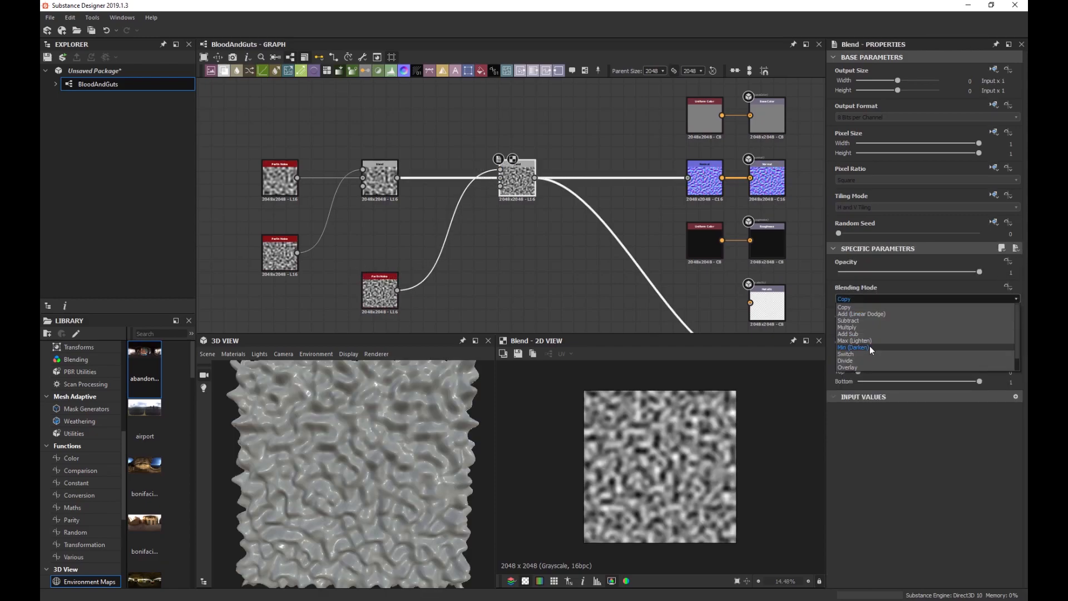
scroll(873, 356, "down", 1)
left_click(873, 369)
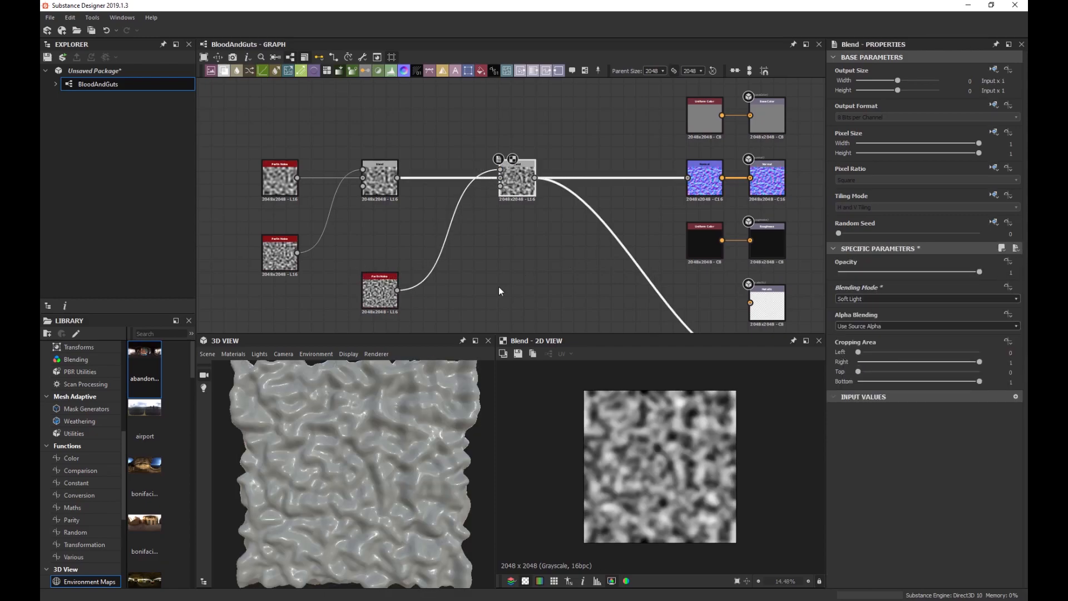
left_click_drag(915, 272, 821, 272)
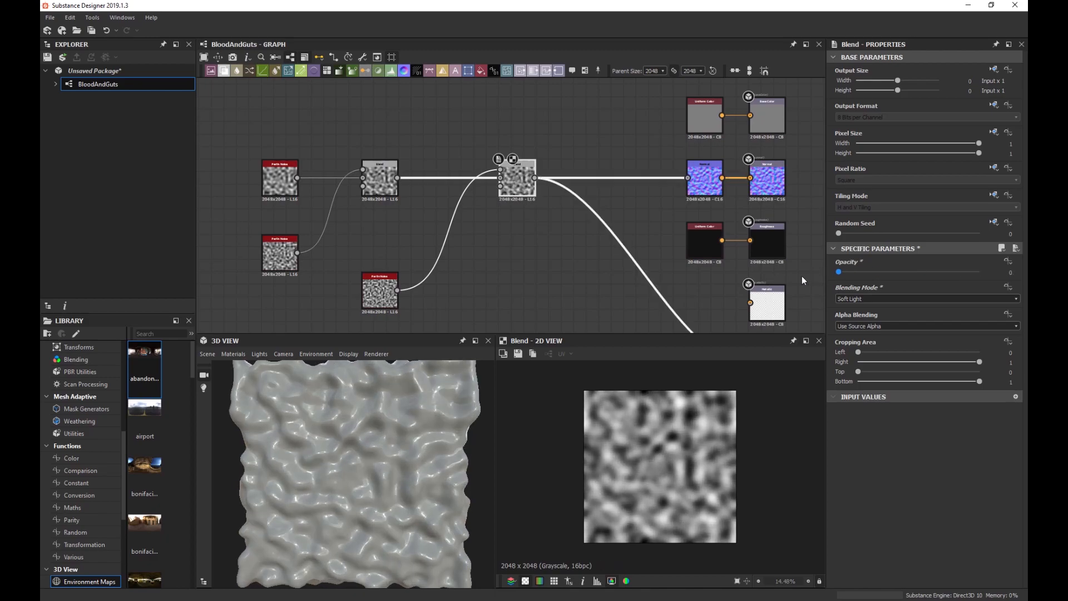
left_click(1007, 261)
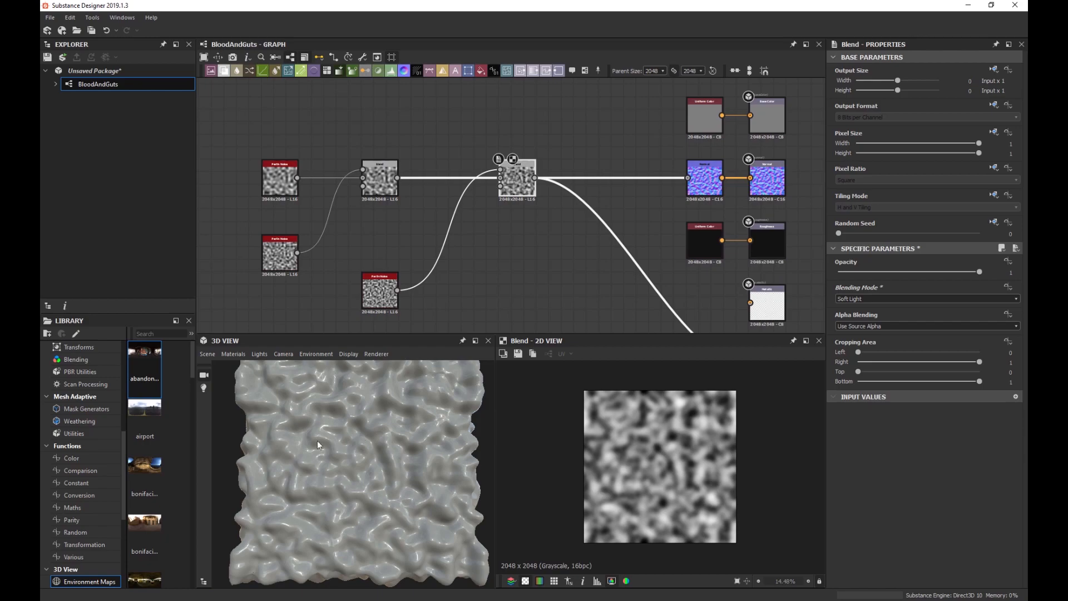
Check the result in the 3D preview and move the new Perlin noise node up.
left_click_drag(317, 440, 375, 456)
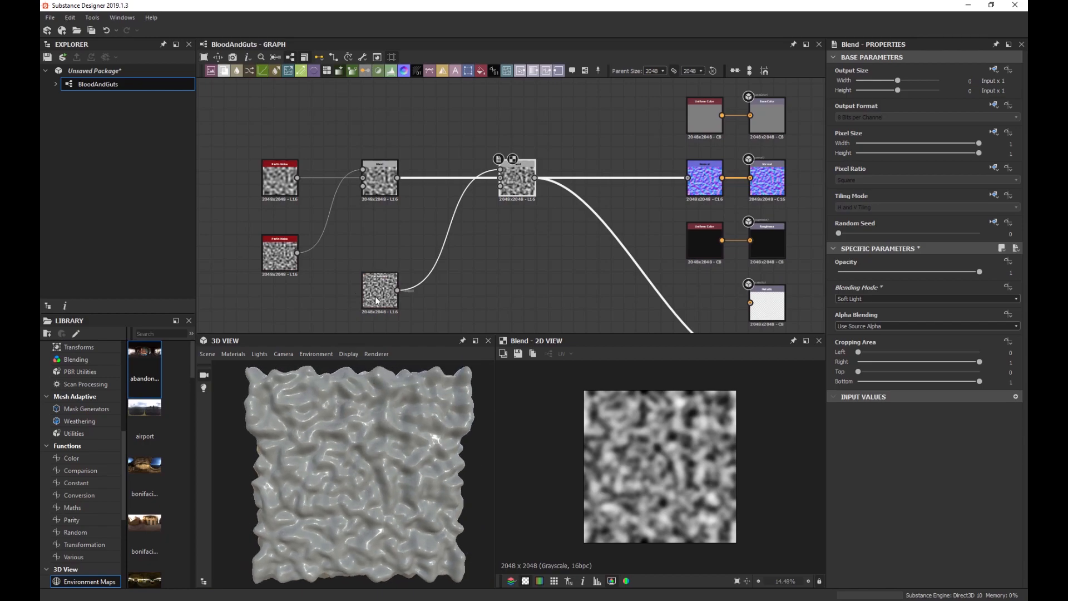
scroll(518, 177, "up", 5)
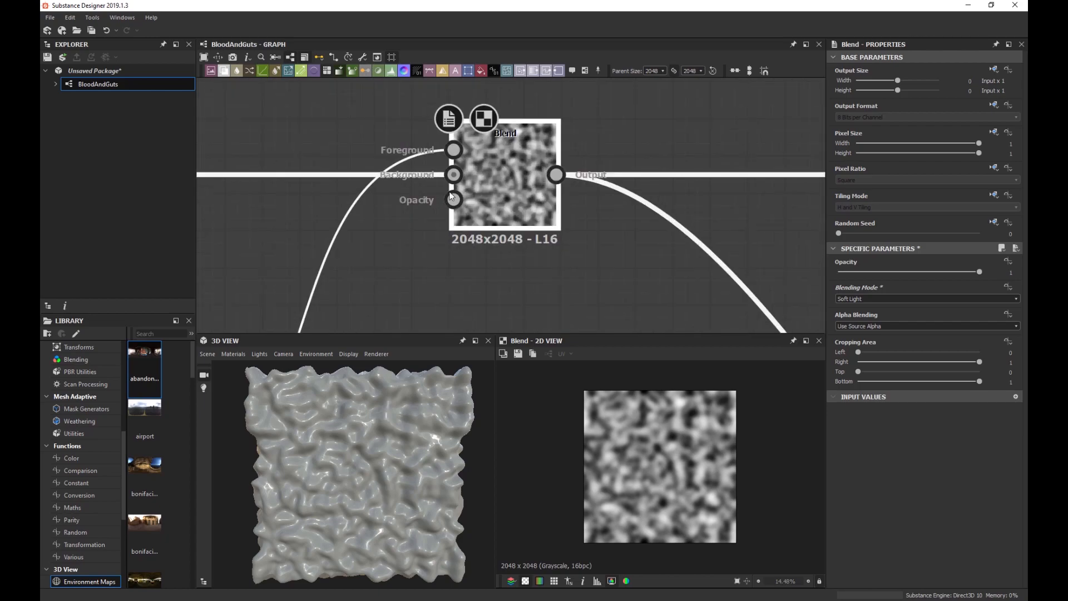
scroll(454, 202, "down", 4)
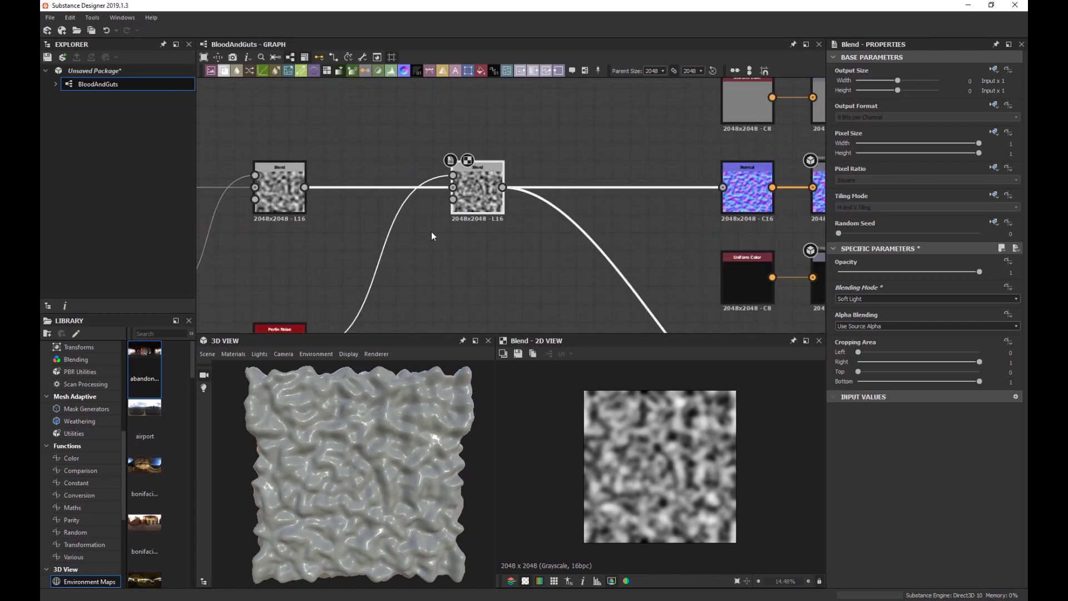
middle_click_drag(431, 231, 462, 198)
scroll(360, 232, "down", 1)
middle_click_drag(356, 236, 410, 295)
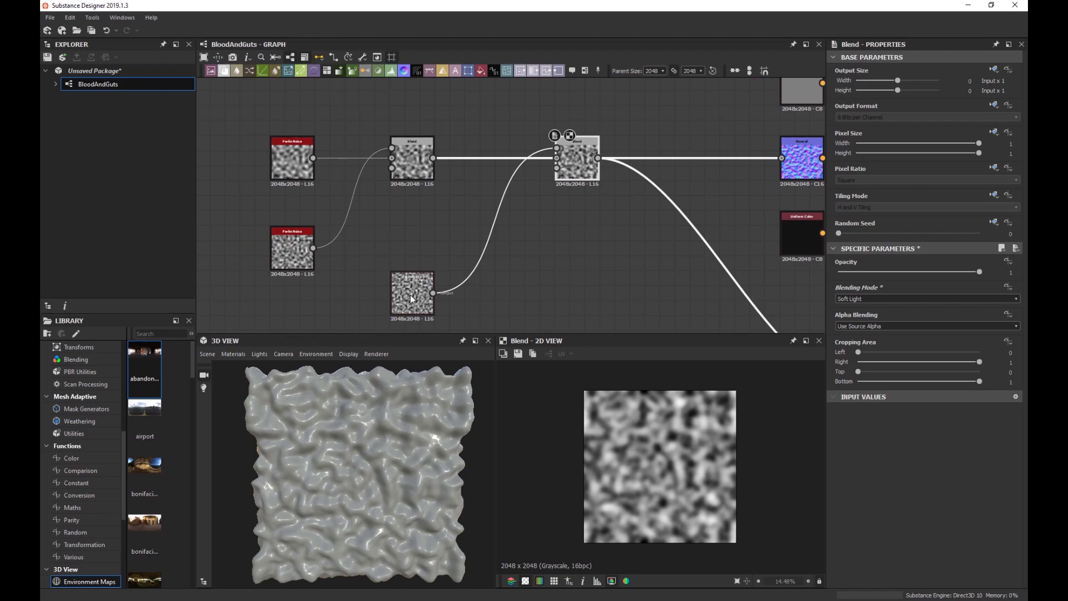
left_click_drag(410, 295, 409, 250)
Shift the group of five noise and blend nodes to the left.
scroll(412, 256, "down", 3)
middle_click_drag(497, 284, 536, 290)
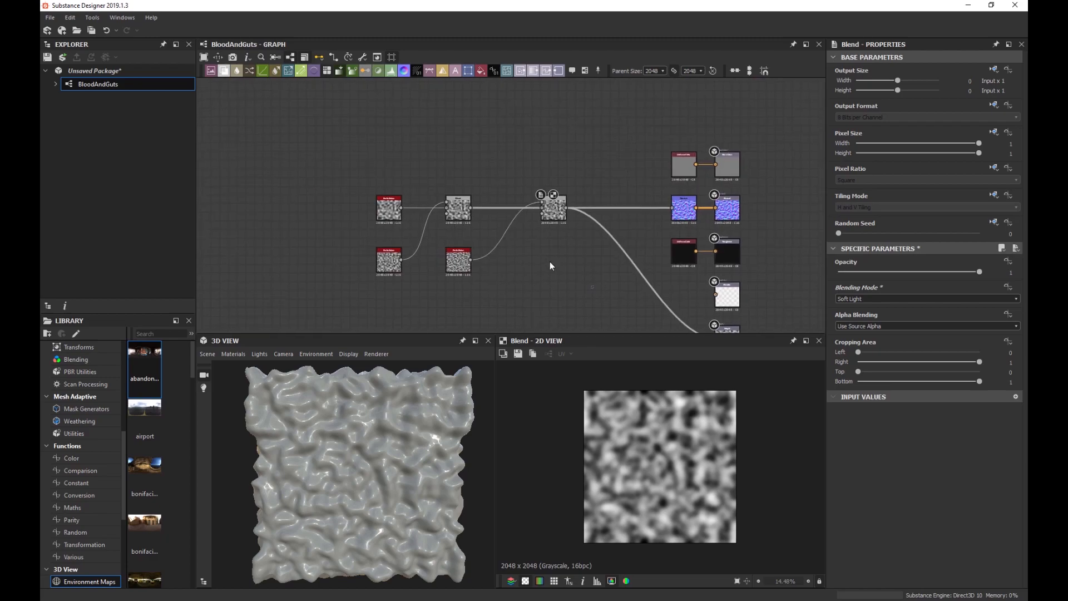
left_click_drag(550, 262, 367, 186)
left_click_drag(555, 216, 450, 221)
middle_click_drag(451, 216, 479, 239)
scroll(475, 268, "up", 2)
Add a Clouds 2 noise node and raise its Scale to 3.
key("space")
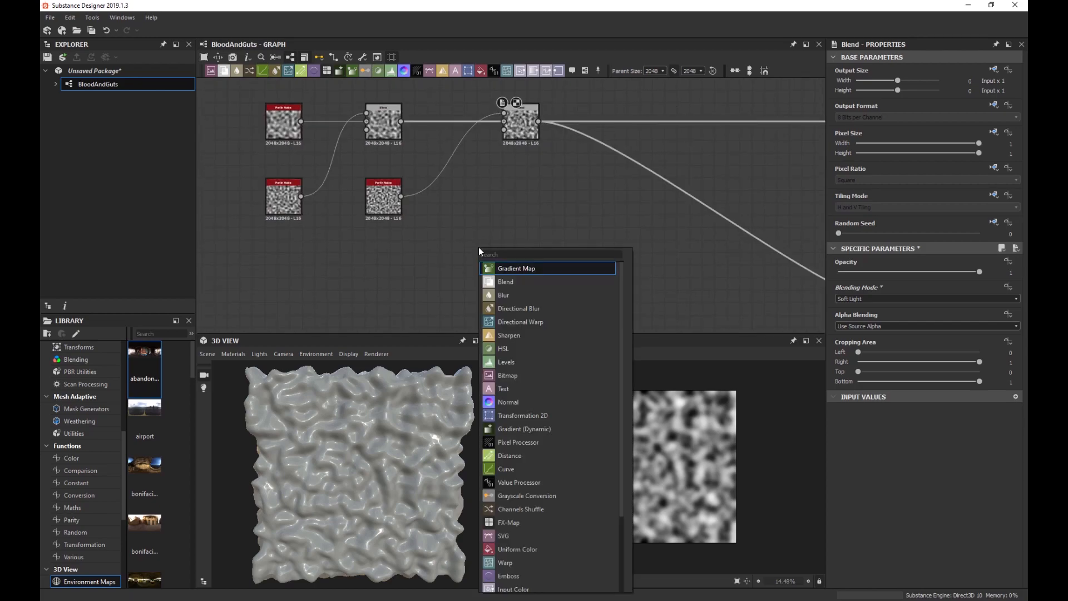
type("noi")
key("Down")
key("Down")
key("Down")
key("Down")
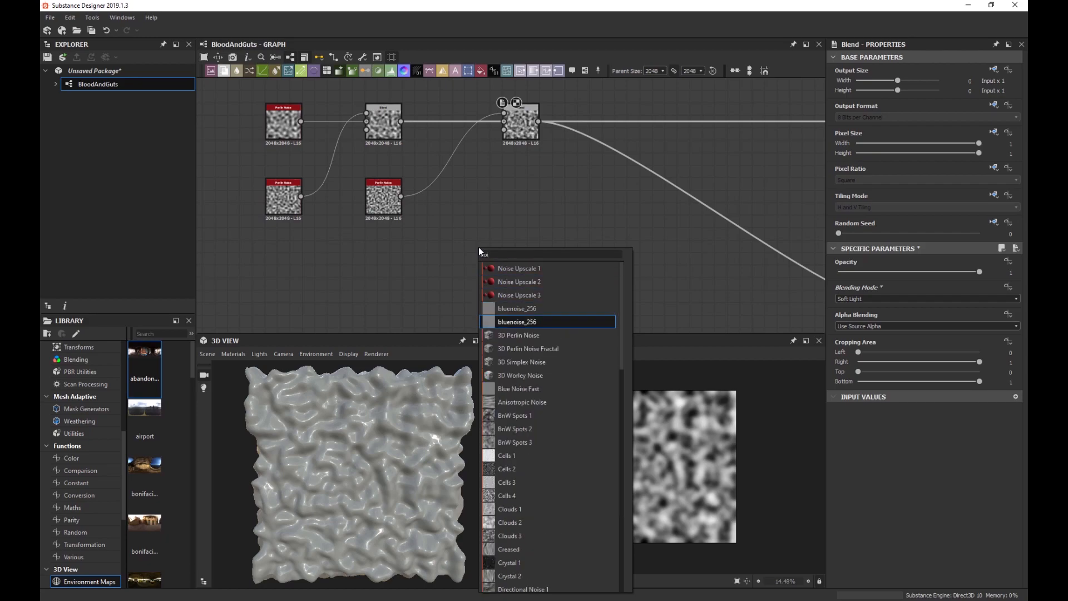
key("Down")
key("Down")
key("Down")
key("Down")
key("Down")
key("Down")
key("Down")
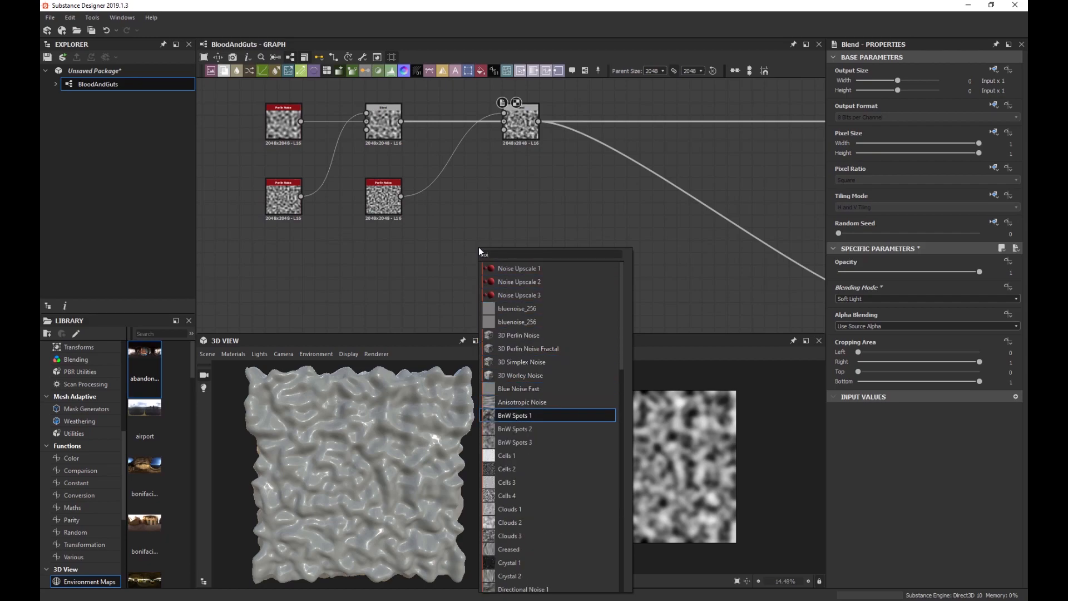
key("Down")
key("Down")
key("Down")
key("Down")
key("Down")
key("Down")
key("Down")
key("Down")
key("Return")
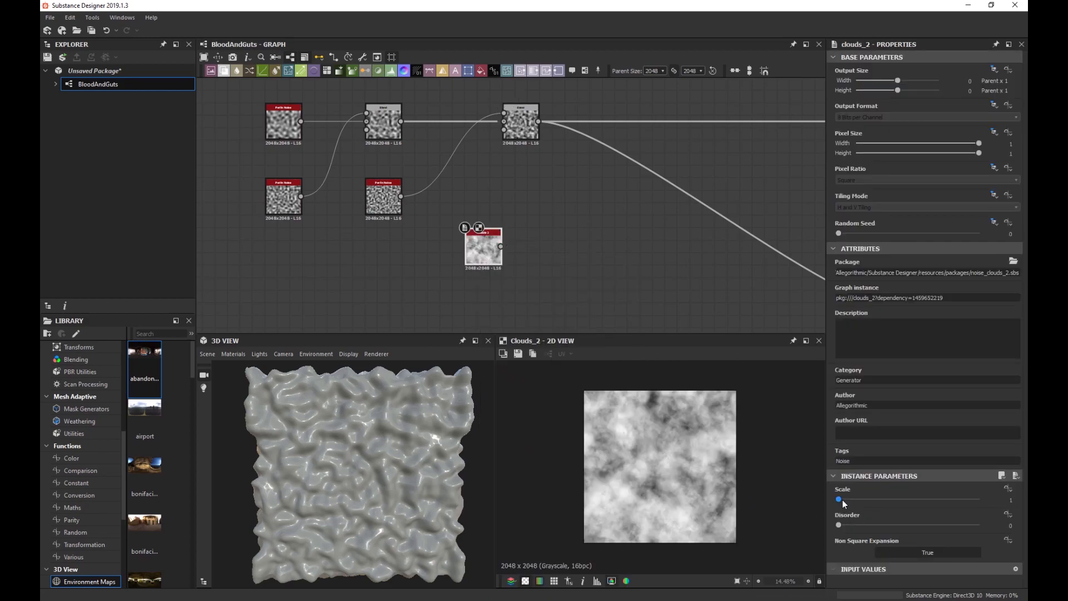
left_click_drag(839, 499, 860, 525)
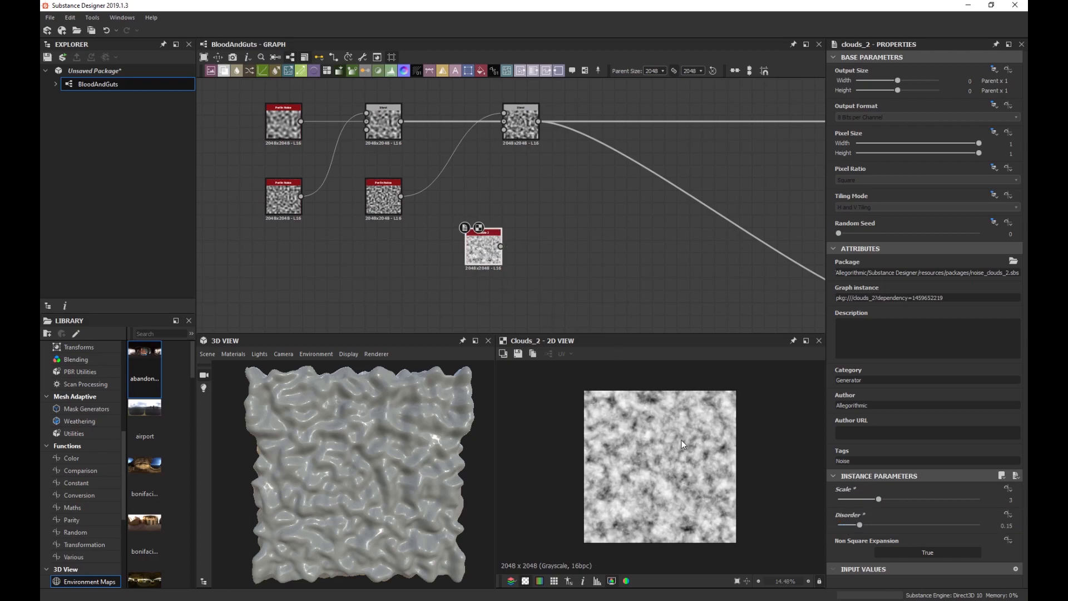
scroll(674, 439, "up", 2)
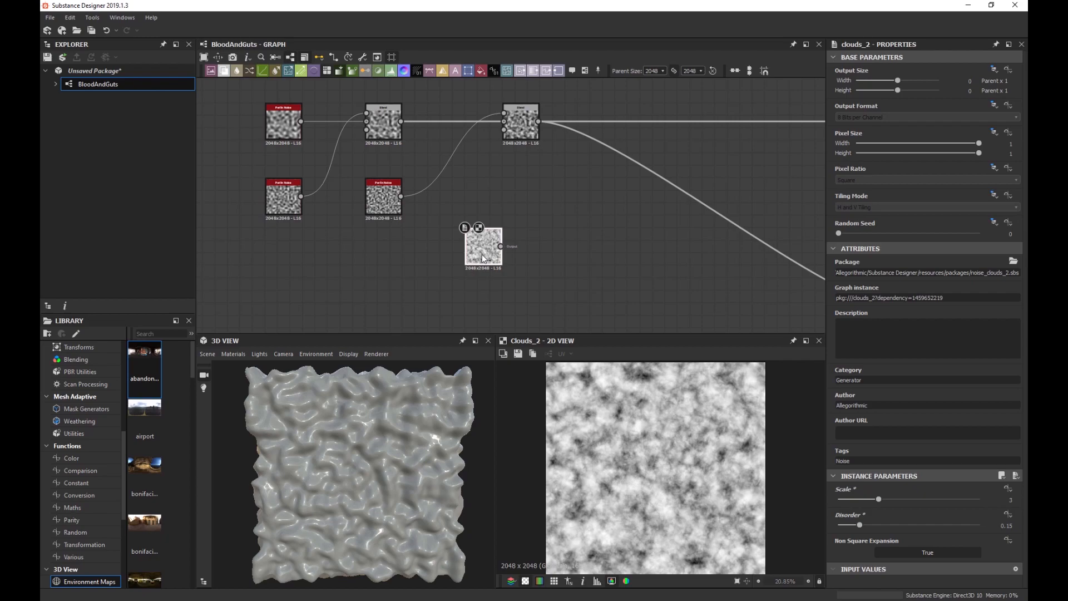
Follow Clouds 2 with a Blur HQ Grayscale at Quality 1 and Intensity about 6.36.
key("space")
type("blur")
key("Down")
key("Down")
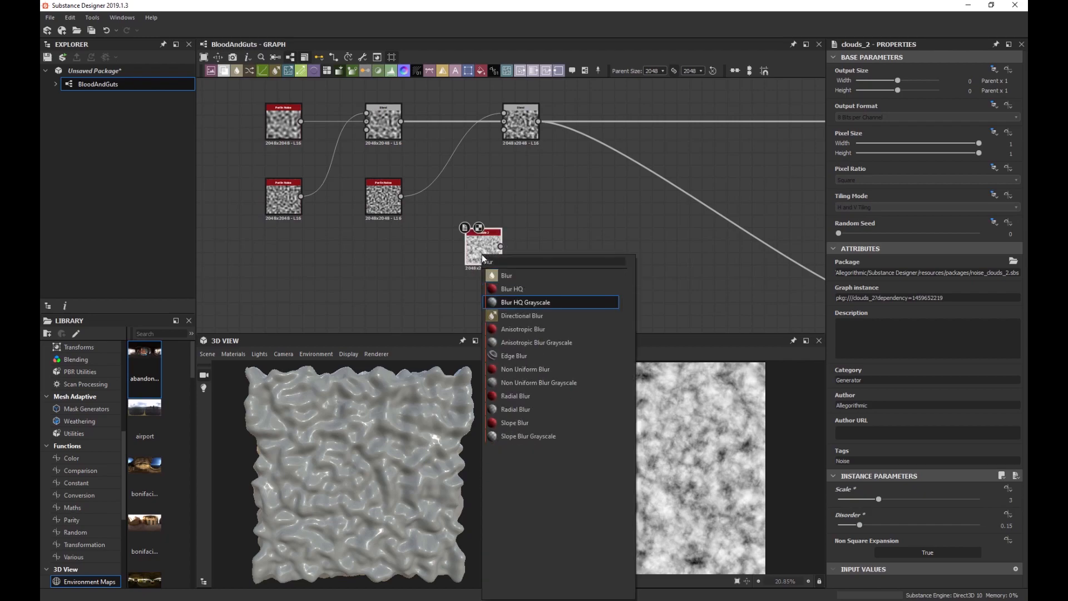
key("Return")
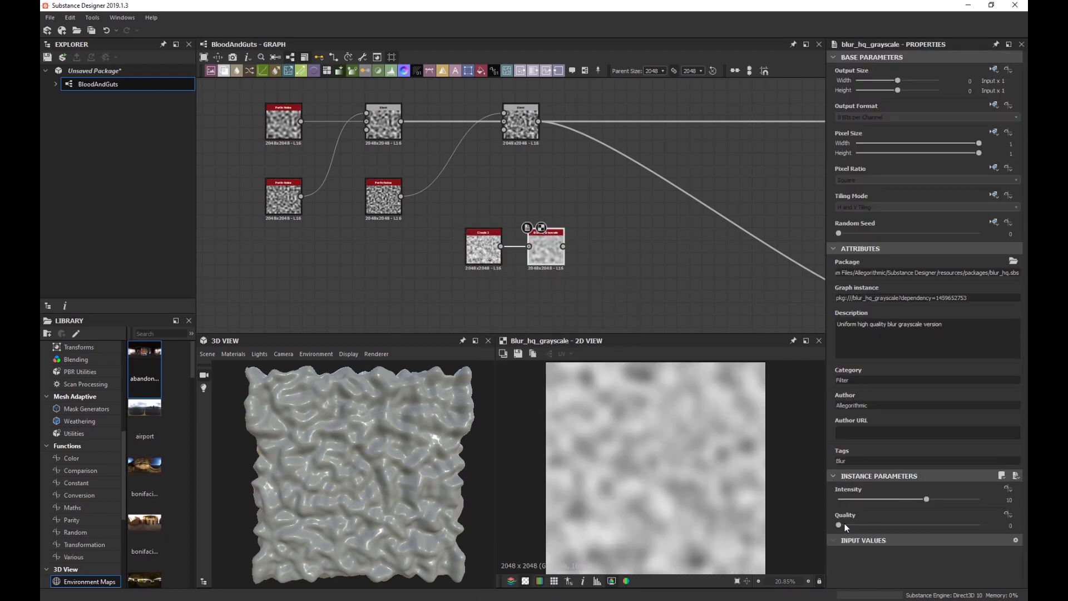
left_click(910, 525)
scroll(554, 260, "up", 4)
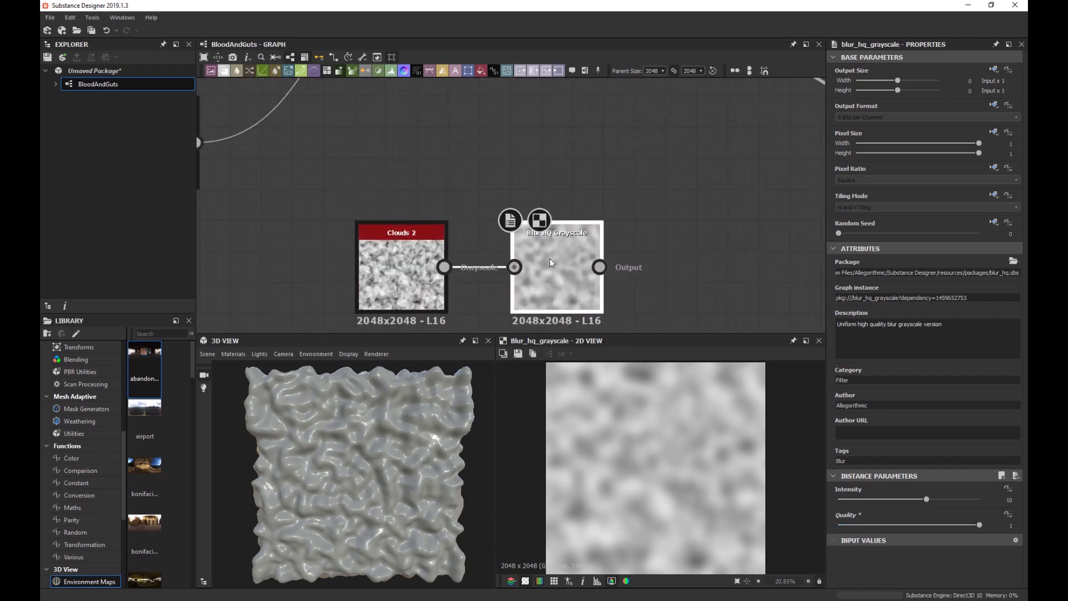
scroll(555, 260, "down", 4)
left_click_drag(926, 499, 877, 505)
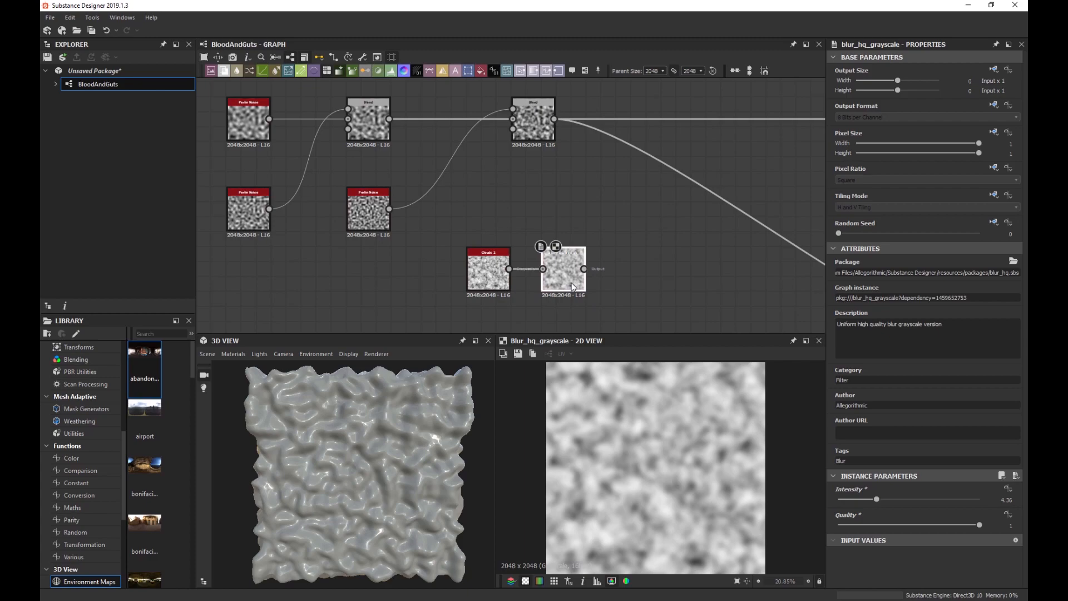
Add a Levels node with black and white points pulled inward, wired into the Blend's opacity.
key("space")
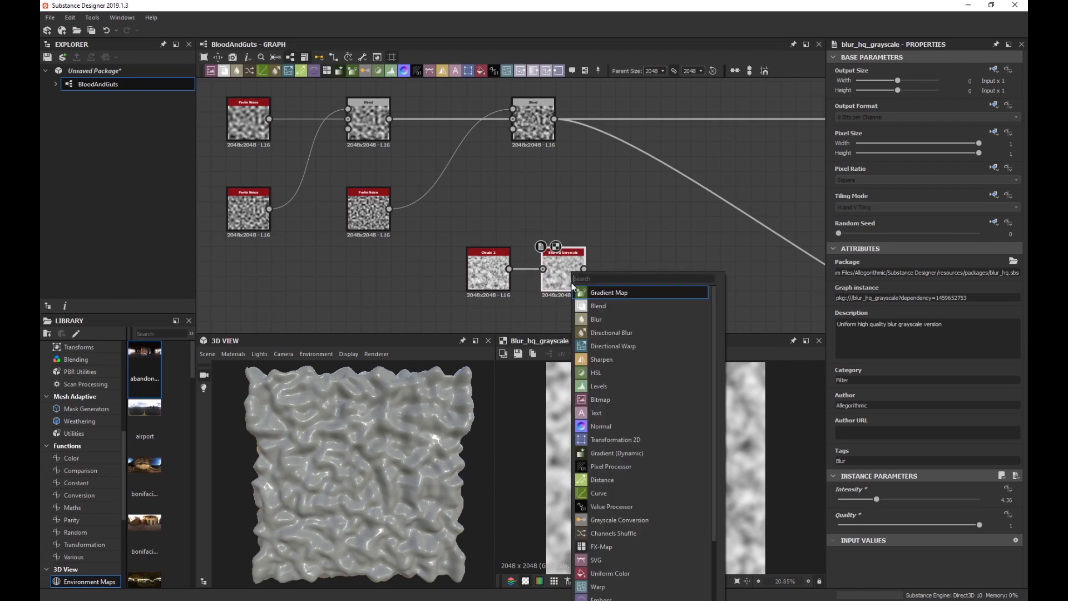
type("levels")
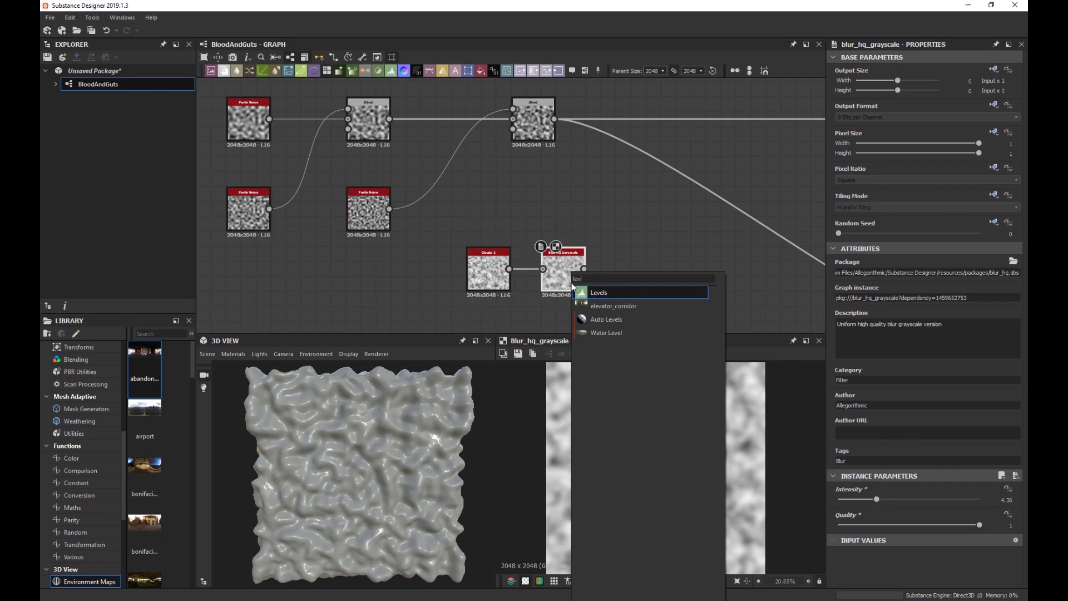
key("Return")
left_click_drag(846, 288, 906, 289)
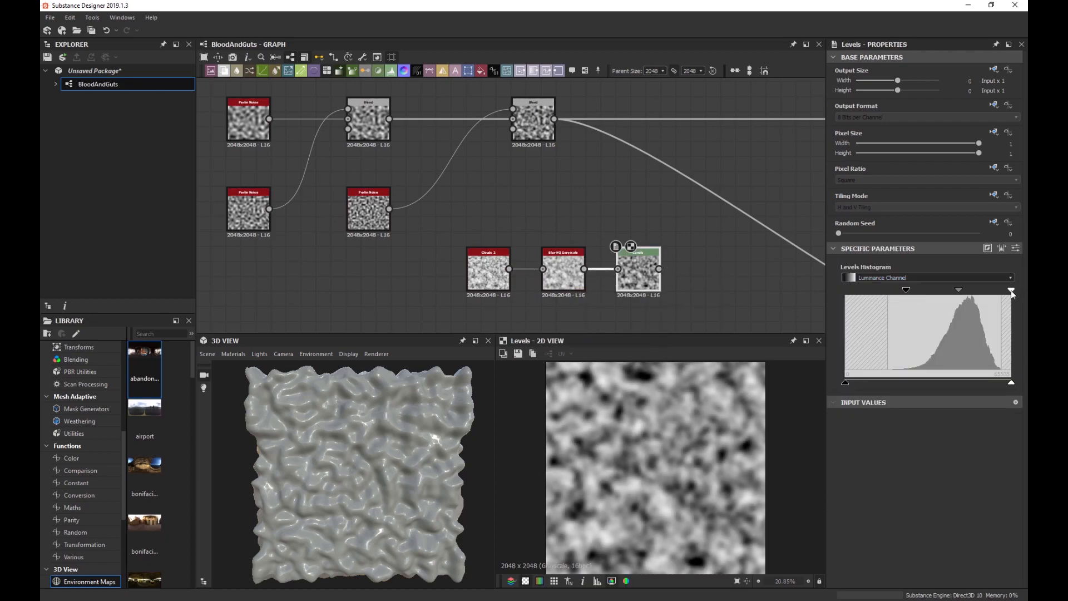
left_click_drag(1010, 289, 996, 290)
left_click_drag(907, 289, 925, 289)
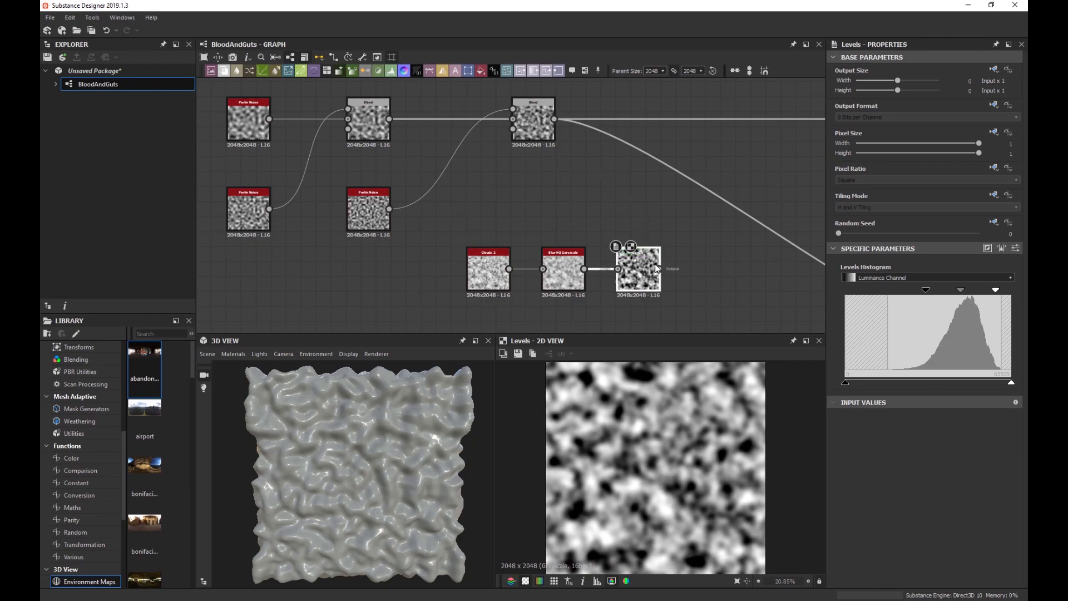
left_click_drag(658, 268, 514, 129)
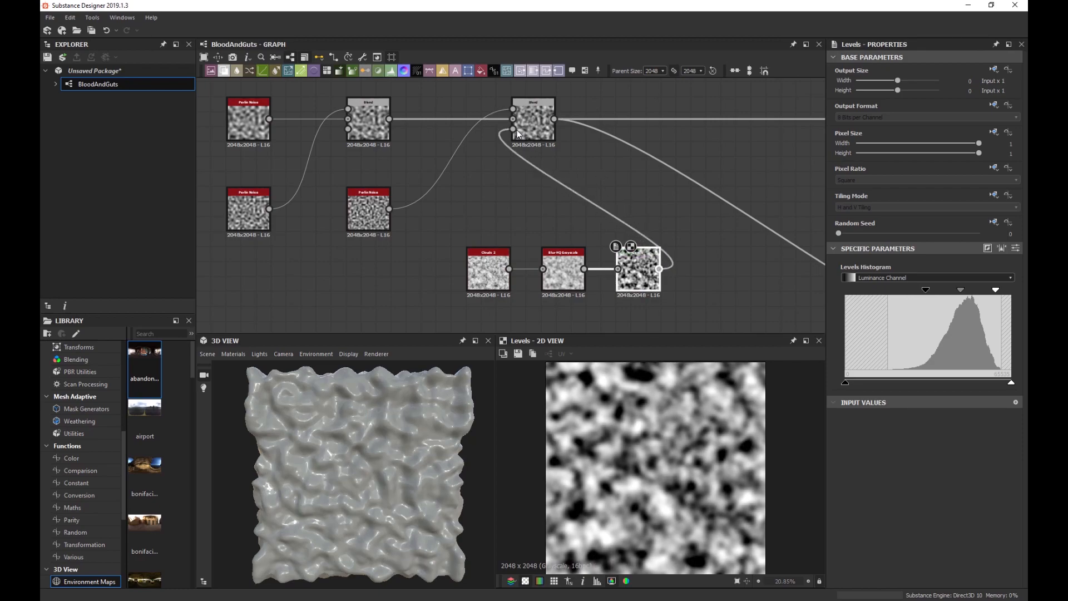
Inspect the second Blend, keeping its Opacity at 1, and tilt the 3D preview.
left_click(532, 132)
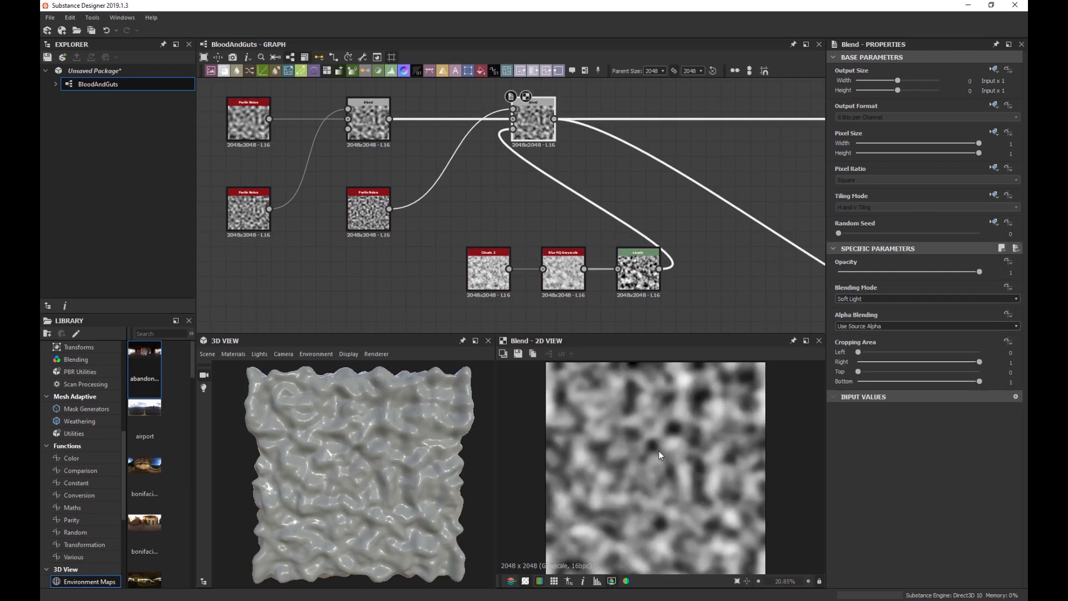
scroll(659, 451, "up", 2)
left_click_drag(969, 272, 997, 275)
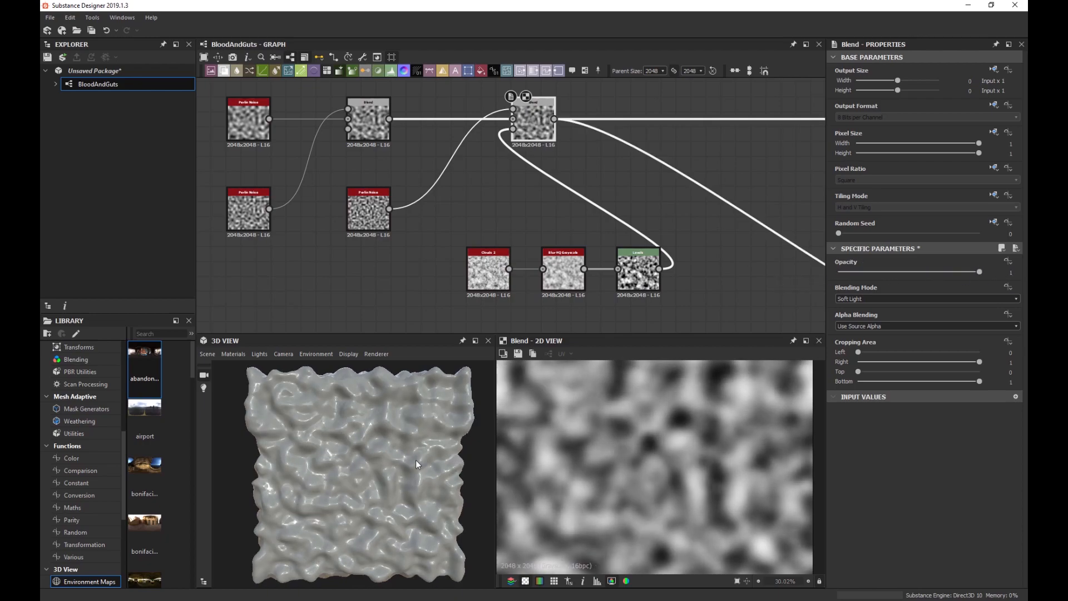
scroll(382, 456, "down", 2)
left_click_drag(366, 436, 363, 452)
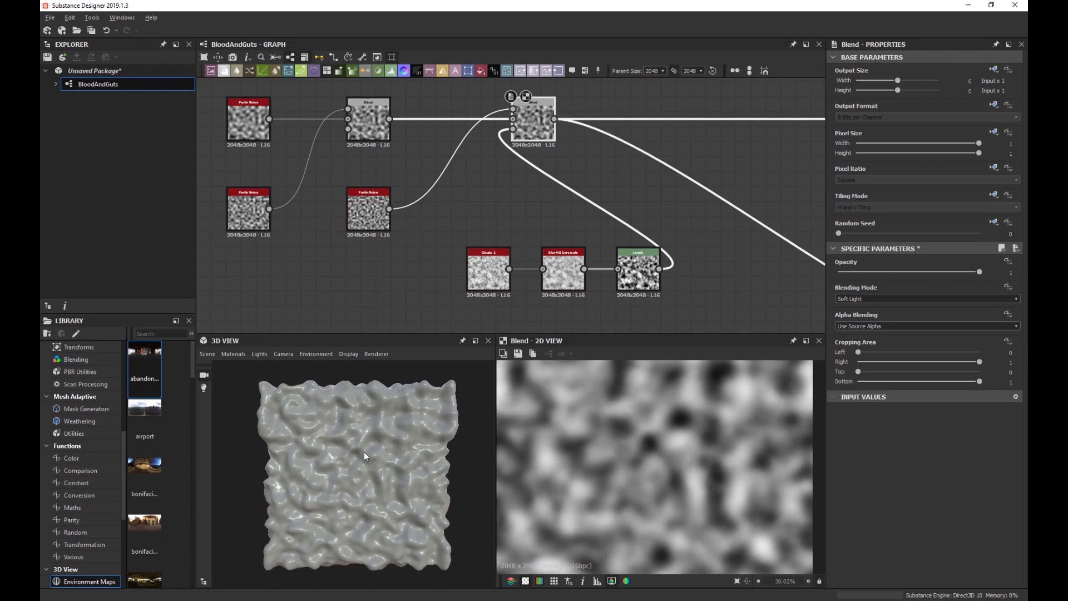
scroll(369, 443, "up", 4)
scroll(367, 446, "down", 3)
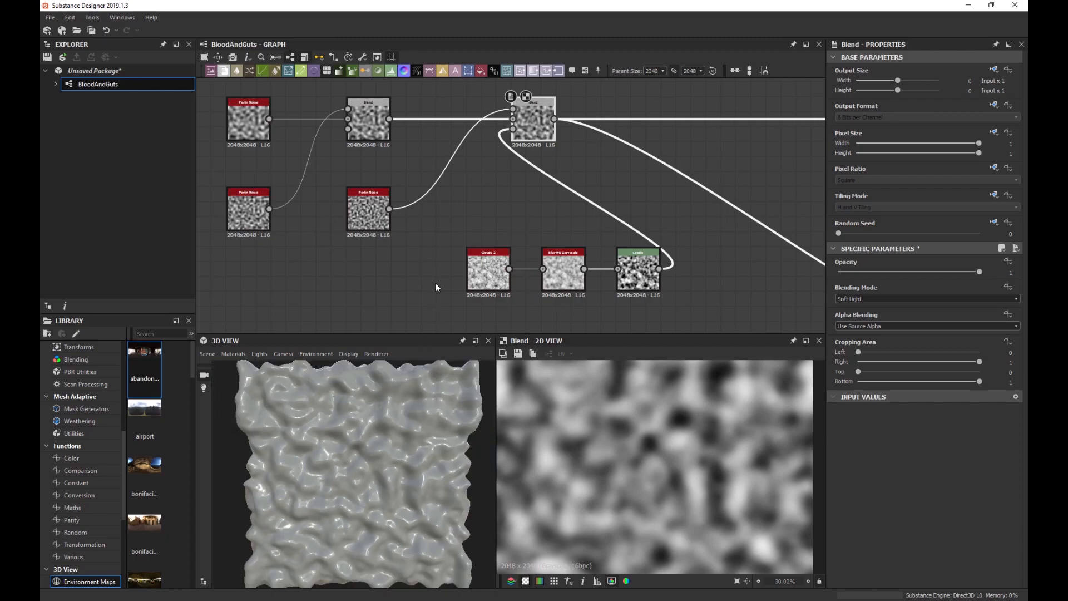
scroll(435, 283, "down", 2)
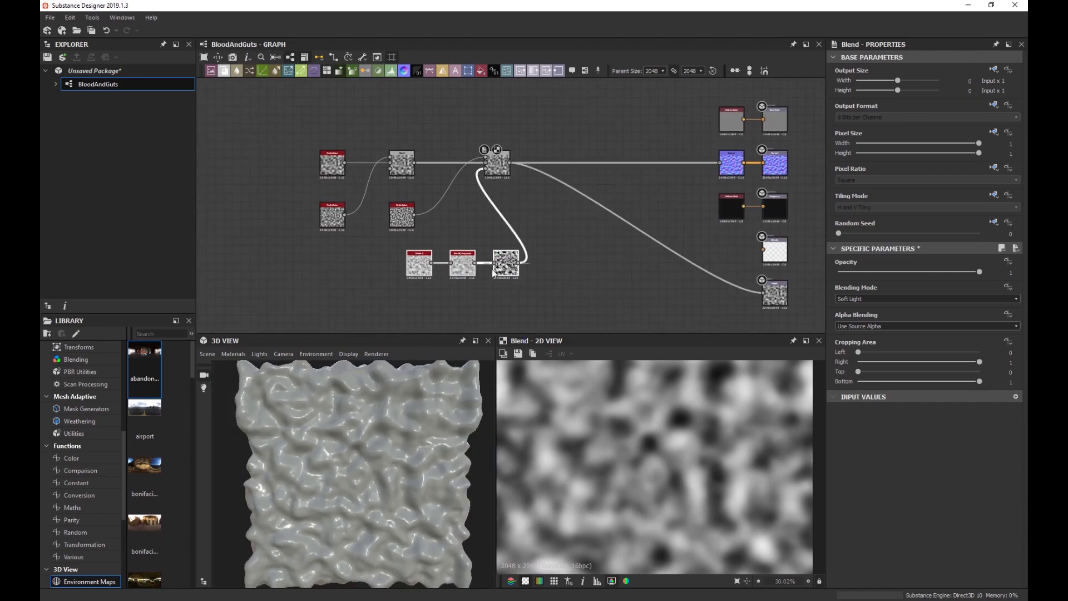
Move the Clouds 2/Blur/Levels chain down-left and shift the eight left-side noise nodes left.
left_click_drag(493, 272, 415, 285)
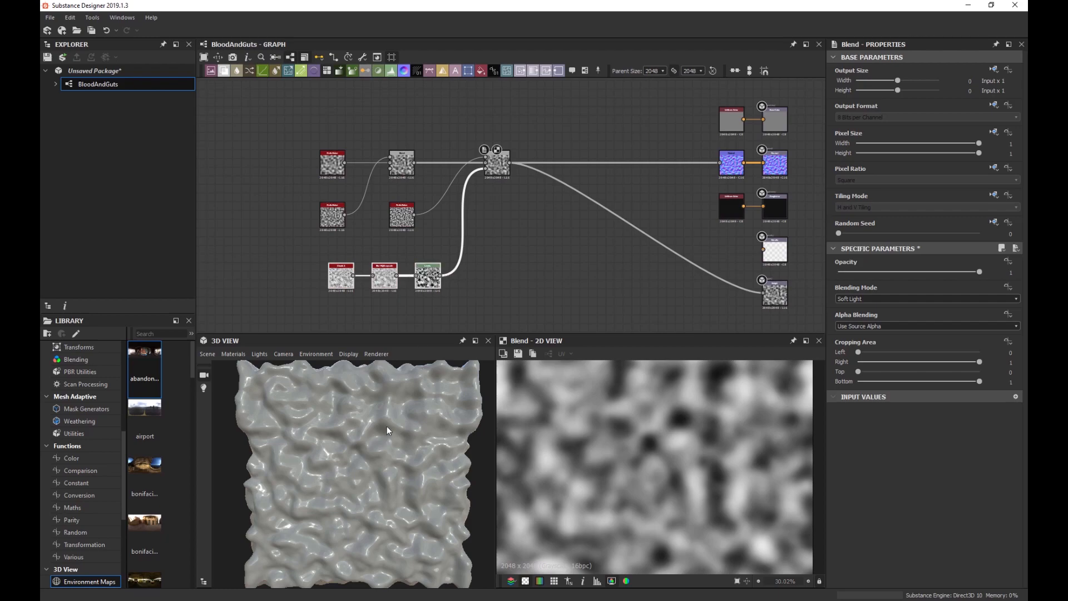
scroll(386, 426, "down", 2)
left_click_drag(545, 293, 315, 151)
left_click_drag(487, 168, 368, 168)
middle_click_drag(416, 226, 479, 196)
scroll(376, 438, "up", 2)
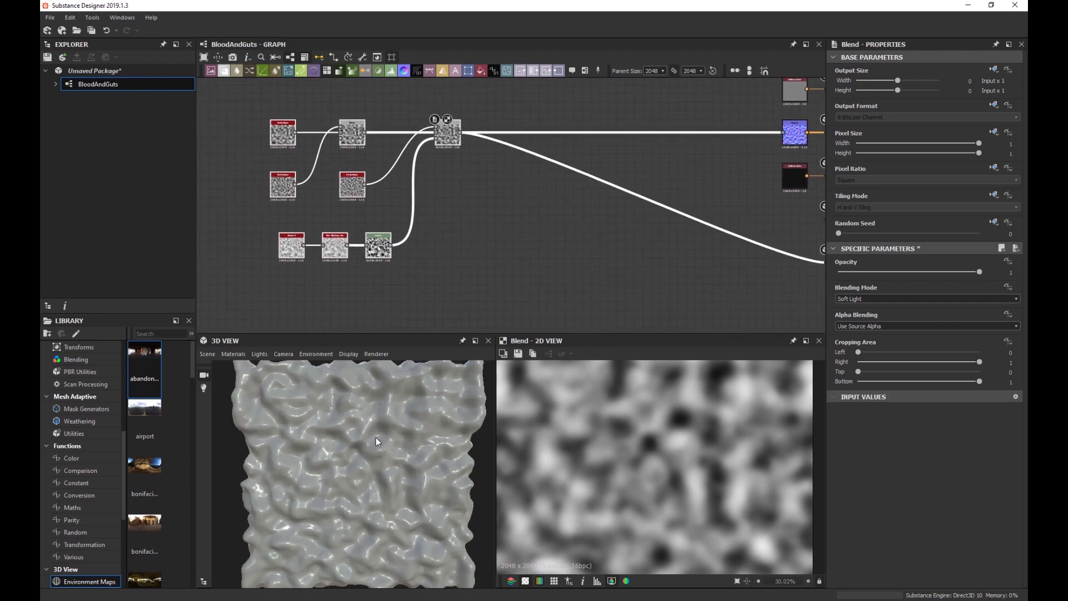
scroll(374, 433, "down", 2)
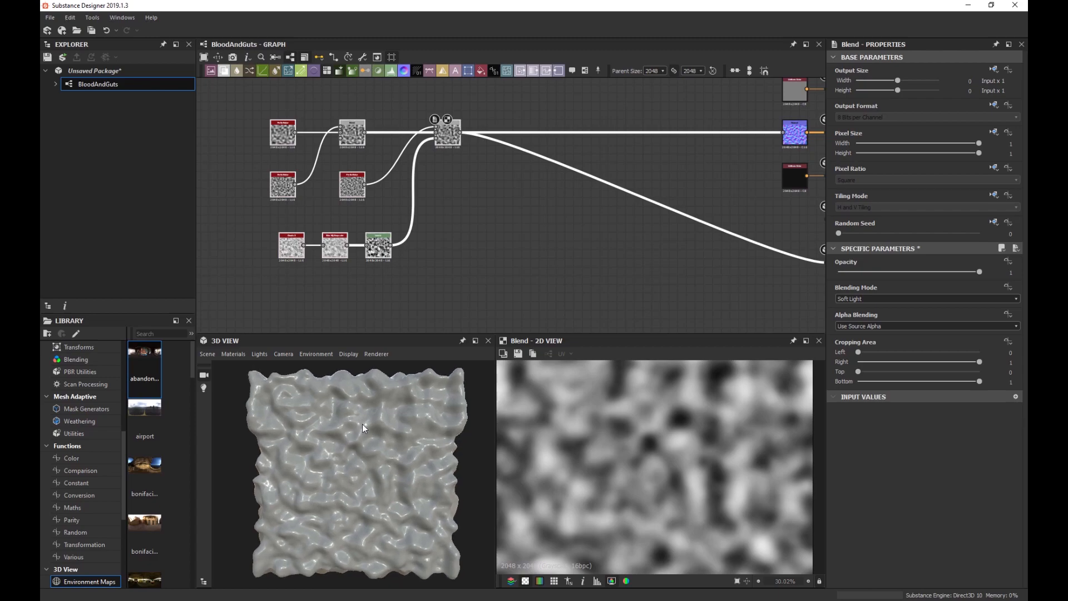
scroll(373, 448, "up", 3)
scroll(372, 449, "down", 2)
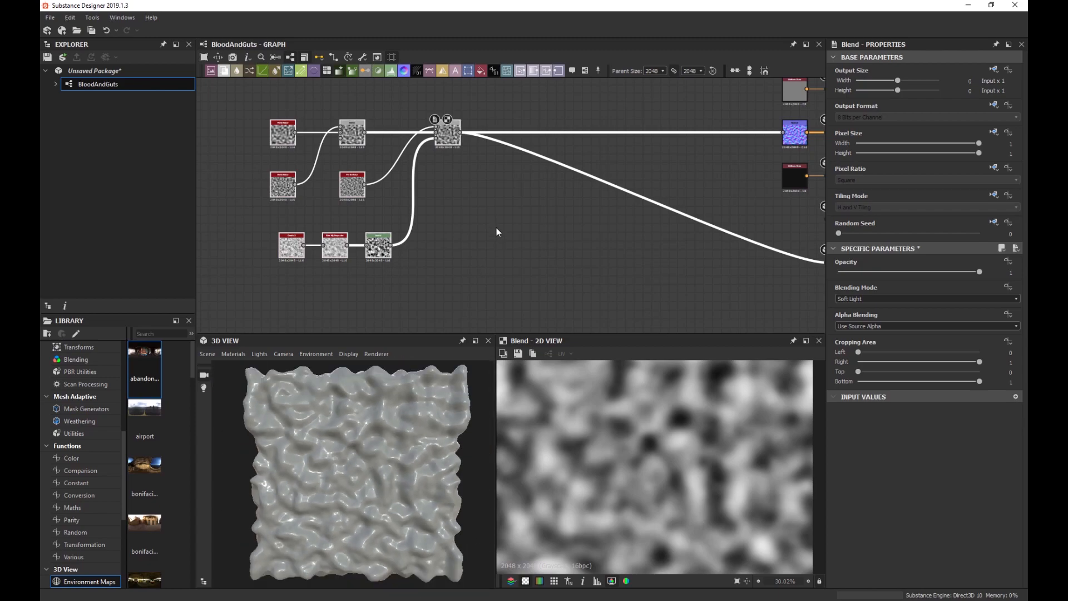
middle_click_drag(496, 229, 469, 256)
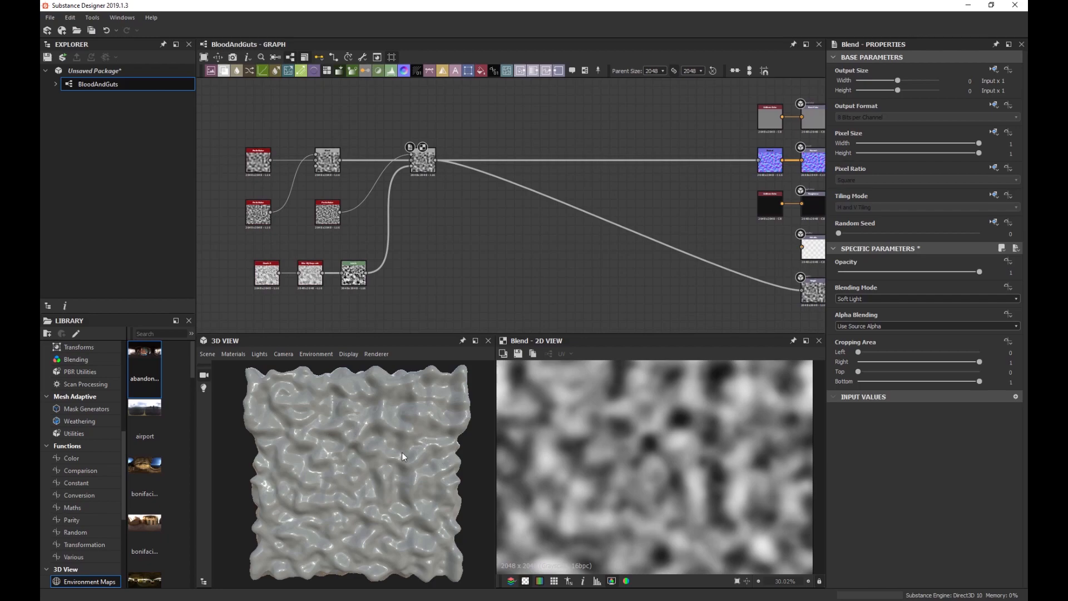
scroll(339, 432, "up", 3)
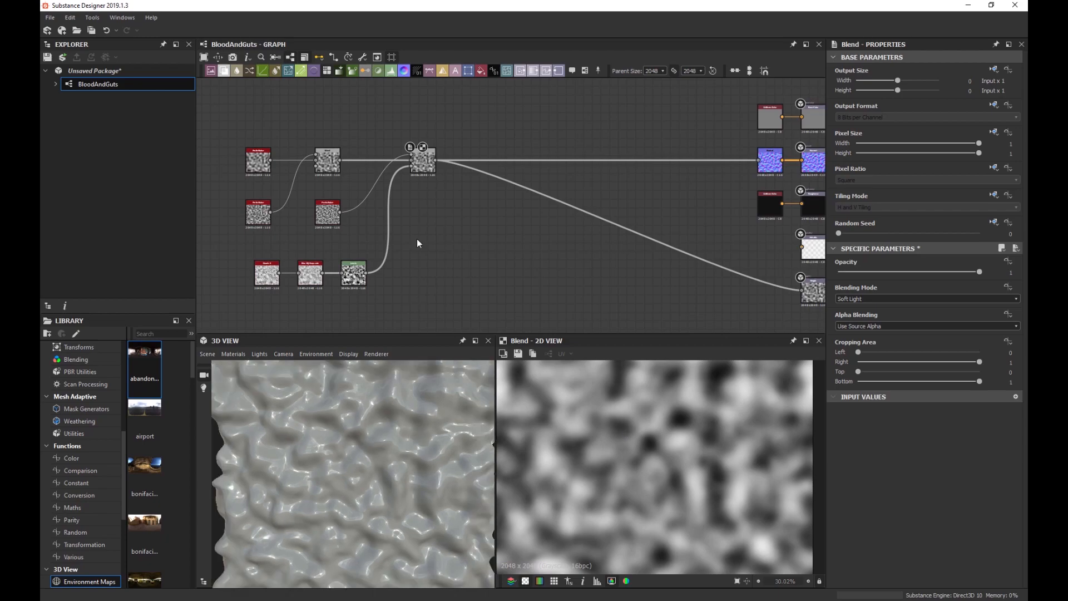
scroll(425, 223, "up", 4)
Add a Slope Blur Grayscale node after the Blend and feed the Blend into its Slope input.
key("space")
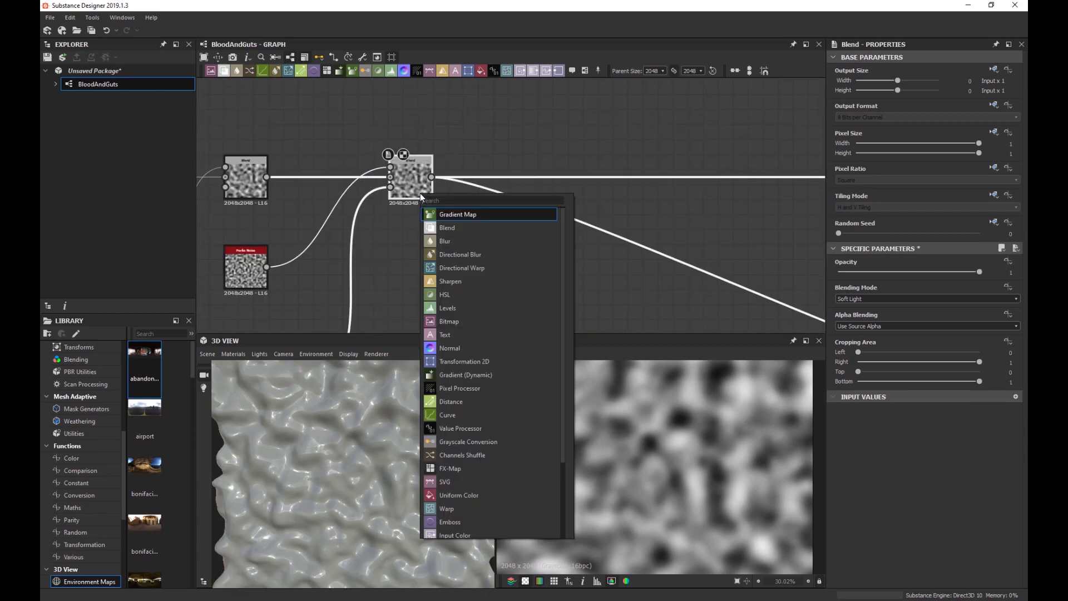
type("slope")
key("Down")
key("Return")
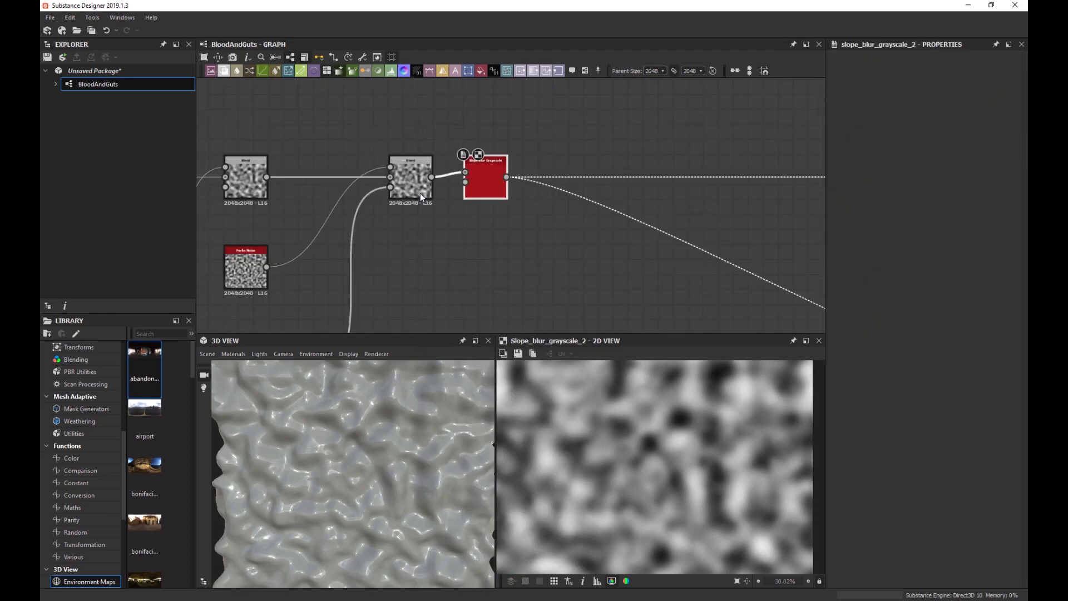
scroll(491, 192, "up", 5)
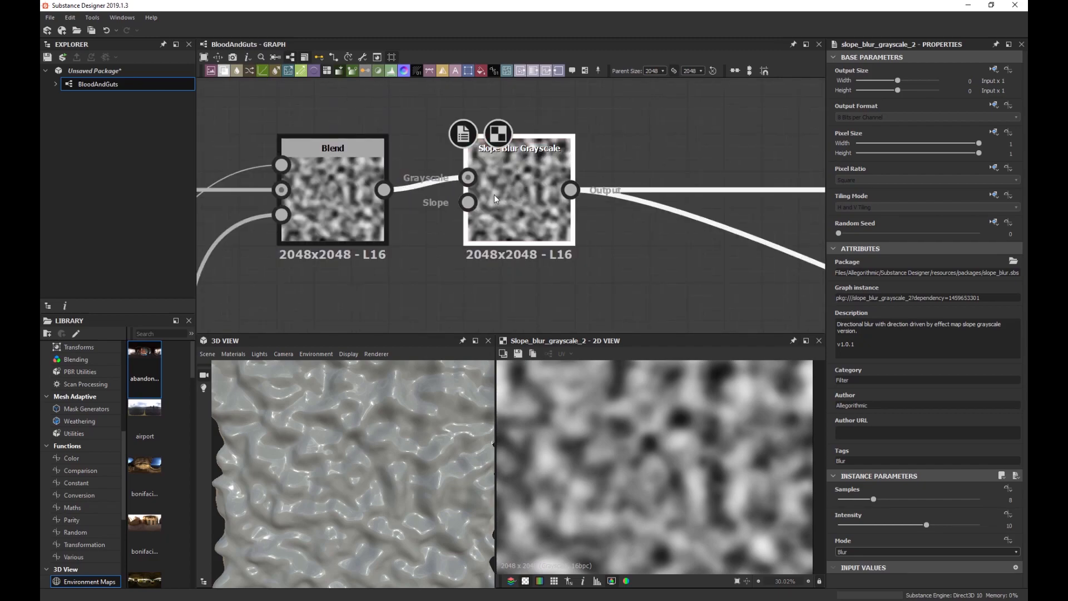
left_click_drag(516, 196, 632, 196)
scroll(363, 425, "down", 3)
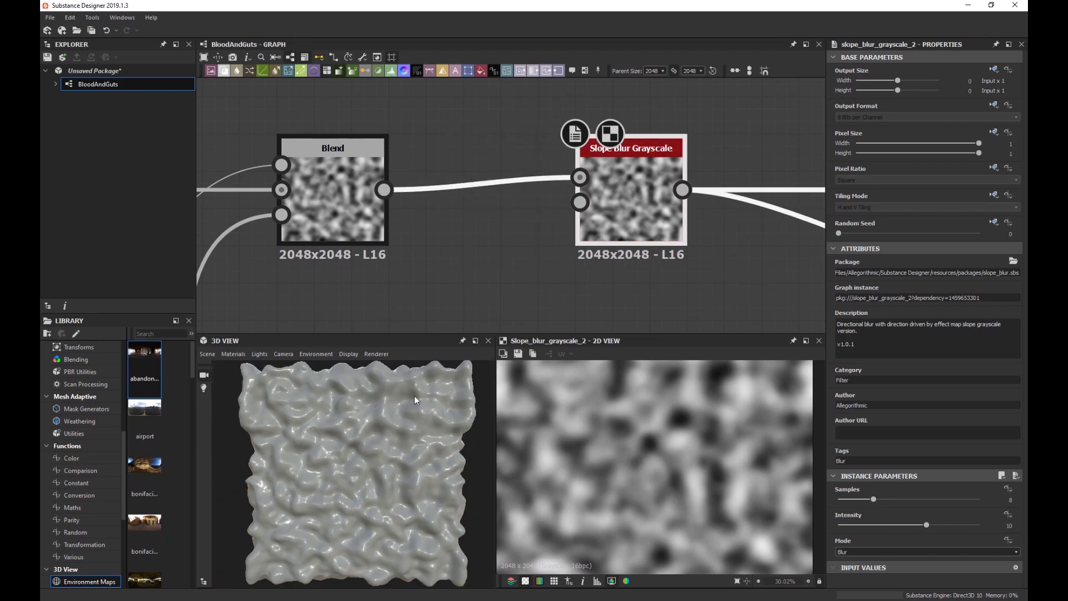
left_click_drag(384, 190, 578, 203)
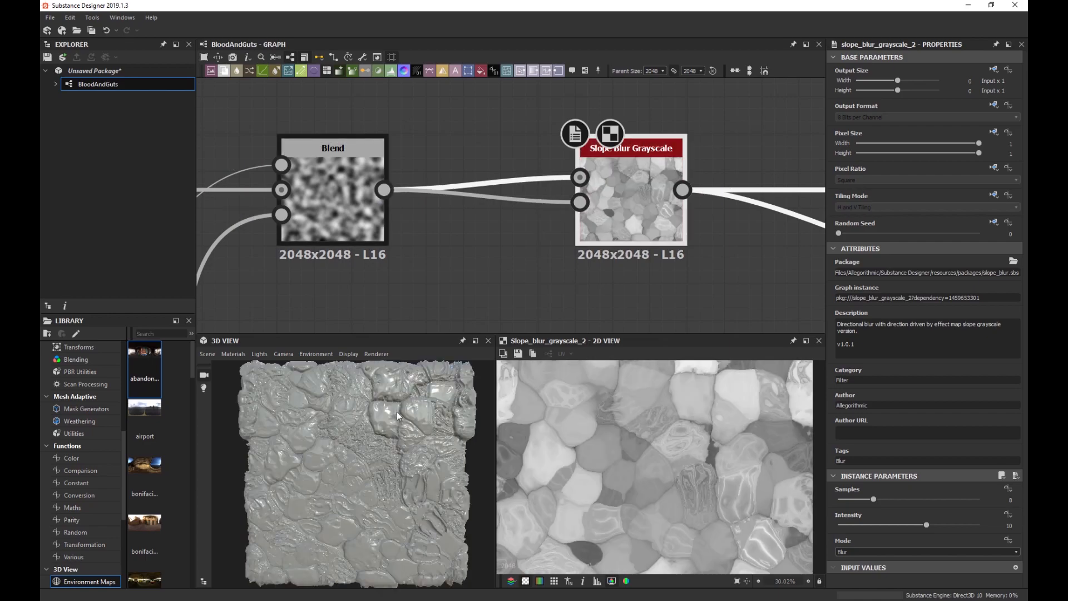
scroll(383, 417, "up", 2)
scroll(374, 419, "up", 2)
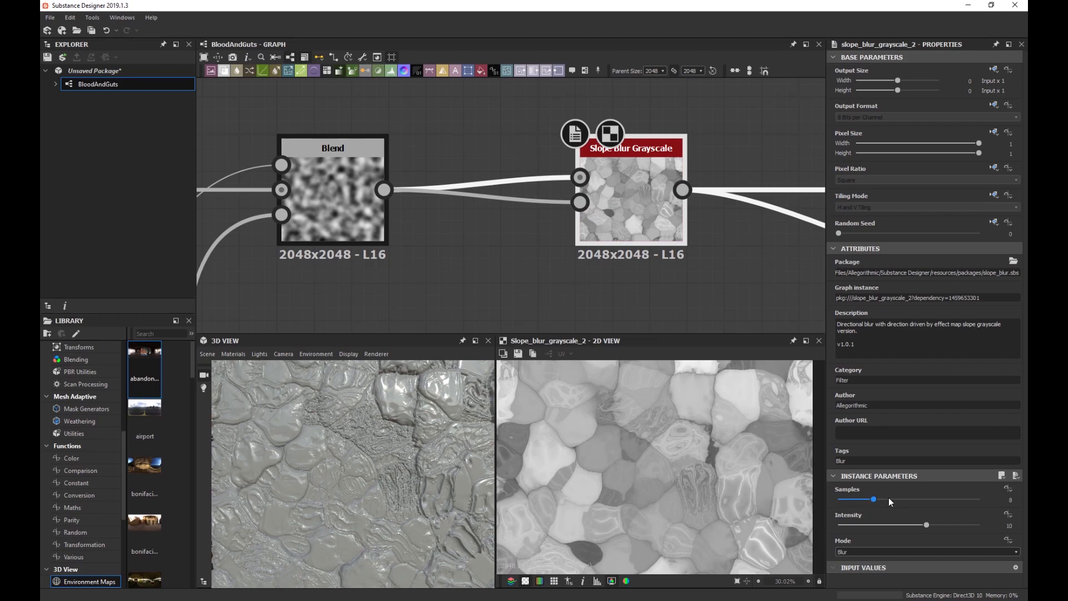
Set the Slope Blur Grayscale Samples to 32 and Intensity to 0.8.
left_click_drag(875, 500, 1009, 495)
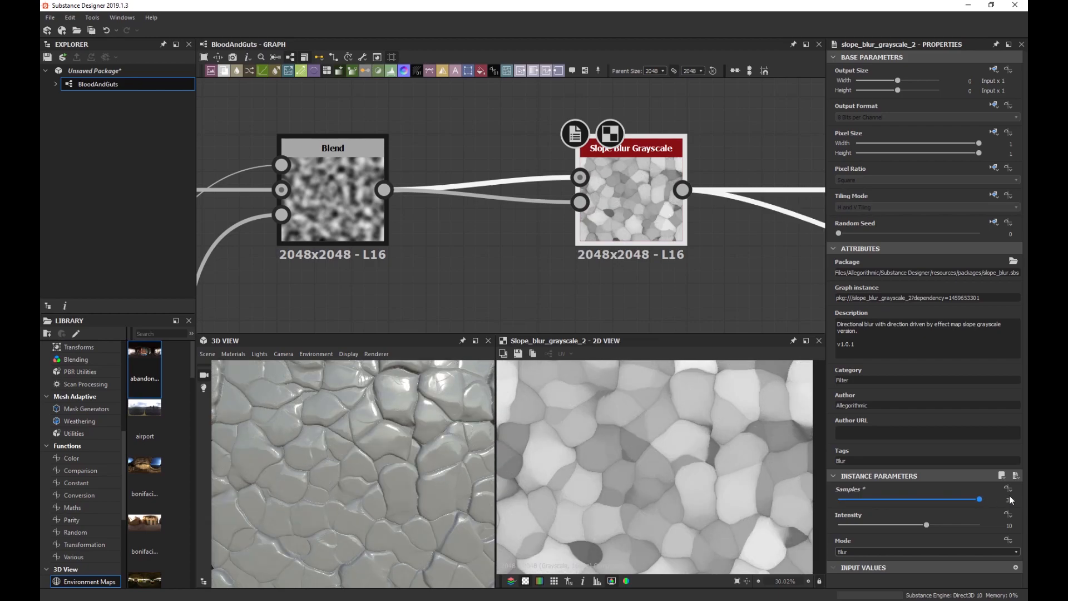
scroll(353, 453, "down", 3)
scroll(353, 453, "up", 3)
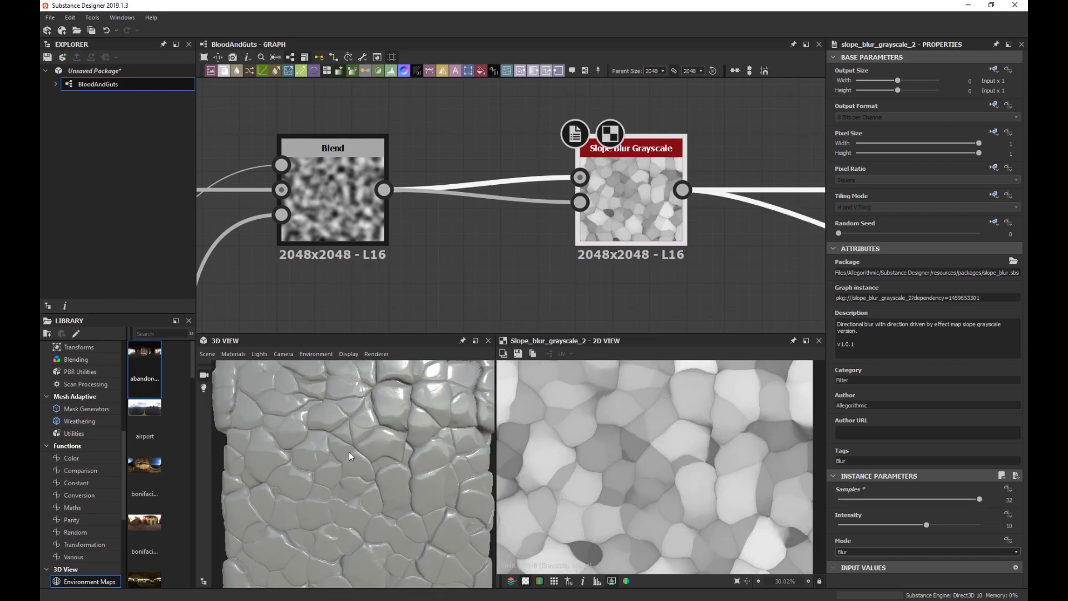
left_click_drag(890, 524, 843, 526)
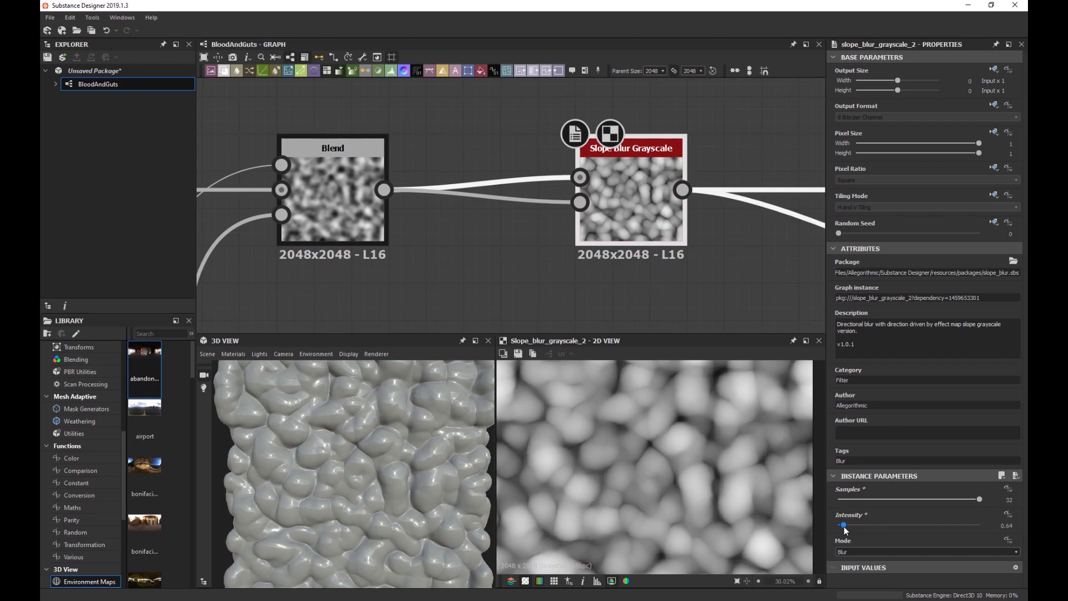
double_click(1008, 525)
type("0.8")
key("Return")
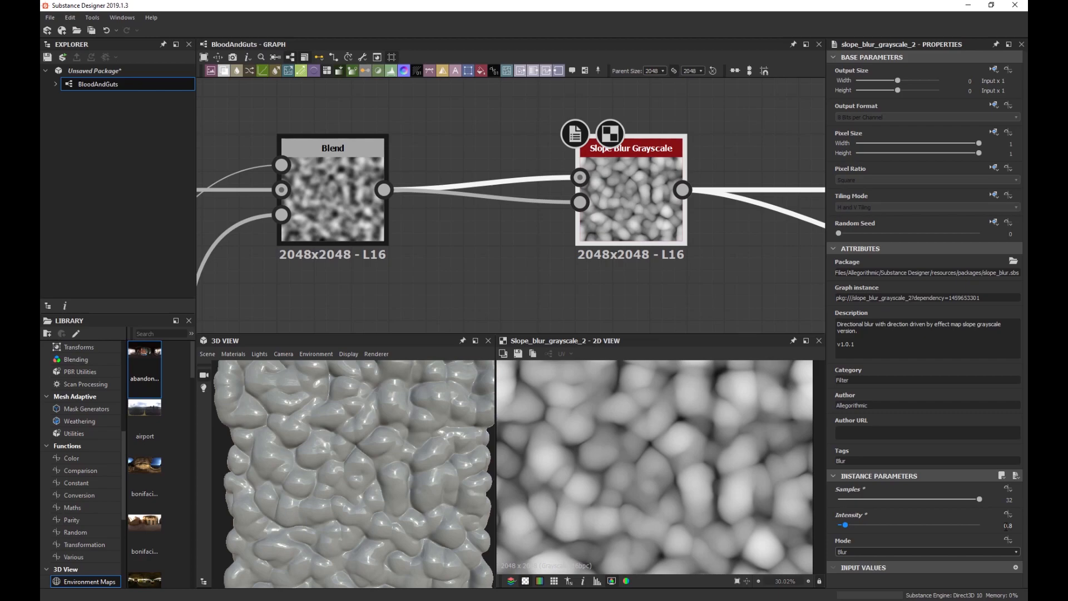
Orbit the 3D preview to view the slope-blurred tile at an angle.
scroll(395, 470, "down", 3)
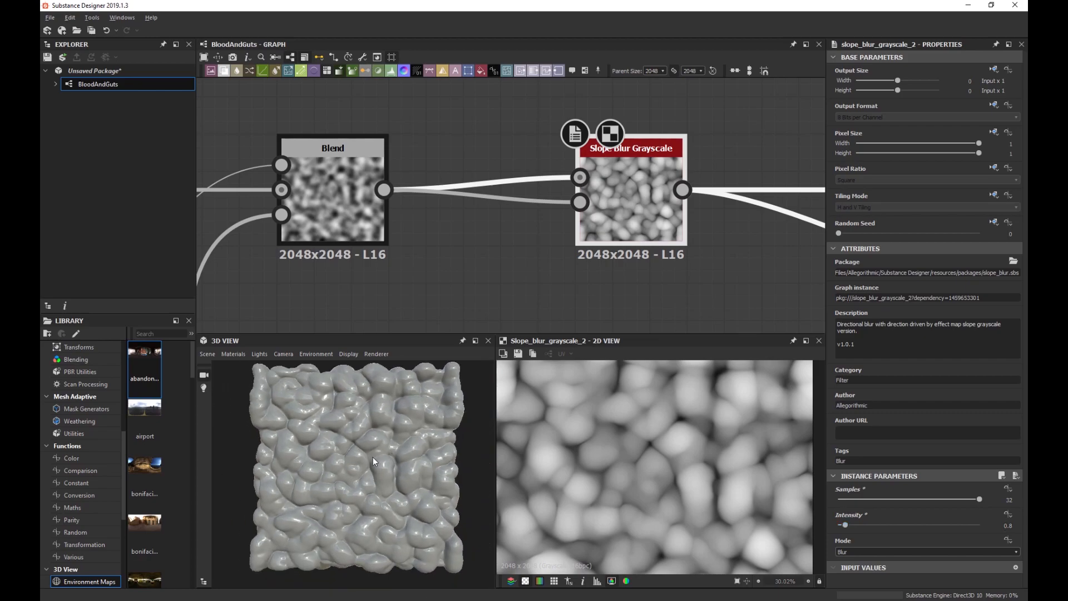
scroll(372, 456, "up", 5)
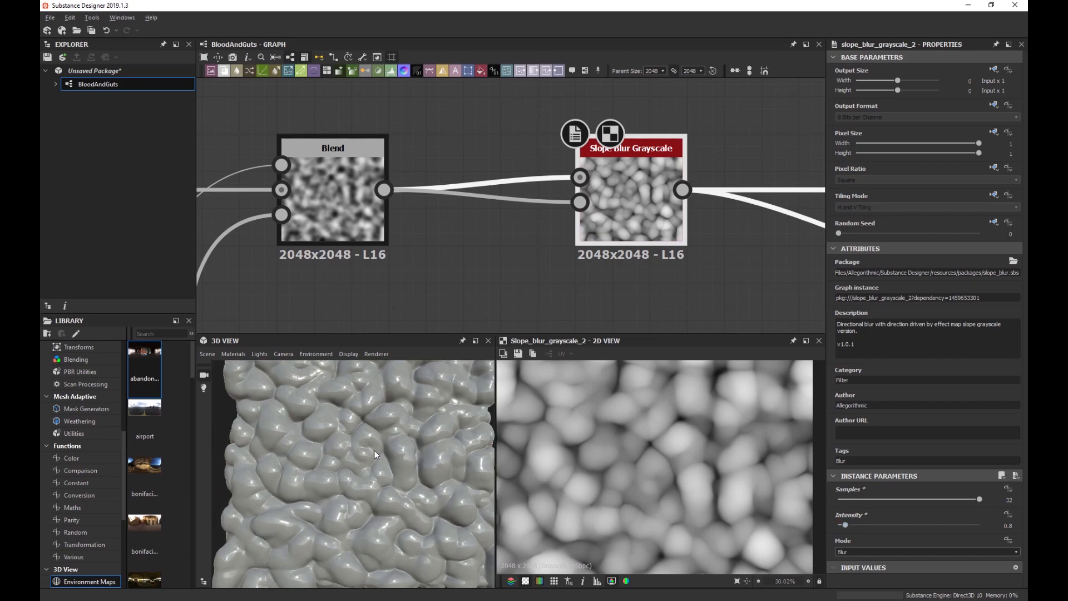
scroll(372, 458, "up", 4)
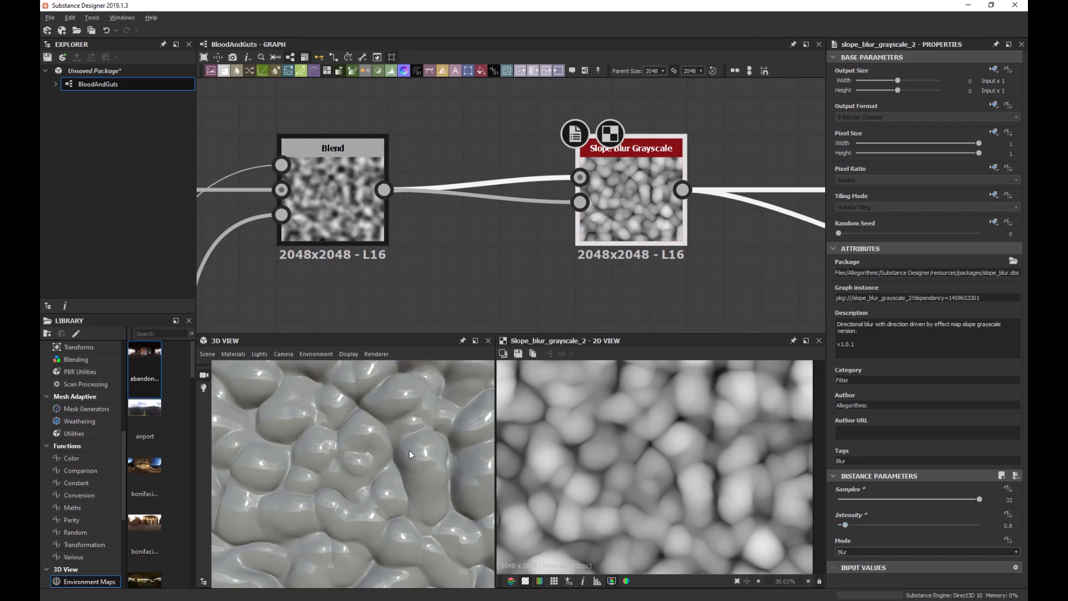
mouse_move(409, 455)
left_mouse_down()
mouse_move(380, 473)
mouse_move(413, 404)
mouse_move(387, 462)
mouse_move(358, 481)
mouse_move(353, 473)
mouse_move(360, 459)
mouse_move(385, 462)
left_mouse_up()
scroll(358, 481, "down", 3)
scroll(359, 474, "up", 2)
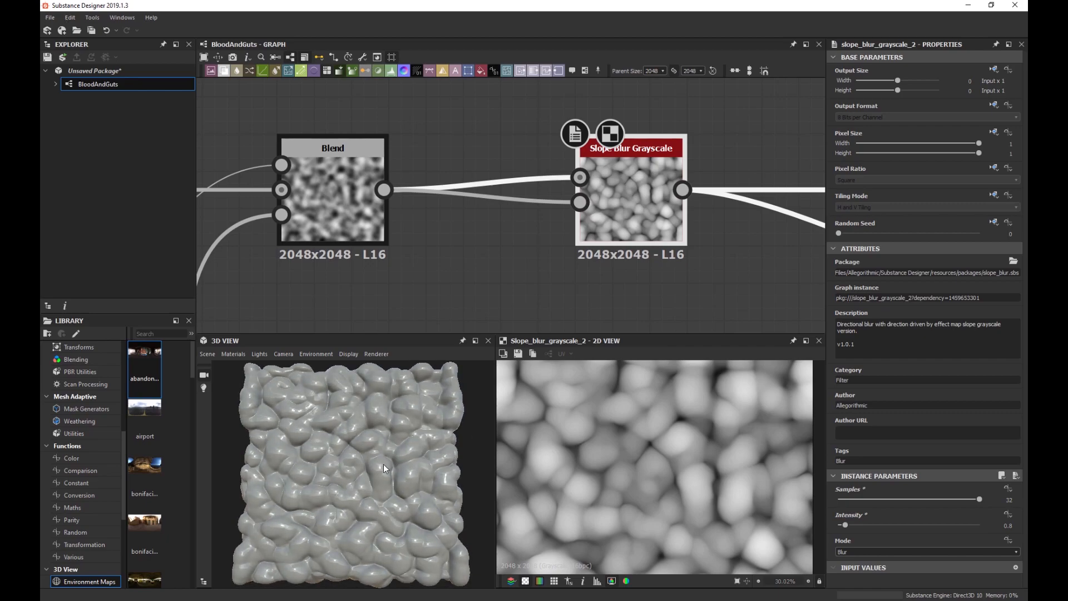
scroll(383, 464, "down", 2)
scroll(379, 465, "up", 2)
Nudge the bottom row of three nodes up-left into tidier alignment.
scroll(379, 468, "down", 2)
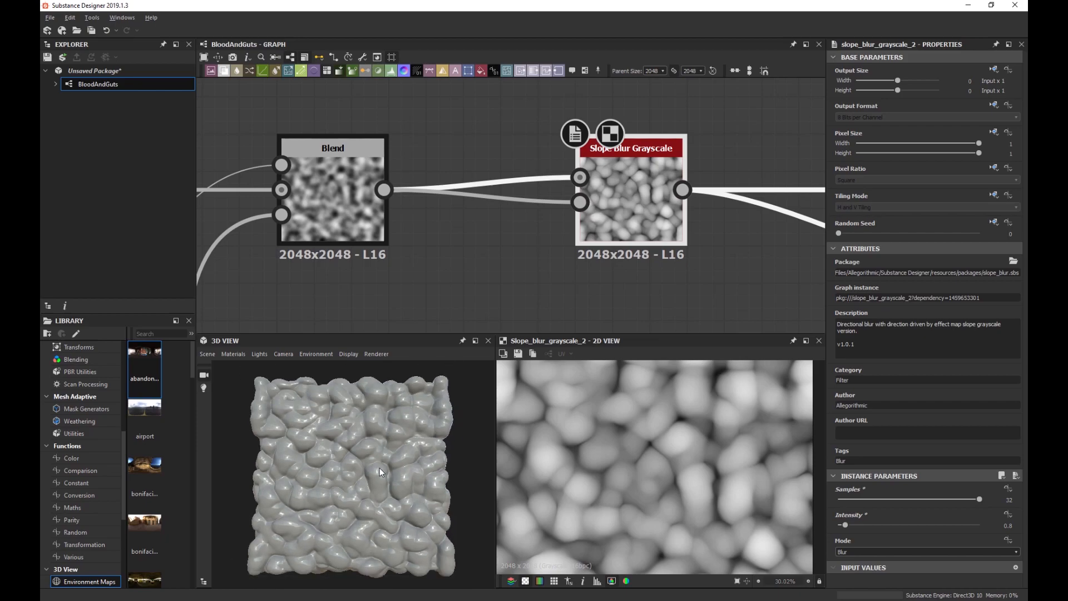
scroll(519, 238, "down", 6)
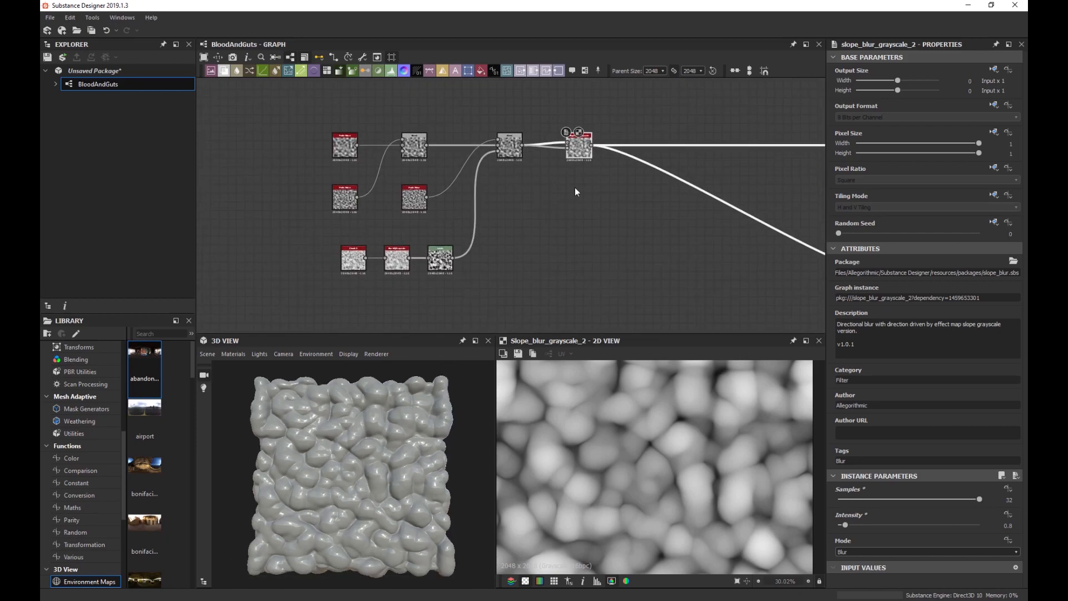
left_click_drag(502, 281, 344, 249)
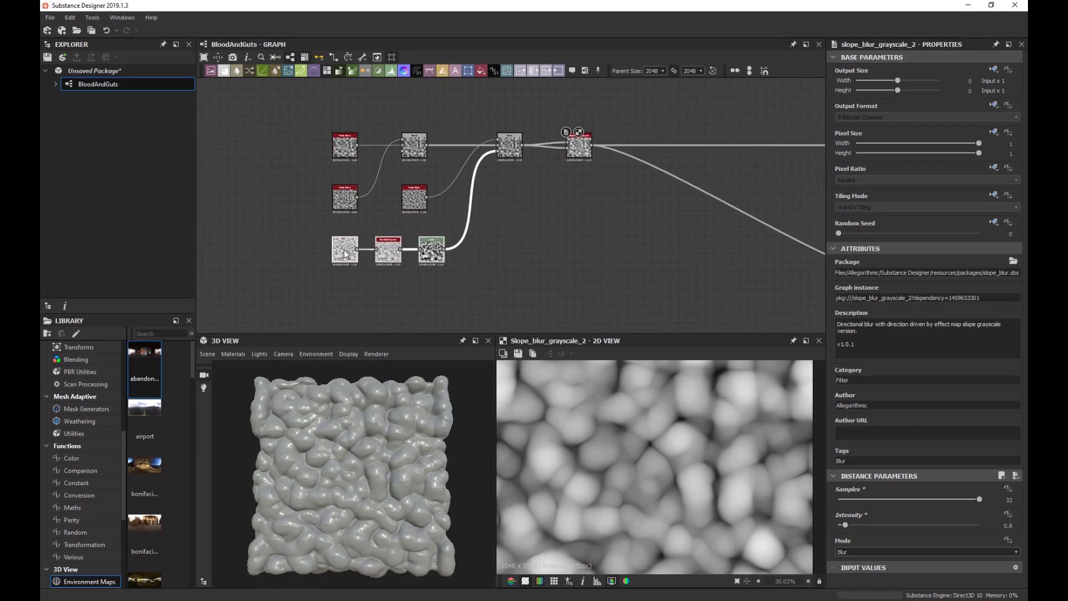
scroll(484, 264, "up", 2)
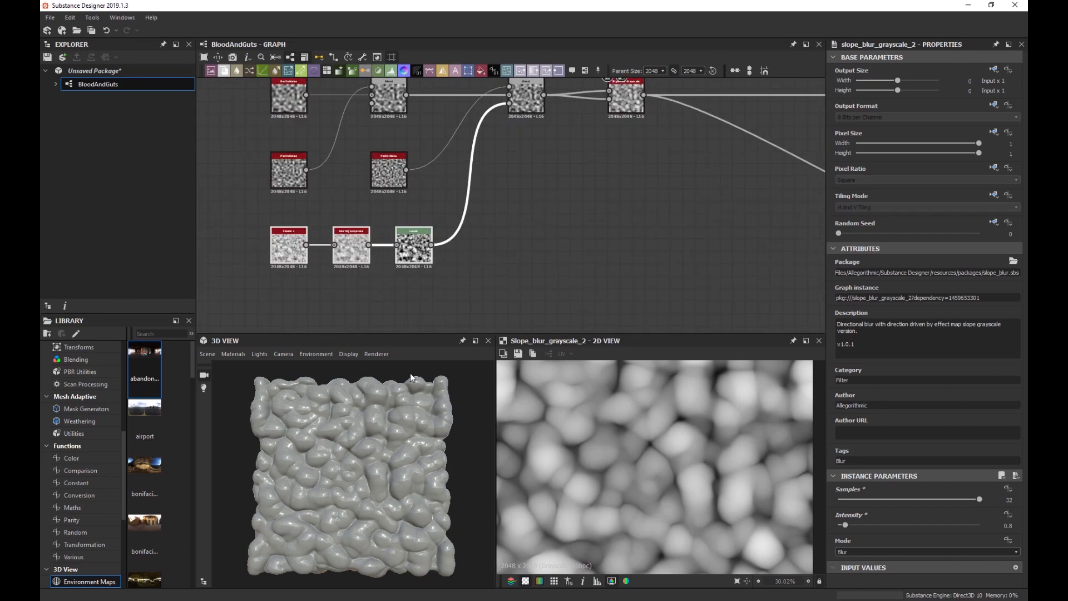
scroll(367, 445, "up", 3)
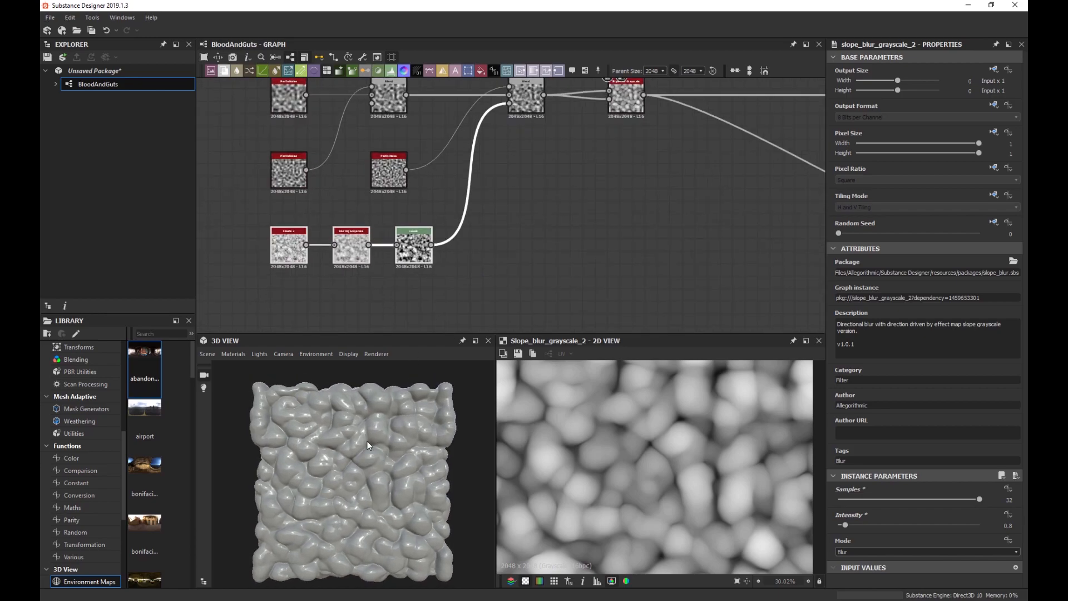
scroll(364, 441, "up", 2)
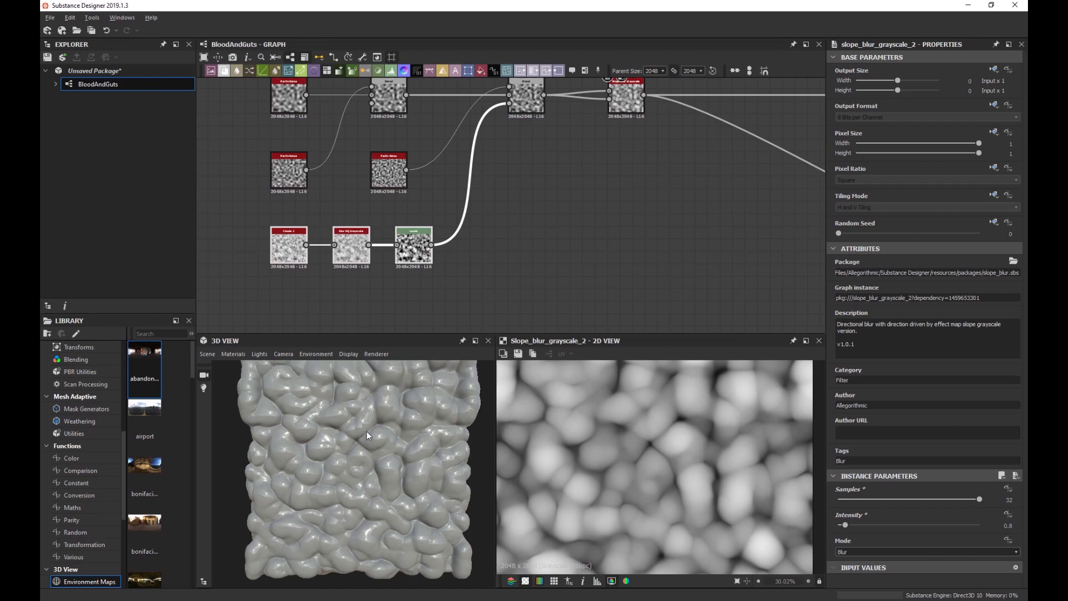
scroll(366, 438, "up", 3)
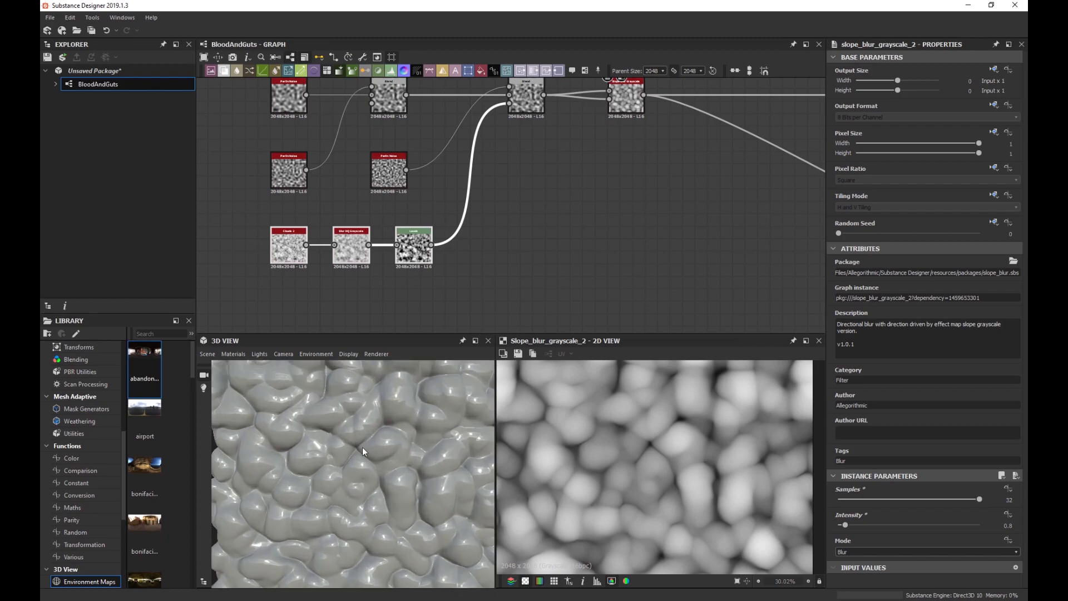
scroll(362, 452, "down", 3)
scroll(363, 445, "up", 5)
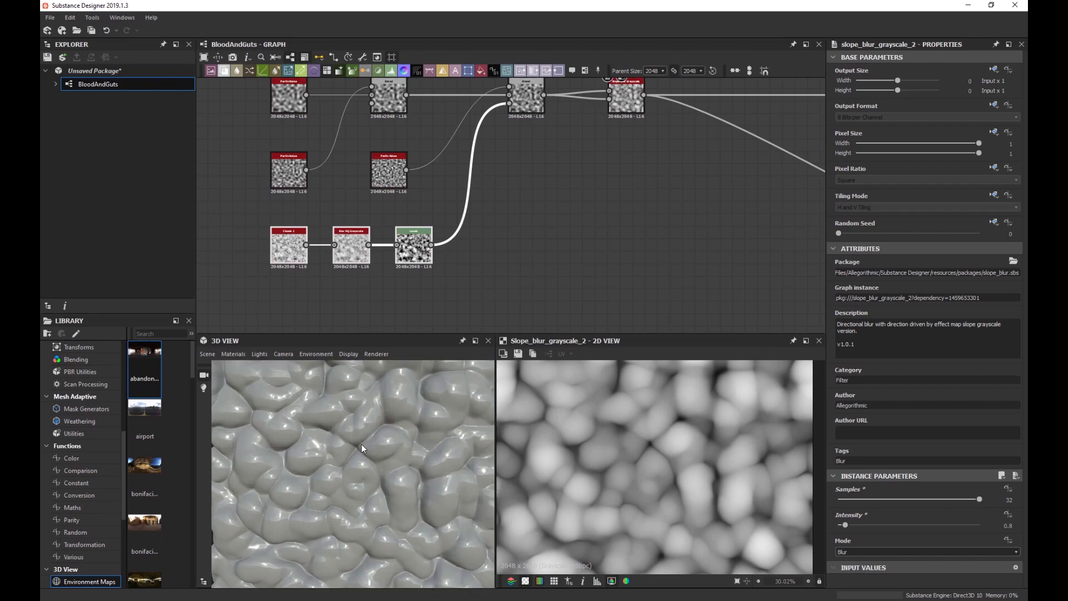
scroll(365, 442, "up", 3)
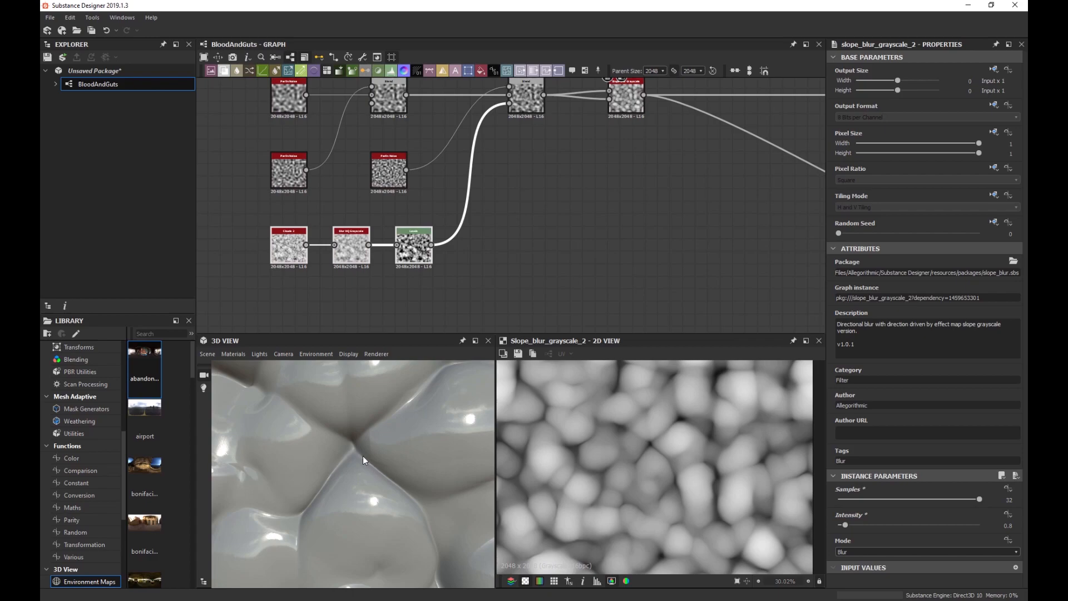
Tweak the left Perlin Noise's Disorder and inspect the plane's edges in the 3D preview.
double_click(288, 170)
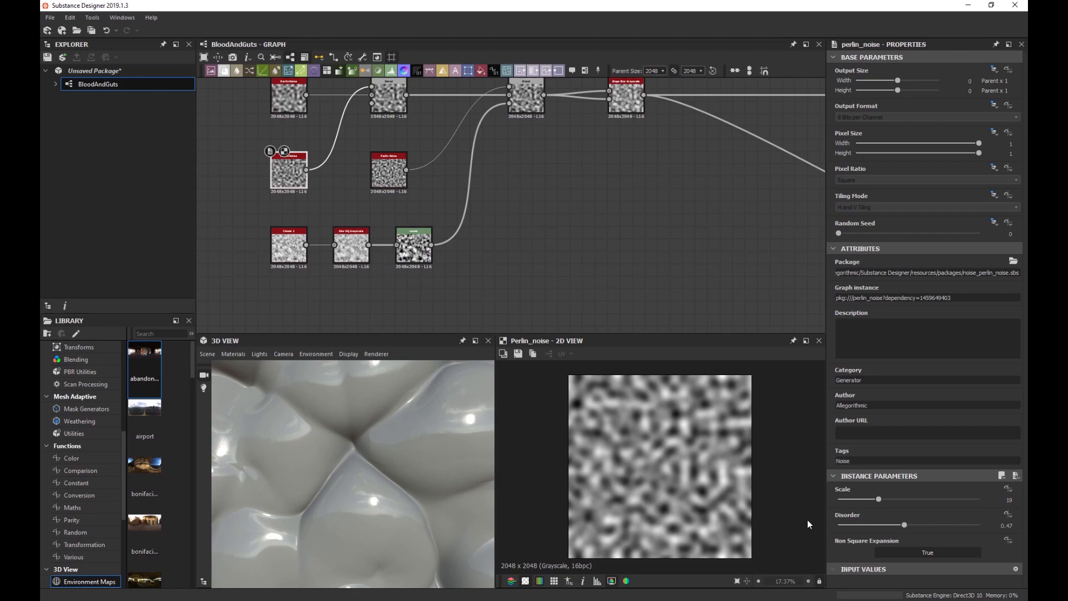
mouse_move(905, 525)
left_mouse_down()
mouse_move(851, 532)
mouse_move(952, 530)
mouse_move(905, 528)
left_mouse_up()
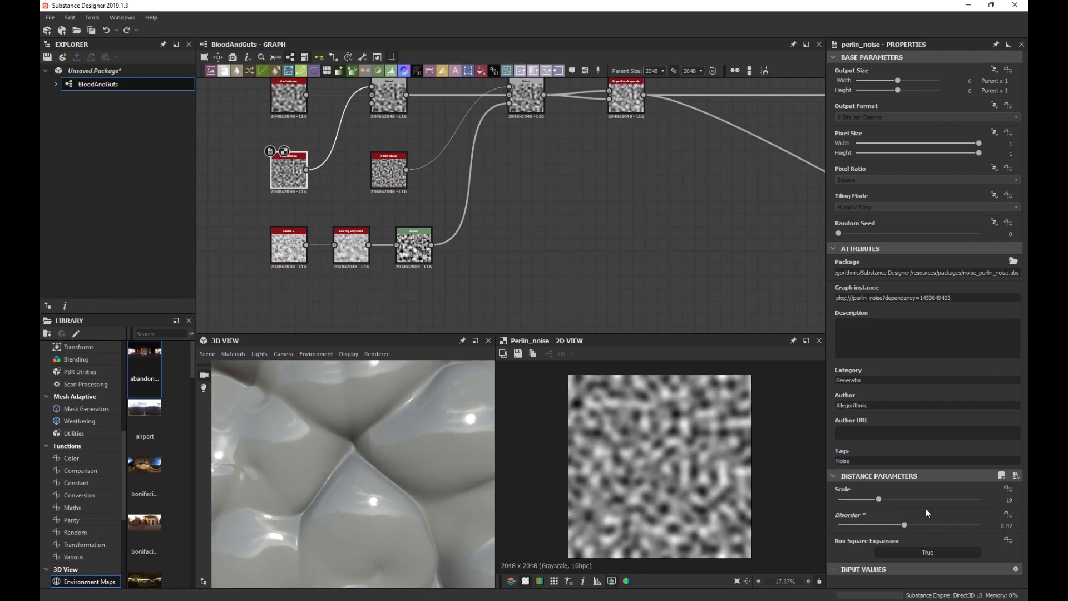
scroll(386, 479, "down", 6)
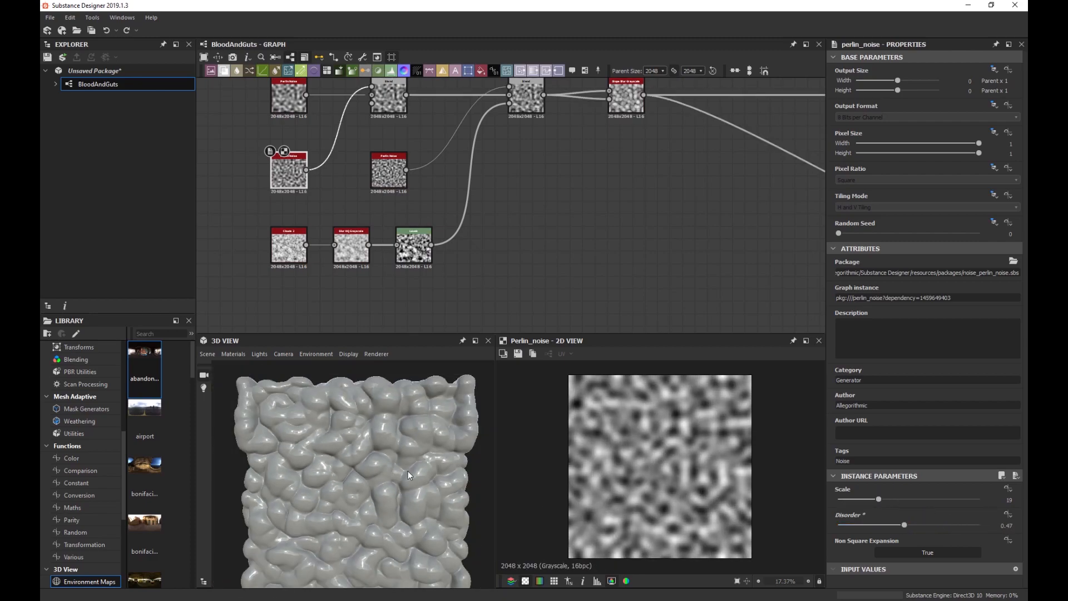
middle_click_drag(408, 474, 370, 479)
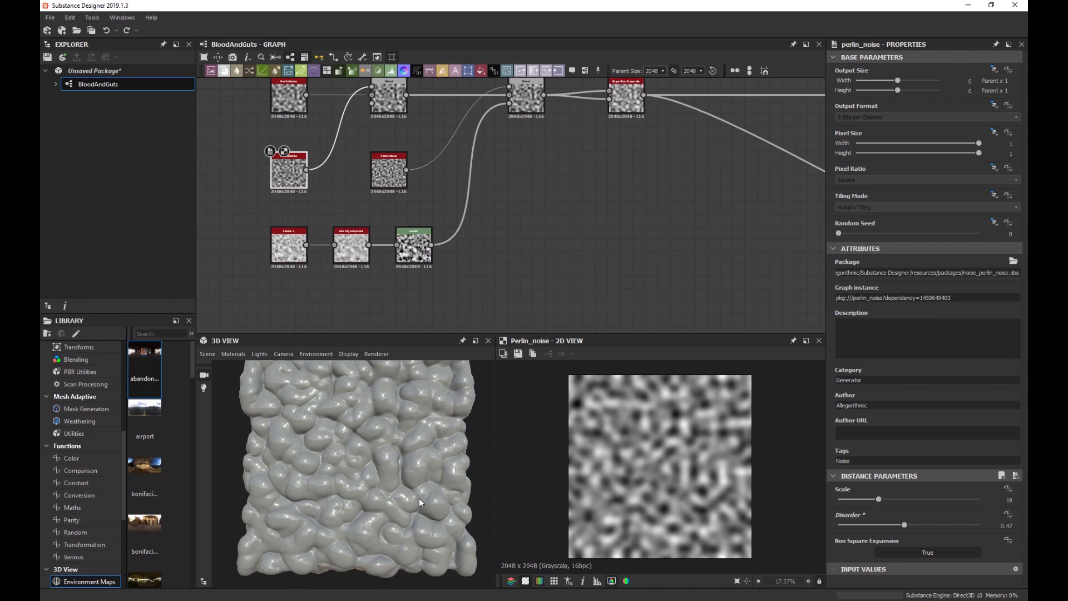
left_click_drag(391, 472, 379, 433)
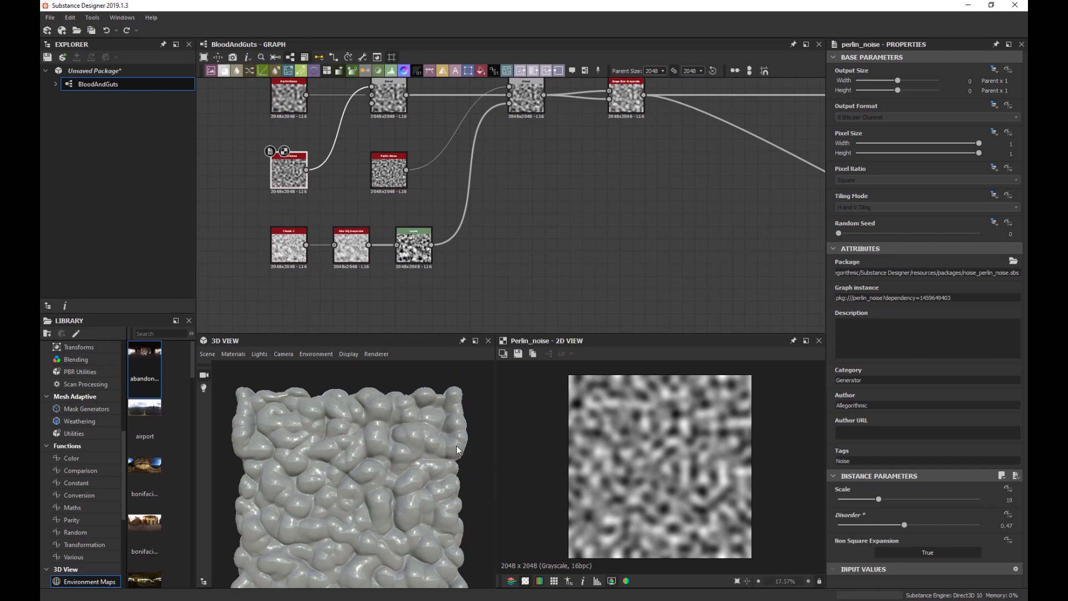
middle_click_drag(365, 522, 358, 468)
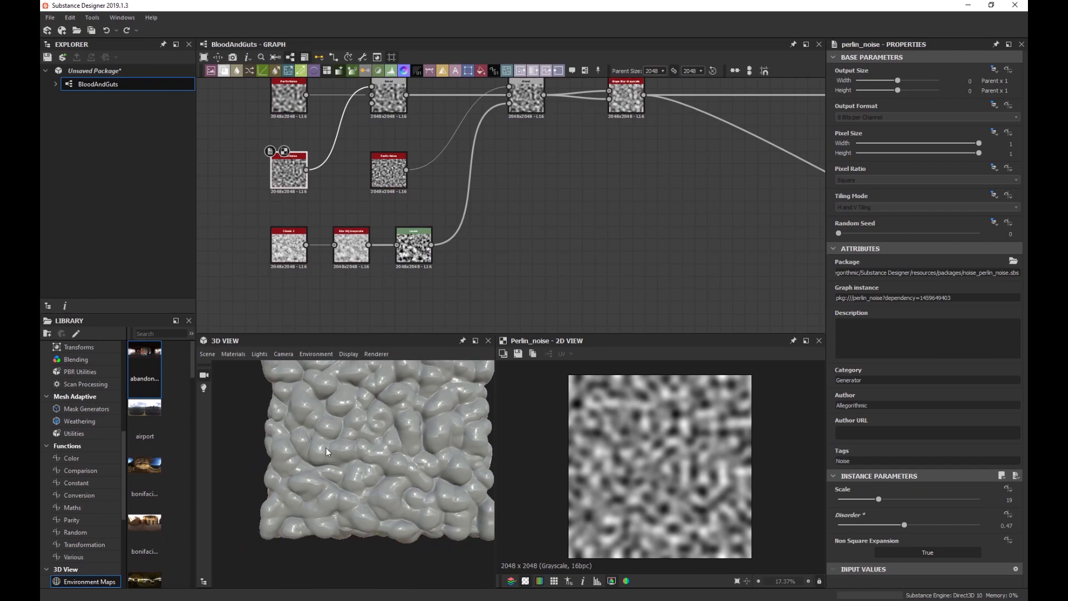
left_click_drag(448, 499, 412, 476)
Recentre the node network in the graph and rotate the 3D preview slightly.
scroll(519, 272, "down", 2)
scroll(665, 293, "down", 1)
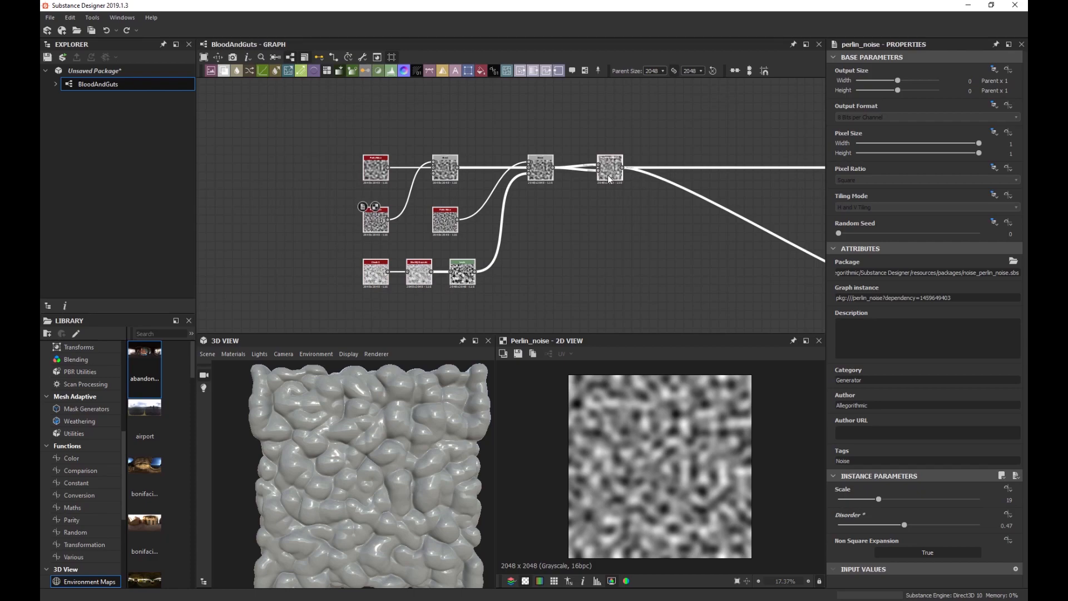
middle_click_drag(608, 179, 504, 179)
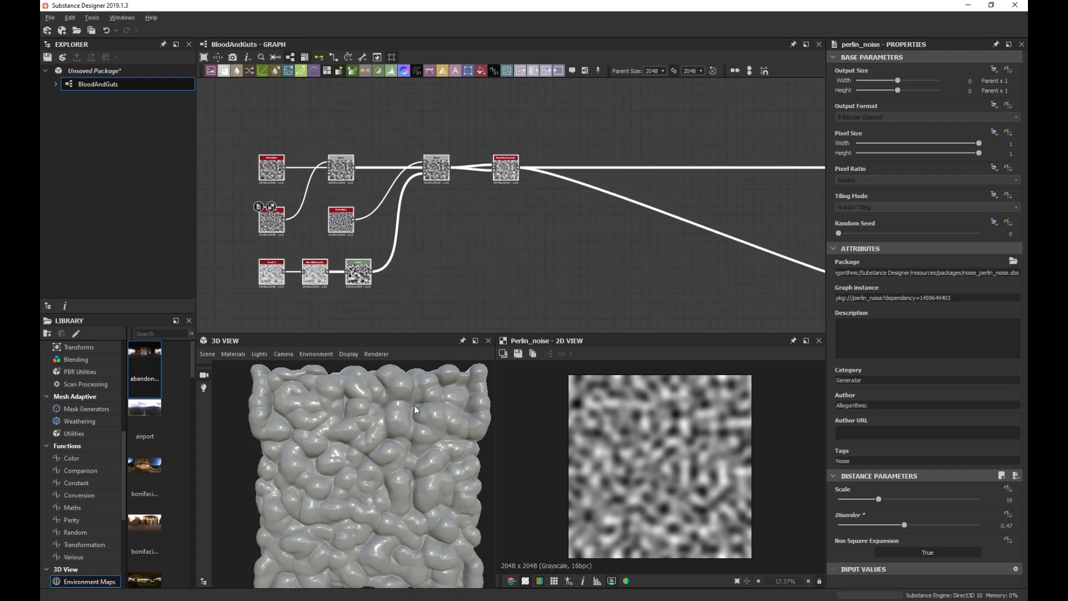
left_click_drag(415, 410, 406, 410)
scroll(402, 421, "up", 2)
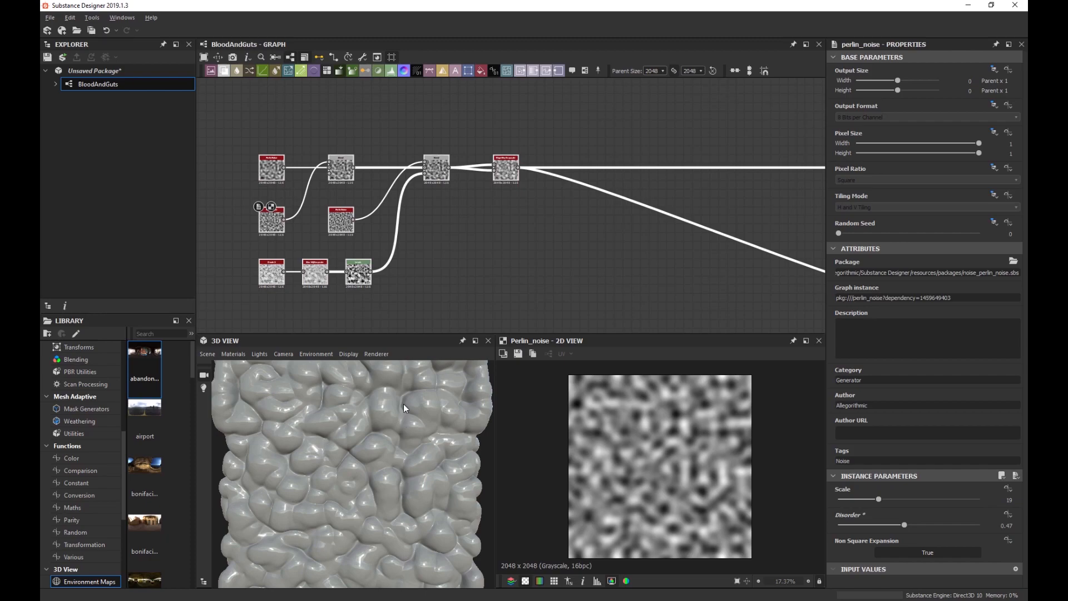
middle_click_drag(579, 235, 512, 236)
scroll(505, 231, "up", 1)
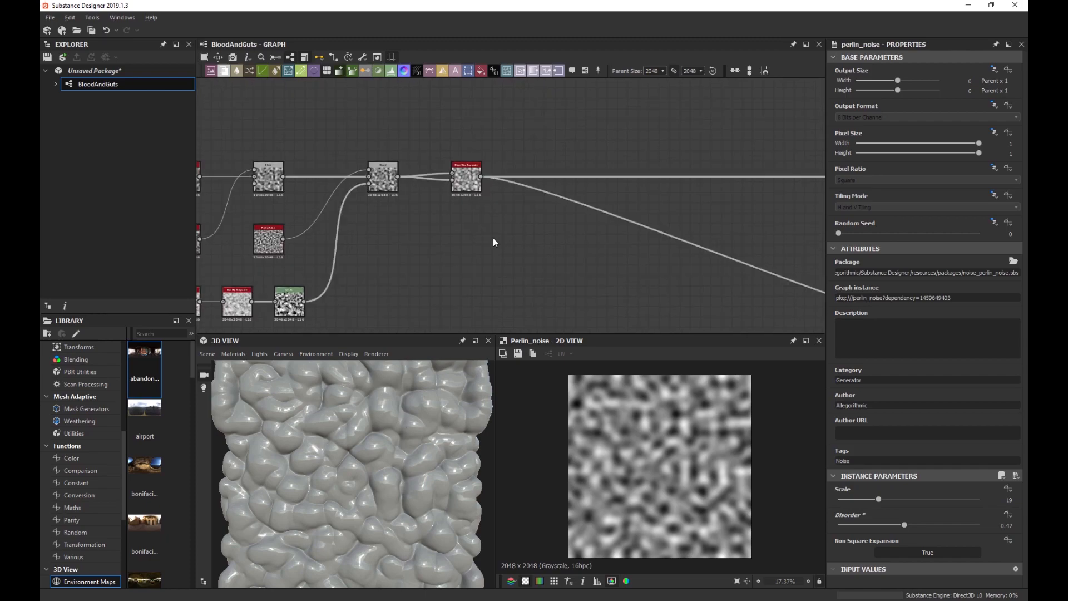
Add a Vector Warp Grayscale after the Slope Blur Grayscale, which feeds its input and Vector Map.
left_click(473, 192)
key("space")
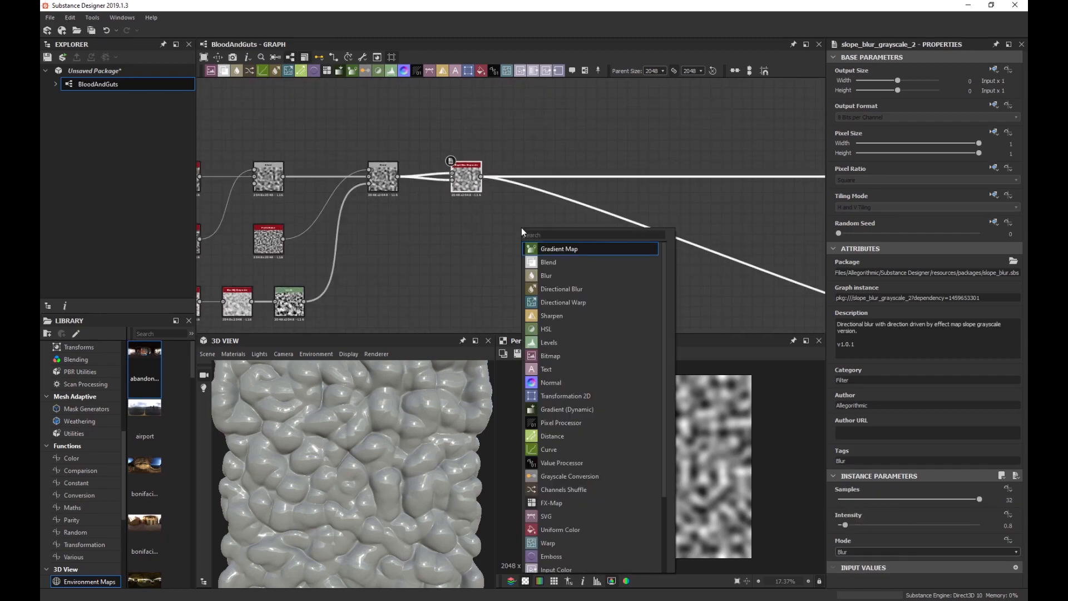
type("veco")
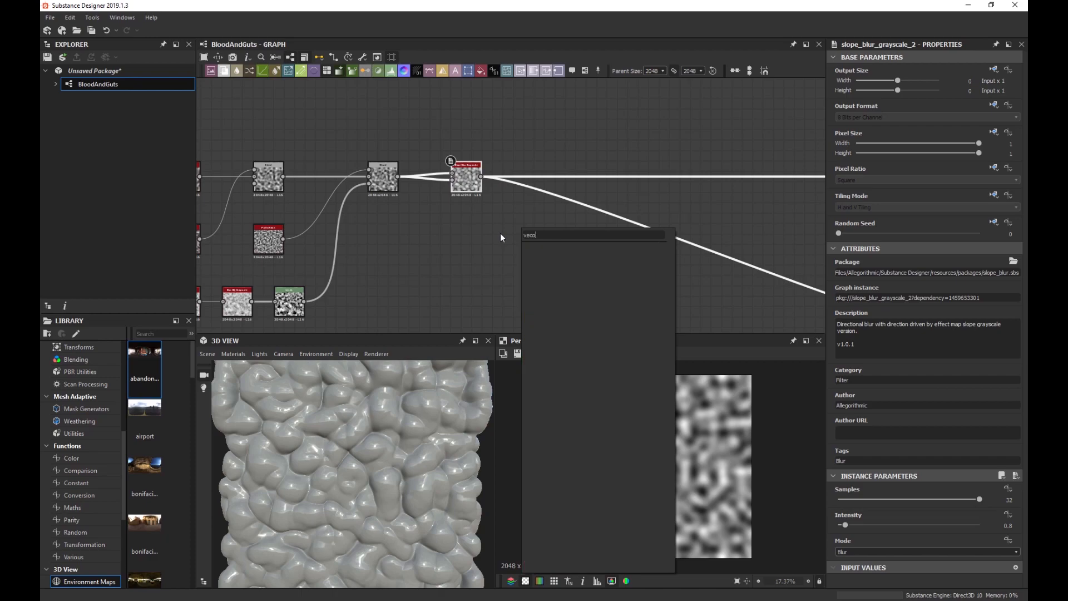
key("BackSpace")
key("Down")
key("Down")
key("Down")
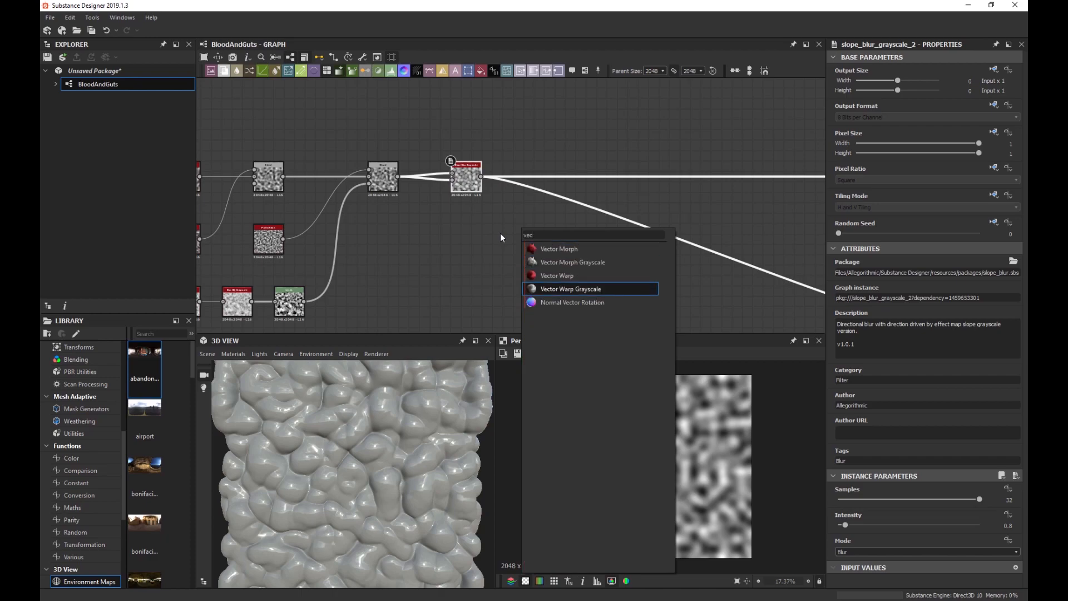
key("Return")
left_click_drag(518, 182, 571, 182)
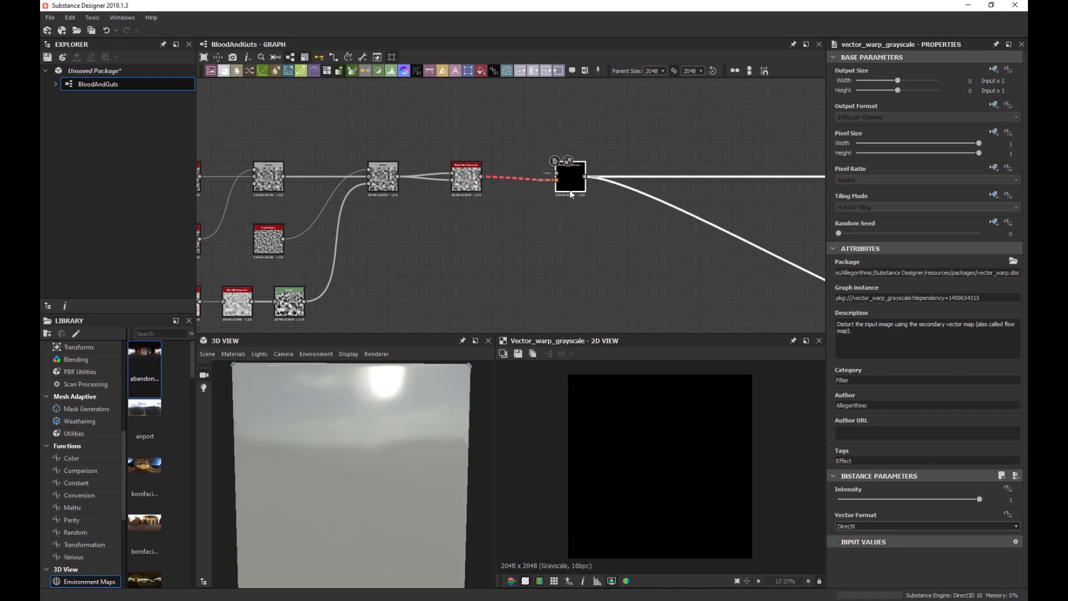
left_click_drag(482, 177, 569, 169)
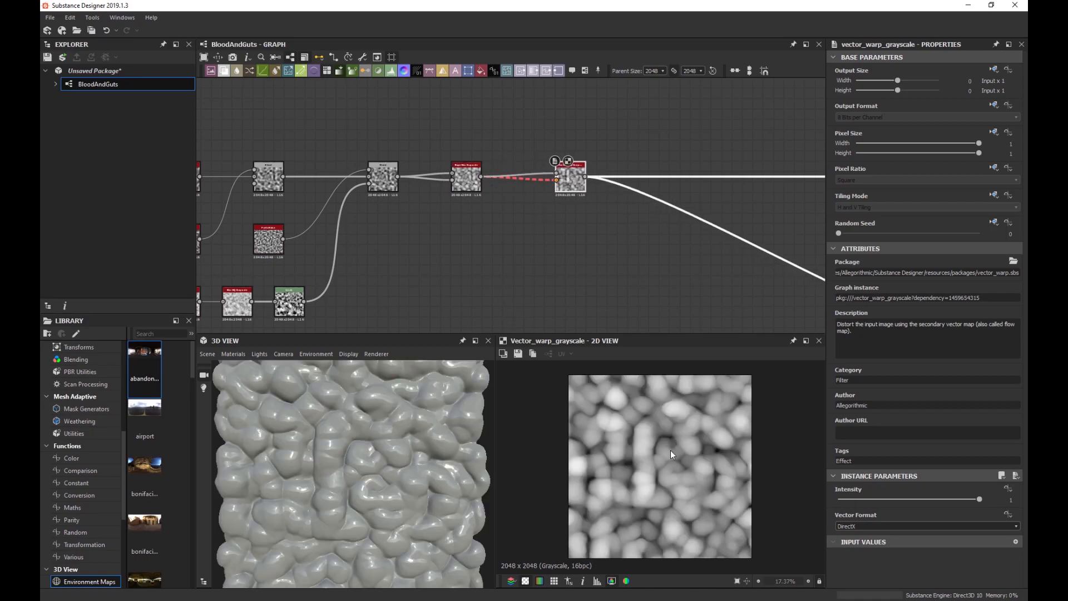
scroll(565, 213, "up", 2)
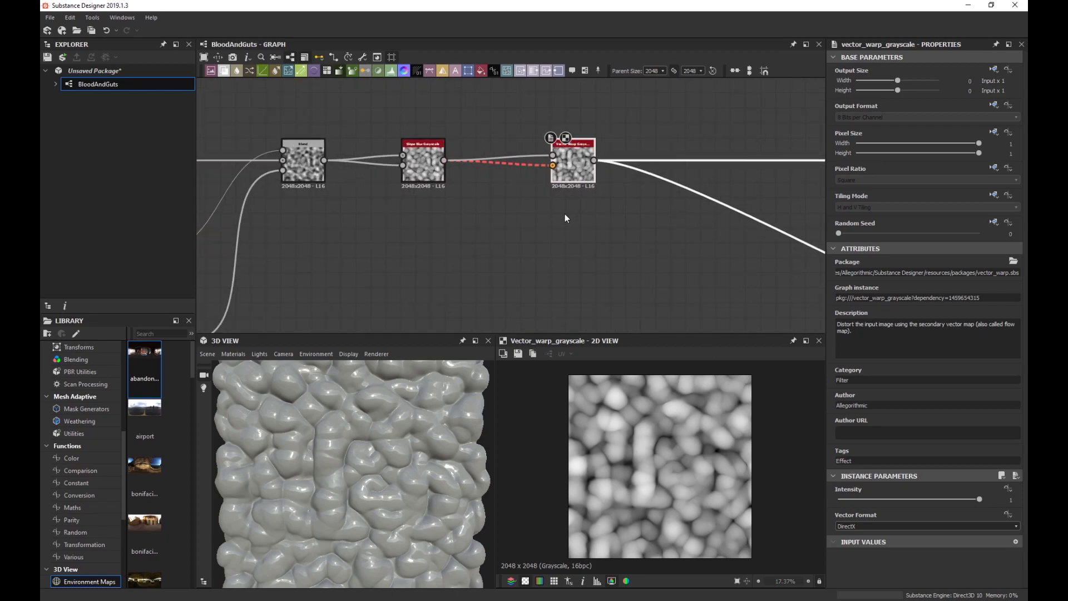
scroll(555, 212, "up", 4)
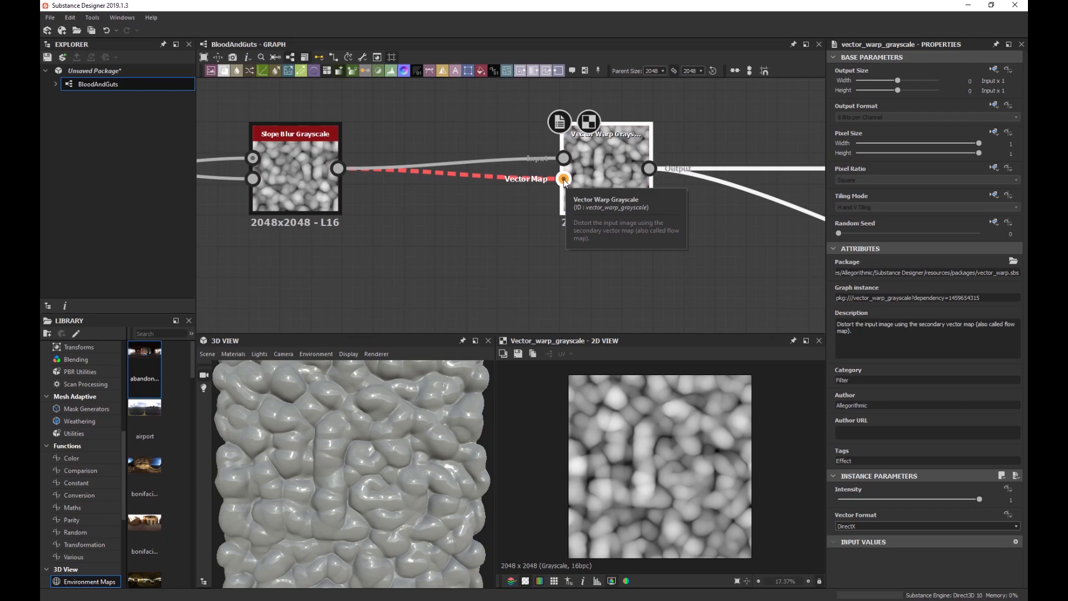
left_click_drag(564, 182, 564, 178)
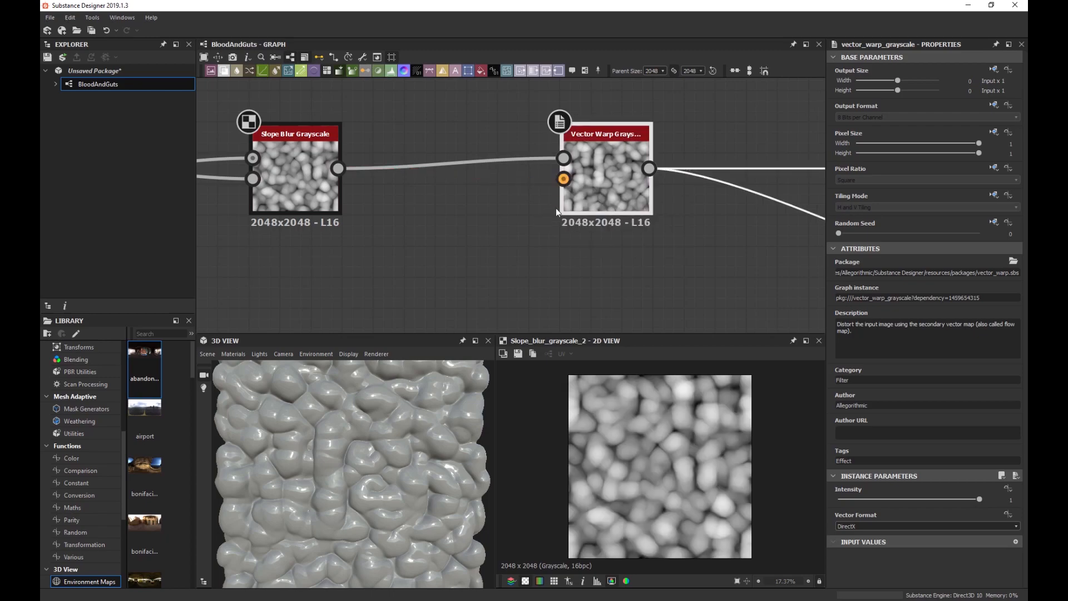
Marquee-select the nine noise and blur nodes feeding the slope blur and drag them left.
scroll(534, 205, "down", 2)
scroll(521, 226, "down", 2)
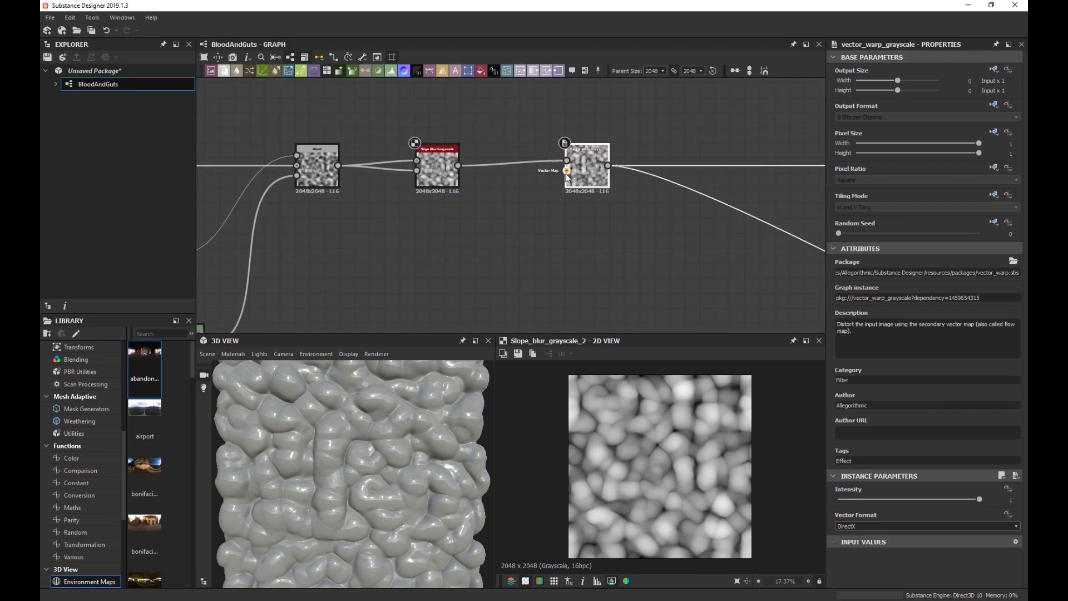
scroll(565, 169, "up", 2)
scroll(506, 223, "down", 4)
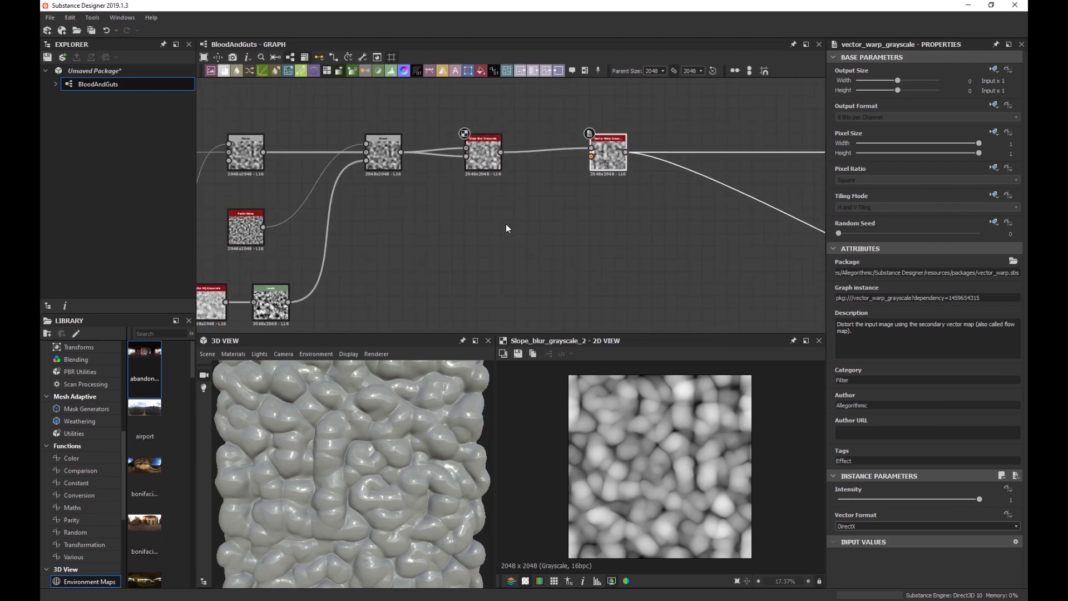
middle_click_drag(499, 240, 428, 240)
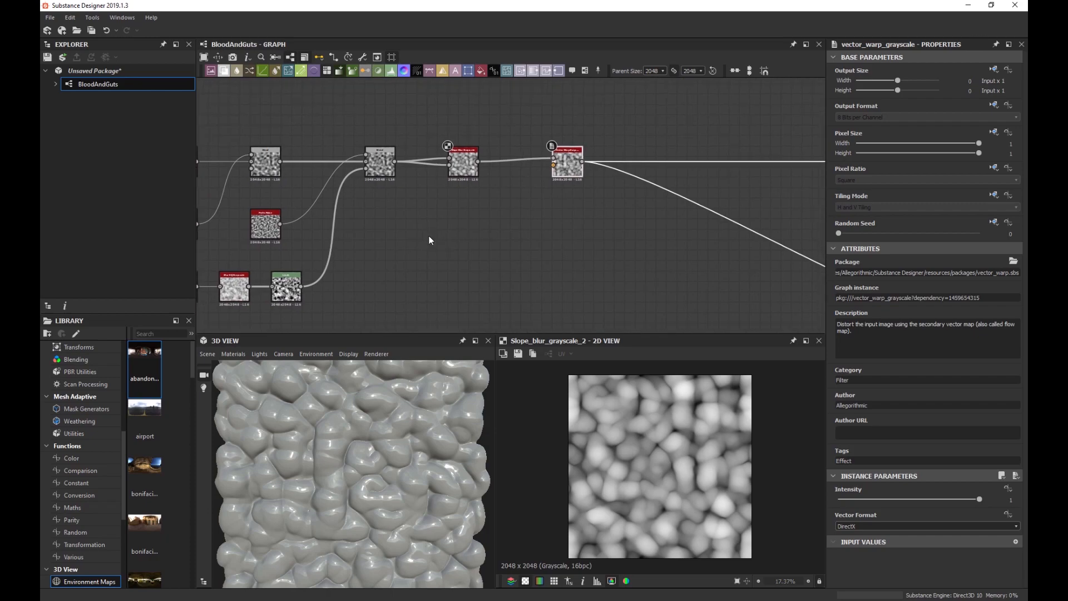
scroll(497, 232, "up", 1)
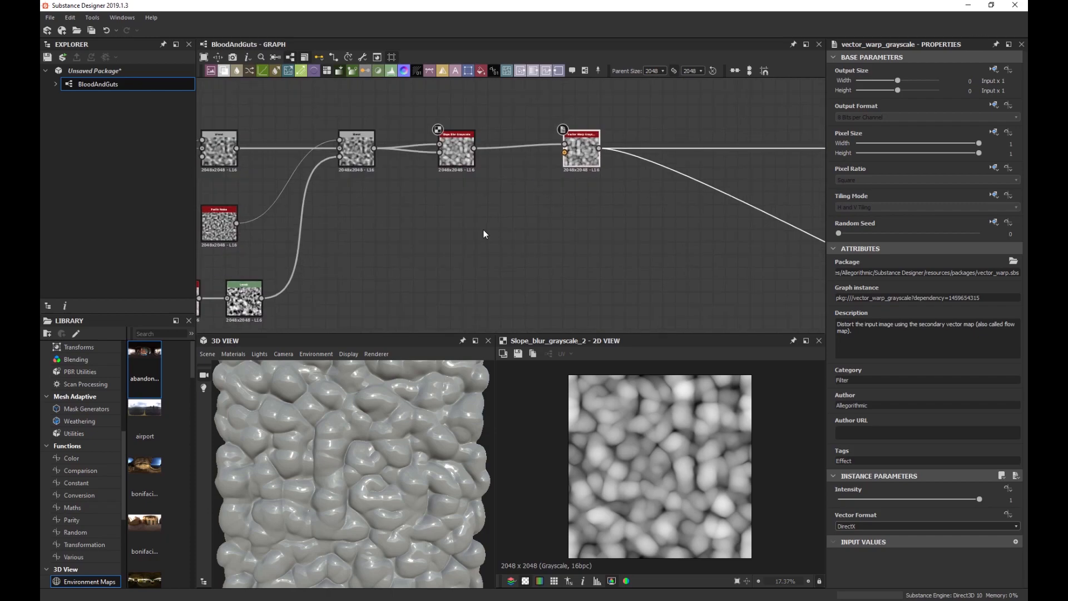
scroll(457, 241, "down", 2)
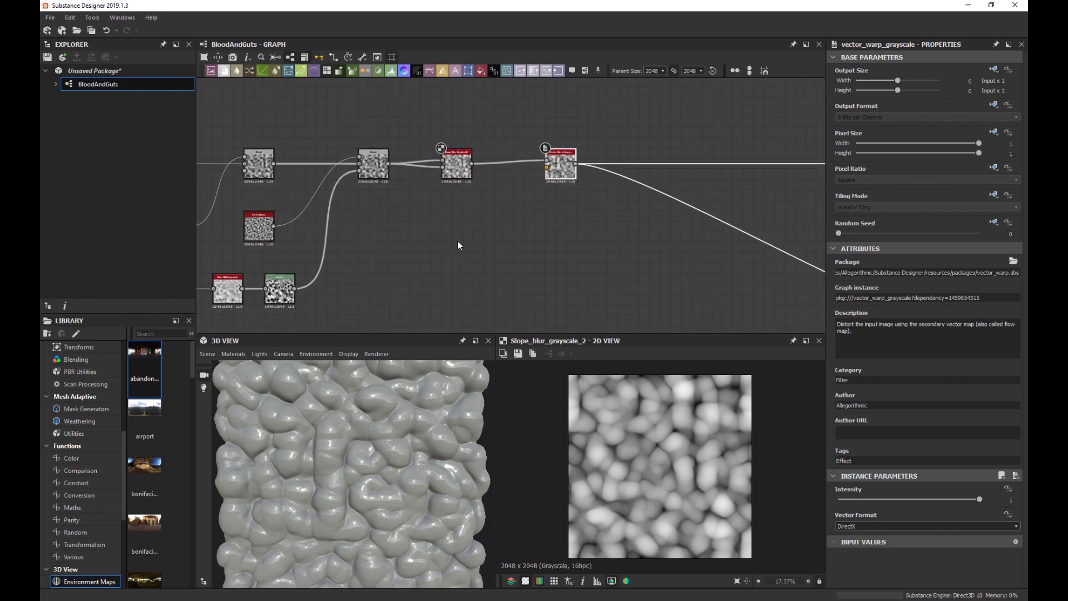
middle_click_drag(457, 241, 497, 223)
scroll(497, 223, "down", 1)
left_click_drag(516, 233, 353, 159)
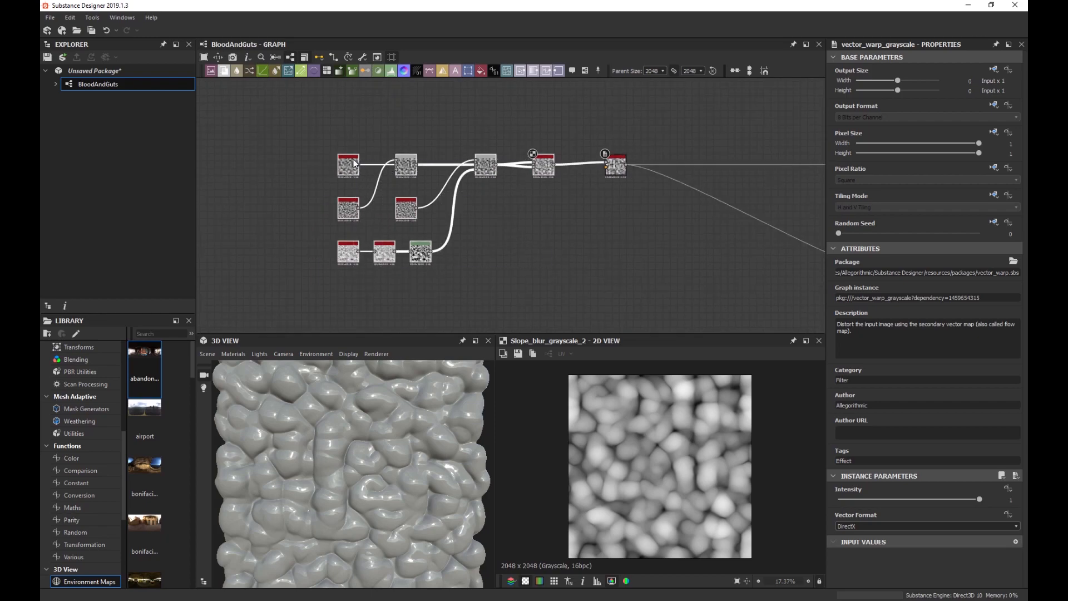
left_click_drag(542, 169, 471, 169)
scroll(509, 207, "up", 1)
Insert a Clouds 3 noise node with Scale 3.
scroll(507, 211, "up", 1)
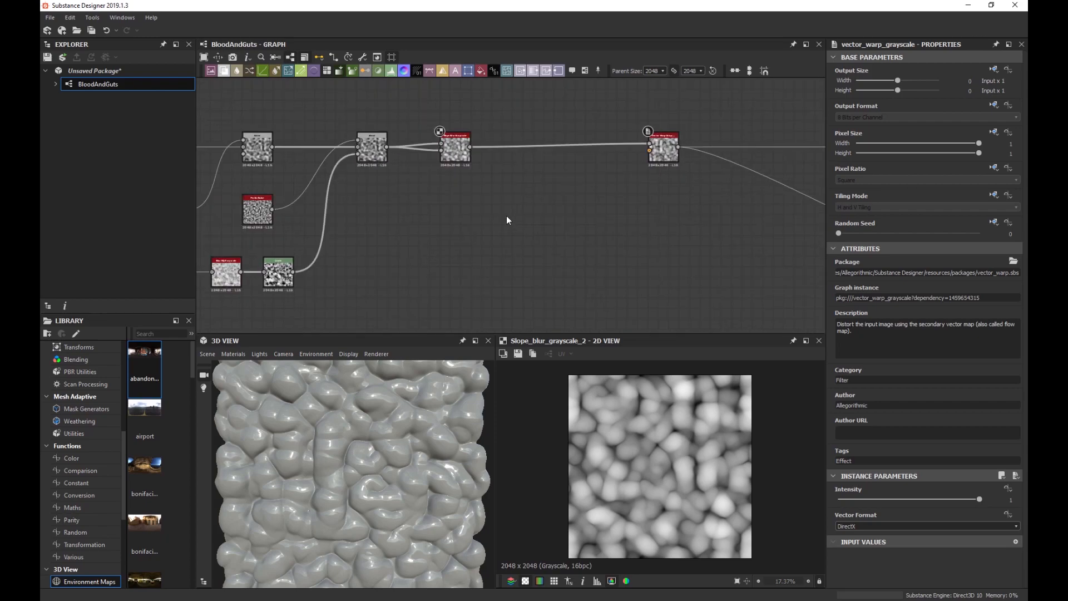
key("space")
type("clouds")
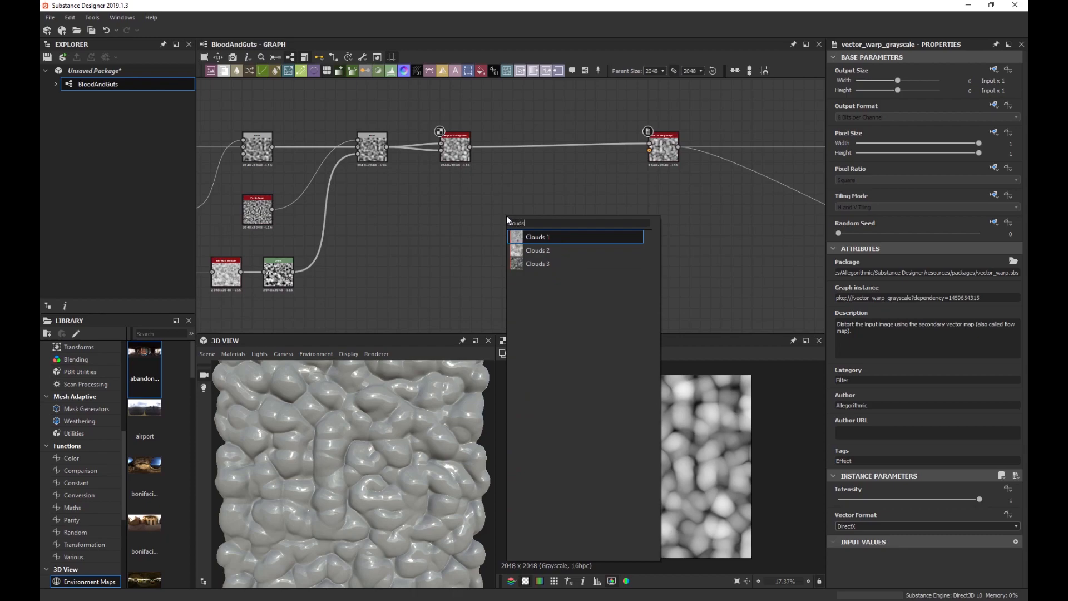
key("Down")
key("Down")
key("Return")
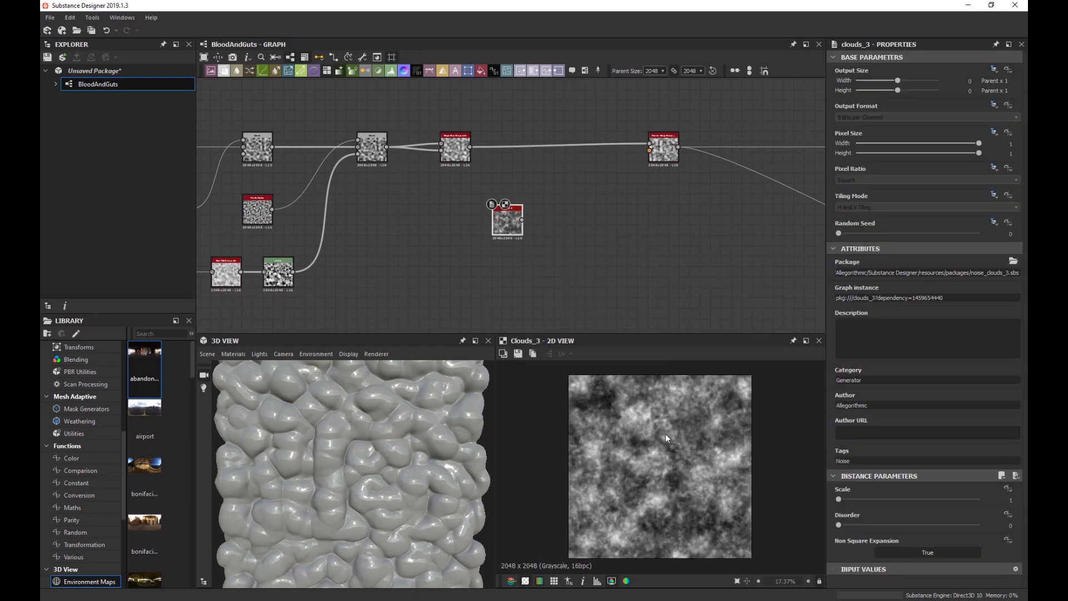
scroll(648, 458, "up", 2)
scroll(655, 460, "down", 1)
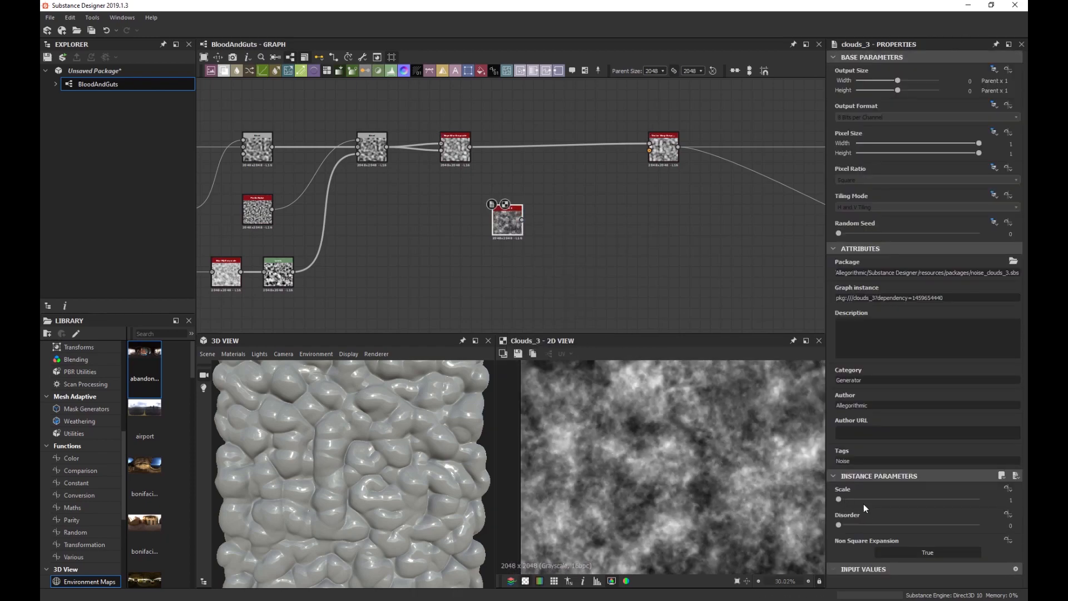
left_click_drag(853, 499, 874, 496)
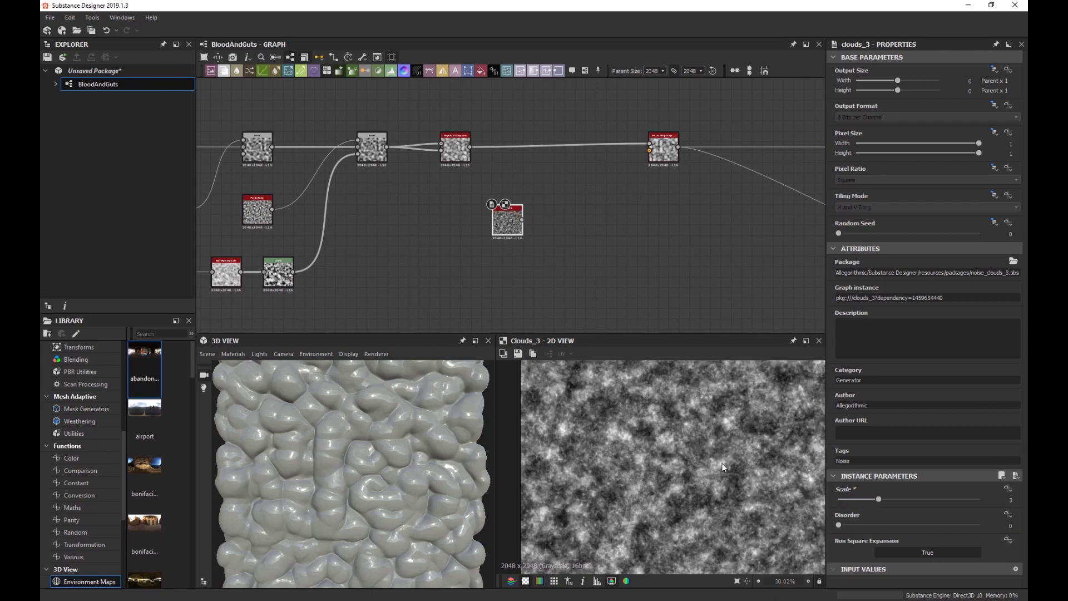
scroll(719, 461, "down", 4)
scroll(720, 461, "up", 1)
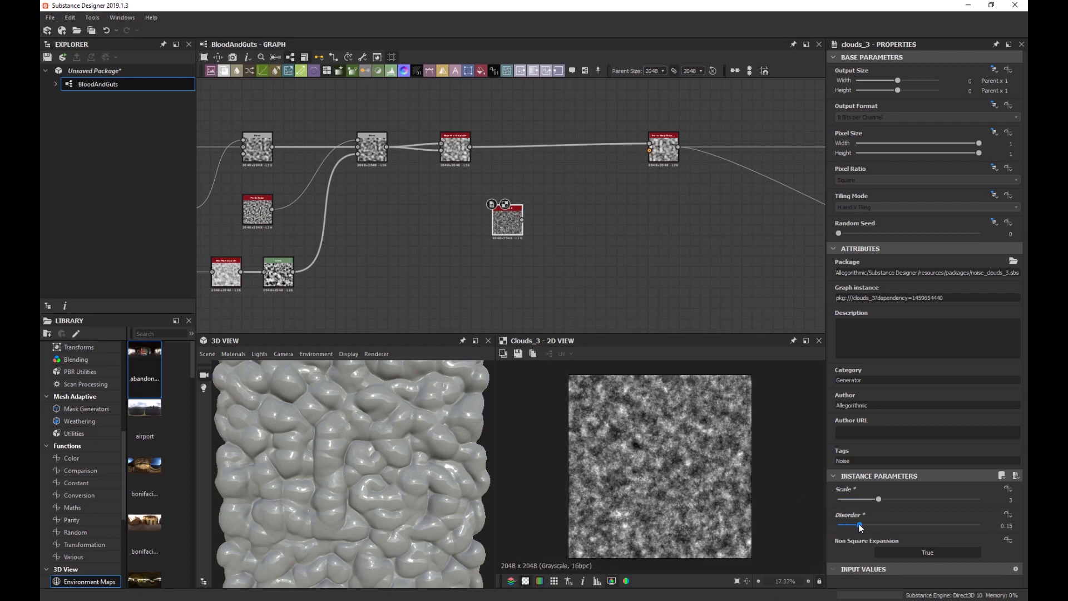
mouse_move(502, 222)
left_mouse_down()
mouse_move(472, 223)
mouse_move(482, 222)
left_mouse_up()
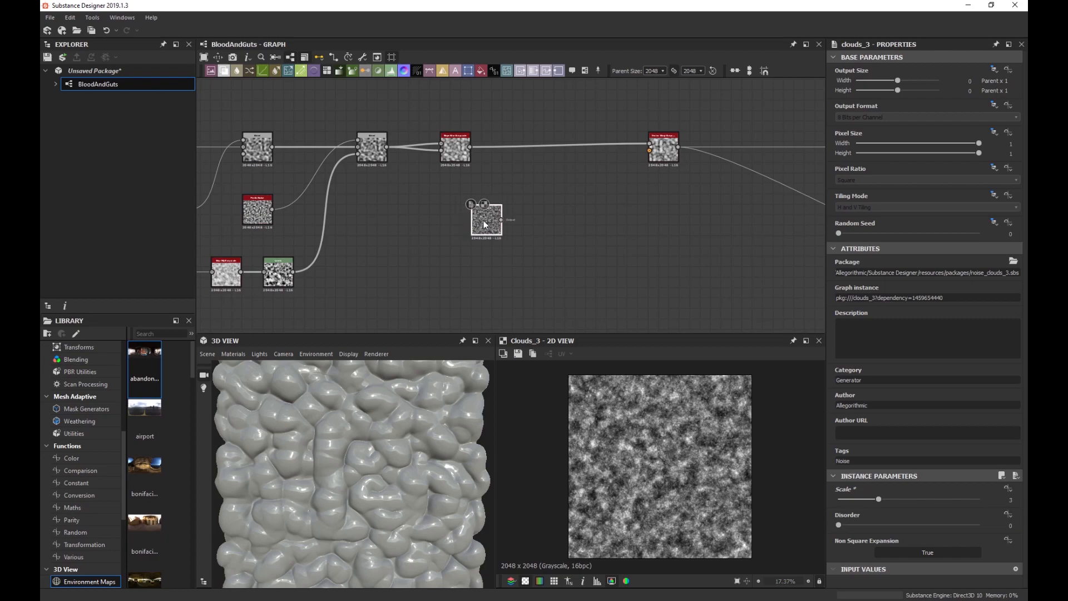
Duplicate the Clouds 3 node below the original and set the copy's Disorder to 0.39.
key("ctrl+d")
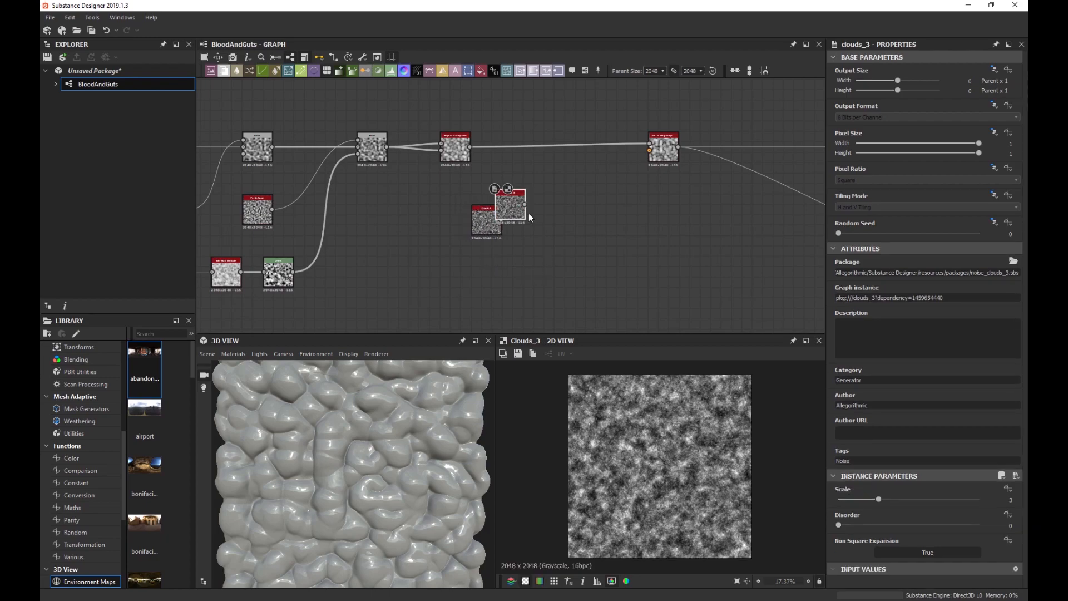
left_click_drag(515, 219, 493, 287)
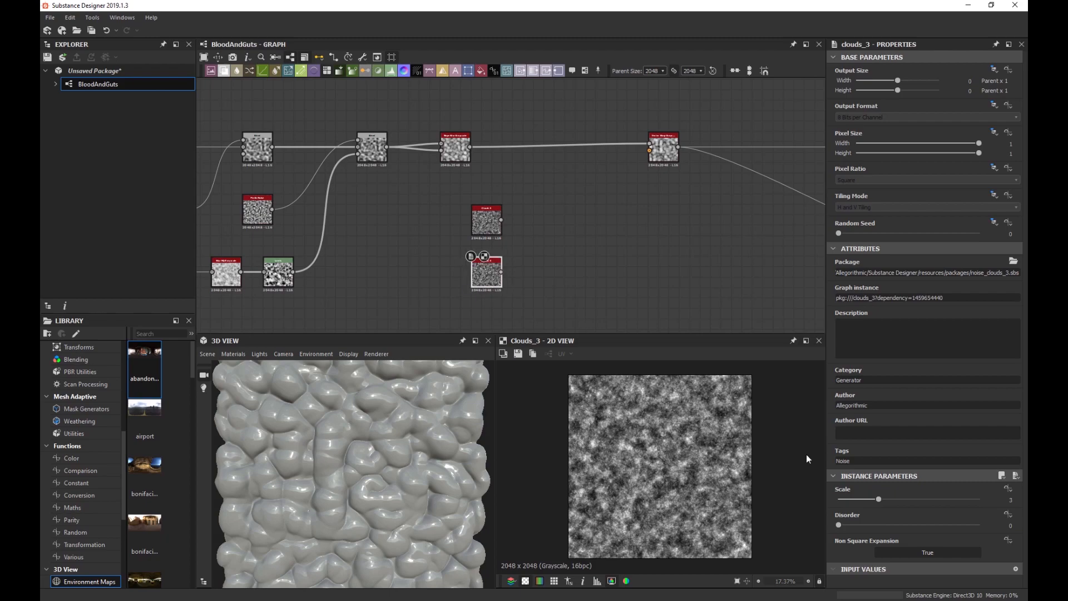
left_click_drag(844, 525, 893, 525)
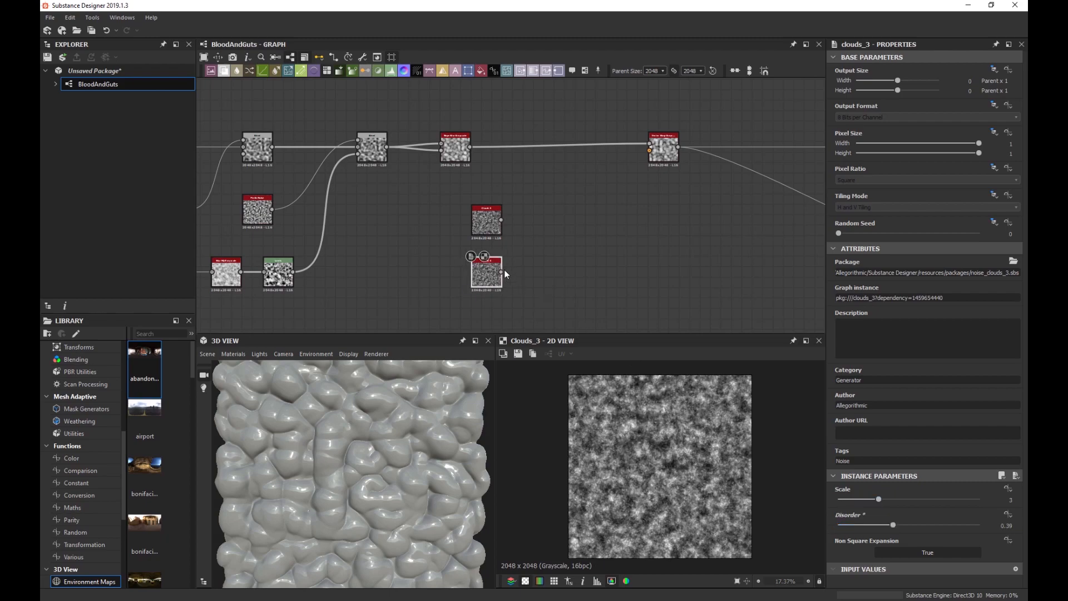
left_click(484, 225)
left_click(491, 282)
scroll(515, 236, "up", 5)
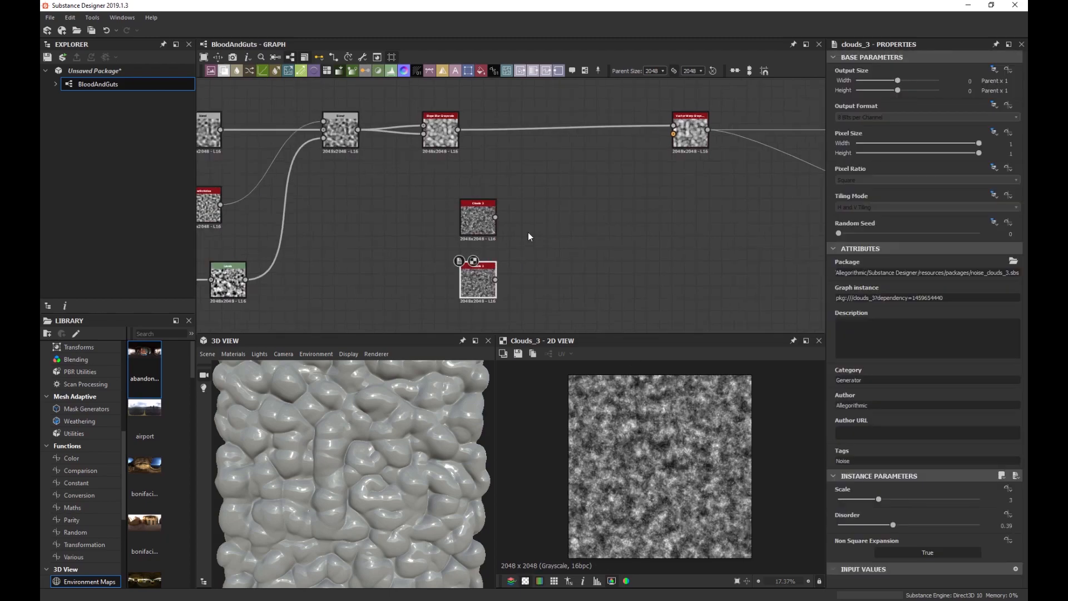
left_click(458, 223)
key("space")
Add a Blur HQ Grayscale after the upper Clouds 3 with Quality 1 and Intensity 2.68.
type("blur")
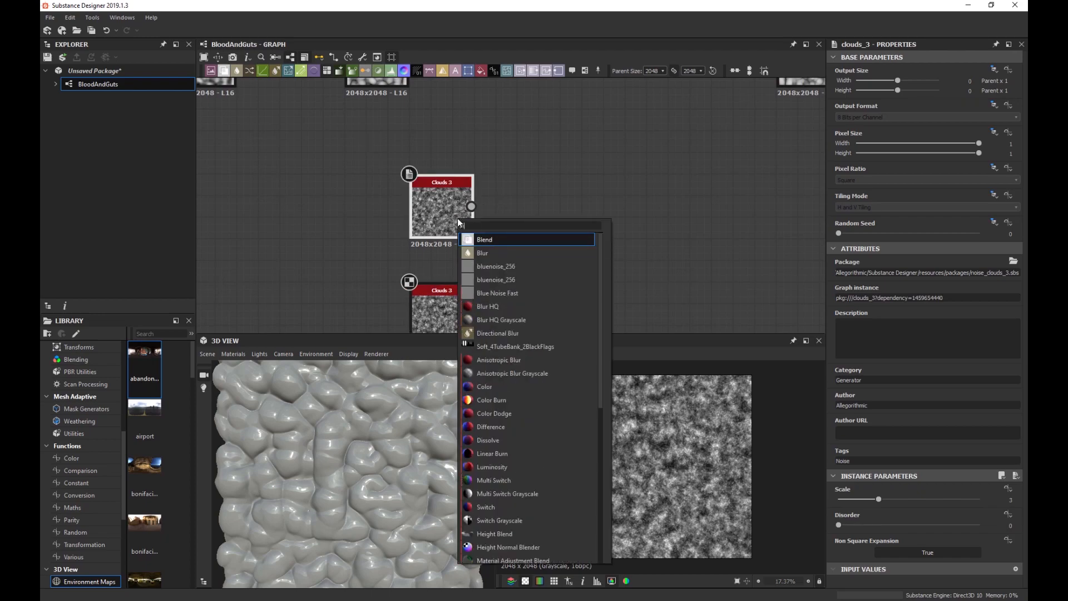
key("Down")
key("Down")
key("Return")
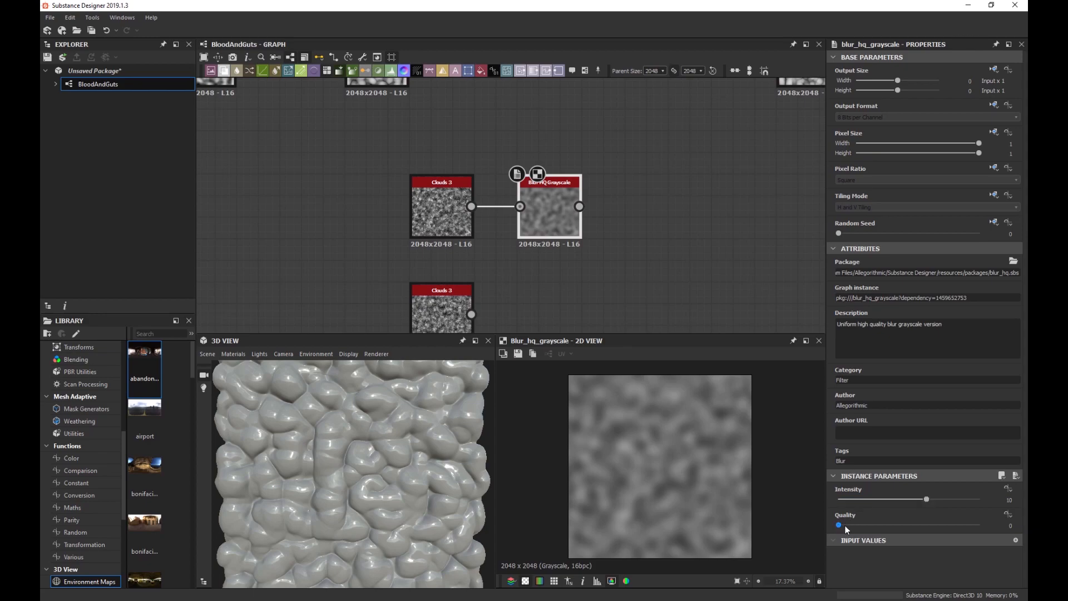
left_click_drag(845, 527, 980, 525)
left_click_drag(915, 499, 860, 502)
scroll(657, 436, "up", 4)
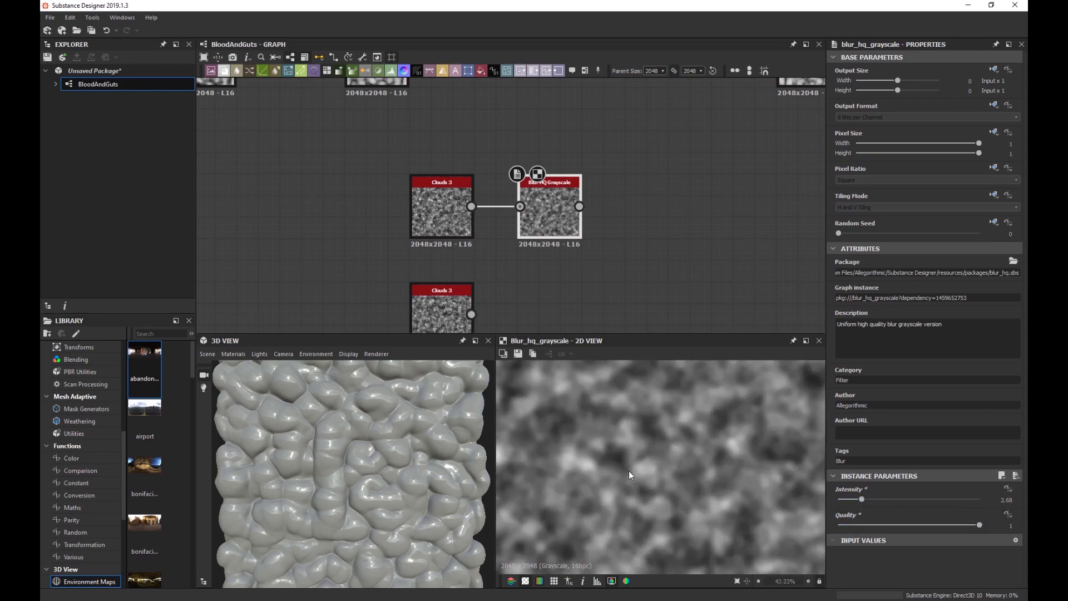
scroll(629, 470, "down", 6)
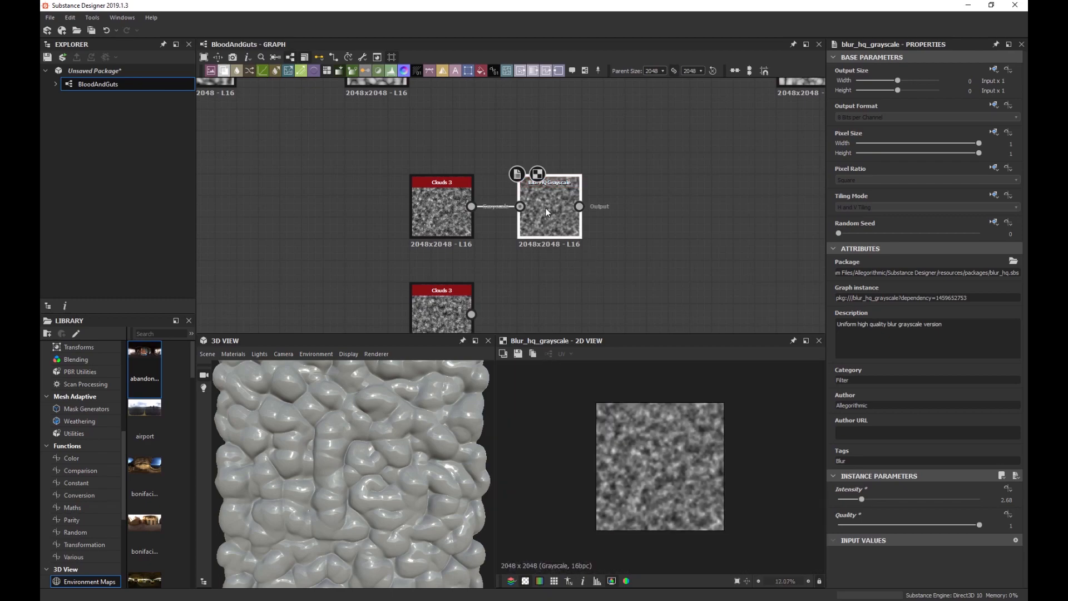
Duplicate the blur beside the lower Clouds 3 and wire that noise into it.
middle_click_drag(548, 307, 548, 241)
key("ctrl+d")
left_click_drag(505, 207, 564, 250)
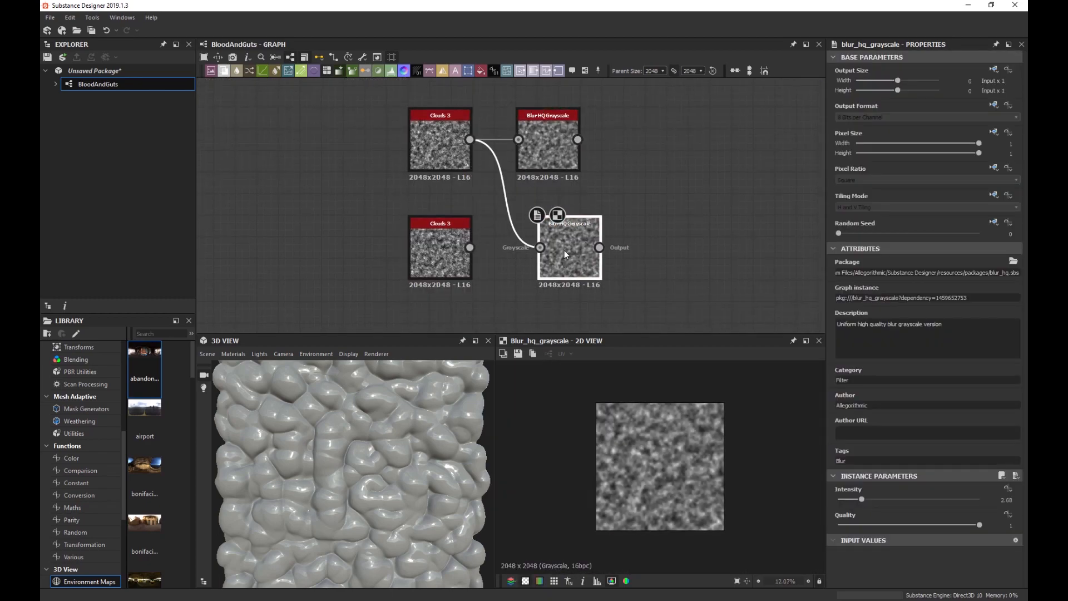
left_click_drag(470, 247, 540, 248)
scroll(533, 249, "down", 2)
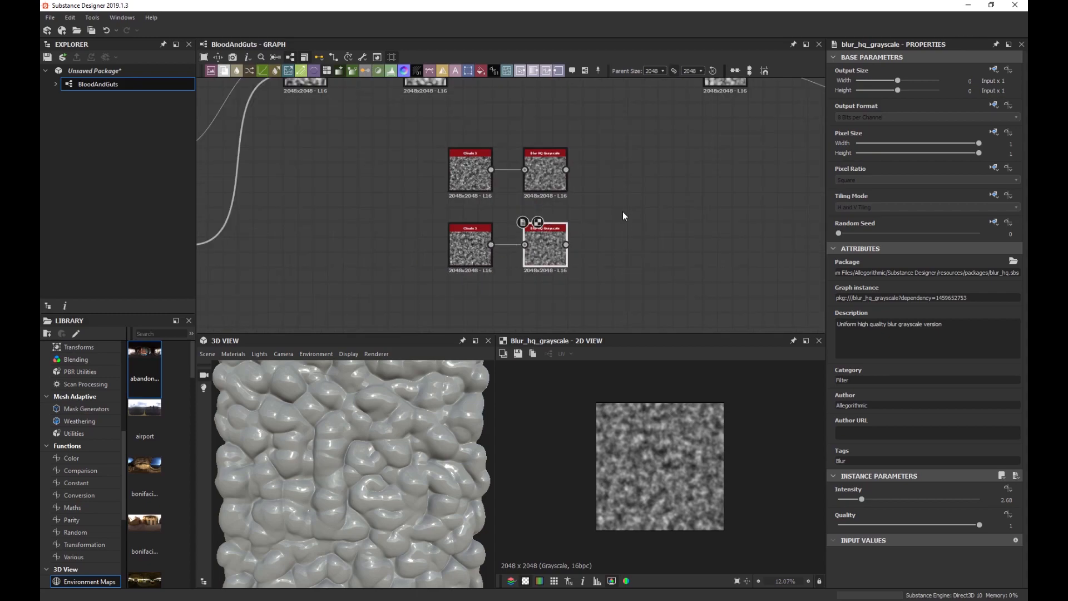
middle_click_drag(623, 216, 562, 244)
left_click_drag(545, 271, 340, 178)
scroll(534, 200, "up", 3)
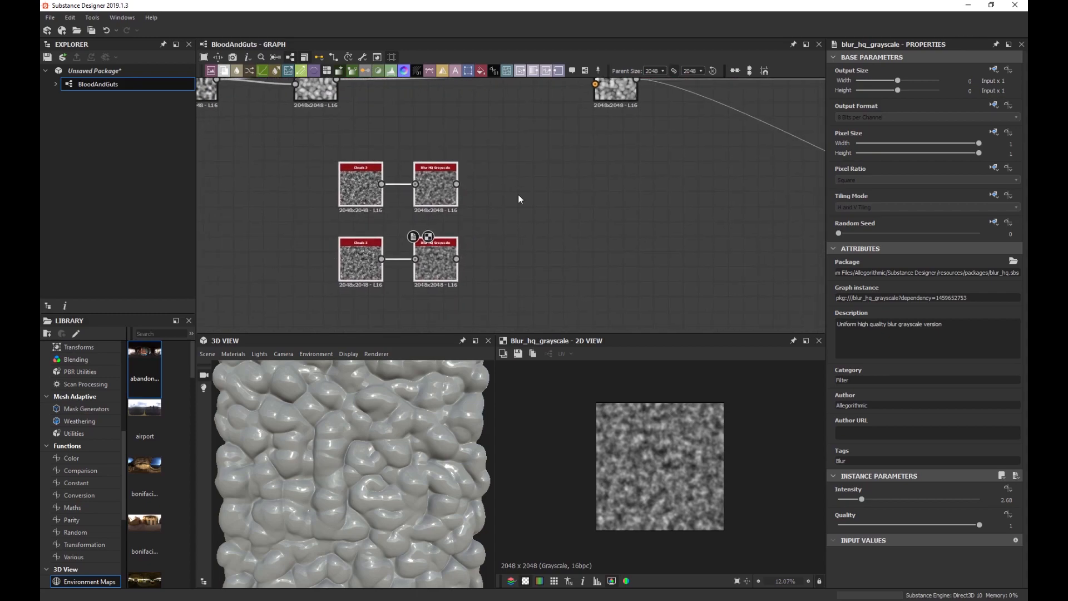
Insert an RGBA Merge fed by the top and bottom blurs in its first two channels.
key("space")
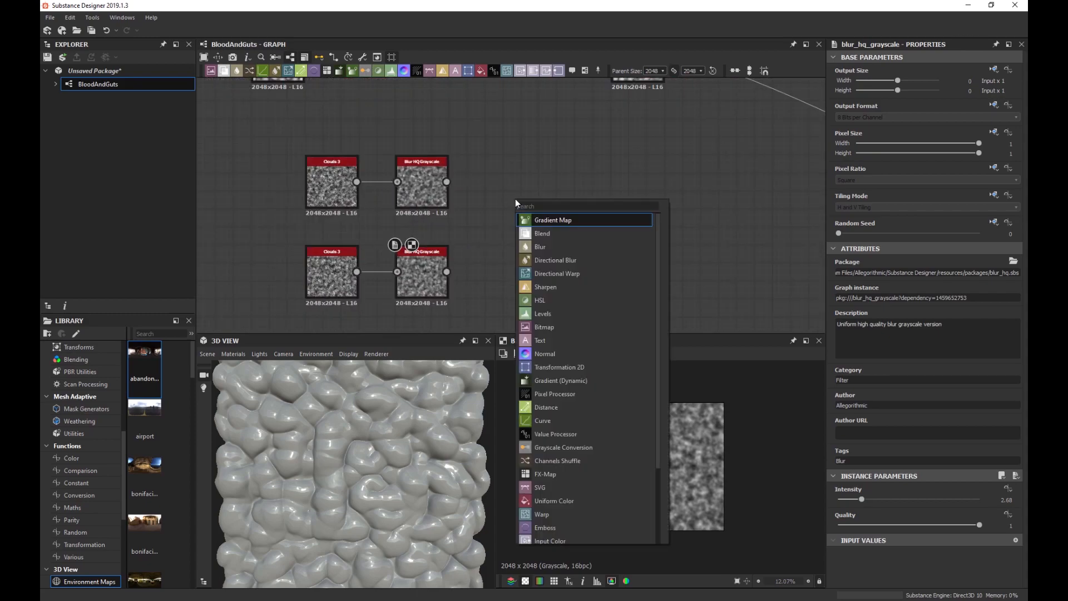
type("rgb")
key("Down")
key("Down")
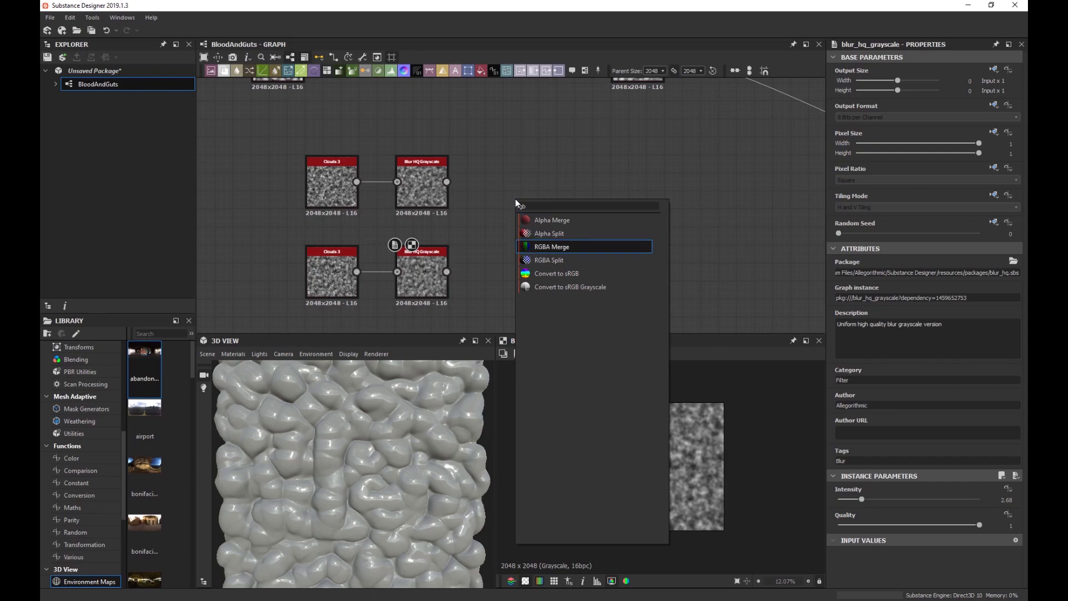
key("Return")
left_click_drag(515, 198, 539, 186)
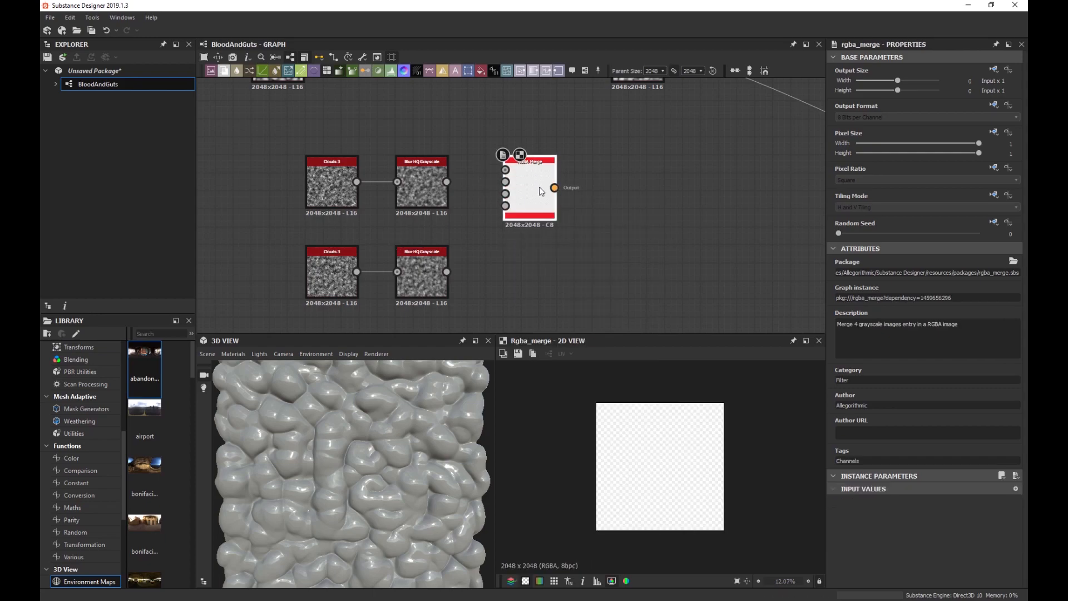
scroll(508, 174, "up", 1)
scroll(508, 173, "up", 3)
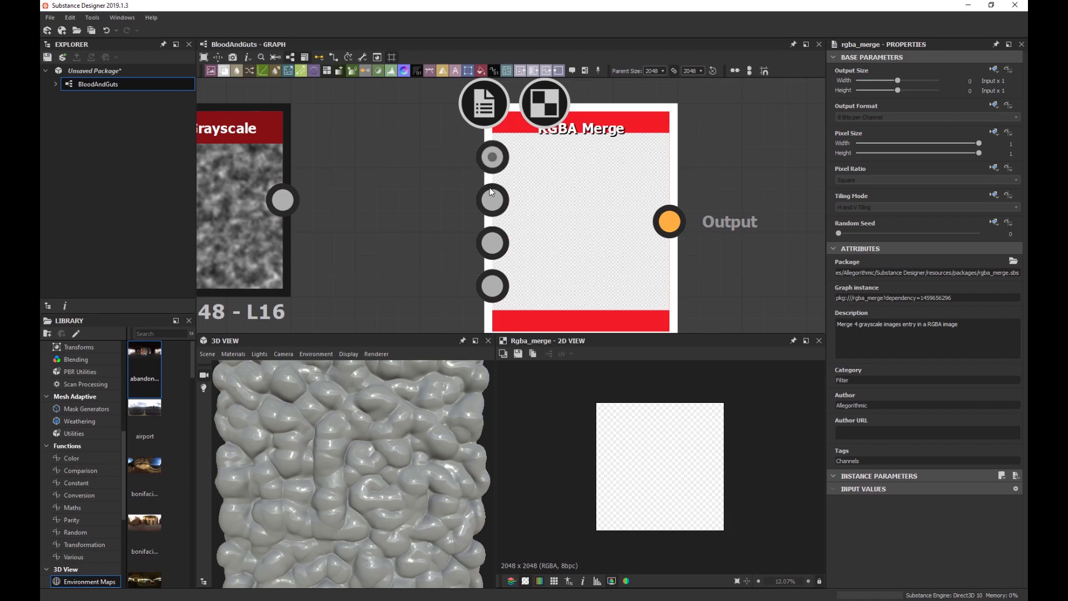
scroll(490, 282, "down", 4)
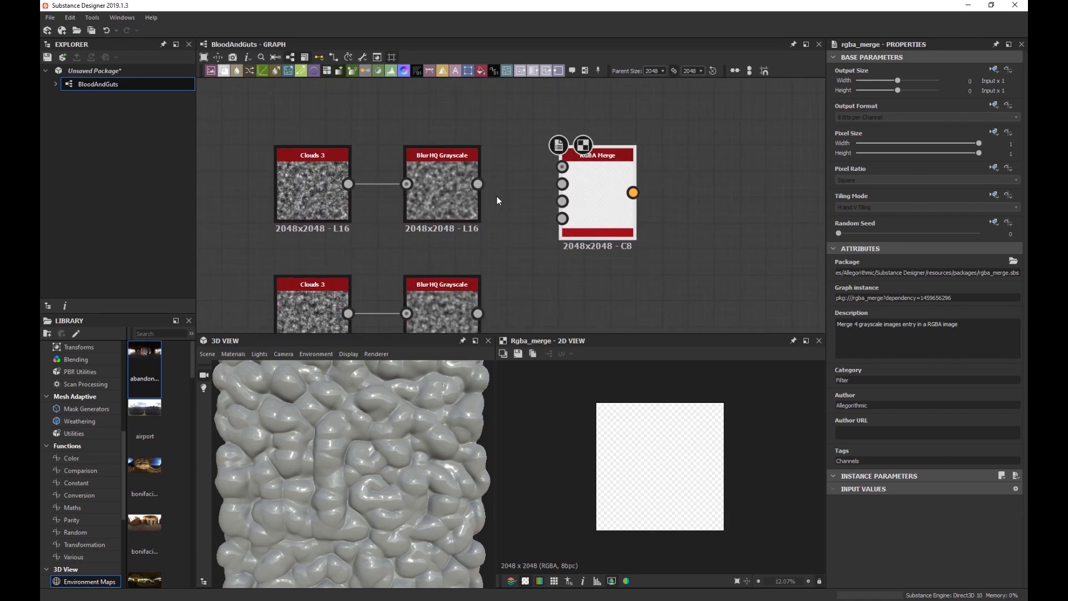
left_click_drag(477, 184, 563, 166)
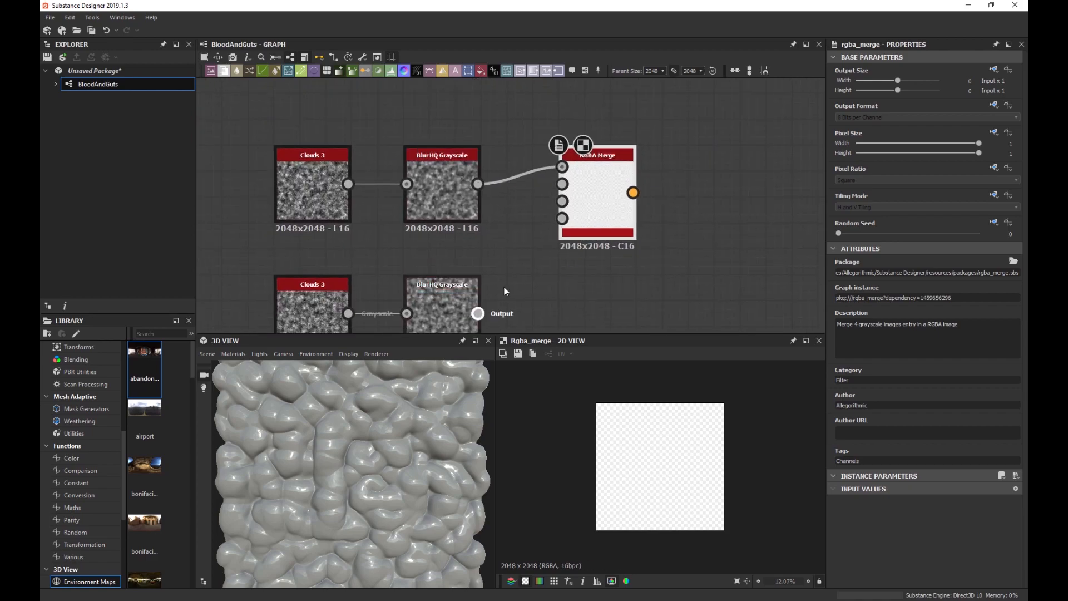
left_click_drag(478, 313, 563, 185)
Connect the RGBA Merge output to the Vector Warp Grayscale's Vector Map input.
scroll(570, 249, "down", 3)
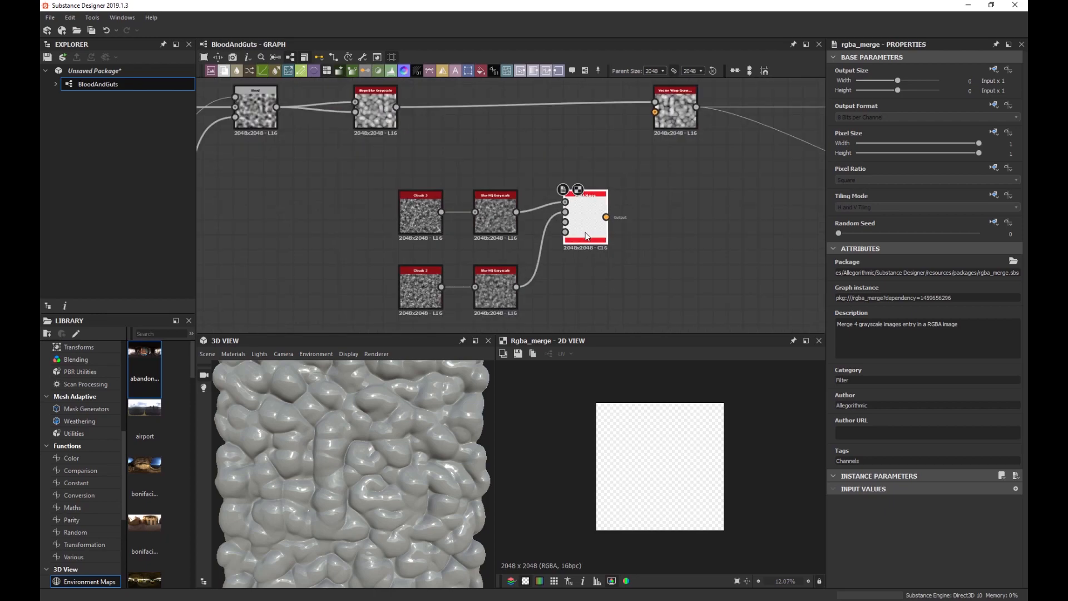
scroll(671, 465, "up", 3)
scroll(670, 464, "down", 1)
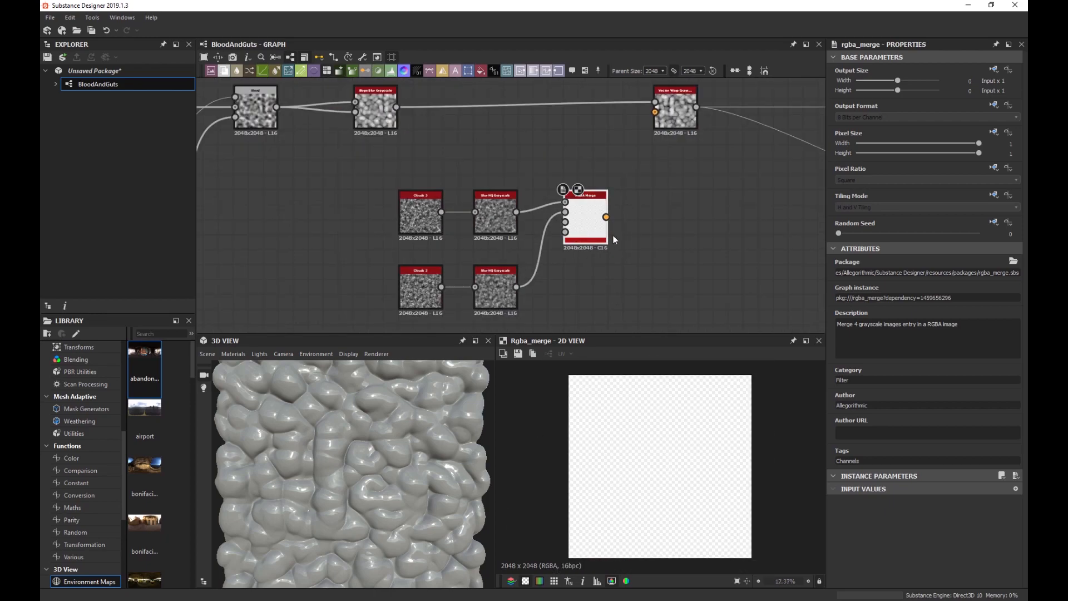
middle_click_drag(670, 215, 623, 228)
left_click_drag(560, 230, 613, 133)
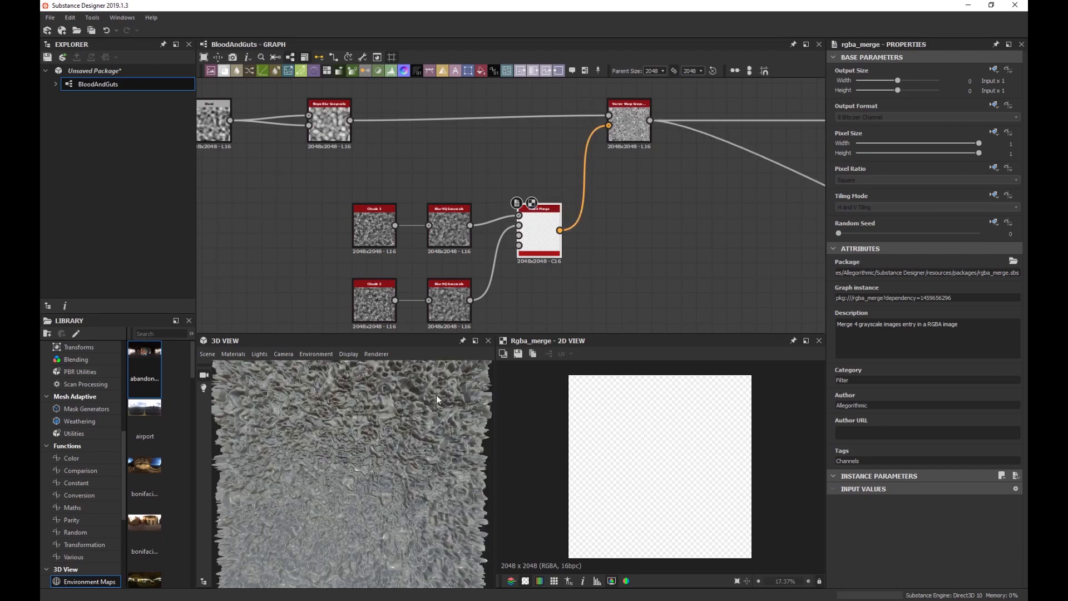
Show the Vector Warp Grayscale in the 2D View and set its Intensity to 0.
left_click(626, 126)
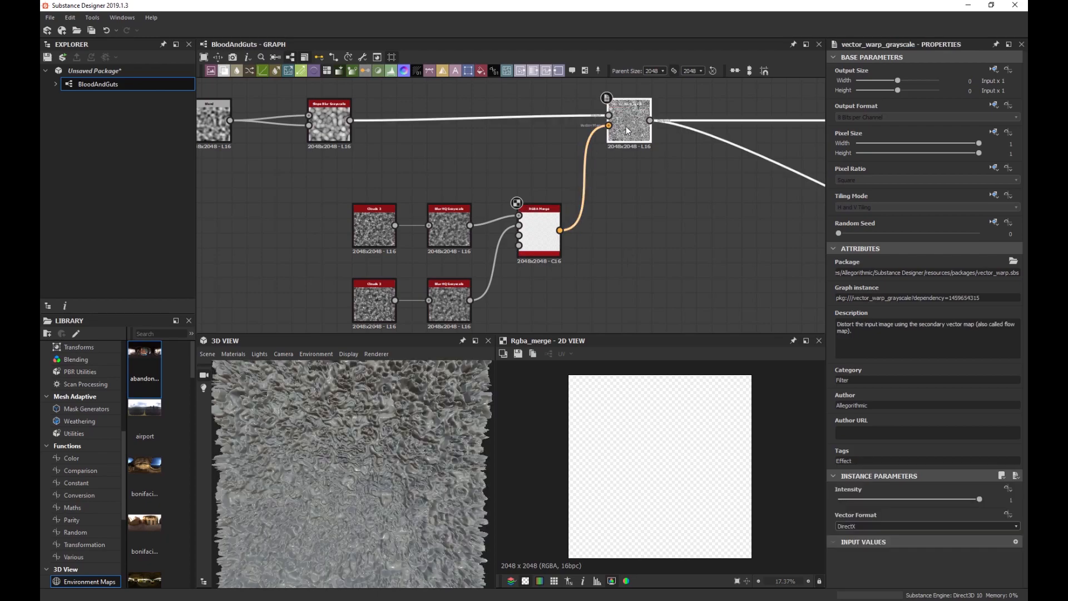
scroll(344, 415, "down", 3)
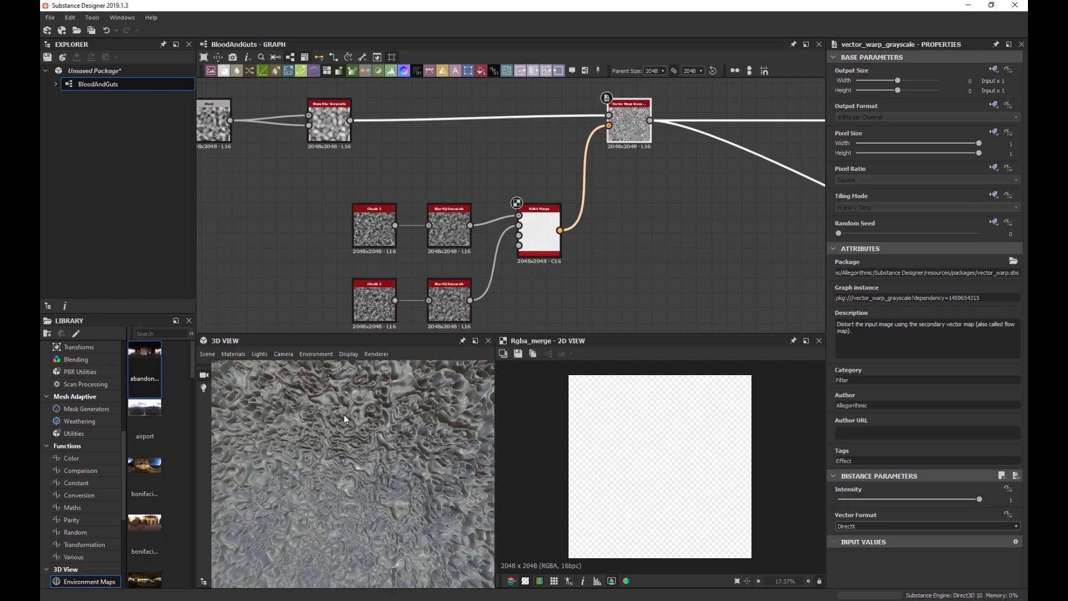
double_click(632, 139)
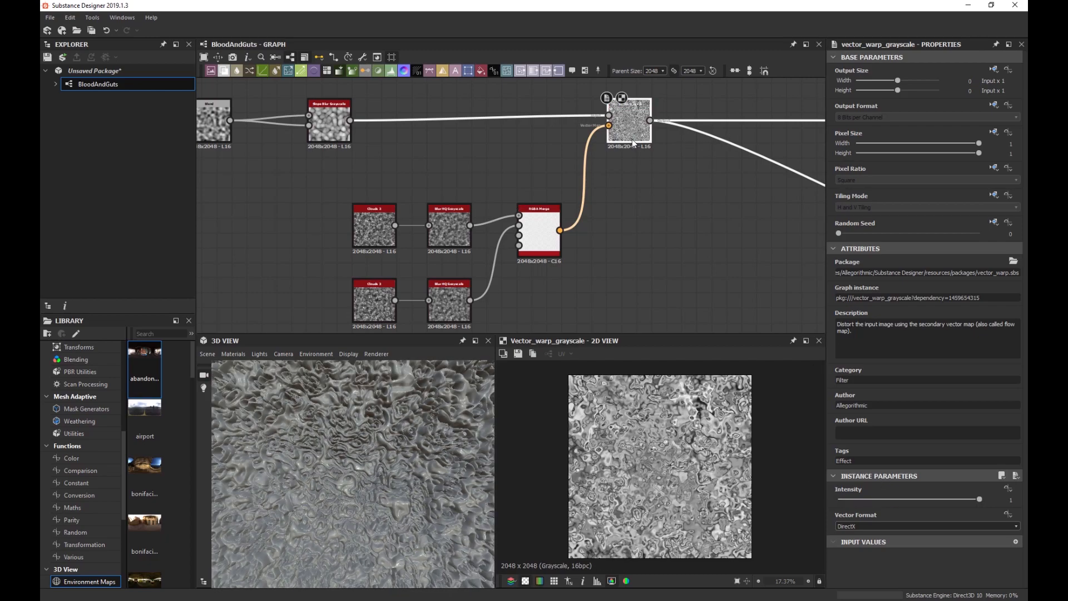
scroll(667, 429, "up", 3)
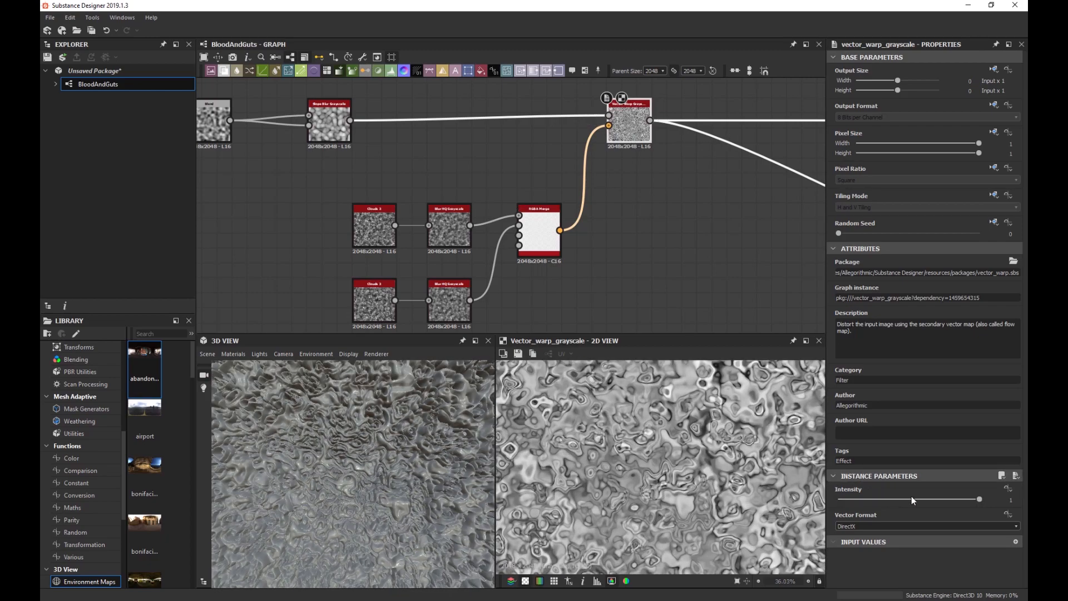
left_click_drag(911, 499, 826, 506)
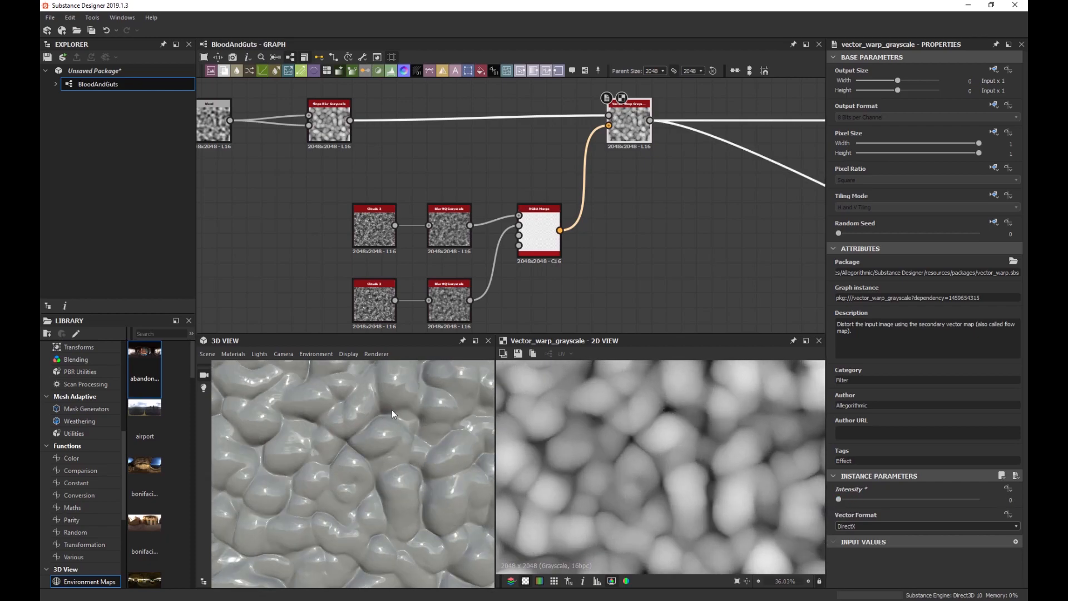
scroll(388, 417, "down", 3)
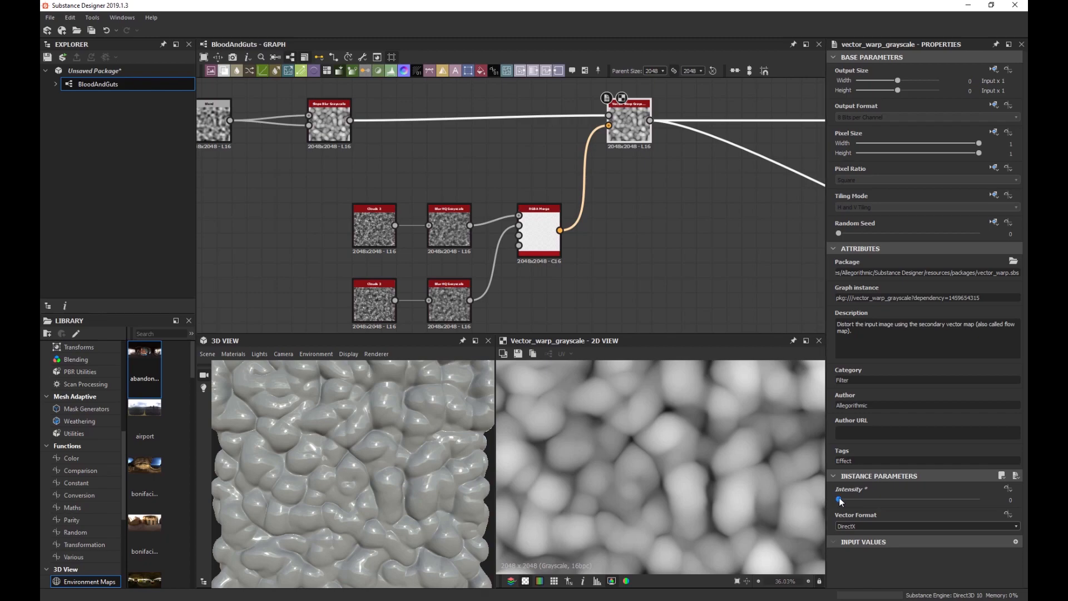
left_click_drag(838, 497, 840, 495)
scroll(409, 411, "down", 3)
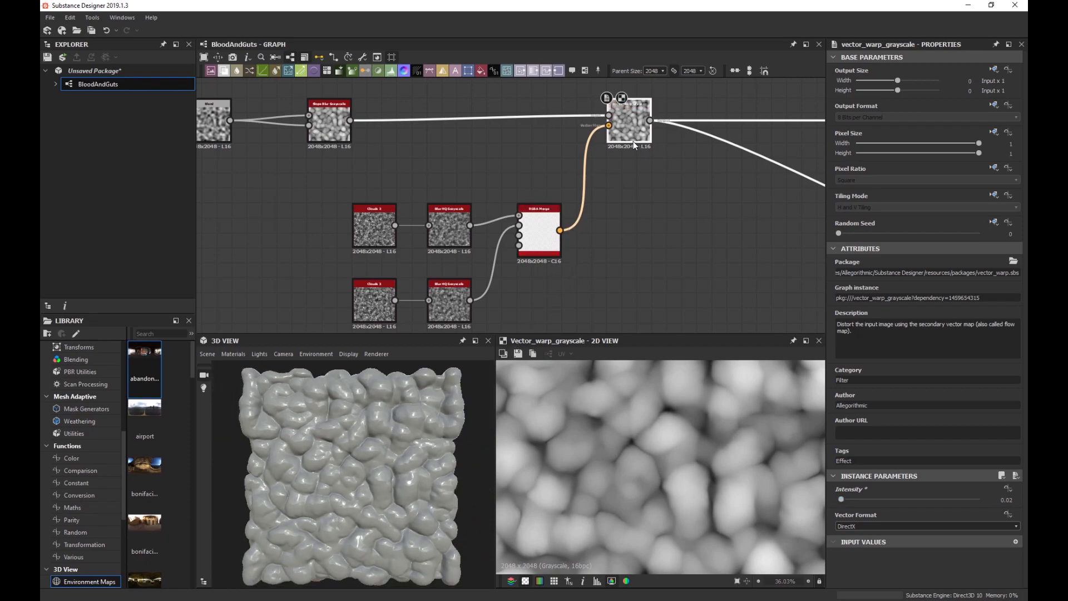
left_click(1007, 499)
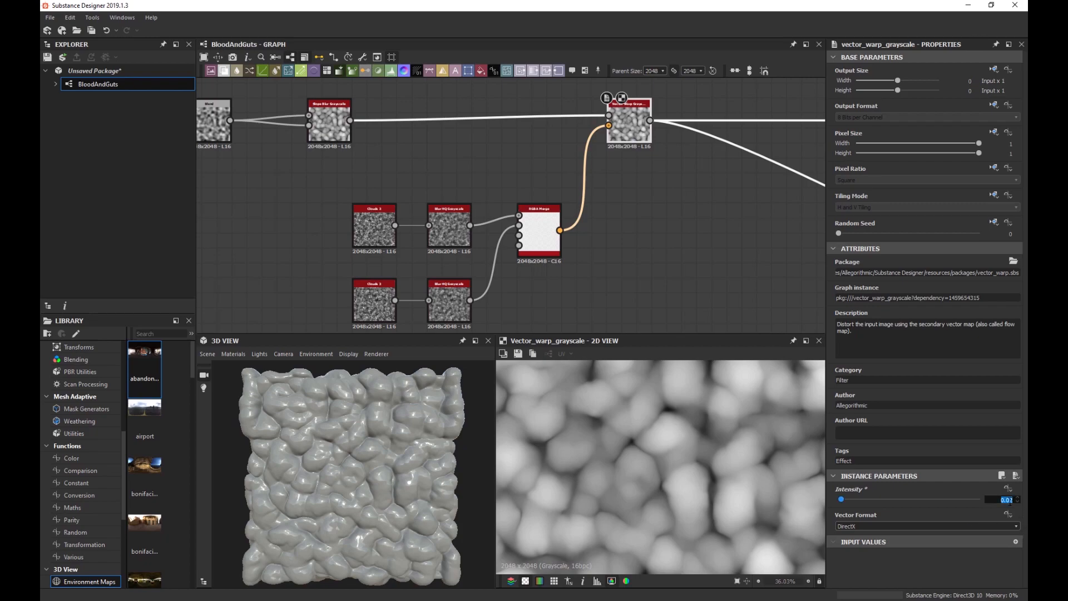
type("0")
key("Return")
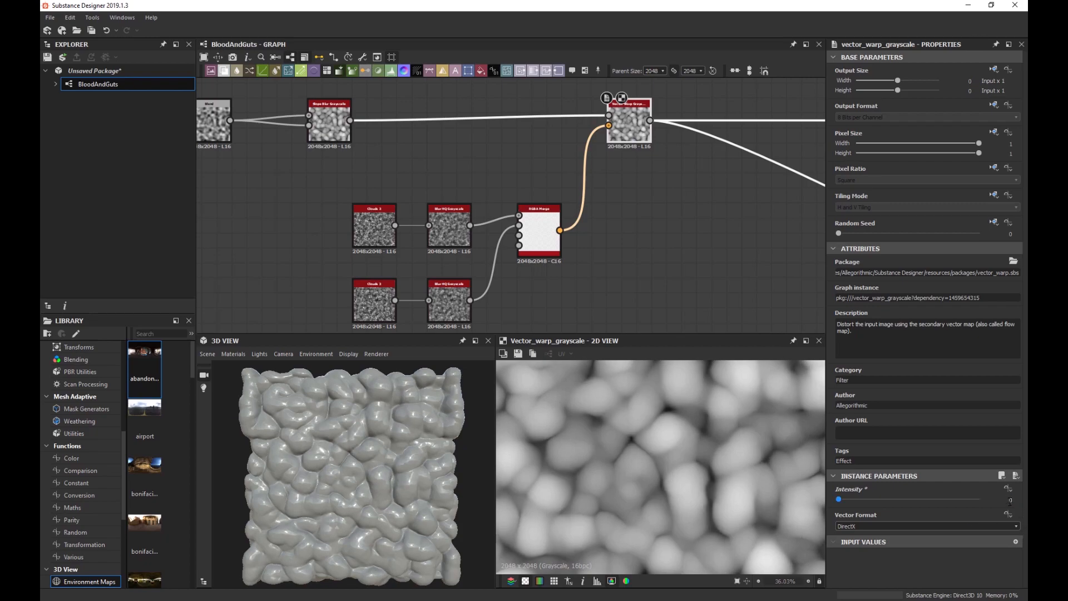
left_click(1010, 499)
type(".02")
key("Return")
scroll(369, 446, "up", 5)
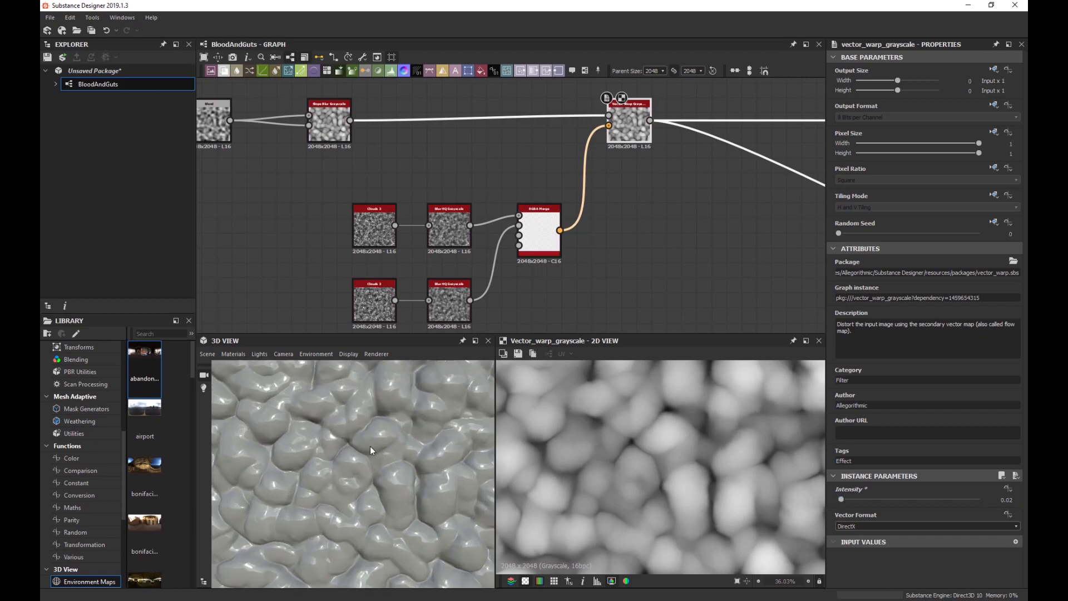
mouse_move(367, 456)
left_mouse_down()
mouse_move(346, 487)
mouse_move(296, 495)
mouse_move(388, 495)
mouse_move(393, 476)
mouse_move(333, 465)
mouse_move(401, 500)
mouse_move(381, 456)
mouse_move(390, 449)
mouse_move(376, 470)
left_mouse_up()
scroll(377, 473, "down", 5)
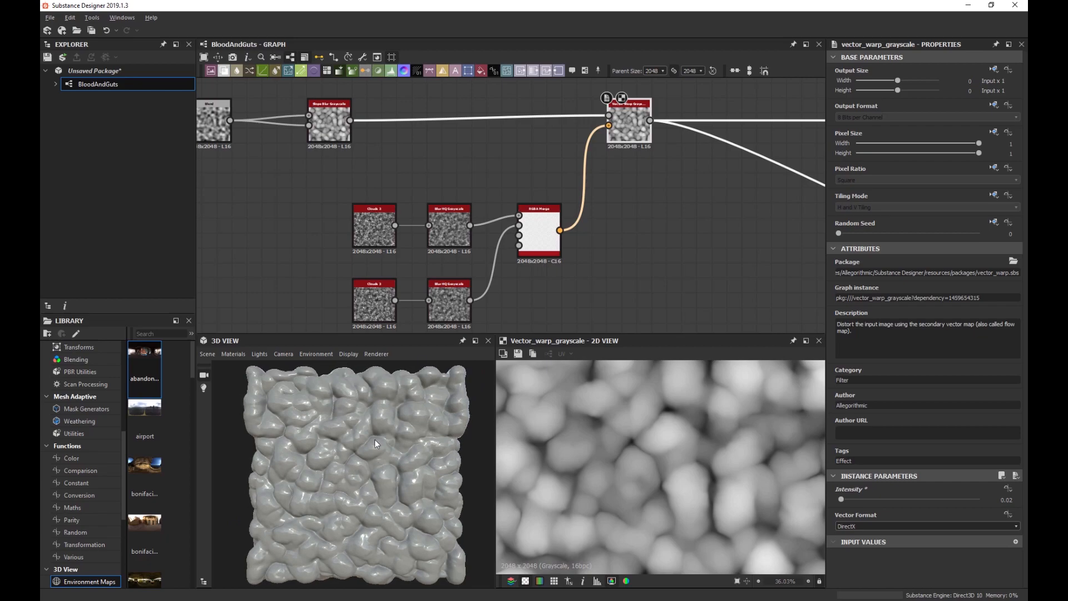
scroll(375, 442, "up", 3)
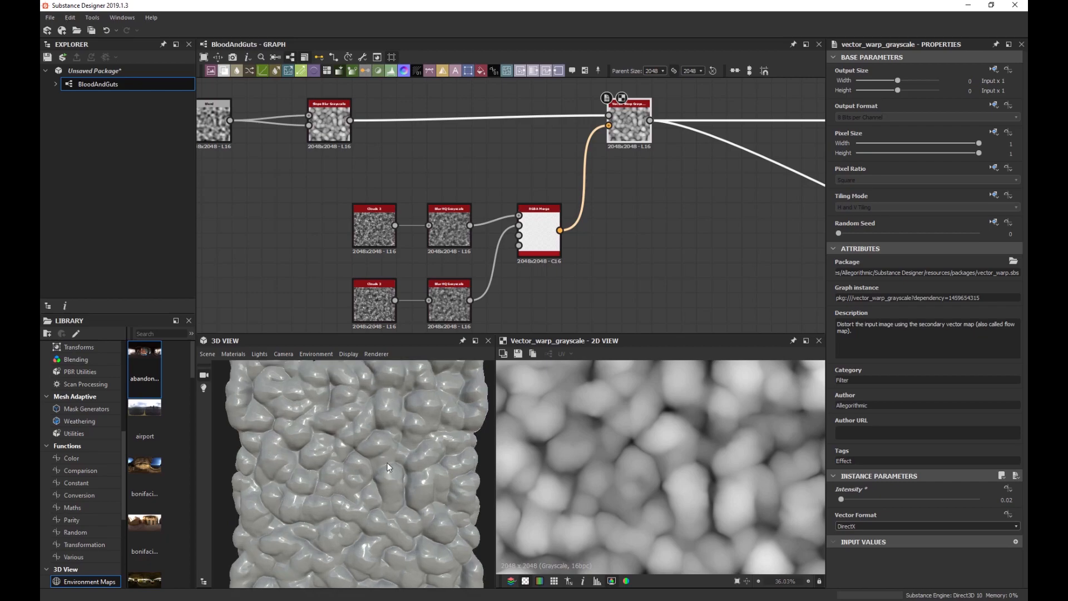
scroll(366, 462, "down", 2)
scroll(363, 437, "up", 2)
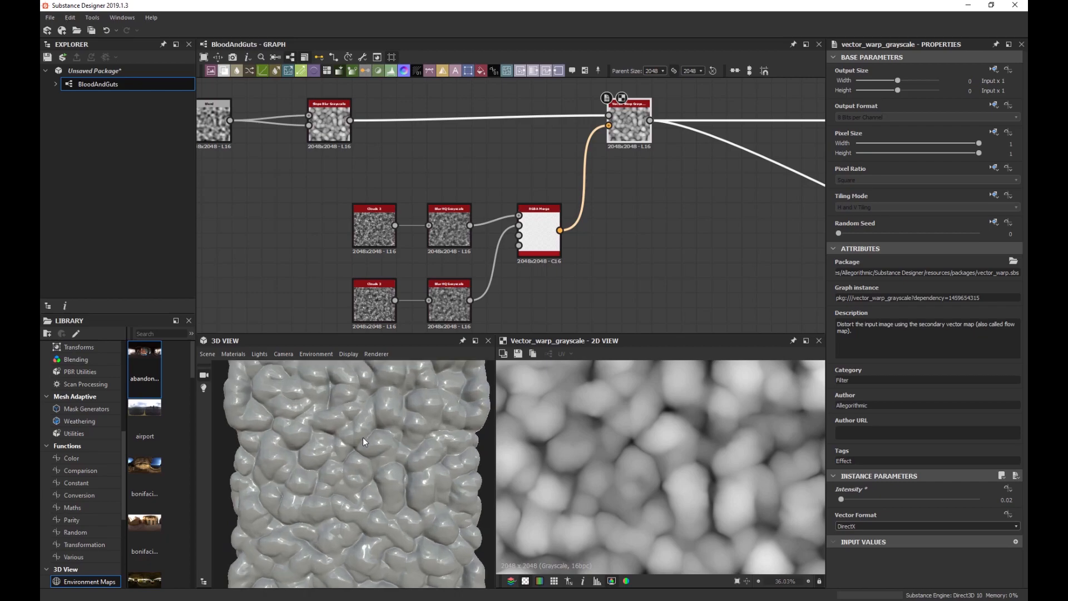
scroll(343, 439, "up", 3)
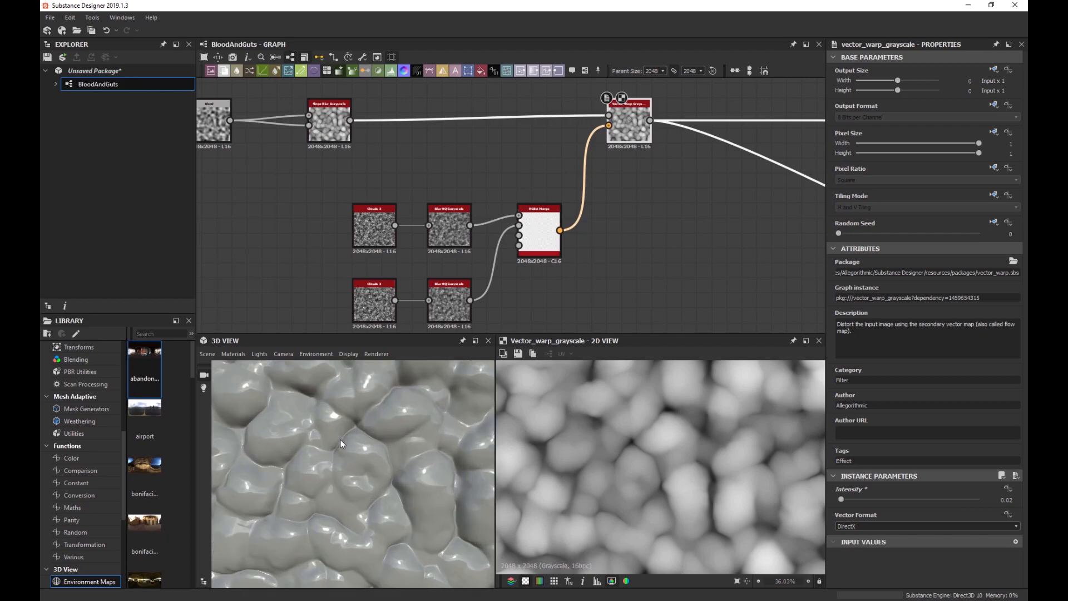
scroll(322, 412, "down", 2)
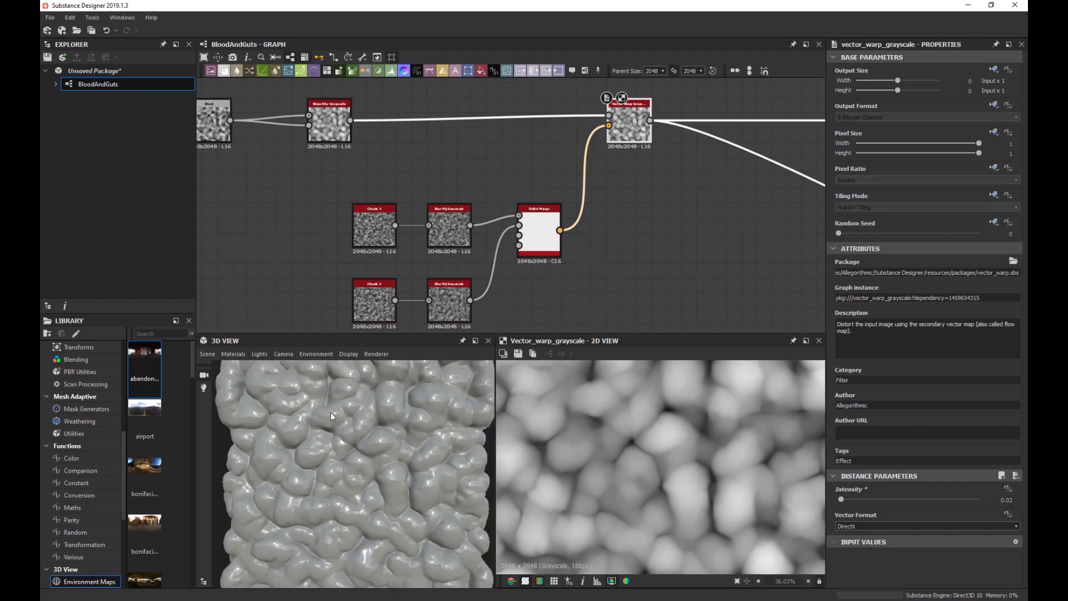
scroll(365, 426, "down", 1)
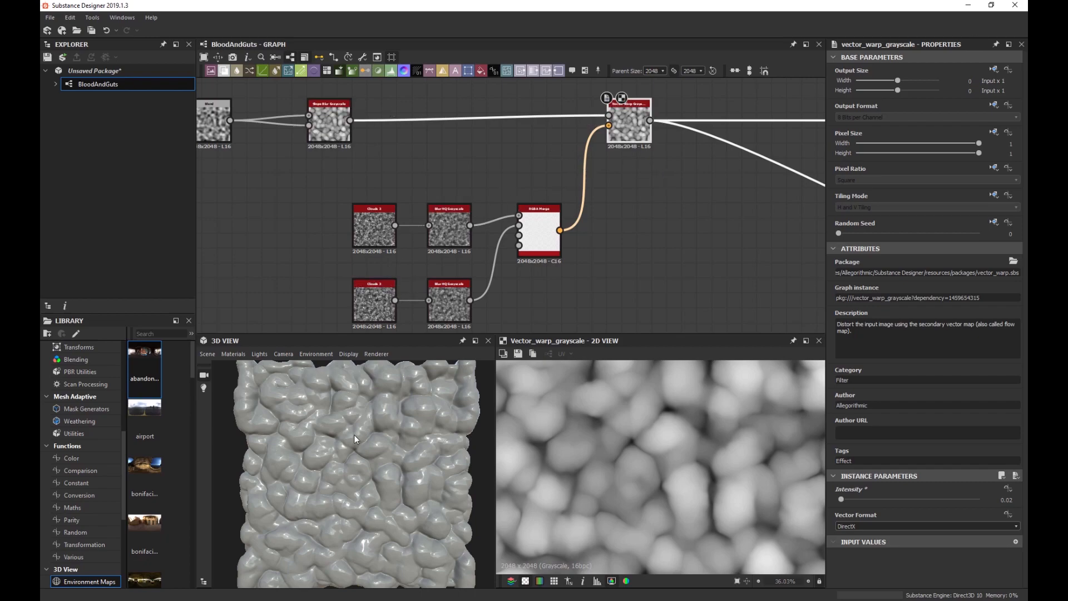
scroll(355, 435, "up", 5)
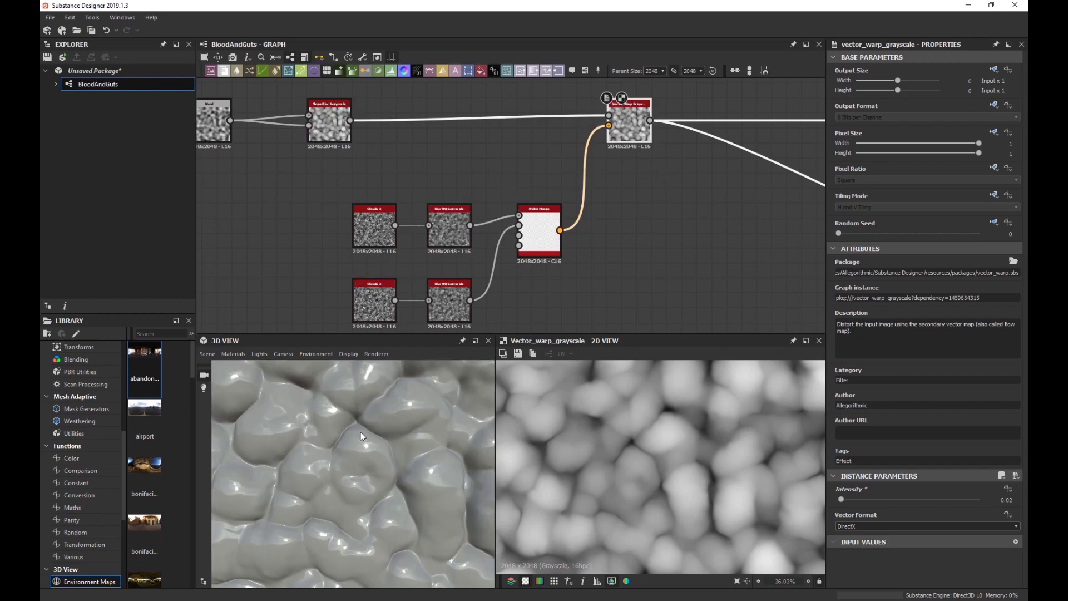
scroll(356, 417, "up", 3)
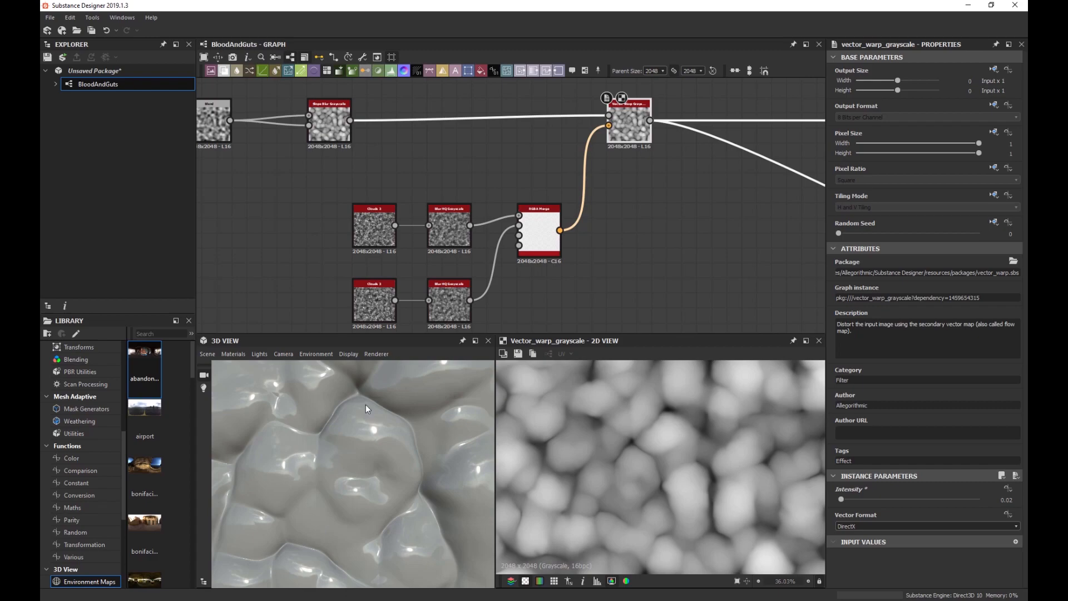
scroll(370, 397, "up", 3)
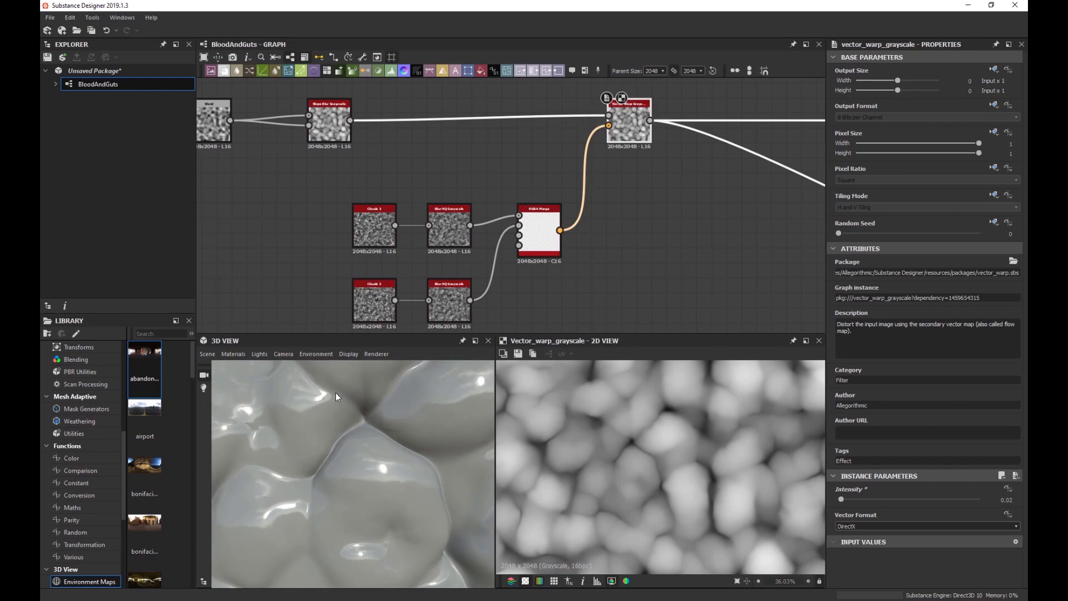
scroll(393, 433, "down", 6)
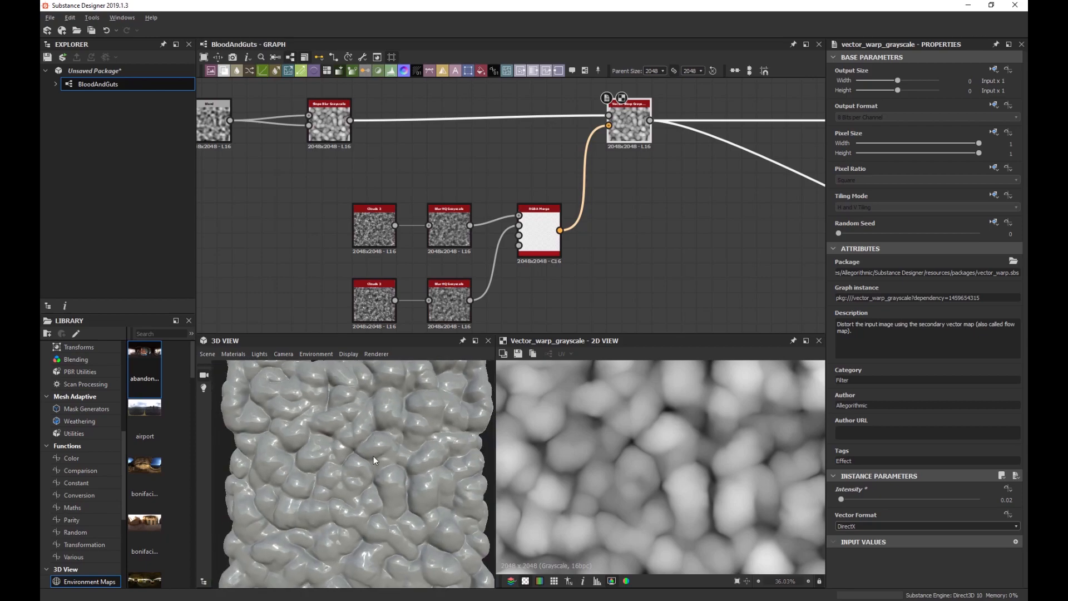
scroll(372, 456, "up", 5)
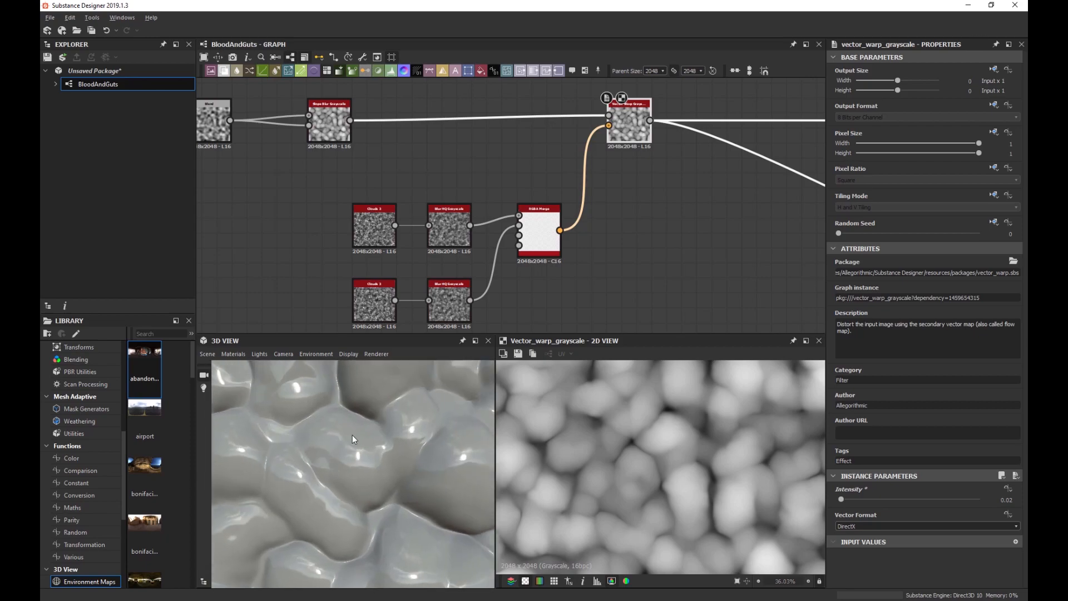
mouse_move(352, 435)
left_mouse_down()
mouse_move(406, 508)
mouse_move(435, 511)
mouse_move(332, 442)
left_mouse_up()
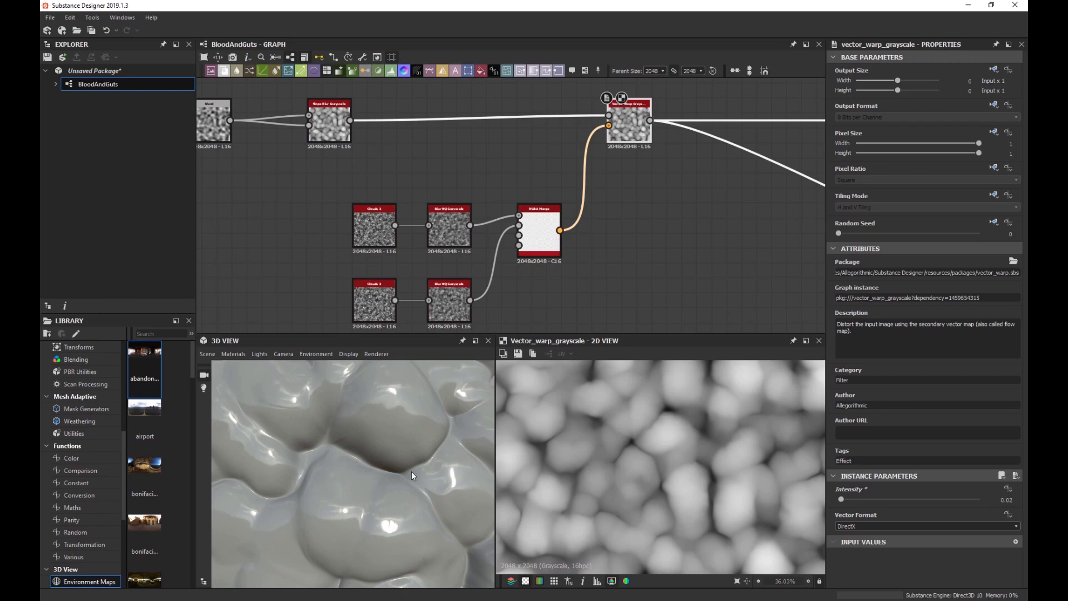
scroll(334, 426, "down", 5)
scroll(296, 400, "up", 6)
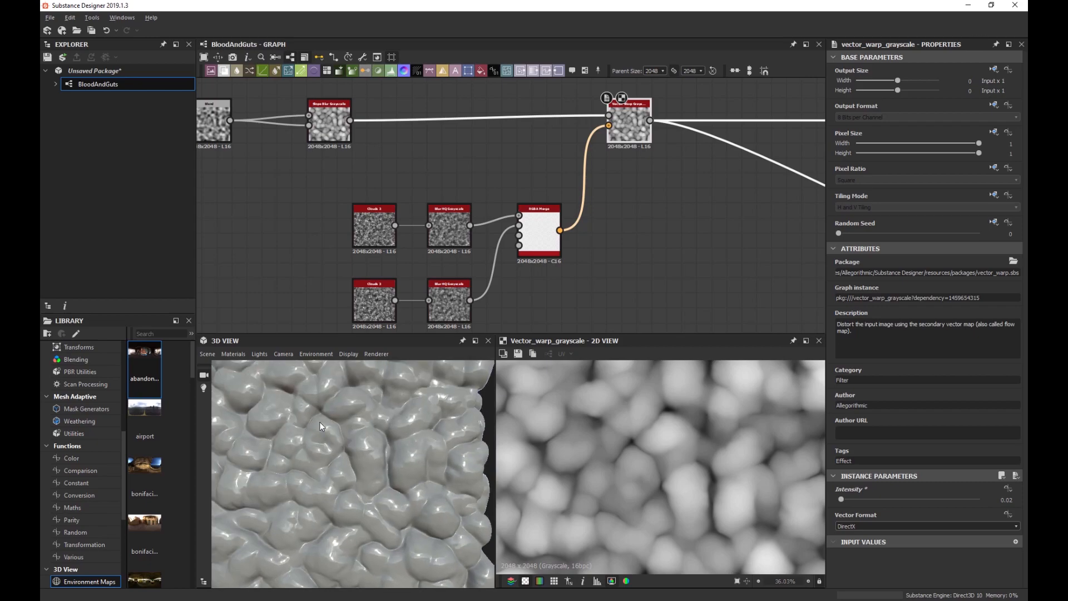
left_click_drag(351, 424, 387, 438)
left_click_drag(364, 473, 382, 459)
scroll(382, 450, "down", 5)
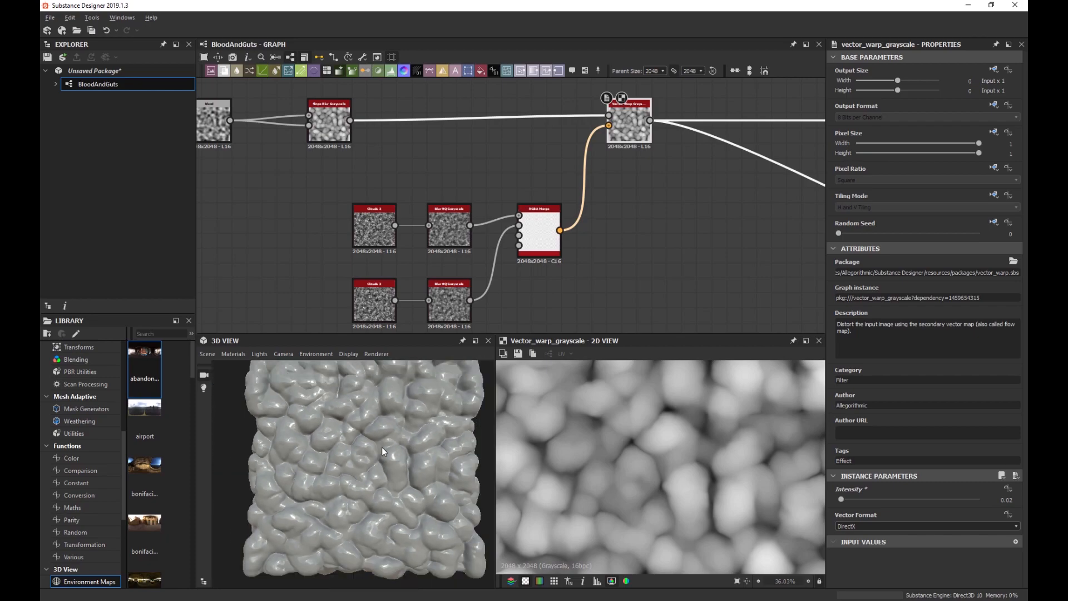
scroll(613, 245, "down", 4)
middle_click_drag(627, 244, 634, 234)
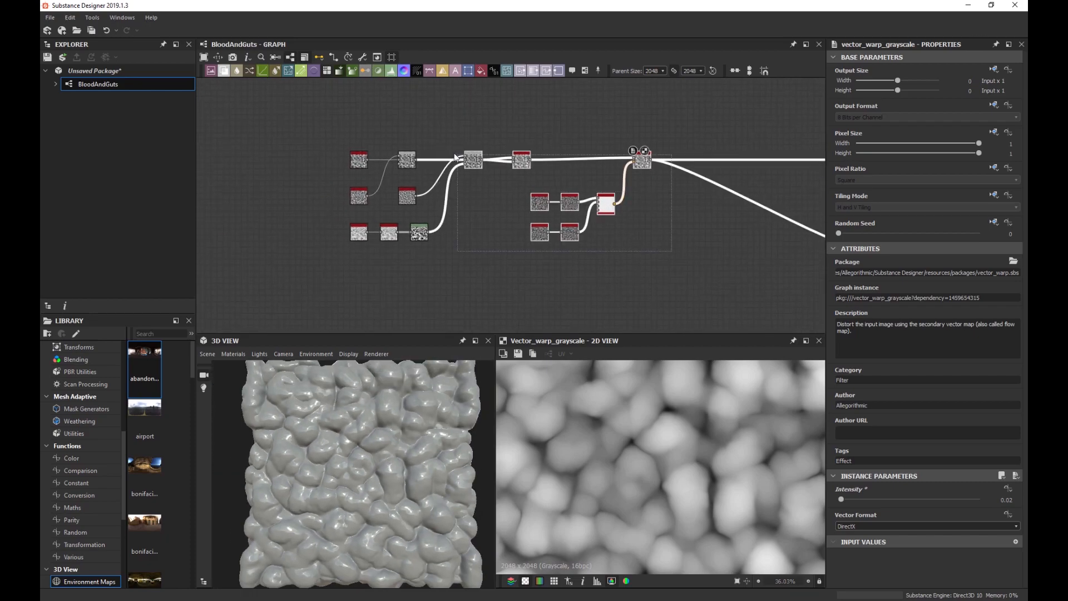
middle_click_drag(646, 162, 568, 165)
scroll(572, 219, "up", 5)
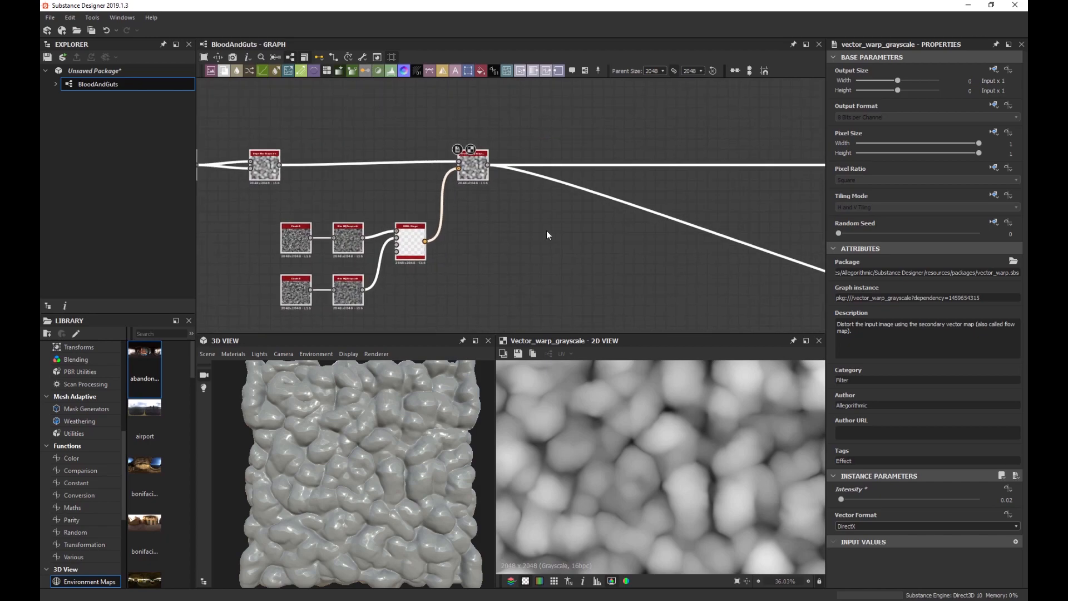
middle_click_drag(472, 213, 481, 237)
scroll(467, 178, "up", 3)
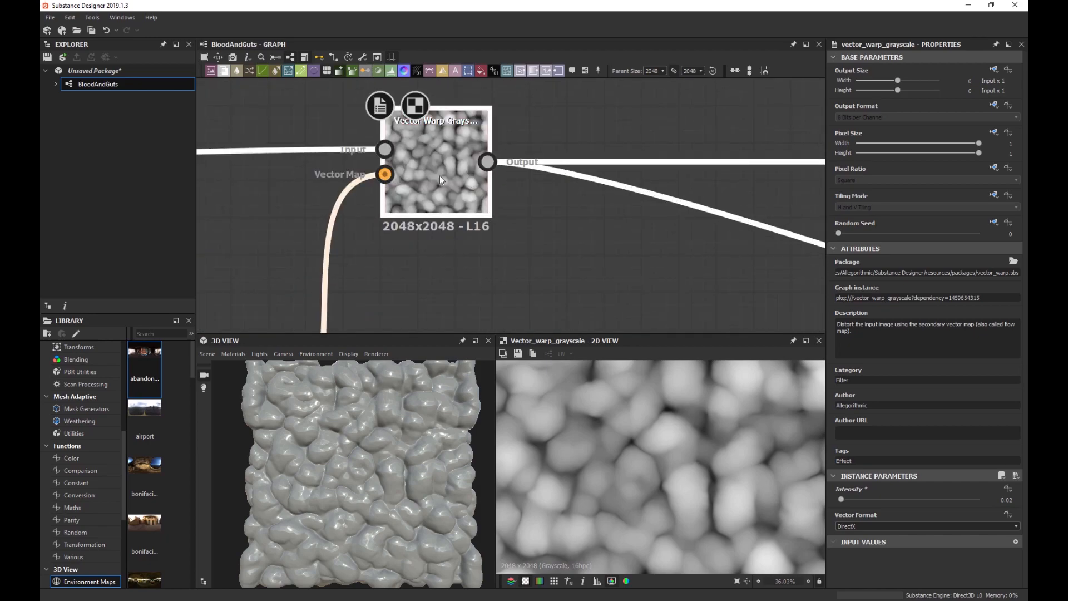
left_click(442, 176)
scroll(412, 228, "down", 3)
scroll(441, 238, "down", 5)
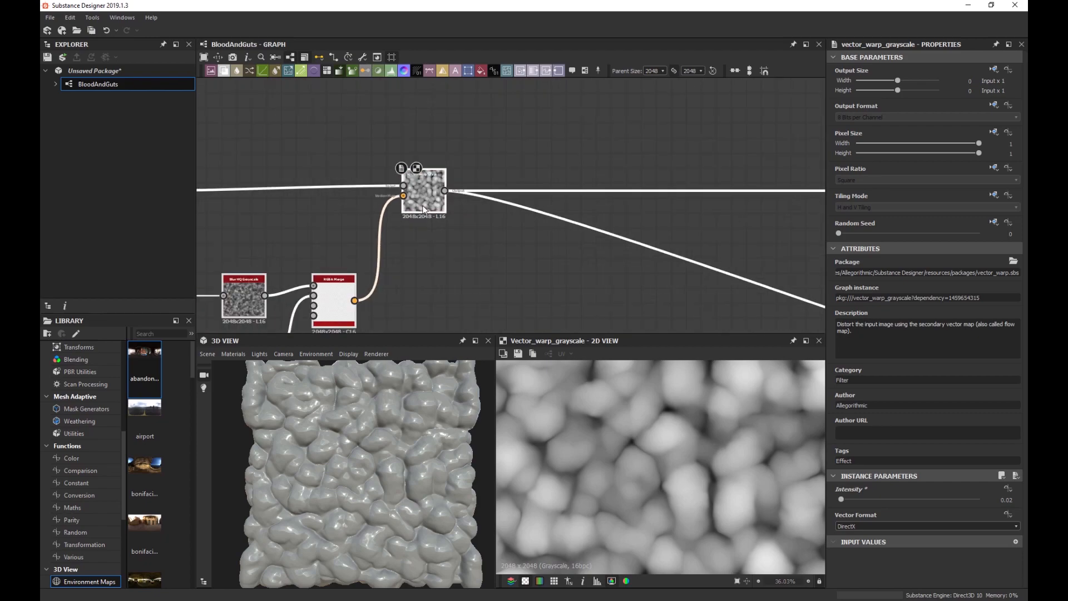
middle_click_drag(373, 297, 400, 256)
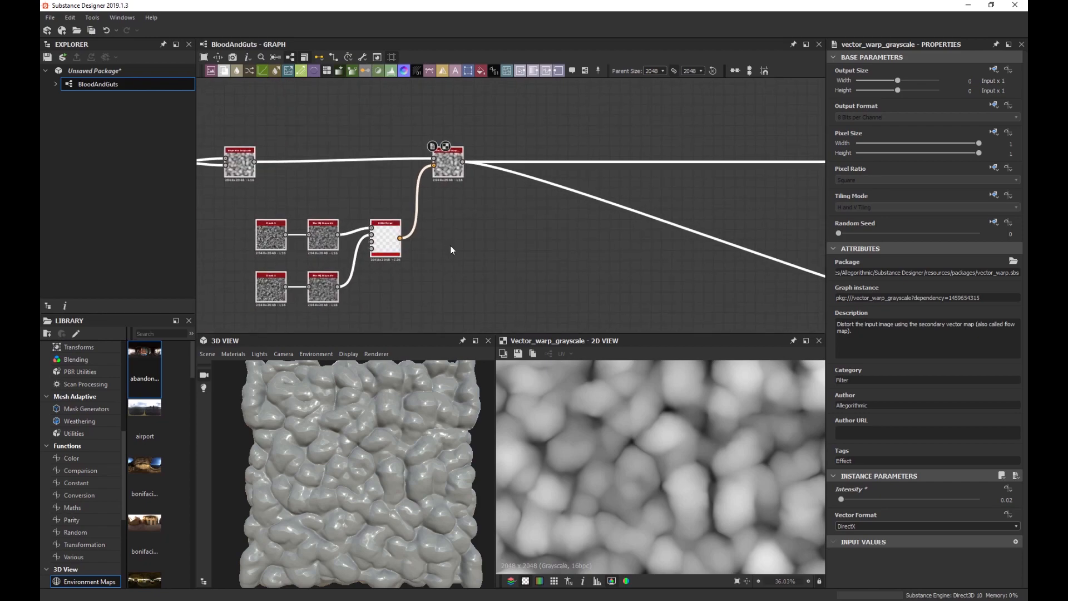
middle_click_drag(527, 204, 491, 209)
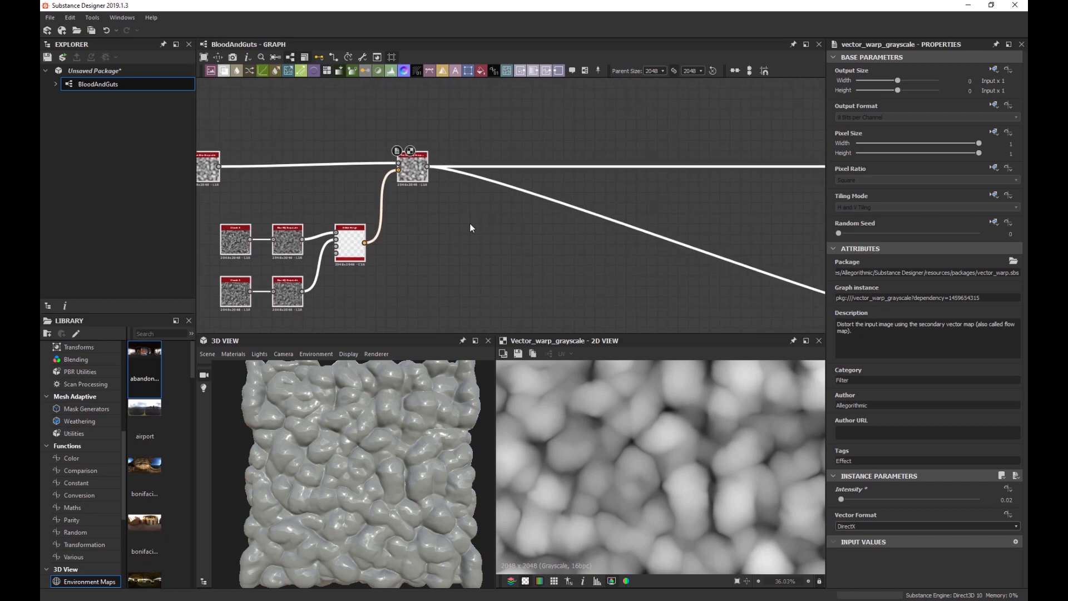
scroll(359, 419, "up", 4)
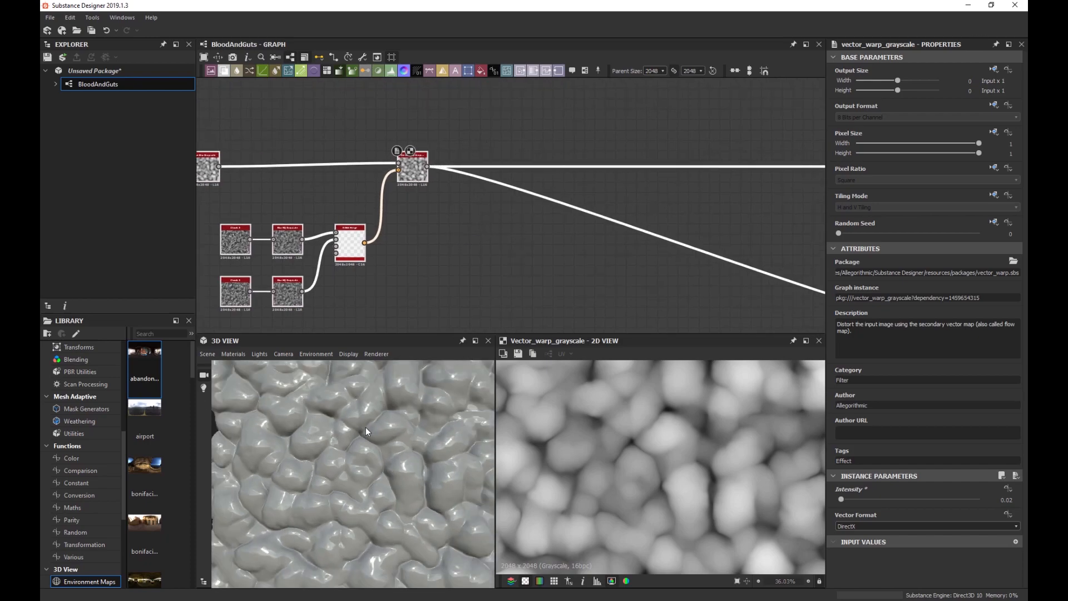
scroll(366, 423, "down", 5)
scroll(361, 420, "up", 6)
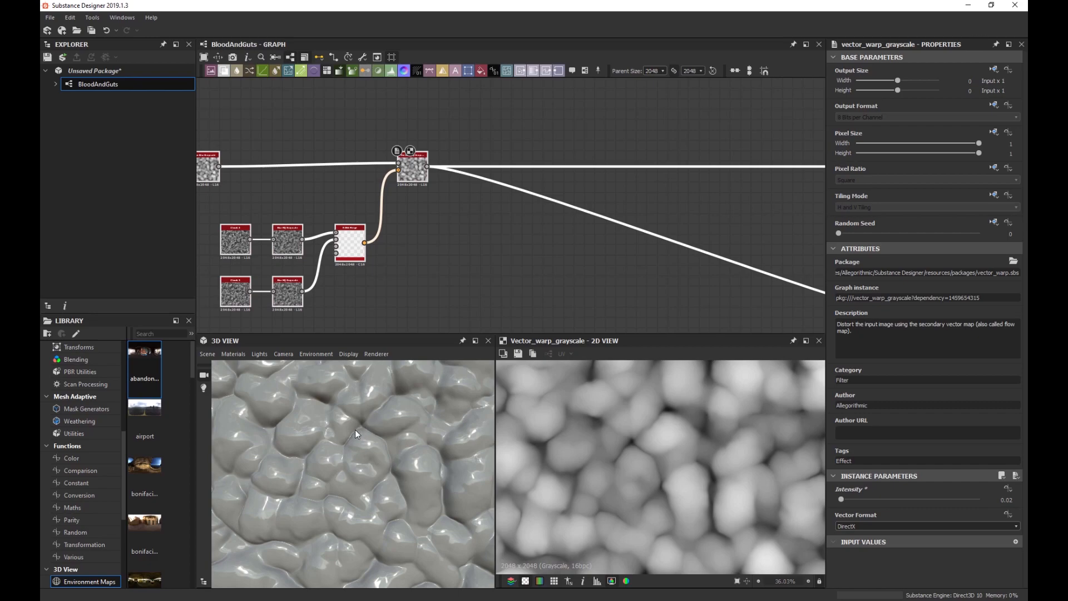
scroll(362, 430, "down", 2)
scroll(393, 425, "up", 2)
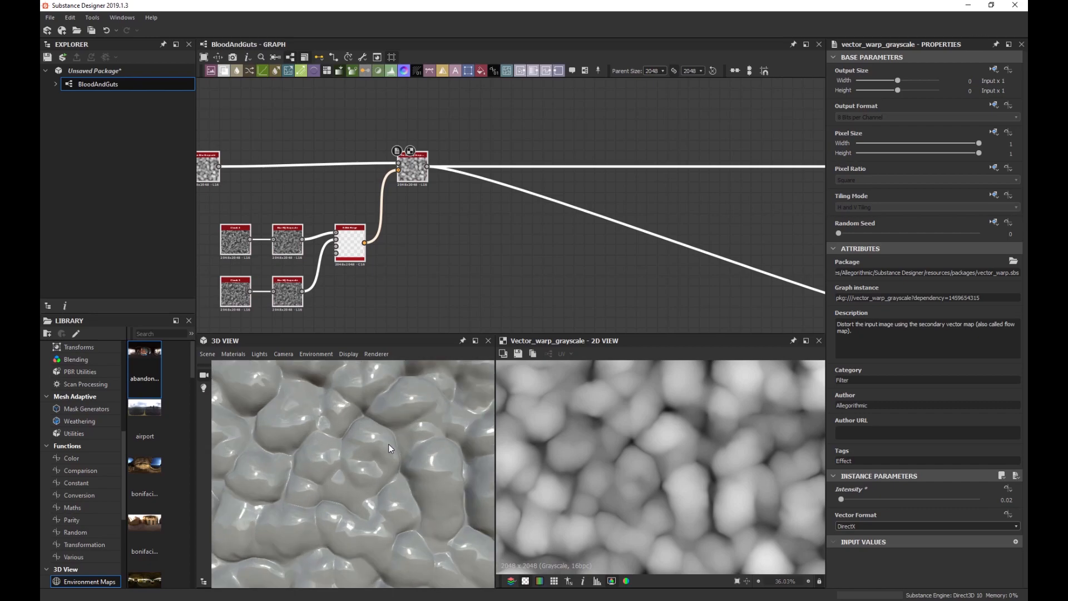
scroll(388, 444, "down", 3)
scroll(381, 433, "down", 2)
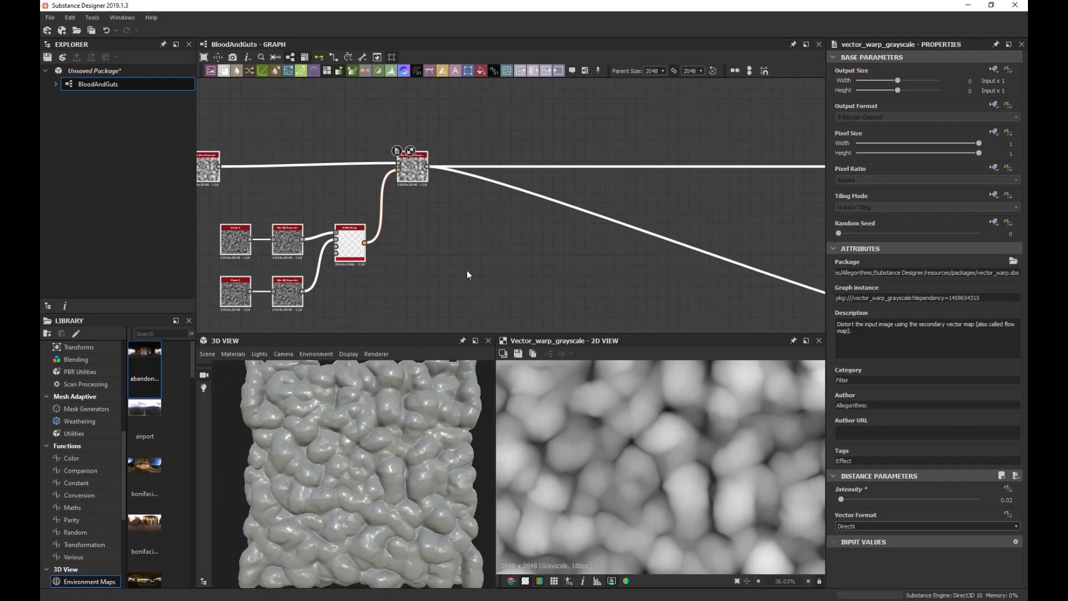
scroll(467, 295, "up", 3)
scroll(467, 299, "down", 3)
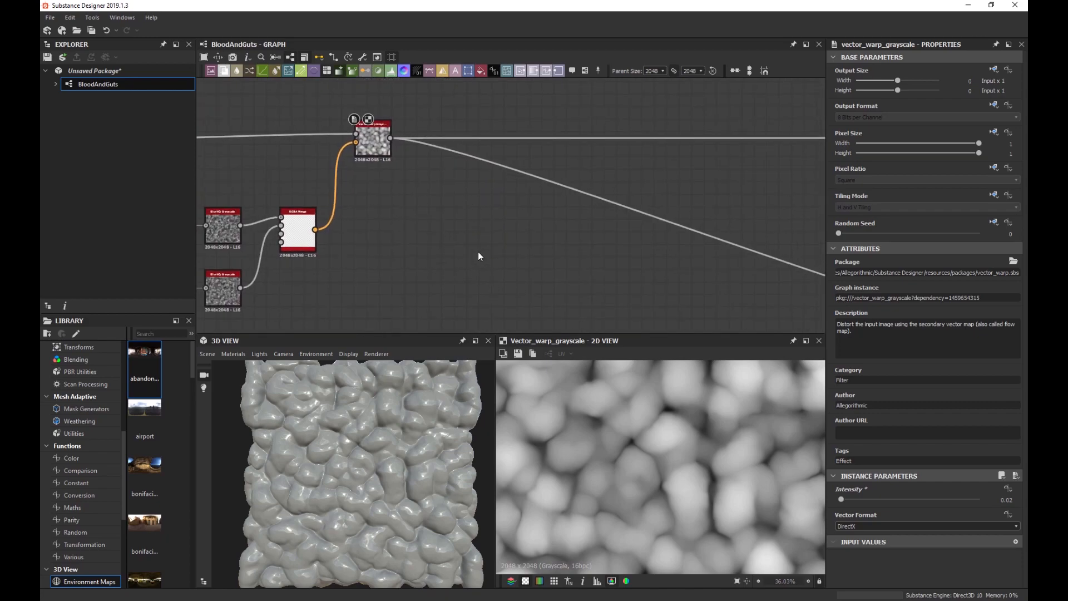
Place a Clouds 2 noise node set to Scale 5 and Disorder 0.21.
key("space")
type("clouds")
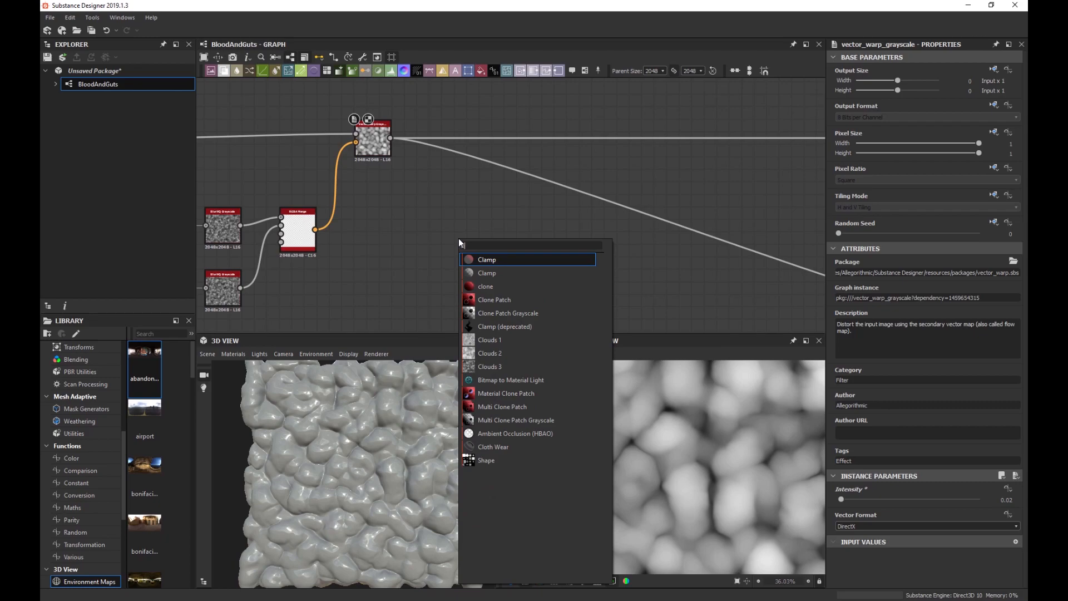
key("Down")
key("Down")
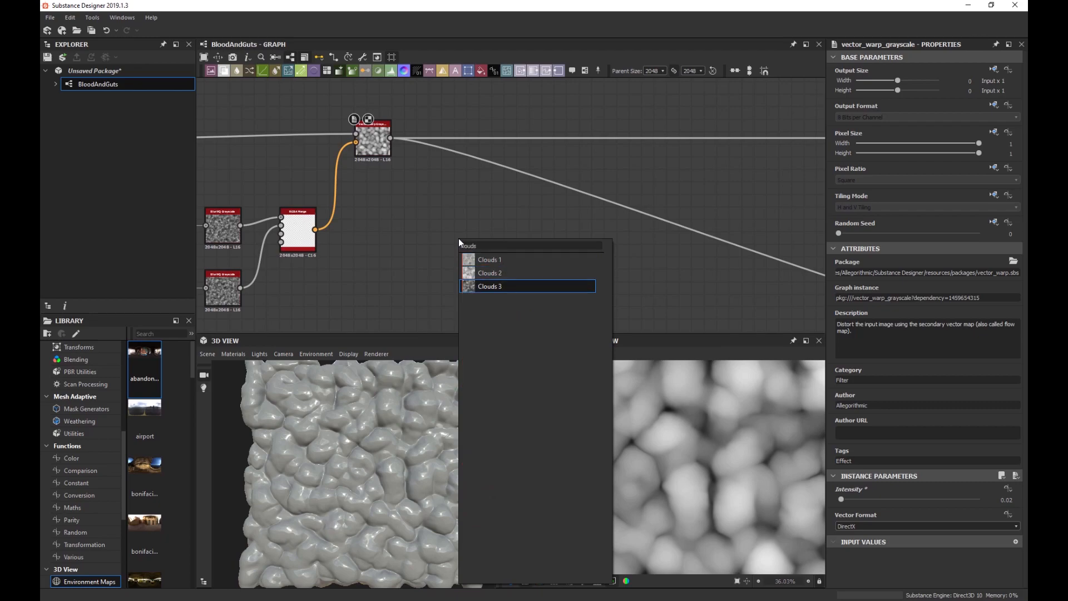
key("Up")
key("Return")
scroll(682, 469, "down", 4)
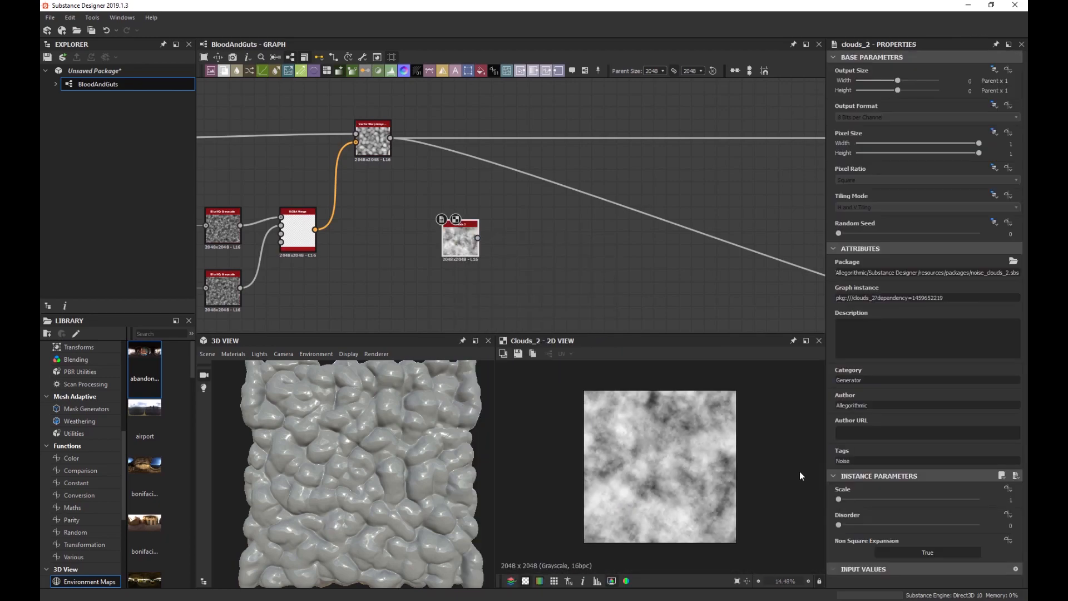
left_click_drag(866, 499, 909, 494)
left_click_drag(838, 524, 869, 526)
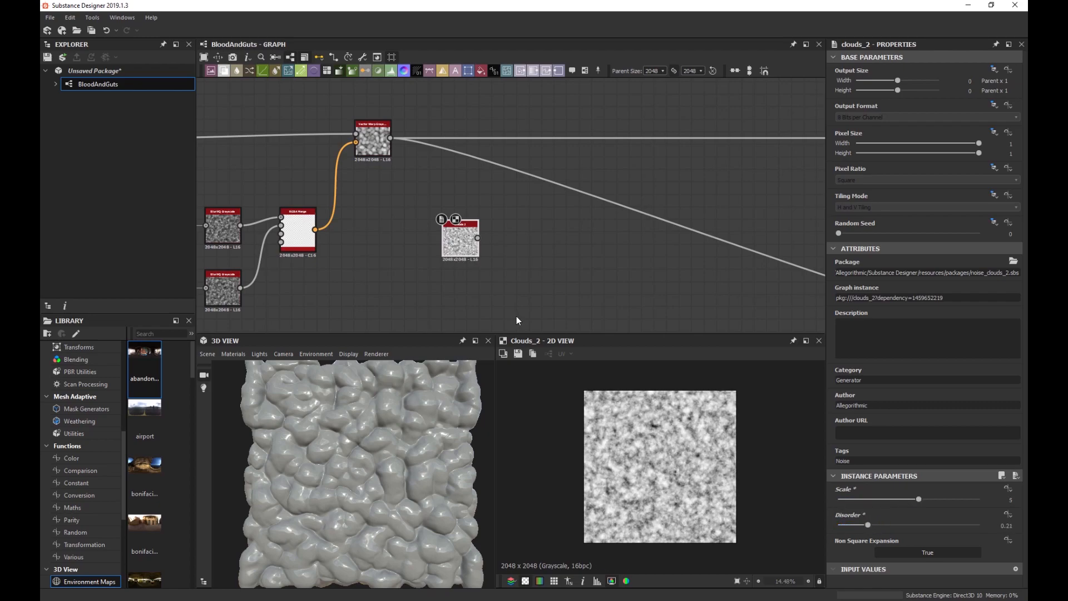
scroll(483, 278, "up", 2)
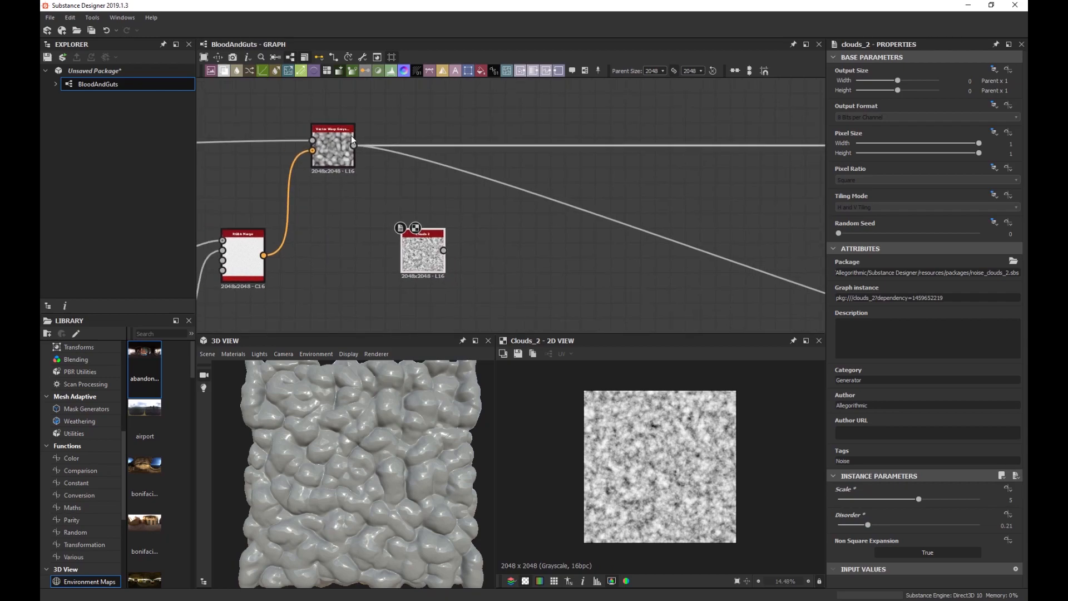
Insert a second Vector Warp Grayscale after the first and move Clouds 2 left.
left_click(334, 150)
scroll(335, 150, "up", 4)
key("space")
type("vec")
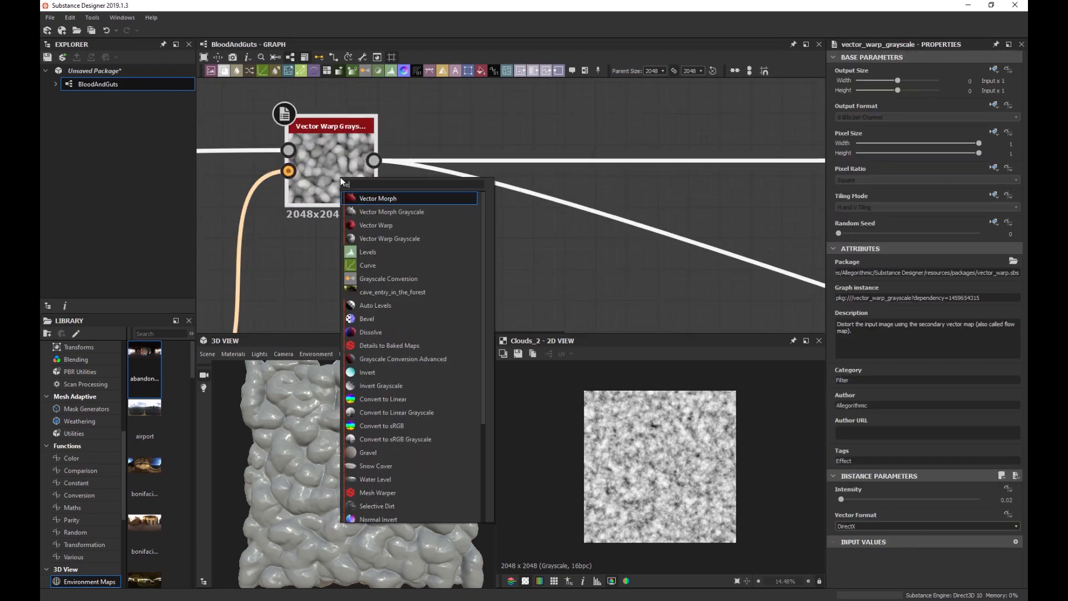
key("Down")
key("Down")
key("Down")
key("Return")
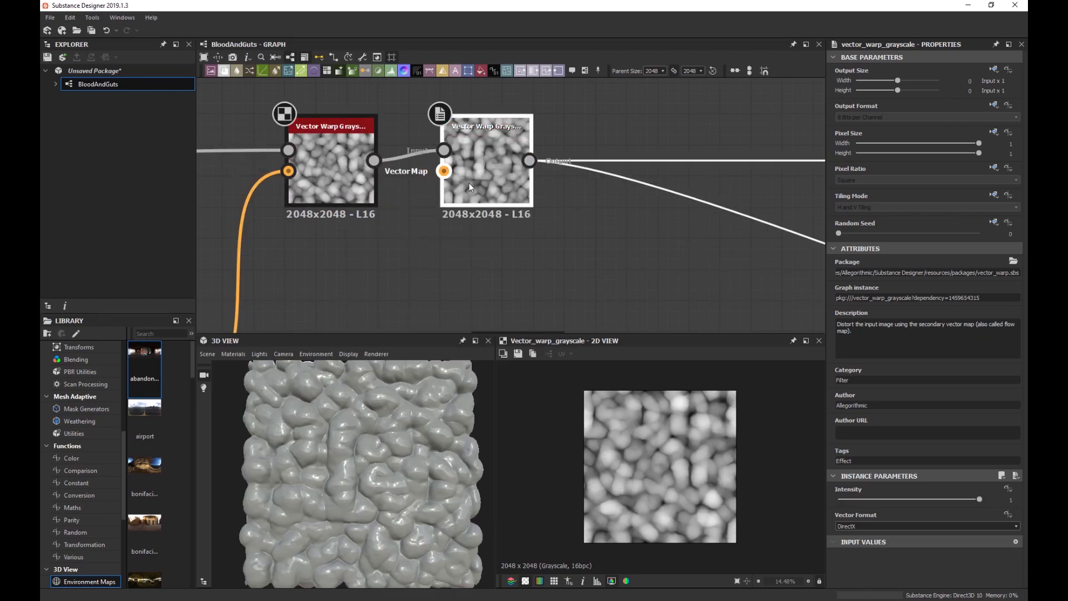
left_click_drag(469, 183, 676, 173)
scroll(578, 239, "down", 3)
middle_click_drag(557, 260, 547, 194)
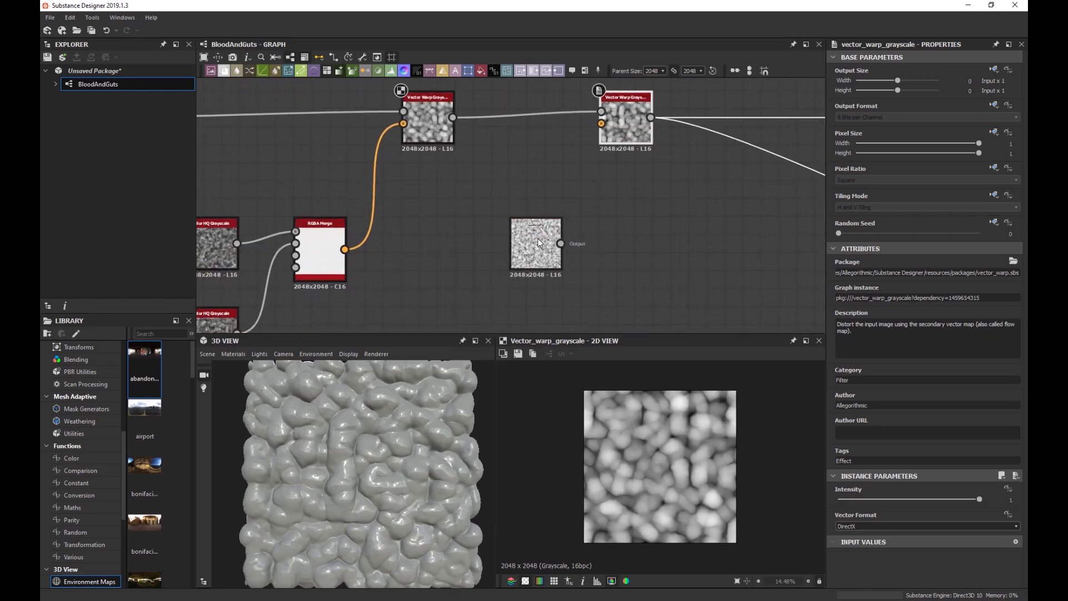
left_click_drag(541, 243, 484, 240)
middle_click_drag(236, 201, 363, 164)
Duplicate a Blur HQ Grayscale, feed Clouds 2 into it, and set Intensity 0.93.
left_click(336, 208)
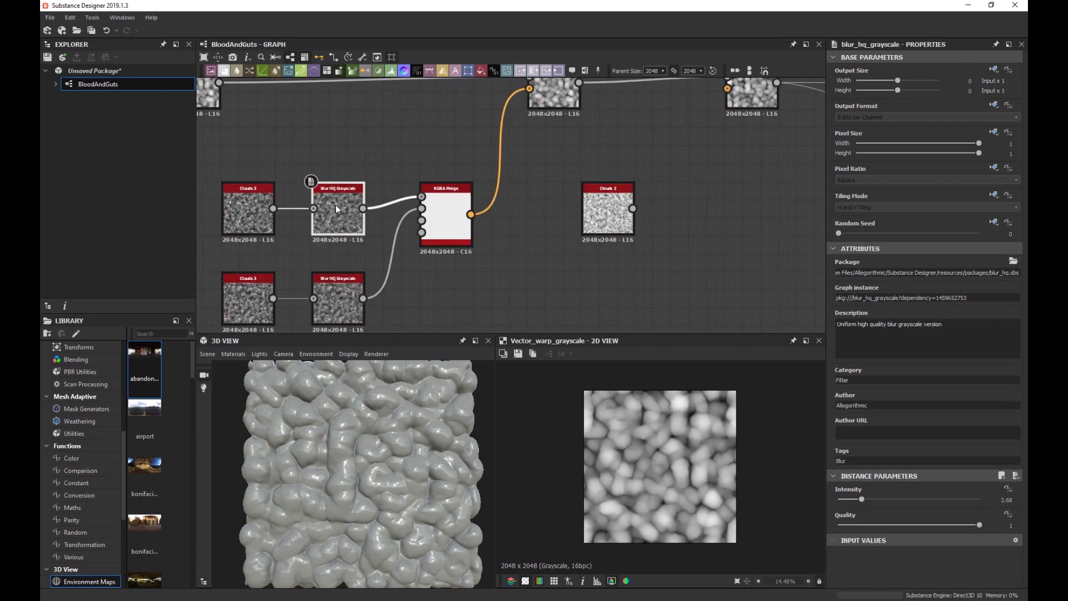
key("ctrl+d")
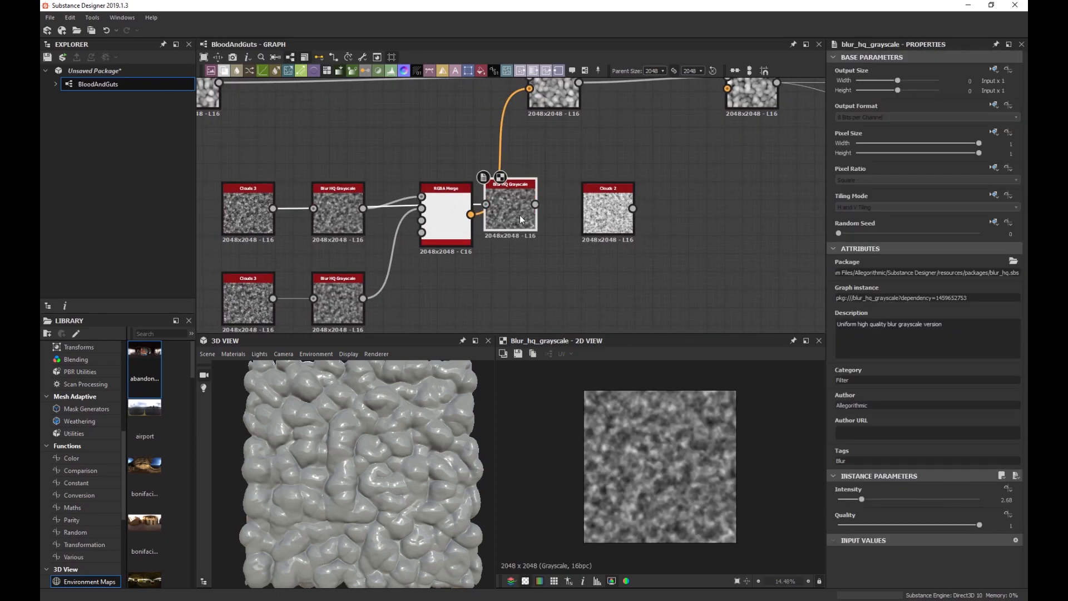
left_click_drag(521, 219, 701, 205)
left_click_drag(633, 208, 686, 216)
scroll(671, 429, "up", 5)
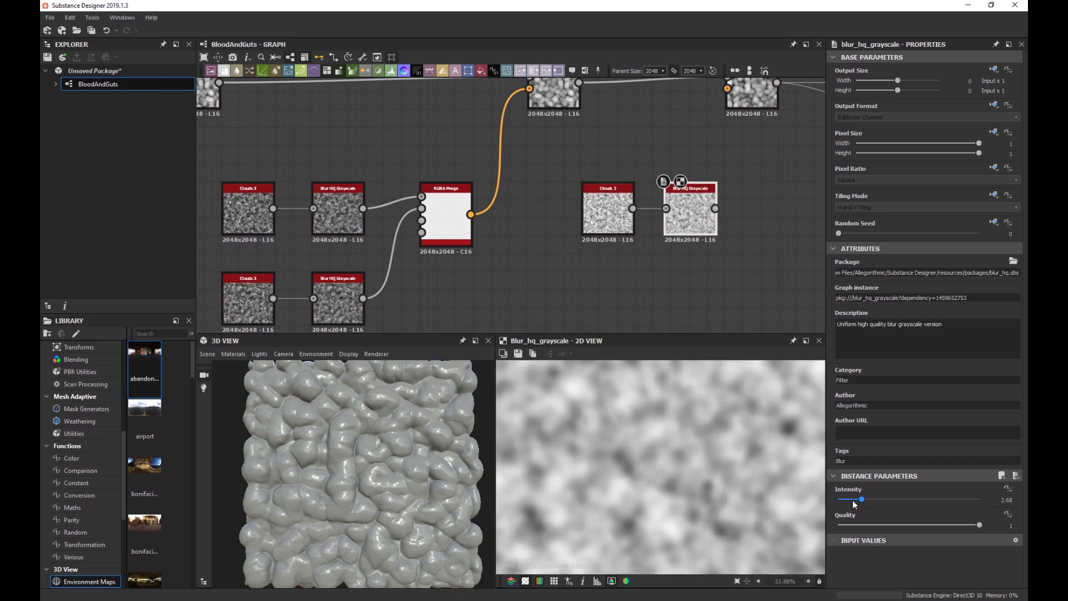
left_click_drag(852, 499, 845, 501)
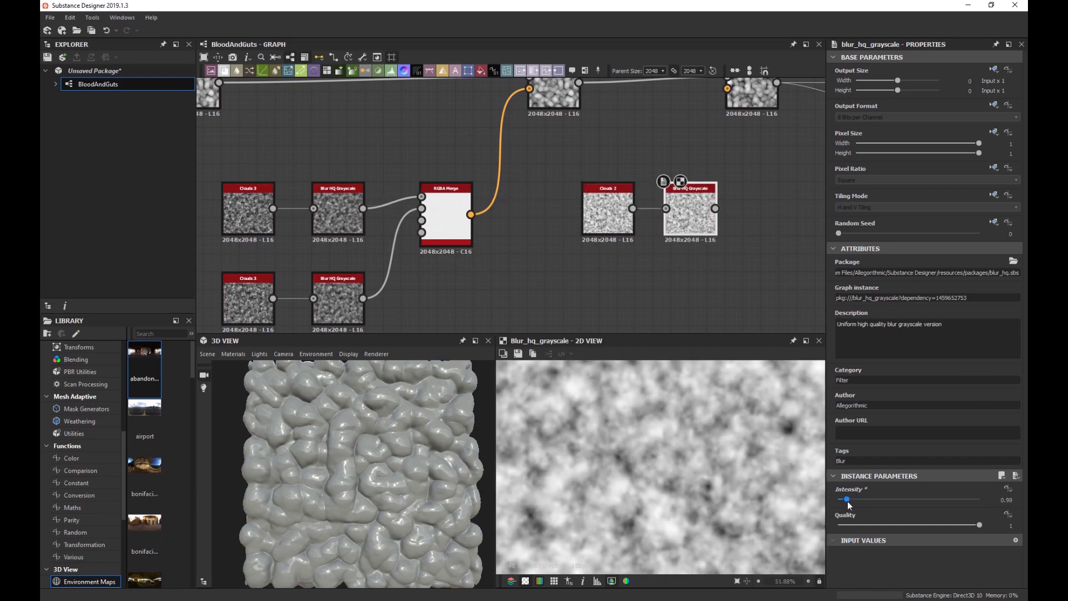
scroll(654, 439, "down", 3)
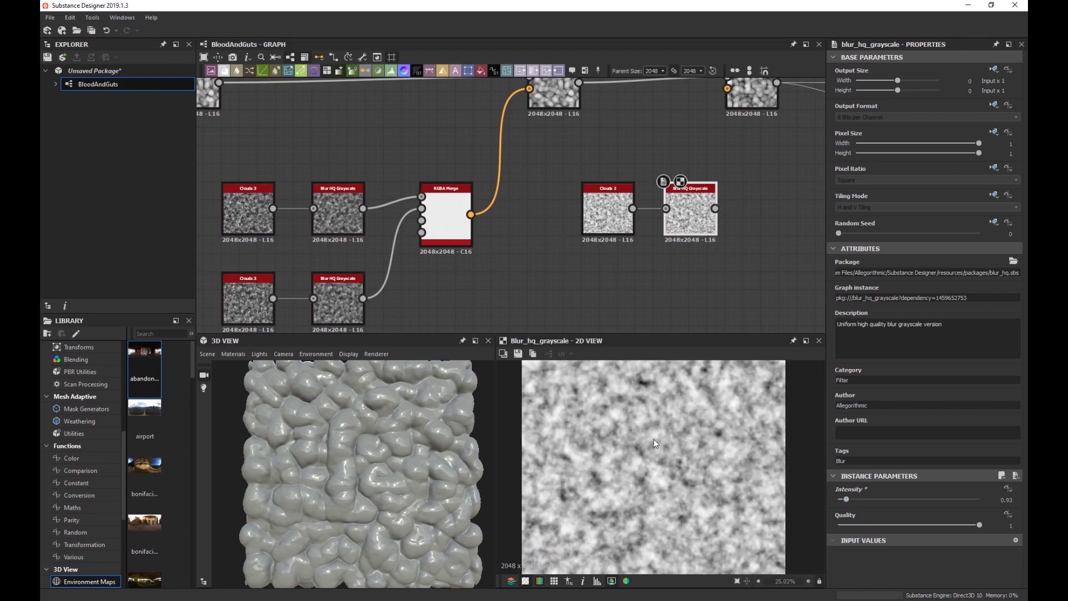
scroll(682, 422, "up", 2)
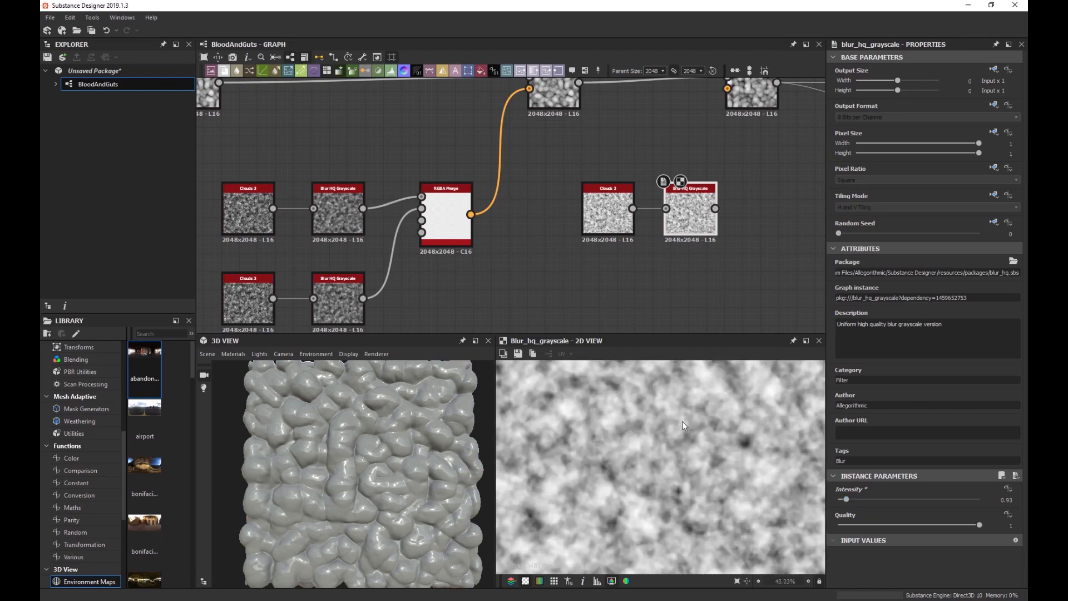
scroll(640, 265, "down", 1)
middle_click_drag(667, 269, 646, 247)
scroll(645, 235, "down", 1)
left_click_drag(647, 248, 557, 214)
Duplicate the Clouds 2 and blur pair below and set the copy's Disorder to 0.5.
key("ctrl+d")
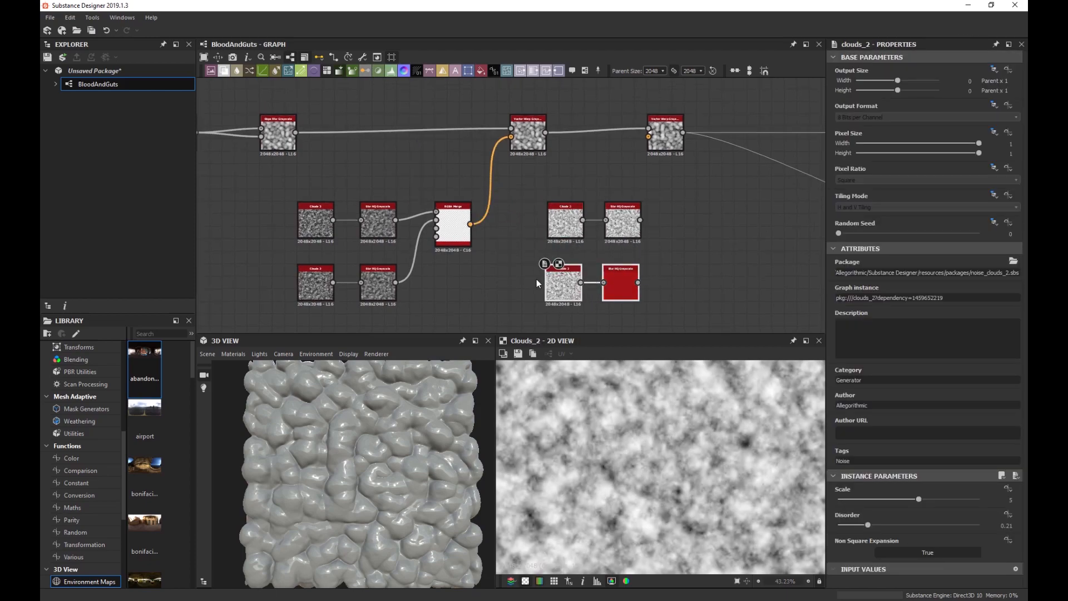
left_click(562, 283)
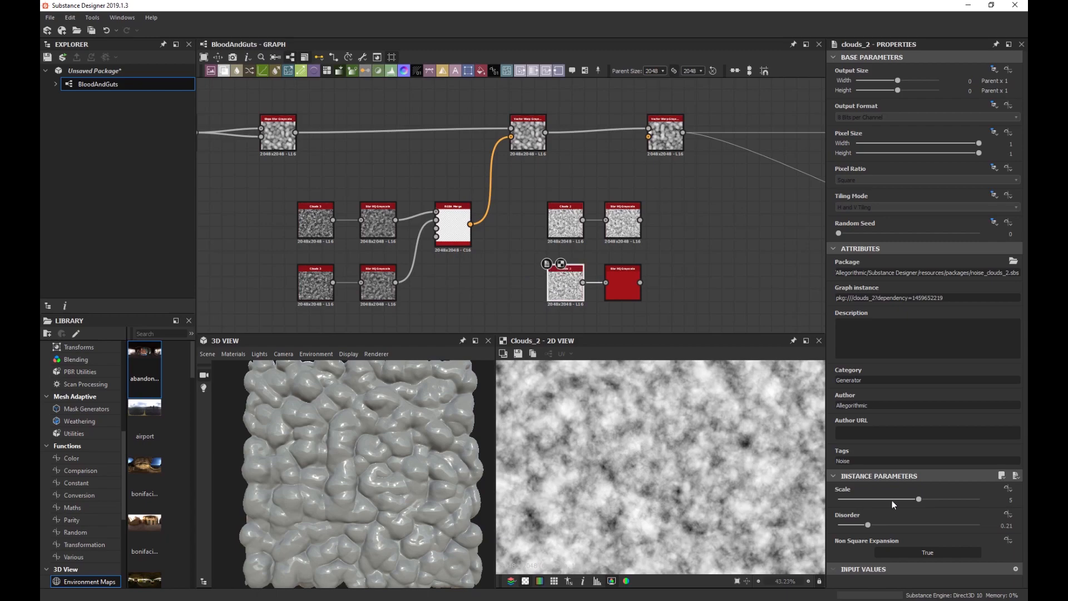
left_click_drag(889, 525, 907, 525)
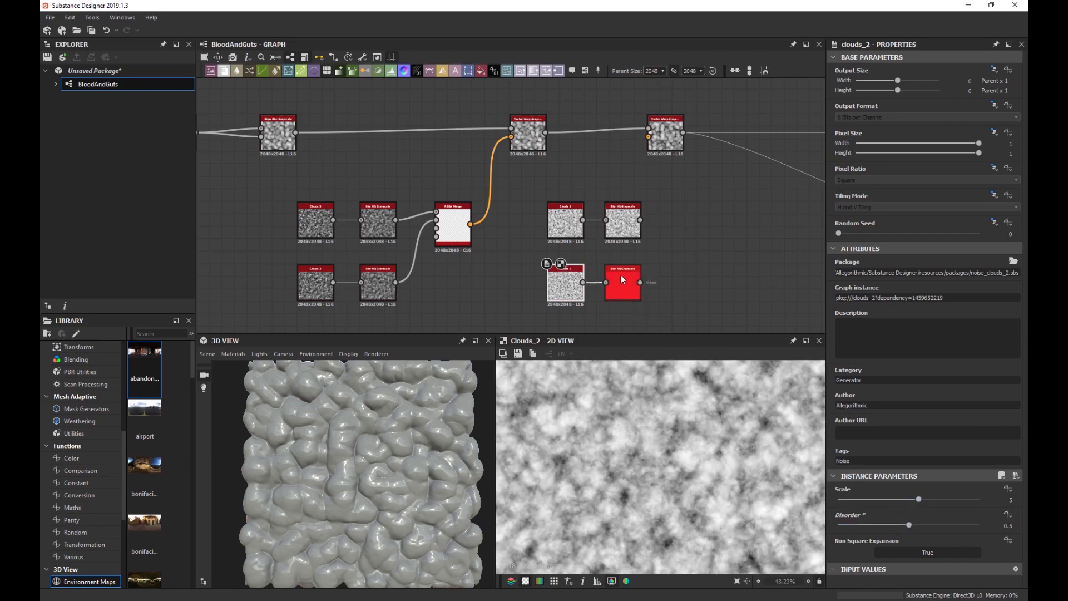
Duplicate the RGBA Merge, wire both blurs into it, and feed it into the second warp.
left_click_drag(480, 273, 461, 234)
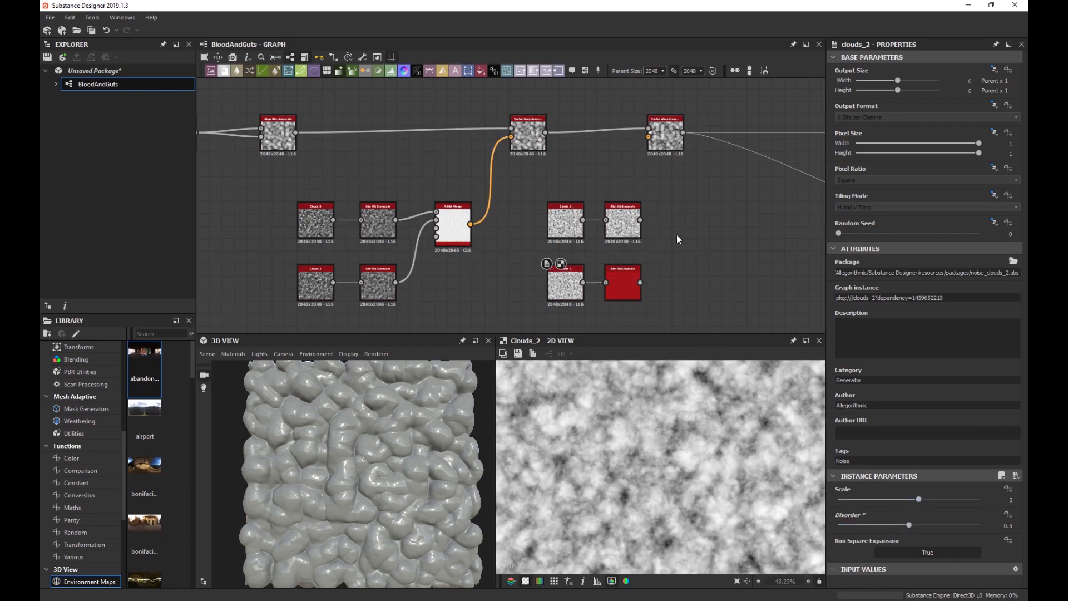
key("ctrl+d")
left_click_drag(496, 197, 686, 224)
left_click_drag(639, 285, 640, 283)
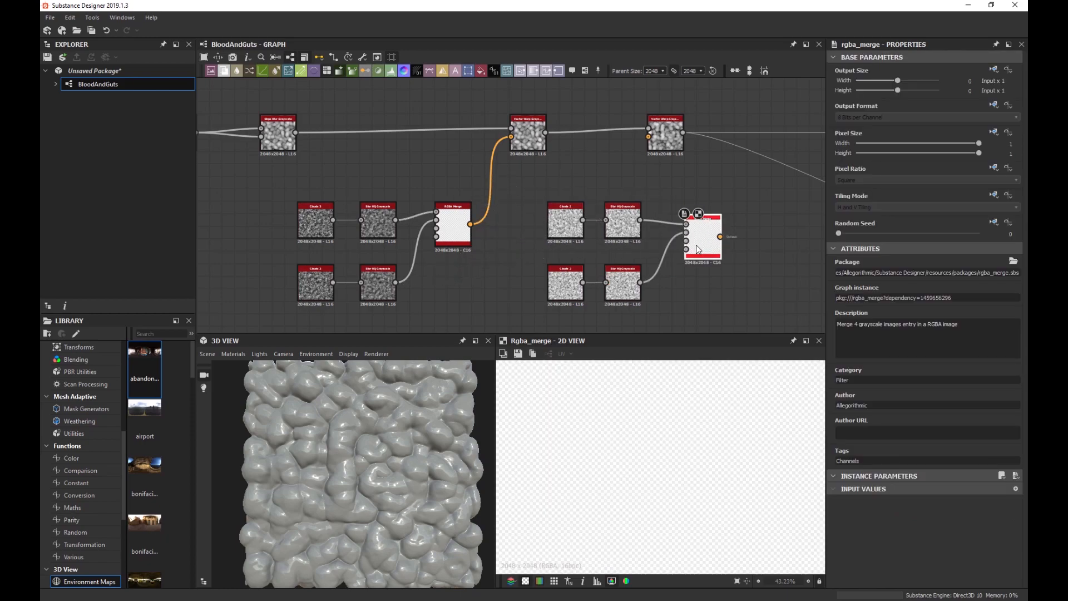
left_click_drag(718, 239, 663, 147)
Set the second Vector Warp Grayscale's Intensity to 0.01, checking the result in the 3D View.
left_click(663, 147)
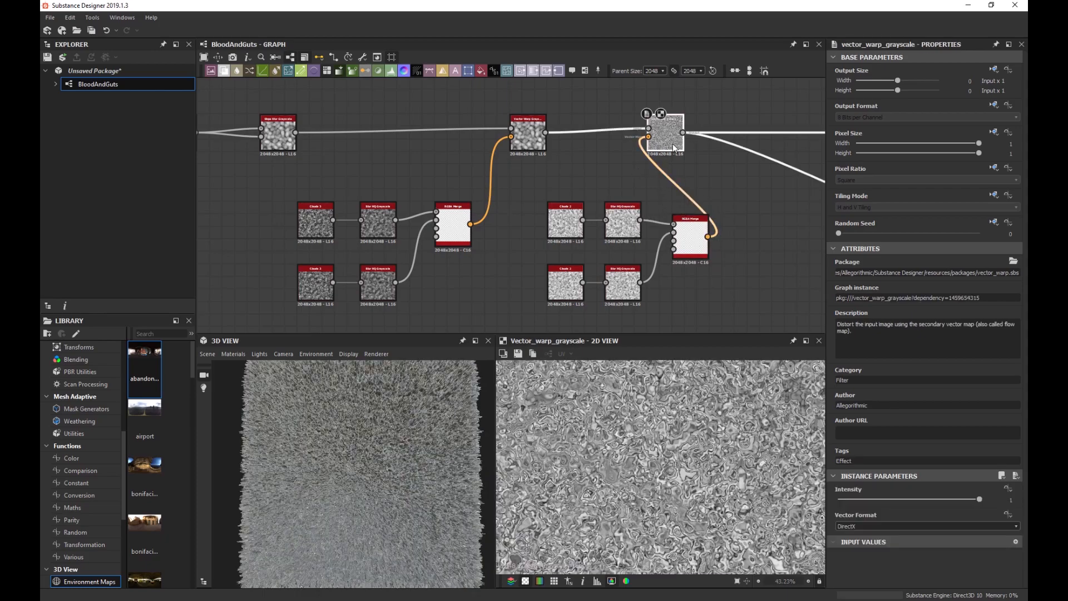
left_click_drag(901, 499, 842, 502)
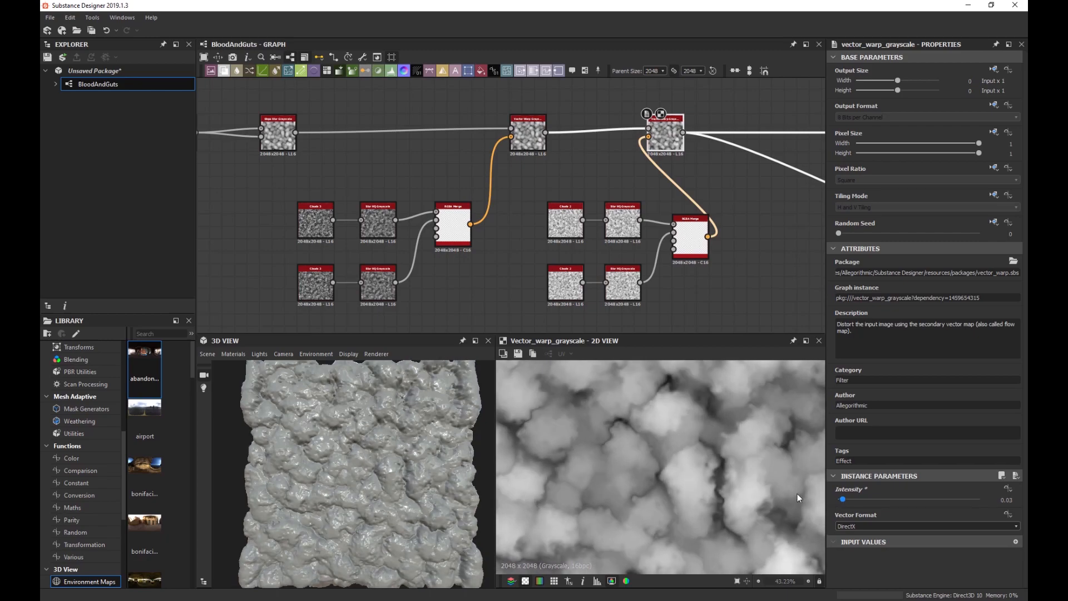
scroll(354, 419, "up", 5)
mouse_move(376, 423)
left_mouse_down()
mouse_move(383, 442)
mouse_move(371, 429)
left_mouse_up()
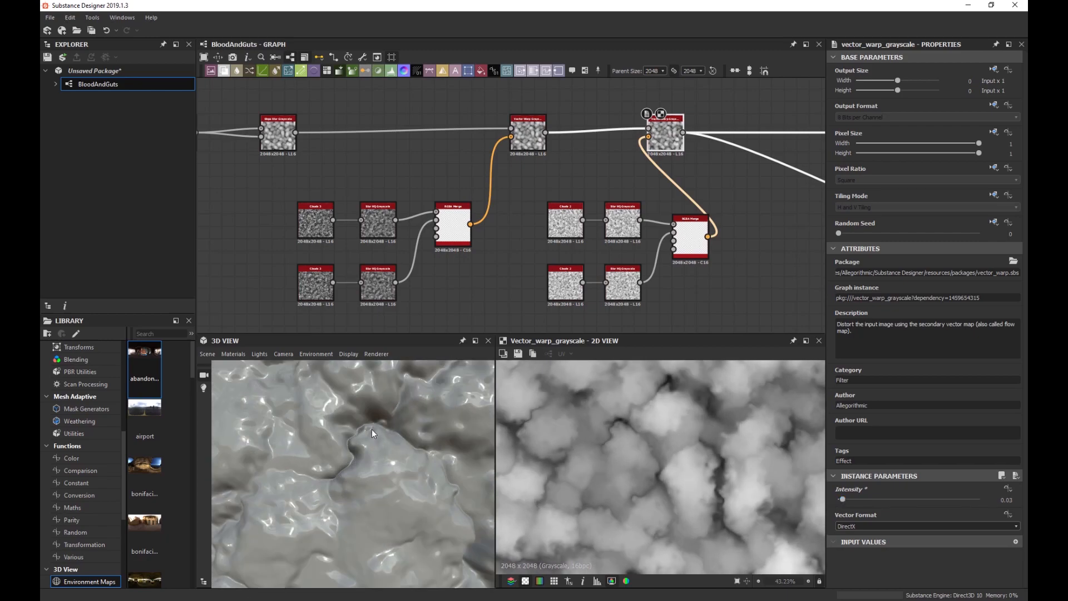
left_click_drag(844, 500, 840, 501)
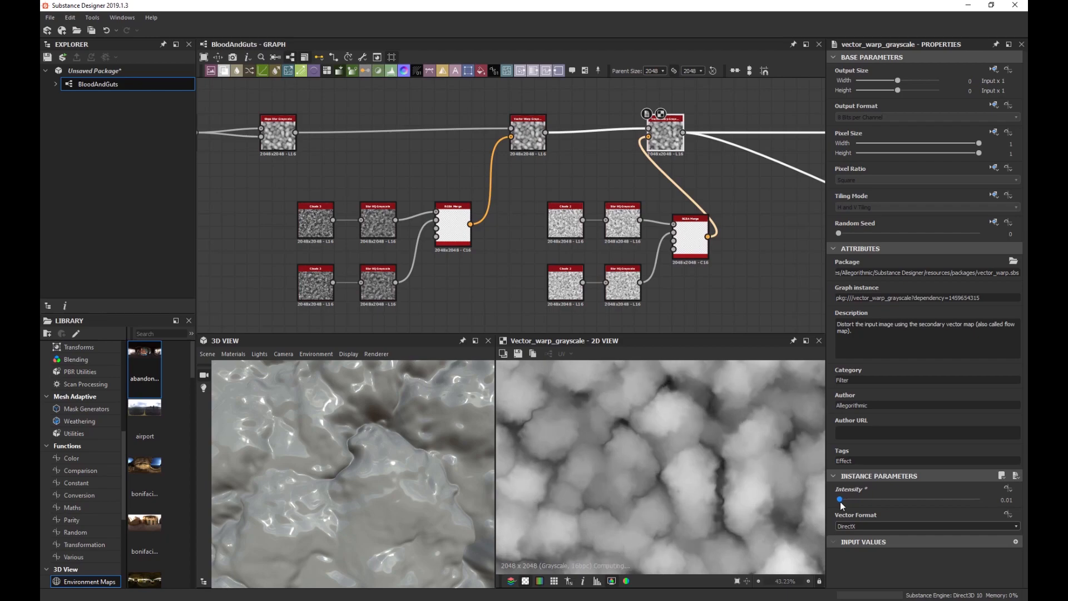
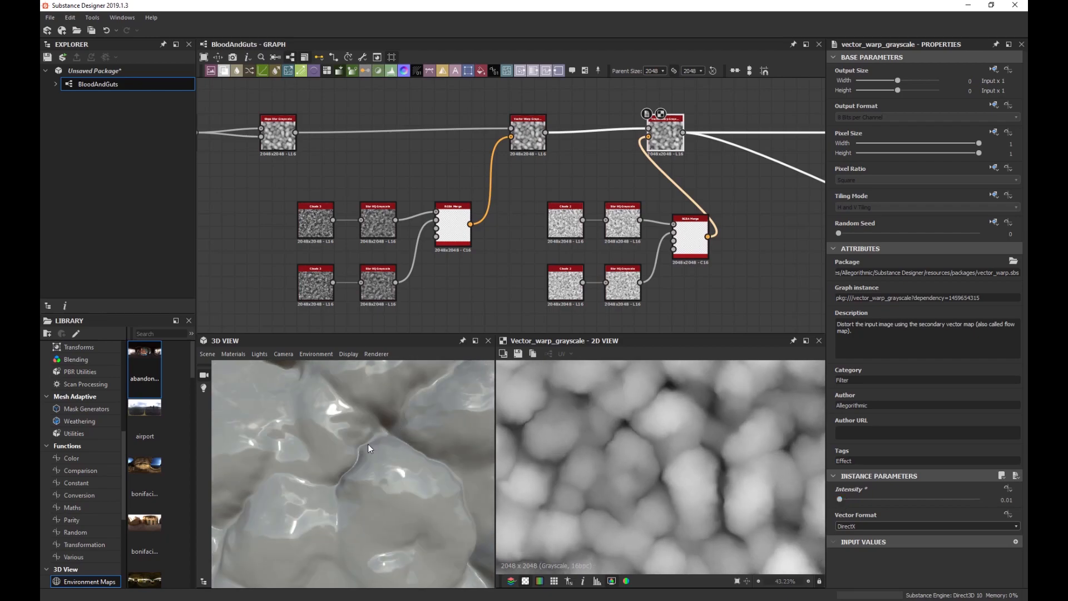
Shift the later Vector Warp Grayscale node further right and check the middle warp node.
scroll(643, 261, "down", 6)
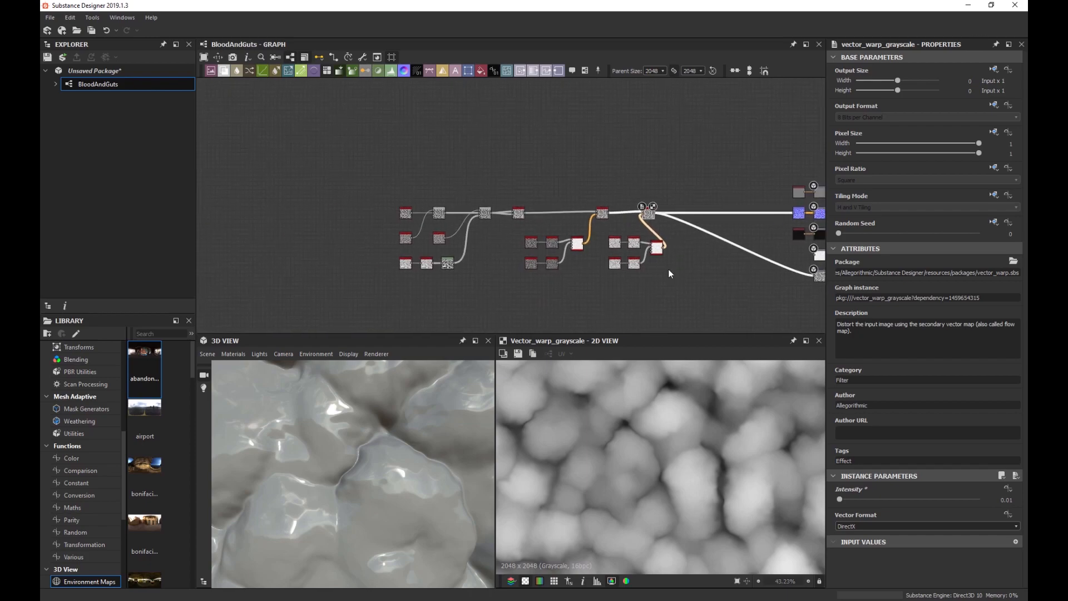
left_click_drag(706, 287, 384, 188)
scroll(599, 199, "up", 4)
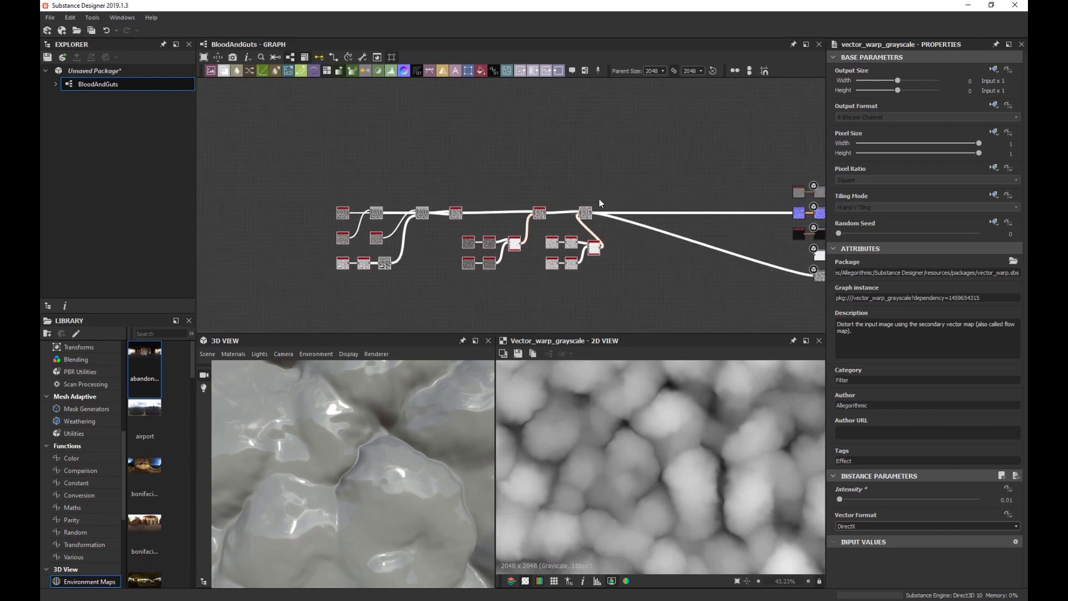
left_click_drag(577, 223, 638, 223)
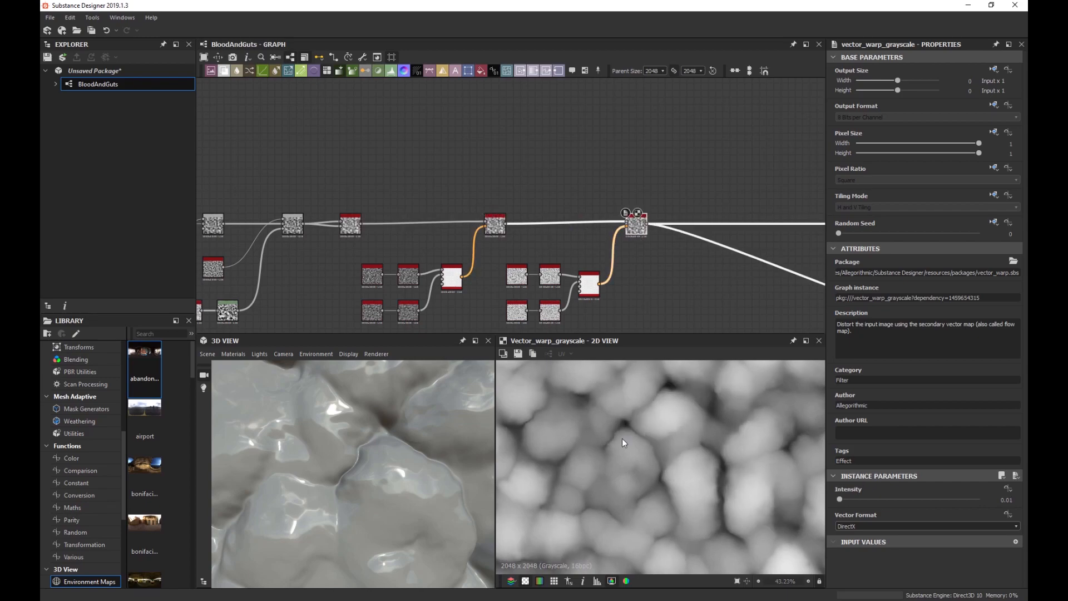
scroll(620, 437, "up", 4)
left_click(496, 229)
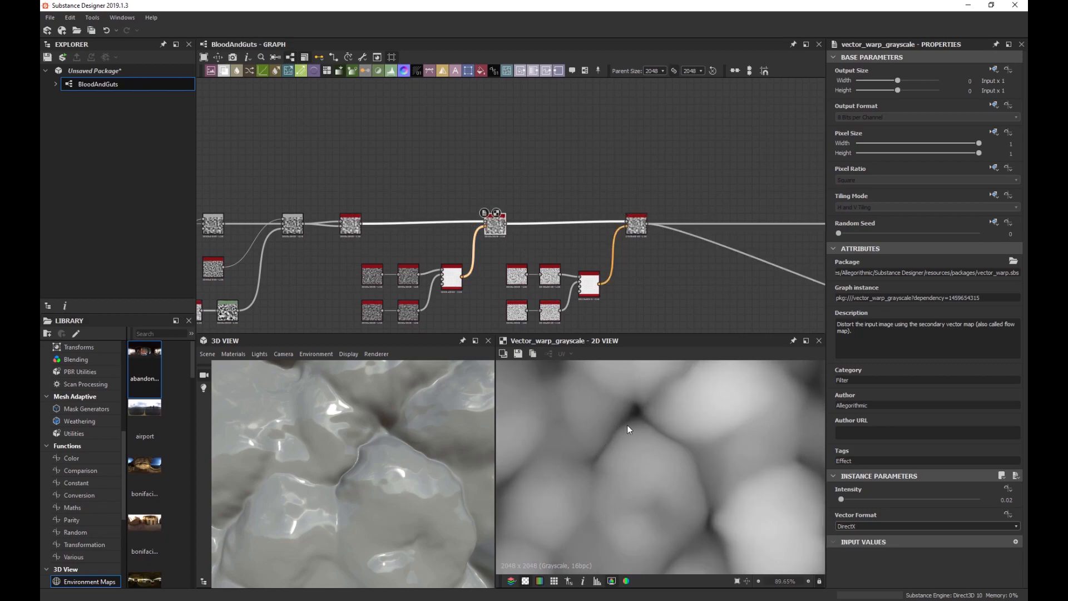
middle_click_drag(627, 292, 604, 273)
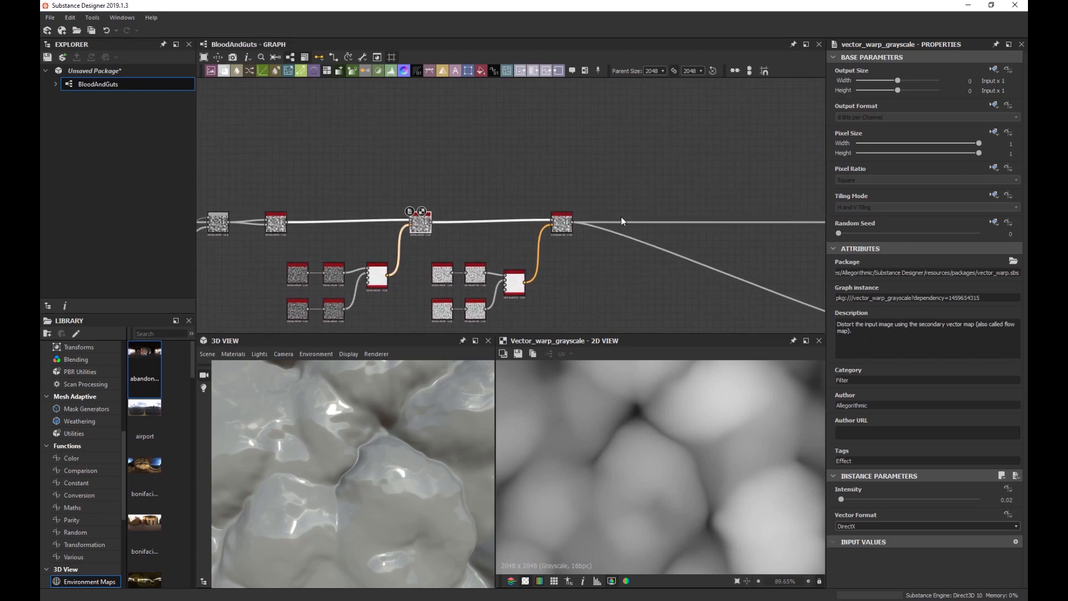
scroll(629, 192, "up", 3)
scroll(572, 205, "down", 2)
Add a Blend node fed by the Vector Warp outputs, with its mode set to Soft Light.
key("space")
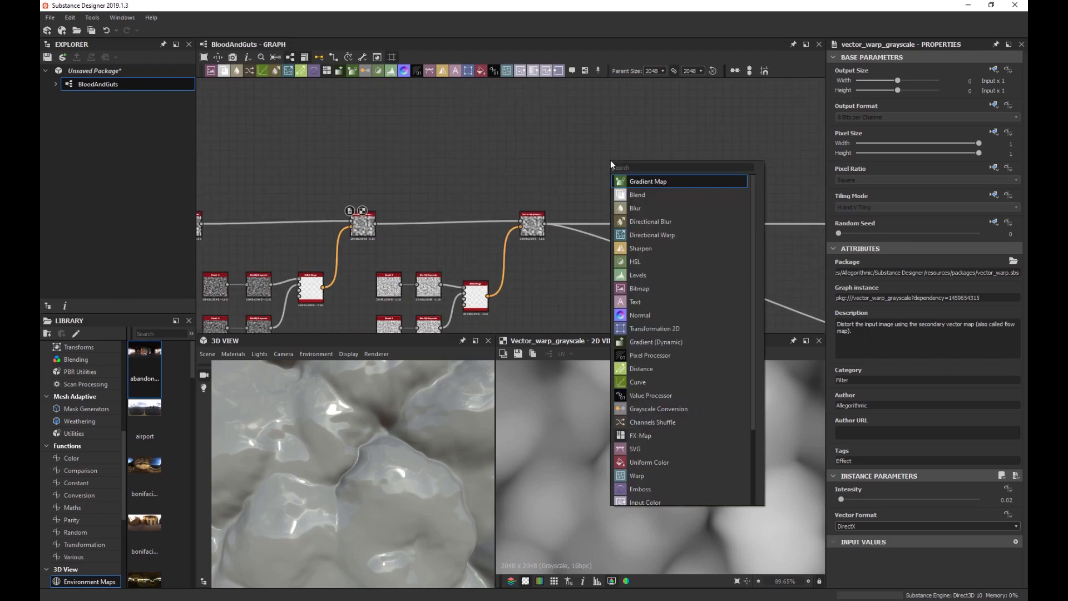
type("blend")
key("Return")
scroll(612, 164, "up", 2)
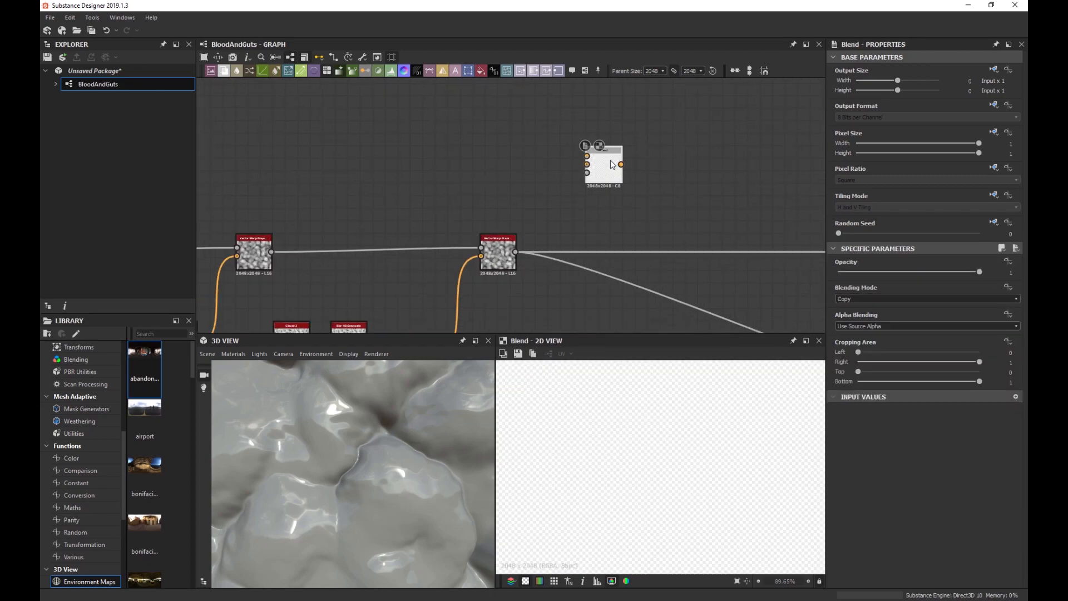
scroll(610, 160, "down", 2)
left_click_drag(583, 166, 321, 238)
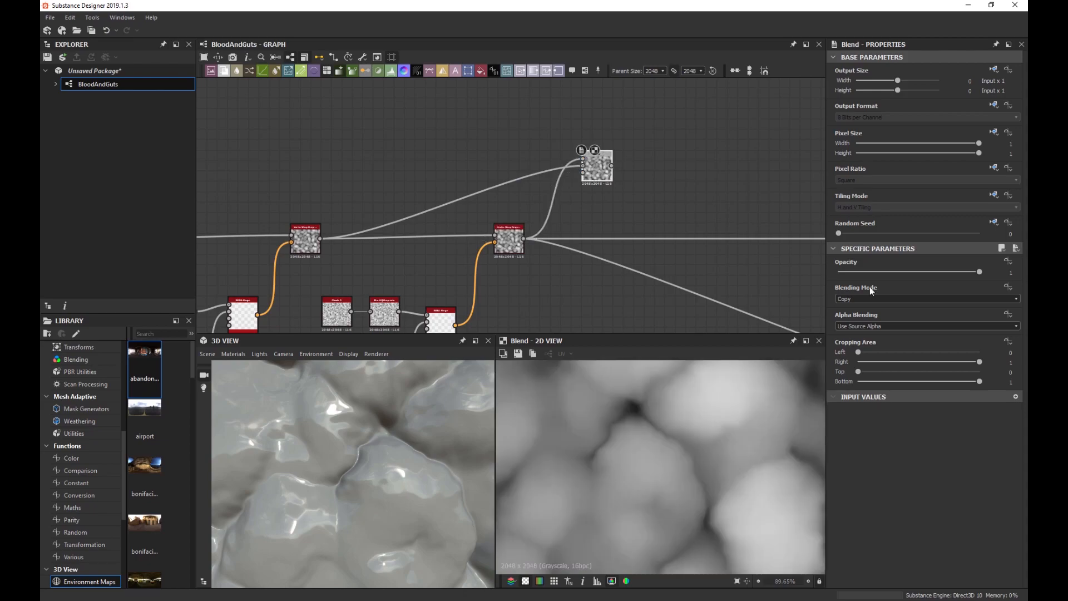
left_click(892, 298)
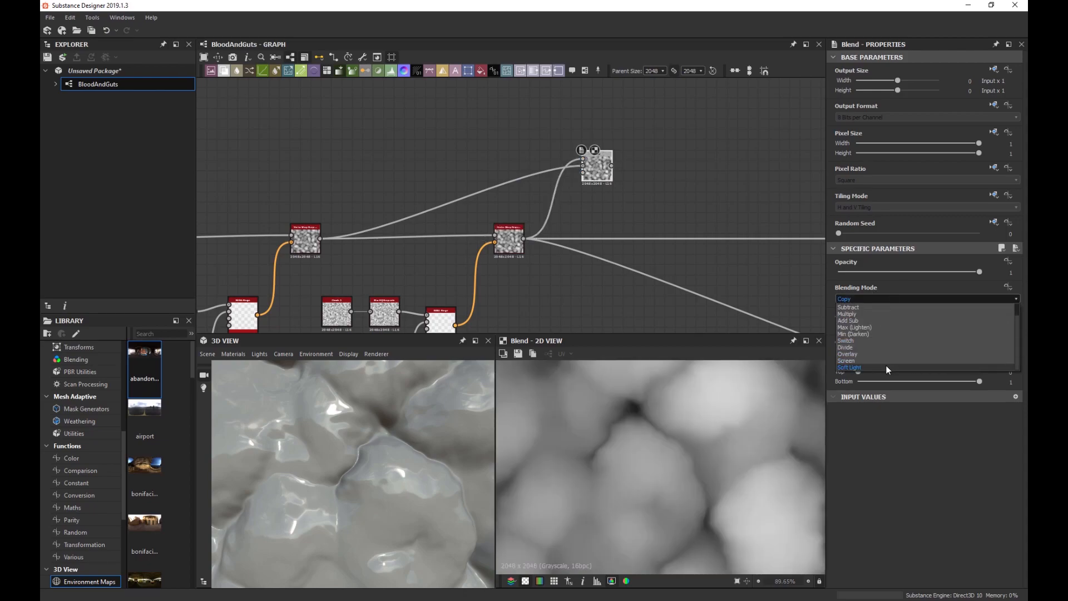
left_click(885, 367)
Route the Soft Light Blend into the normal and height output nodes at opacity 1.
scroll(602, 280, "down", 3)
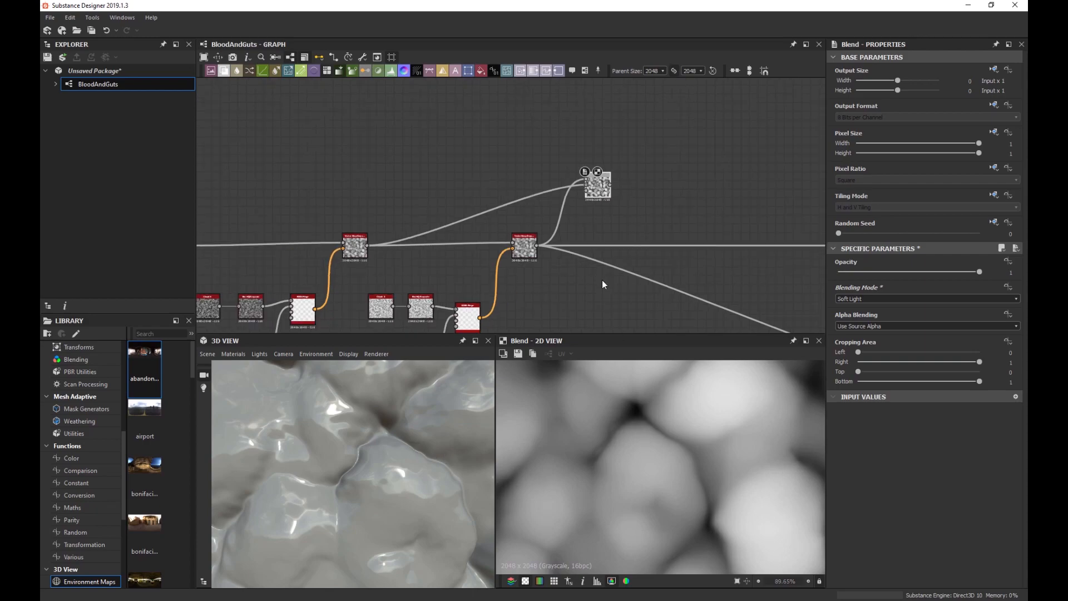
left_click_drag(517, 158, 742, 210)
scroll(659, 286, "down", 1)
middle_click_drag(659, 289, 611, 247)
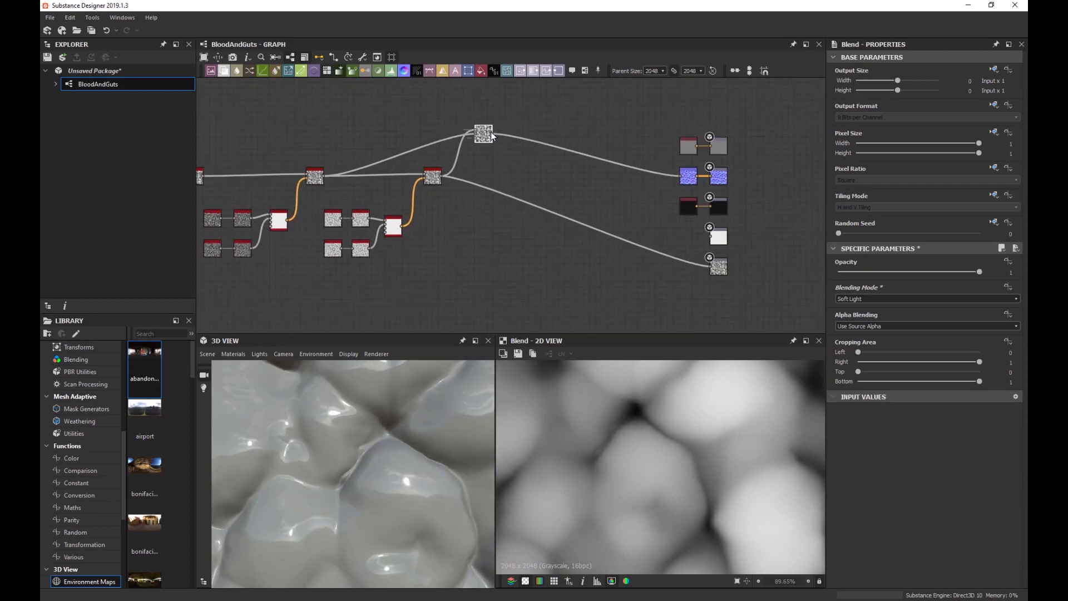
left_click_drag(491, 134, 716, 271)
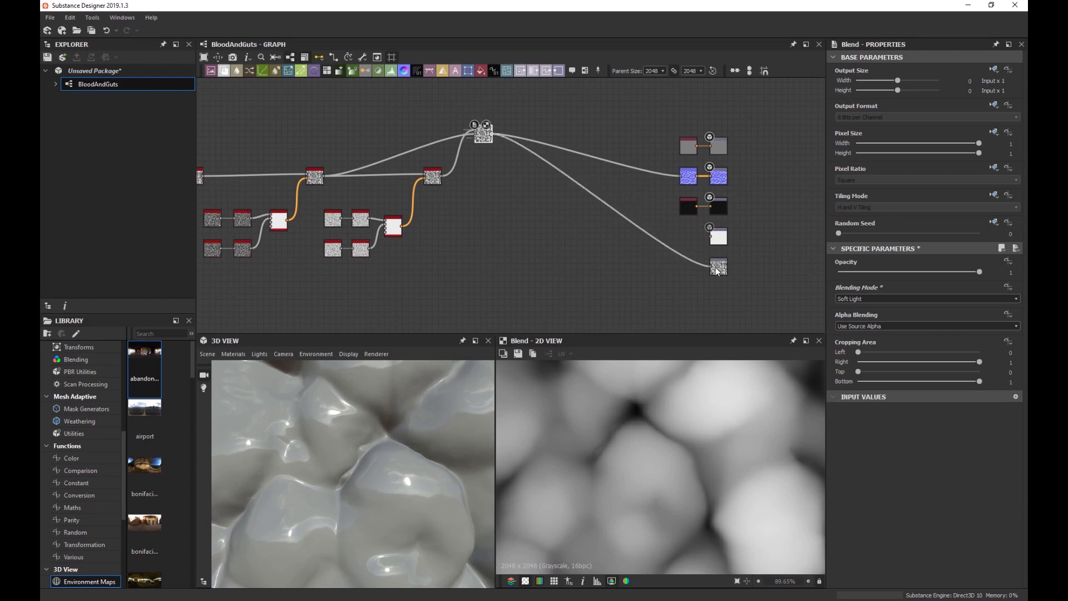
scroll(470, 199, "up", 2)
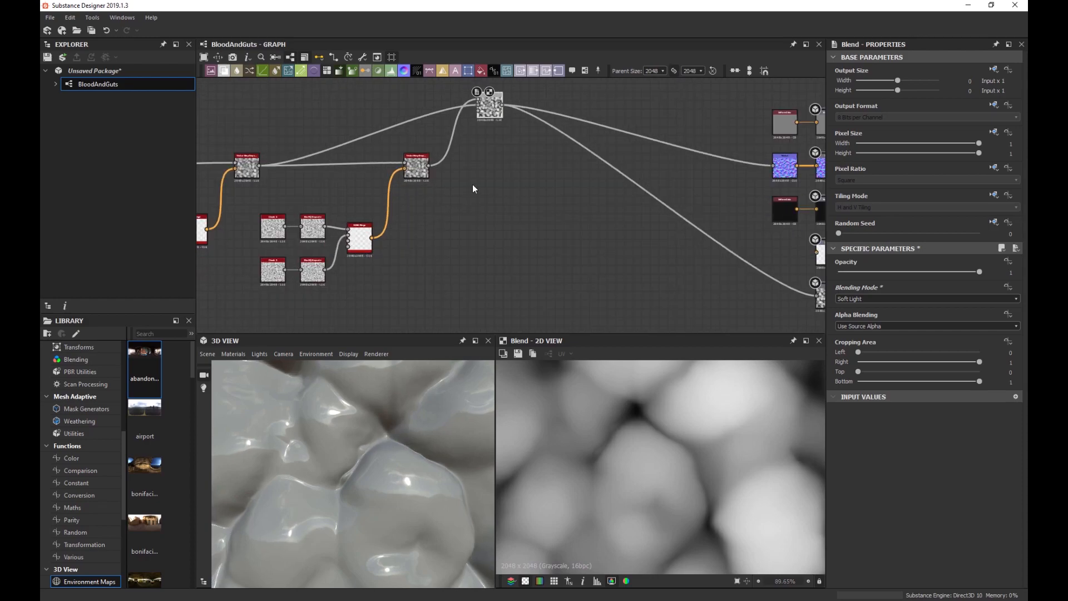
scroll(485, 229, "down", 1)
scroll(389, 418, "down", 5)
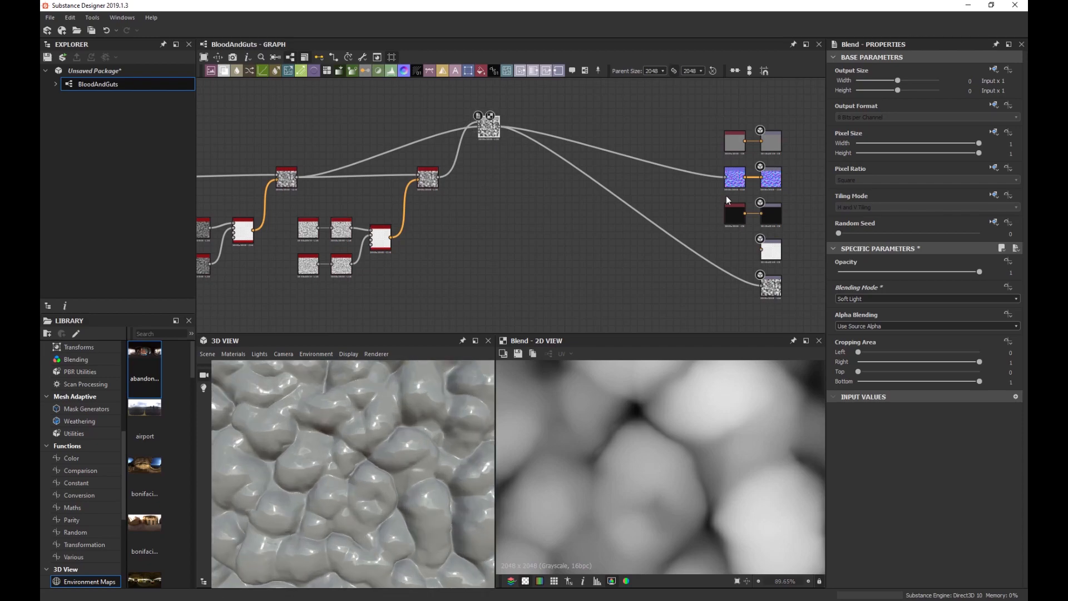
mouse_move(980, 271)
left_mouse_down()
mouse_move(786, 283)
mouse_move(994, 272)
left_mouse_up()
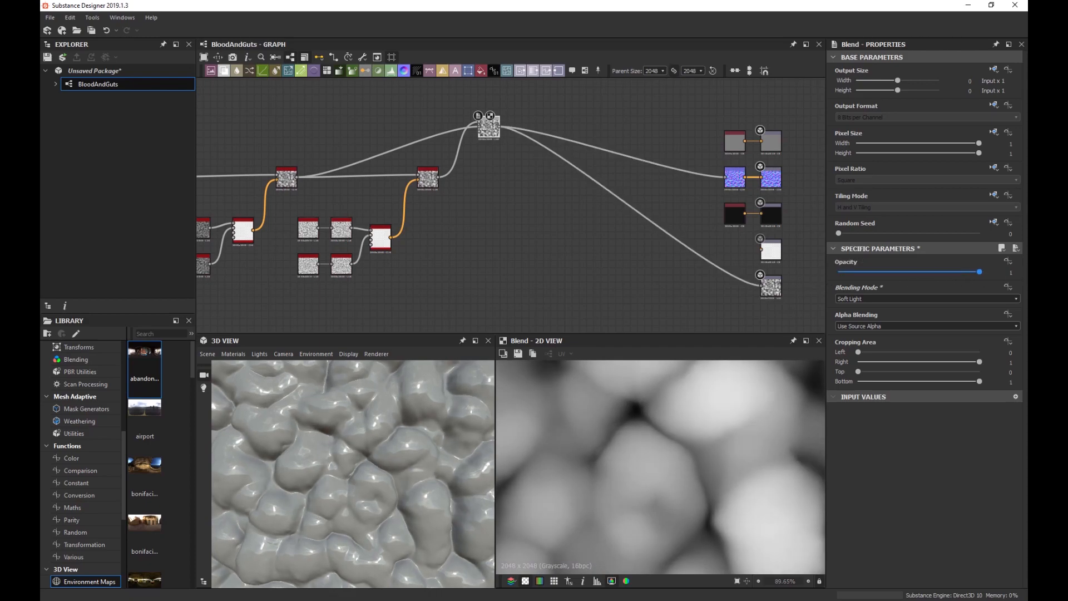
Set the later Vector Warp's Intensity to 0.02 and inspect the result in the 3D preview.
scroll(356, 166, "up", 4)
left_click(508, 205)
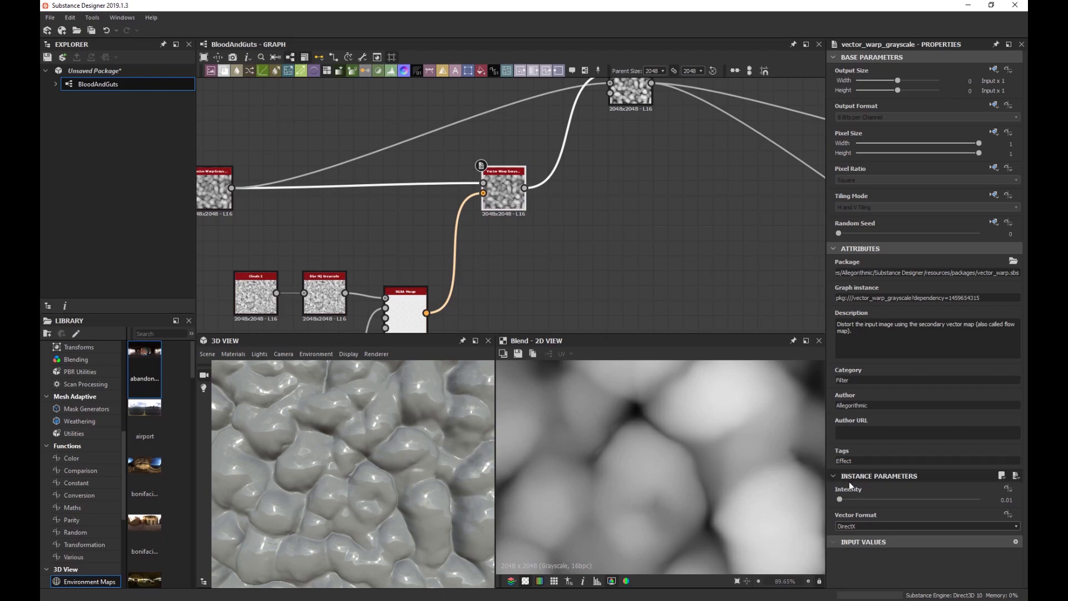
left_click_drag(839, 499, 841, 499)
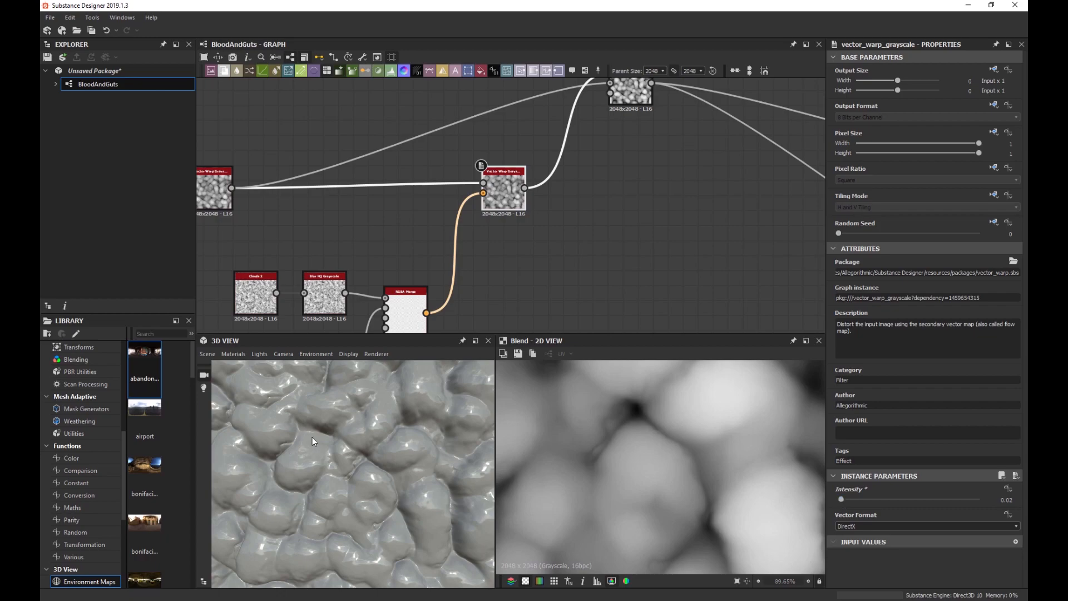
left_click_drag(312, 437, 726, 531)
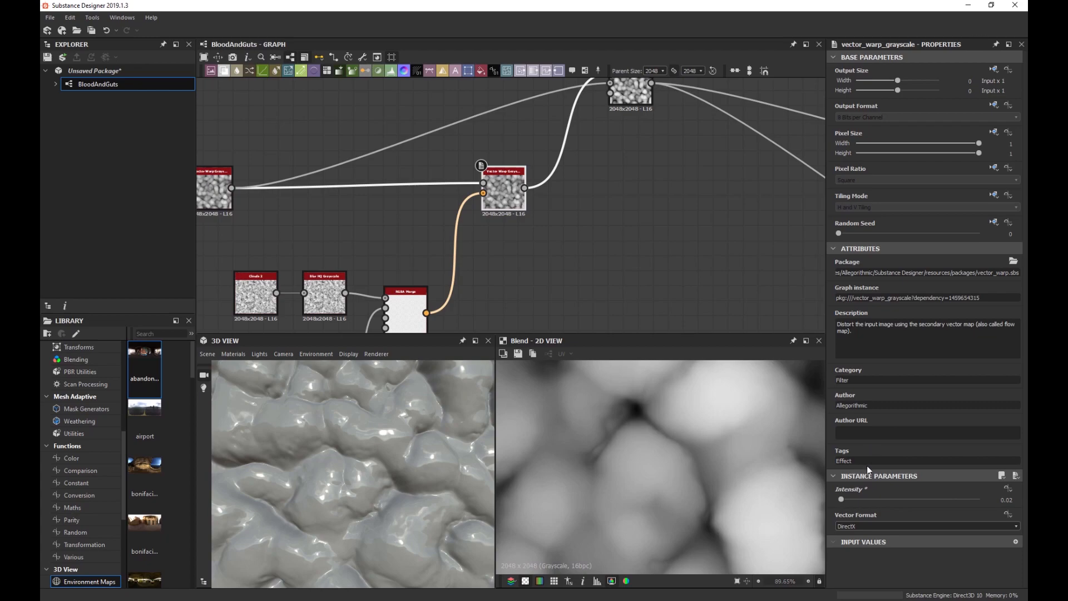
scroll(535, 251, "down", 5)
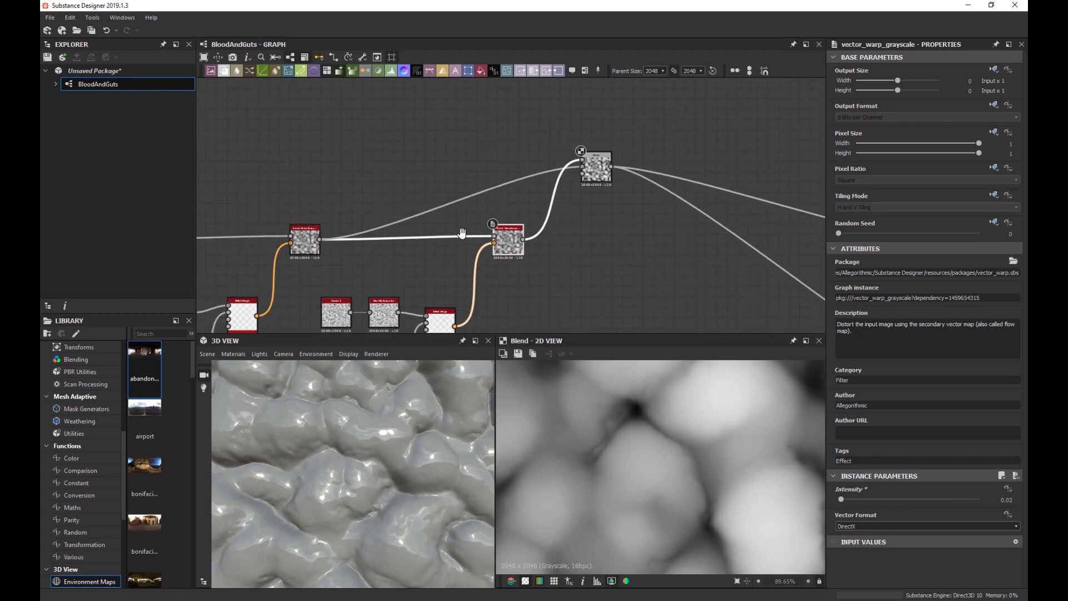
scroll(354, 239, "up", 1)
Preview the Slope Blur output, then return to and select the first Vector Warp node.
middle_click_drag(222, 242, 418, 224)
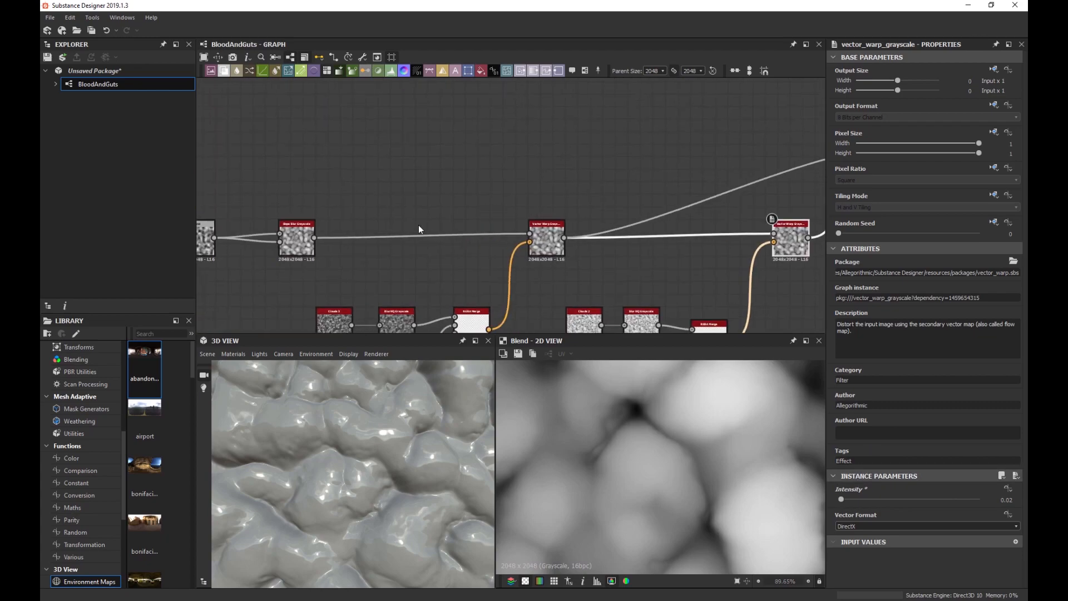
double_click(297, 245)
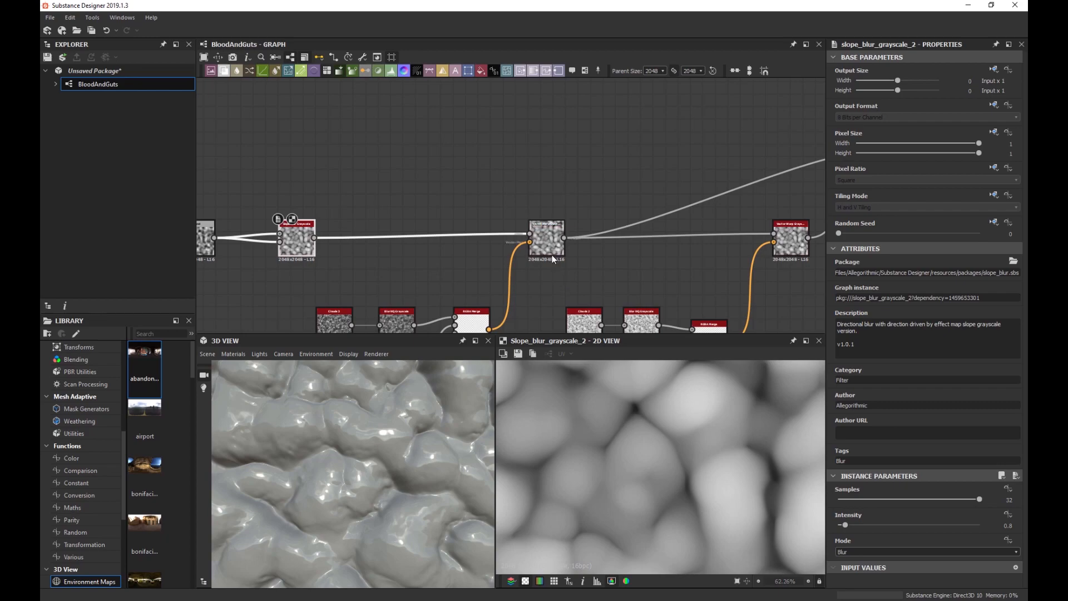
double_click(547, 240)
middle_click_drag(620, 232, 460, 245)
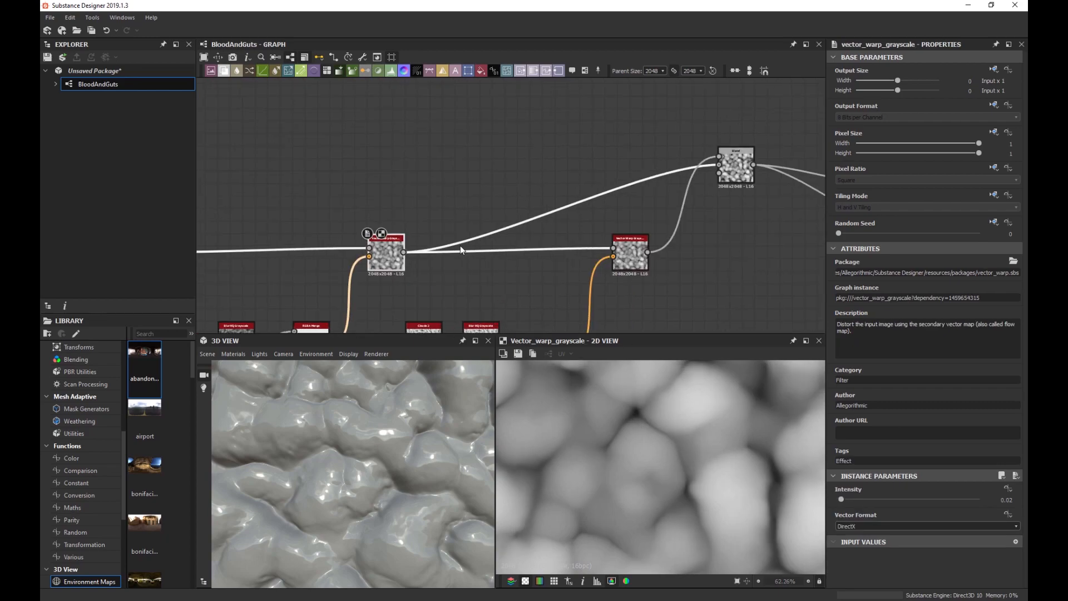
left_click(460, 176)
left_click(382, 261)
Add a Histogram Scan node next to the first Vector Warp.
left_click(462, 195)
key("space")
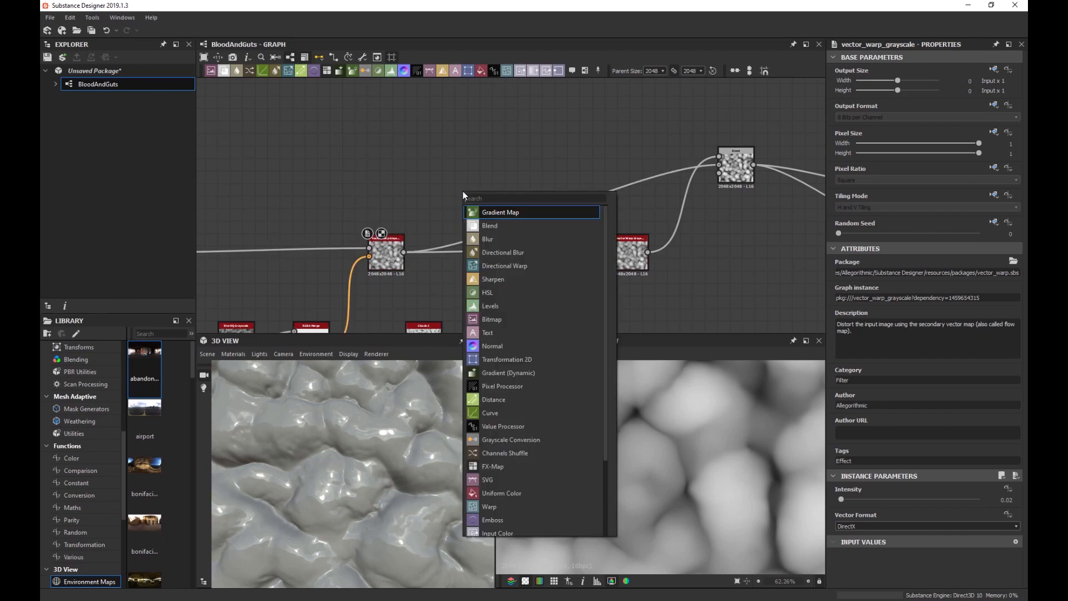
type("his")
key("Down")
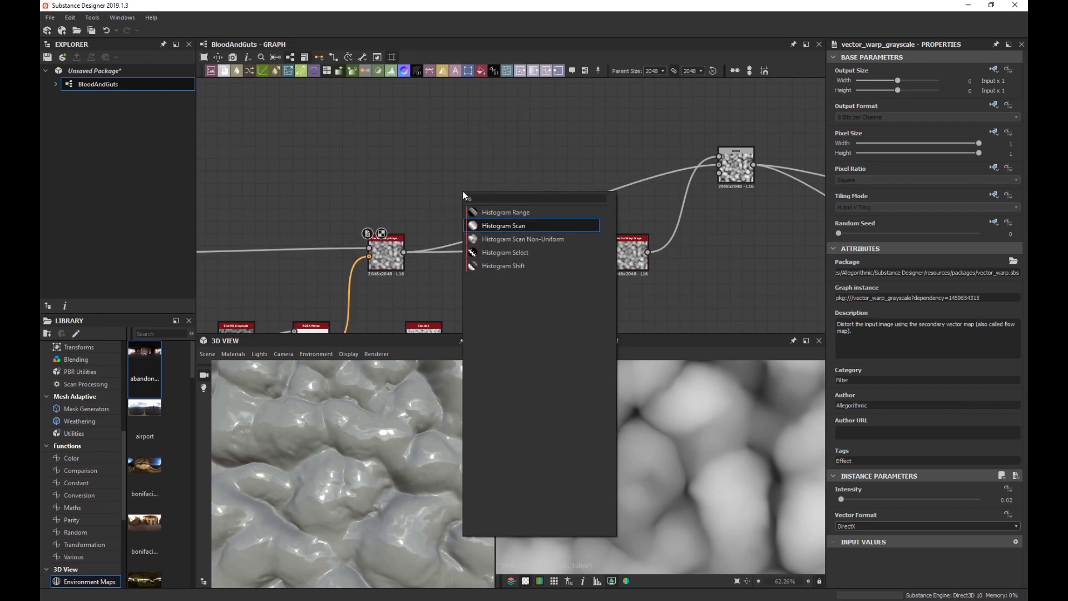
key("Return")
left_click_drag(464, 194, 403, 252)
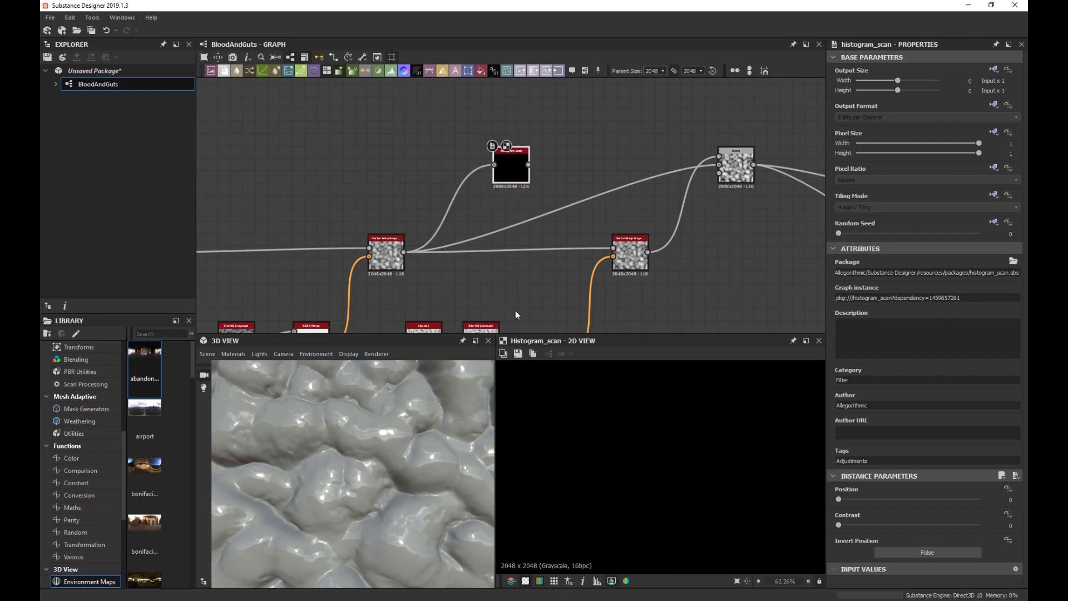
Set the Histogram Scan Position to 0.66 and Contrast to 0.7 for a mostly white mask.
left_click_drag(837, 499, 905, 504)
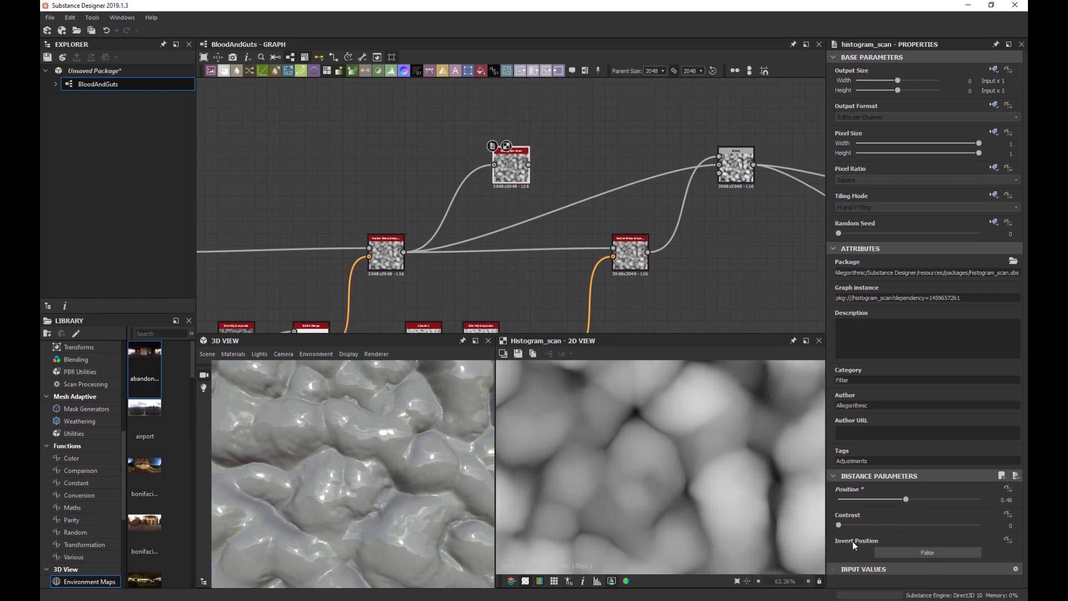
left_click_drag(844, 525, 958, 526)
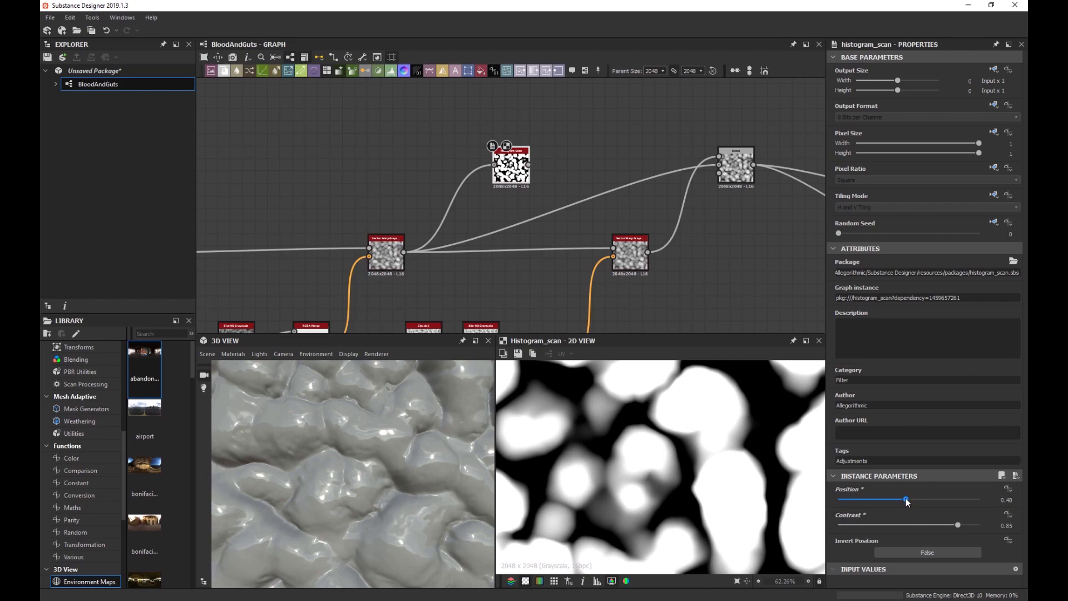
left_click_drag(906, 499, 931, 499)
left_click(943, 525)
scroll(688, 437, "down", 5)
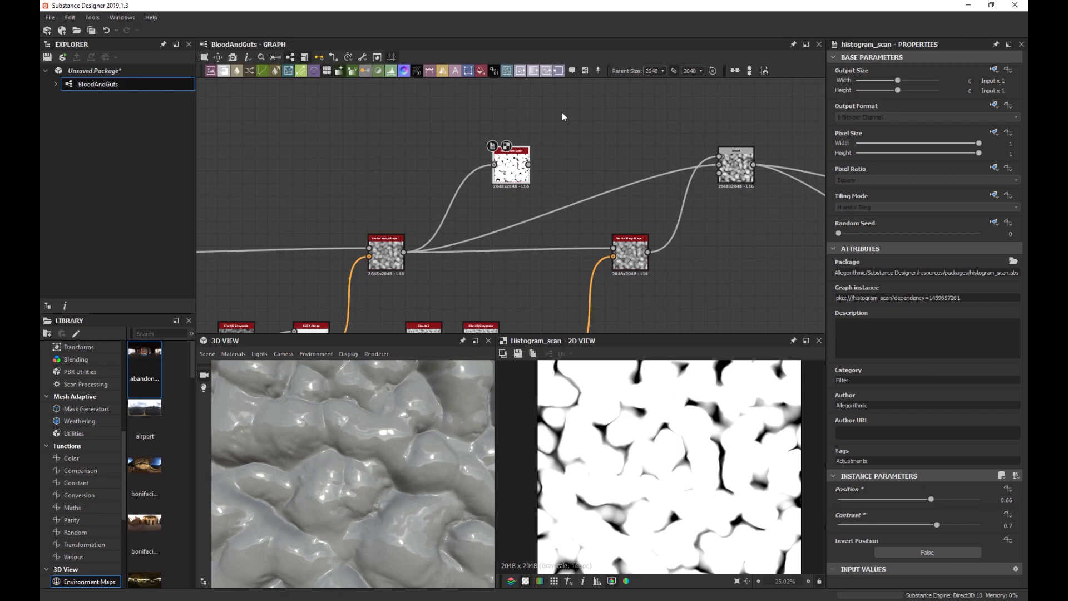
scroll(537, 149, "up", 2)
Insert a Levels node after the Histogram Scan and crush its output into a high-contrast mask.
key("space")
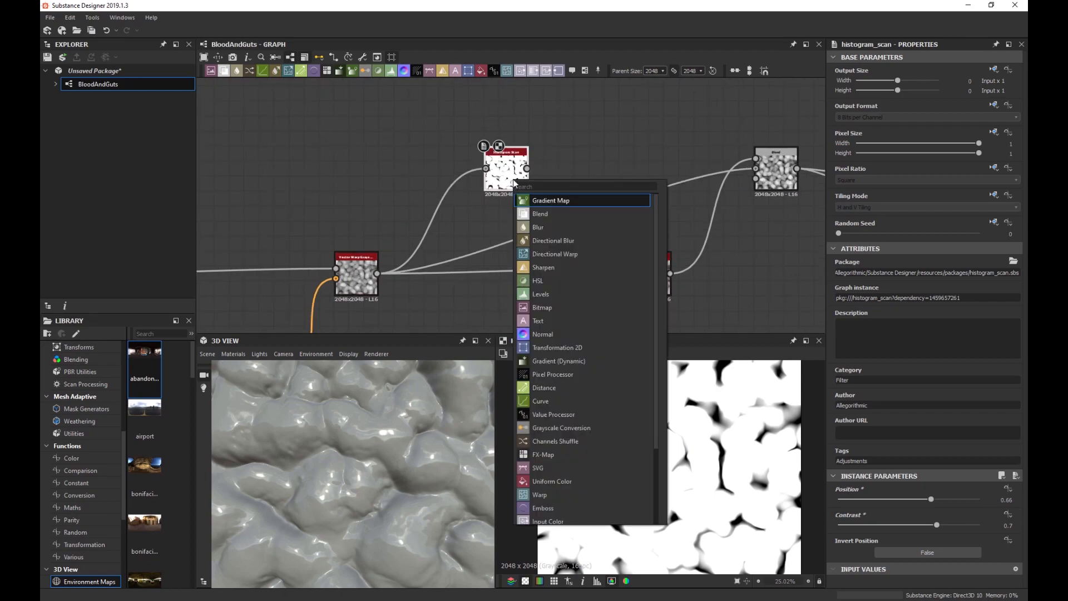
key("Escape")
scroll(655, 411, "up", 7)
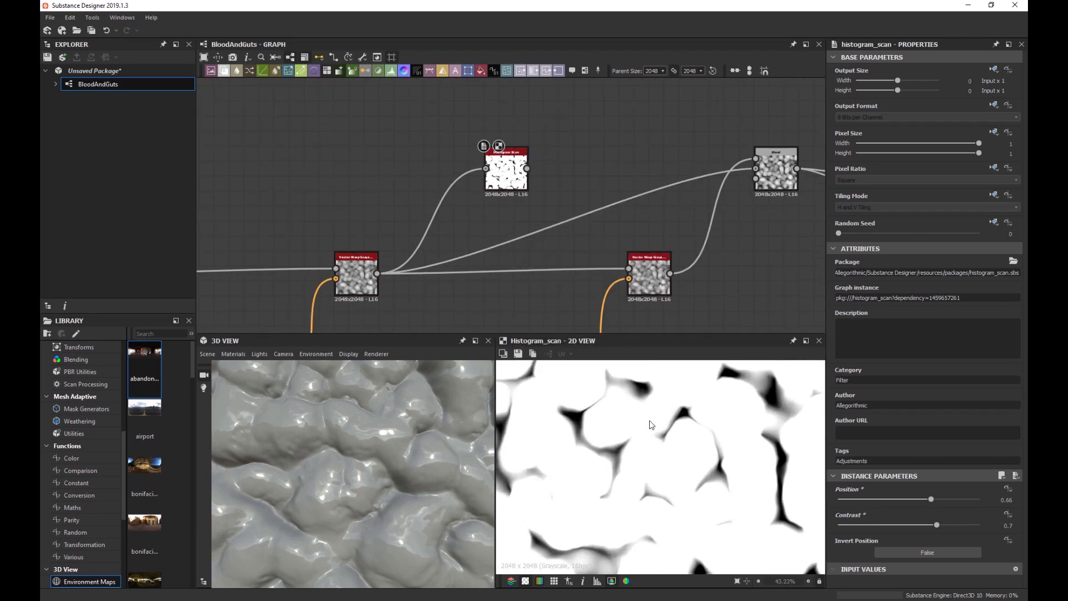
scroll(655, 411, "up", 2)
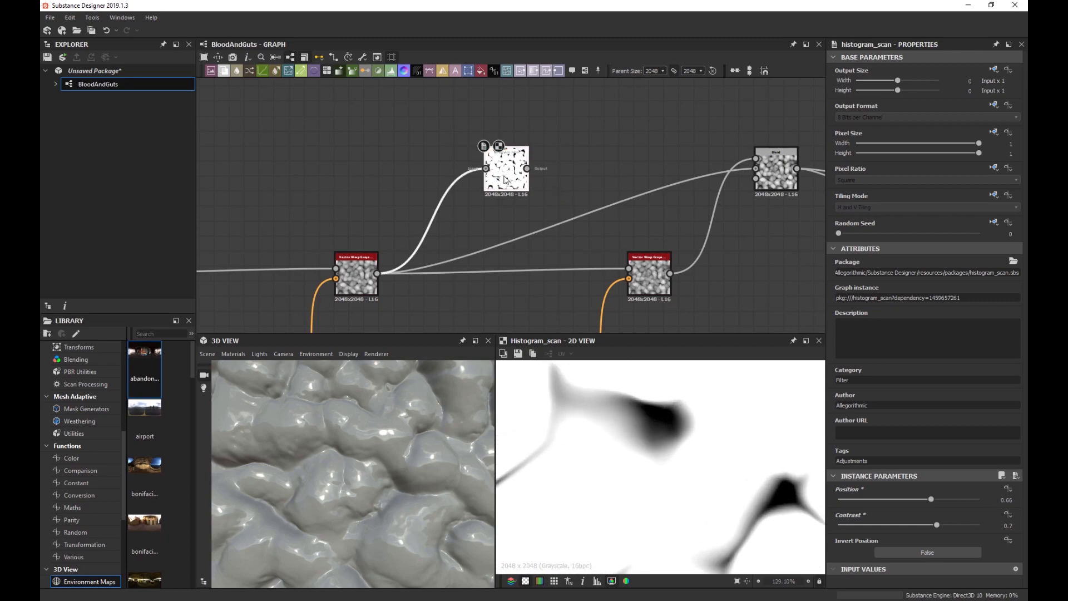
key("space")
type("lev")
key("Return")
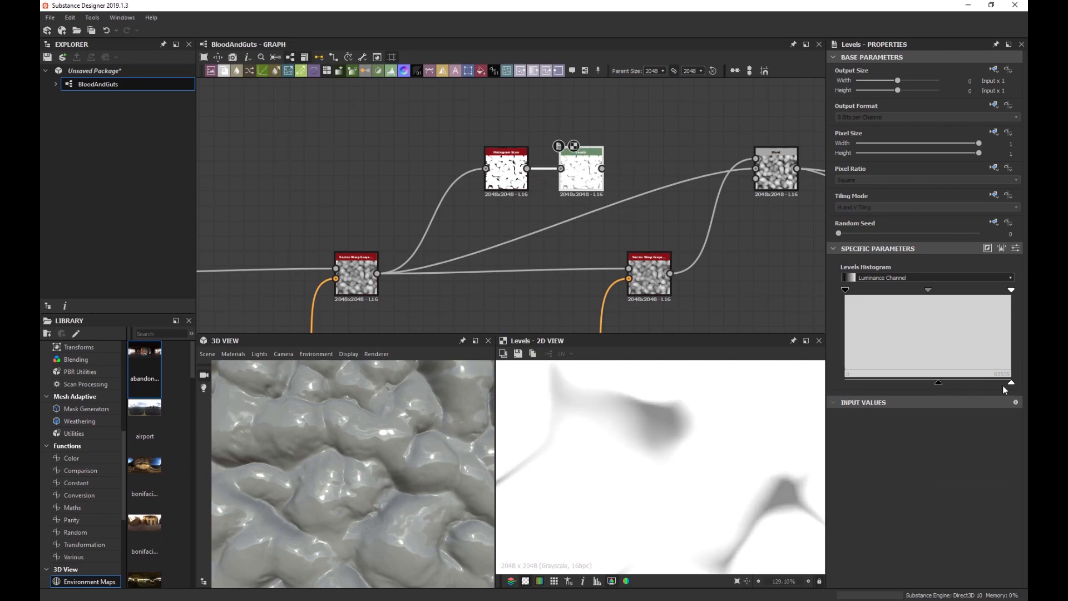
left_click_drag(1010, 383, 845, 382)
left_click_drag(845, 382, 1011, 383)
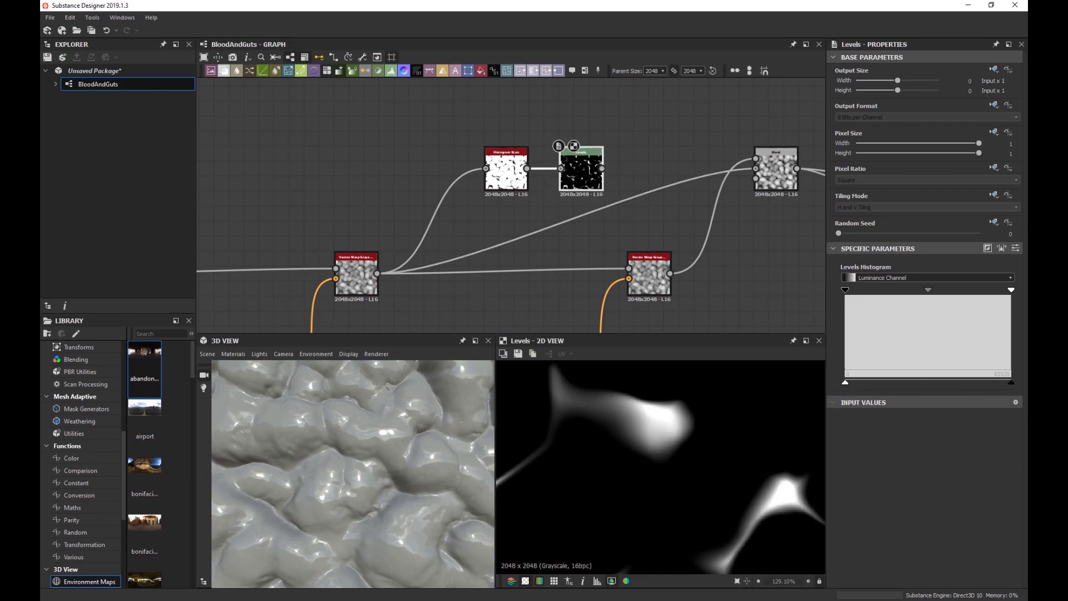
Connect the Levels mask into the Soft Light Blend and try a lower opacity.
scroll(662, 438, "down", 3)
scroll(658, 240, "down", 2)
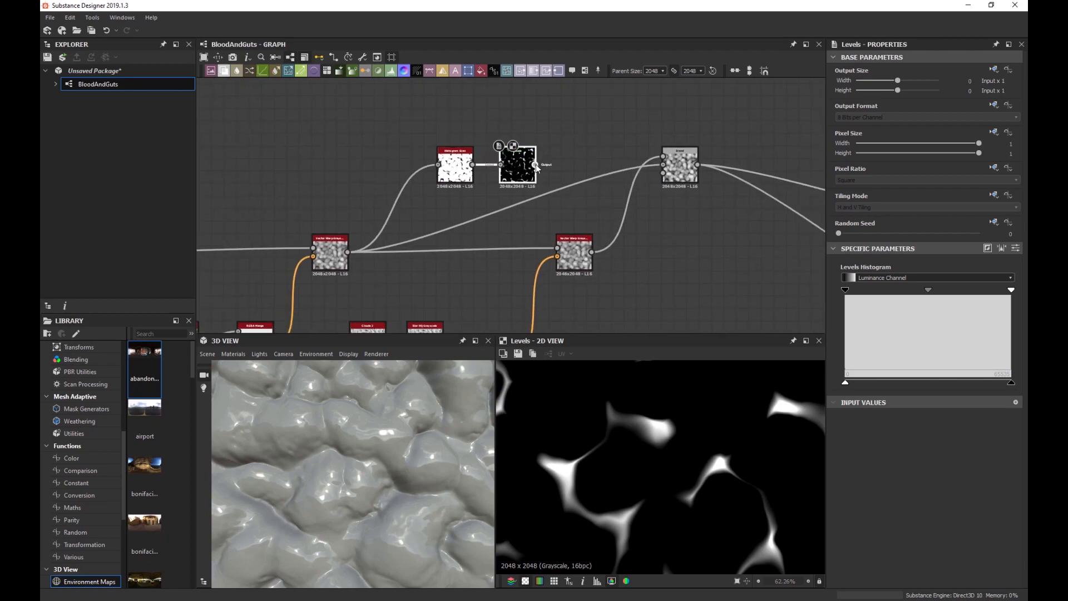
left_click_drag(536, 165, 668, 174)
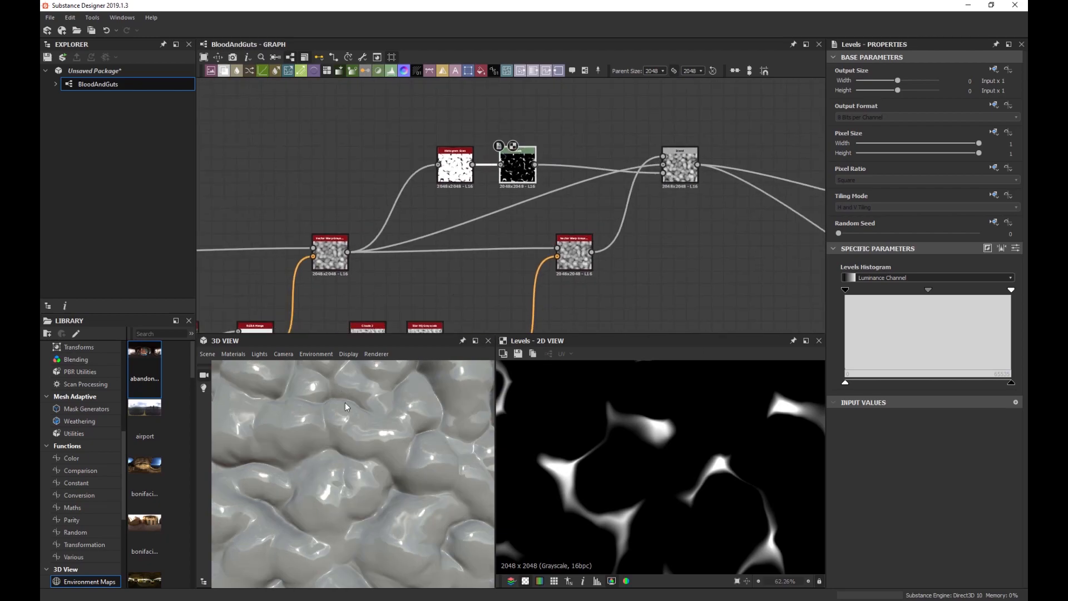
left_click(676, 172)
left_click_drag(920, 272, 987, 275)
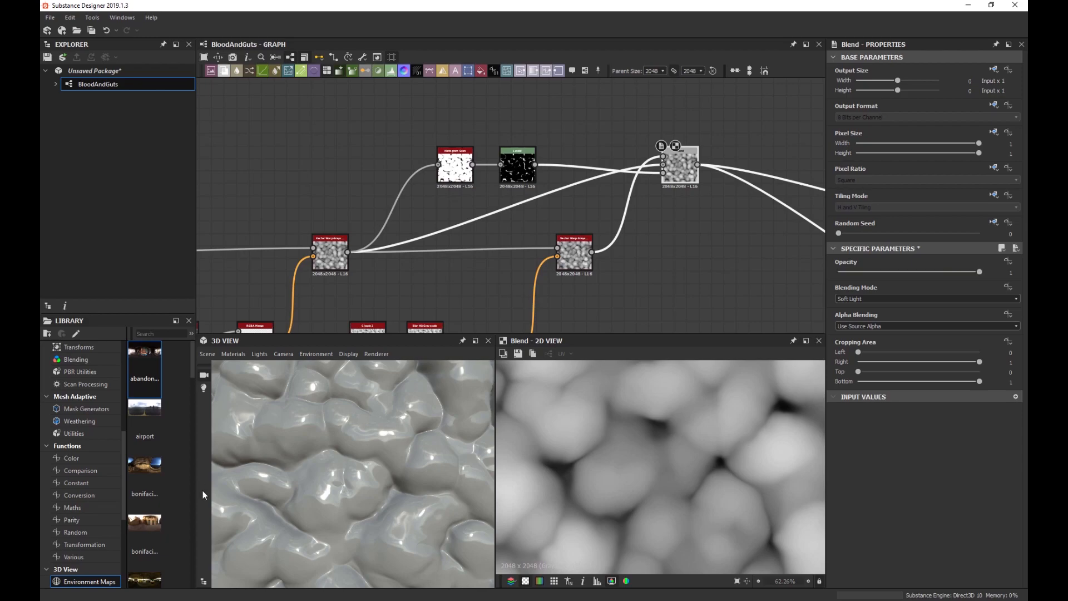
Retune the Histogram Scan to Position 0.61 and Contrast 0.64.
left_click(518, 177)
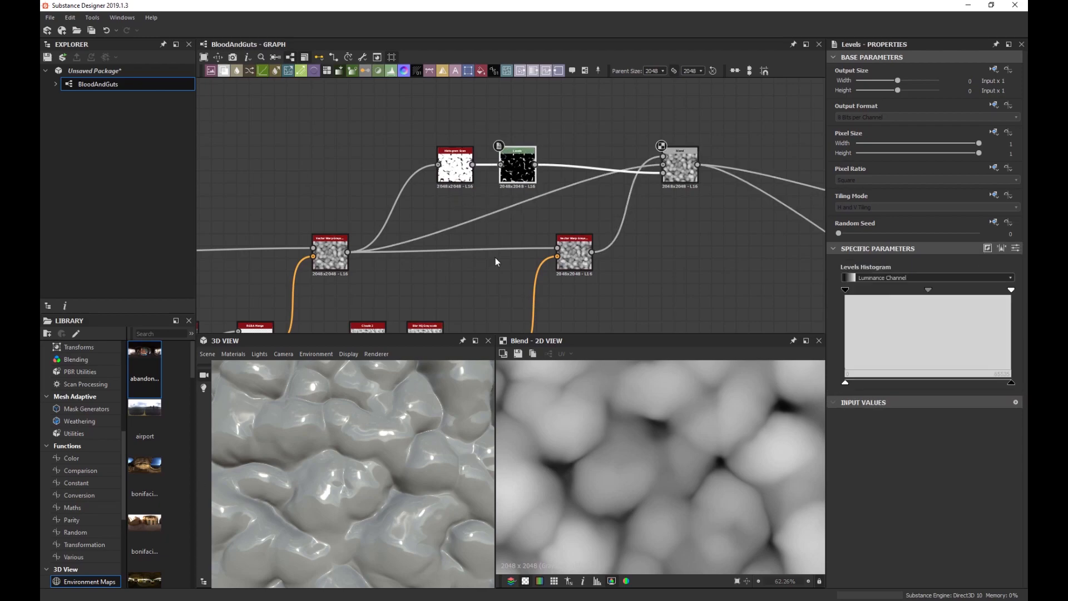
left_click(455, 170)
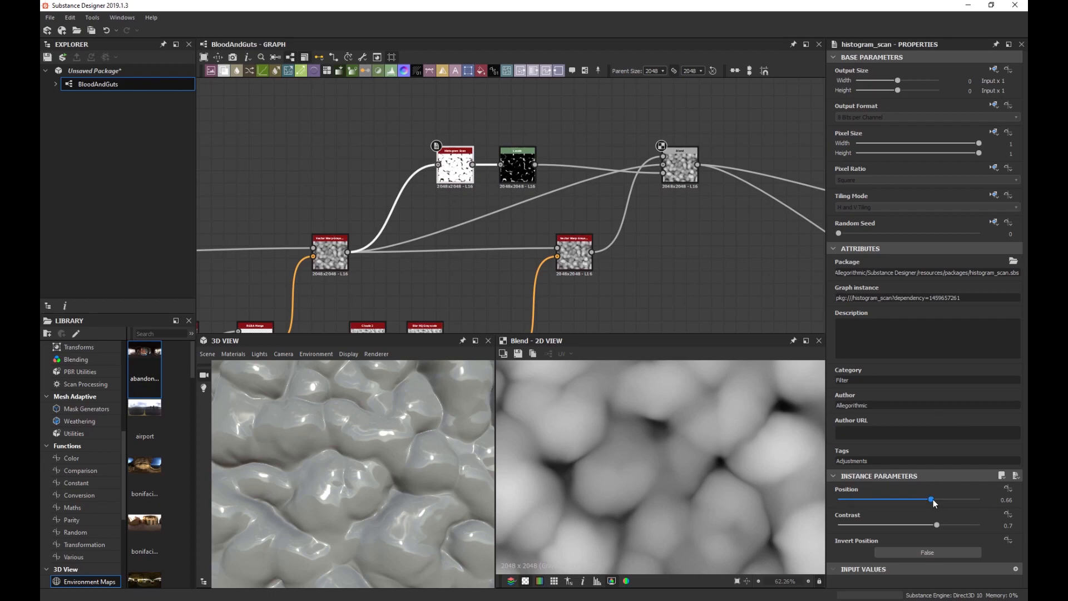
left_click_drag(932, 500, 840, 534)
mouse_move(916, 532)
left_mouse_down()
mouse_move(1002, 528)
mouse_move(936, 529)
left_mouse_up()
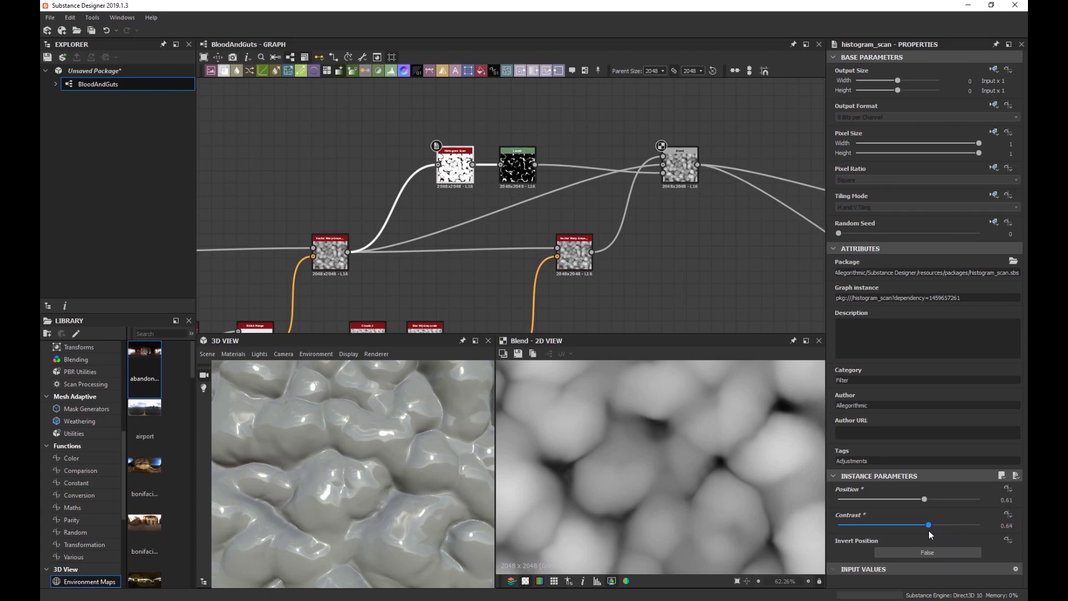
Frame the whole graph and move the Histogram Scan node to a new spot.
scroll(385, 466, "down", 5)
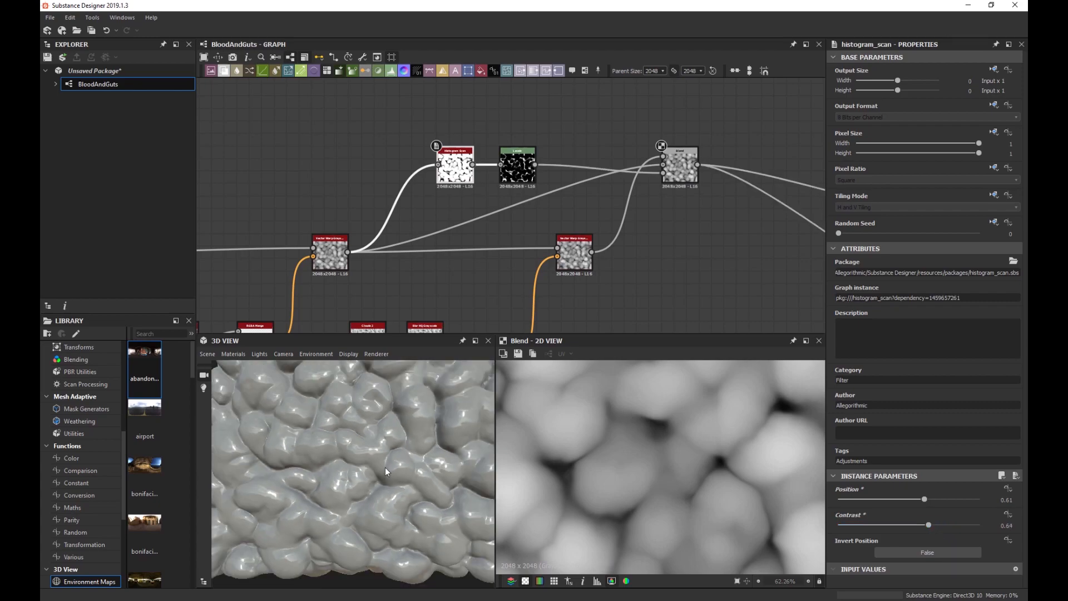
scroll(385, 462, "down", 3)
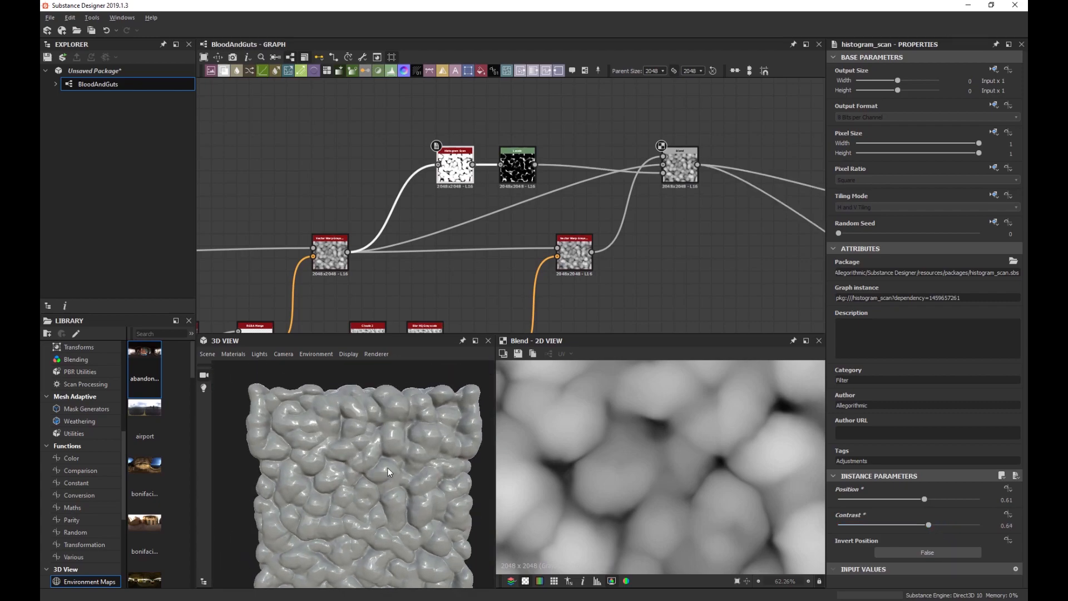
scroll(384, 460, "up", 2)
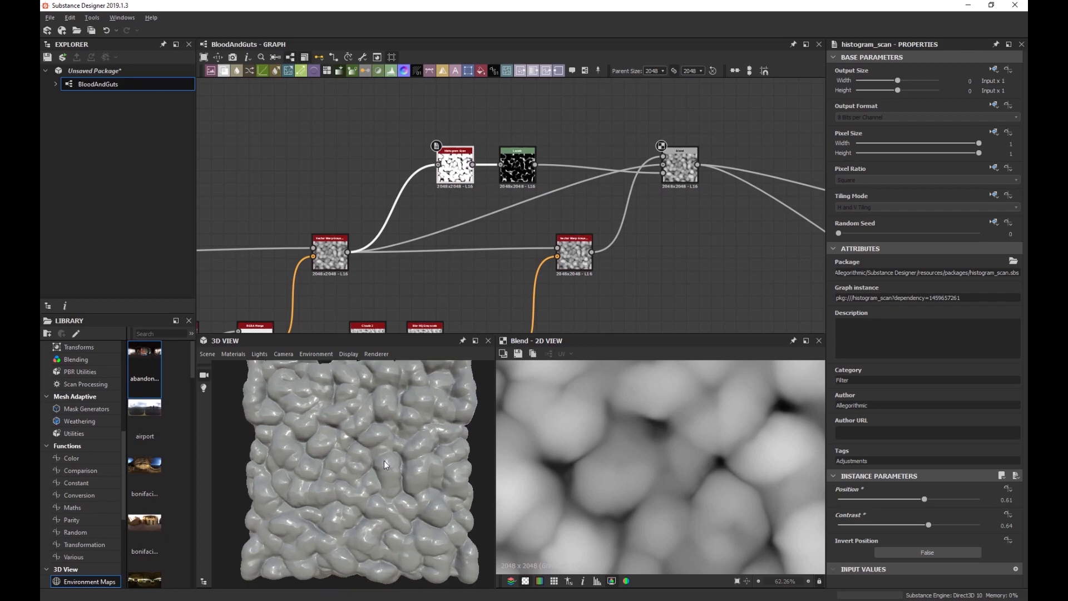
key("f")
left_click_drag(568, 177, 601, 225)
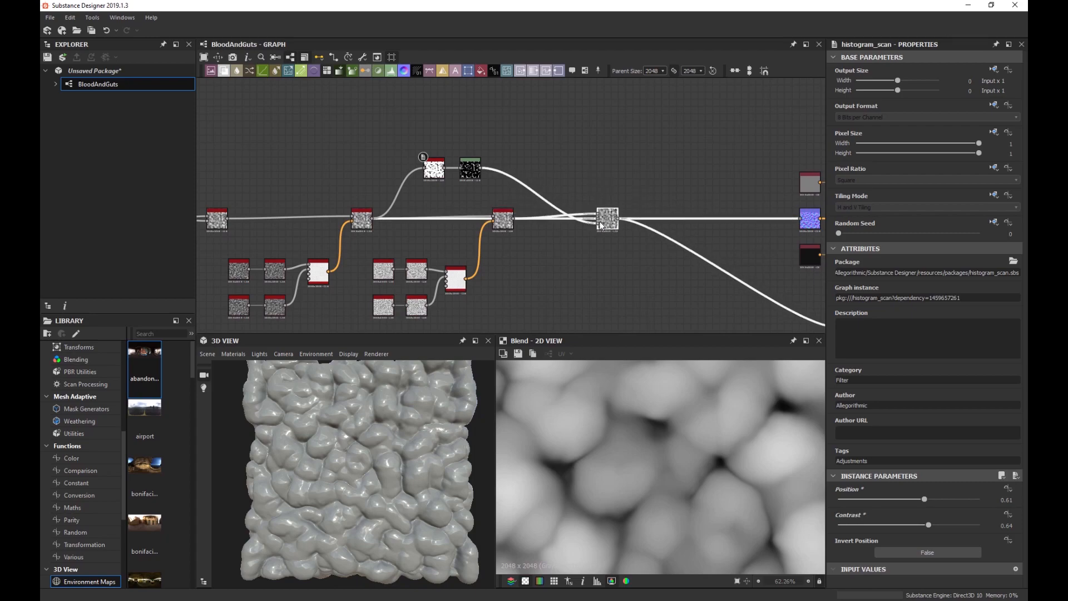
Nudge the lower warp node and the Histogram Scan–Levels pair into new positions.
left_click_drag(512, 231, 497, 263)
scroll(558, 222, "up", 2)
scroll(557, 223, "up", 2)
middle_click_drag(448, 247, 546, 162)
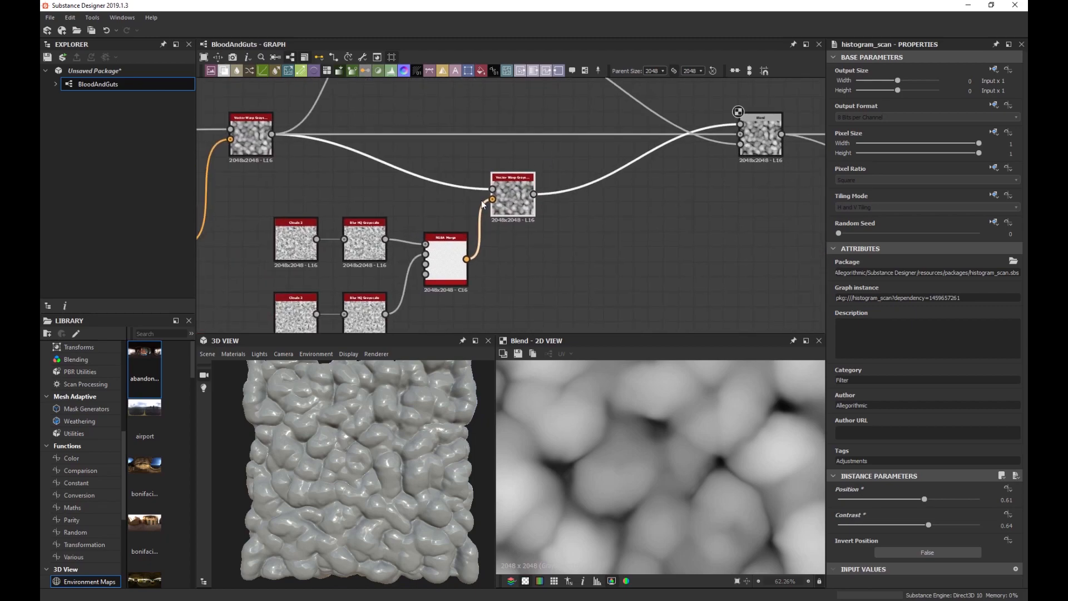
scroll(480, 192, "down", 3)
left_click_drag(498, 195, 493, 205)
left_click_drag(501, 153, 479, 142)
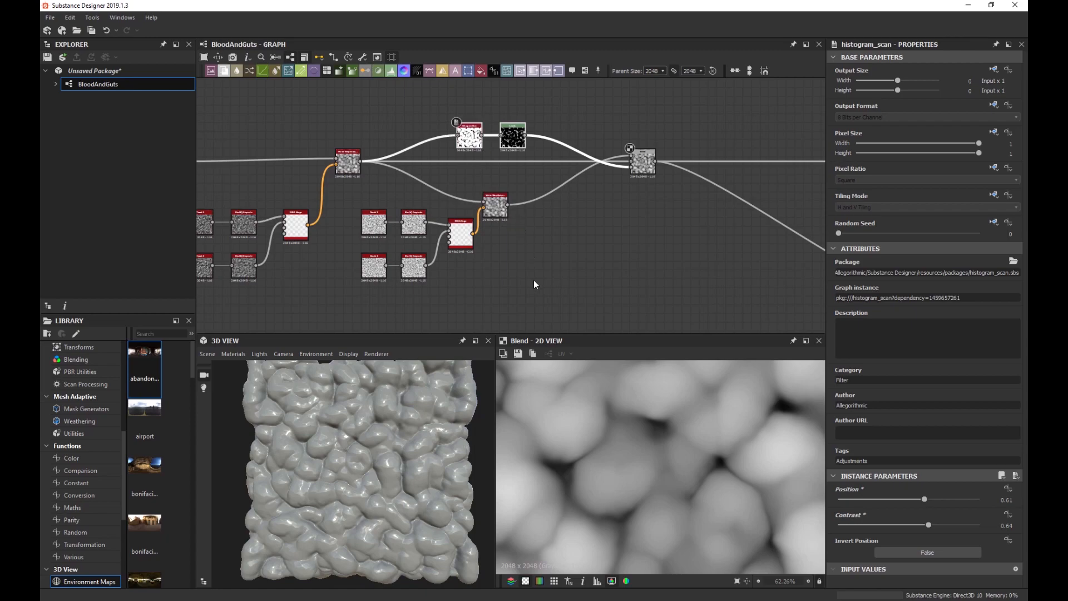
Move the six lower warp, merge and noise nodes above the main chain, Histogram Scan–Levels below it.
left_click_drag(536, 285, 376, 195)
scroll(525, 238, "down", 2)
left_click_drag(506, 217, 498, 115)
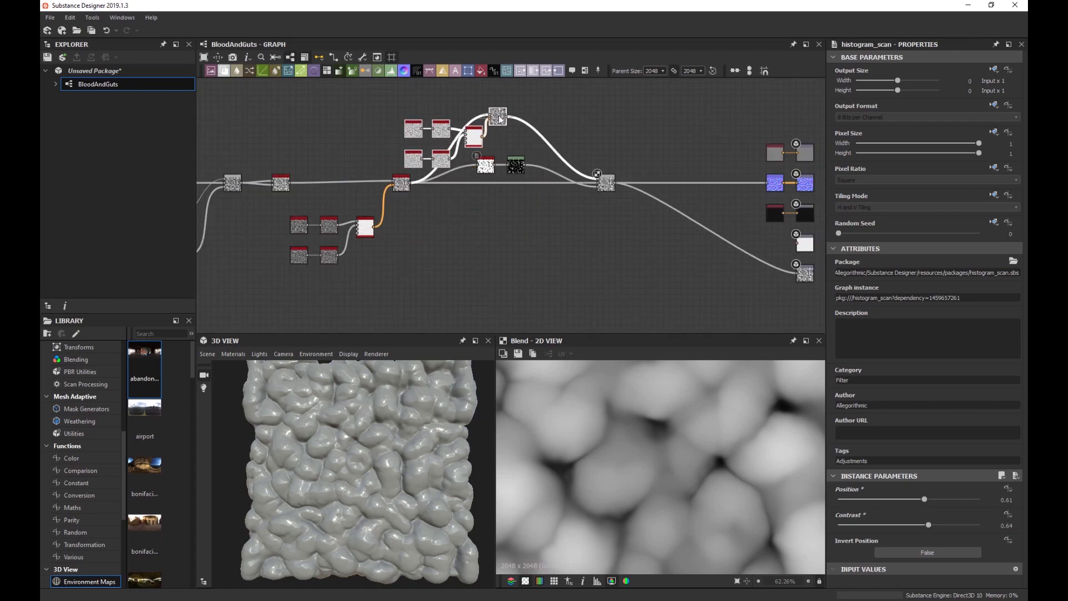
left_click(522, 149)
left_click_drag(516, 171, 522, 225)
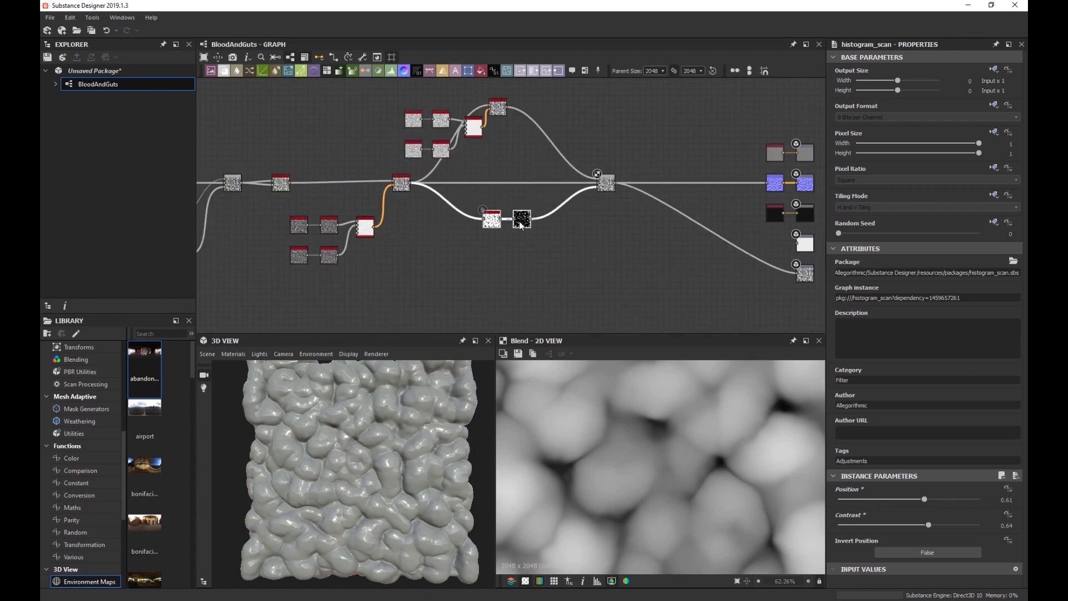
left_click_drag(414, 117, 426, 121)
left_click(536, 136)
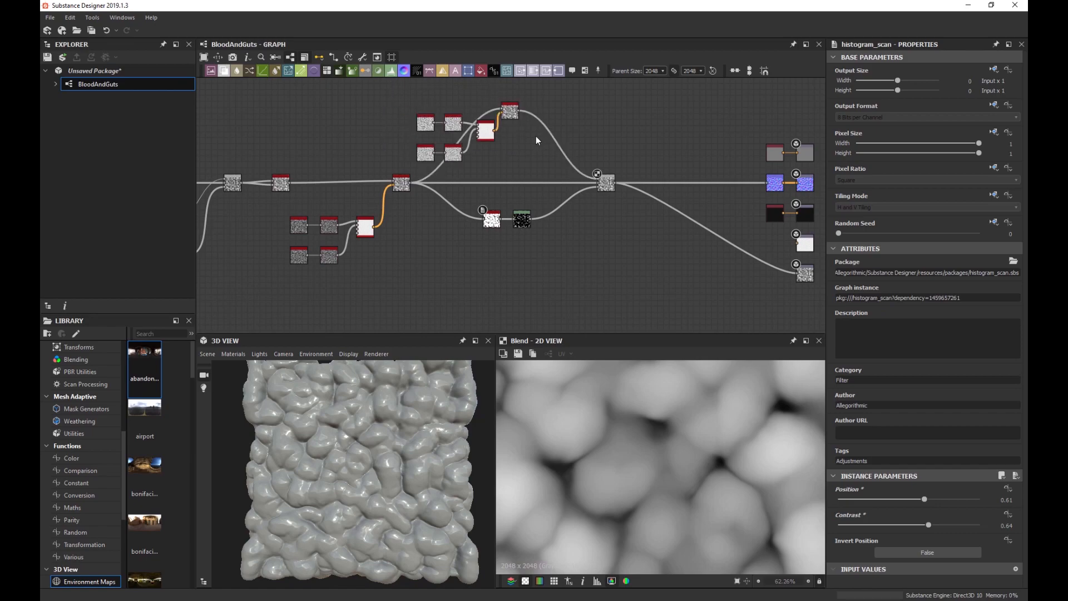
Align the top branch's end node and five-node group, then check the 3D preview.
left_click_drag(509, 111, 516, 163)
left_click_drag(409, 89, 462, 125)
scroll(380, 445, "up", 4)
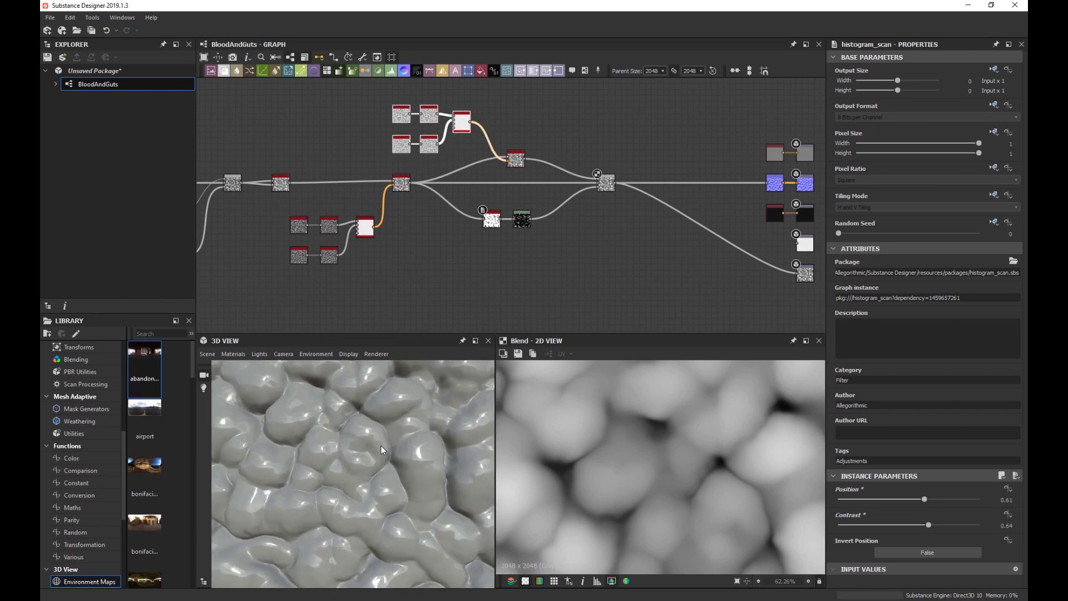
scroll(380, 445, "down", 3)
left_click_drag(378, 444, 373, 427)
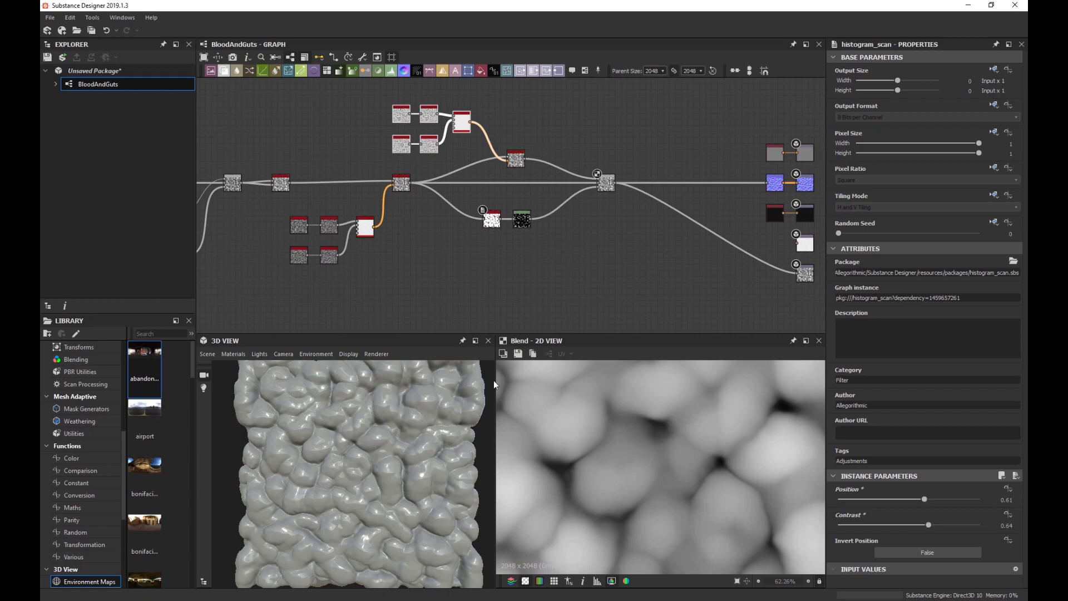
scroll(459, 261, "down", 2)
middle_click_drag(419, 257, 542, 247)
scroll(578, 253, "down", 1)
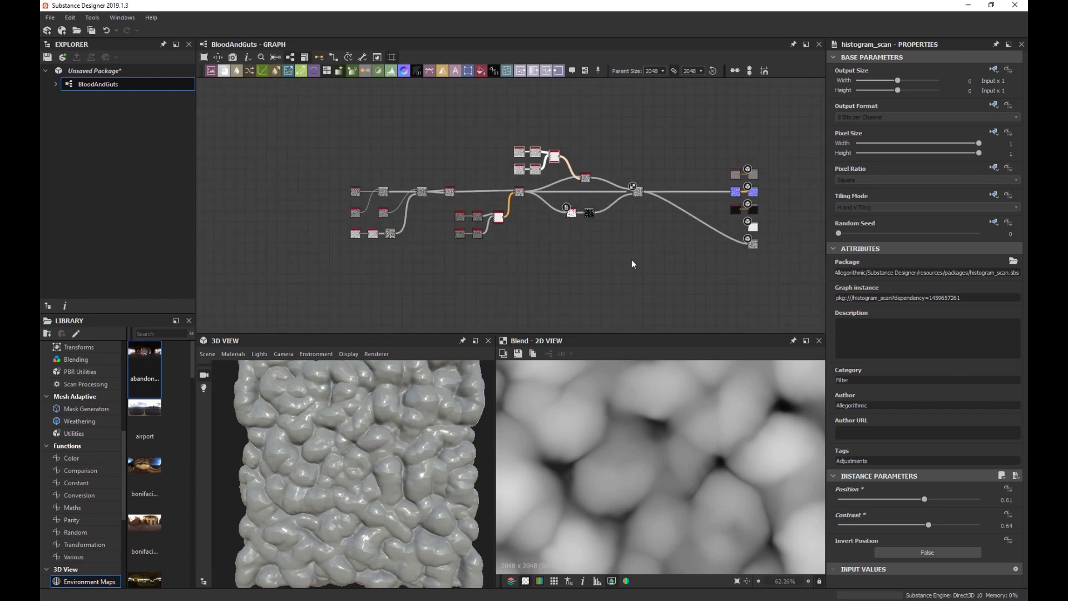
Wrap all nodes in a frame titled 'Main Shapes' and shift it left.
key("ctrl+a")
key("space")
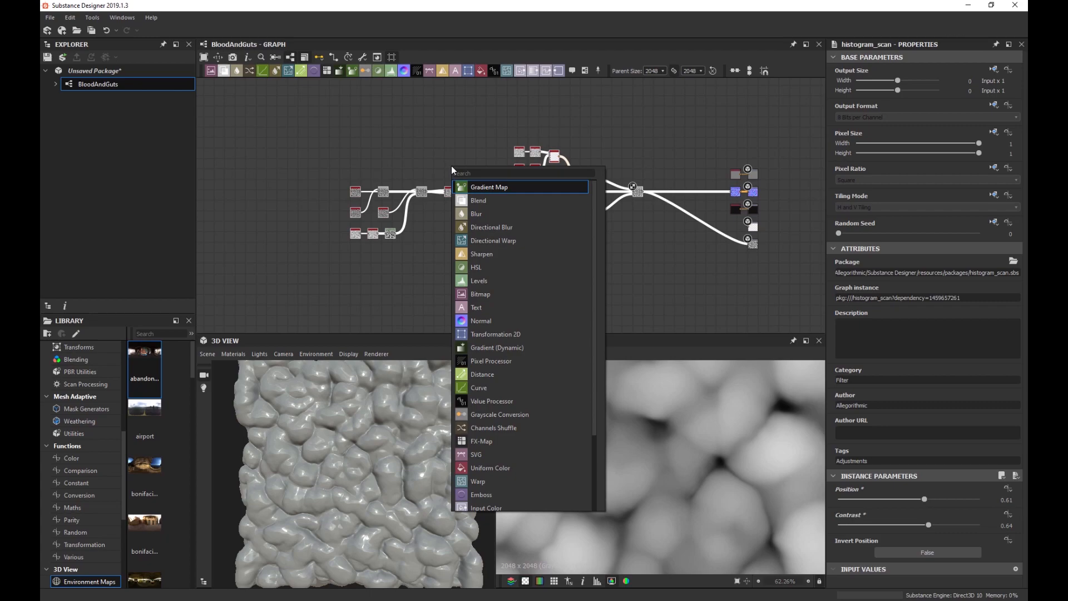
type("frame")
key("Return")
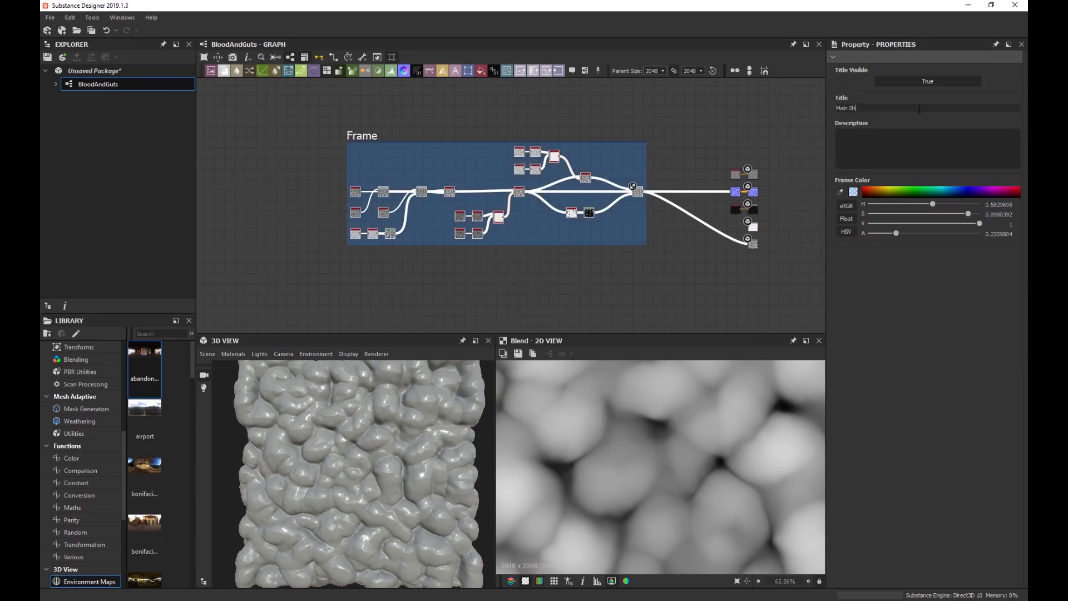
key("Return")
left_click_drag(552, 137, 392, 139)
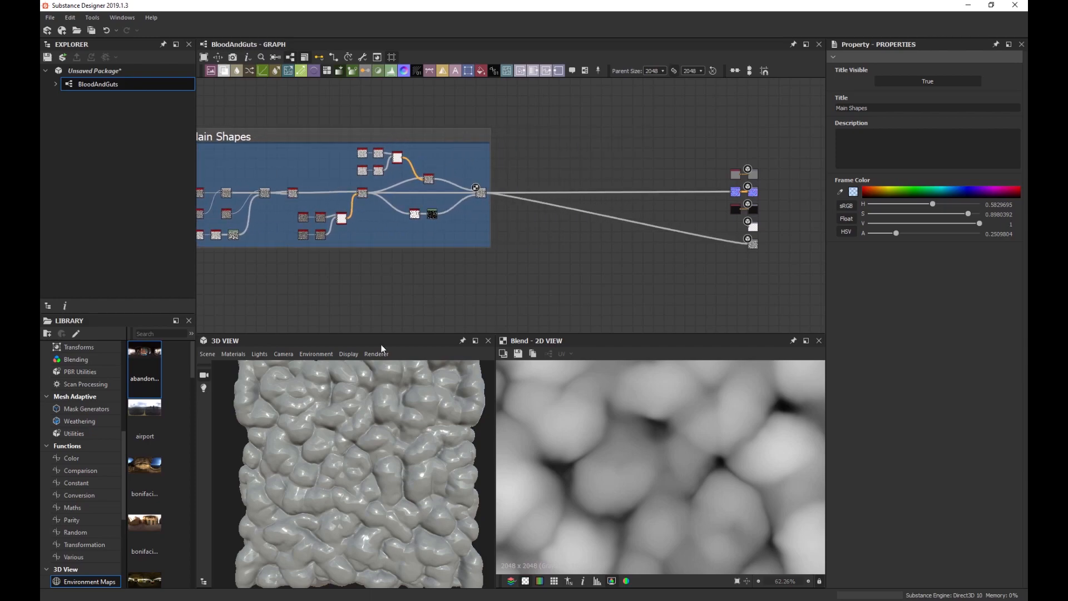
Orbit and tilt the 3D preview to inspect the lumpy surface, then pan the graph left.
scroll(365, 407, "up", 5)
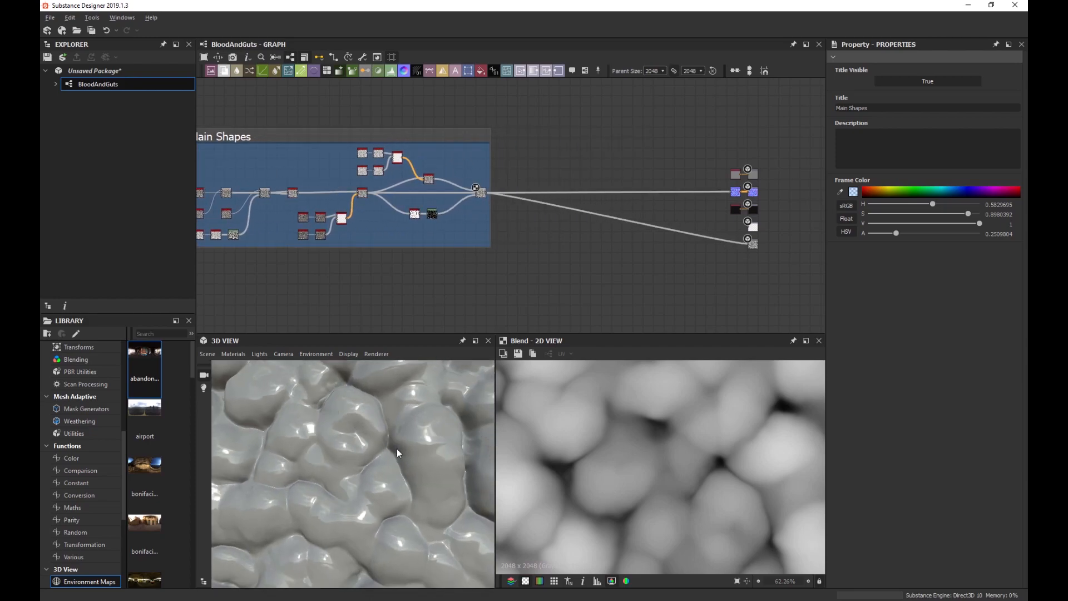
mouse_move(396, 448)
left_mouse_down()
mouse_move(403, 432)
mouse_move(392, 474)
mouse_move(380, 455)
left_mouse_up()
scroll(379, 455, "down", 8)
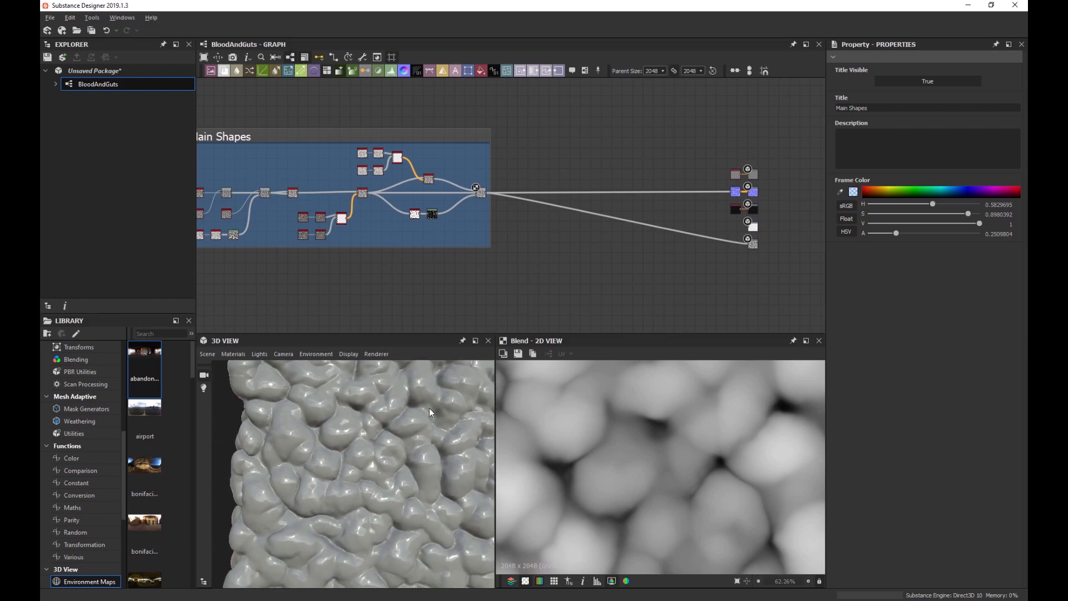
mouse_move(429, 411)
left_mouse_down()
mouse_move(332, 416)
mouse_move(329, 385)
mouse_move(326, 436)
mouse_move(339, 448)
mouse_move(338, 418)
mouse_move(418, 432)
mouse_move(388, 435)
left_mouse_up()
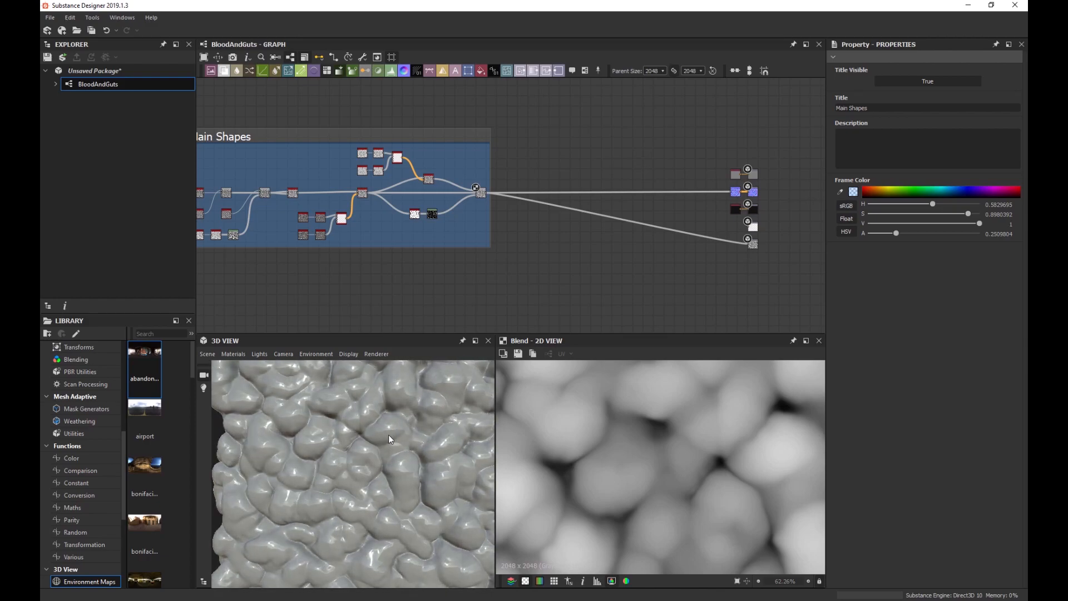
scroll(358, 208, "up", 3)
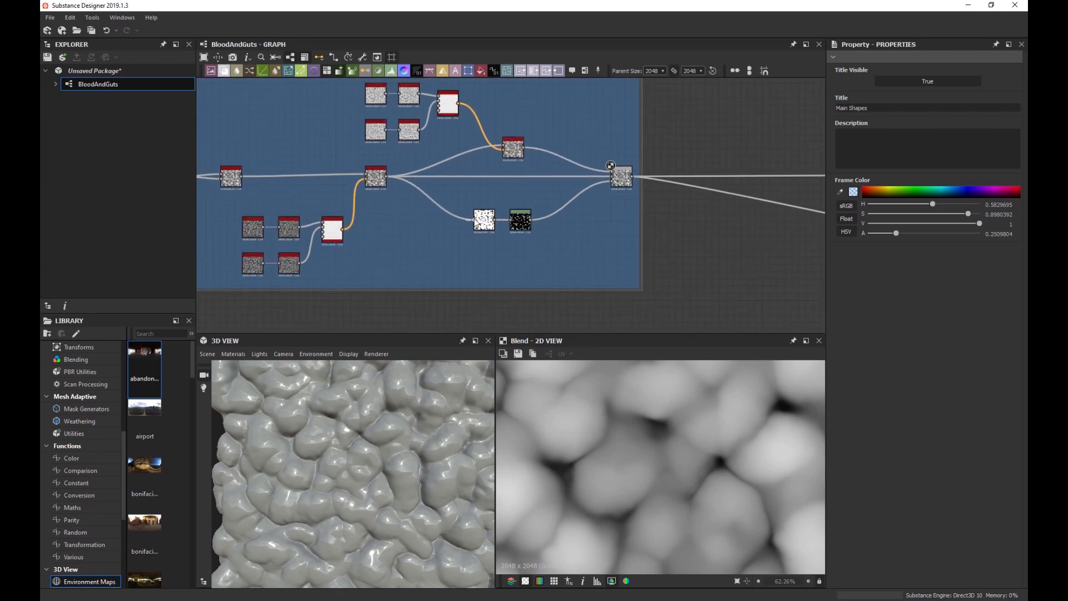
scroll(562, 220, "down", 3)
middle_click_drag(562, 220, 498, 211)
scroll(498, 212, "up", 3)
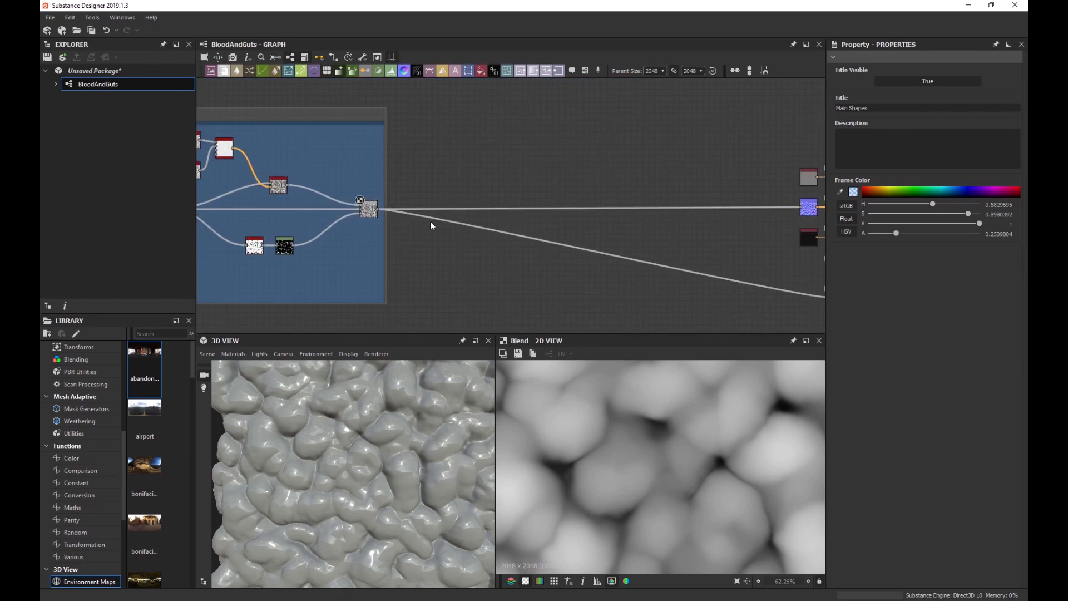
scroll(372, 421, "up", 3)
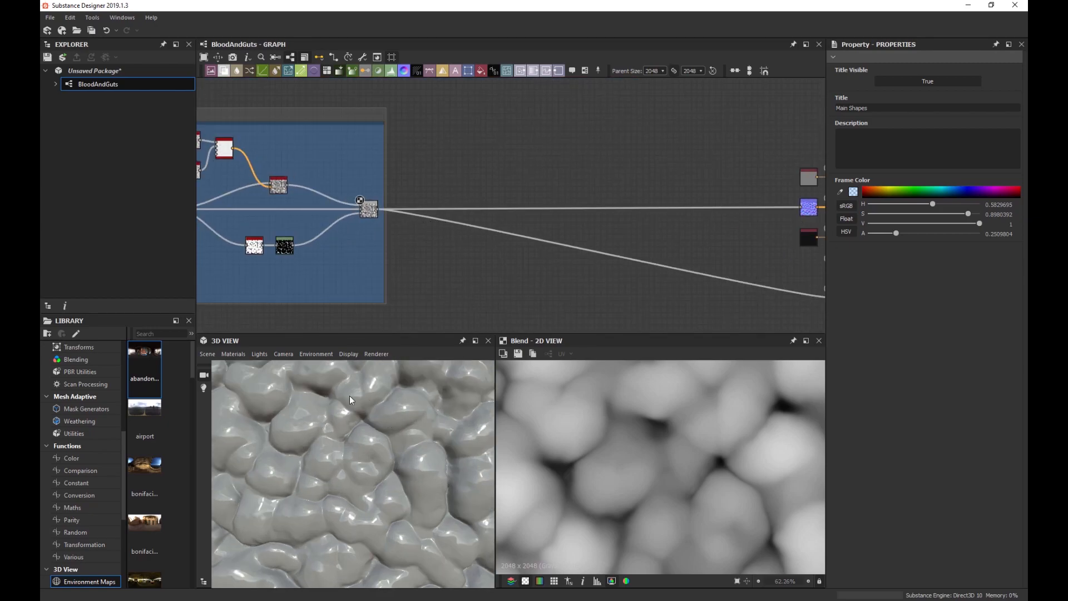
scroll(394, 248, "up", 1)
Insert a new Blend after the existing Blend, move it right, and set its opacity to 0.
scroll(382, 230, "up", 2)
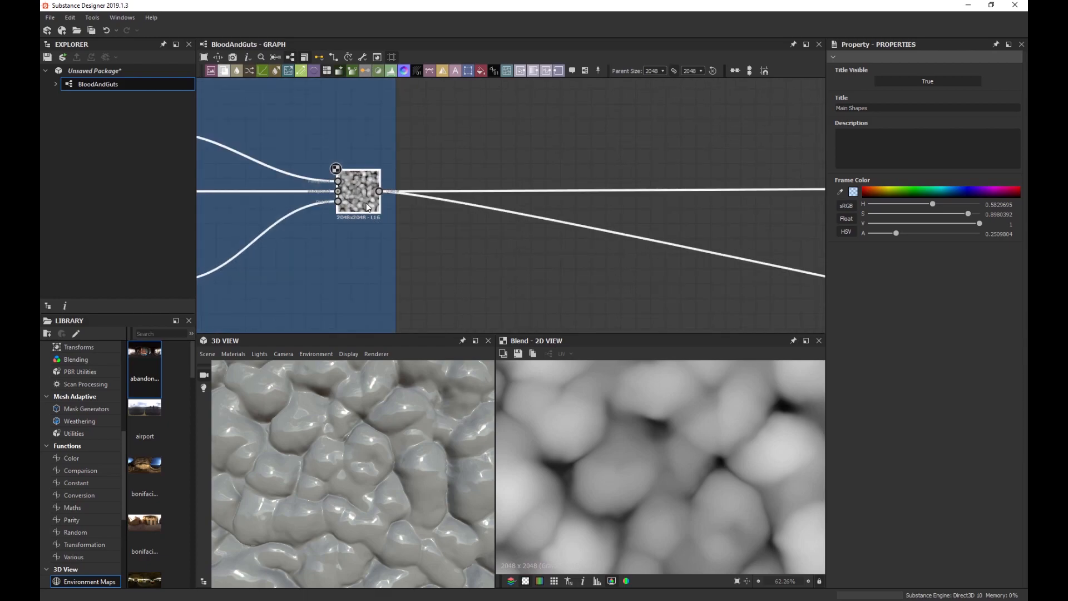
left_click(366, 202)
key("space")
type("blend")
key("Return")
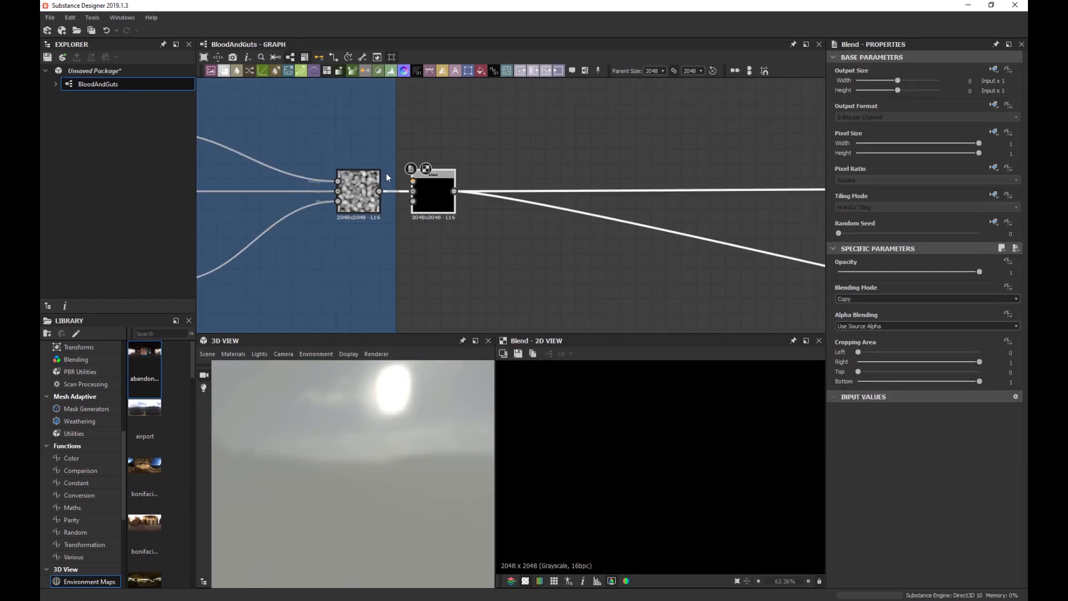
left_click_drag(434, 193, 625, 195)
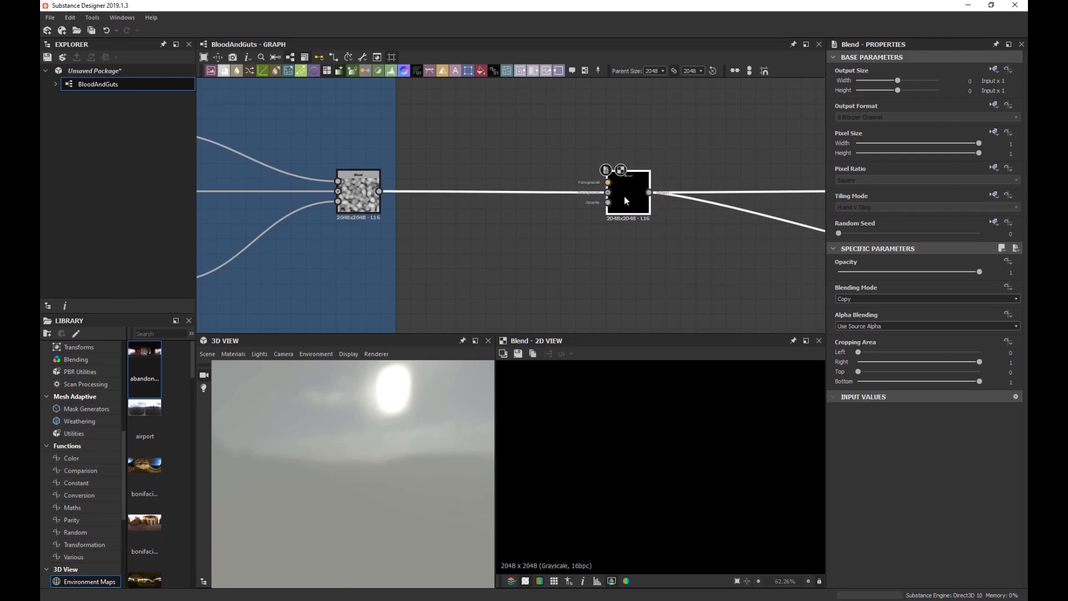
left_click_drag(852, 271, 743, 274)
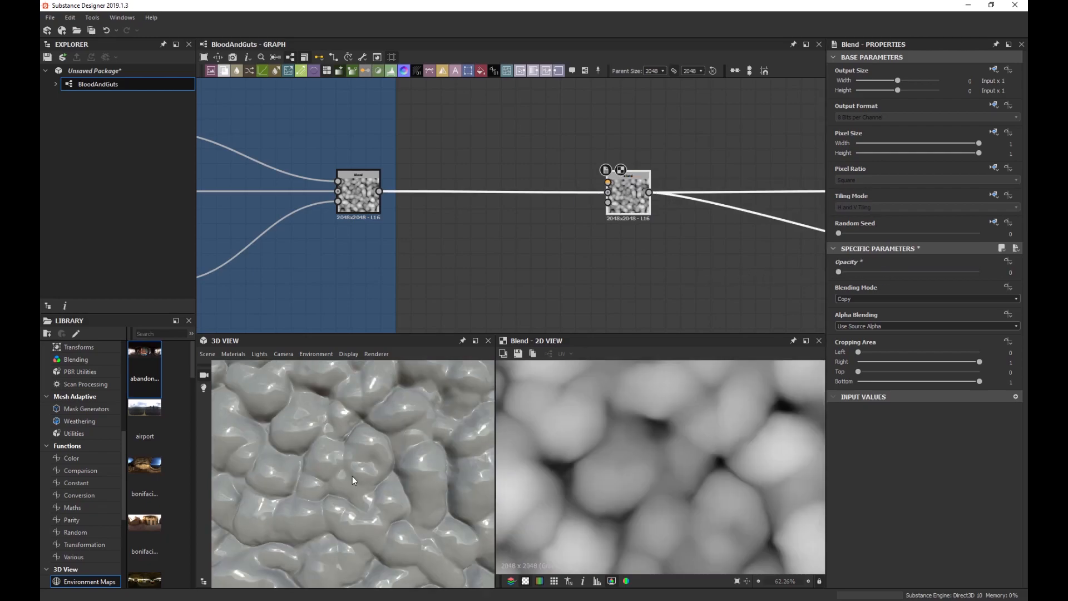
Shift the Main Shapes frame and its nodes further left.
scroll(511, 245, "down", 4)
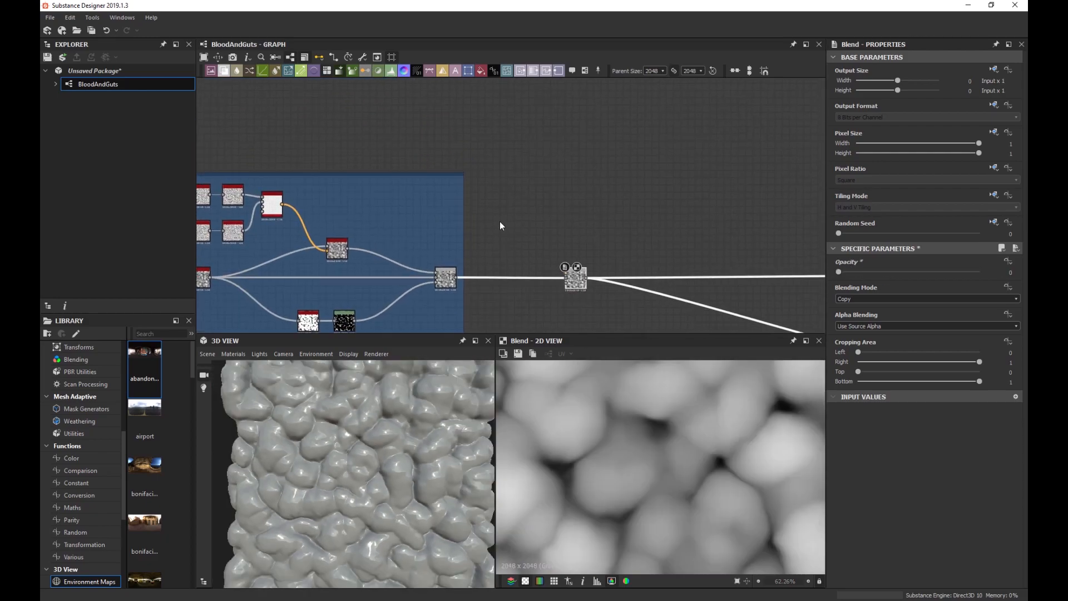
middle_click_drag(499, 226, 569, 185)
left_click_drag(531, 144, 458, 146)
middle_click_drag(514, 158, 508, 162)
Add a Scratches Generator node and frame its full texture in the 2D preview.
scroll(484, 173, "up", 4)
key("space")
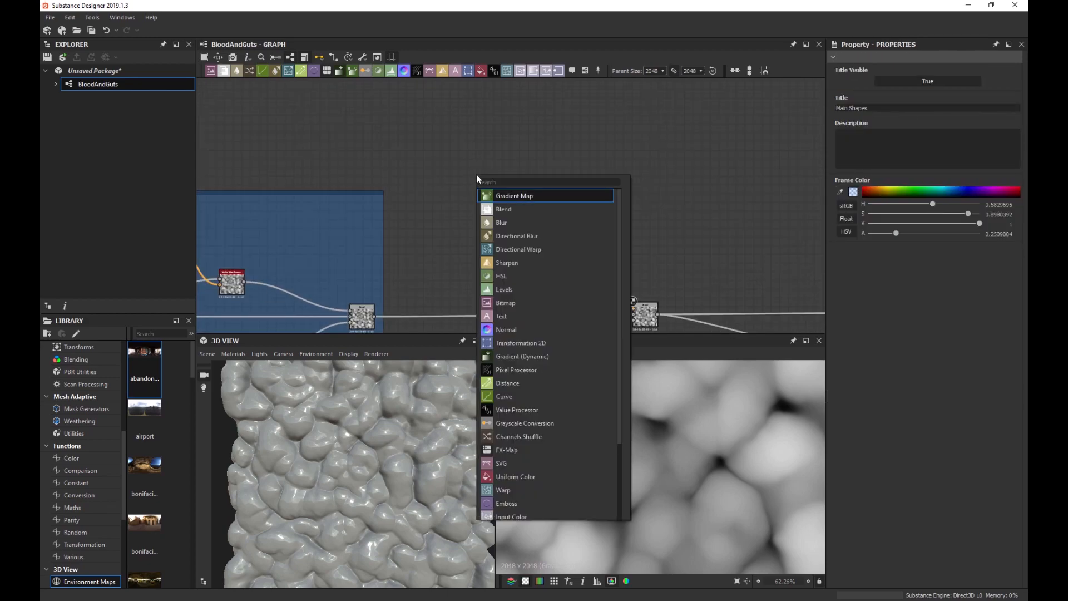
type("scr")
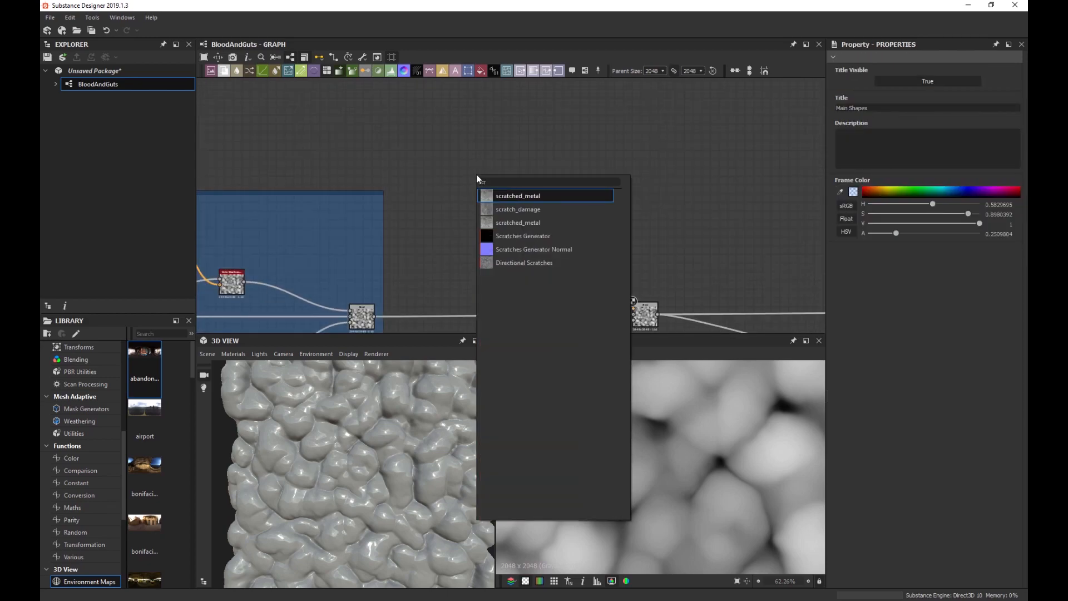
left_click(522, 237)
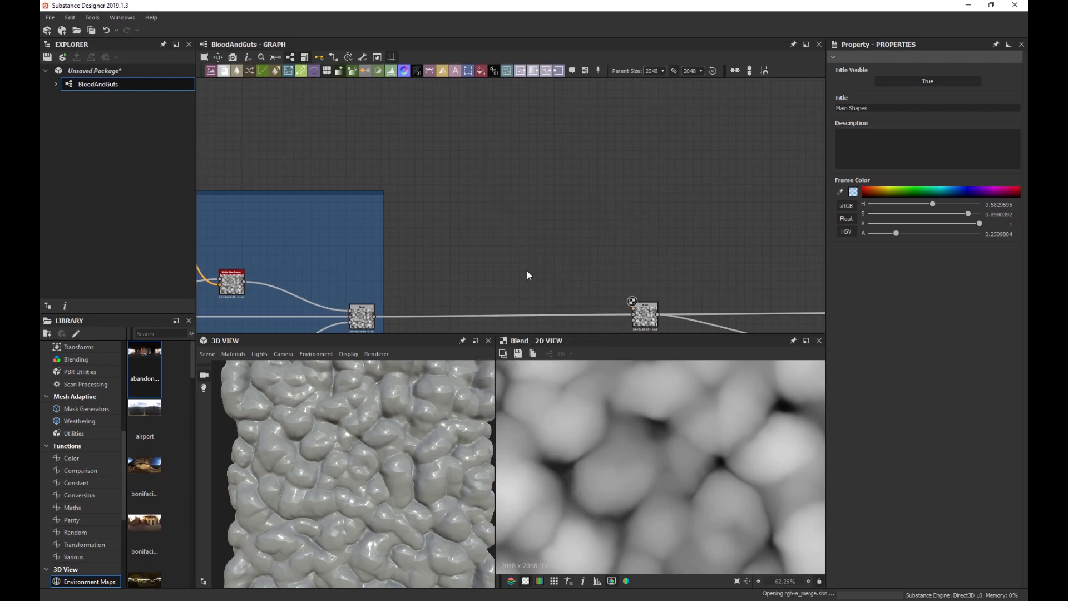
double_click(485, 182)
scroll(641, 442, "down", 6)
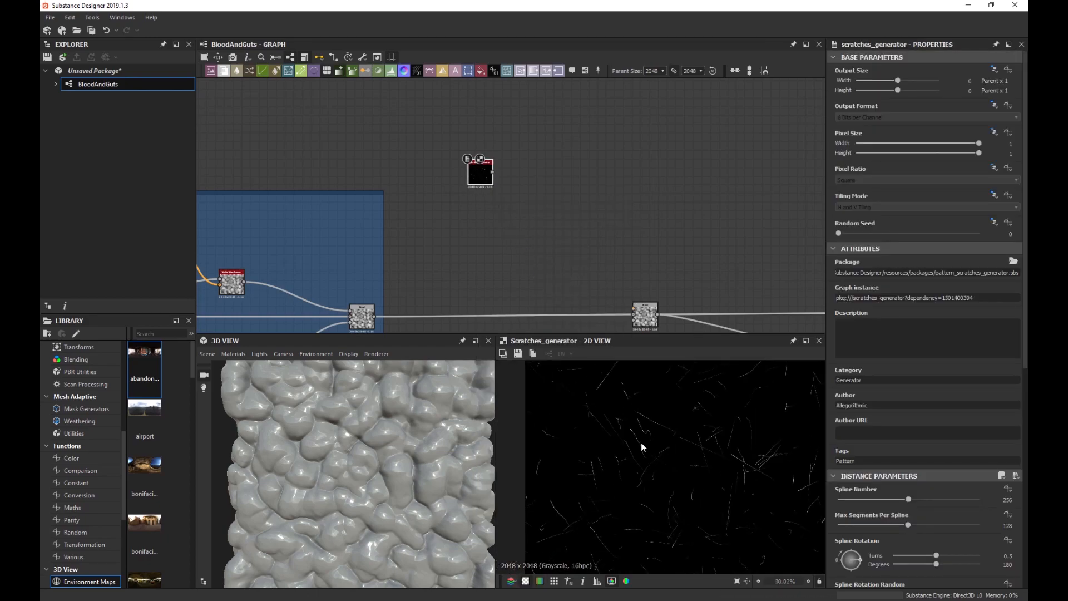
scroll(661, 449, "up", 7)
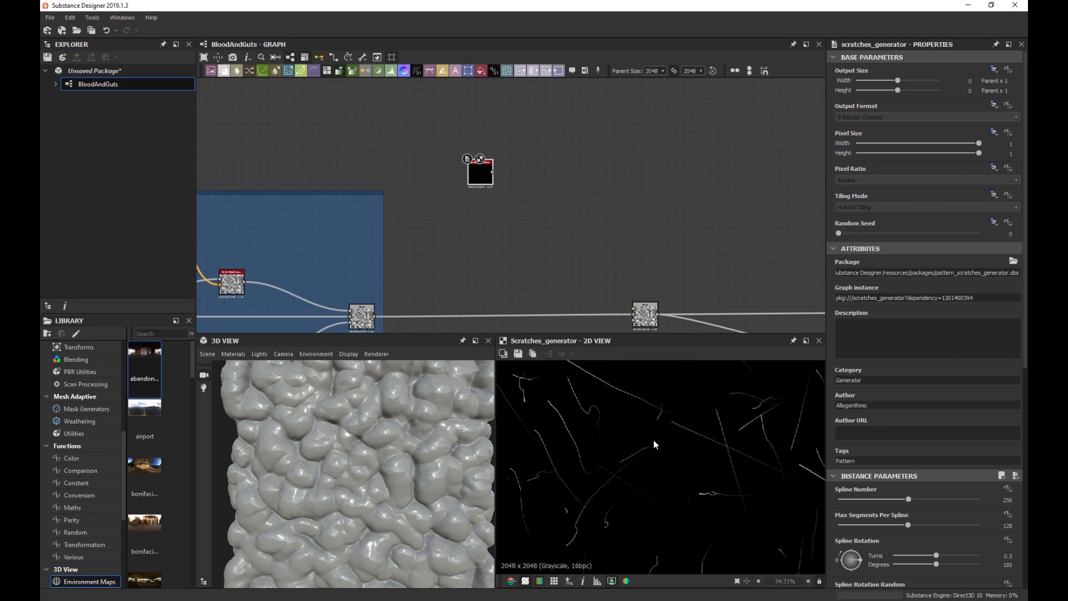
scroll(603, 422, "down", 5)
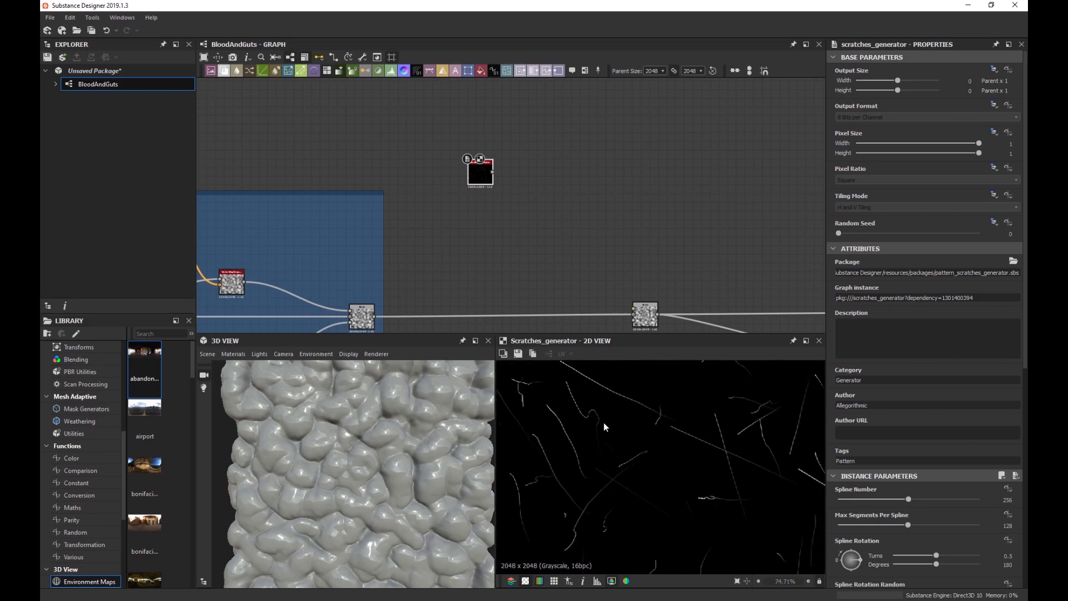
middle_click_drag(615, 426, 634, 436)
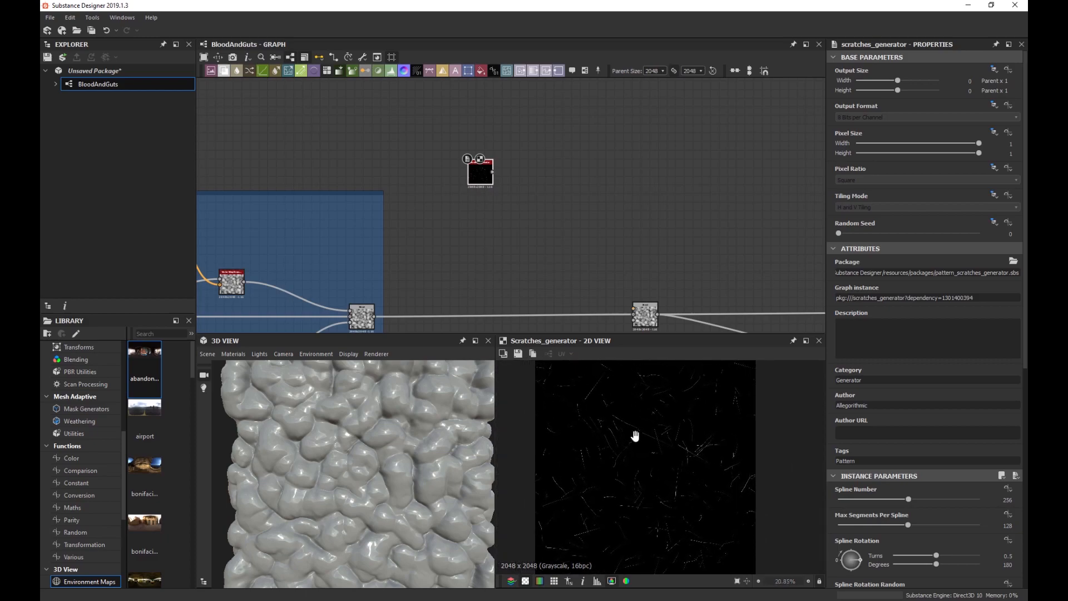
scroll(634, 436, "down", 1)
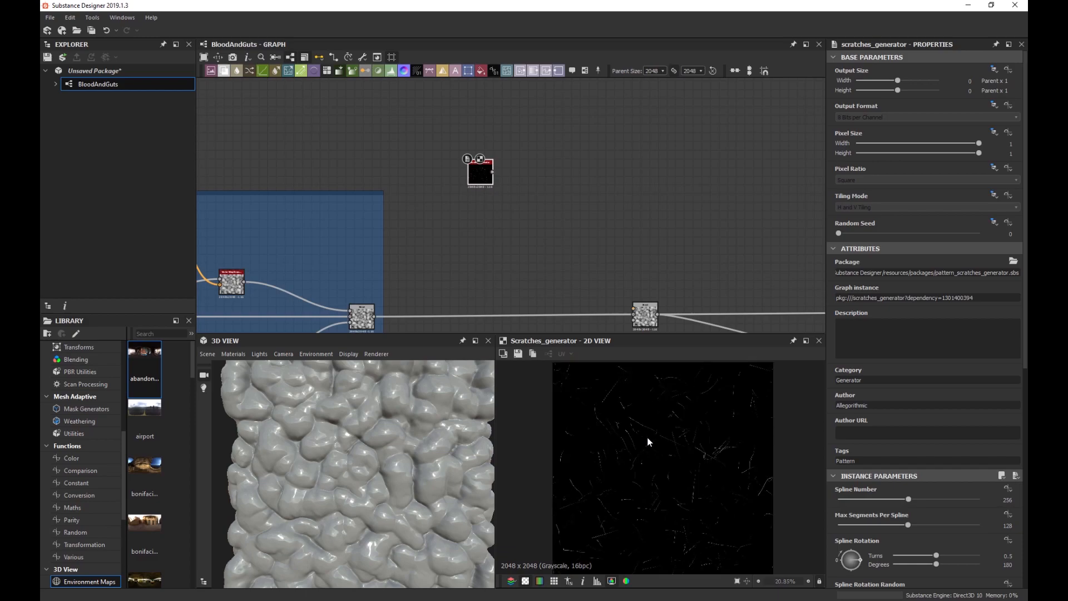
scroll(892, 388, "down", 10)
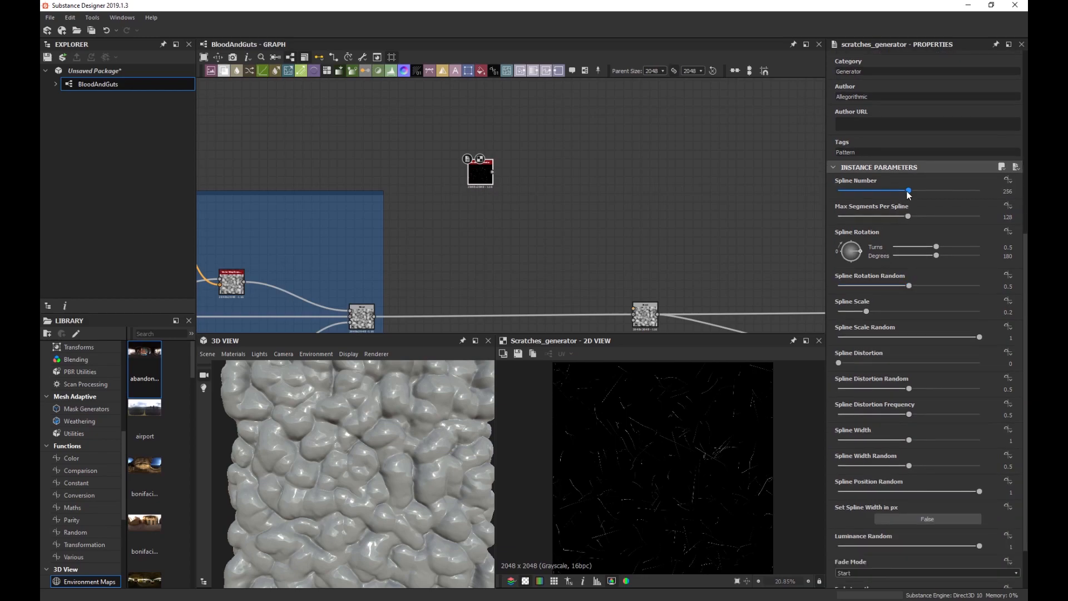
Raise Spline Number to 382 and rotation randomness; set distortion randomness and frequency to 0.
left_click_drag(911, 194, 948, 216)
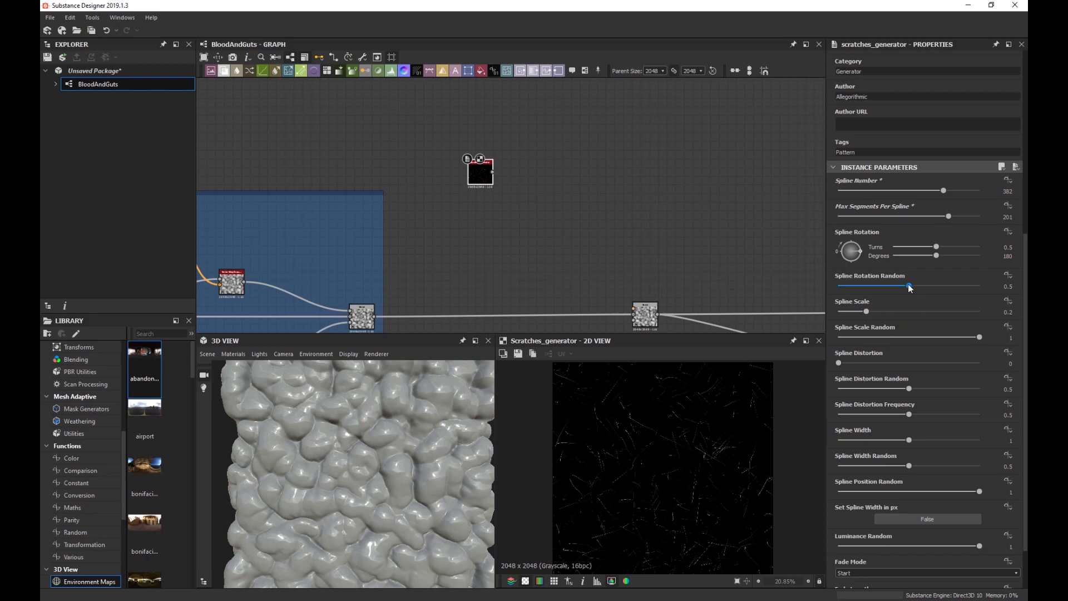
left_click_drag(909, 285, 877, 304)
scroll(634, 450, "up", 3)
scroll(851, 339, "down", 2)
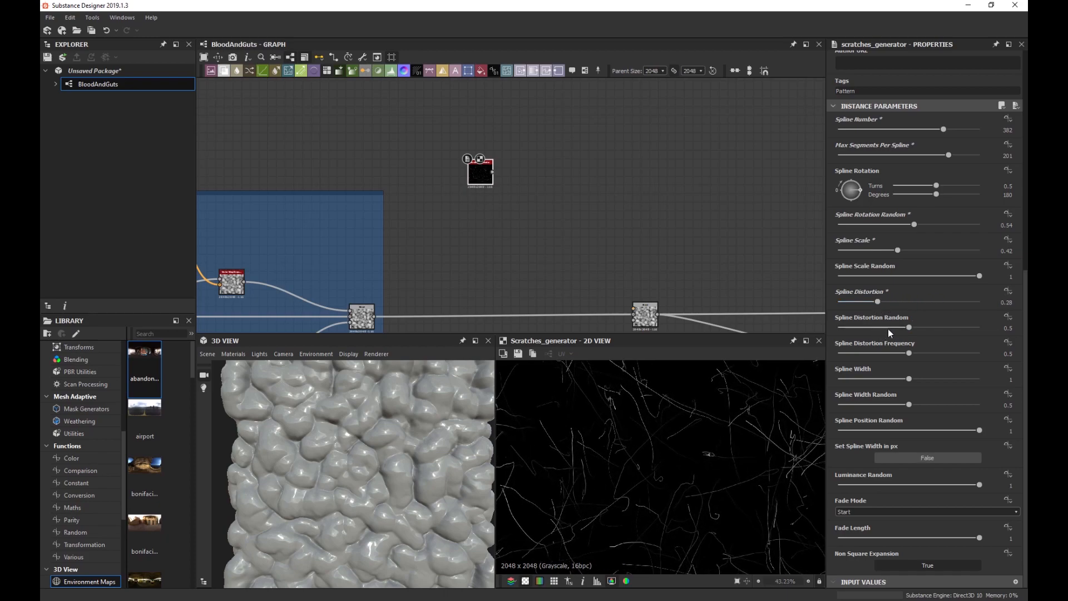
left_click_drag(909, 328, 889, 302)
left_click_drag(908, 354, 830, 364)
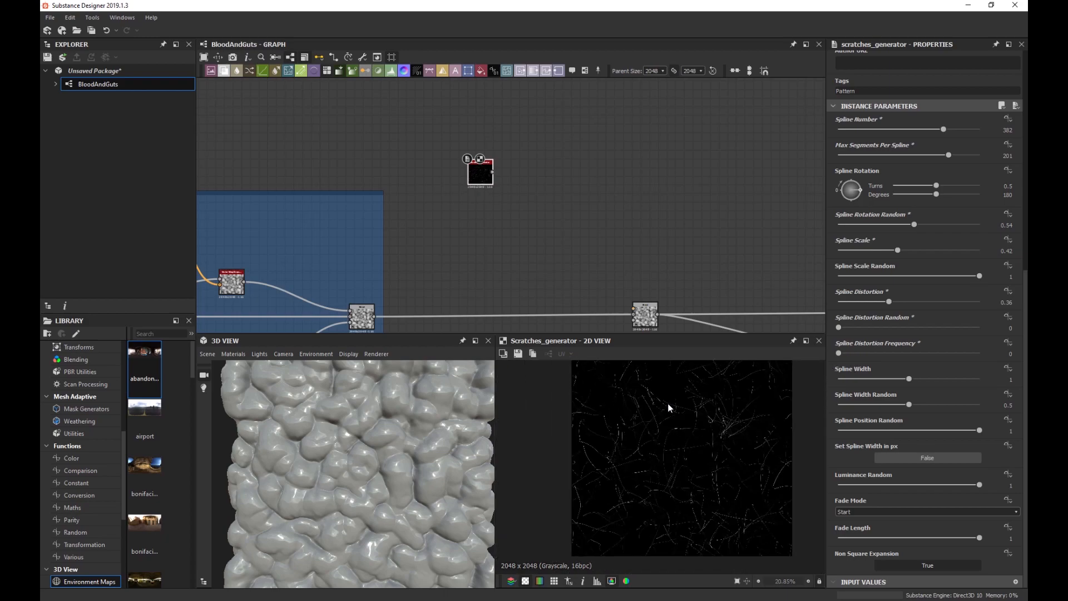
Thicken the lines to Spline Width 1.45 and fade them at Start + End with a shorter fade length.
scroll(667, 411, "up", 1)
left_click_drag(907, 377, 940, 382)
scroll(778, 420, "down", 1)
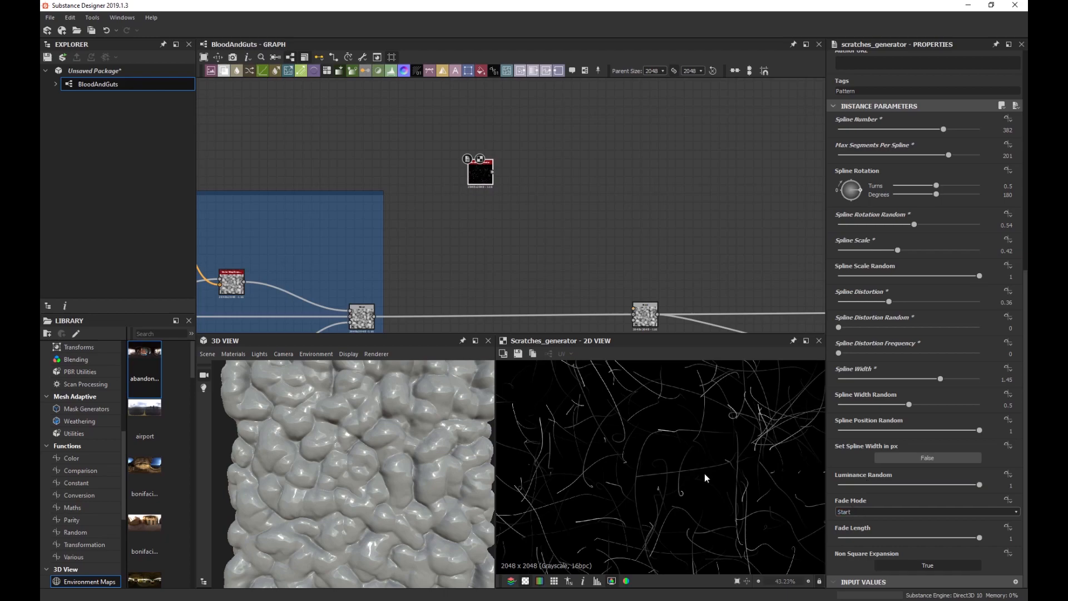
scroll(704, 474, "up", 5)
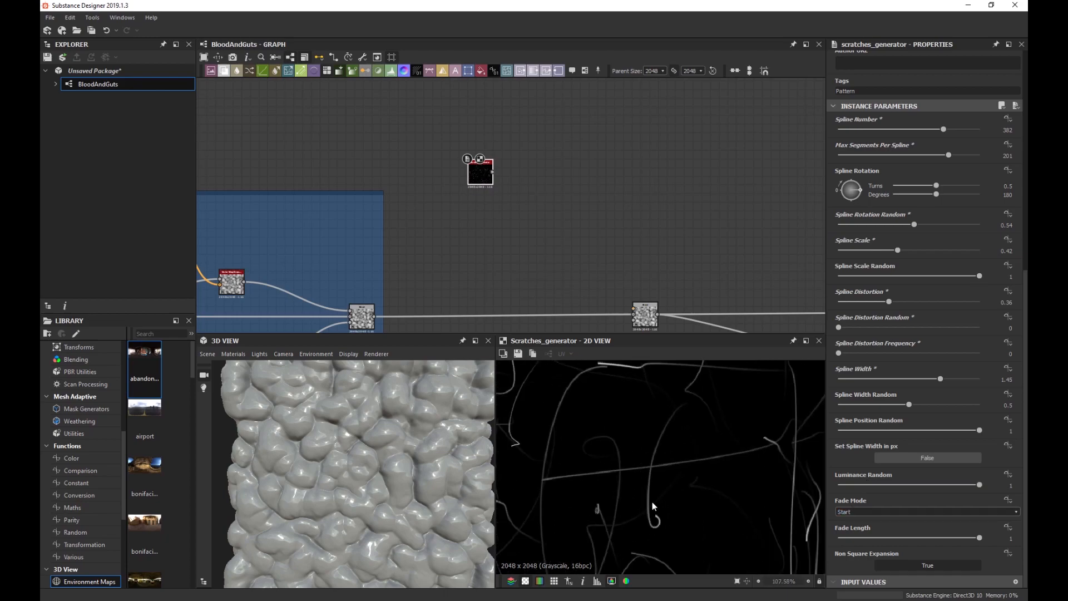
left_click(872, 509)
left_click(865, 538)
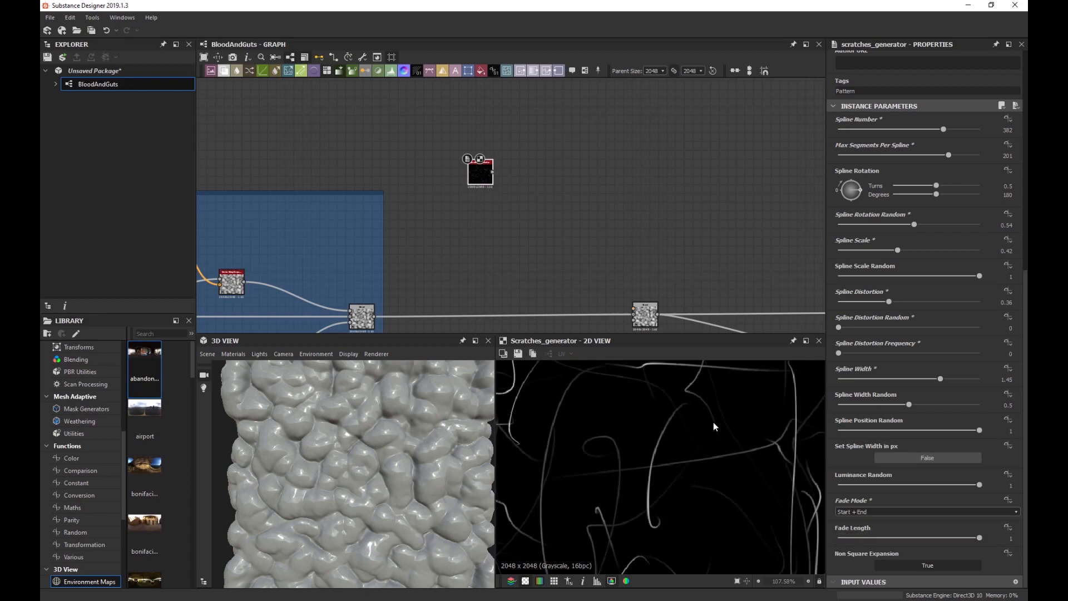
scroll(658, 451, "down", 1)
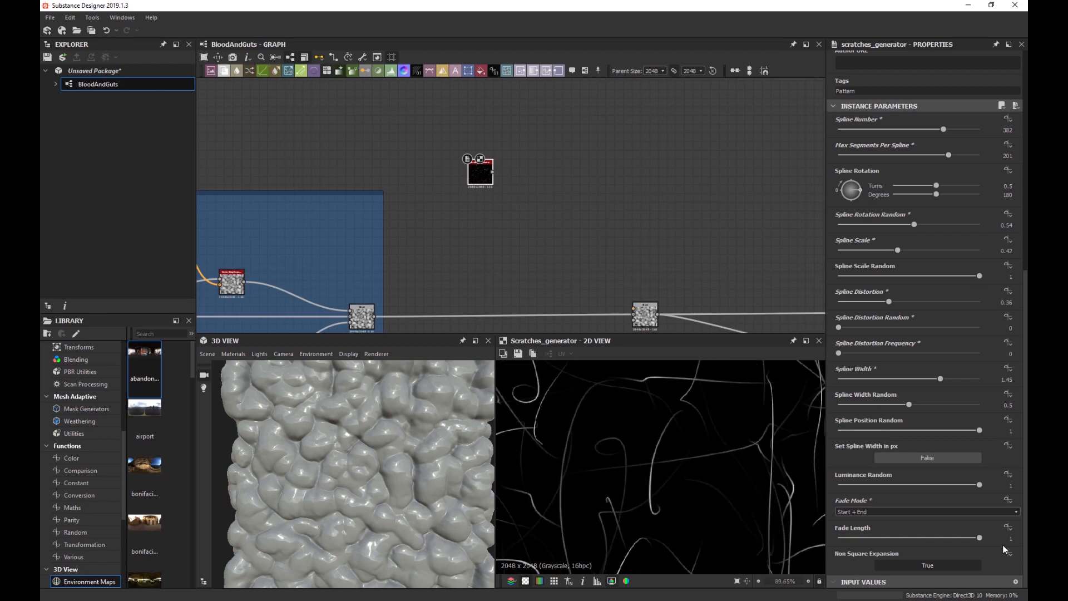
mouse_move(980, 538)
left_mouse_down()
mouse_move(845, 539)
mouse_move(837, 549)
mouse_move(927, 540)
left_mouse_up()
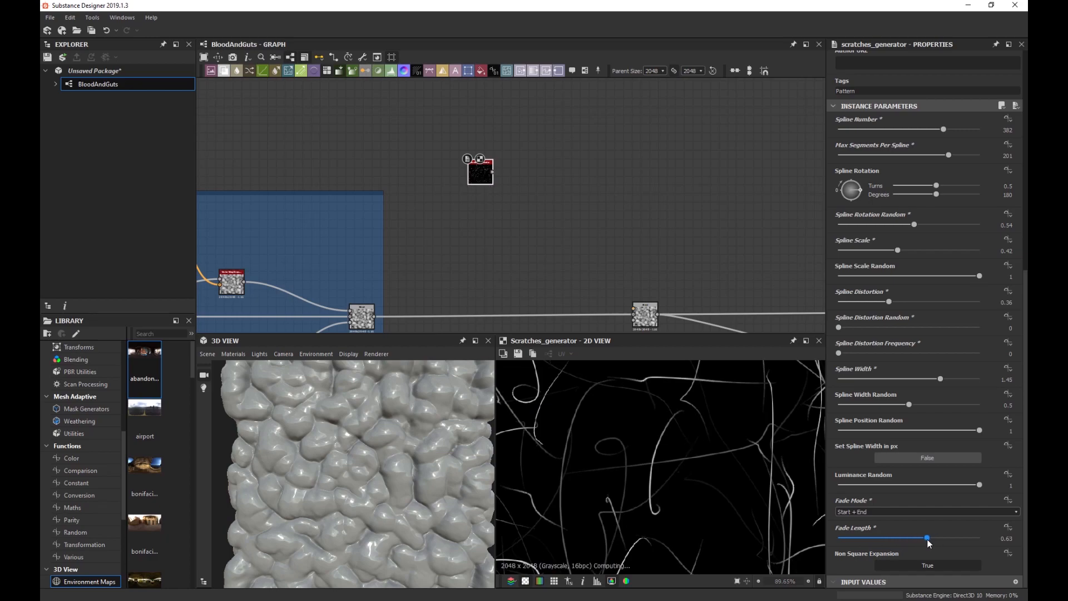
scroll(657, 448, "down", 5)
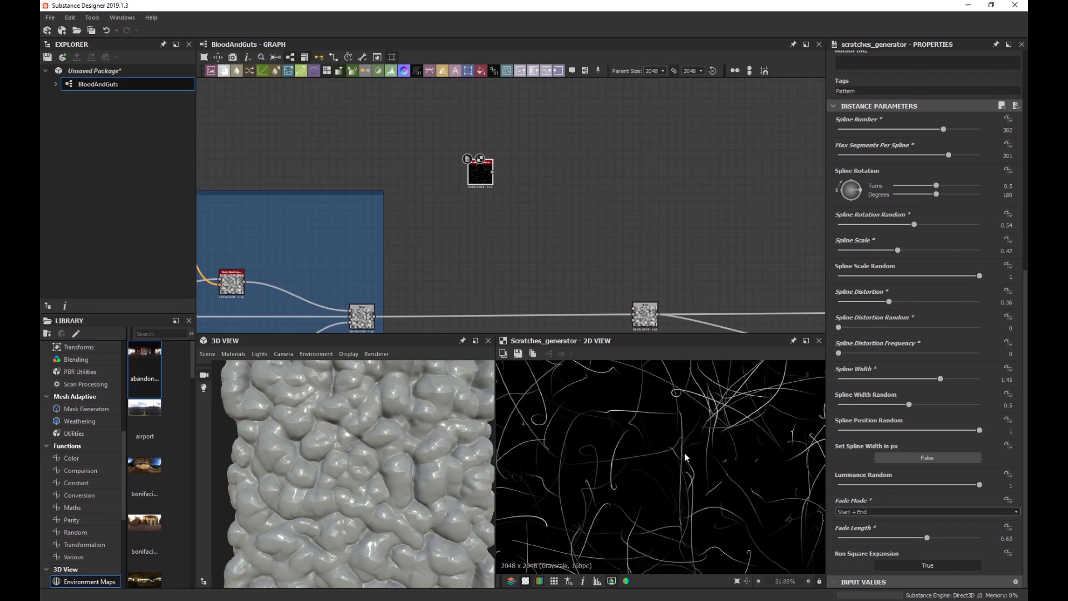
scroll(687, 458, "down", 1)
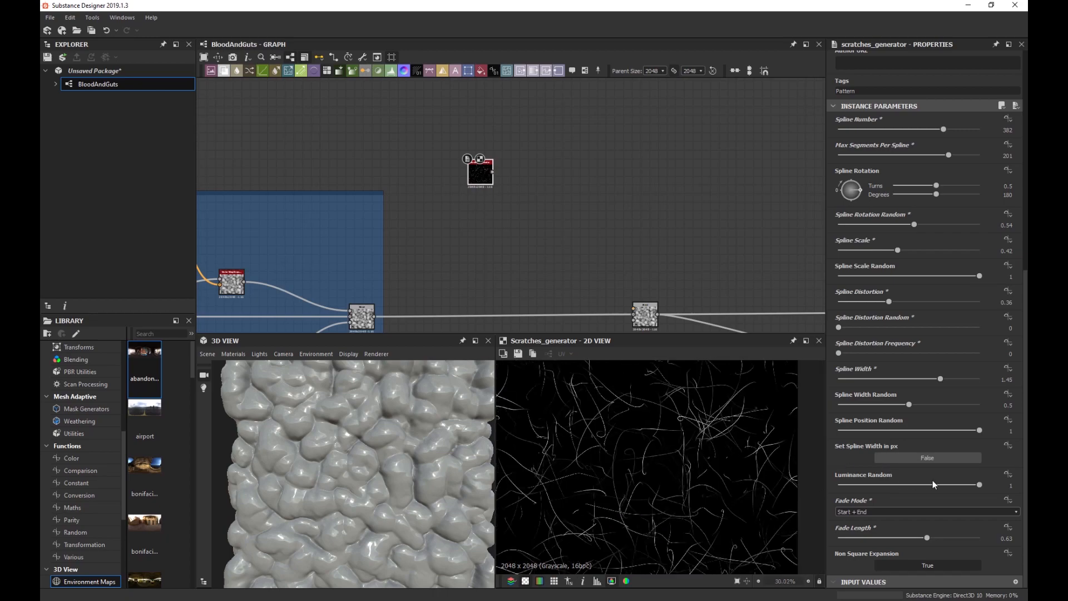
mouse_move(979, 484)
left_mouse_down()
mouse_move(838, 484)
mouse_move(982, 485)
left_mouse_up()
Move the Blend node further right along the node chain.
scroll(693, 415, "up", 4)
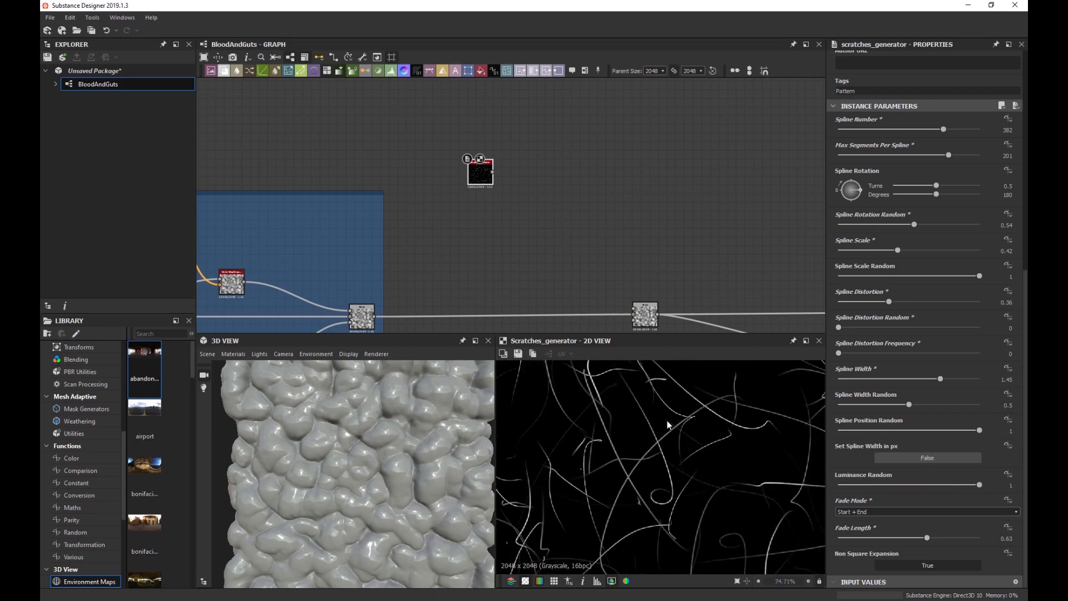
scroll(666, 419, "down", 4)
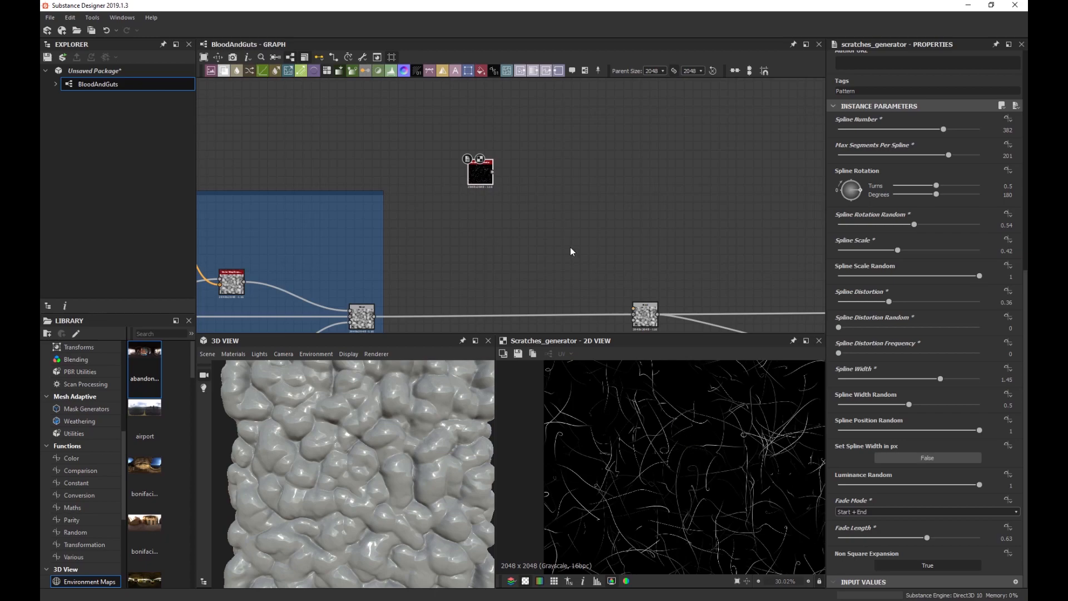
scroll(530, 262, "down", 3)
scroll(531, 264, "up", 3)
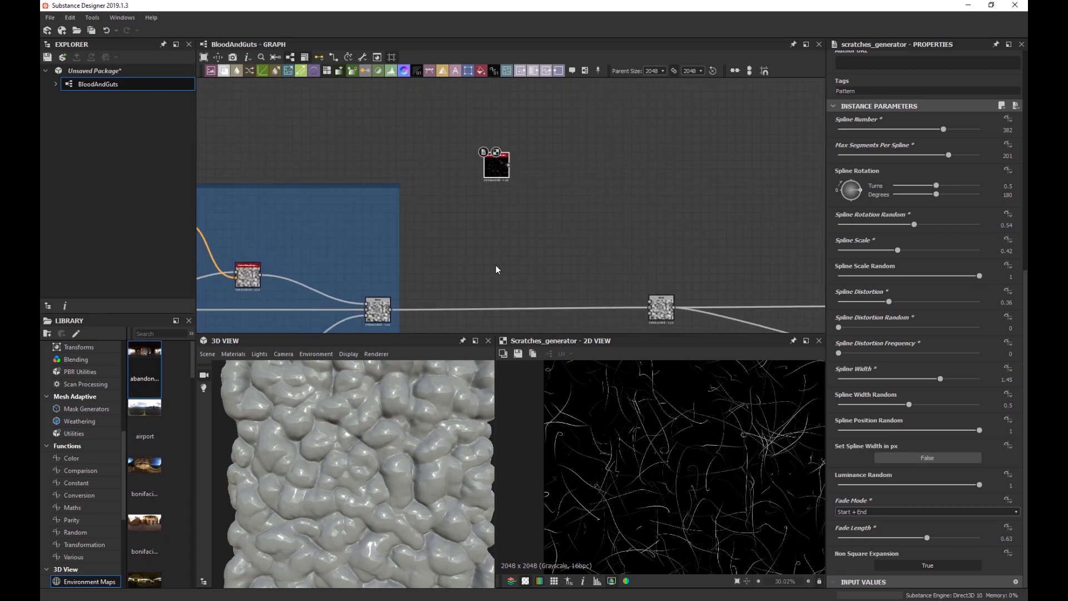
scroll(702, 442, "down", 2)
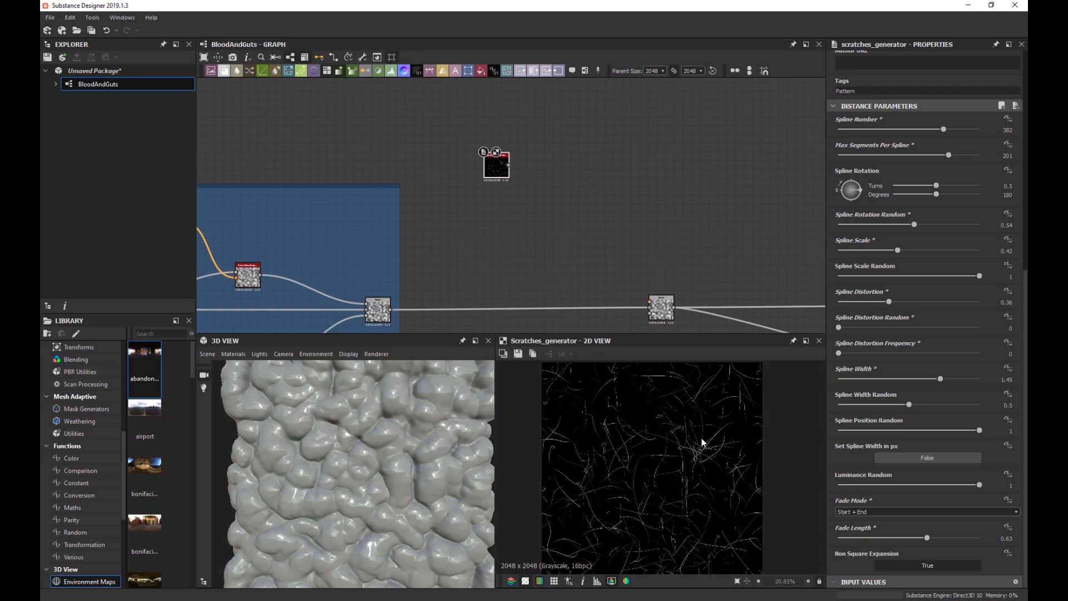
scroll(695, 441, "up", 4)
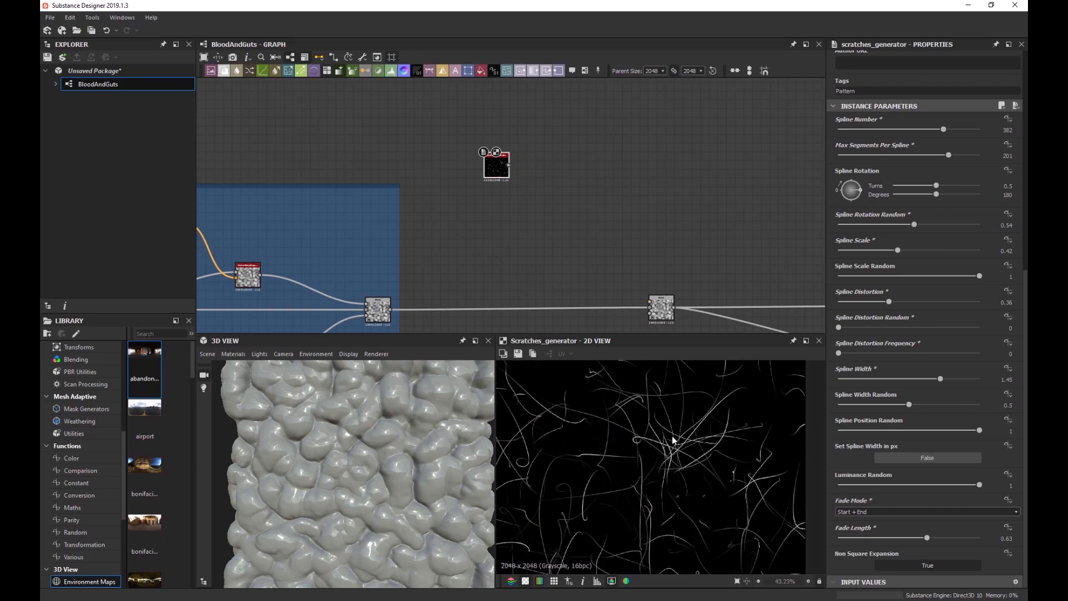
scroll(672, 438, "down", 5)
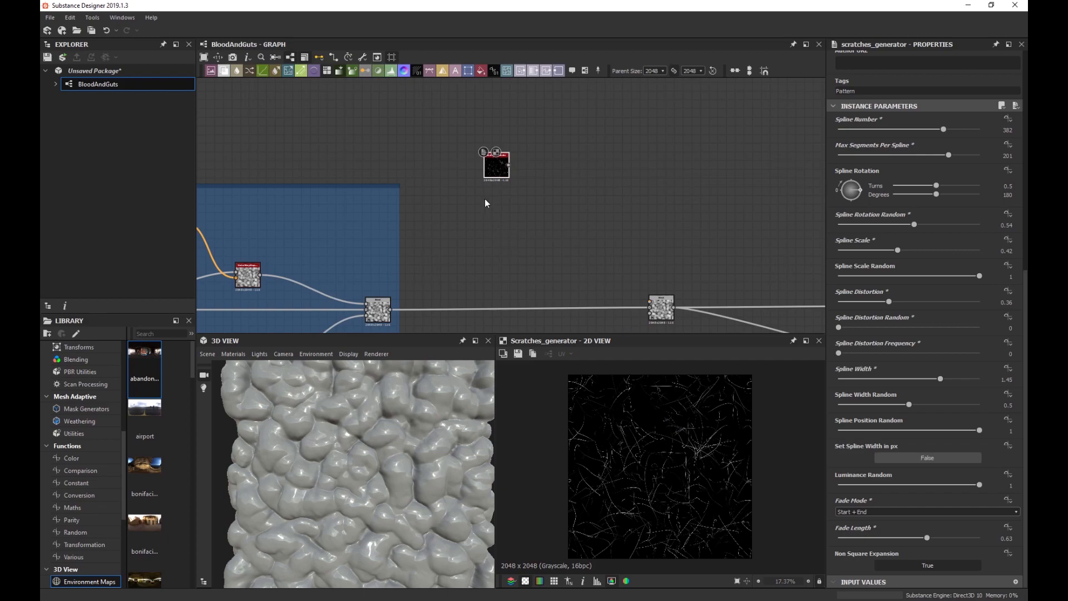
scroll(470, 232, "down", 2)
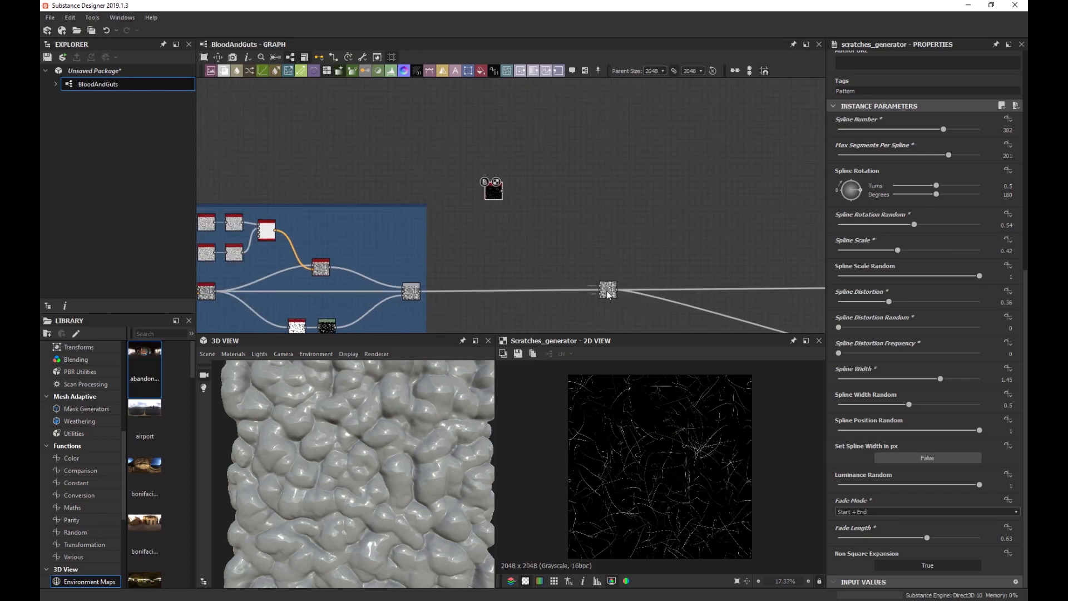
left_click_drag(603, 296, 686, 301)
scroll(663, 423, "up", 2)
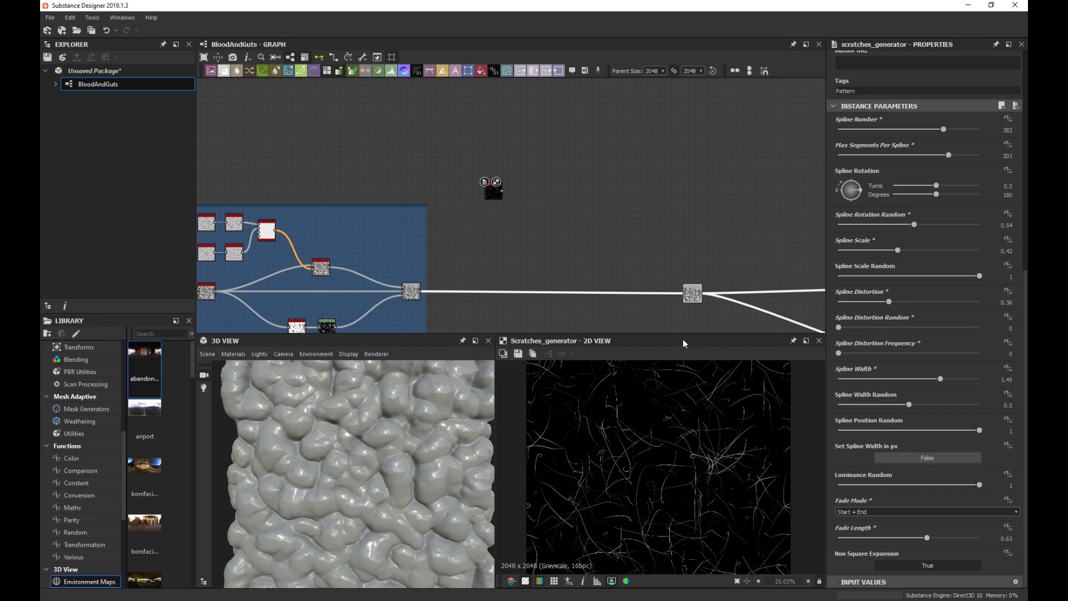
scroll(624, 426, "up", 4)
middle_click_drag(502, 215, 520, 232)
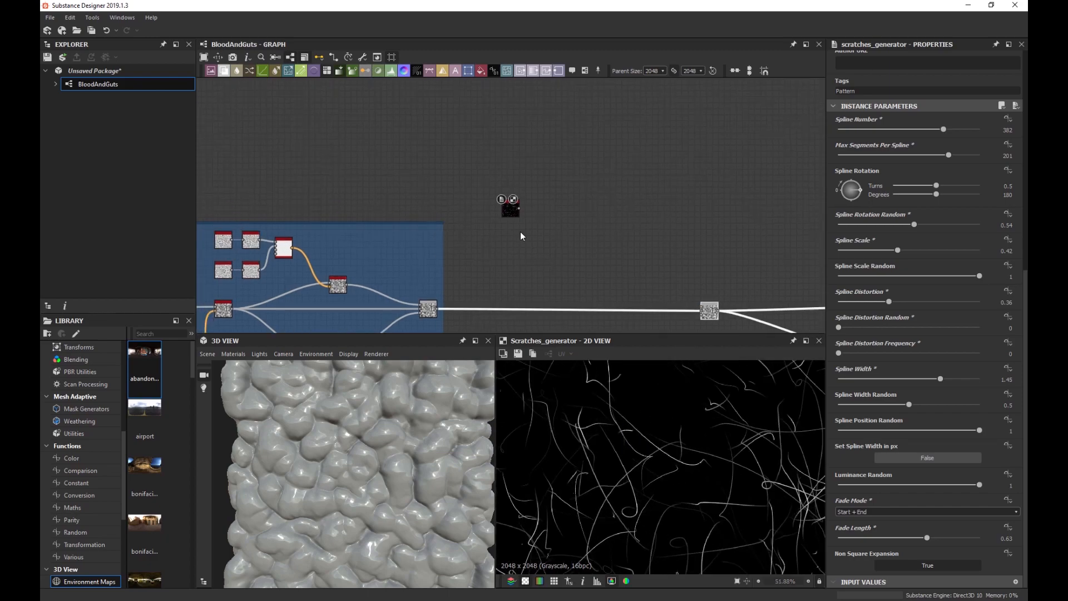
scroll(514, 226, "up", 2)
scroll(409, 144, "up", 3)
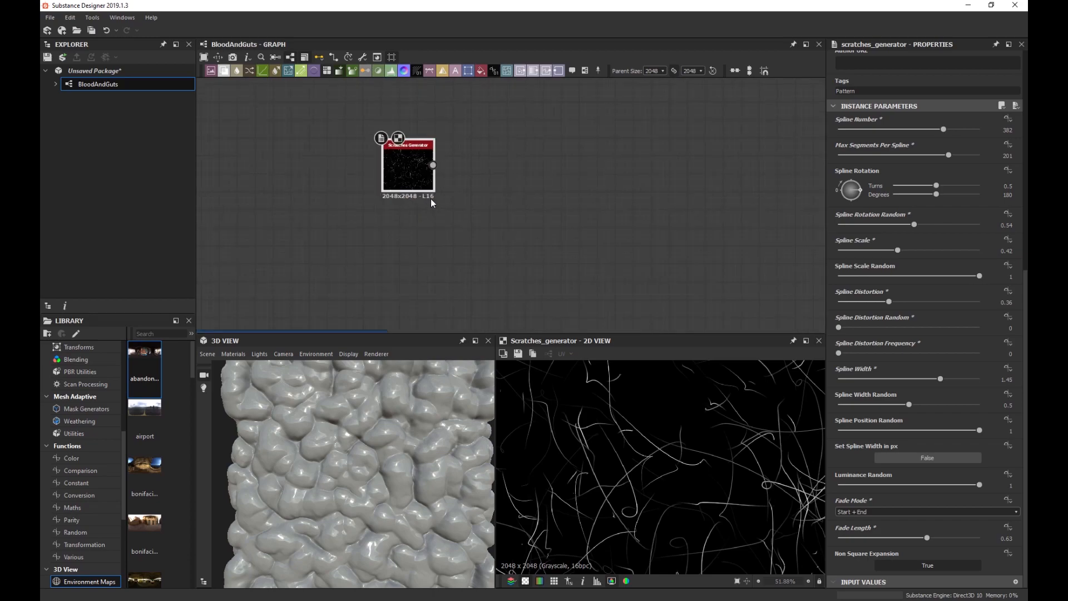
Insert a Directional Warp node connected to the Scratches Generator output.
key("space")
type("vec")
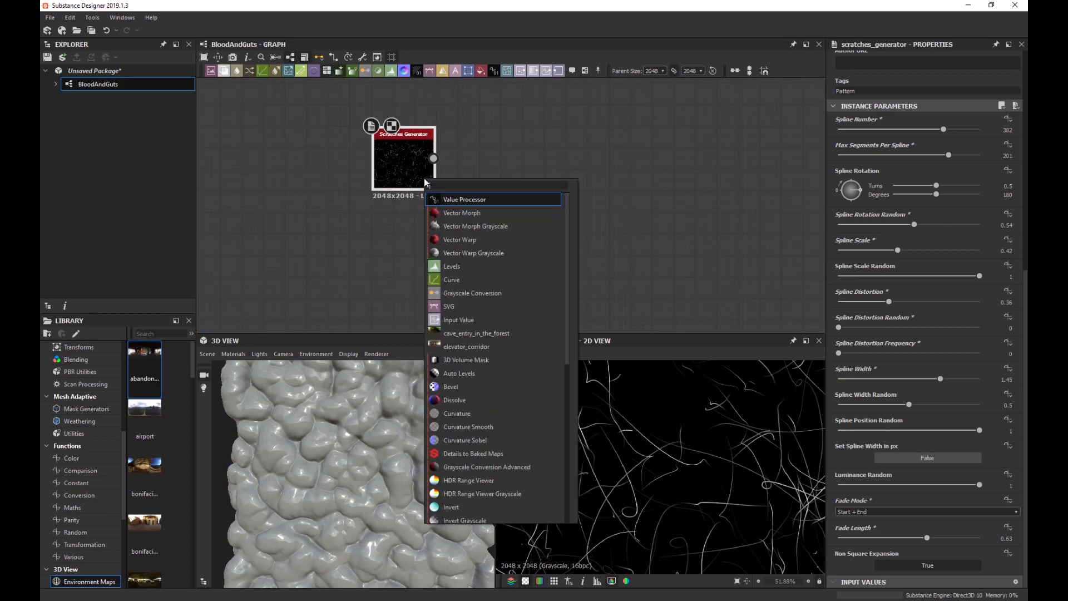
key("Down")
key("Down")
key("Down")
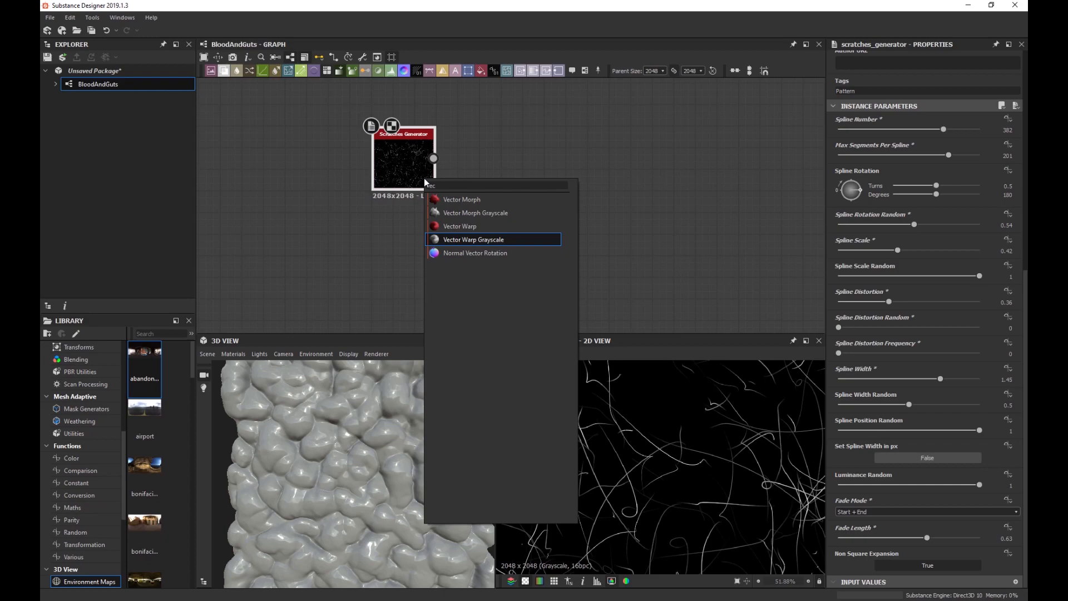
double_click(444, 187)
type("direct")
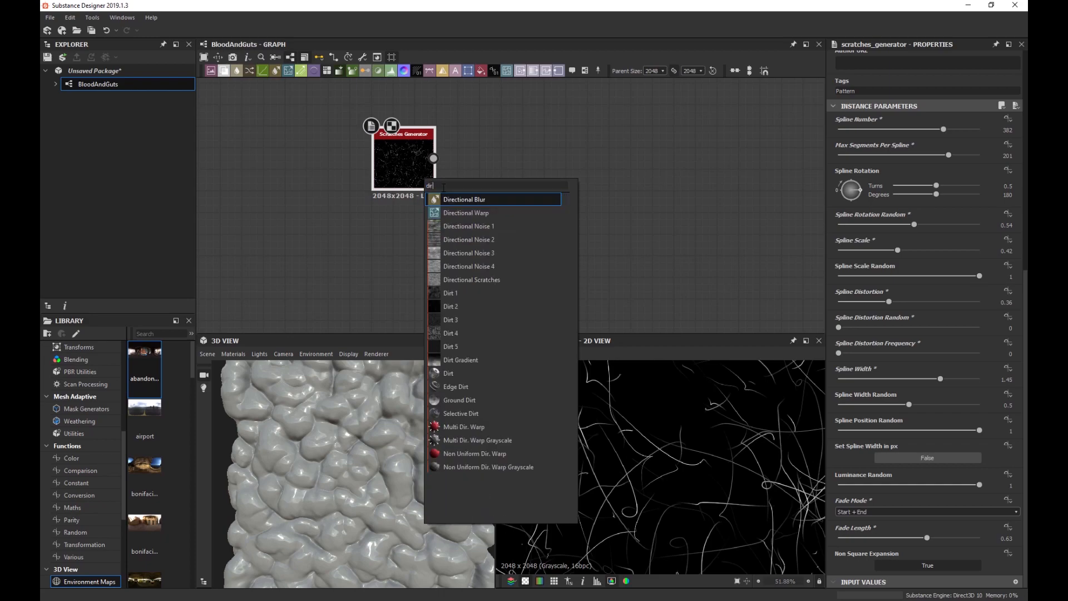
key("Down")
key("Return")
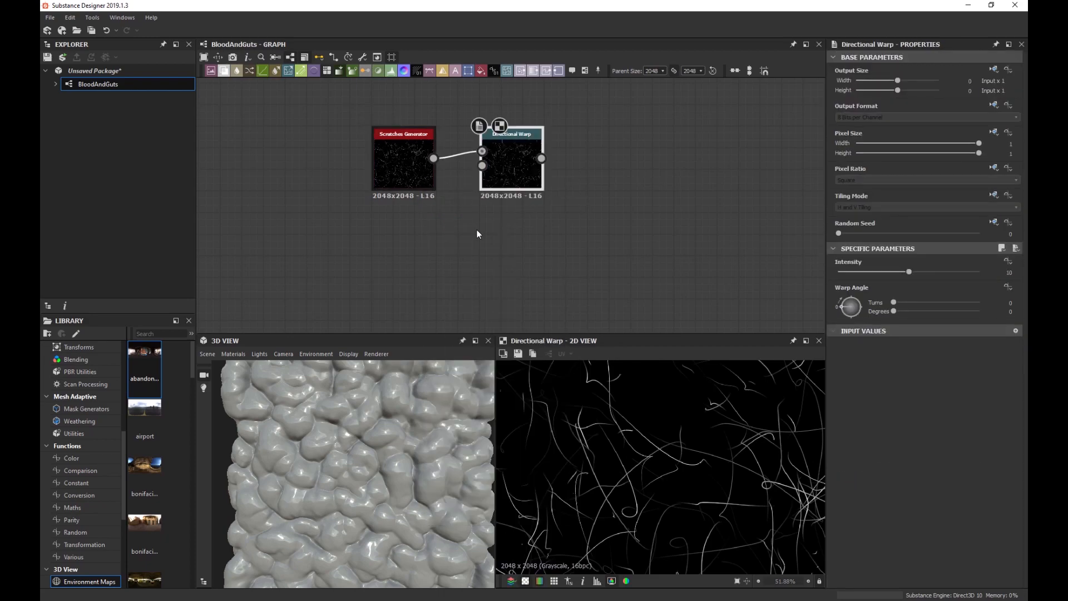
scroll(373, 264, "down", 6)
middle_click_drag(346, 260, 722, 114)
scroll(610, 175, "down", 2)
middle_click_drag(430, 184, 491, 177)
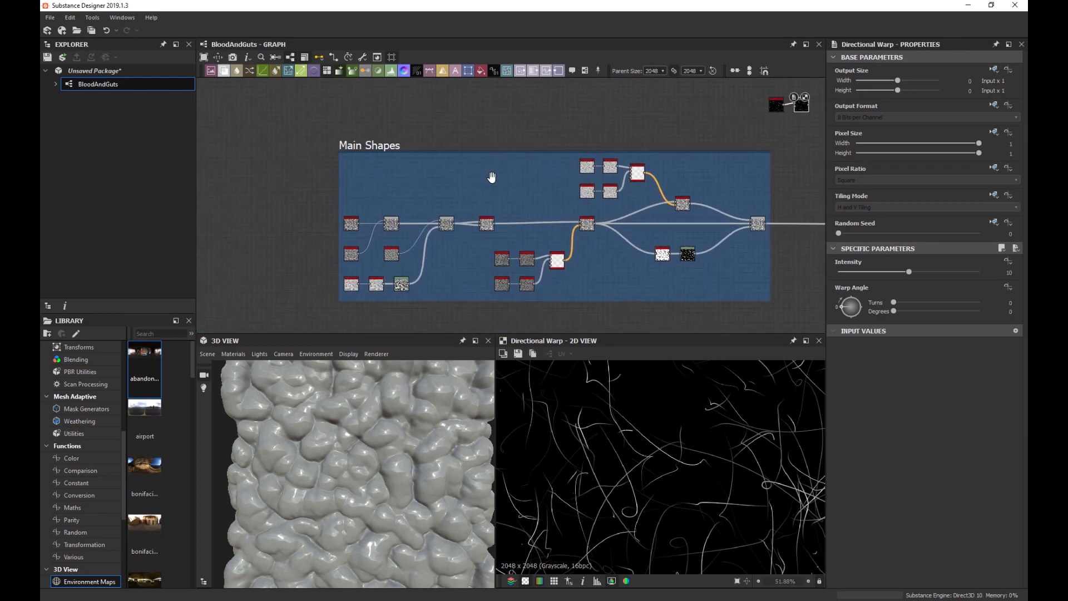
middle_click_drag(553, 197, 412, 200)
middle_click_drag(591, 161, 444, 226)
scroll(506, 189, "up", 7)
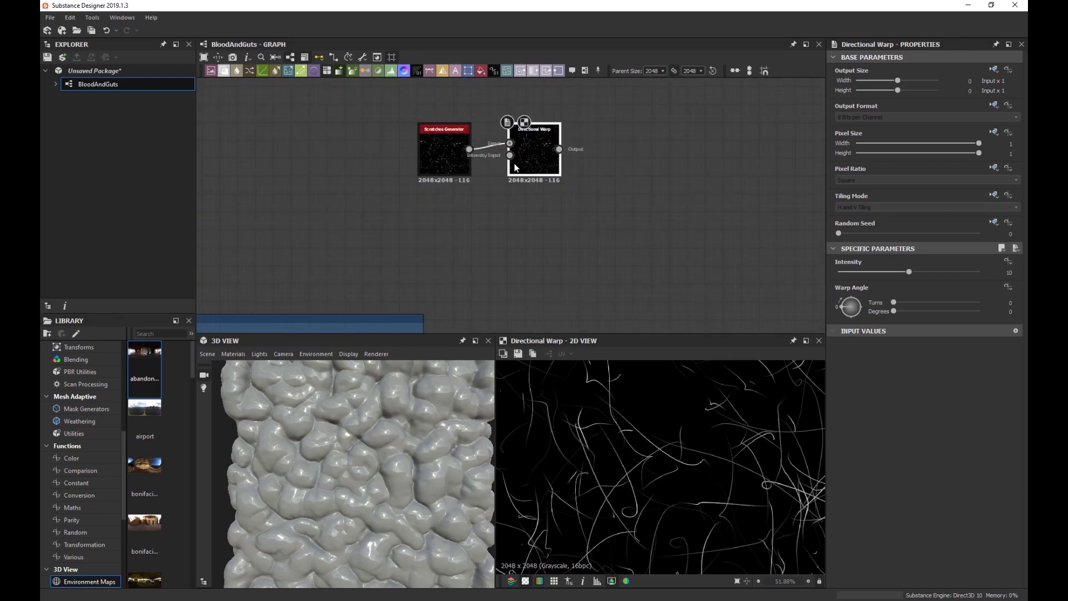
Move the Directional Warp right, try rotating its warp angle about 87 degrees, then undo it.
left_click_drag(515, 167, 617, 169)
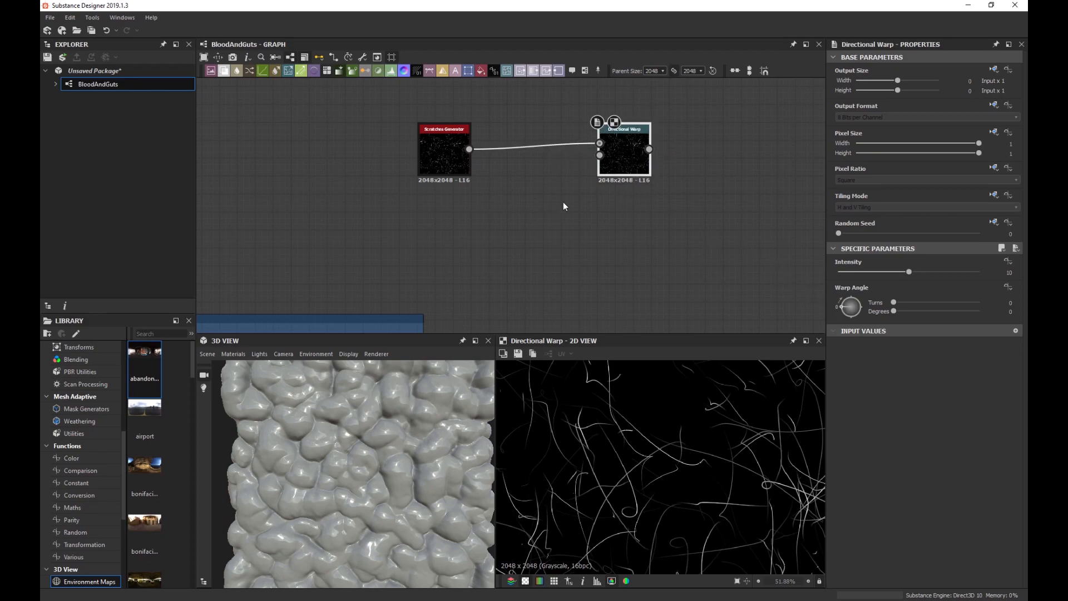
scroll(500, 222, "down", 1)
scroll(531, 205, "down", 1)
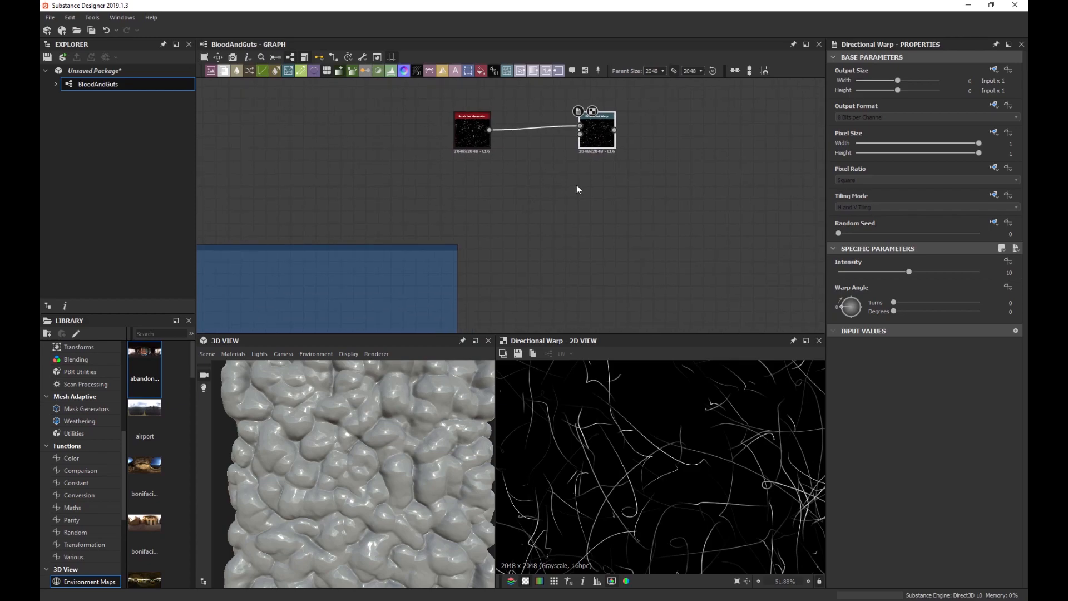
scroll(573, 189, "up", 4)
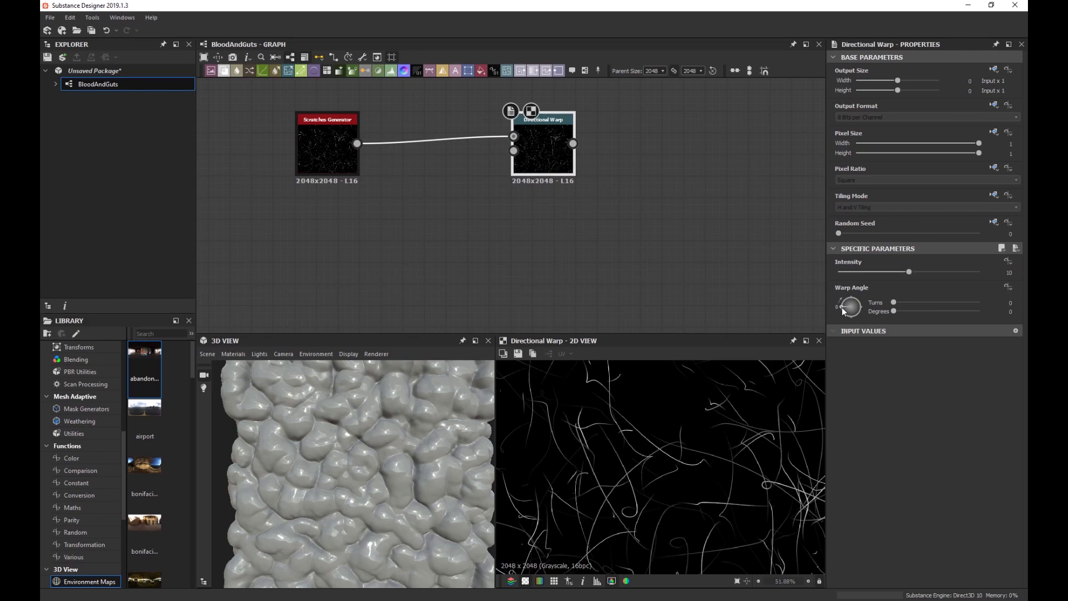
left_click_drag(843, 312, 850, 288)
key("ctrl+z")
scroll(548, 201, "down", 2)
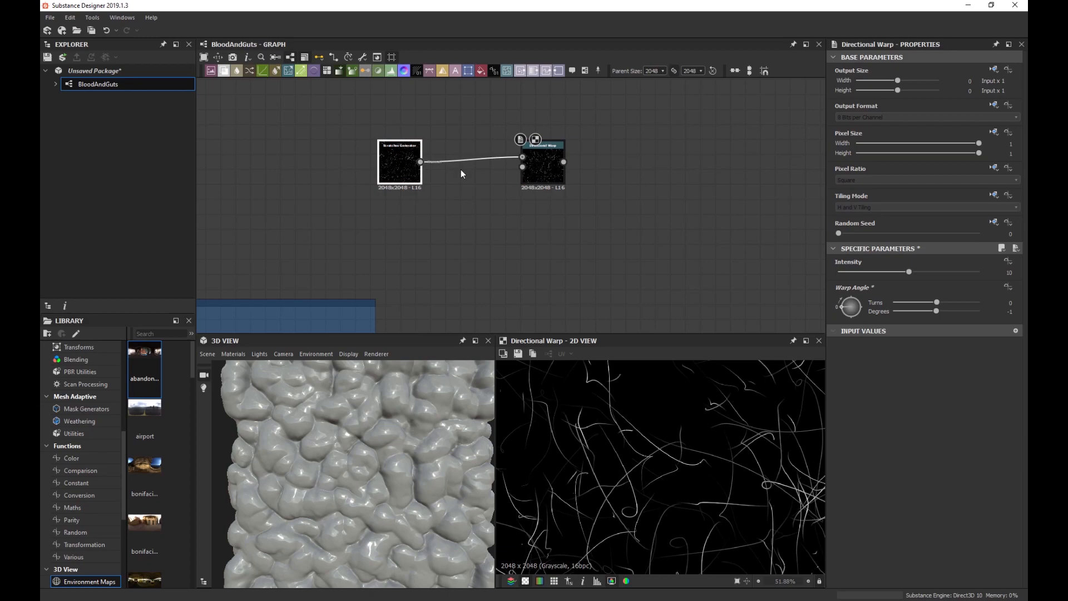
scroll(549, 172, "up", 2)
scroll(540, 179, "down", 1)
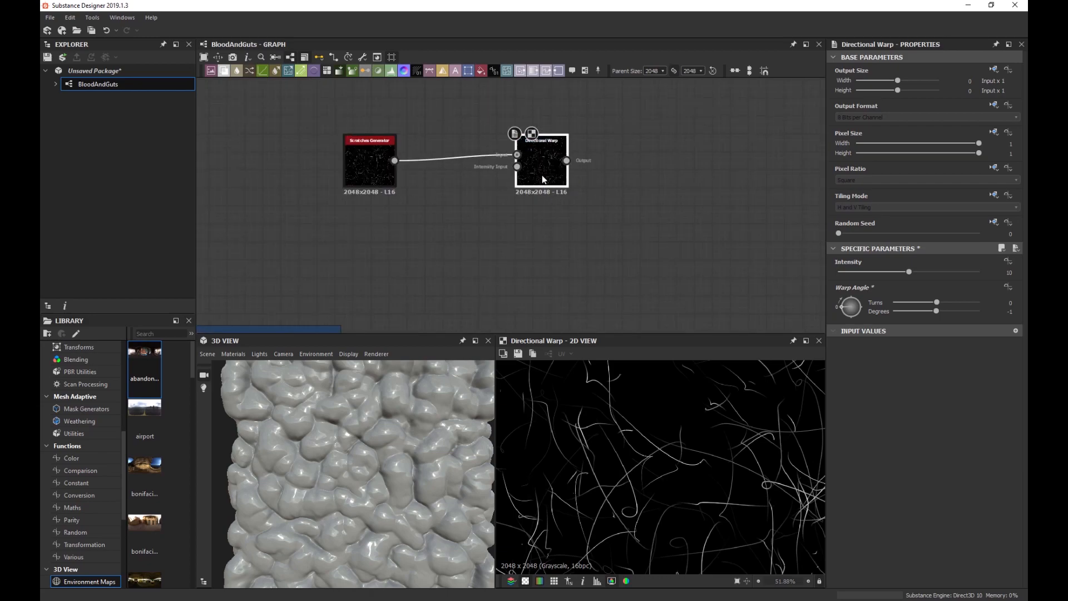
Replace the Directional Warp with a Vector Warp Grayscale fed by the scratches.
key("Delete")
left_click(359, 170)
key("space")
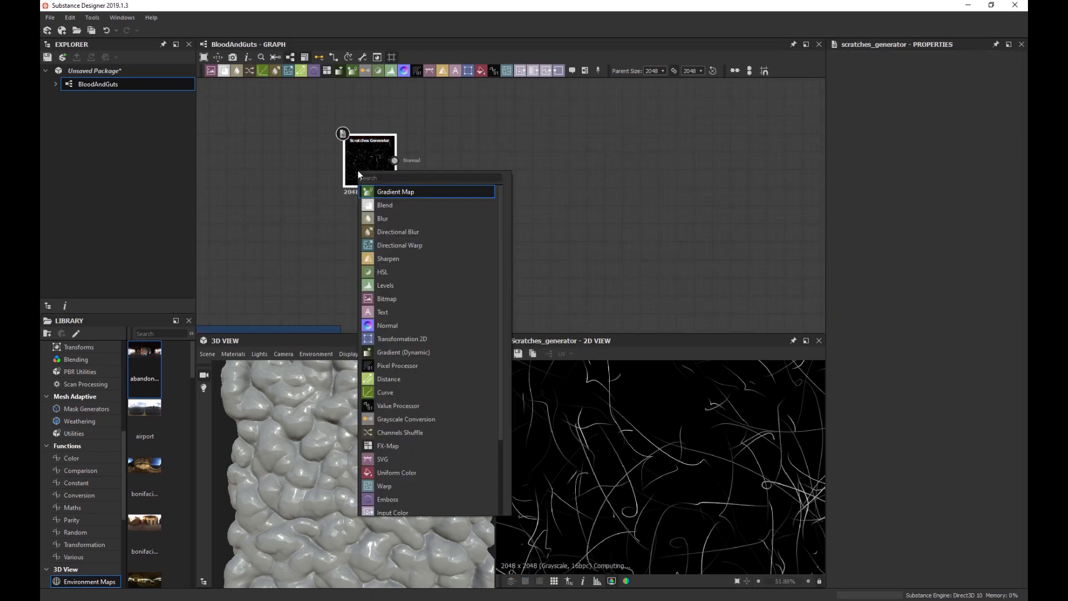
type("vec")
key("Down")
key("Down")
key("Down")
key("Return")
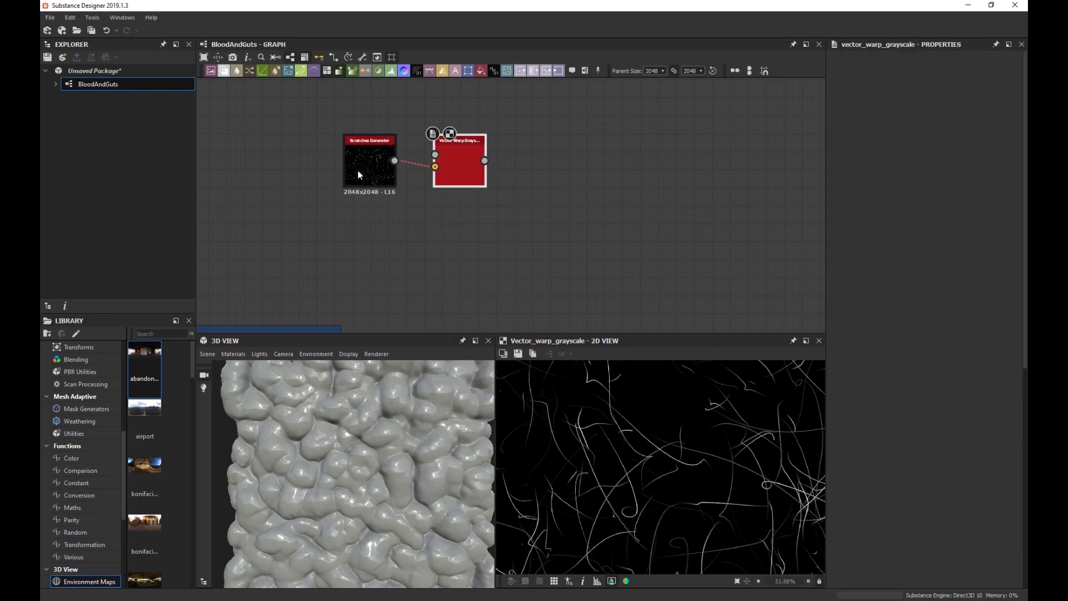
left_click_drag(436, 158, 525, 154)
scroll(404, 247, "up", 1)
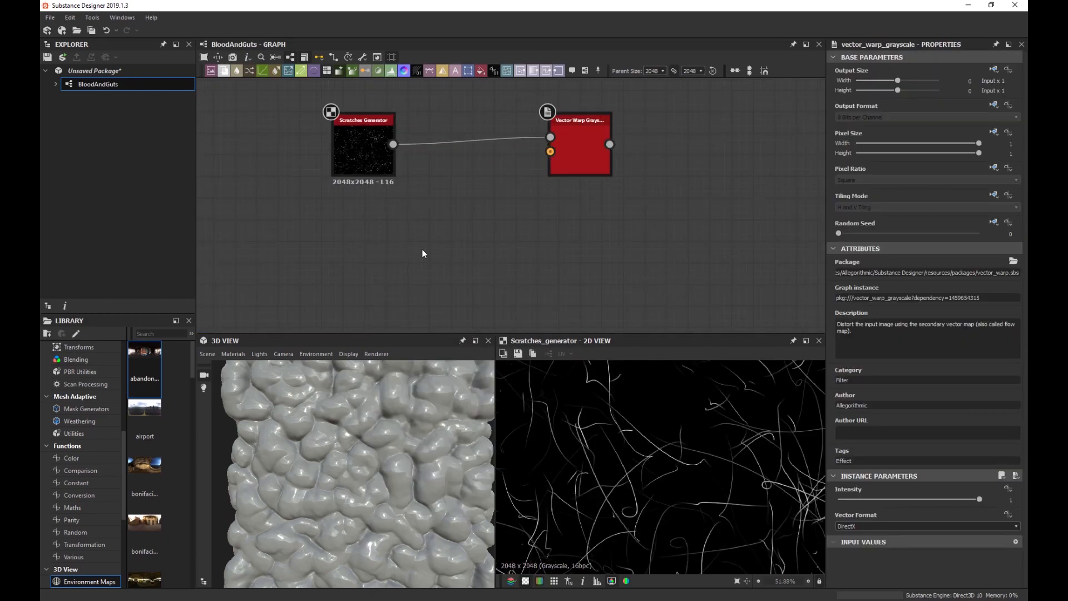
Add a Perlin Noise with Scale 47 and Disorder 0.3, placed below the scratches.
key("space")
type("per")
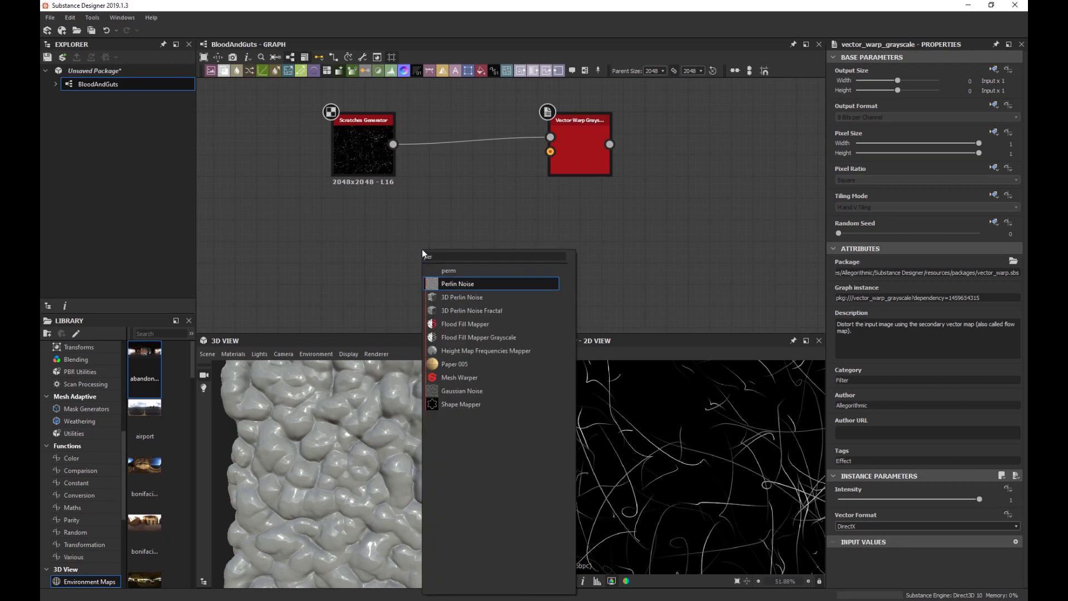
key("Return")
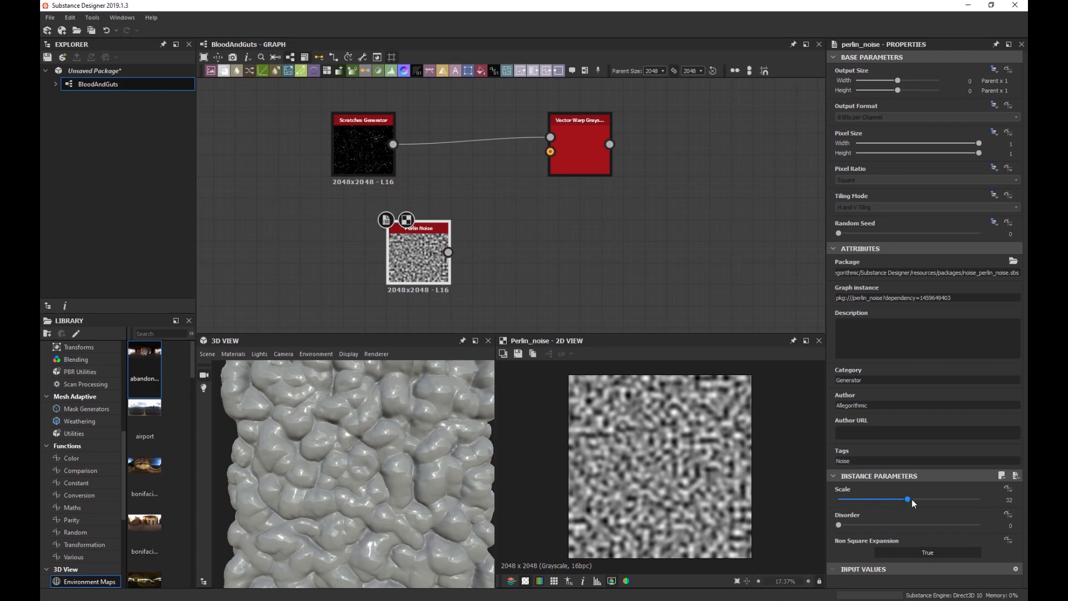
left_click_drag(912, 499, 942, 498)
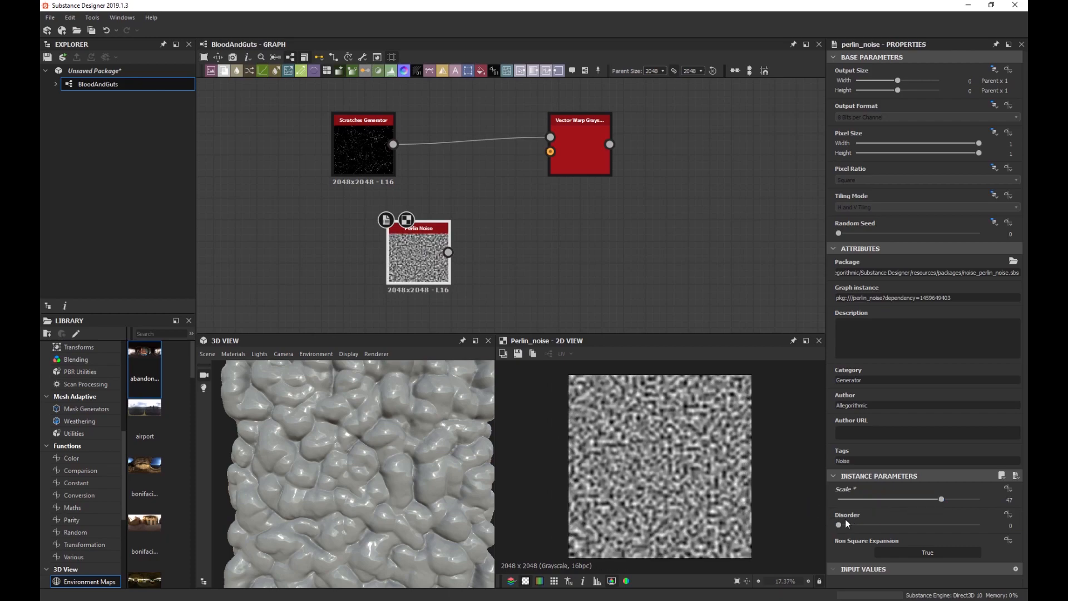
left_click_drag(846, 523, 880, 523)
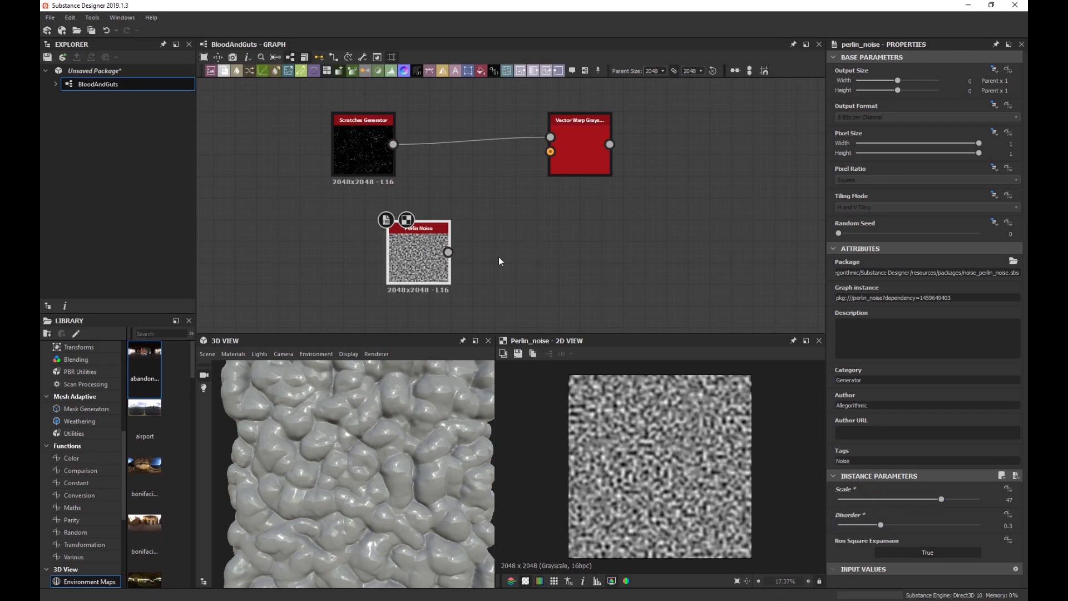
scroll(499, 260, "up", 1)
left_click_drag(412, 250, 345, 223)
Paste a copy of the Perlin Noise below the original and set its Disorder to 0.72.
scroll(379, 229, "down", 4)
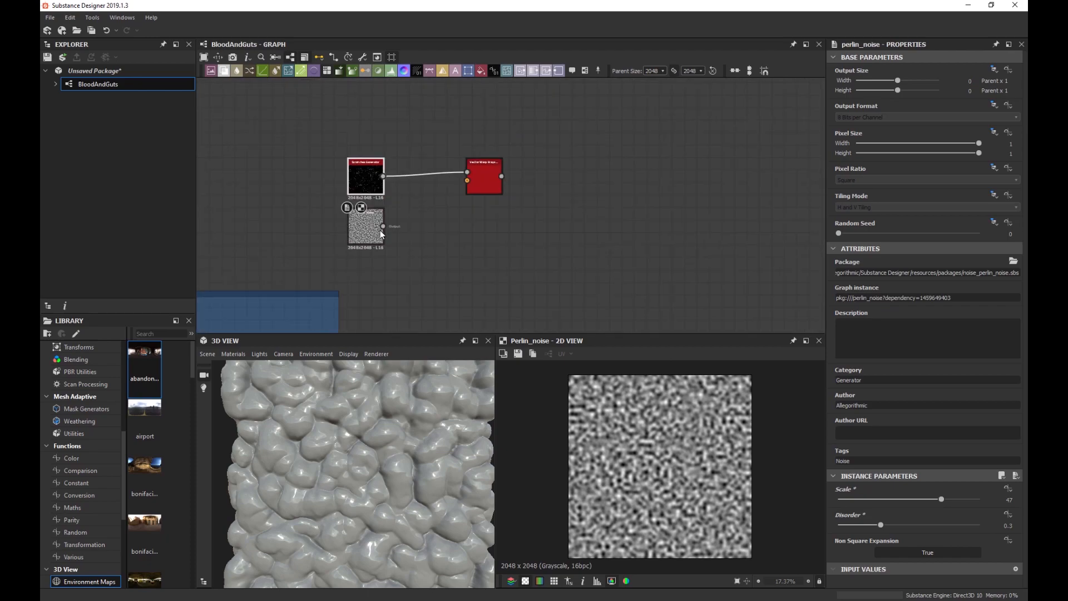
key("ctrl+v")
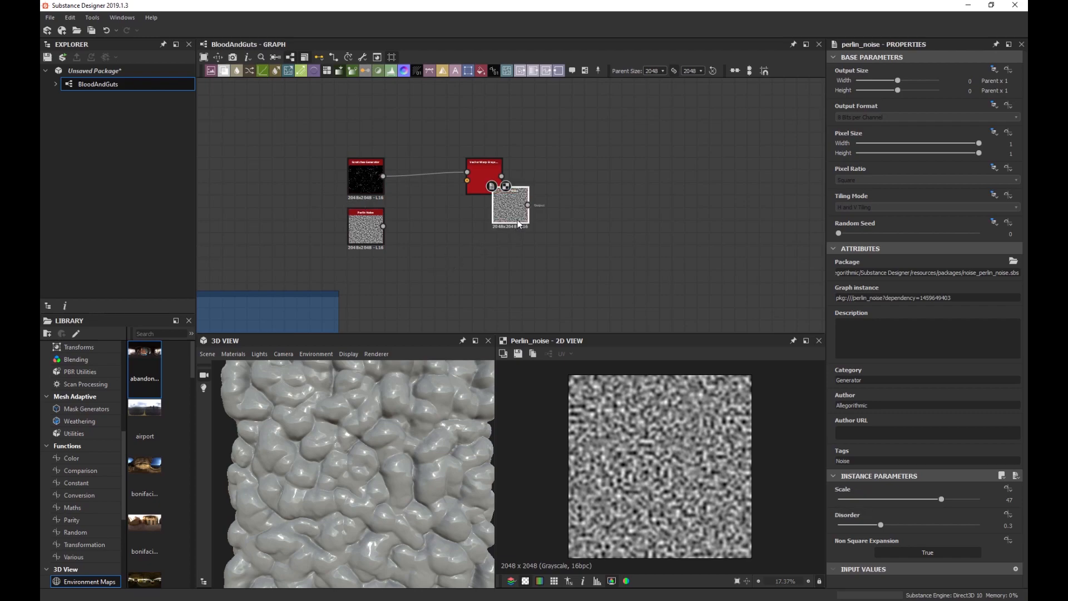
left_click_drag(519, 224, 374, 308)
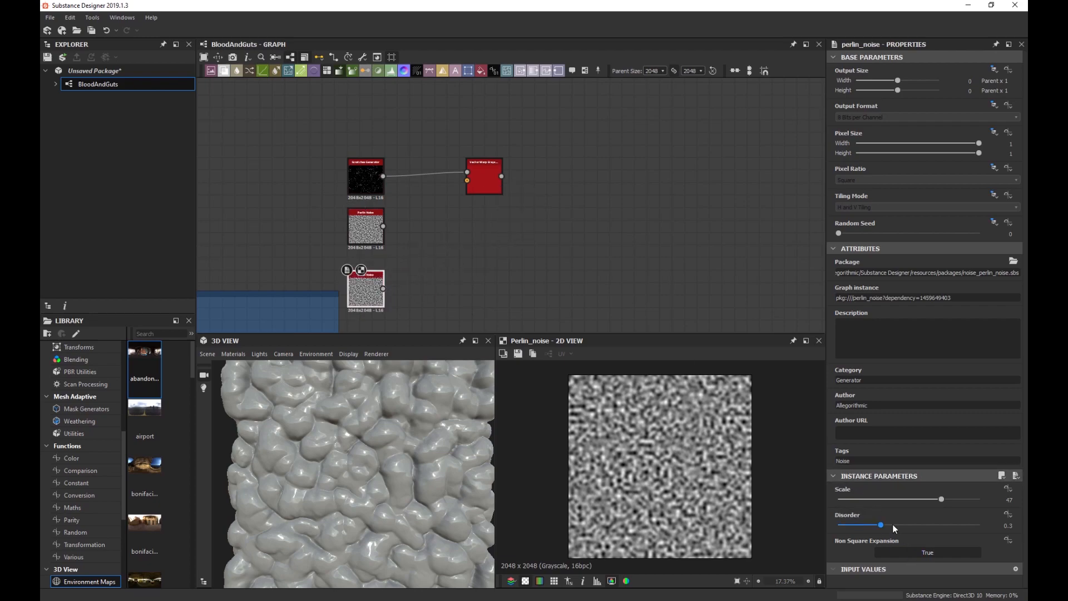
left_click_drag(893, 524, 940, 523)
scroll(615, 441, "up", 5)
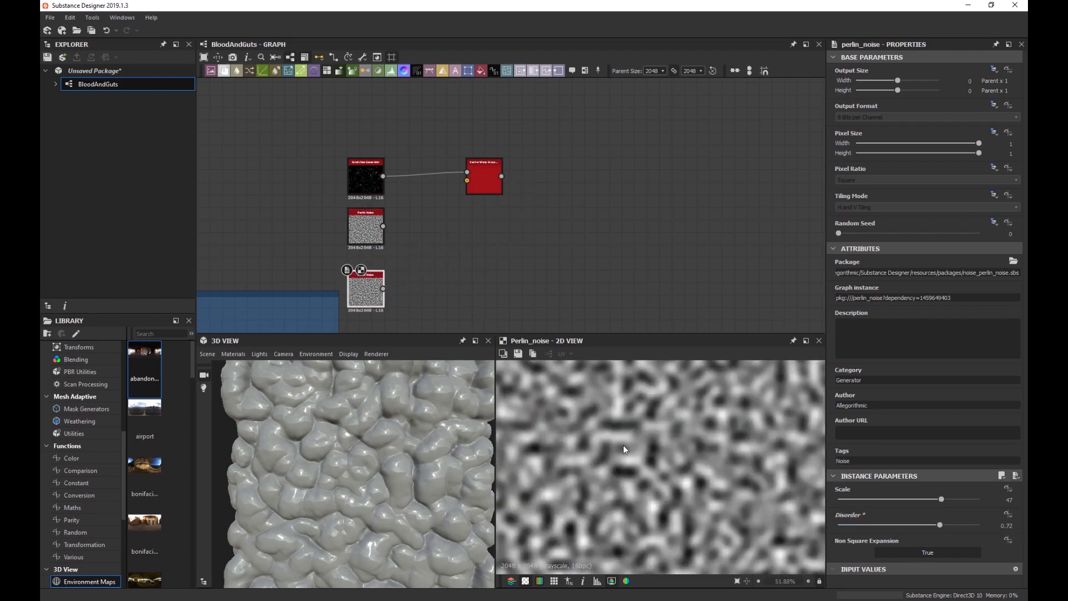
scroll(623, 445, "up", 2)
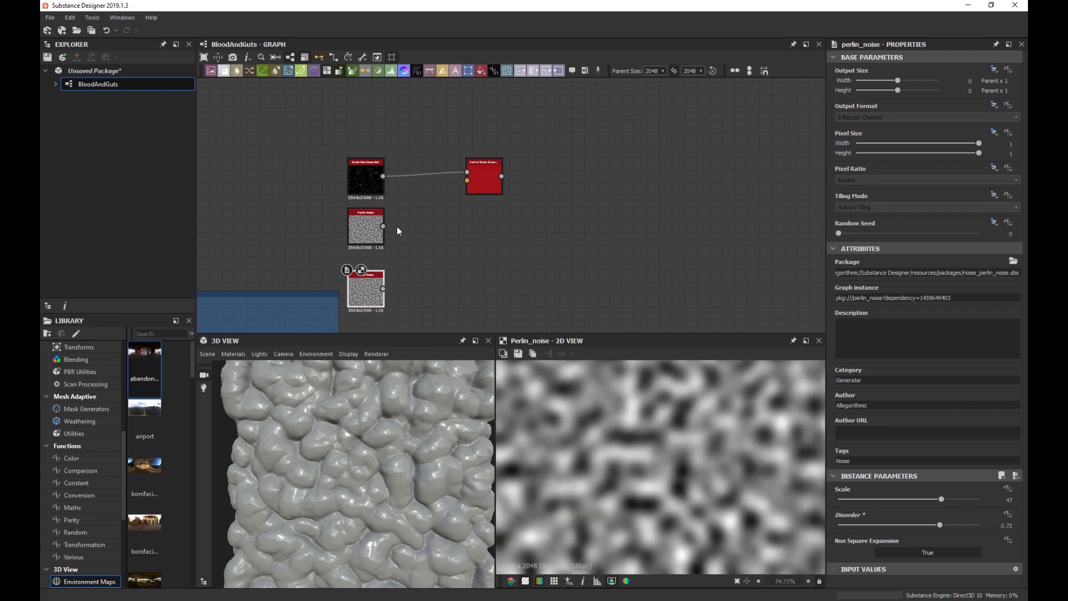
scroll(397, 230, "up", 1)
Add an RGBA Merge node combining the two Perlin Noise nodes.
key("space")
type("rgb")
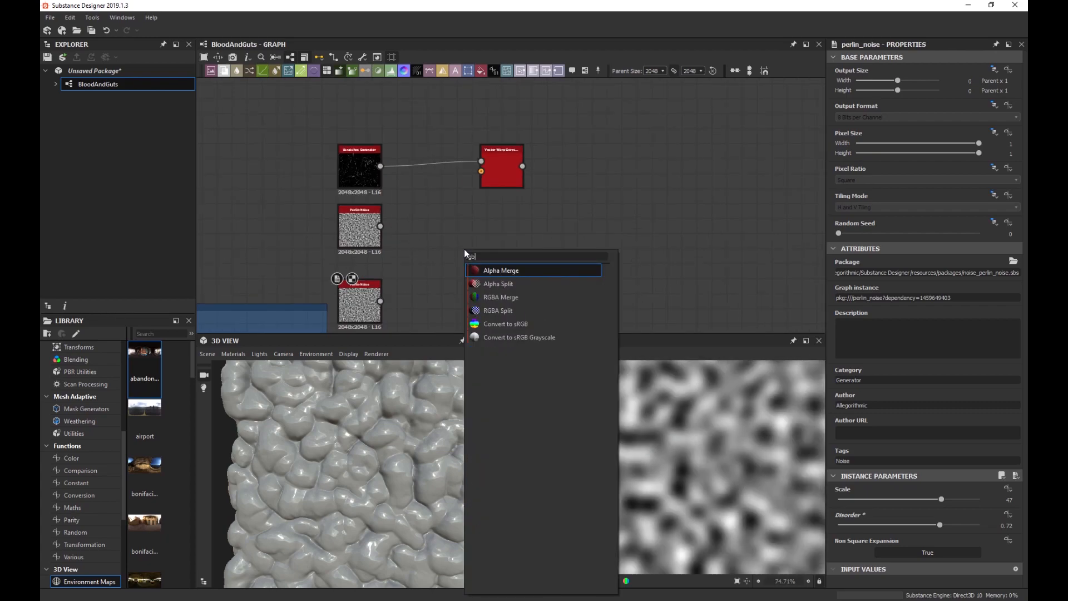
key("Down")
key("Down")
key("Return")
left_click_drag(466, 254, 450, 247)
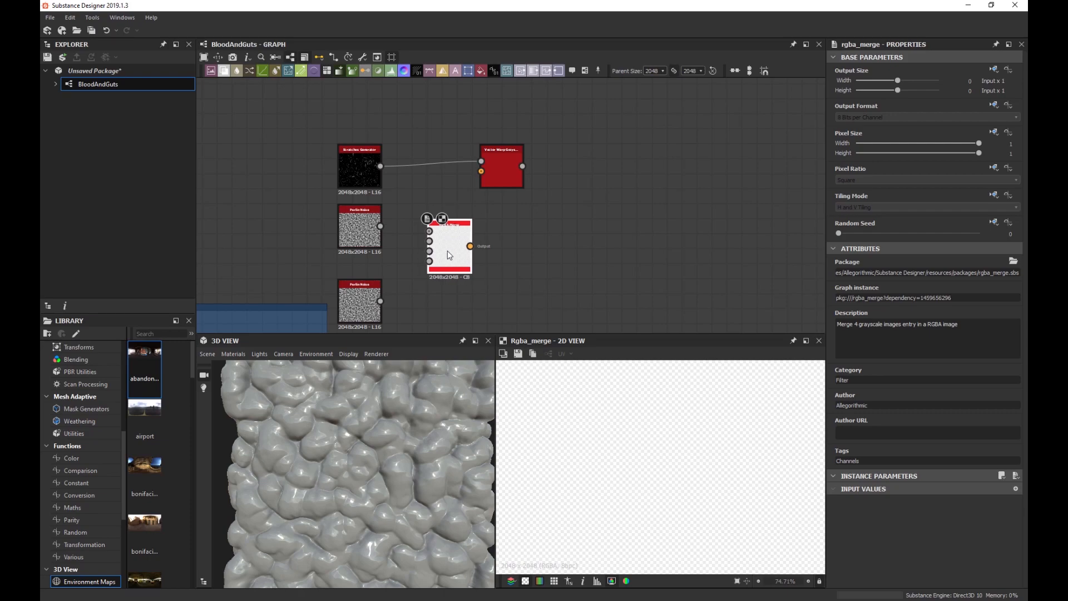
left_click_drag(380, 226, 427, 224)
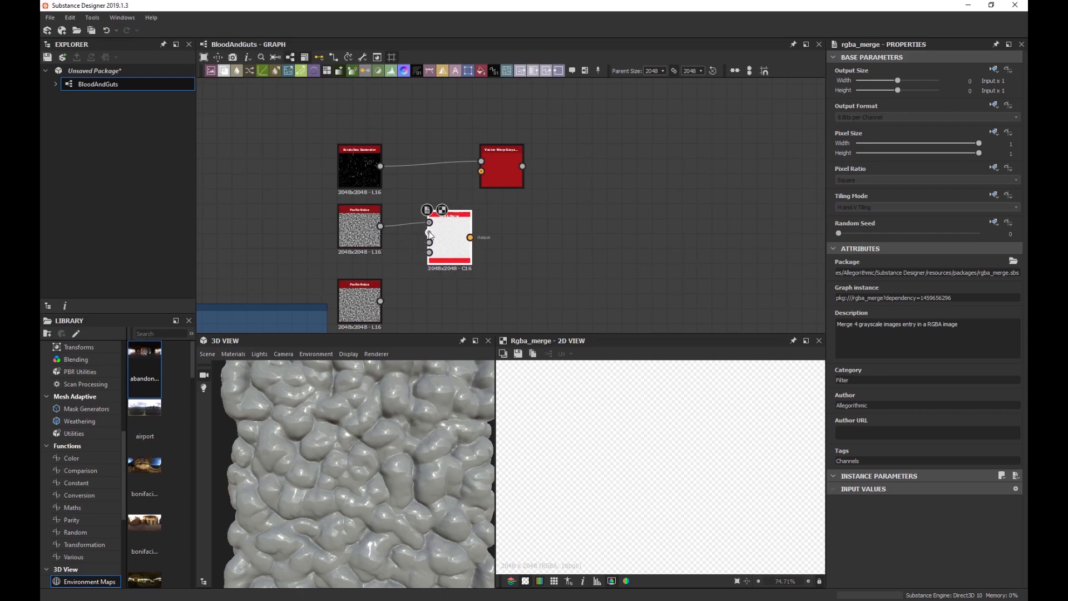
left_click_drag(380, 301, 449, 241)
Preview the Vector Warp Grayscale and lower its Intensity to 0.03.
left_click_drag(512, 181, 546, 181)
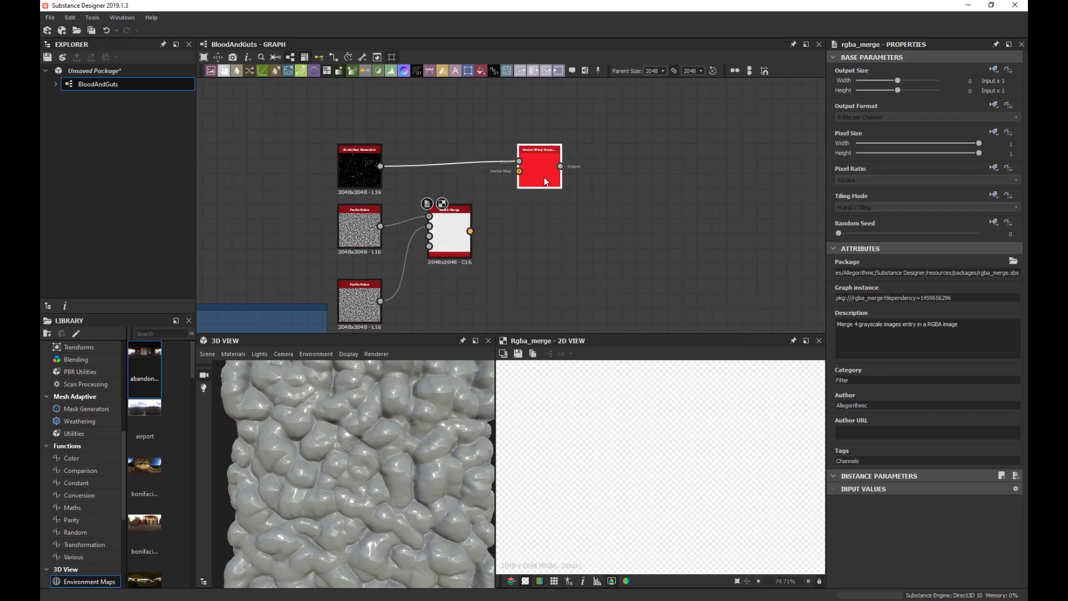
double_click(531, 174)
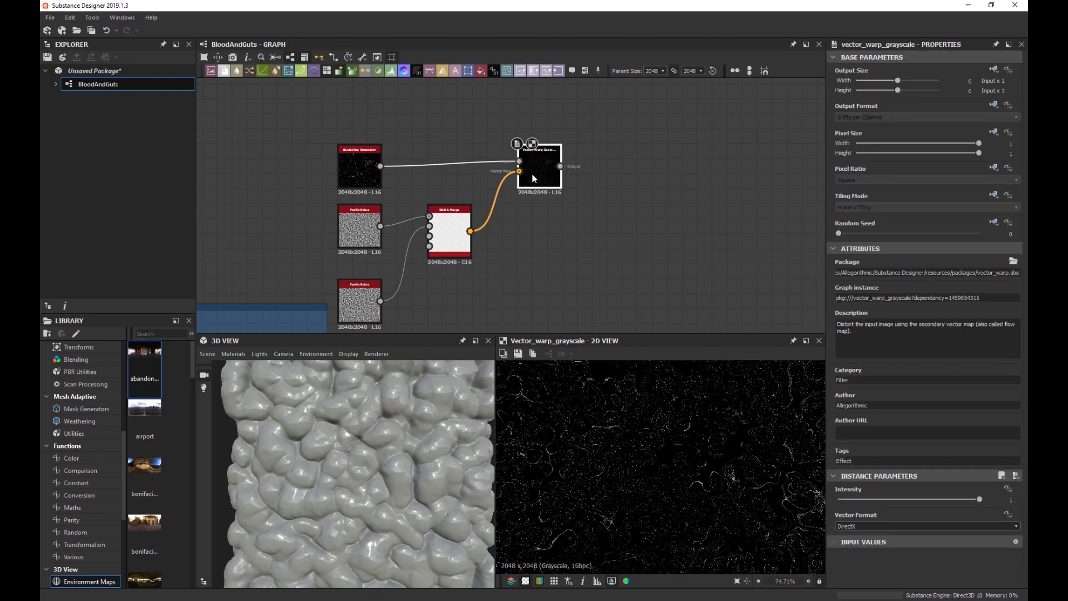
scroll(604, 425, "up", 1)
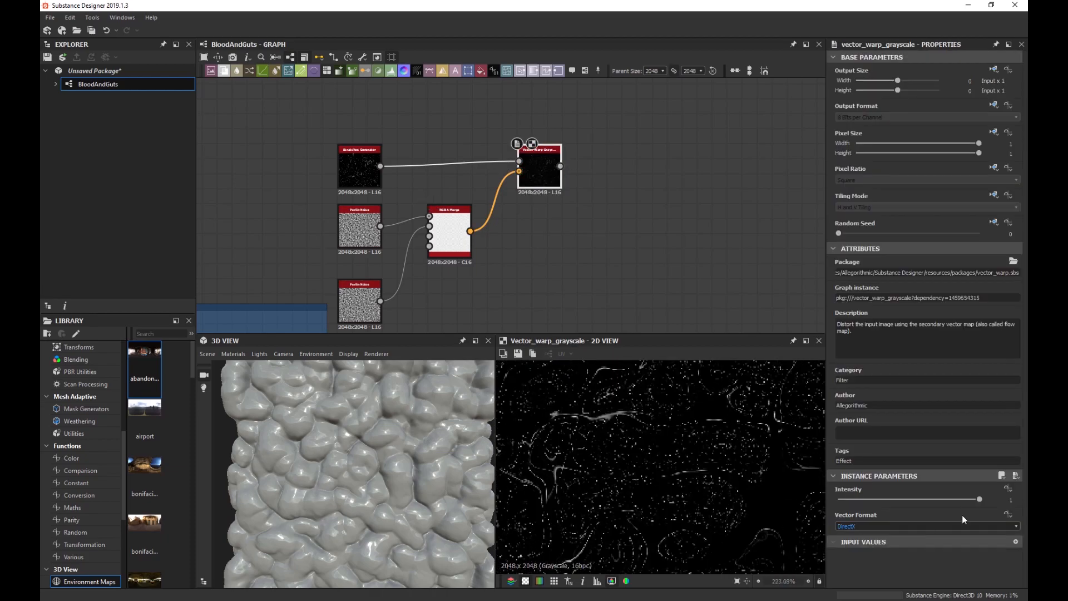
left_click_drag(979, 499, 842, 515)
scroll(679, 432, "down", 6)
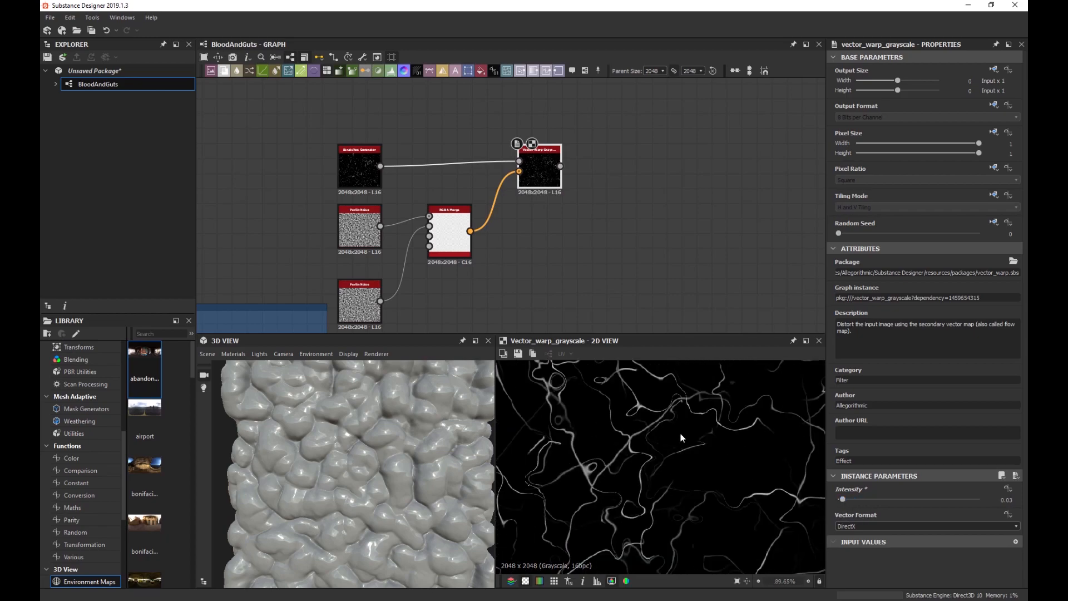
Inspect the warped veins by panning, zooming and enlarging the 3D and 2D preview areas.
middle_click_drag(659, 419, 629, 480)
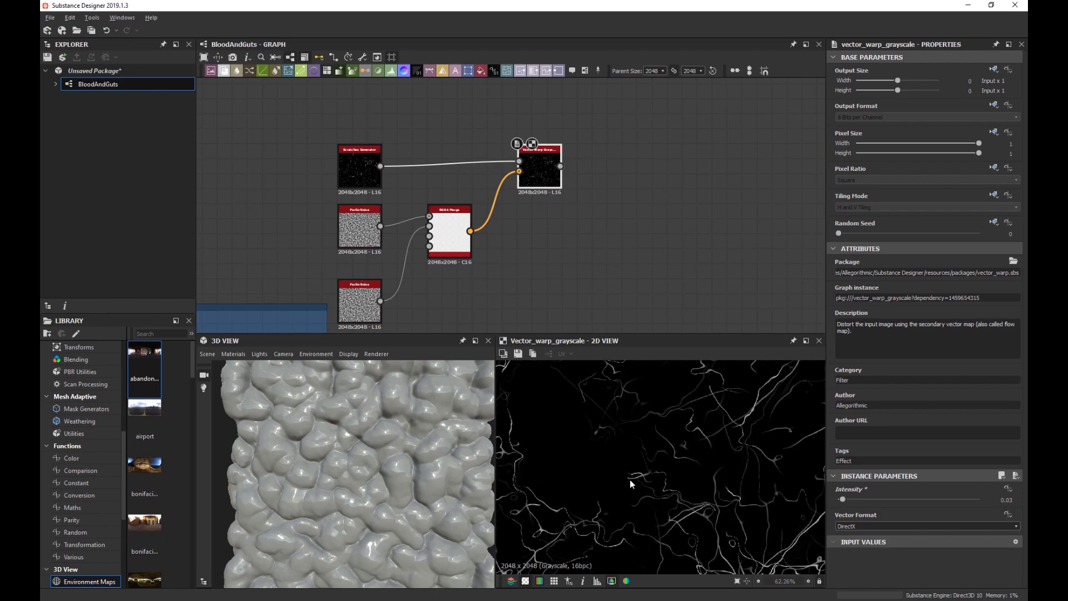
middle_click_drag(736, 429, 696, 405)
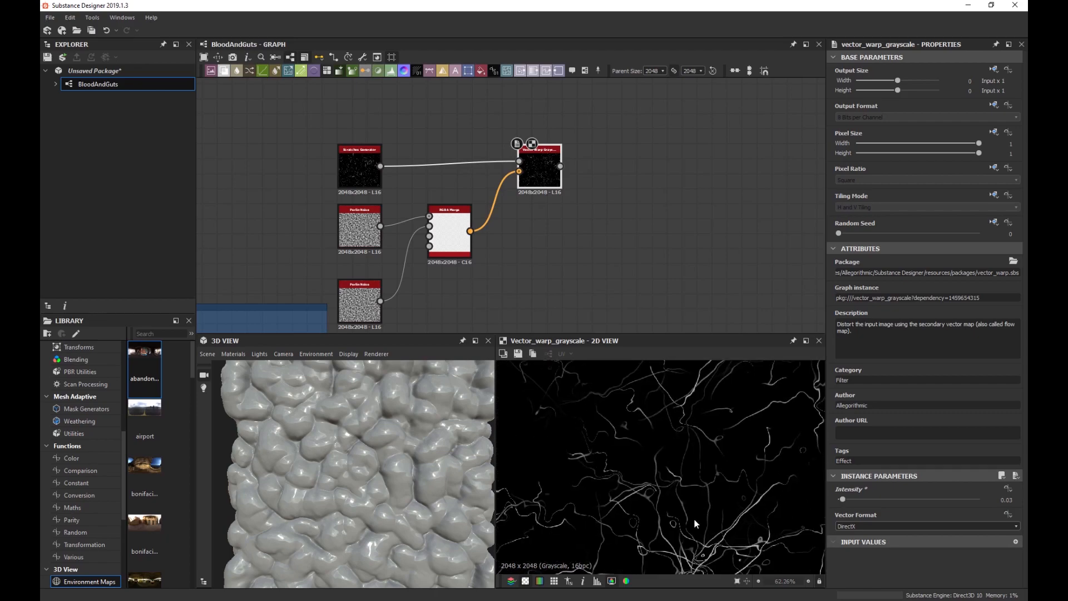
middle_click_drag(694, 519, 655, 481)
scroll(655, 480, "down", 2)
middle_click_drag(583, 502, 677, 457)
scroll(672, 496, "up", 2)
scroll(662, 443, "down", 5)
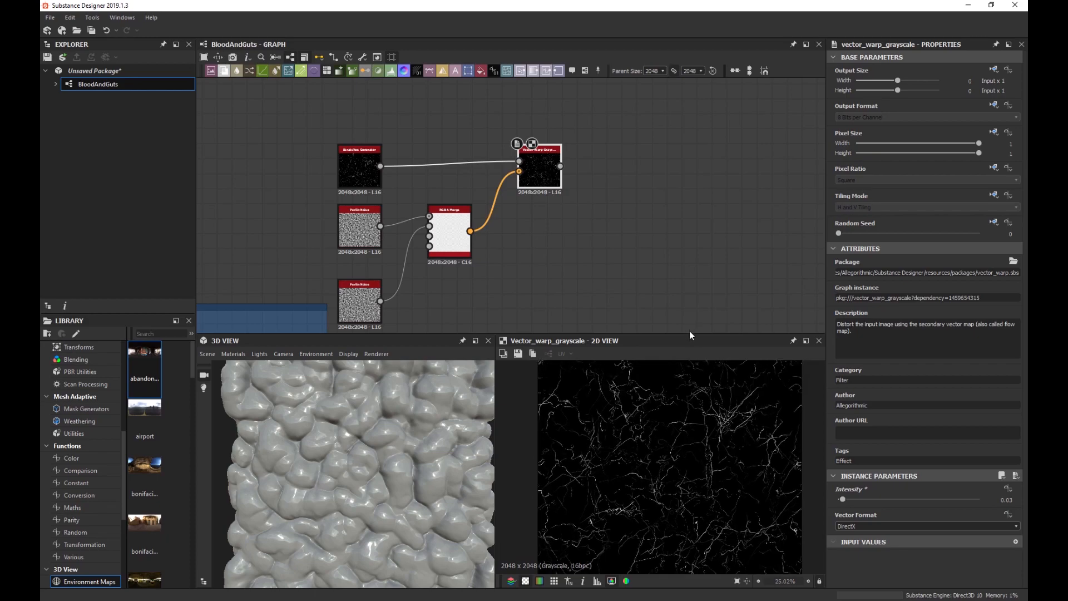
left_click_drag(690, 333, 688, 249)
scroll(665, 362, "up", 3)
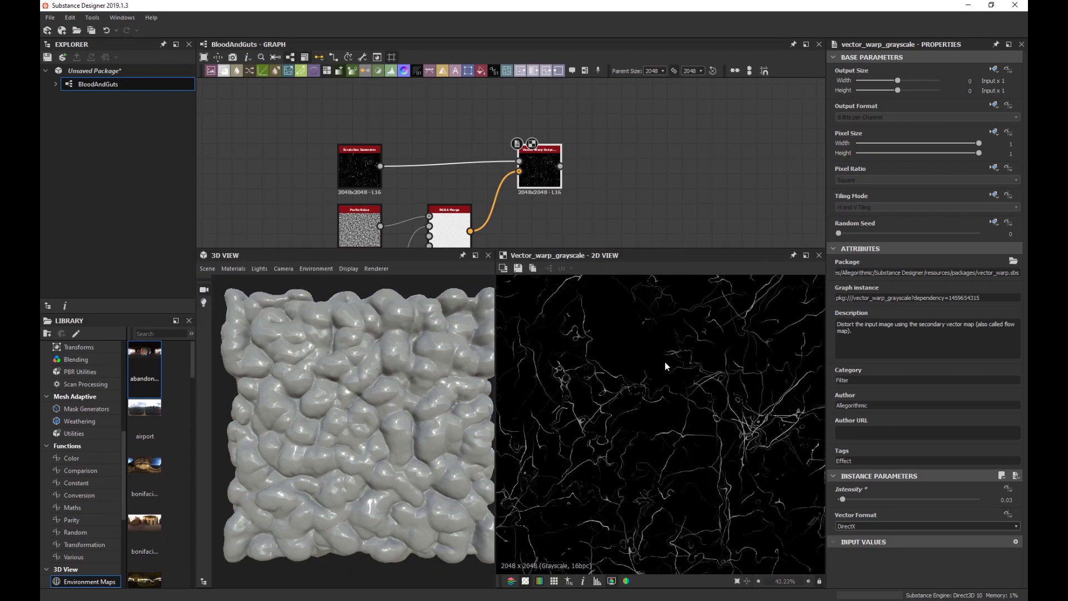
middle_click_drag(665, 362, 658, 371)
scroll(667, 381, "up", 1)
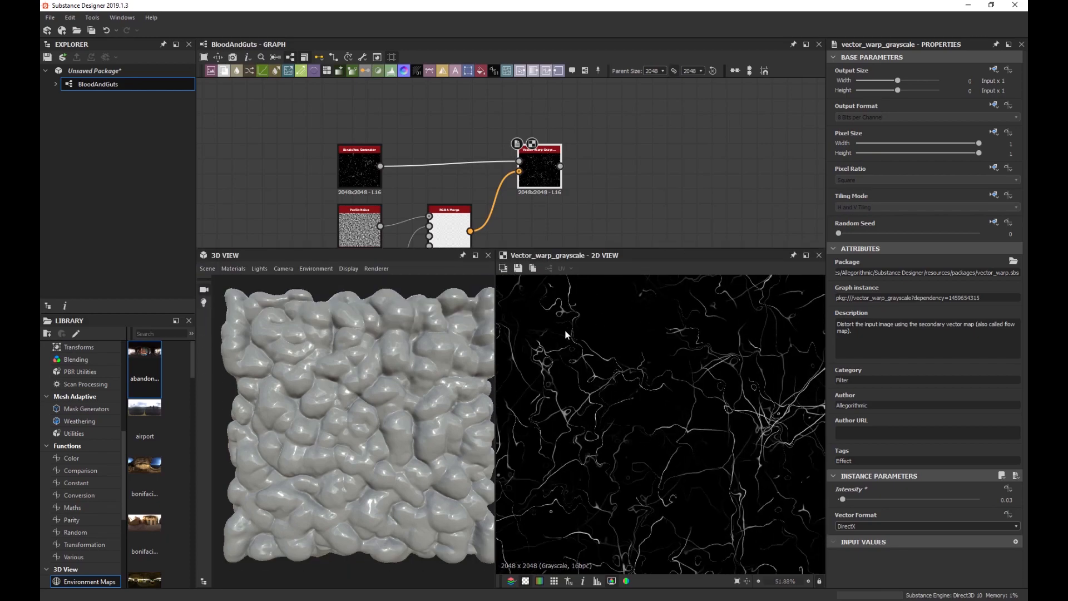
scroll(607, 424, "down", 5)
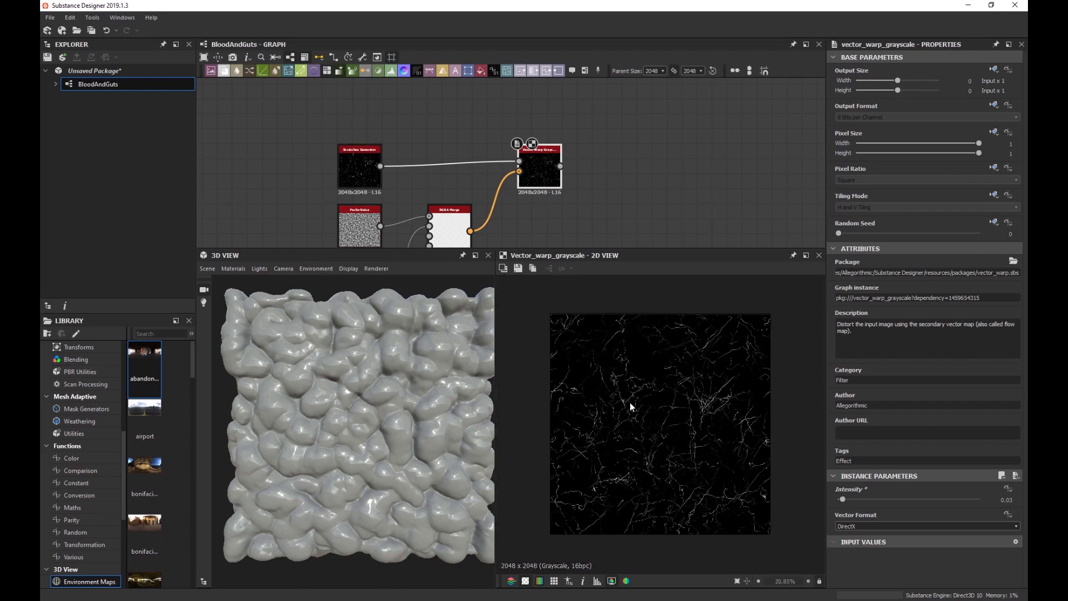
scroll(629, 402, "up", 1)
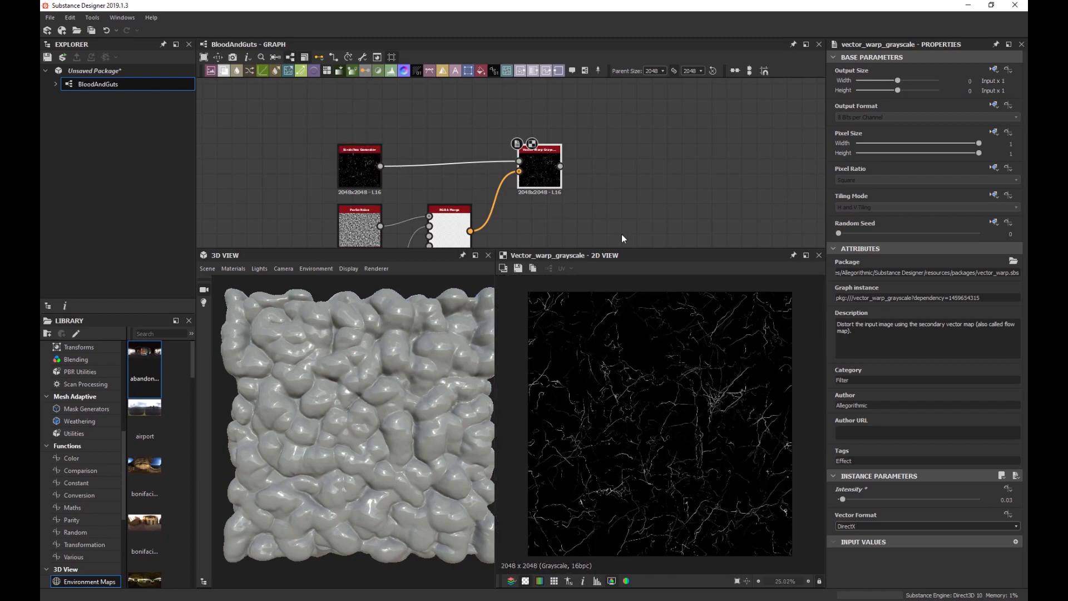
Set the Scratches Generator's Random Seed to 1 after trying other values.
left_click(367, 180)
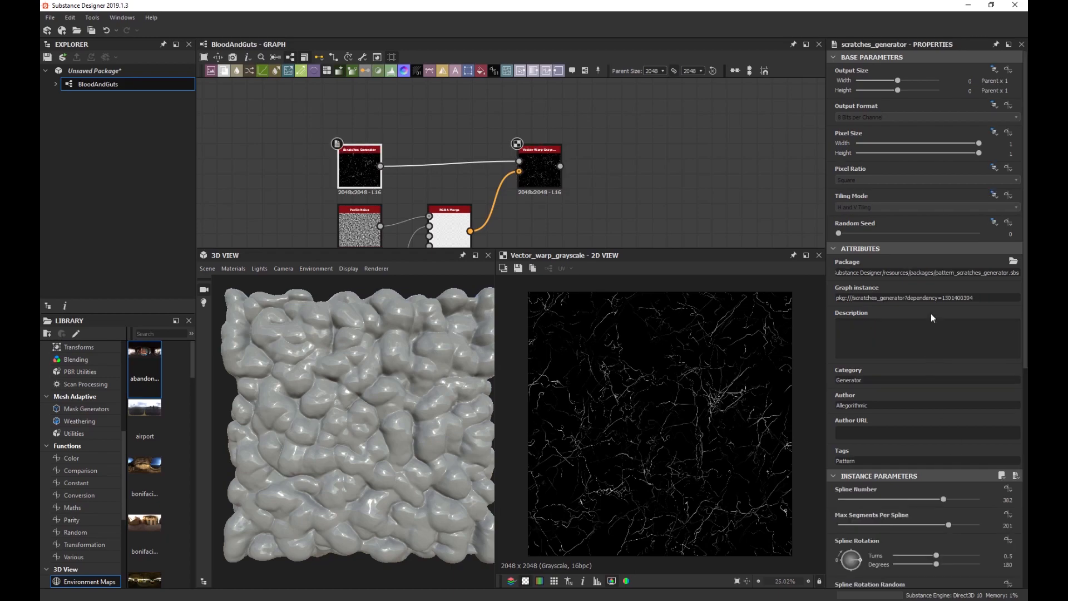
left_click_drag(843, 235, 978, 235)
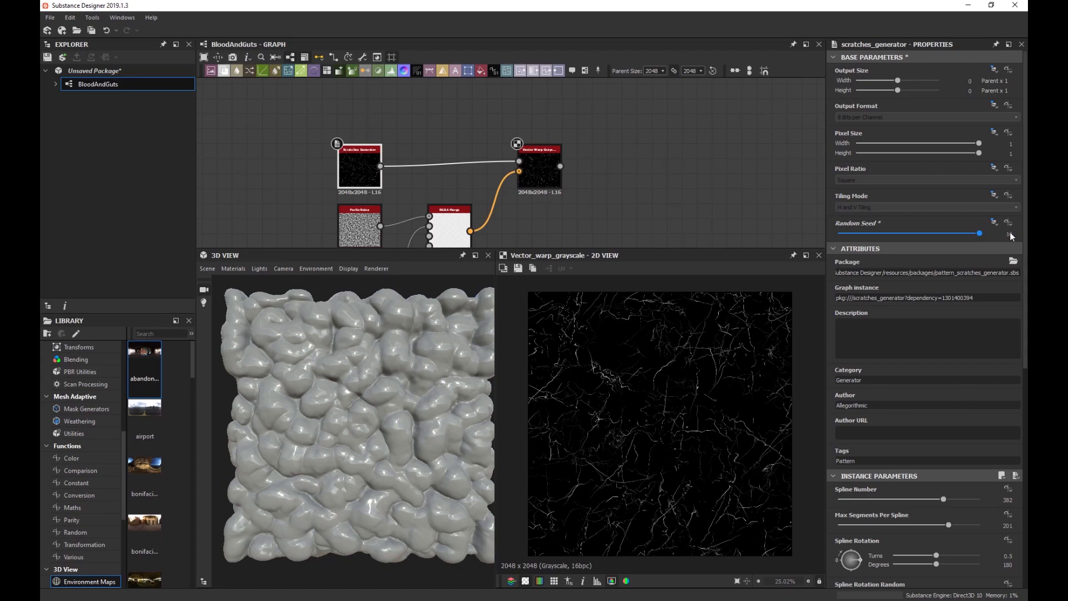
left_click_drag(997, 236, 848, 240)
scroll(730, 336, "up", 4)
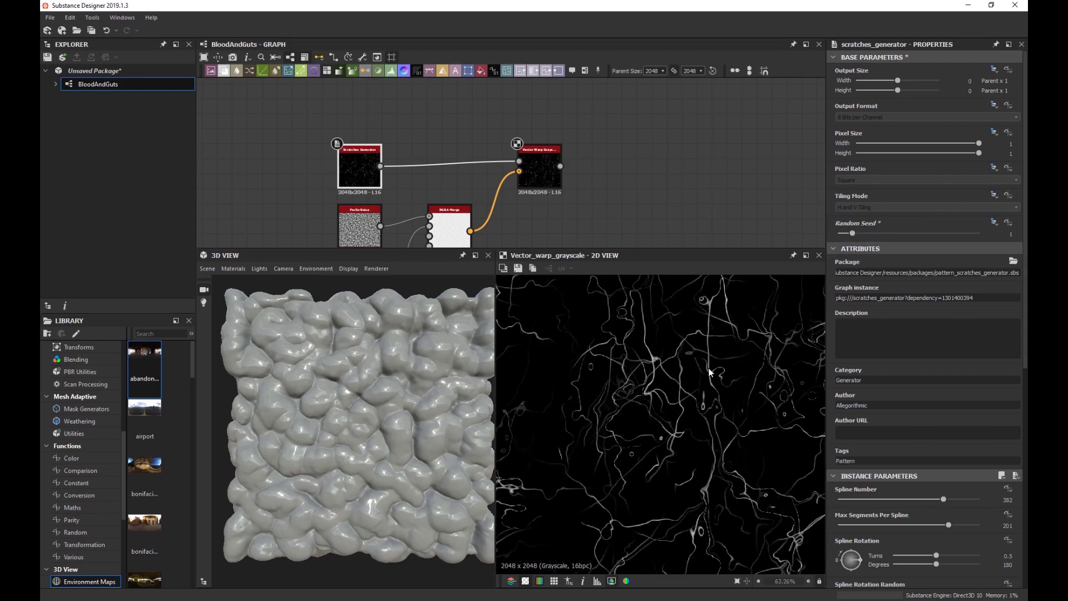
scroll(710, 372, "up", 3)
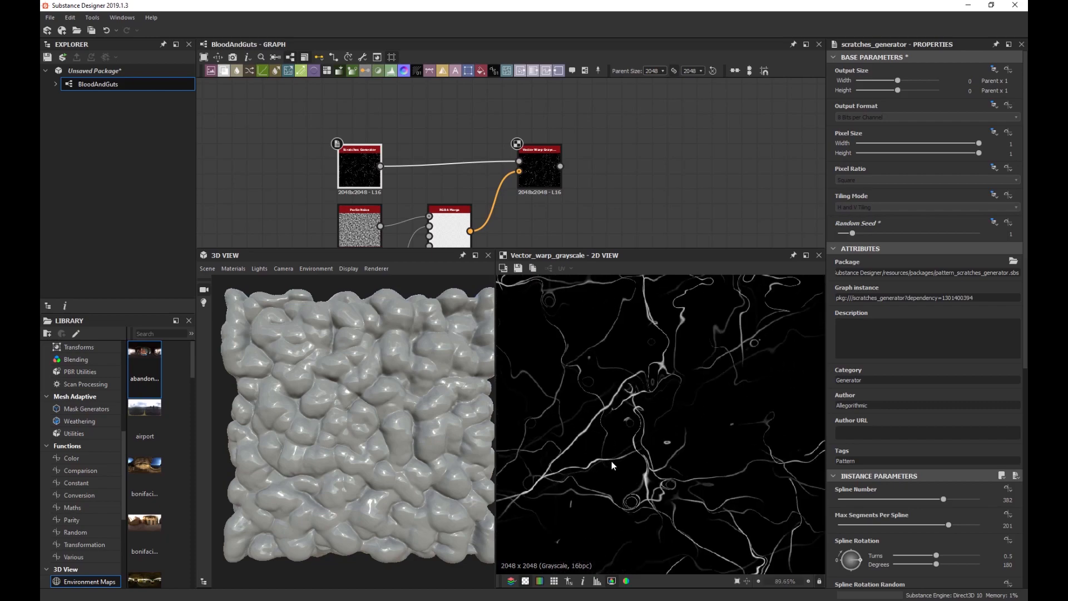
scroll(609, 459, "down", 5)
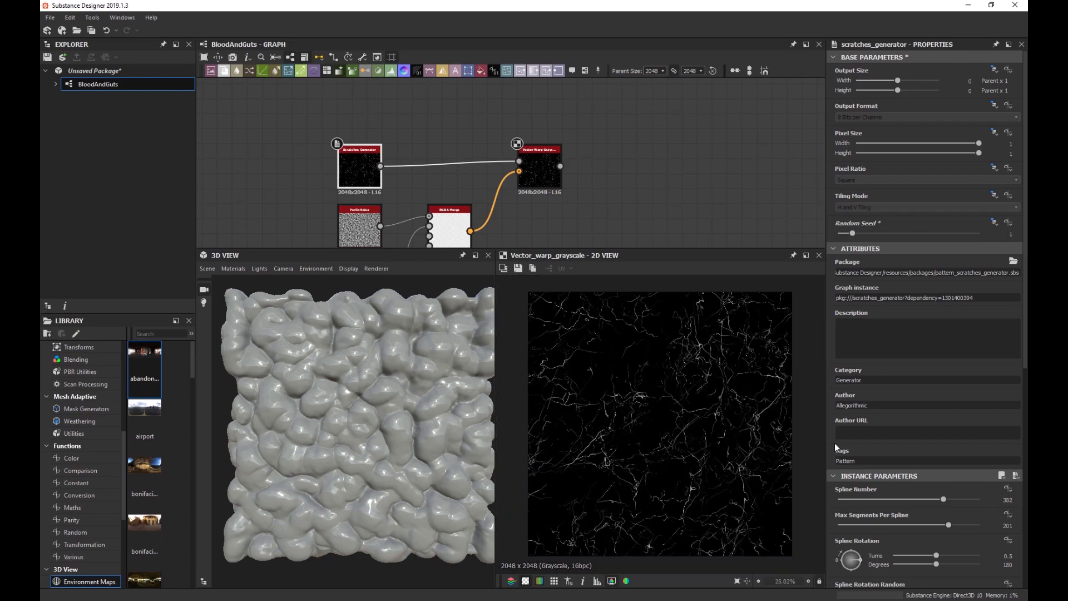
scroll(834, 443, "down", 4)
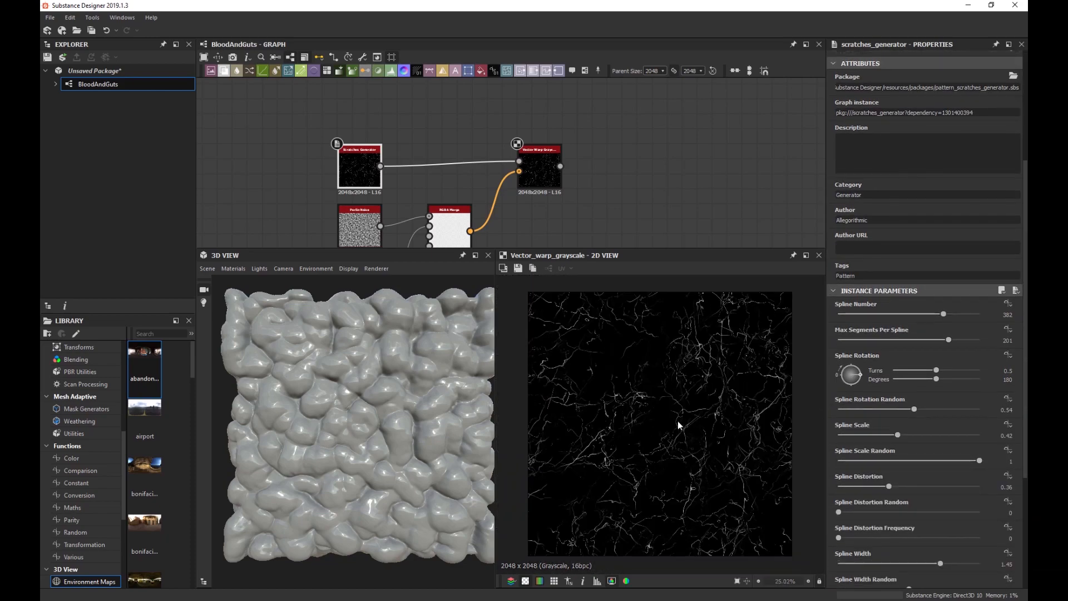
scroll(579, 222, "down", 2)
Move the Vector Warp Grayscale node level with the RGBA Merge node.
middle_click_drag(579, 222, 515, 147)
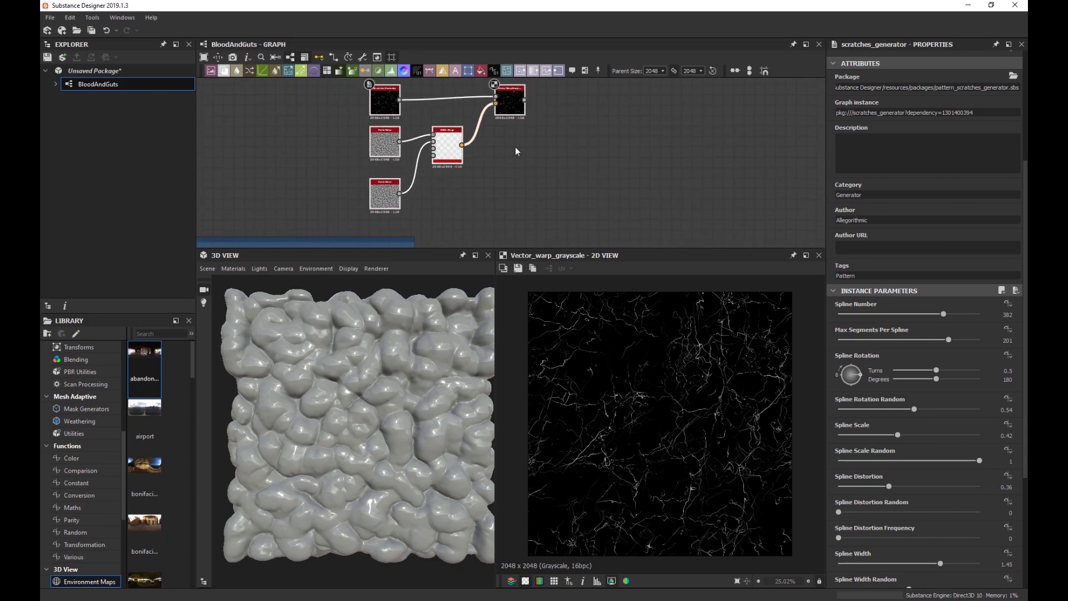
left_click_drag(510, 108, 533, 153)
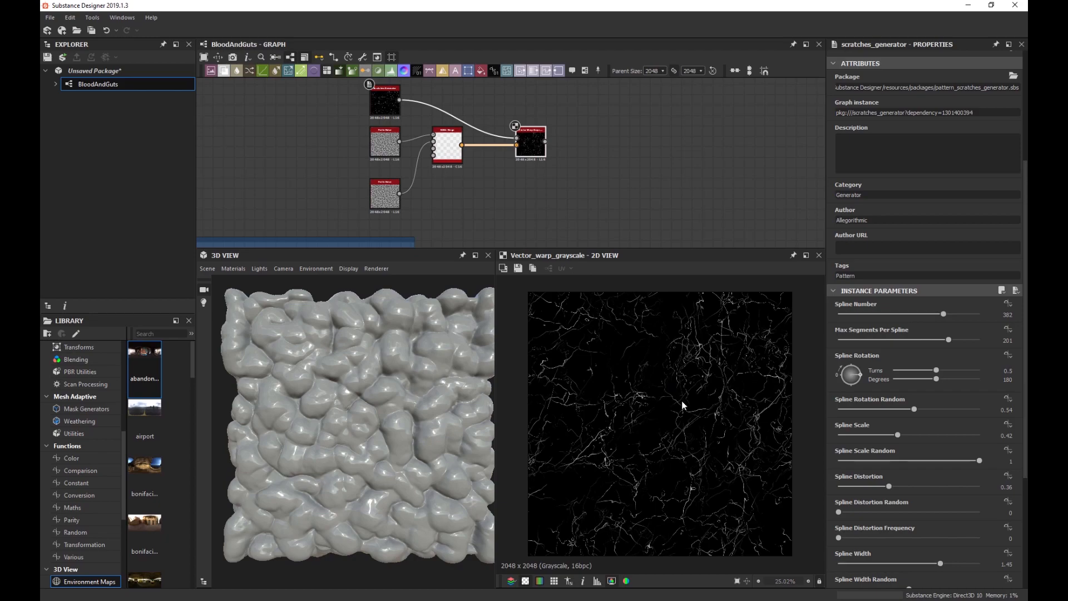
scroll(682, 372, "down", 2)
scroll(682, 378, "up", 2)
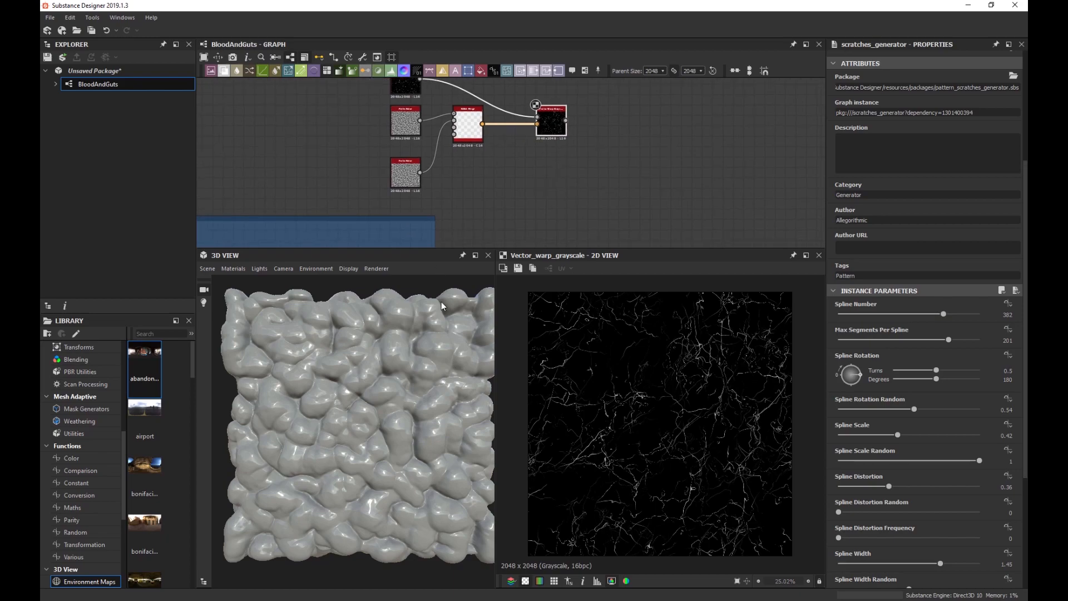
middle_click_drag(566, 147, 501, 147)
scroll(501, 147, "up", 2)
left_click(490, 127)
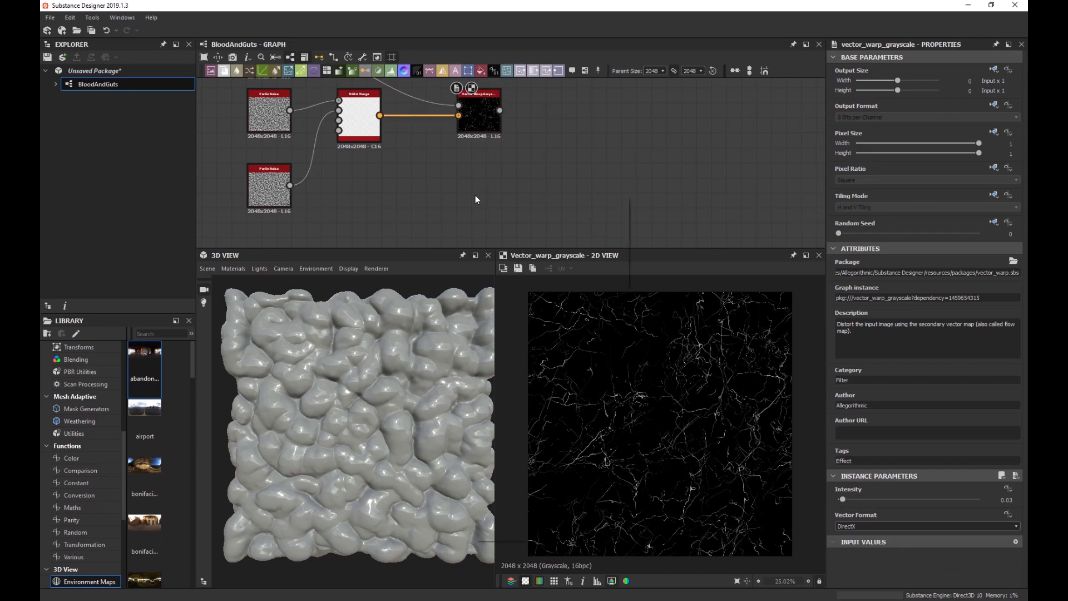
Add another Perlin Noise node and set its Scale to 12.
key("space")
type("perm")
key("Down")
key("Return")
left_click_drag(900, 499, 878, 529)
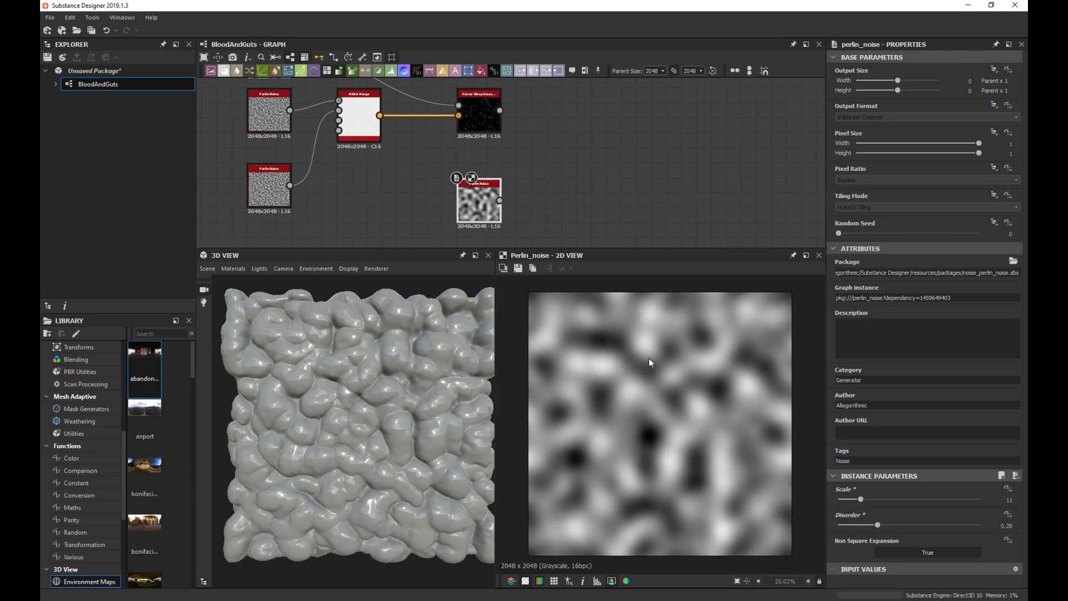
left_click_drag(863, 500, 858, 507)
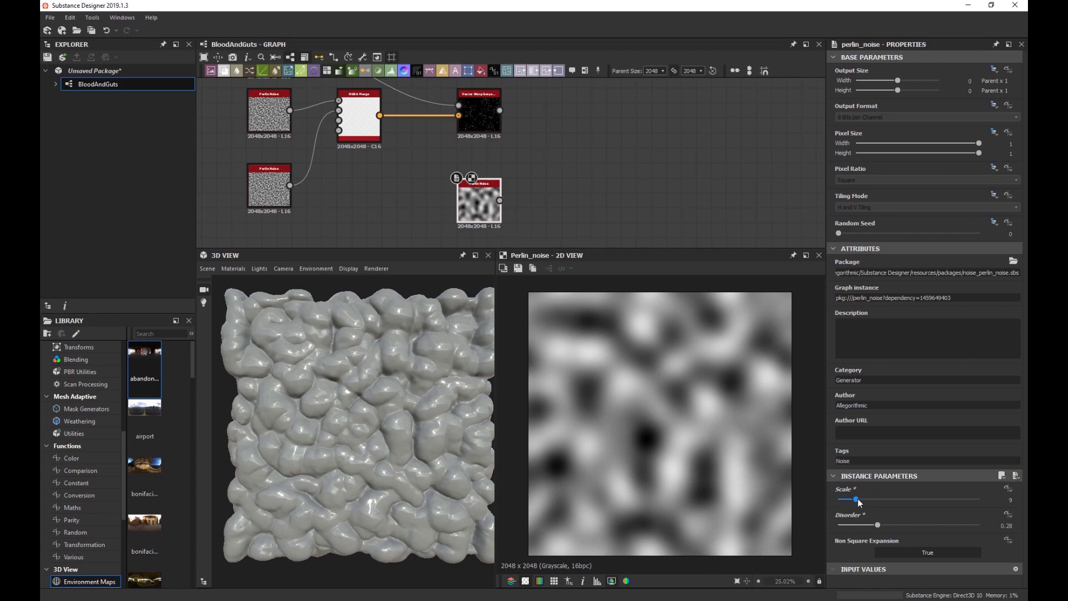
left_click_drag(856, 499, 862, 500)
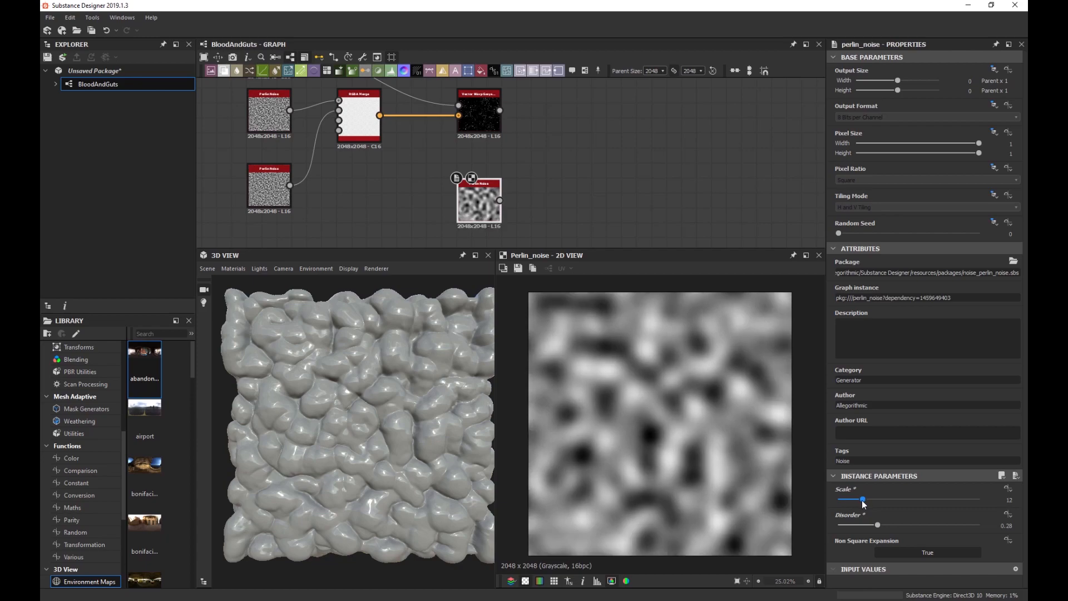
Add a Blend node fed by the warped veins, with Perlin Noise driving its opacity.
left_click(570, 171)
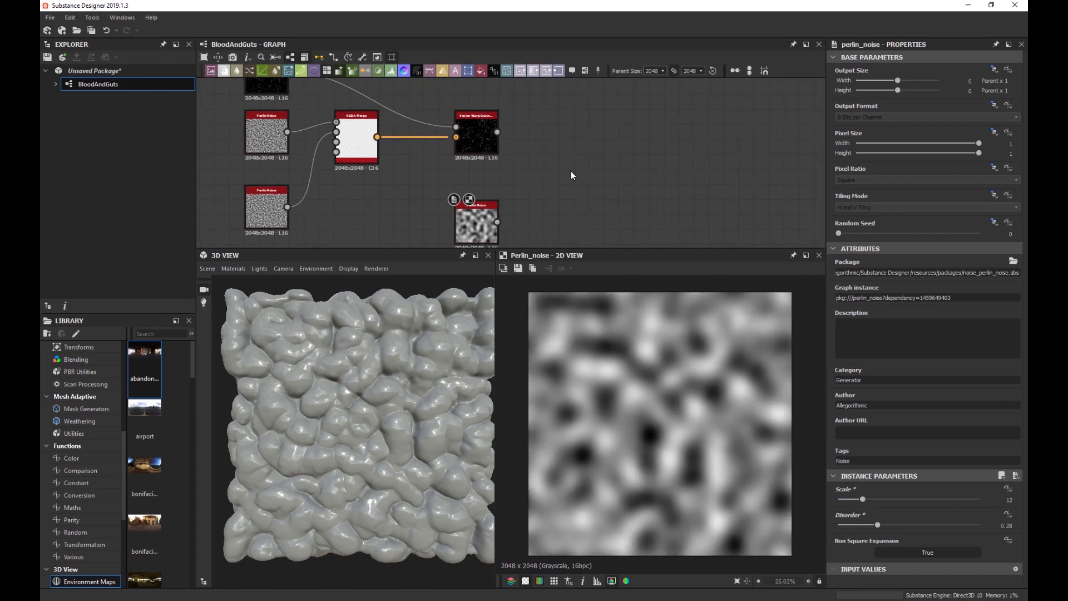
key("space")
type("bl")
key("Return")
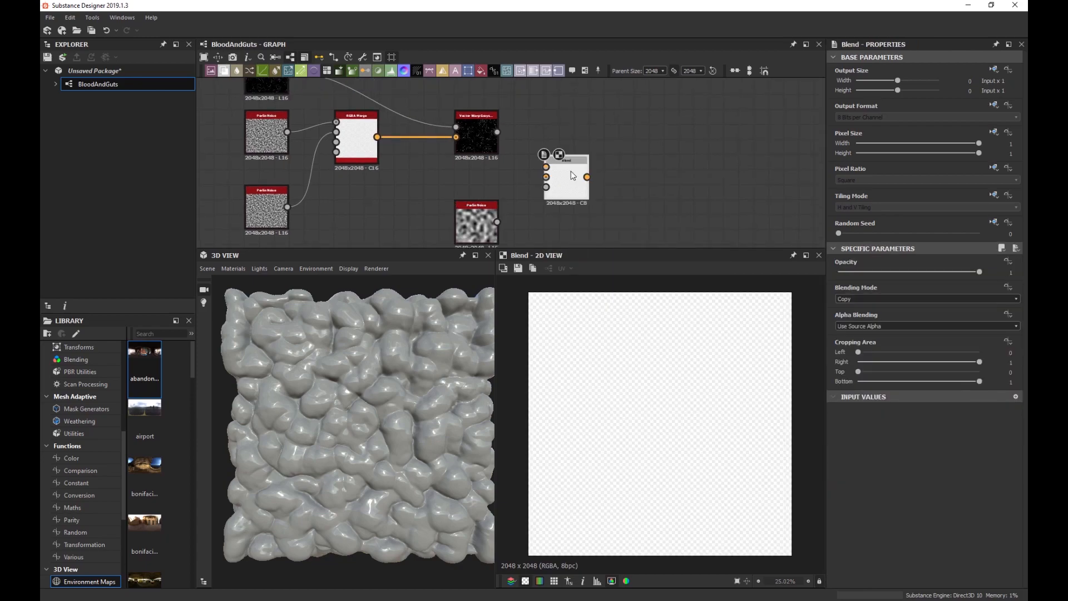
left_click_drag(573, 176, 497, 132)
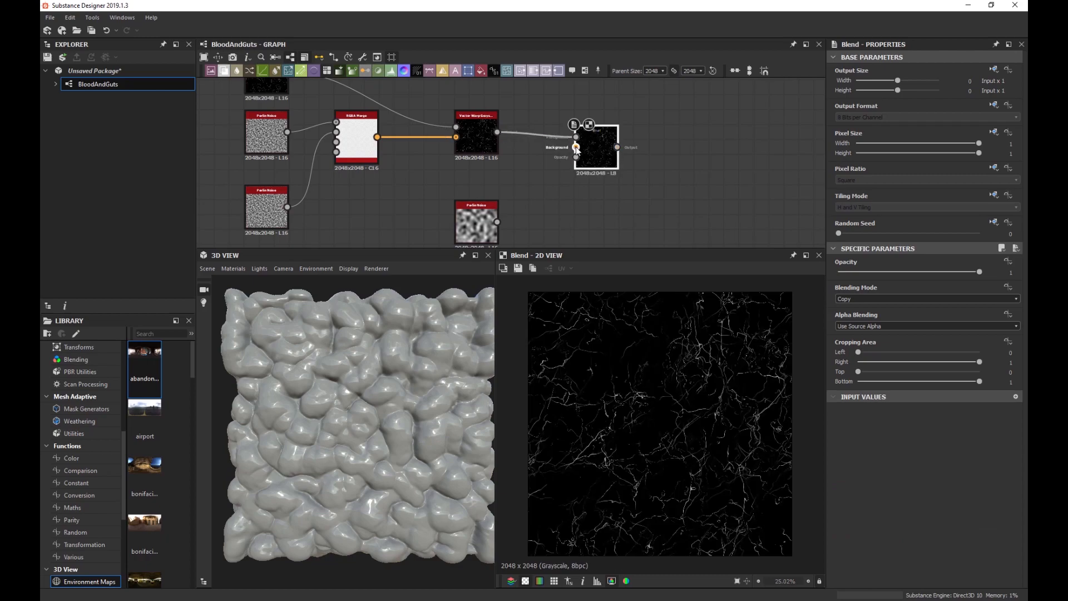
left_click_drag(493, 224, 496, 222)
left_click_drag(600, 161, 600, 146)
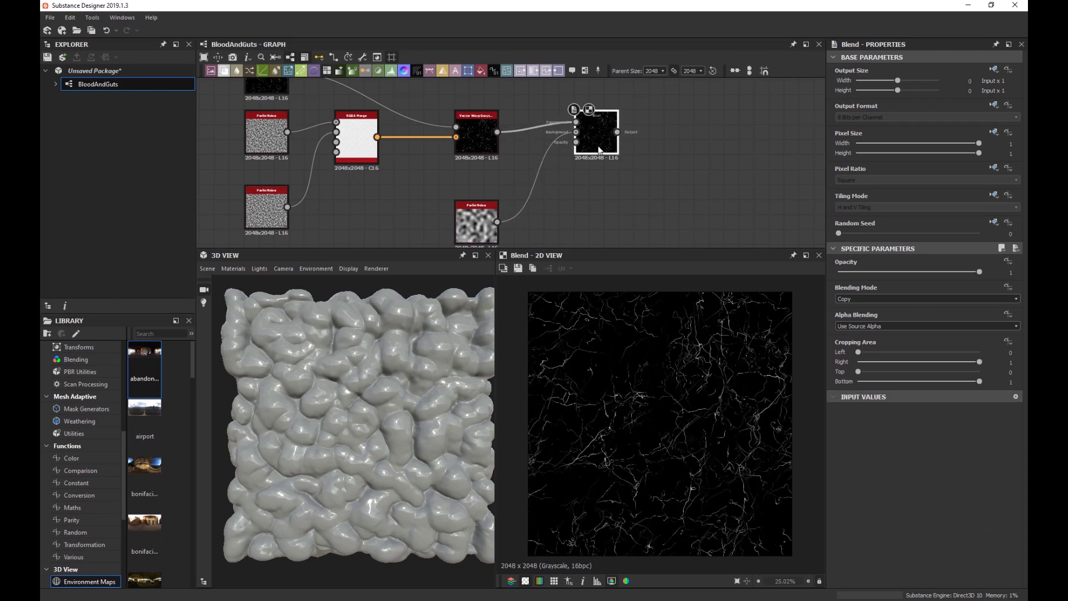
Set the new Blend node's blending mode to Multiply.
scroll(590, 128, "up", 2)
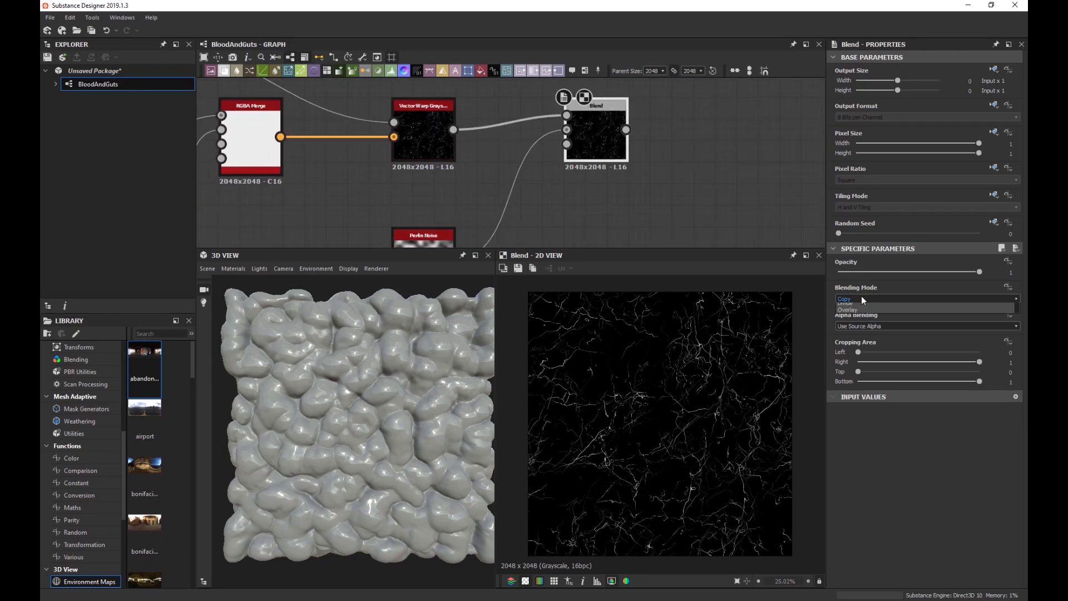
left_click(861, 299)
left_click(866, 328)
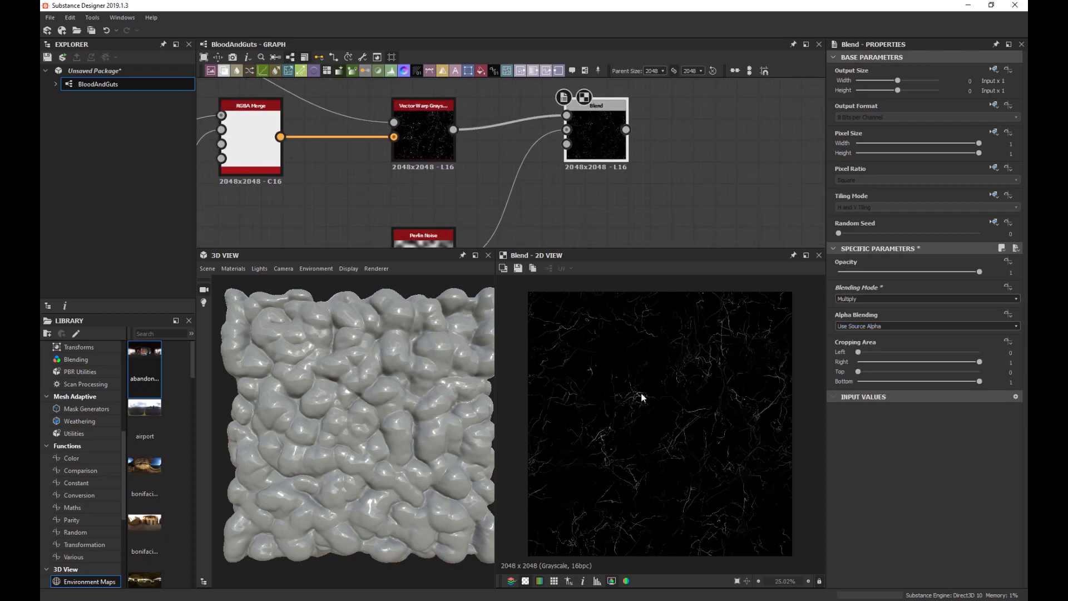
scroll(634, 410, "up", 2)
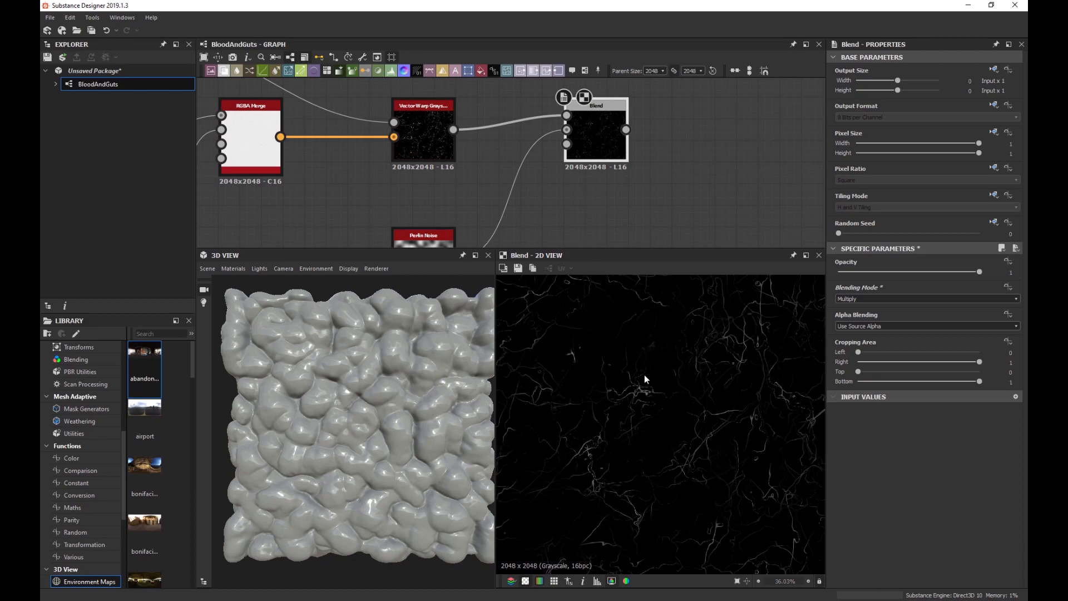
scroll(671, 337, "down", 2)
scroll(569, 211, "down", 1)
middle_click_drag(568, 212, 597, 157)
Insert a Levels node after the Perlin Noise and boost its contrast, previewing the multiplied veins.
scroll(479, 209, "up", 2)
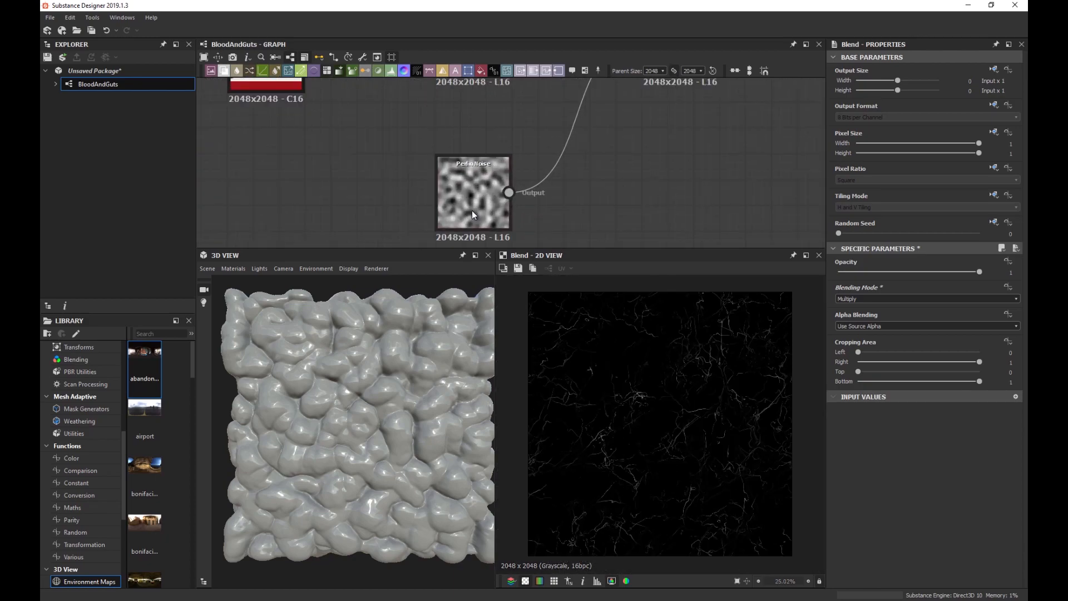
left_click(472, 211)
key("space")
type("lev")
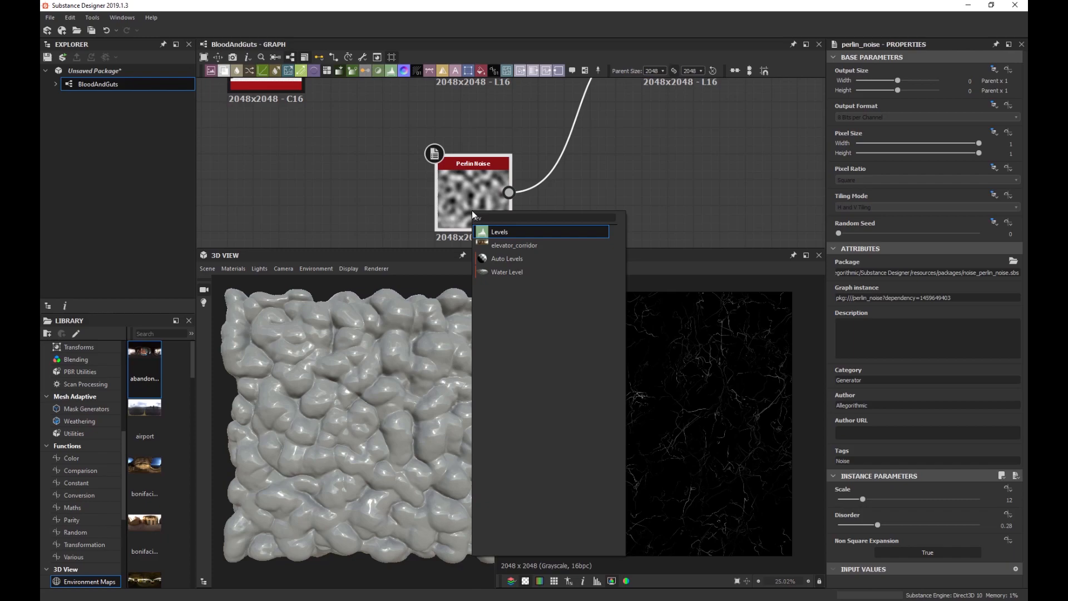
key("Return")
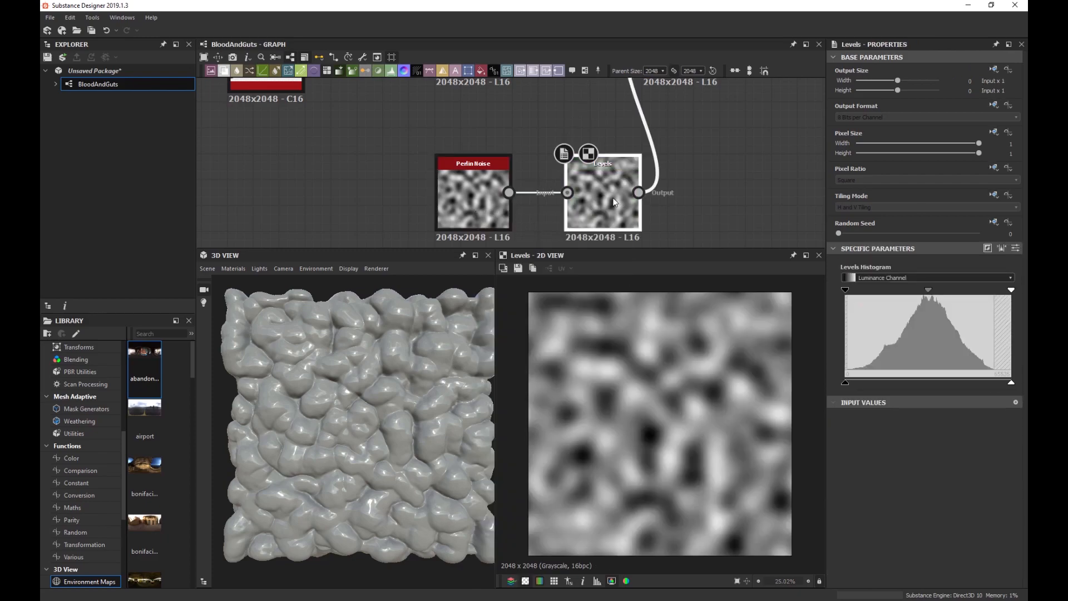
left_click_drag(845, 289, 879, 290)
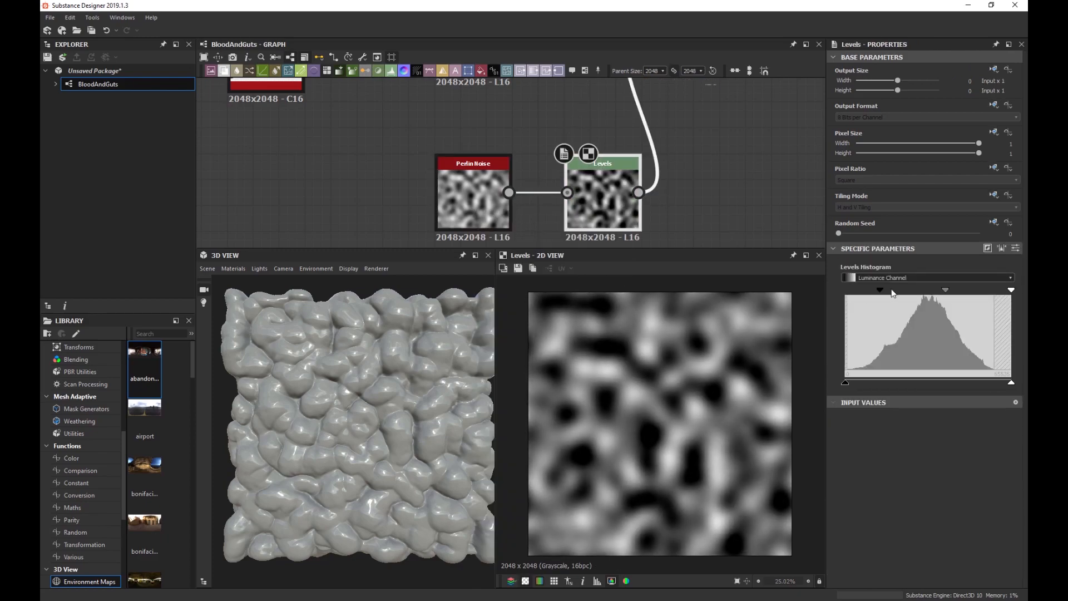
left_click_drag(1005, 293, 965, 294)
middle_click_drag(708, 119, 659, 187)
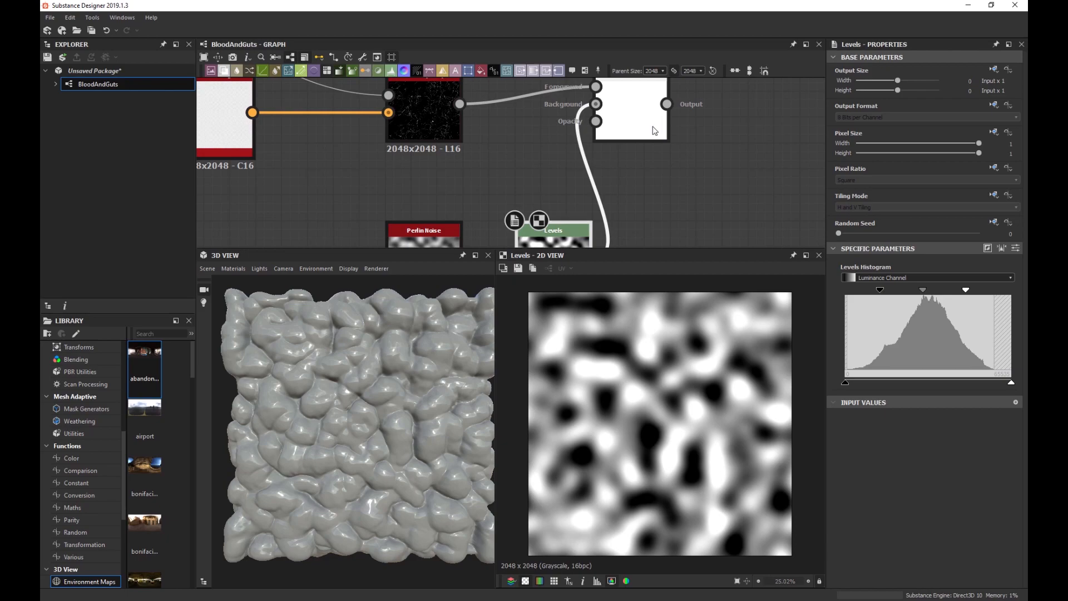
double_click(641, 124)
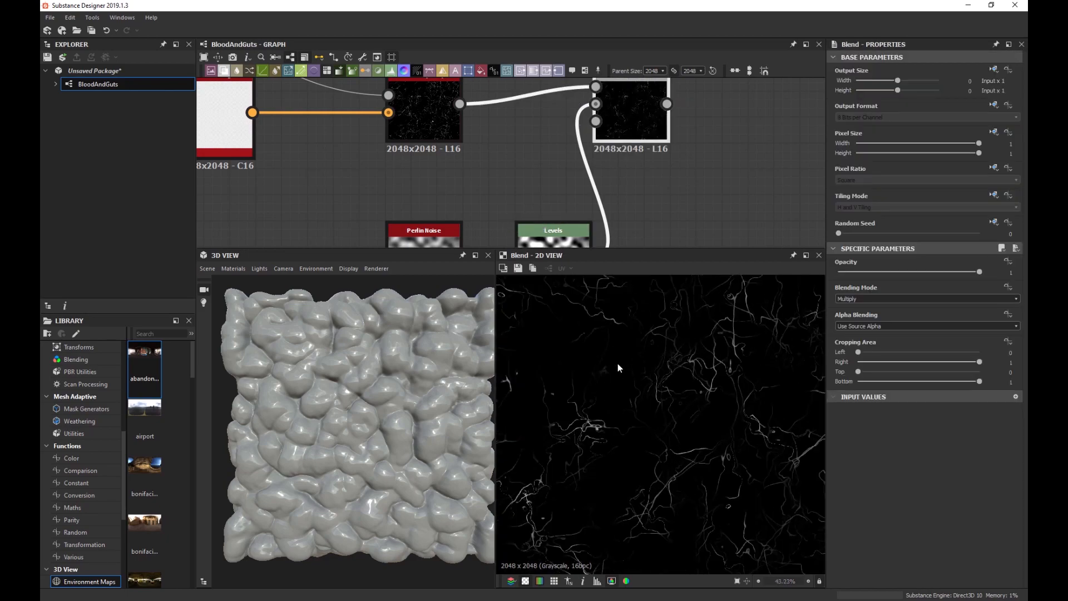
Raise the Levels black point further so only scattered, broken veins remain.
scroll(618, 367, "down", 2)
left_click(553, 233)
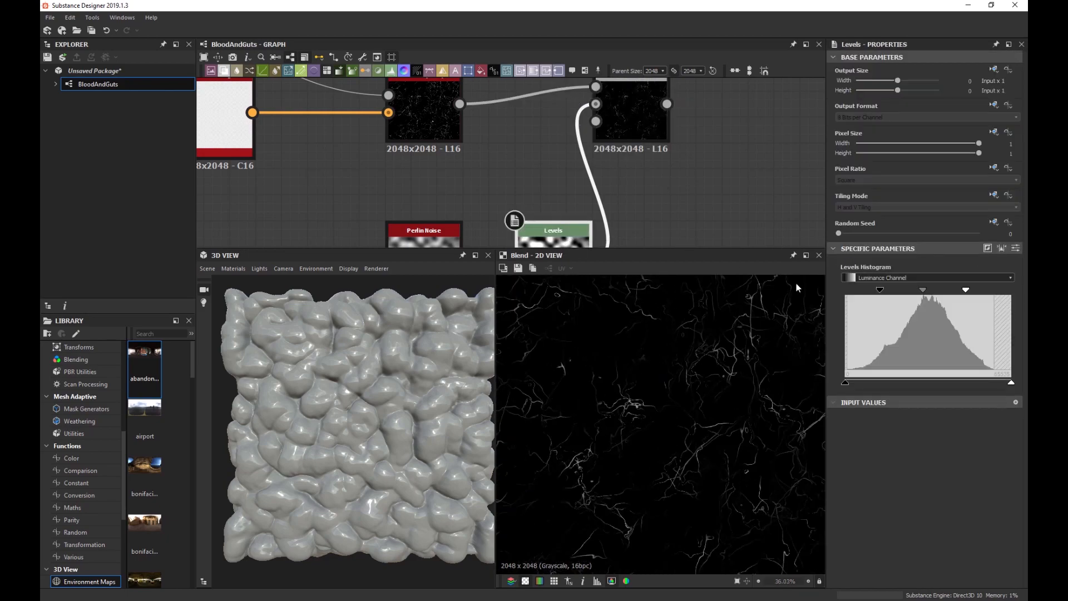
left_click_drag(880, 293, 911, 290)
scroll(642, 373, "down", 3)
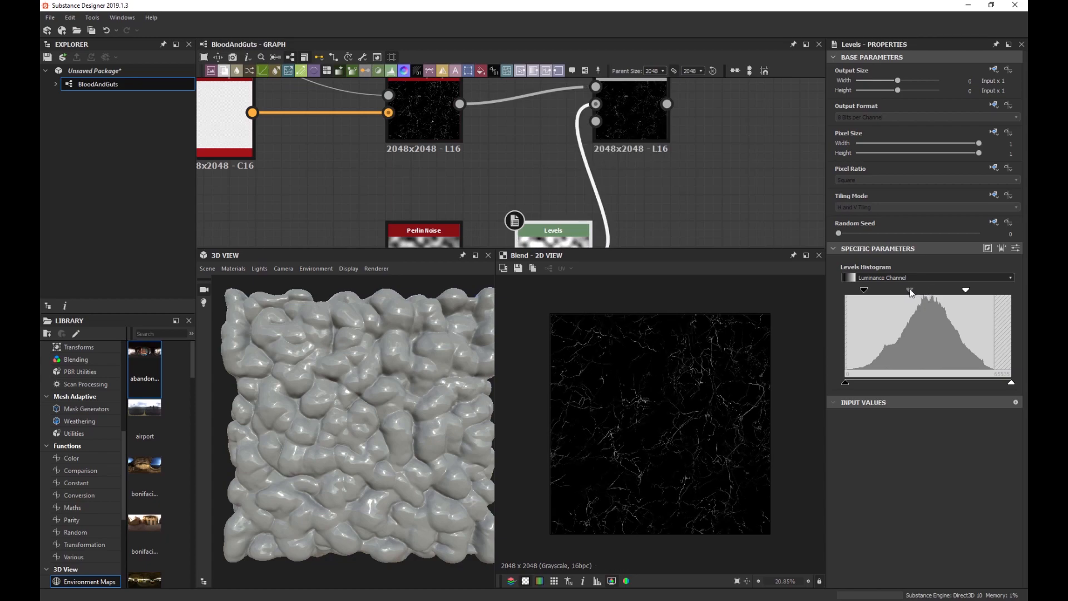
scroll(647, 217, "down", 8)
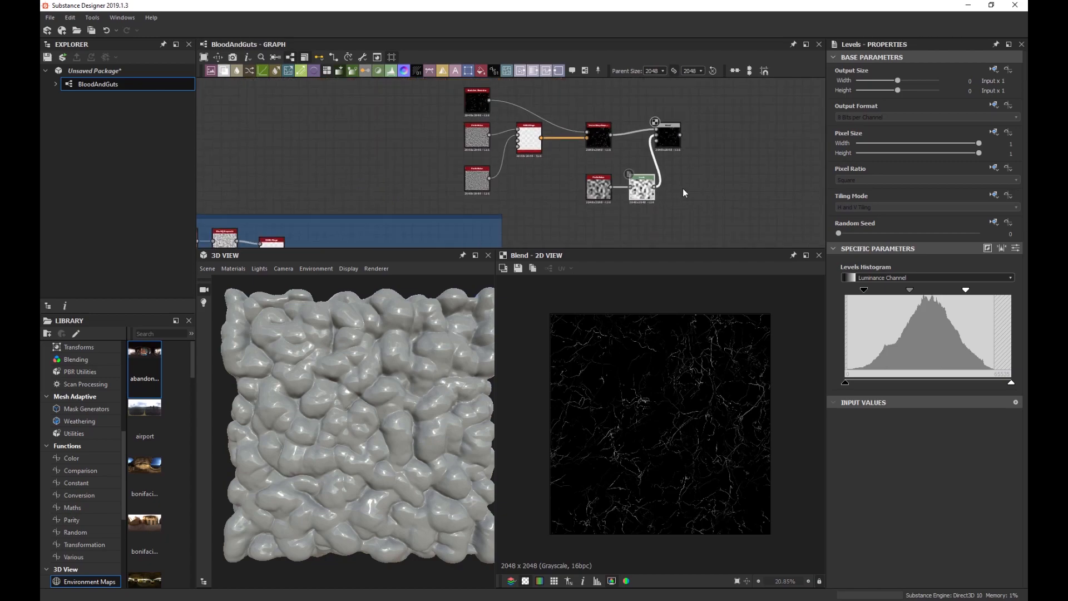
scroll(683, 192, "down", 2)
scroll(516, 119, "down", 2)
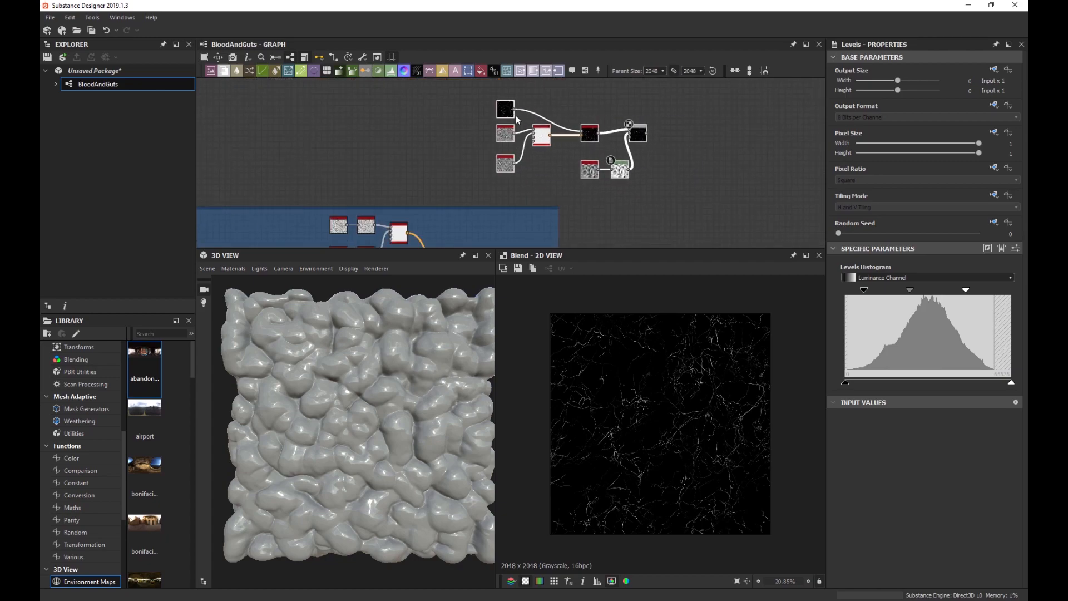
middle_click_drag(693, 166, 610, 170)
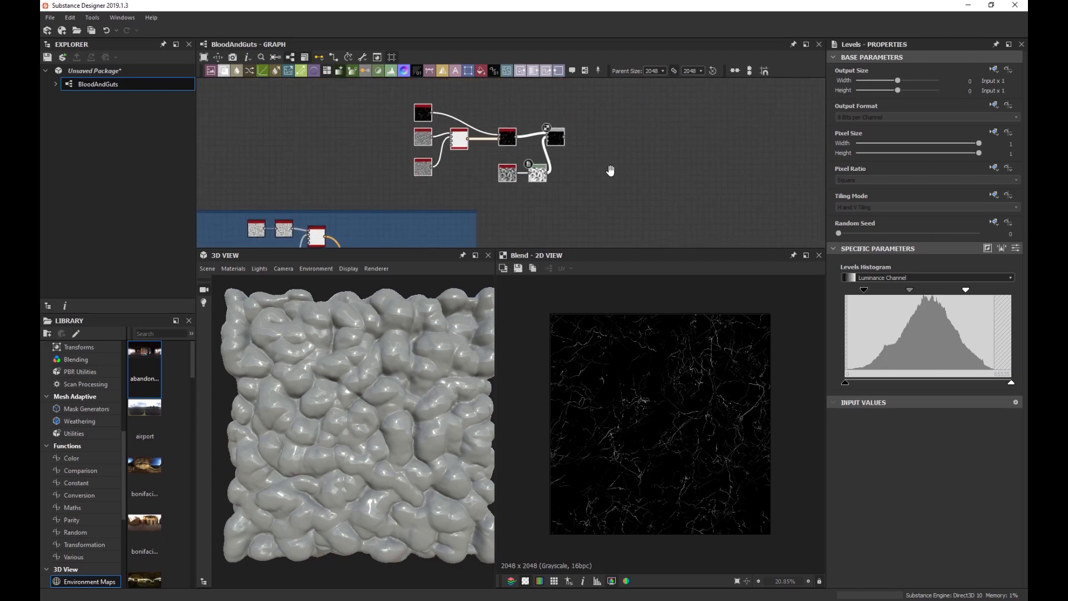
Save all open packages with File > Save All.
left_click(50, 18)
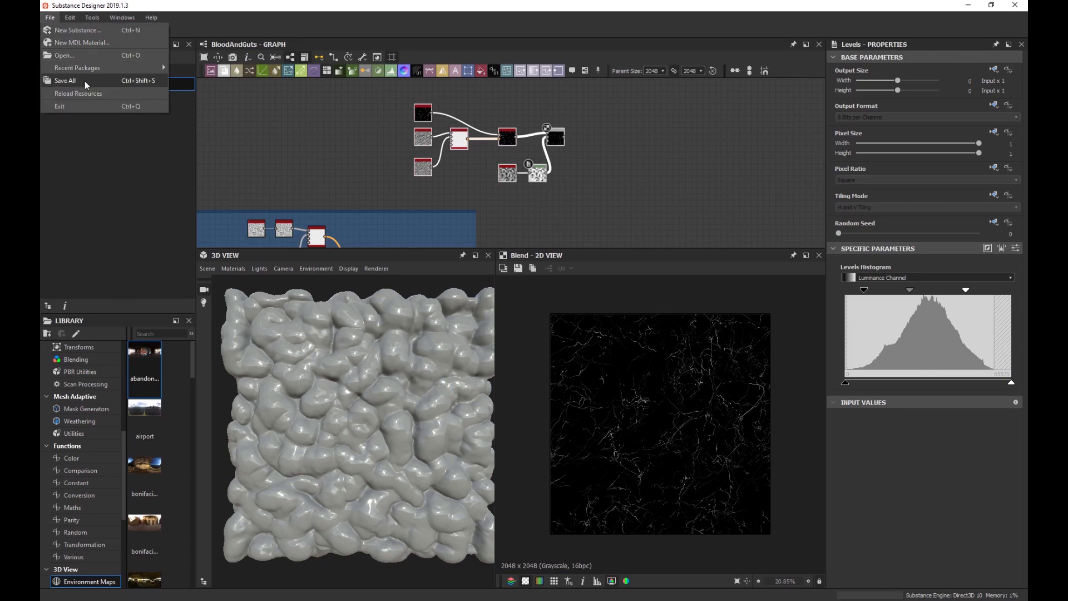
left_click(84, 81)
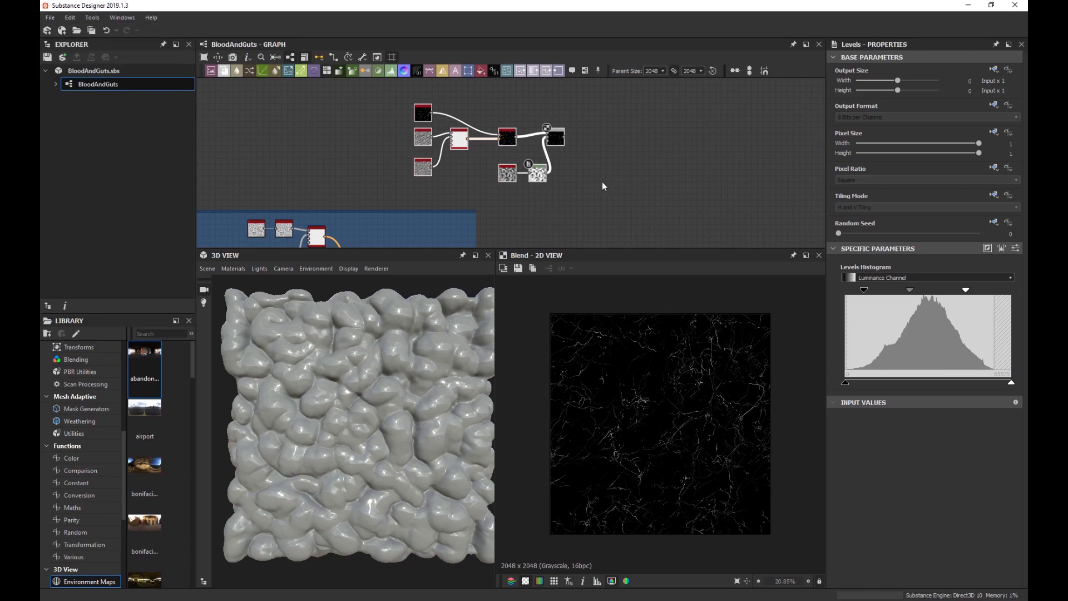
middle_click_drag(597, 201, 545, 182)
scroll(572, 169, "down", 1)
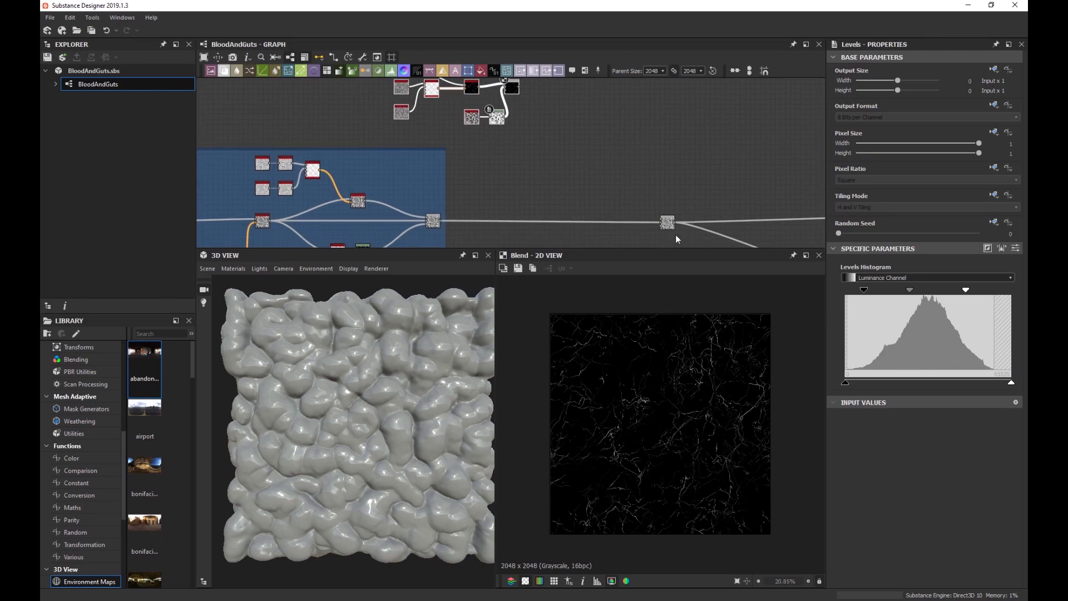
scroll(513, 199, "up", 2)
middle_click_drag(496, 210, 524, 172)
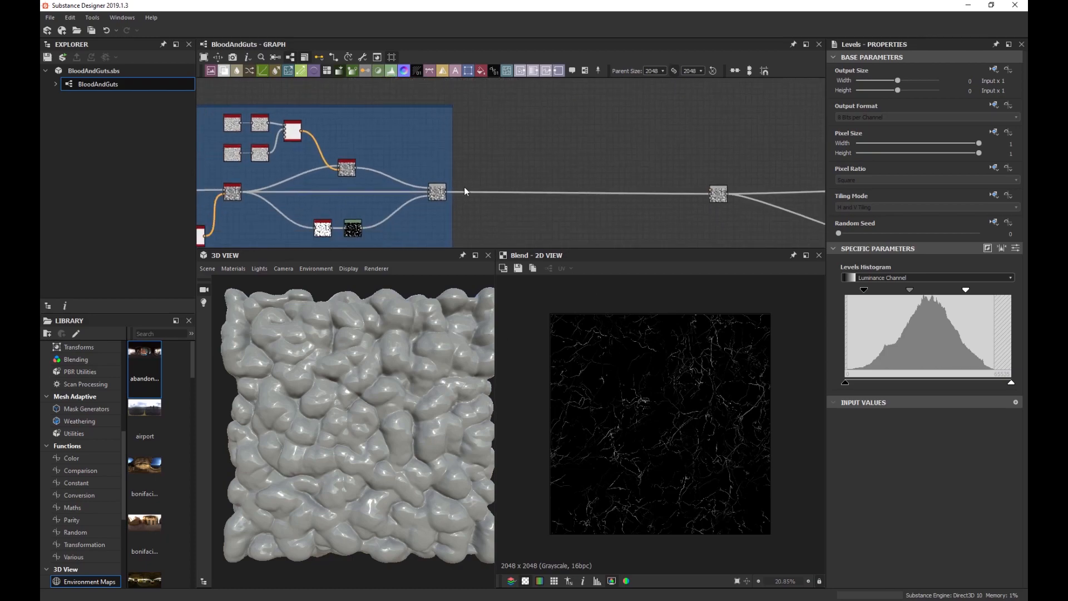
scroll(435, 205, "up", 2)
Insert a Blend node after the Main Shapes frame's last node and connect the vein map into it.
left_click(441, 199)
key("space")
type("ble")
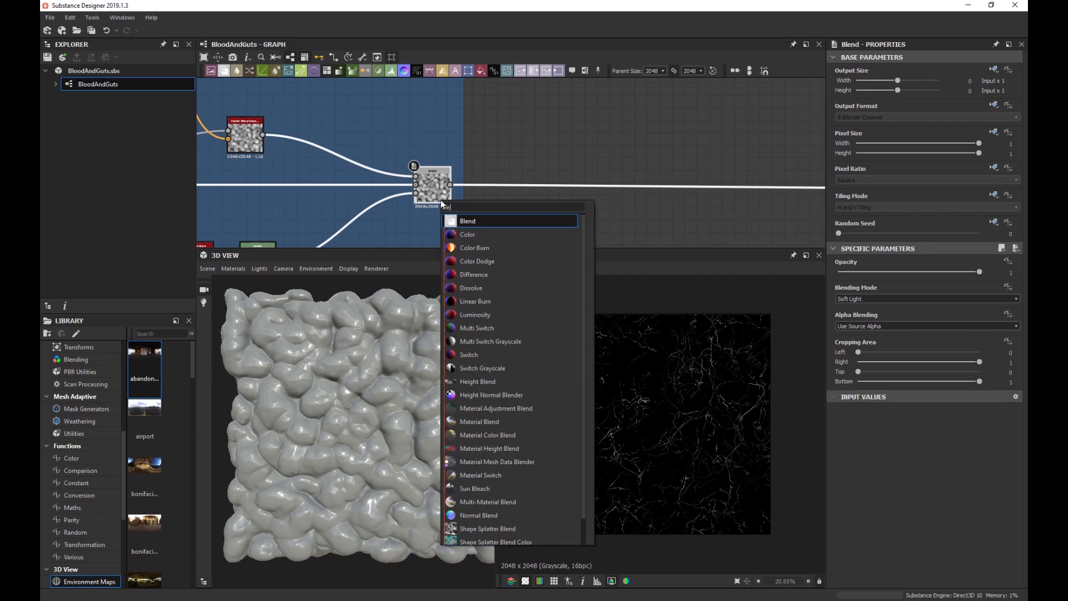
key("Return")
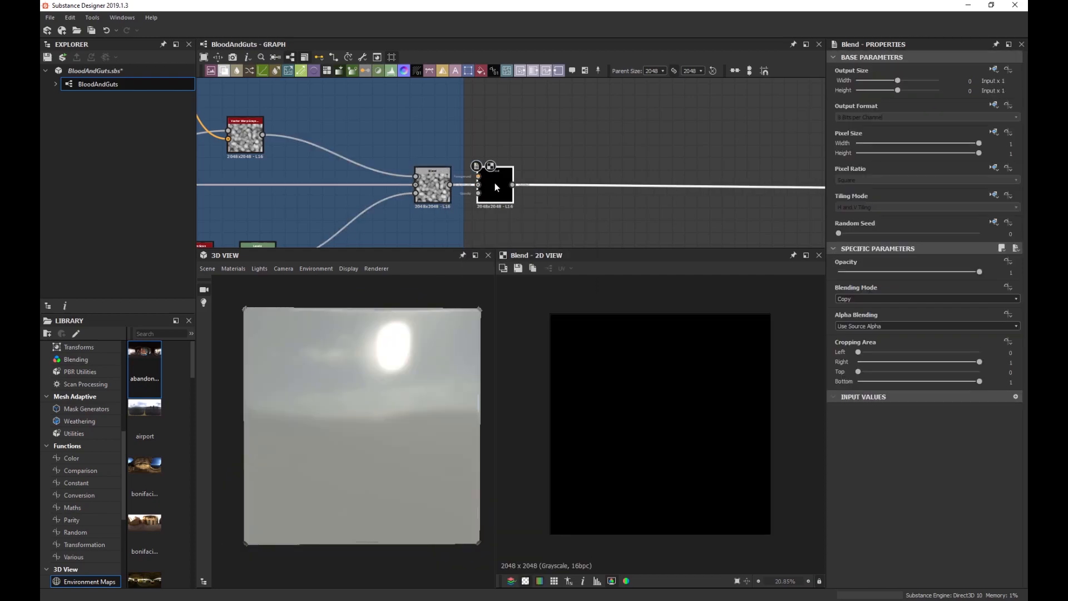
left_click_drag(495, 182, 647, 183)
scroll(648, 183, "down", 3)
middle_click_drag(648, 183, 569, 108)
left_click_drag(565, 87, 623, 243)
middle_click_drag(576, 216, 572, 135)
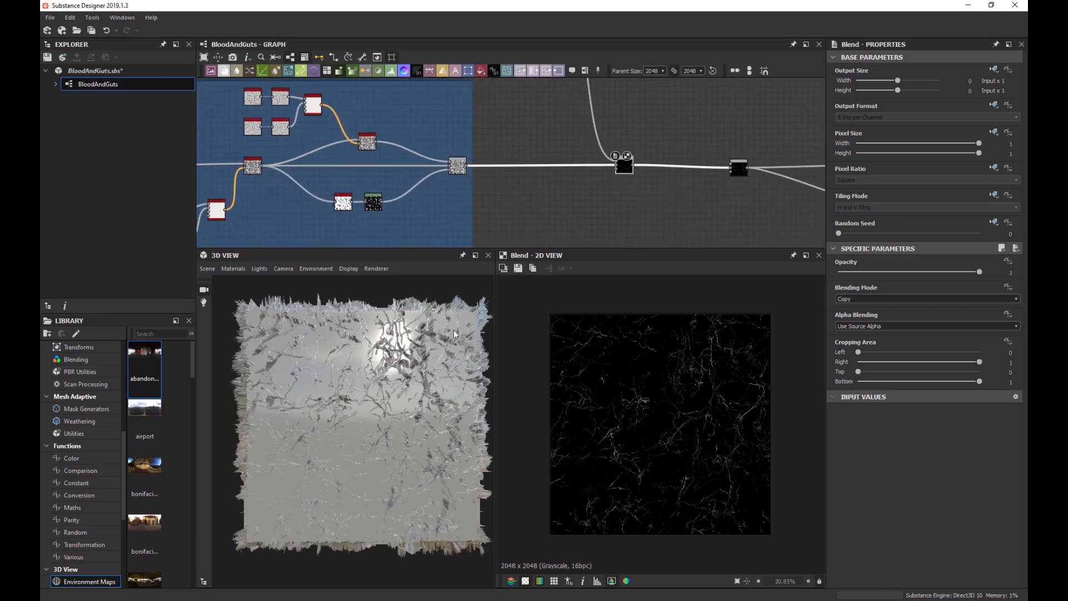
scroll(371, 370, "up", 3)
scroll(618, 400, "up", 6)
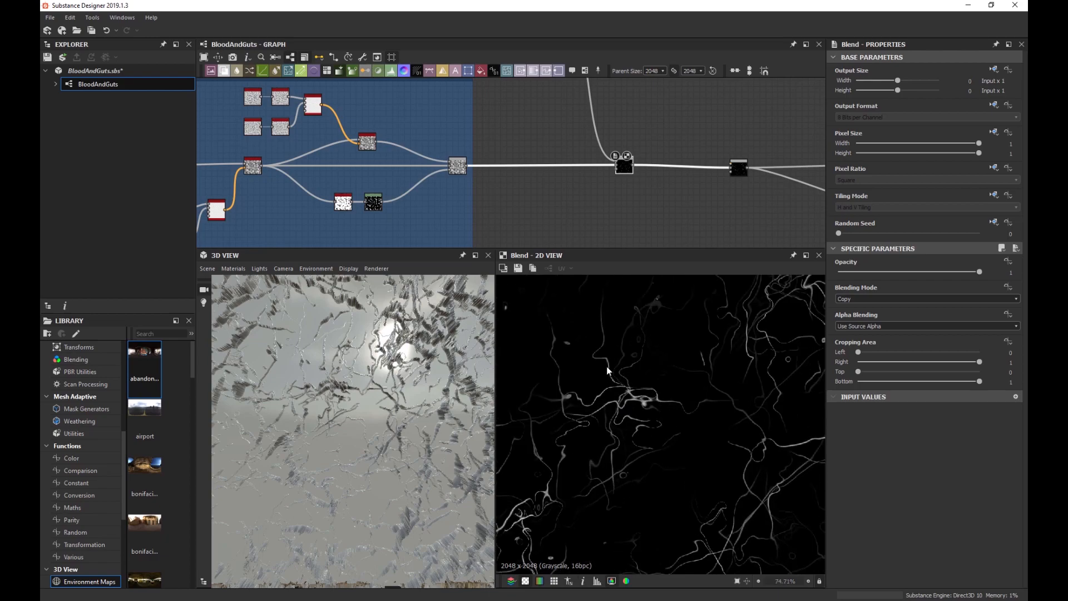
scroll(632, 400, "down", 2)
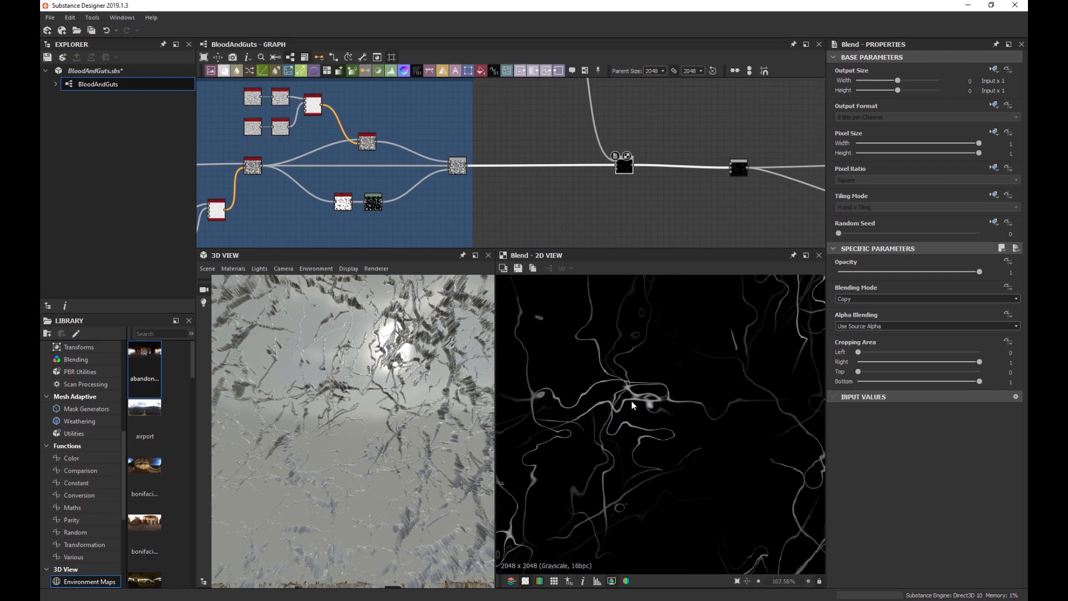
scroll(627, 396, "up", 2)
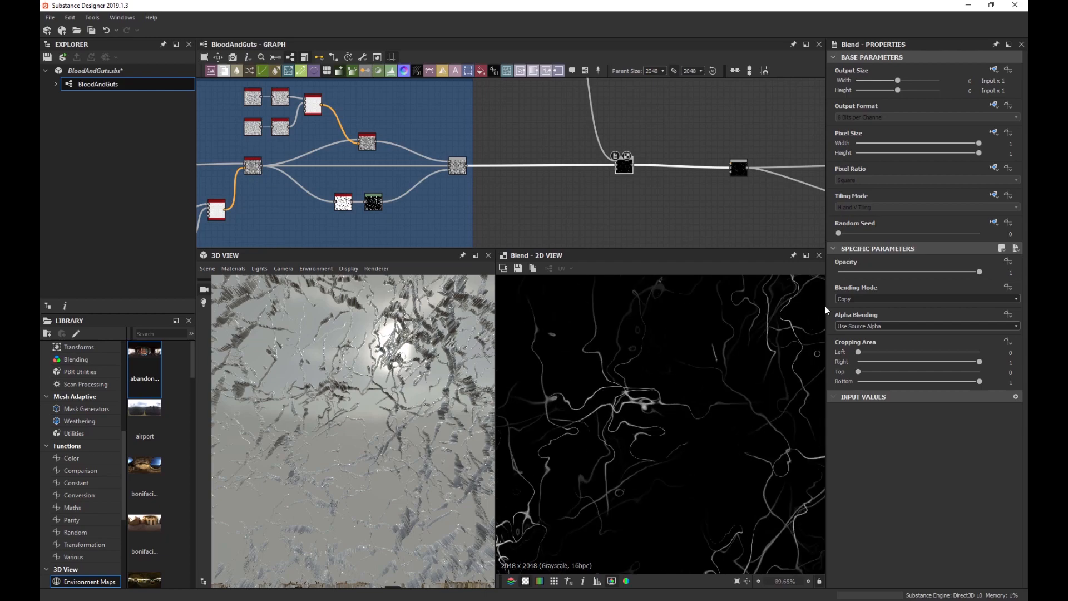
left_click(855, 299)
Switch the new Blend to Add (Linear Dodge) at opacity 0.01 and inspect the faint ridges in 3D.
left_click(864, 313)
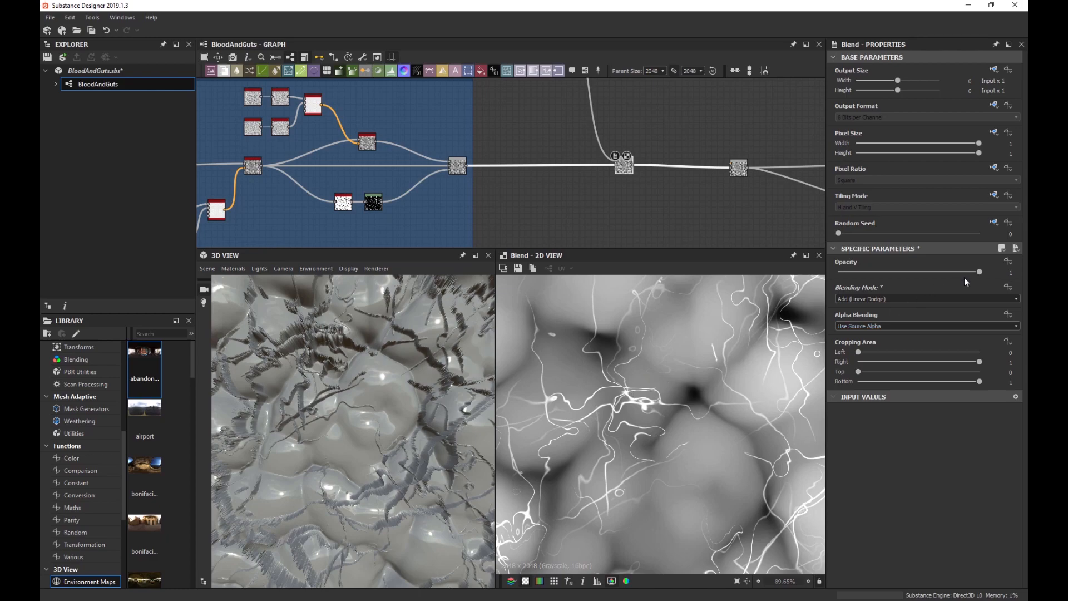
left_click_drag(979, 272, 840, 281)
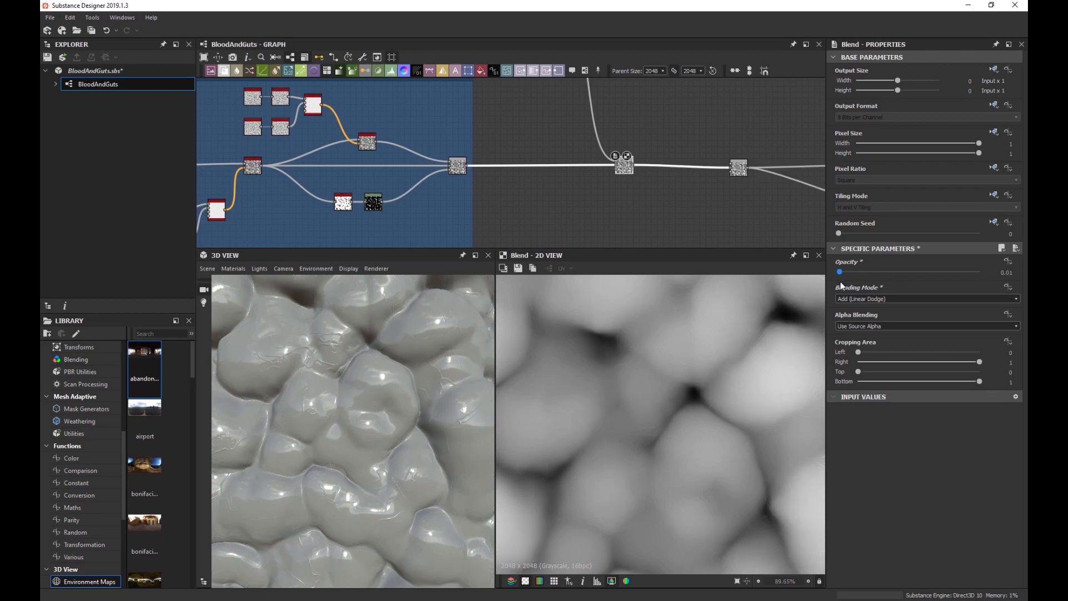
left_click_drag(484, 336, 441, 416)
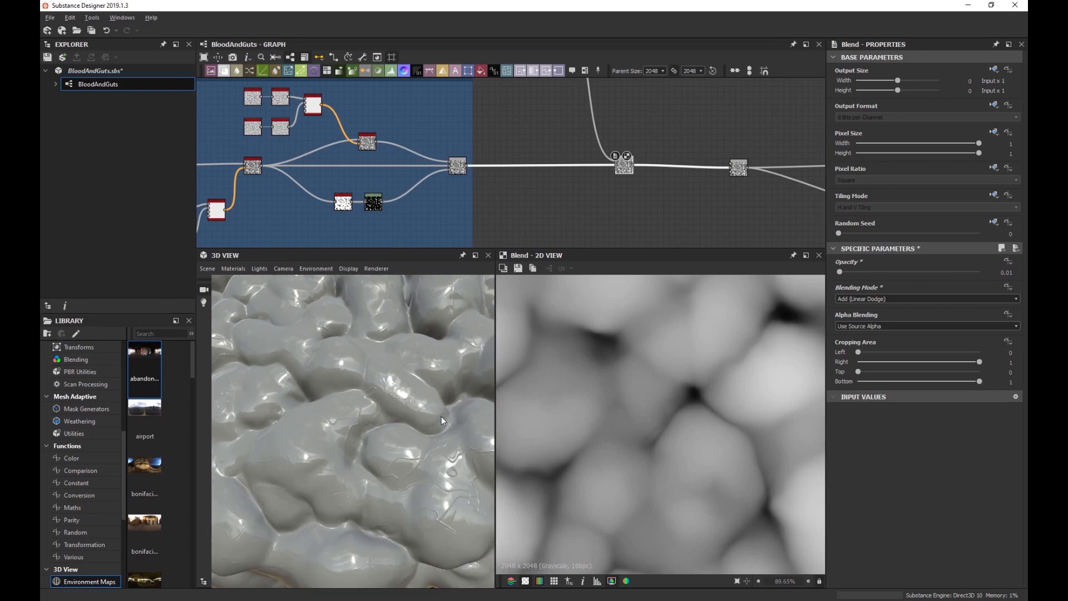
left_click_drag(386, 386, 408, 356)
scroll(362, 405, "up", 3)
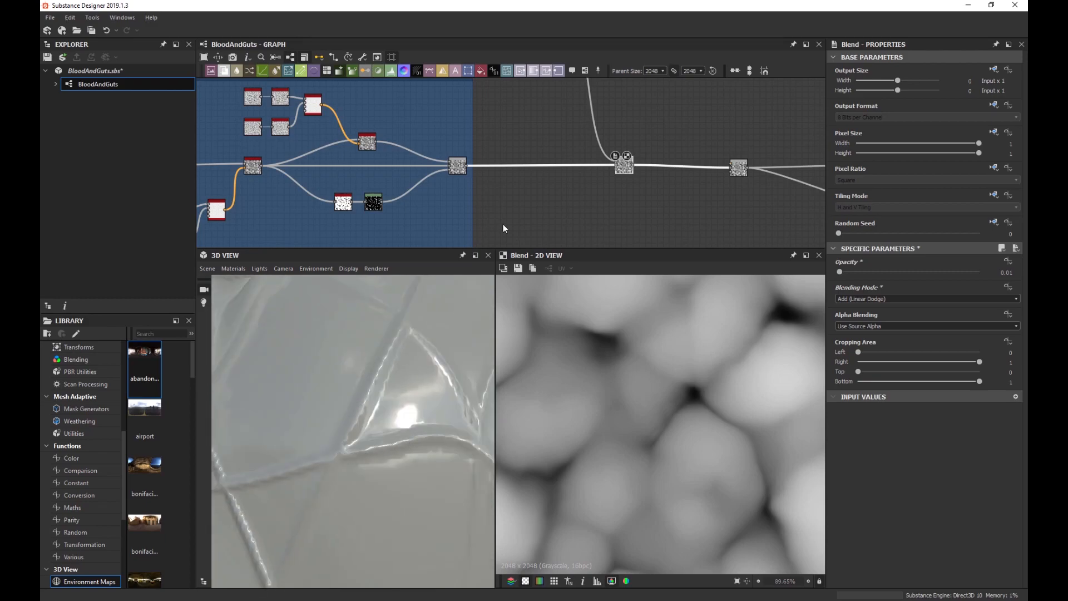
scroll(503, 228, "down", 3)
middle_click_drag(534, 139, 555, 201)
Insert a Blur HQ Grayscale node after the vein Blend node.
left_click(567, 175)
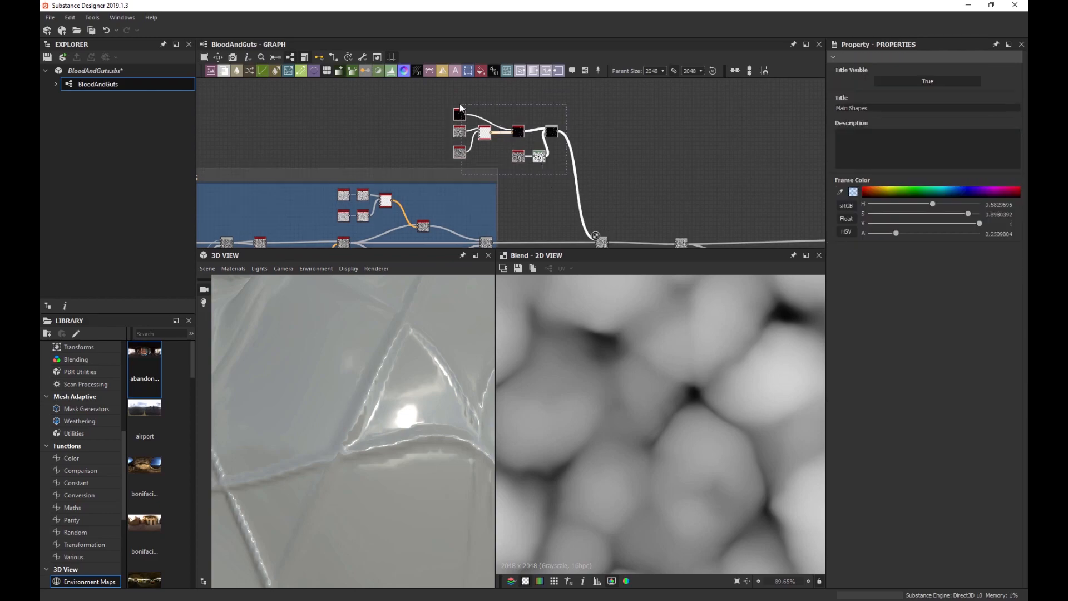
scroll(542, 155, "up", 3)
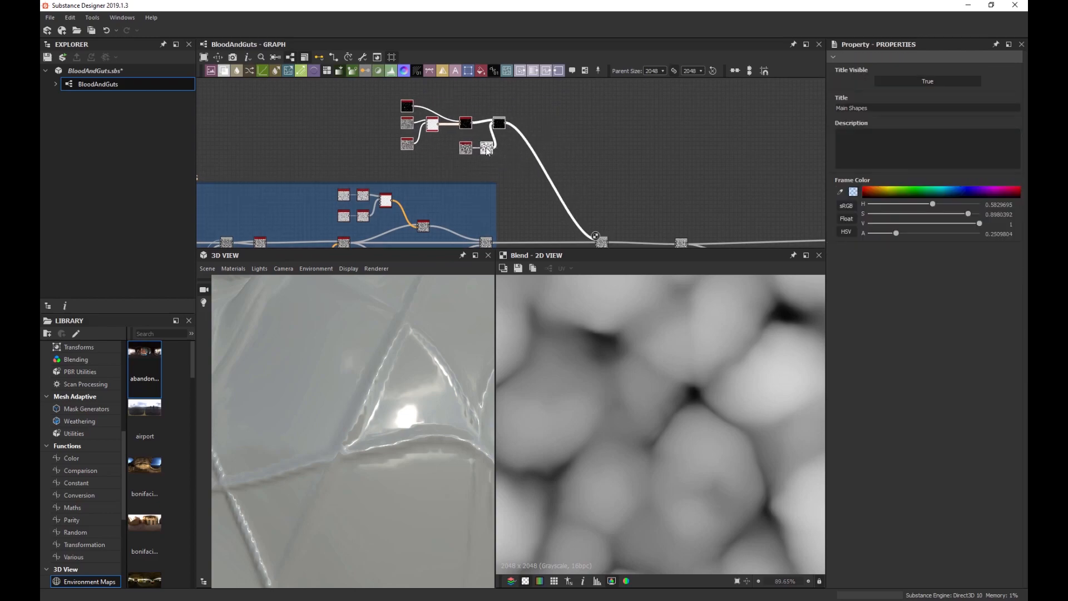
left_click(480, 131)
key("space")
type("blur")
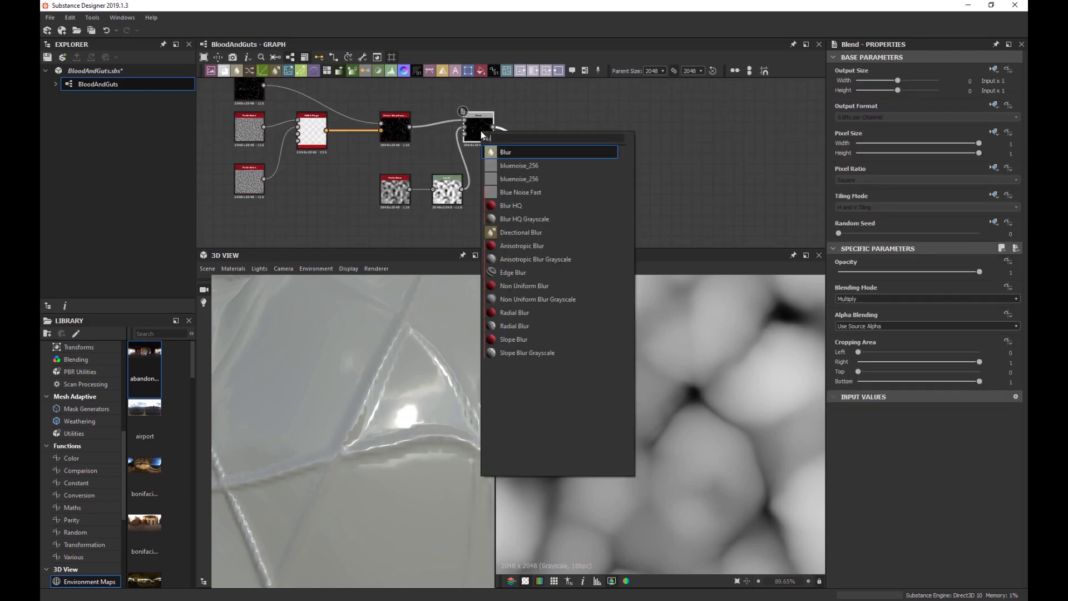
key("Down")
key("Down")
key("Down")
key("Up")
key("Return")
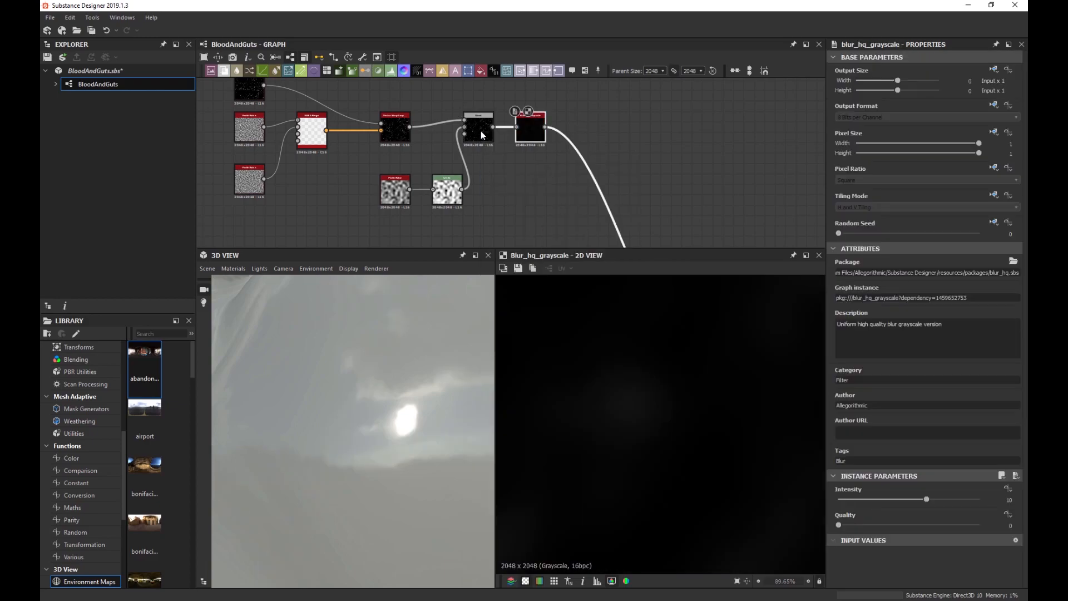
Set the blur Quality to 1 and Intensity to 0.12, checking the softened ridges in 3D.
left_click(934, 525)
left_click_drag(923, 498, 838, 502)
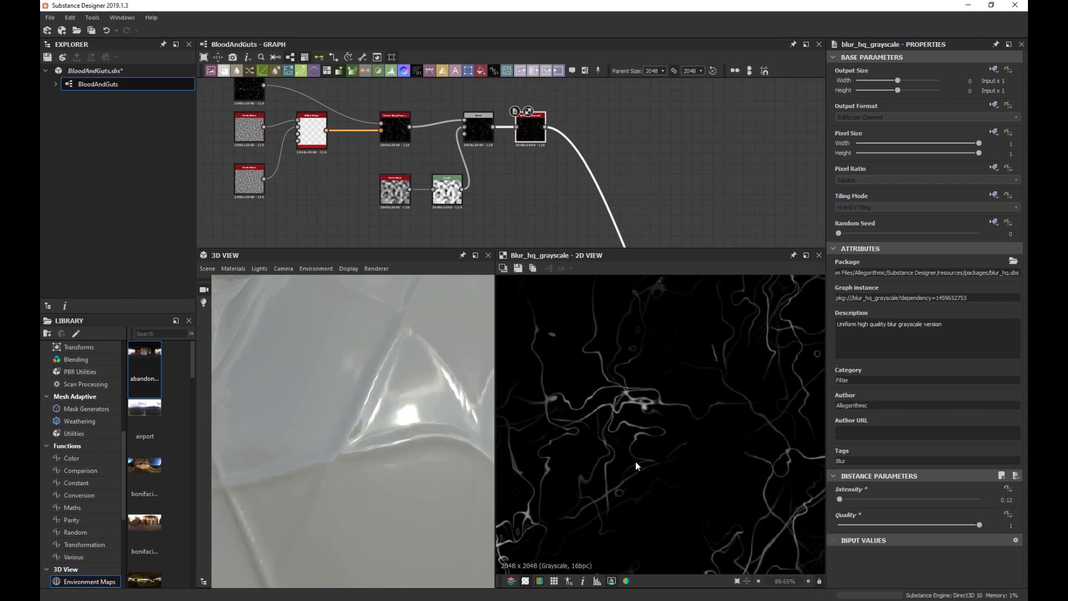
left_click_drag(401, 413, 309, 433)
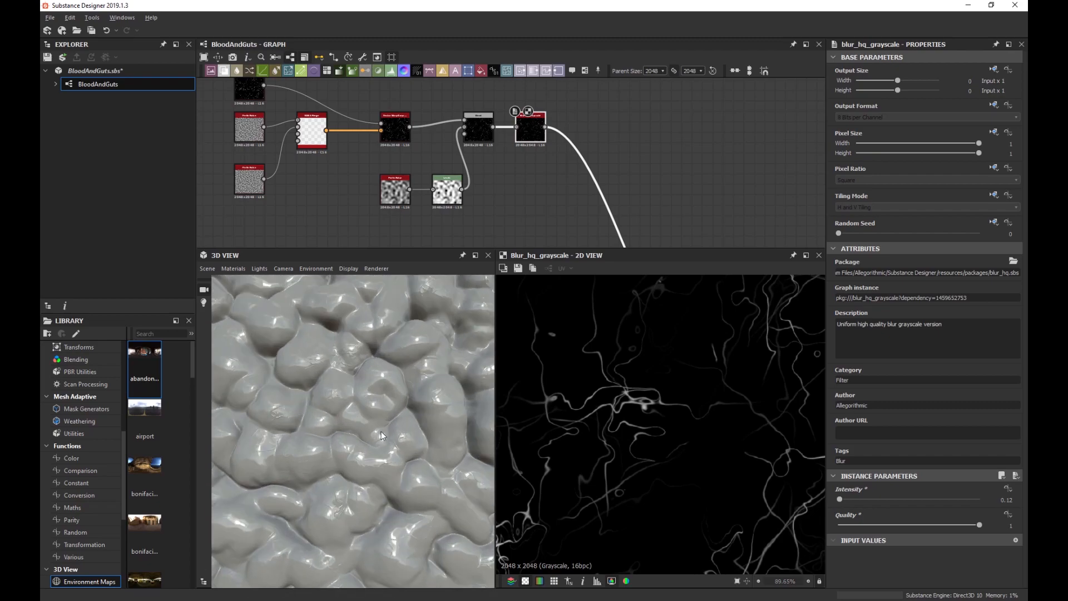
left_click_drag(381, 432, 342, 397)
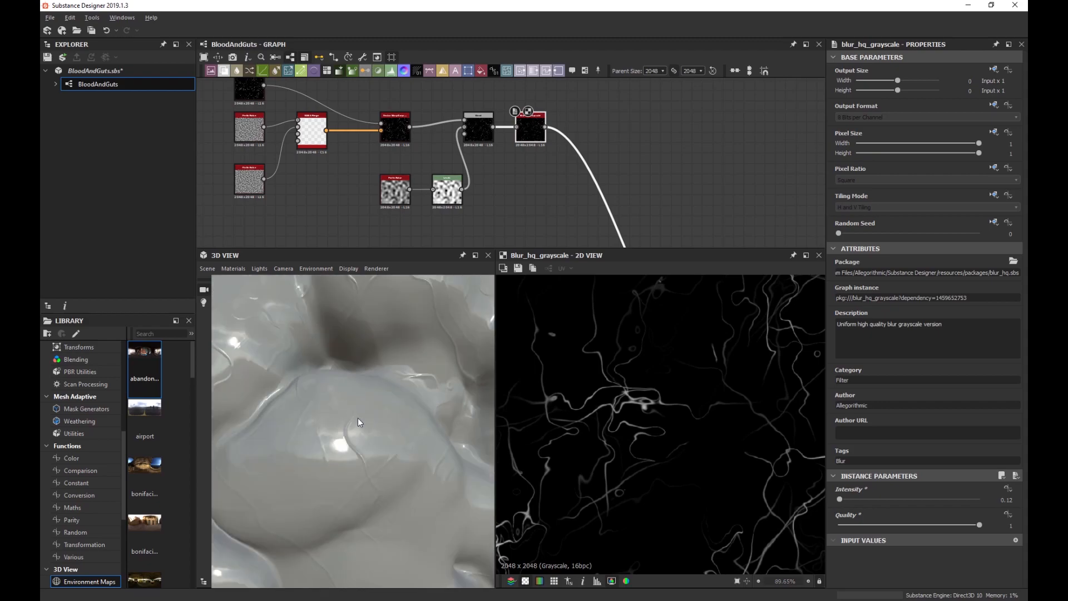
scroll(358, 417, "down", 5)
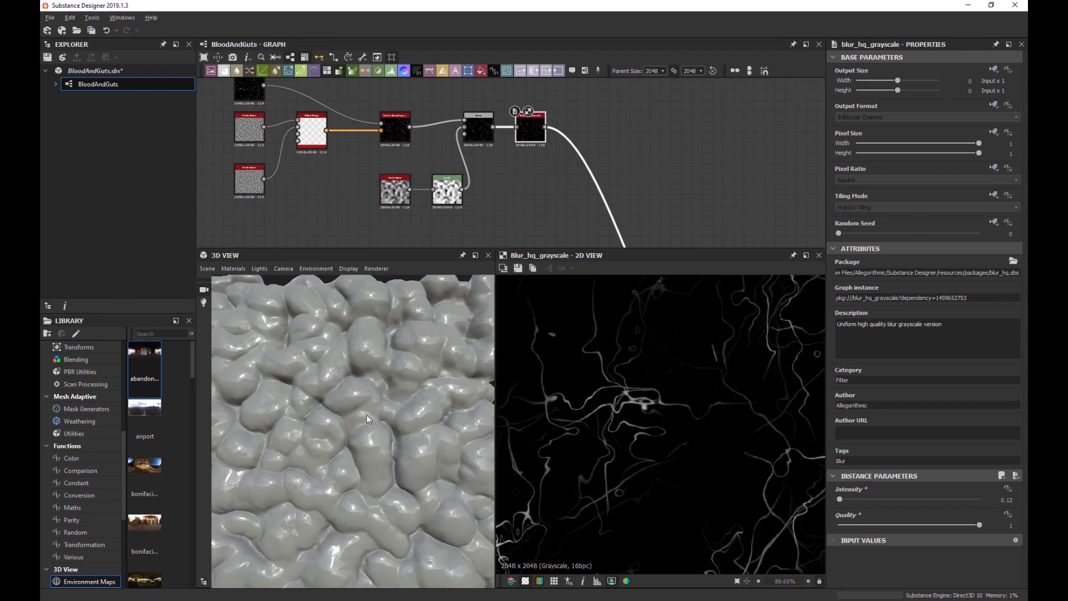
scroll(367, 413, "down", 5)
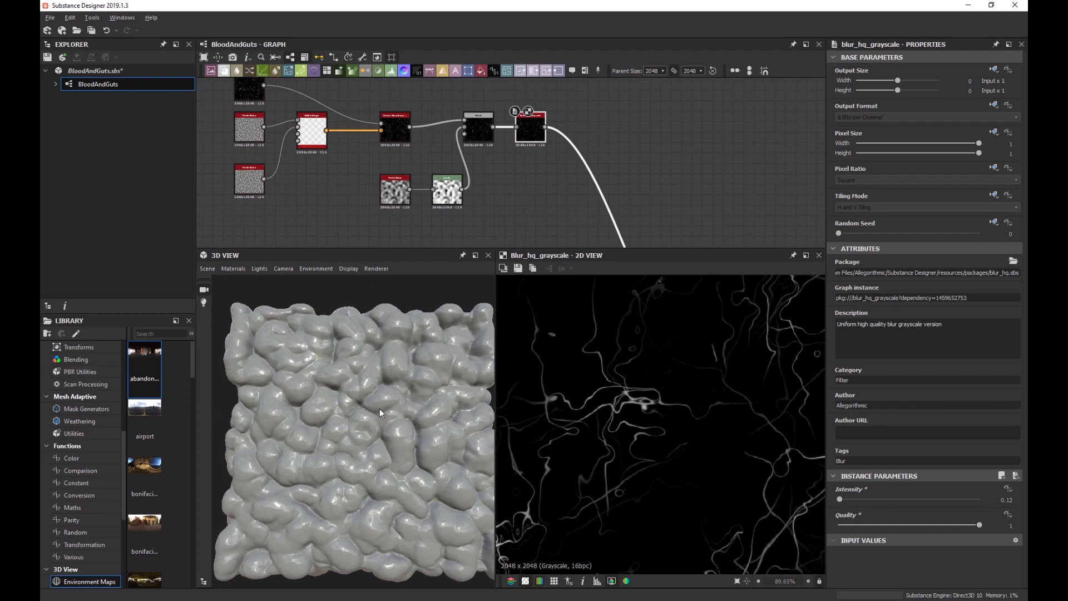
left_click_drag(380, 413, 398, 378)
scroll(513, 182, "down", 3)
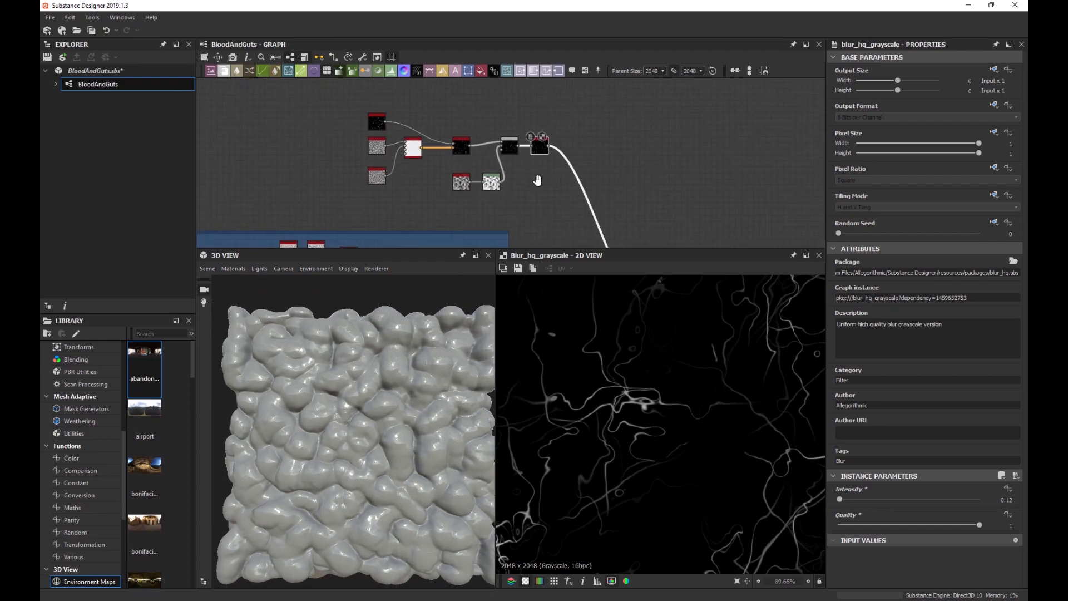
Wrap the selected vein nodes in a frame titled 'Veins'.
key("space")
type("frame")
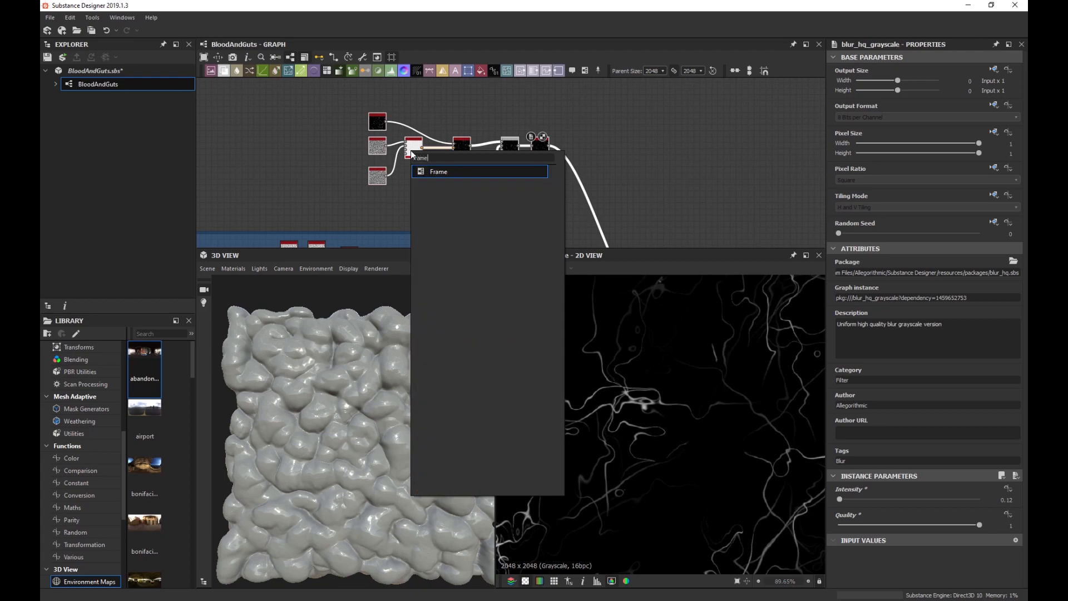
key("Return")
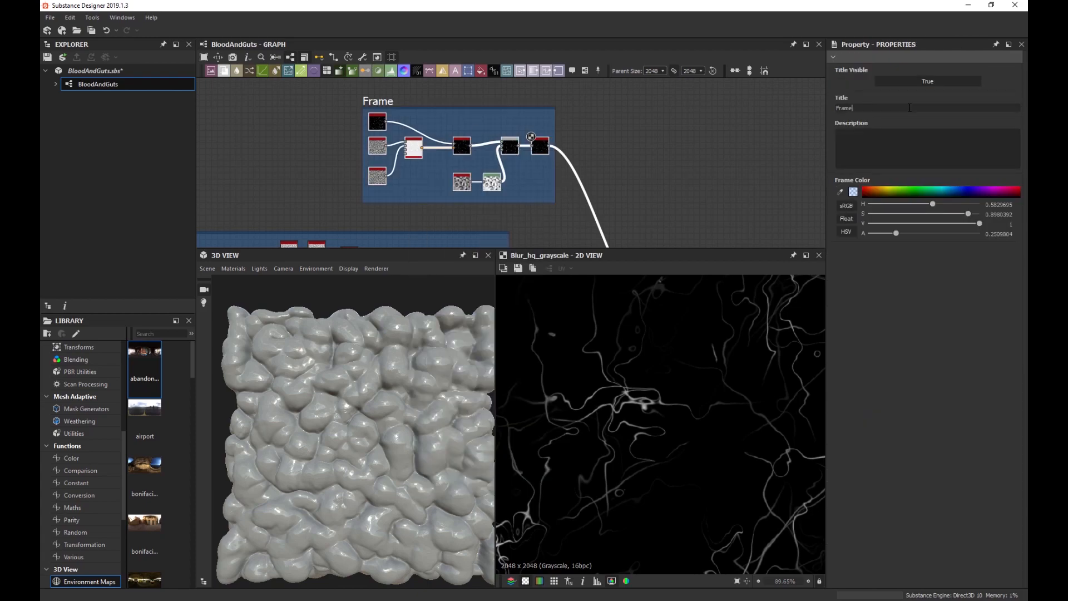
key("ctrl+a")
type("Veins")
key("Return")
Shift the blend node left along the main wire and place the Veins frame above Main Shapes.
scroll(588, 194, "down", 2)
middle_click_drag(588, 195, 558, 182)
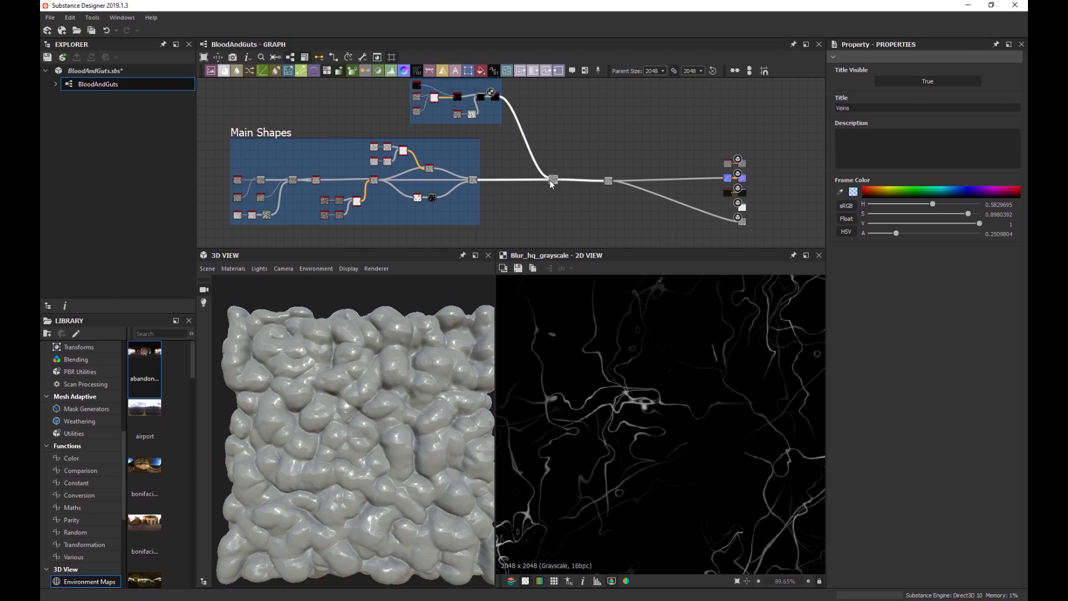
left_click_drag(550, 180, 519, 181)
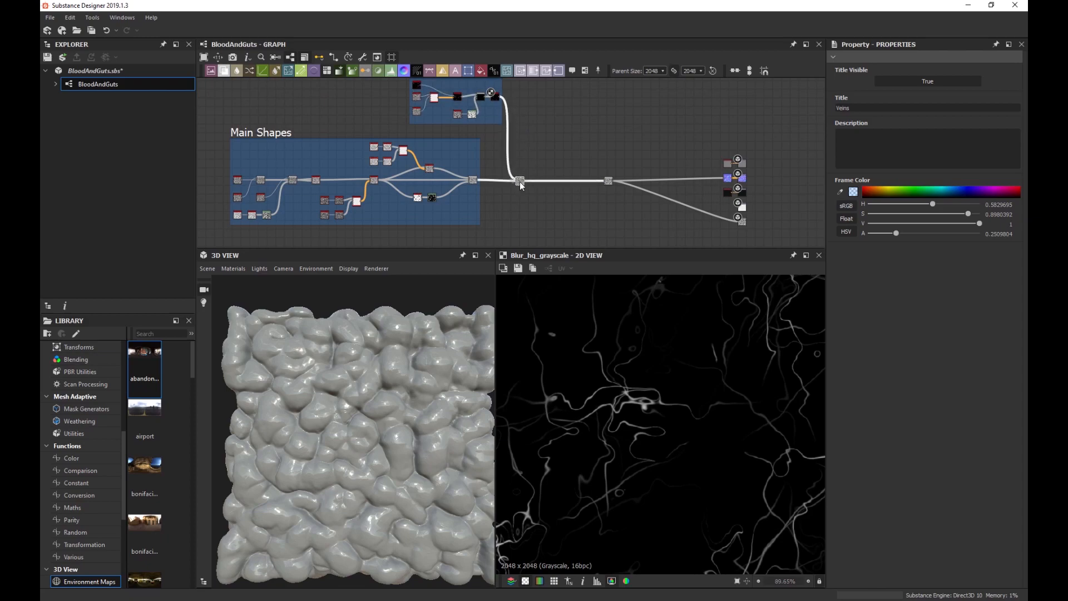
middle_click_drag(518, 132, 530, 160)
left_click_drag(499, 104, 474, 107)
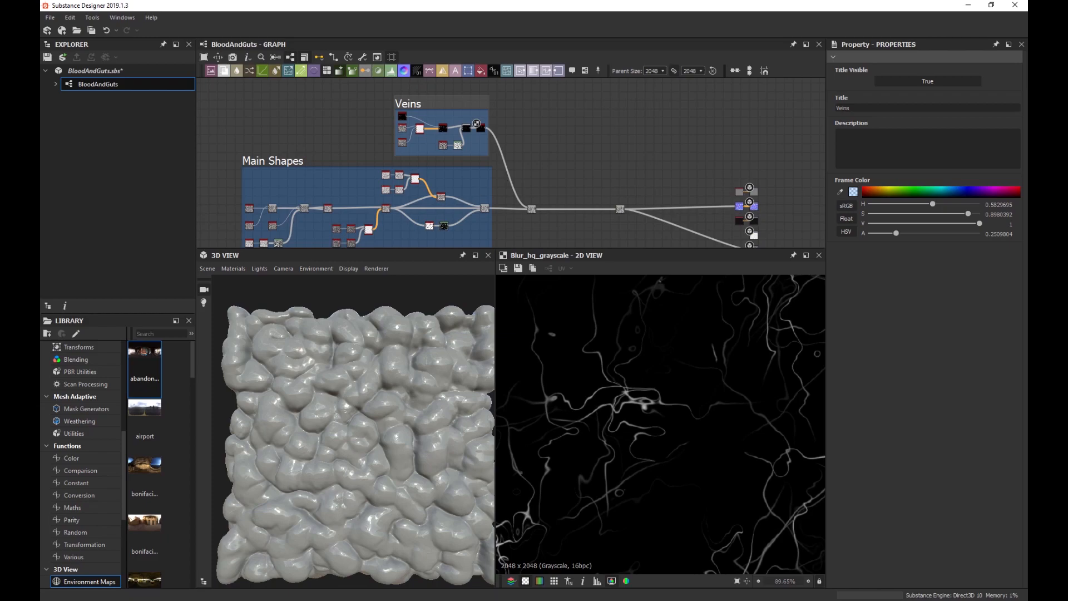
scroll(578, 219, "up", 5)
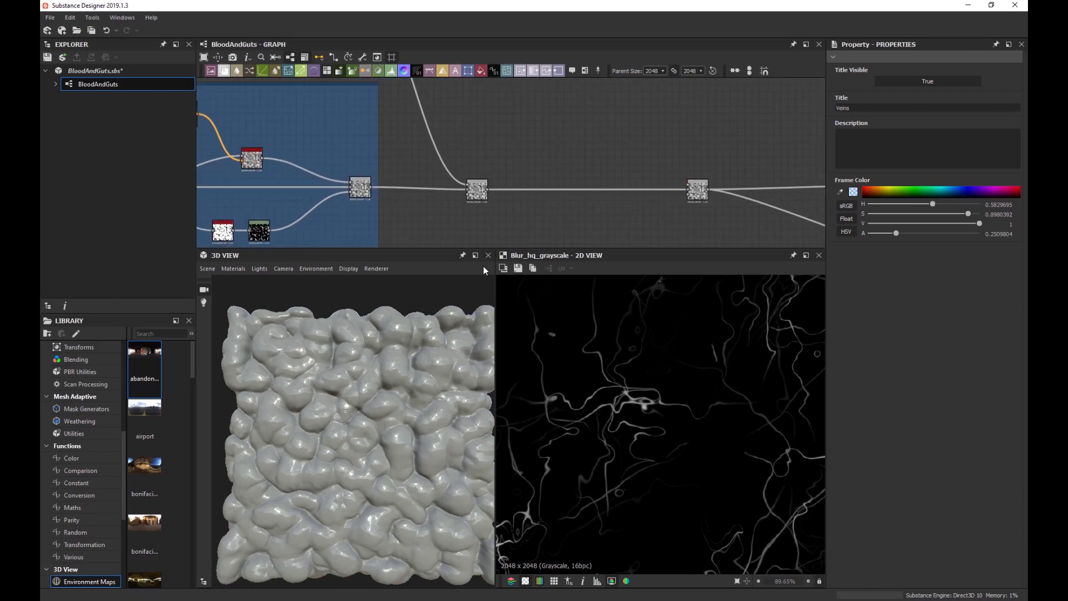
Orbit and zoom the 3D preview to inspect the lumpy mesh.
scroll(345, 406, "up", 2)
scroll(346, 406, "up", 3)
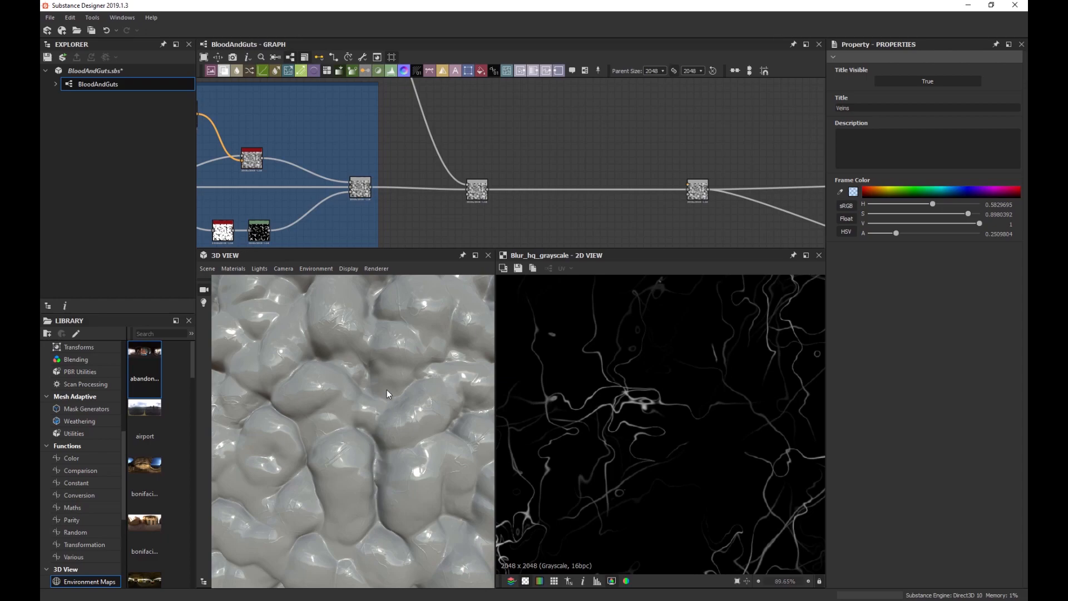
scroll(393, 329, "up", 4)
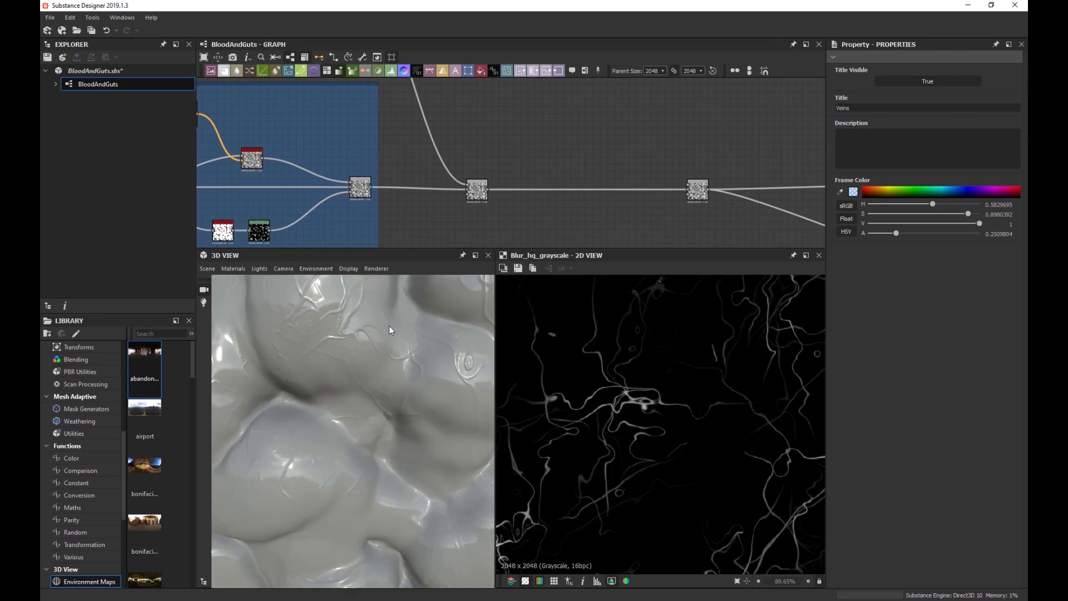
scroll(388, 326, "down", 5)
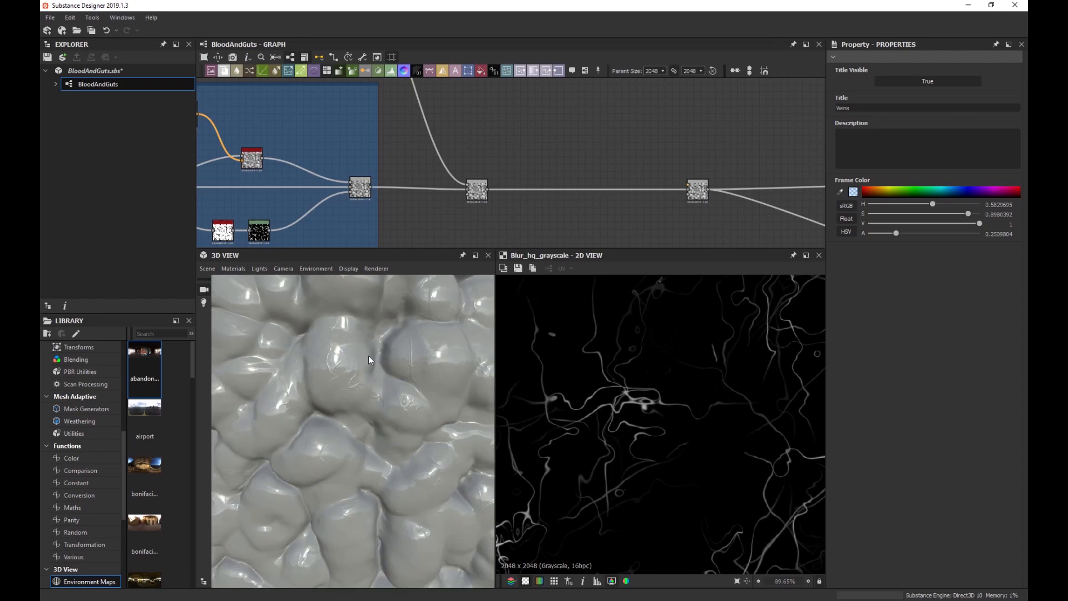
left_click_drag(315, 390, 352, 408)
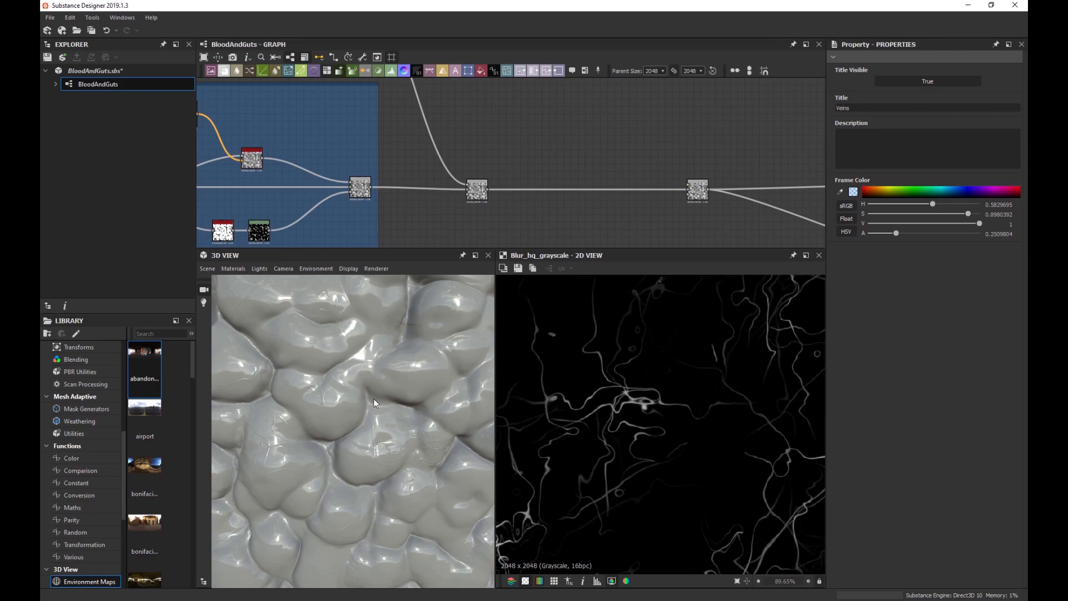
left_click_drag(412, 421, 448, 401)
scroll(384, 422, "down", 5)
scroll(397, 403, "up", 5)
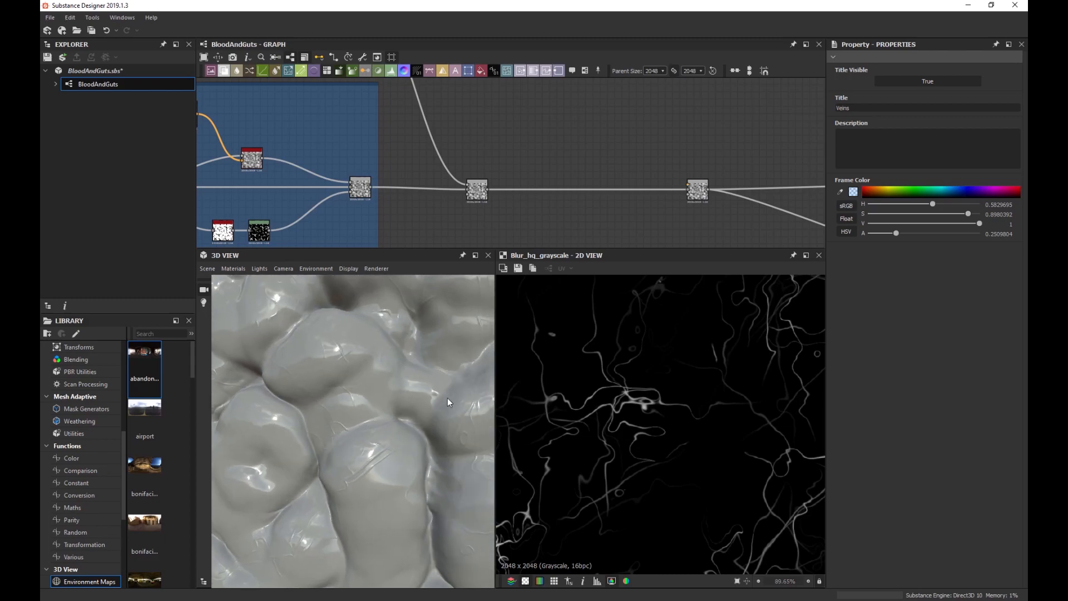
Show the Add Blend's output and settings, and inspect the faint vein ridges on the surface.
double_click(481, 195)
scroll(689, 387, "down", 5)
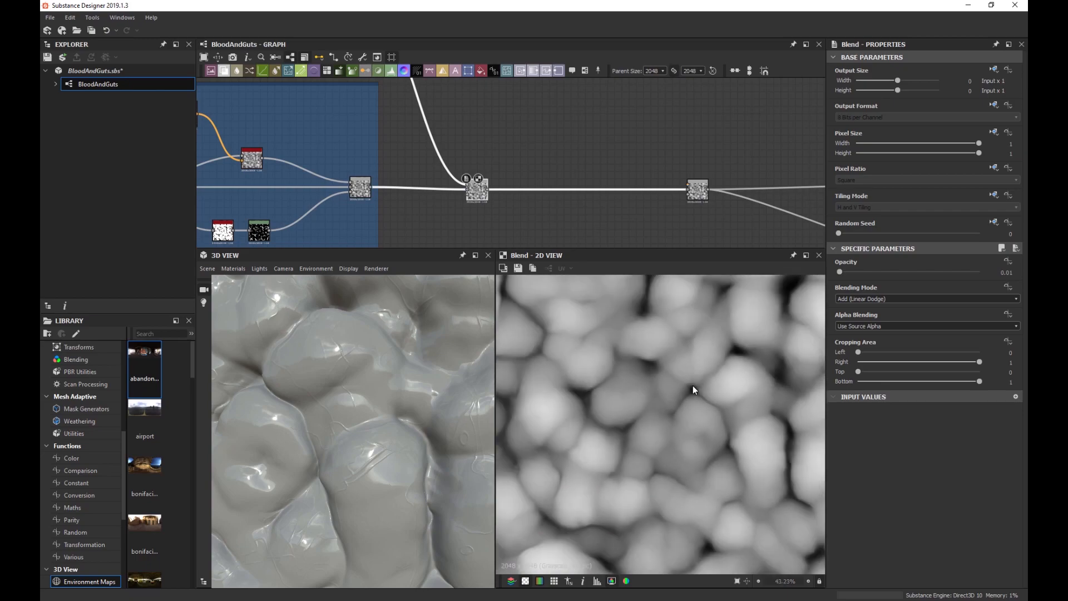
scroll(665, 365, "up", 2)
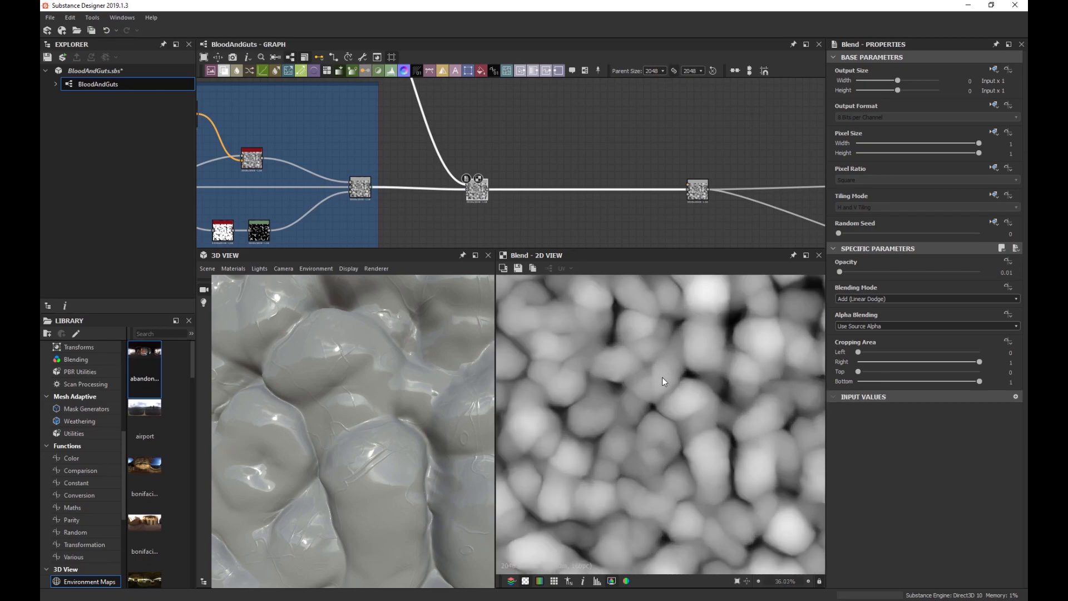
scroll(617, 309, "up", 5)
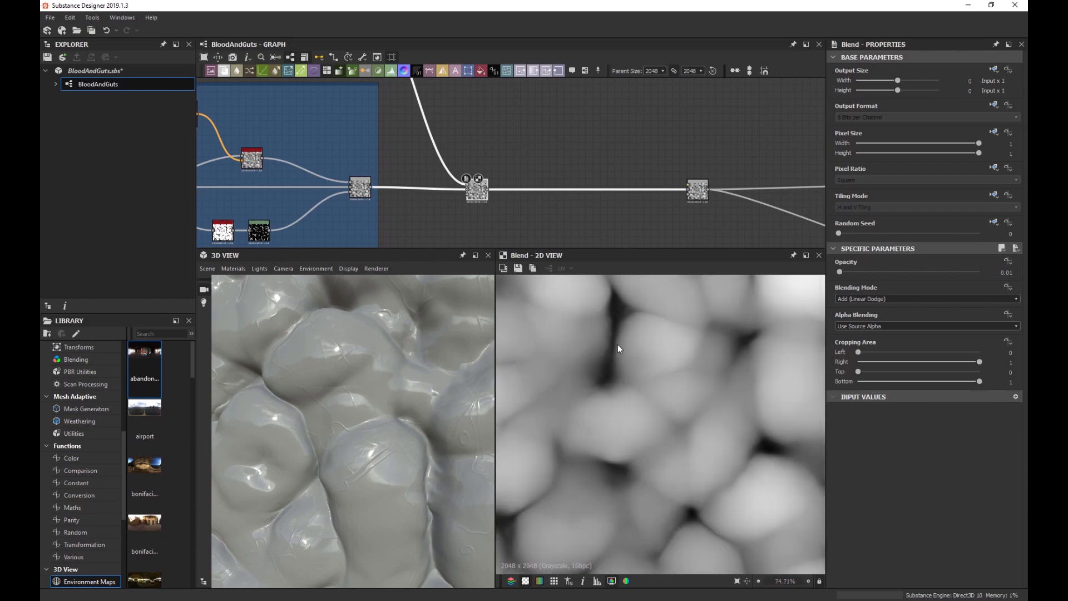
scroll(644, 337, "down", 3)
middle_click_drag(697, 342, 643, 356)
scroll(704, 345, "up", 8)
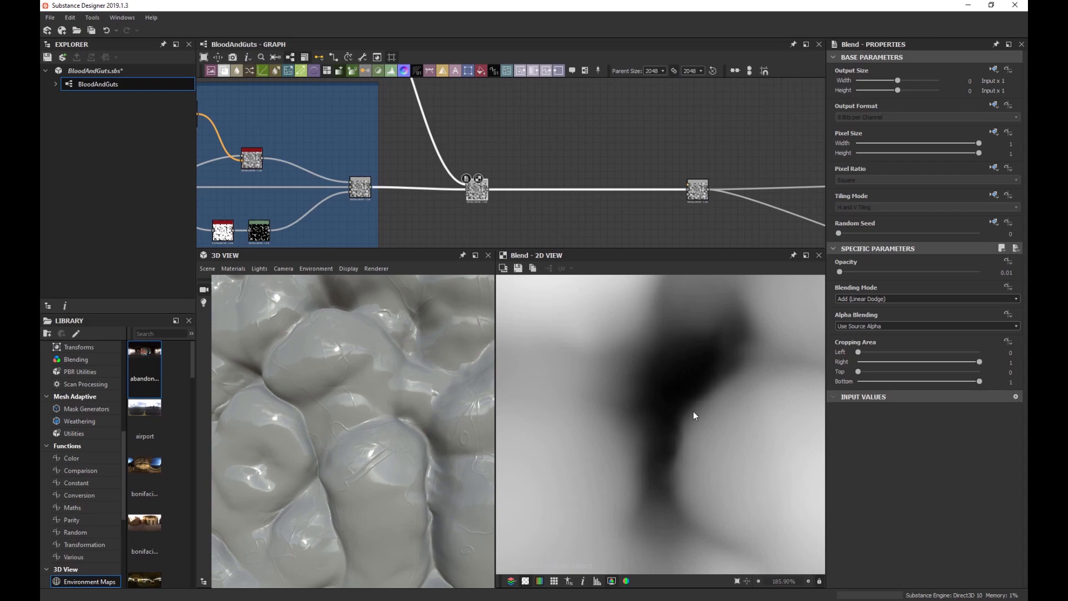
left_click_drag(428, 435, 318, 351)
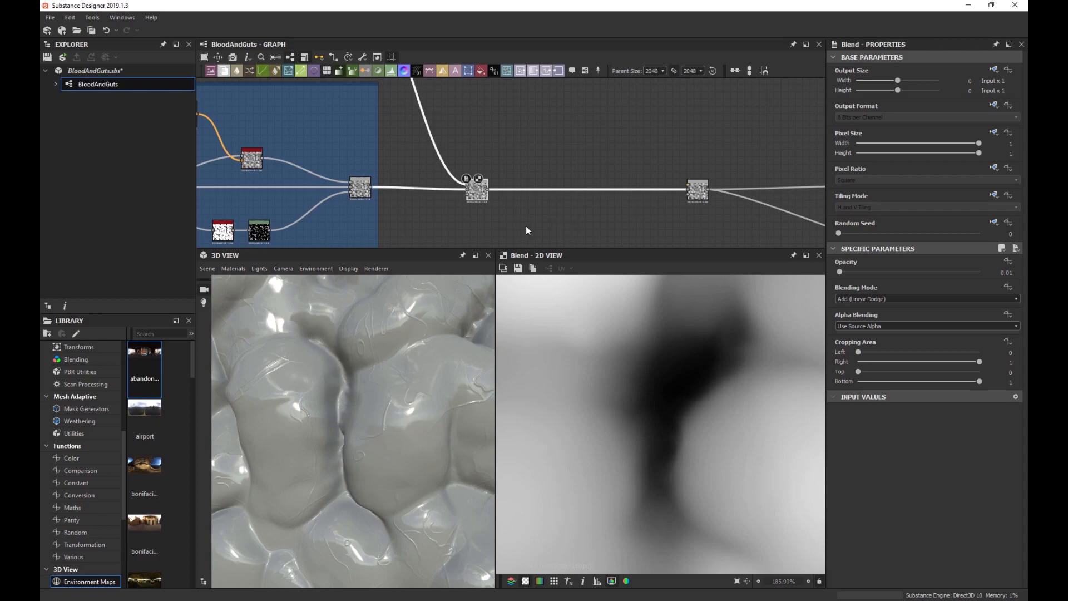
scroll(496, 221, "up", 2)
scroll(323, 397, "down", 3)
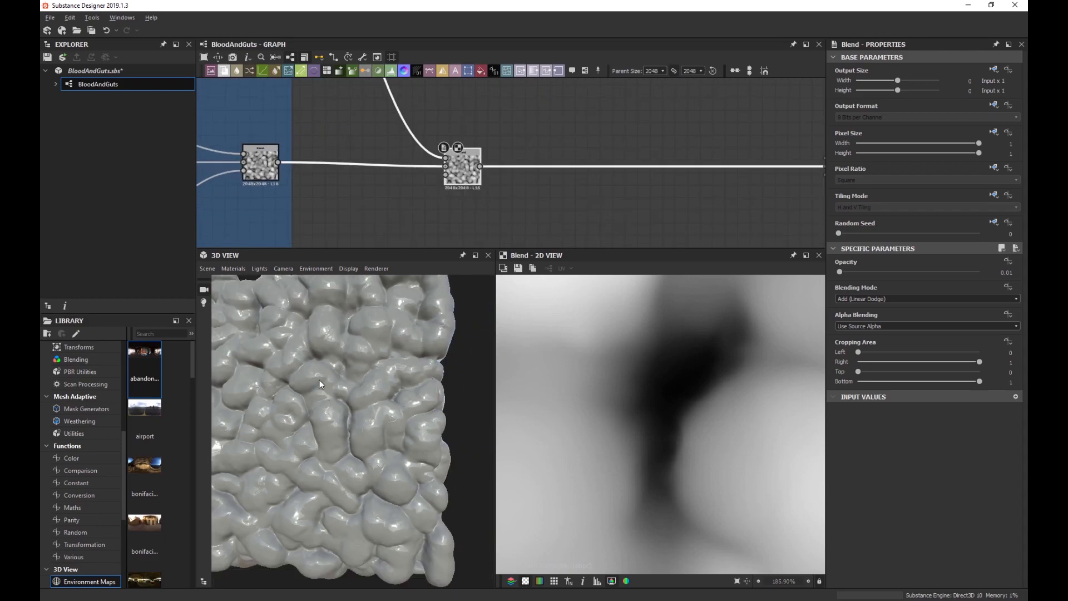
scroll(321, 384, "up", 3)
scroll(472, 201, "up", 2)
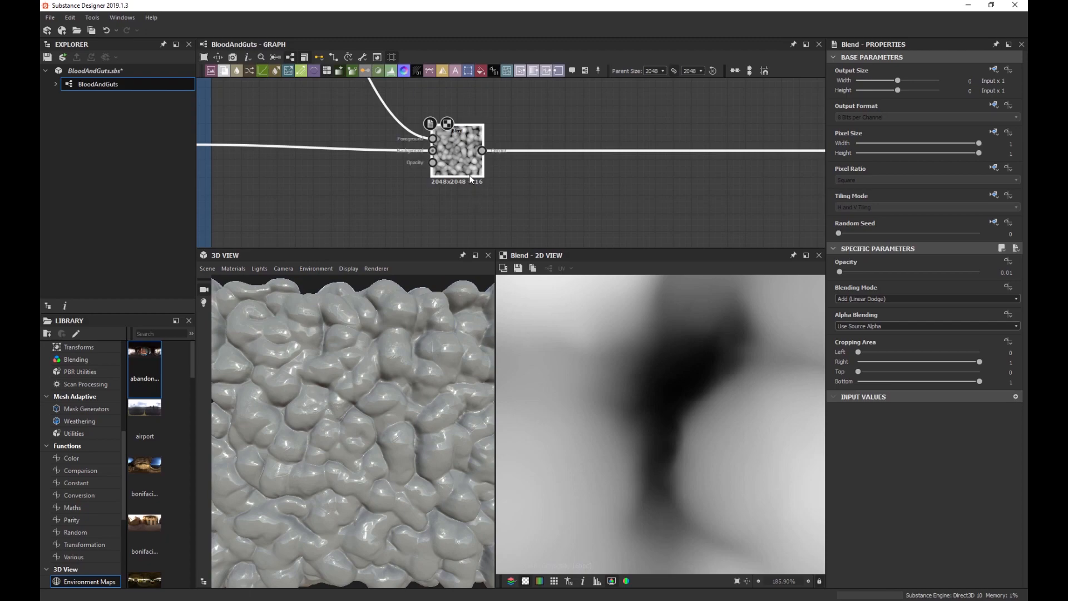
Insert a Clamp Grayscale node after the vein Blend.
key("space")
type("clamp")
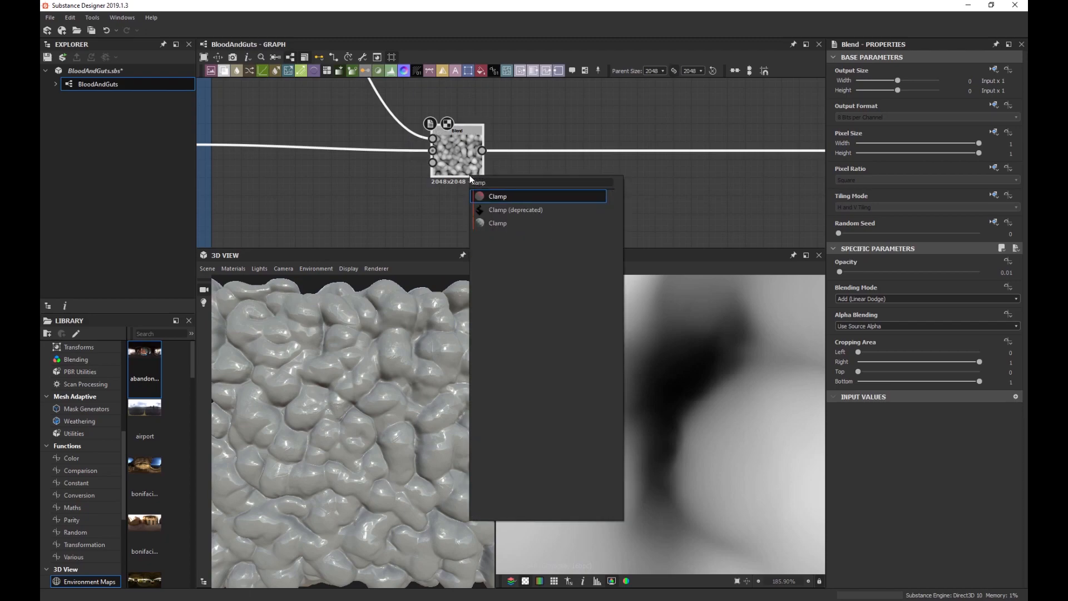
key("Down")
key("Down")
key("Return")
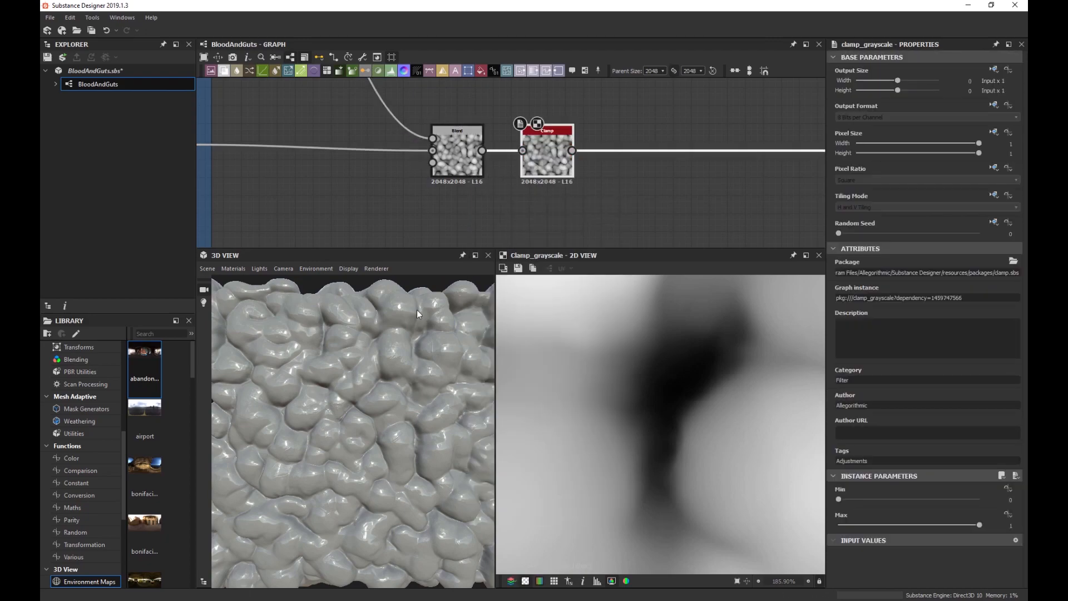
scroll(340, 373, "up", 3)
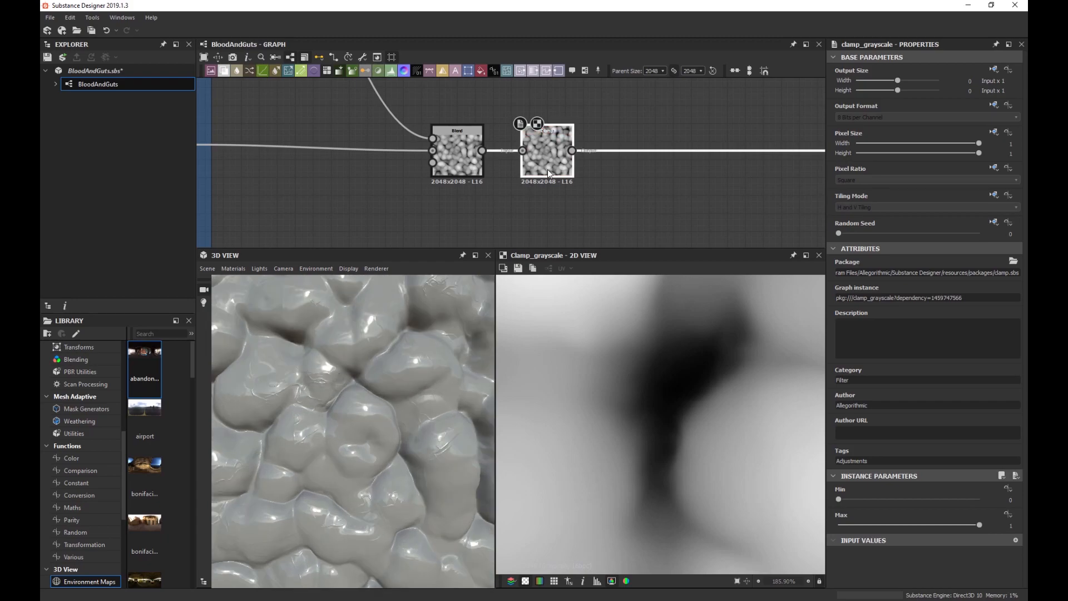
left_click_drag(548, 169, 565, 169)
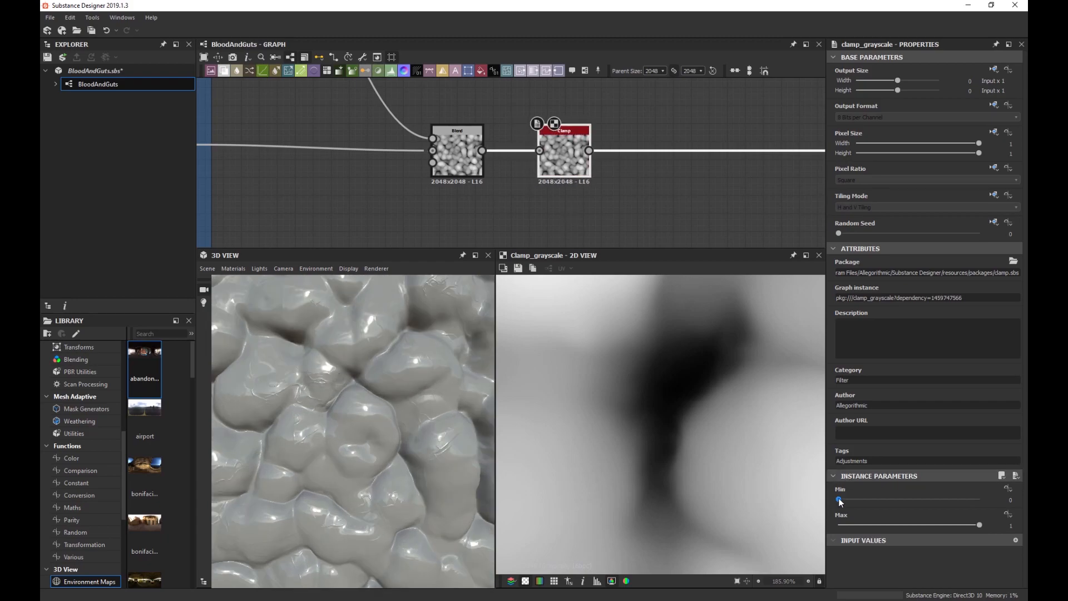
Tune the Clamp minimum against the 3D height, settling on 0.24.
left_click_drag(840, 497, 868, 492)
scroll(332, 378, "down", 3)
left_click_drag(332, 378, 394, 373)
scroll(387, 382, "up", 3)
scroll(387, 382, "up", 3)
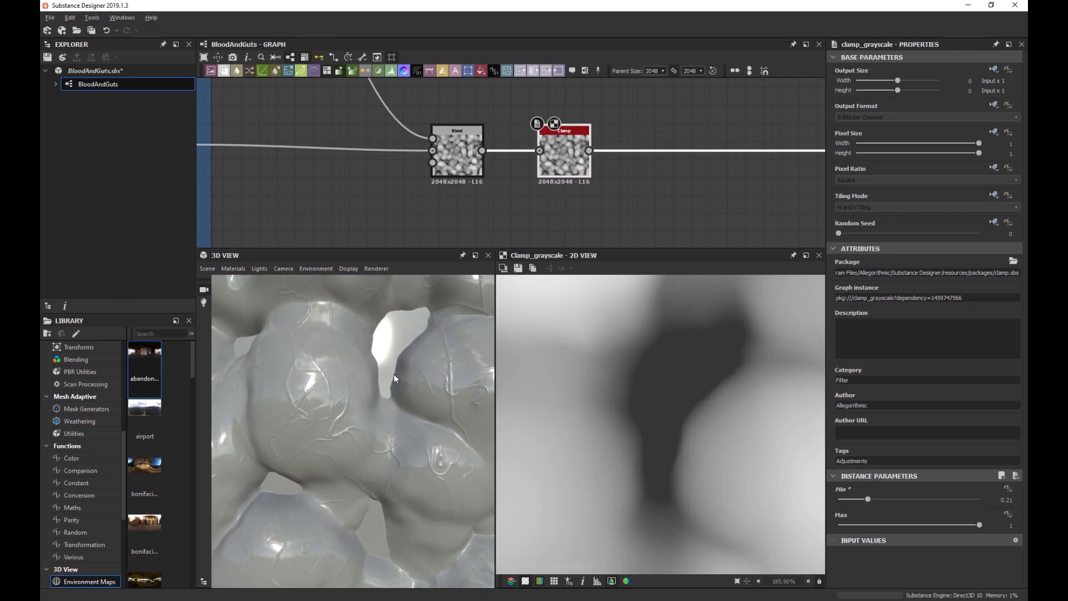
left_click_drag(872, 498, 860, 502)
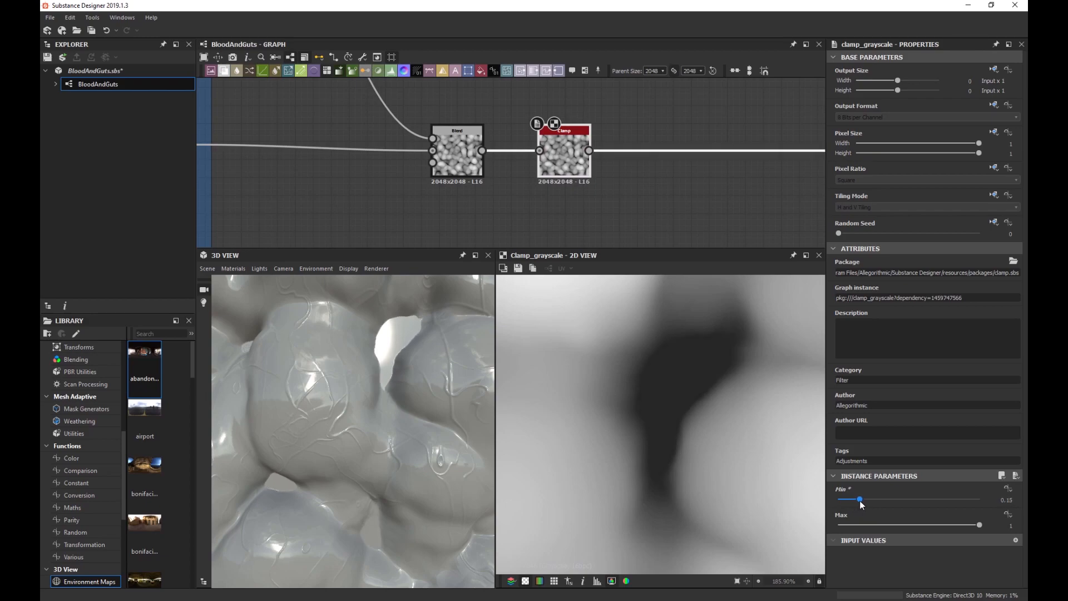
scroll(372, 434, "down", 5)
left_click_drag(366, 426, 411, 433)
scroll(363, 440, "down", 3)
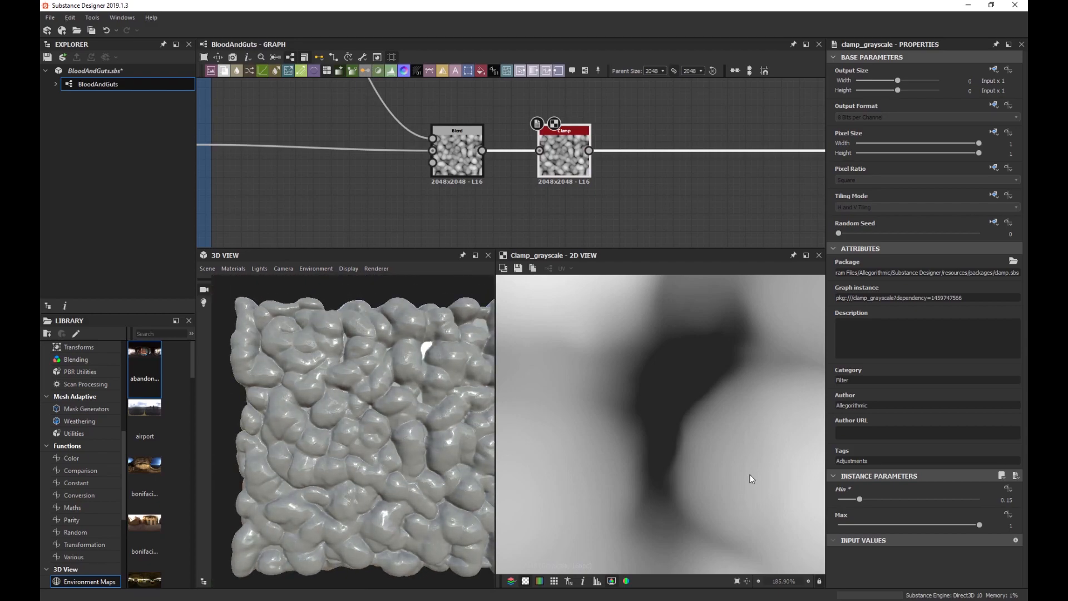
left_click_drag(859, 499, 872, 495)
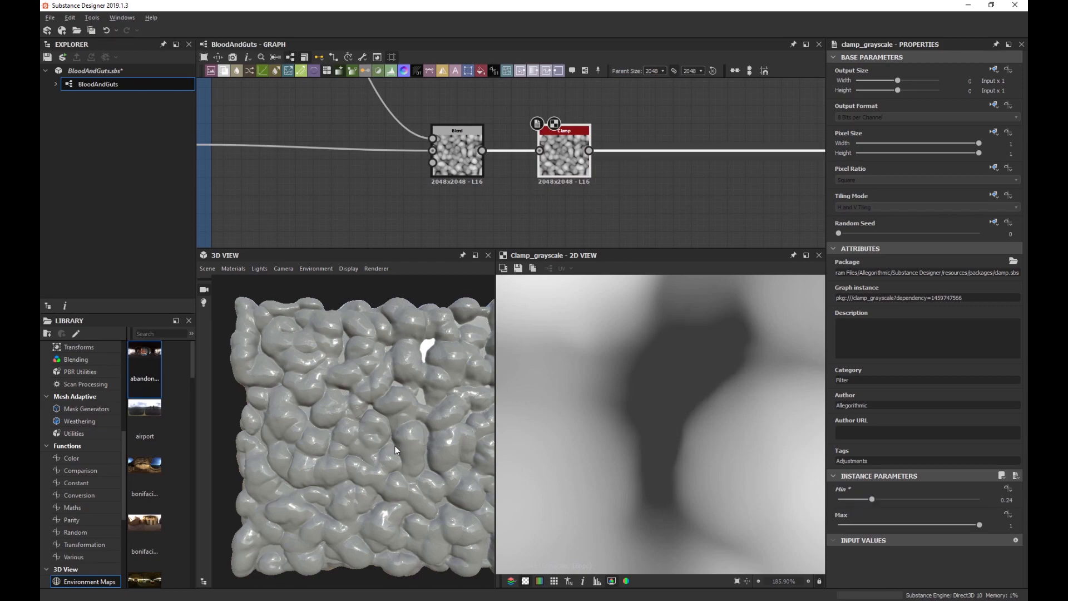
left_click_drag(396, 450, 366, 439)
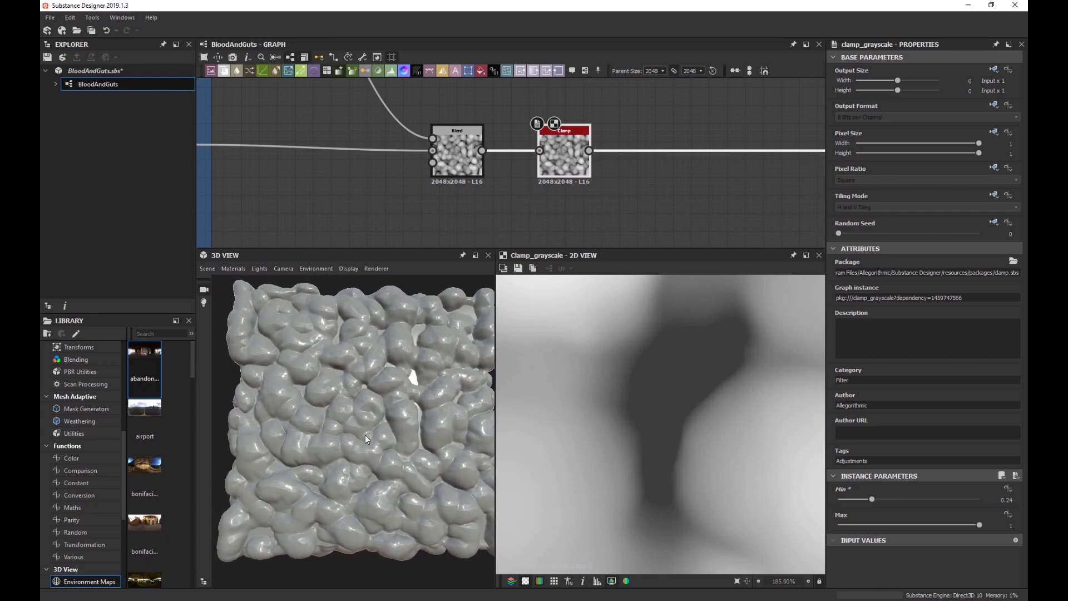
left_click_drag(308, 472, 318, 459)
scroll(414, 170, "down", 4)
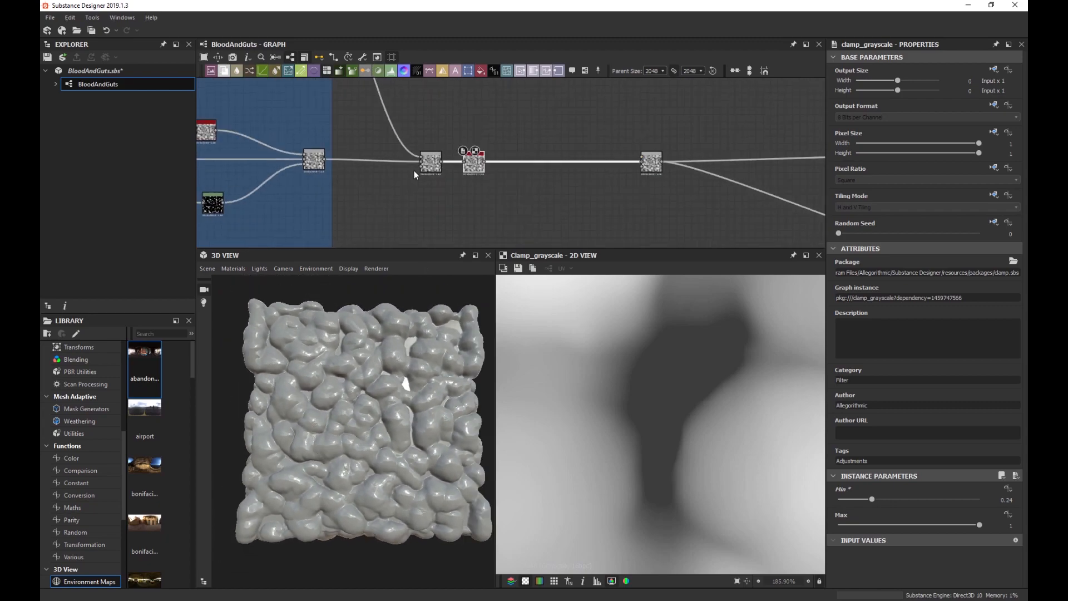
Select the Perlin Noise node to bring up its settings.
middle_click_drag(413, 170, 572, 164)
scroll(434, 169, "down", 2)
scroll(385, 164, "up", 3)
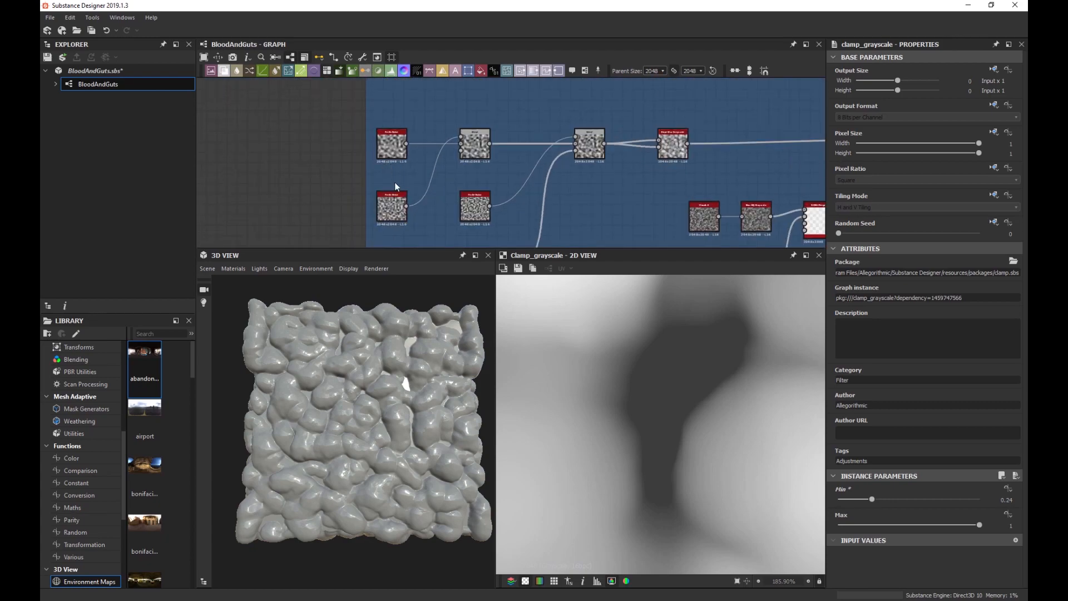
scroll(395, 182, "up", 4)
left_click(403, 179)
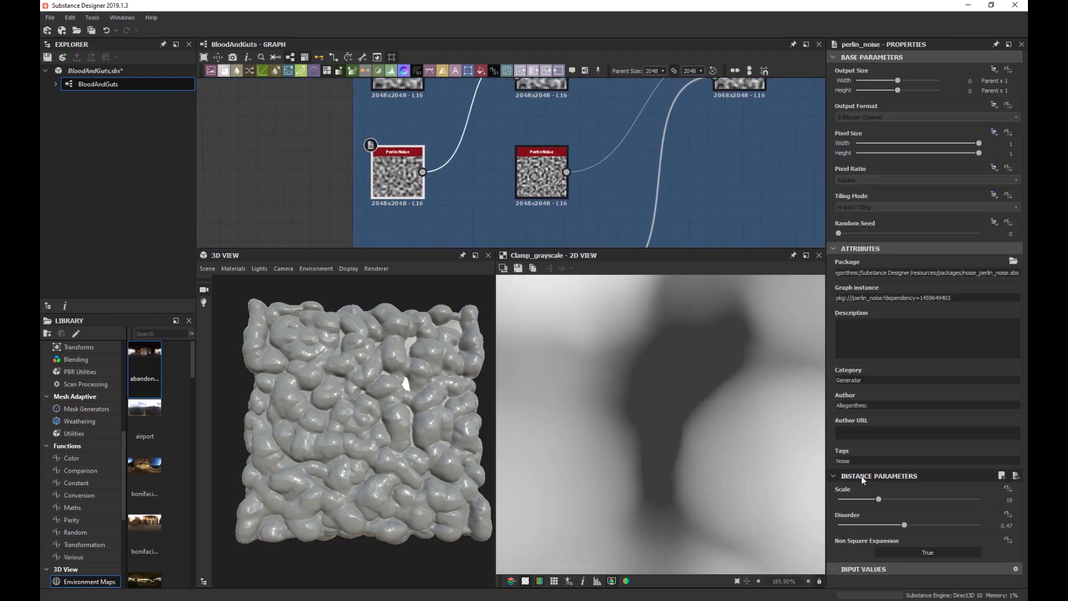
left_click_drag(905, 526, 936, 524)
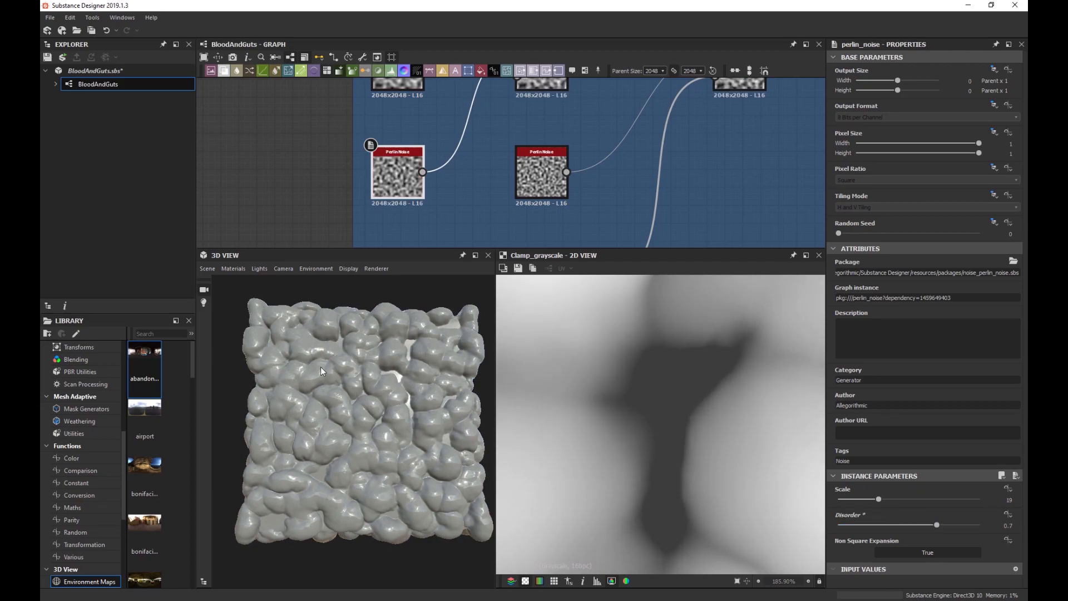
scroll(320, 366, "down", 5)
middle_click_drag(350, 391, 378, 388)
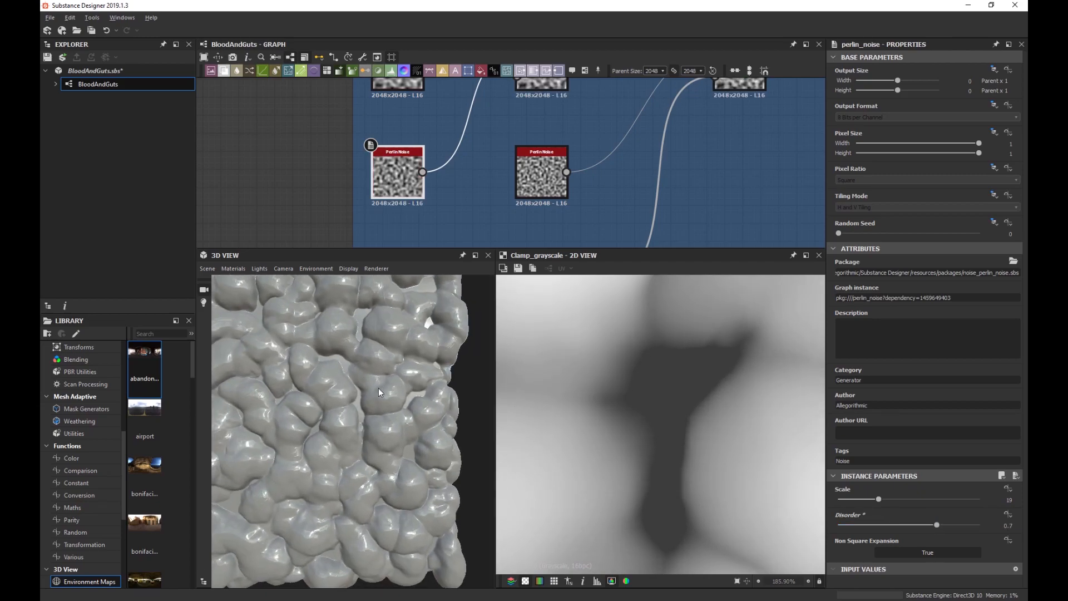
left_click_drag(379, 388, 392, 419)
scroll(389, 421, "up", 3)
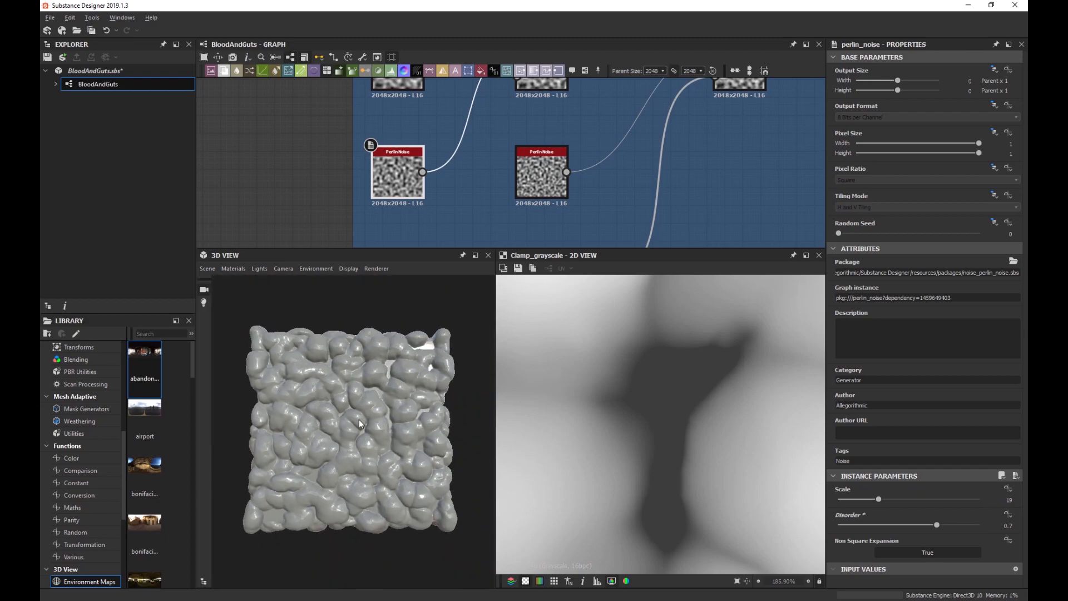
scroll(359, 419, "down", 3)
scroll(610, 198, "down", 5)
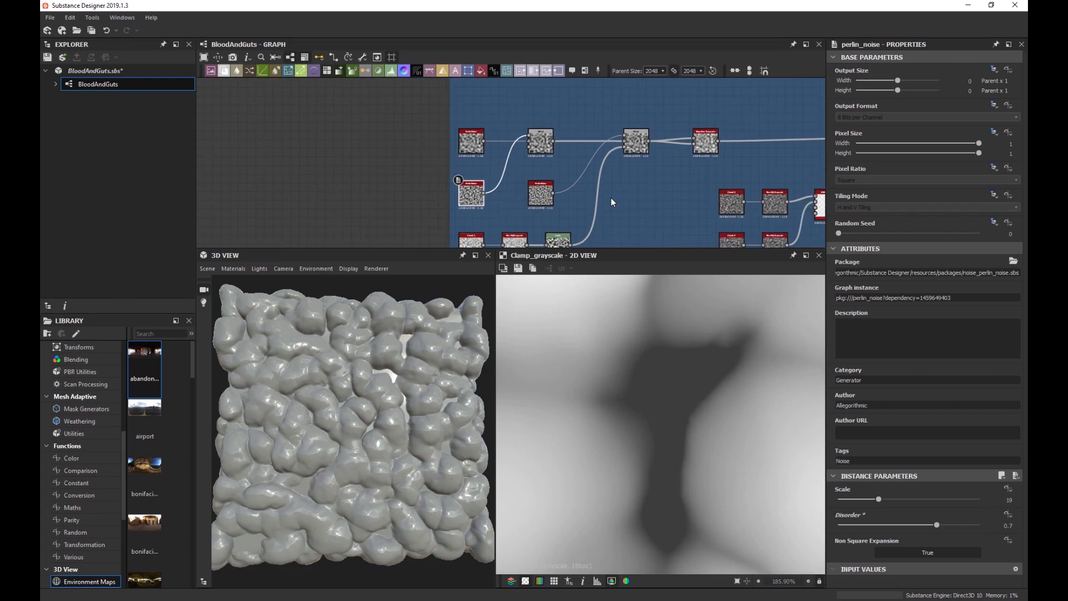
scroll(551, 200, "up", 6)
Try a Slope Blur Grayscale Intensity of 0.7 and inspect the lumps on the 3D mesh.
left_click(551, 198)
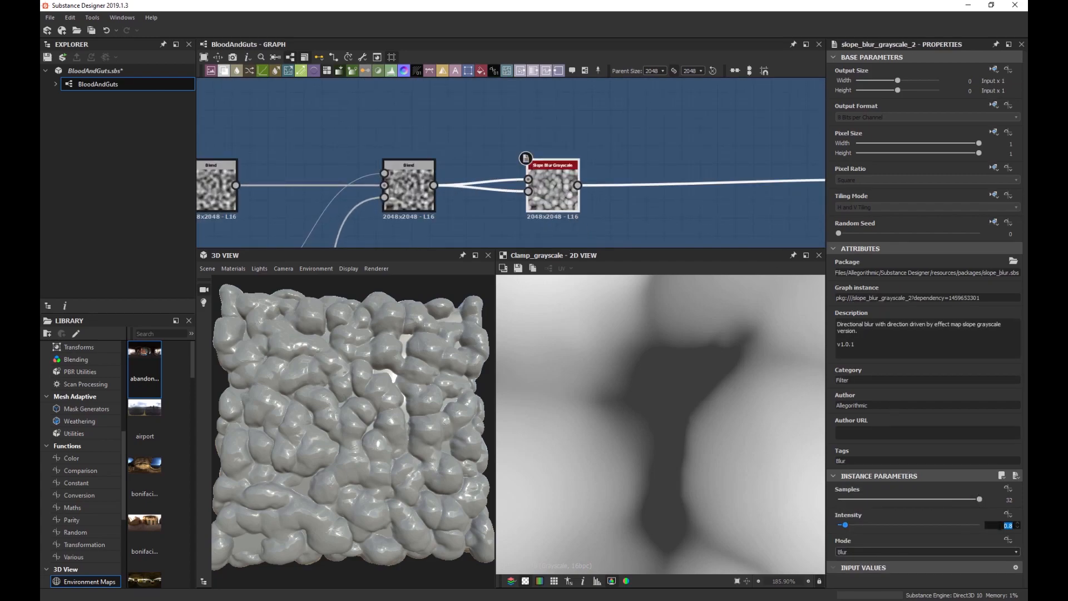
key("Return")
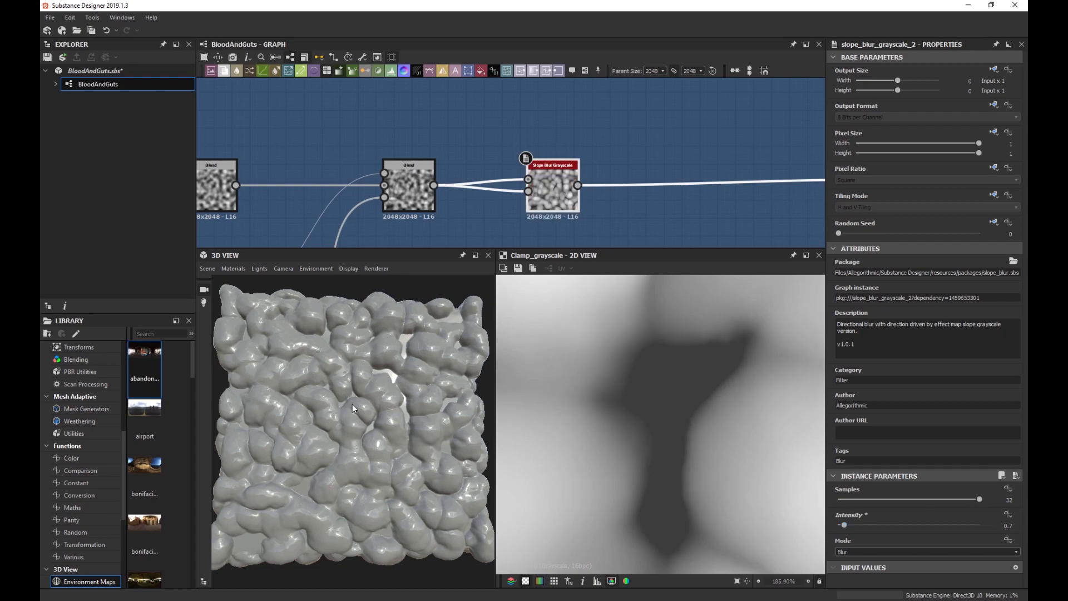
scroll(342, 418, "up", 2)
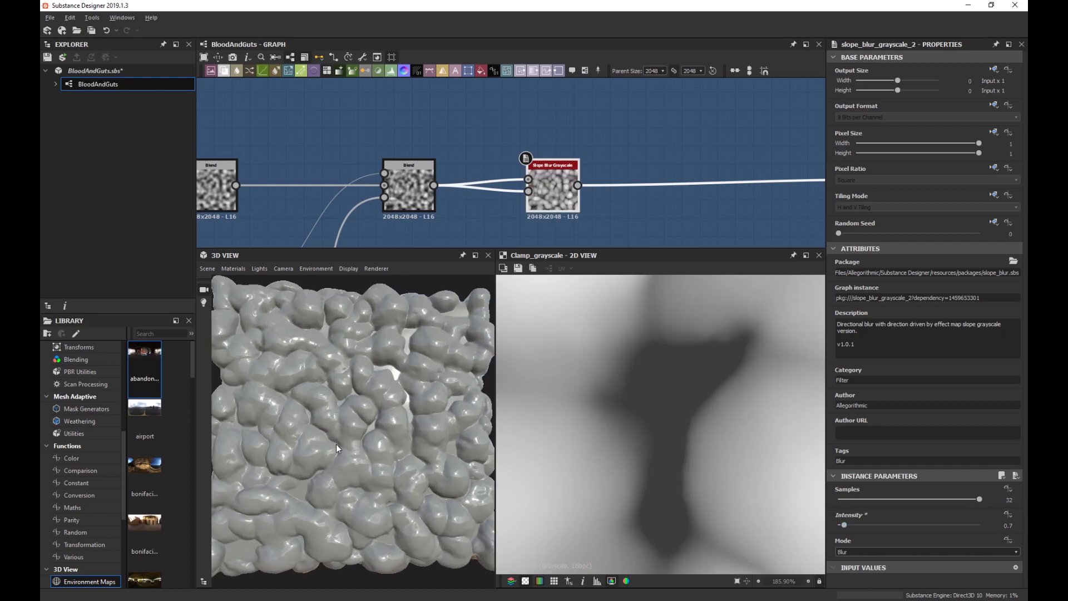
mouse_move(336, 444)
left_mouse_down()
mouse_move(333, 422)
mouse_move(331, 450)
left_mouse_up()
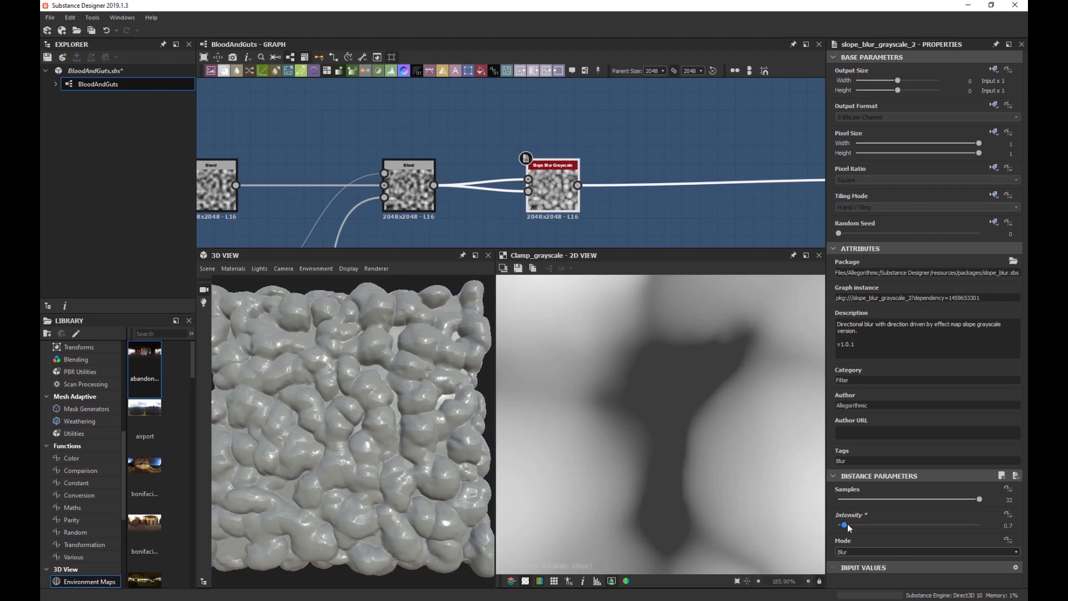
mouse_move(849, 525)
left_mouse_down()
mouse_move(883, 524)
mouse_move(845, 523)
left_mouse_up()
left_click_drag(355, 393, 333, 402)
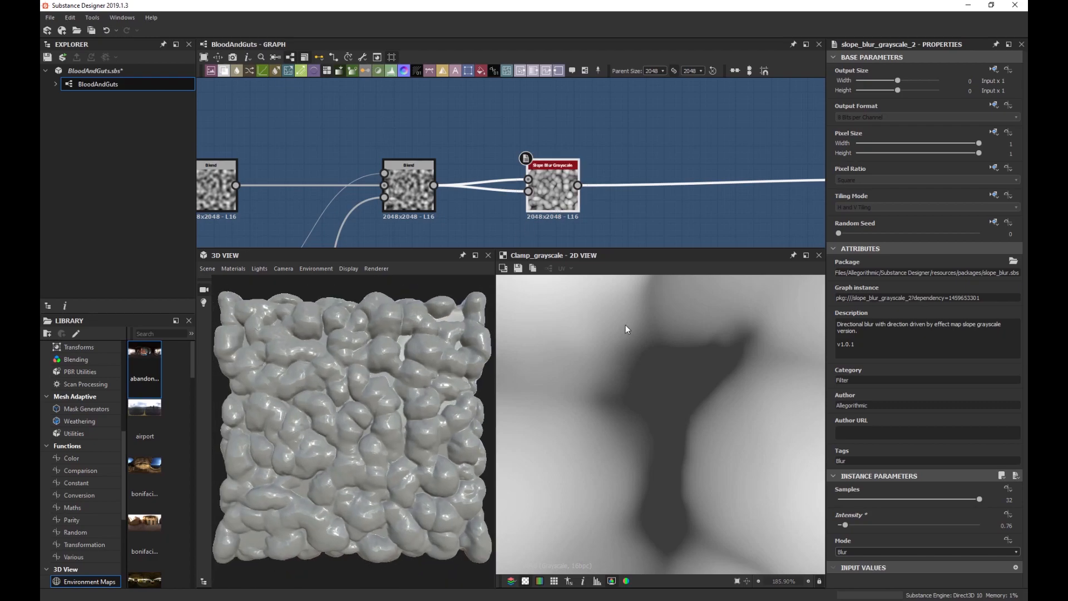
Set the Slope Blur Grayscale Intensity to 0.8.
scroll(651, 370, "down", 8)
scroll(649, 378, "down", 2)
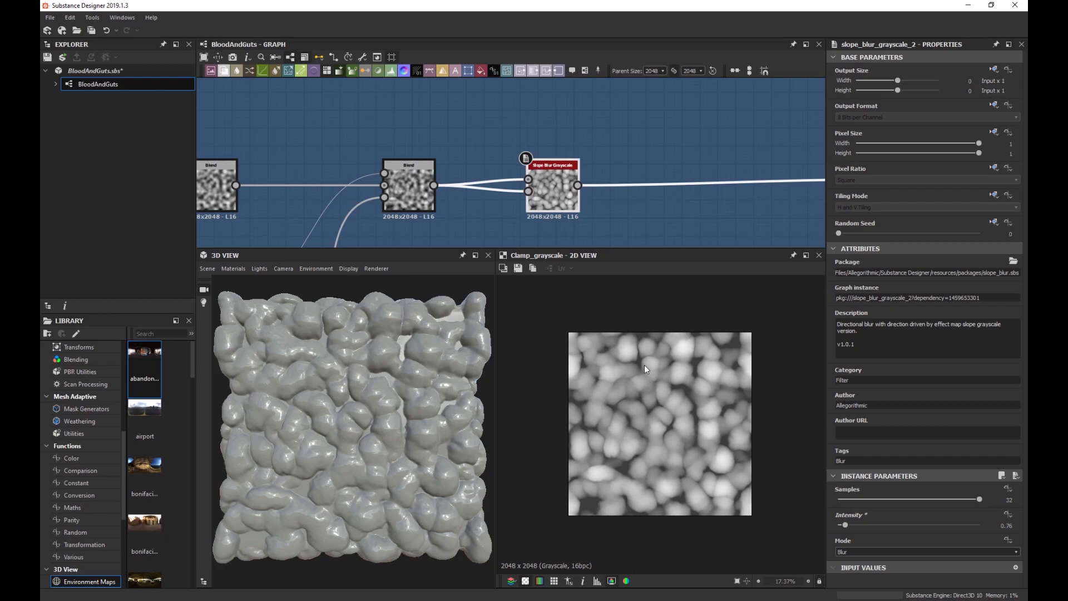
scroll(663, 210, "down", 3)
middle_click_drag(704, 215, 653, 267)
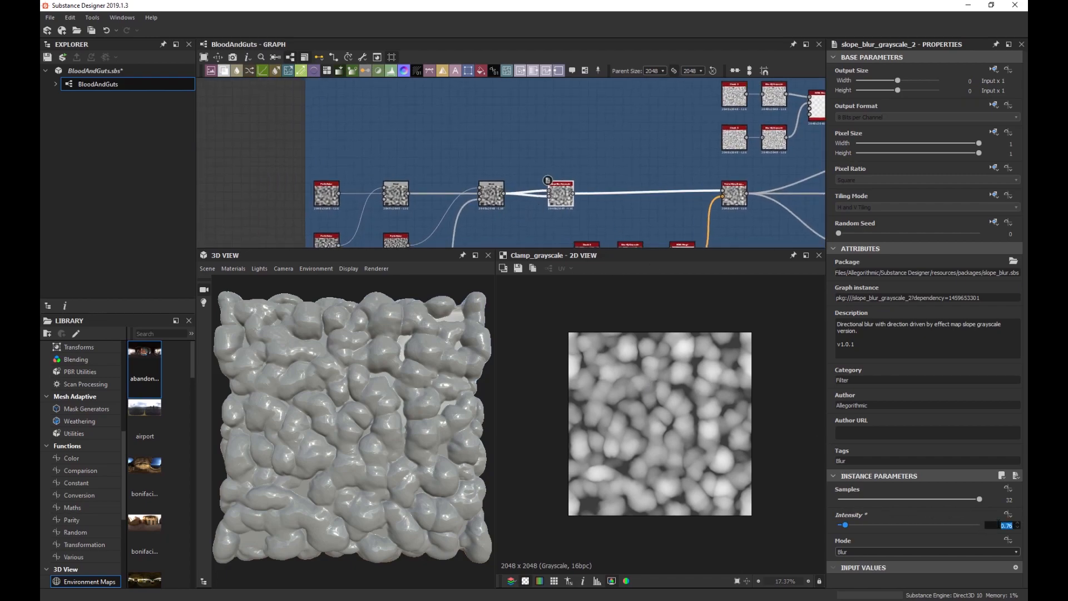
key("Return")
left_click(998, 524)
key("Return")
scroll(508, 186, "up", 3)
Switch the Soft Light Blend to Copy mode at 0.4 opacity and bring up the Levels node.
double_click(490, 192)
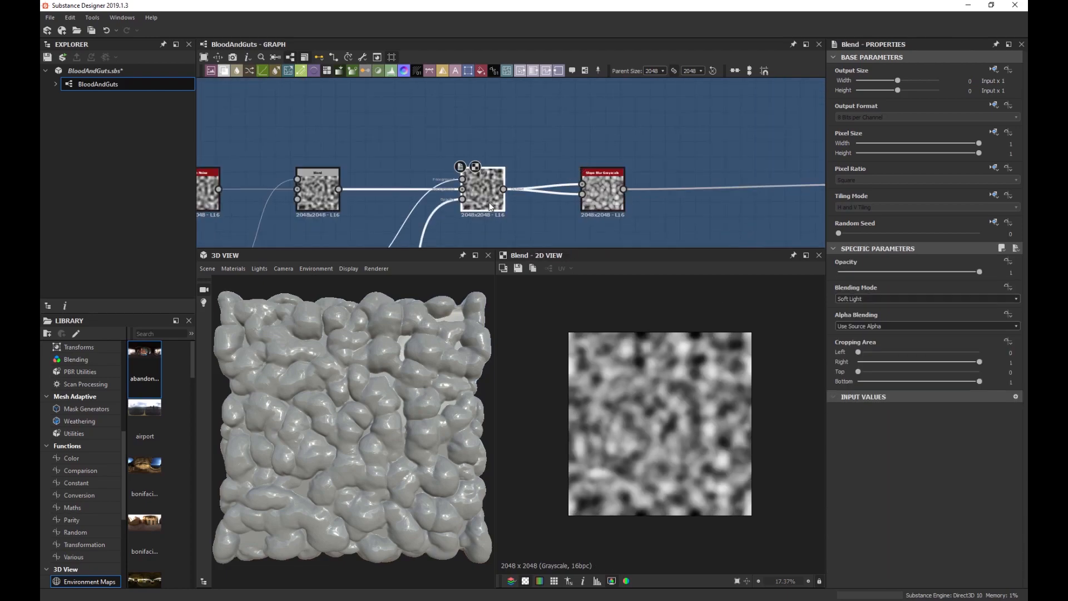
scroll(669, 406, "up", 1)
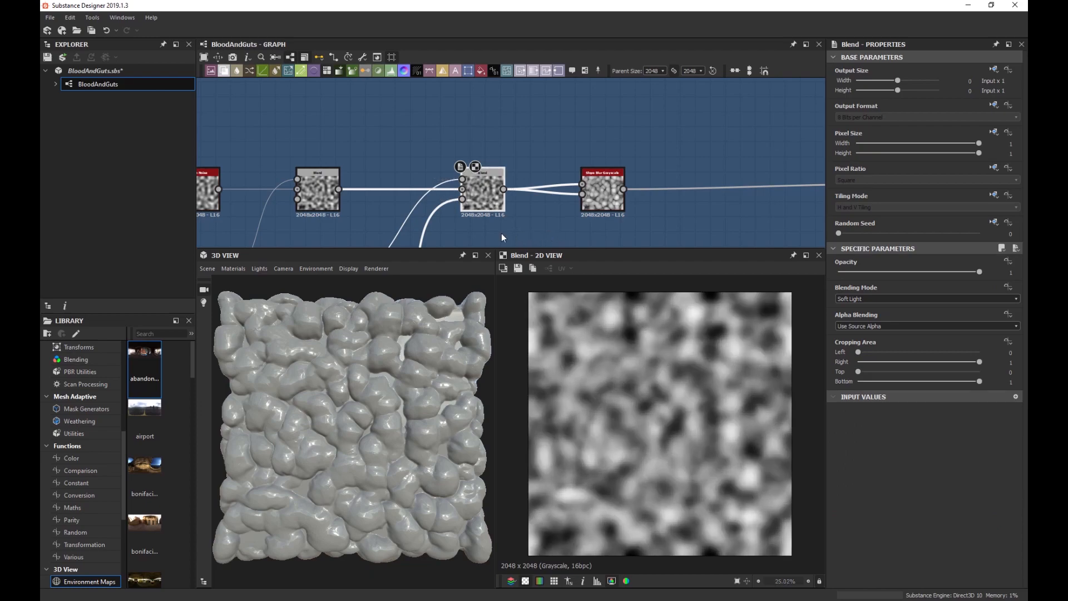
middle_click_drag(501, 233, 566, 116)
scroll(513, 165, "down", 2)
scroll(573, 134, "up", 3)
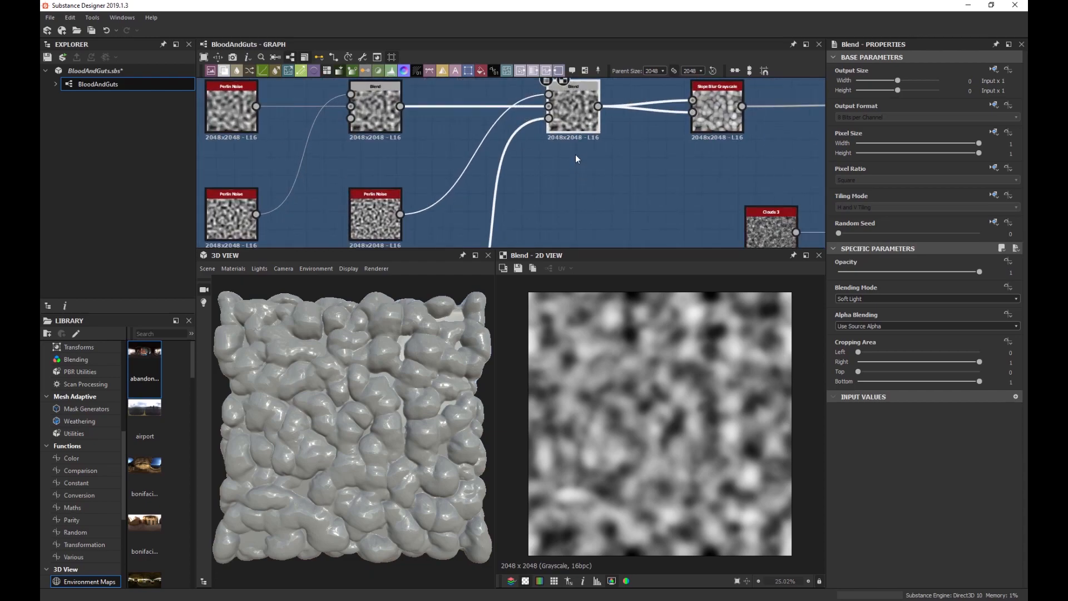
left_click(878, 300)
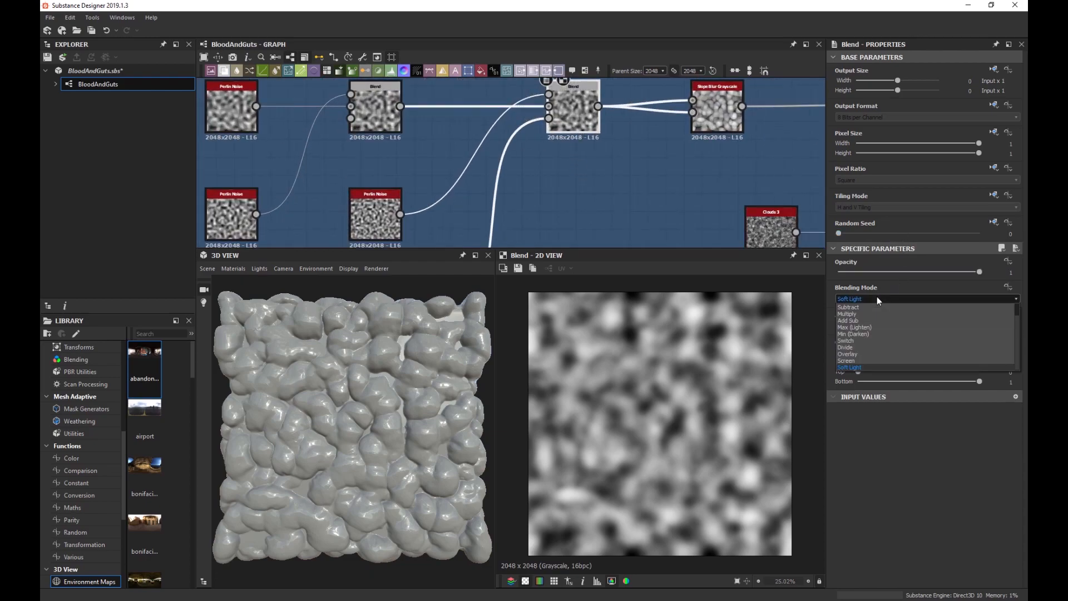
scroll(876, 315, "up", 1)
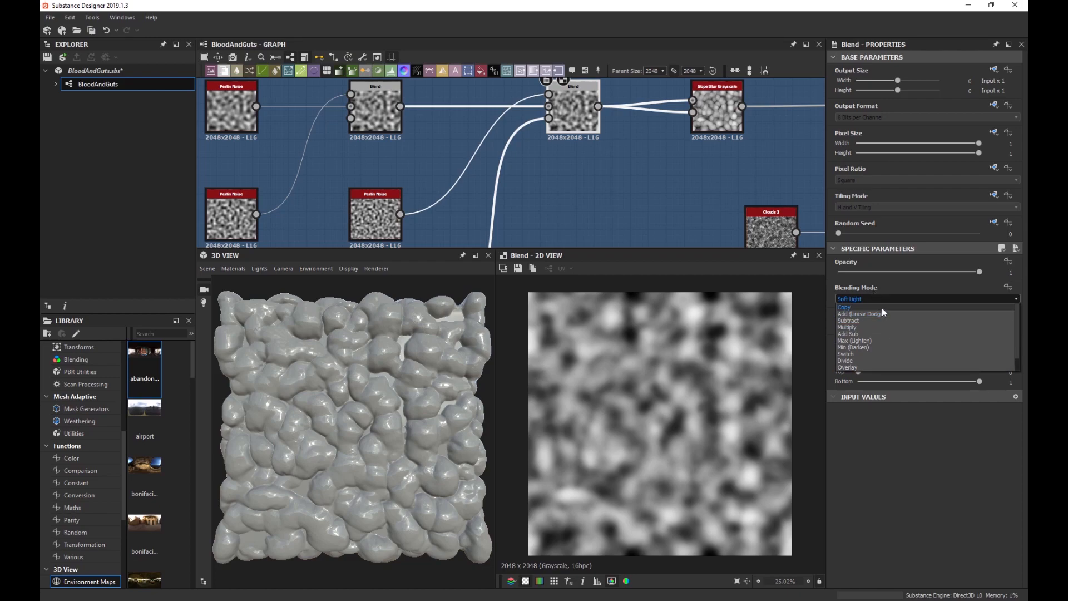
left_click(882, 308)
left_click_drag(979, 271, 896, 276)
scroll(546, 217, "down", 3)
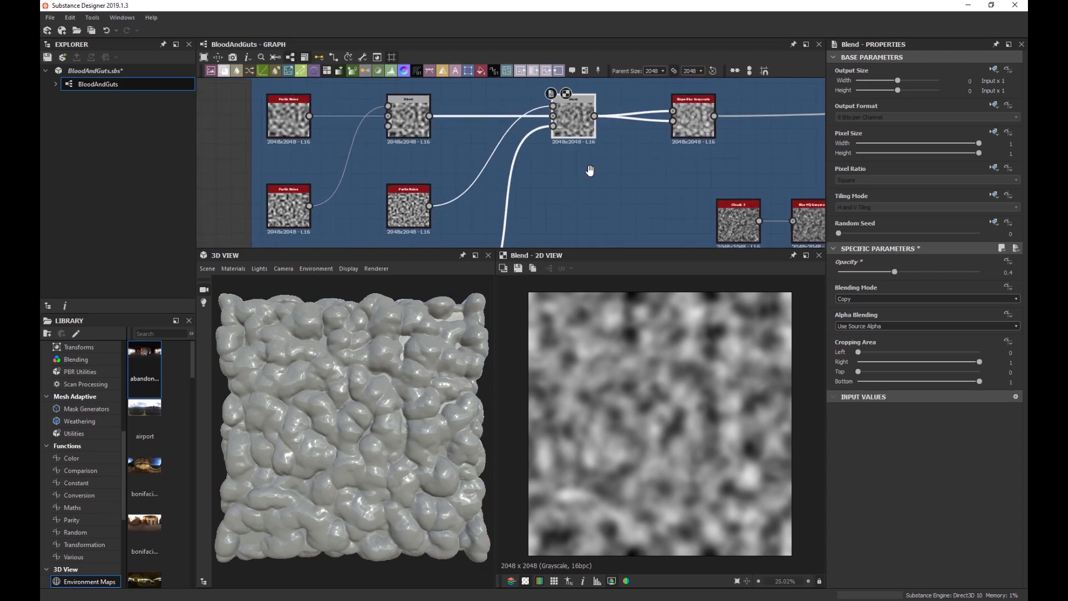
double_click(480, 225)
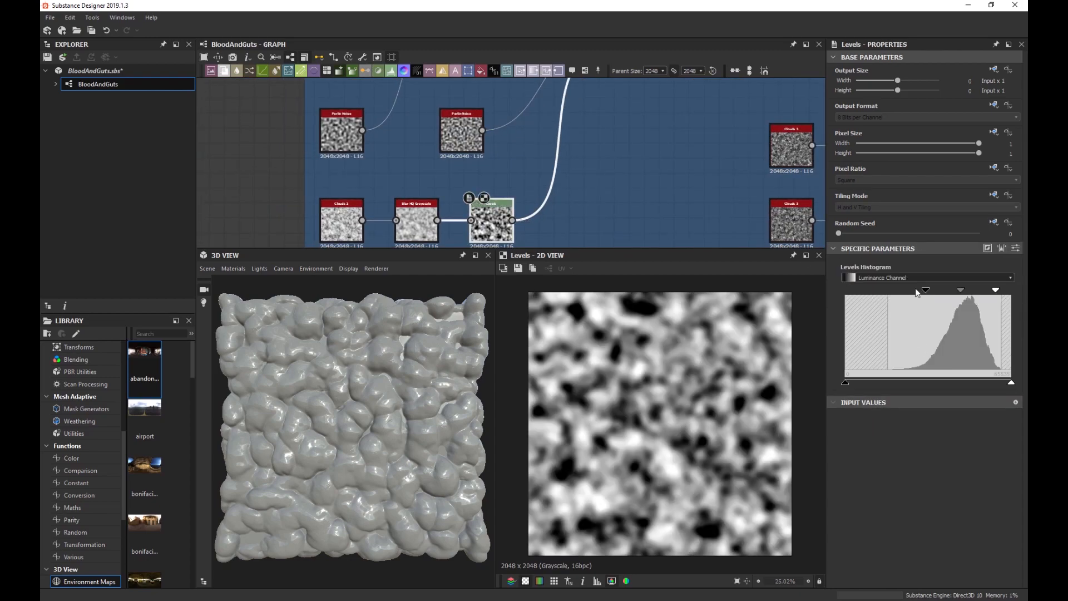
Move the Levels black point right and nudge the midpoint for a high-contrast blotch mask.
left_click_drag(926, 293, 949, 293)
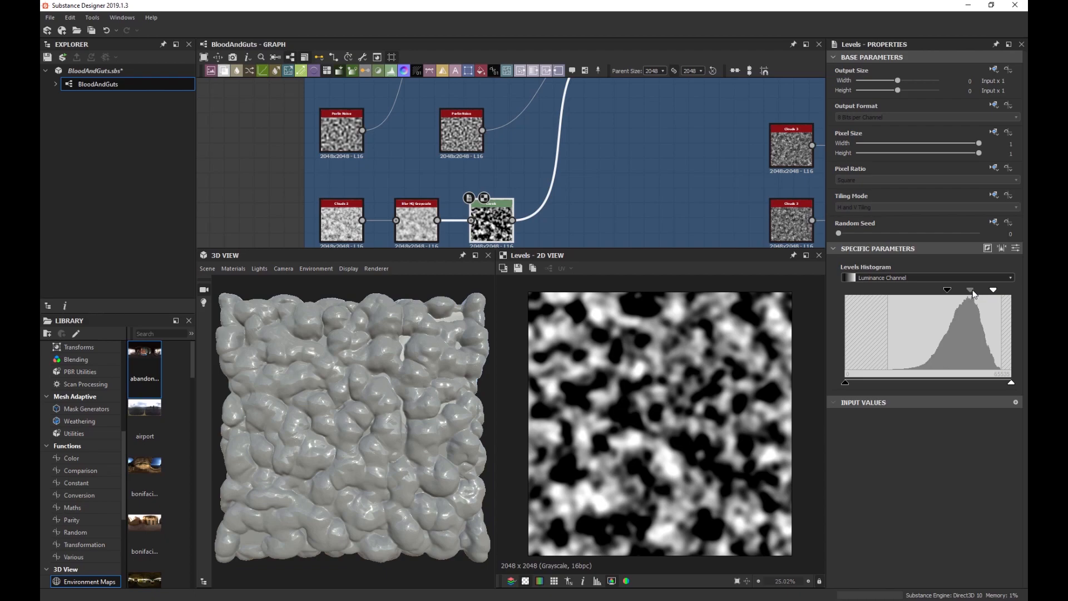
left_click_drag(973, 294, 971, 295)
middle_click_drag(600, 145, 995, 152)
Raise the Copy-mode Blend node's opacity to 0.62 and check the tilted mesh.
double_click(574, 128)
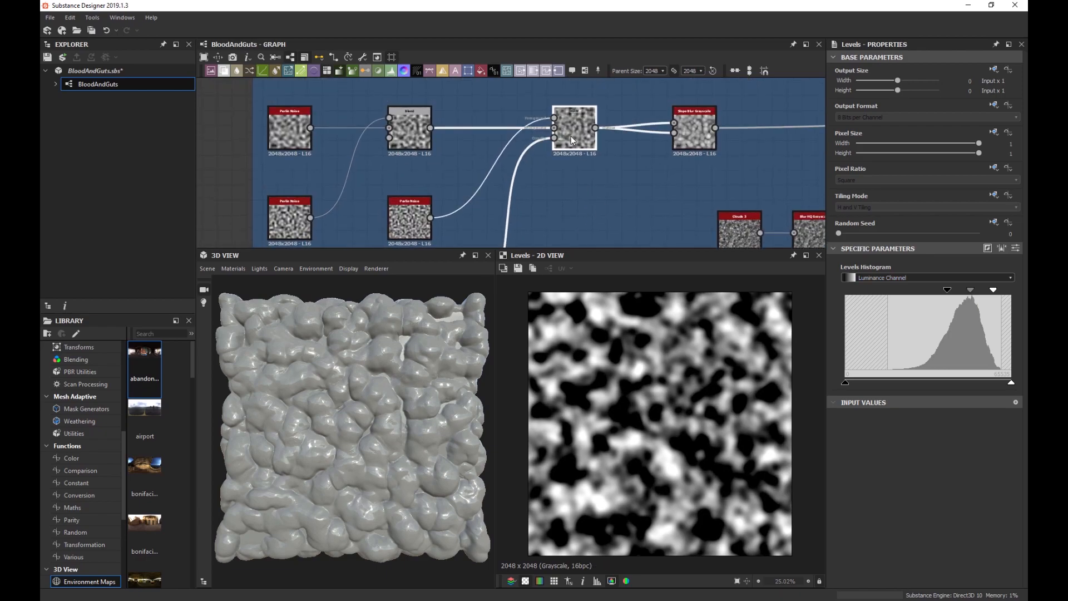
left_click_drag(893, 272, 926, 275)
scroll(386, 406, "up", 4)
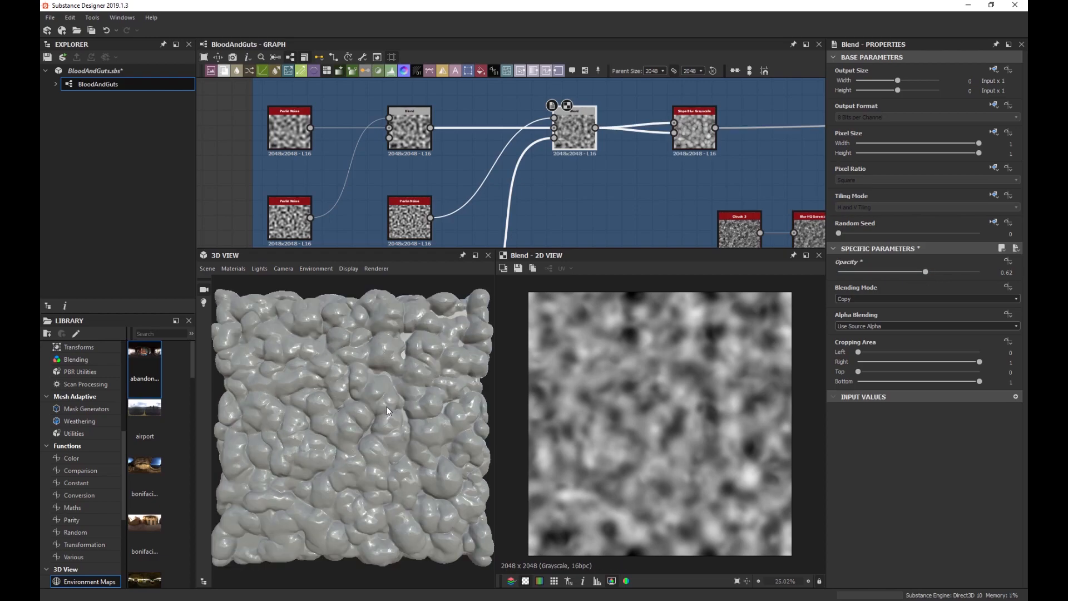
left_click_drag(396, 383, 371, 393)
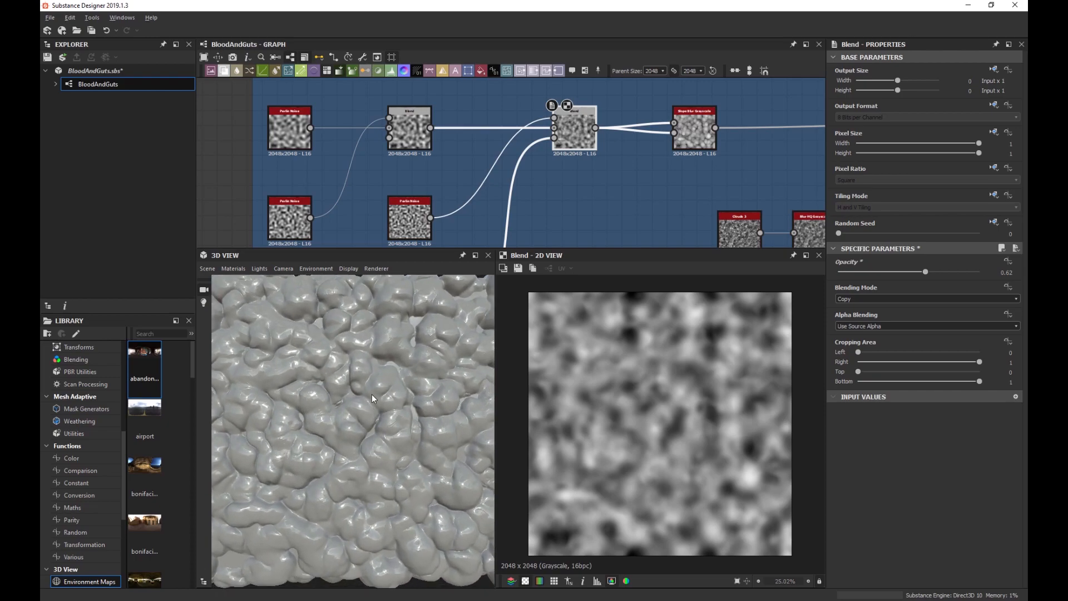
scroll(604, 204, "down", 3)
middle_click_drag(484, 203, 291, 191)
Set the Clamp Grayscale Min to 0.3, keeping Max at 1.
left_click(716, 171)
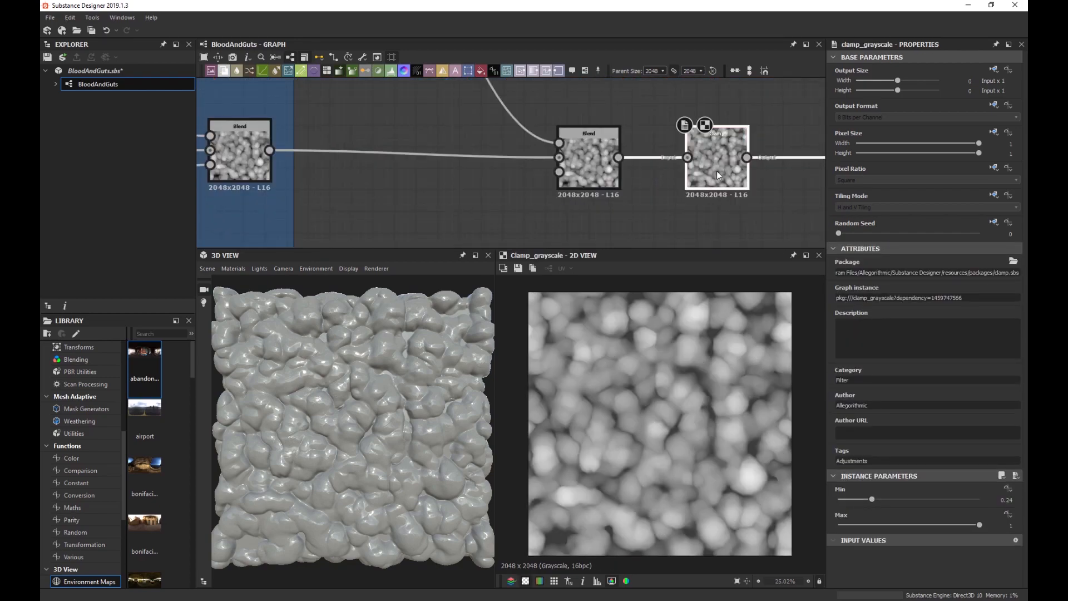
left_click_drag(838, 500, 883, 501)
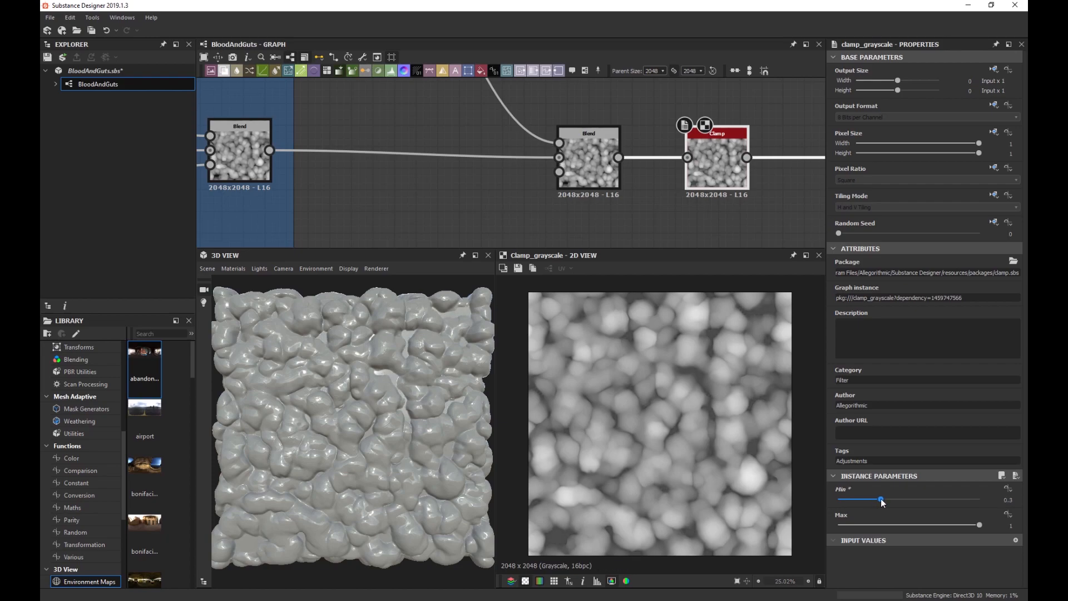
left_click_drag(359, 448, 397, 412)
scroll(560, 168, "down", 4)
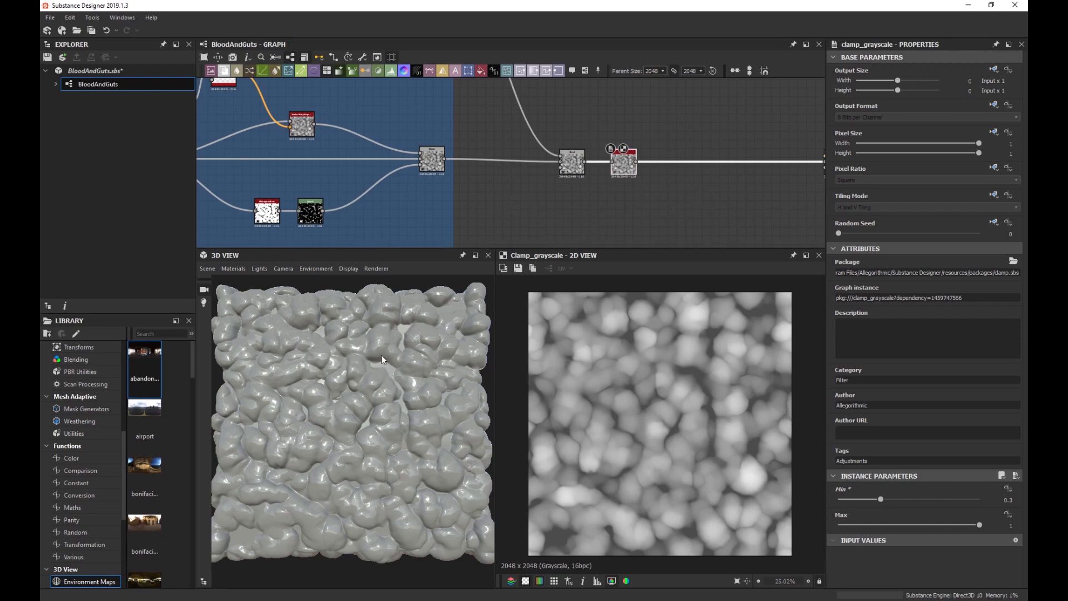
scroll(350, 372, "up", 5)
left_click_drag(395, 355, 376, 388)
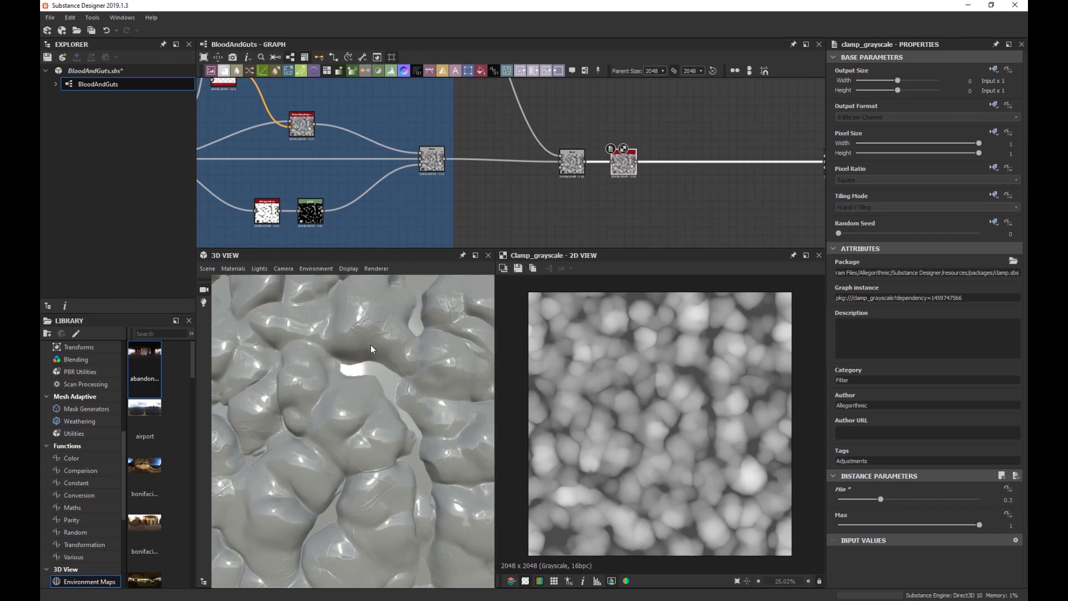
left_click_drag(371, 345, 354, 382)
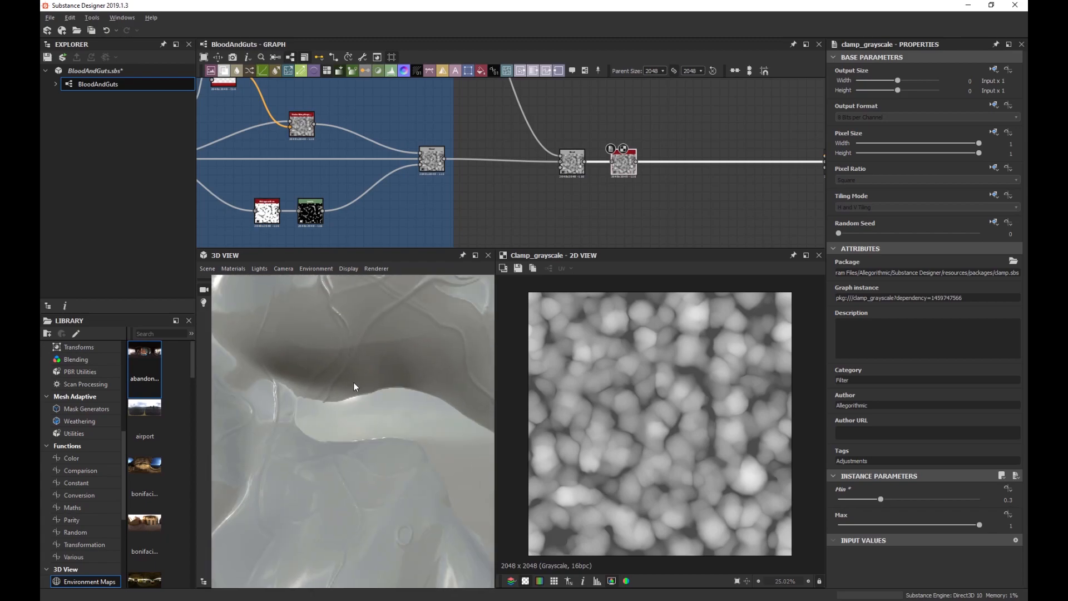
Zoom in on the 3D mesh to inspect the lifted gaps between the lumps.
scroll(353, 386, "up", 3)
scroll(626, 179, "up", 4)
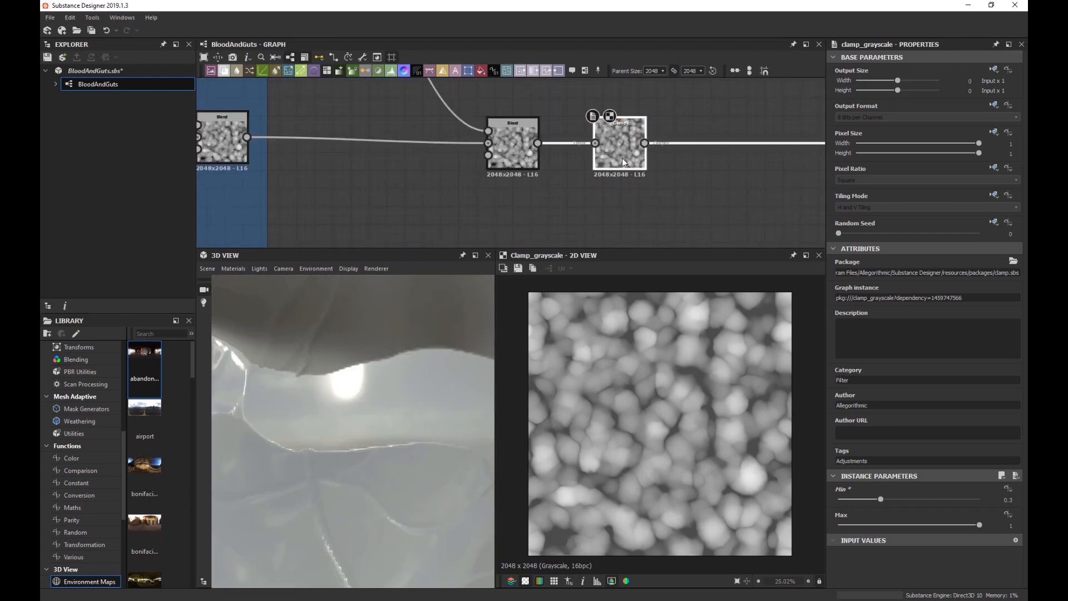
scroll(668, 383, "up", 4)
scroll(669, 382, "up", 2)
middle_click_drag(566, 326, 595, 346)
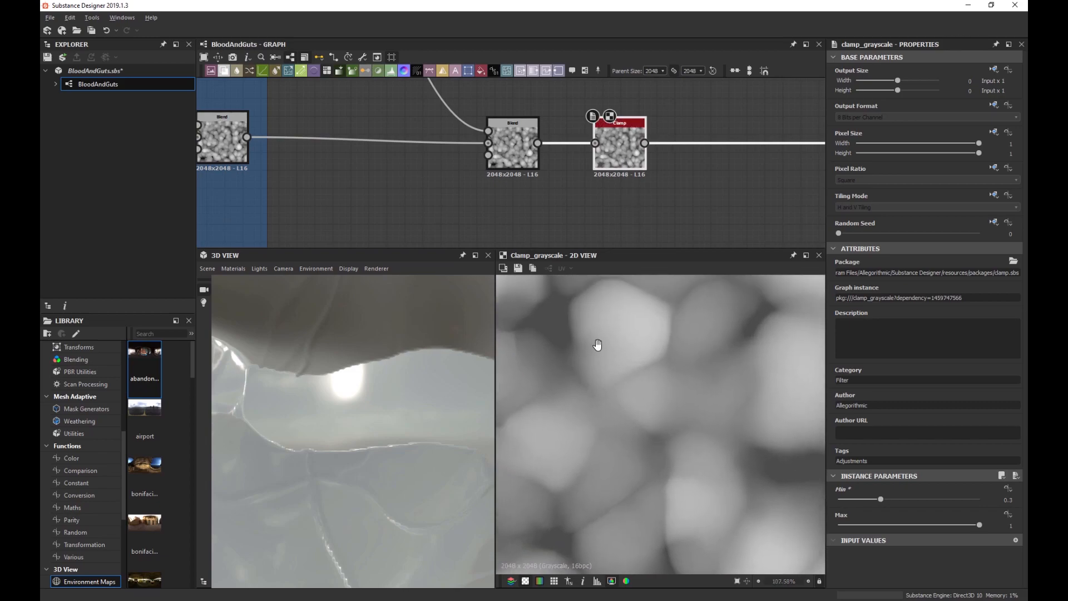
scroll(538, 308, "up", 1)
middle_click_drag(538, 309, 663, 327)
scroll(663, 327, "up", 3)
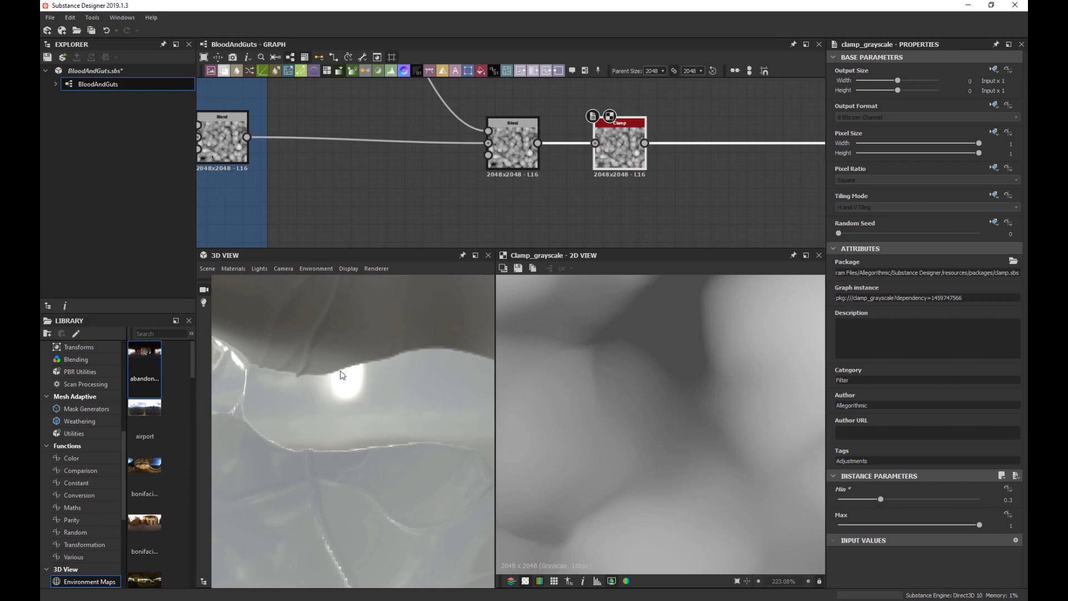
scroll(272, 364, "down", 5)
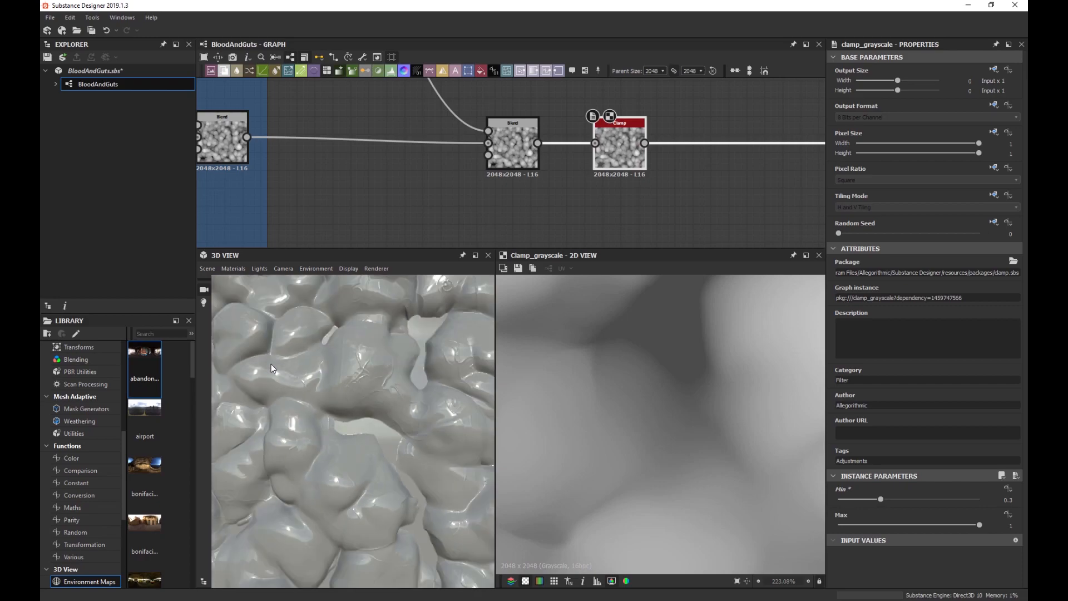
left_click_drag(384, 359, 363, 377)
scroll(363, 377, "up", 3)
scroll(359, 365, "up", 2)
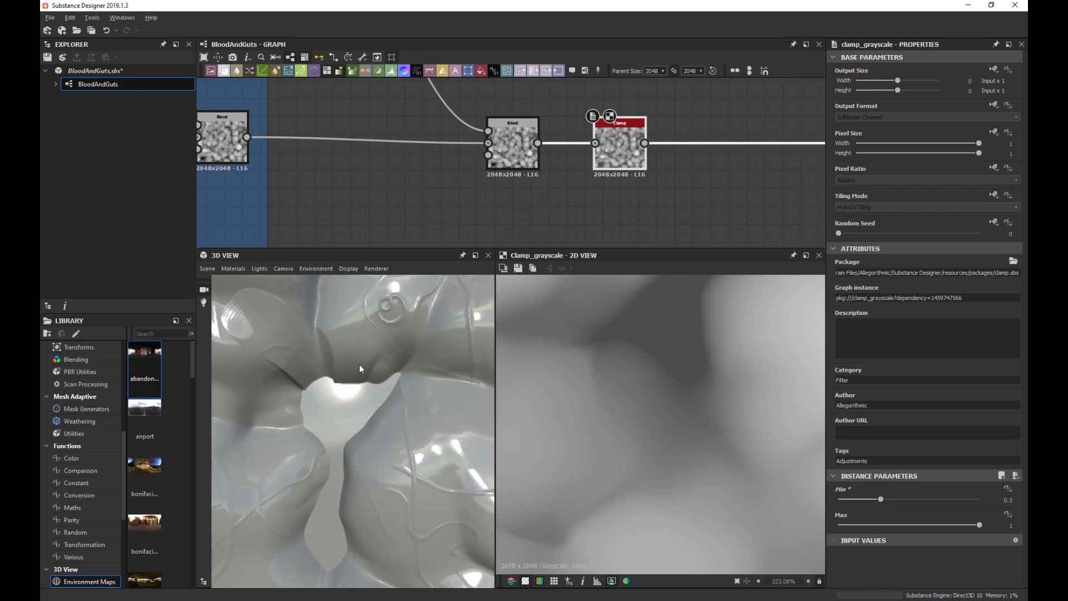
middle_click_drag(359, 365, 345, 365)
scroll(346, 368, "up", 2)
left_click_drag(345, 365, 358, 374)
scroll(358, 374, "up", 2)
scroll(358, 378, "down", 2)
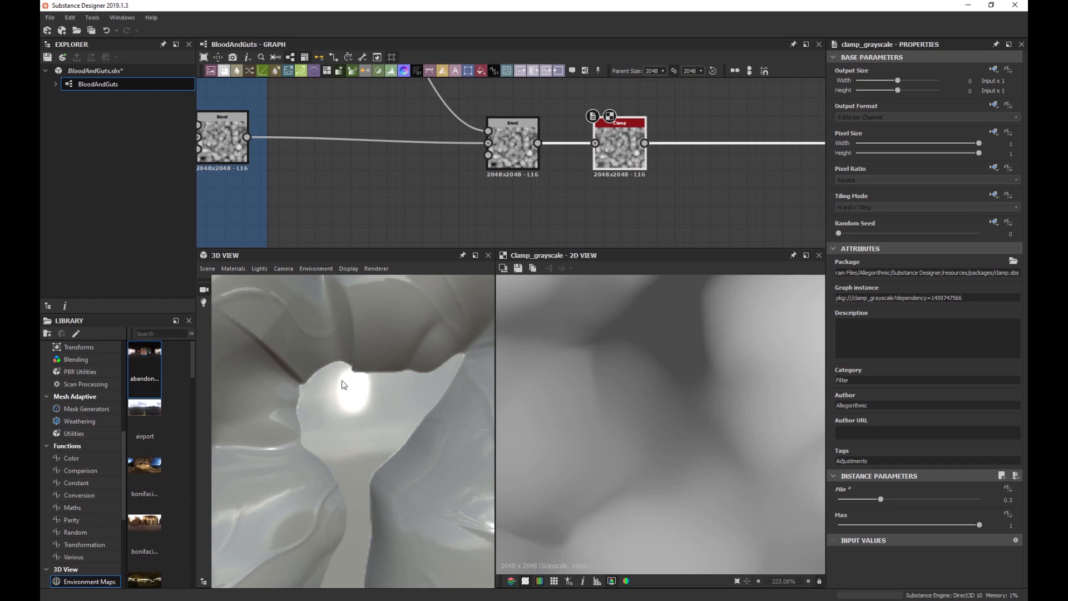
Pan the graph left so the Blend and Clamp nodes sit in the middle of the view.
middle_click_drag(637, 193, 558, 193)
Insert a Blur HQ Grayscale node after the Clamp and move it to the right.
left_click(554, 160)
key("space")
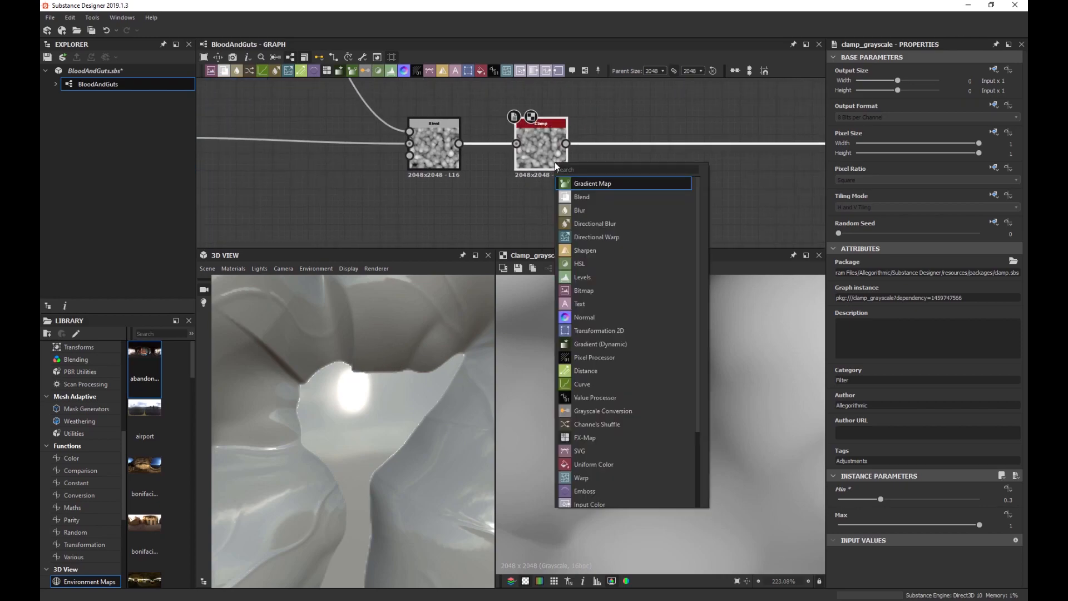
type("blur")
key("Down")
key("Down")
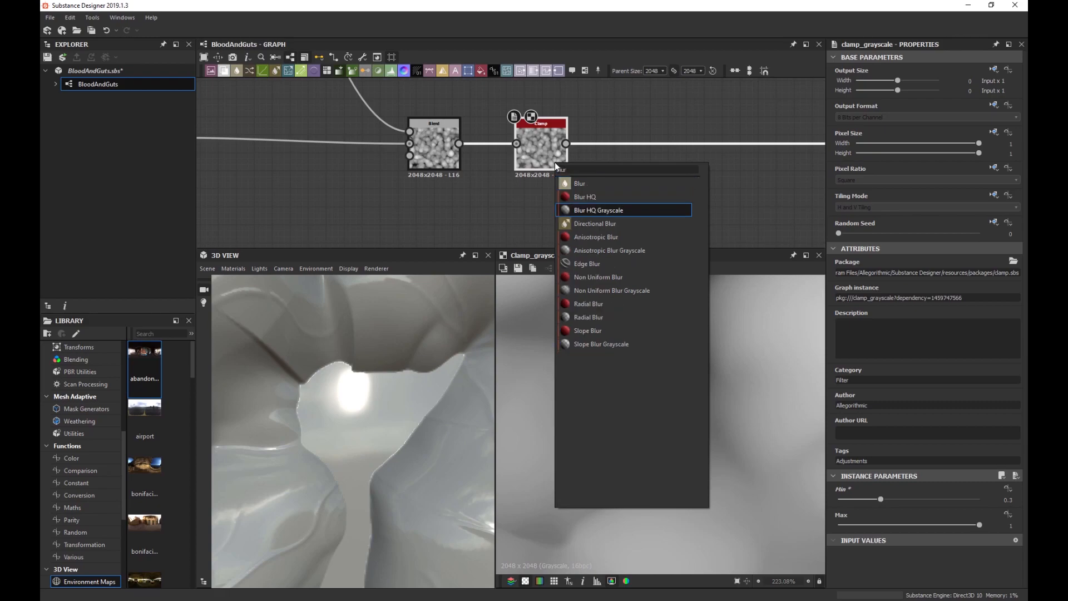
key("Return")
left_click_drag(636, 163, 682, 161)
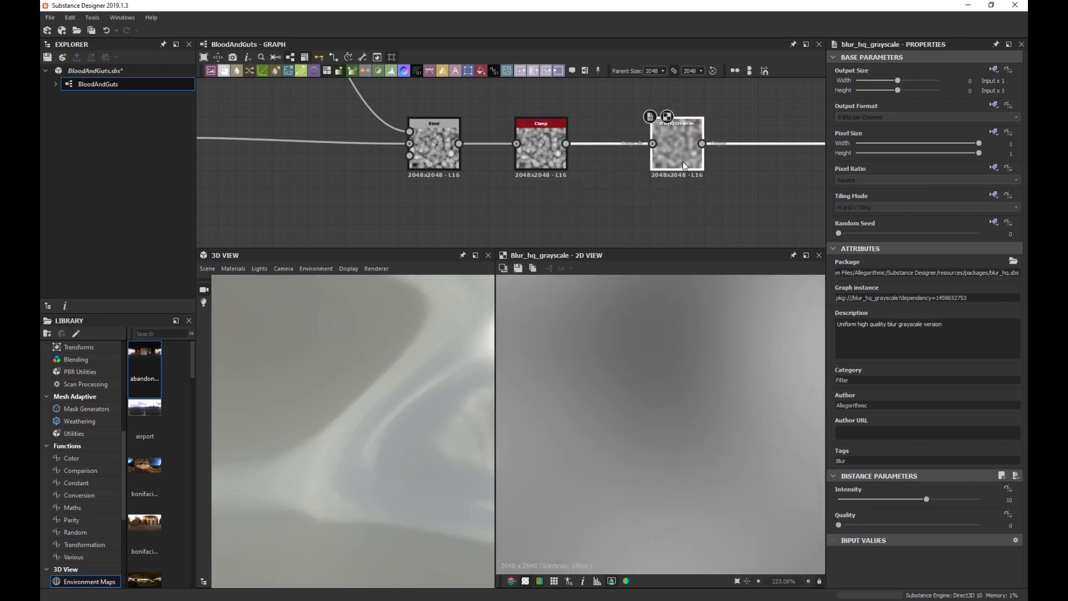
Set the blur Quality to 1 and Intensity to 0.35, comparing briefly against 0.
left_click_drag(875, 524, 982, 523)
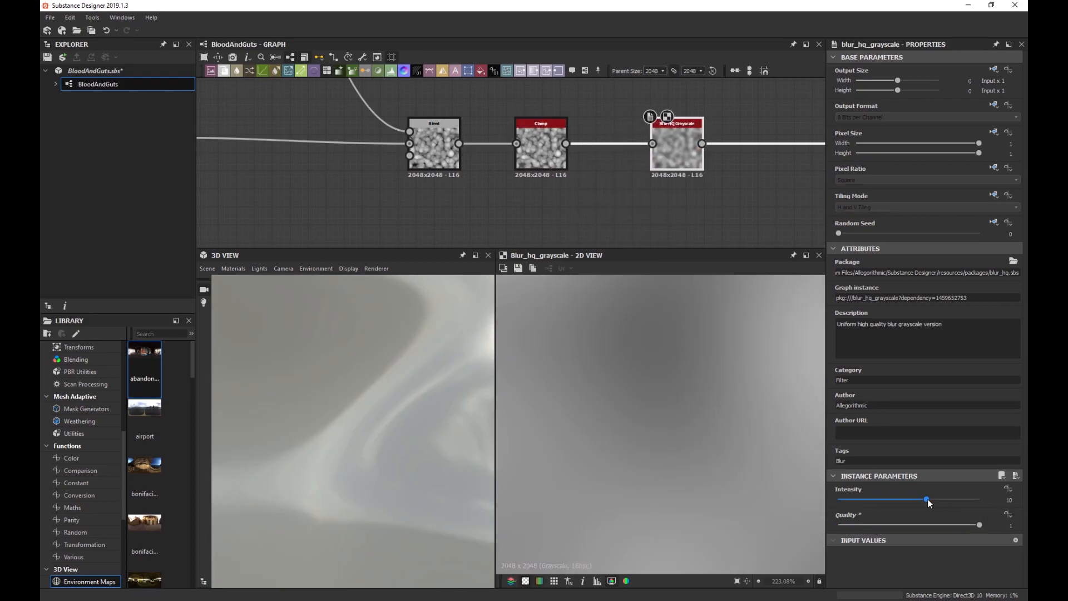
left_click_drag(927, 499, 833, 507)
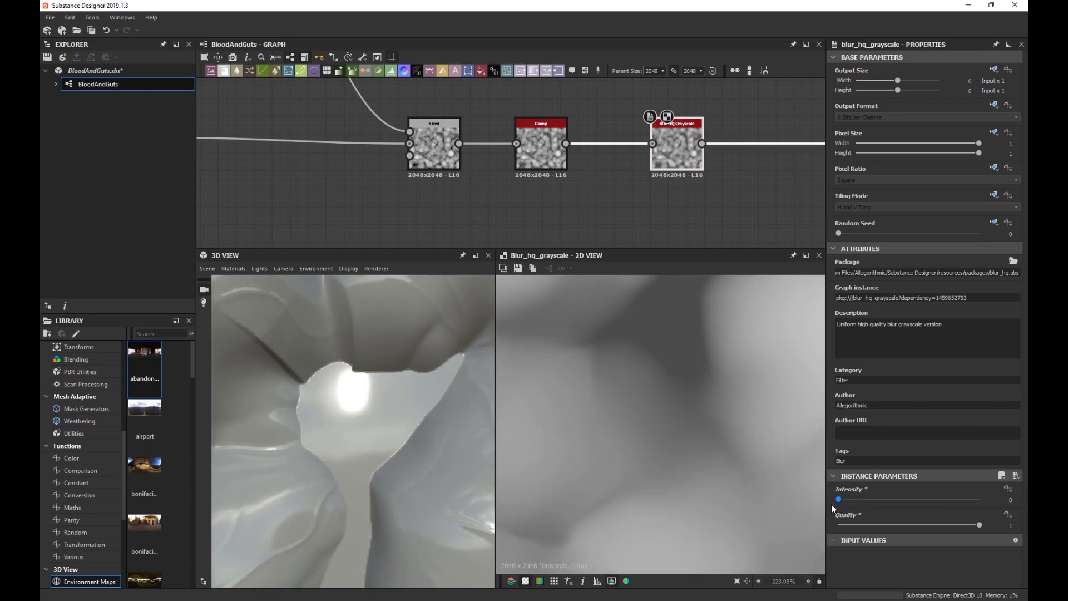
scroll(357, 367, "up", 5)
scroll(371, 358, "down", 3)
scroll(371, 358, "up", 2)
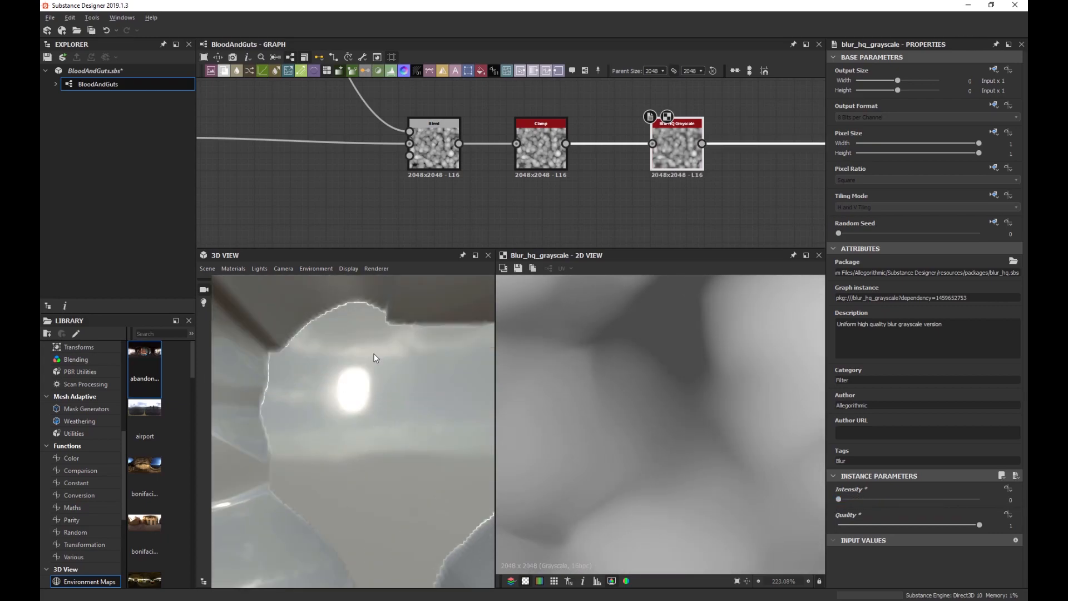
scroll(371, 358, "down", 1)
left_click_drag(843, 497, 841, 503)
scroll(364, 408, "down", 5)
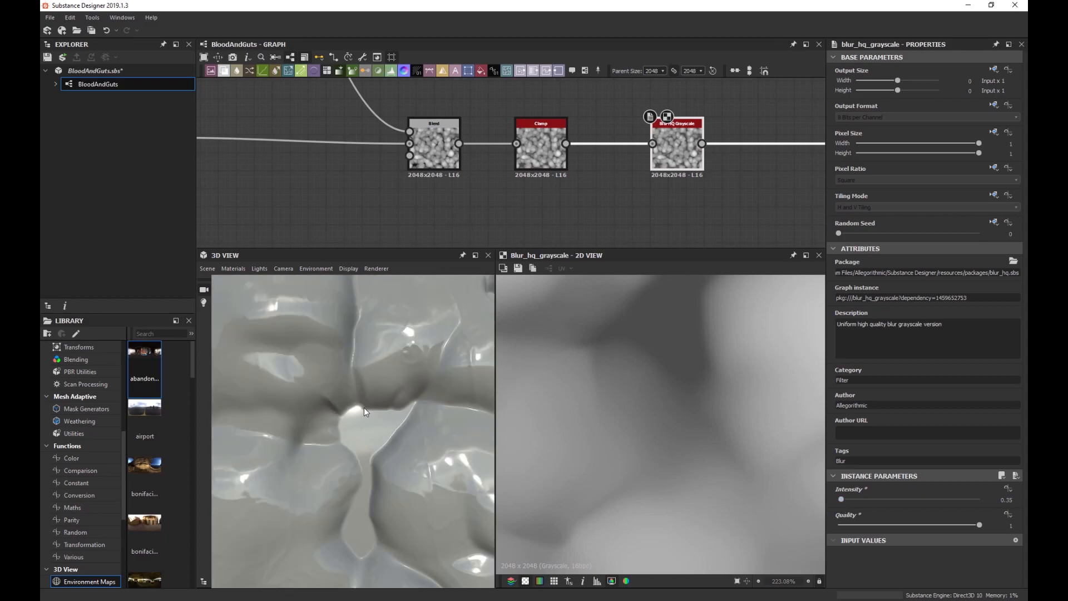
scroll(382, 417, "up", 3)
scroll(384, 414, "down", 2)
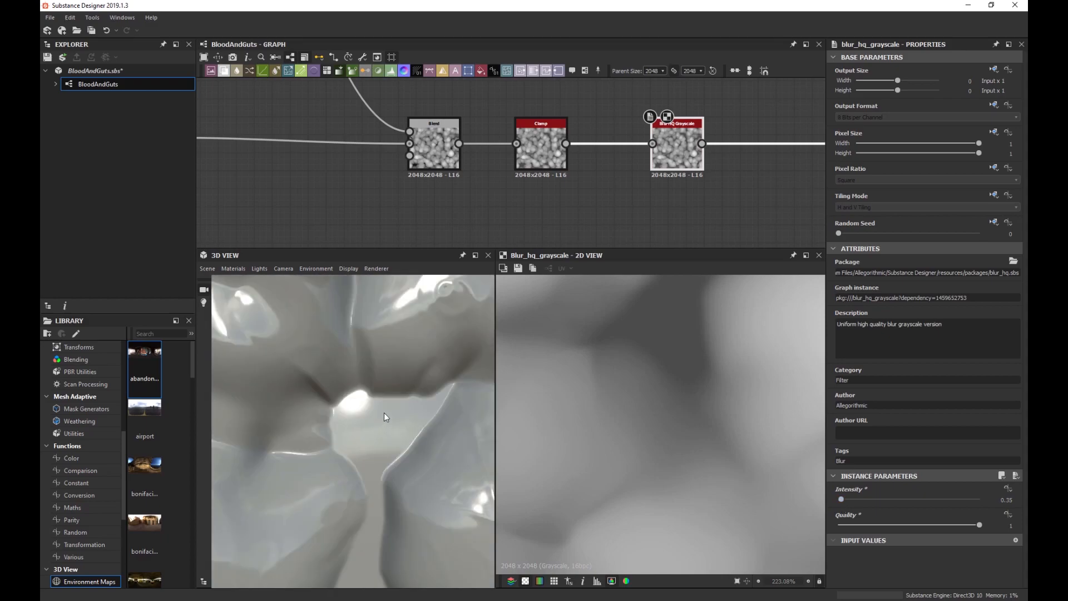
scroll(380, 406, "down", 2)
scroll(412, 389, "down", 4)
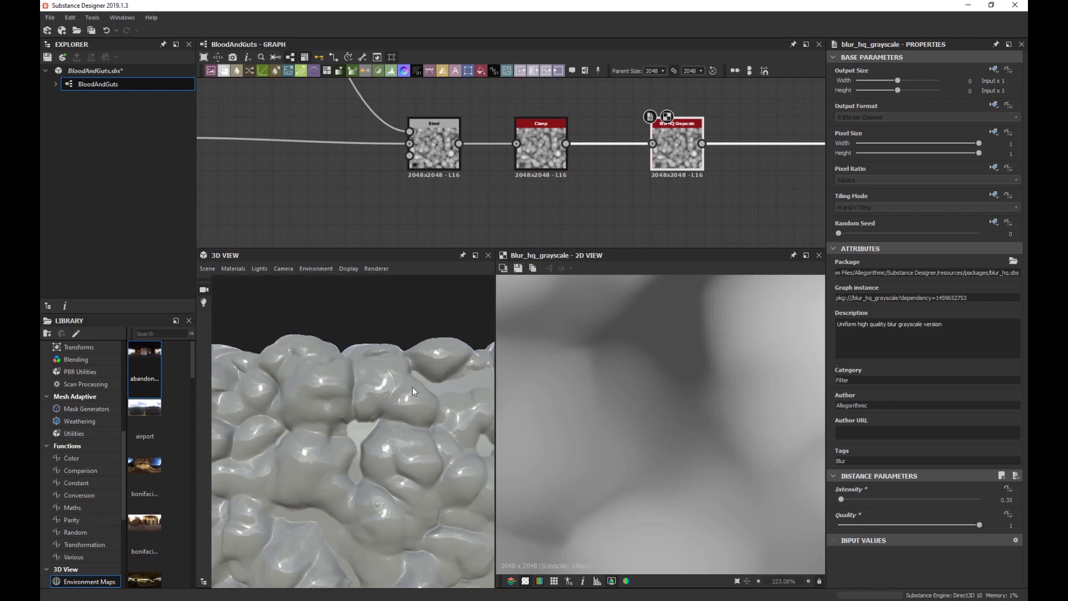
scroll(386, 430, "up", 5)
scroll(367, 427, "up", 2)
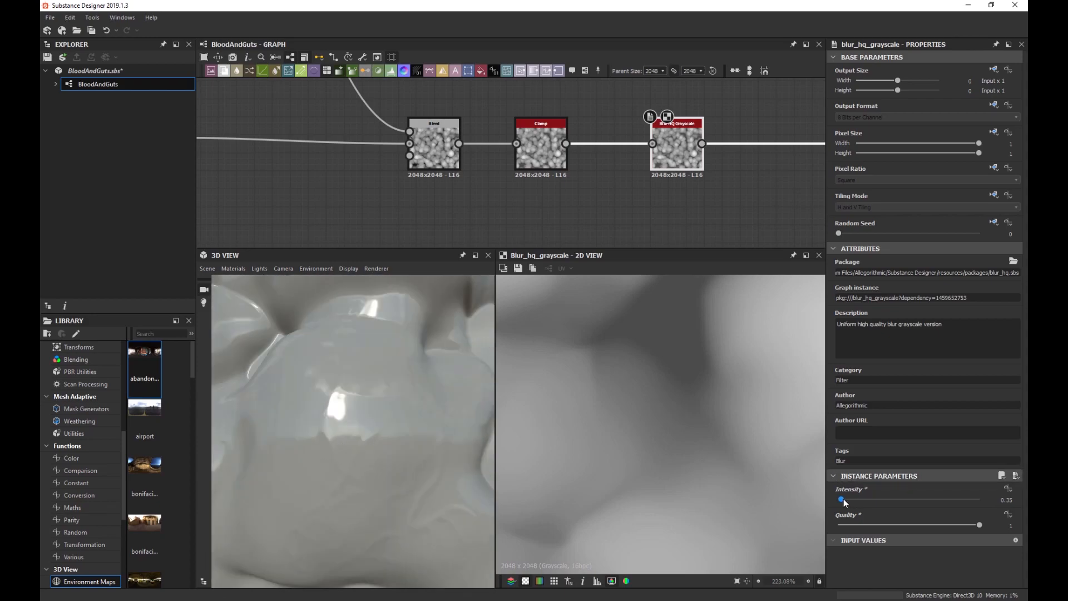
left_click_drag(843, 499, 818, 502)
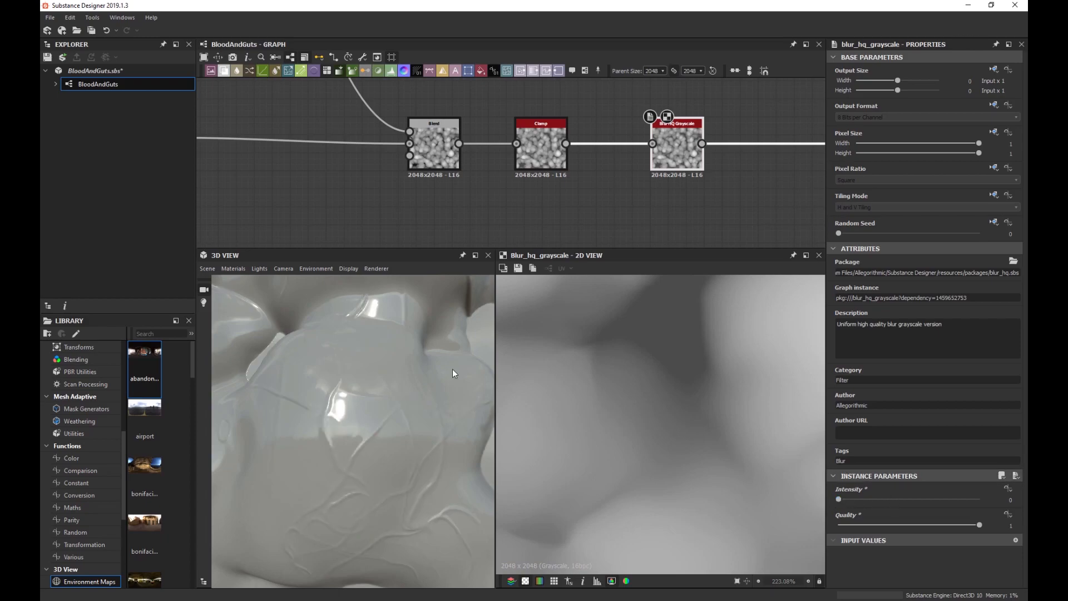
key("ctrl+z")
Compare the Clamp and Blur HQ Grayscale outputs in the 3D preview.
mouse_move(438, 365)
left_mouse_down()
mouse_move(413, 376)
mouse_move(424, 378)
left_mouse_up()
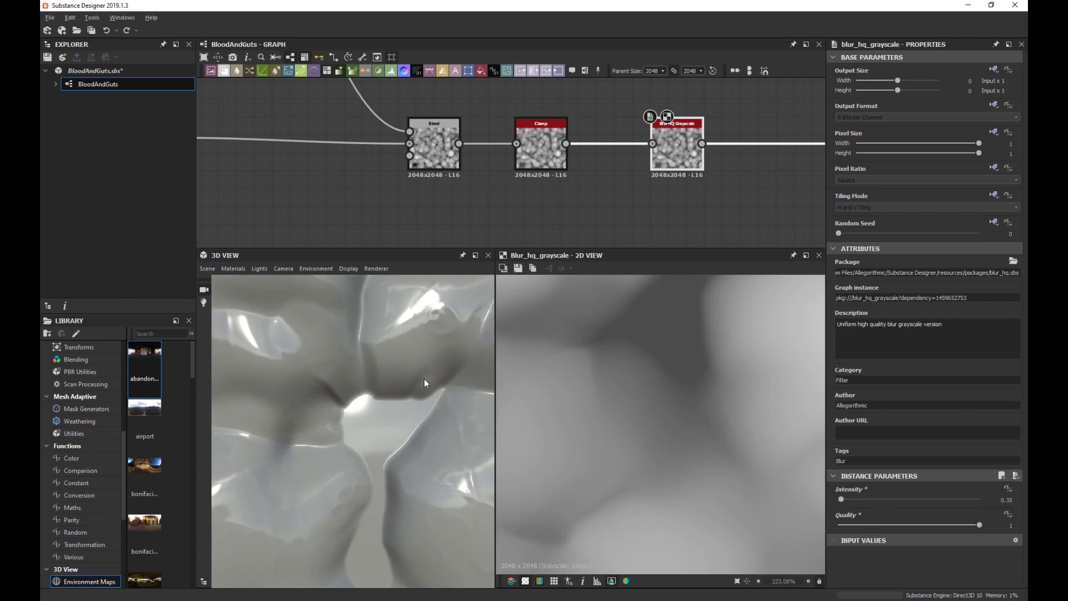
left_click(545, 160)
scroll(614, 370, "down", 4)
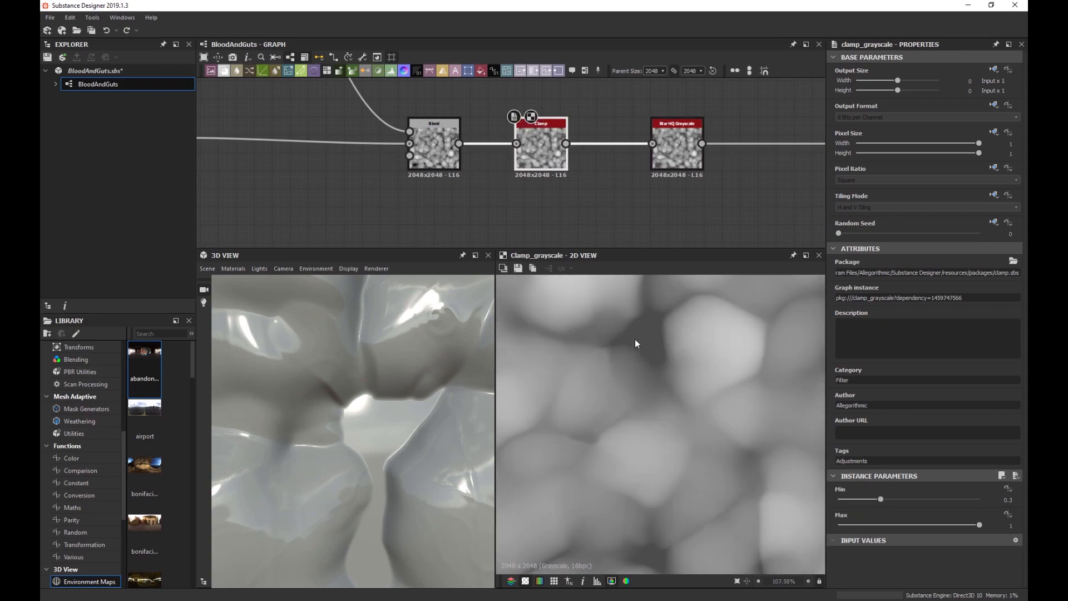
left_click(678, 165)
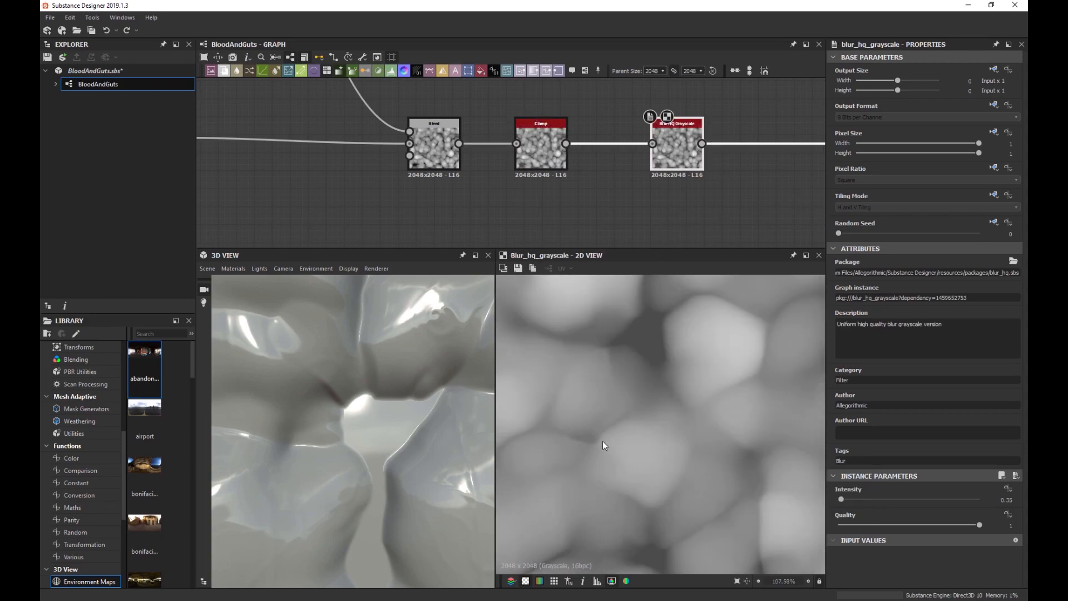
left_click_drag(404, 412, 381, 380)
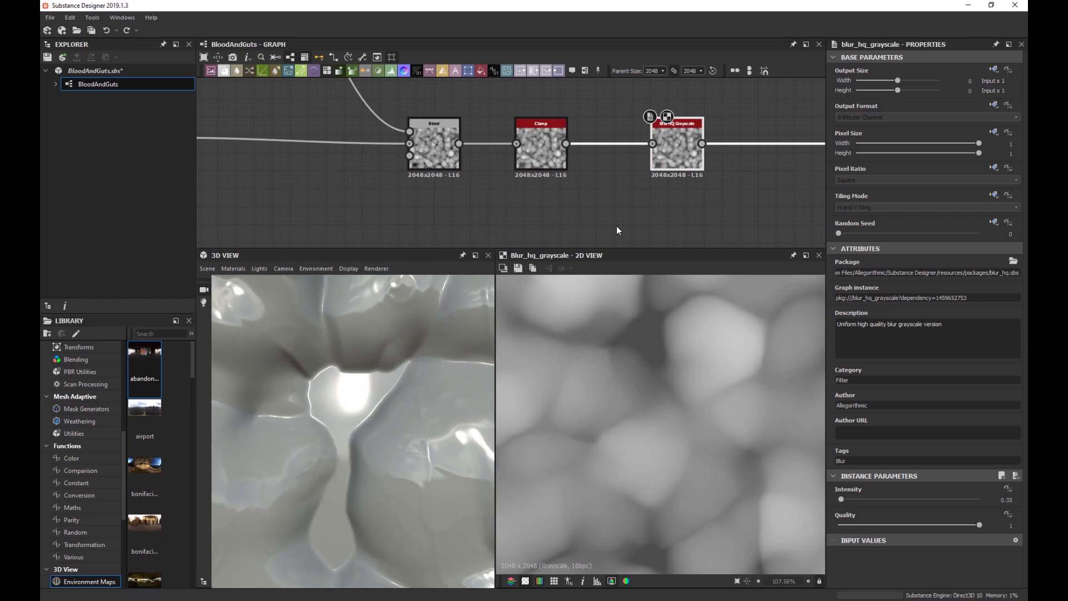
scroll(617, 230, "down", 3)
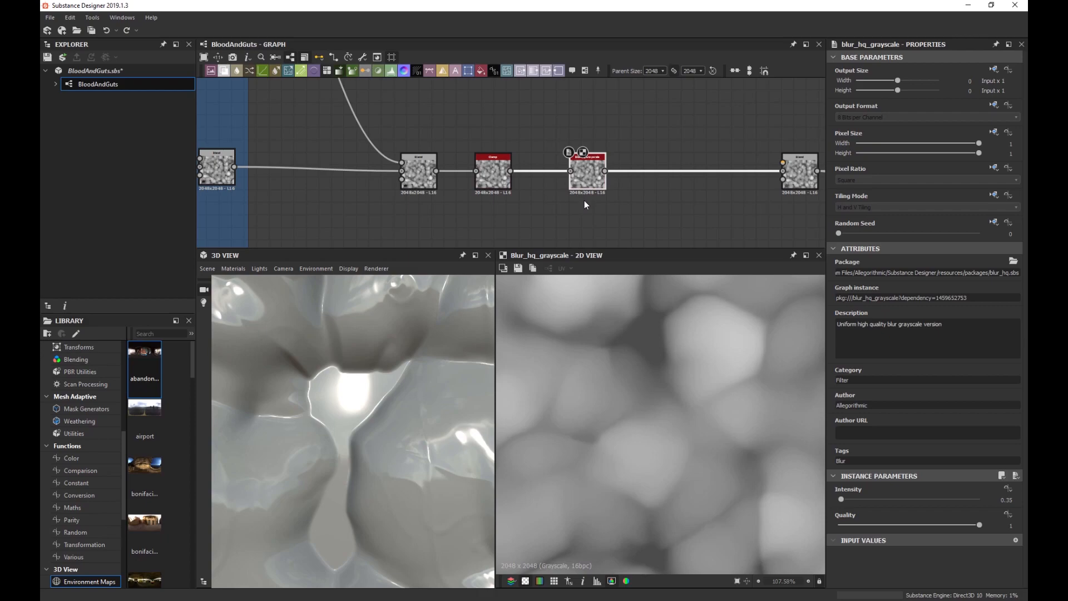
scroll(587, 202, "up", 2)
Append a Blend node after the Blur HQ Grayscale node.
key("space")
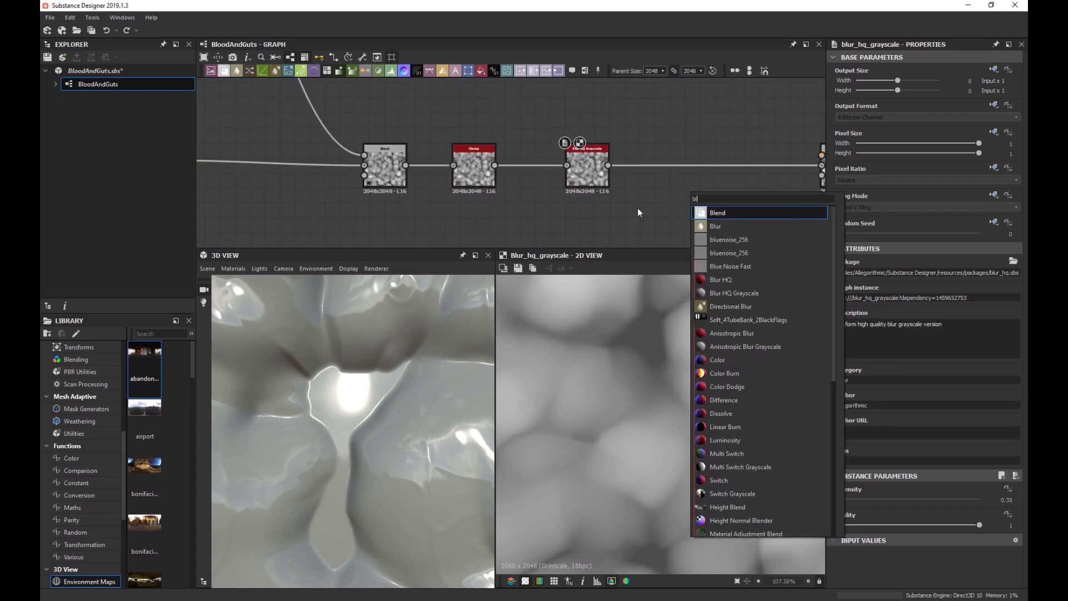
left_click(597, 179)
key("space")
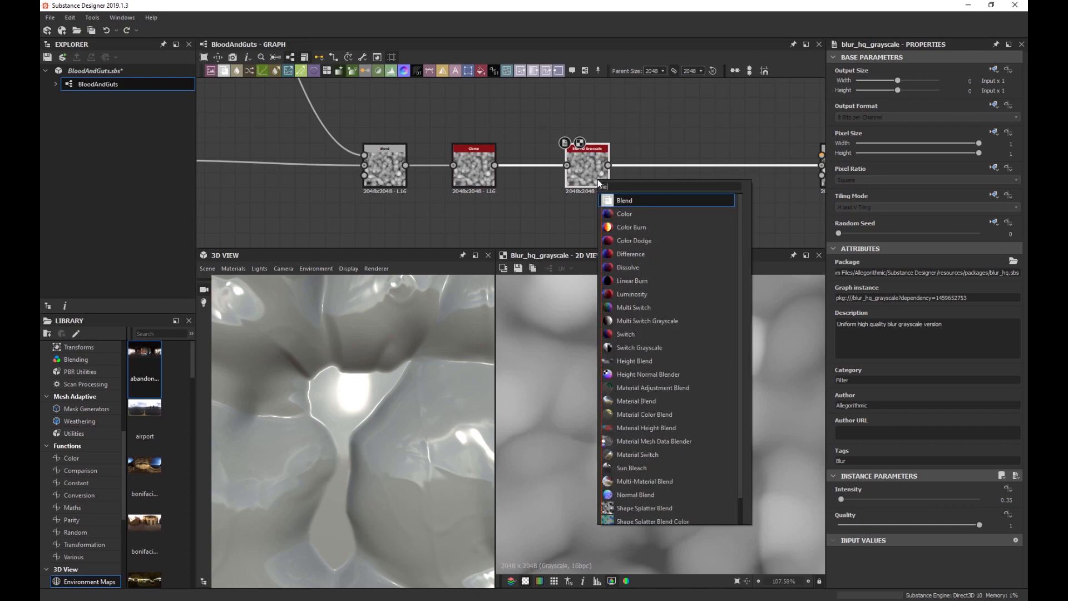
key("Return")
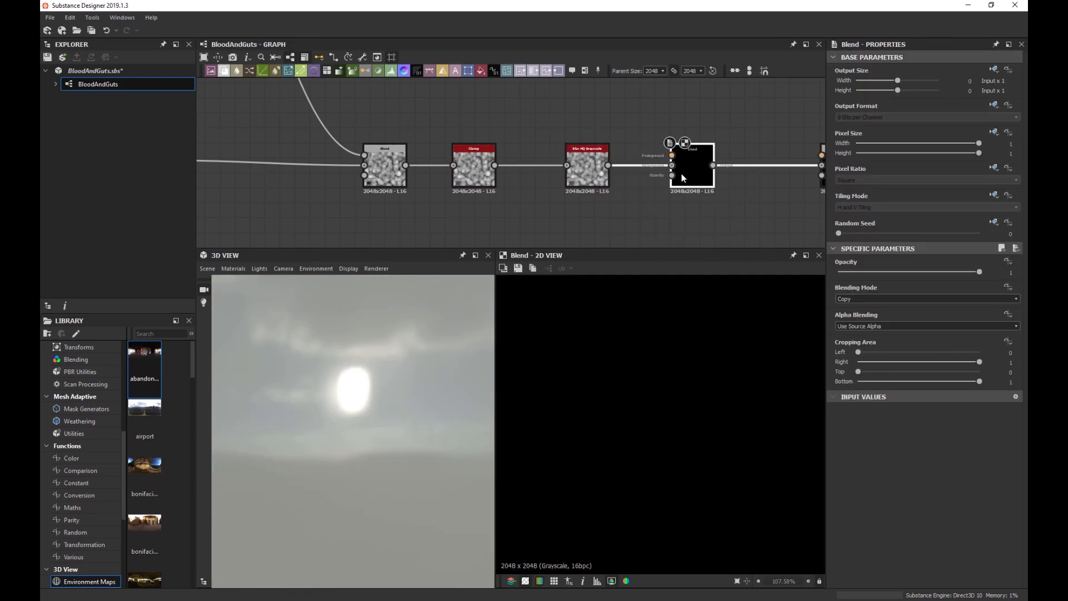
Move the blur node up and wire the Clamp output into the Blend's other input.
left_click_drag(603, 166, 672, 165)
left_click_drag(590, 139, 672, 156)
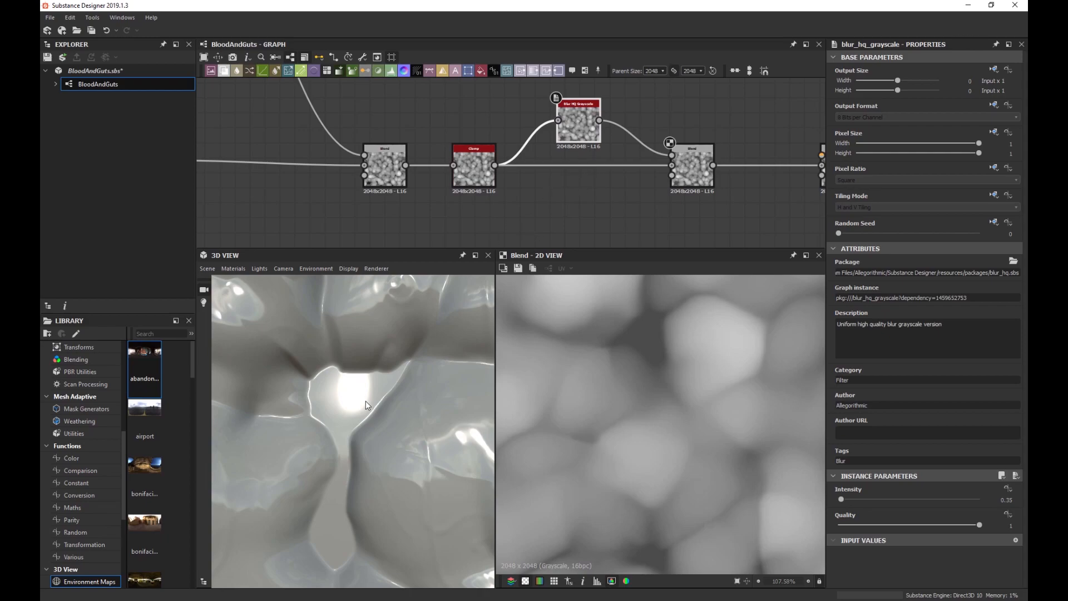
left_click_drag(342, 380, 342, 372)
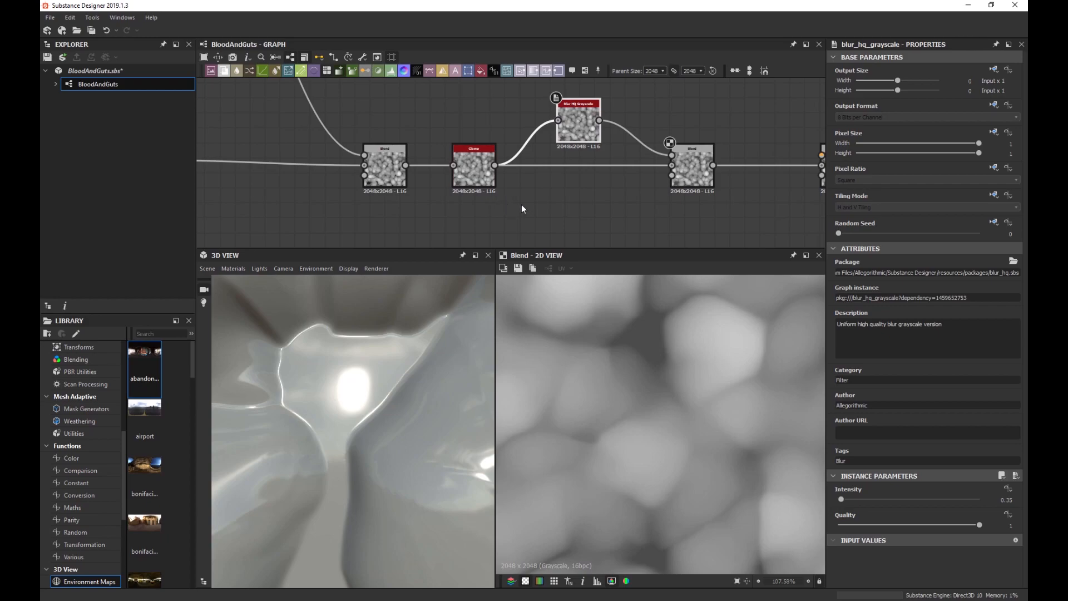
scroll(566, 196, "up", 1)
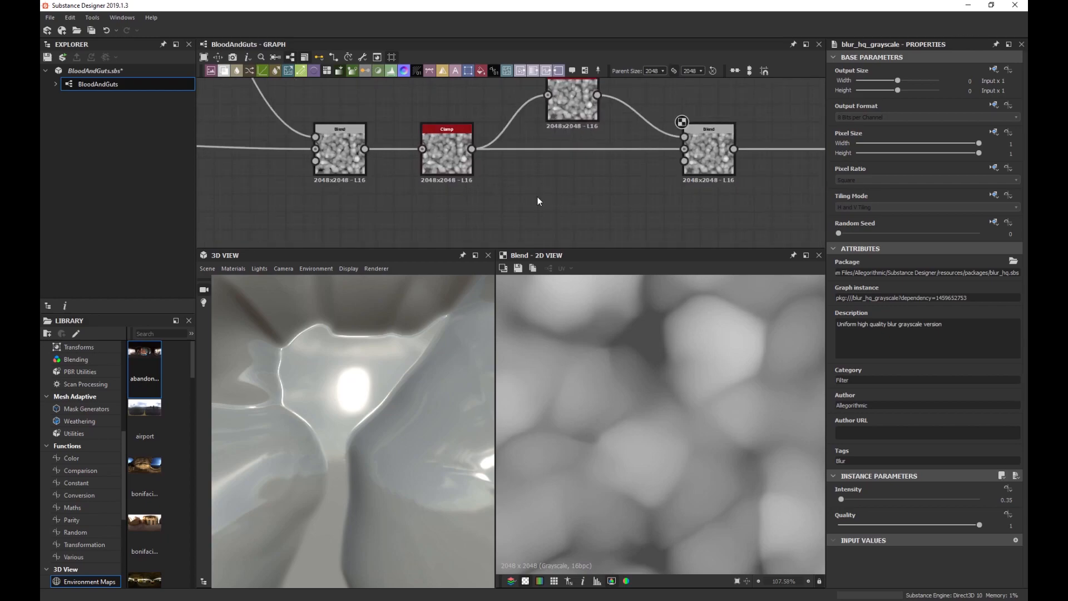
Add a Histogram Scan node fed by the Clamp output.
key("space")
type("hist")
key("Down")
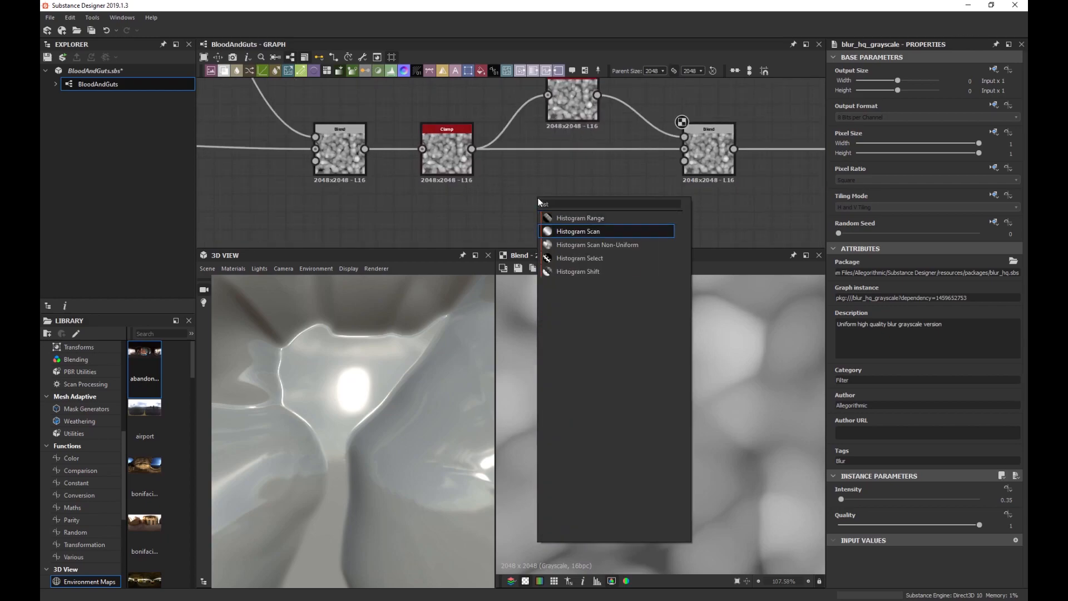
key("Return")
left_click_drag(507, 204, 472, 148)
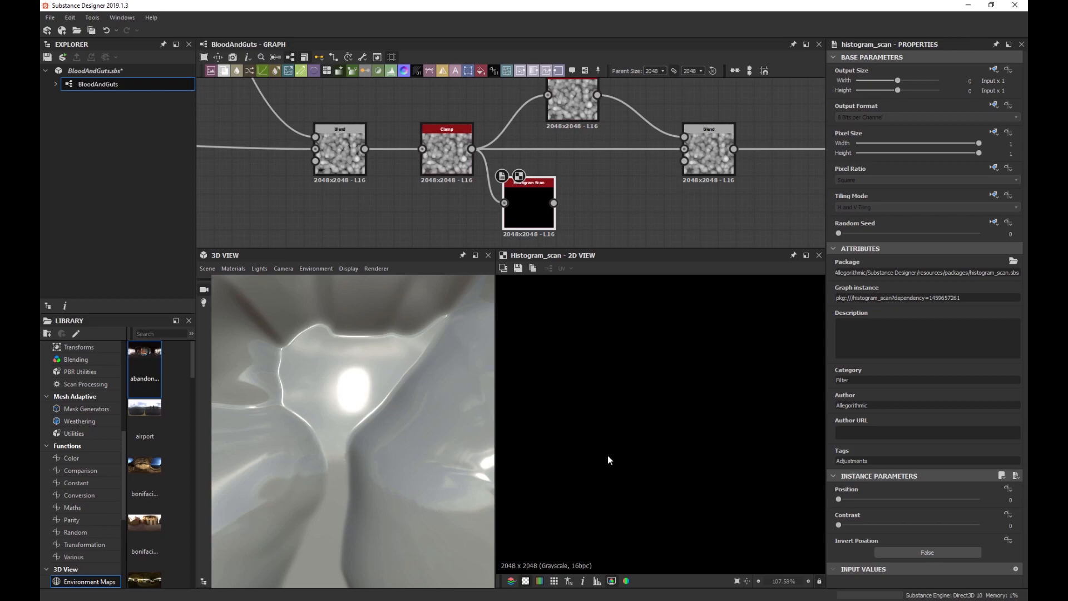
Set Histogram Scan Position to 0.68 and Contrast to 0.96 for a sharp mask.
left_click_drag(843, 499, 908, 498)
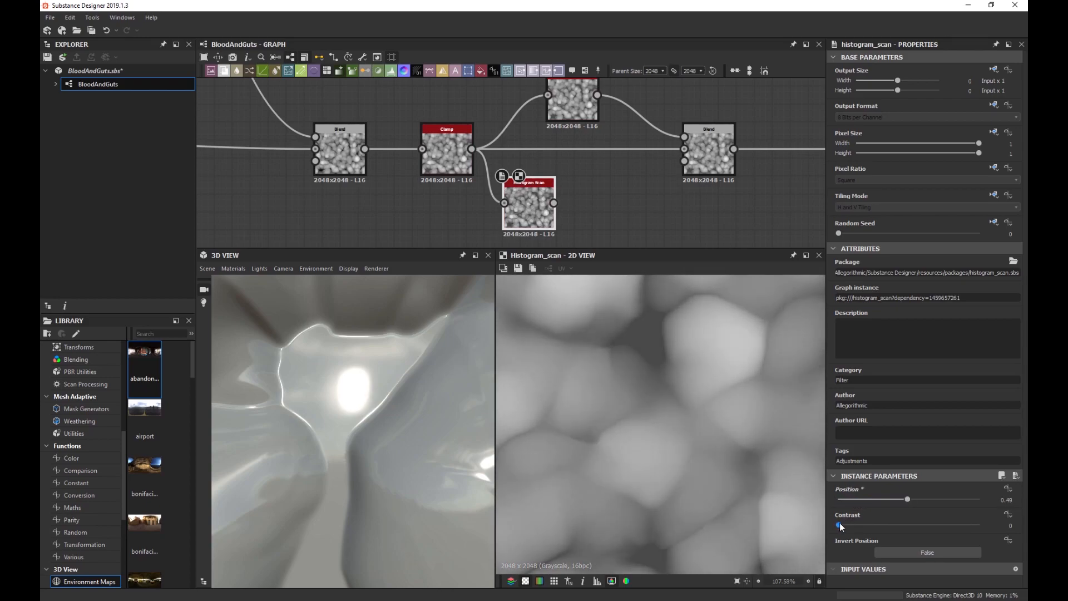
left_click_drag(839, 522, 929, 498)
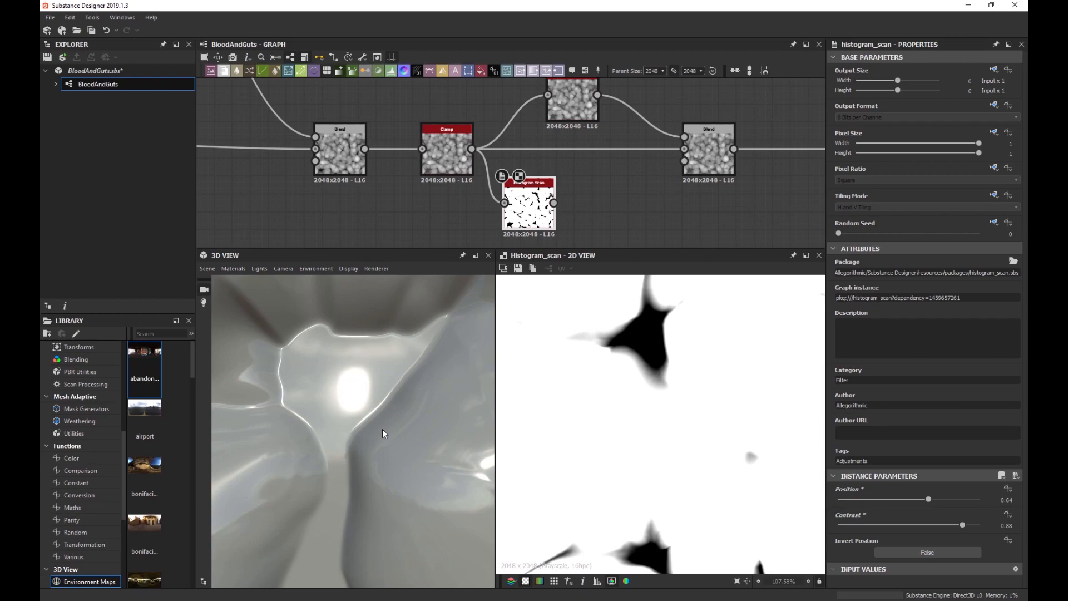
scroll(638, 417, "down", 4)
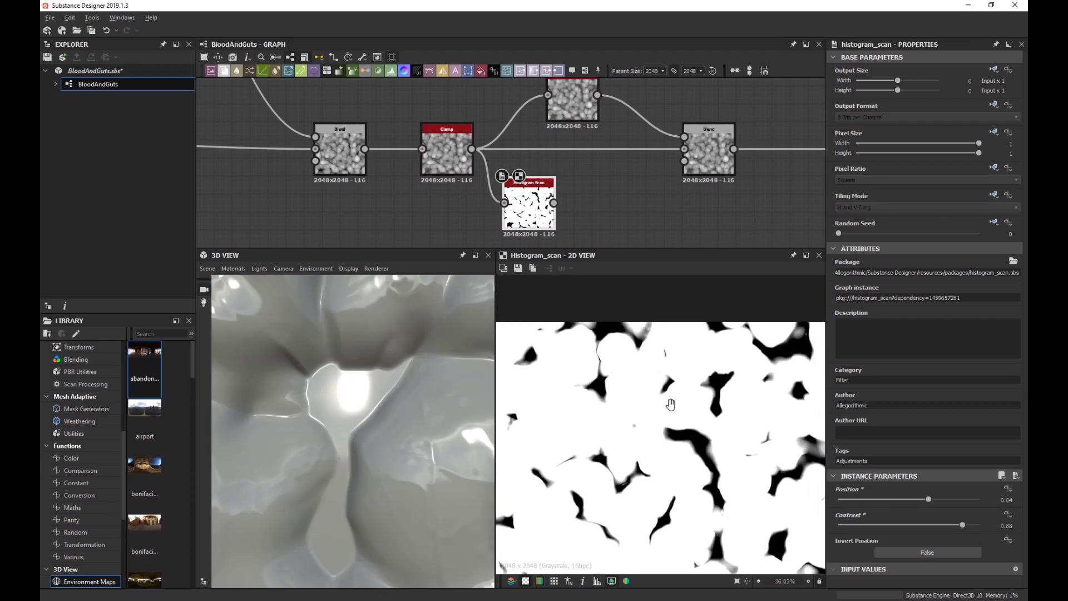
scroll(684, 406, "down", 1)
scroll(684, 407, "up", 8)
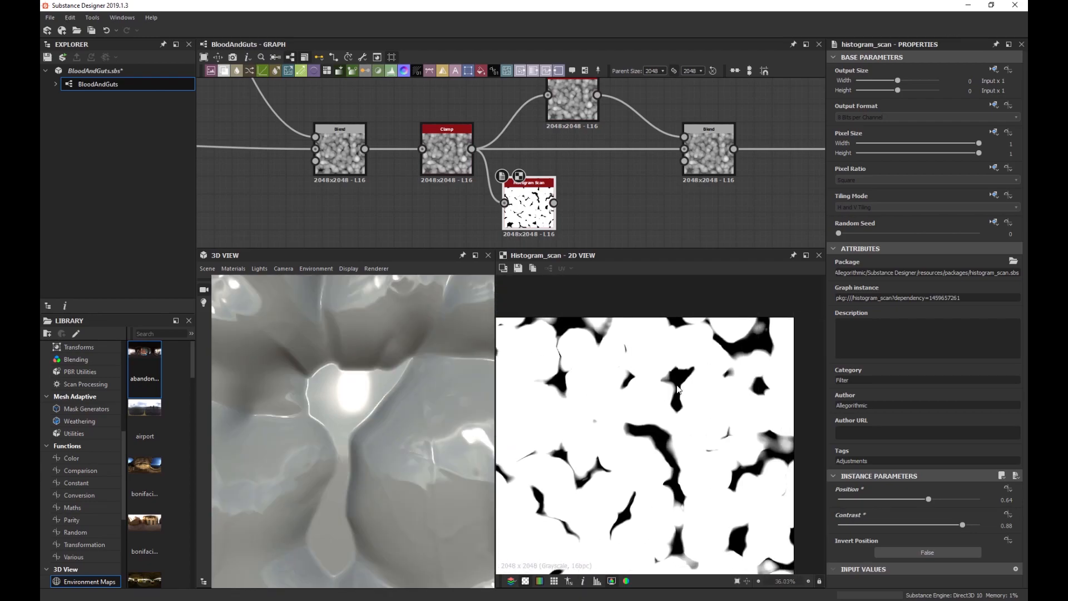
scroll(688, 399, "up", 1)
middle_click_drag(682, 374, 674, 432)
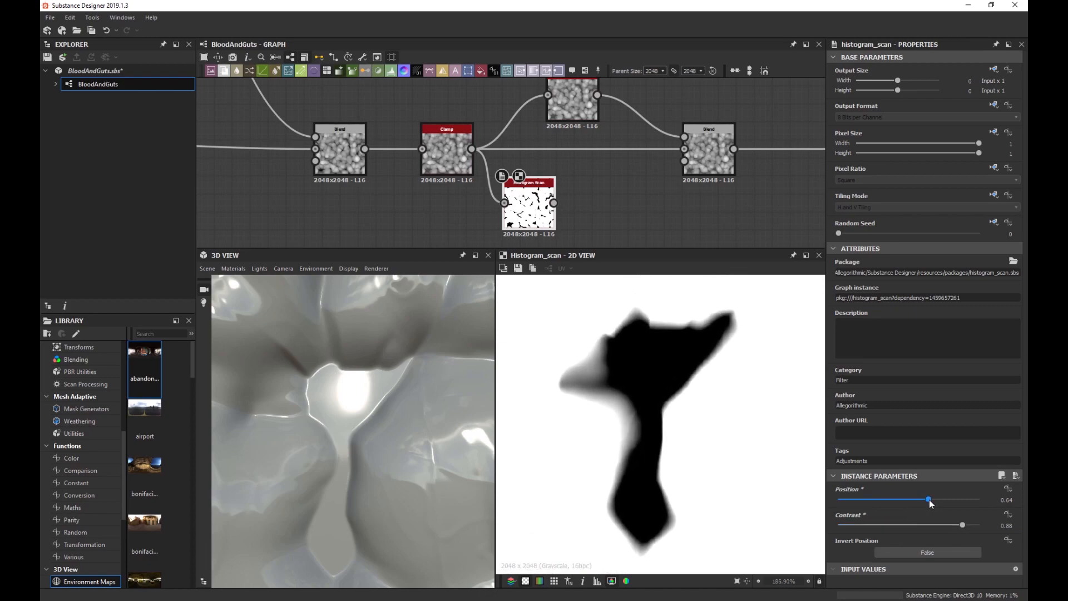
mouse_move(963, 525)
left_mouse_down()
mouse_move(927, 499)
mouse_move(974, 526)
left_mouse_up()
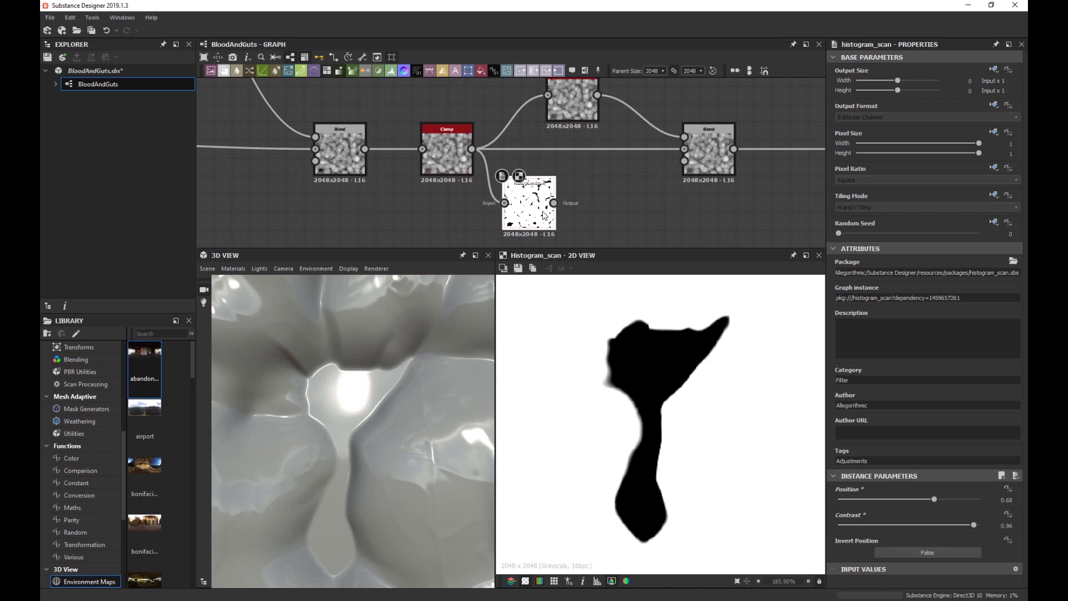
Add a Levels node that inverts the Histogram Scan mask and feeds the Blend's Opacity.
key("space")
type("levels")
key("Return")
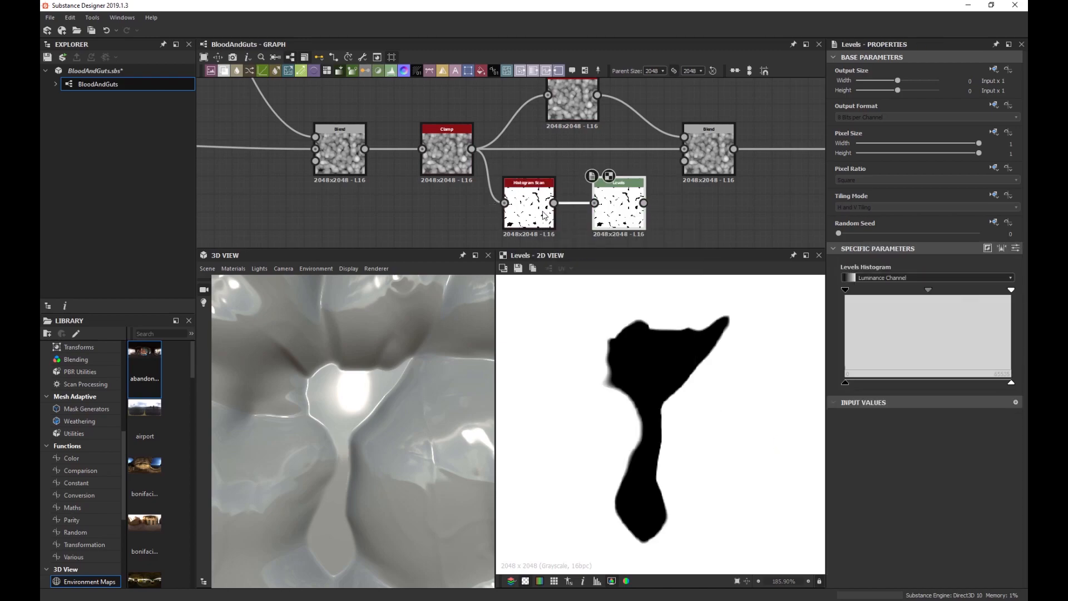
left_click_drag(848, 383, 759, 389)
left_click_drag(953, 382, 1012, 383)
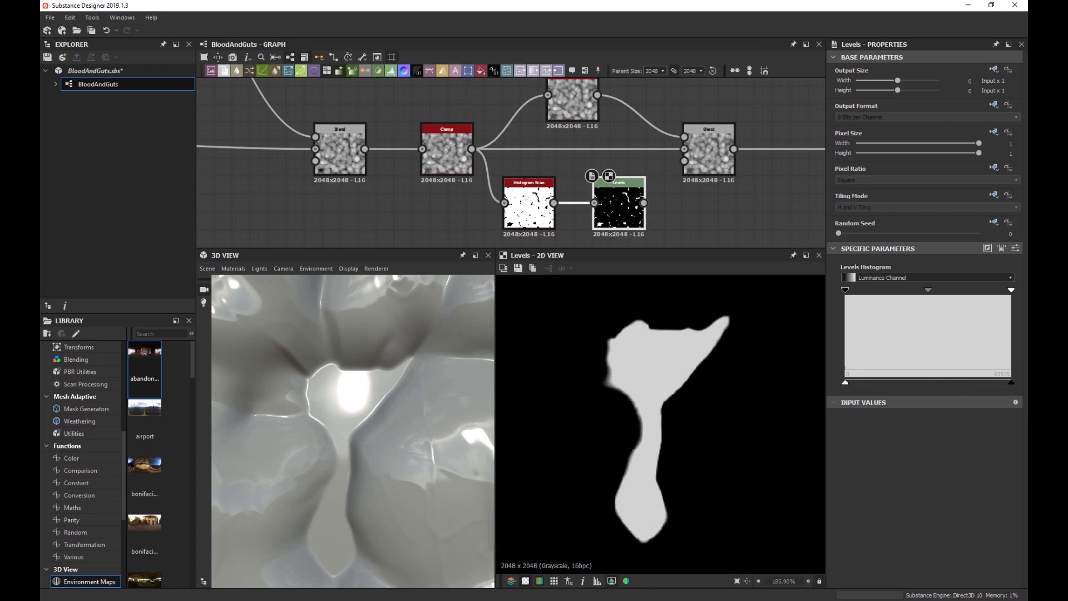
left_click_drag(645, 202, 685, 160)
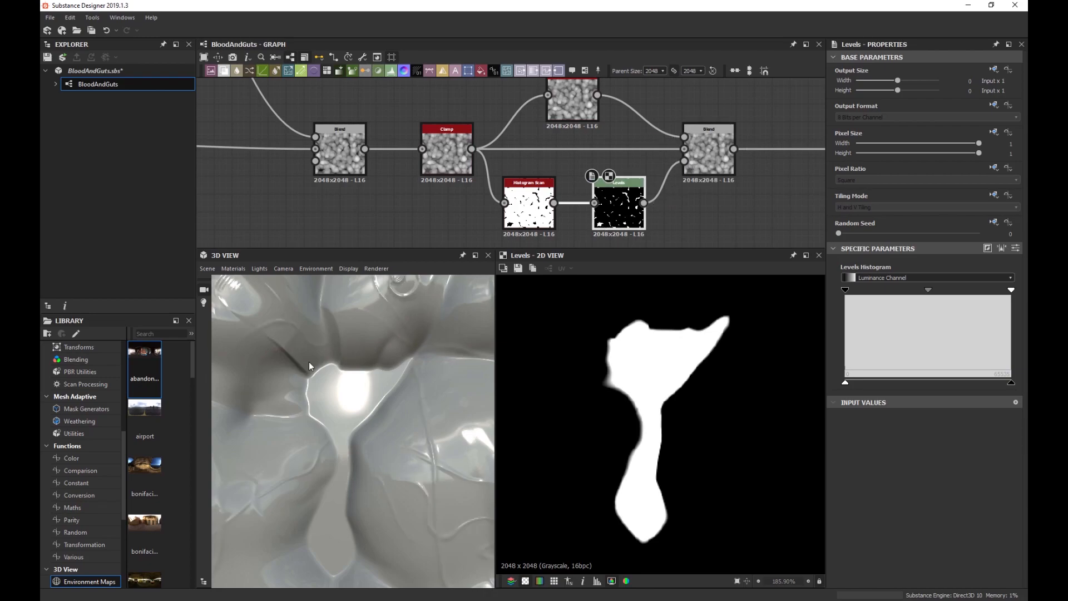
Fine-tune the Histogram Scan to Position 0.67 and Contrast 0.92.
scroll(362, 368, "up", 3)
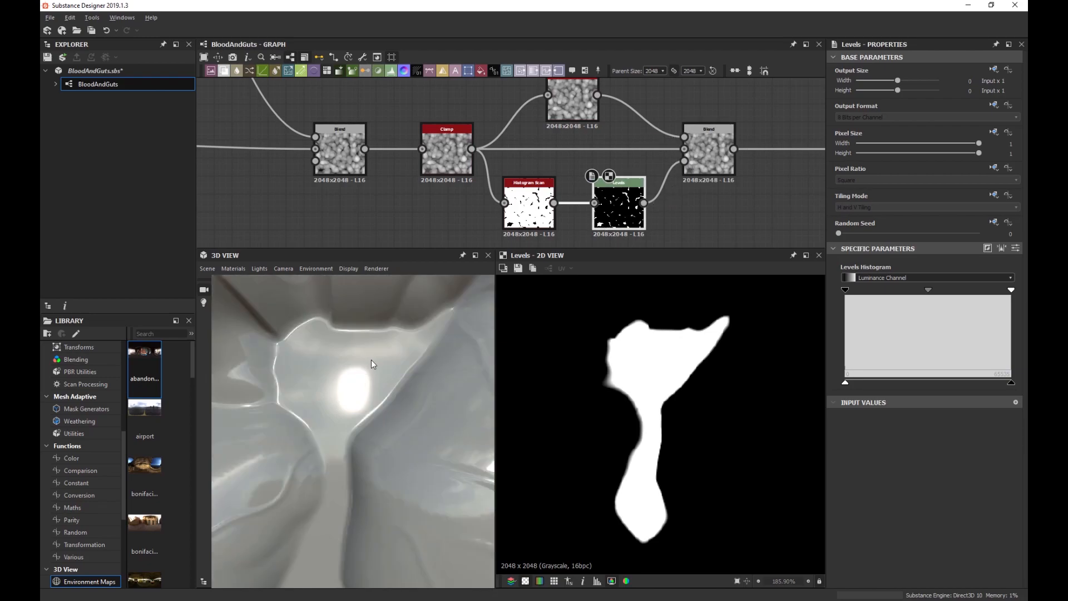
scroll(376, 364, "up", 2)
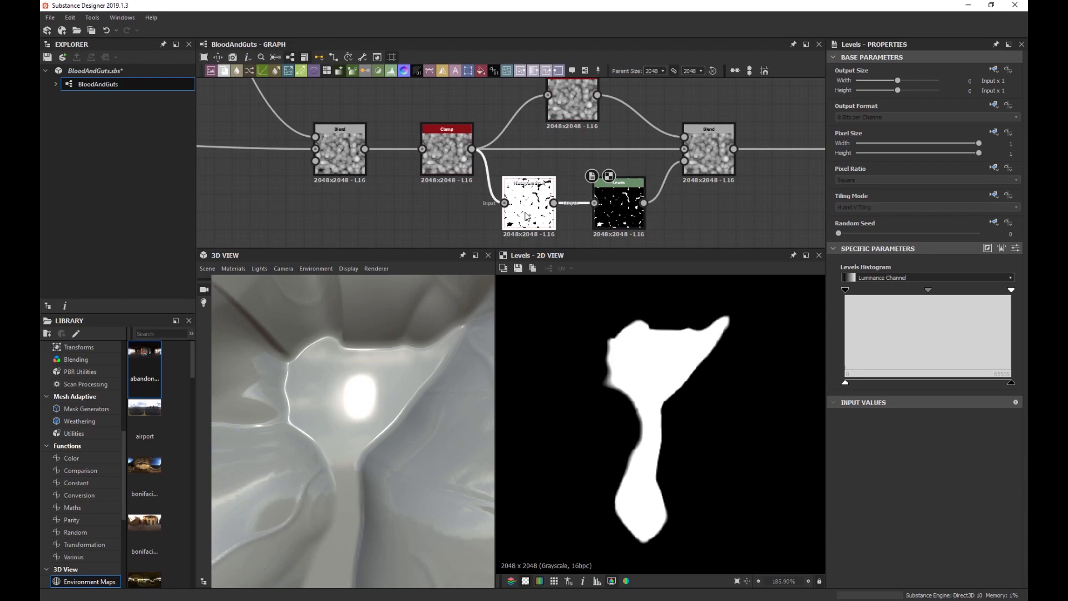
left_click(526, 216)
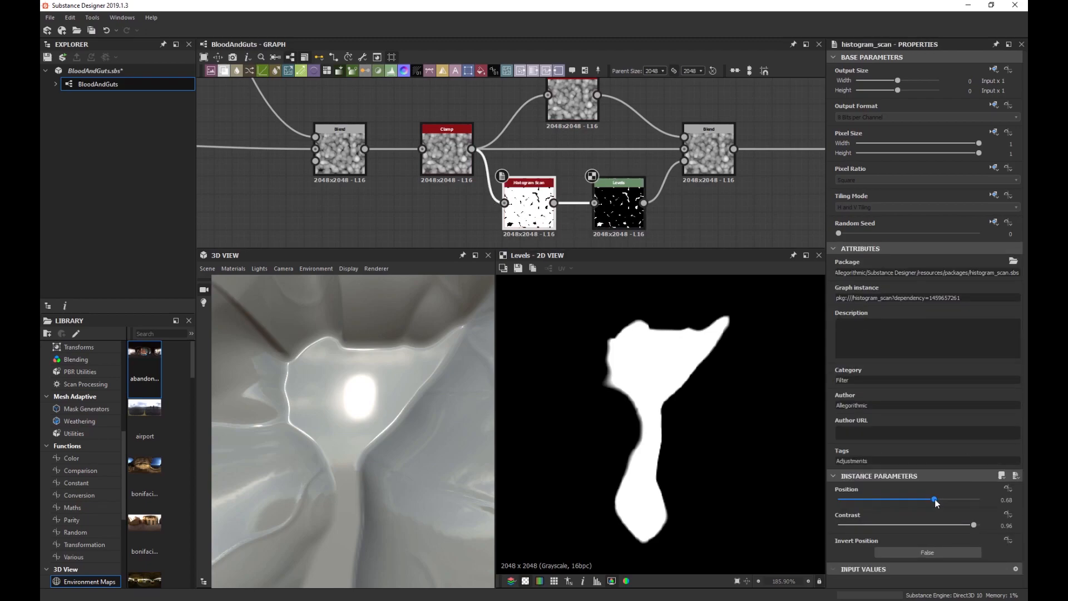
mouse_move(935, 499)
left_mouse_down()
mouse_move(899, 505)
mouse_move(936, 499)
left_mouse_up()
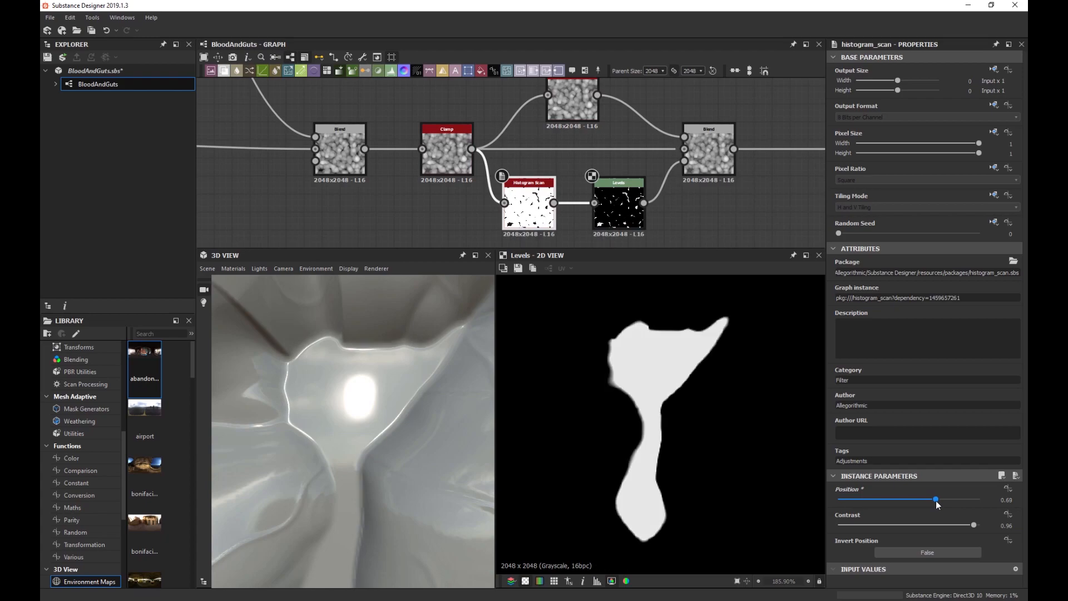
left_click(621, 220)
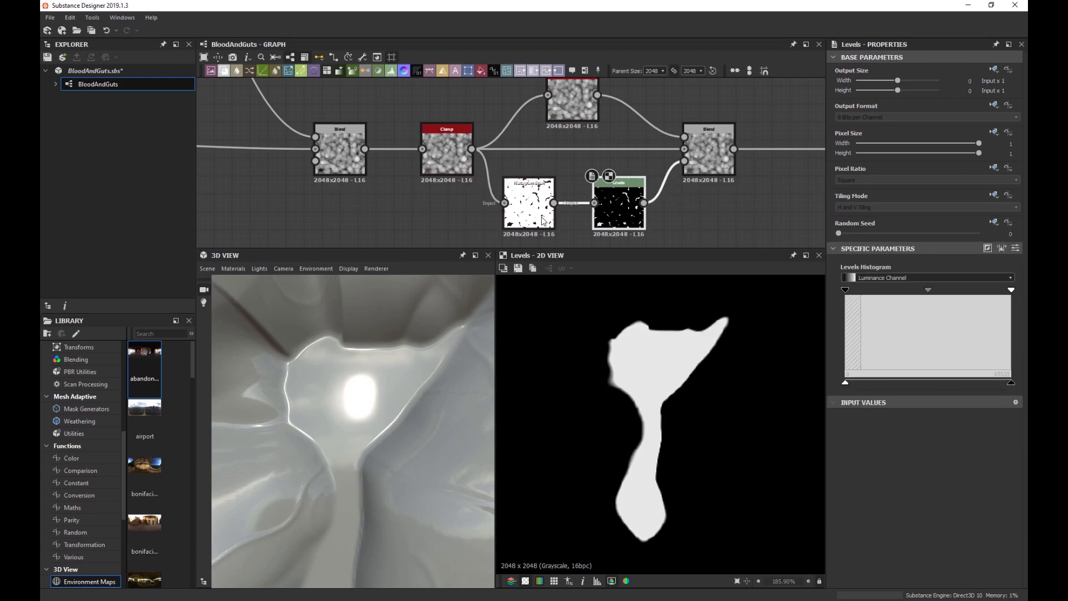
left_click(529, 206)
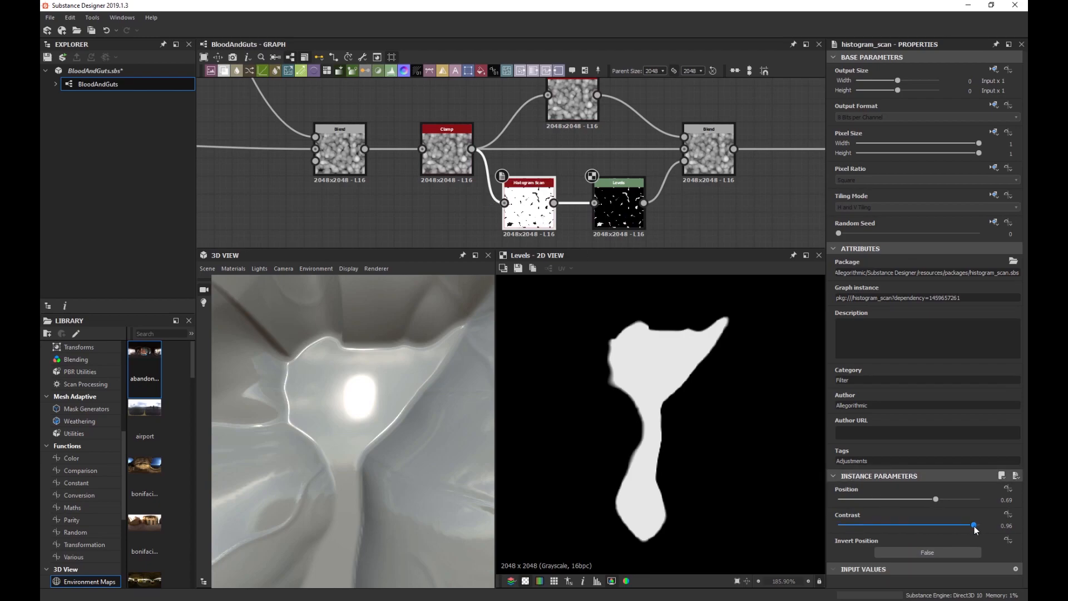
left_click_drag(974, 525, 970, 525)
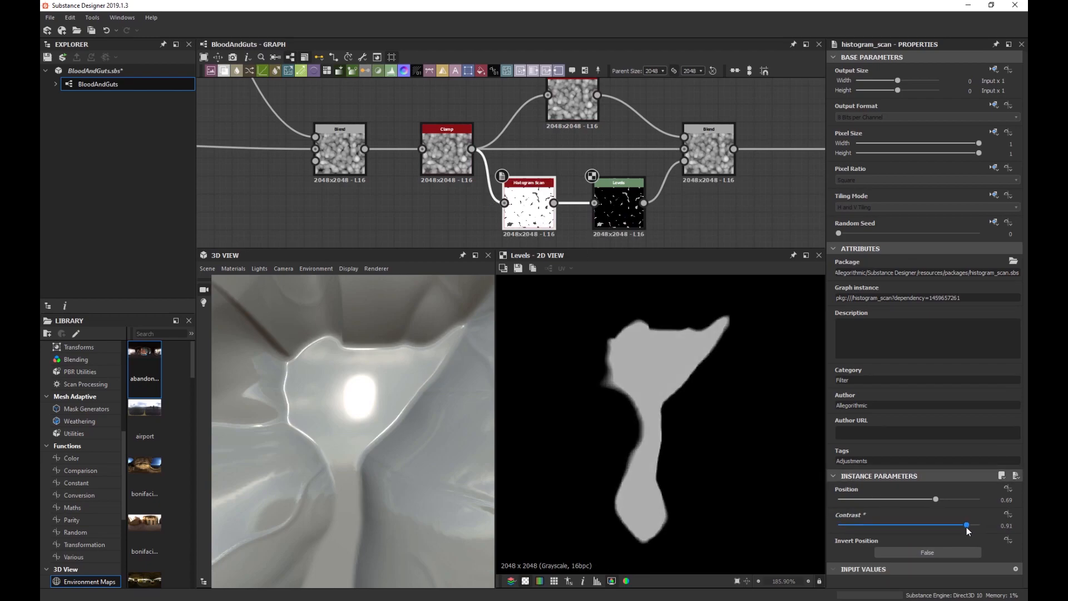
left_click_drag(966, 527, 932, 502)
scroll(316, 404, "down", 5)
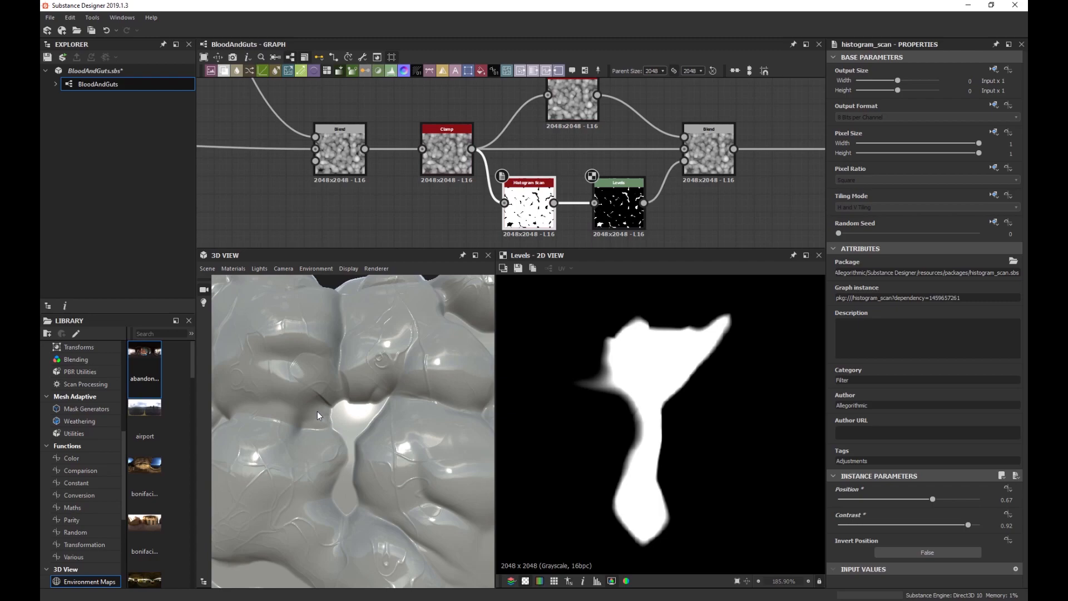
scroll(317, 412, "down", 3)
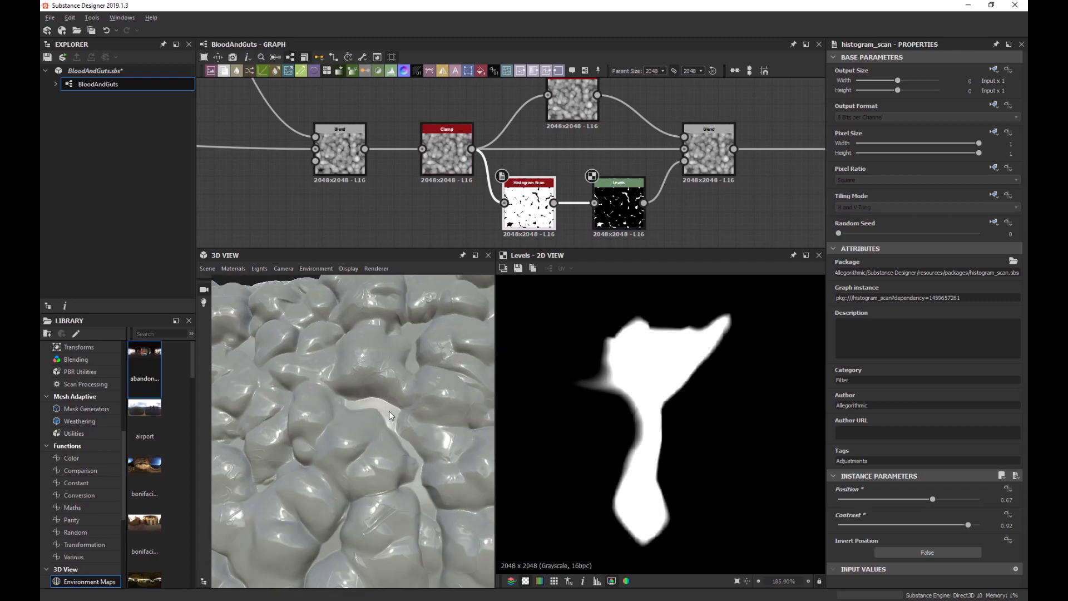
scroll(389, 412, "up", 8)
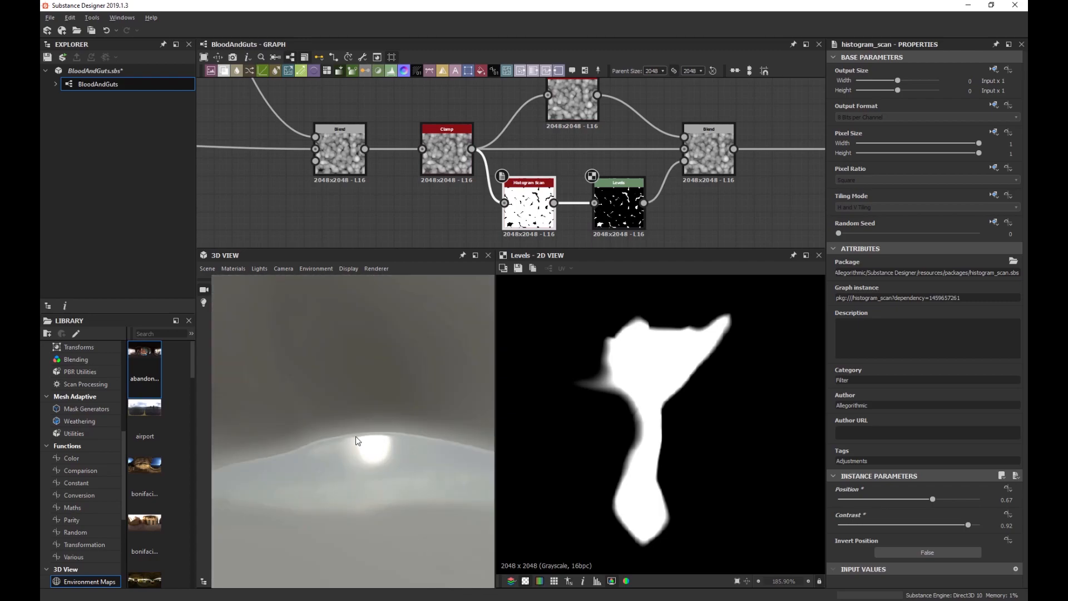
scroll(356, 436, "down", 3)
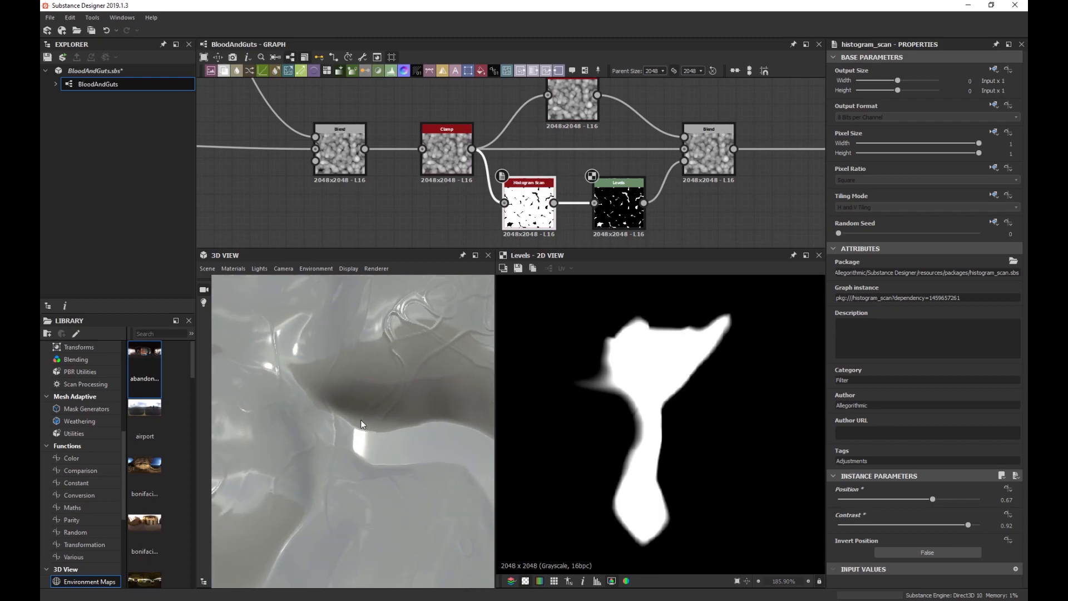
scroll(360, 425, "down", 5)
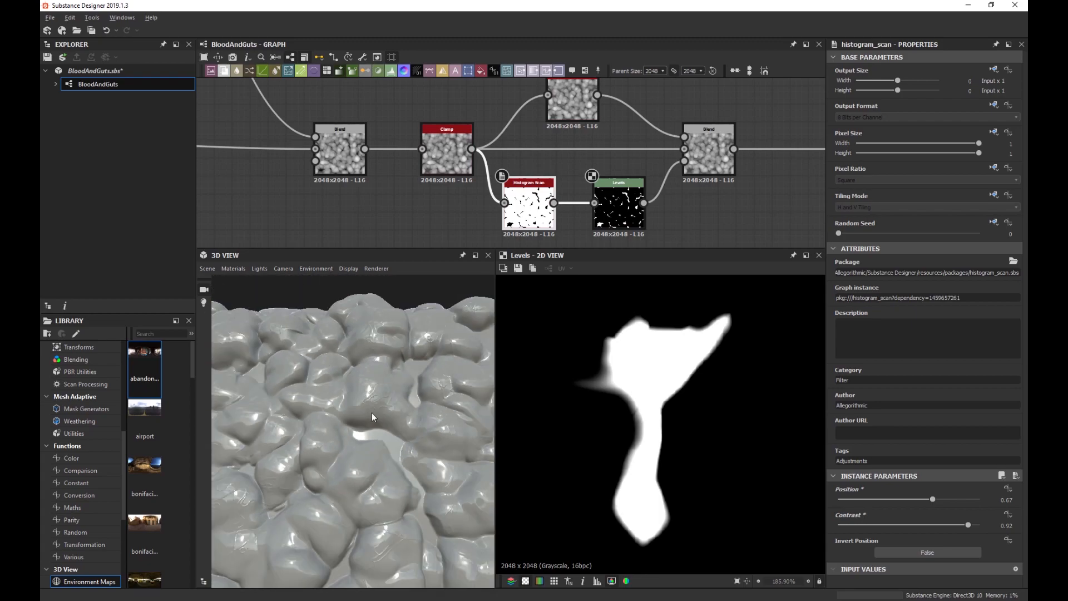
scroll(371, 413, "down", 5)
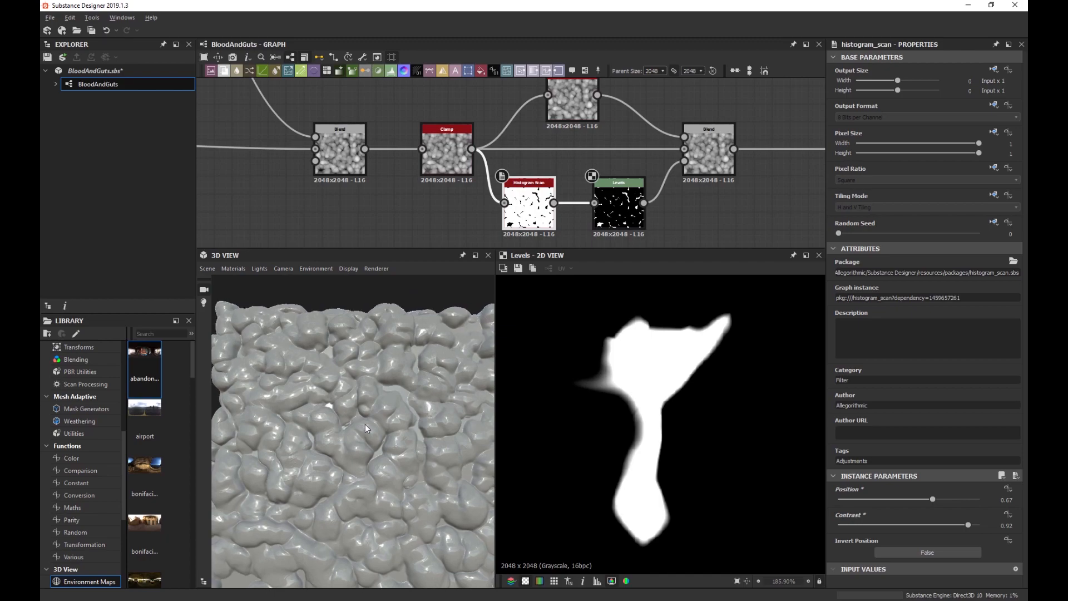
scroll(365, 426, "down", 5)
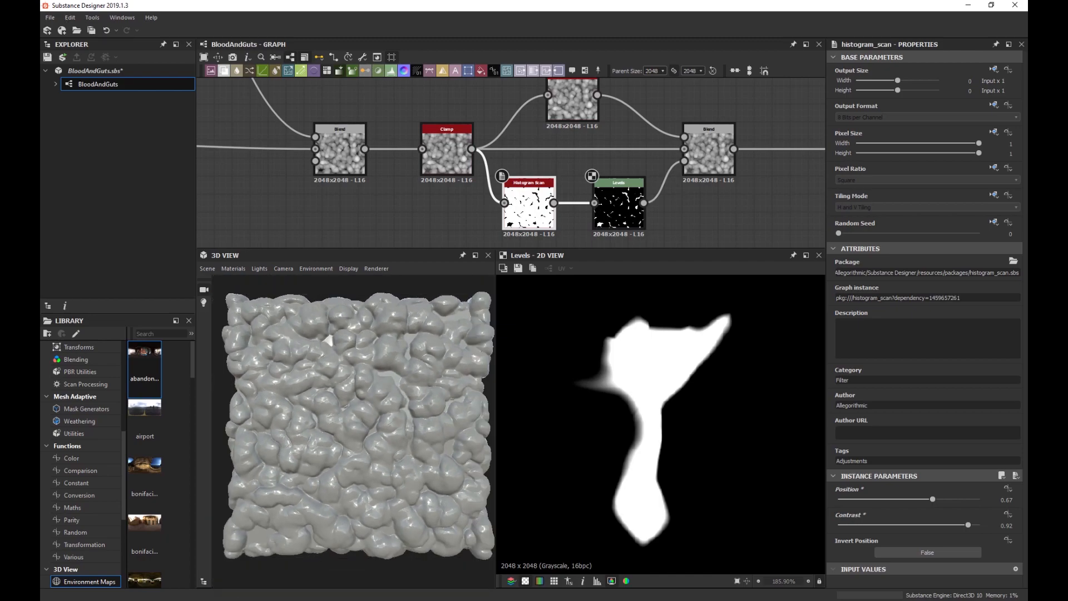
scroll(464, 196, "down", 3)
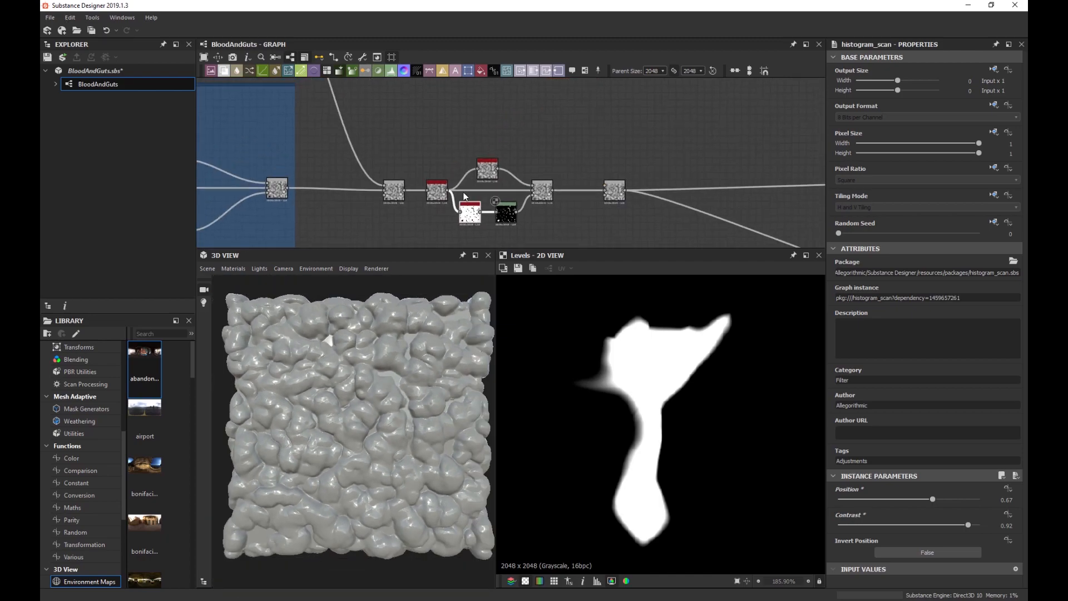
Wrap the Clamp, Histogram Scan, Levels and Blend nodes in a frame titled 'Blood Pools'.
key("space")
type("frame")
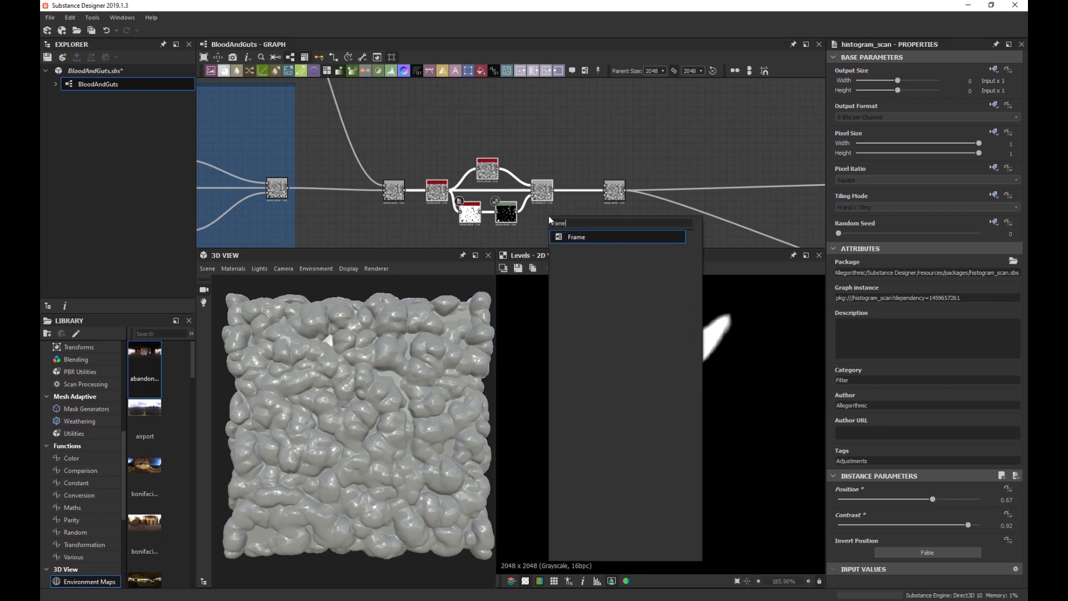
key("Return")
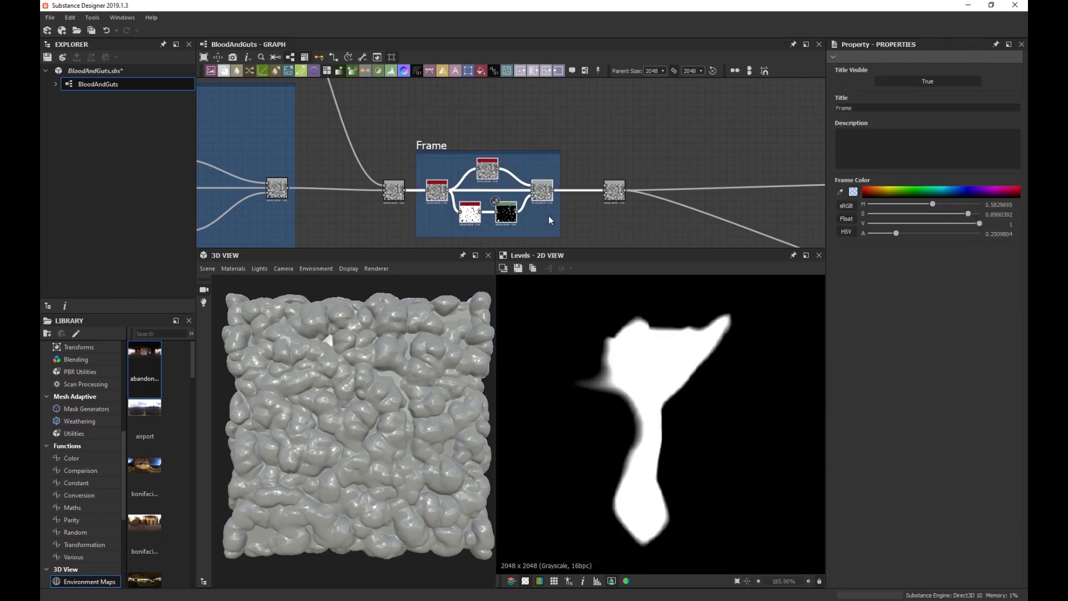
left_click(883, 108)
key("Return")
scroll(637, 215, "down", 2)
middle_click_drag(638, 215, 521, 175)
scroll(521, 175, "up", 8)
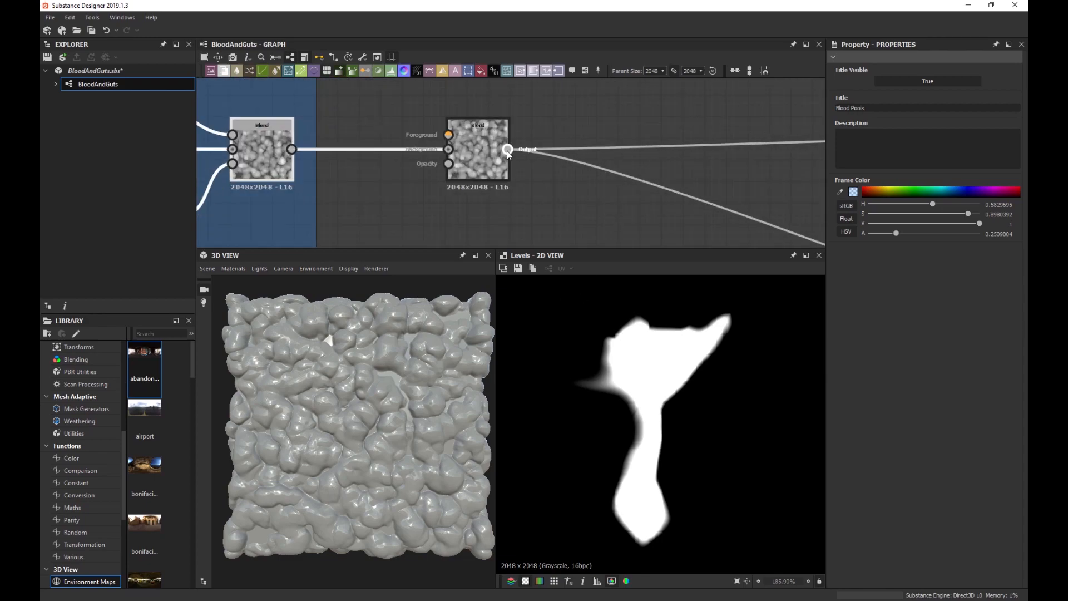
scroll(471, 169, "down", 6)
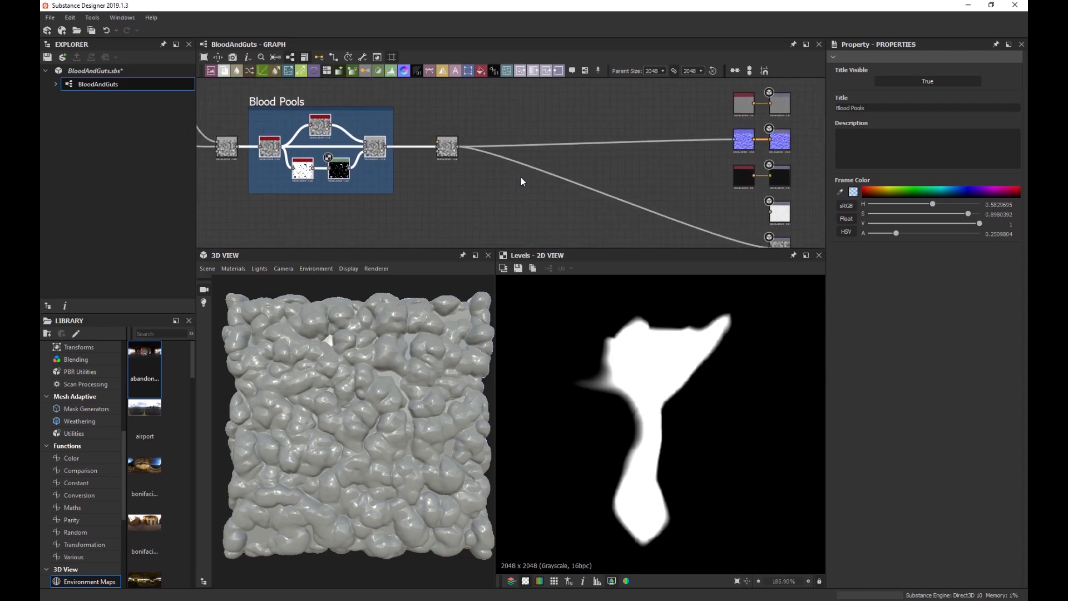
Delete the extra Blend after the frame and wire the Blood Pools Blend to the output nodes.
left_click(448, 149)
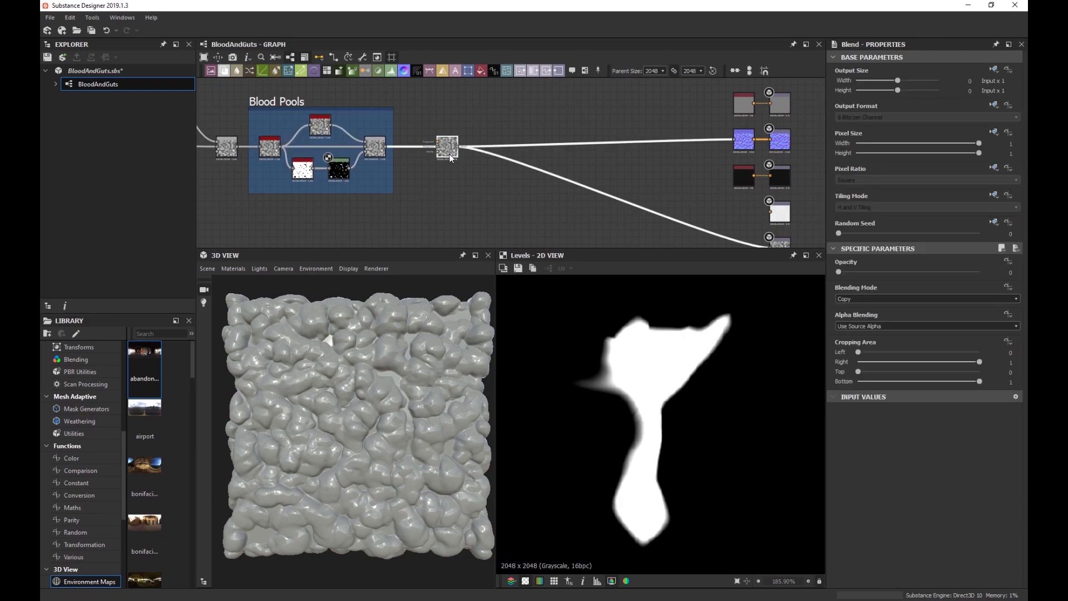
key("Delete")
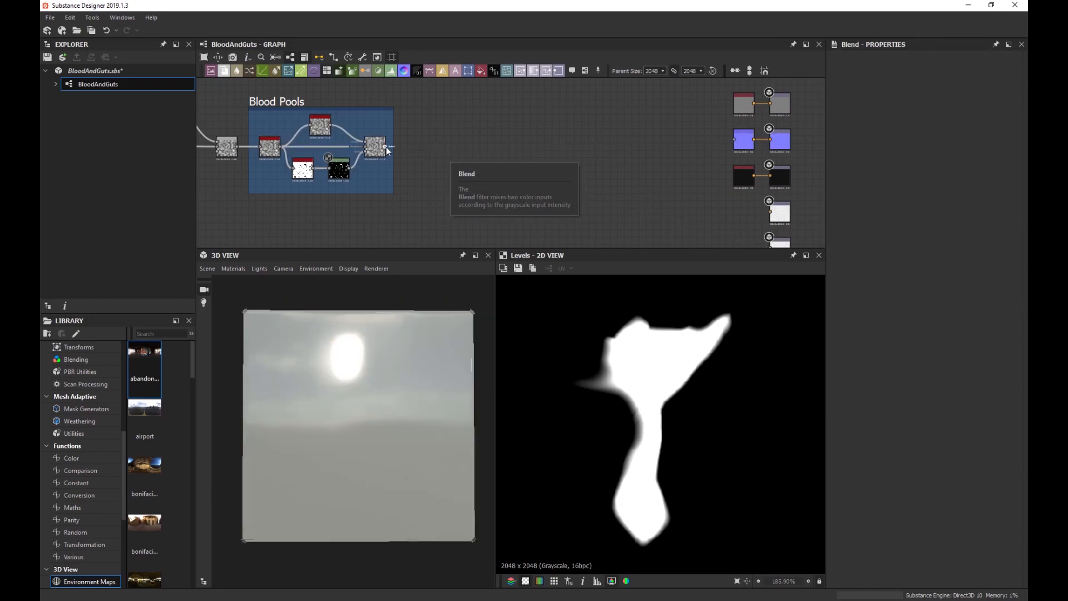
left_click_drag(386, 147, 734, 140)
middle_click_drag(451, 142, 439, 112)
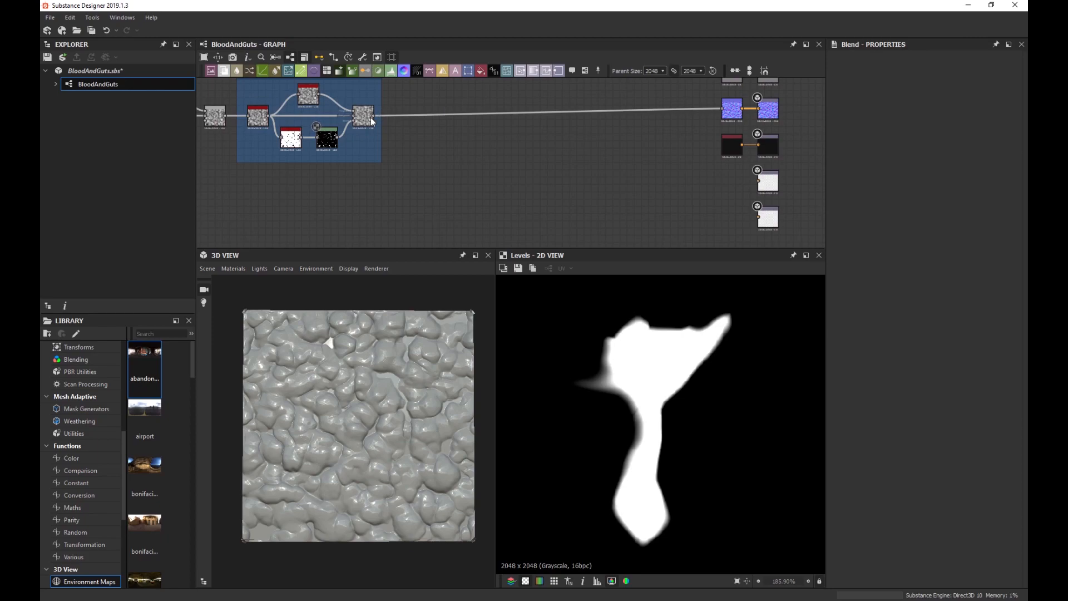
left_click_drag(372, 119, 758, 217)
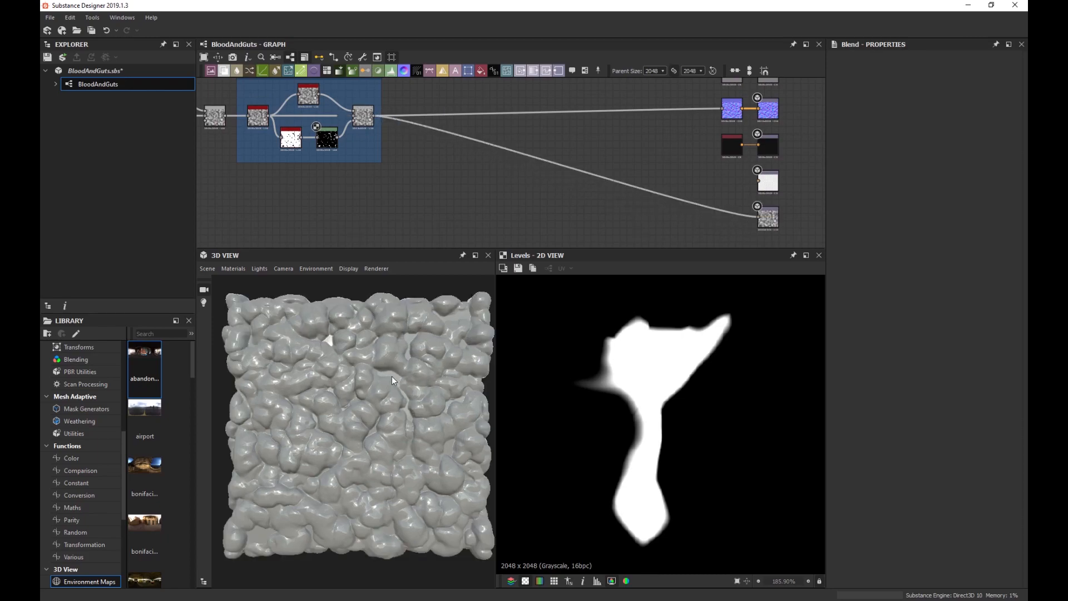
scroll(391, 376, "up", 2)
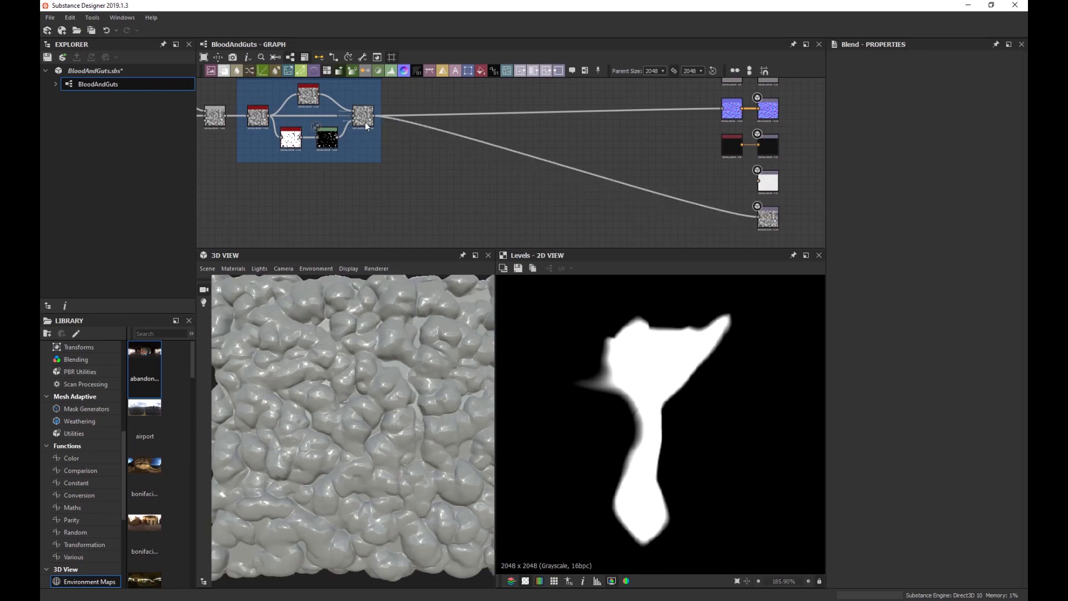
double_click(365, 122)
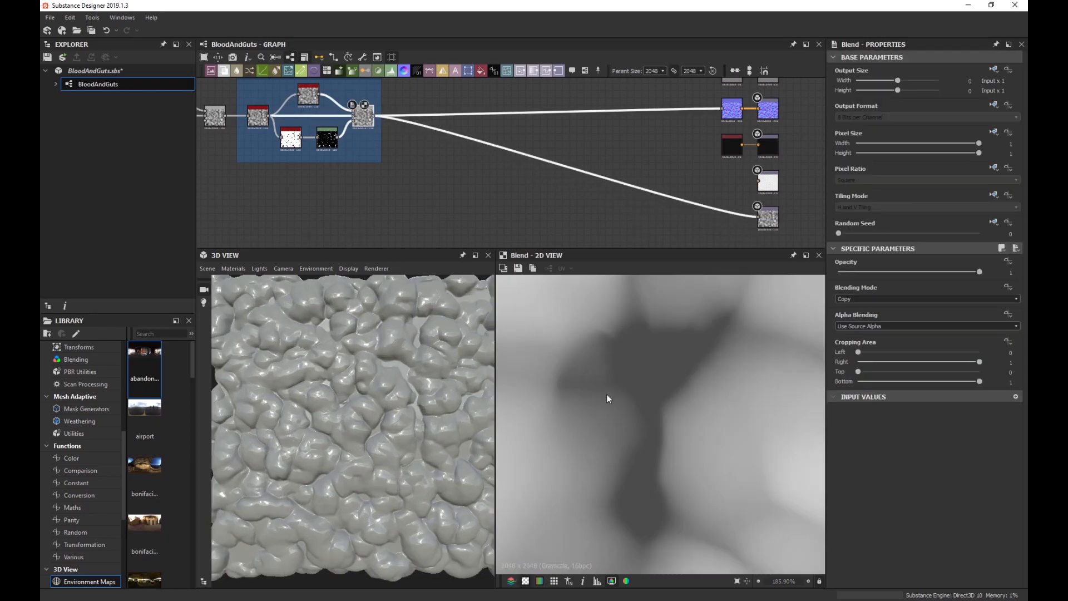
scroll(617, 385, "down", 5)
scroll(618, 384, "down", 4)
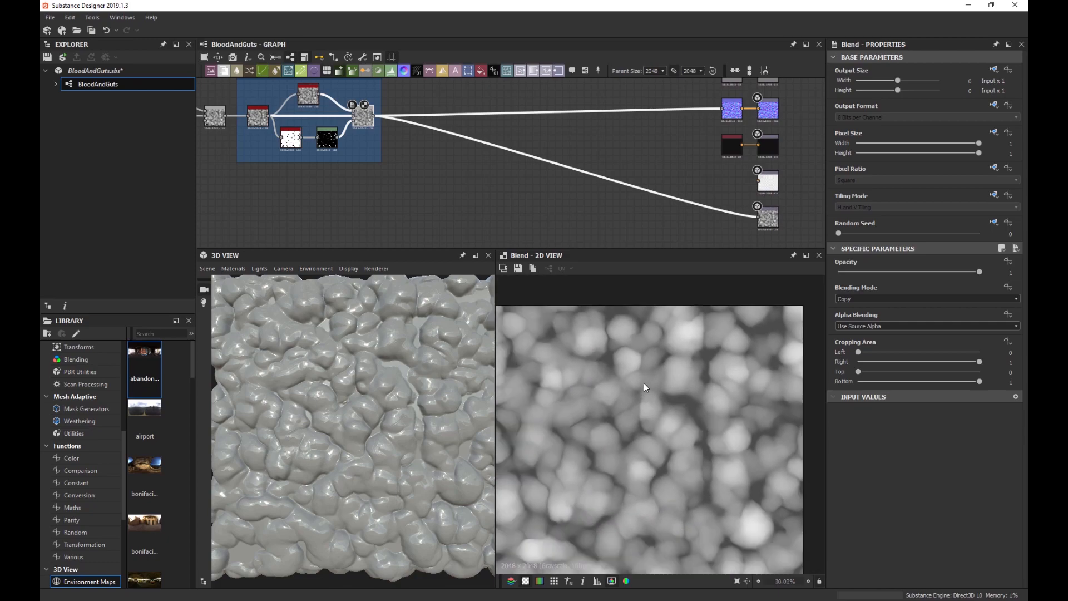
scroll(643, 383, "down", 4)
scroll(359, 141, "up", 4)
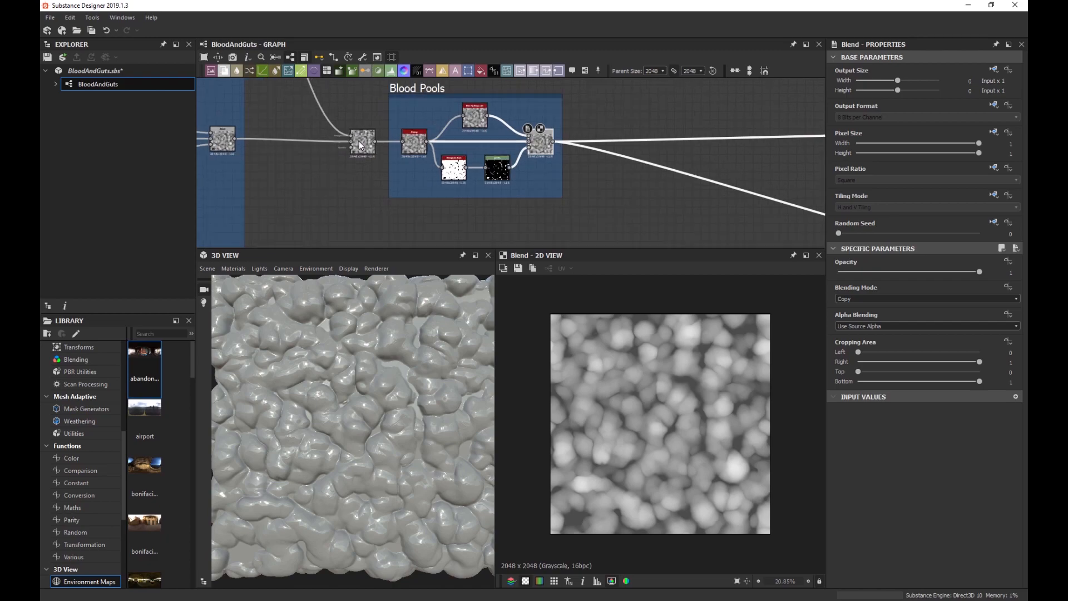
Nudge the output nodes slightly down and to the right.
left_click(458, 157)
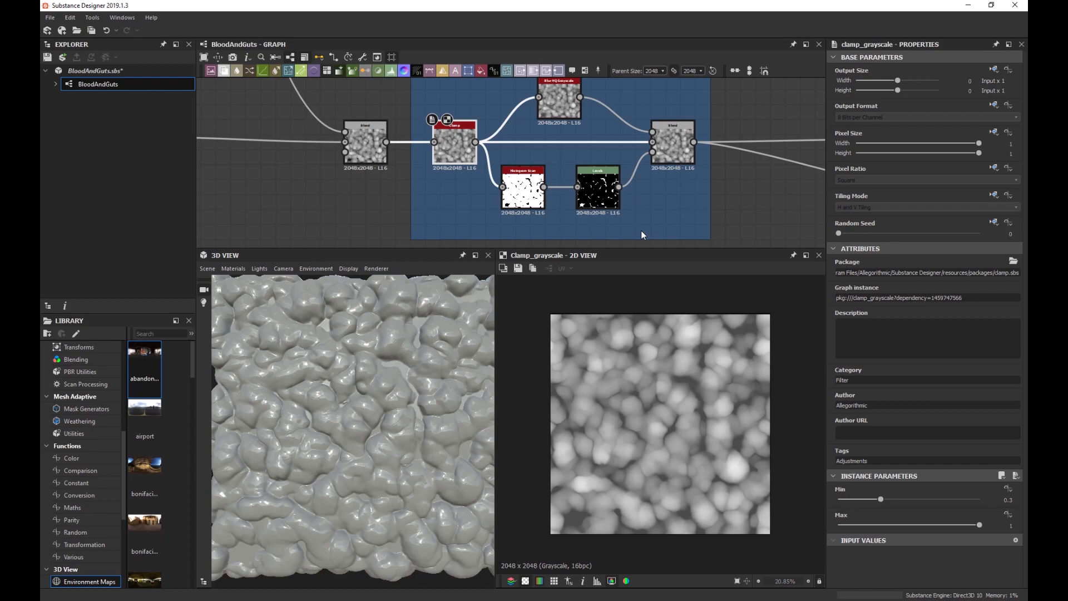
scroll(725, 206, "down", 3)
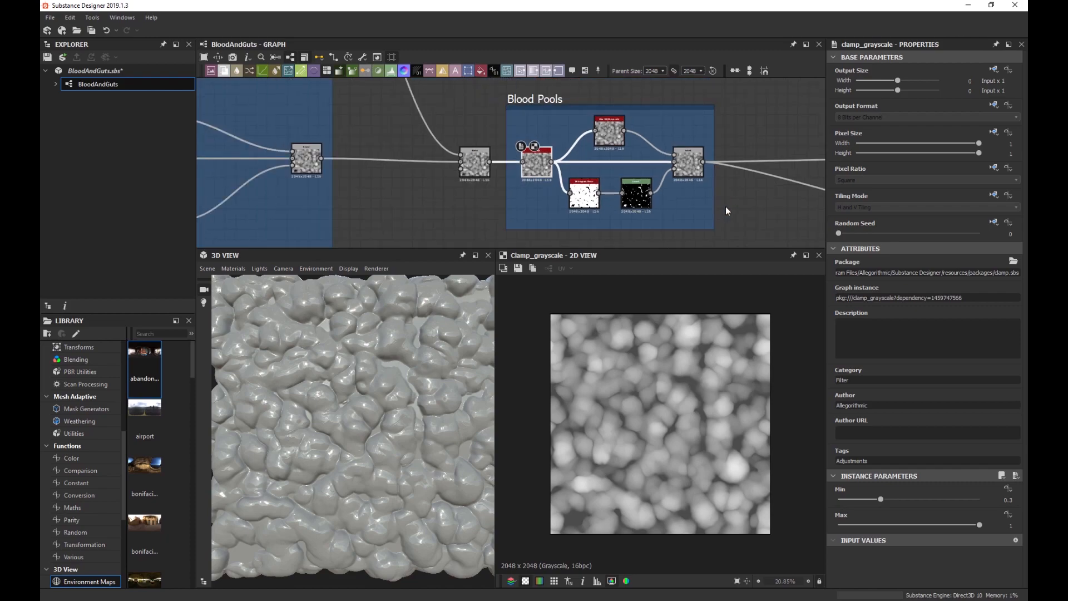
middle_click_drag(725, 206, 505, 211)
scroll(574, 198, "down", 3)
middle_click_drag(665, 203, 458, 165)
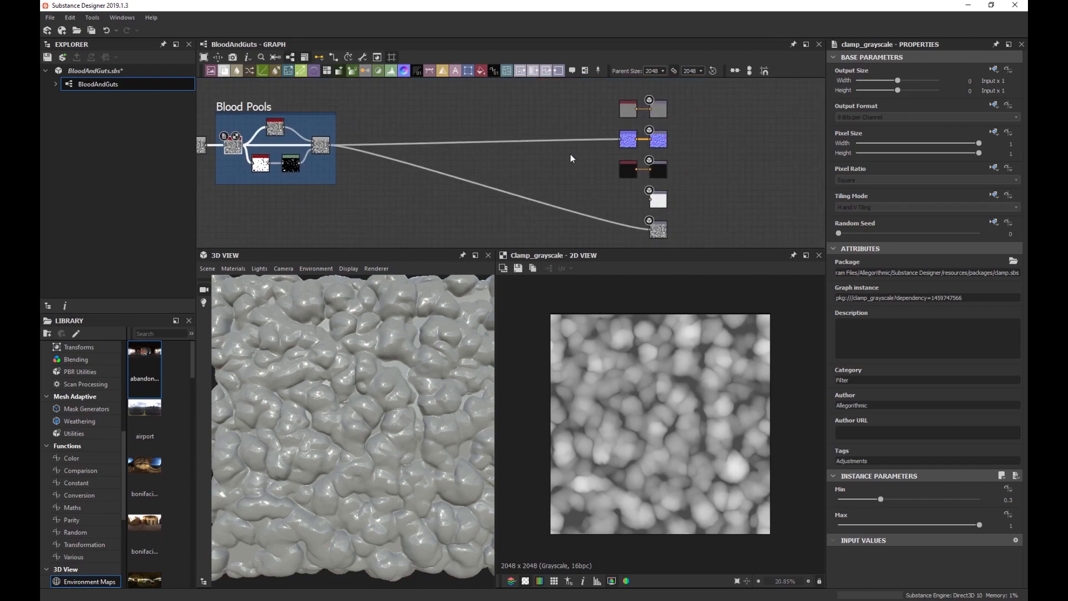
left_click_drag(574, 98, 693, 231)
left_click_drag(628, 107, 633, 113)
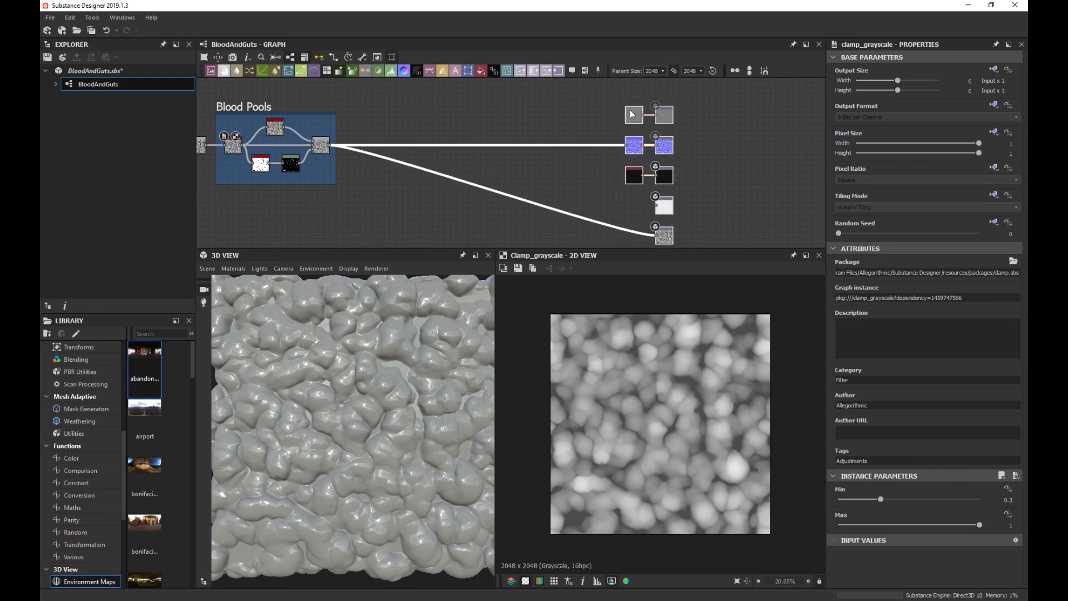
middle_click_drag(445, 123, 565, 147)
scroll(473, 172, "up", 3)
Insert an Auto Levels node after the Blood Pools Blend, just right of the frame.
left_click(412, 175)
key("space")
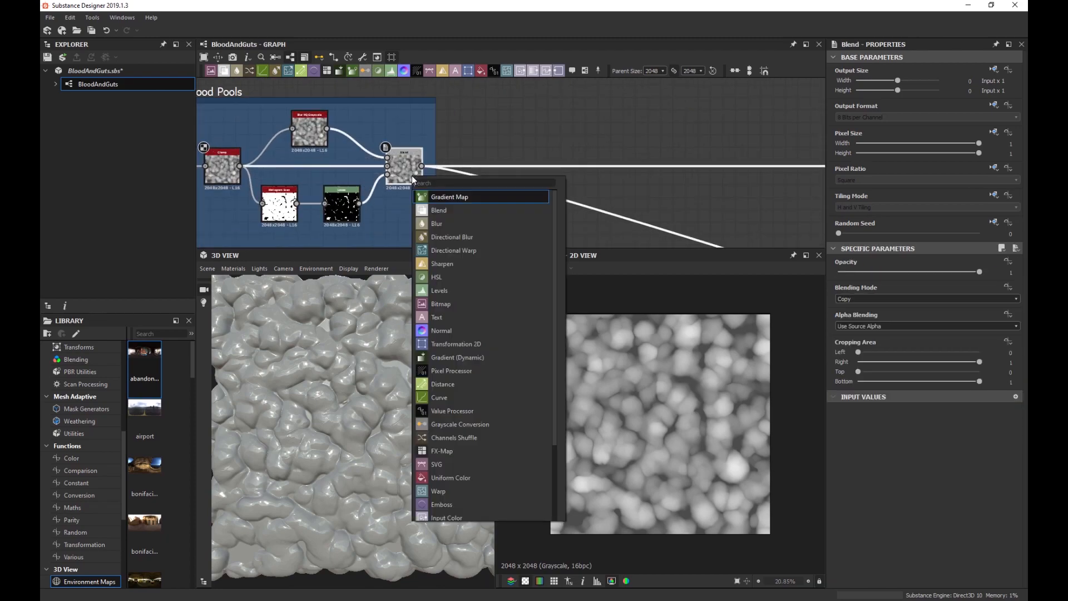
type("Auto")
key("Return")
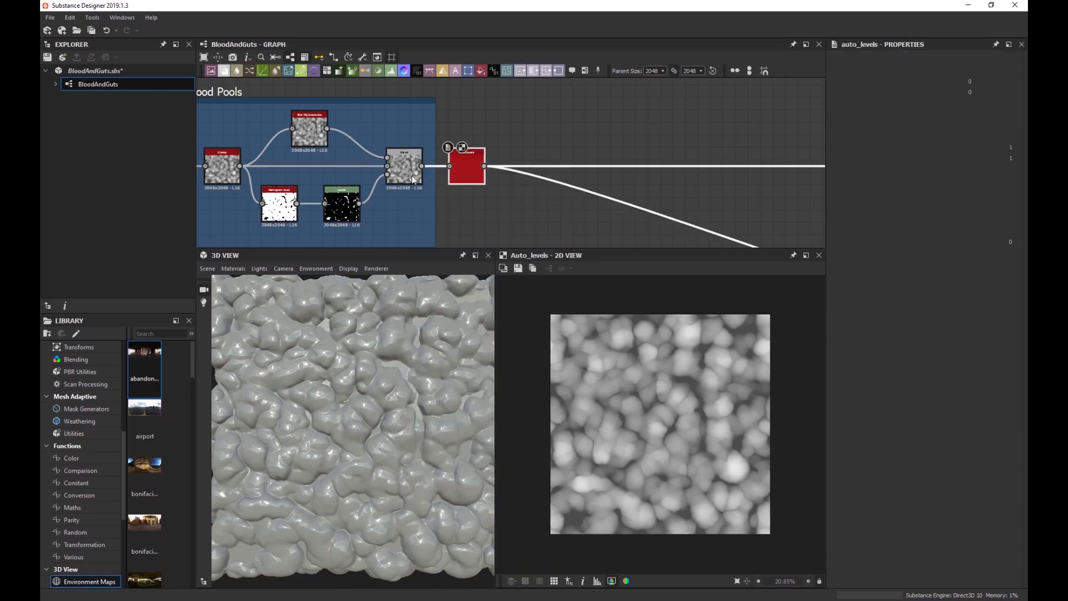
left_click_drag(463, 166, 526, 166)
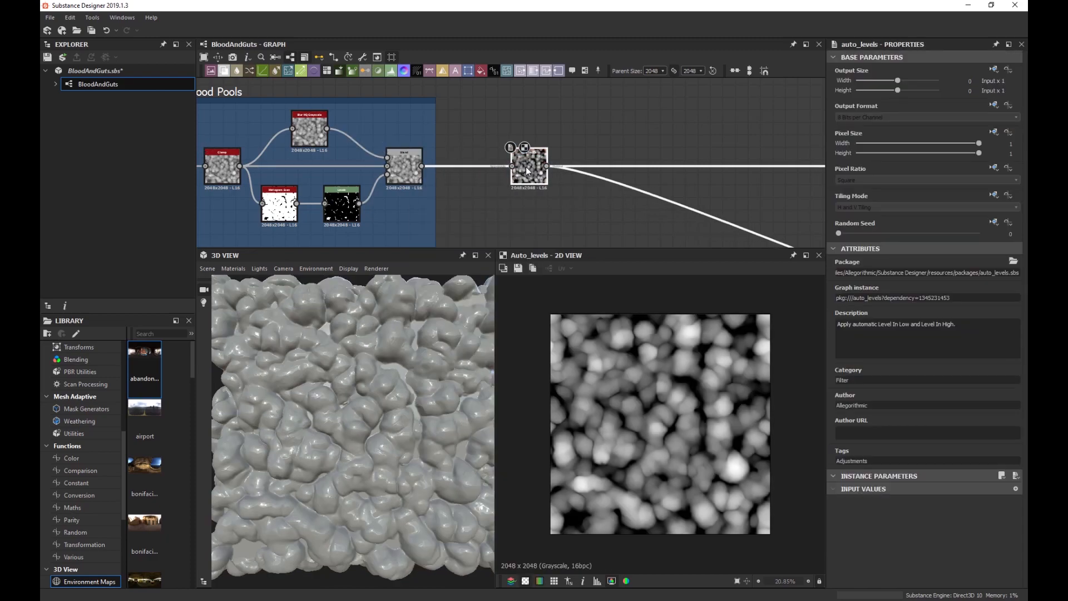
Compare the Blend and Auto Levels results in the 3D preview.
scroll(338, 372, "up", 5)
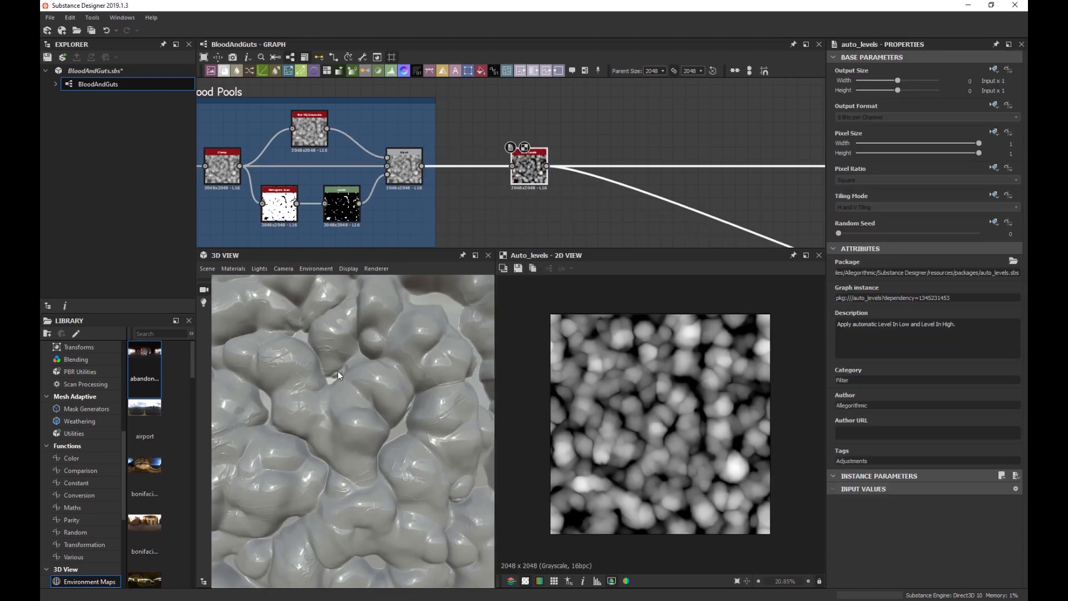
scroll(360, 362, "down", 3)
scroll(360, 375, "up", 2)
scroll(360, 373, "up", 3)
scroll(384, 414, "down", 3)
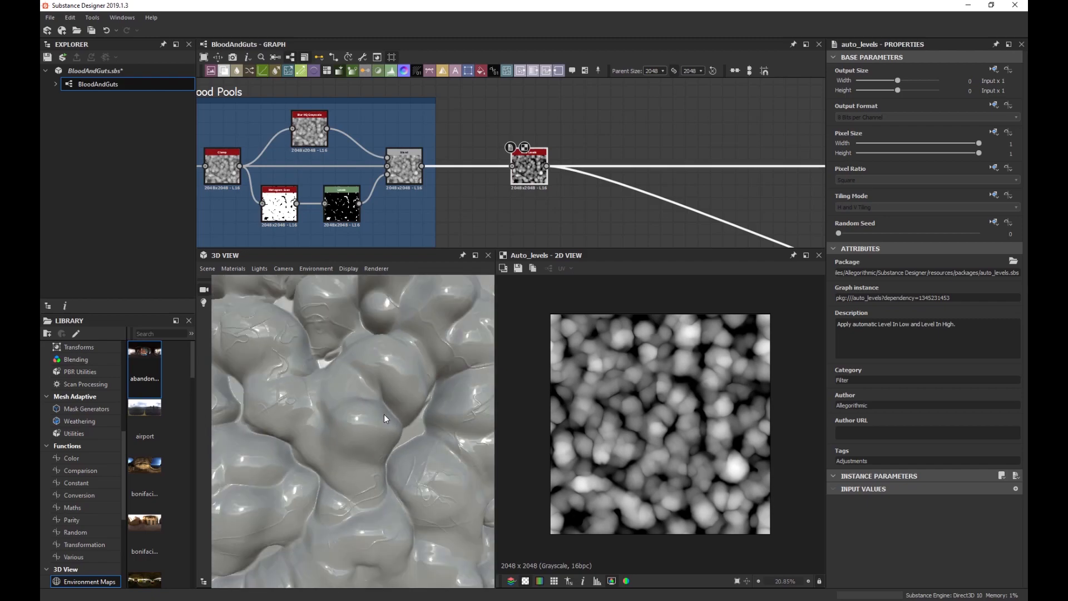
scroll(381, 377, "up", 3)
scroll(381, 381, "down", 5)
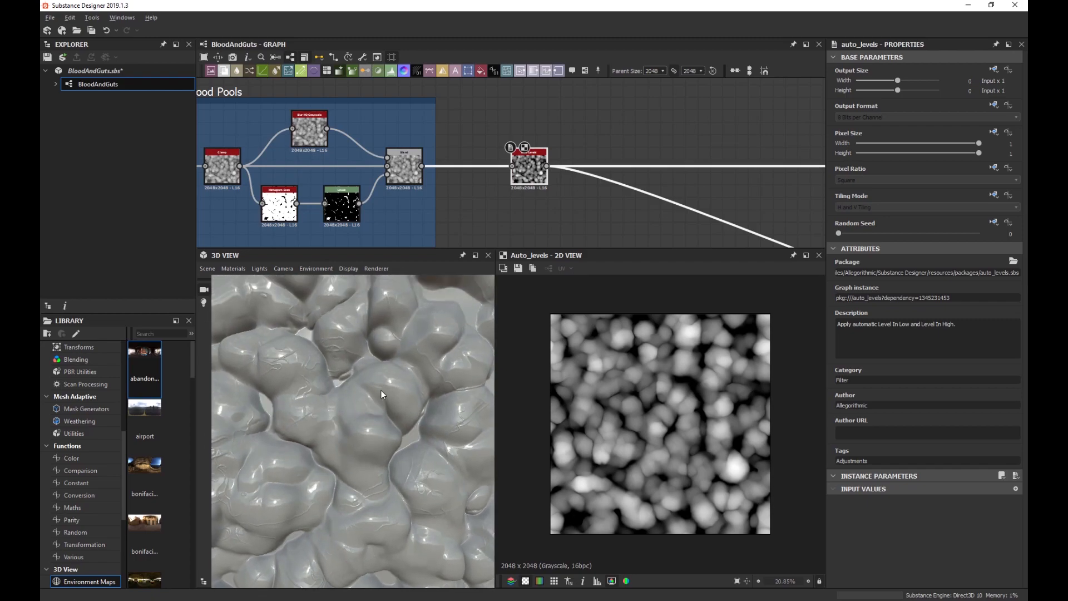
scroll(382, 386, "down", 4)
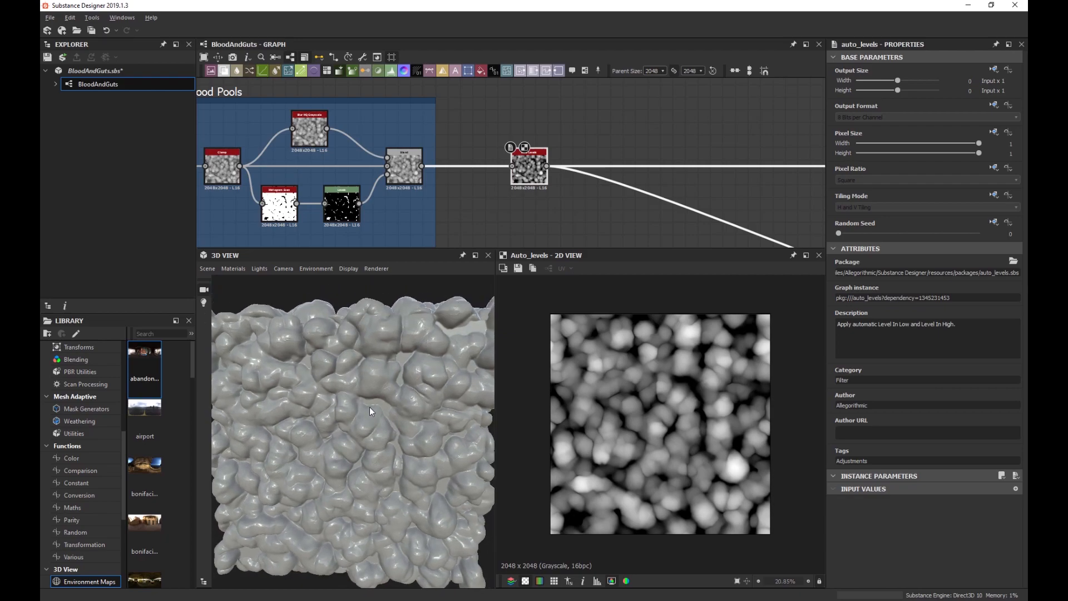
scroll(382, 389, "up", 4)
left_click_drag(382, 389, 375, 386)
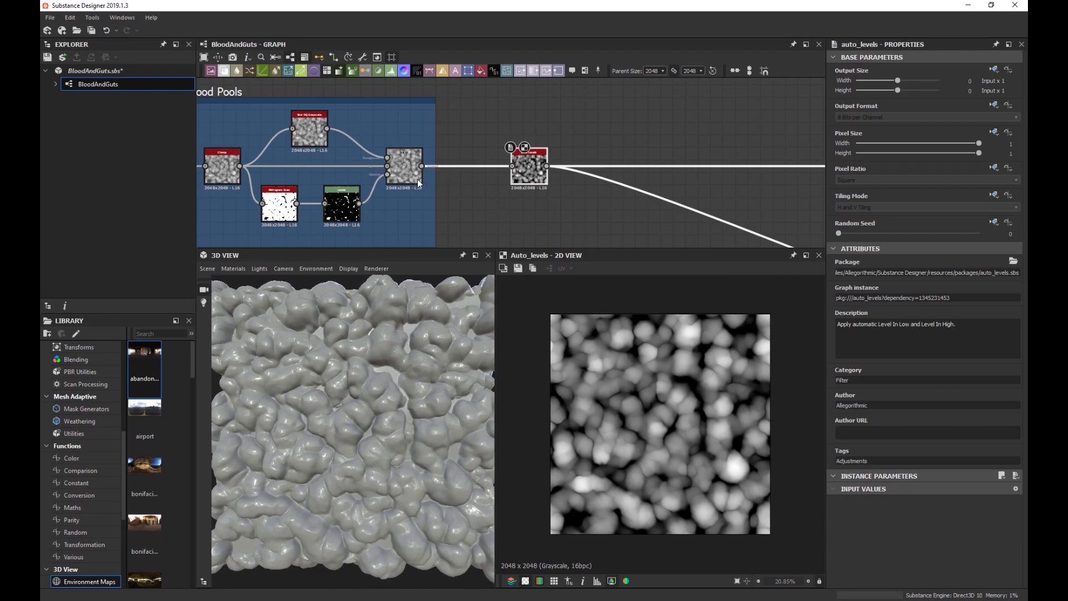
left_click(402, 175)
left_click(526, 177)
scroll(393, 202, "down", 2)
scroll(399, 210, "up", 2)
Raise the Slope Blur Grayscale intensity to about 1.05.
scroll(399, 210, "down", 2)
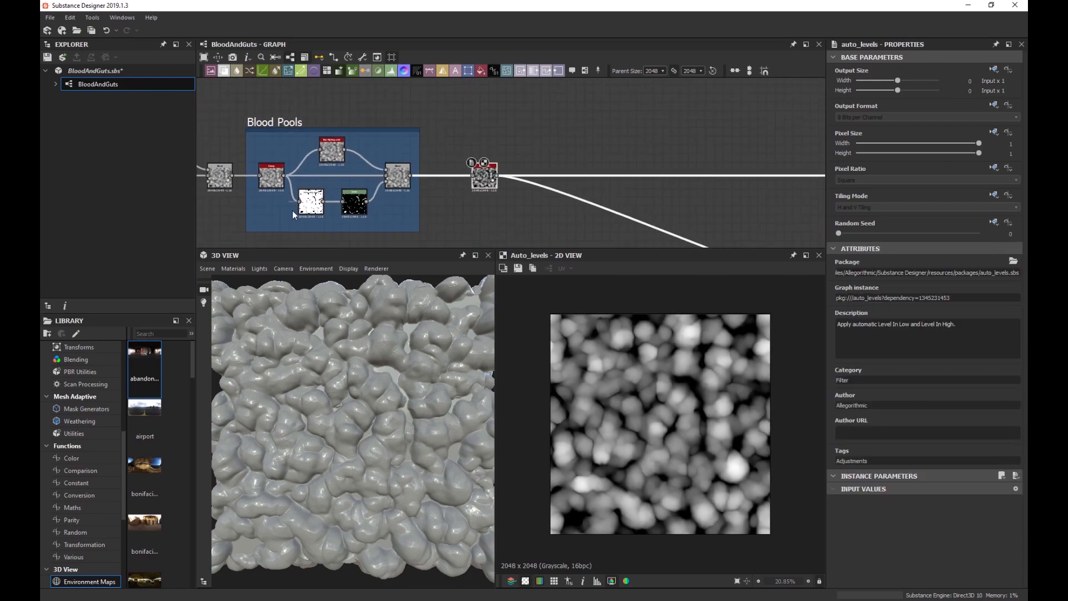
middle_click_drag(292, 210, 403, 159)
scroll(402, 159, "down", 1)
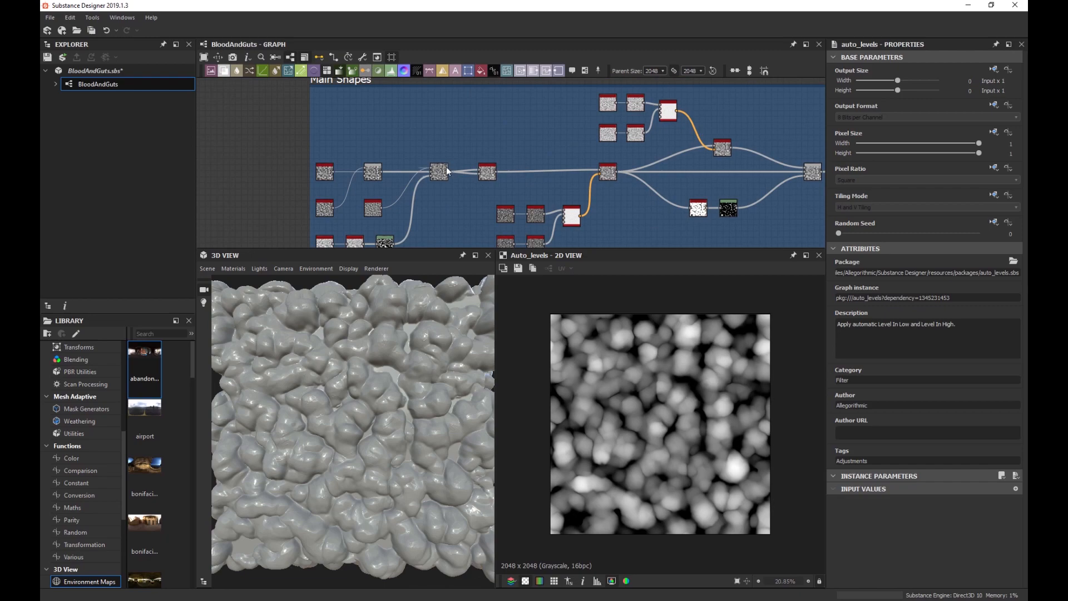
scroll(552, 181, "up", 3)
scroll(552, 181, "up", 2)
left_click(500, 182)
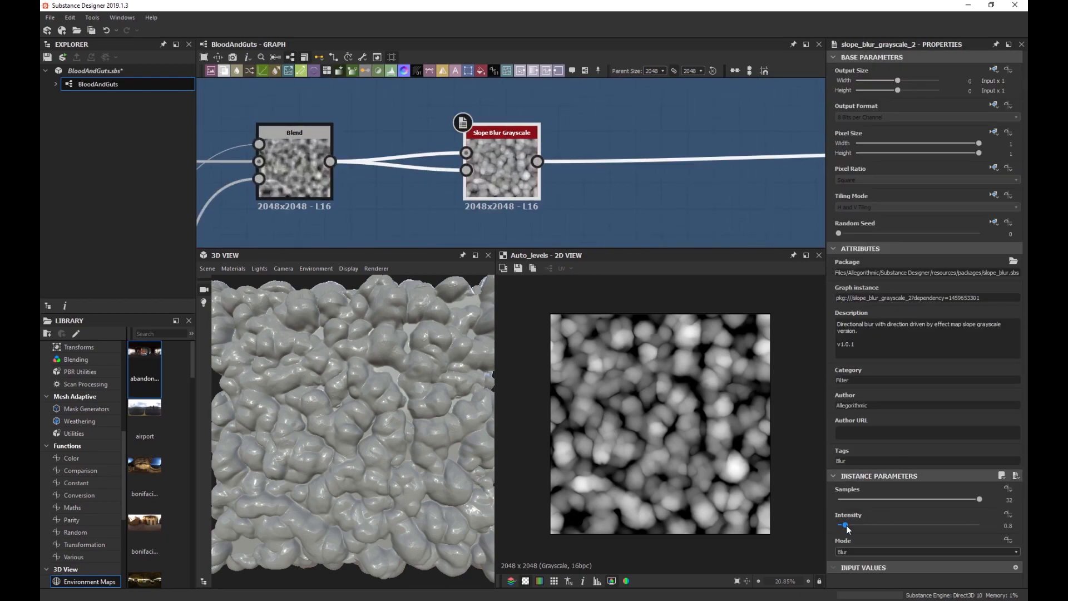
left_click_drag(847, 526, 849, 527)
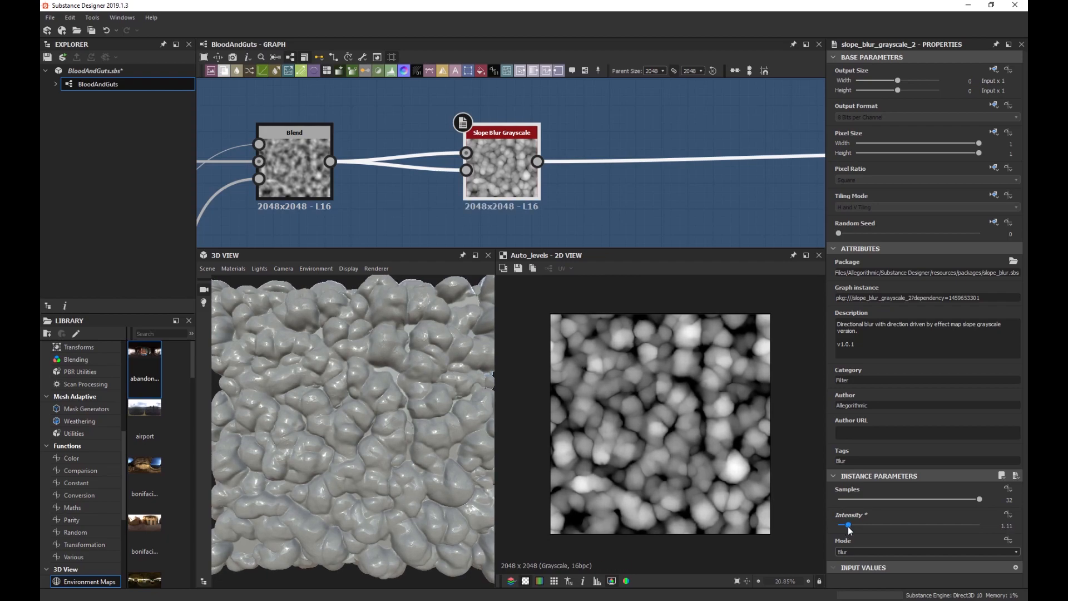
Increase the disorder on a Perlin Noise node.
scroll(403, 199, "down", 6)
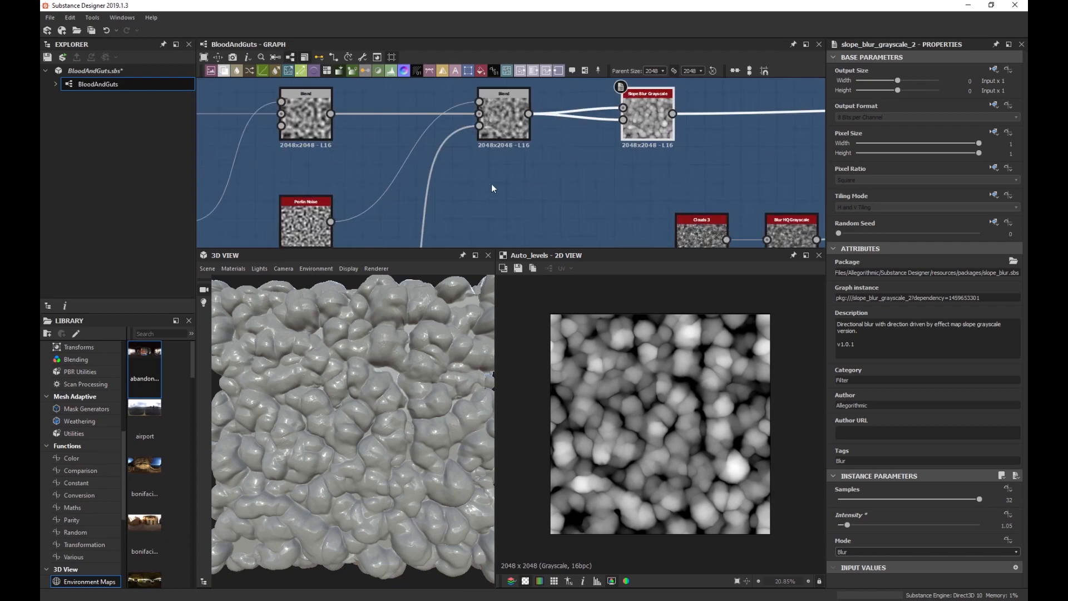
middle_click_drag(385, 175, 394, 190)
scroll(362, 188, "up", 3)
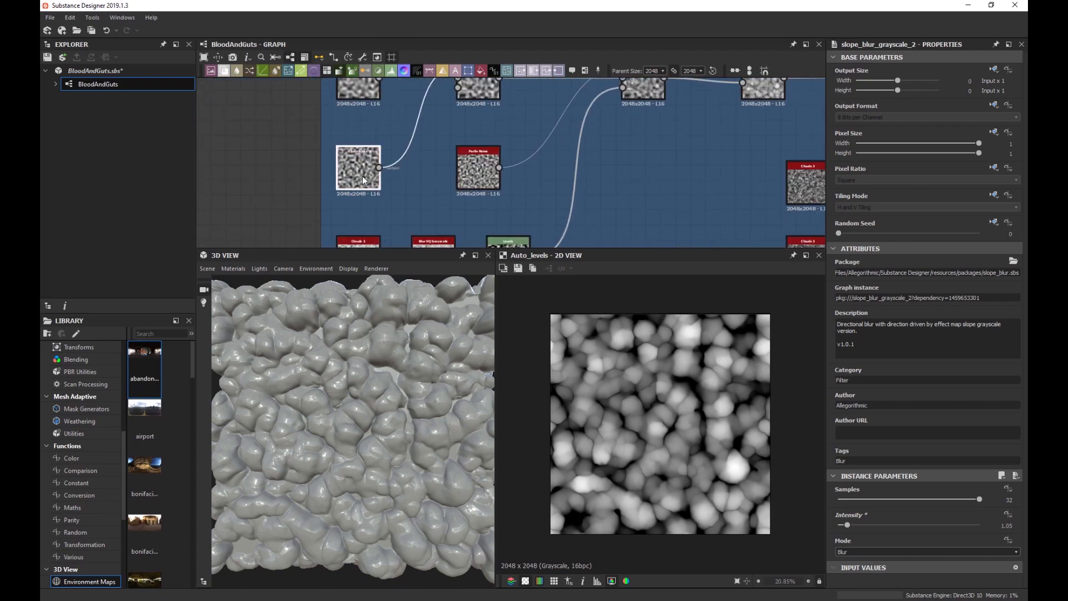
left_click(359, 170)
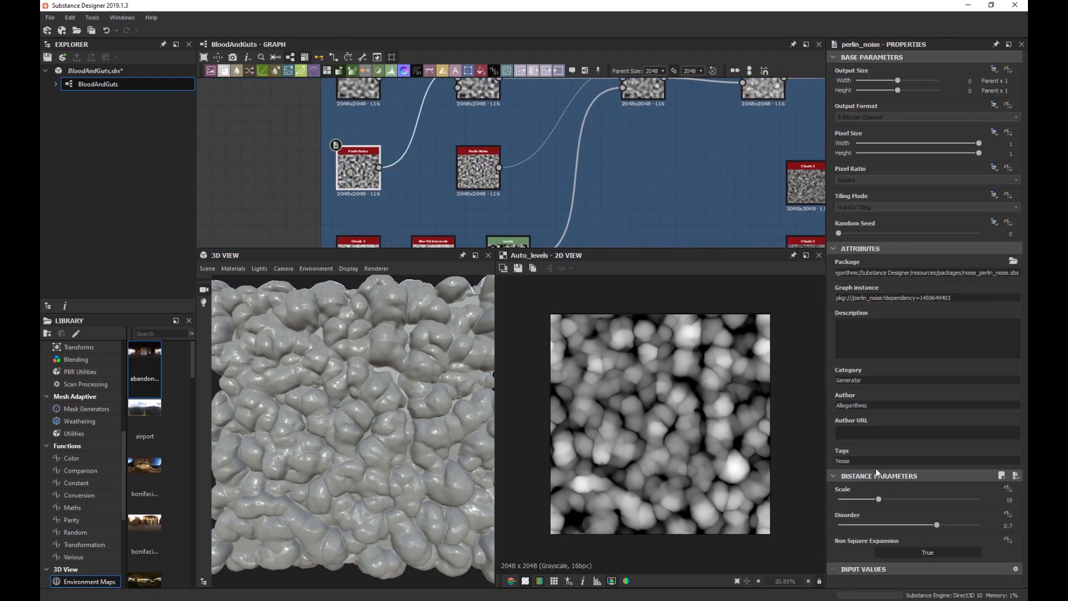
left_click(357, 135)
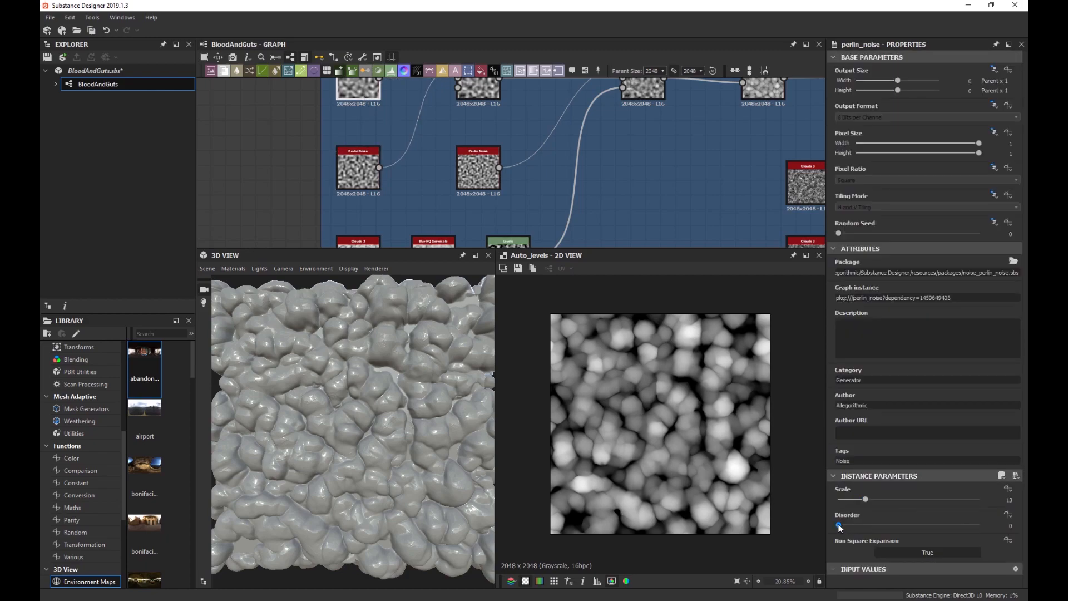
left_click_drag(839, 526, 932, 512)
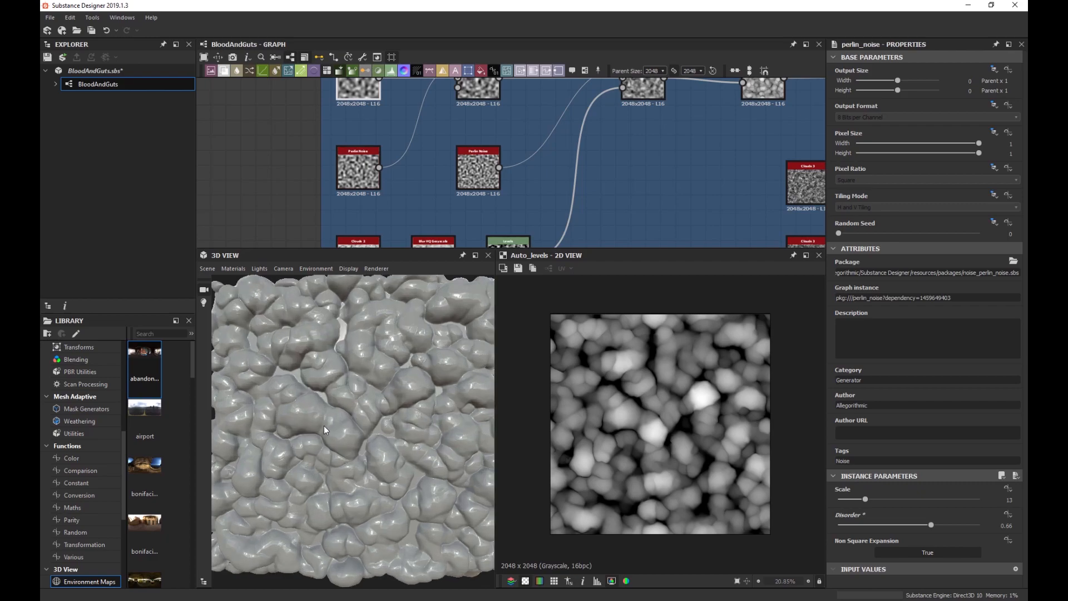
Lower the opacity of the Blend feeding the Slope Blur to 0.39.
scroll(299, 408, "up", 3)
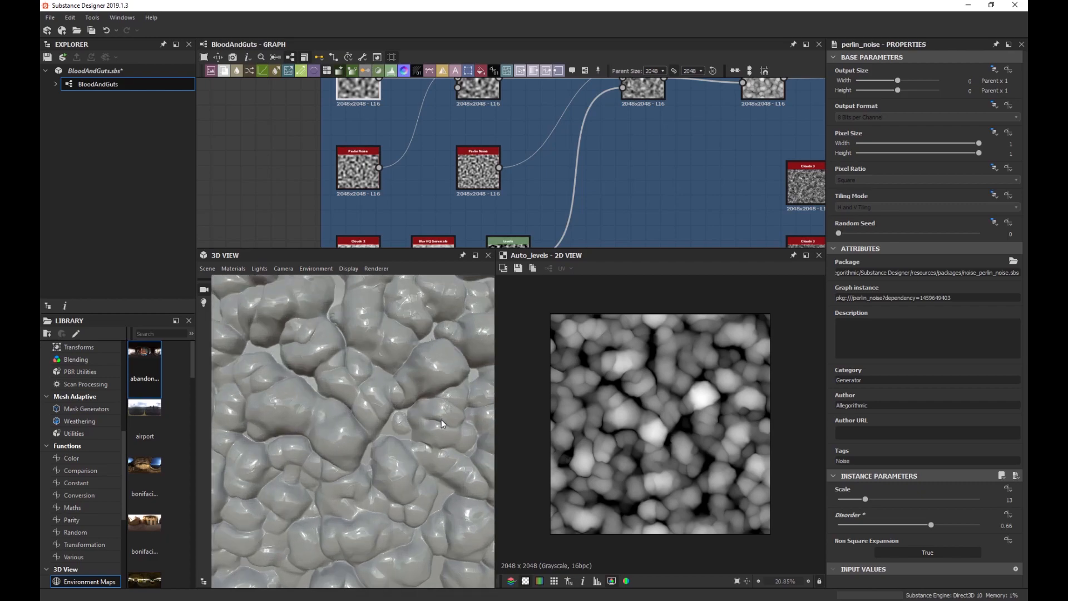
scroll(648, 175, "down", 2)
middle_click_drag(649, 176, 567, 166)
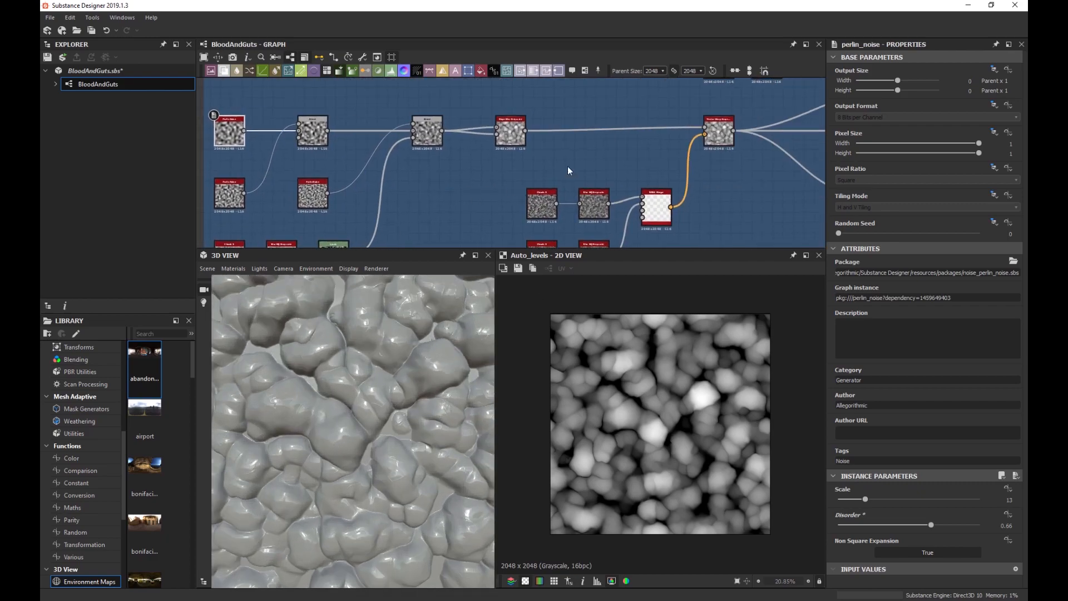
scroll(702, 143, "up", 2)
middle_click_drag(460, 188, 794, 174)
left_click(575, 135)
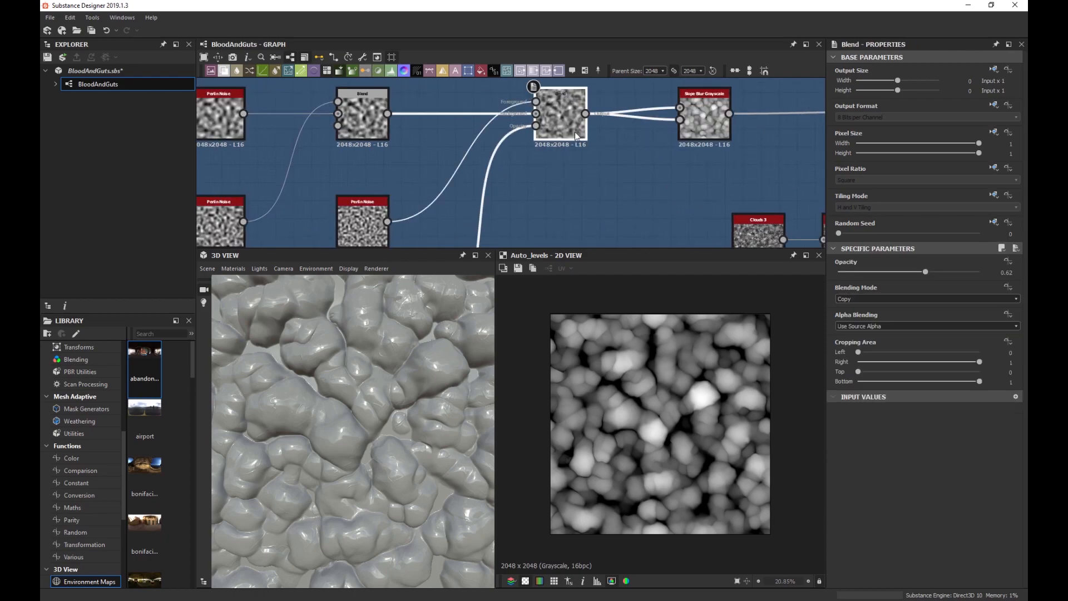
left_click_drag(921, 272, 893, 284)
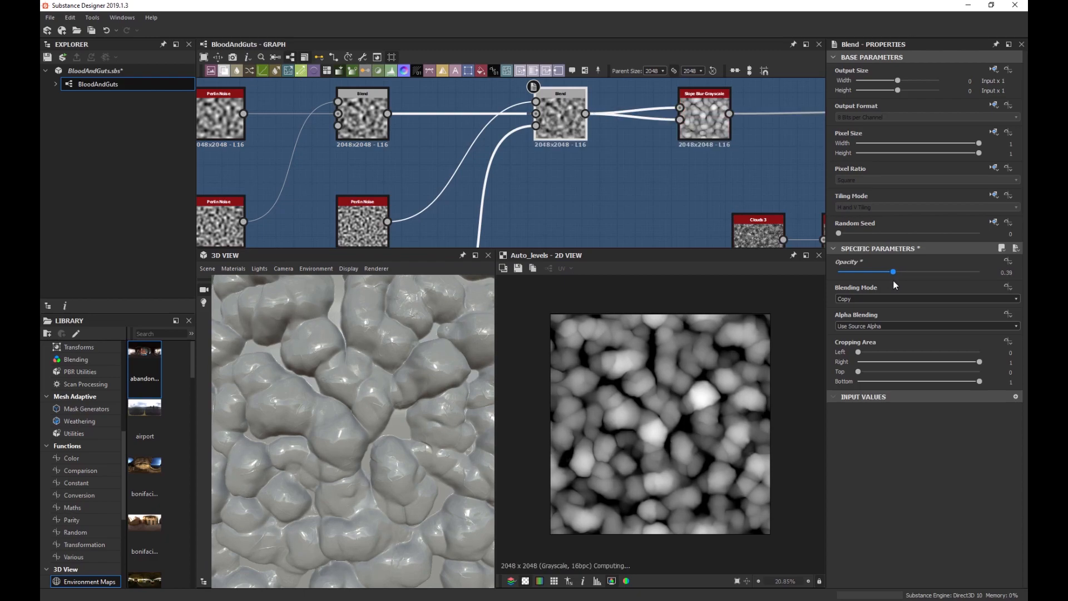
Lower the lower-left Perlin Noise scale and raise the top-left Perlin Noise disorder.
scroll(366, 395, "down", 5)
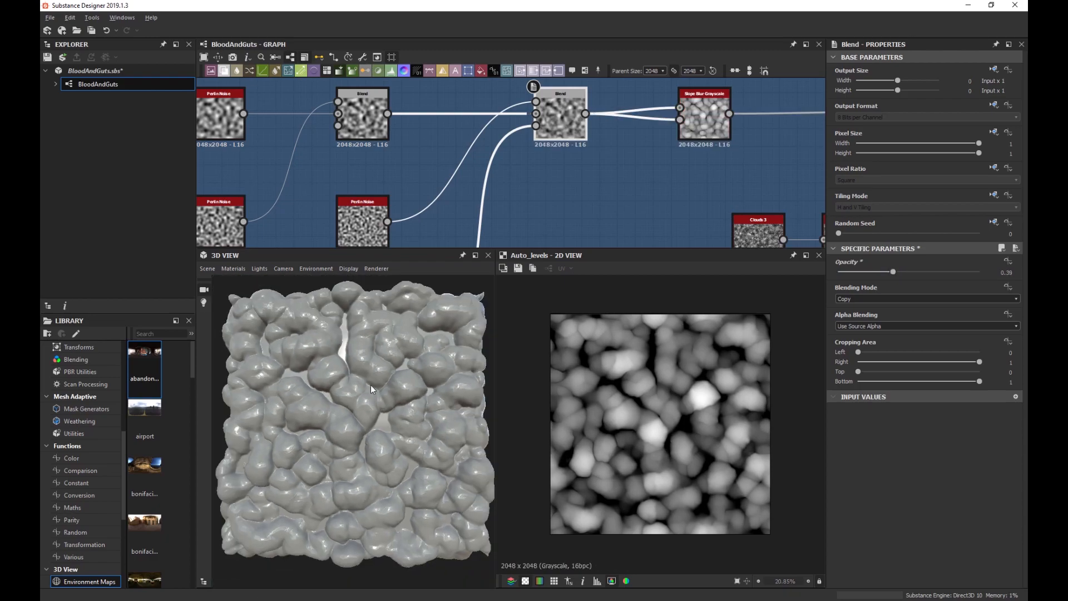
middle_click_drag(277, 186, 368, 192)
left_click(312, 223)
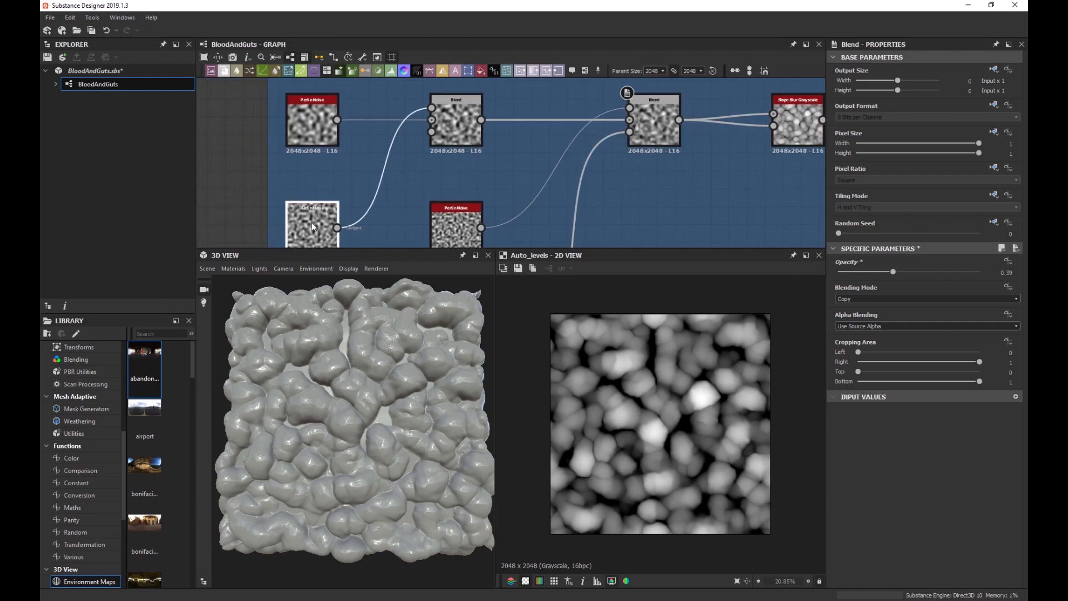
left_click_drag(878, 498, 886, 499)
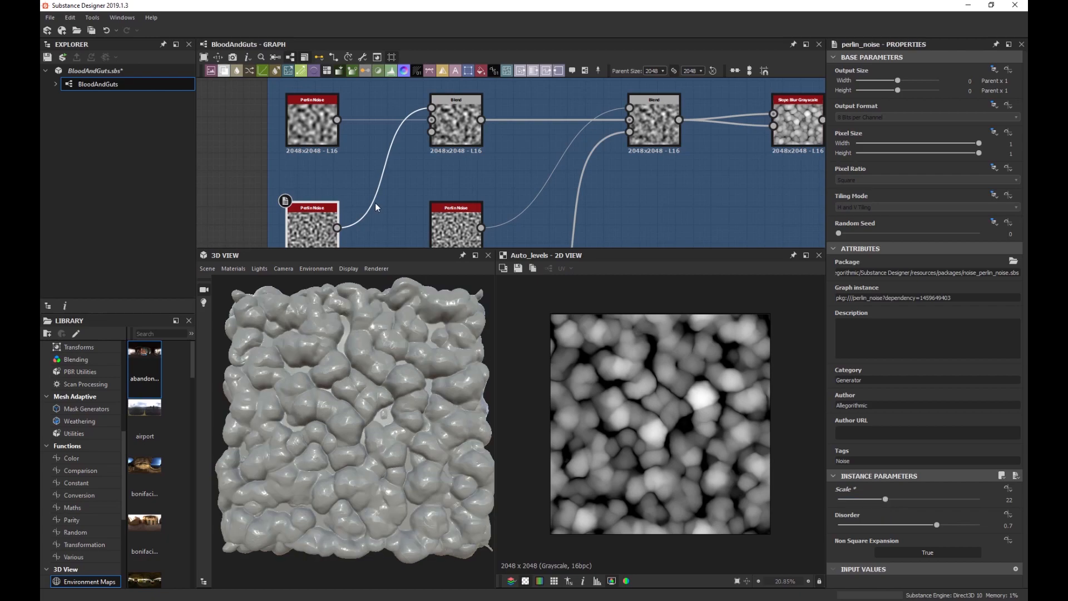
left_click(303, 134)
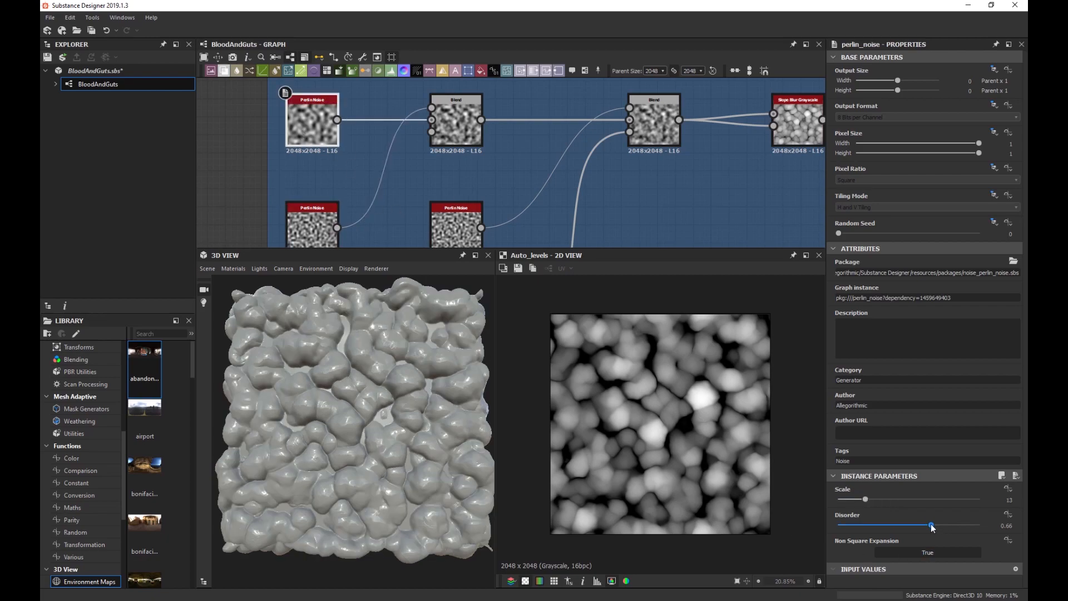
left_click_drag(931, 525, 977, 518)
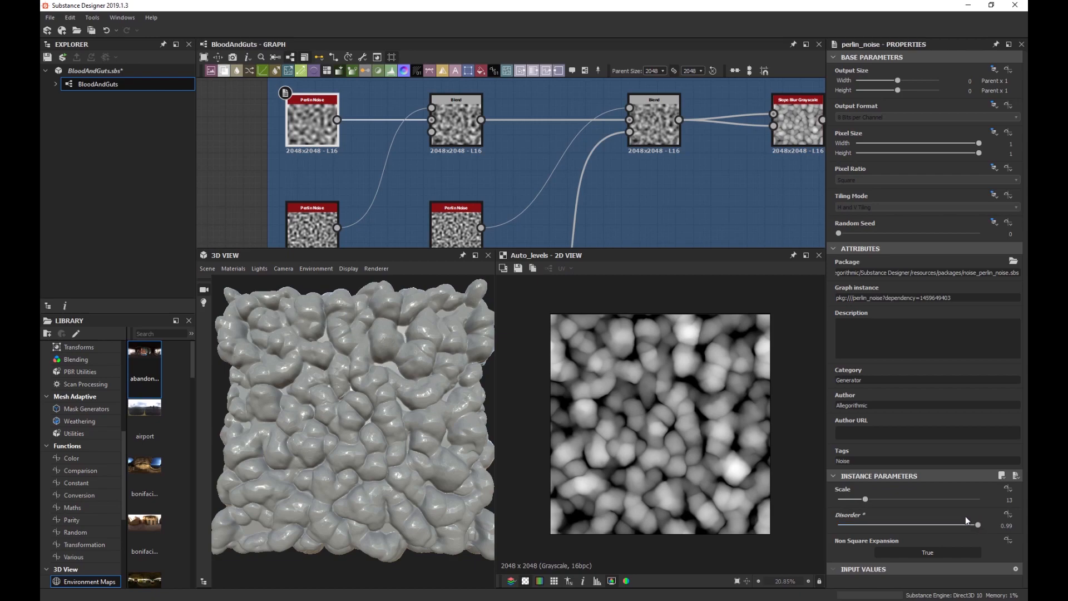
Orbit the 3D preview to inspect the lumps, then pan back to the Blood Pools frame.
left_click_drag(429, 419, 360, 404)
scroll(381, 378, "up", 5)
scroll(367, 413, "up", 3)
scroll(367, 413, "down", 3)
scroll(348, 412, "up", 6)
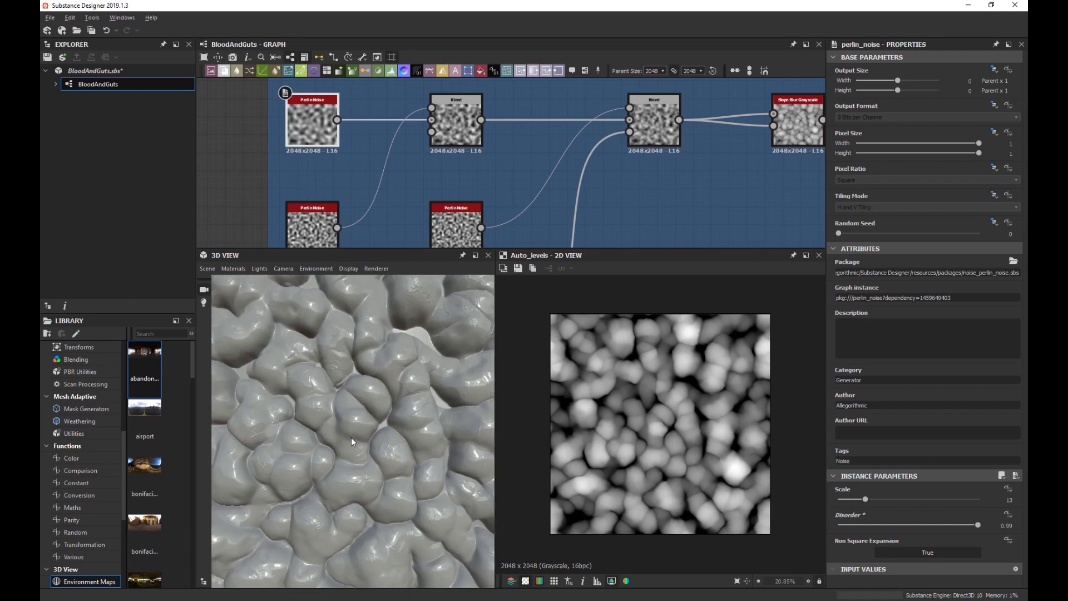
scroll(321, 446, "down", 3)
left_click_drag(323, 443, 373, 422)
scroll(357, 459, "down", 2)
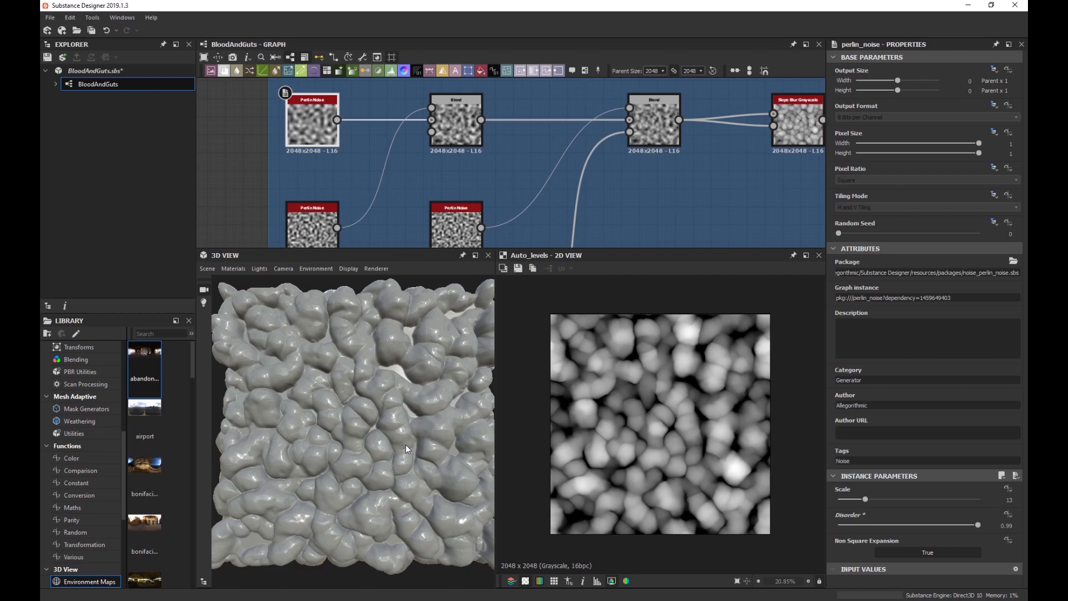
scroll(355, 389, "down", 2)
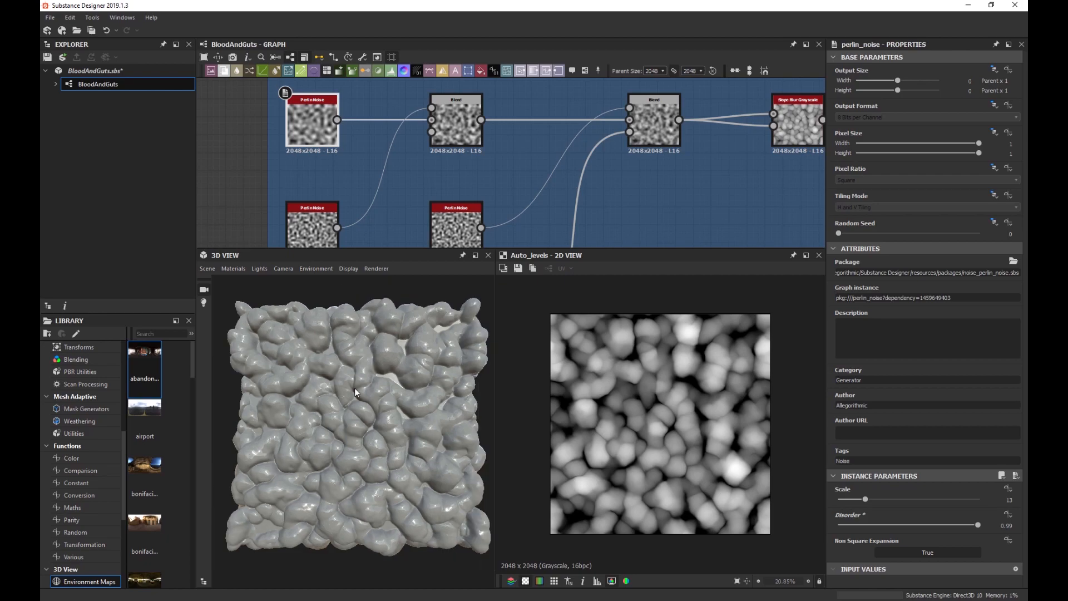
scroll(589, 196, "down", 3)
middle_click_drag(588, 197, 329, 179)
scroll(328, 179, "down", 3)
middle_click_drag(670, 176, 417, 198)
scroll(524, 194, "up", 4)
Shift the Auto Levels node left and preview its output, leaving space beside it.
scroll(542, 207, "up", 4)
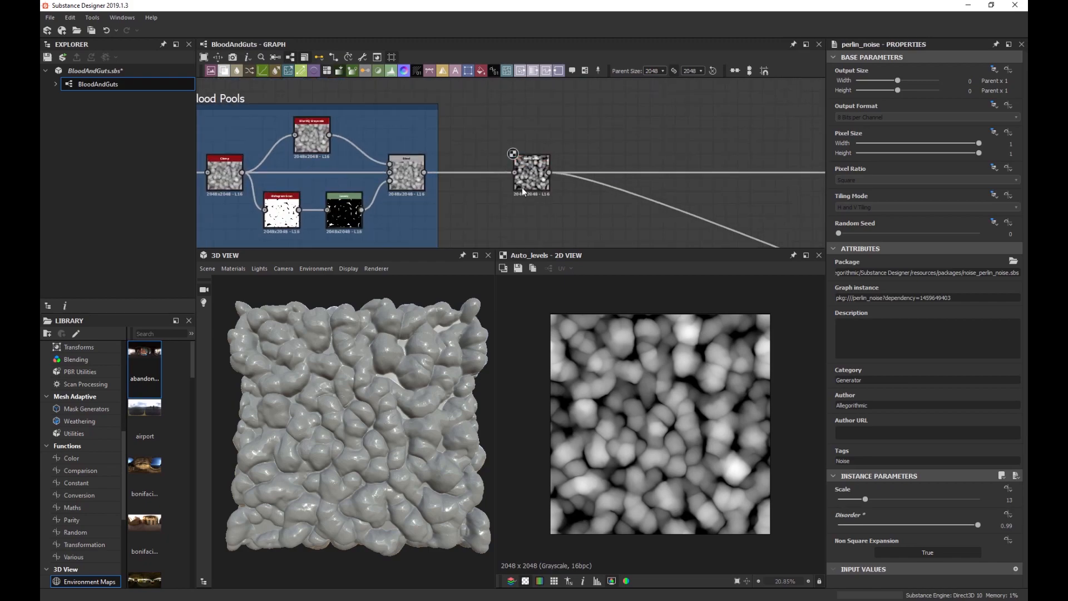
left_click_drag(528, 181, 463, 180)
middle_click_drag(571, 191, 517, 240)
scroll(500, 198, "down", 3)
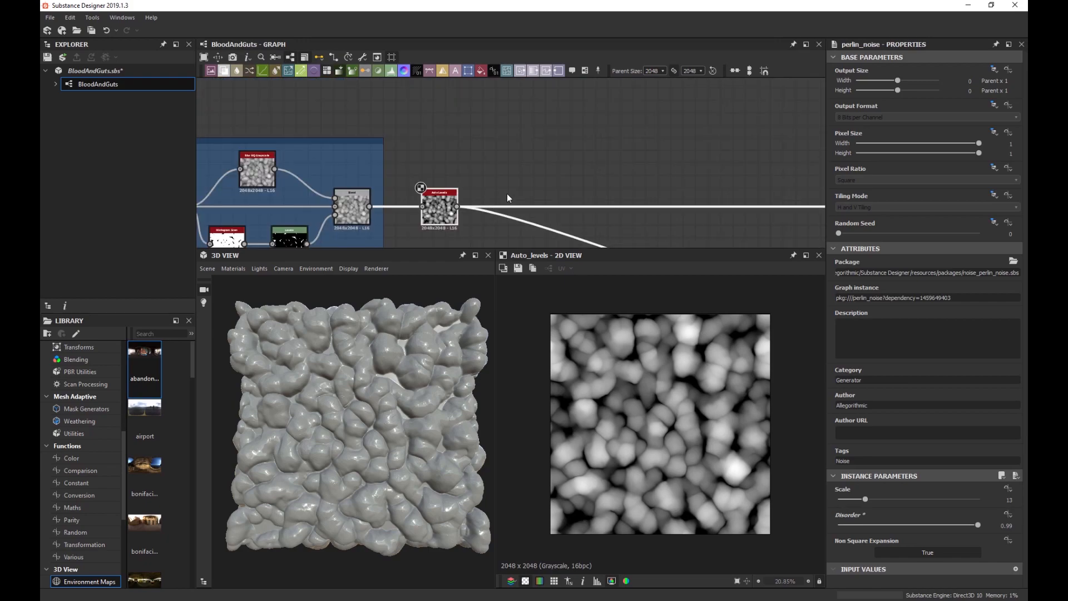
middle_click_drag(602, 172, 507, 163)
left_click(348, 210)
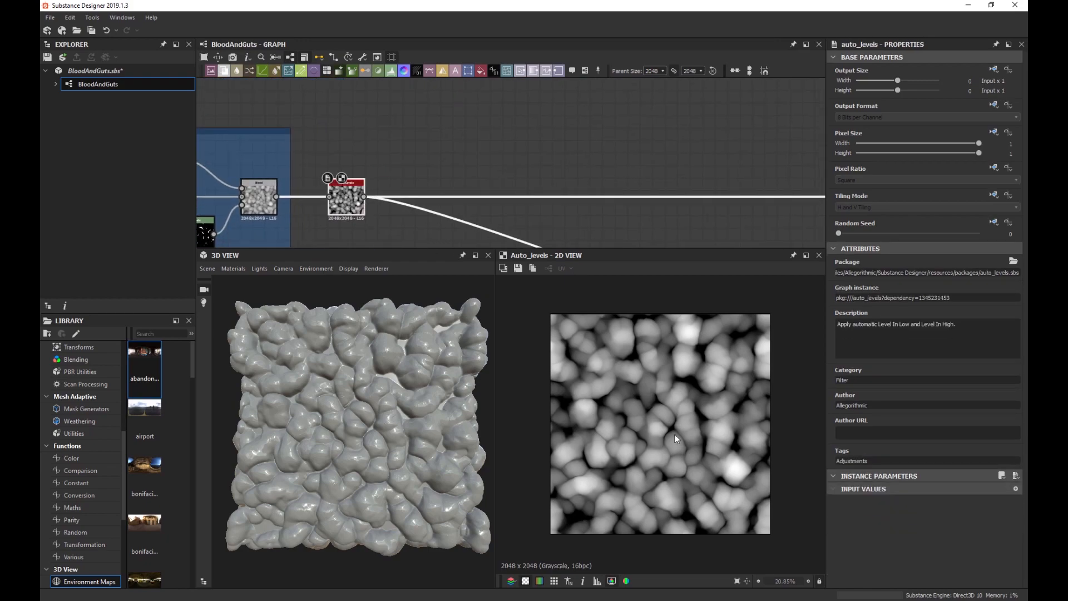
scroll(700, 401, "up", 2)
scroll(690, 366, "up", 2)
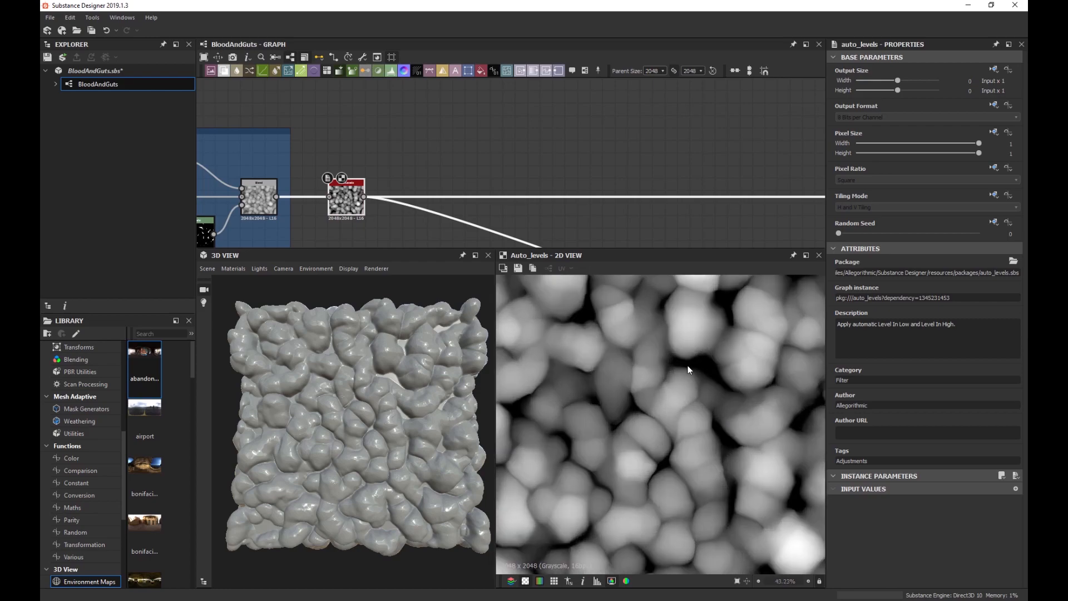
scroll(352, 373, "up", 4)
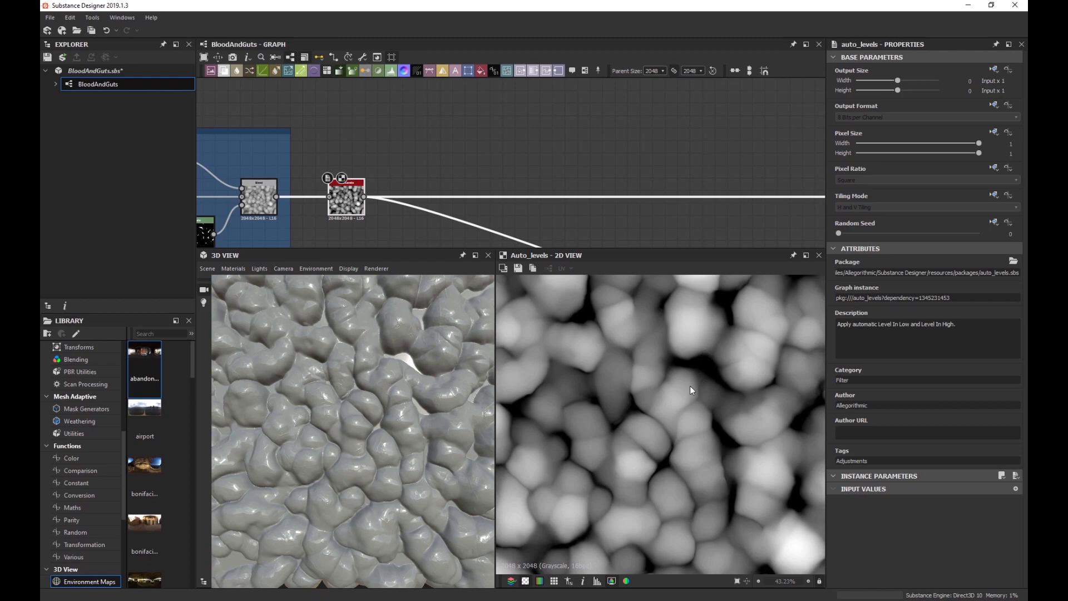
scroll(490, 199, "down", 1)
middle_click_drag(464, 162, 477, 189)
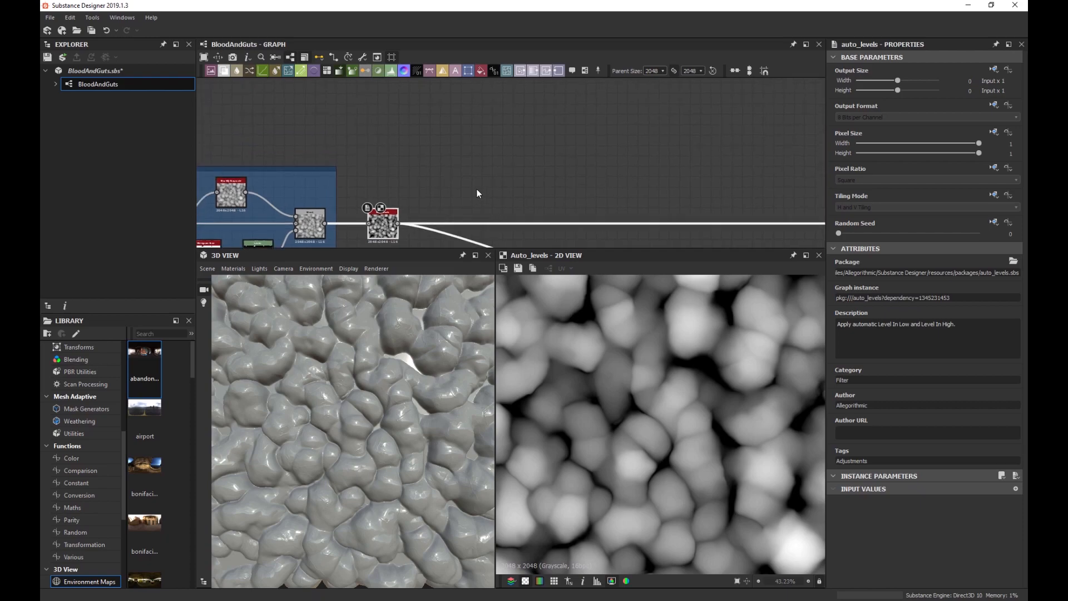
scroll(455, 173, "up", 1)
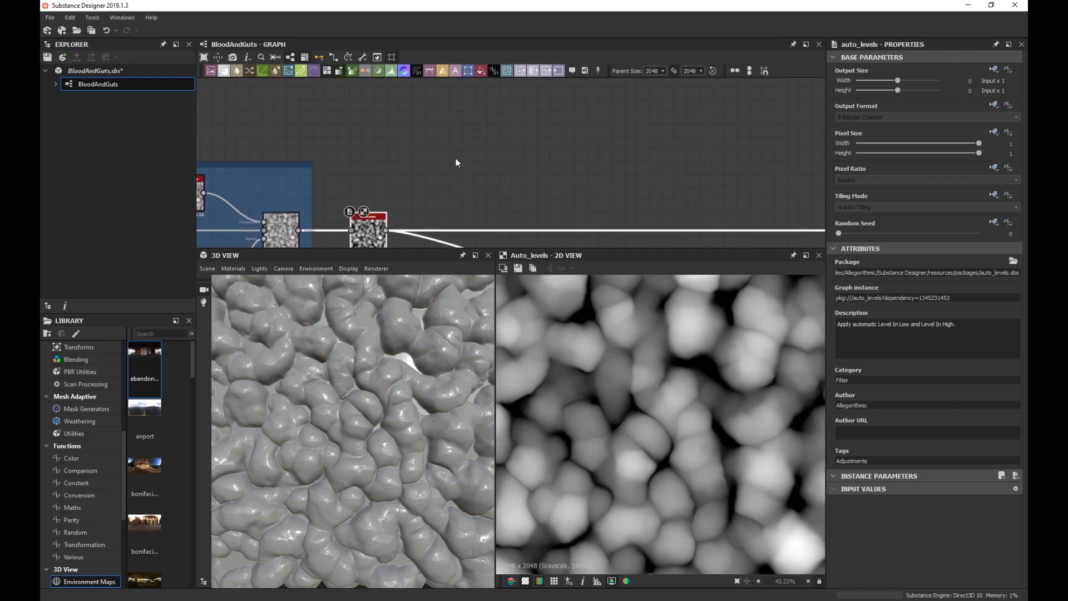
Add a Gradient Map fed by Auto Levels and open its Gradient Editor.
key("space")
key("Return")
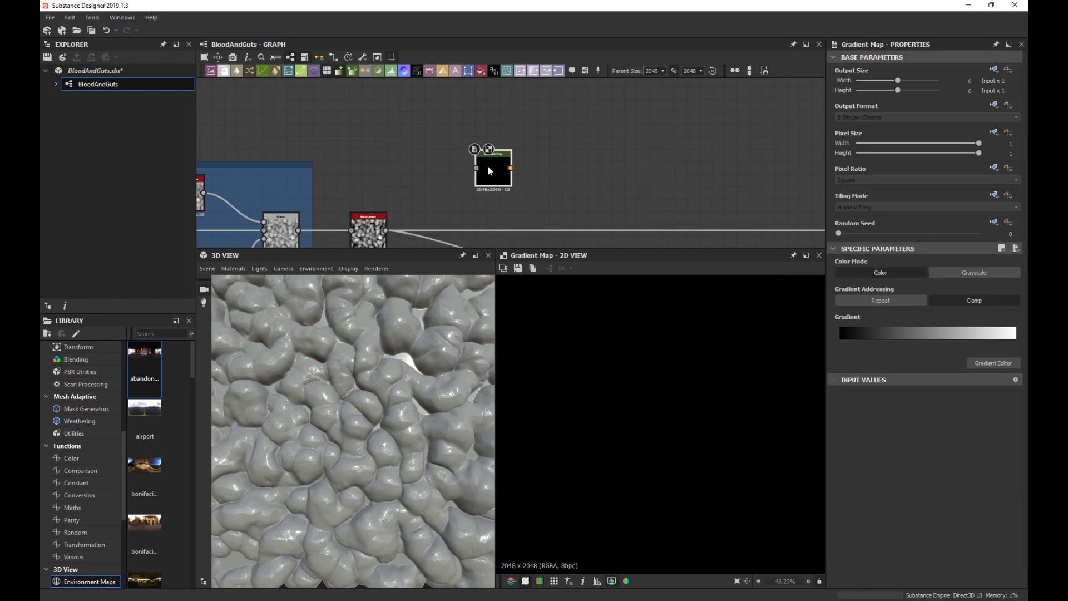
left_click_drag(386, 230, 493, 158)
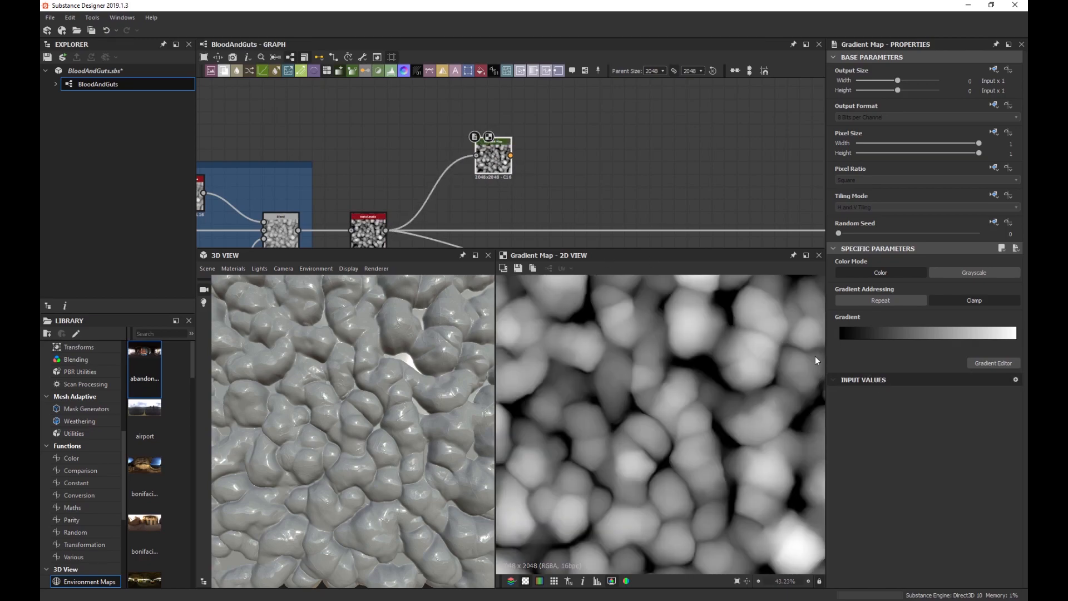
left_click(984, 362)
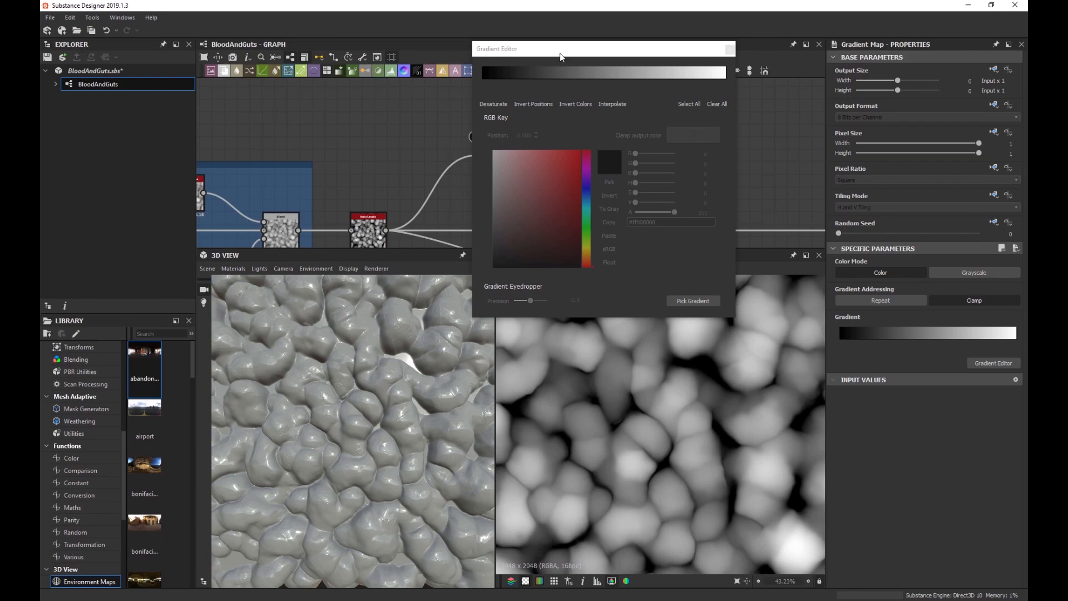
Set the gradient's dark end key to red and its white end to light pink.
left_click_drag(560, 56, 523, 102)
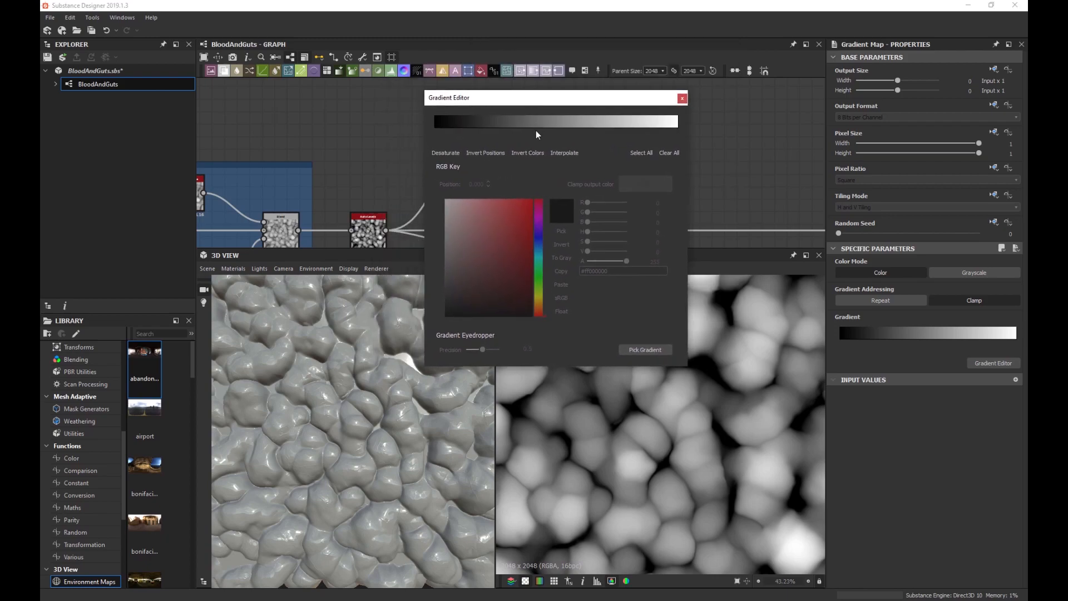
left_click(445, 129)
left_click(435, 129)
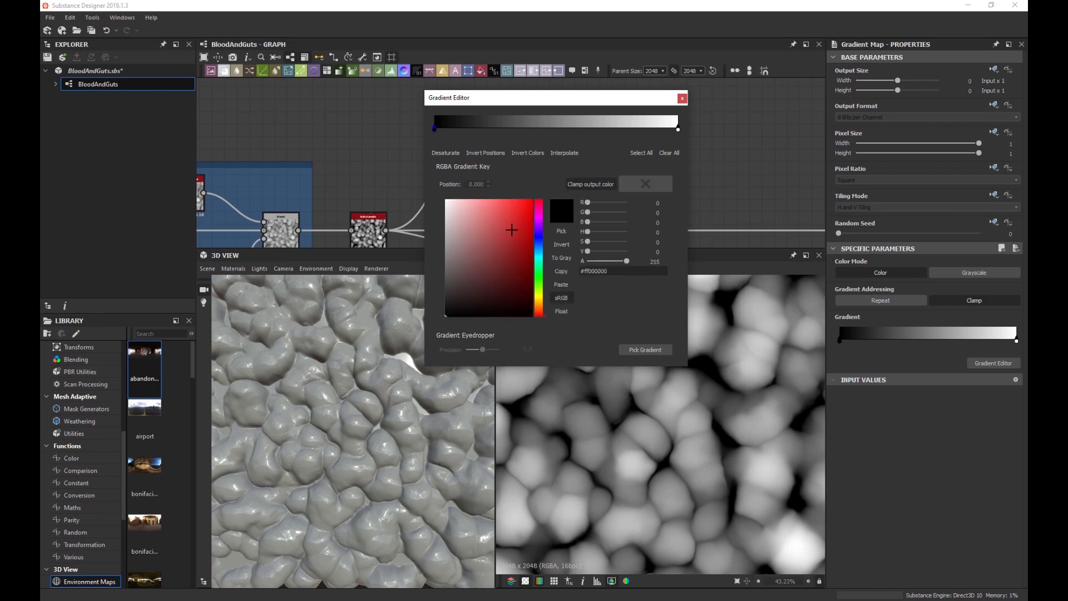
left_click_drag(520, 233, 553, 288)
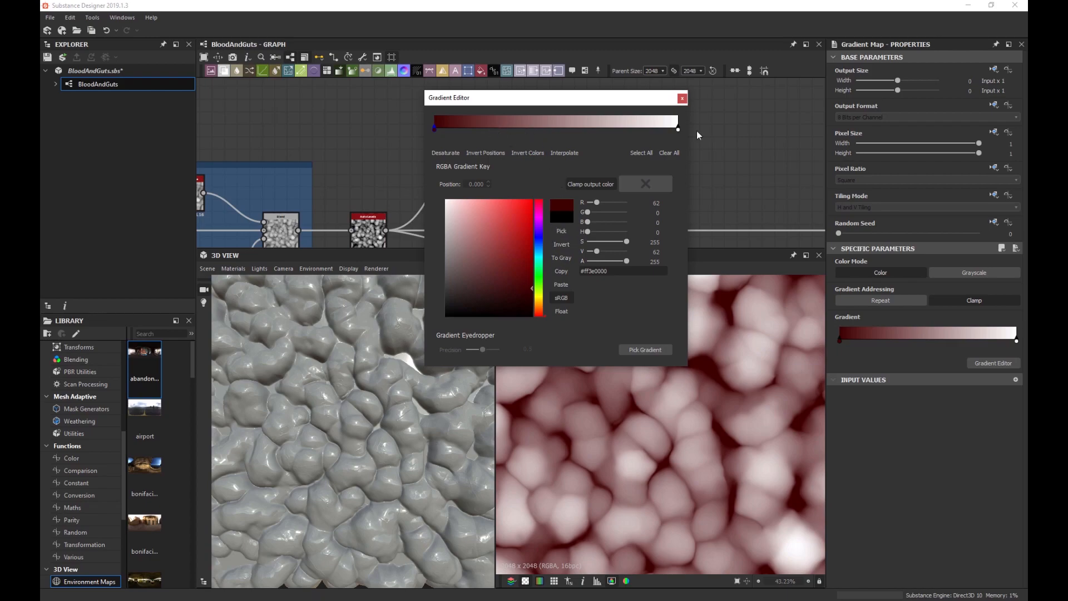
left_click(678, 129)
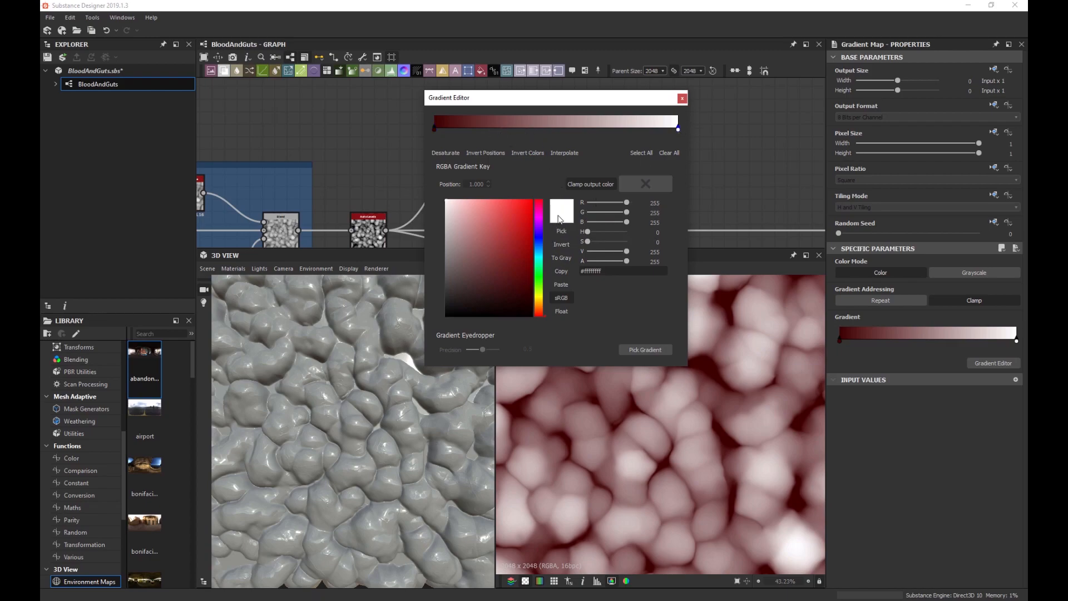
left_click(473, 210)
left_click_drag(473, 210, 474, 210)
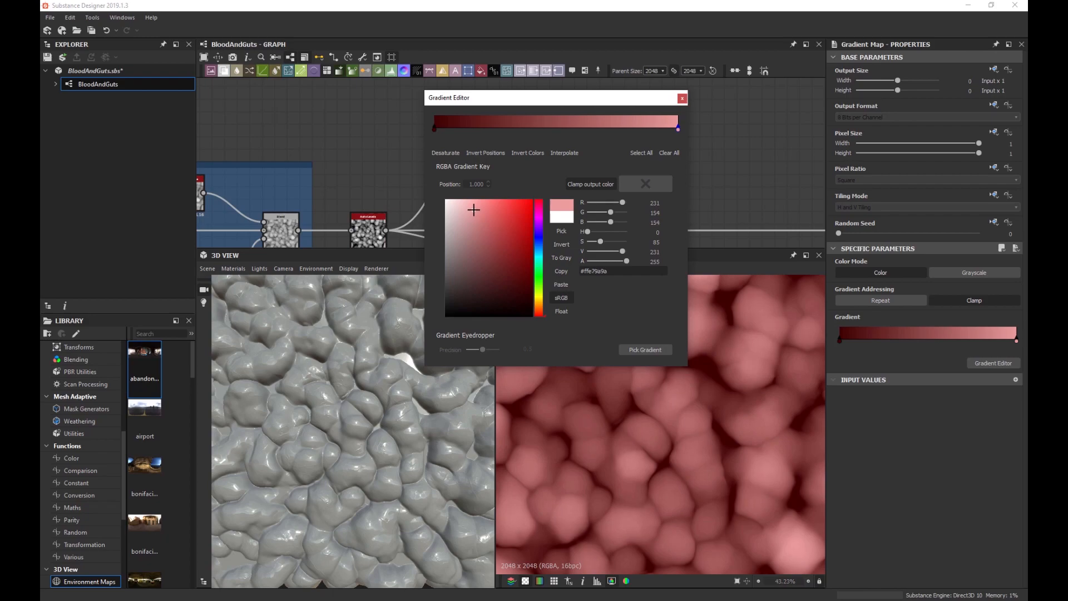
Add a dark red key at 0.211 and a pinkish red key at 0.762, warm the pink end, and close the editor.
left_click(486, 131)
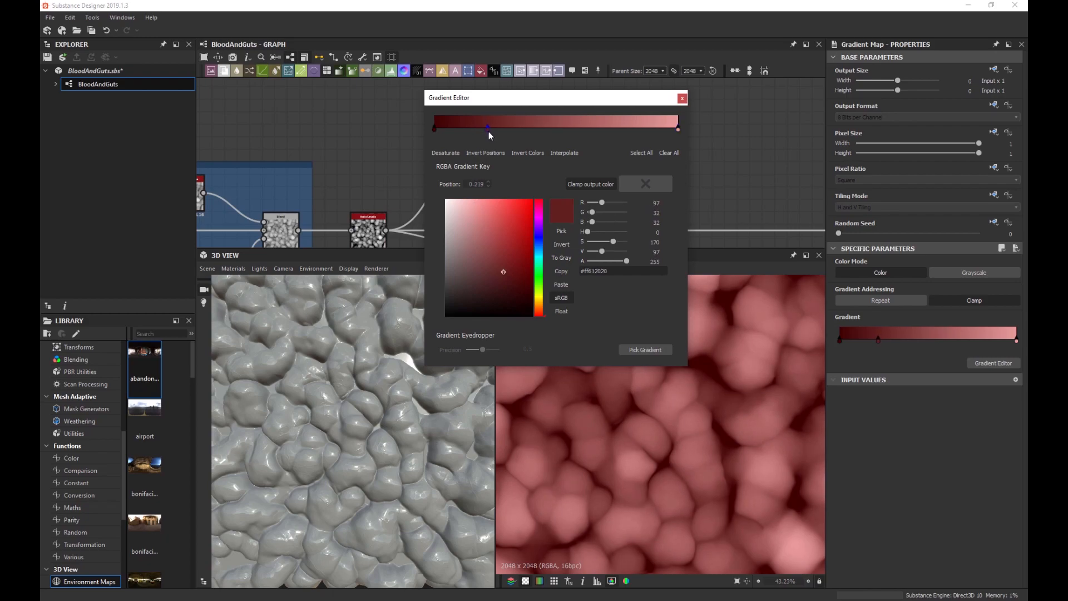
left_click(515, 271)
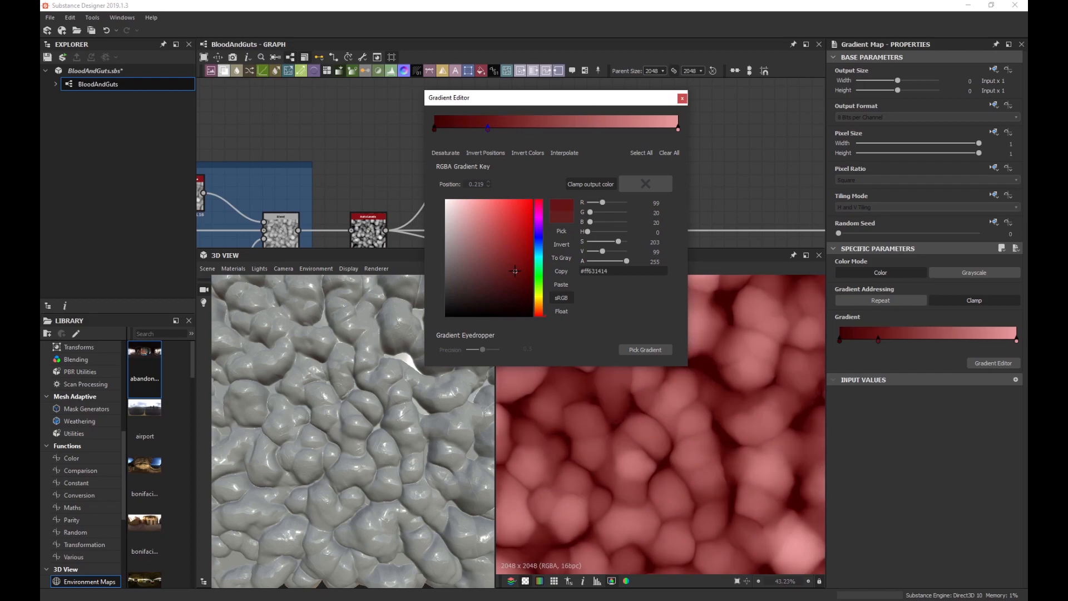
left_click_drag(515, 271, 516, 263)
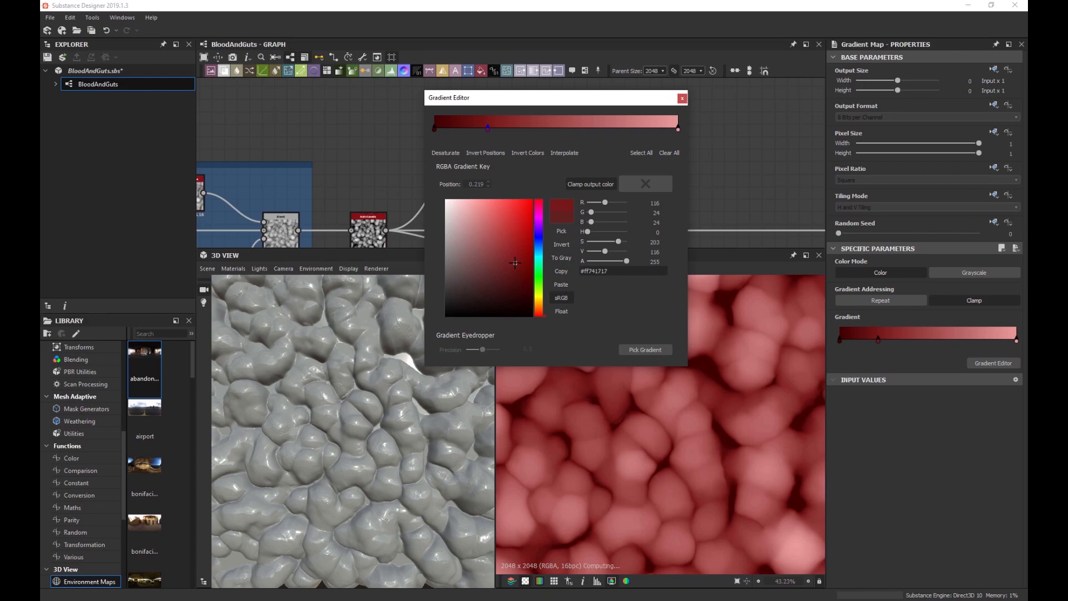
left_click(619, 129)
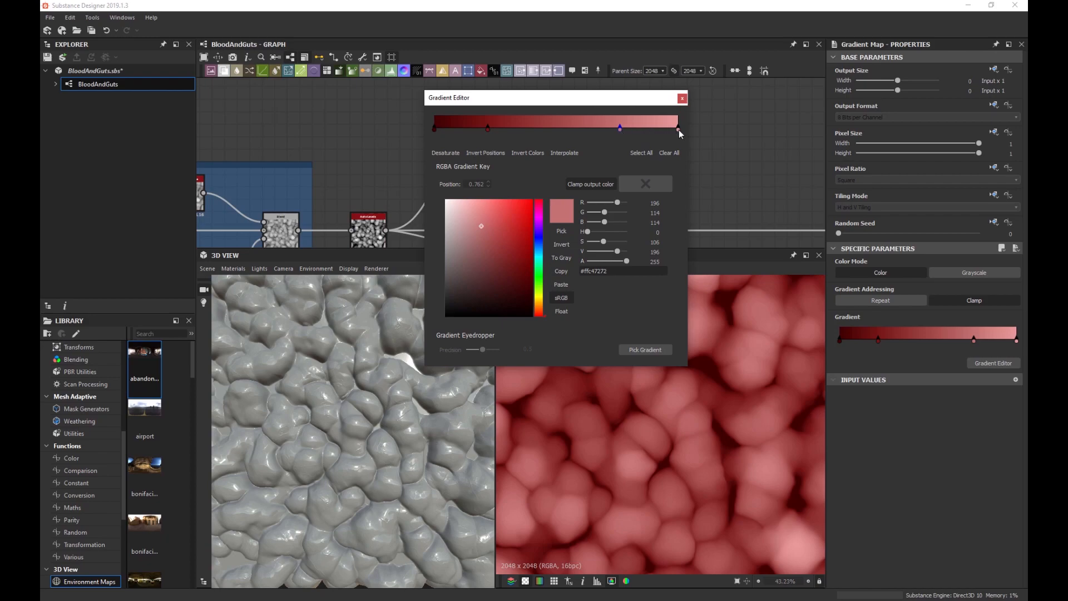
left_click(678, 129)
left_click(544, 315)
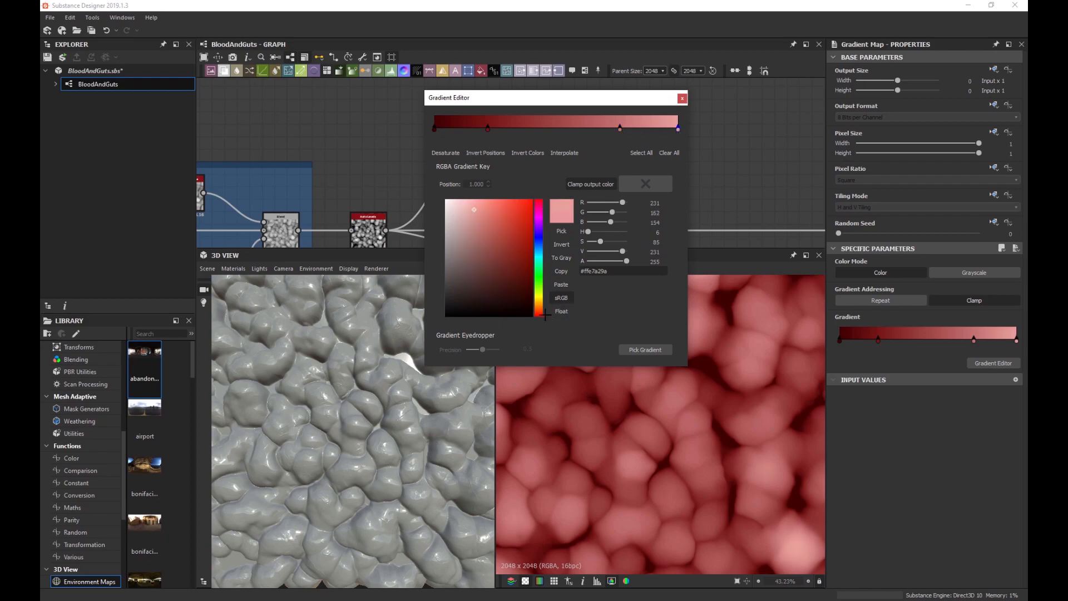
left_click_drag(544, 314, 544, 313)
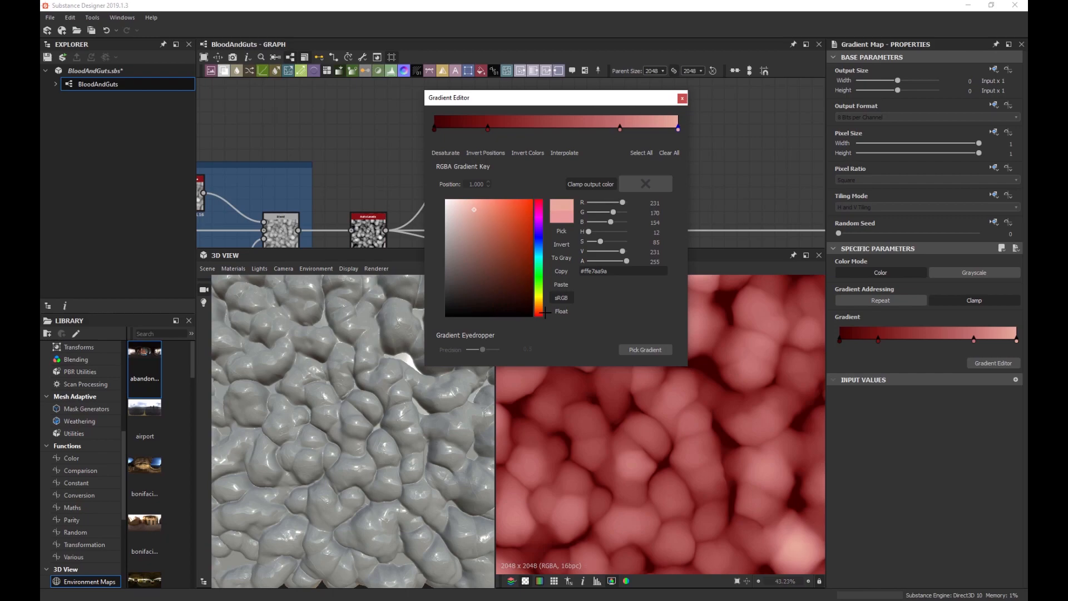
scroll(653, 435, "down", 4)
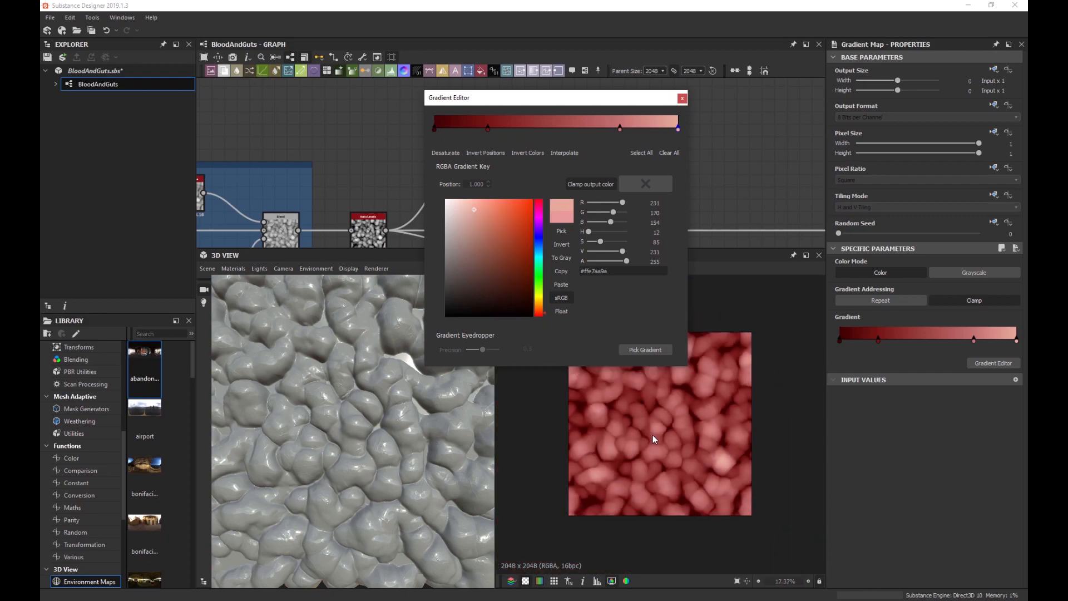
left_click(682, 98)
Connect the Gradient Map to the base colour output and delete the grey Uniform Color node.
scroll(629, 159, "down", 2)
middle_click_drag(629, 159, 550, 161)
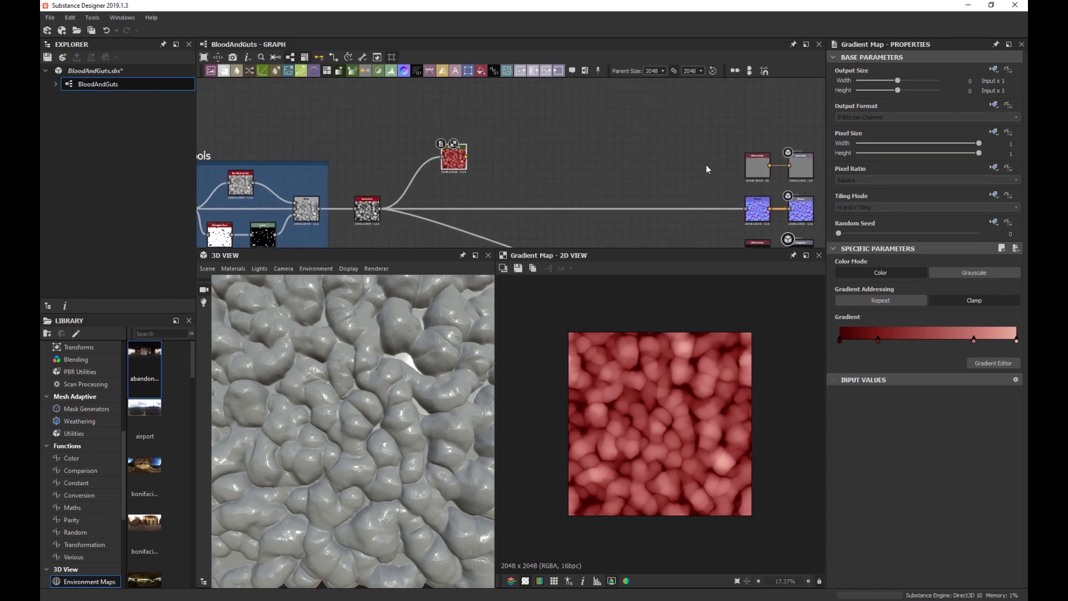
middle_click_drag(749, 164, 614, 156)
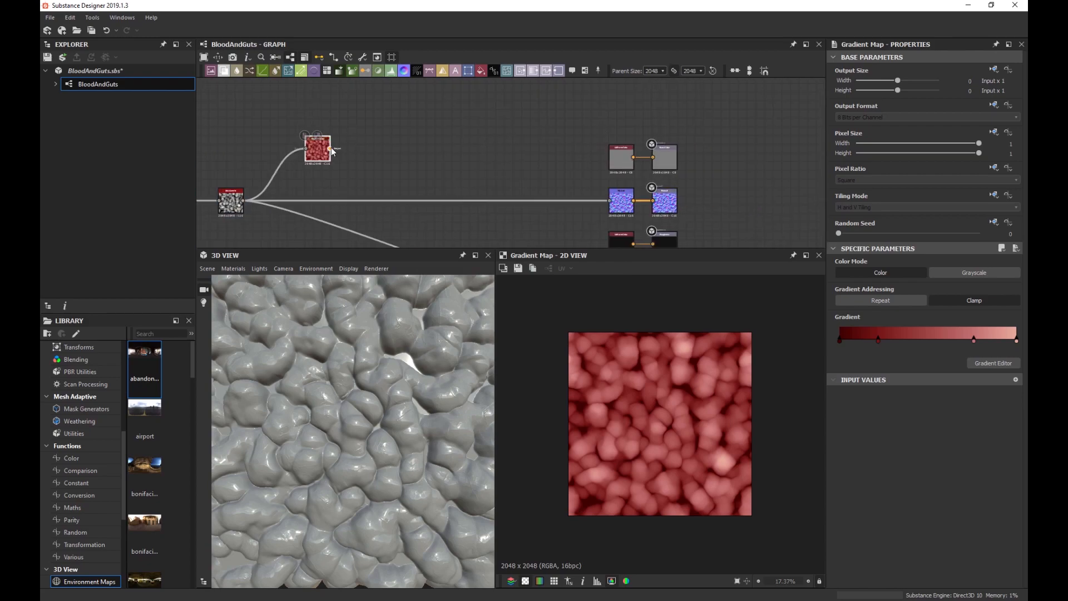
left_click_drag(330, 148, 614, 163)
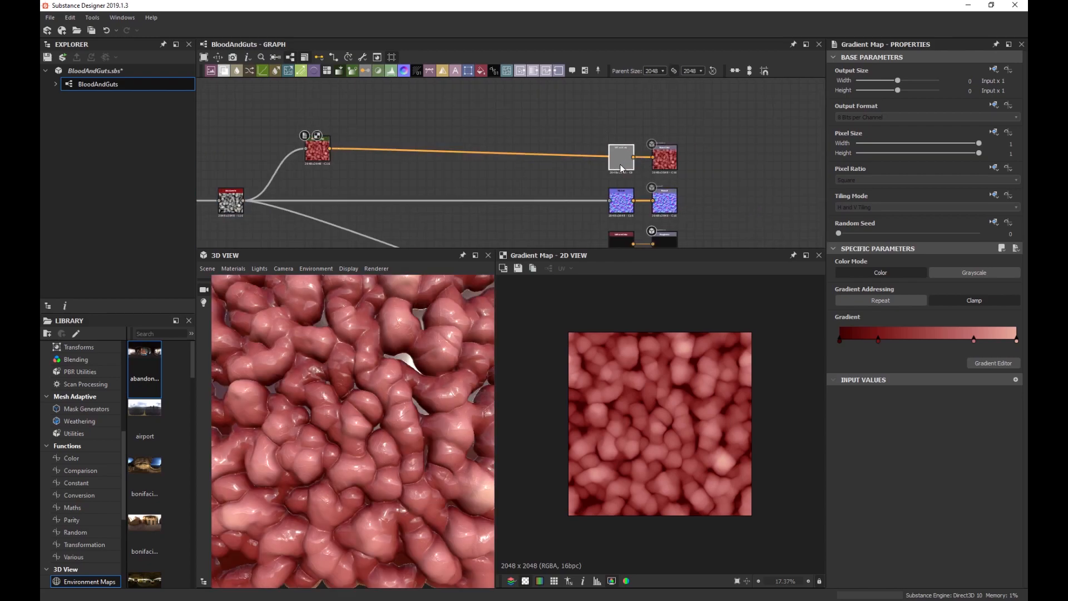
left_click(620, 164)
key("Delete")
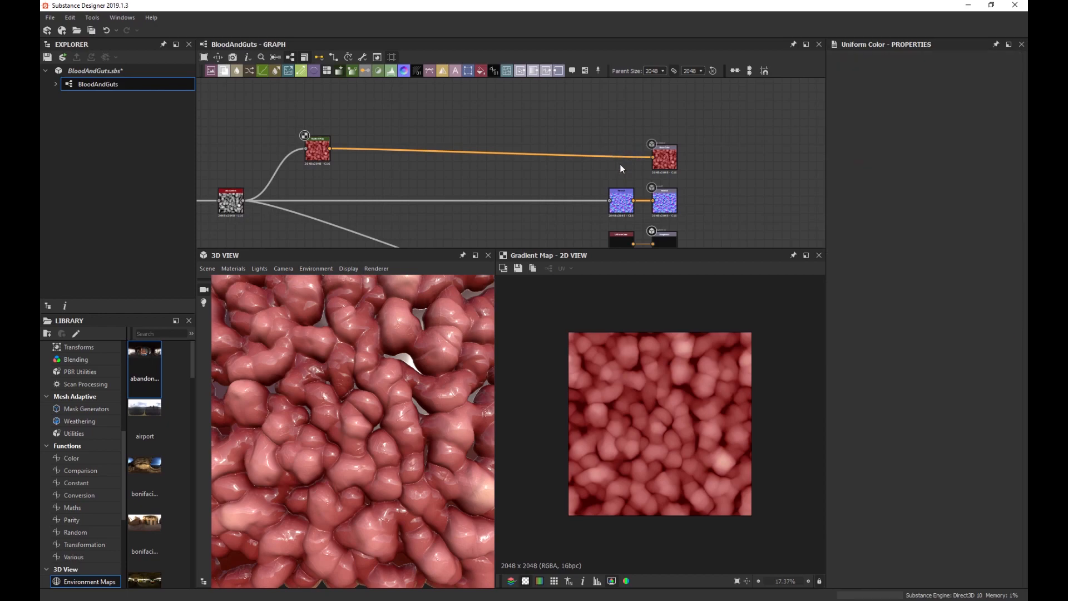
left_click(666, 161)
left_click_drag(667, 157, 667, 154)
Reopen the Gradient Map's Gradient Editor.
scroll(332, 390, "down", 5)
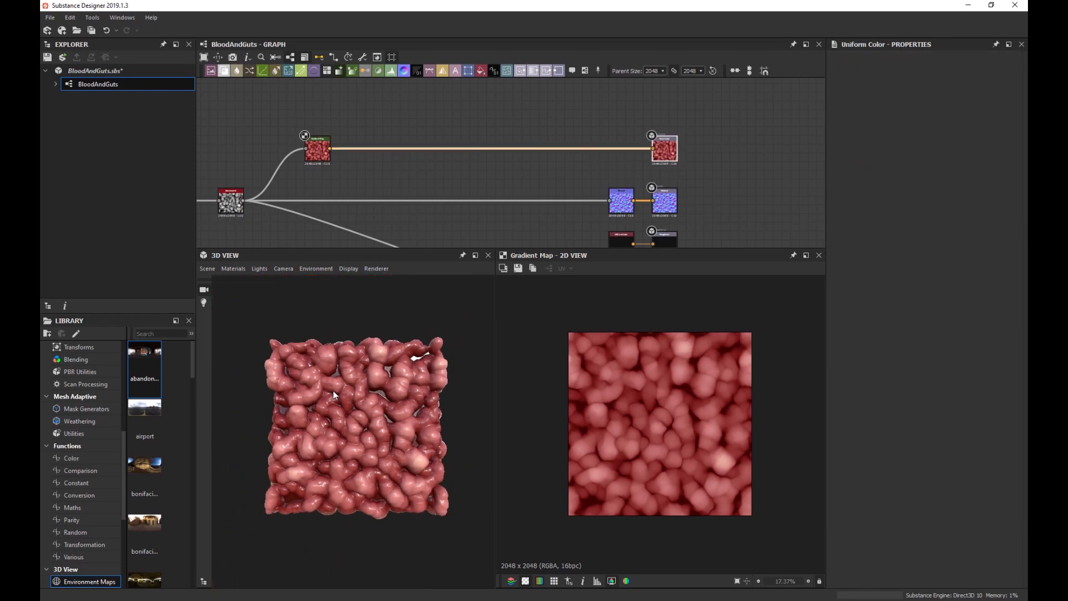
scroll(341, 393, "up", 6)
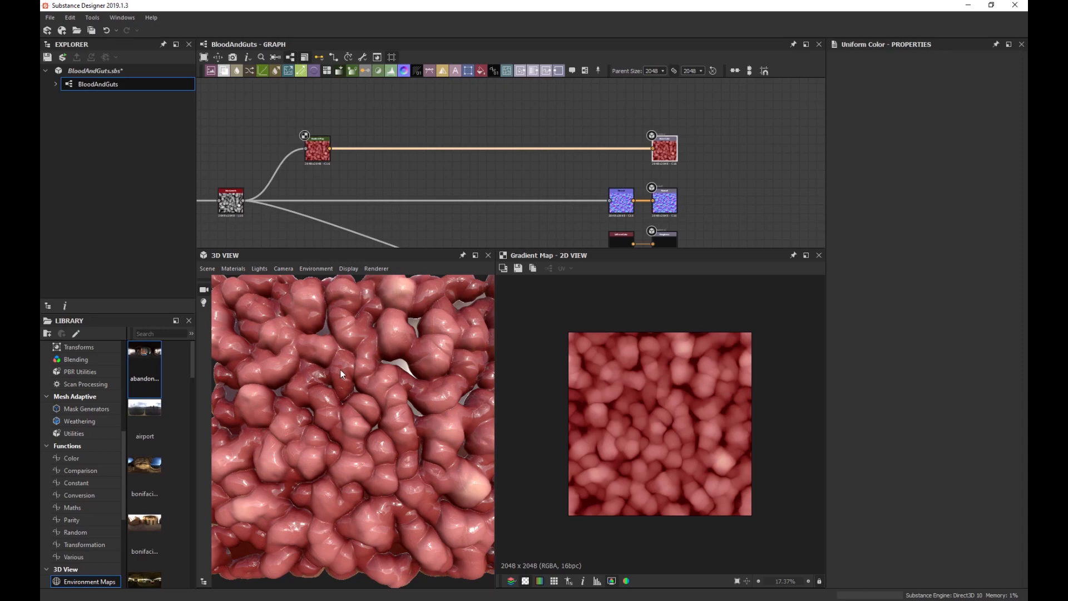
scroll(371, 369, "down", 5)
scroll(371, 369, "up", 1)
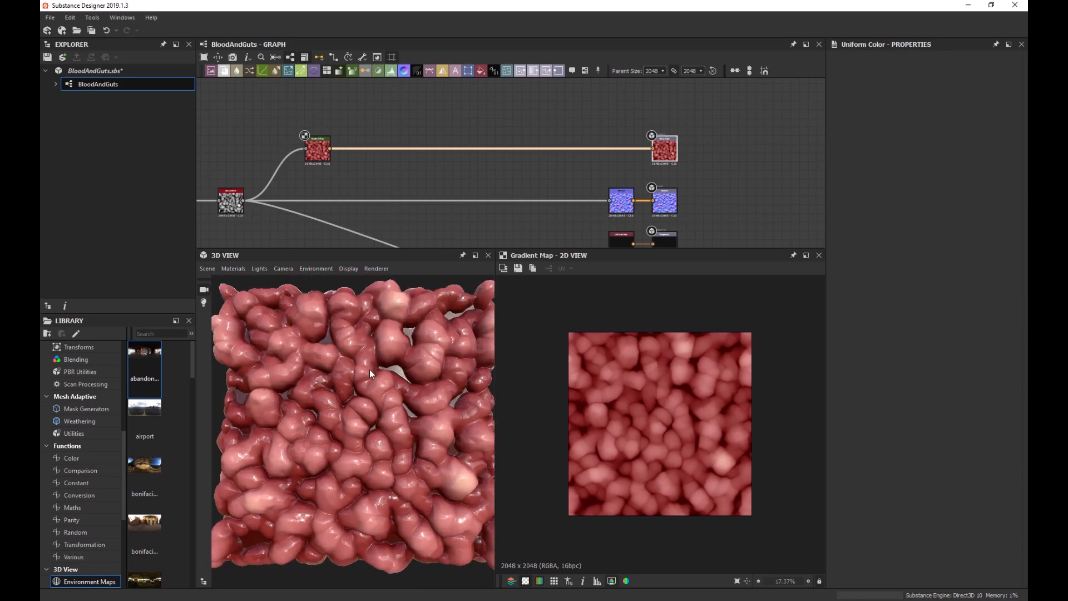
scroll(318, 157, "up", 2)
left_click(318, 156)
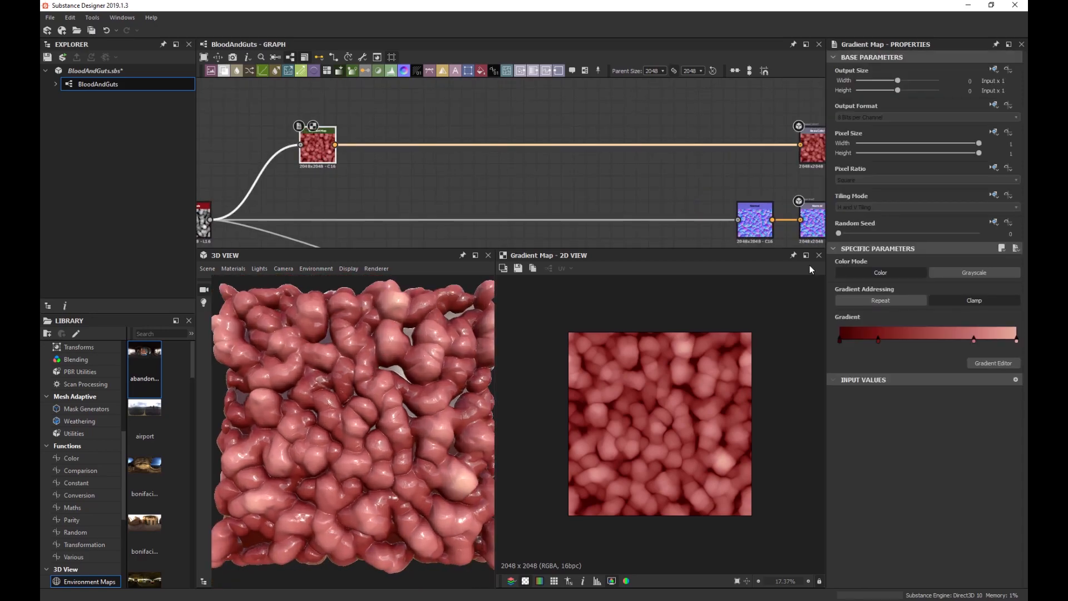
left_click(989, 363)
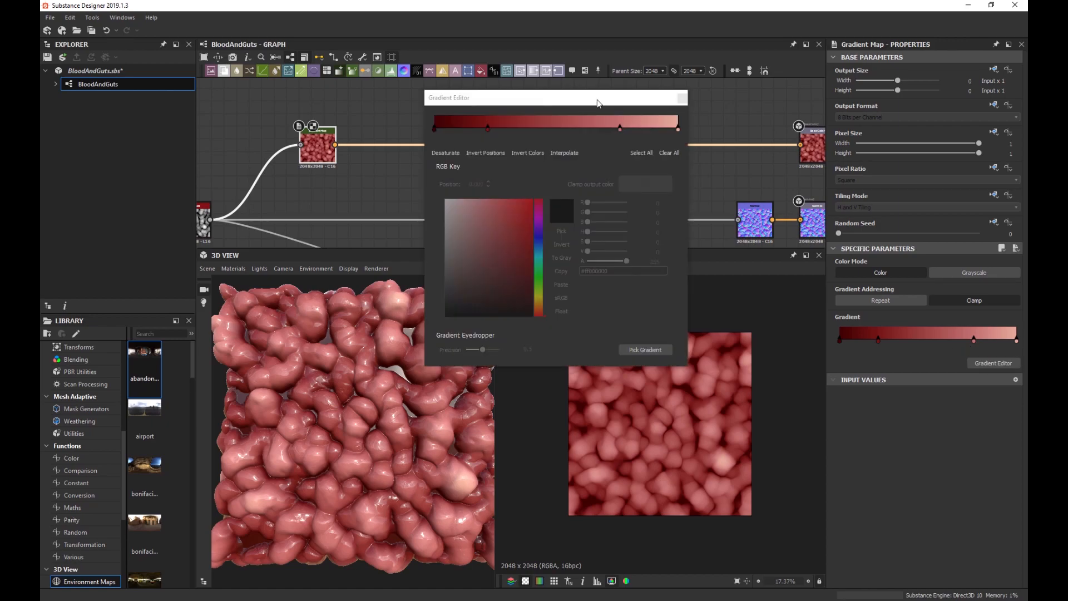
Orbit the 3D view to check the red flesh from side and top, then close the Gradient Editor.
left_click_drag(598, 104, 700, 119)
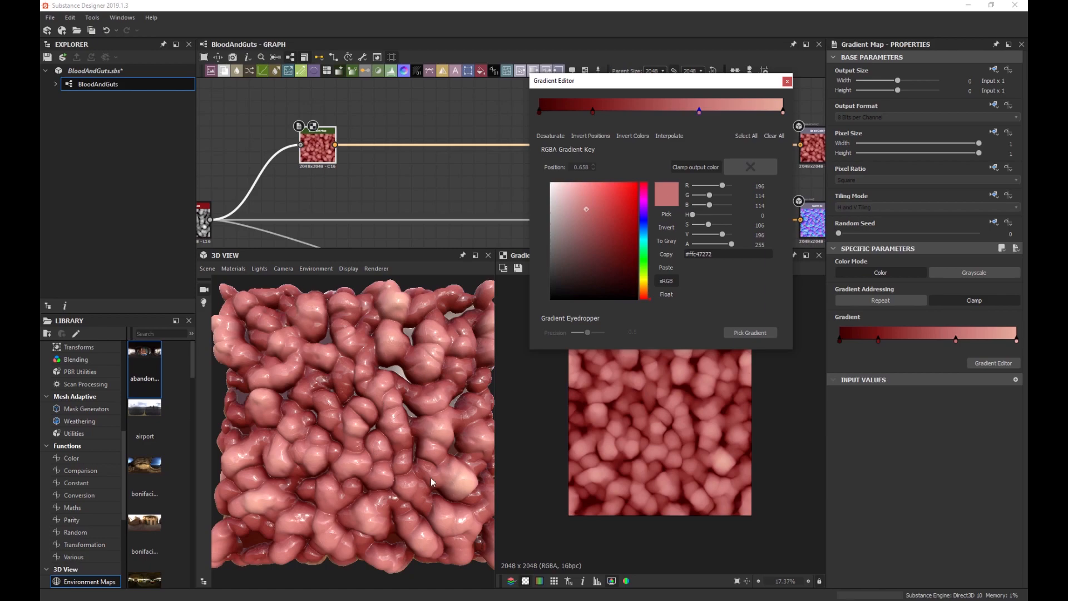
scroll(356, 391, "up", 3)
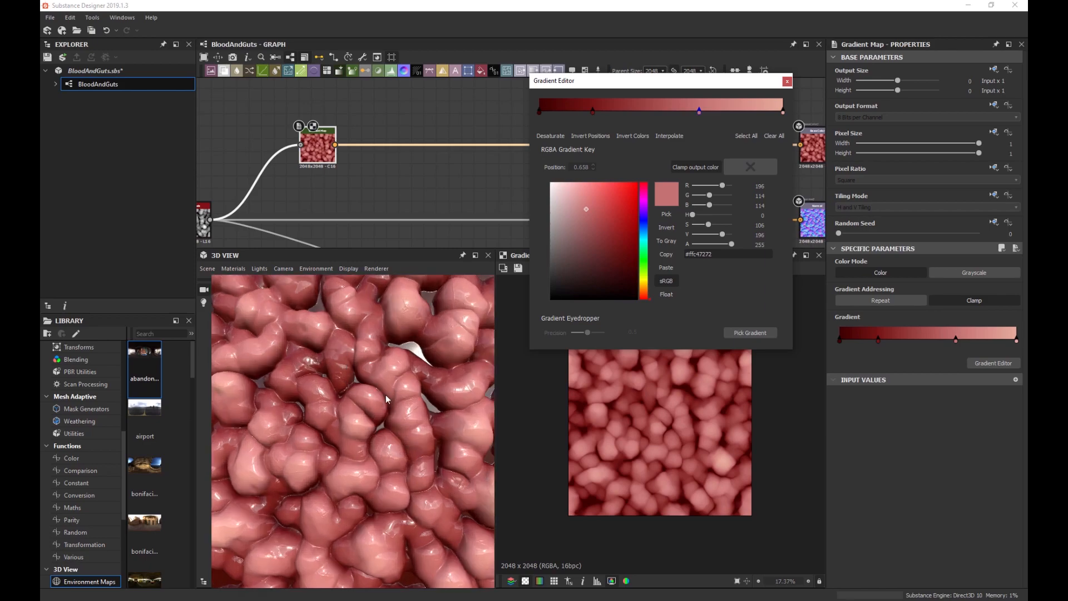
left_click_drag(385, 395, 329, 363)
mouse_move(365, 396)
left_mouse_down()
mouse_move(370, 381)
mouse_move(390, 379)
mouse_move(377, 388)
left_mouse_up()
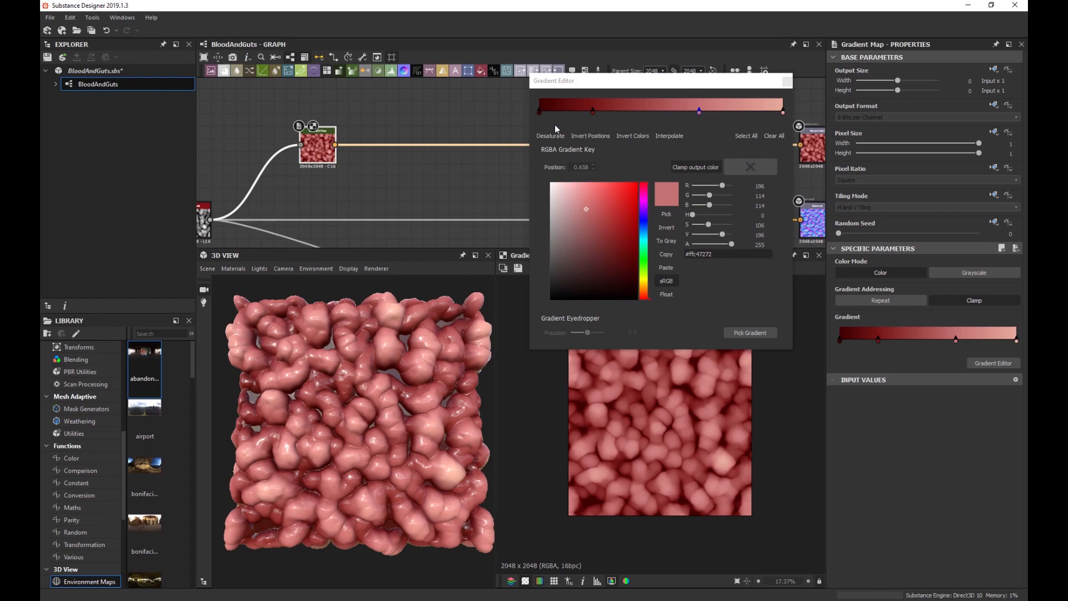
left_click(787, 81)
scroll(370, 398, "up", 5)
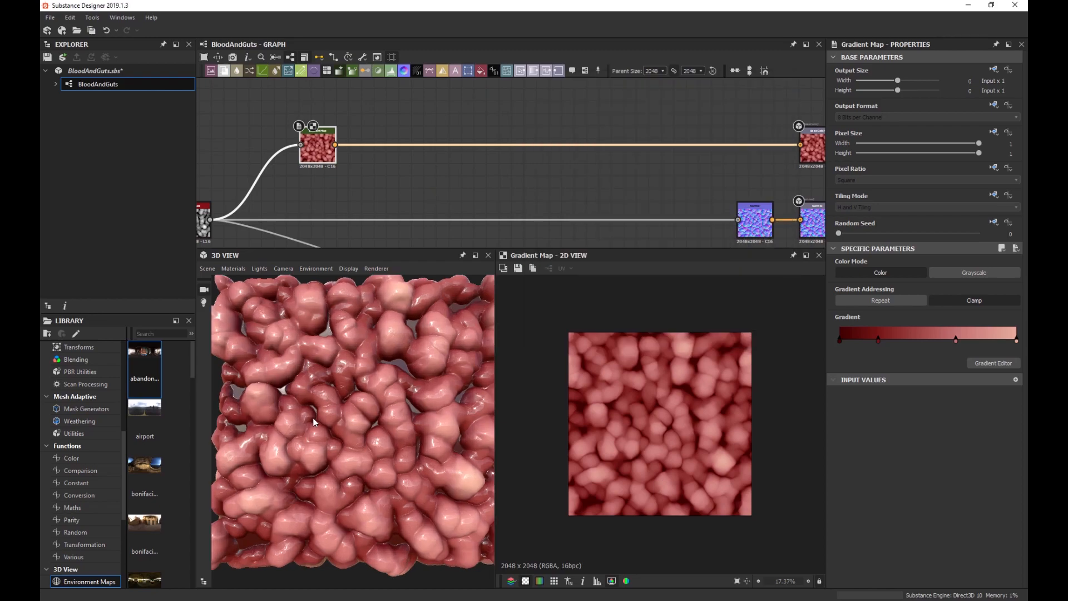
scroll(371, 399, "down", 2)
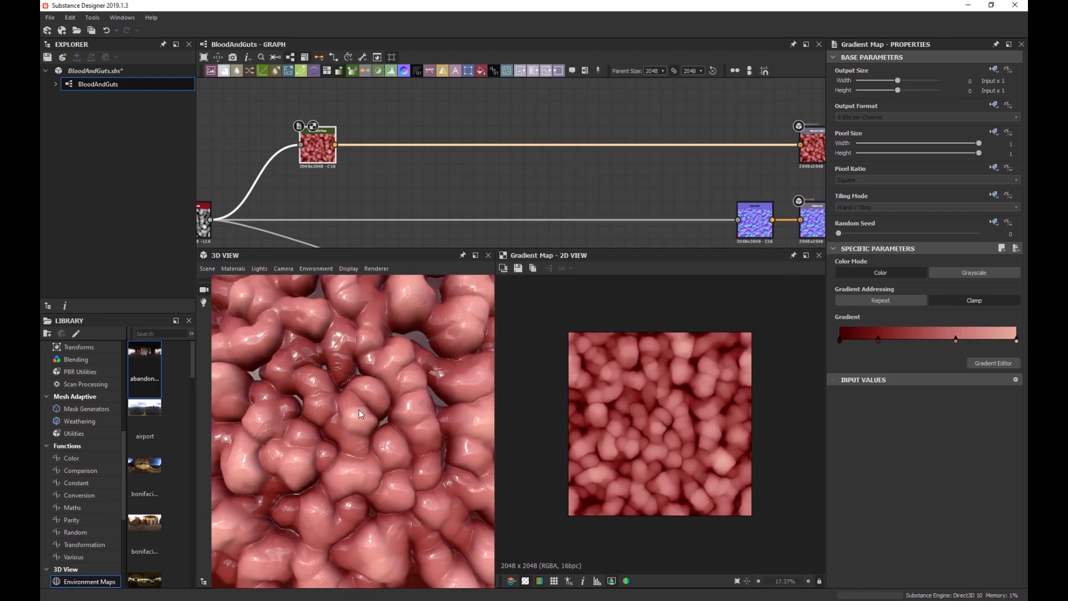
left_click_drag(378, 409, 395, 390)
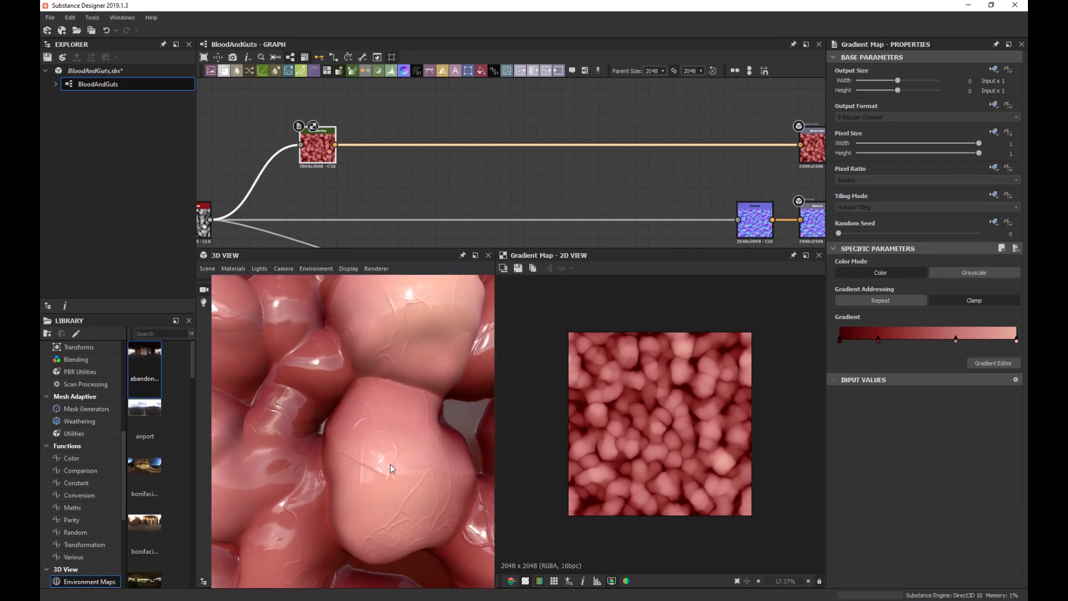
left_click_drag(390, 464, 350, 441)
scroll(349, 440, "down", 5)
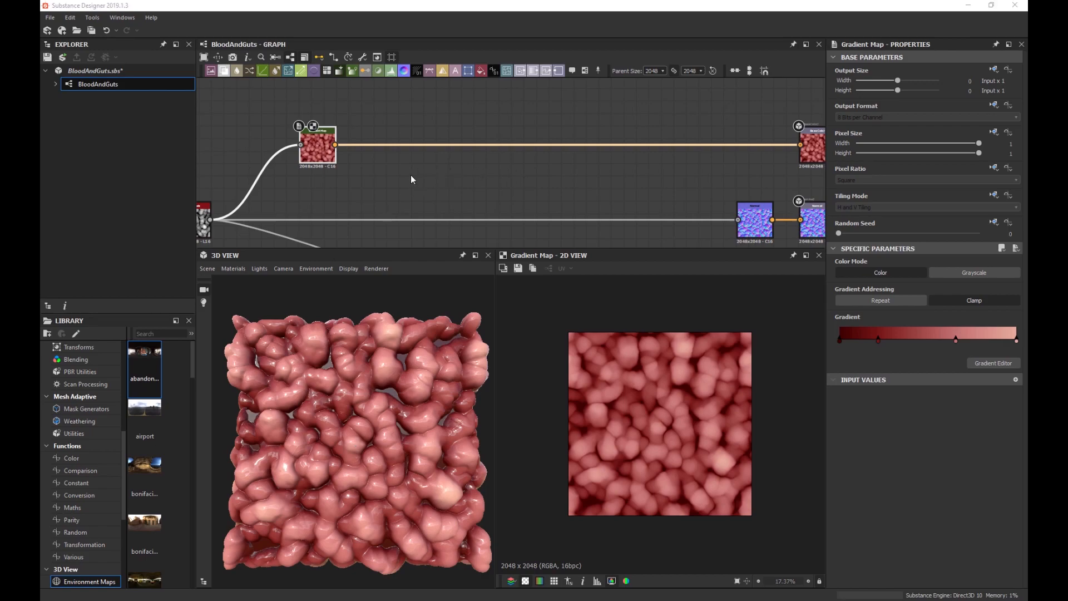
scroll(410, 175, "down", 1)
scroll(656, 403, "up", 2)
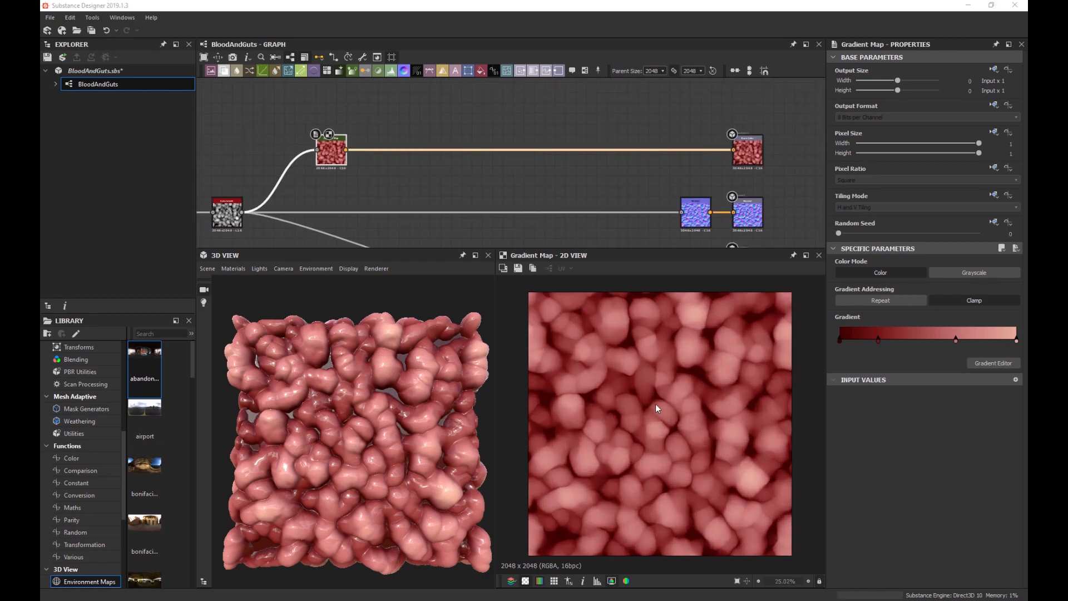
scroll(655, 404, "down", 1)
middle_click_drag(386, 200, 397, 242)
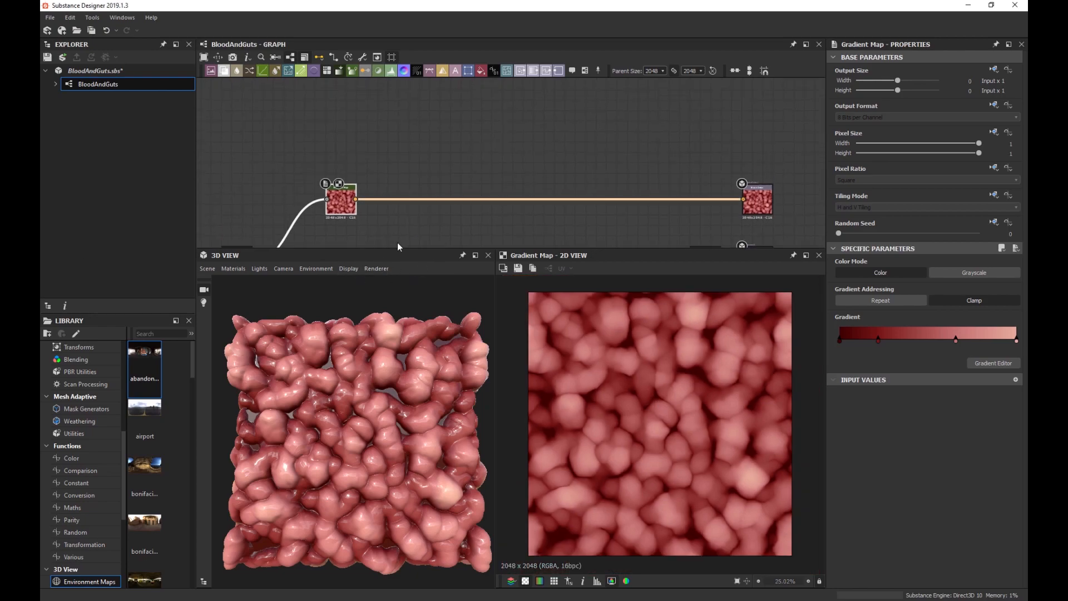
scroll(362, 165, "up", 3)
Add a Clouds 1 node followed by Blur HQ Grayscale with Quality 1 and Intensity about 1.45.
key("space")
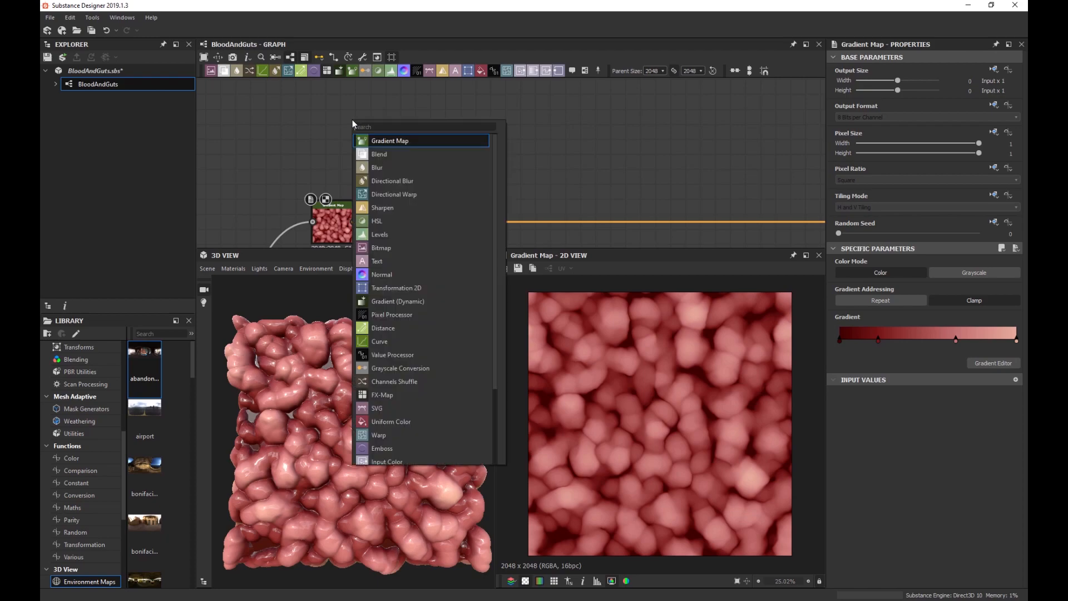
type("clouds")
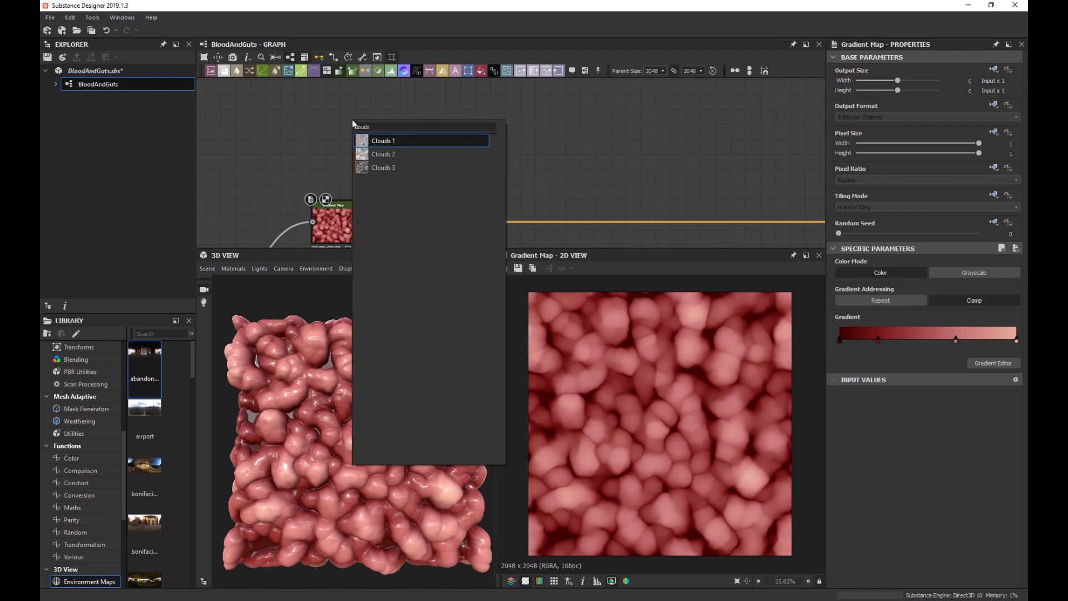
key("Return")
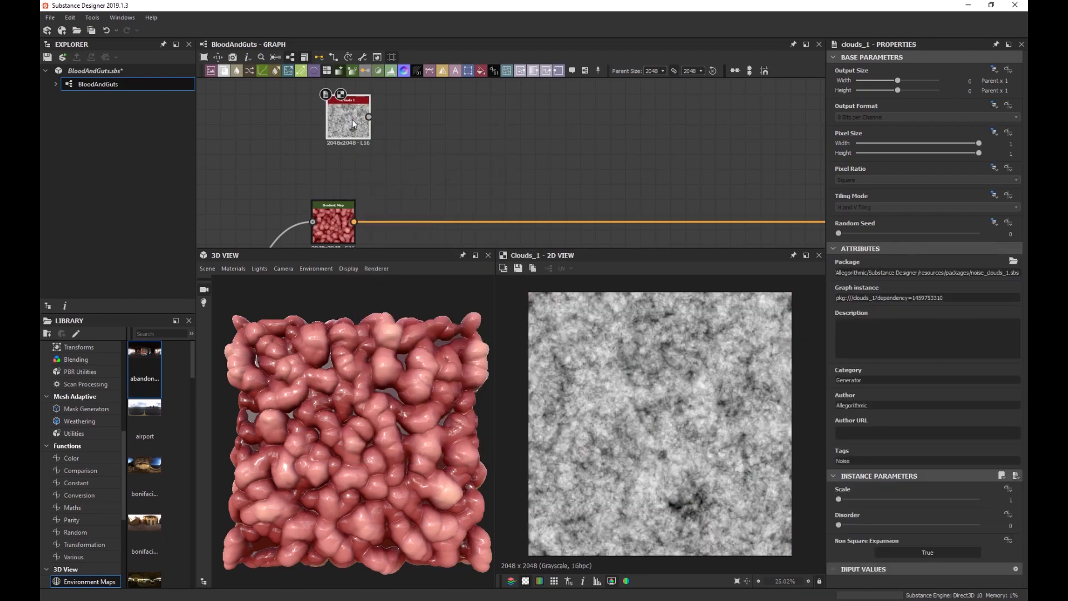
scroll(369, 139, "up", 3)
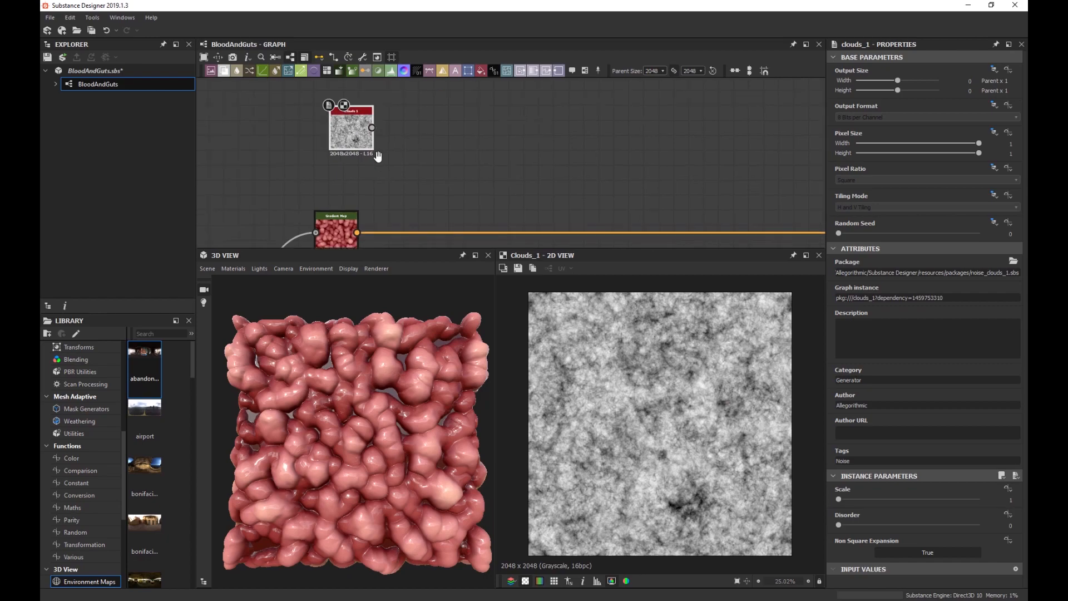
key("space")
type("blur")
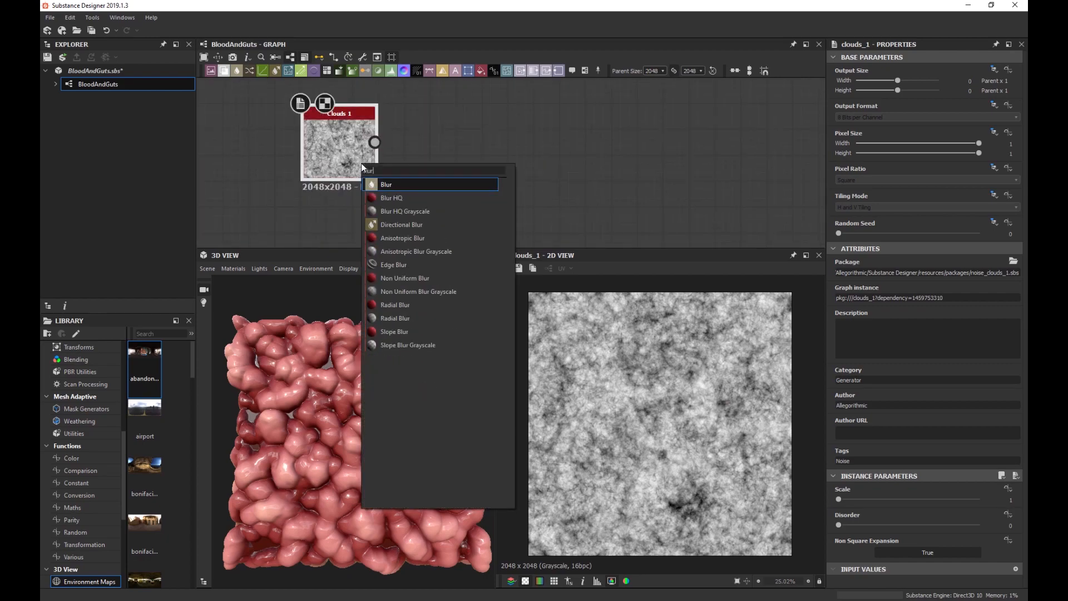
key("Down")
key("Down")
key("Return")
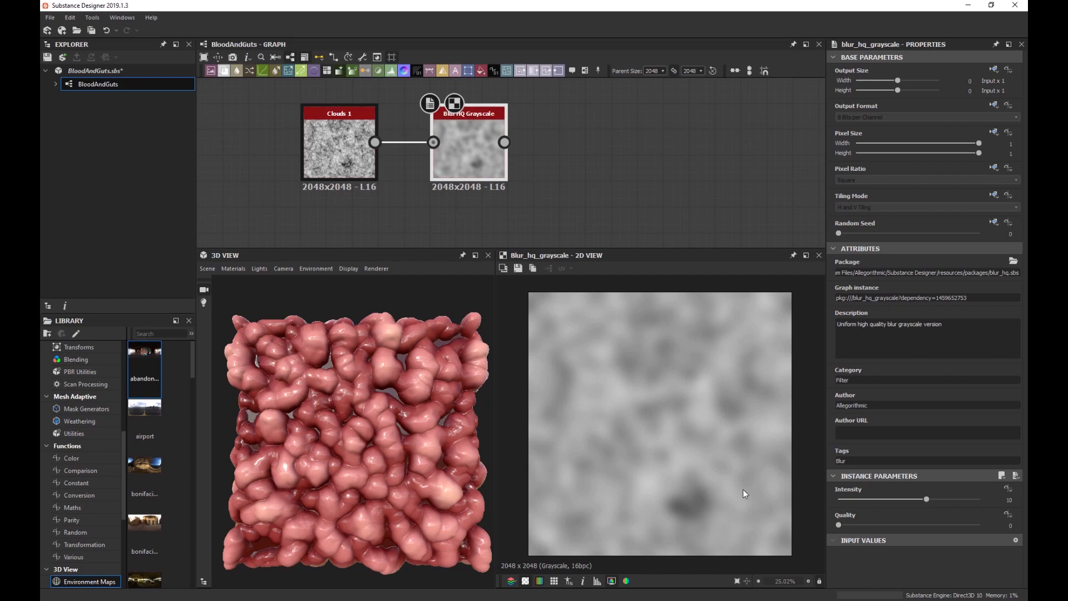
left_click_drag(846, 525, 851, 502)
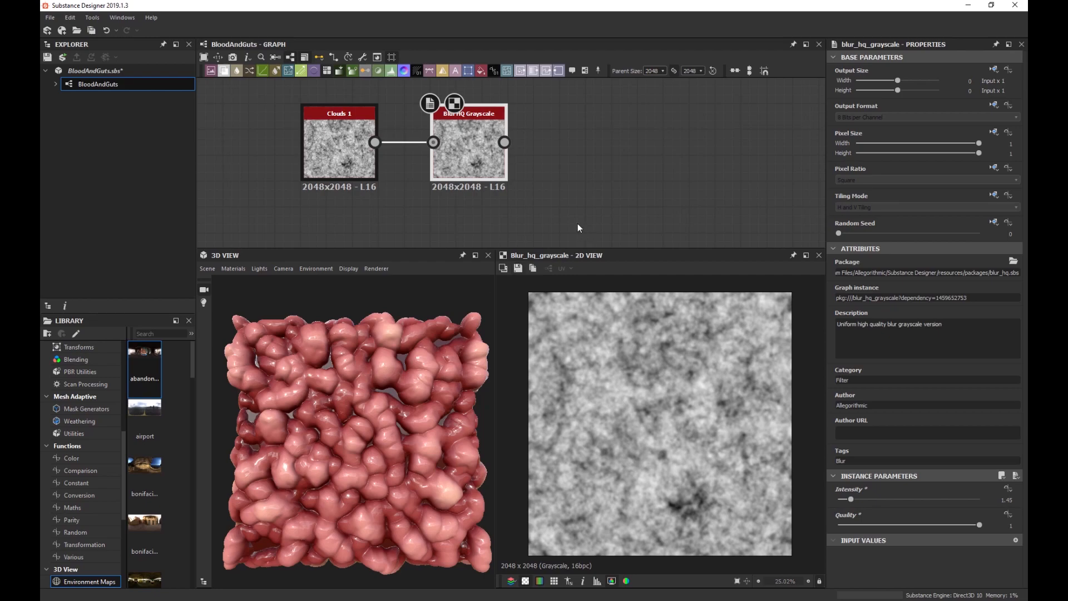
Add a Slope Blur Grayscale fed the blur twice, with Samples 32 and Intensity 0.17.
key("space")
type("so")
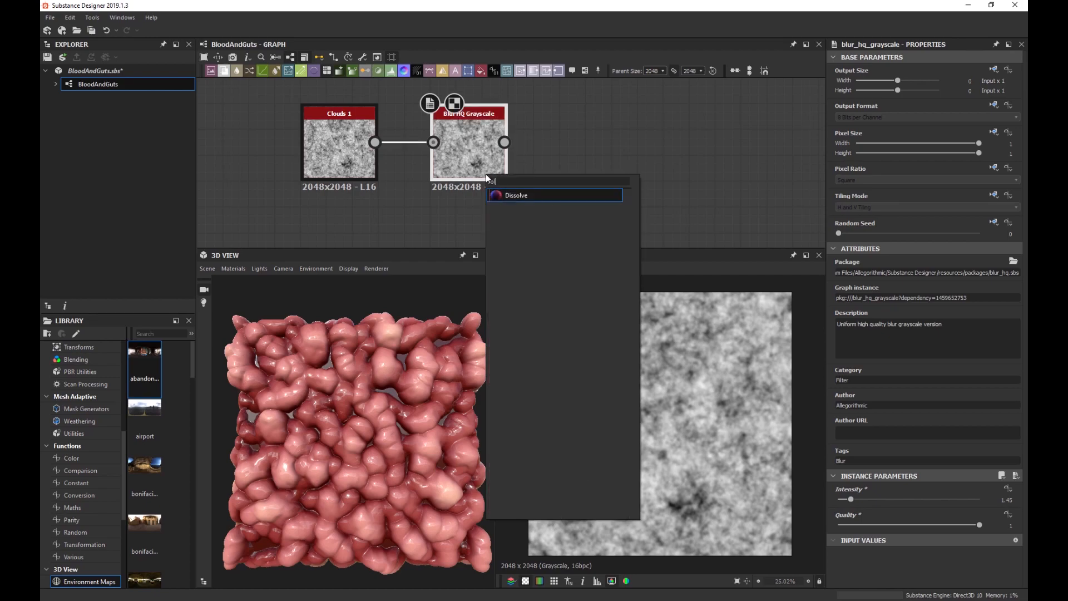
key("BackSpace")
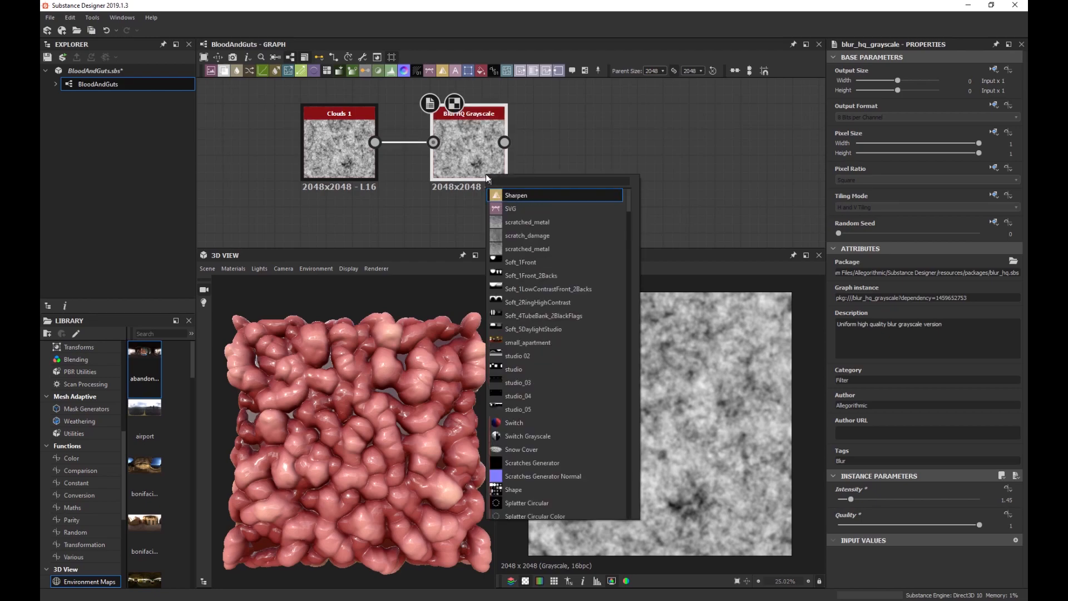
type("lope")
key("Down")
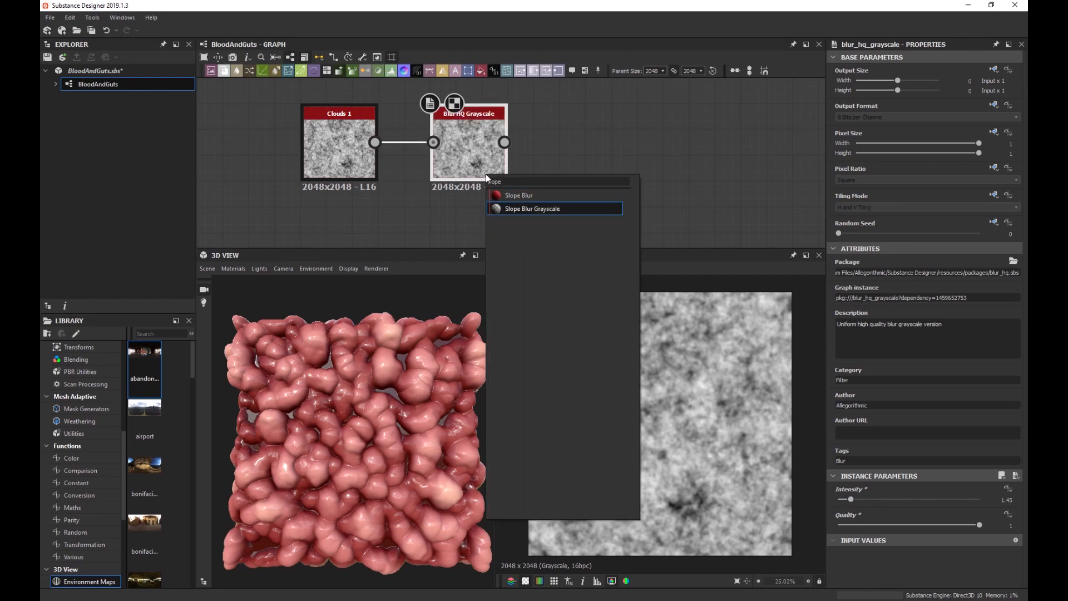
key("Return")
left_click_drag(548, 152, 563, 151)
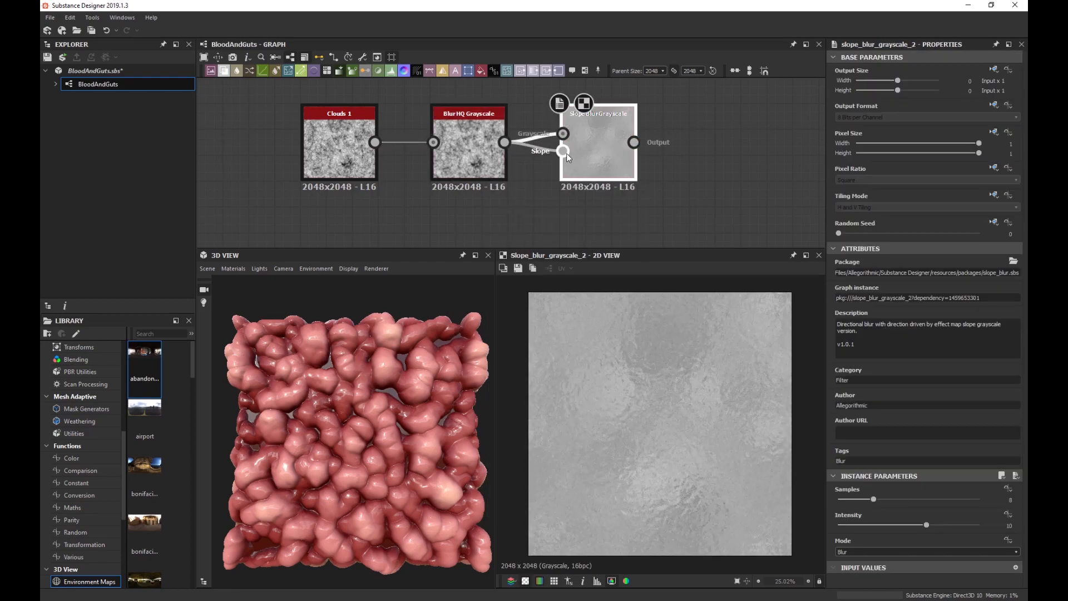
left_click_drag(874, 499, 1015, 499)
left_click_drag(926, 524, 835, 525)
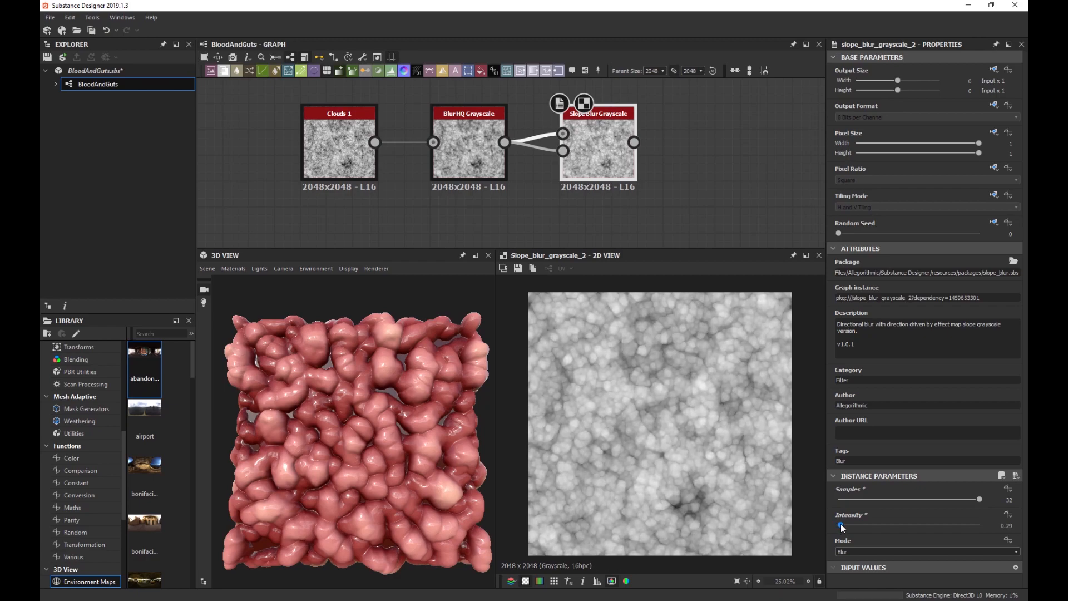
Move the three new nodes up-left together and recentre the graph around the chain.
scroll(668, 364, "up", 5)
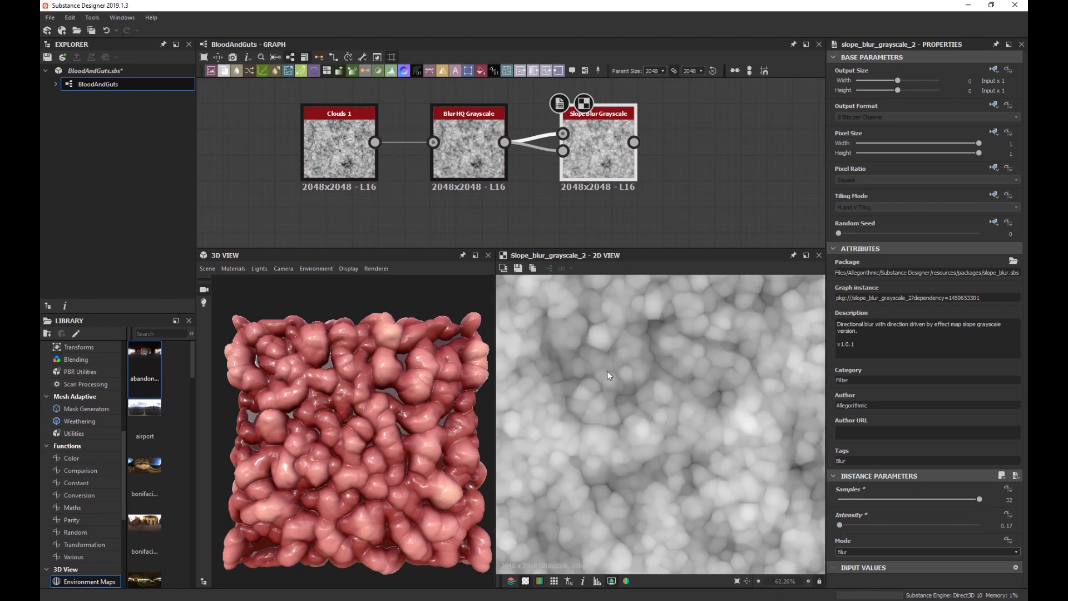
scroll(563, 192, "down", 4)
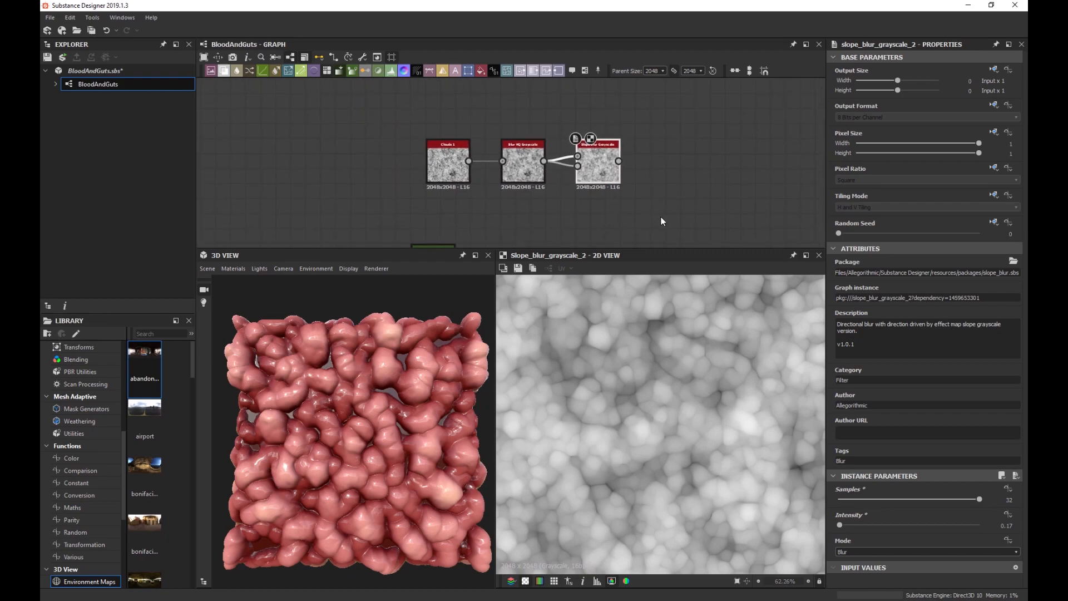
left_click_drag(656, 215, 402, 126)
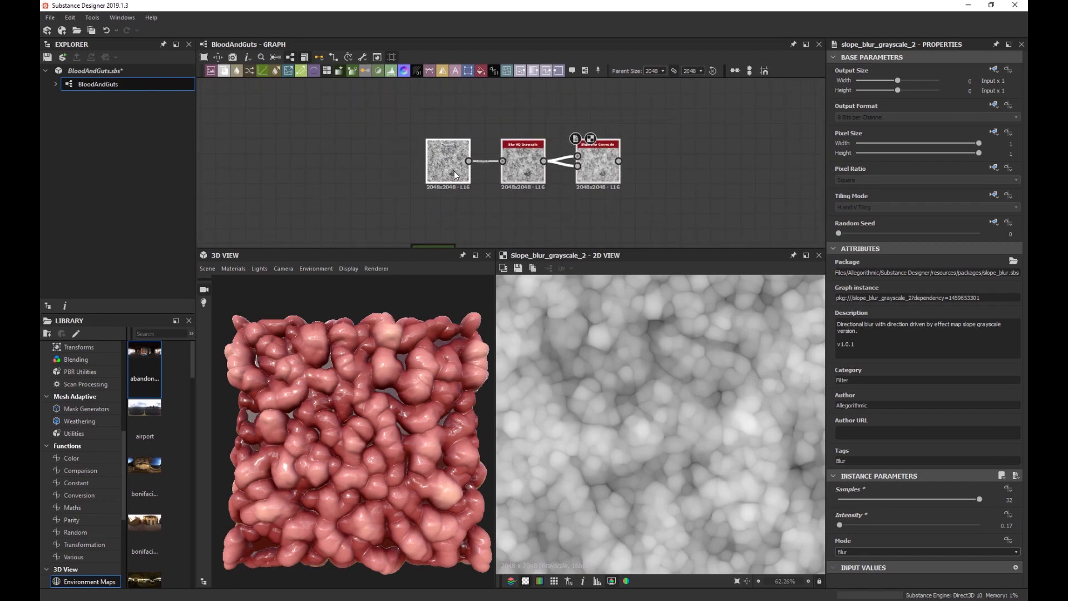
left_click_drag(453, 171, 438, 141)
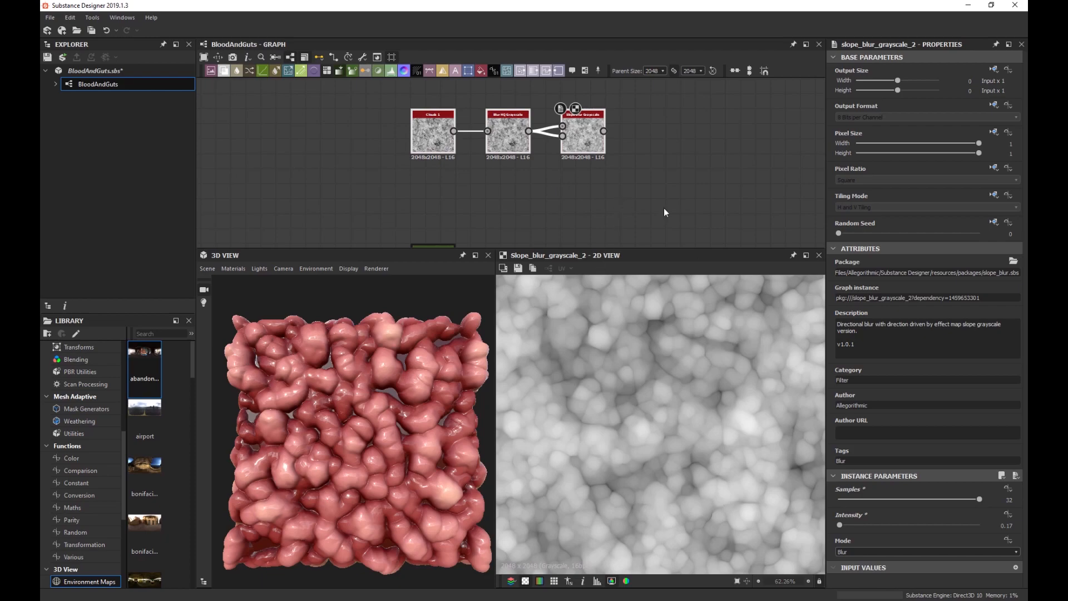
scroll(618, 225, "up", 2)
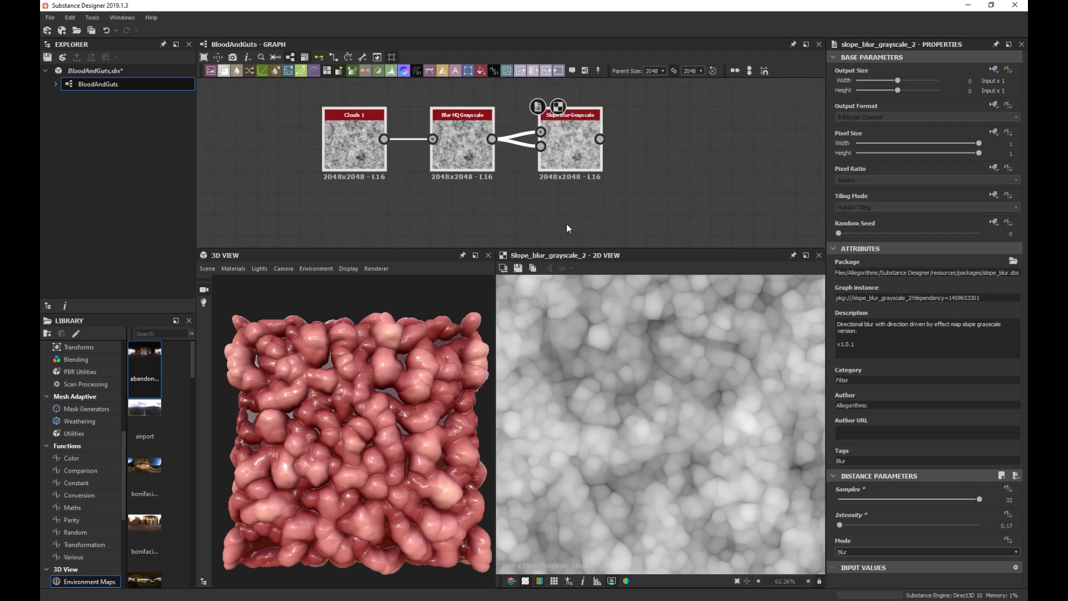
scroll(570, 200, "down", 3)
middle_click_drag(573, 198, 555, 156)
scroll(555, 157, "up", 1)
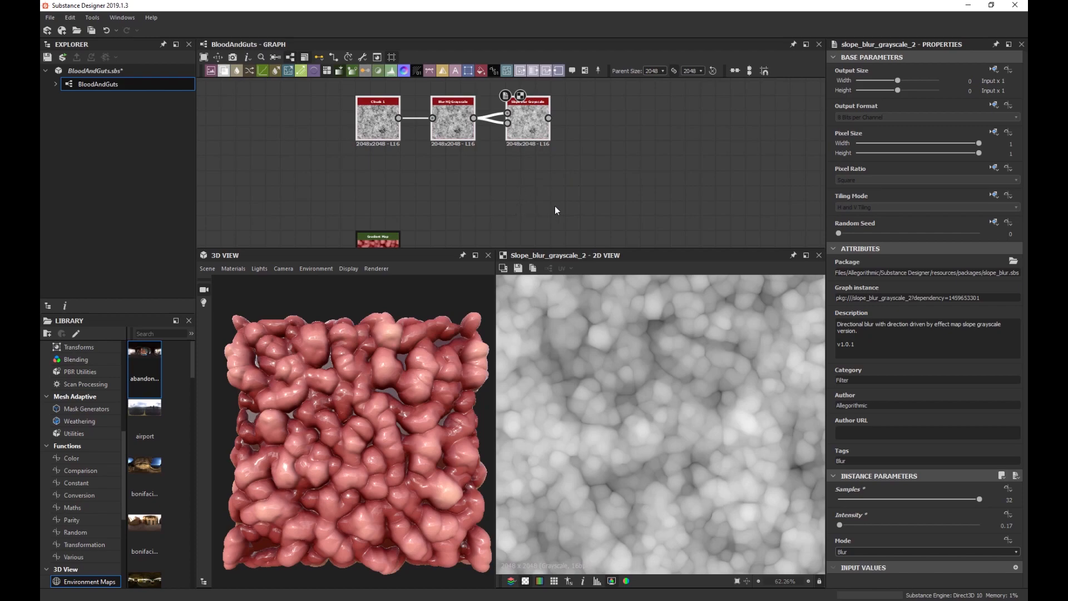
middle_click_drag(558, 205, 554, 183)
scroll(535, 156, "up", 1)
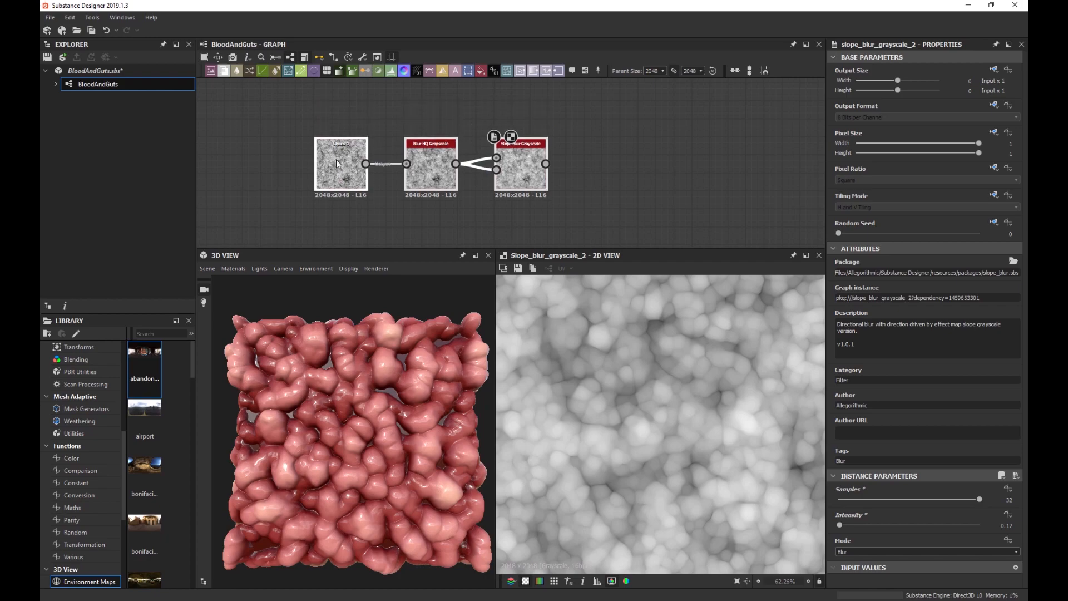
middle_click_drag(596, 163, 512, 160)
scroll(512, 156, "up", 1)
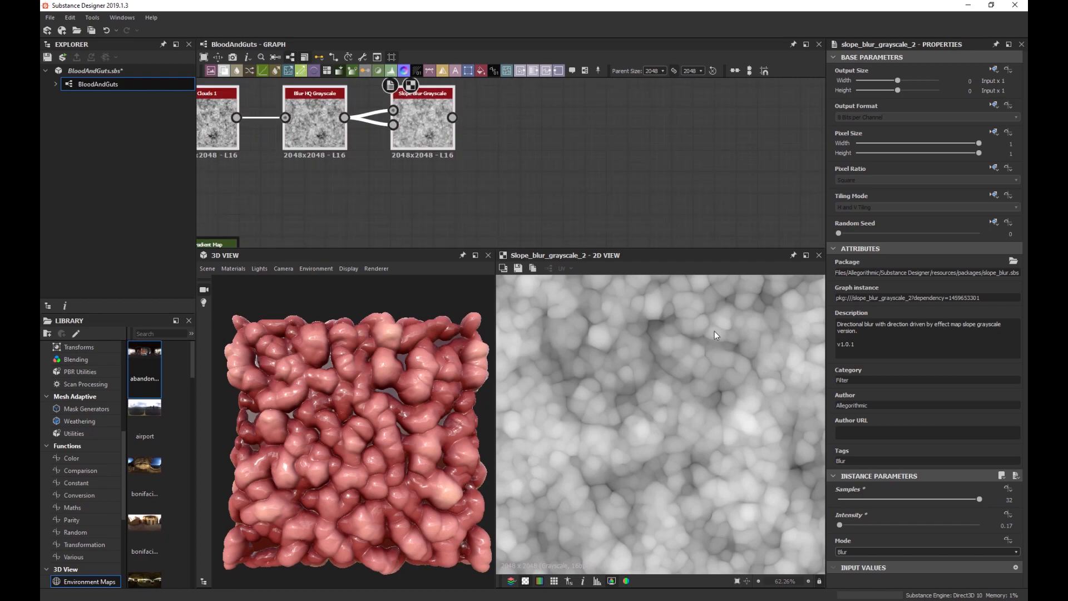
middle_click_drag(567, 173, 575, 201)
Add a Gradient Map after Slope Blur Grayscale and open its Gradient Editor.
left_click(442, 152)
key("space")
type("gradient")
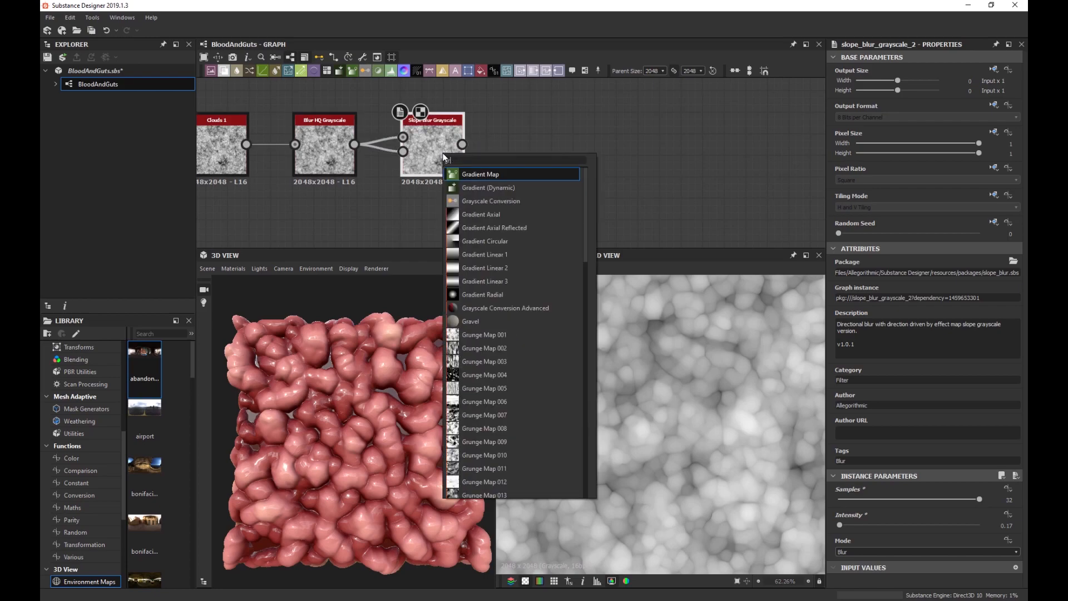
key("Return")
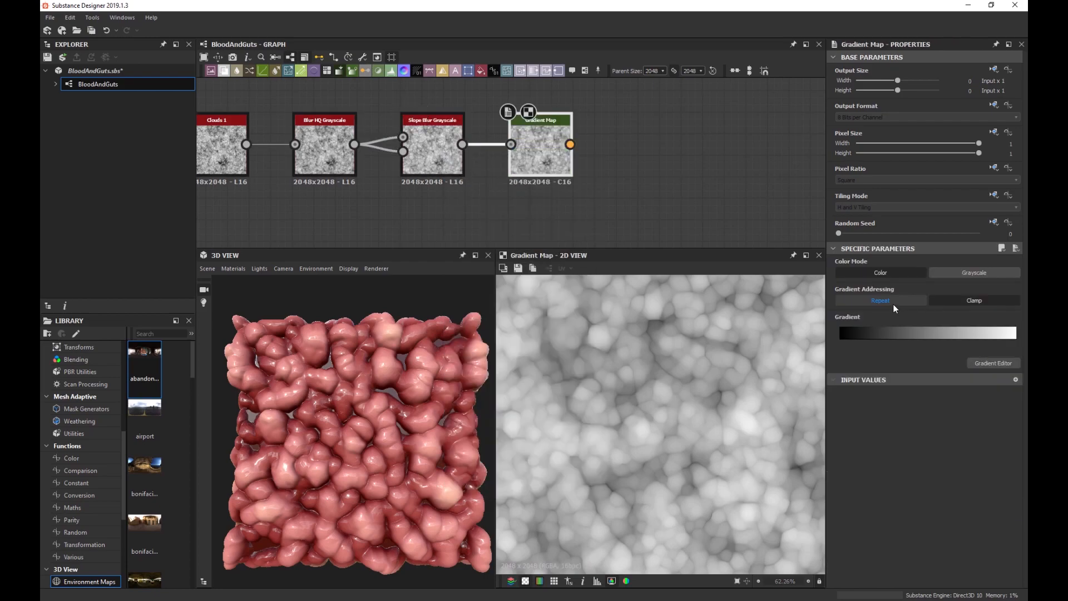
left_click(985, 363)
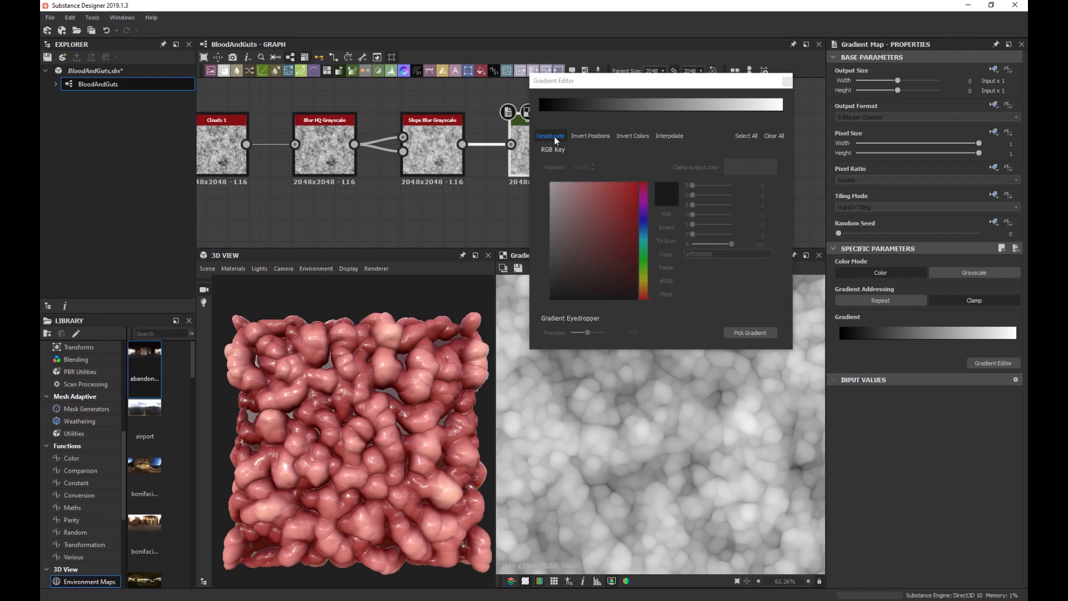
Set the left gradient key to bright red and the right key to near-black grey, then close the editor.
left_click(537, 113)
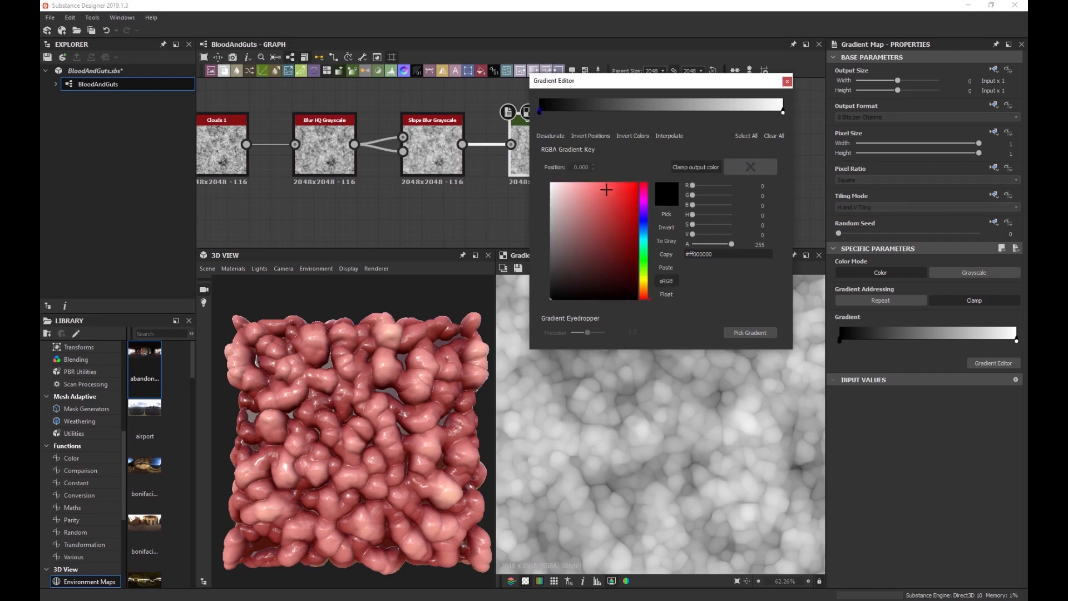
left_click(637, 211)
left_click_drag(645, 209, 646, 201)
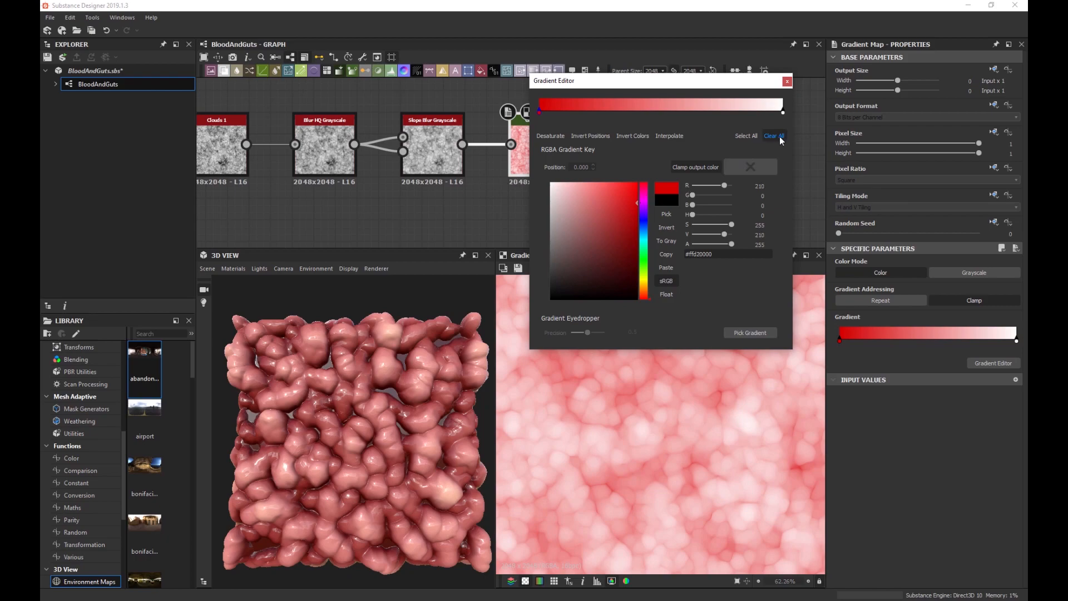
left_click(783, 112)
left_click_drag(586, 236, 529, 303)
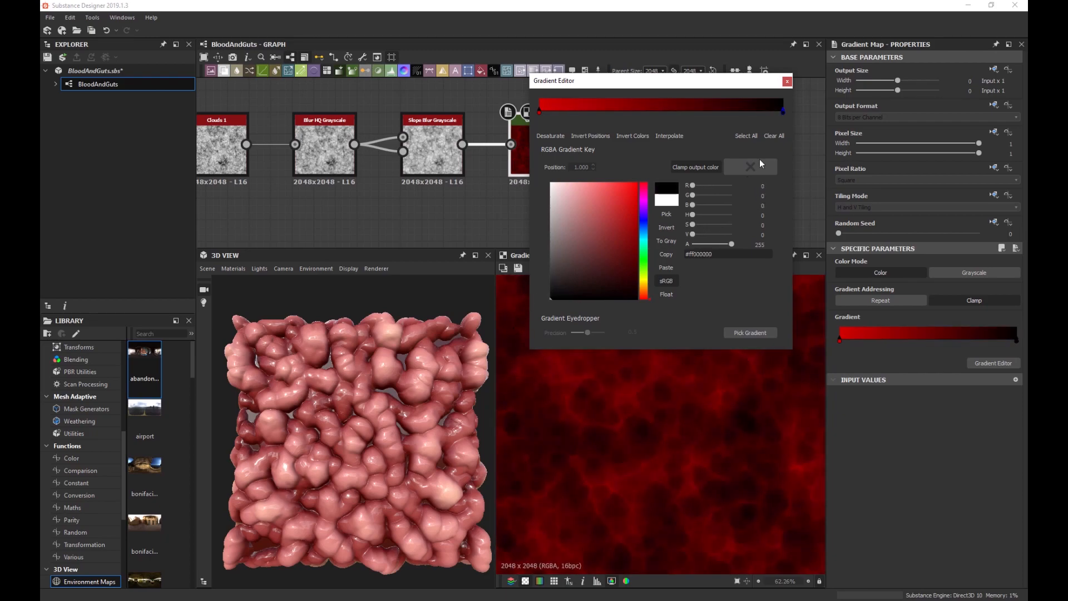
left_click(786, 83)
scroll(629, 349, "down", 3)
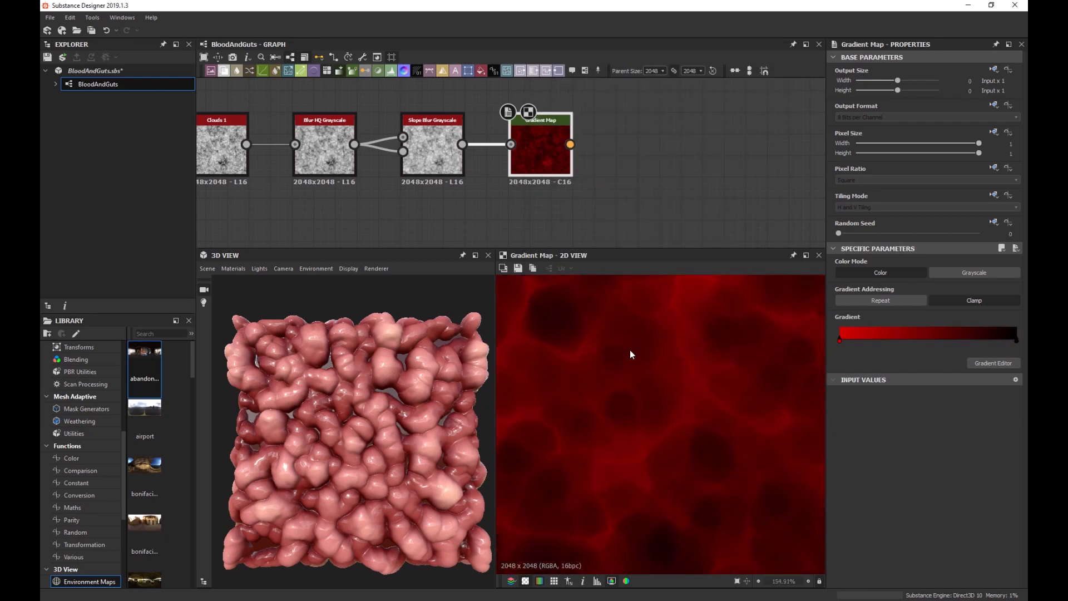
scroll(648, 349, "up", 6)
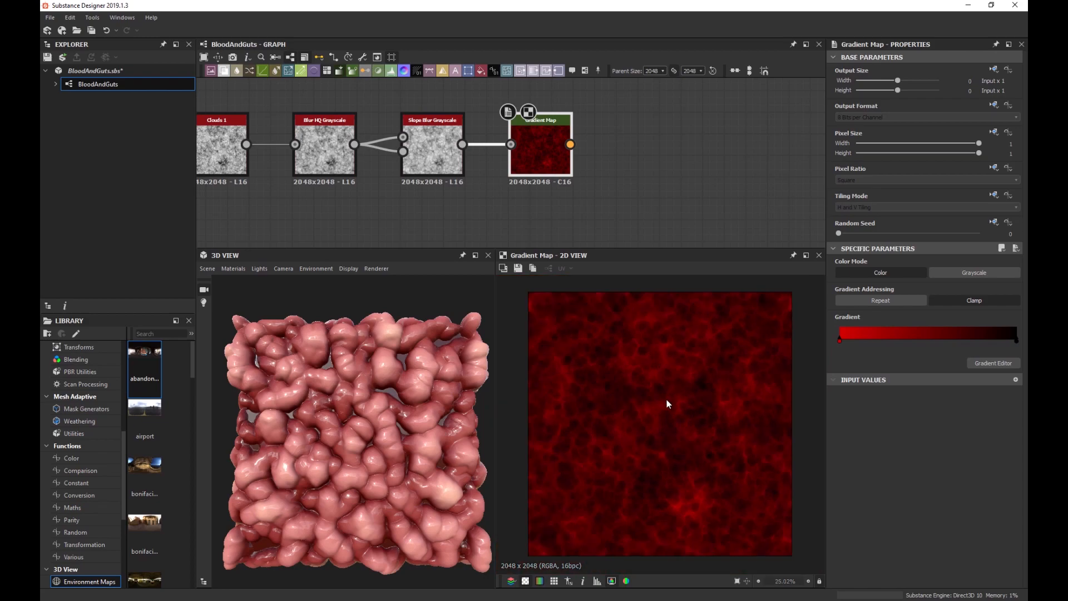
scroll(612, 364, "down", 6)
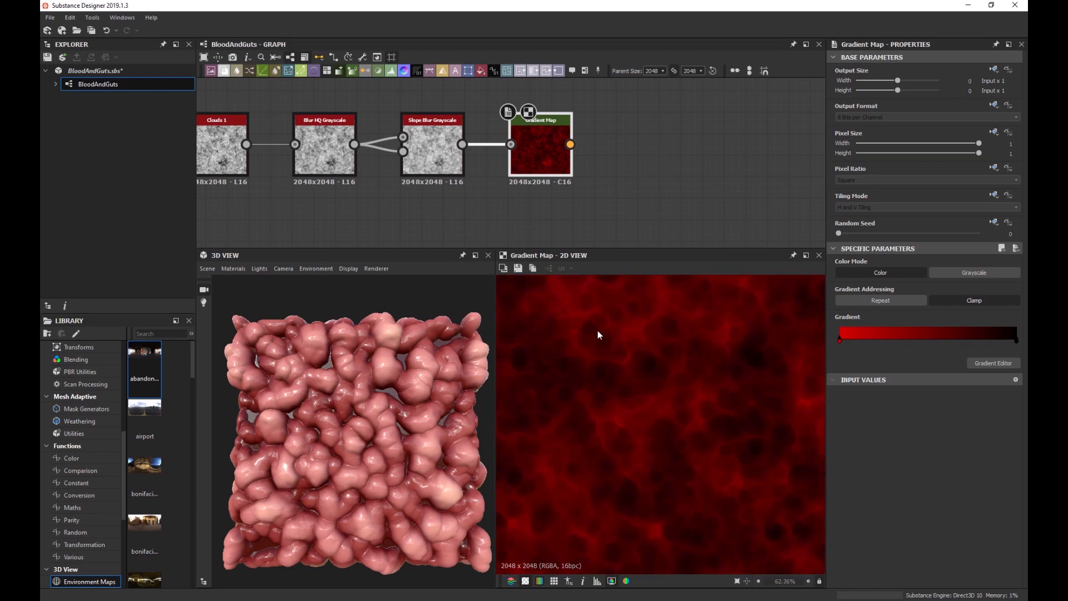
scroll(605, 335, "down", 1)
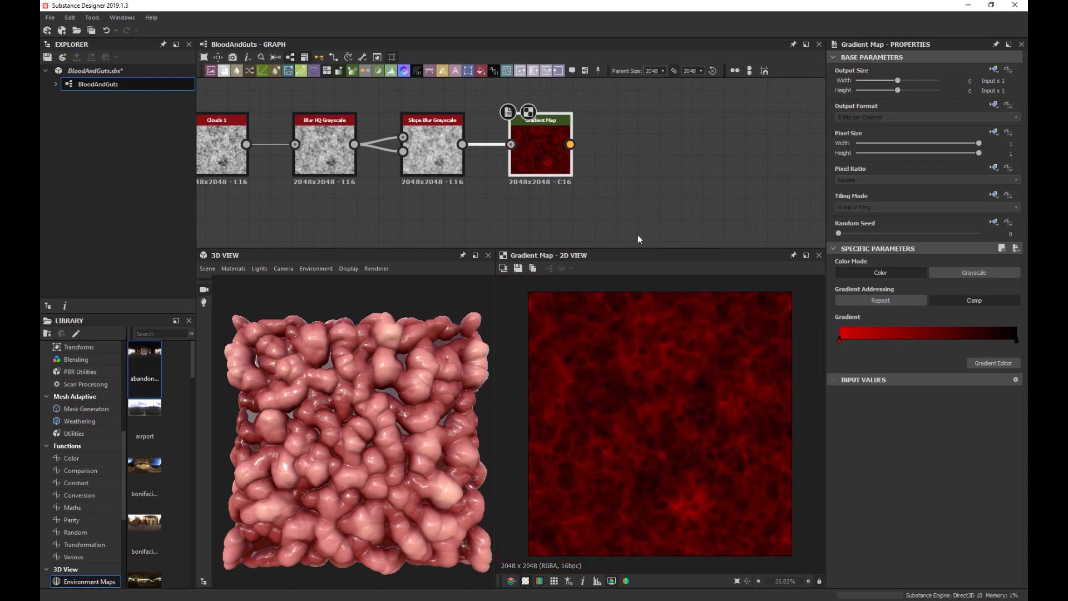
scroll(584, 211, "down", 2)
middle_click_drag(584, 211, 509, 163)
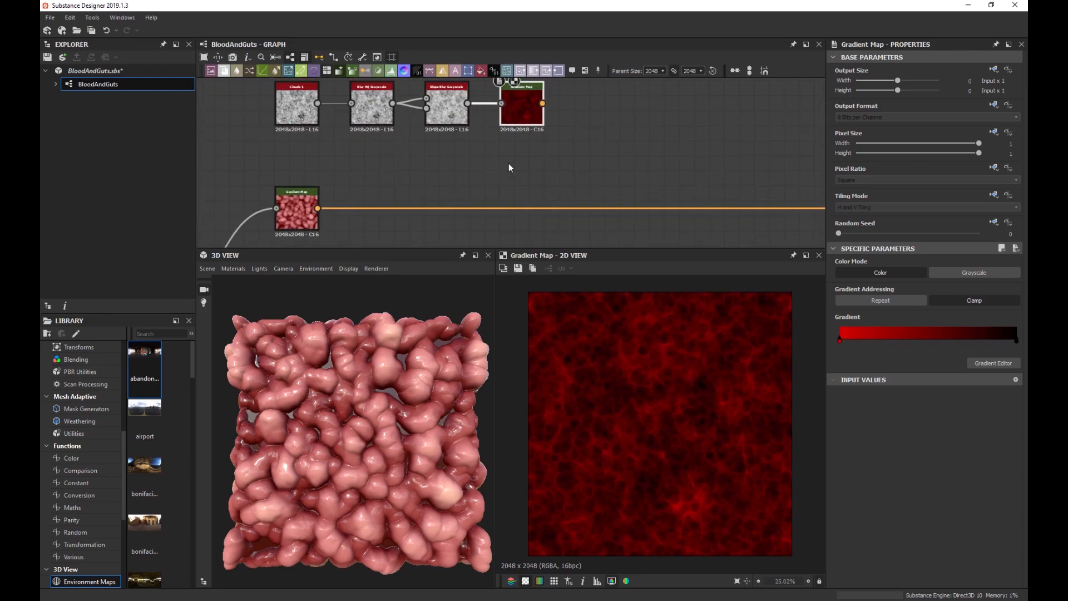
Insert a Blend after the flesh Gradient Map, feed the red cloud texture into Foreground, and set Screen mode.
left_click(293, 213)
key("space")
type("blend")
key("Return")
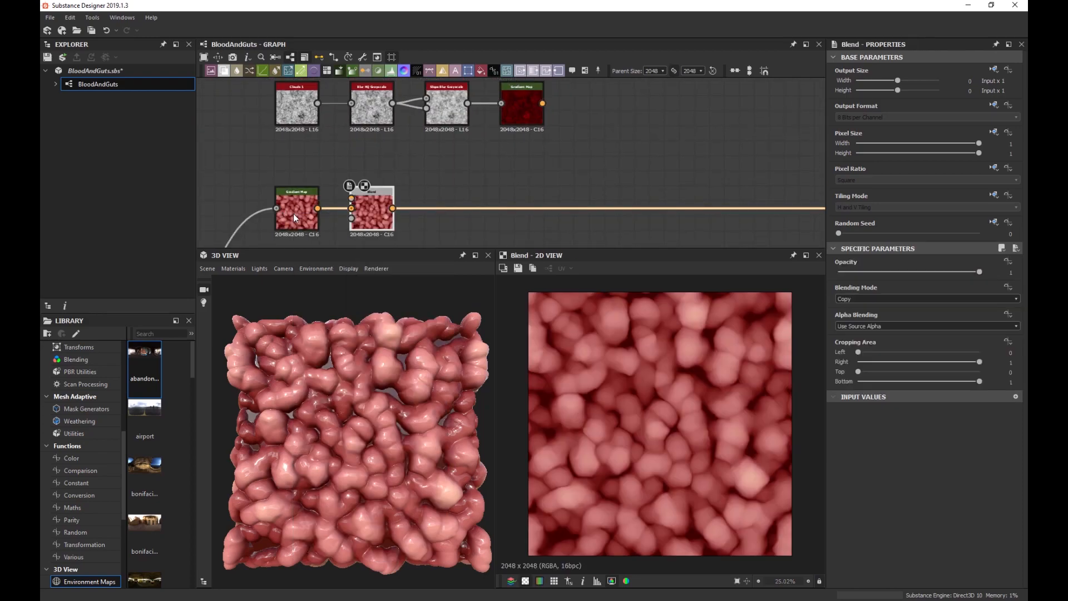
left_click_drag(362, 218, 614, 213)
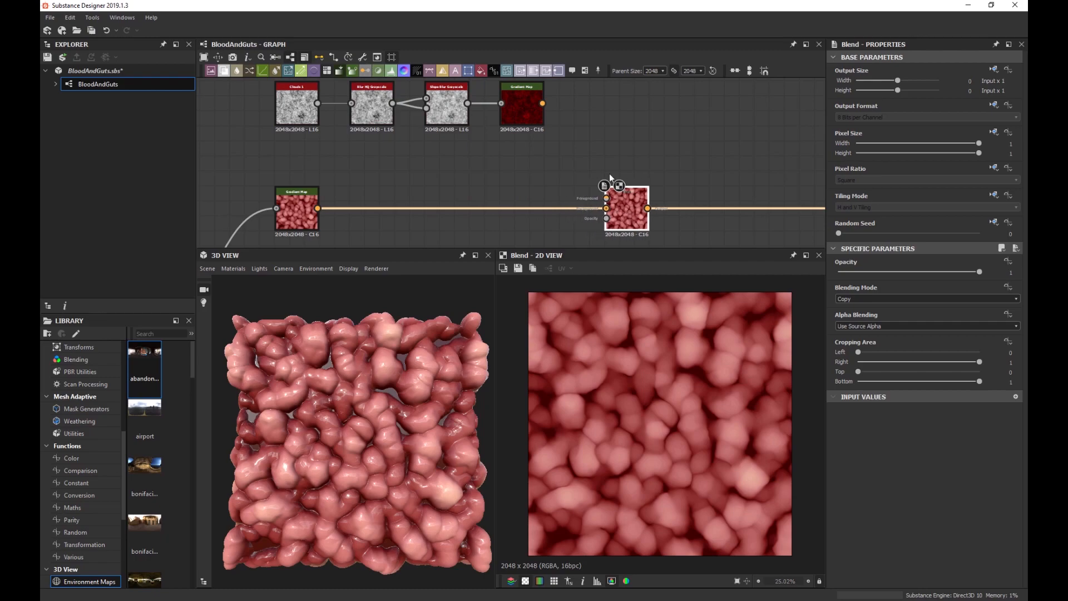
middle_click_drag(578, 178, 529, 146)
scroll(542, 135, "up", 1)
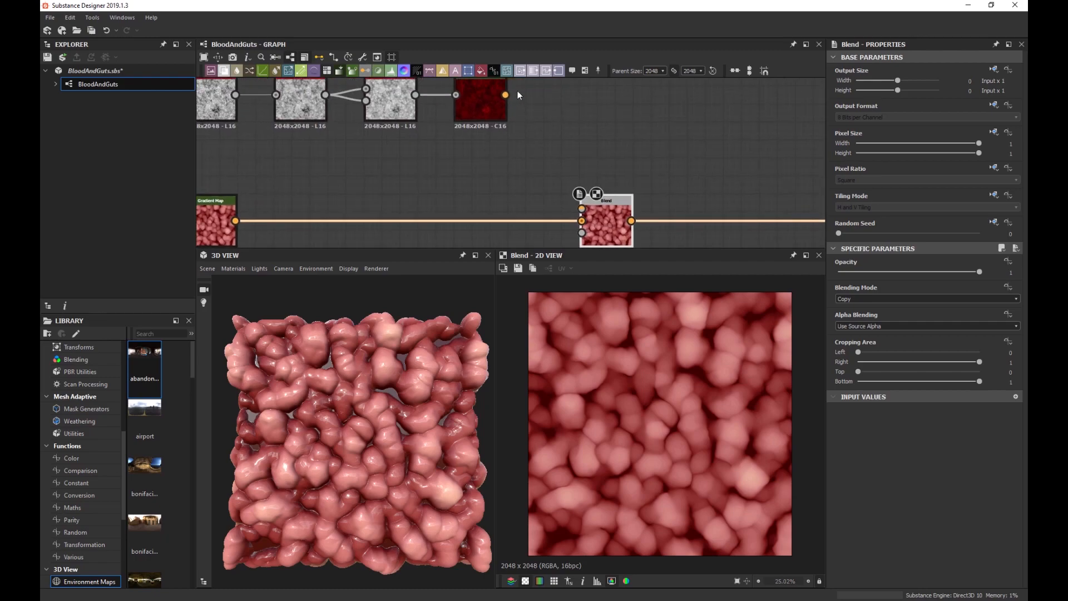
left_click_drag(505, 96, 597, 223)
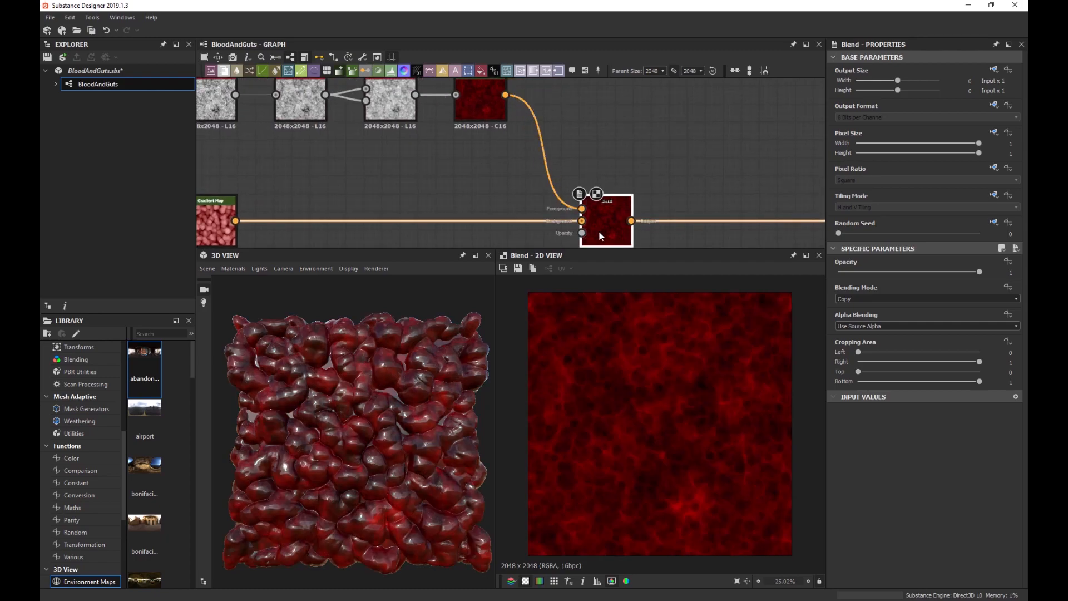
left_click(866, 299)
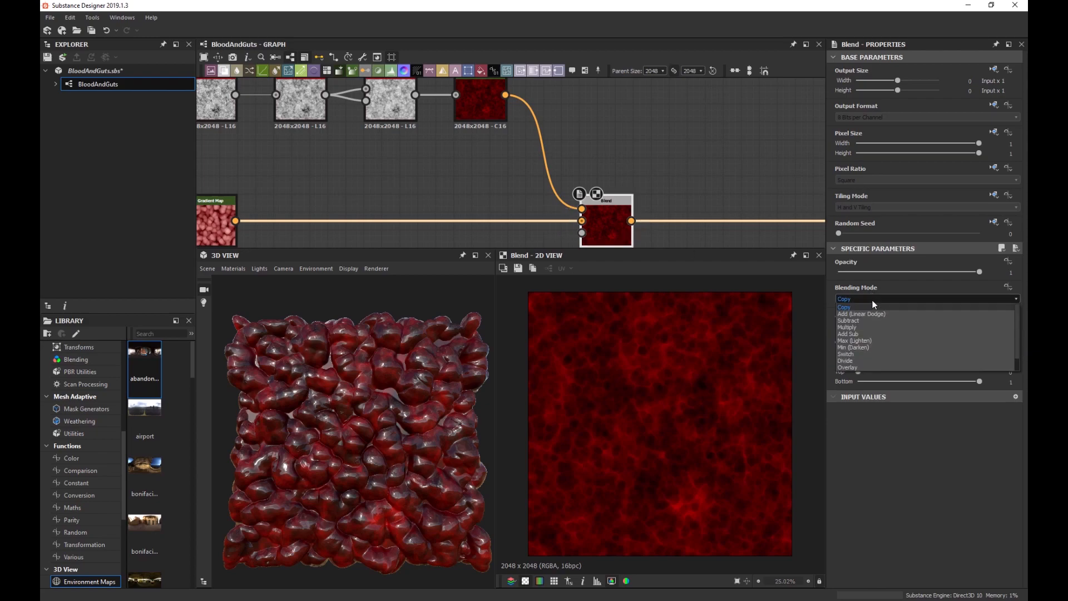
left_click(870, 360)
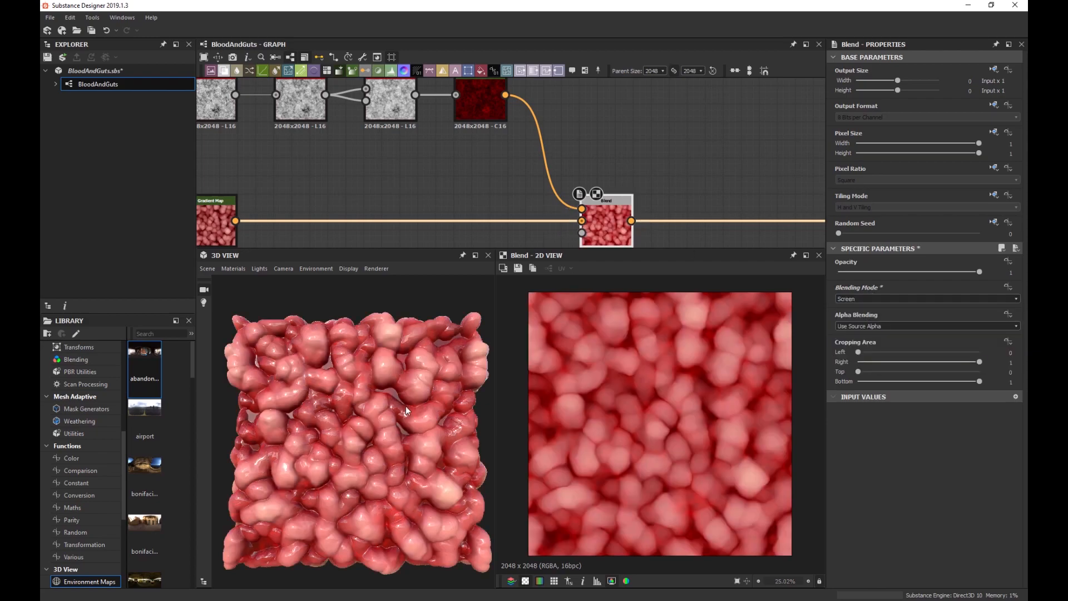
Preview the red Gradient Map's output and shift the four top-row nodes to the left.
scroll(372, 384, "up", 3)
scroll(371, 384, "up", 3)
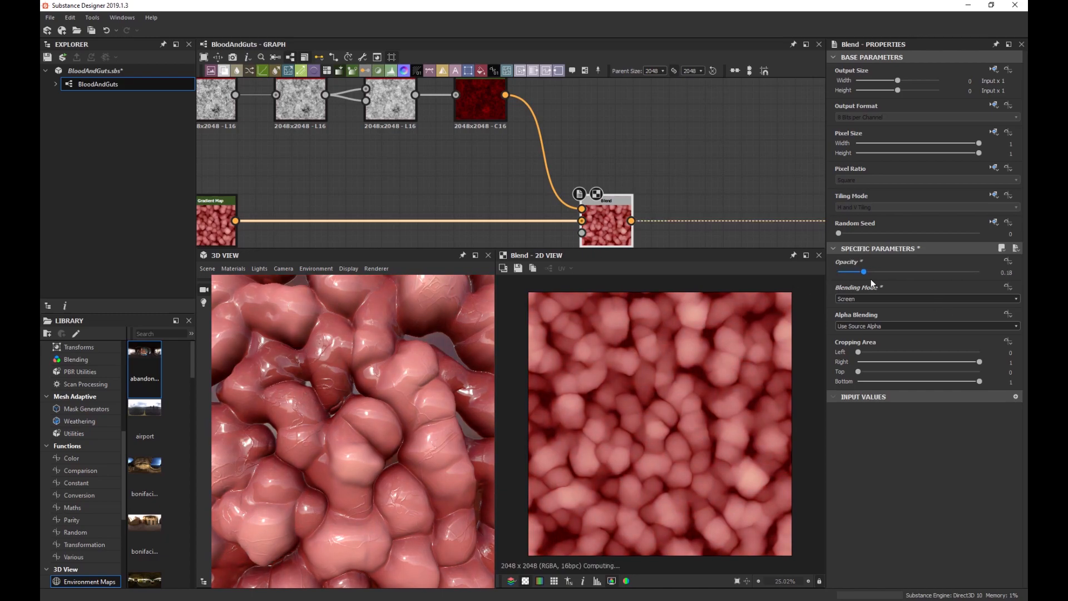
double_click(465, 106)
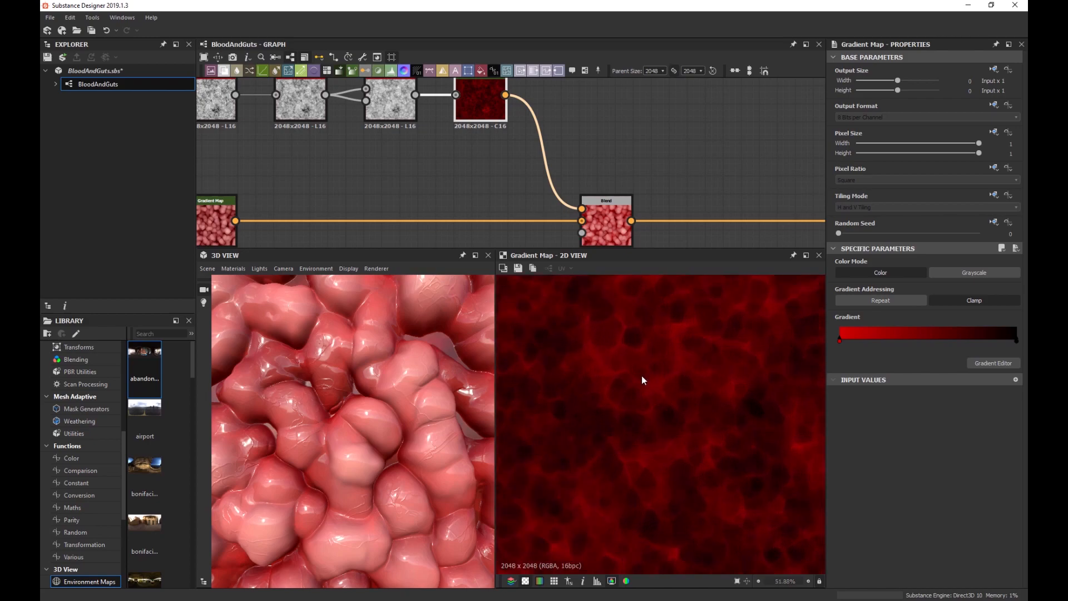
scroll(642, 376, "down", 2)
scroll(635, 378, "up", 4)
scroll(638, 358, "up", 3)
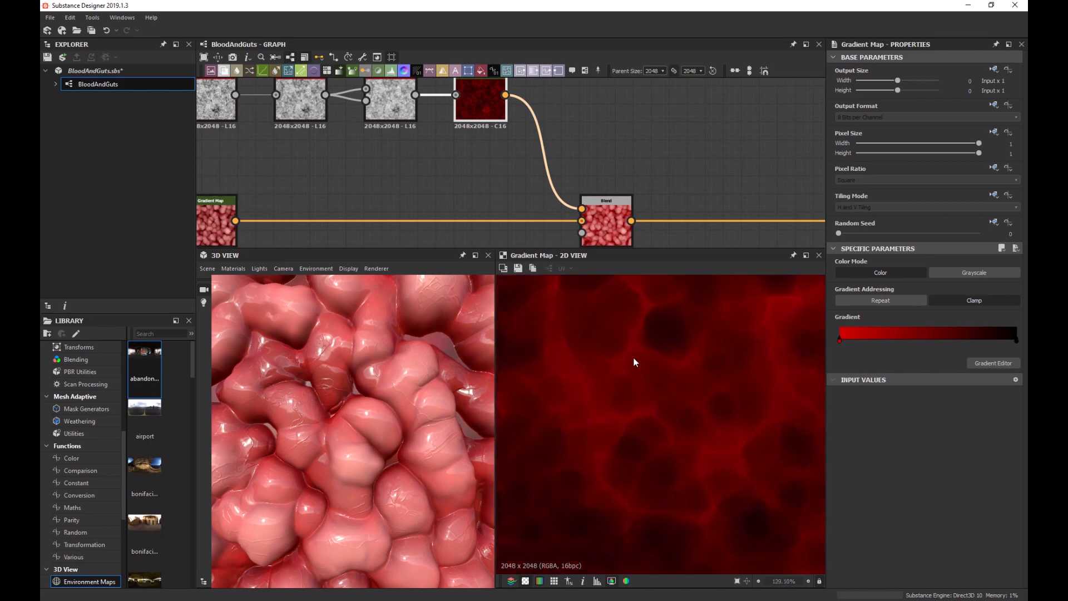
scroll(470, 195, "down", 3)
middle_click_drag(467, 193, 519, 203)
left_click_drag(550, 174, 271, 142)
Add a Levels node after the red Gradient Map, raising the black point and lowering the white point.
scroll(446, 143, "up", 2)
key("space")
type("lev")
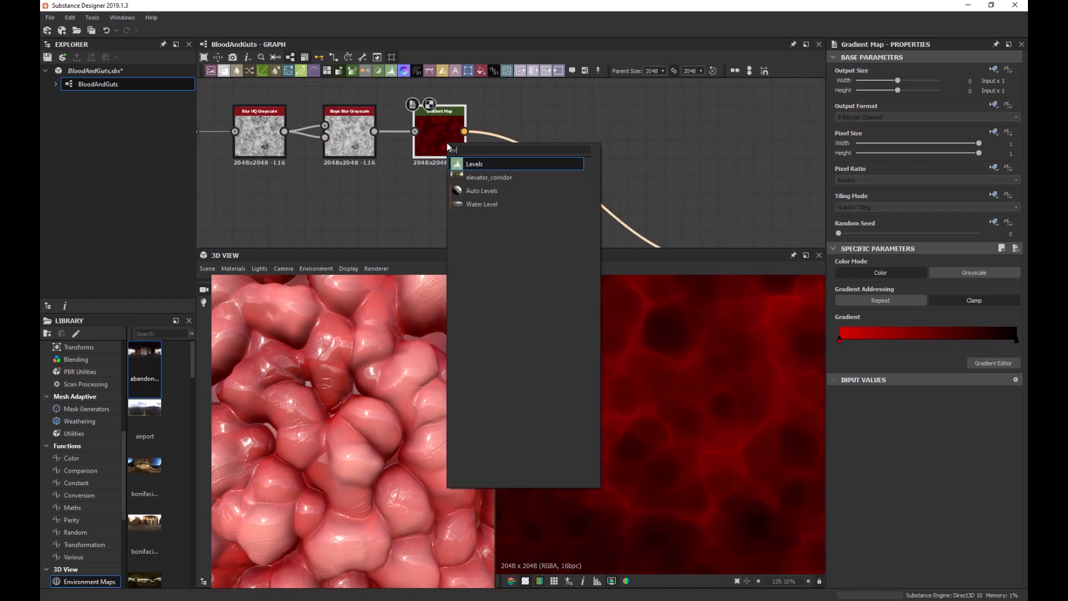
key("Return")
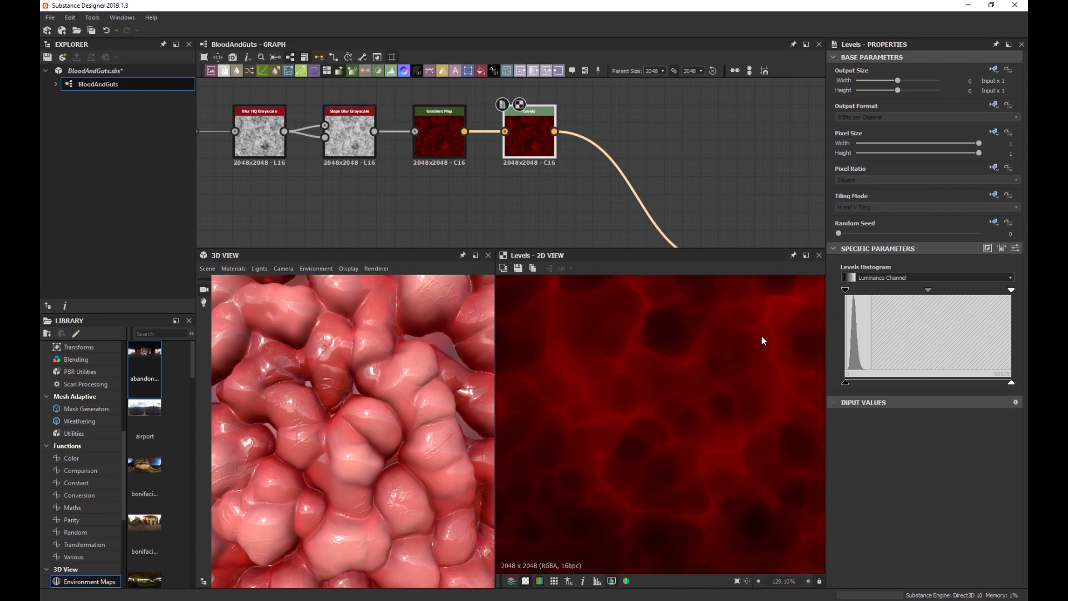
left_click_drag(1012, 290, 963, 291)
left_click_drag(846, 291, 886, 291)
left_click_drag(963, 290, 942, 291)
Change the red Gradient Map's left gradient key to a pale pink.
left_click(445, 142)
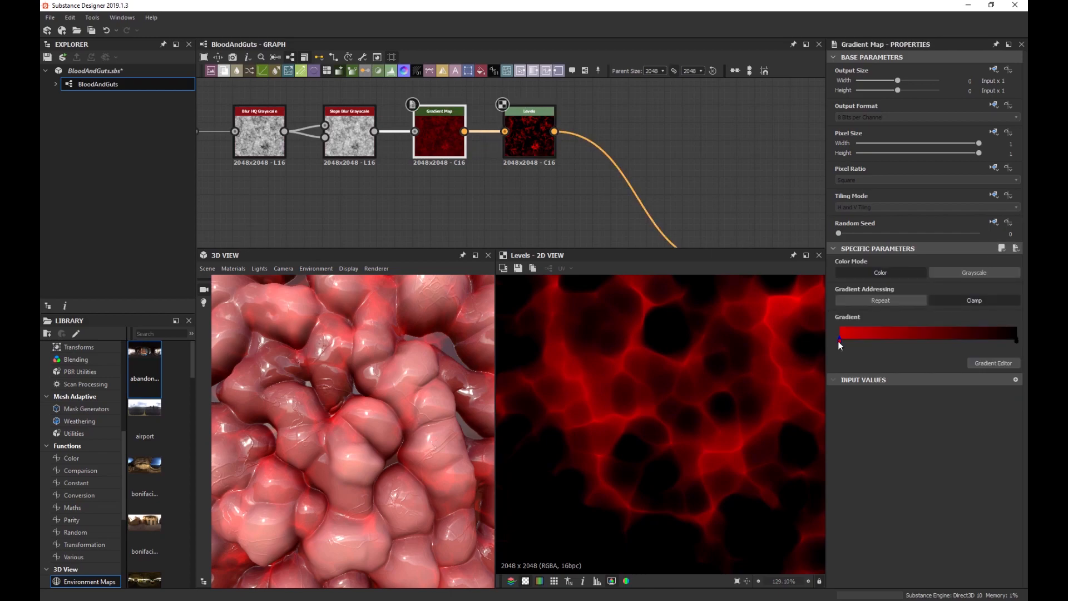
left_click(841, 345)
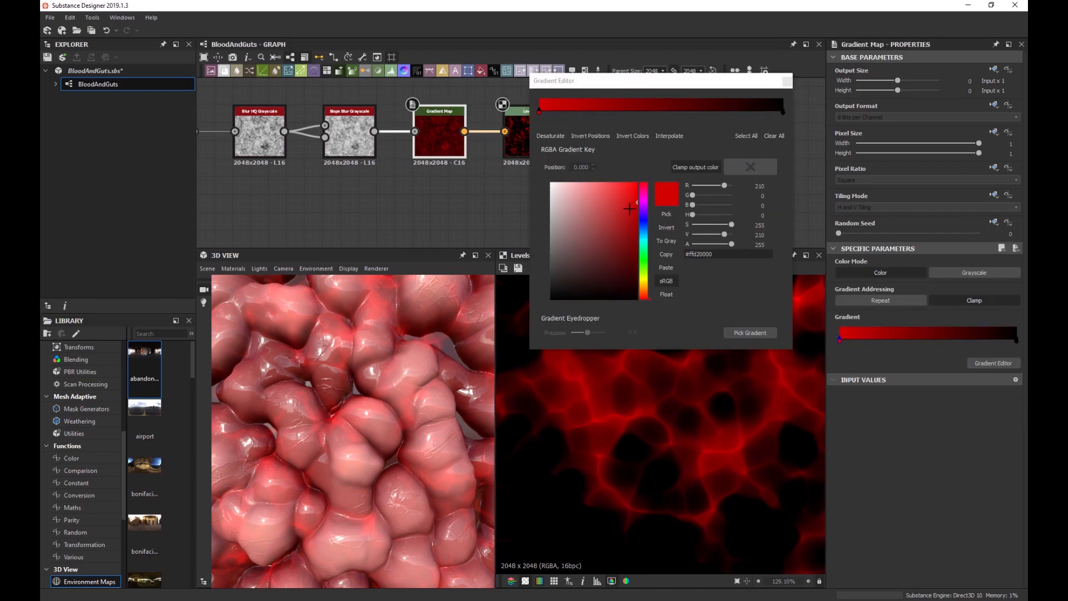
left_click_drag(622, 202, 569, 205)
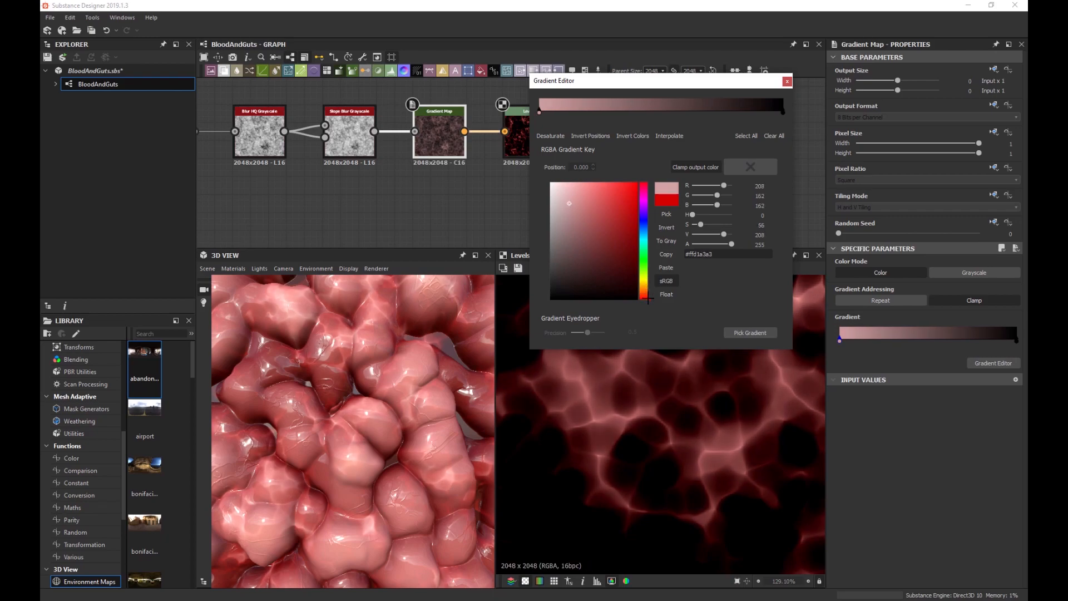
left_click_drag(647, 298, 649, 293)
left_click_drag(648, 298, 648, 299)
scroll(367, 389, "down", 3)
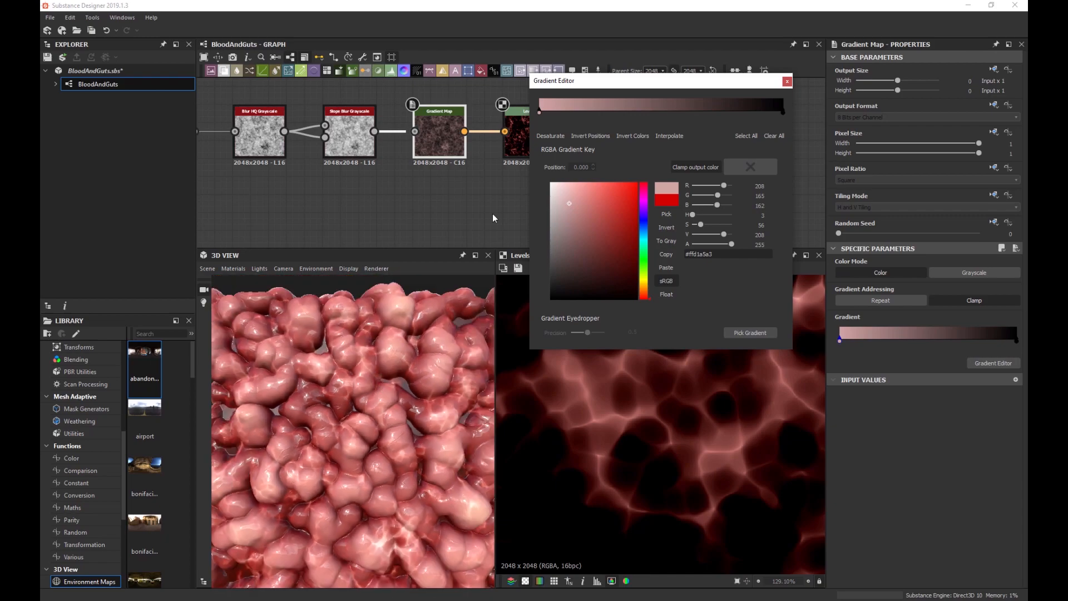
left_click(787, 81)
Readjust the Levels to lift the darks slightly and soften the highlights.
left_click(540, 146)
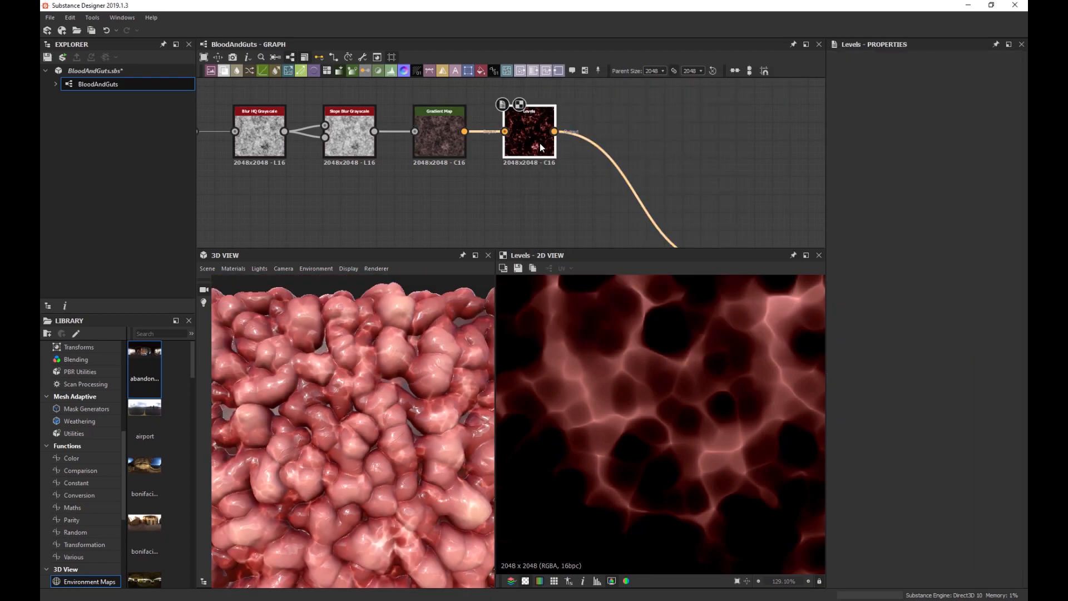
left_click_drag(882, 284, 879, 294)
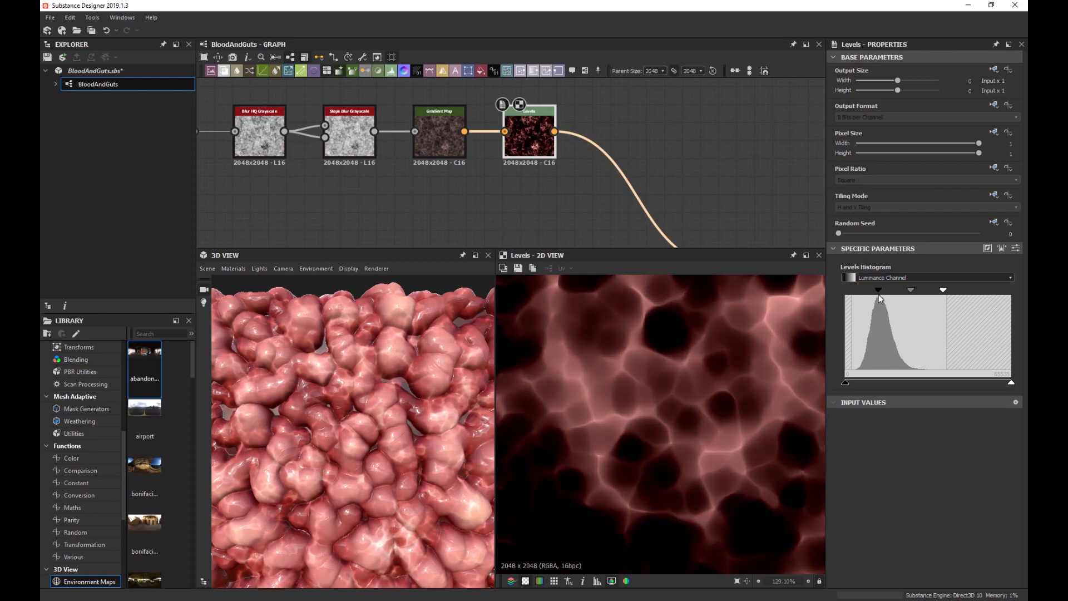
left_click_drag(944, 291, 986, 288)
scroll(401, 364, "down", 3)
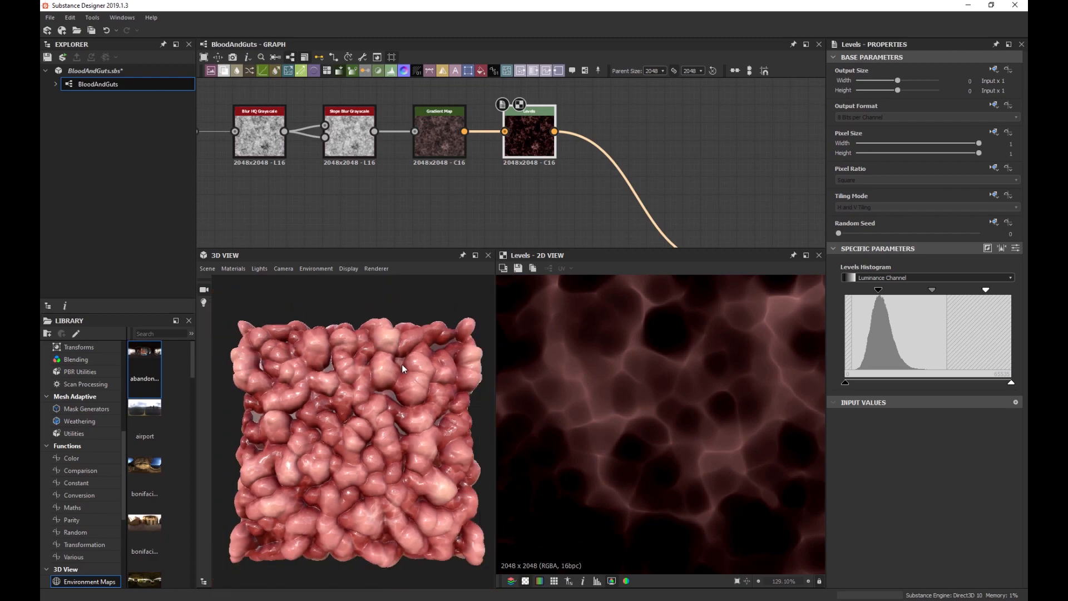
scroll(342, 395, "up", 6)
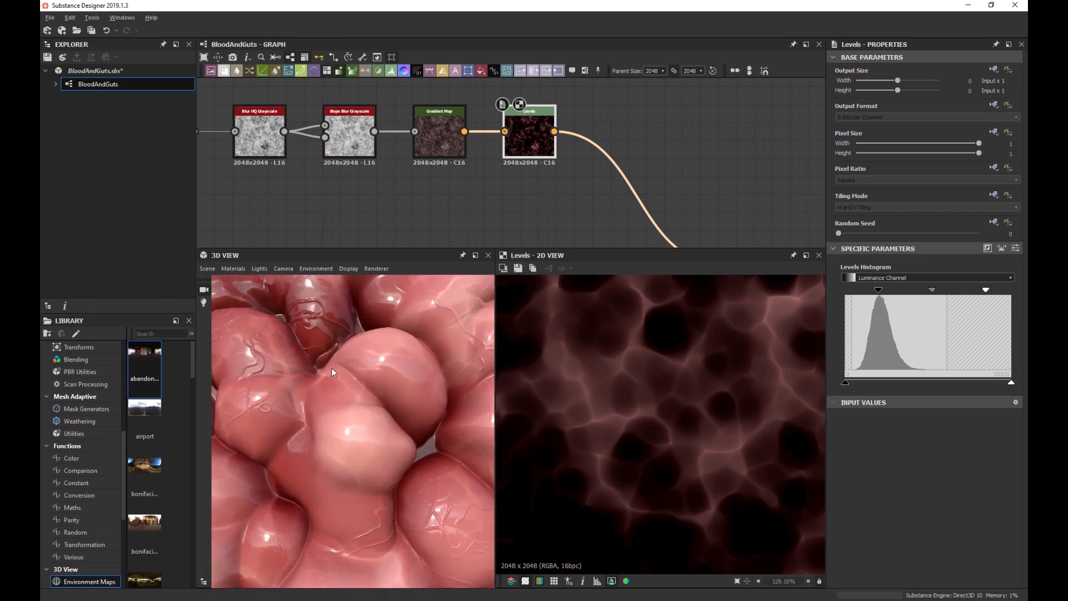
scroll(547, 187, "down", 3)
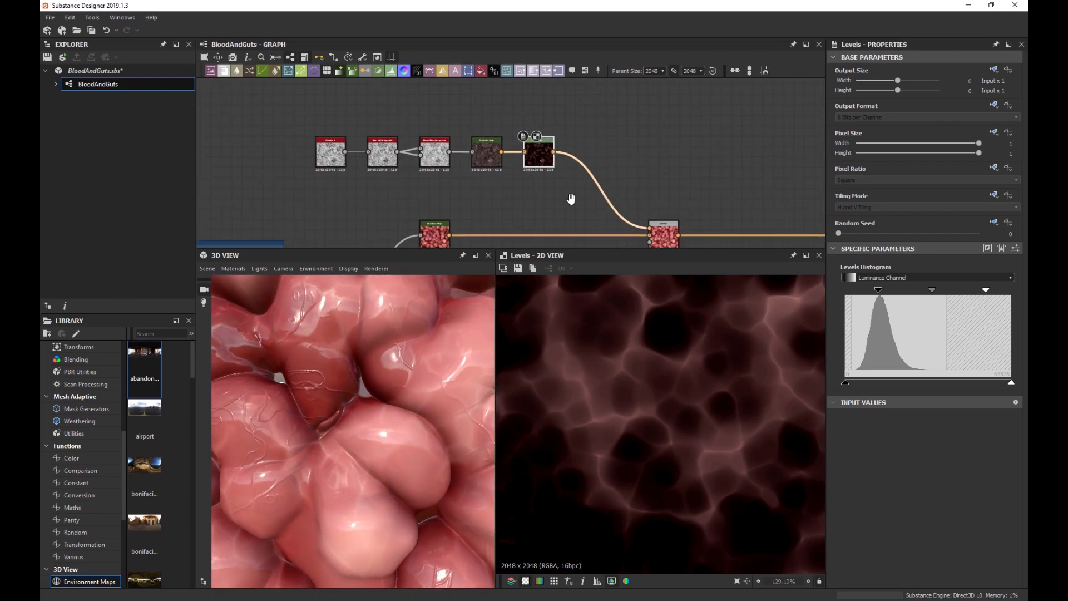
scroll(607, 178, "up", 4)
Set the Screen Blend's opacity to 0.74.
double_click(582, 187)
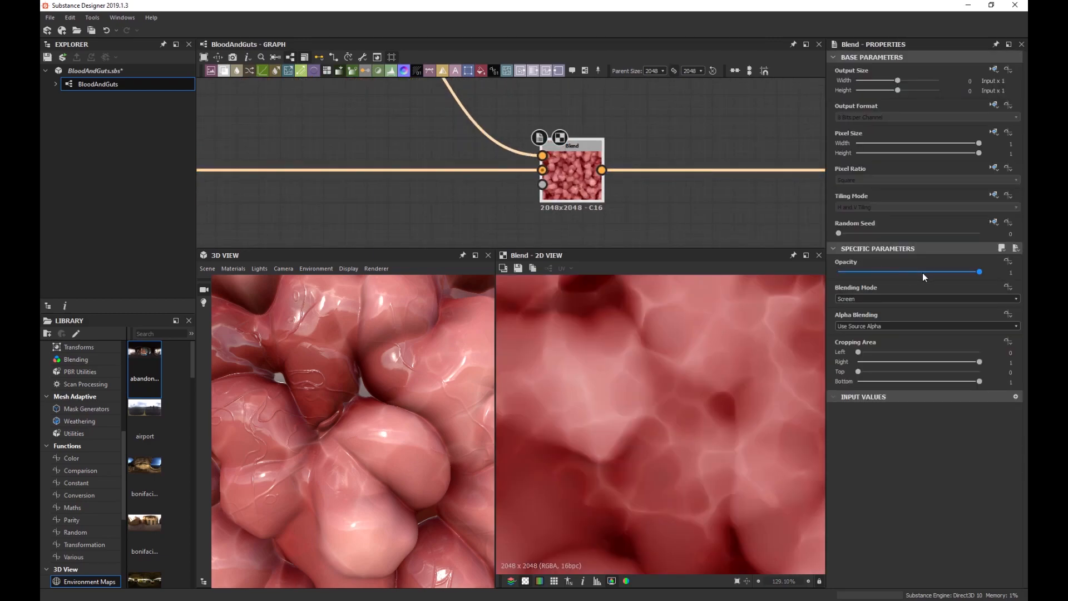
left_click_drag(978, 273, 937, 273)
scroll(653, 378, "down", 5)
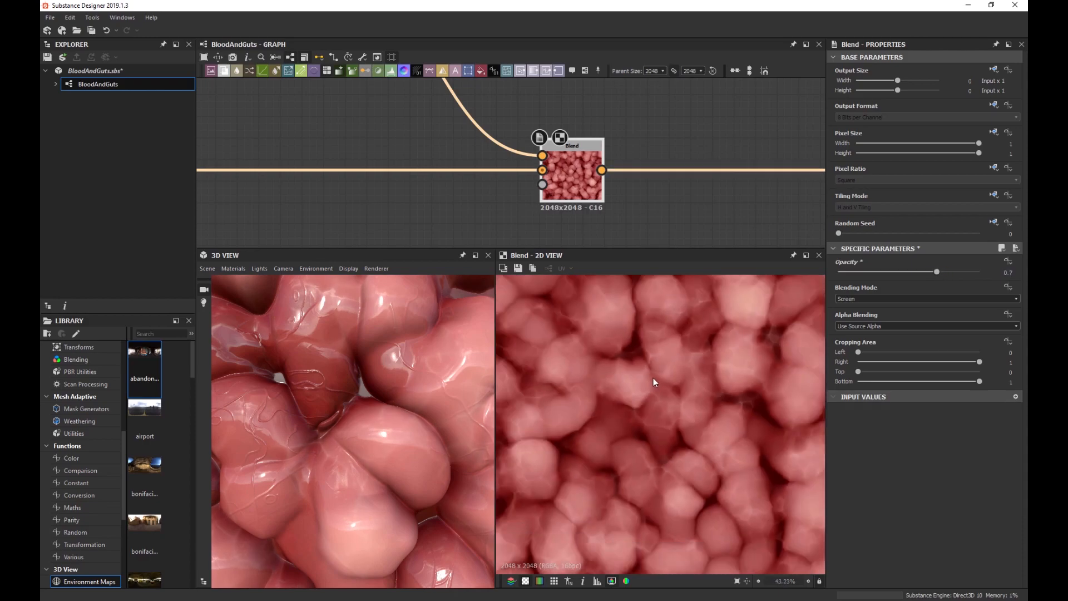
scroll(582, 192, "down", 2)
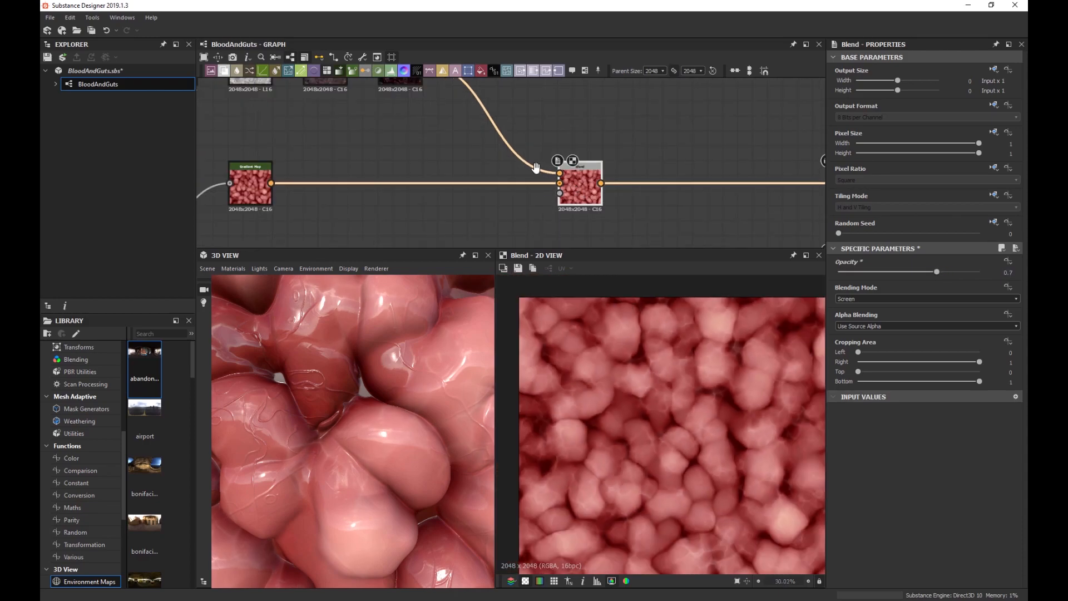
middle_click_drag(568, 133, 659, 159)
scroll(386, 369, "down", 5)
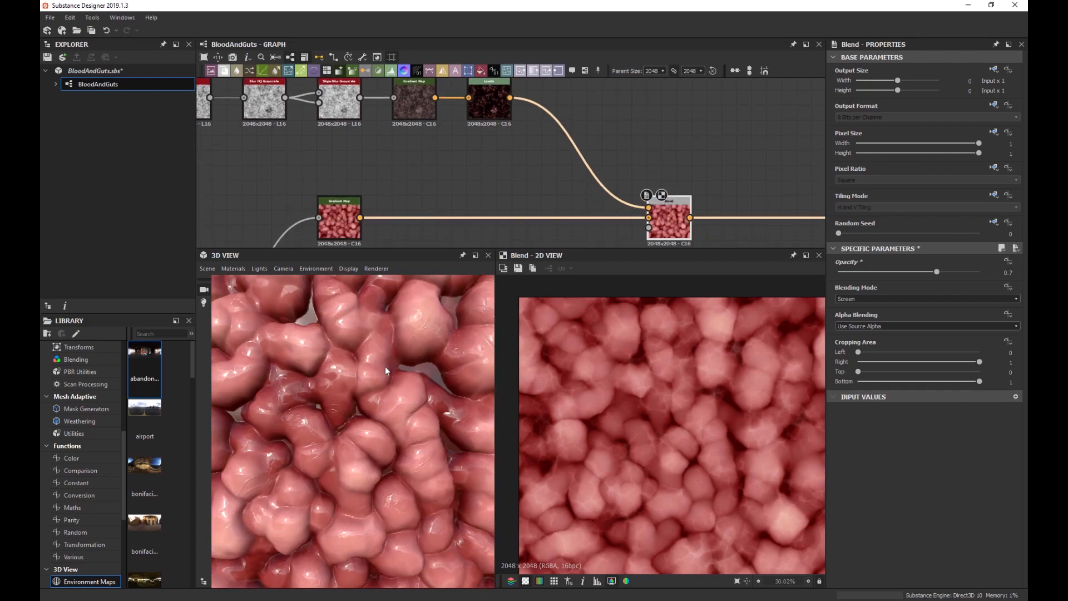
left_click_drag(936, 273, 942, 272)
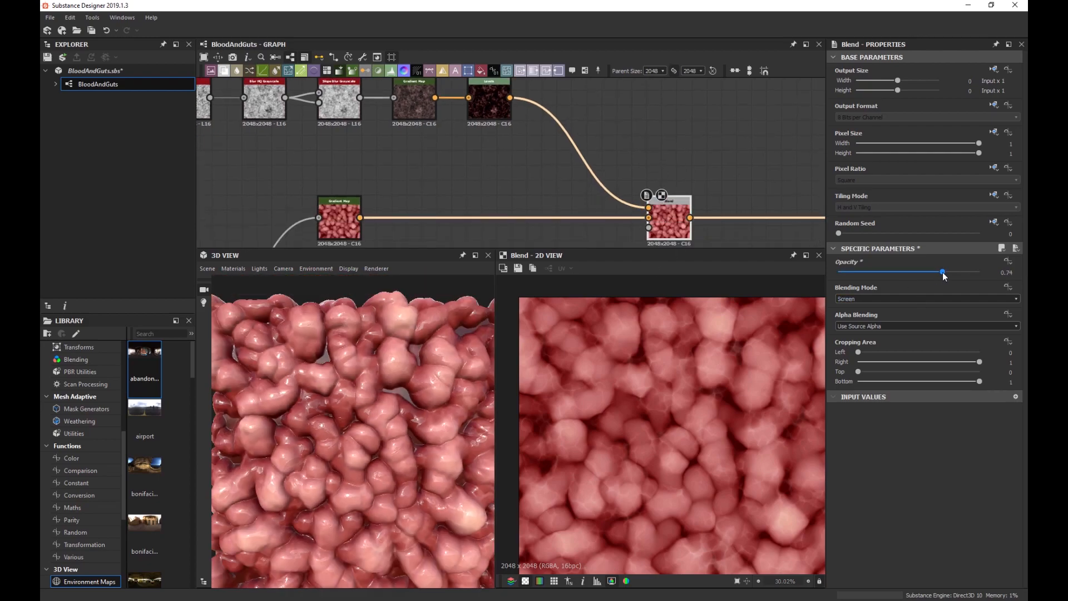
Check the Levels output and move the Slope Blur Grayscale node left.
left_click(488, 109)
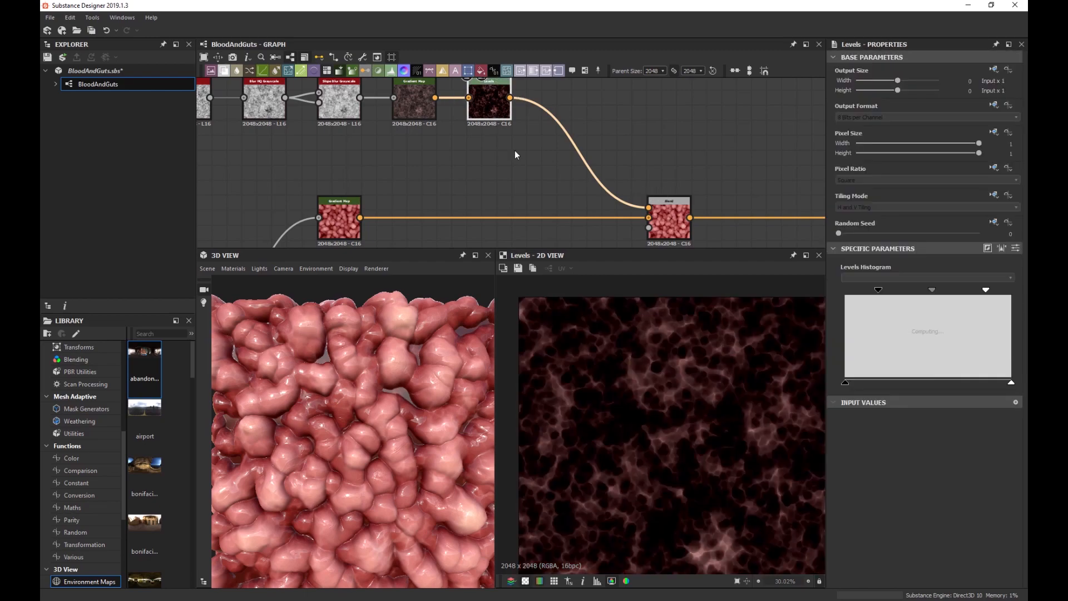
middle_click_drag(502, 173, 598, 236)
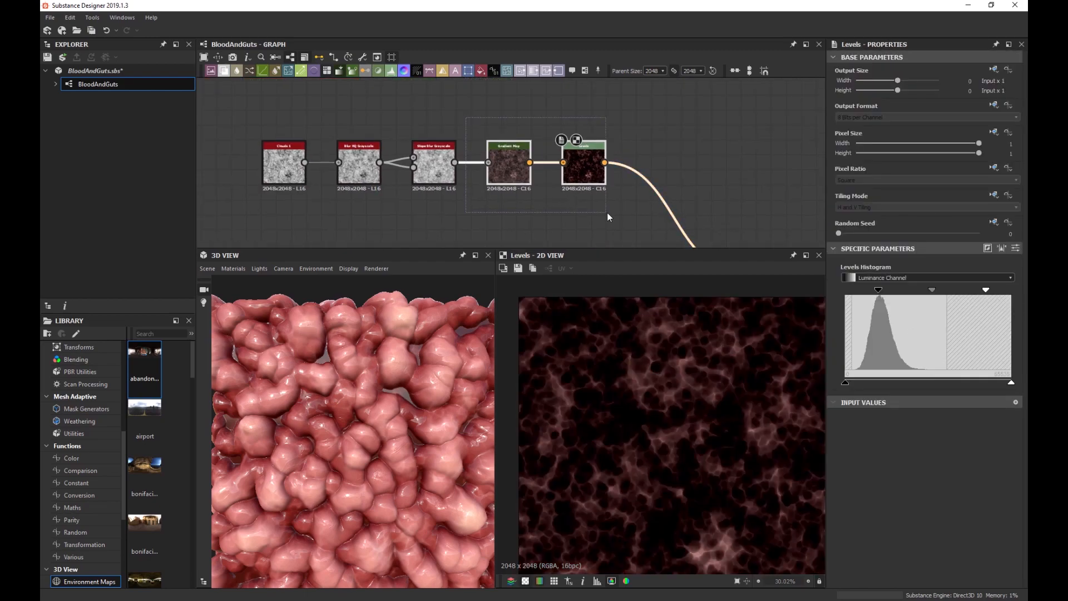
left_click(418, 175)
left_click_drag(418, 176, 335, 169)
Insert a Vector Warp Grayscale node after Slope Blur, linked into its second input.
scroll(661, 380, "up", 2)
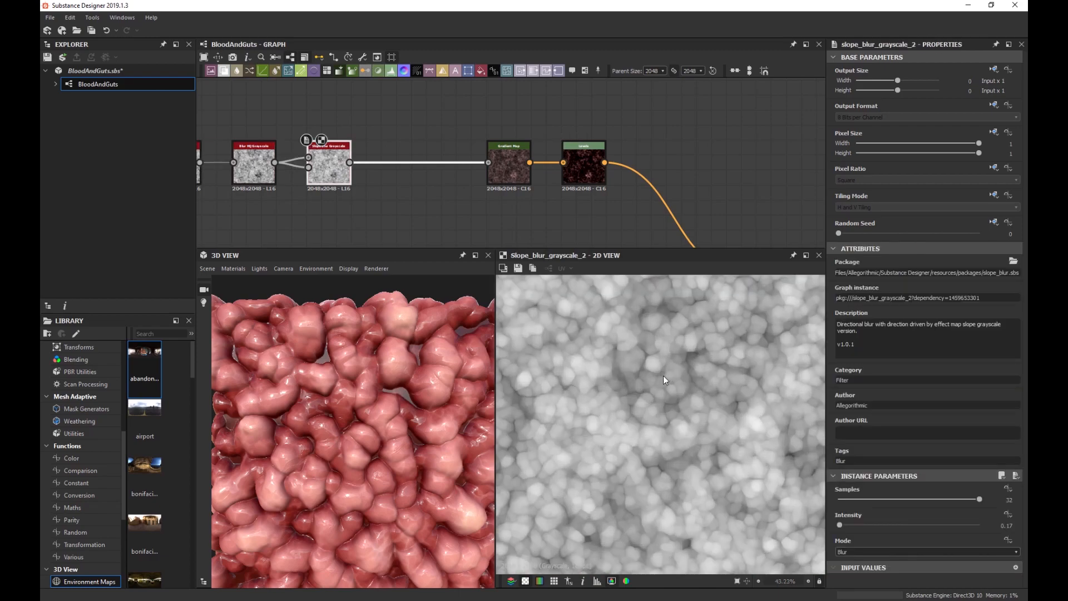
middle_click_drag(431, 191, 514, 177)
key("space")
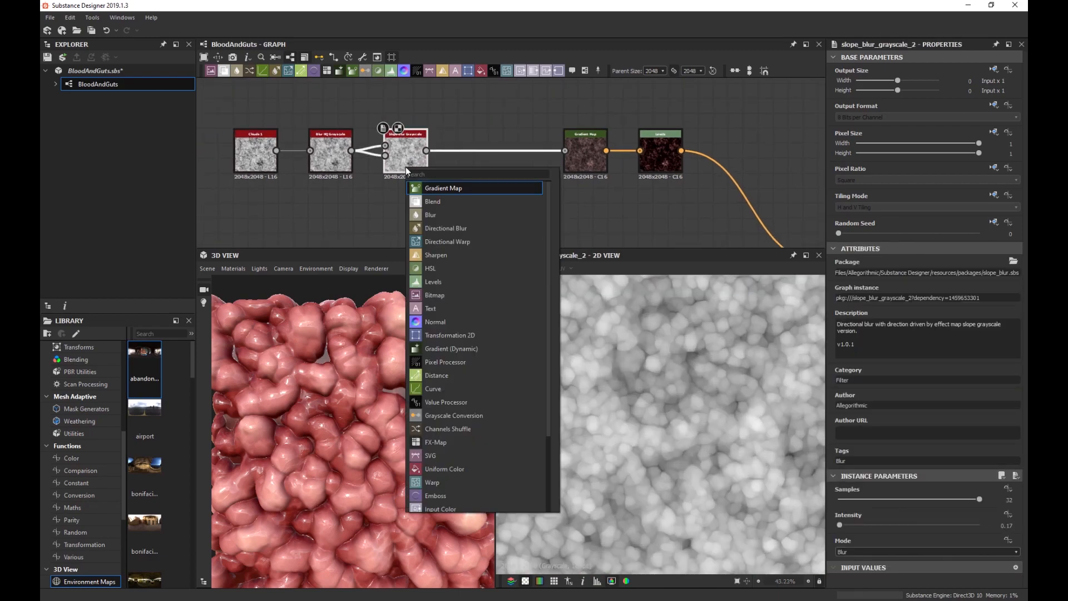
type("vec")
key("Down")
key("Down")
key("Down")
key("Return")
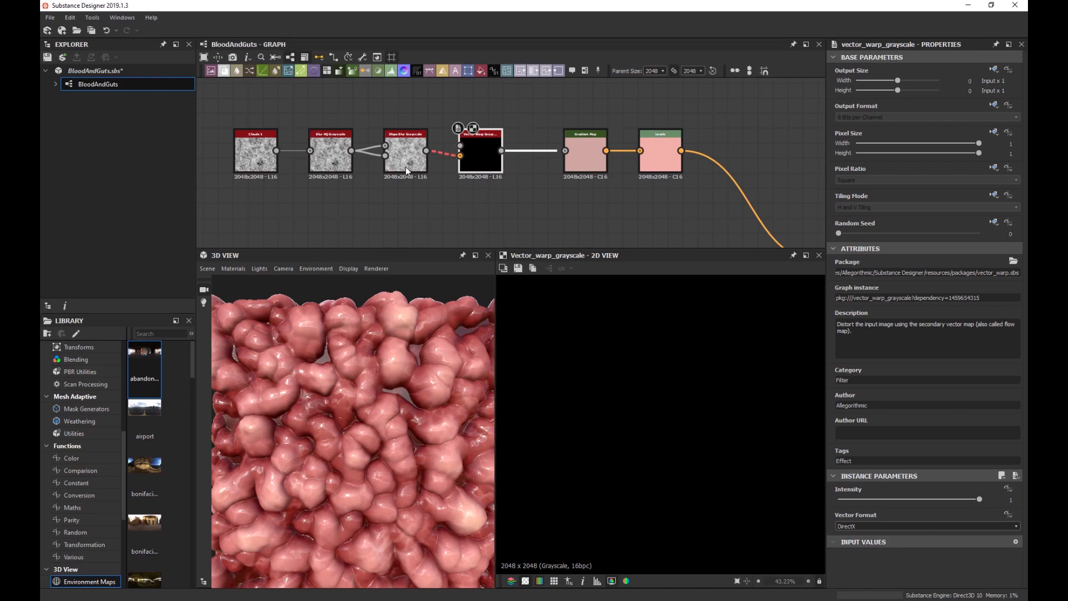
left_click_drag(426, 150, 460, 156)
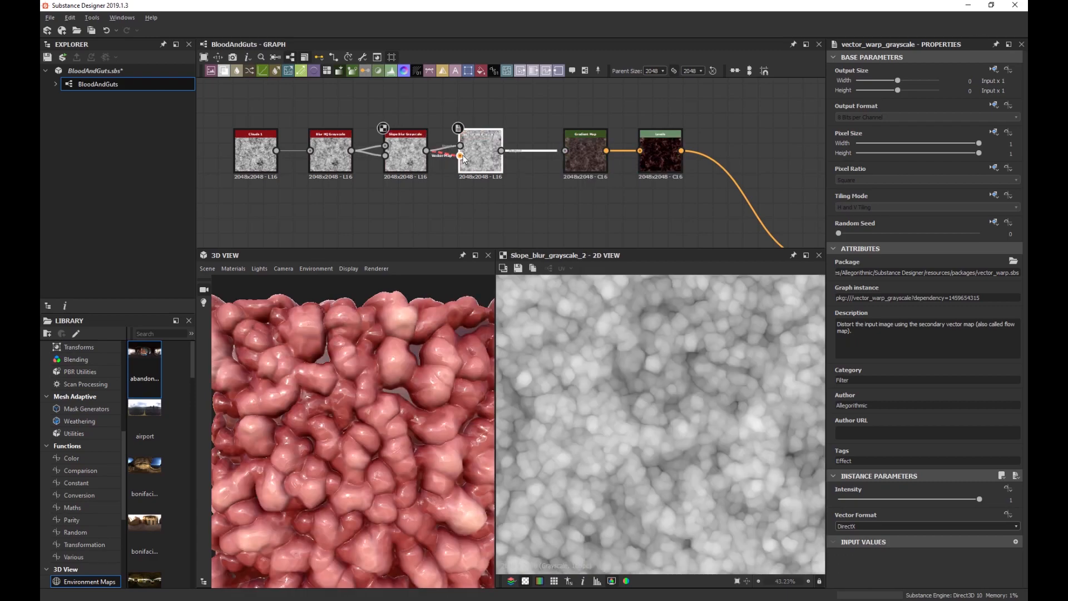
Paste the copied Clouds, Blur and RGBA Merge nodes and feed the Merge into the warp's vector input.
scroll(422, 184, "down", 1)
middle_click_drag(415, 167, 485, 206)
scroll(399, 166, "down", 2)
scroll(390, 178, "up", 5)
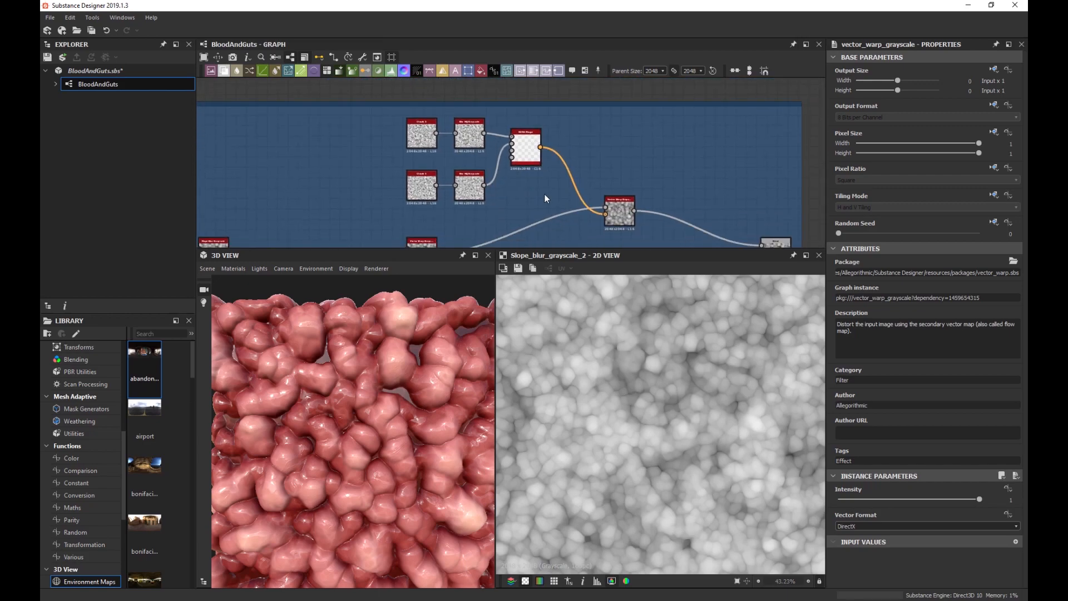
scroll(645, 142, "down", 3)
middle_click_drag(645, 141, 375, 196)
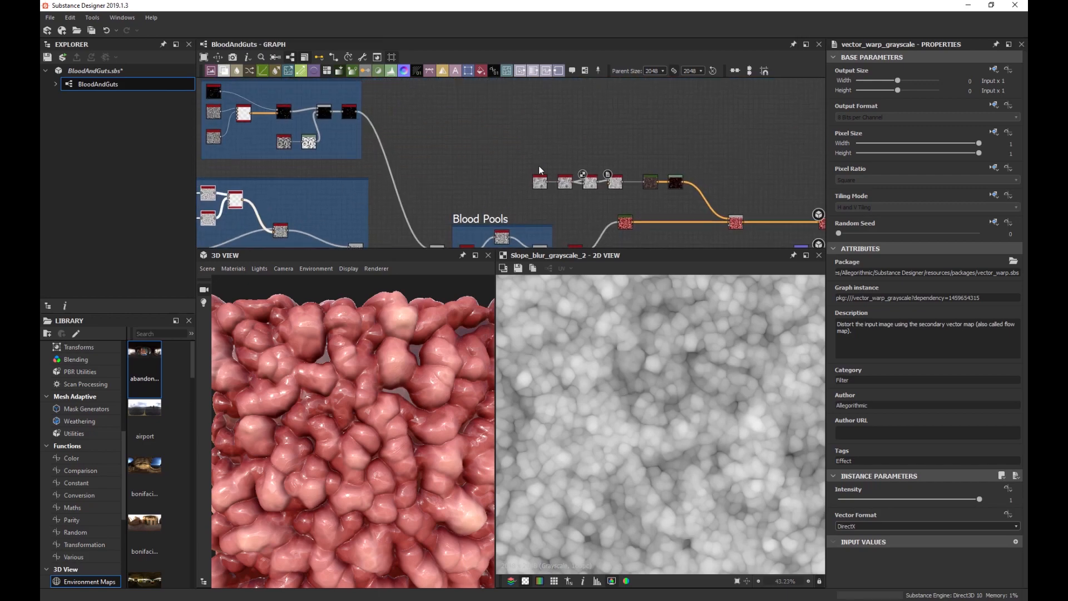
left_click_drag(682, 184, 639, 129)
scroll(509, 140, "up", 3)
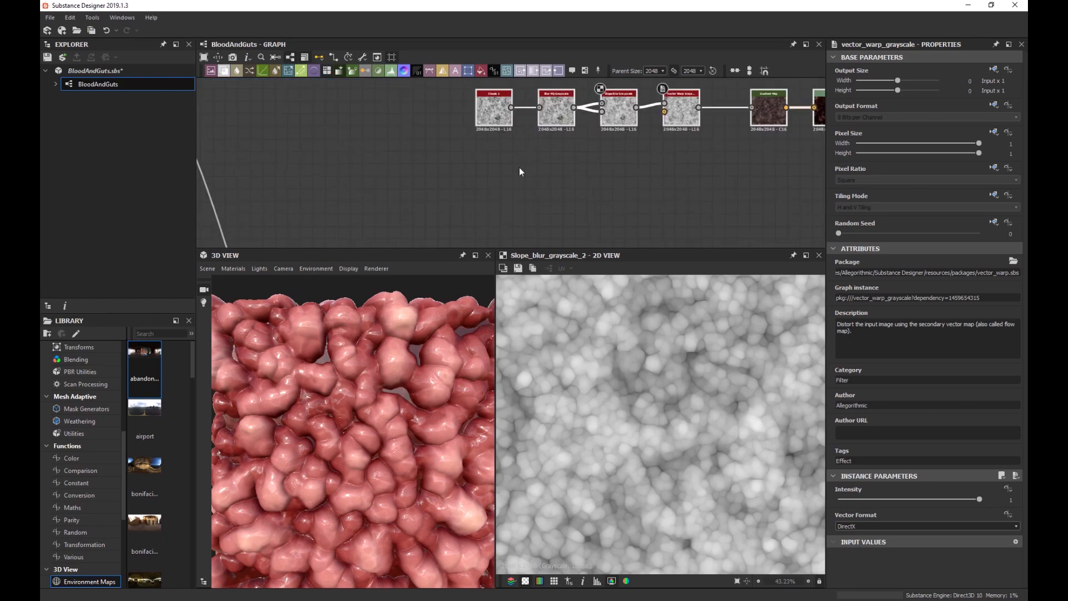
key("ctrl+v")
left_click(608, 188)
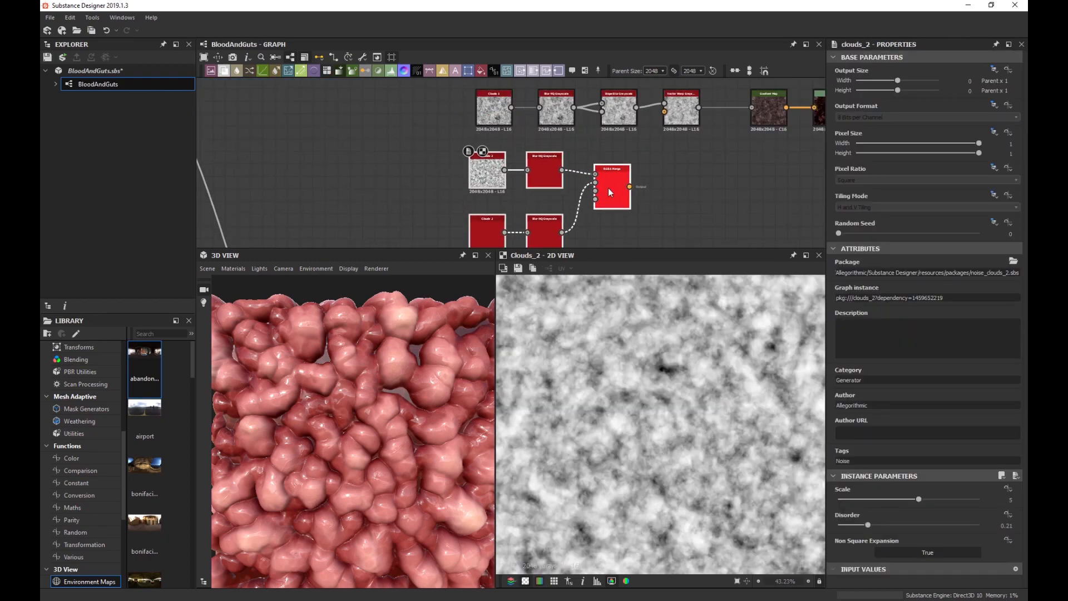
scroll(609, 188, "up", 3)
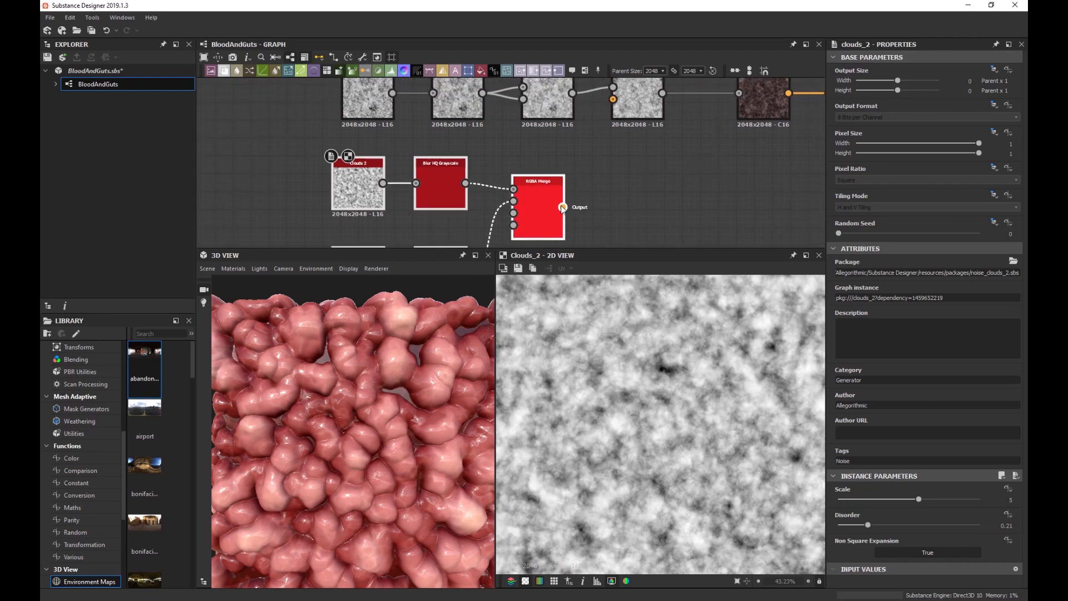
left_click_drag(562, 207, 613, 99)
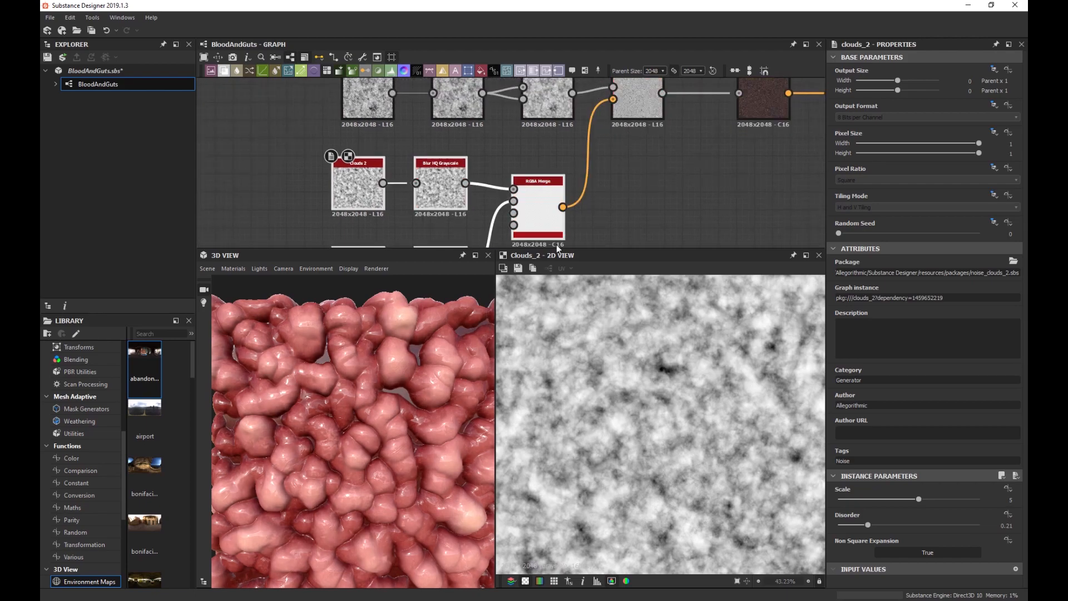
Set the Vector Warp Grayscale intensity to 0.01 and preview the final Levels output.
double_click(635, 110)
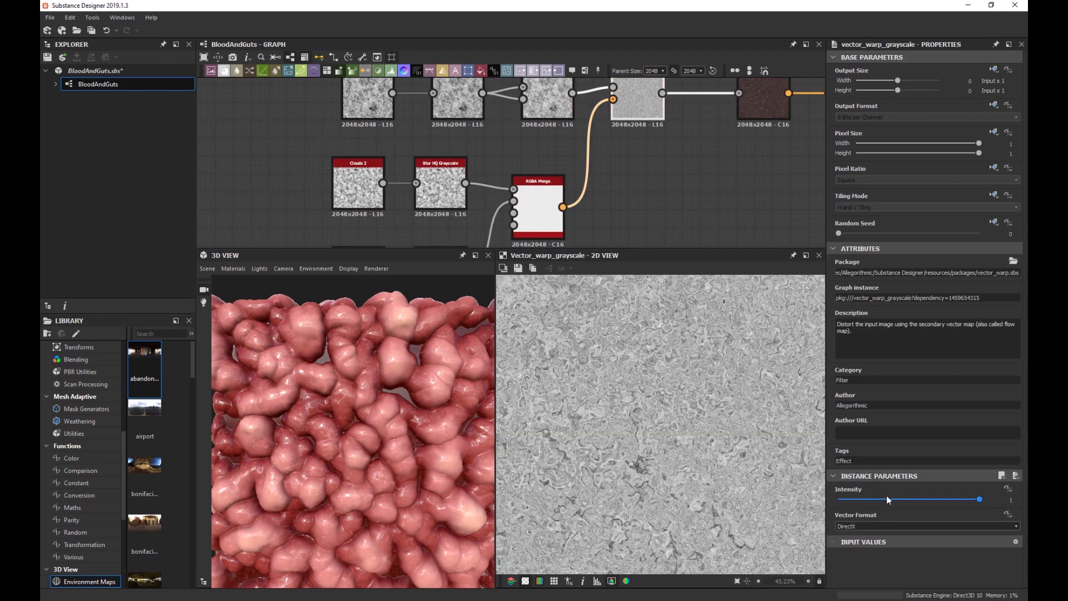
left_click_drag(886, 499, 831, 503)
scroll(677, 392, "up", 3)
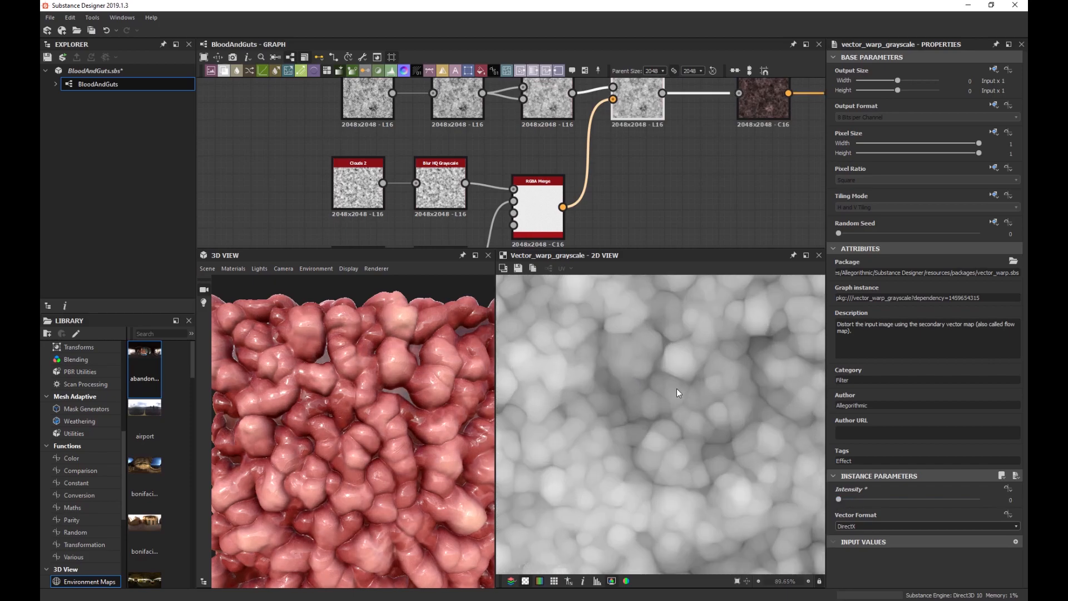
scroll(677, 388, "up", 2)
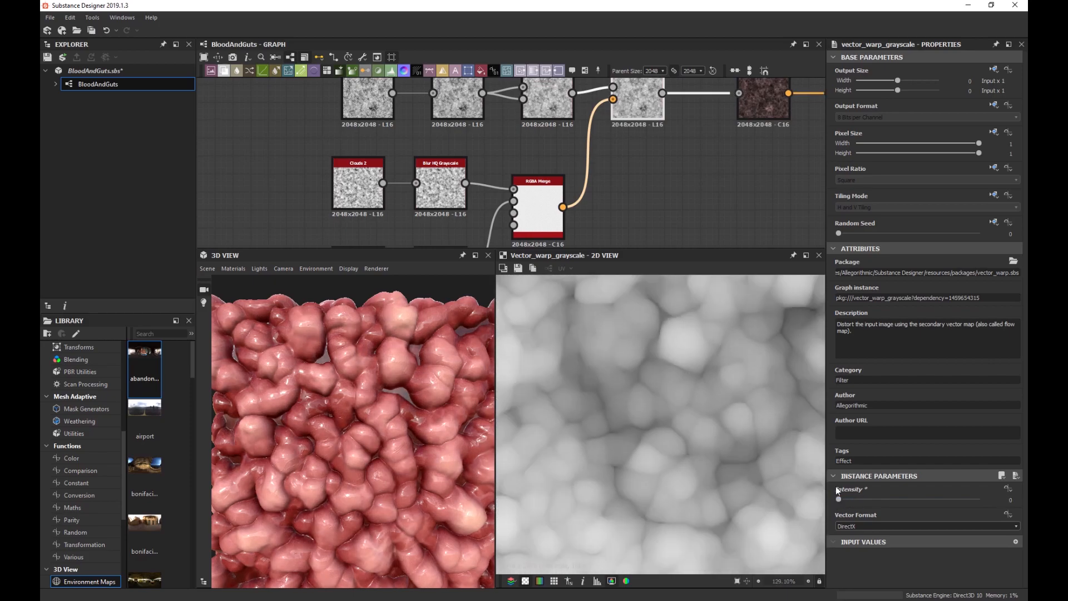
left_click_drag(839, 500, 839, 498)
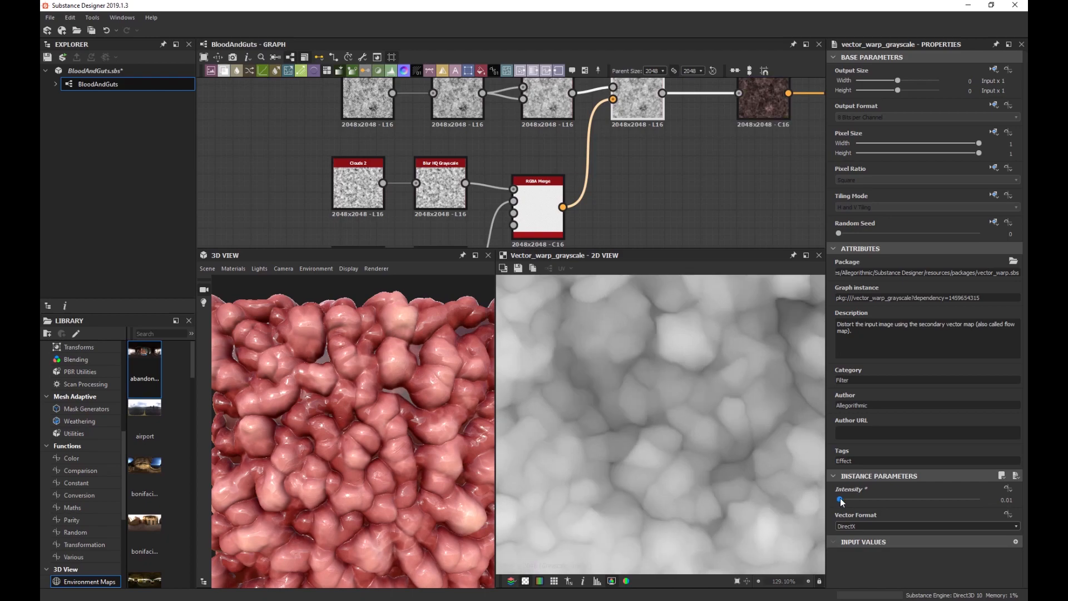
middle_click_drag(738, 204, 541, 228)
double_click(656, 117)
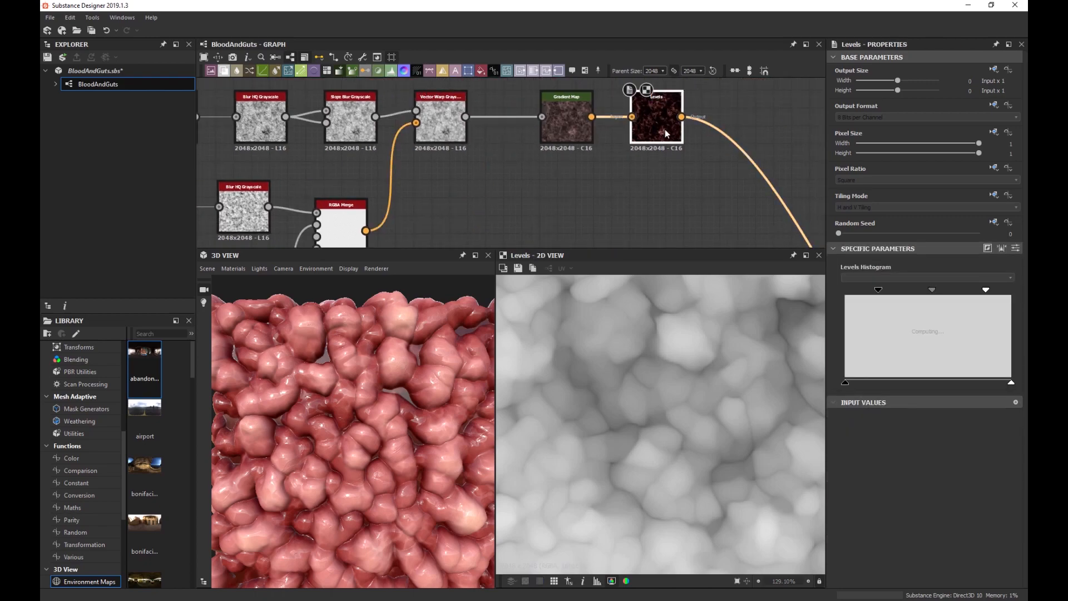
scroll(699, 392, "down", 3)
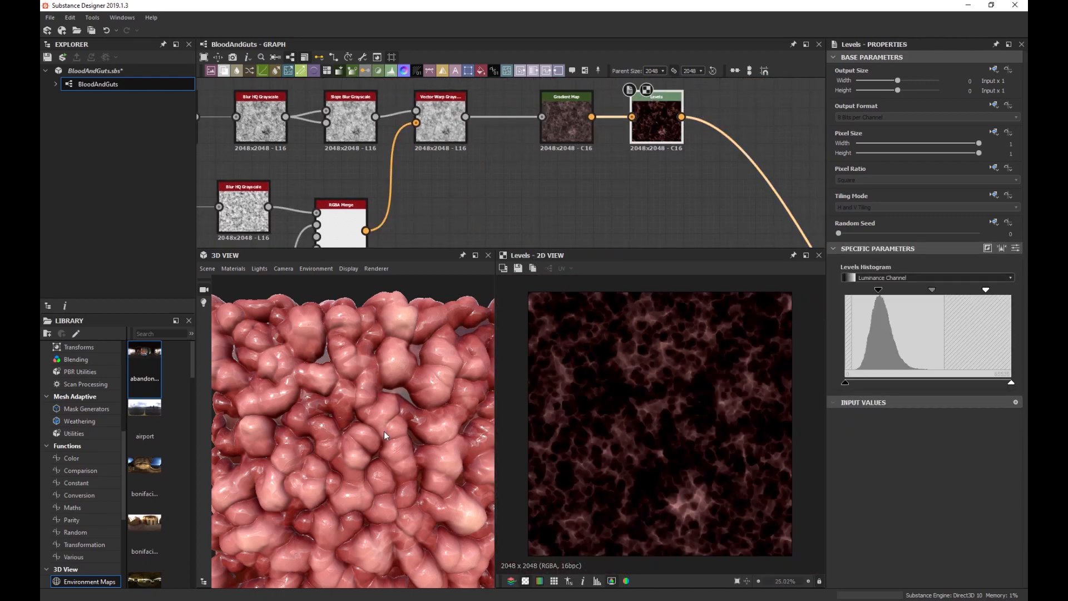
scroll(384, 432, "up", 10)
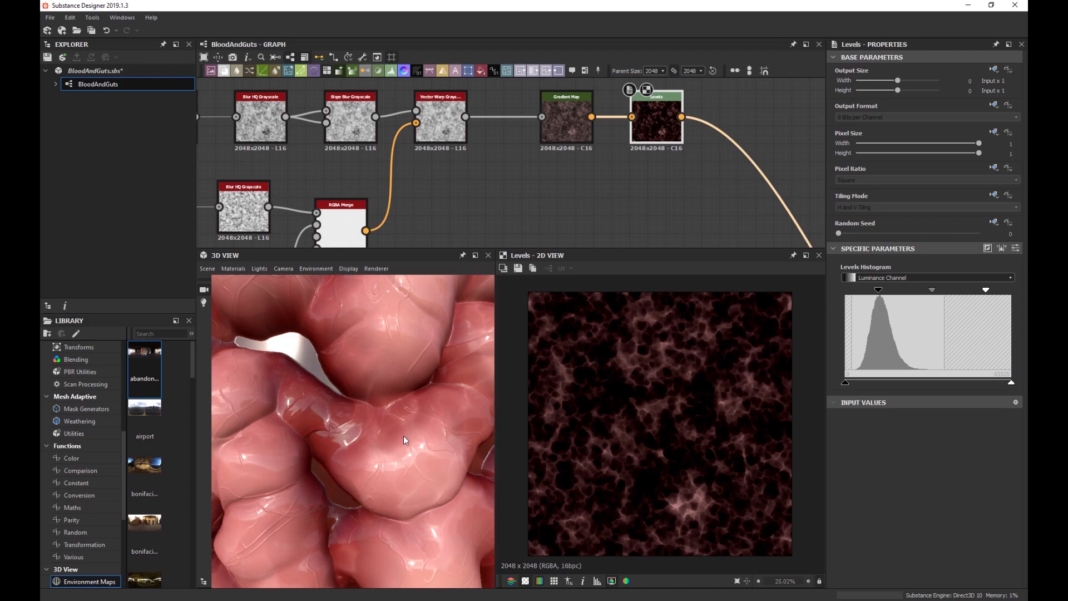
scroll(403, 438, "down", 5)
scroll(369, 439, "up", 3)
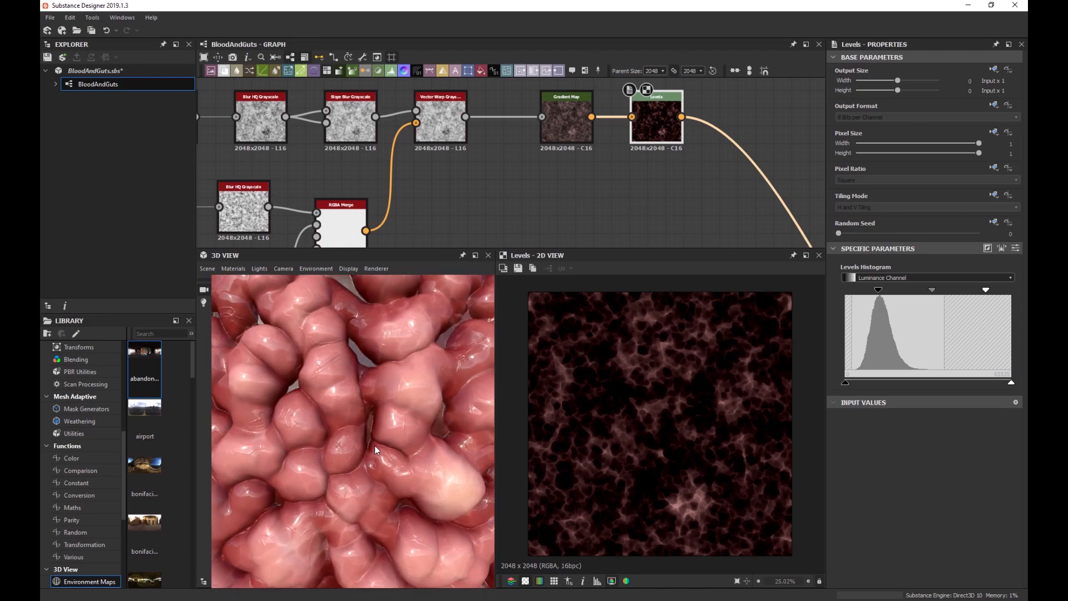
scroll(358, 446, "up", 4)
scroll(406, 435, "down", 3)
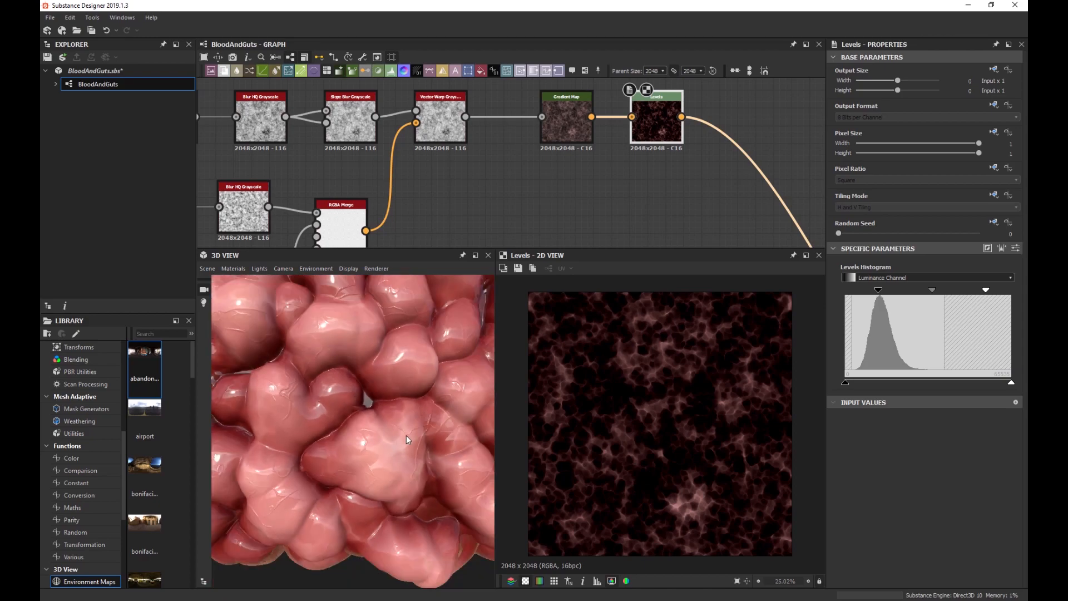
left_click_drag(406, 435, 366, 421)
scroll(374, 436, "down", 4)
scroll(409, 432, "up", 1)
scroll(405, 431, "down", 2)
scroll(399, 426, "up", 3)
scroll(365, 420, "down", 3)
scroll(353, 426, "up", 1)
scroll(365, 423, "down", 2)
scroll(472, 190, "down", 3)
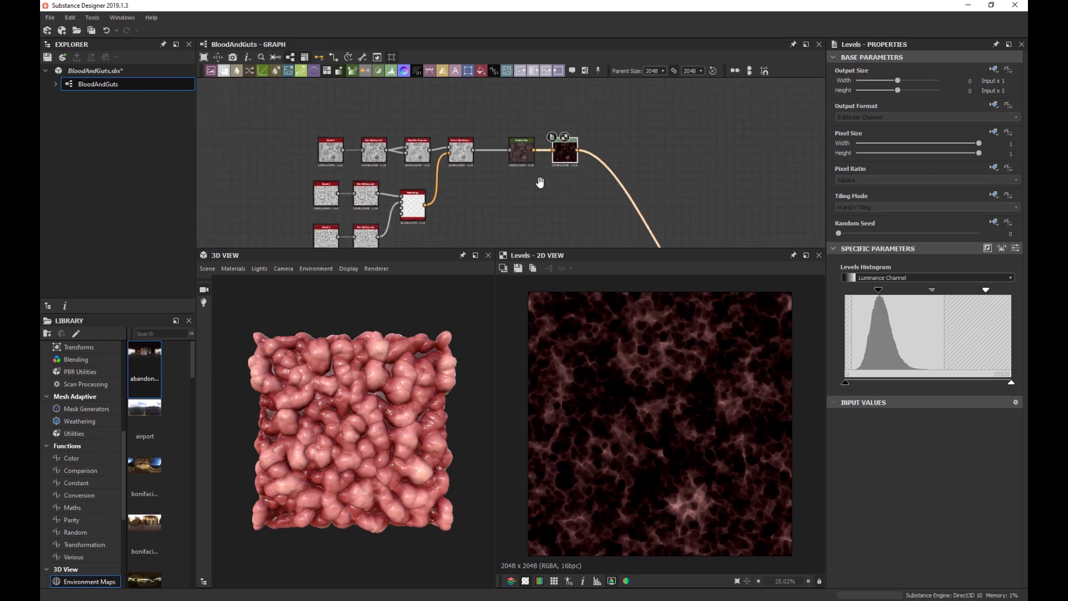
scroll(575, 168, "down", 2)
Wrap the selected flesh pattern nodes in a frame titled 'Meaty Pattern'.
middle_click_drag(575, 168, 594, 162)
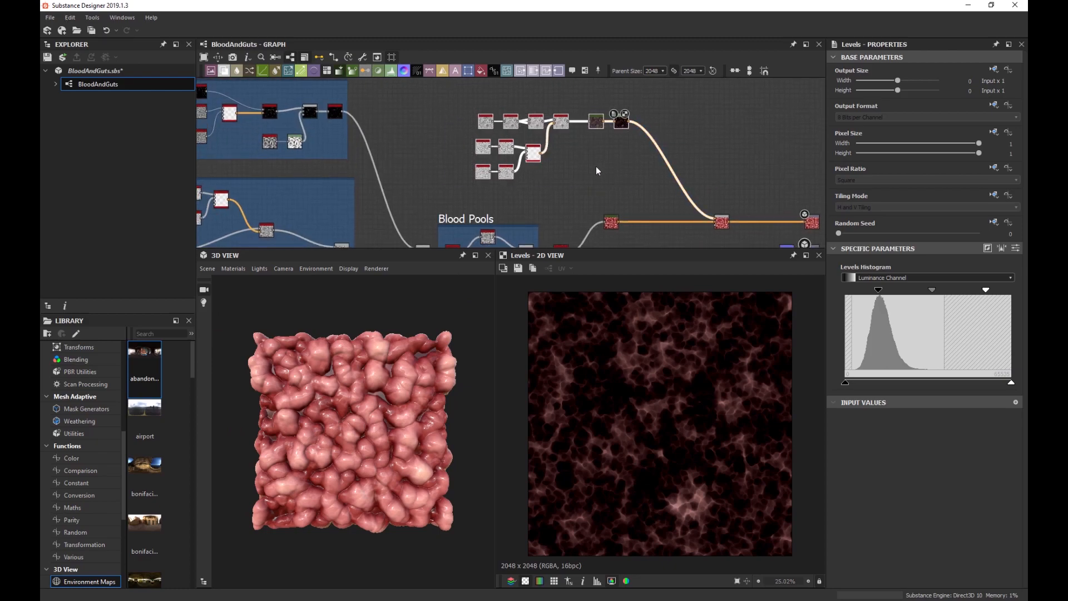
key("space")
type("frame")
key("Return")
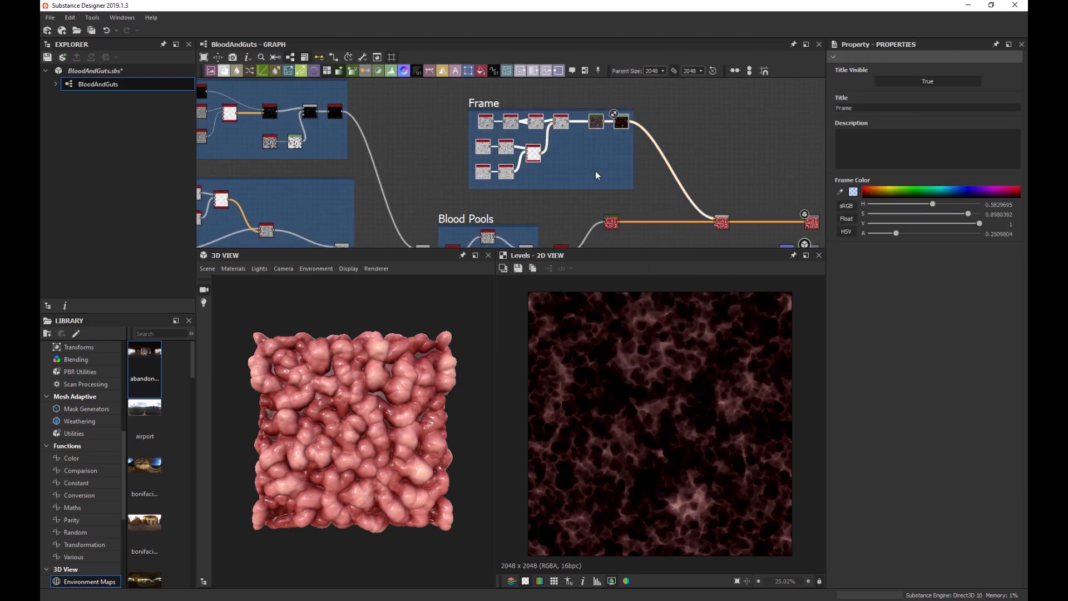
double_click(920, 109)
type("Meaty Pattern")
key("Return")
Slide the Blend node and the Meaty Pattern frame left, bringing Blood Pools into view.
left_click_drag(715, 229, 662, 229)
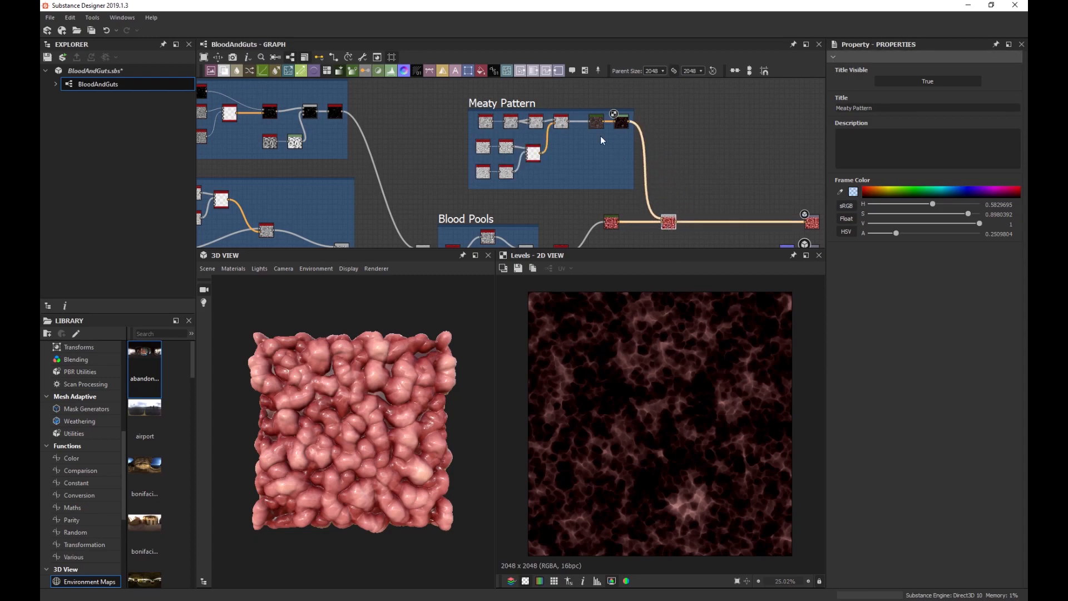
left_click_drag(565, 104, 515, 110)
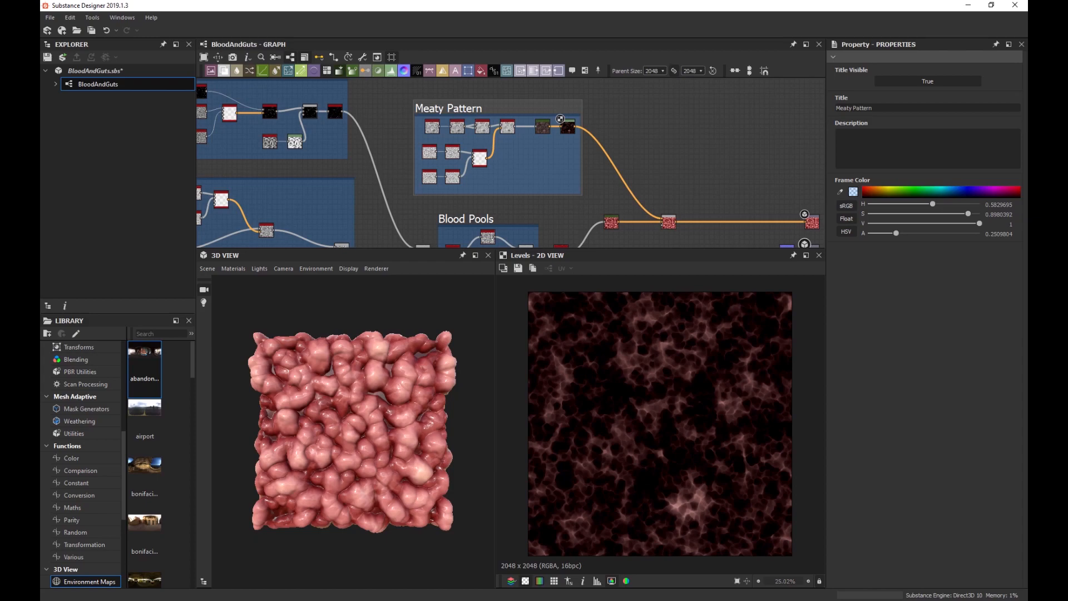
middle_click_drag(685, 171, 646, 146)
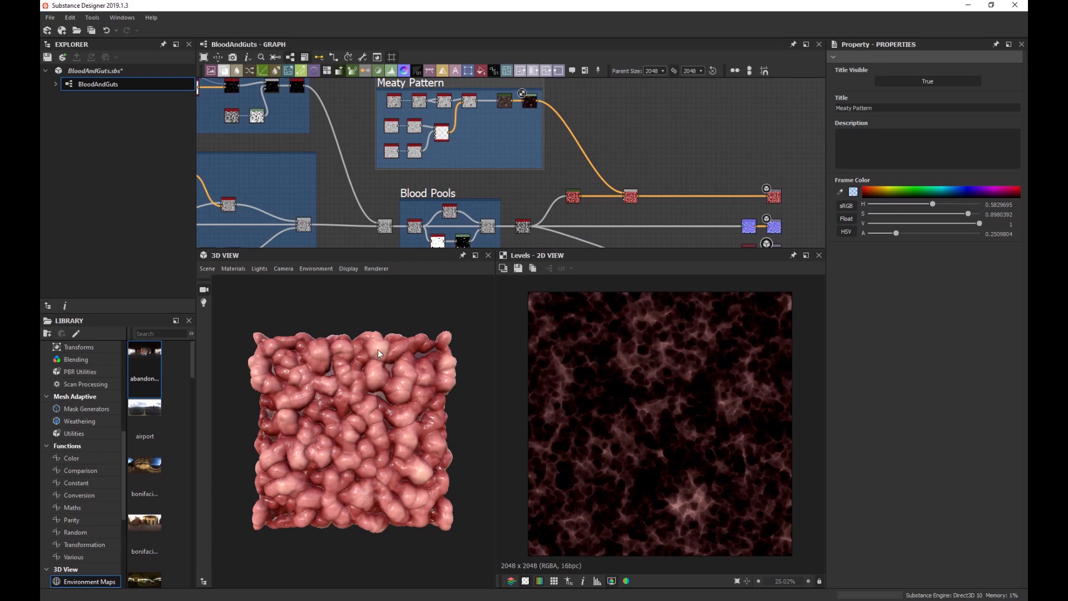
Preview the Blend node's output in the 2D view.
scroll(373, 362, "up", 3)
scroll(373, 361, "up", 5)
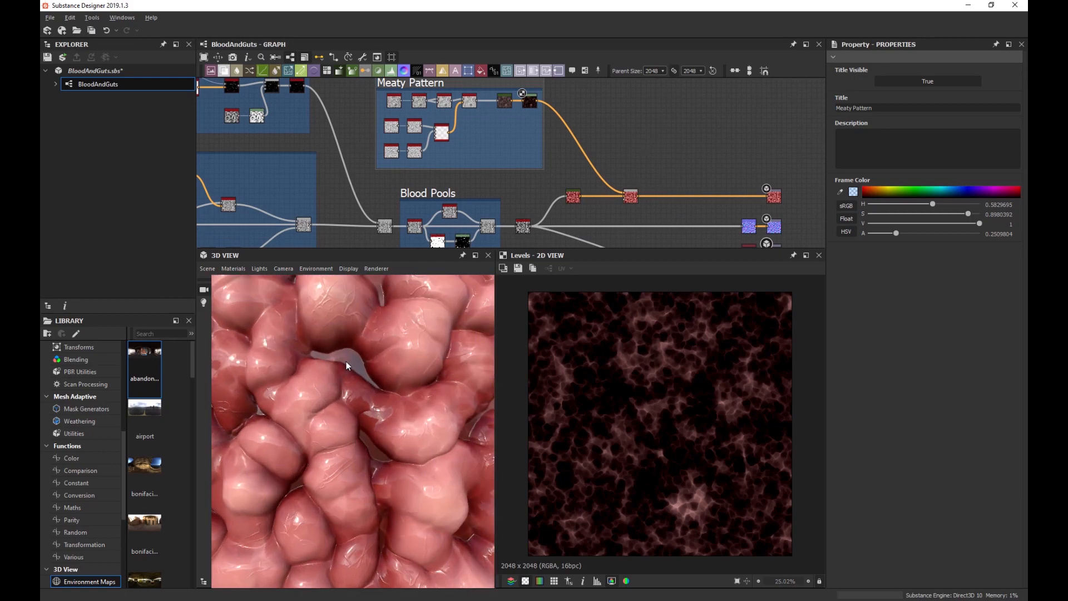
middle_click_drag(345, 352, 349, 368)
scroll(349, 368, "down", 3)
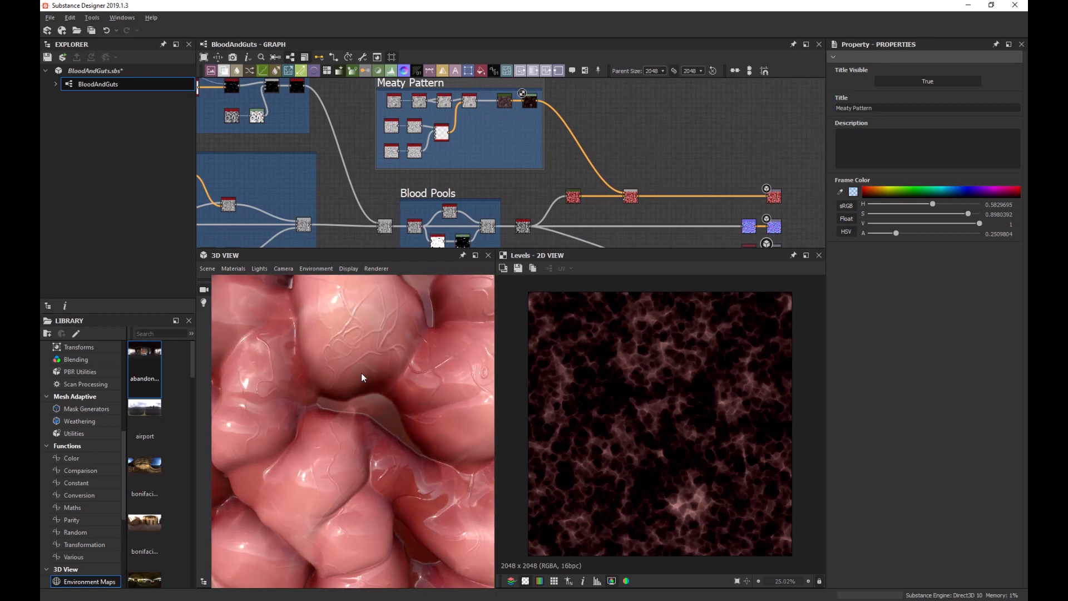
scroll(365, 384, "up", 4)
scroll(368, 400, "down", 2)
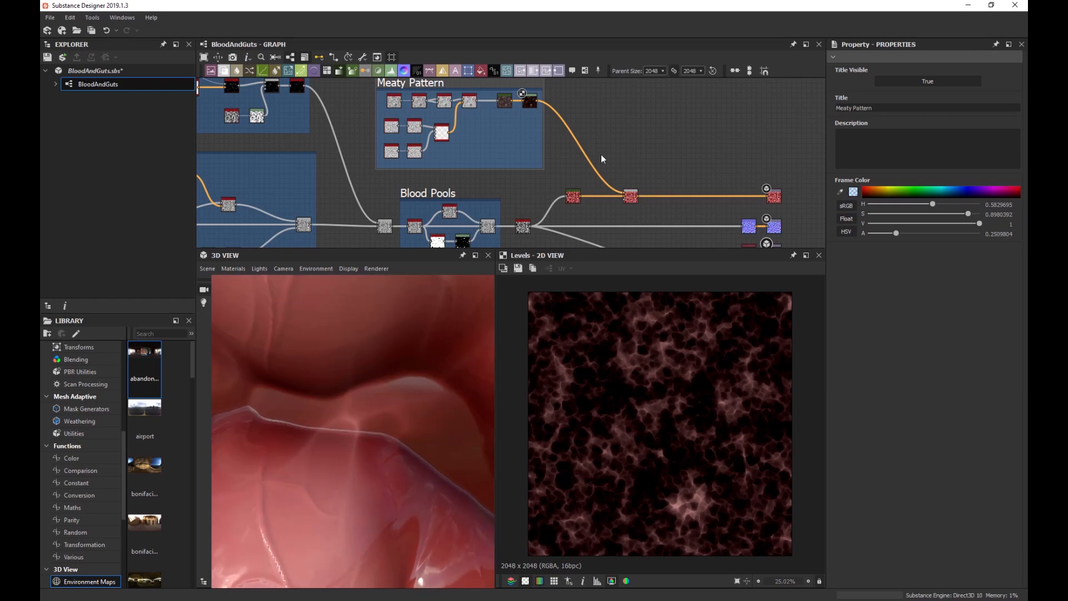
scroll(634, 202, "up", 3)
double_click(639, 198)
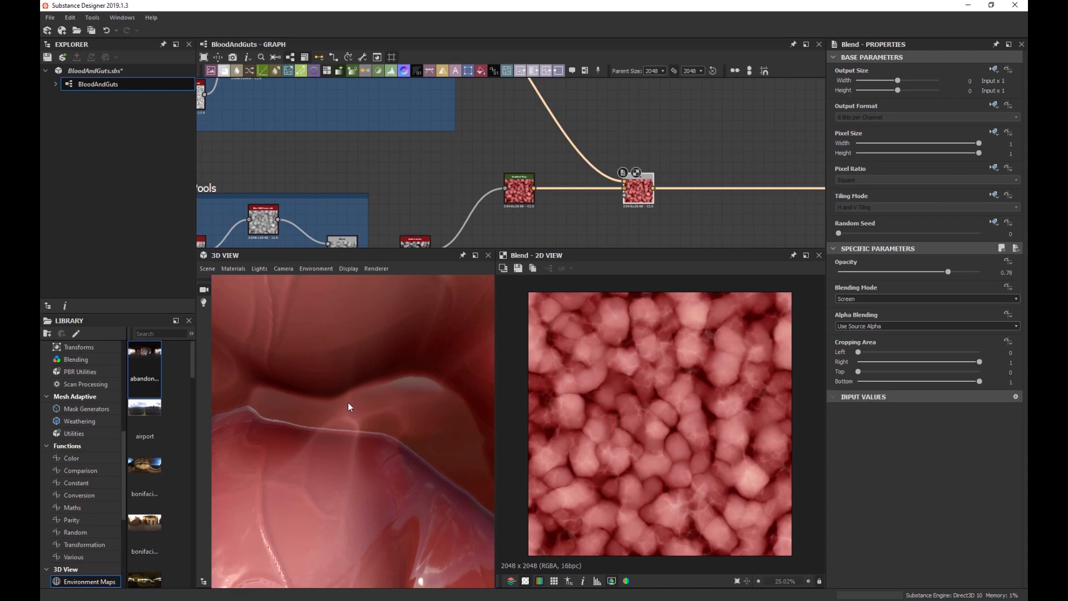
Show the Blood Pools clamp_grayscale node's lumps in the 2D view.
scroll(613, 210, "down", 2)
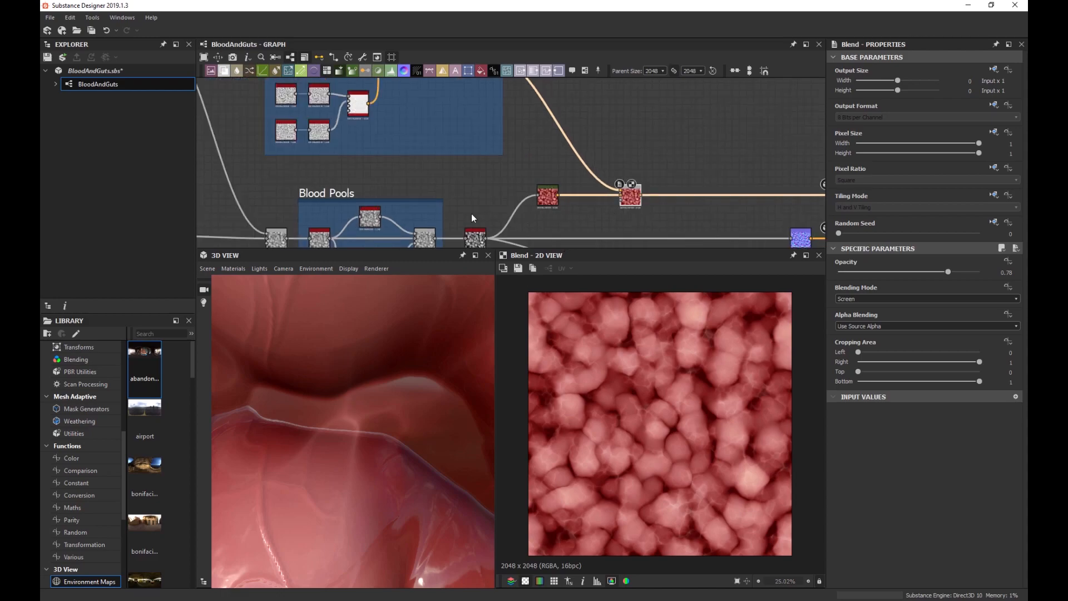
middle_click_drag(443, 219, 442, 193)
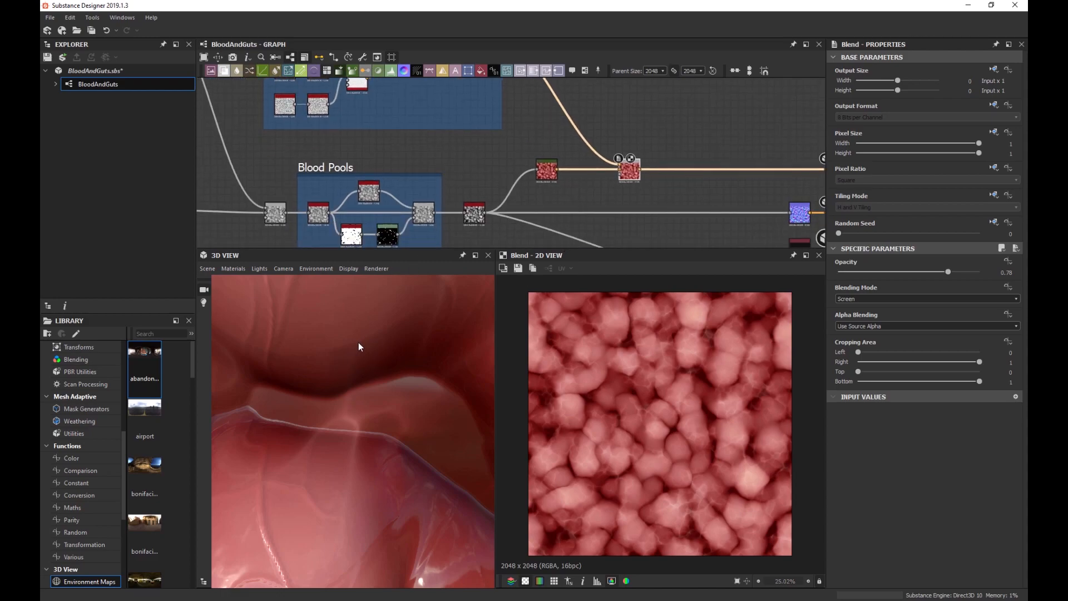
scroll(372, 230, "up", 1)
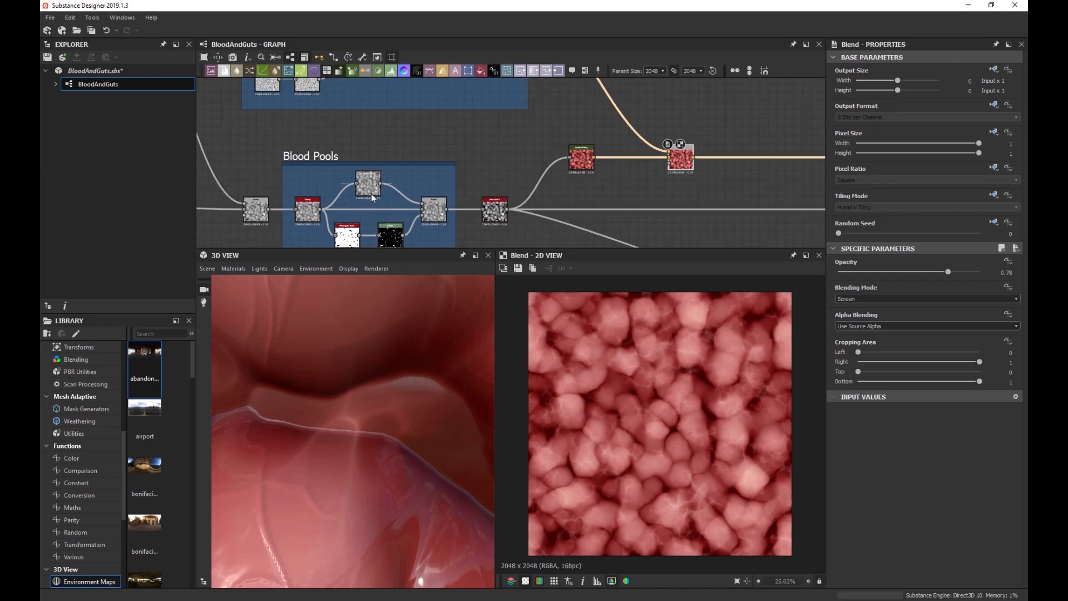
double_click(305, 213)
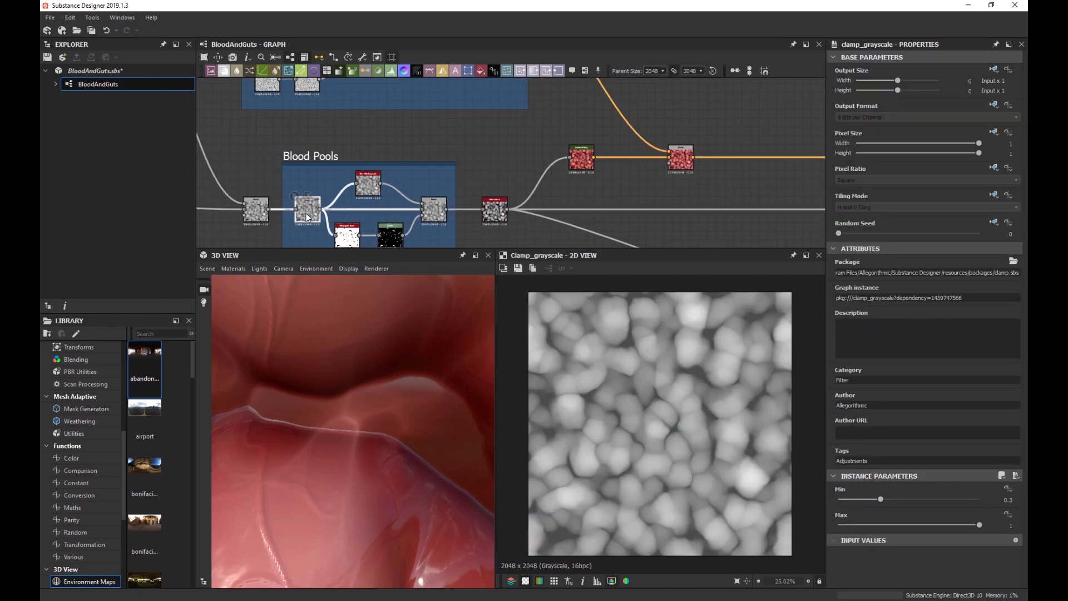
Preview the histogram_scan mask and connect it to the Blend node's lower input.
double_click(348, 243)
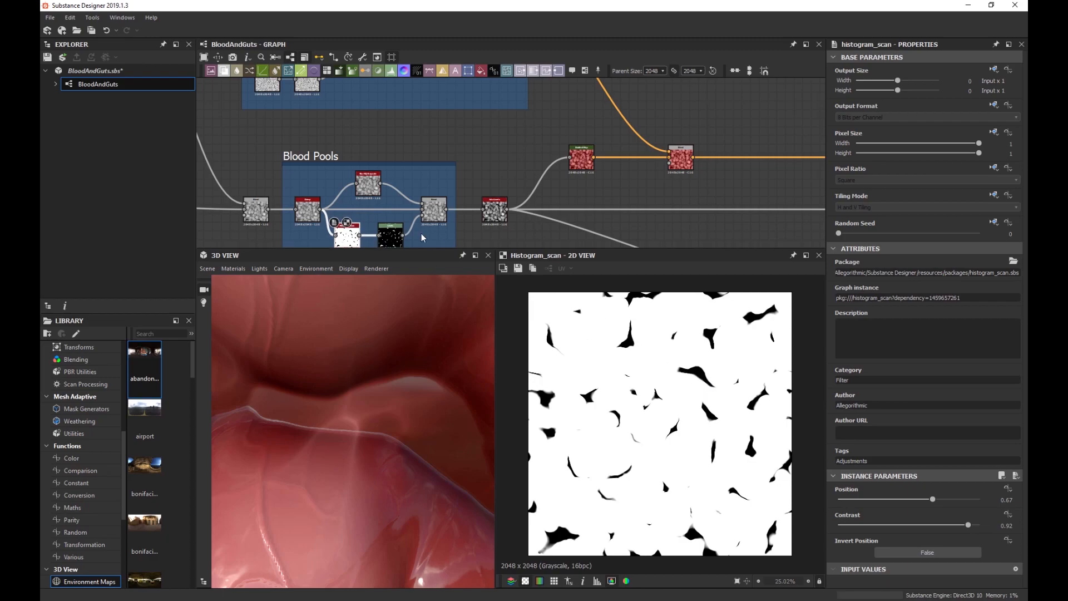
middle_click_drag(375, 226, 360, 200)
left_click_drag(352, 209, 665, 140)
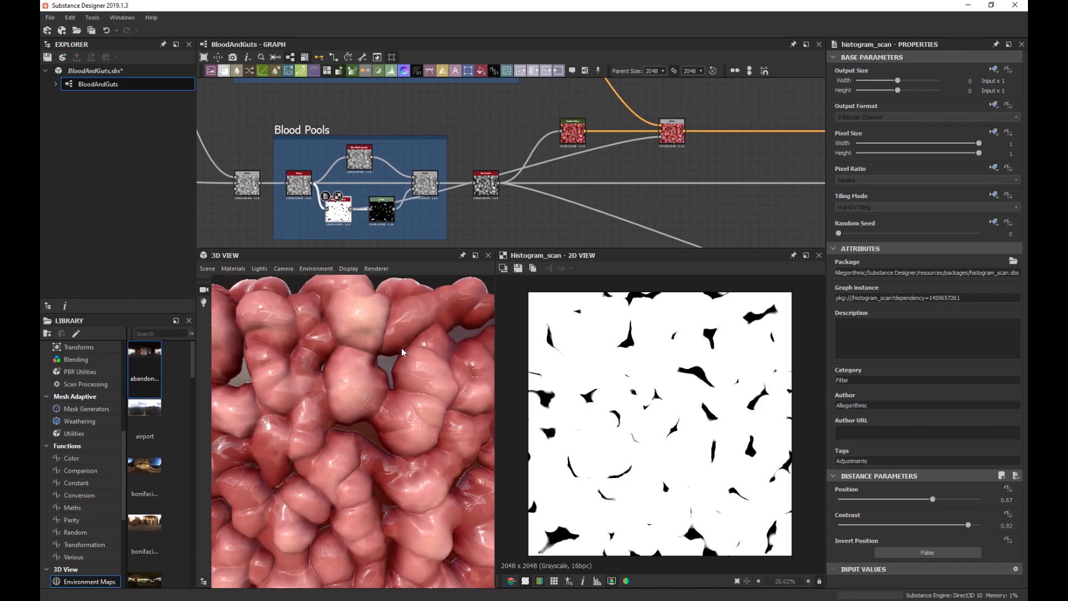
left_click_drag(333, 349, 349, 364)
scroll(305, 355, "up", 3)
scroll(360, 396, "down", 5)
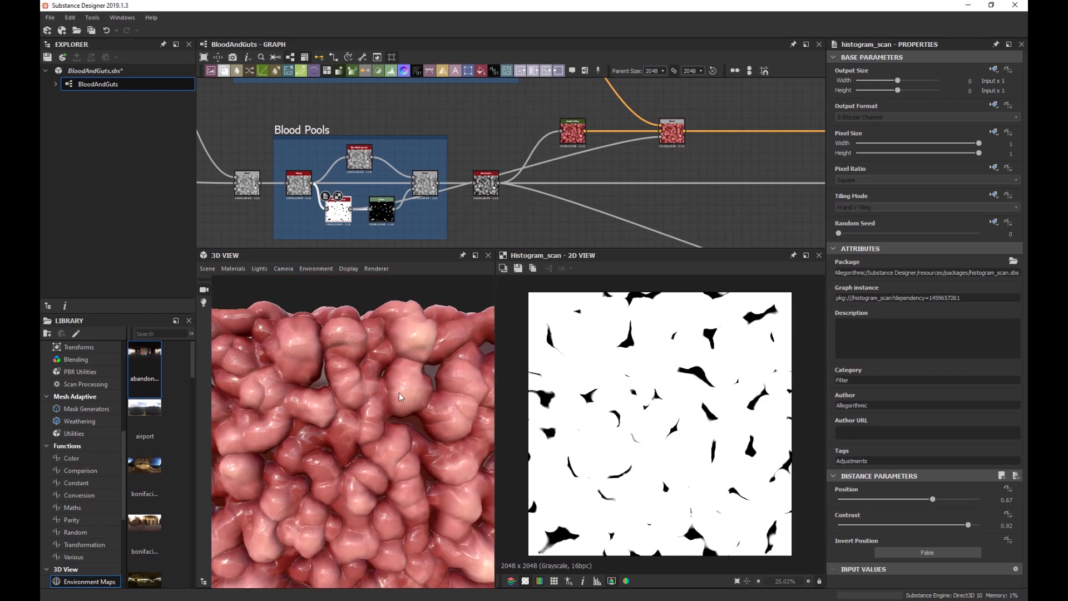
scroll(624, 196, "down", 2)
Nudge the Blend left and route the mask link through a dot below the Blood Pools frame.
middle_click_drag(643, 188, 583, 212)
mouse_move(598, 178)
left_mouse_down()
mouse_move(578, 177)
mouse_move(588, 177)
left_mouse_up()
scroll(482, 209, "up", 3)
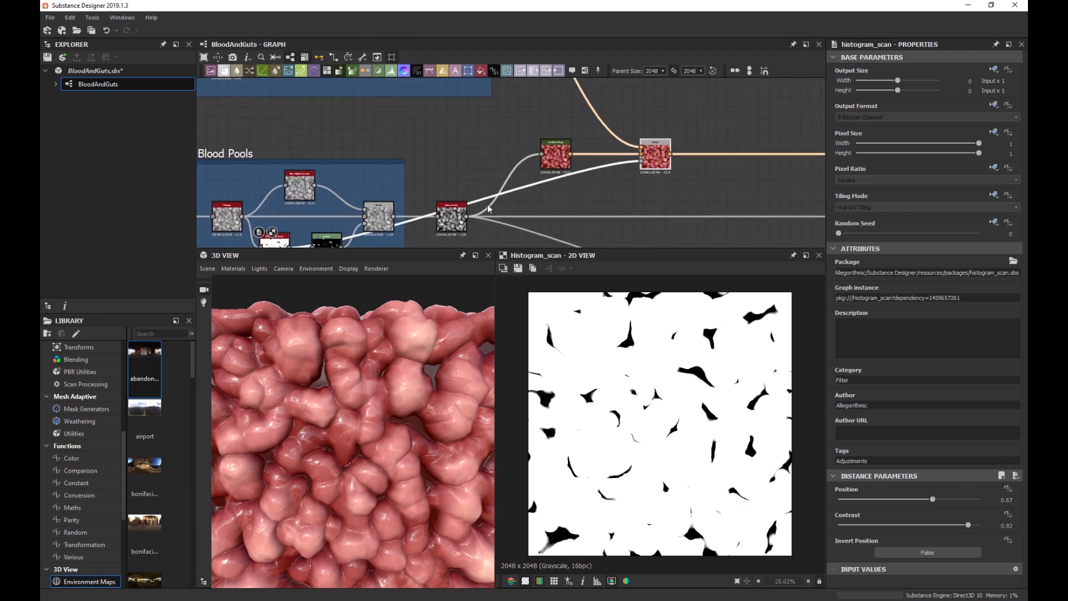
left_click_drag(465, 205, 562, 207)
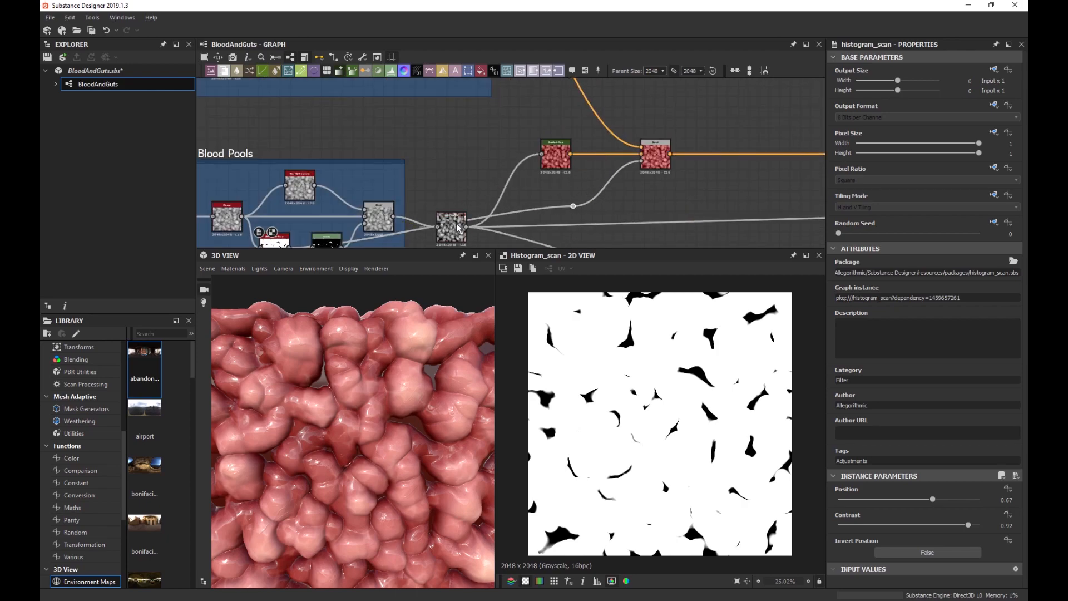
middle_click_drag(568, 208, 548, 162)
left_click(552, 161)
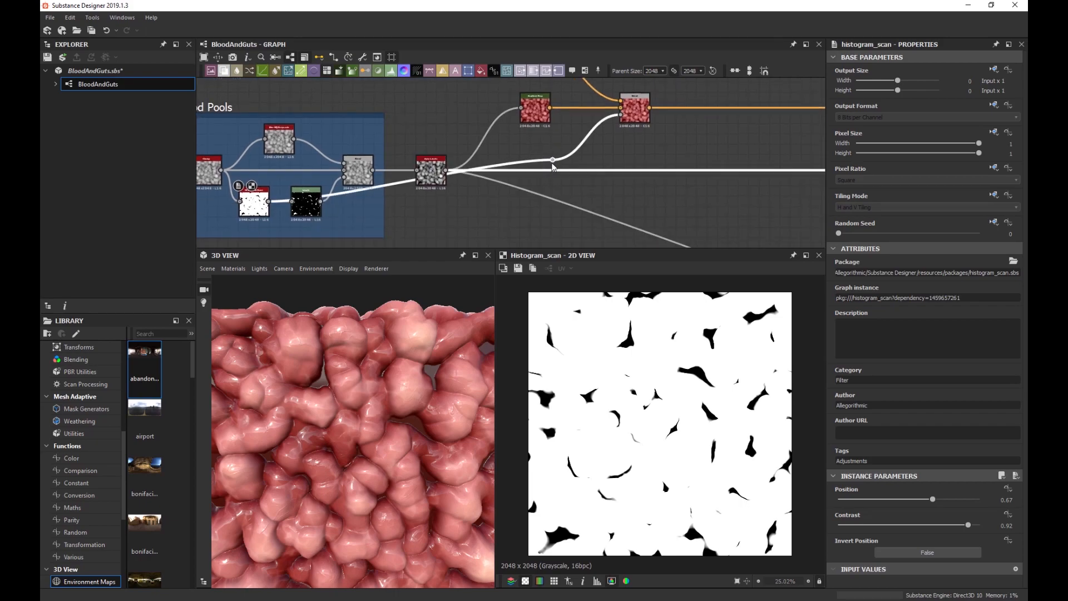
left_click_drag(552, 161, 476, 224)
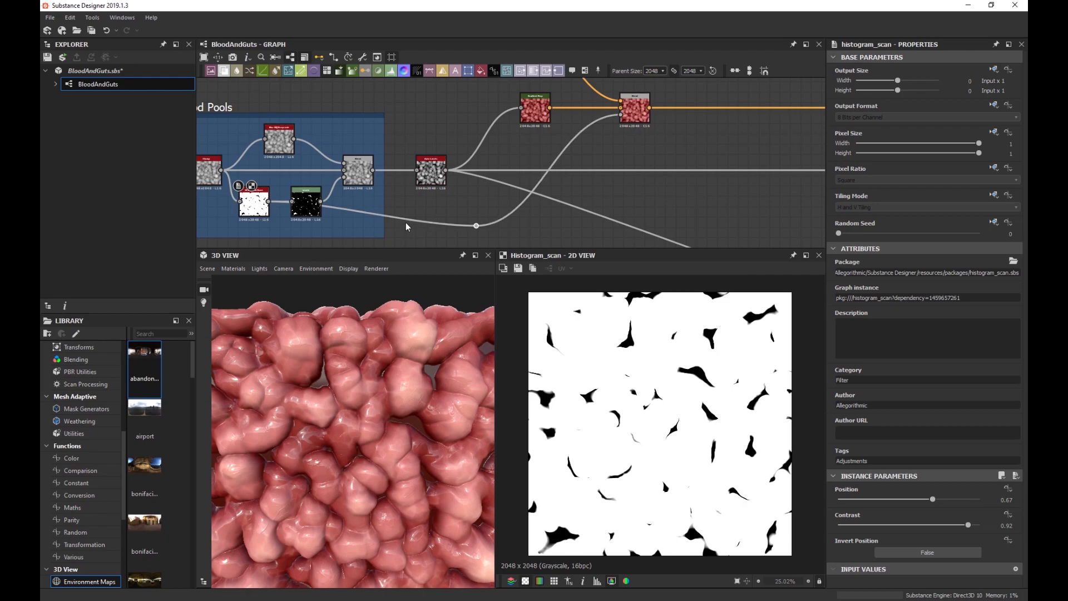
scroll(466, 206, "down", 2)
scroll(464, 202, "down", 1)
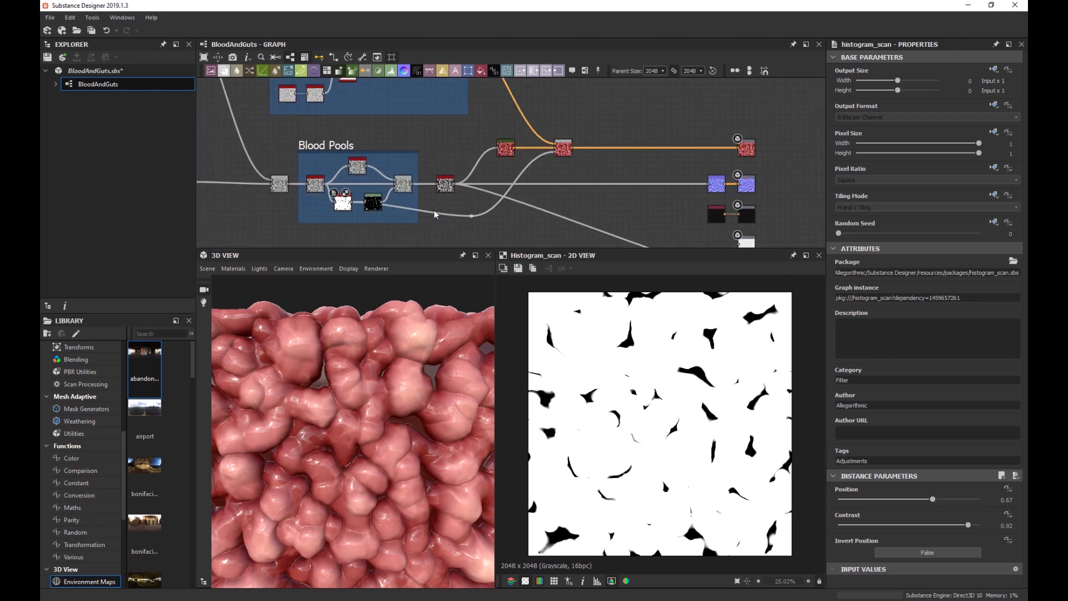
scroll(432, 210, "up", 2)
left_click_drag(430, 211, 332, 217)
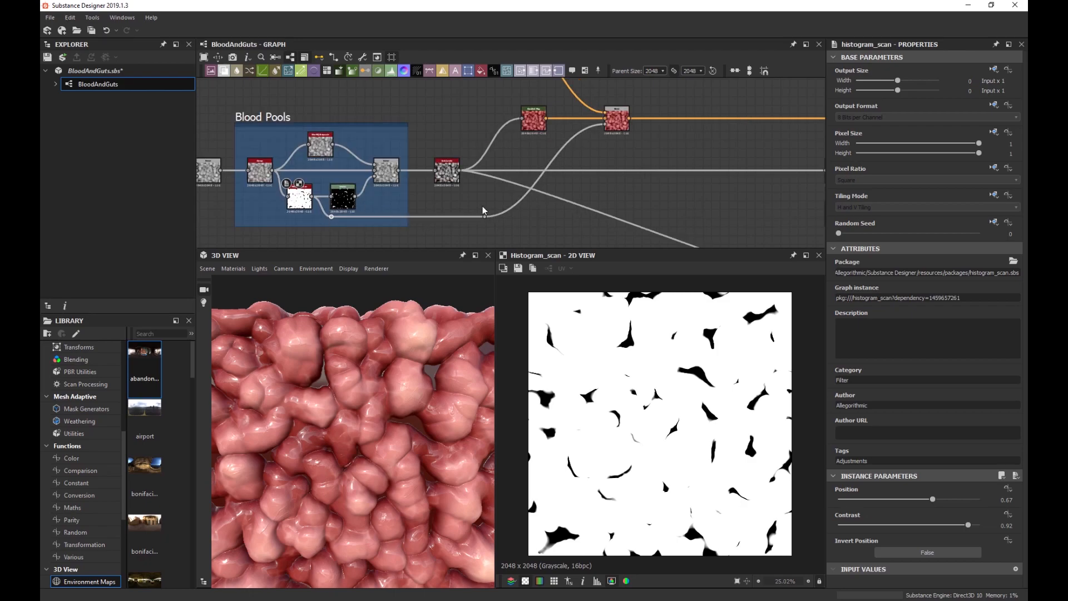
scroll(600, 159, "down", 4)
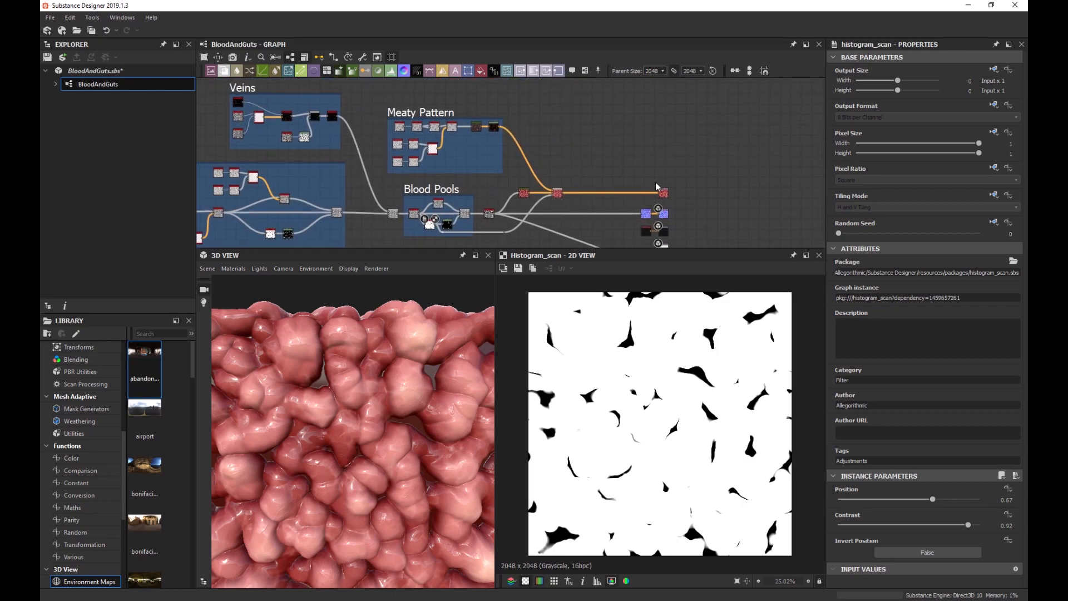
scroll(338, 370, "up", 4)
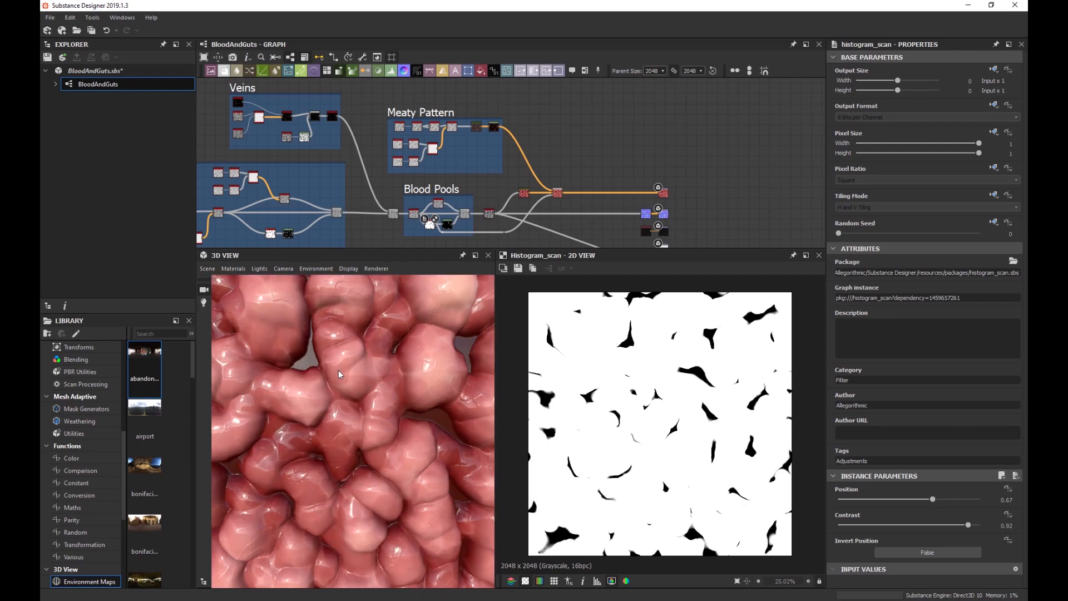
scroll(445, 373, "up", 5)
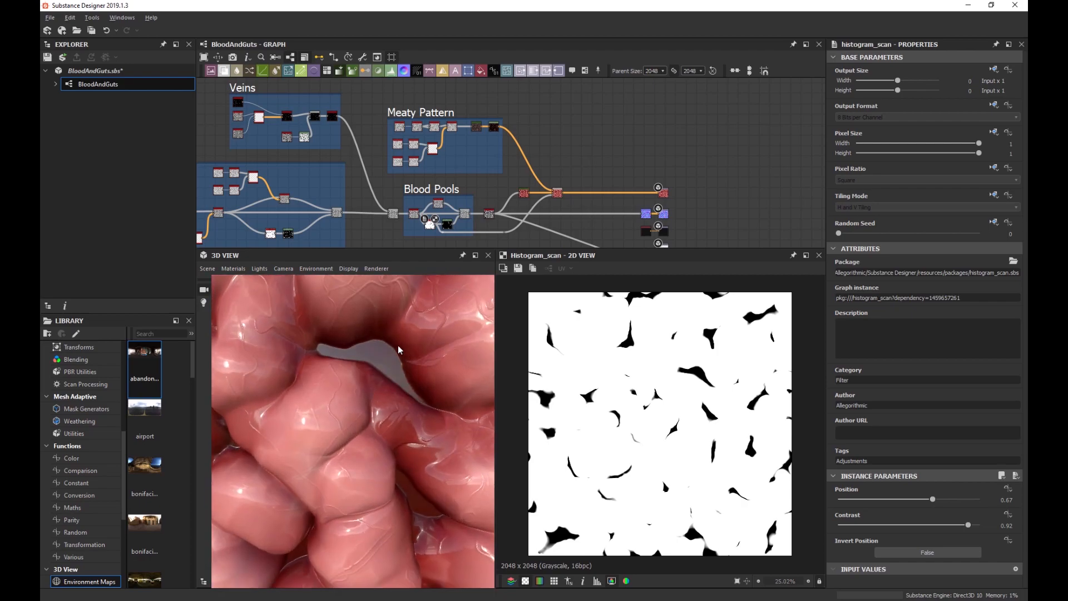
scroll(392, 359, "down", 5)
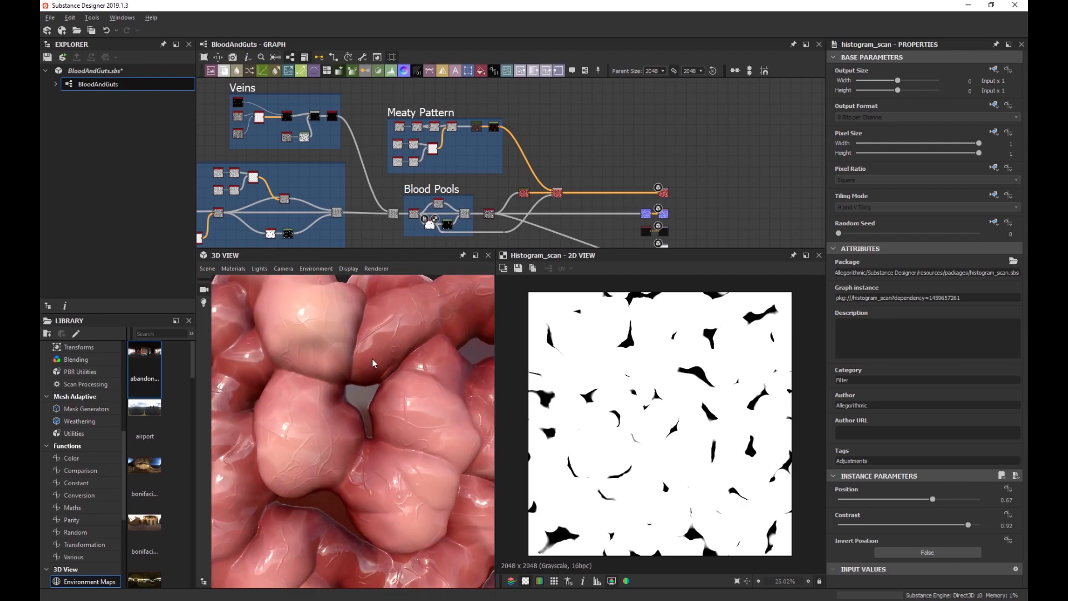
left_click_drag(370, 375, 399, 392)
scroll(399, 393, "down", 5)
middle_click_drag(395, 401, 393, 376)
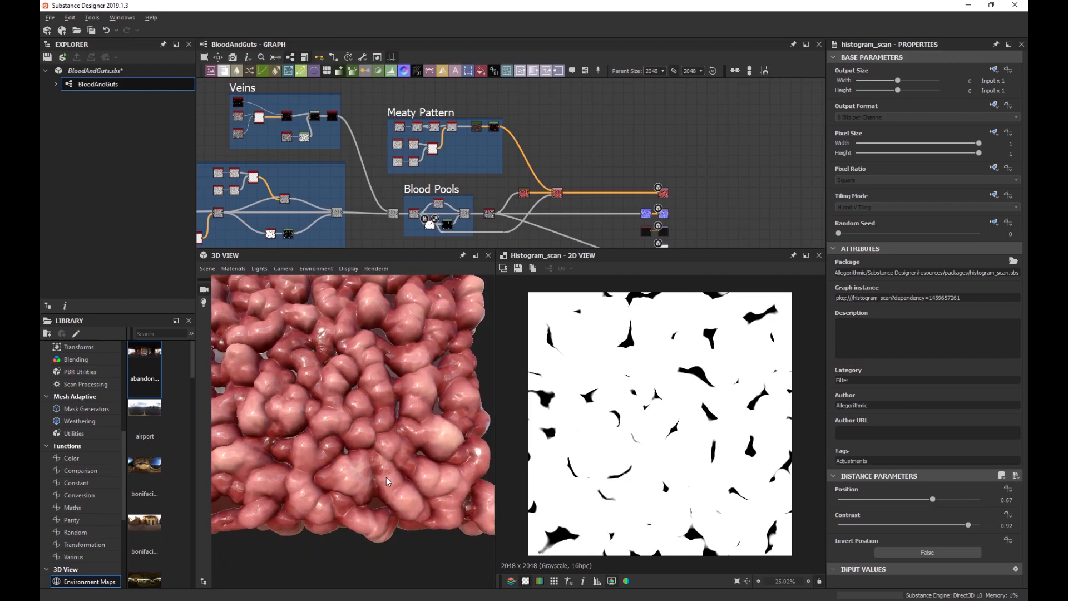
scroll(386, 476, "up", 5)
left_click_drag(377, 485, 382, 397)
scroll(388, 396, "up", 5)
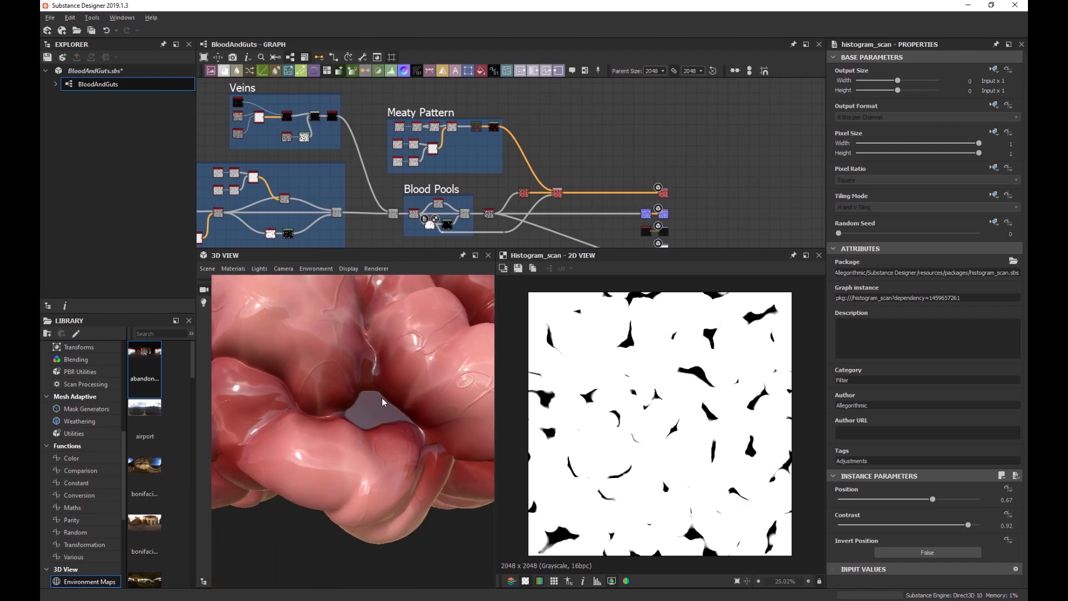
scroll(382, 398, "up", 3)
scroll(382, 397, "down", 5)
left_click_drag(382, 340, 346, 401)
scroll(333, 413, "up", 3)
middle_click_drag(328, 416, 345, 412)
scroll(367, 404, "up", 5)
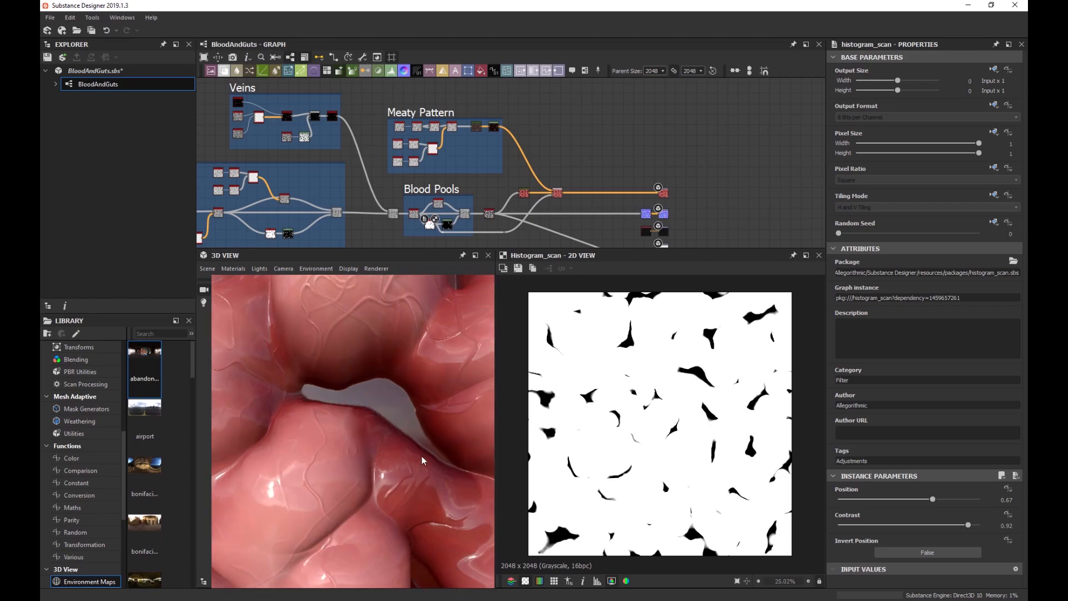
scroll(369, 360, "down", 8)
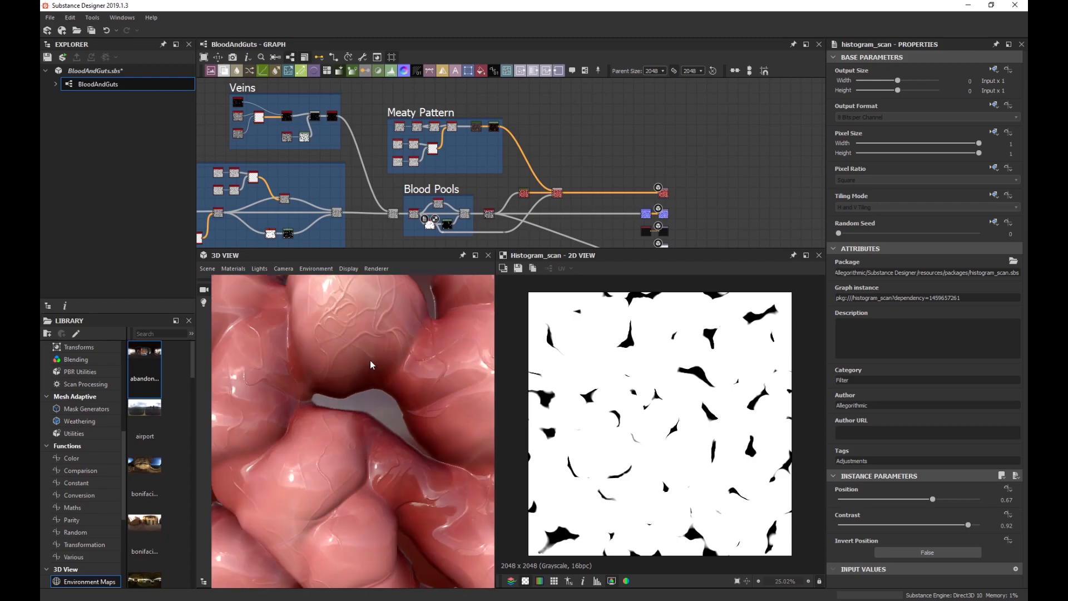
middle_click_drag(369, 359, 345, 382)
left_click_drag(345, 381, 369, 377)
scroll(566, 178, "up", 1)
scroll(566, 178, "up", 1)
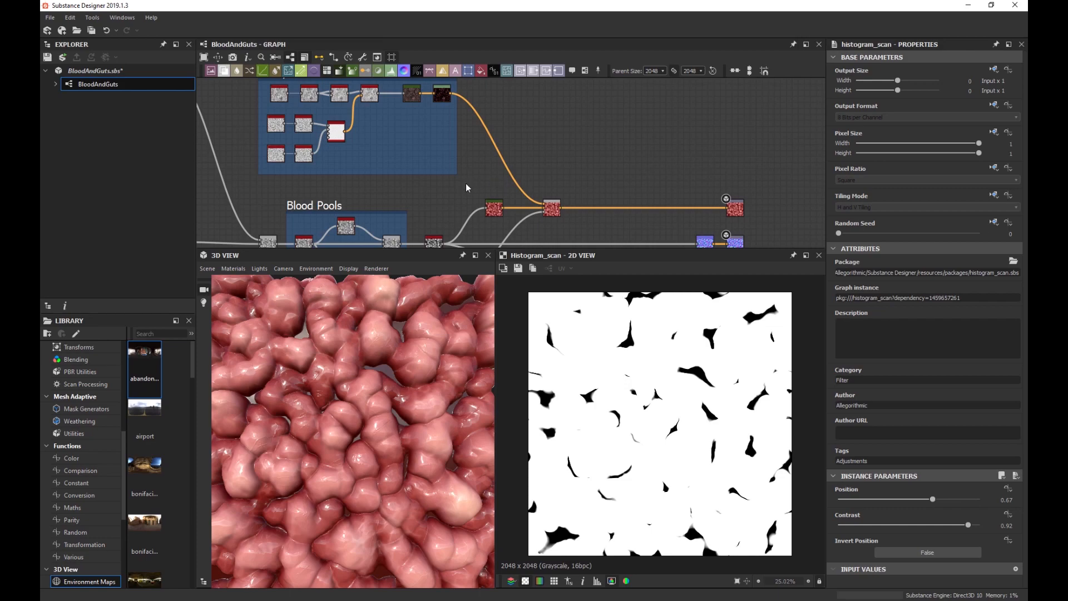
Bring the Auto Levels node into view and preview its result.
middle_click_drag(466, 182, 478, 112)
scroll(439, 203, "up", 5)
double_click(450, 177)
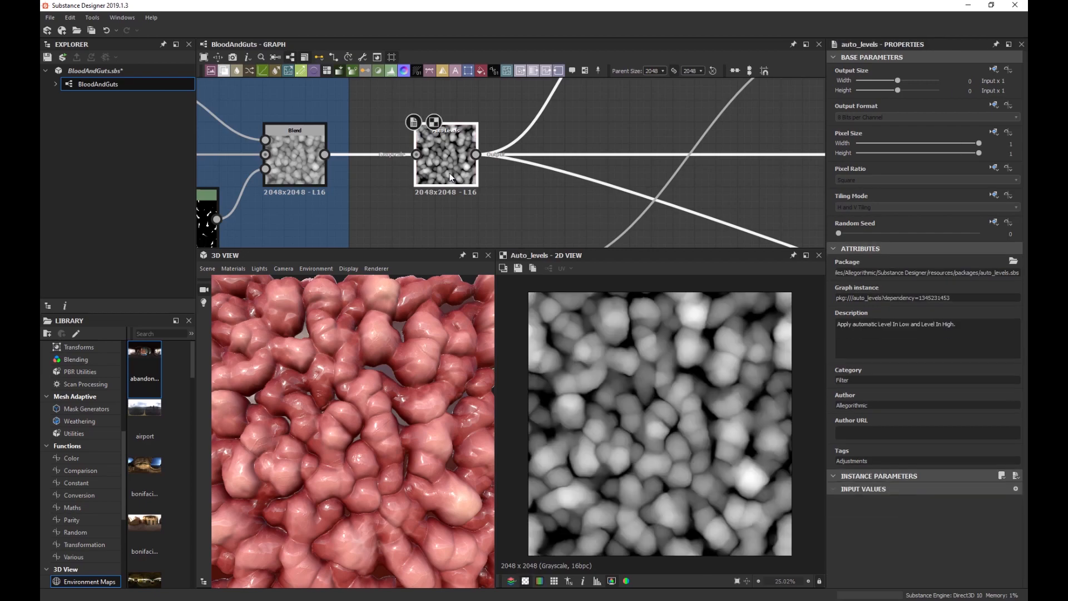
scroll(656, 379, "up", 2)
scroll(662, 377, "down", 3)
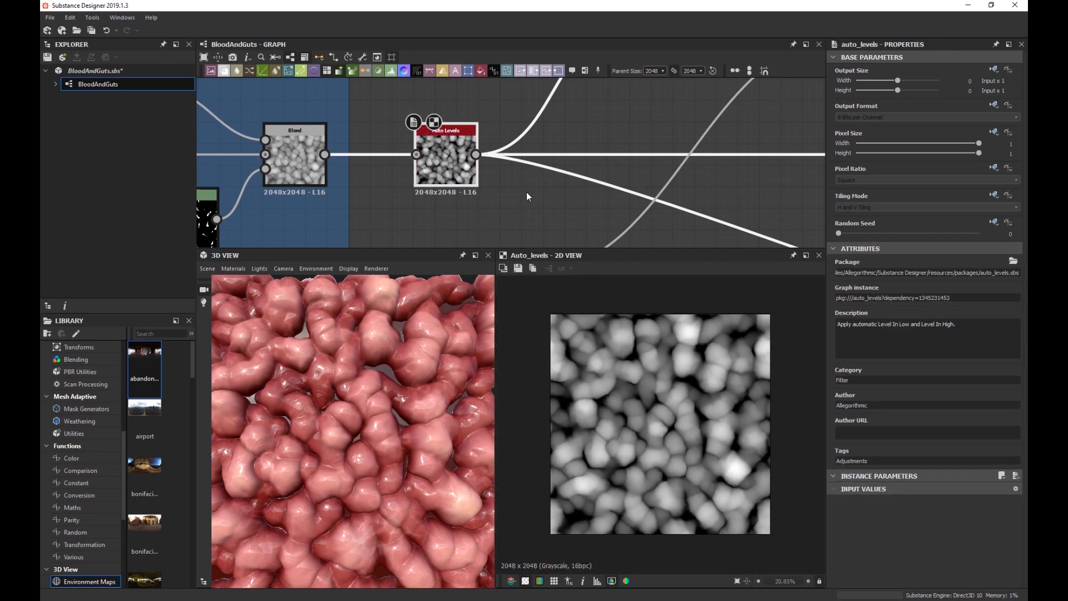
scroll(526, 192, "down", 3)
Add a Slope Blur Grayscale node fed by the Auto Levels output.
middle_click_drag(573, 184, 479, 150)
key("space")
type("slop")
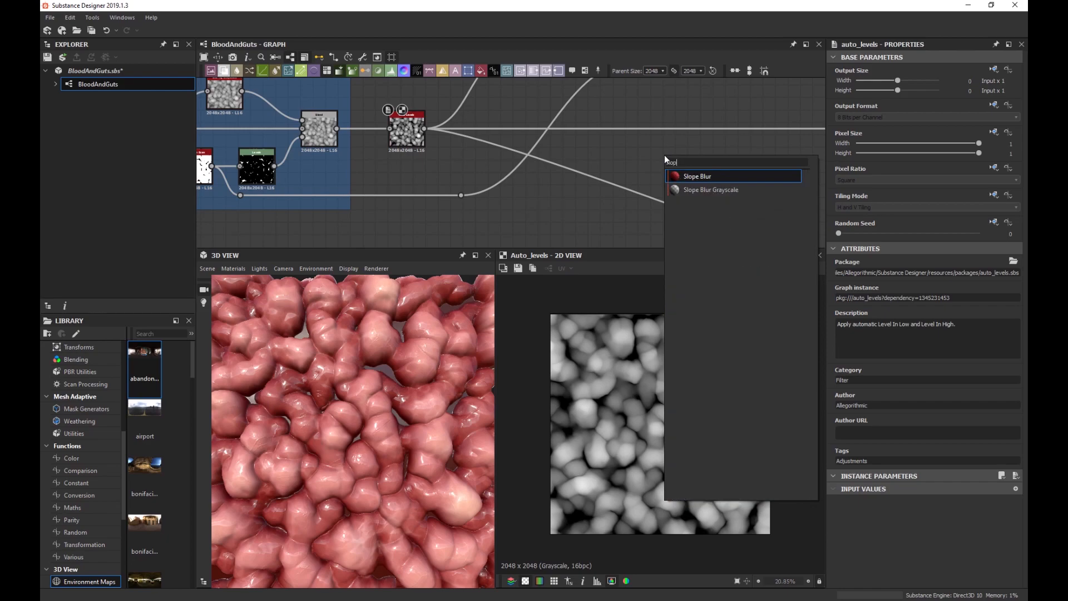
key("Down")
key("Return")
left_click_drag(652, 149, 424, 128)
scroll(574, 158, "down", 2)
middle_click_drag(574, 158, 467, 222)
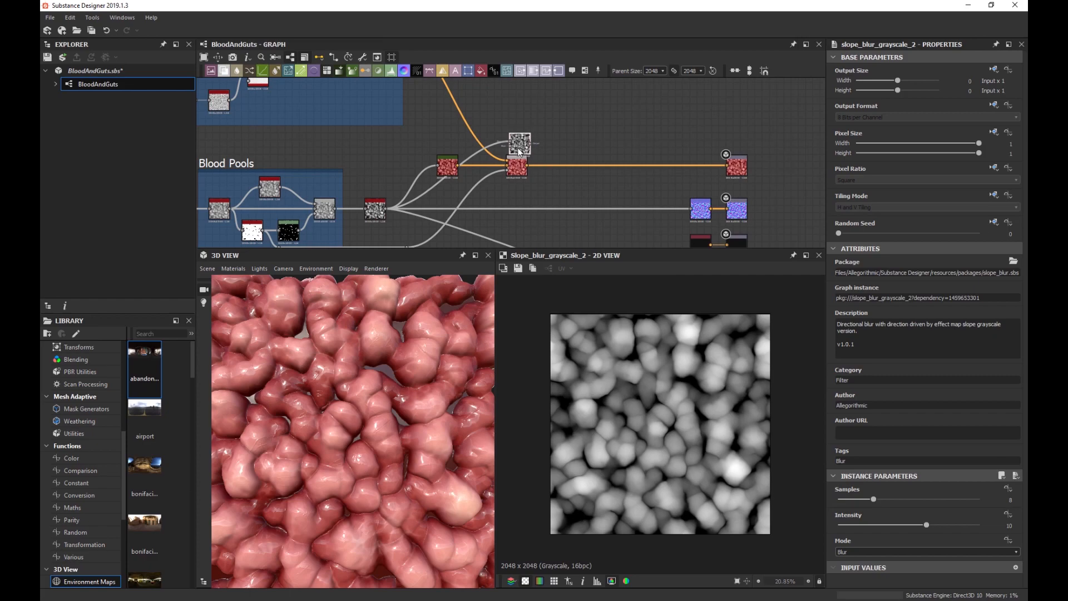
Move the Slope Blur above Blend, smooth its wire, and search 'bn' for noises.
left_click_drag(518, 150, 578, 153)
left_click_drag(405, 139, 445, 141)
left_click_drag(579, 147, 598, 107)
scroll(598, 107, "up", 3)
middle_click_drag(592, 91, 577, 127)
scroll(578, 127, "up", 2)
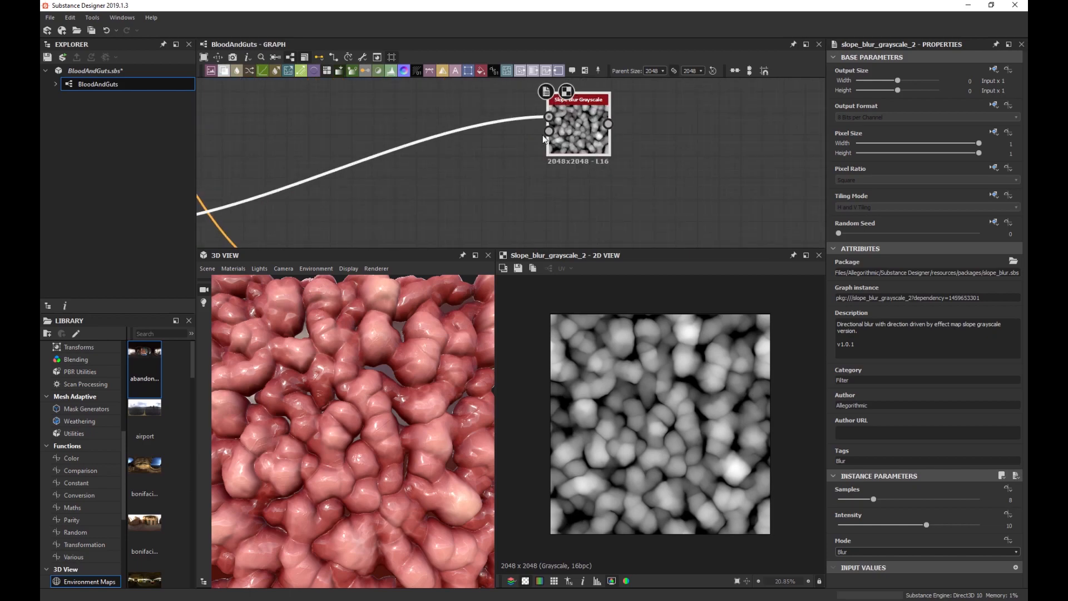
scroll(502, 165, "down", 2)
key("space")
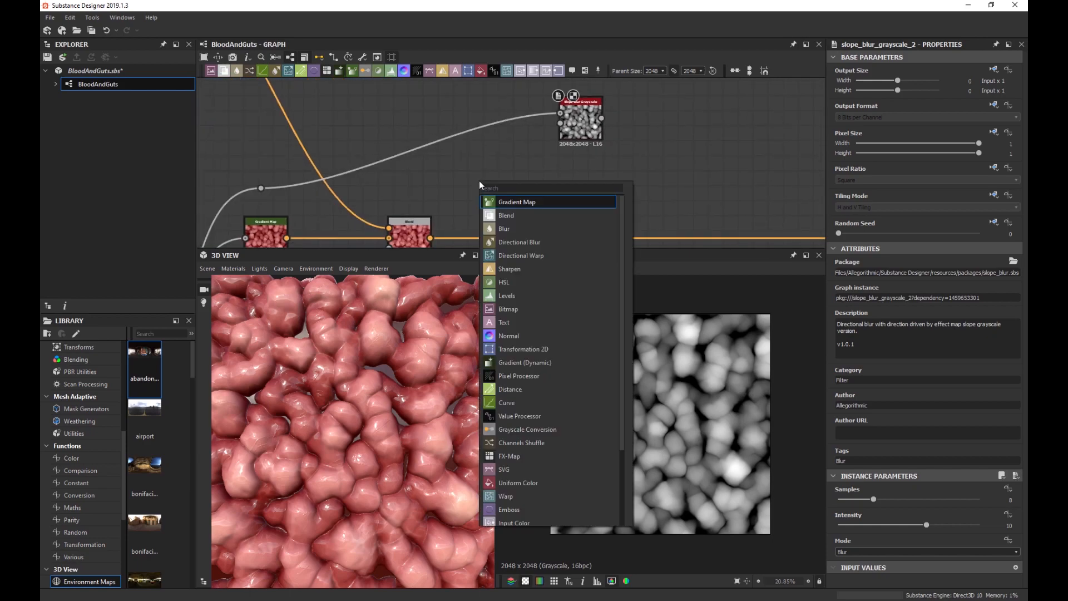
type("bn")
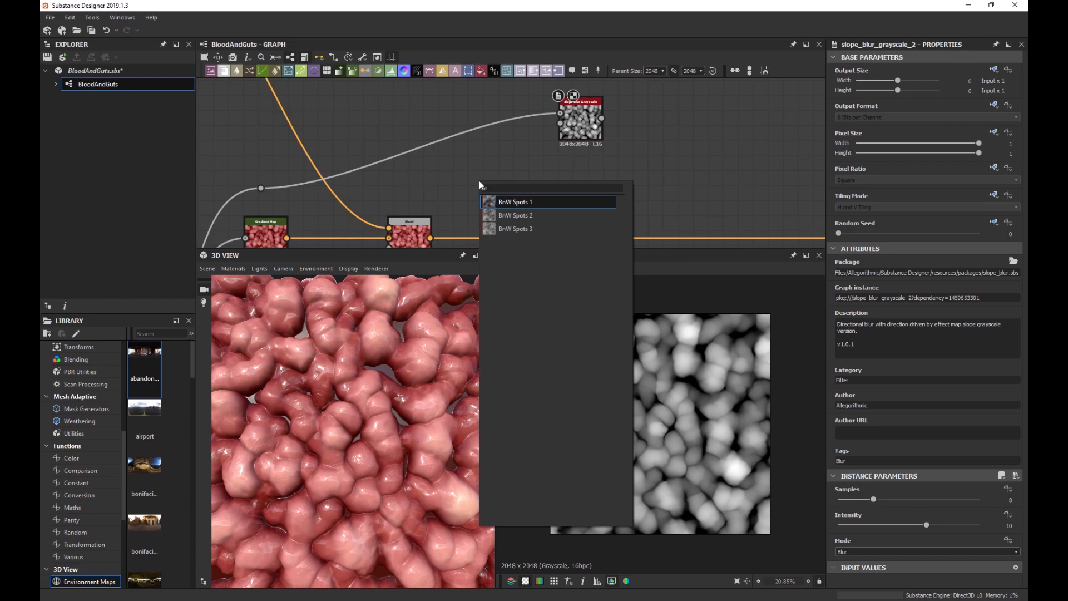
Insert a BnW Spots 2 noise and wire it into the Slope Blur's slope input.
key("Down")
key("Return")
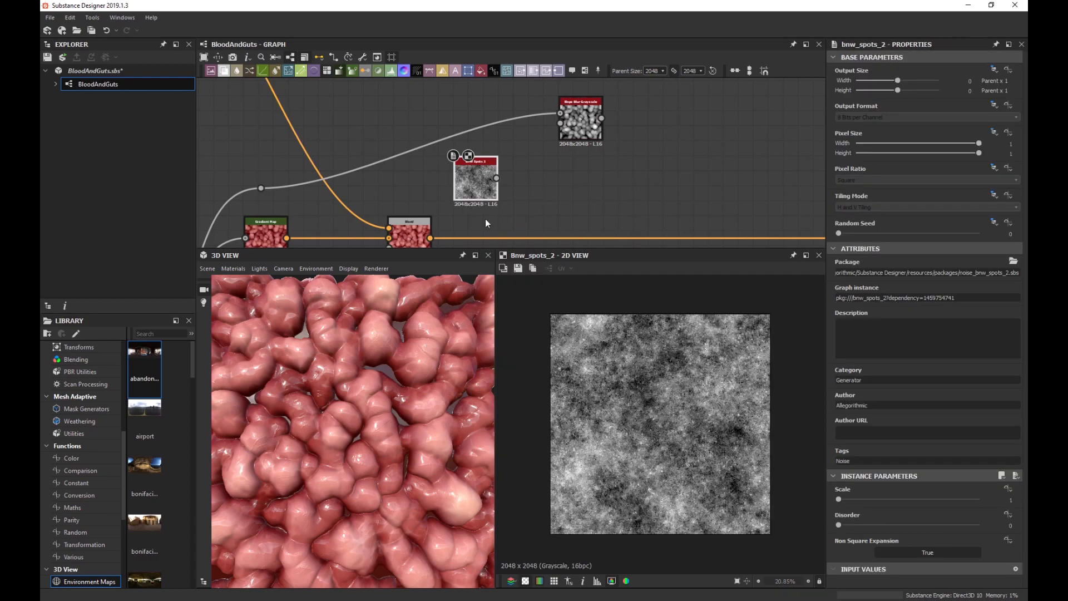
scroll(509, 145, "up", 2)
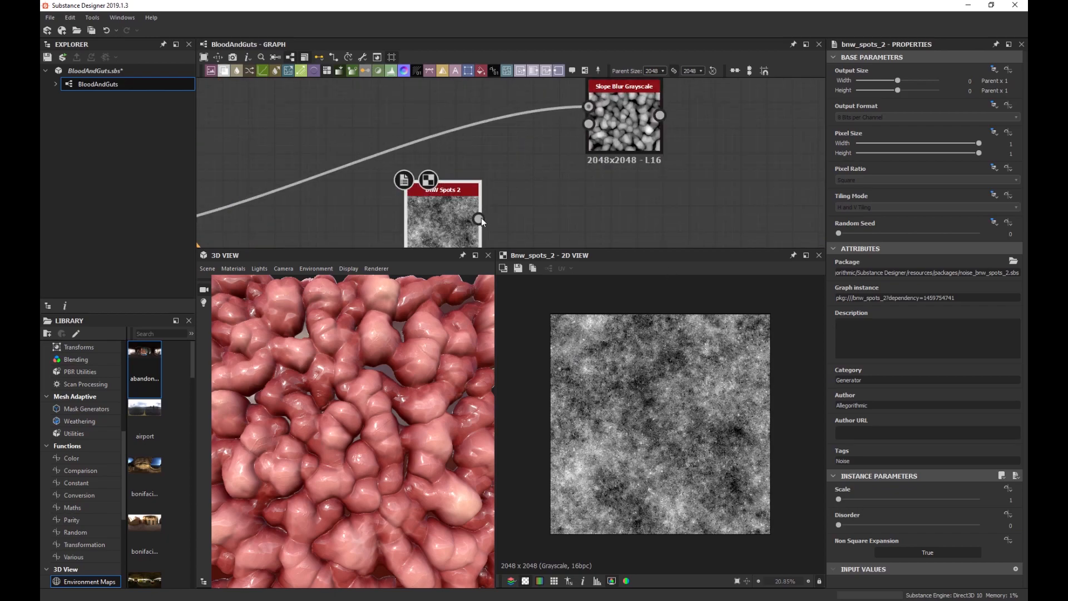
left_click_drag(479, 218, 589, 124)
Set the Slope Blur intensity to 0.17 with 32 samples.
left_click(629, 141)
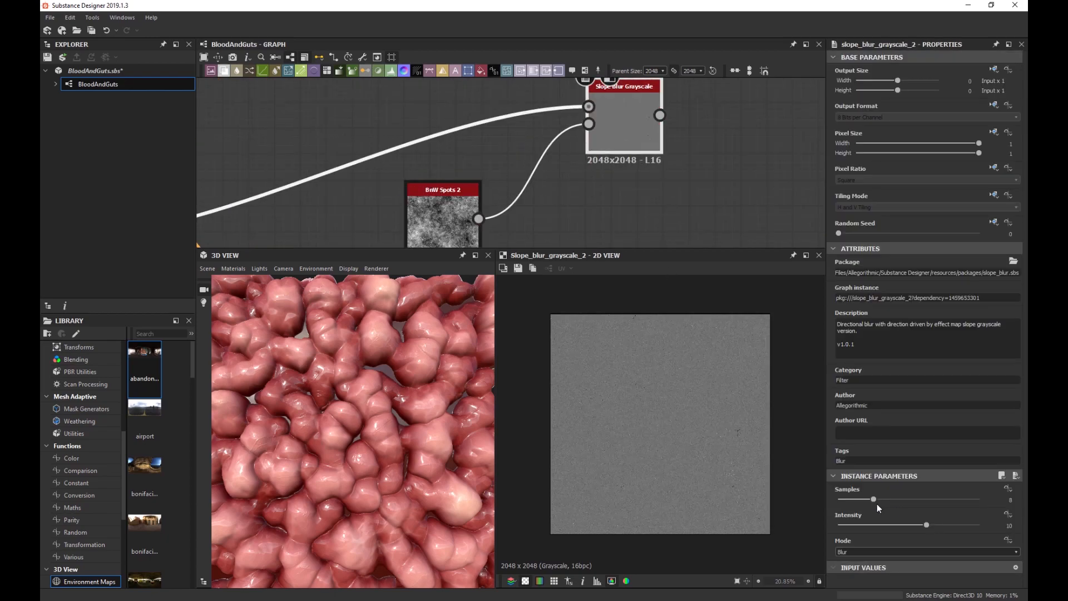
left_click_drag(863, 526, 837, 526)
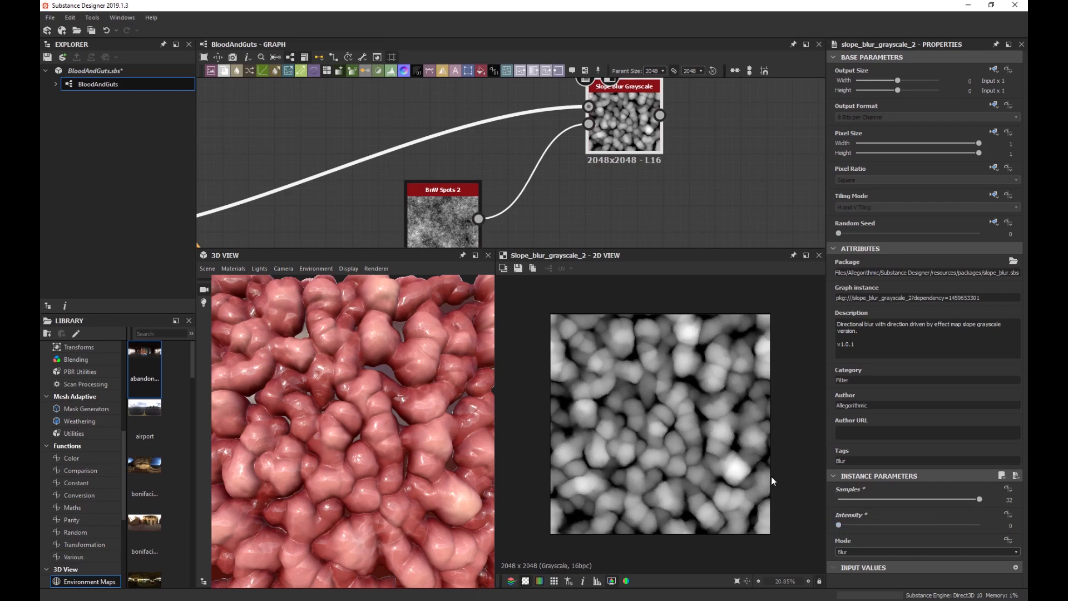
scroll(771, 476, "up", 5)
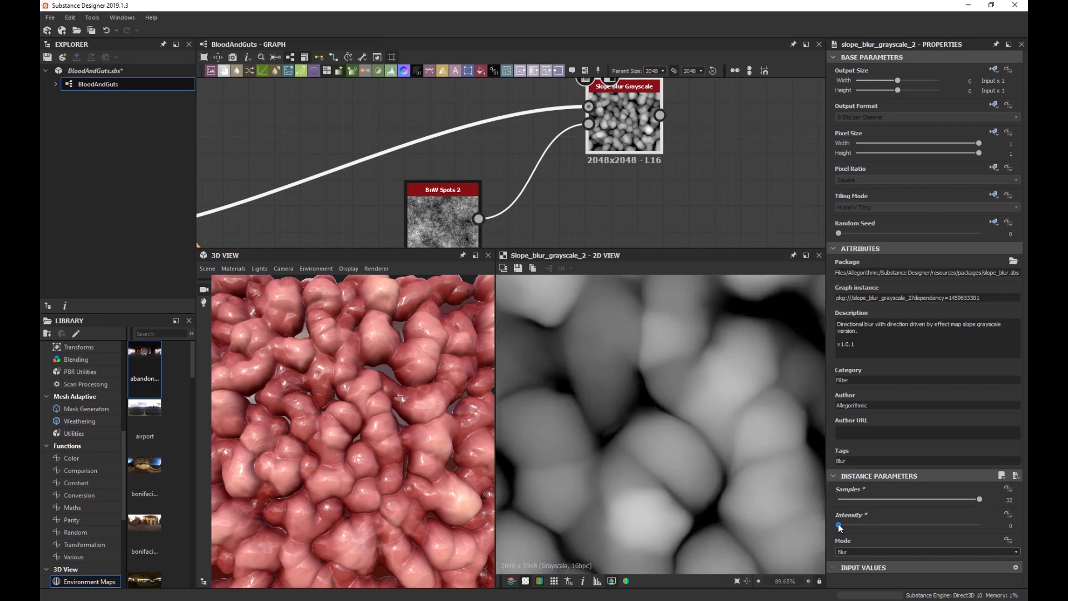
left_click_drag(839, 527, 841, 527)
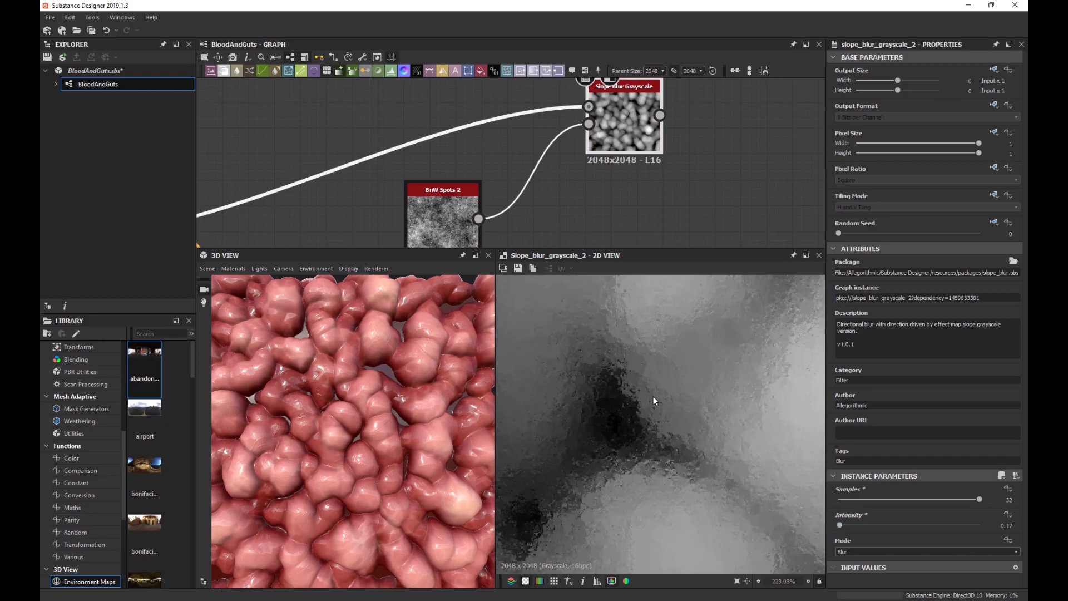
scroll(637, 413, "up", 1)
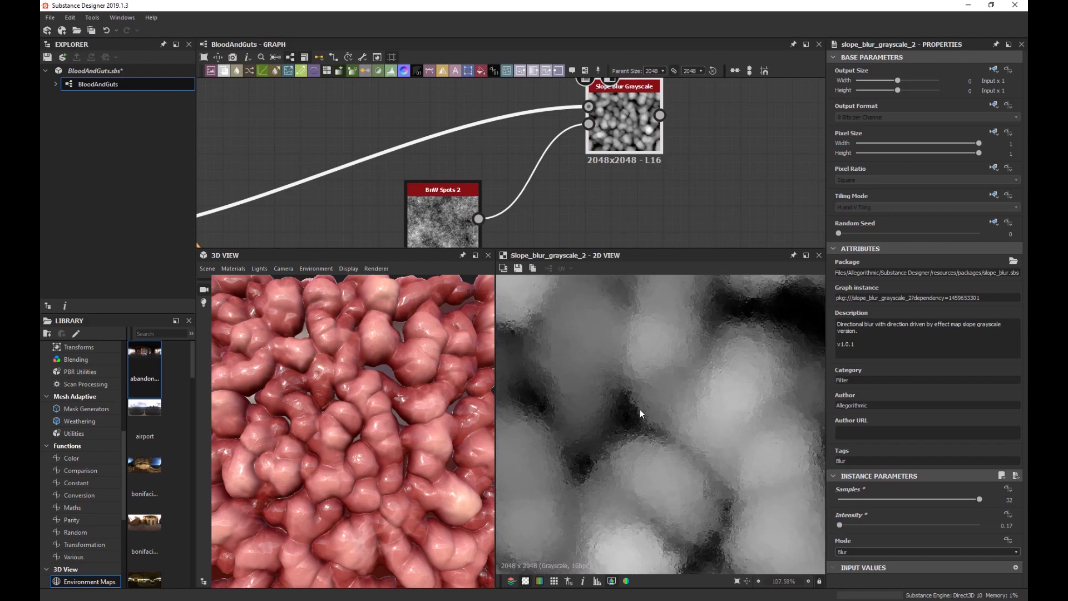
Soften the noise with a Blur HQ Grayscale node at quality 1, intensity 0.12.
left_click(439, 213)
key("space")
type("blur")
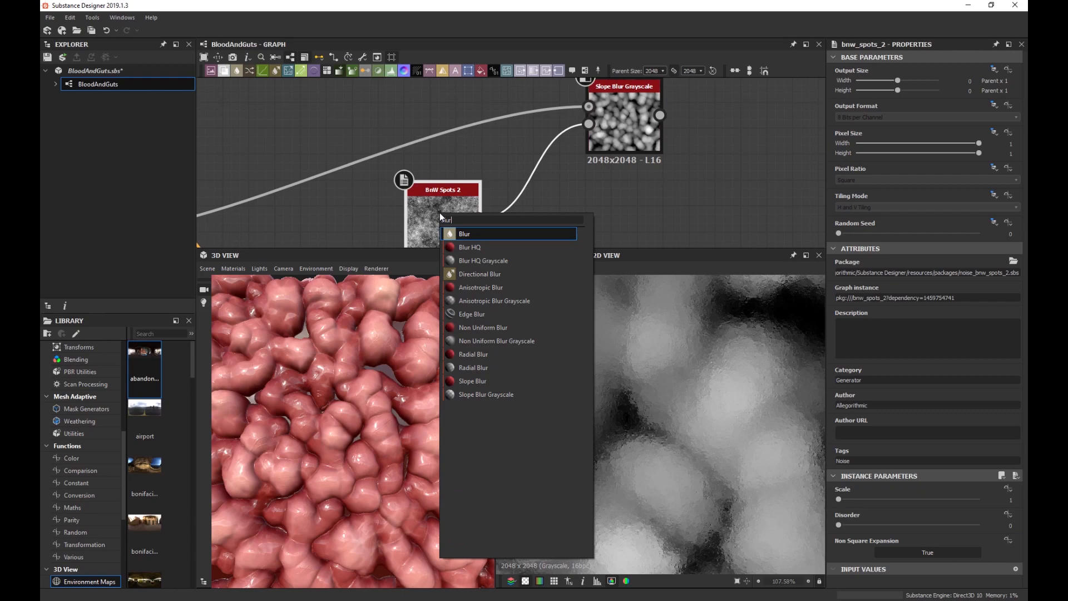
key("Down")
key("Down")
key("Return")
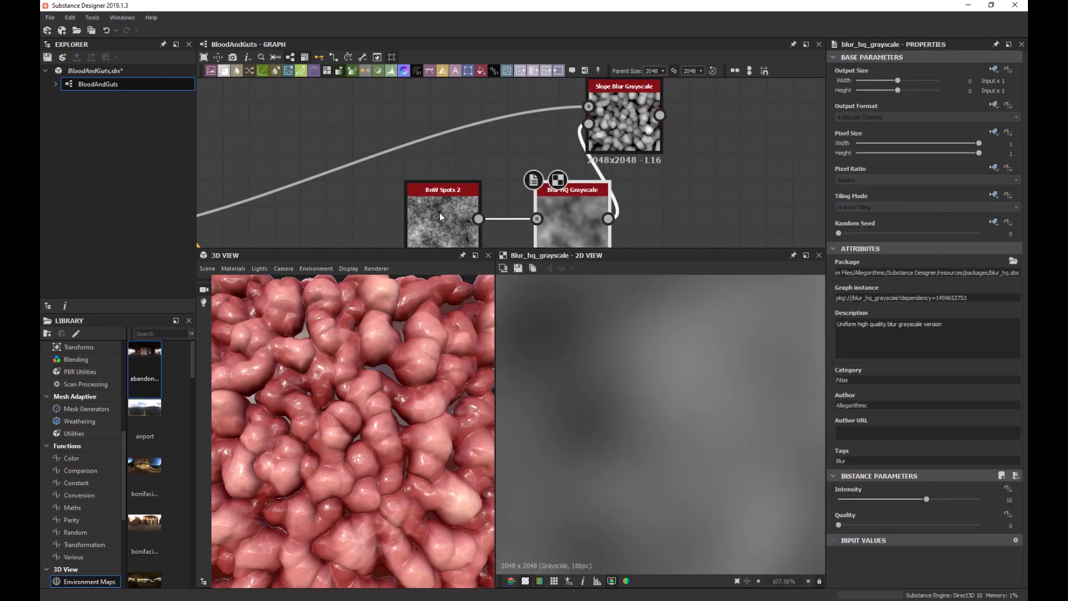
left_click_drag(525, 216, 522, 209)
double_click(623, 120)
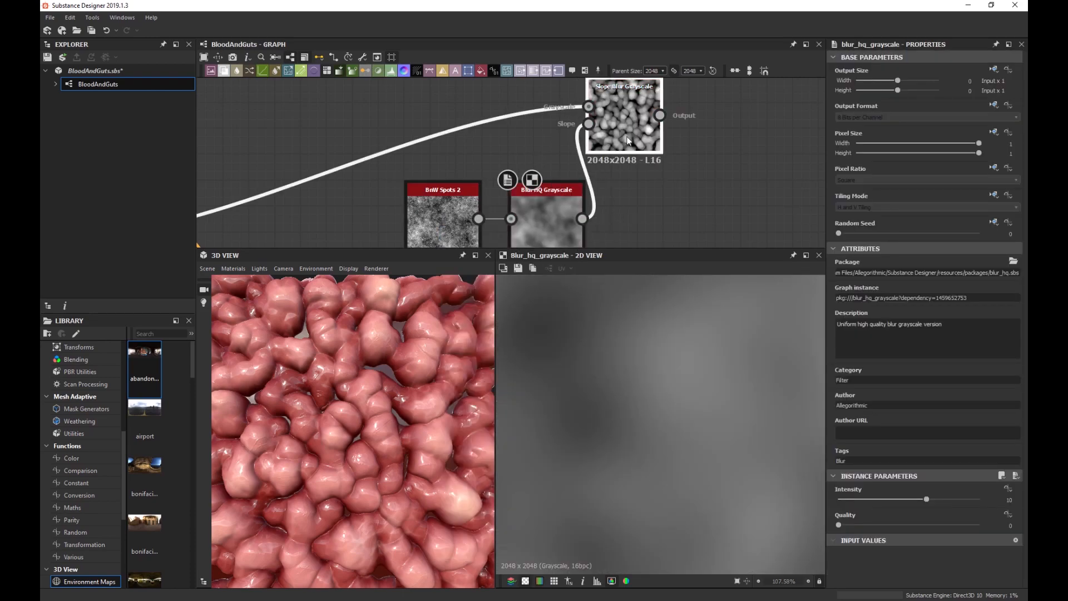
left_click(552, 222)
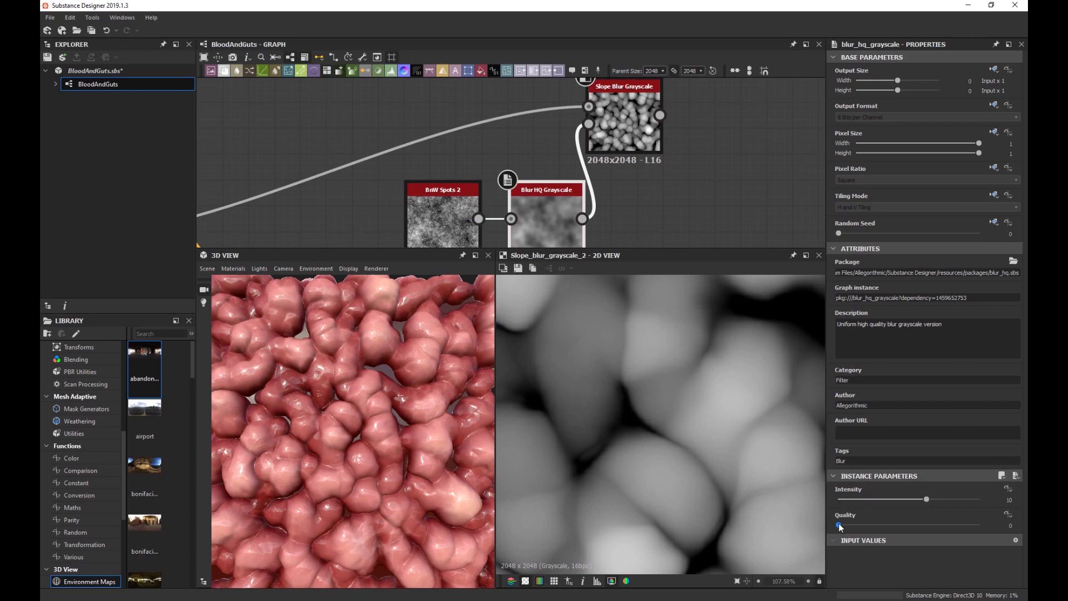
left_click_drag(840, 526, 842, 500)
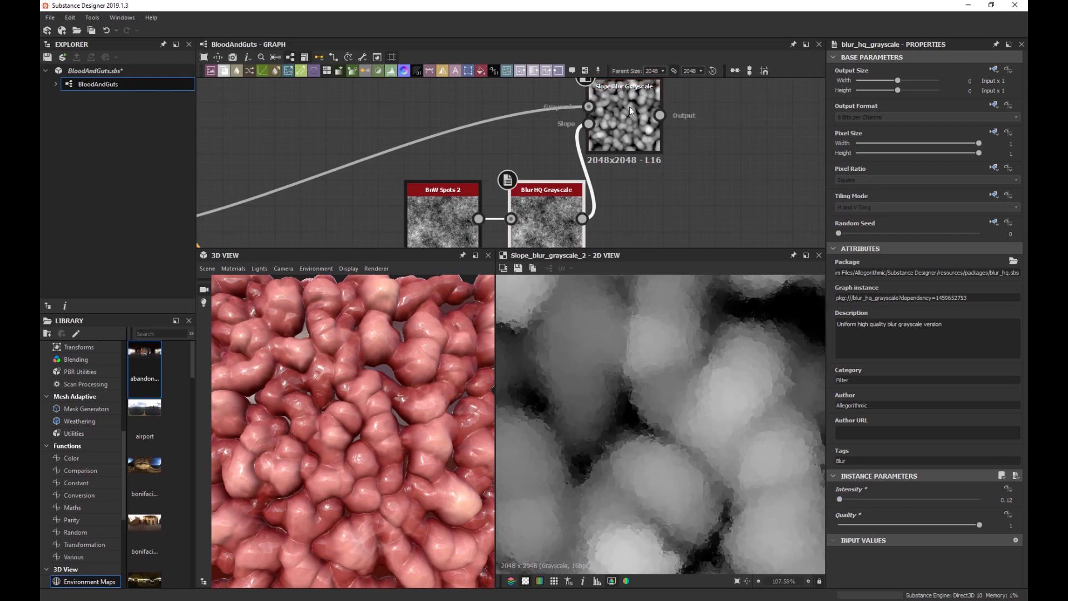
Shift the Slope Blur node right, reroute its wire higher, and compare Blend and Slope Blur previews.
left_click_drag(629, 106, 707, 121)
scroll(622, 177, "down", 3)
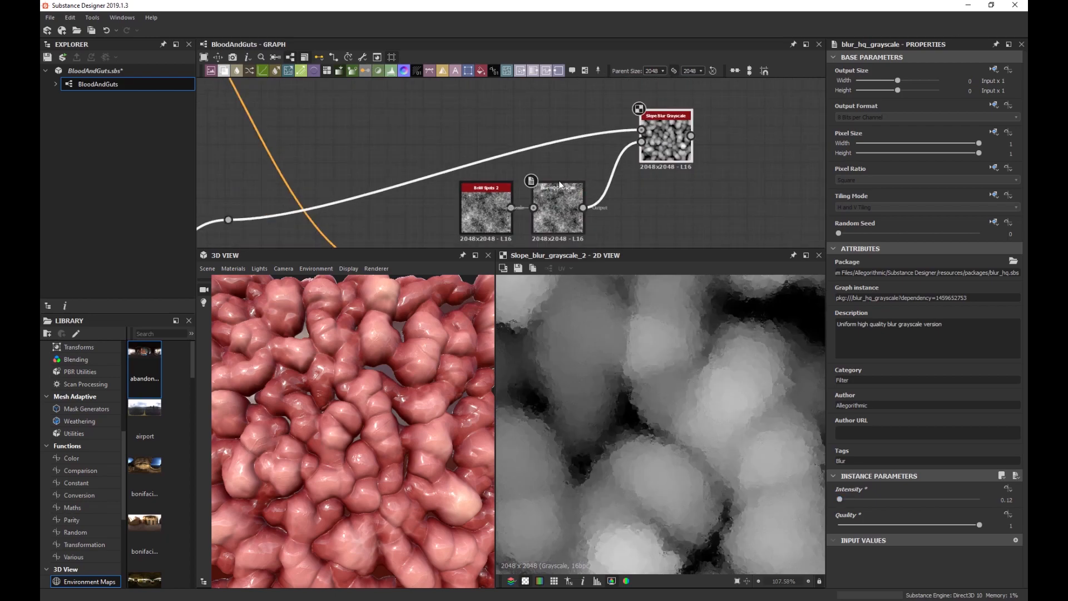
left_click_drag(340, 191, 426, 120)
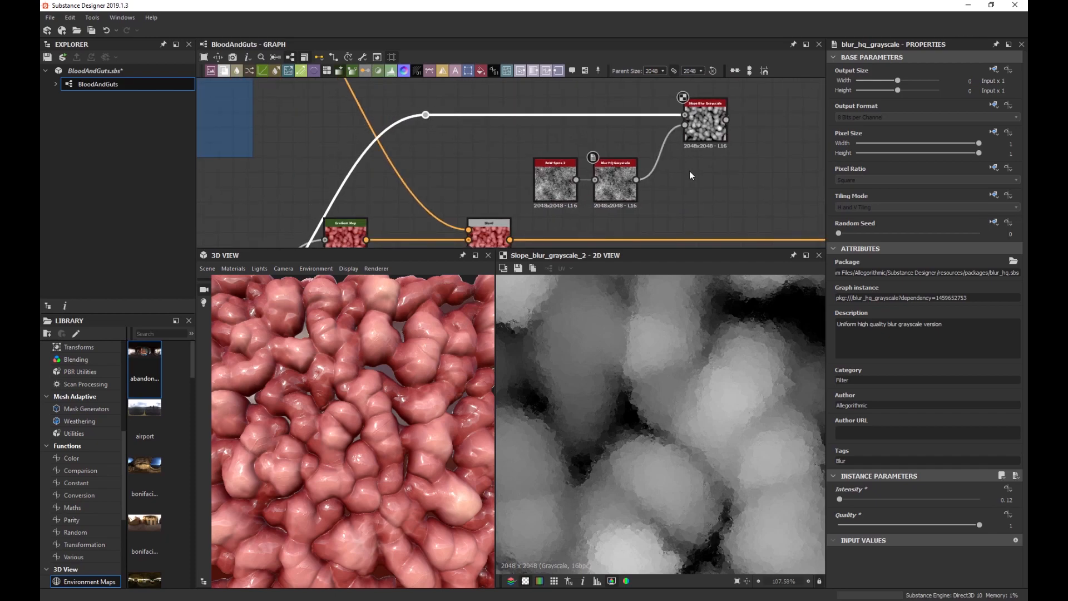
double_click(499, 228)
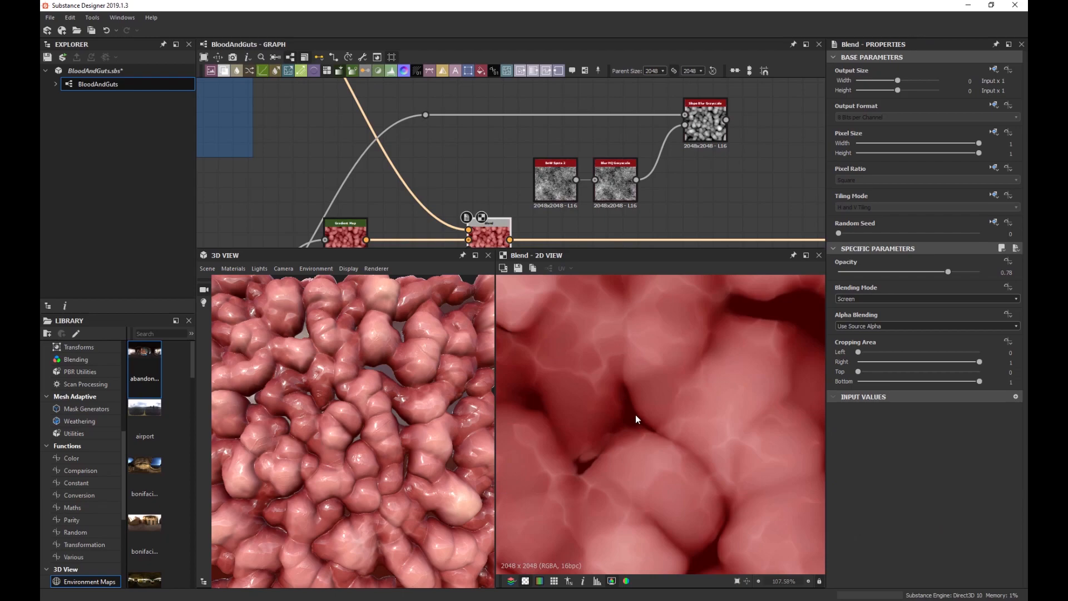
double_click(702, 126)
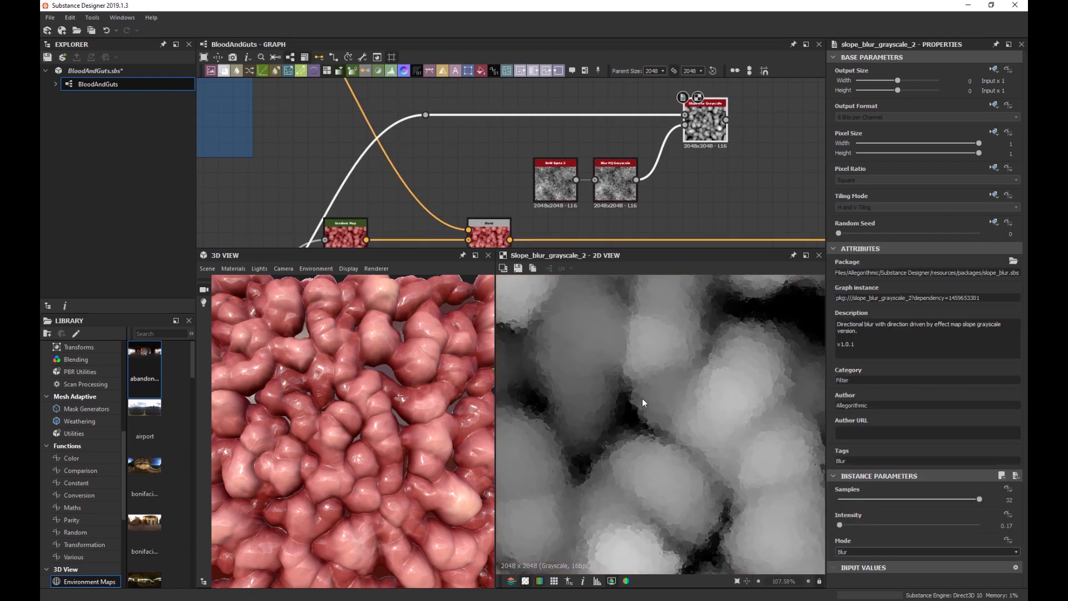
Add a Levels node after the Slope Blur, lowering its high input to boost contrast.
middle_click_drag(728, 177, 627, 169)
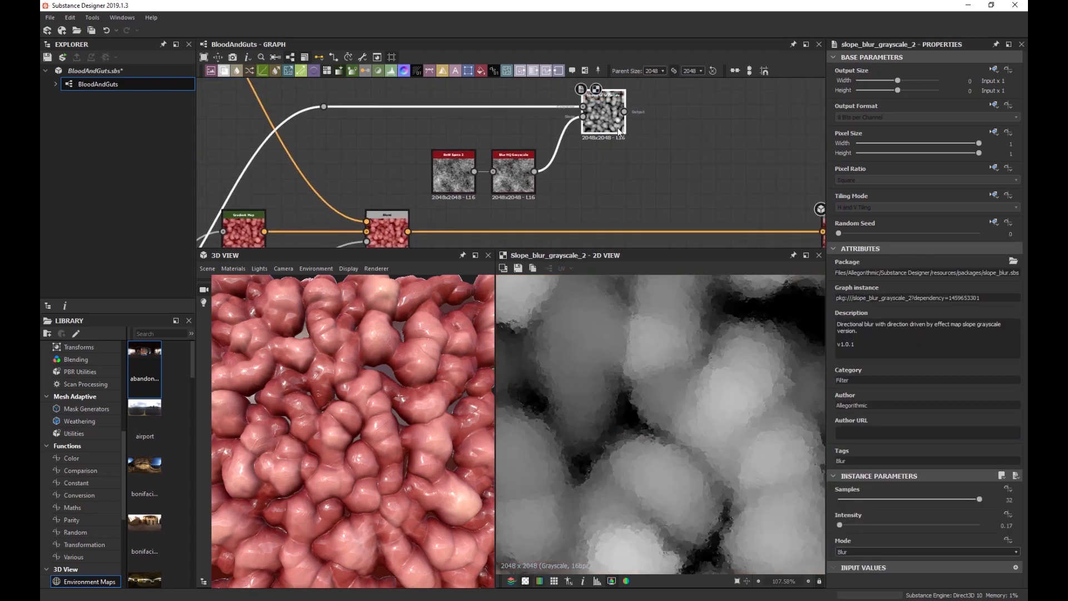
key("space")
type("lev")
key("Return")
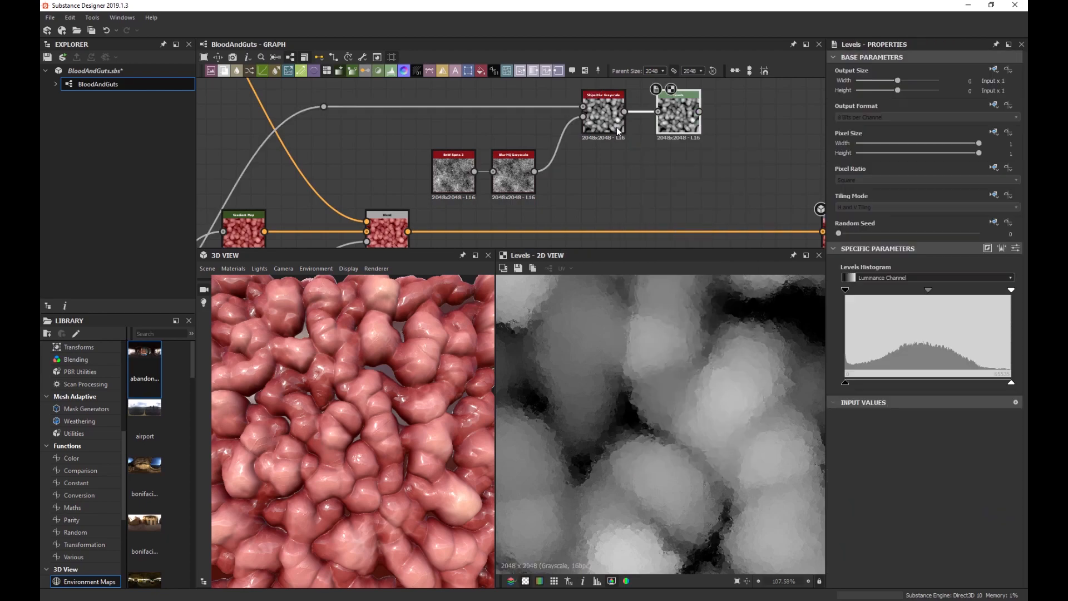
left_click_drag(845, 383, 907, 382)
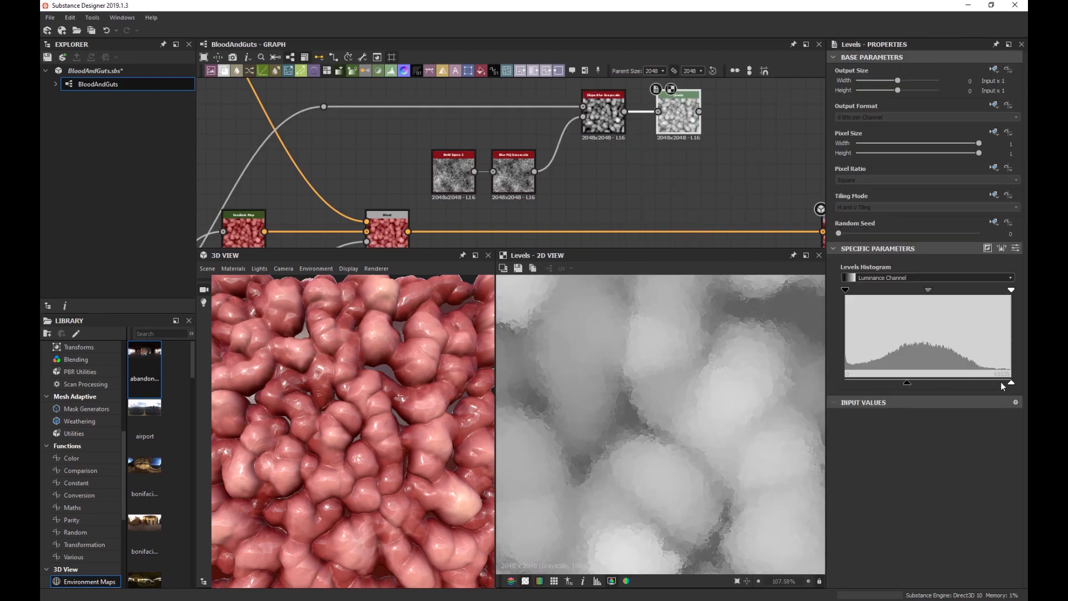
left_click_drag(1010, 382, 832, 392)
left_click_drag(907, 383, 1010, 383)
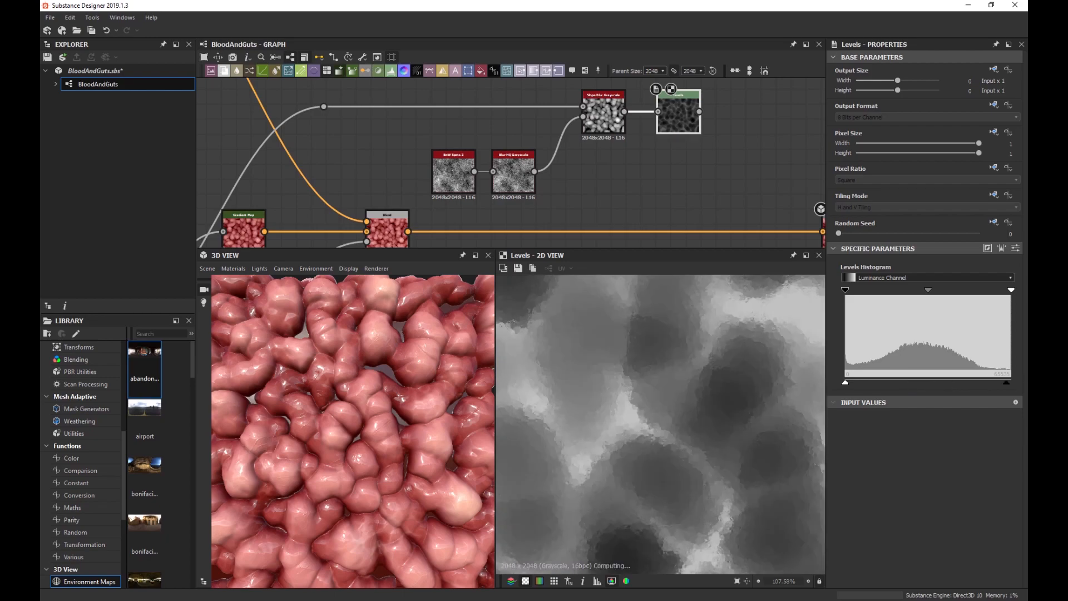
mouse_move(846, 291)
left_mouse_down()
mouse_move(890, 290)
mouse_move(845, 291)
left_mouse_up()
left_click_drag(1011, 291, 928, 305)
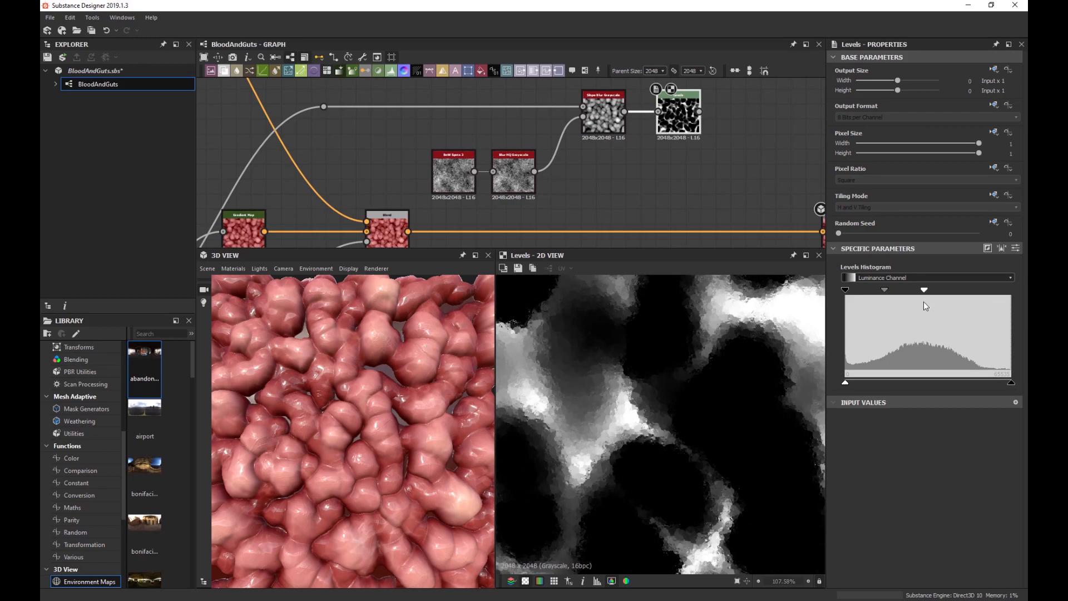
double_click(386, 235)
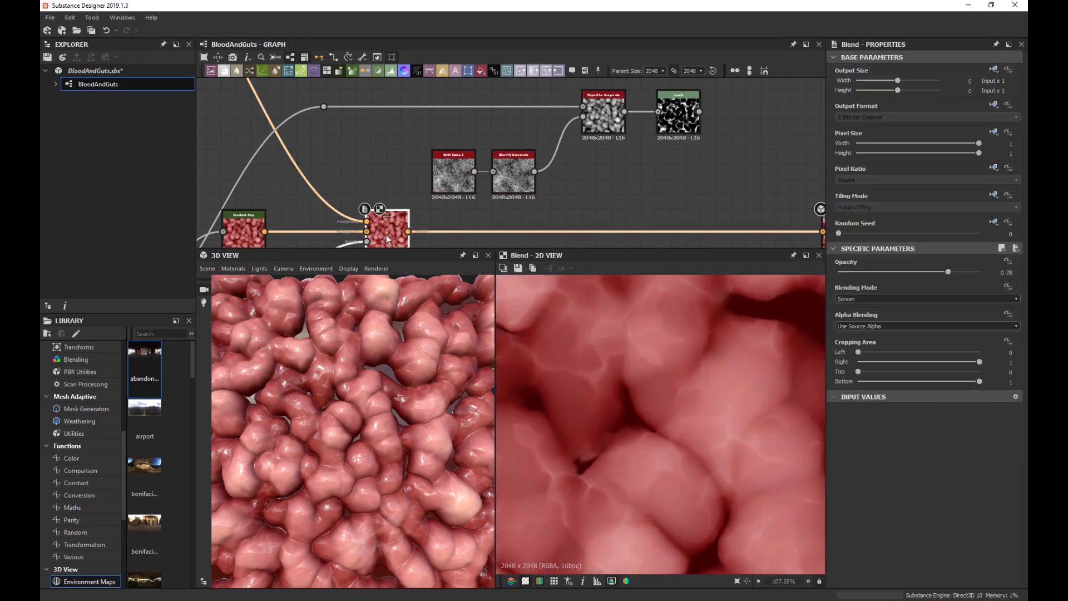
double_click(680, 127)
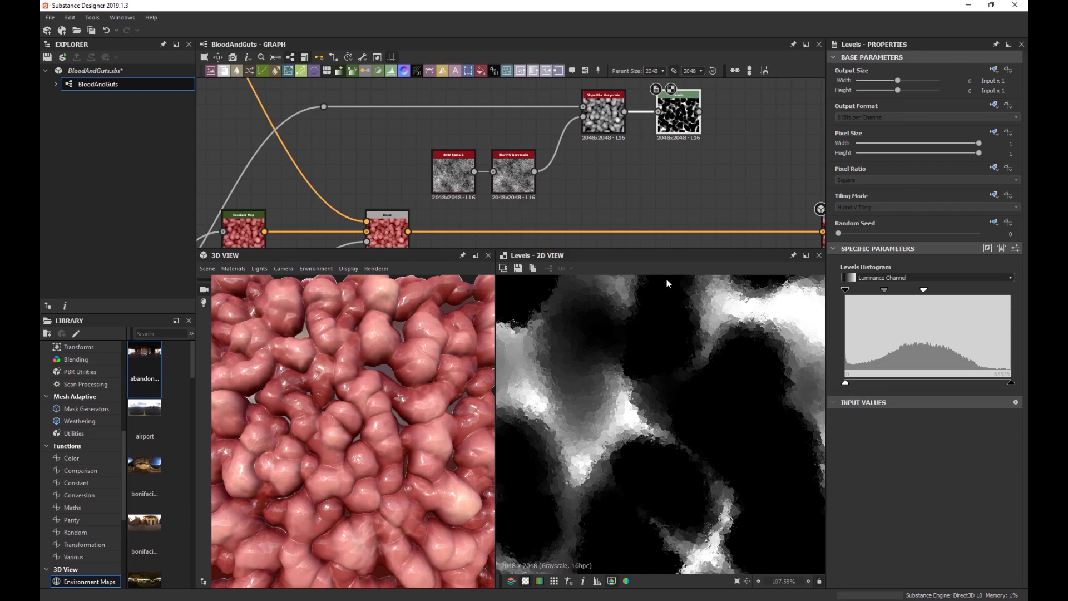
Lift the upper node group slightly and move the output nodes further right.
scroll(640, 169, "down", 3)
left_click_drag(460, 104, 439, 133)
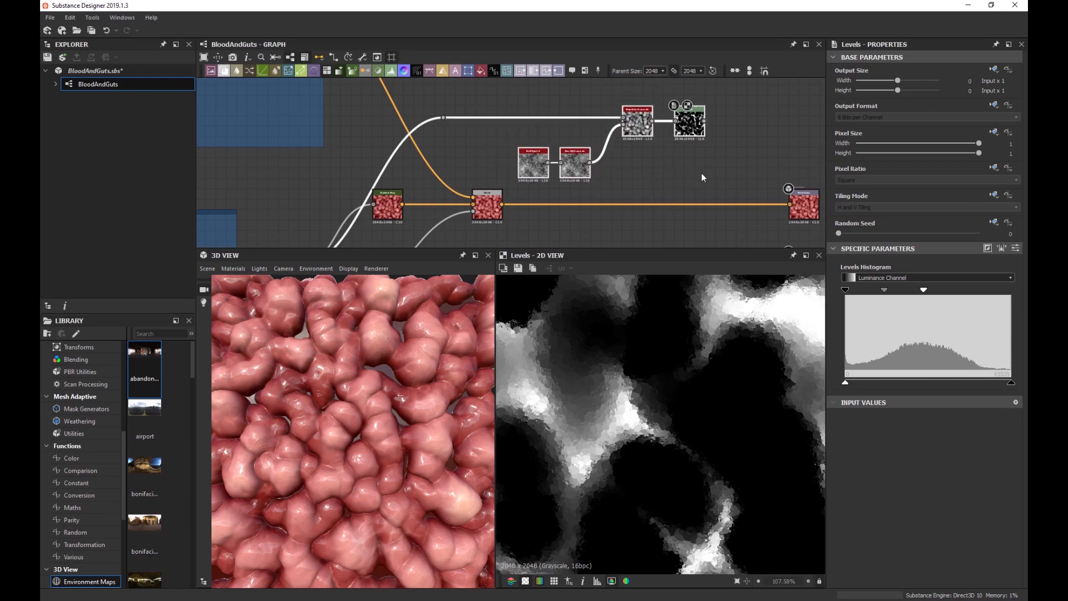
left_click_drag(566, 165, 566, 145)
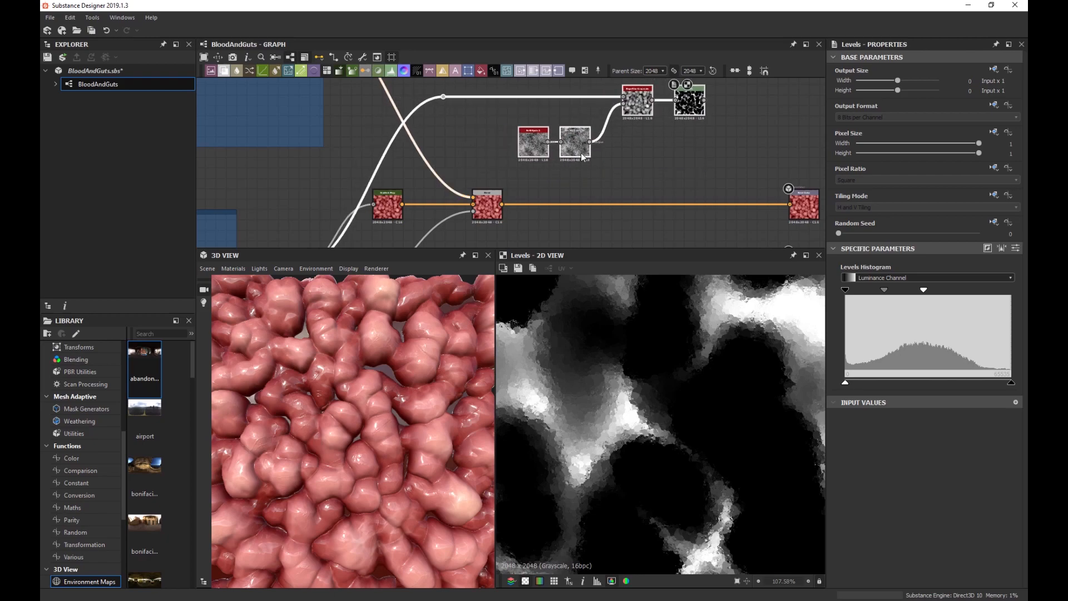
scroll(583, 157, "down", 3)
left_click_drag(632, 98, 556, 222)
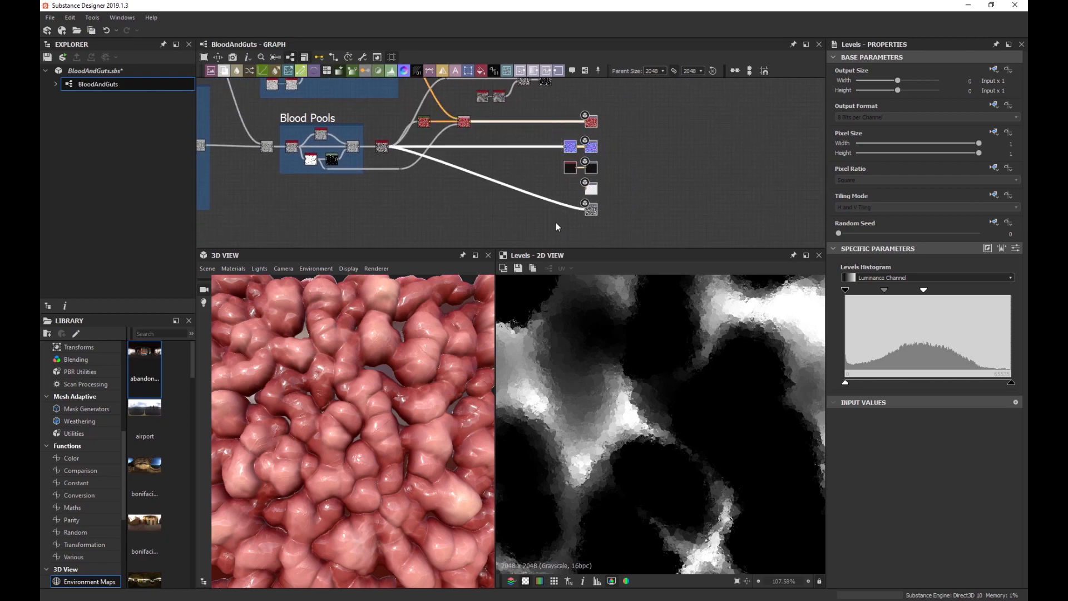
left_click_drag(576, 154, 660, 154)
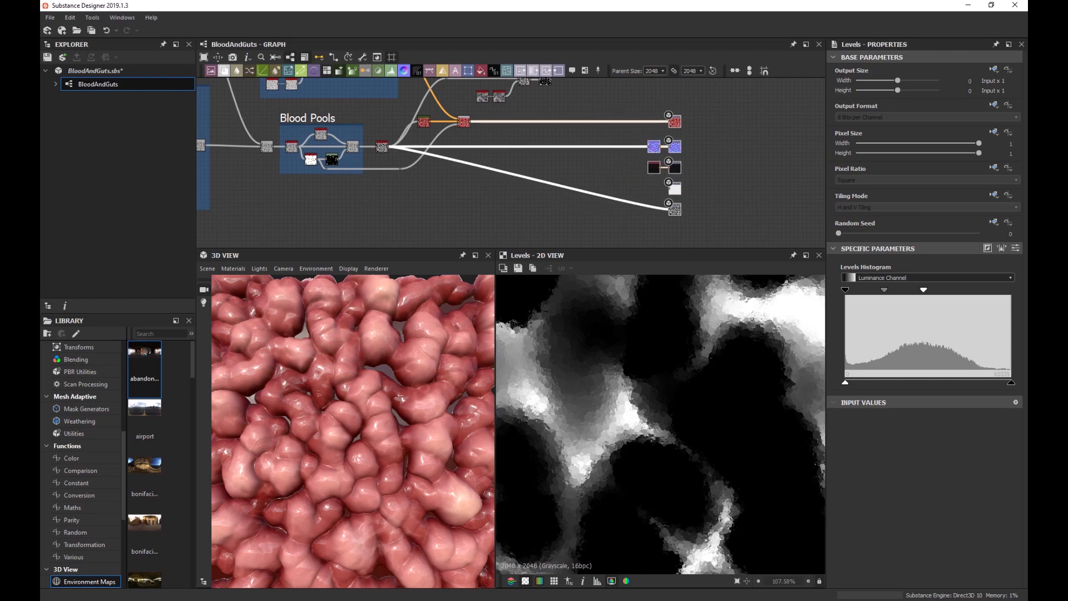
Return to the Slope Blur and Levels nodes and select Levels.
middle_click_drag(536, 159, 539, 213)
scroll(576, 148, "up", 6)
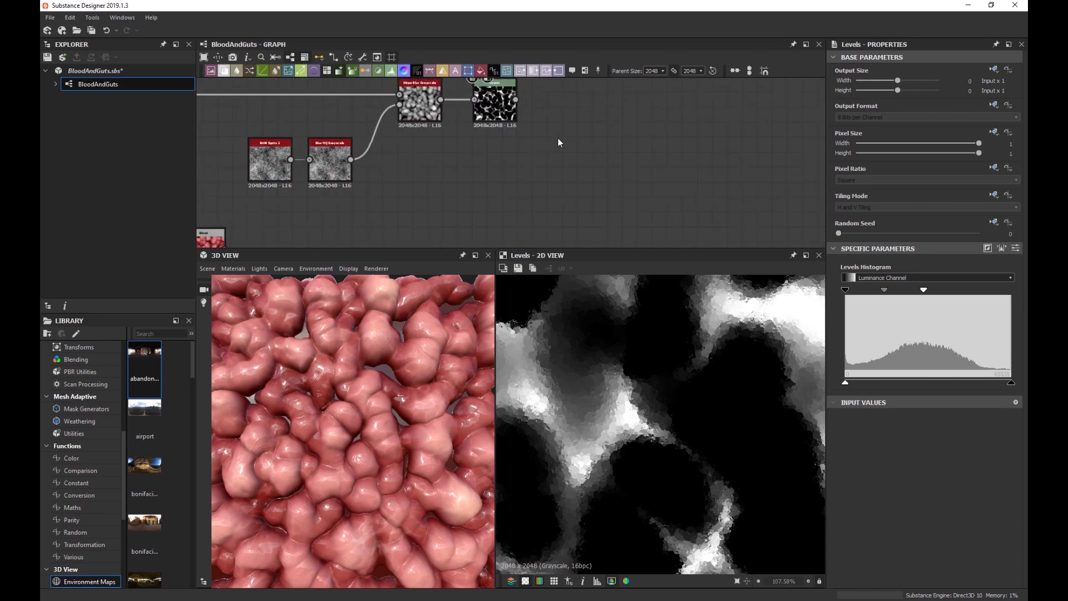
middle_click_drag(558, 137, 555, 172)
key("space")
left_click(494, 149)
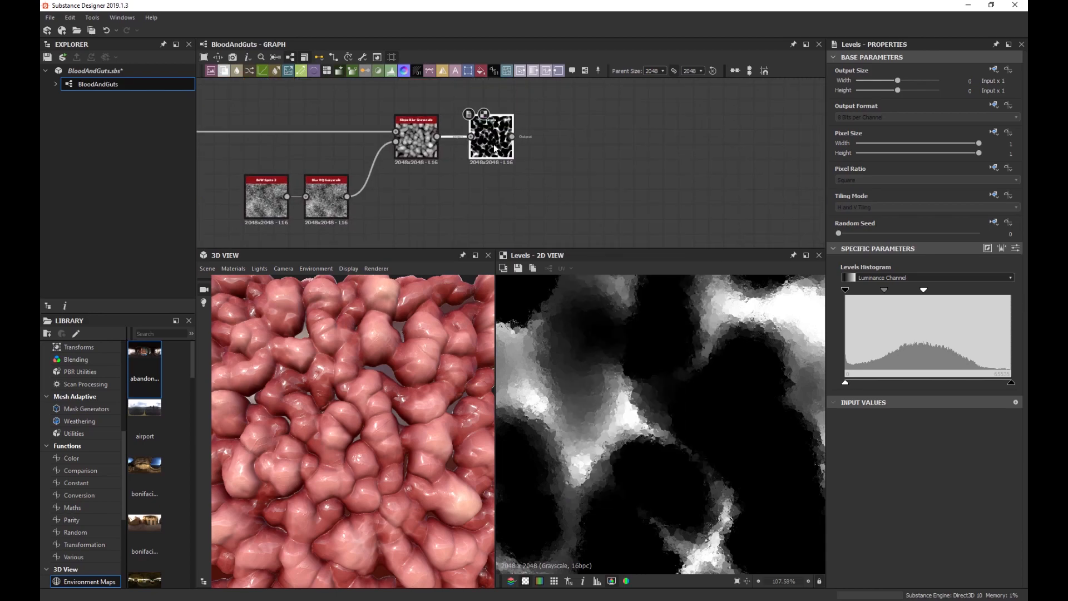
key("space")
Add a Gradient Map node after the Levels node.
type("grad")
key("Return")
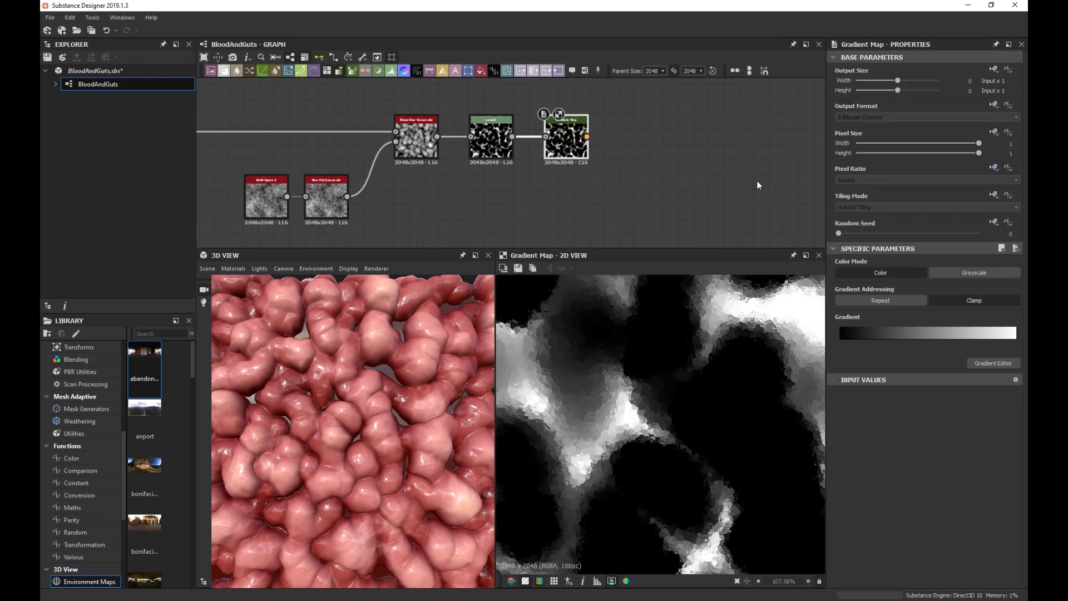
double_click(842, 342)
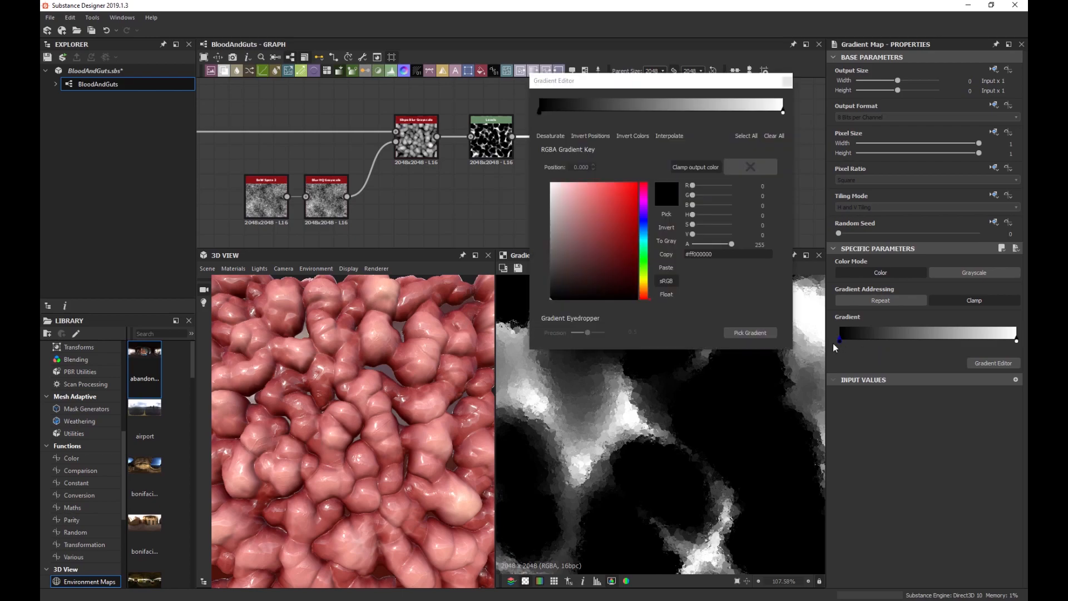
left_click(785, 82)
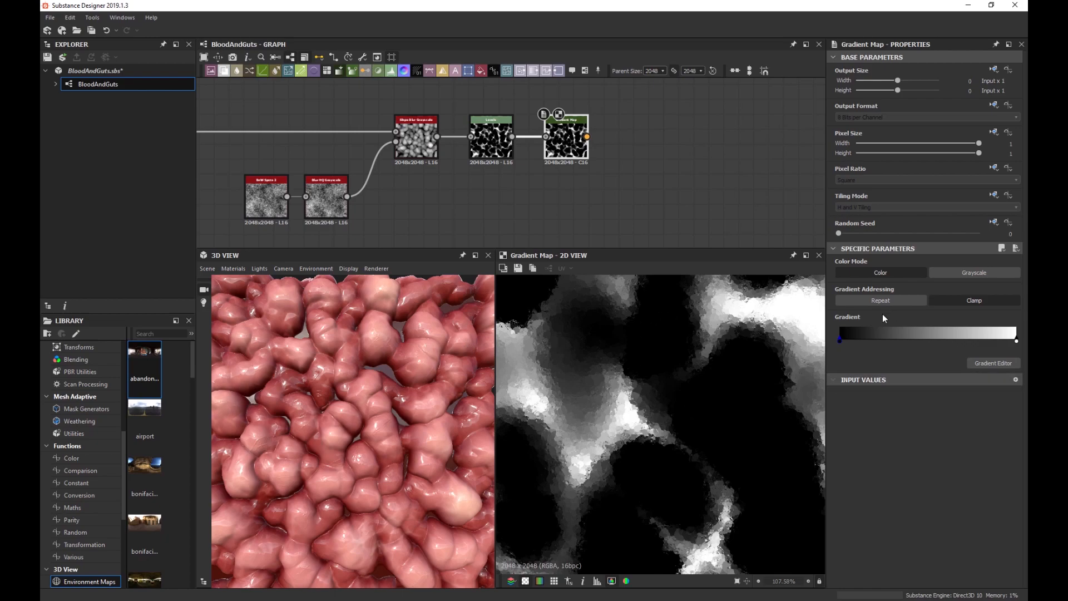
Set the gradient's left key to white and its right key to dark red.
double_click(839, 341)
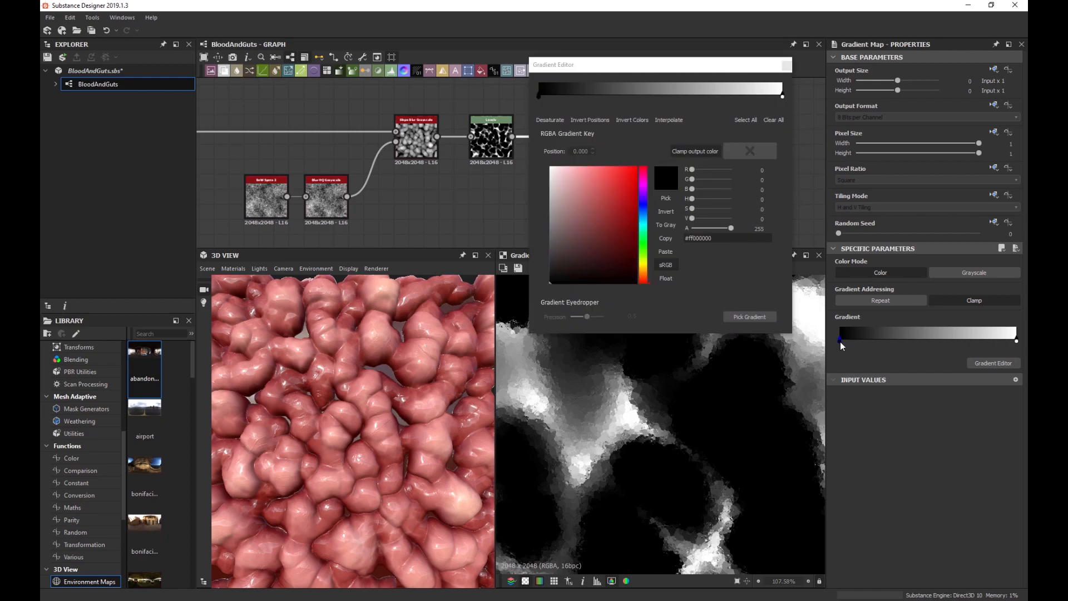
left_click_drag(568, 186, 550, 166)
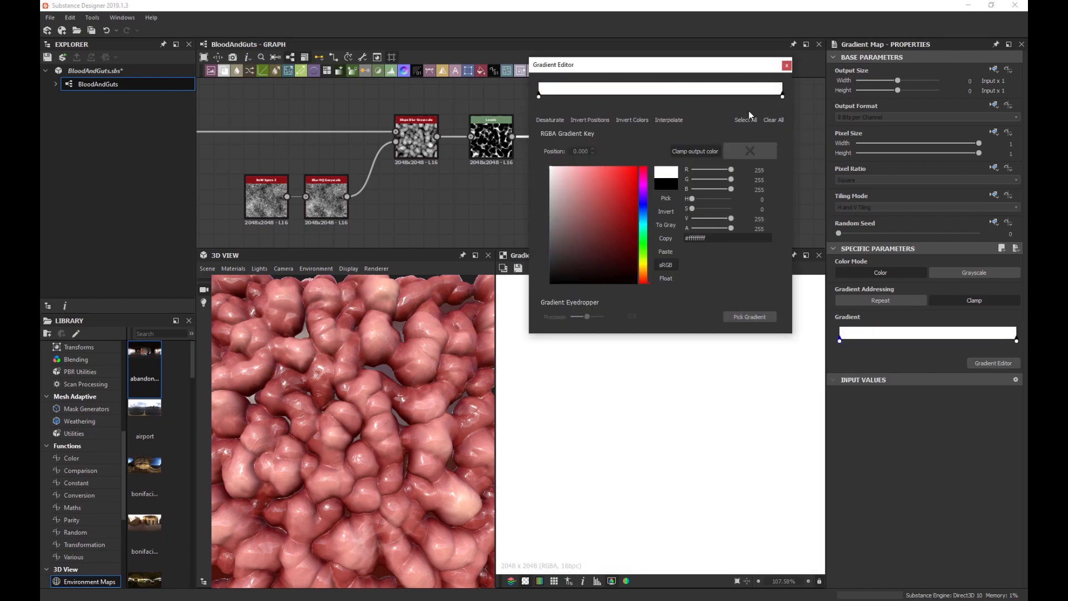
left_click(783, 97)
left_click_drag(623, 172, 655, 213)
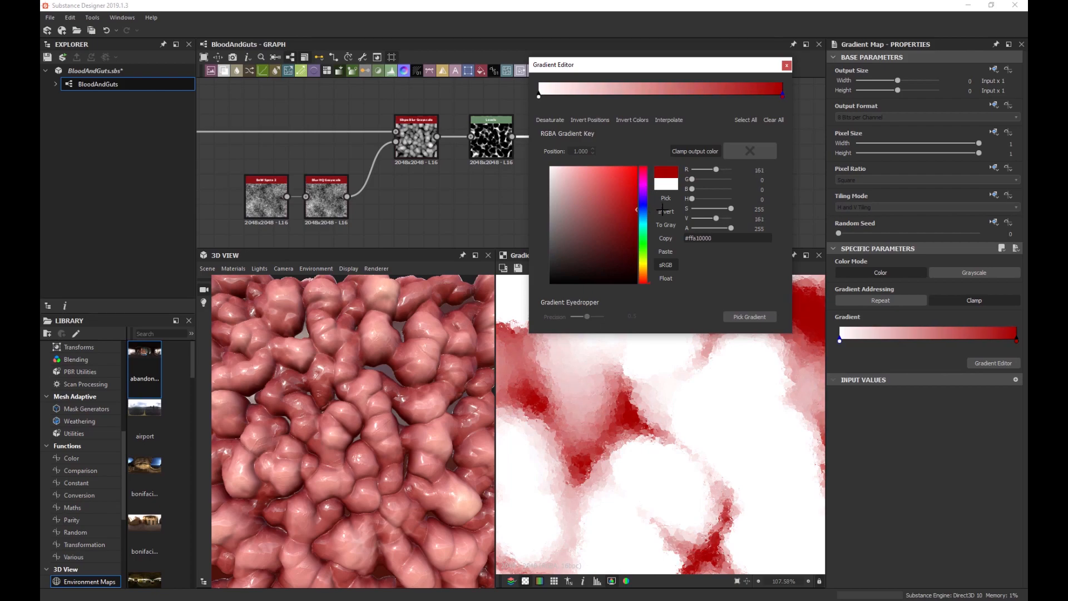
left_click(787, 66)
scroll(603, 183, "down", 3)
middle_click_drag(601, 183, 598, 122)
Insert a Blend after the fleshy red base colour and feed the Gradient Map into it.
left_click(366, 188)
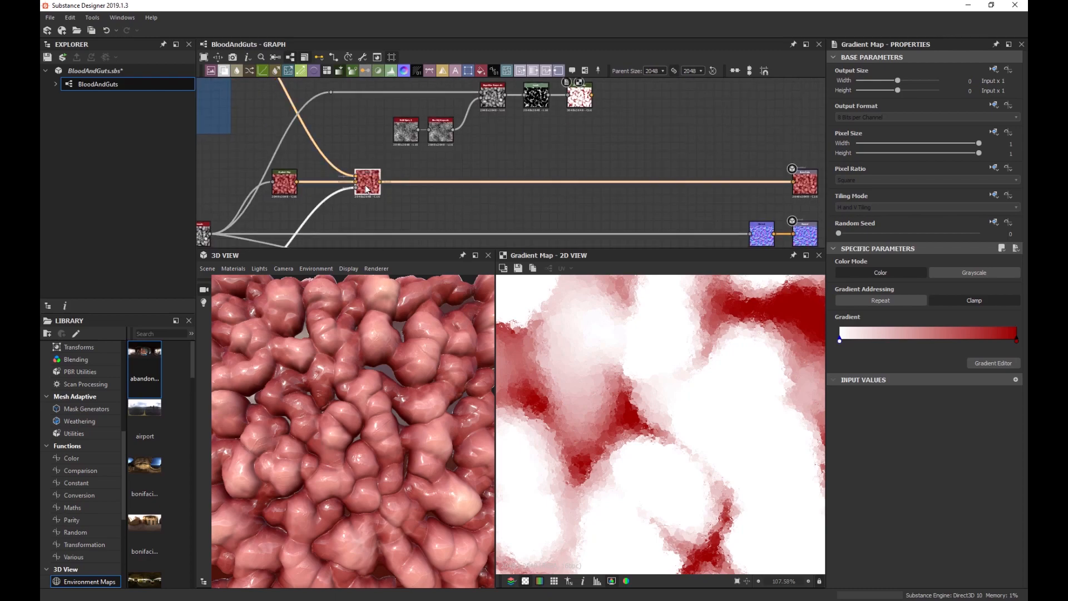
key("space")
type("blend")
key("Return")
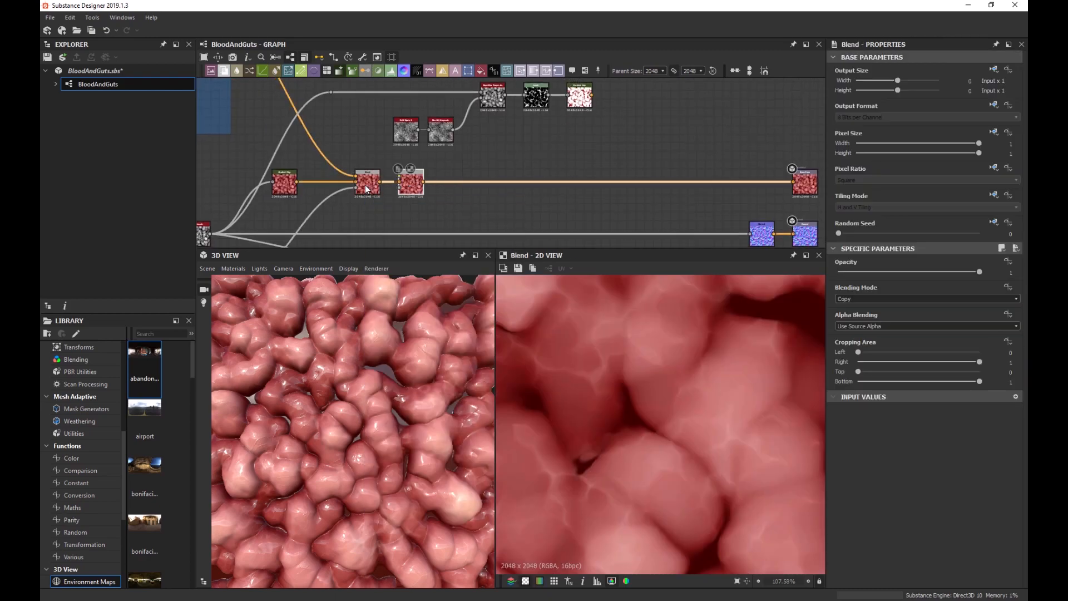
left_click_drag(406, 183, 651, 184)
scroll(608, 120, "up", 2)
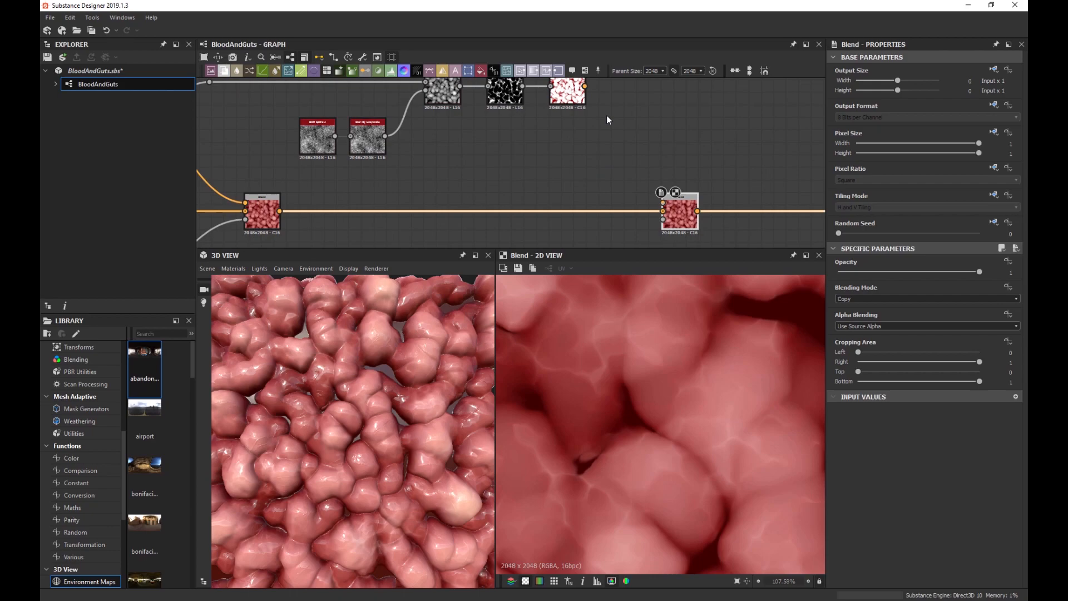
middle_click_drag(596, 92, 559, 94)
left_click_drag(548, 87, 626, 204)
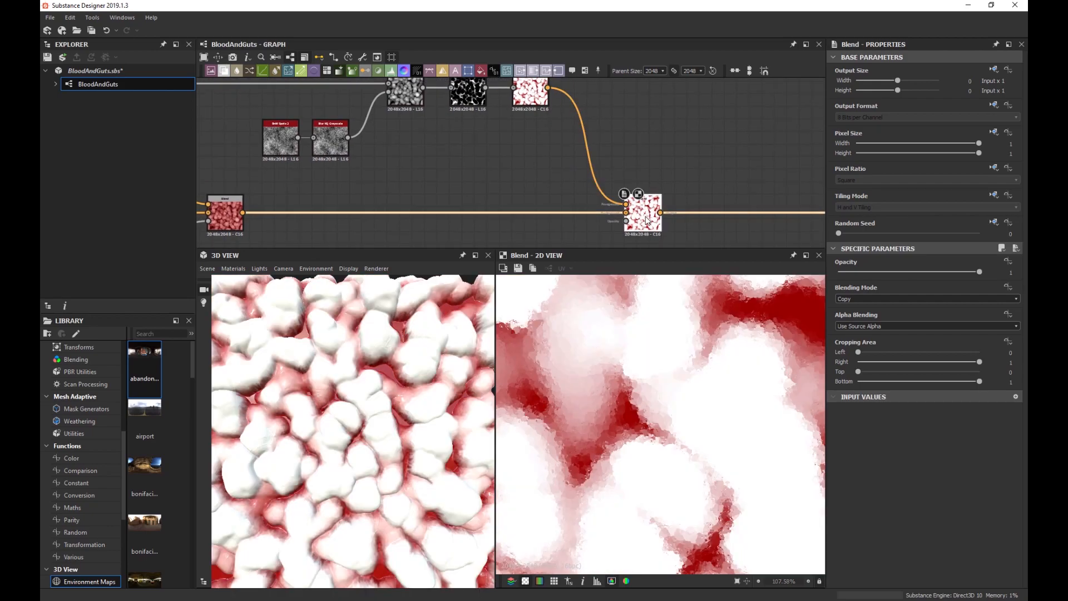
Set the Blend mode to Multiply, keeping opacity at 1, and inspect the 3D preview.
left_click(893, 299)
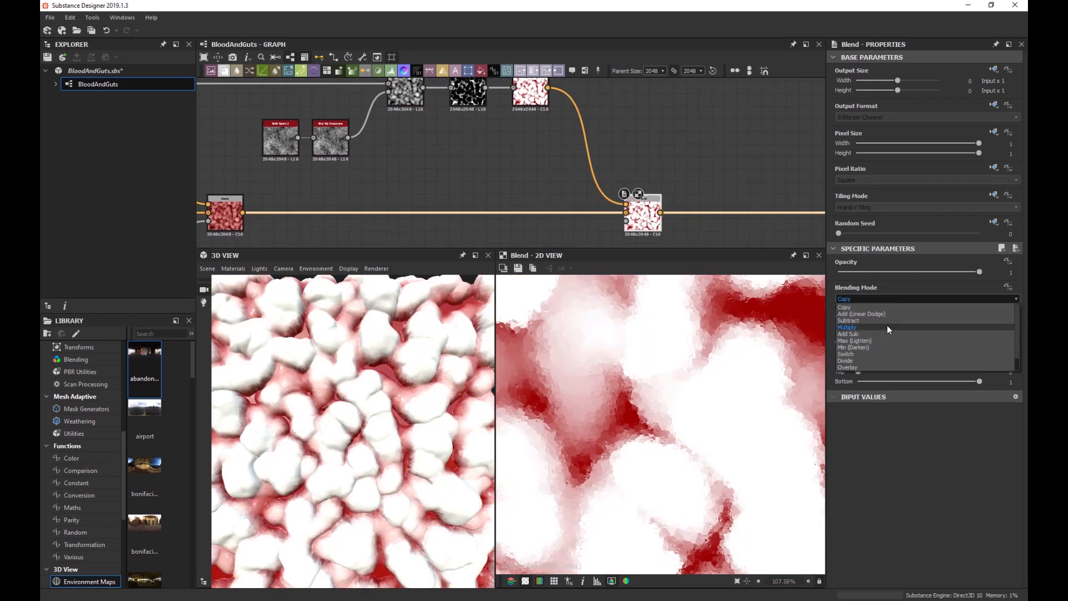
left_click(886, 327)
scroll(395, 372, "up", 3)
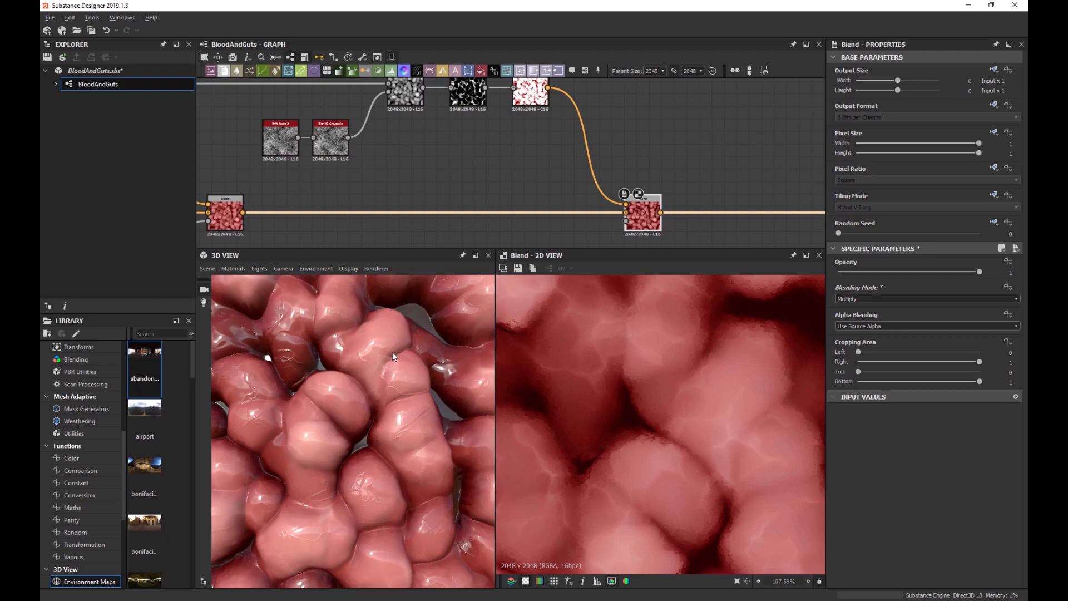
left_click_drag(392, 352, 421, 279)
mouse_move(979, 274)
left_mouse_down()
mouse_move(945, 281)
mouse_move(980, 274)
left_mouse_up()
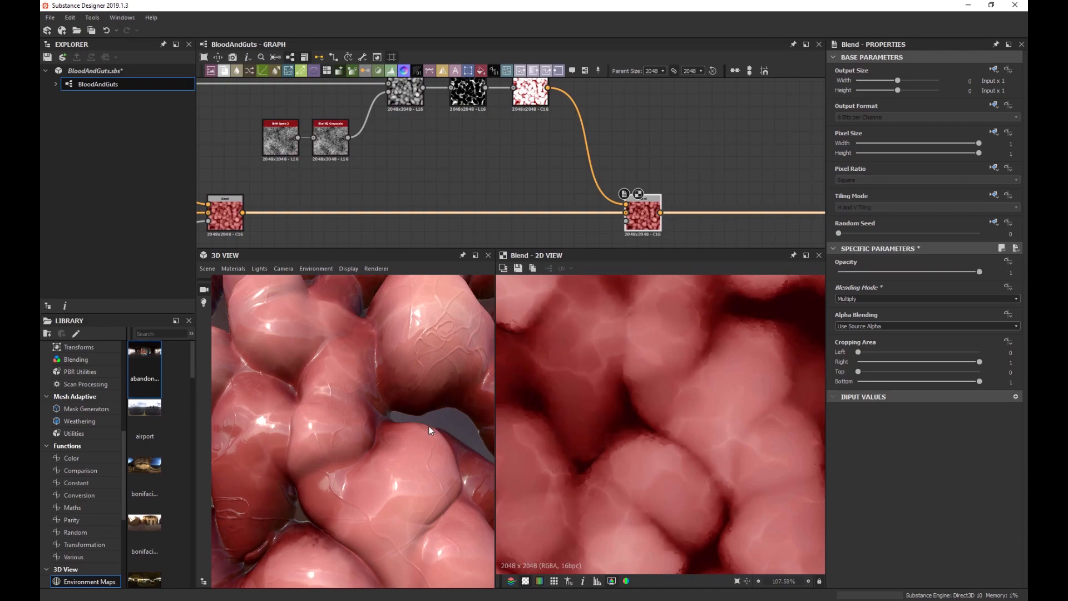
left_click(527, 99)
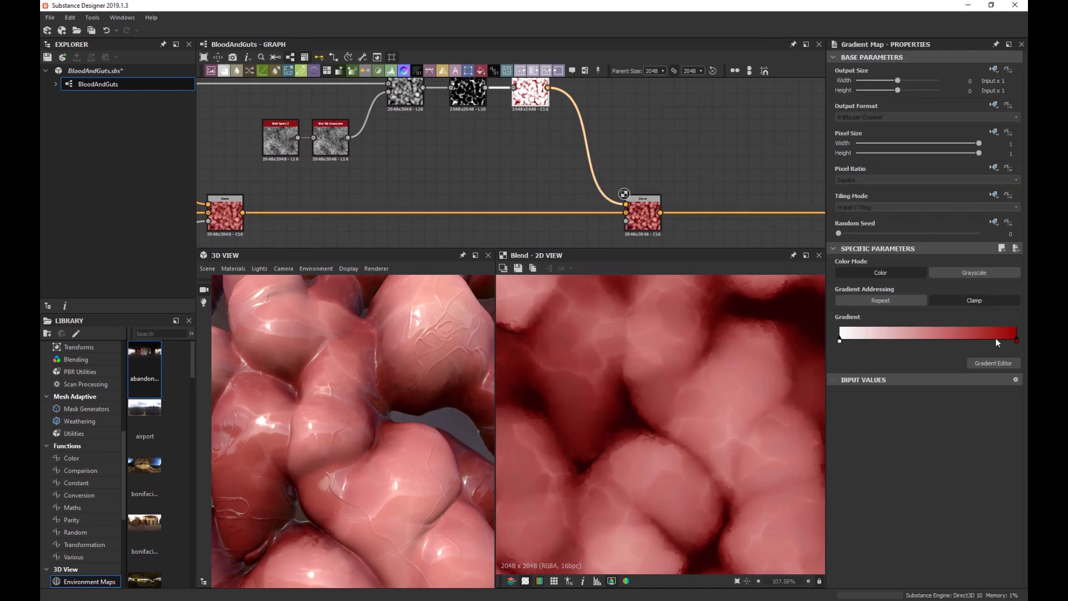
Brighten the Gradient Map's red end key to R 215 and check the flesh on the mesh.
left_click(994, 363)
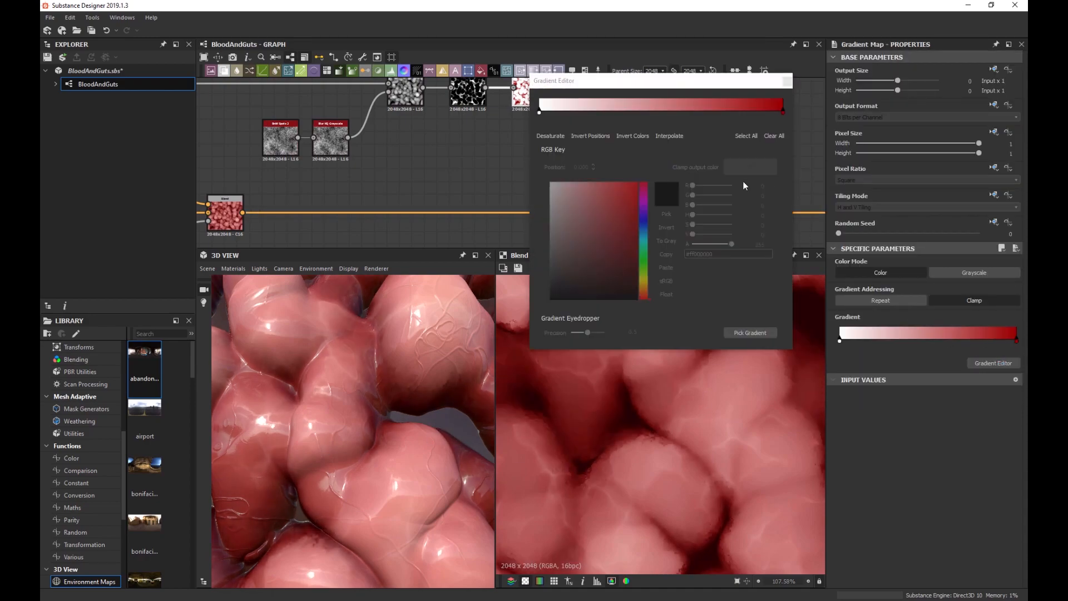
left_click(784, 112)
left_click_drag(633, 206, 651, 200)
scroll(376, 385, "down", 5)
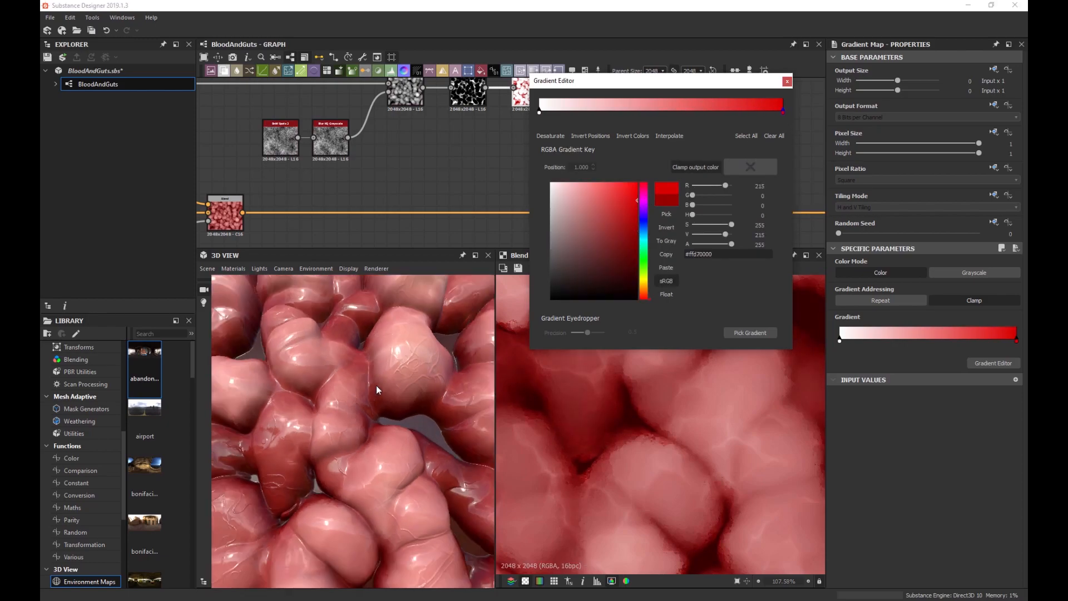
mouse_move(375, 381)
left_mouse_down()
mouse_move(375, 397)
mouse_move(373, 365)
left_mouse_up()
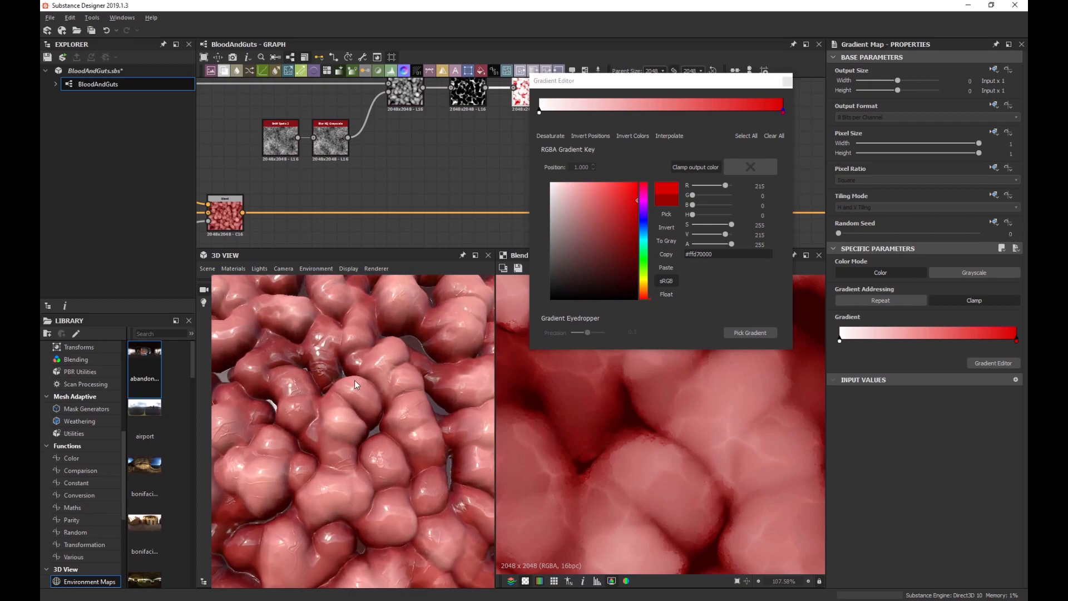
left_click(787, 82)
scroll(473, 132, "up", 2)
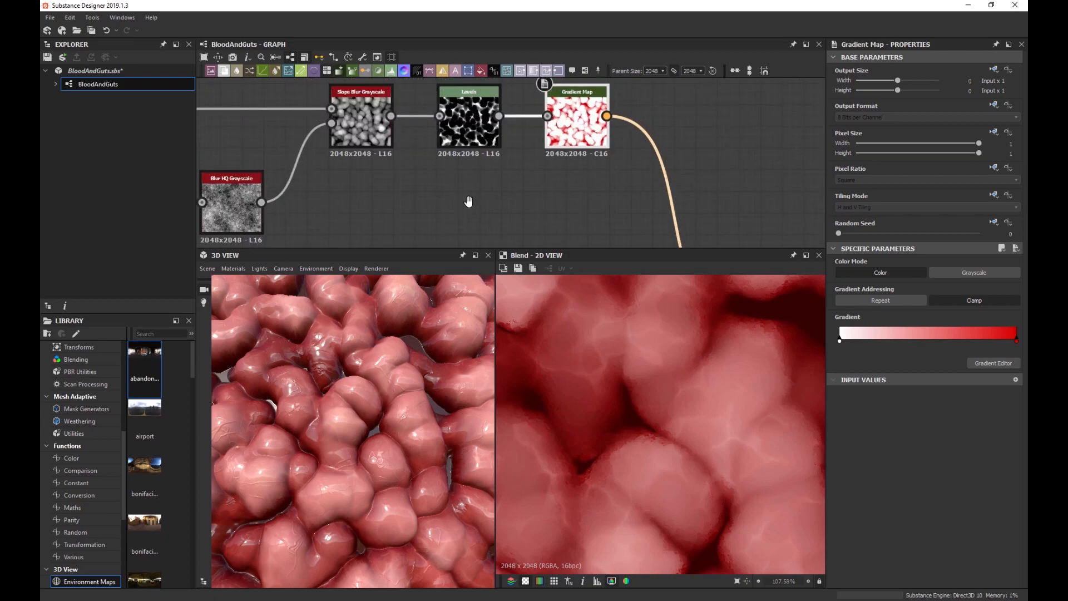
scroll(350, 129, "up", 2)
left_click(364, 142)
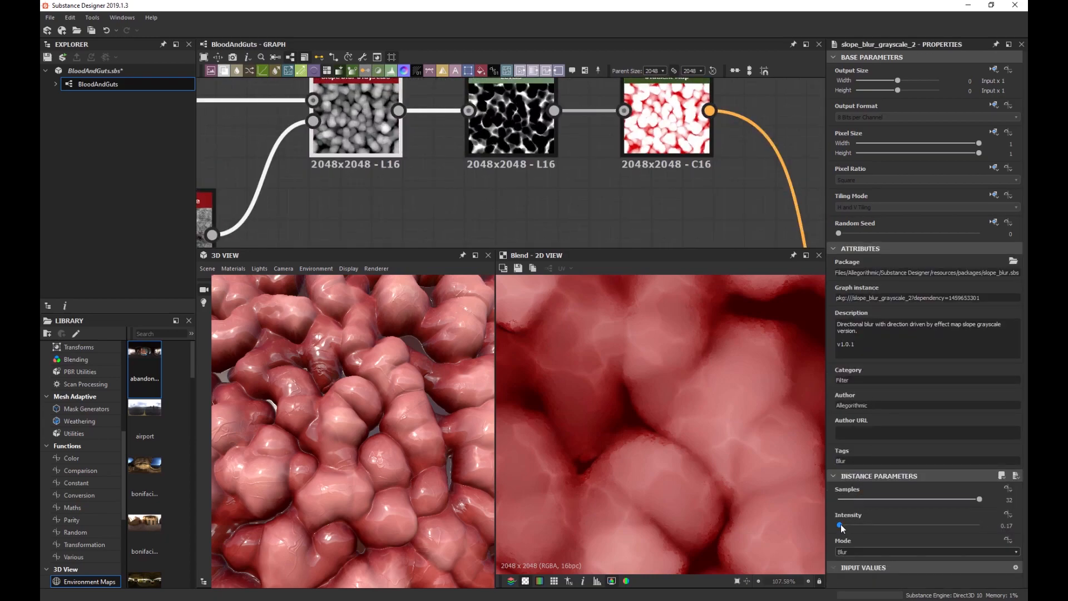
left_click_drag(841, 527, 844, 528)
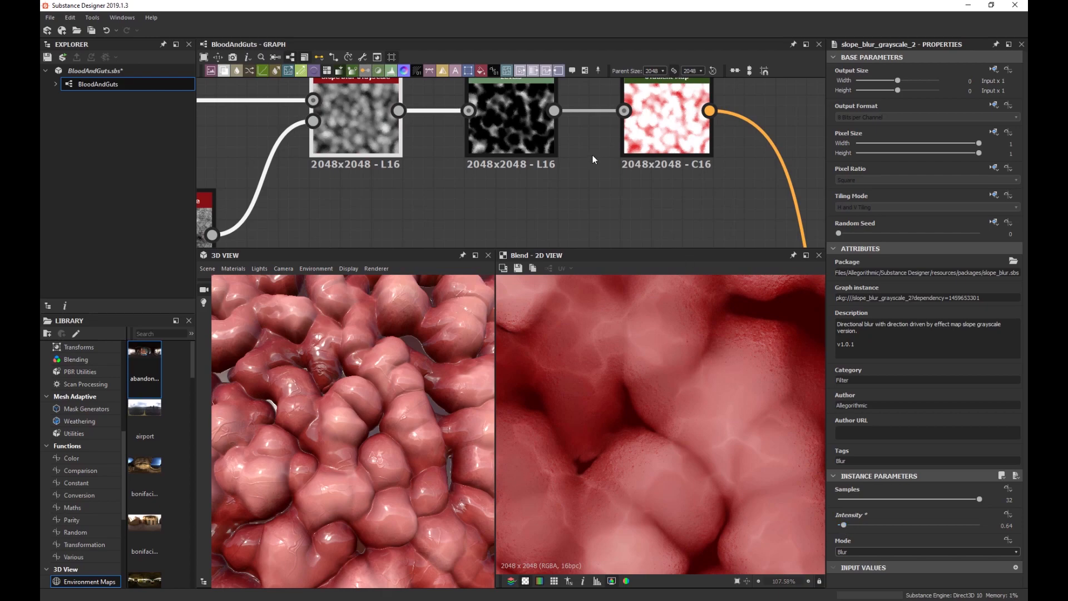
left_click(542, 151)
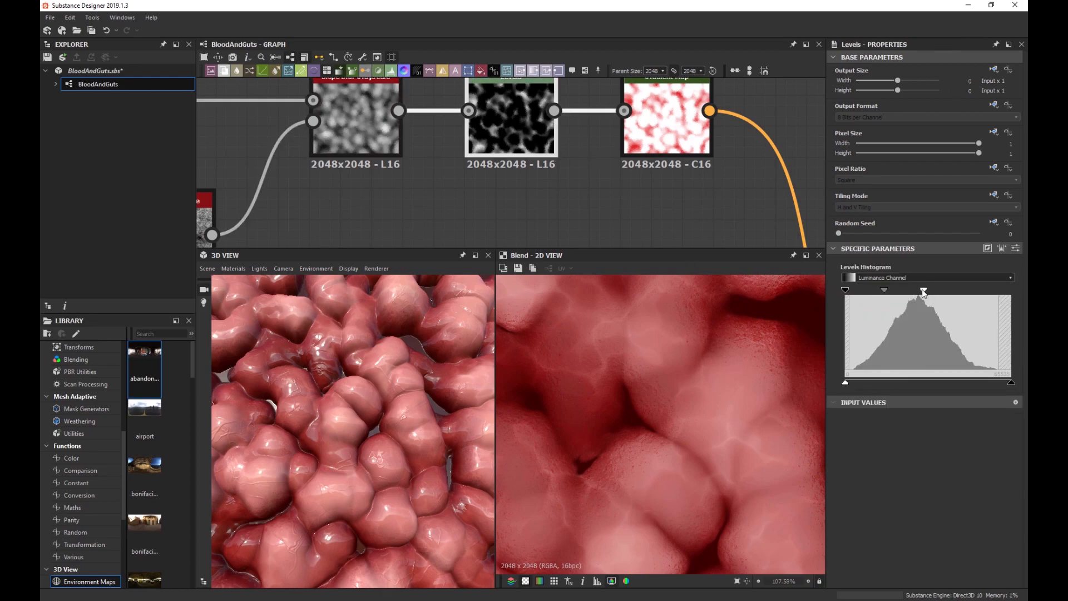
left_click_drag(922, 290, 937, 288)
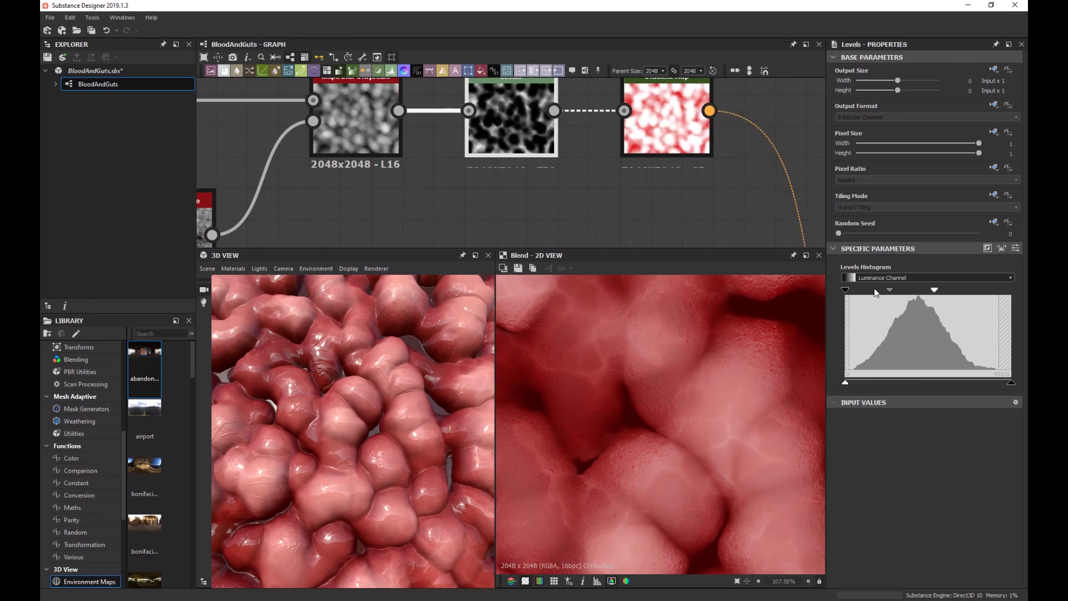
left_click_drag(845, 290, 885, 293)
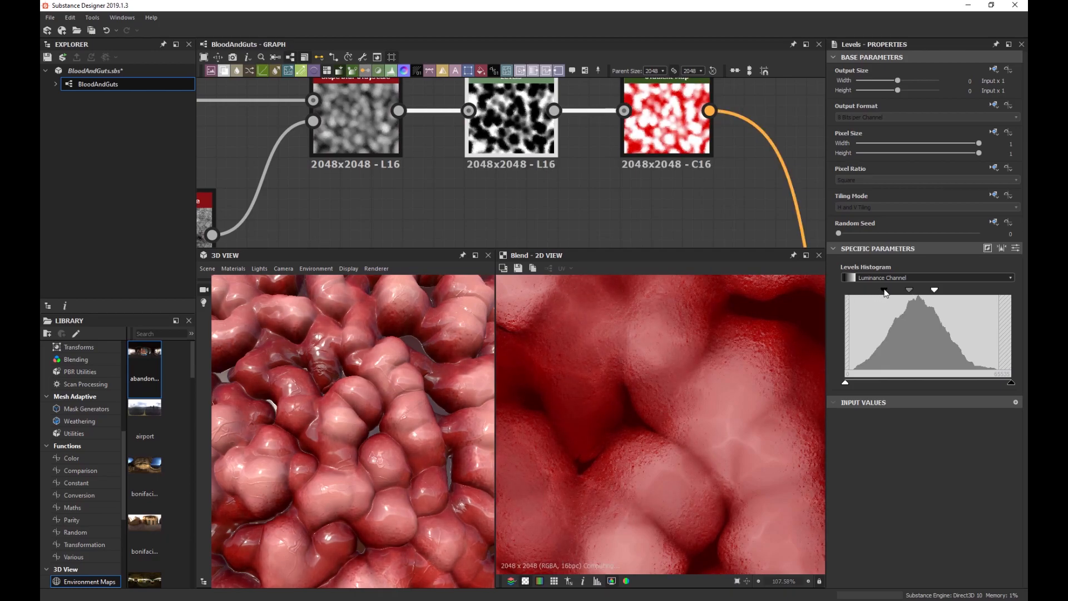
scroll(339, 412, "down", 3)
left_click_drag(358, 403, 368, 413)
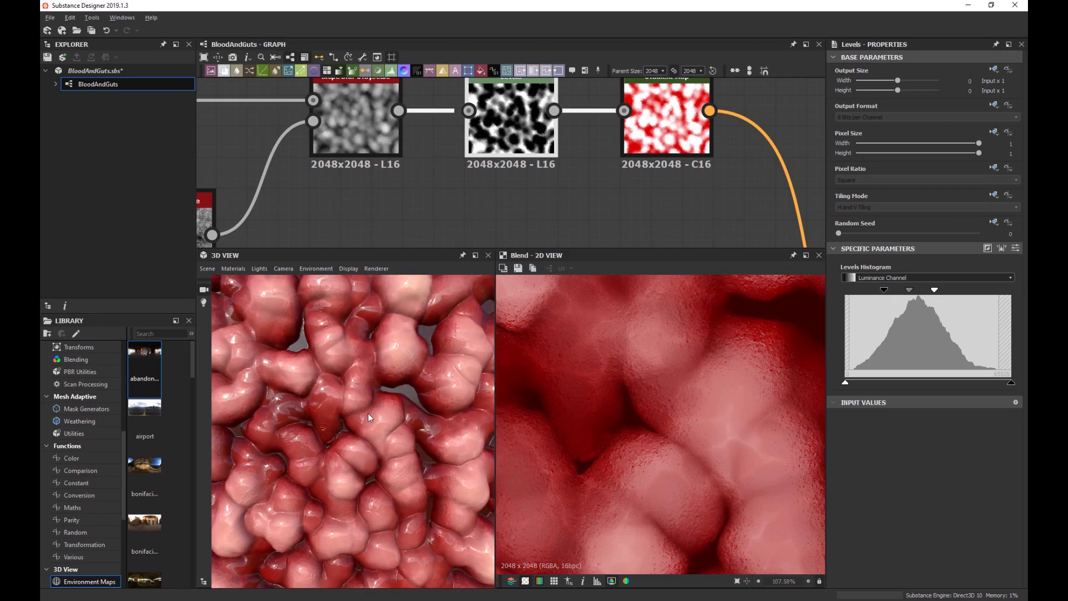
scroll(533, 414, "up", 5)
scroll(499, 452, "down", 8)
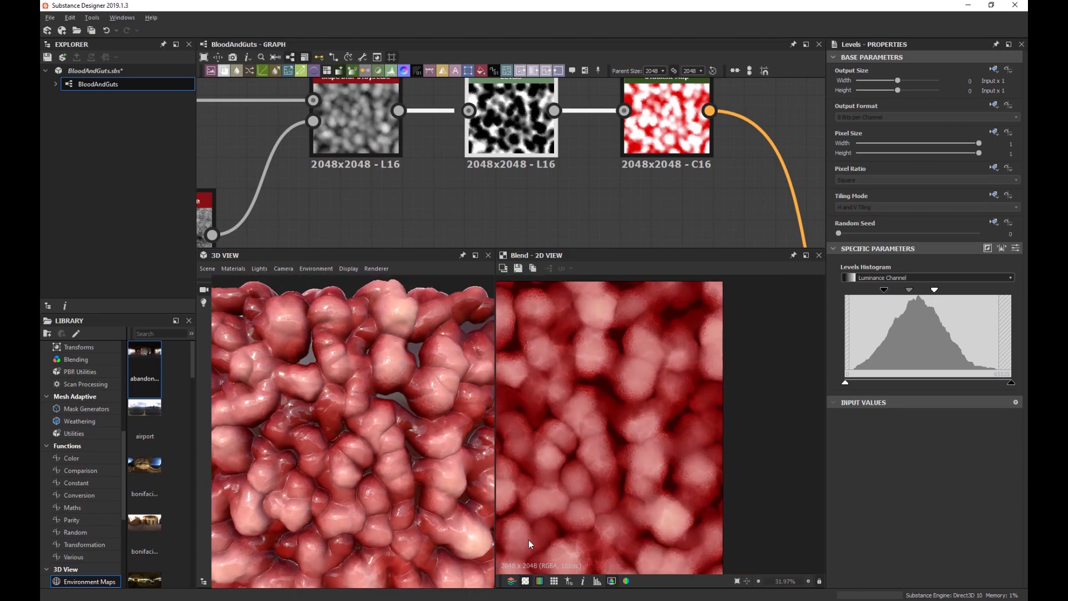
scroll(388, 405, "down", 3)
scroll(365, 326, "up", 10)
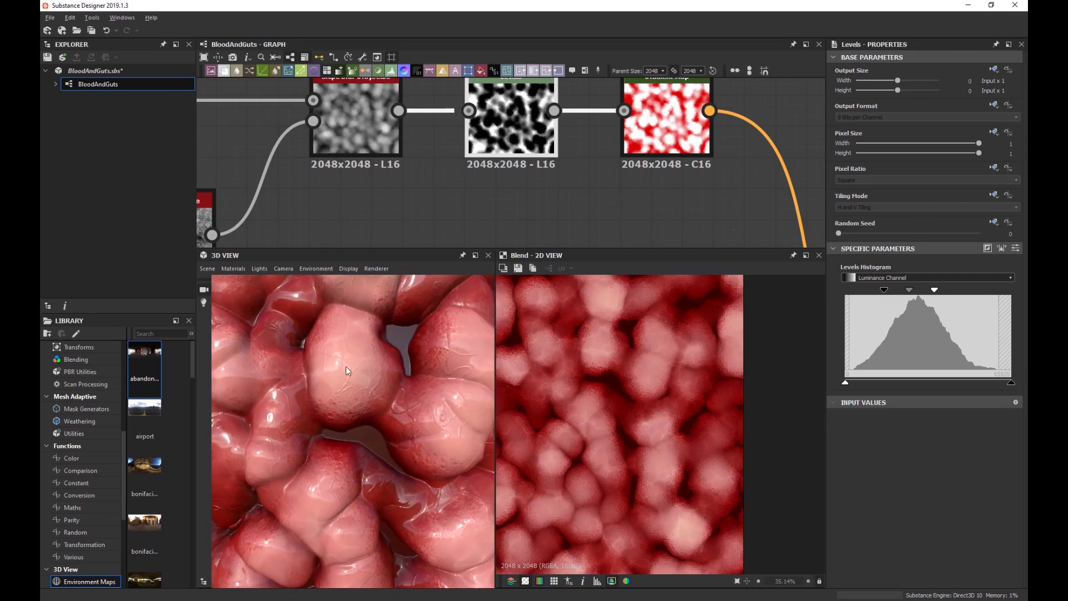
left_click_drag(378, 378, 622, 222)
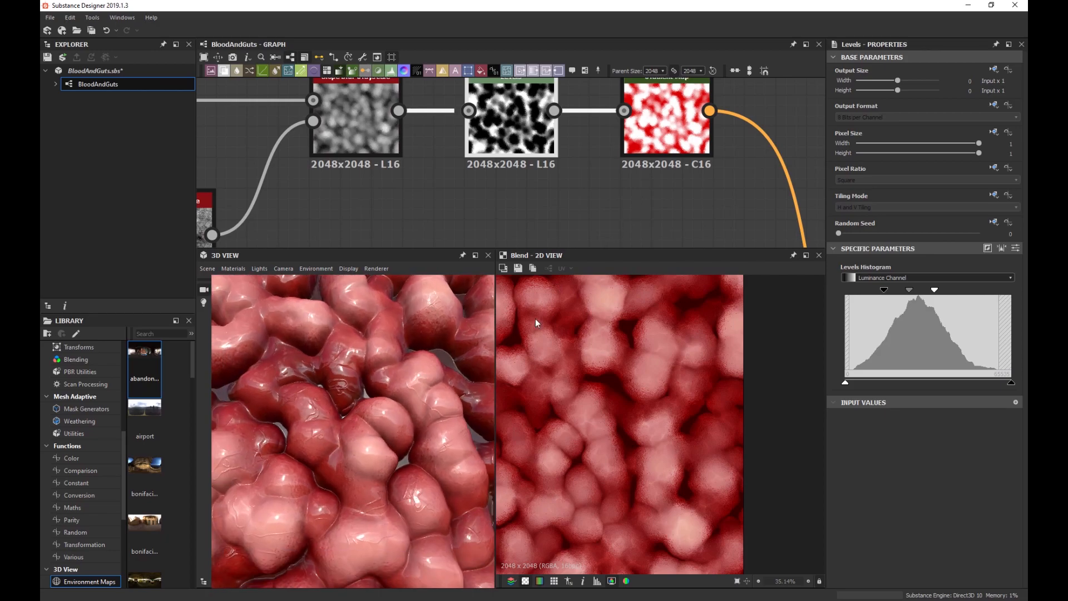
scroll(629, 215, "down", 3)
middle_click_drag(630, 215, 561, 213)
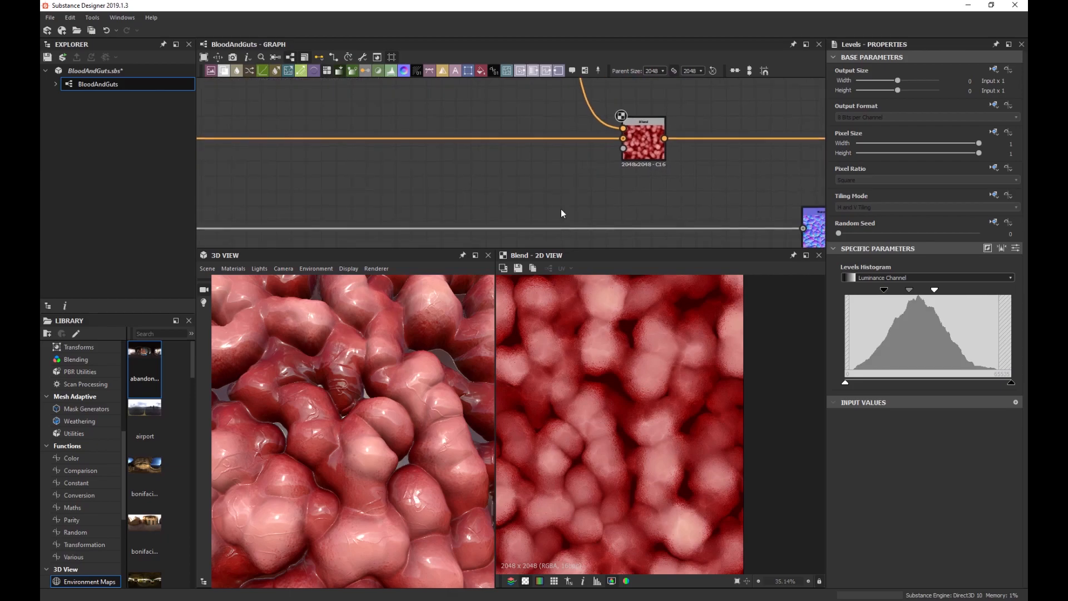
left_click_drag(381, 375, 362, 409)
scroll(362, 409, "up", 5)
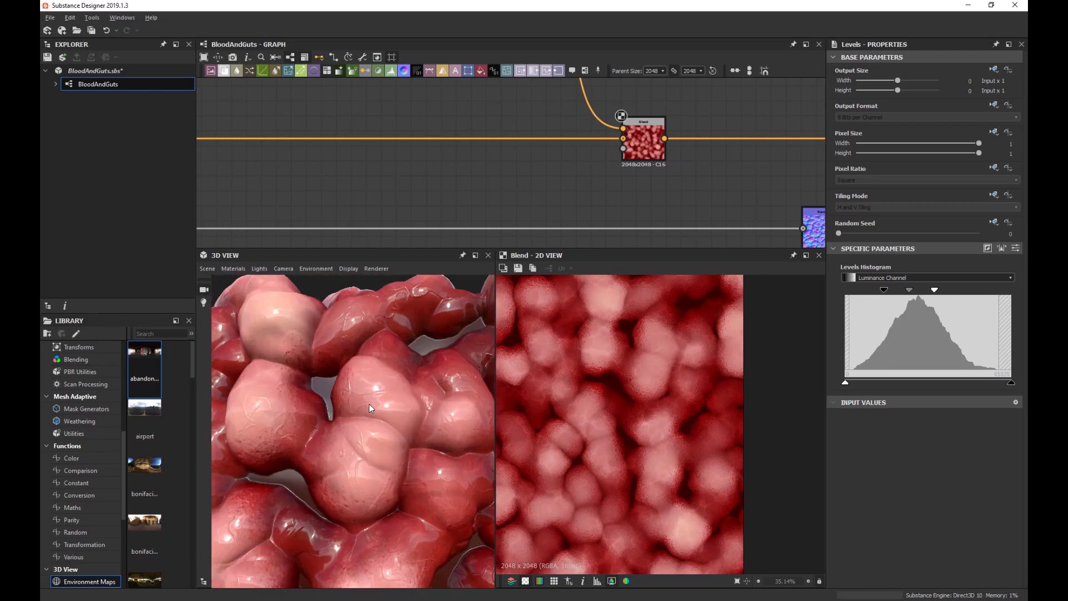
scroll(372, 408, "up", 5)
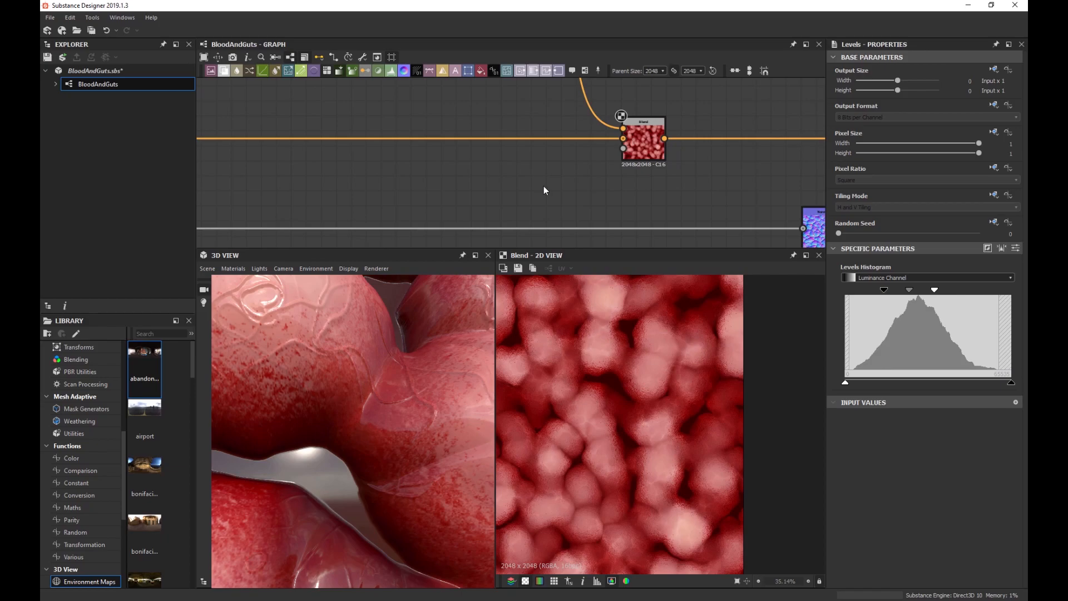
scroll(543, 187, "down", 6)
scroll(539, 189, "up", 5)
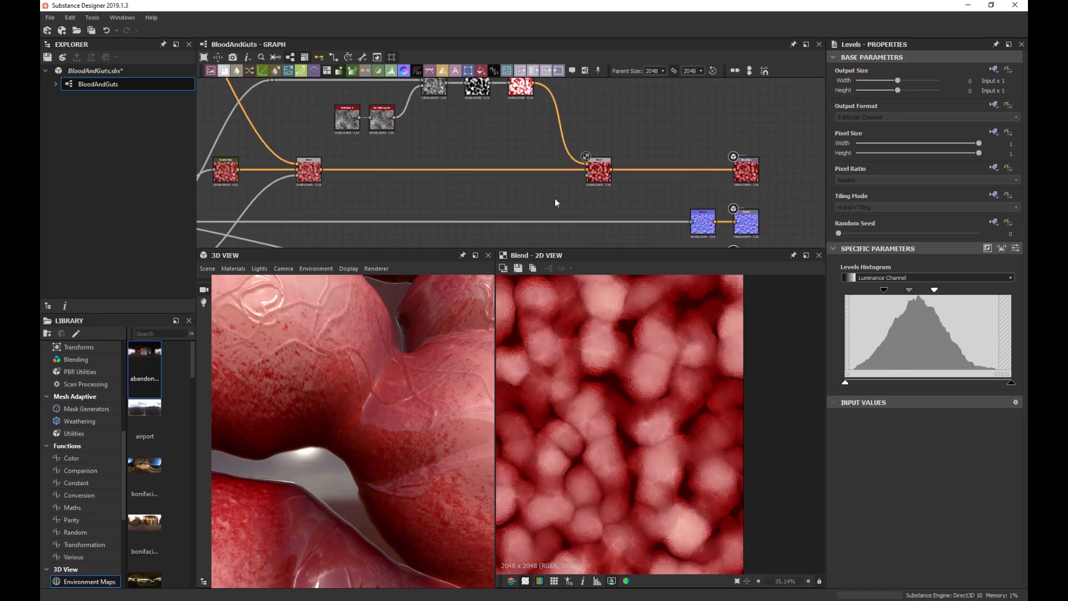
Add a BnW Spots 3 noise at scale 3 feeding the Blend's Opacity input.
key("space")
type("bnw")
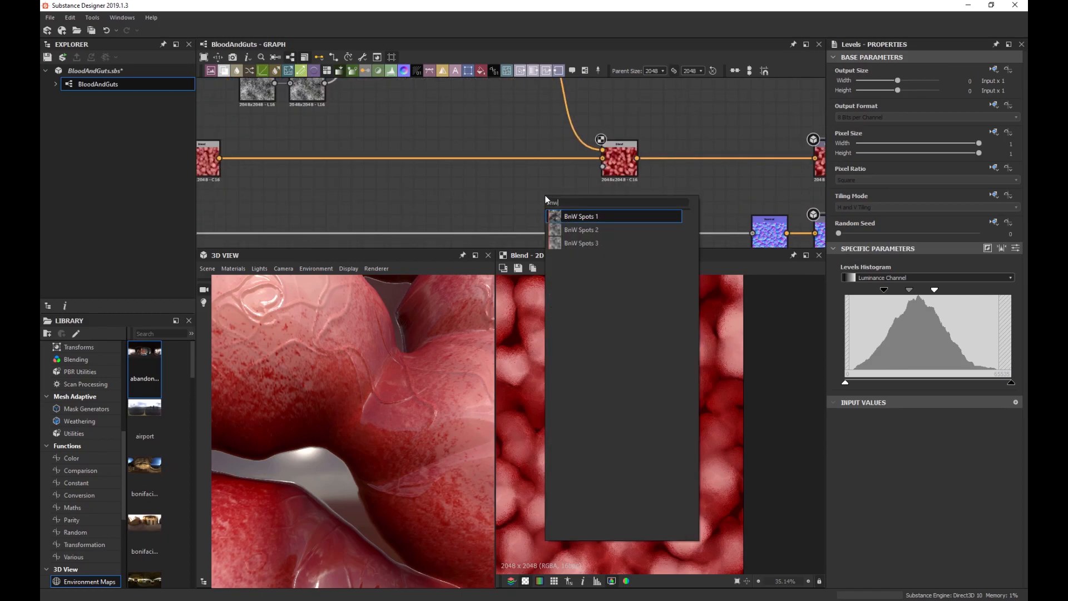
key("Down")
key("Down")
key("Return")
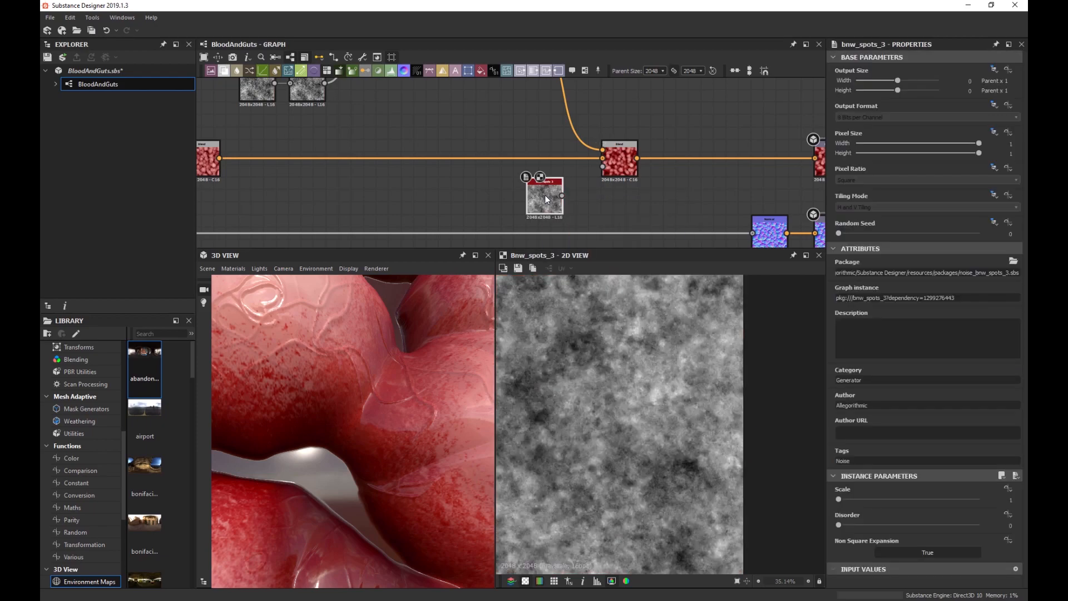
left_click_drag(847, 498, 900, 524)
scroll(572, 189, "up", 3)
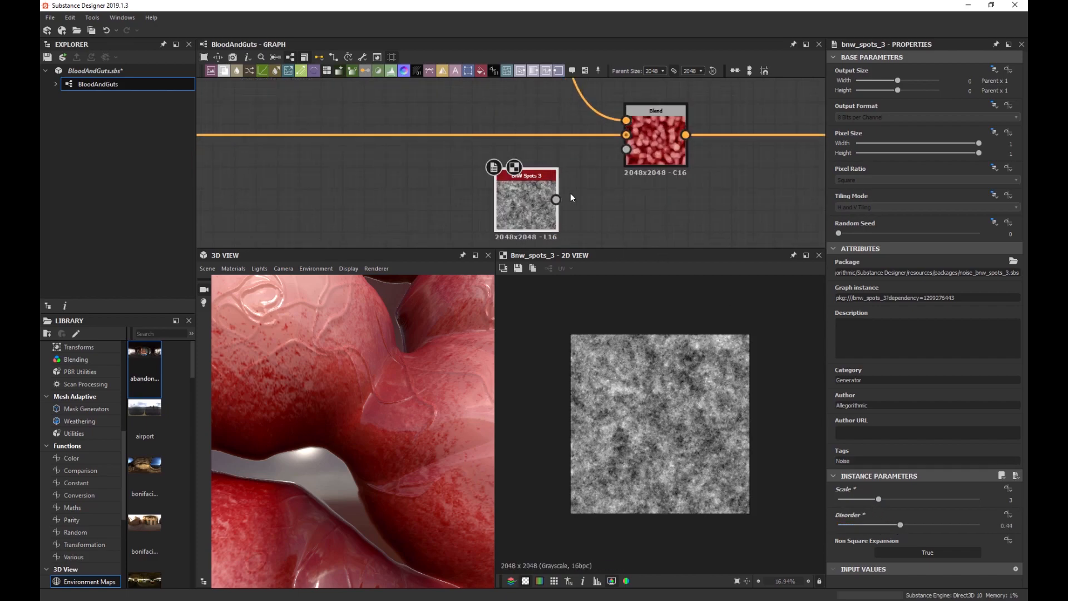
left_click_drag(529, 206, 627, 149)
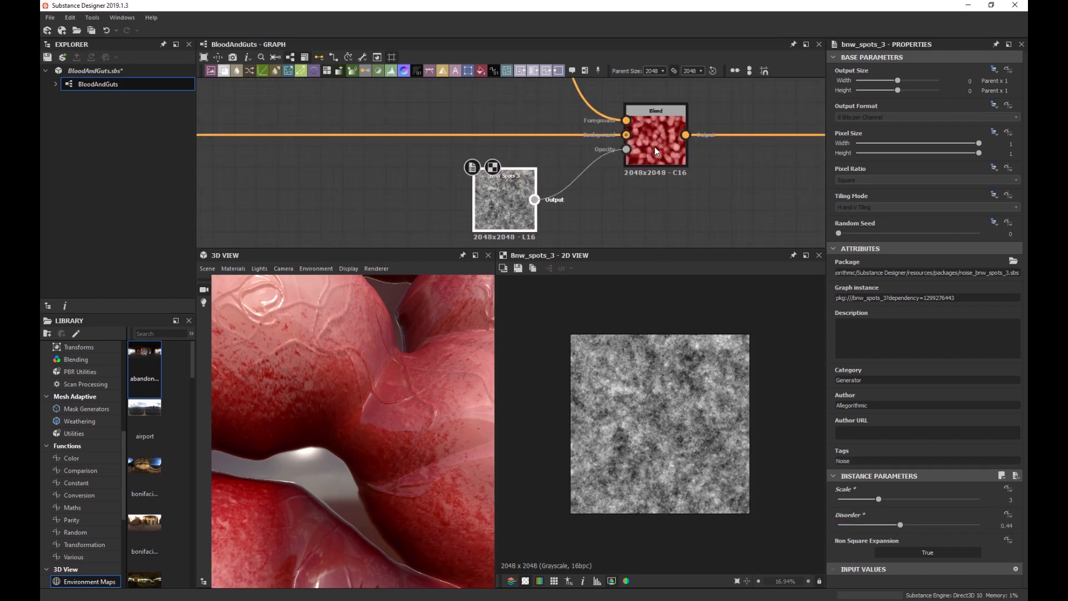
left_click_drag(474, 234, 460, 203)
Insert a Levels node after the noise, pulling black and white points together for a stark mask.
key("space")
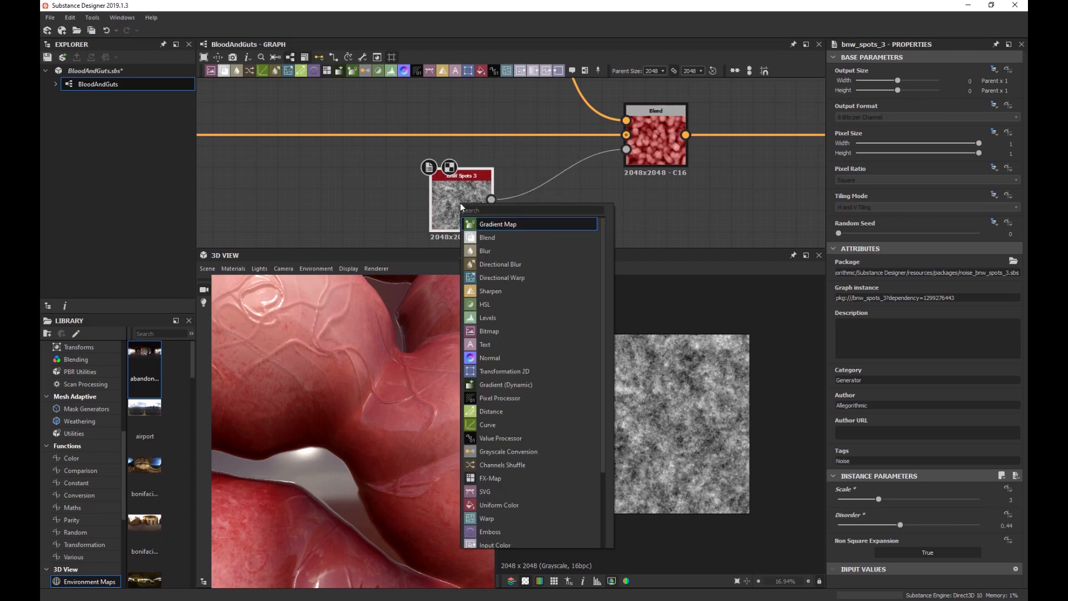
type("lev")
key("Return")
left_click_drag(594, 225, 572, 225)
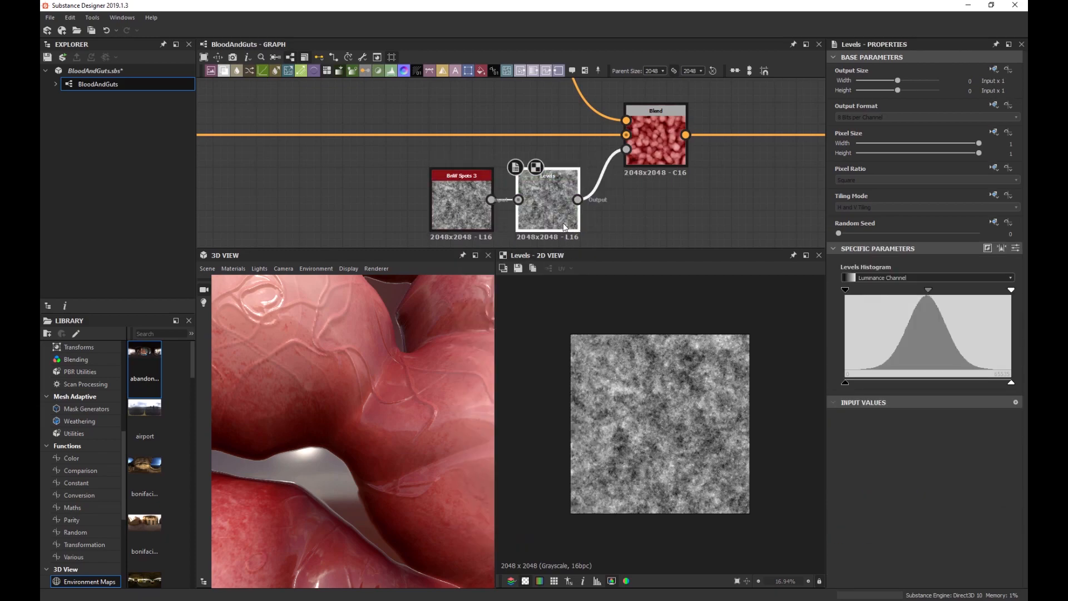
left_click_drag(853, 291, 901, 292)
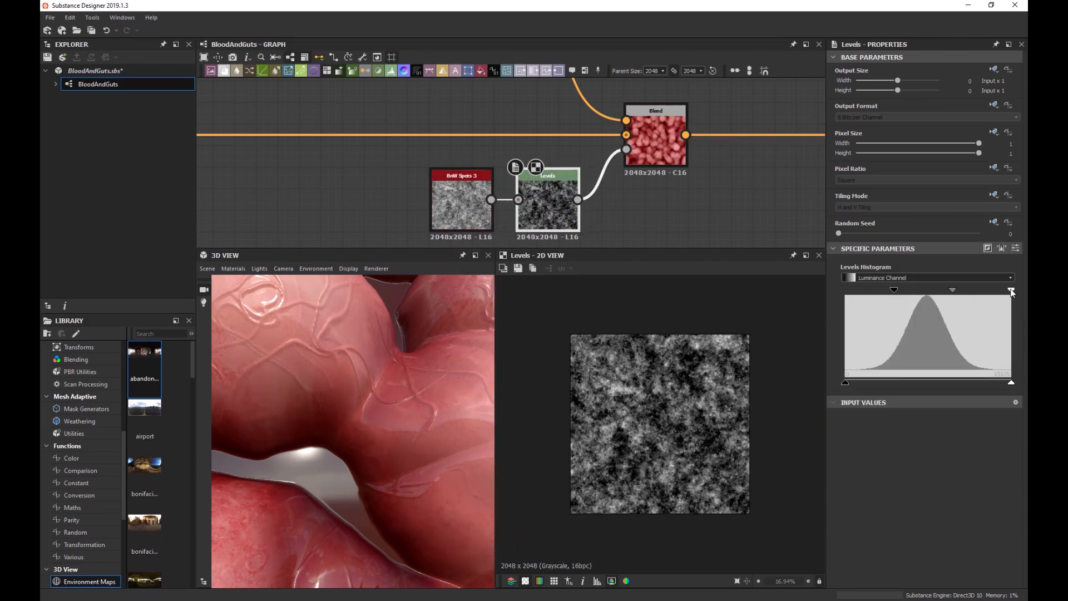
left_click_drag(1011, 291, 949, 297)
Raise the BnW Spots 3 scale to 5 for finer spots and review the mesh.
left_click(450, 211)
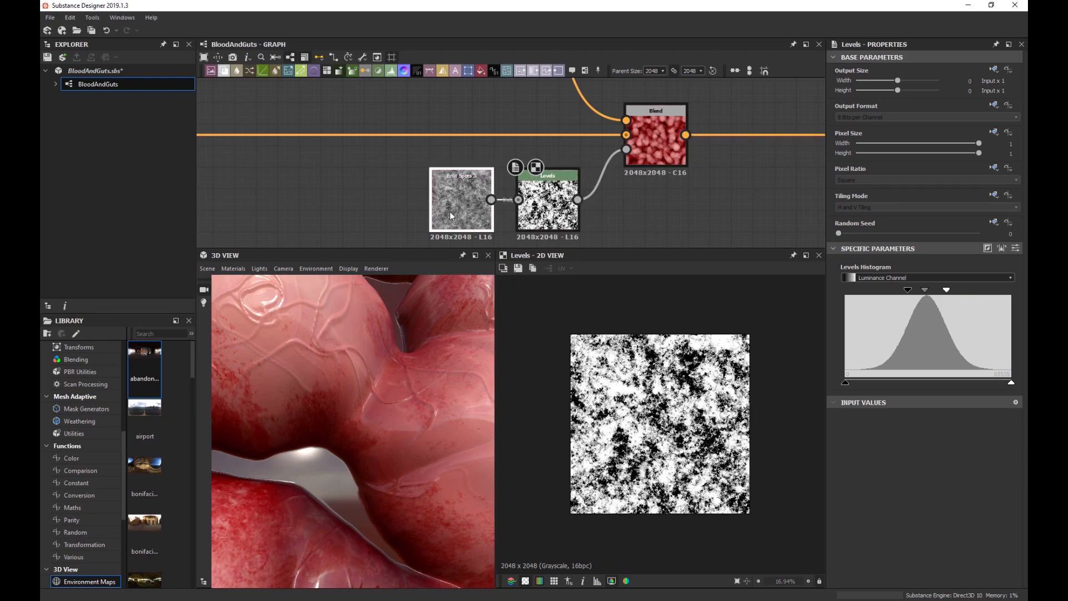
left_click_drag(879, 500, 918, 499)
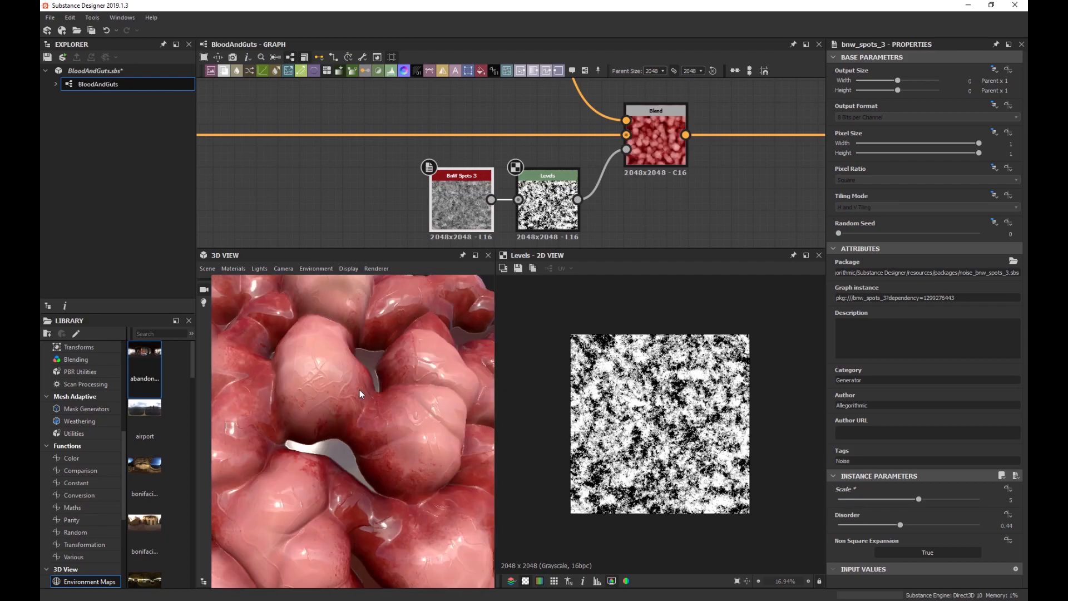
mouse_move(361, 396)
left_mouse_down()
mouse_move(350, 415)
mouse_move(403, 378)
mouse_move(411, 392)
mouse_move(346, 395)
mouse_move(360, 395)
left_mouse_up()
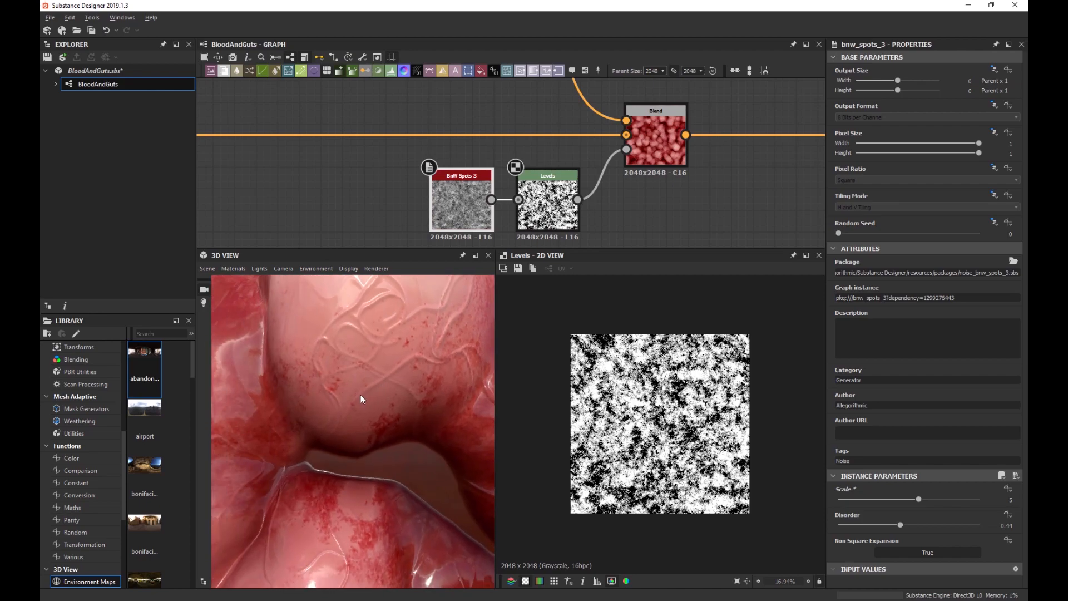
scroll(423, 386, "down", 5)
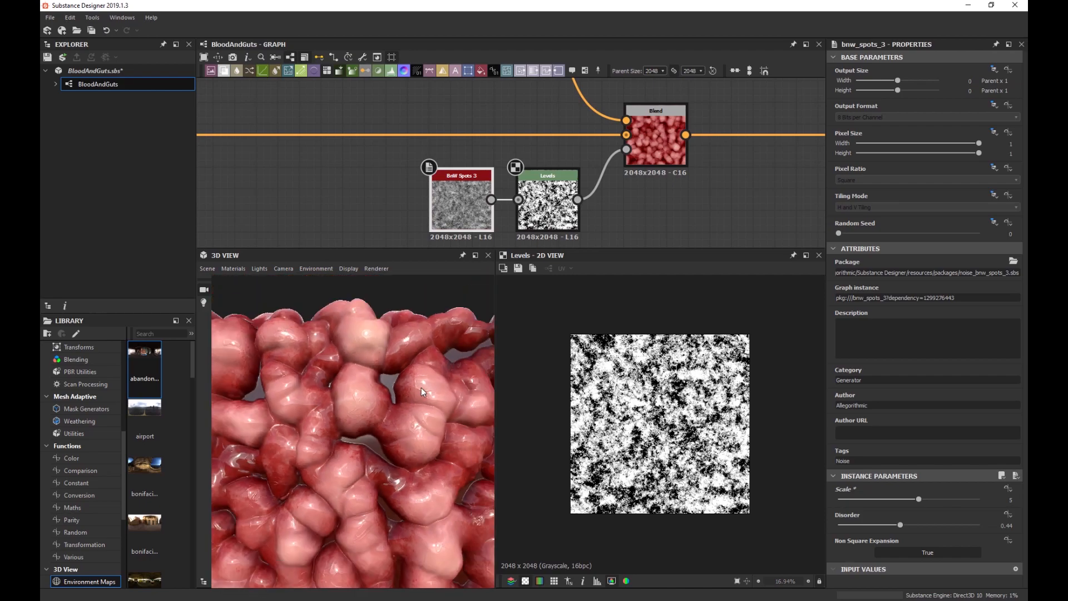
mouse_move(396, 392)
left_mouse_down()
mouse_move(368, 402)
mouse_move(404, 391)
mouse_move(379, 396)
left_mouse_up()
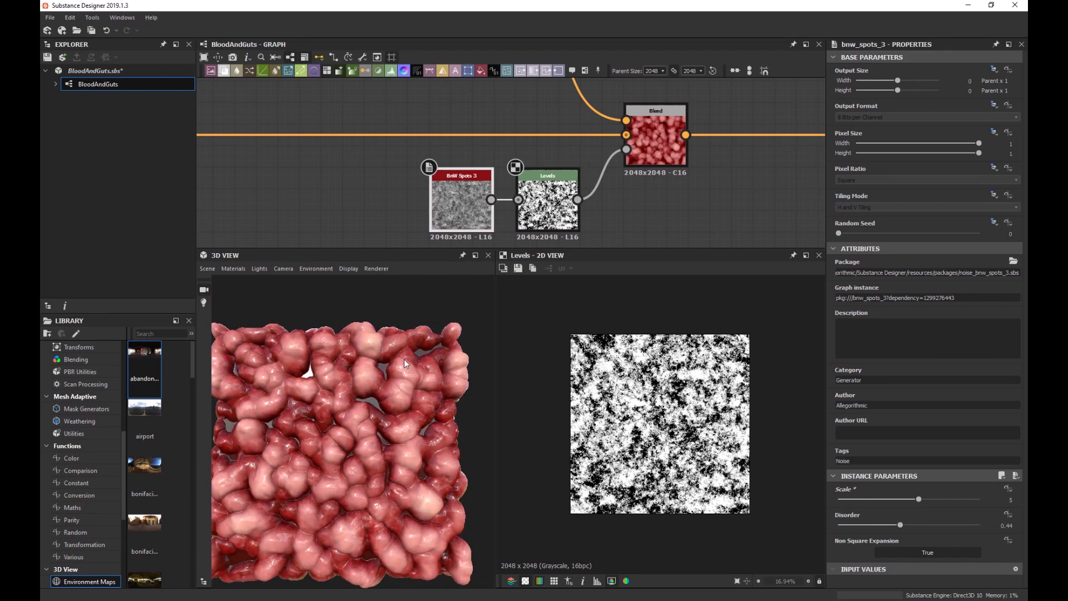
scroll(486, 149, "down", 4)
Select the five-node mask chain, then the output nodes and their neighbours.
middle_click_drag(529, 145, 538, 167)
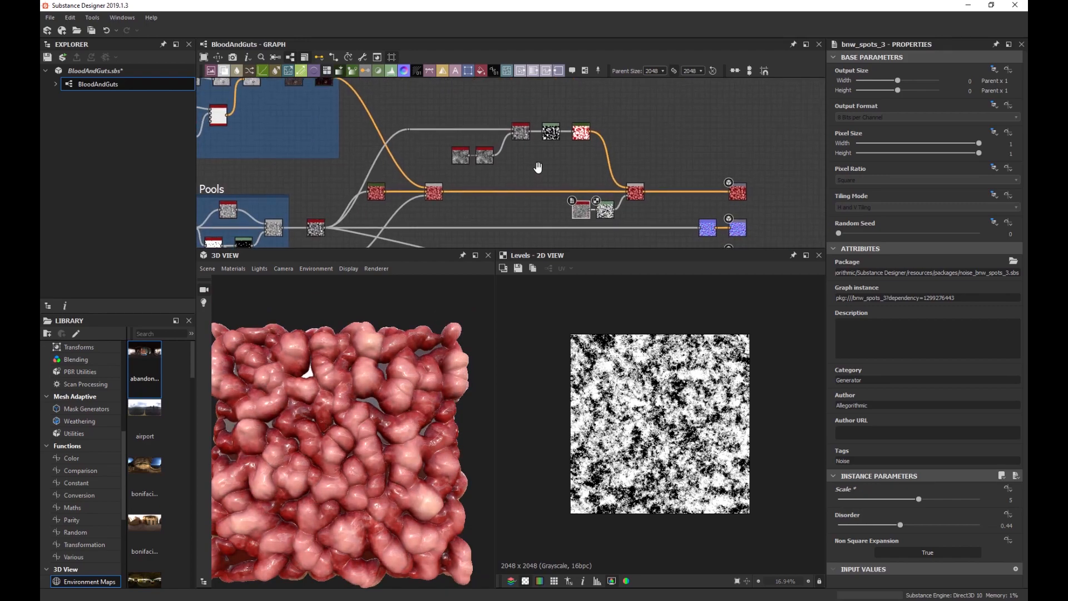
left_click_drag(438, 111, 568, 167)
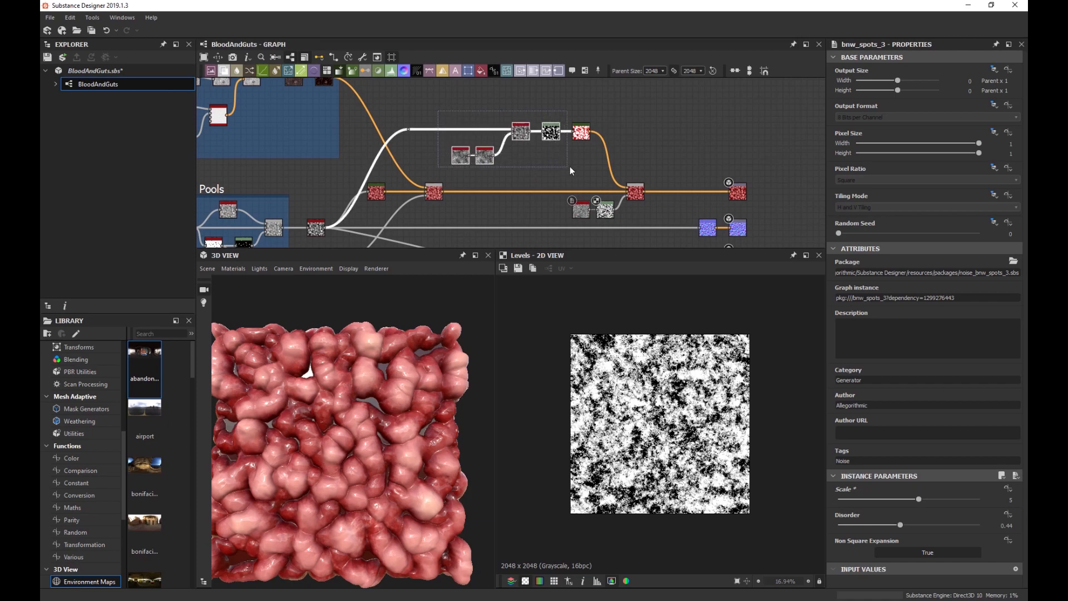
scroll(594, 139, "down", 3)
middle_click_drag(596, 143, 681, 224)
left_click_drag(681, 224, 611, 108)
Shift the output nodes right and the lower ones down to free space.
middle_click_drag(611, 108, 561, 127)
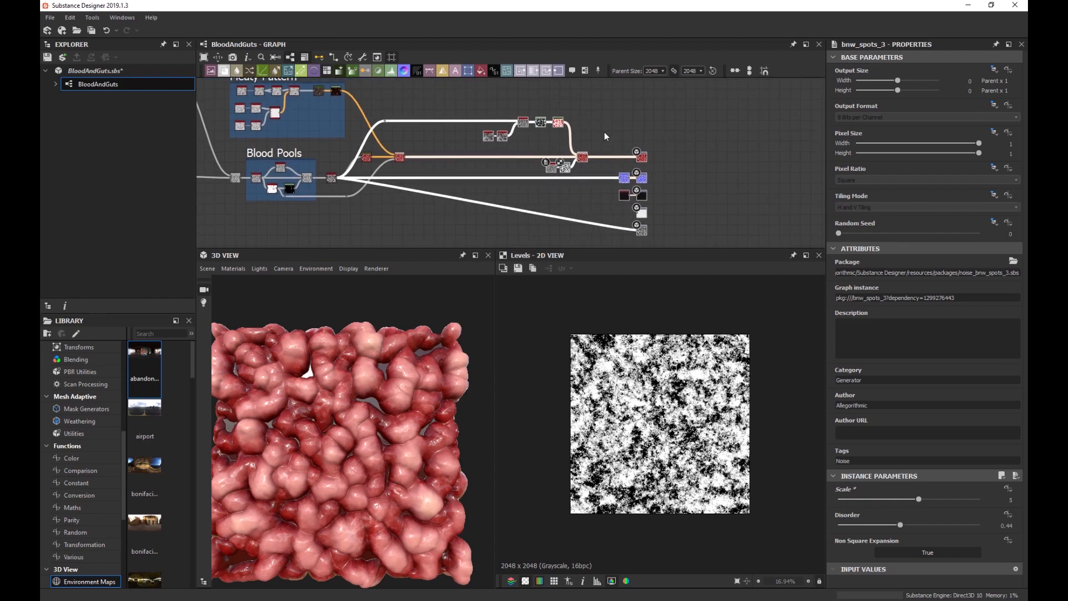
left_click(621, 139)
left_click_drag(614, 167, 654, 237)
left_click_drag(644, 184, 645, 222)
middle_click_drag(645, 222, 548, 245)
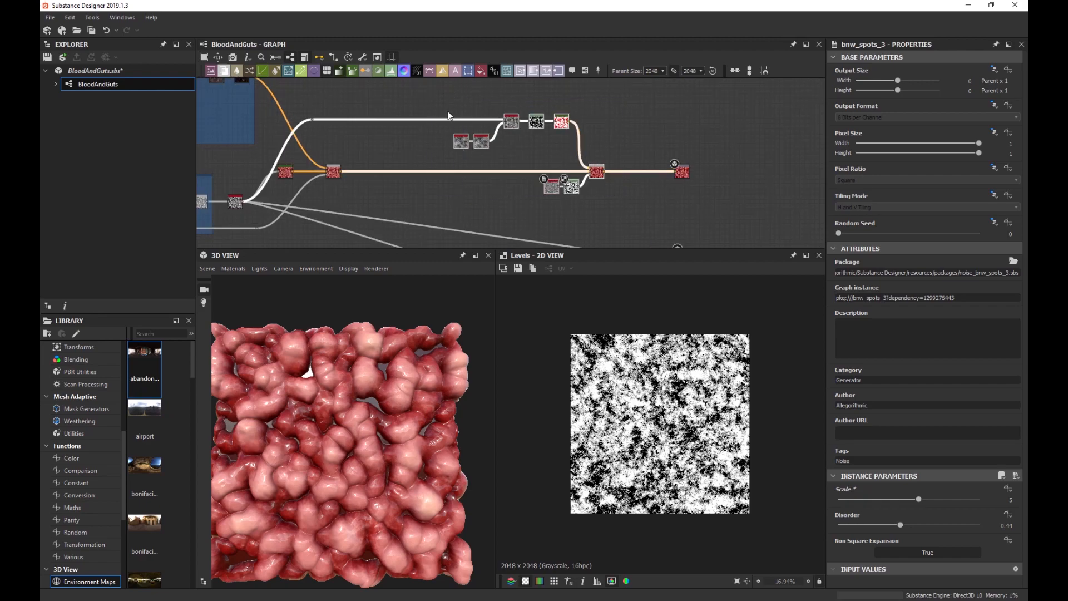
Wrap the selected blood-spot nodes in a frame titled 'Blood Spatter'.
key("space")
type("frame")
key("Return")
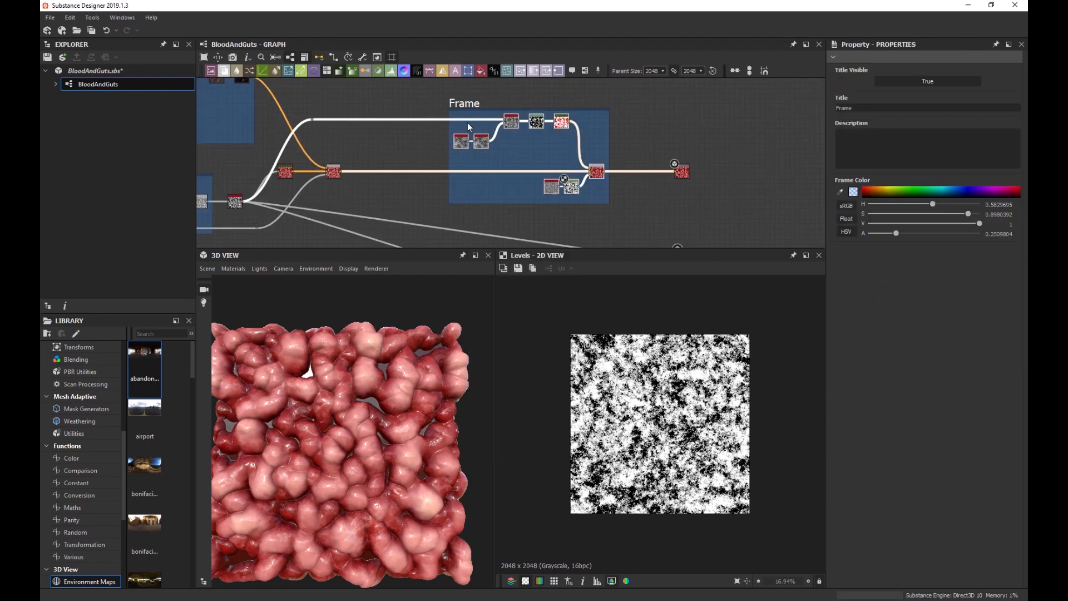
scroll(469, 121, "up", 2)
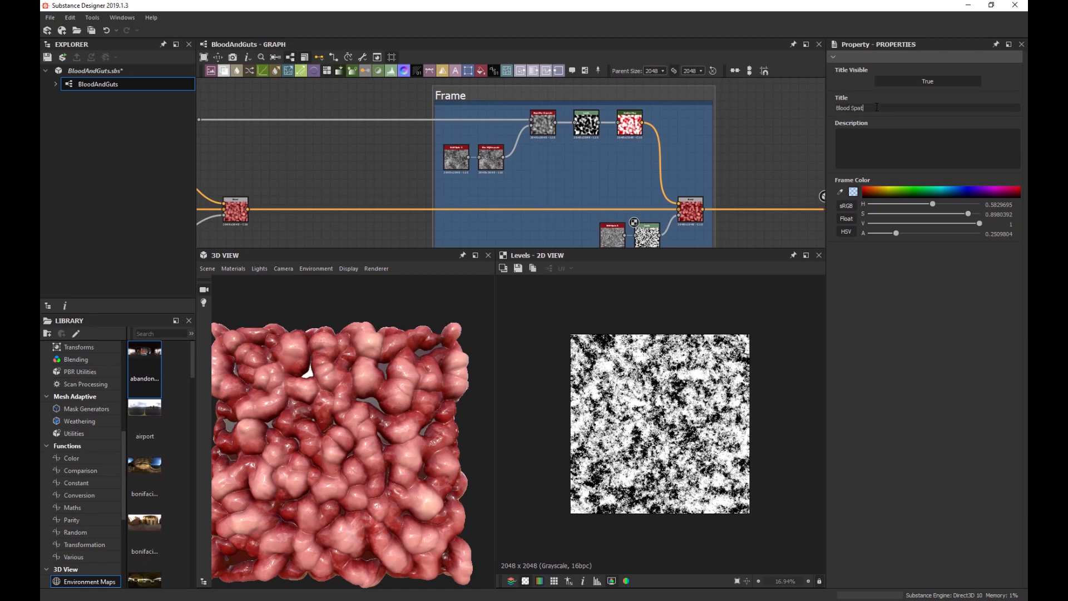
key("Return")
Orbit and zoom the 3D preview to inspect the mesh from low side and top angles.
scroll(494, 219, "down", 2)
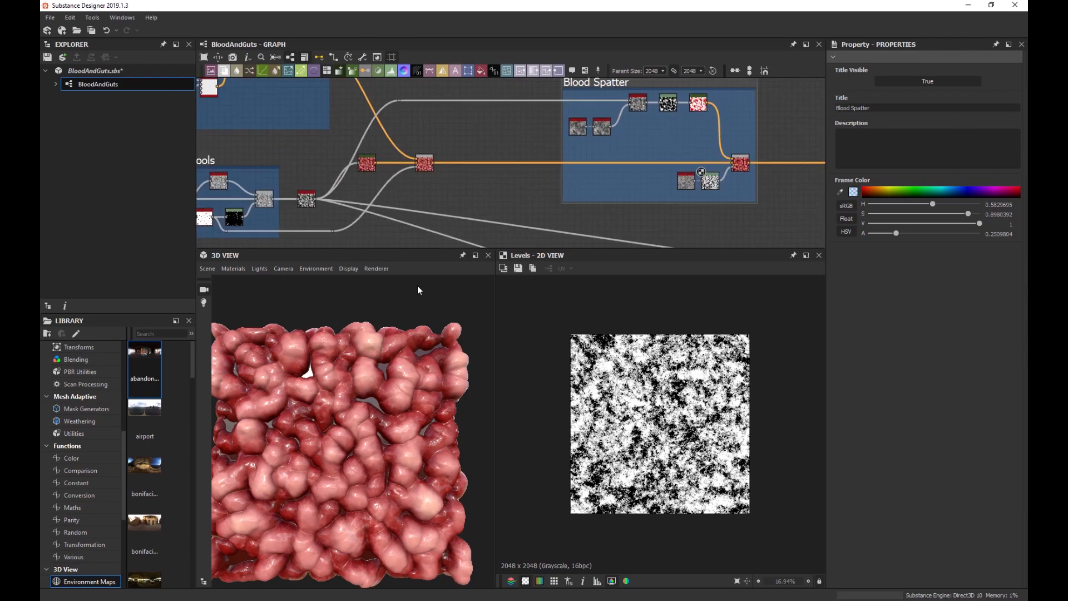
scroll(335, 408, "up", 6)
scroll(371, 388, "up", 4)
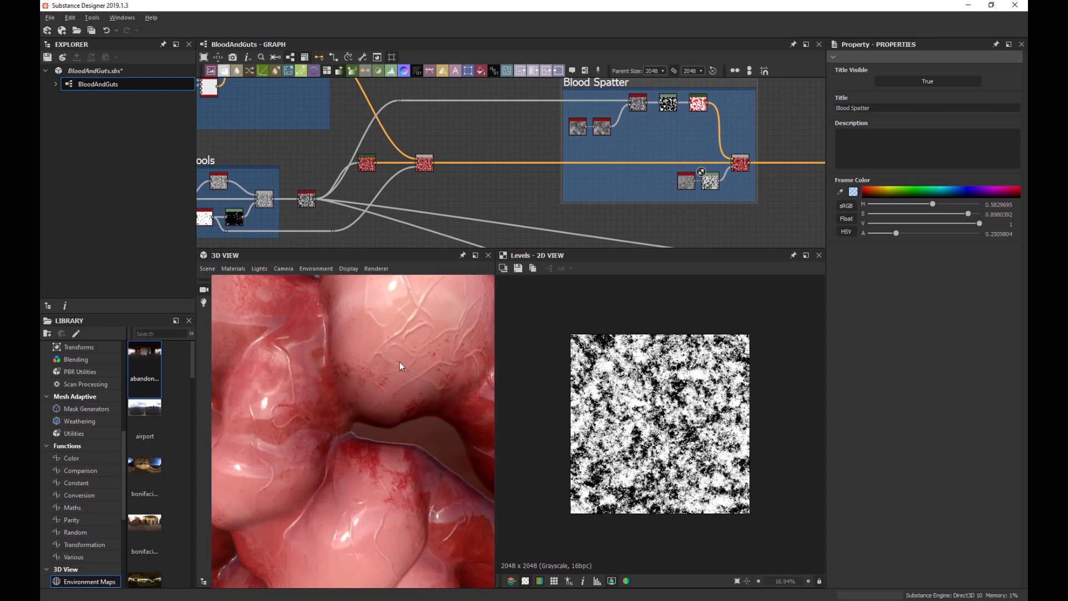
scroll(399, 365, "down", 5)
scroll(406, 325, "up", 5)
left_click_drag(405, 326, 335, 398)
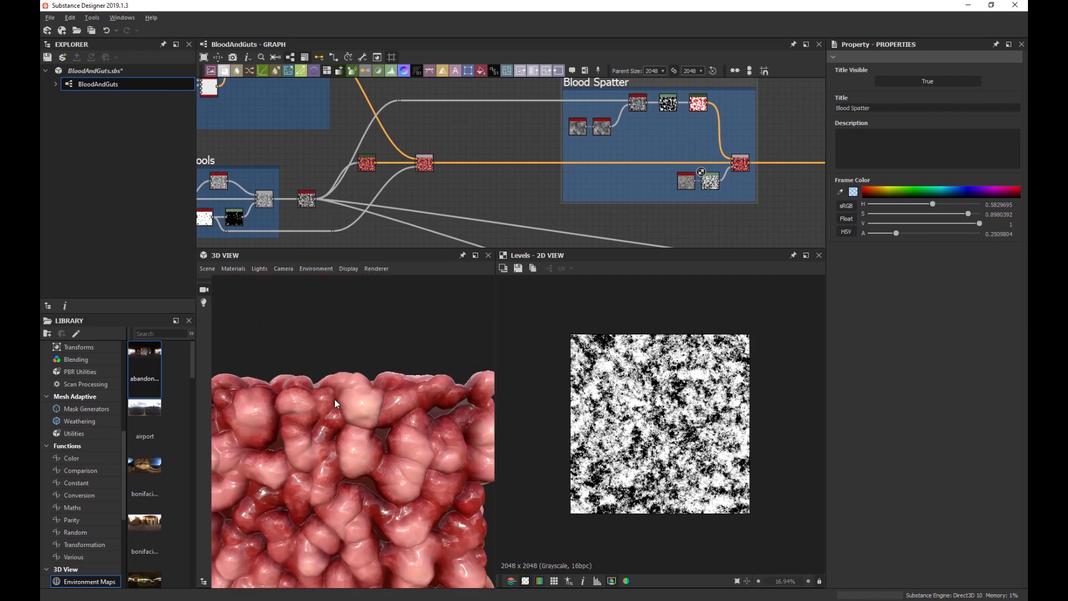
scroll(339, 386, "down", 3)
scroll(315, 447, "up", 5)
left_click_drag(315, 447, 402, 415)
scroll(406, 406, "up", 5)
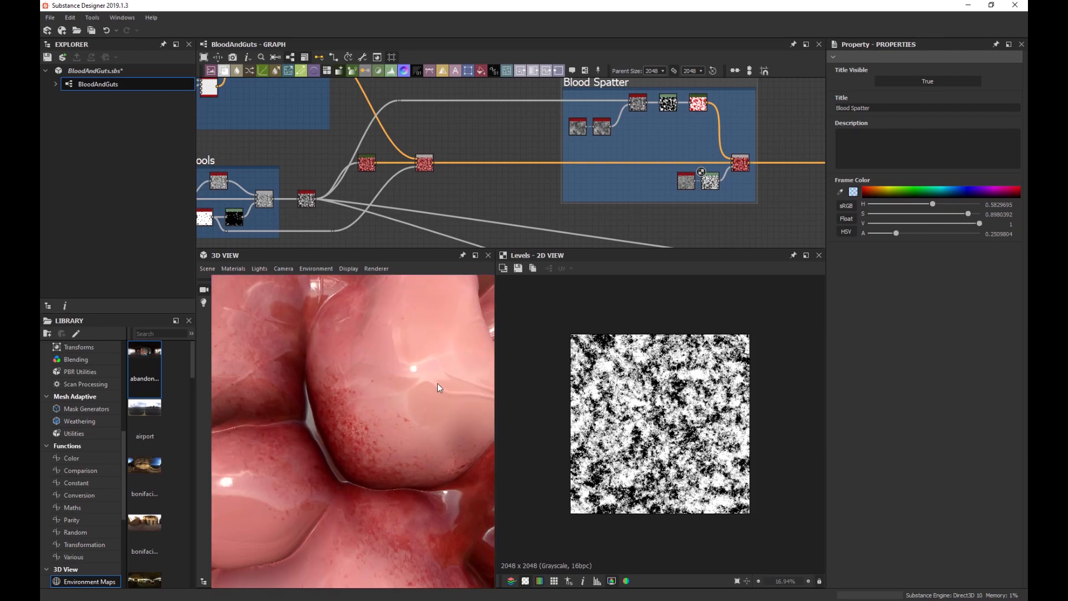
scroll(441, 386, "down", 5)
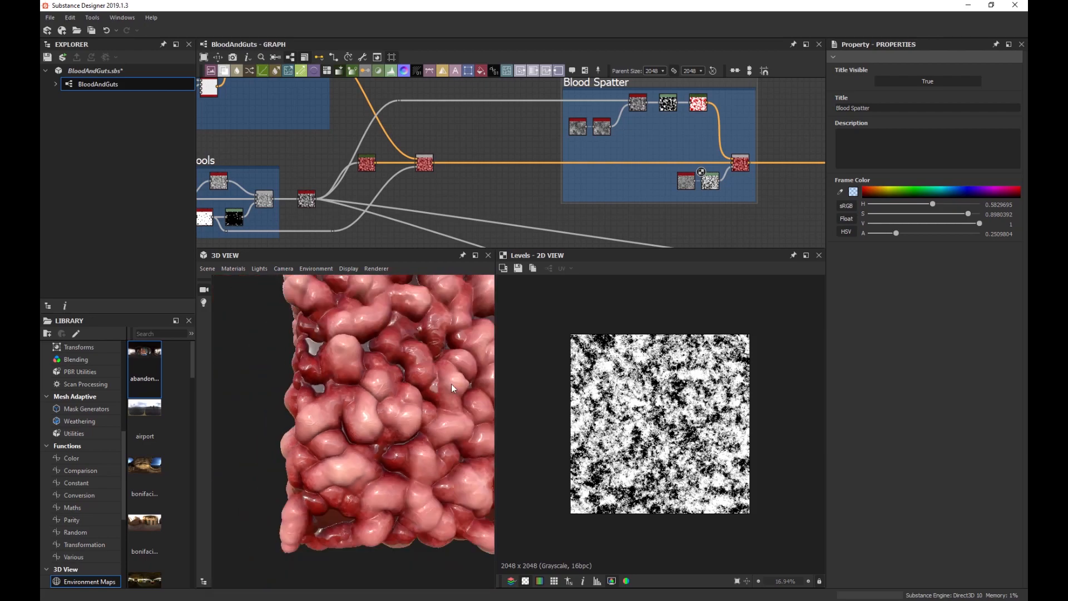
left_click_drag(452, 384, 419, 360)
scroll(393, 398, "up", 10)
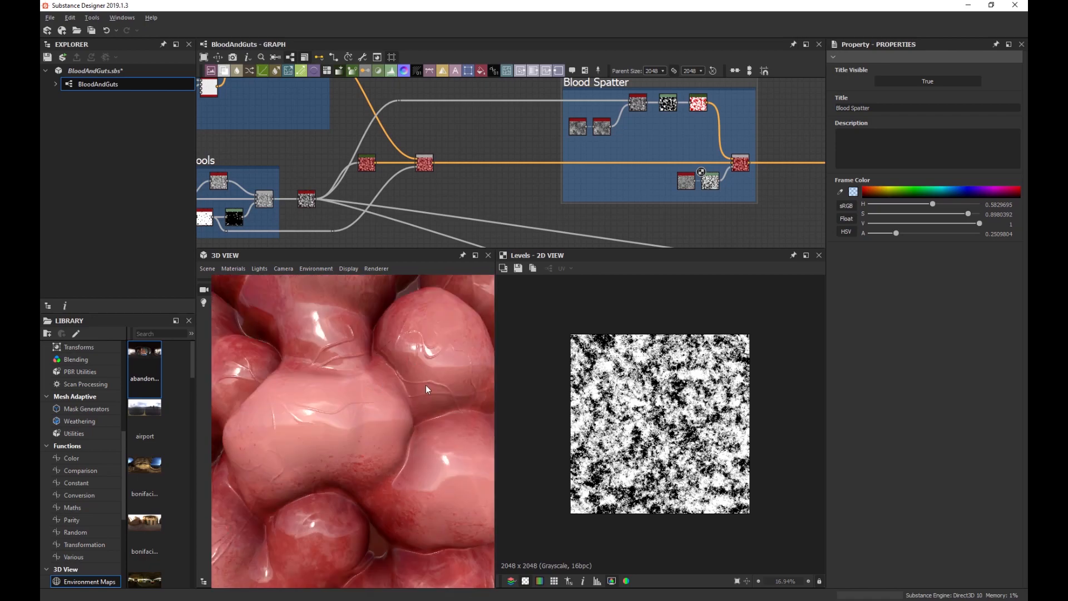
scroll(408, 381, "down", 10)
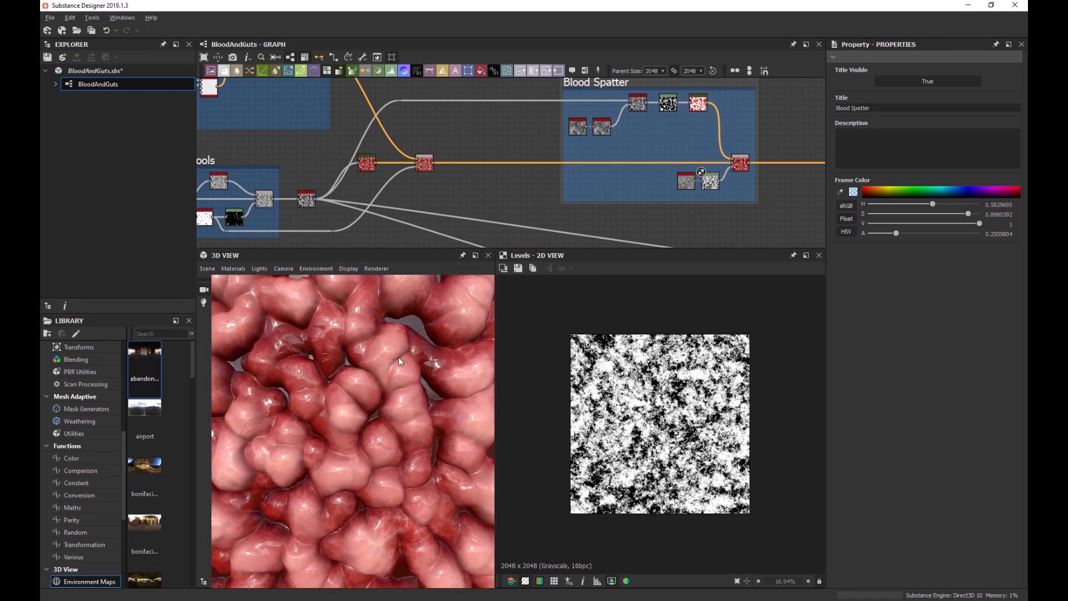
scroll(400, 360, "down", 5)
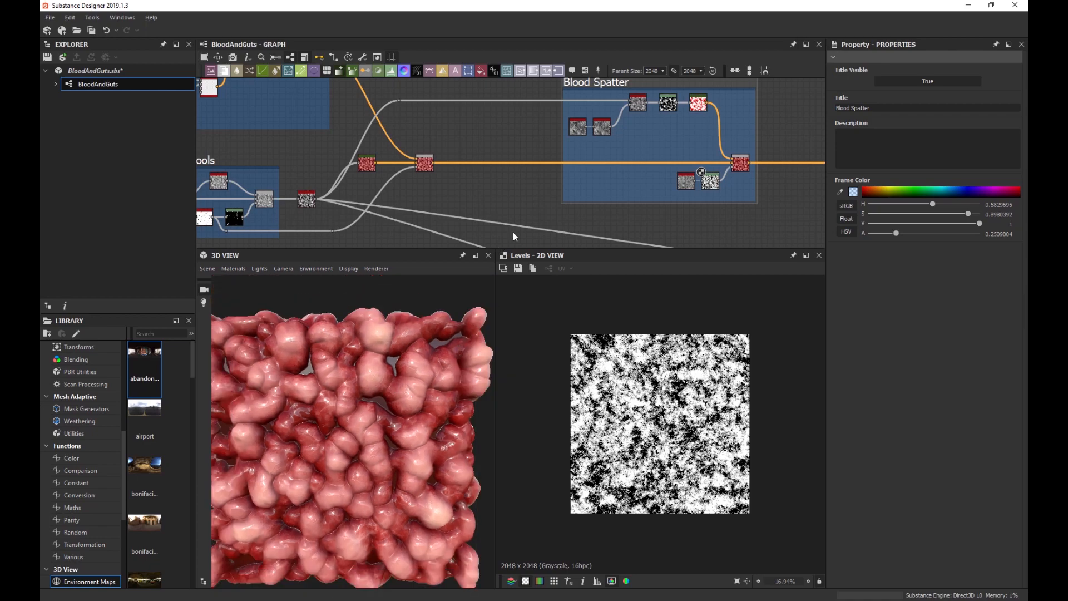
scroll(579, 176, "down", 2)
Pan the graph over to the Meaty Pattern frame beside the end of the Veins chain.
middle_click_drag(521, 162, 575, 219)
scroll(442, 150, "up", 2)
middle_click_drag(447, 152, 703, 177)
scroll(423, 136, "up", 4)
Add a Gradient Map fed by the Veins frame's last Blur HQ Grayscale node.
middle_click_drag(539, 137, 531, 173)
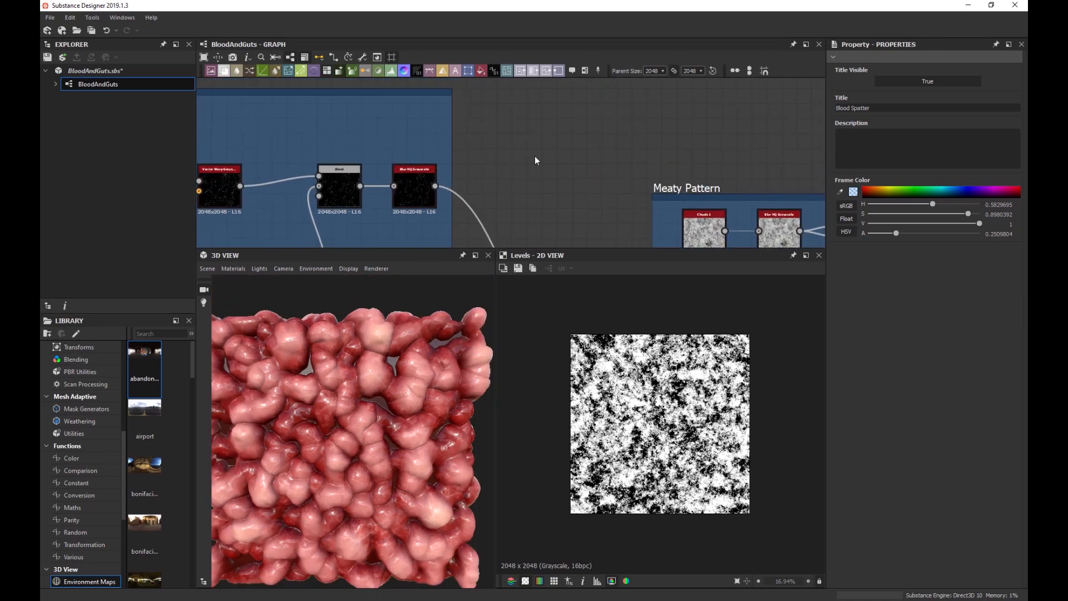
key("space")
key("Return")
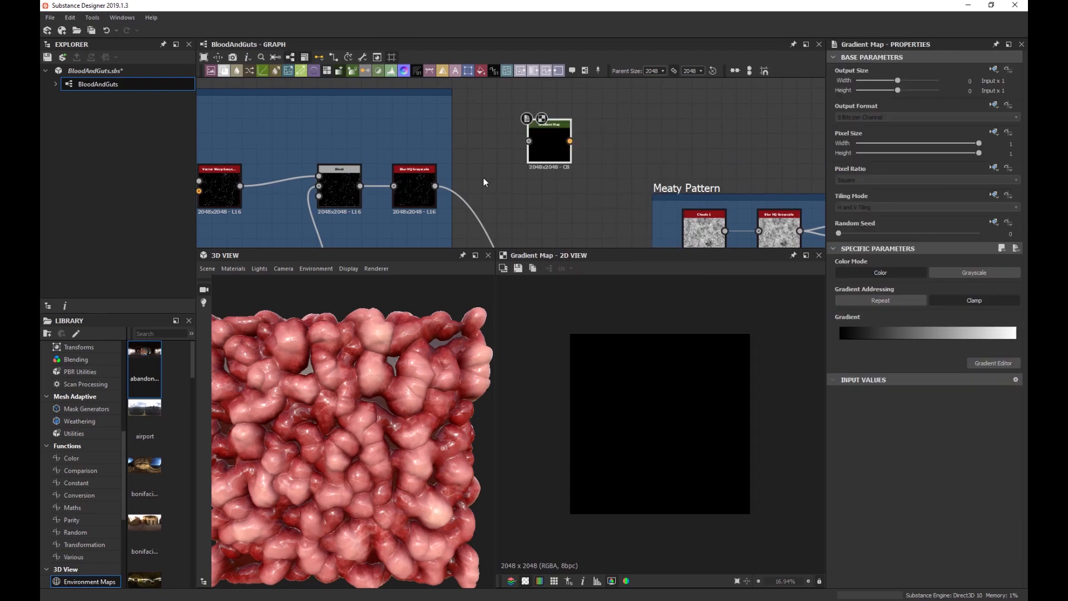
left_click_drag(434, 186, 529, 140)
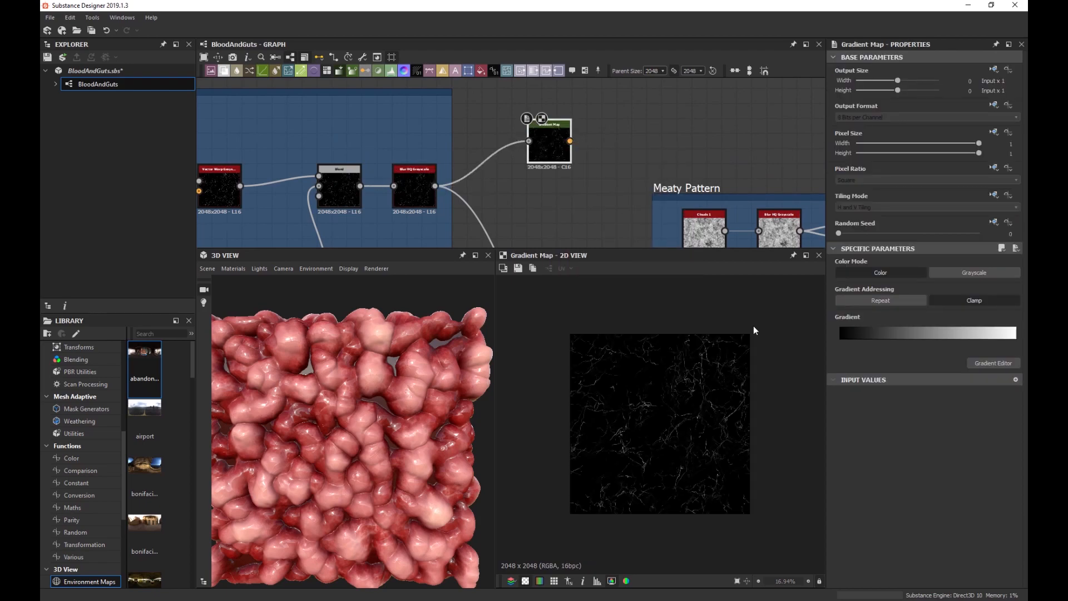
scroll(662, 412, "up", 6)
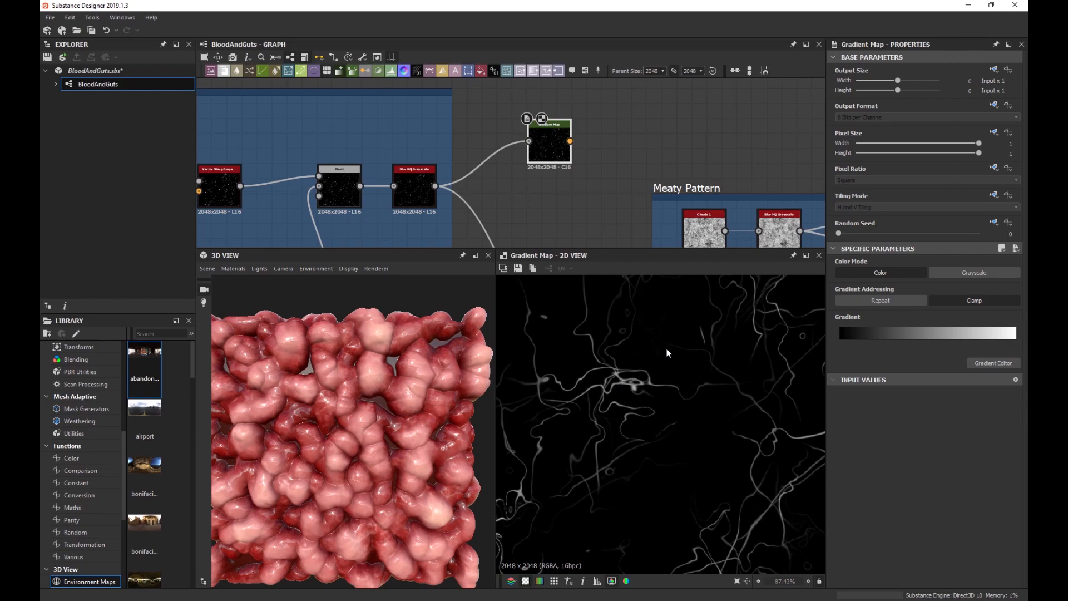
Set the gradient to run from white to greyish purple (R135 G118 B165).
left_click(999, 362)
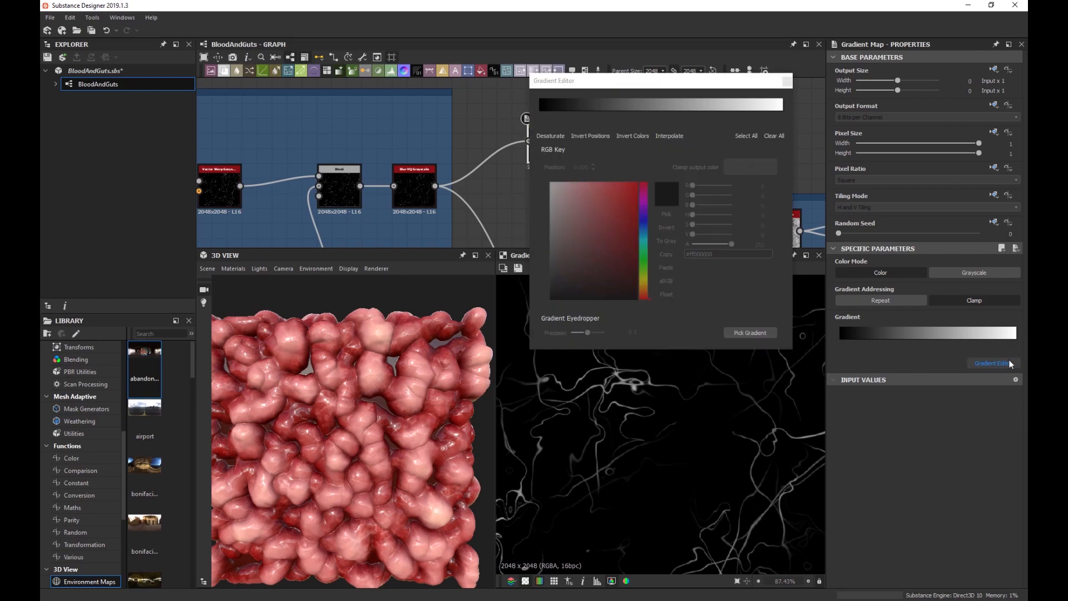
left_click(540, 112)
left_click_drag(570, 203, 505, 152)
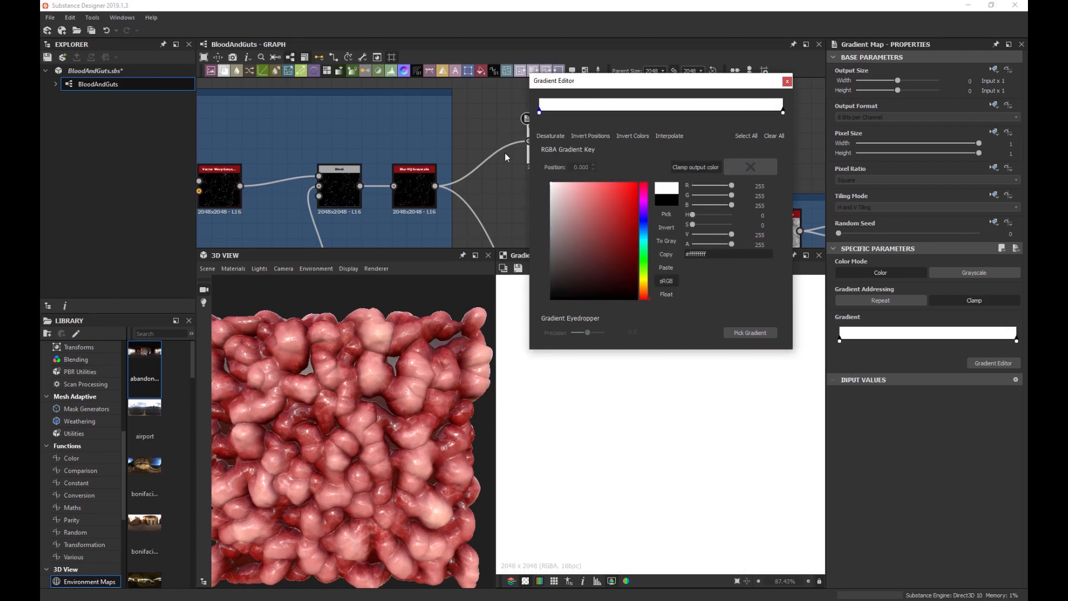
left_click(784, 113)
left_click(647, 210)
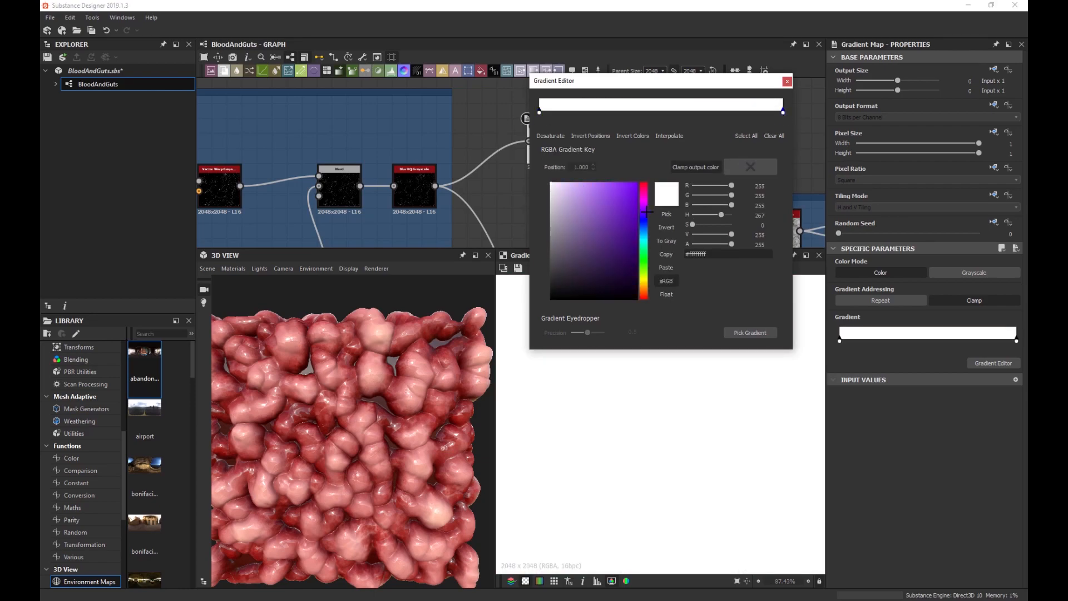
left_click_drag(609, 198, 575, 223)
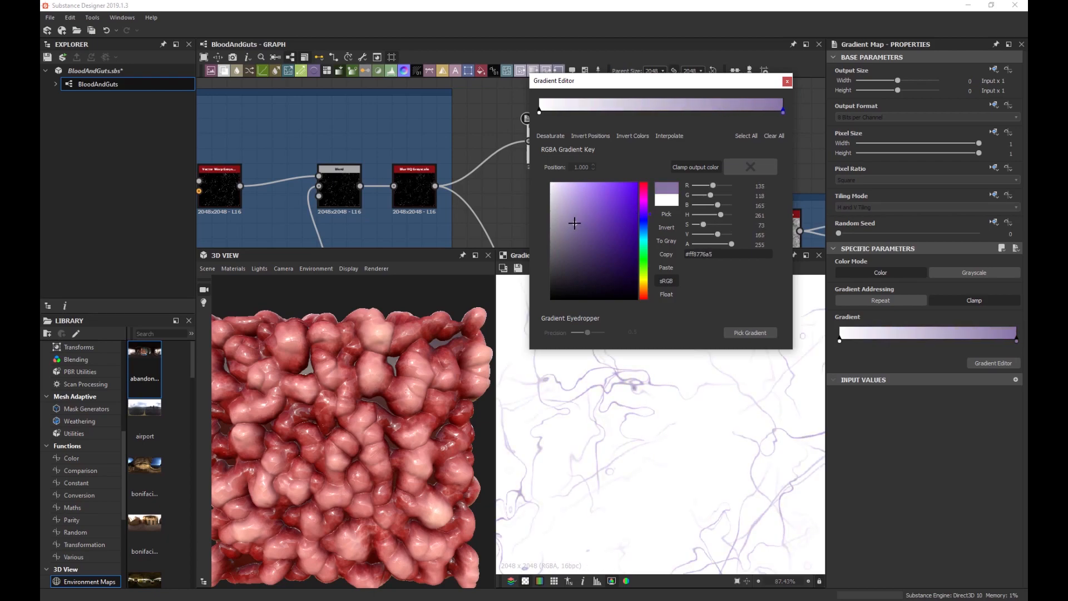
Close the gradient editor, nudge the Gradient Map up and duplicate it.
left_click(787, 82)
scroll(522, 180, "down", 2)
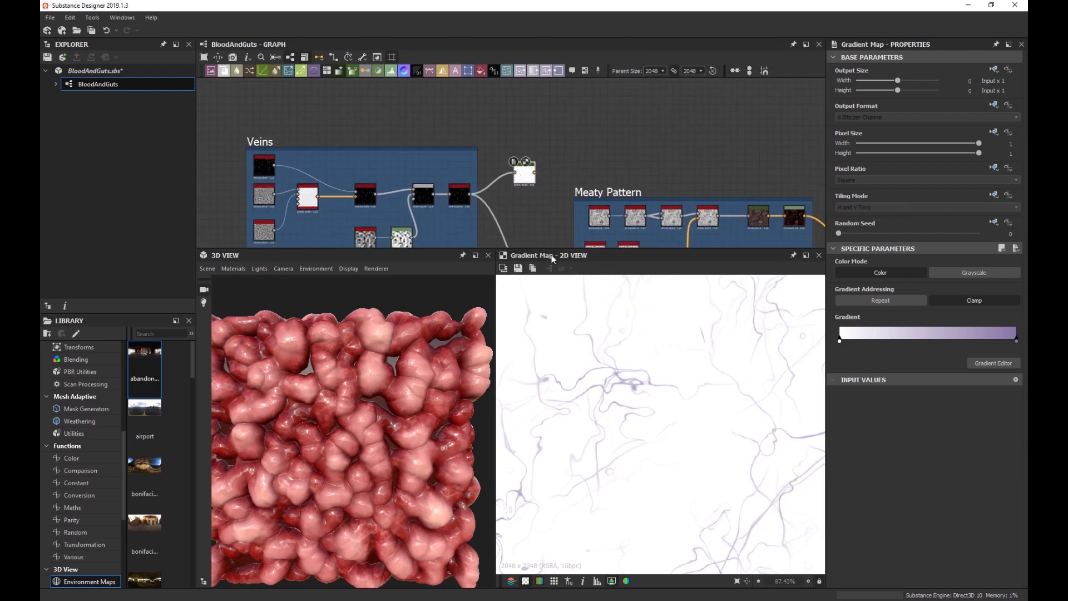
scroll(518, 211, "up", 4)
scroll(621, 388, "up", 2)
scroll(621, 388, "down", 3)
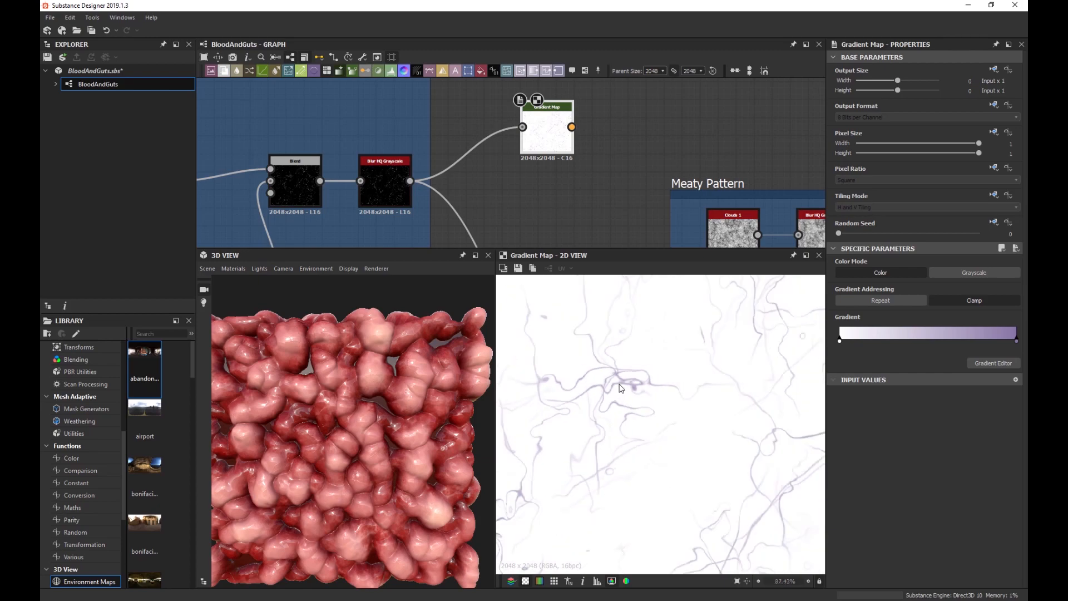
scroll(540, 231, "down", 1)
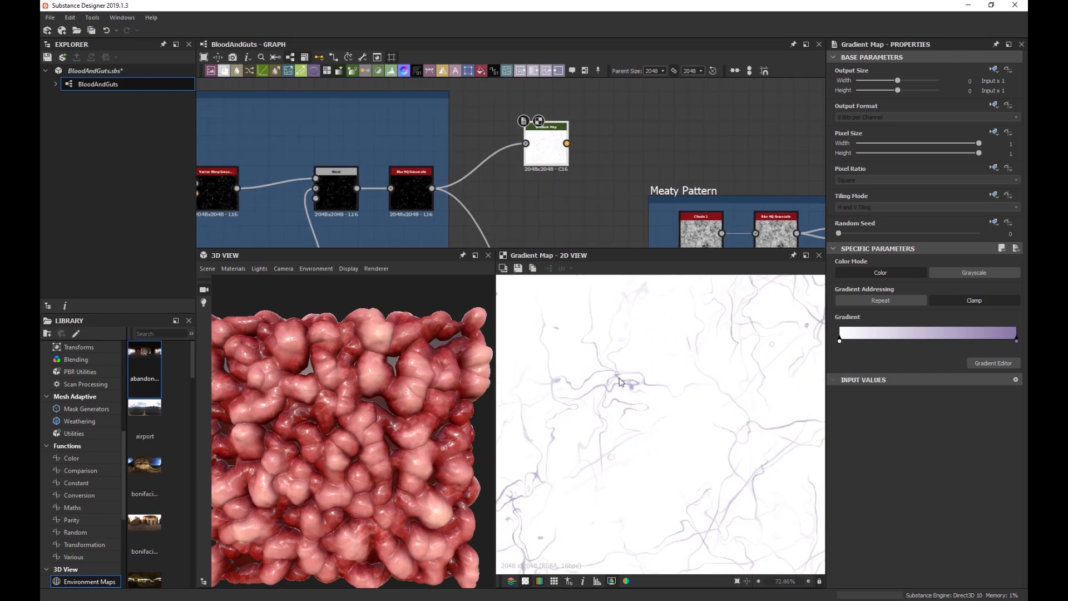
scroll(626, 381, "up", 2)
scroll(624, 381, "up", 2)
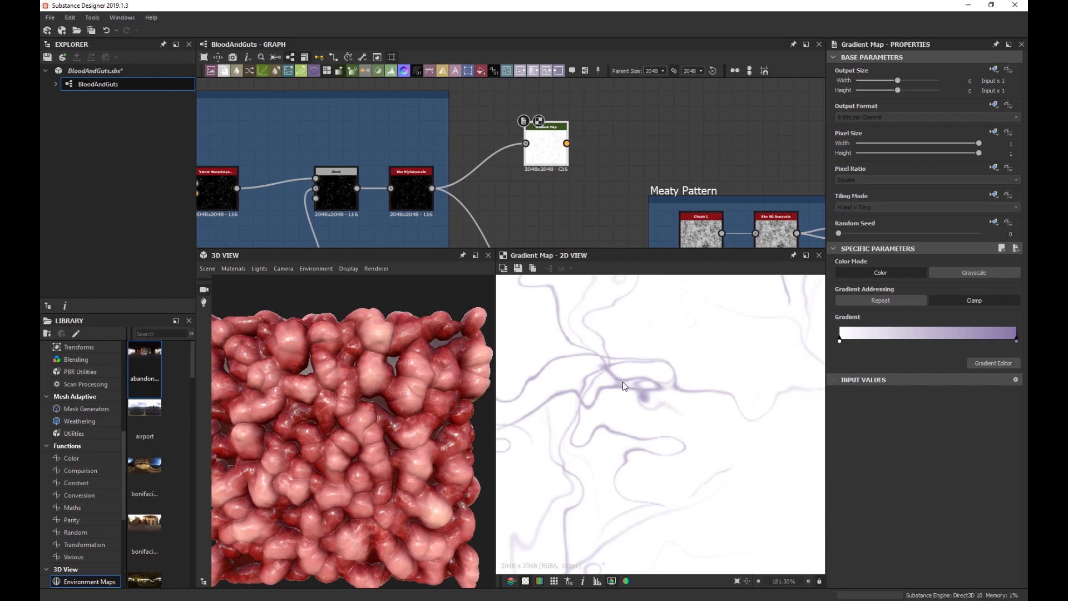
middle_click_drag(569, 209, 579, 245)
left_click_drag(564, 182, 564, 110)
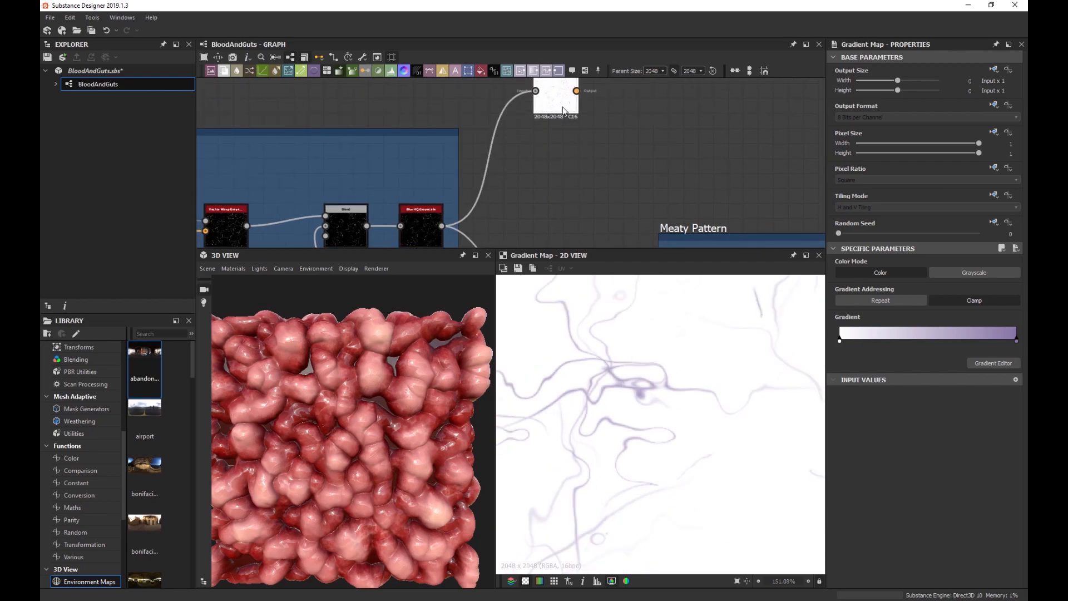
key("ctrl+d")
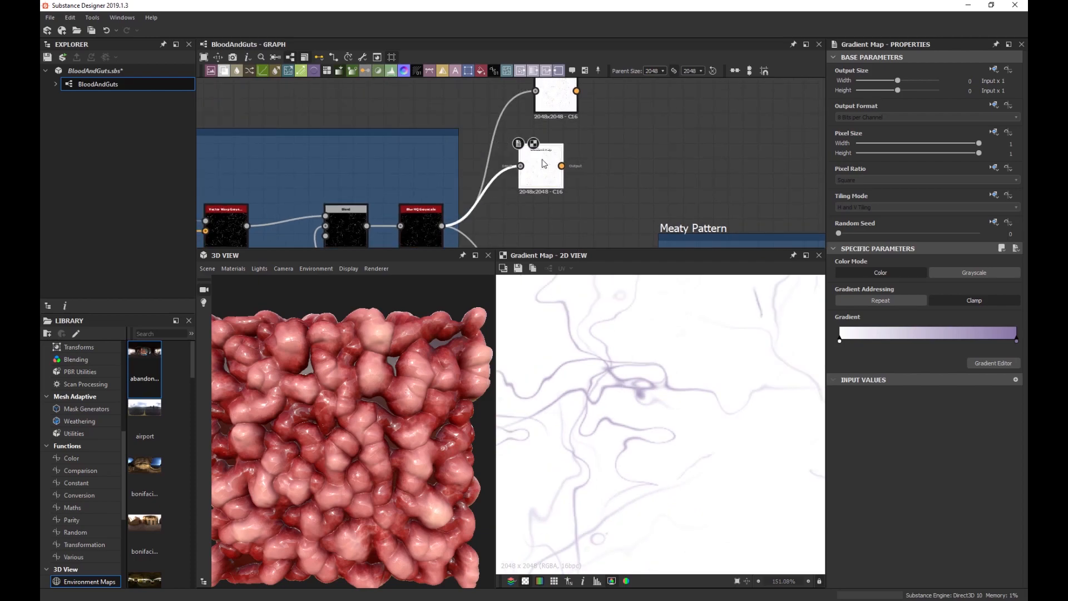
Change the copy's end colour to a dusty red (R165 G118 B118).
double_click(1017, 343)
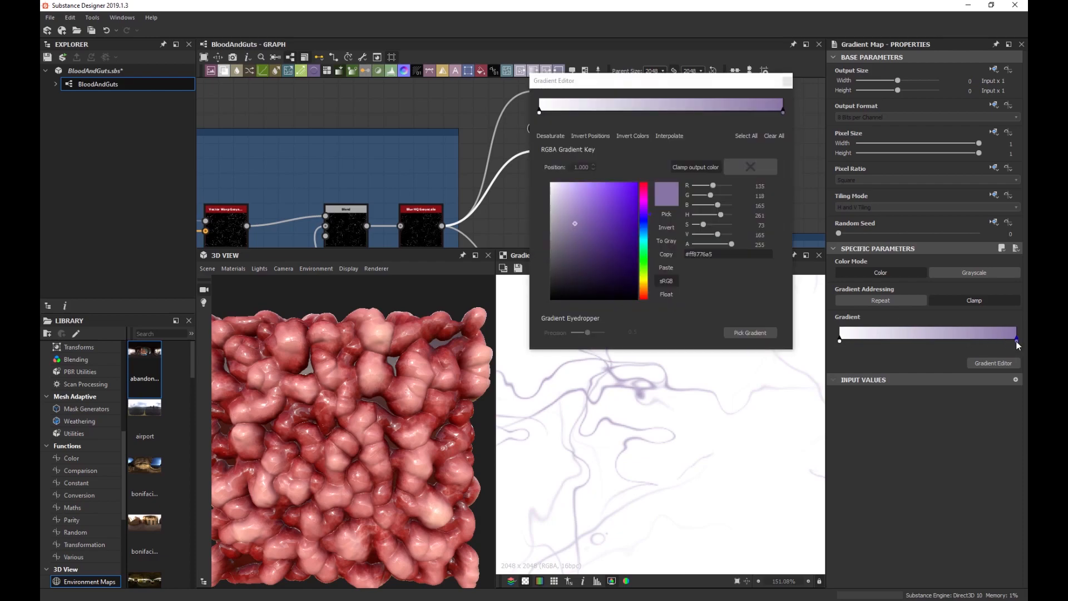
left_click_drag(648, 210, 652, 181)
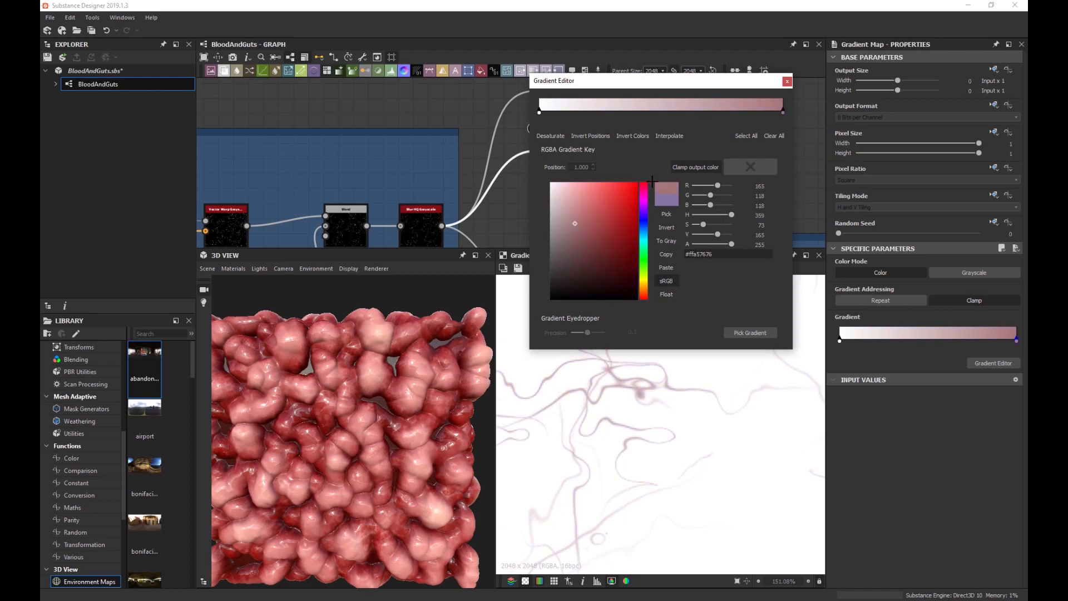
left_click(584, 223)
left_click(787, 82)
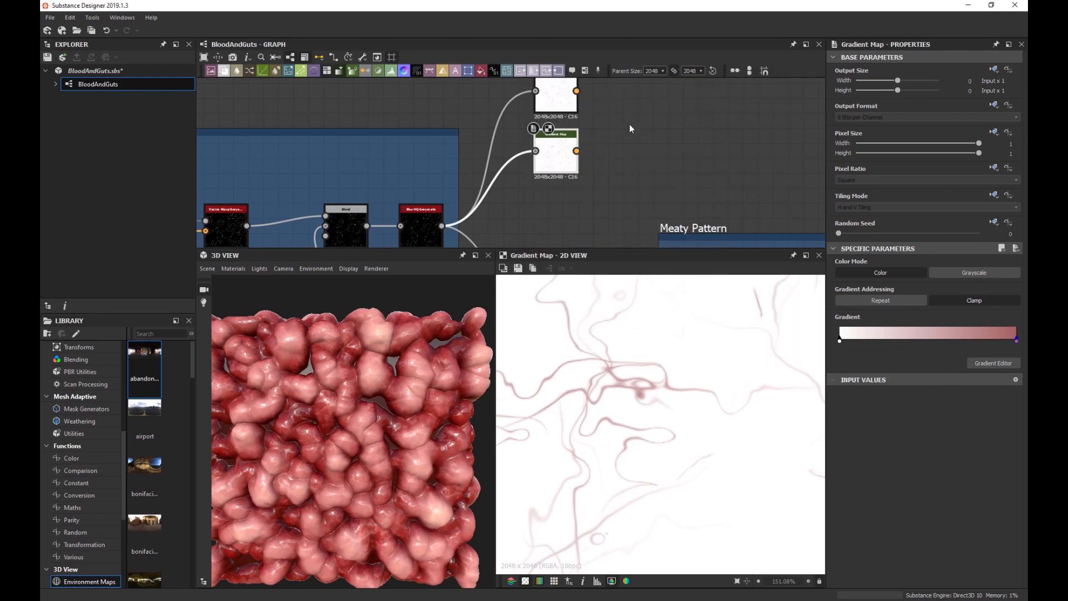
Add a Blend with the purple Gradient Map as foreground and the red one as background.
middle_click_drag(620, 122, 606, 166)
key("space")
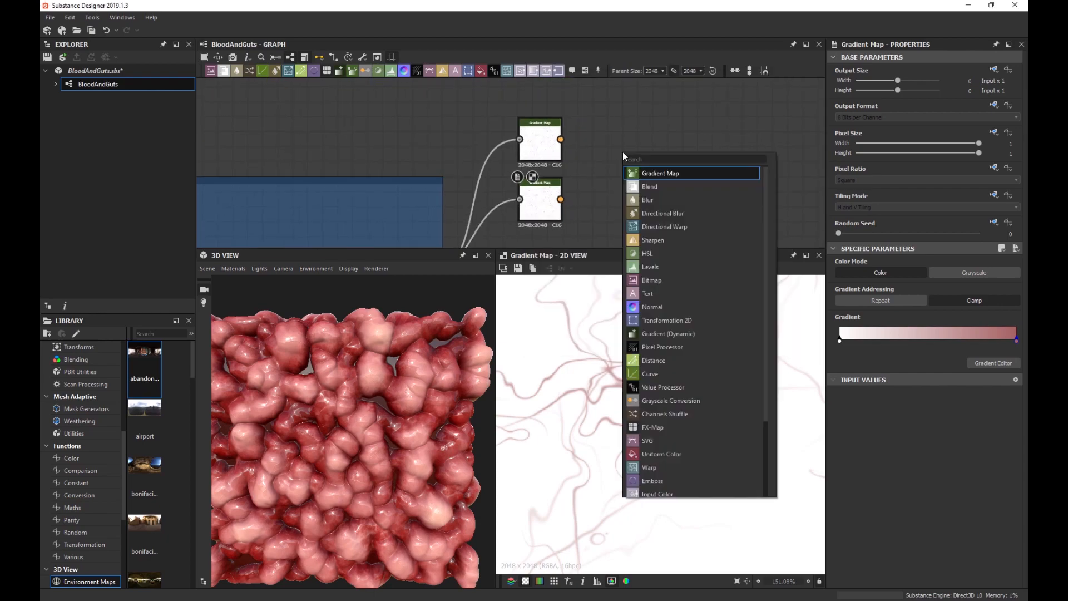
type("blend")
key("Return")
left_click_drag(650, 146, 665, 137)
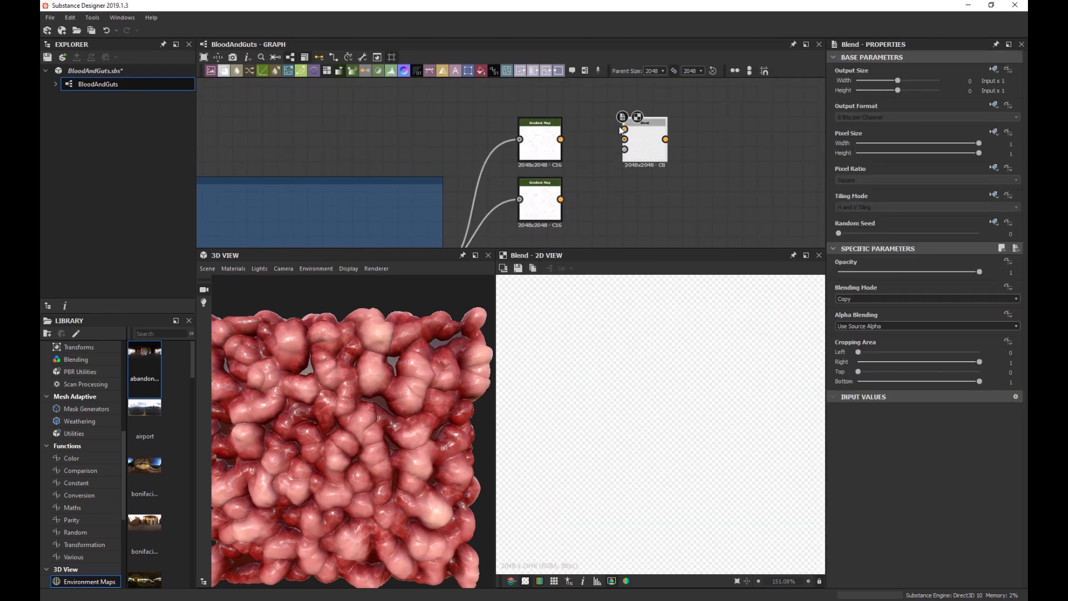
left_click_drag(560, 139, 625, 129)
left_click_drag(560, 199, 704, 152)
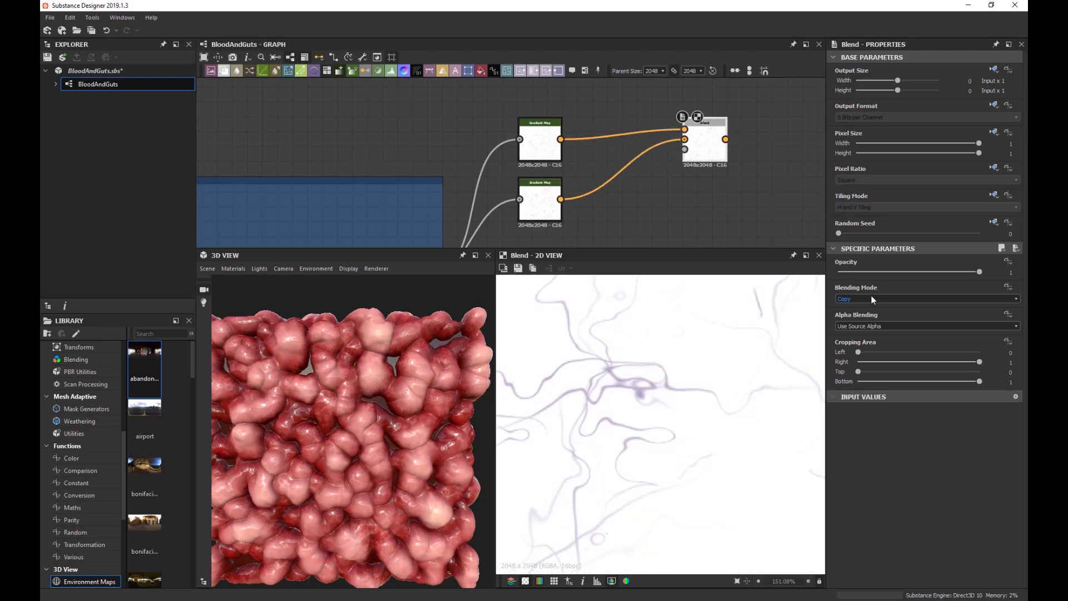
left_click_drag(873, 272, 985, 271)
Add a Perlin Noise with scale 39 and disorder 0.18.
scroll(656, 196, "up", 3)
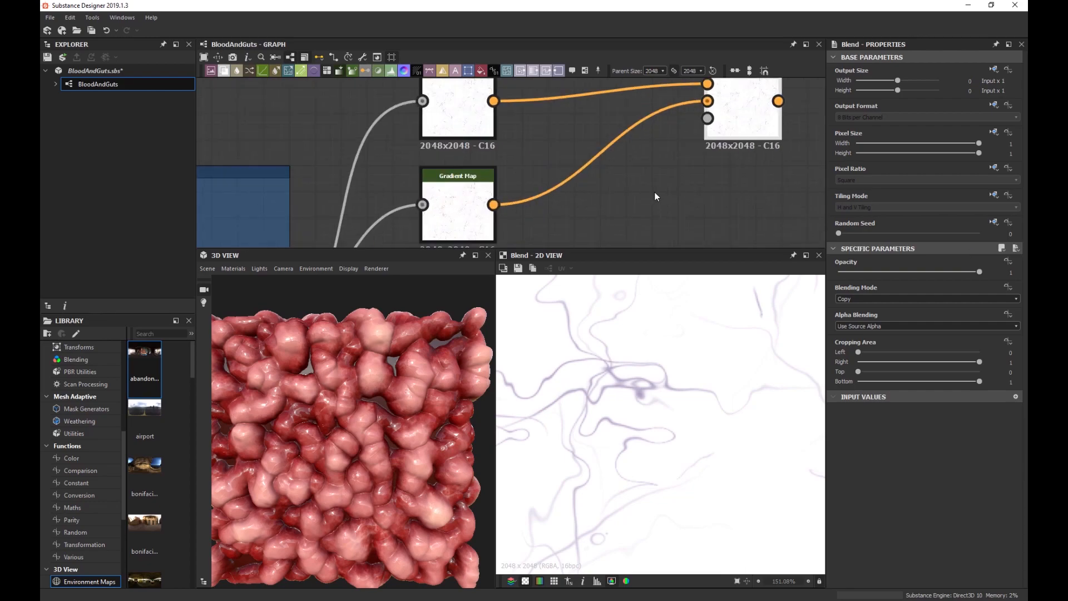
scroll(652, 336, "up", 5)
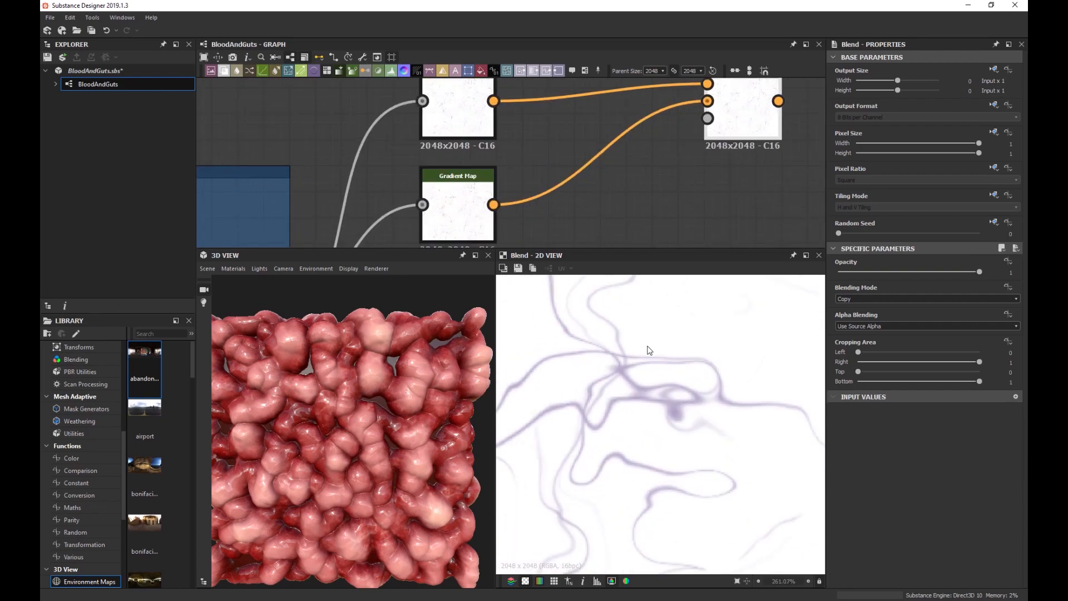
scroll(632, 177, "down", 2)
key("space")
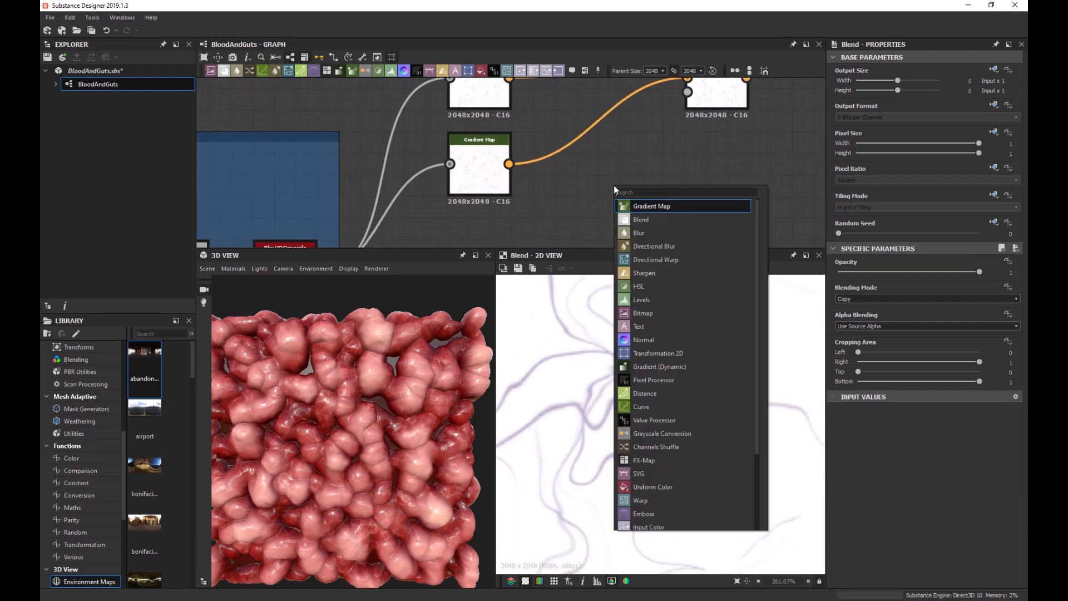
type("per")
key("Down")
key("Return")
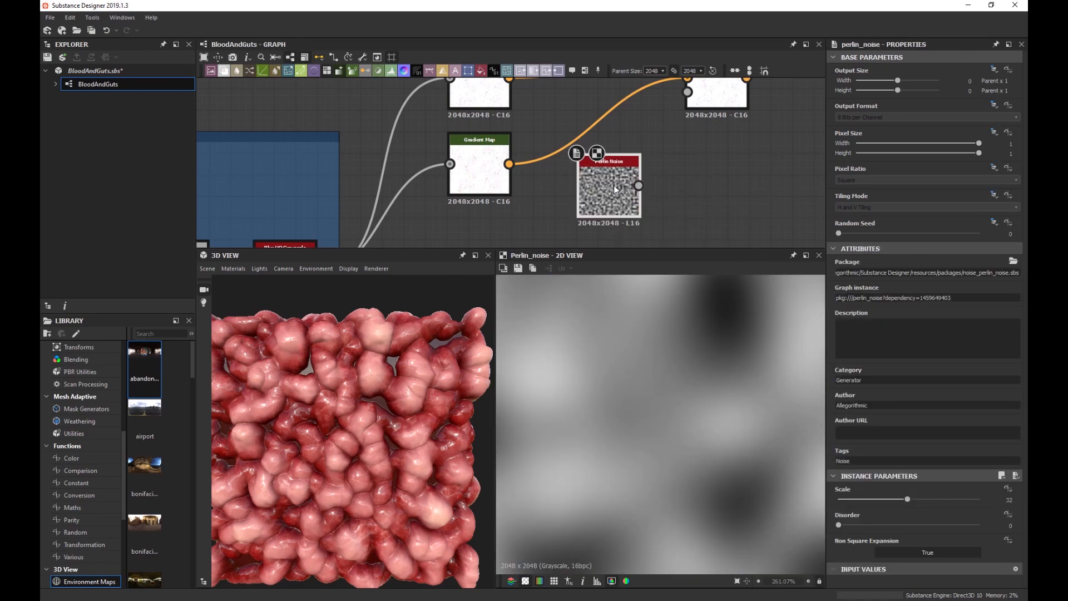
scroll(702, 397, "down", 10)
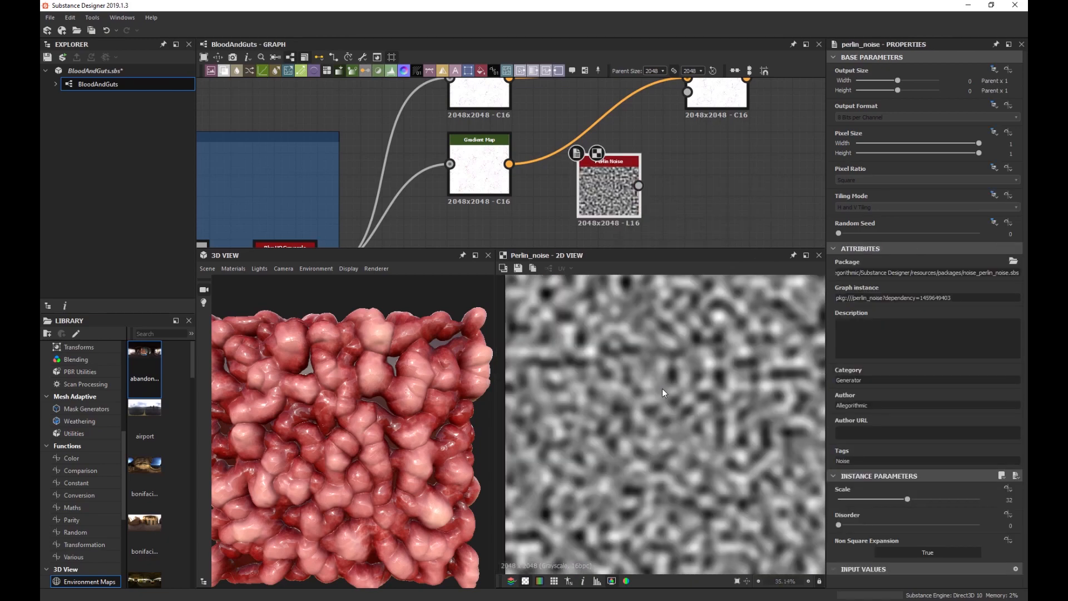
scroll(685, 391, "up", 1)
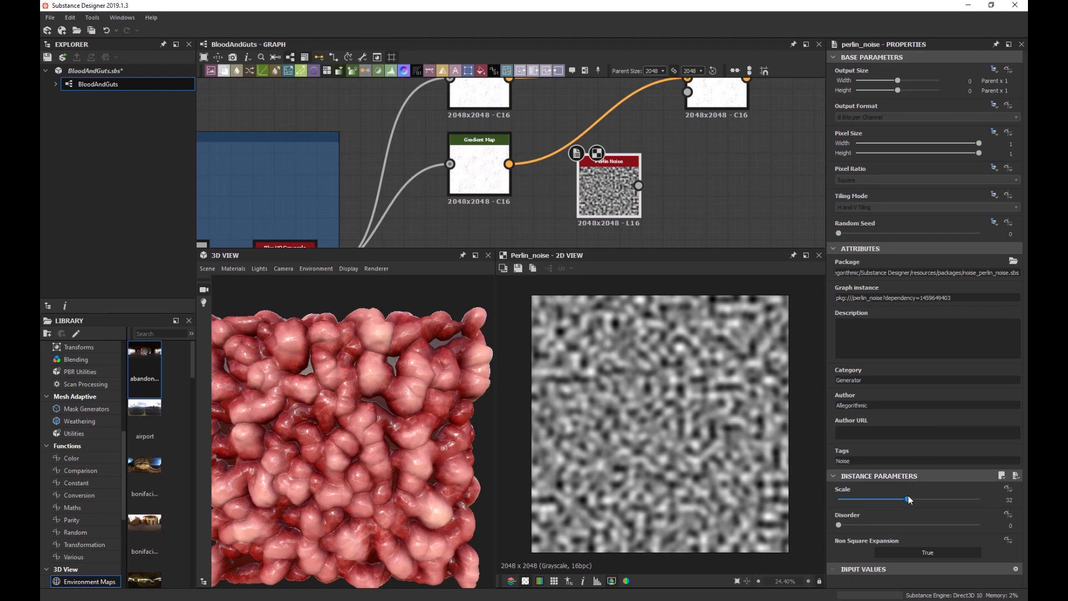
left_click_drag(907, 497, 924, 499)
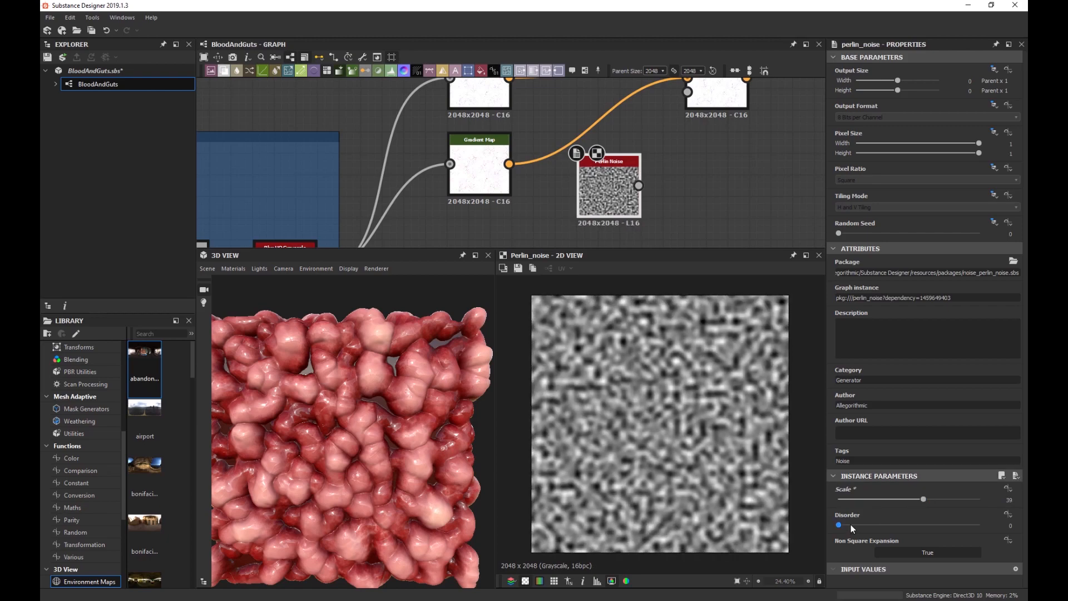
left_click_drag(850, 526, 864, 525)
Use the Perlin Noise as the Blend mask and view the mixed vein colours.
middle_click_drag(657, 134, 626, 188)
left_click_drag(655, 145, 607, 240)
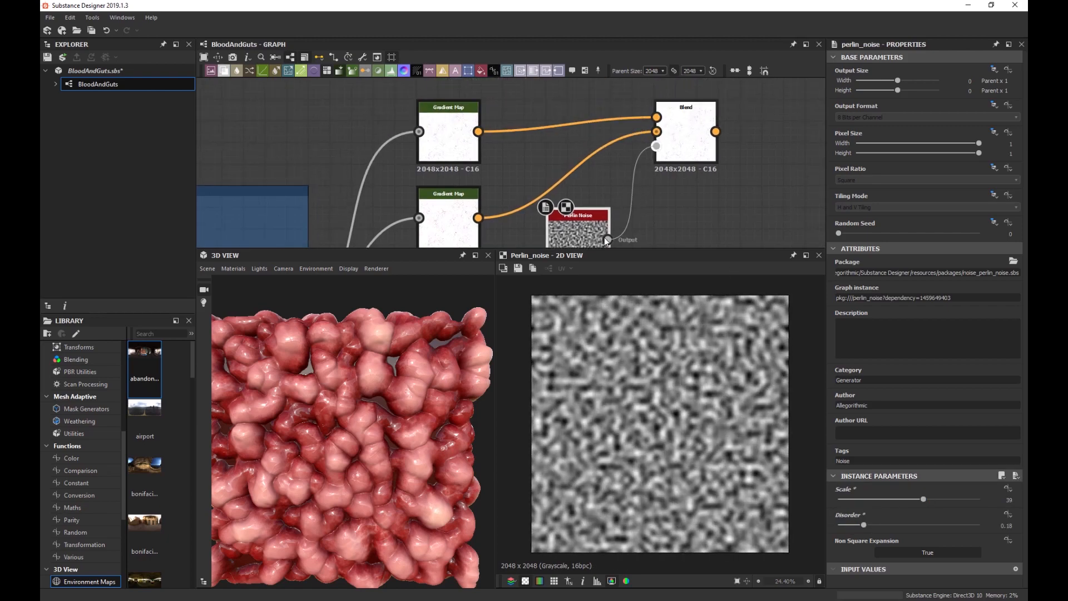
double_click(686, 133)
scroll(668, 383, "up", 6)
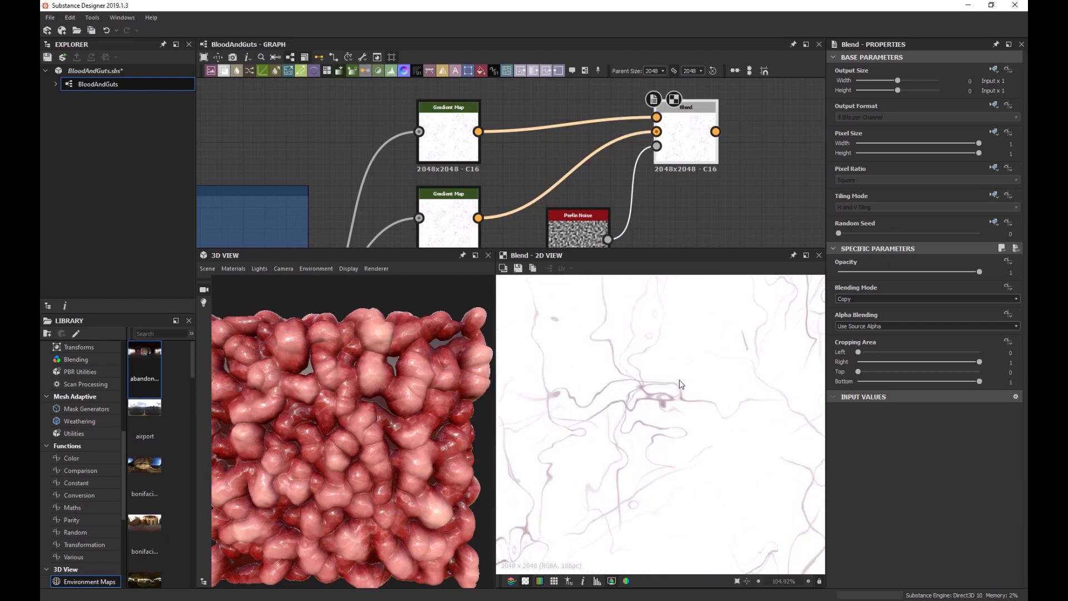
scroll(667, 384, "up", 3)
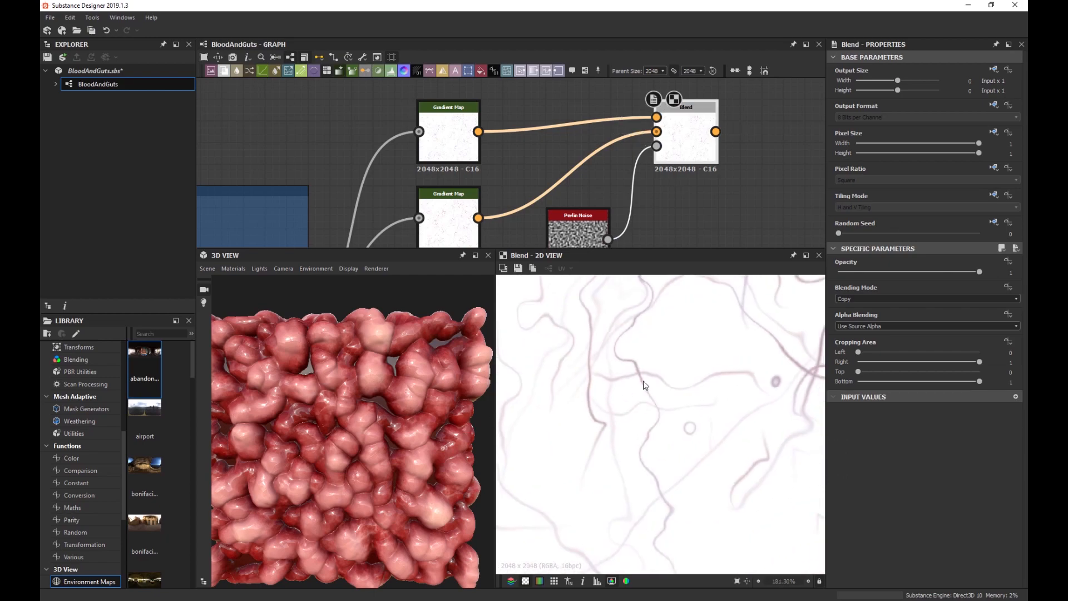
scroll(644, 384, "up", 2)
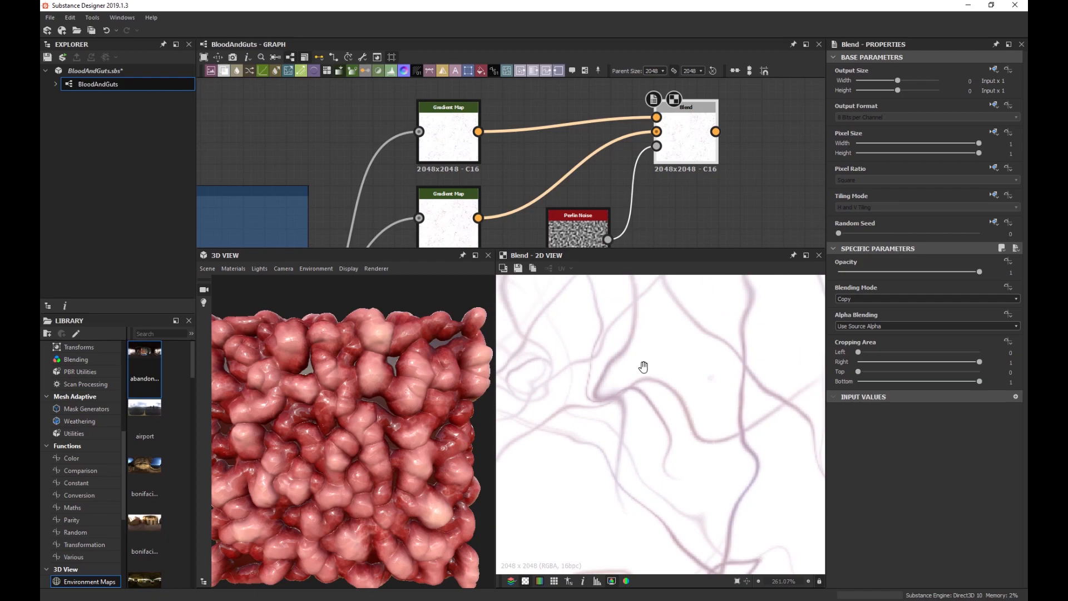
scroll(643, 367, "down", 3)
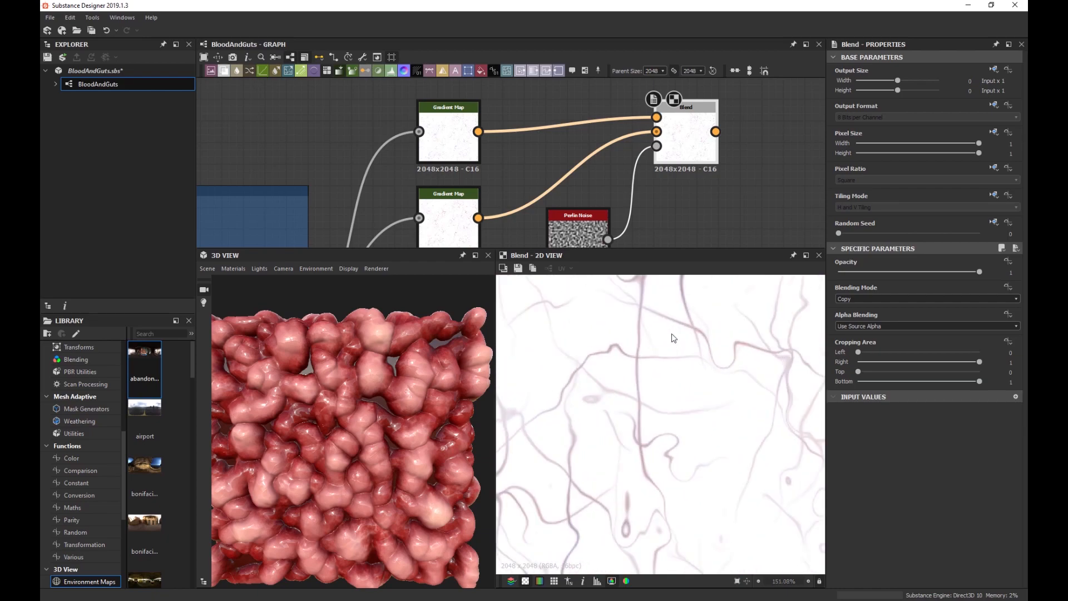
scroll(670, 361, "down", 10)
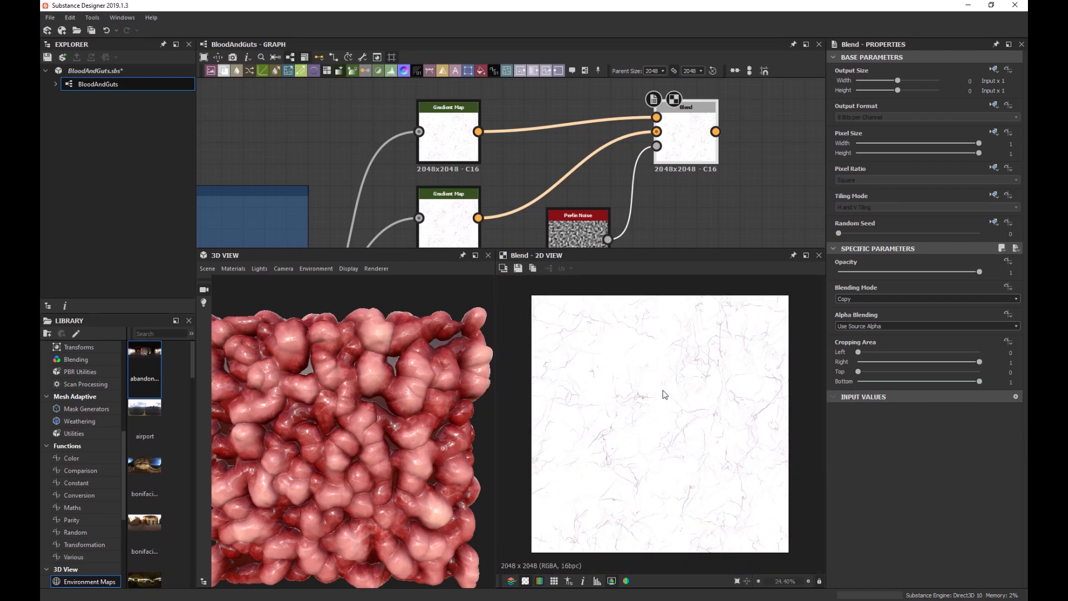
scroll(661, 186, "down", 4)
scroll(588, 138, "down", 3)
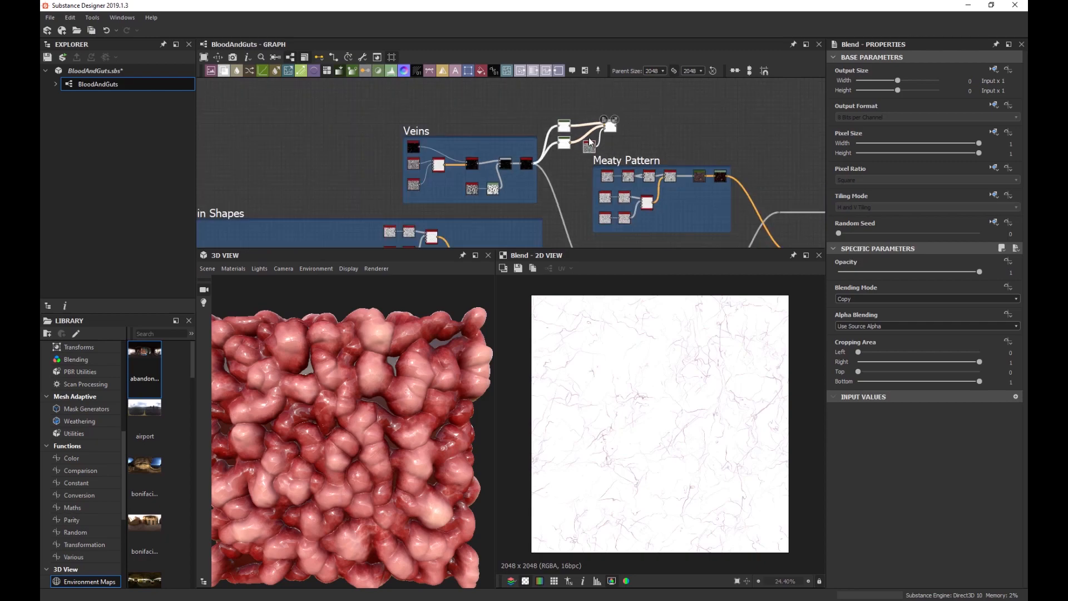
Move the vein blend nodes above the Blood Spatter frame and push the output node right.
middle_click_drag(589, 138, 463, 146)
left_click_drag(424, 135, 759, 117)
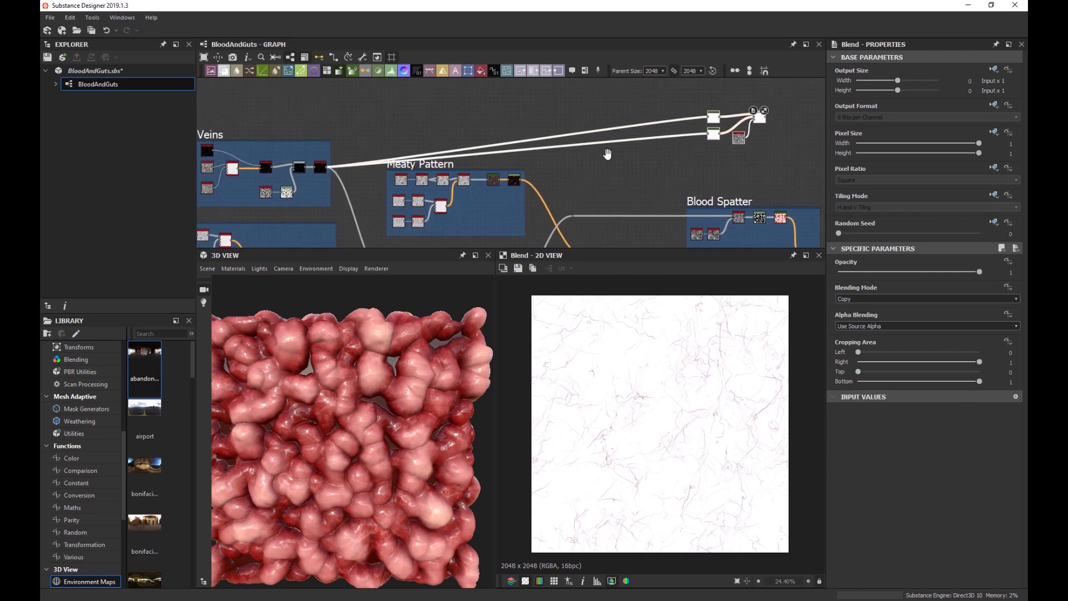
middle_click_drag(744, 136, 445, 151)
left_click_drag(445, 151, 571, 197)
middle_click_drag(582, 229, 551, 144)
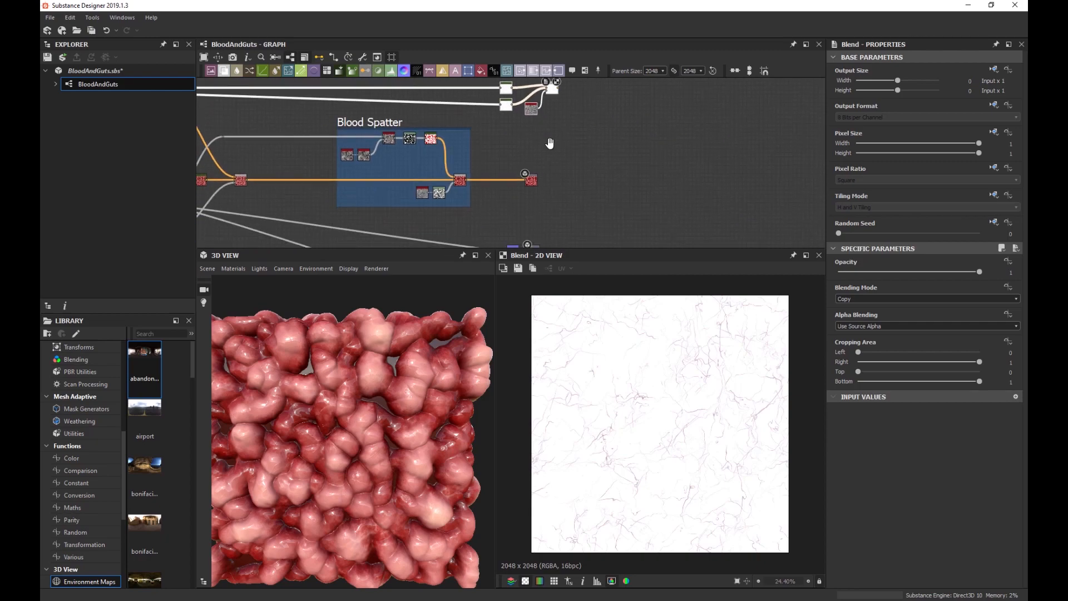
left_click_drag(535, 181, 690, 184)
scroll(462, 182, "up", 6)
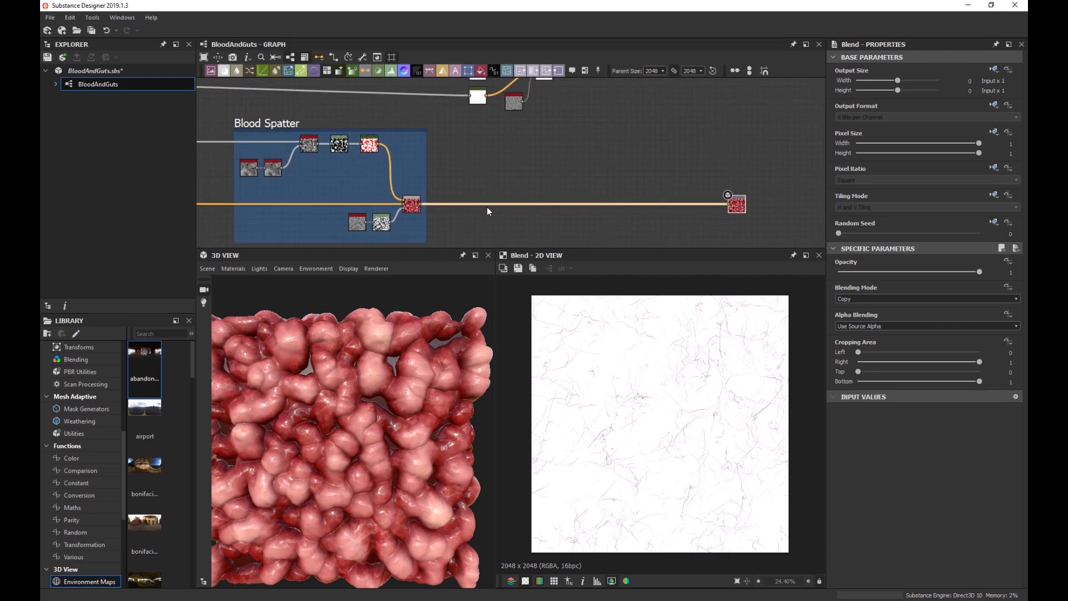
Insert a Blend after the Blood Spatter result, feed in the vein blend, and set Multiply.
key("space")
type("blend")
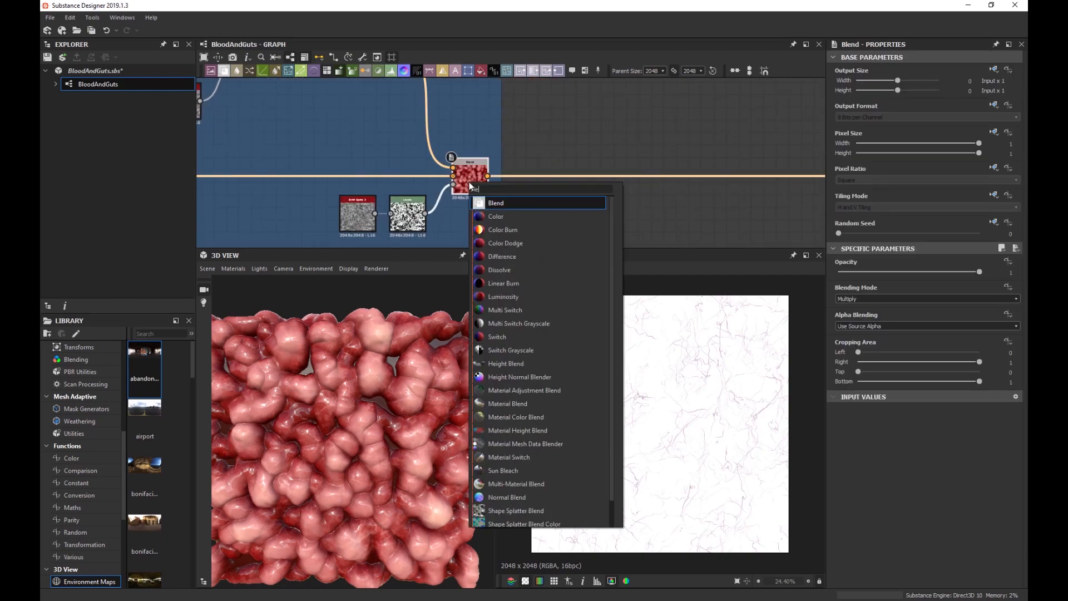
key("Return")
left_click_drag(532, 176, 800, 176)
scroll(799, 175, "down", 2)
scroll(540, 170, "down", 3)
middle_click_drag(545, 144, 533, 108)
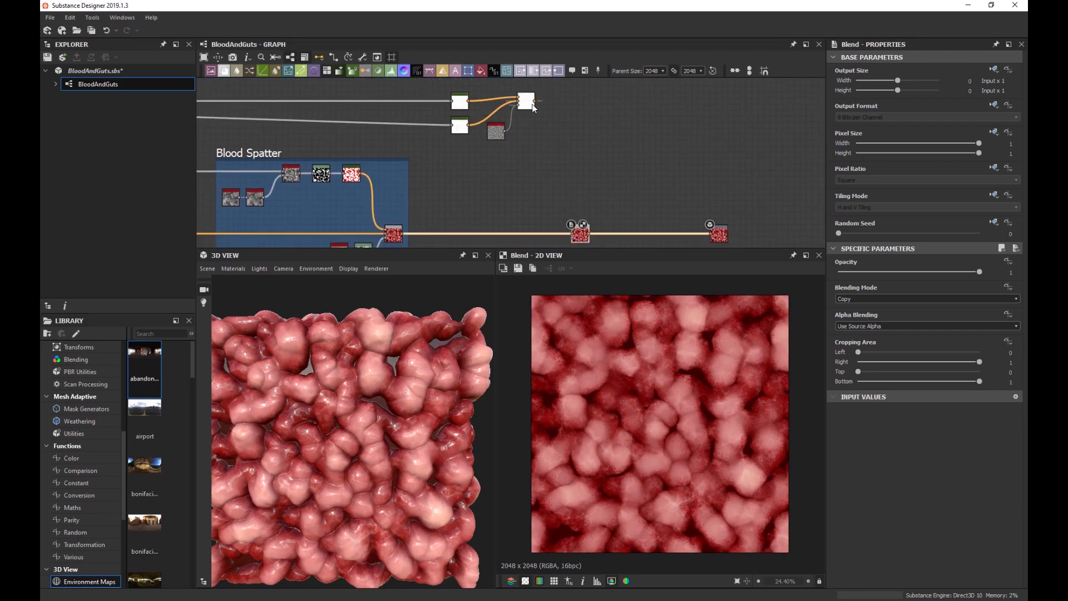
left_click_drag(534, 102, 573, 228)
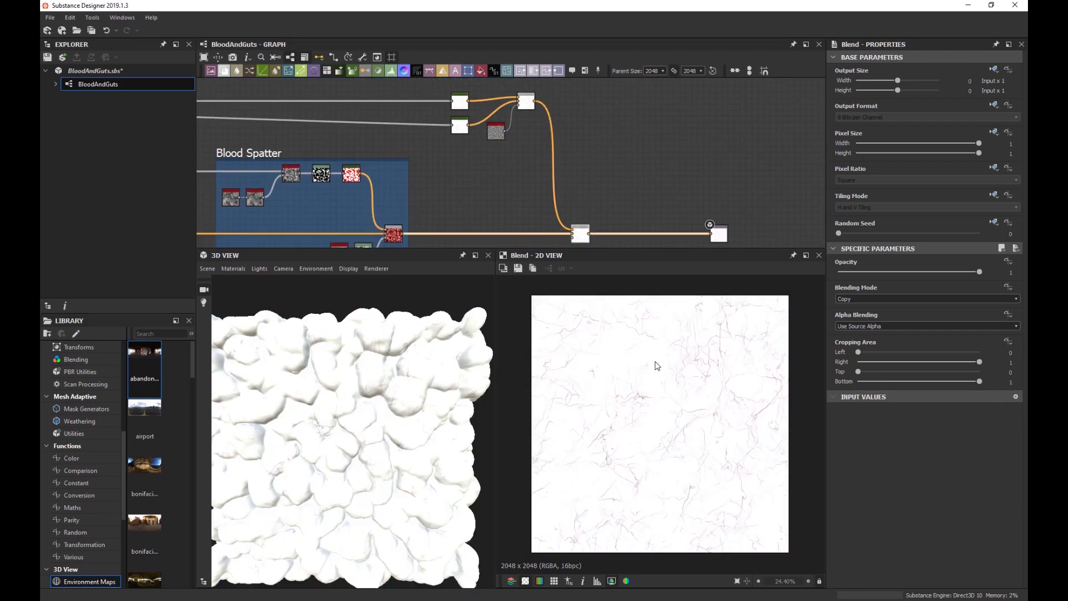
left_click(868, 299)
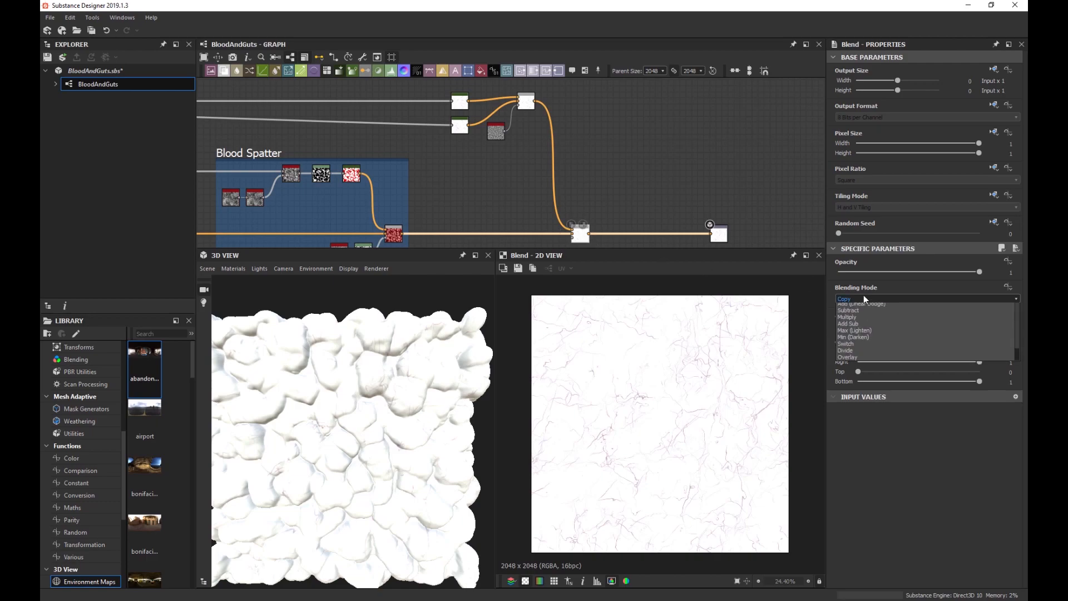
left_click(867, 328)
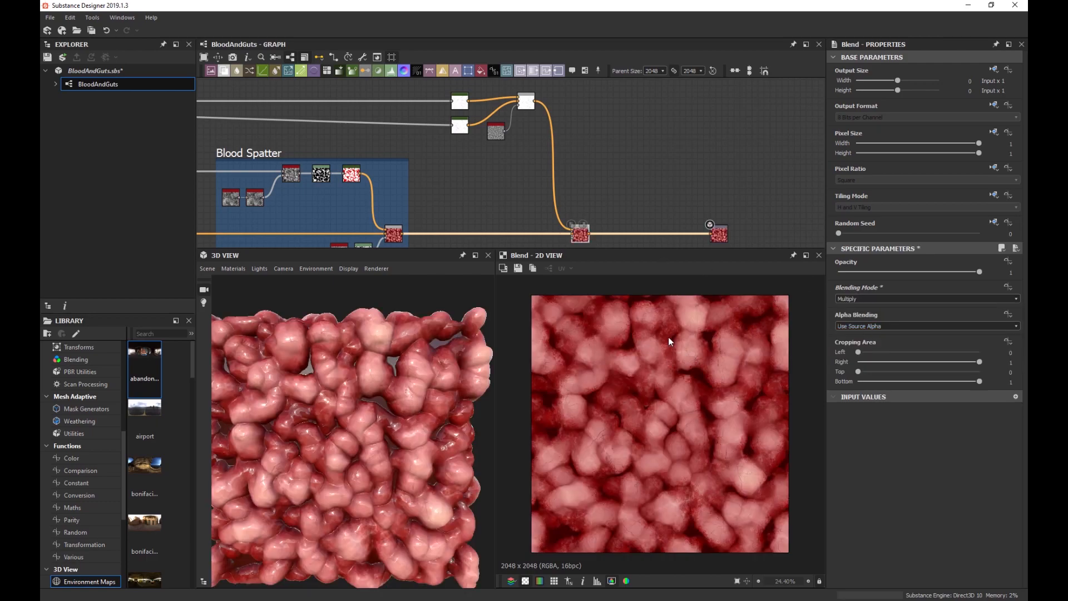
Orbit the 3D preview to inspect the veined flesh and recentre the graph on the new Blend.
scroll(373, 382, "up", 3)
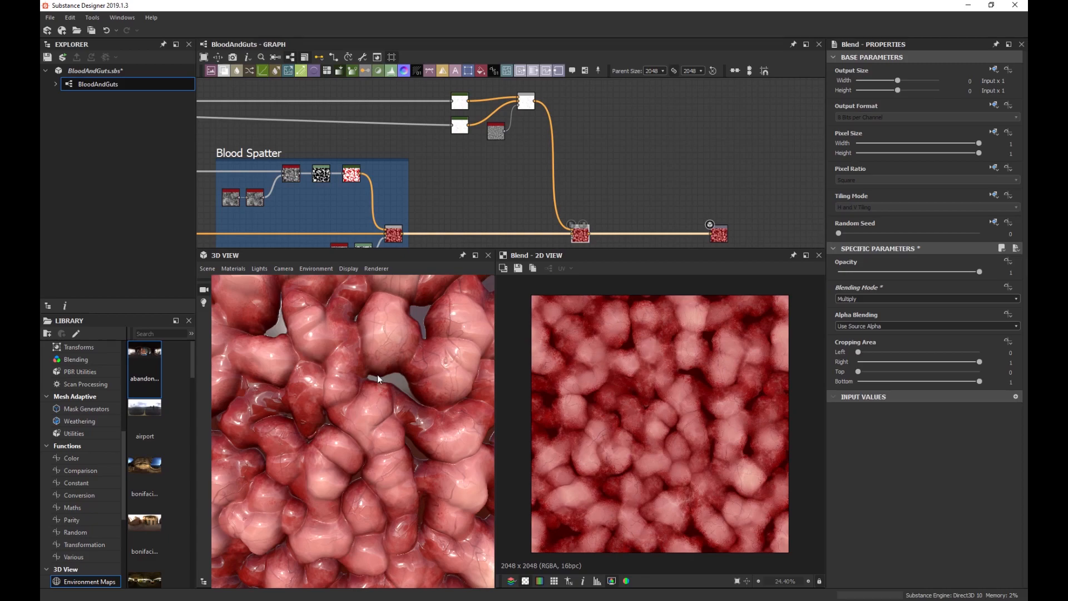
scroll(377, 379, "up", 1)
left_click_drag(415, 350, 350, 377)
scroll(345, 383, "down", 4)
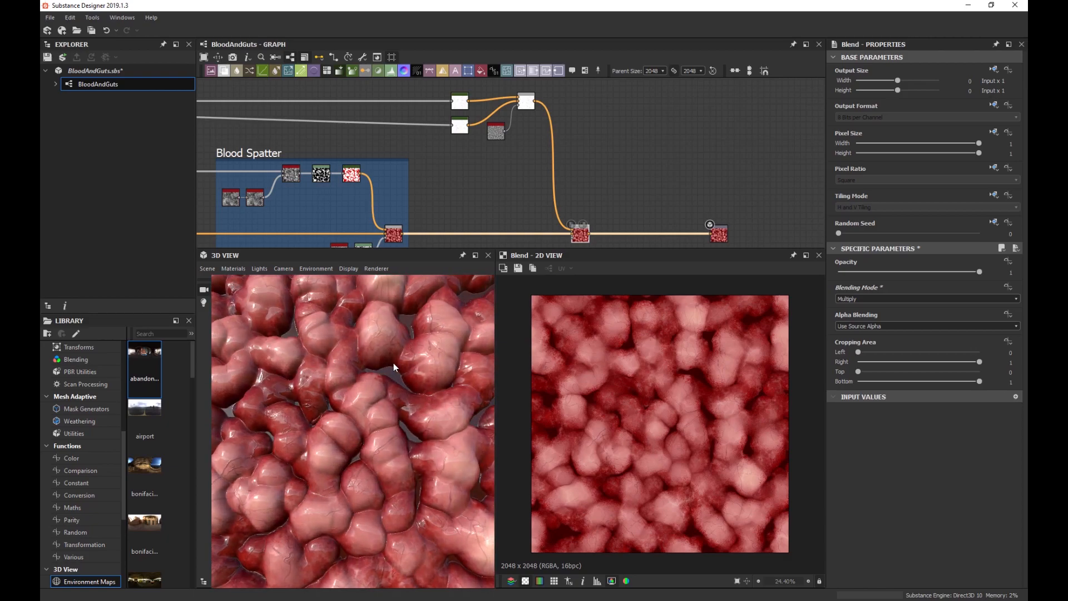
scroll(410, 359, "up", 2)
scroll(391, 359, "down", 4)
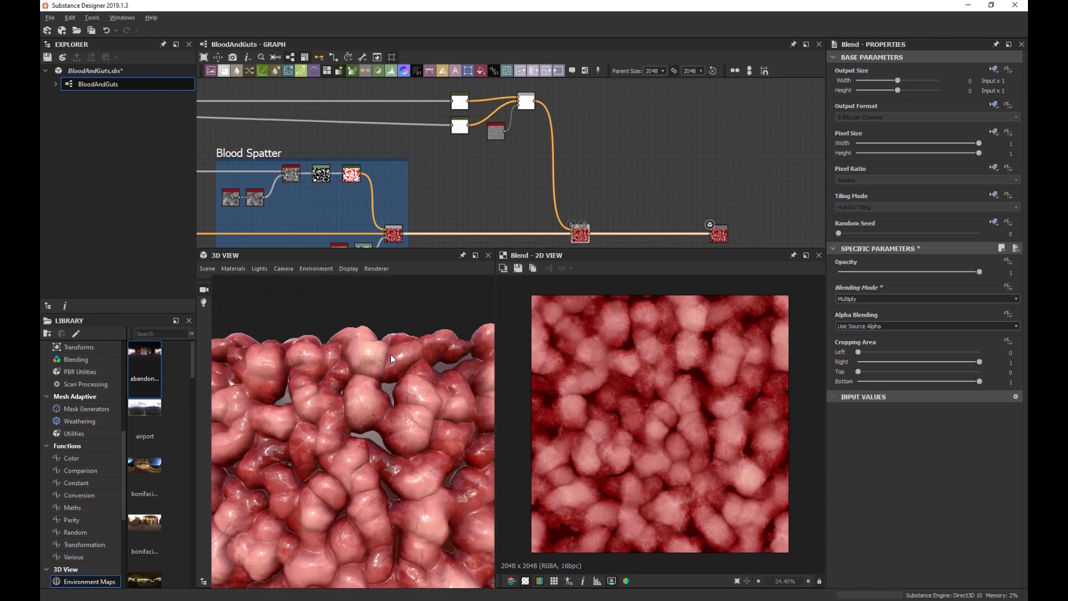
scroll(374, 419, "up", 2)
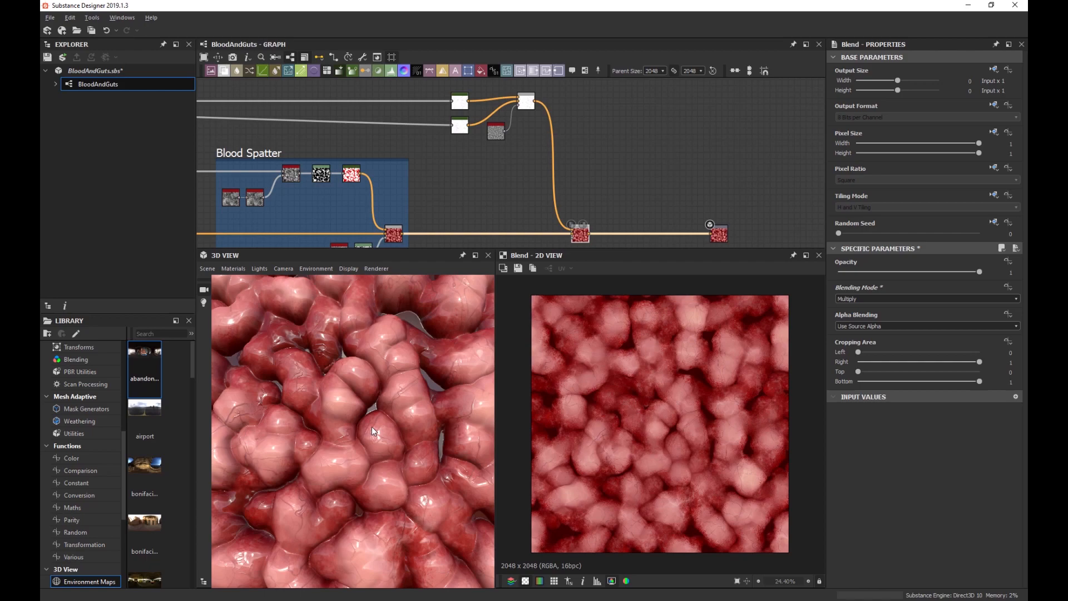
scroll(589, 236, "up", 1)
middle_click_drag(589, 235, 606, 197)
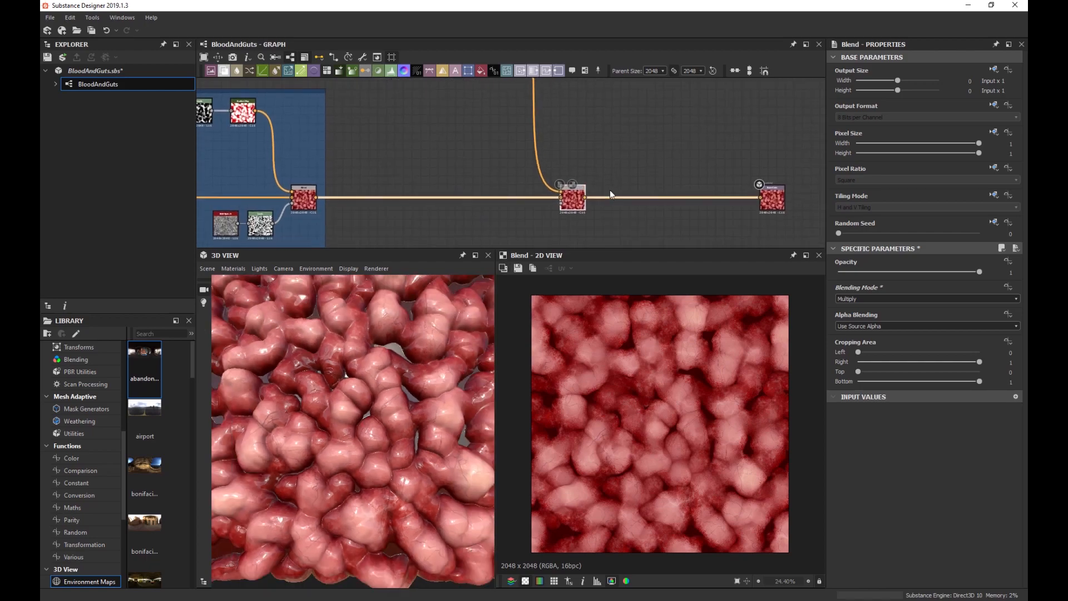
scroll(592, 212, "up", 2)
scroll(401, 333, "up", 2)
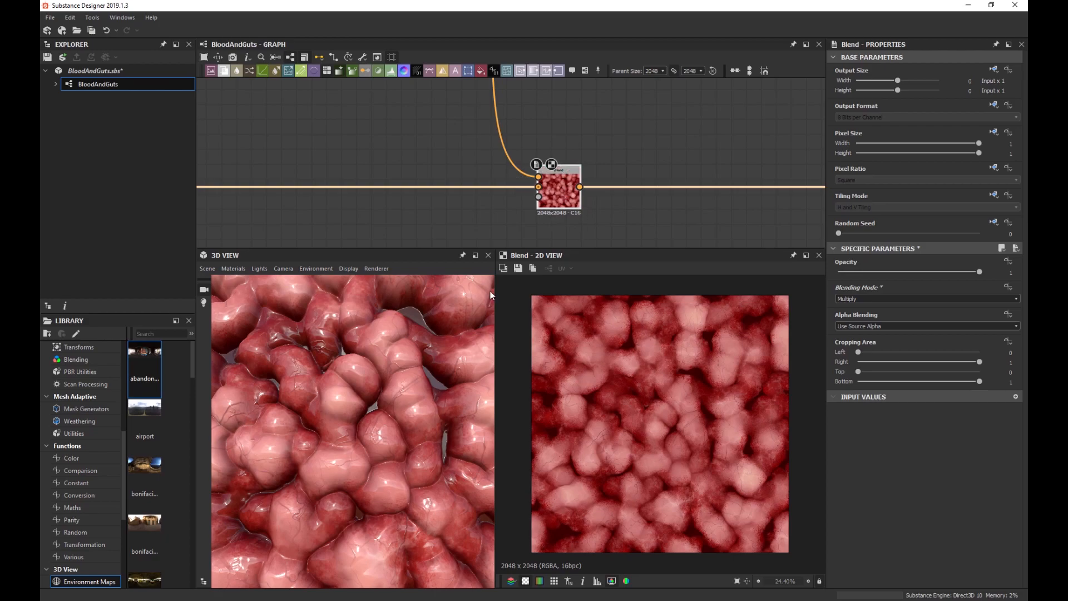
scroll(489, 301, "up", 2)
scroll(692, 377, "up", 5)
scroll(689, 374, "up", 4)
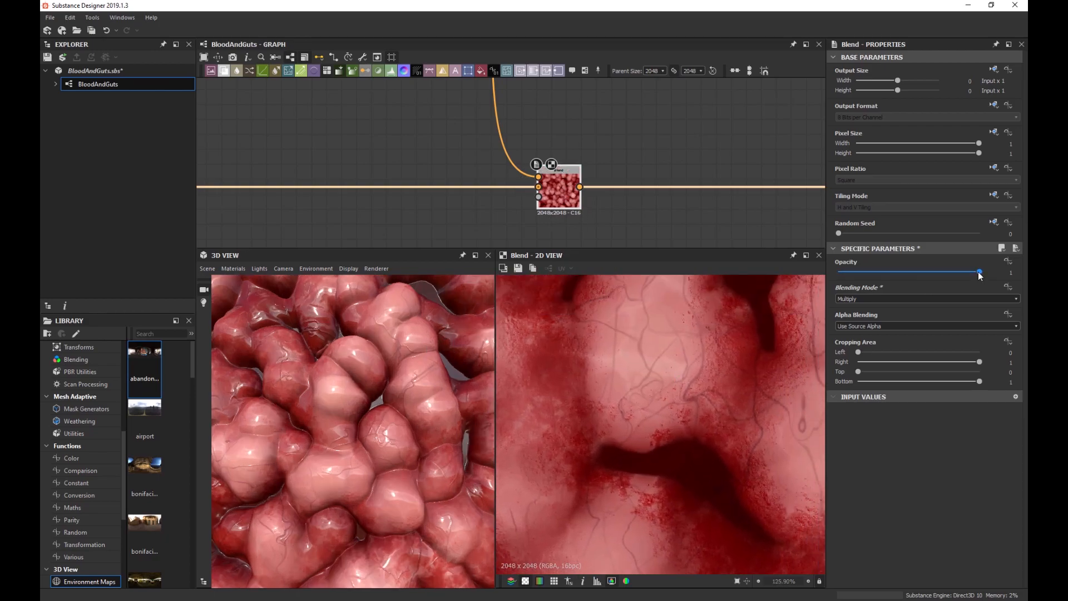
Lower the vein Multiply blend's opacity to 0.9 and check it in the 3D preview.
left_click_drag(980, 273, 965, 280)
scroll(404, 406, "down", 5)
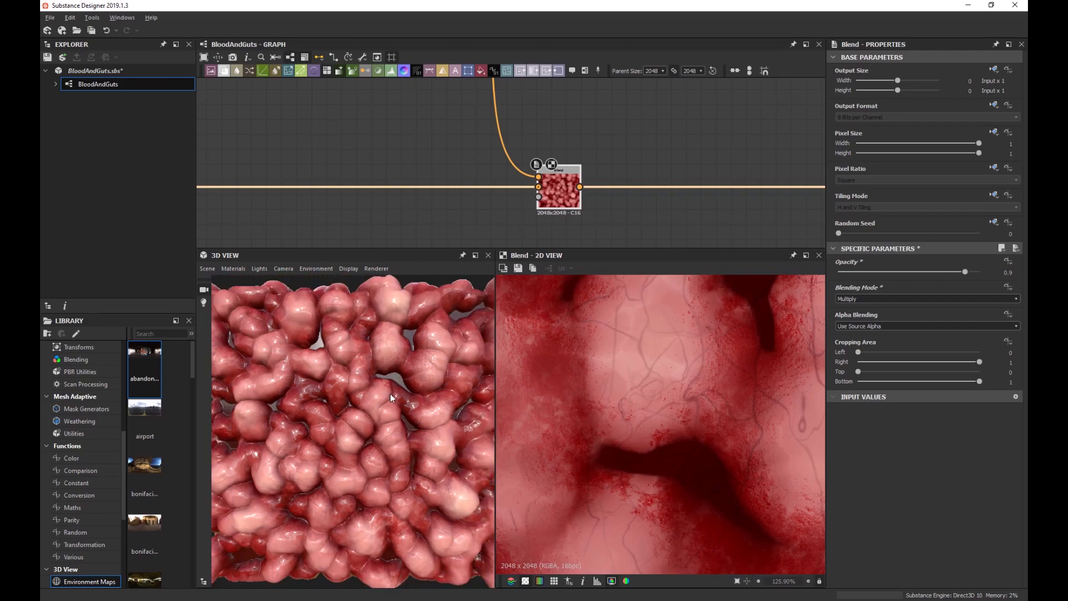
scroll(389, 392, "down", 3)
left_click_drag(382, 391, 379, 376)
scroll(432, 423, "up", 8)
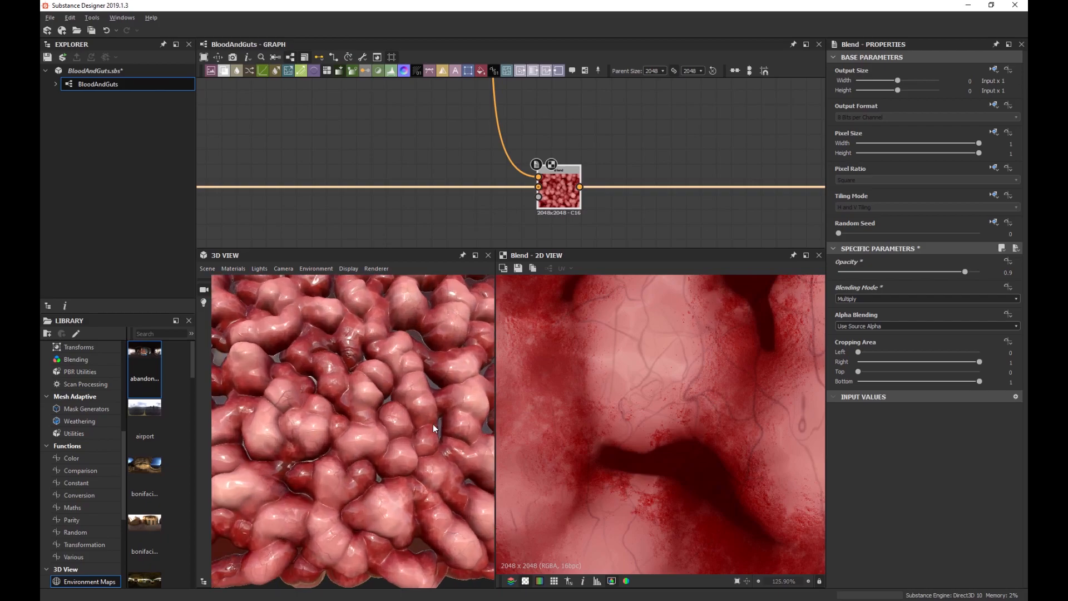
scroll(365, 411, "up", 10)
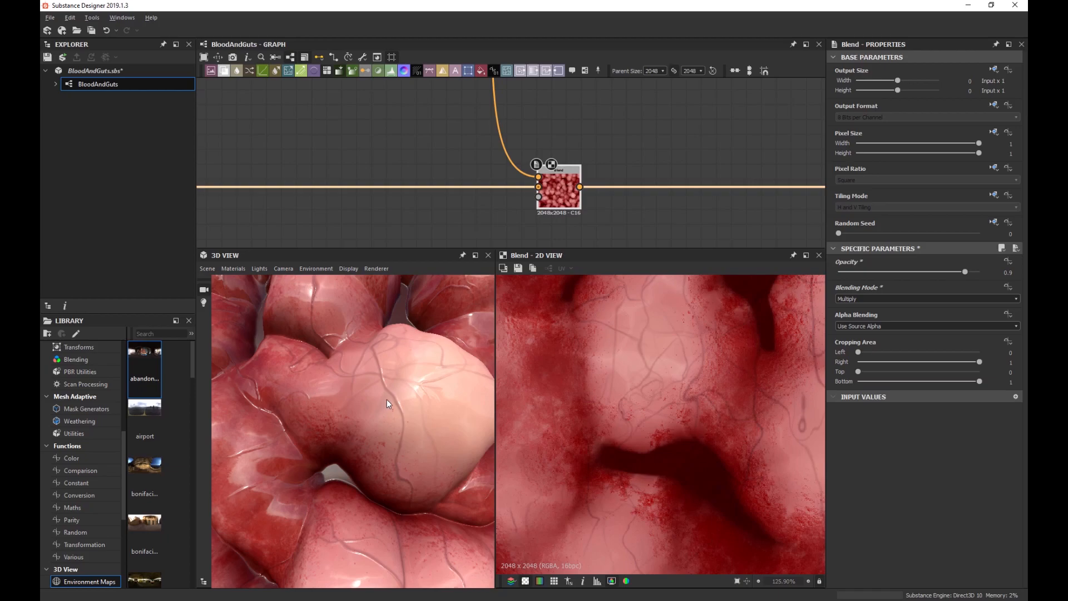
scroll(362, 385, "down", 6)
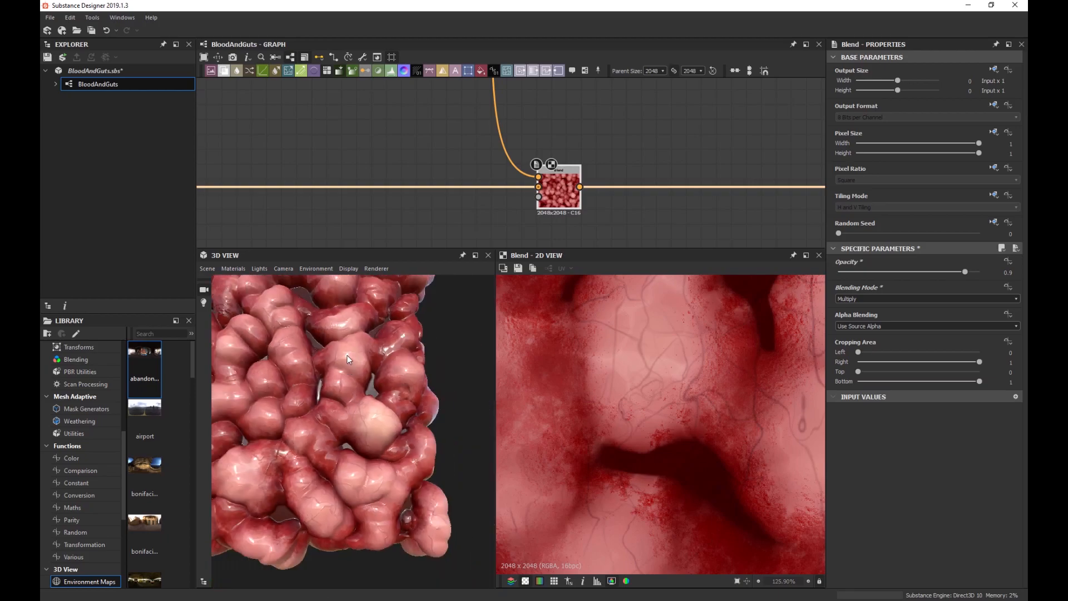
Save the BloodAndGuts.sbs package.
left_click_drag(395, 365, 375, 378)
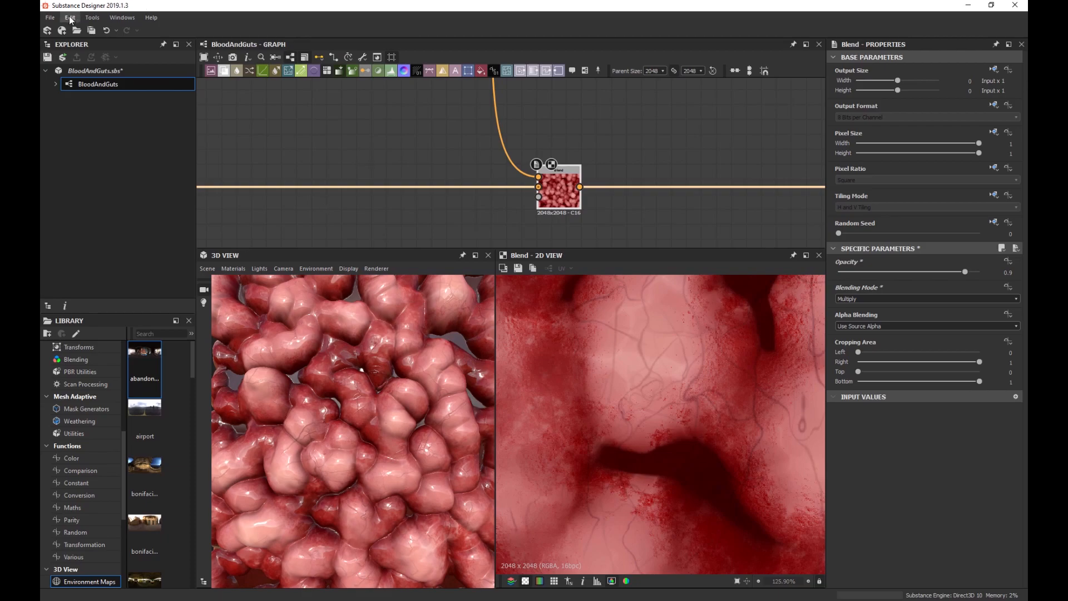
left_click(50, 18)
left_click(86, 81)
Orbit and zoom the 3D preview to inspect the pink flesh with purple-red veins and blood spatter.
scroll(453, 200, "down", 3)
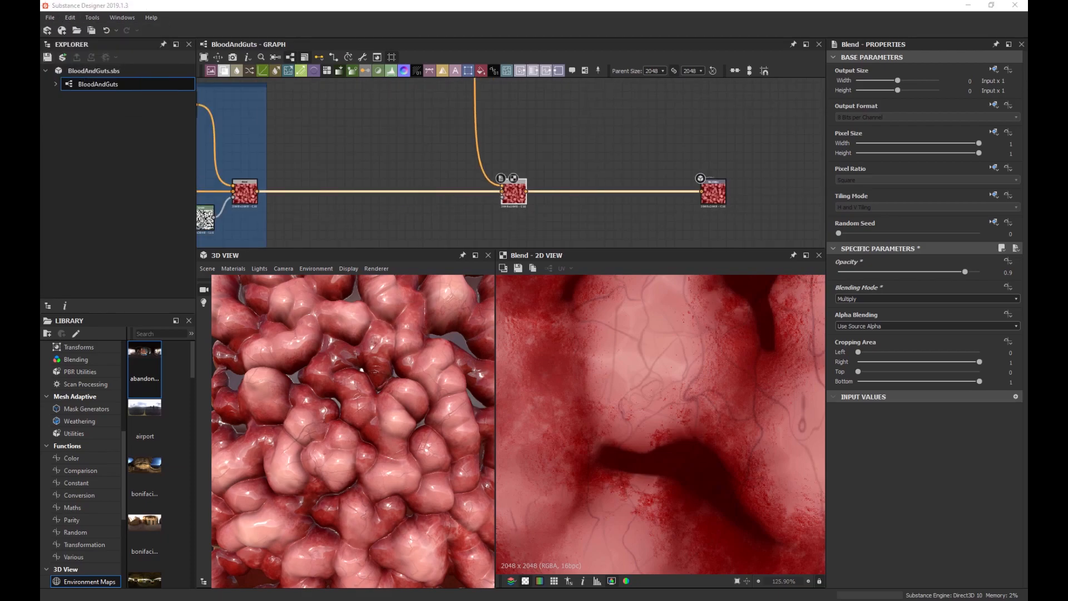
scroll(397, 426, "down", 2)
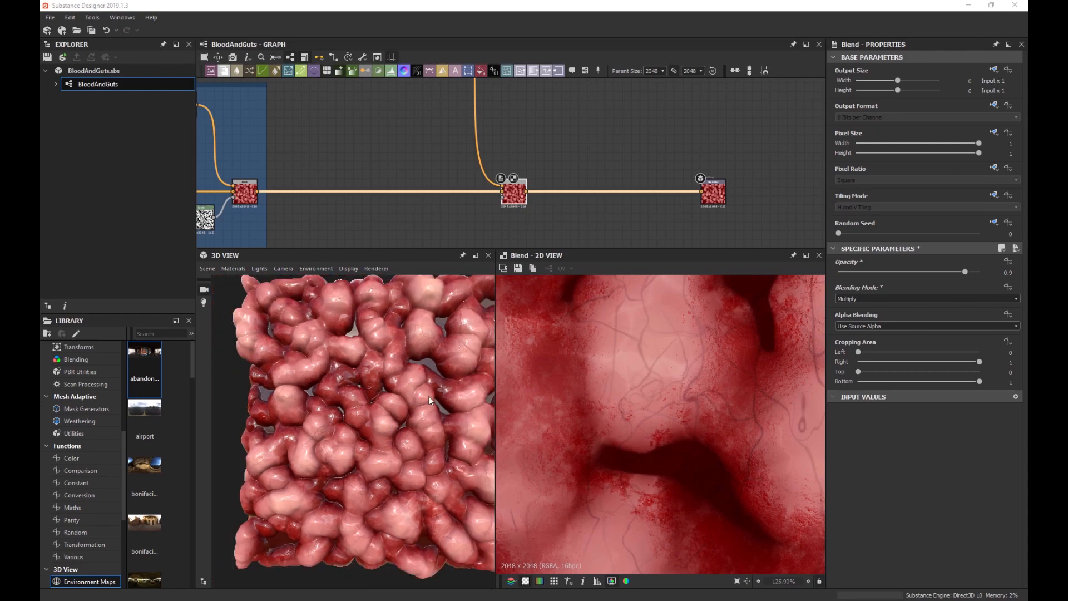
scroll(429, 396, "up", 2)
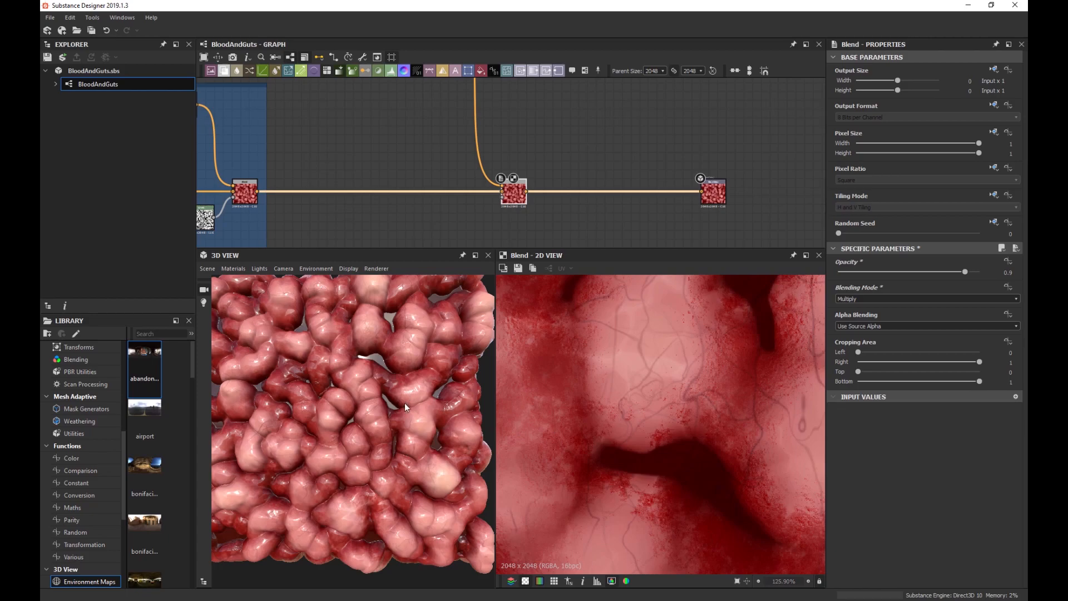
left_click_drag(405, 402, 353, 379)
scroll(369, 413, "up", 5)
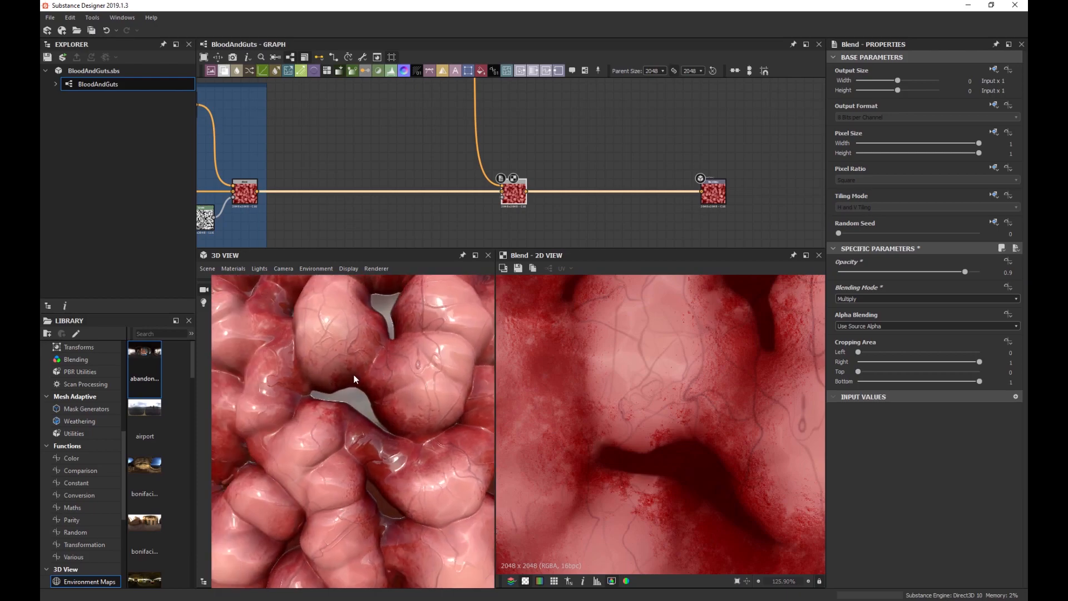
scroll(352, 383, "up", 5)
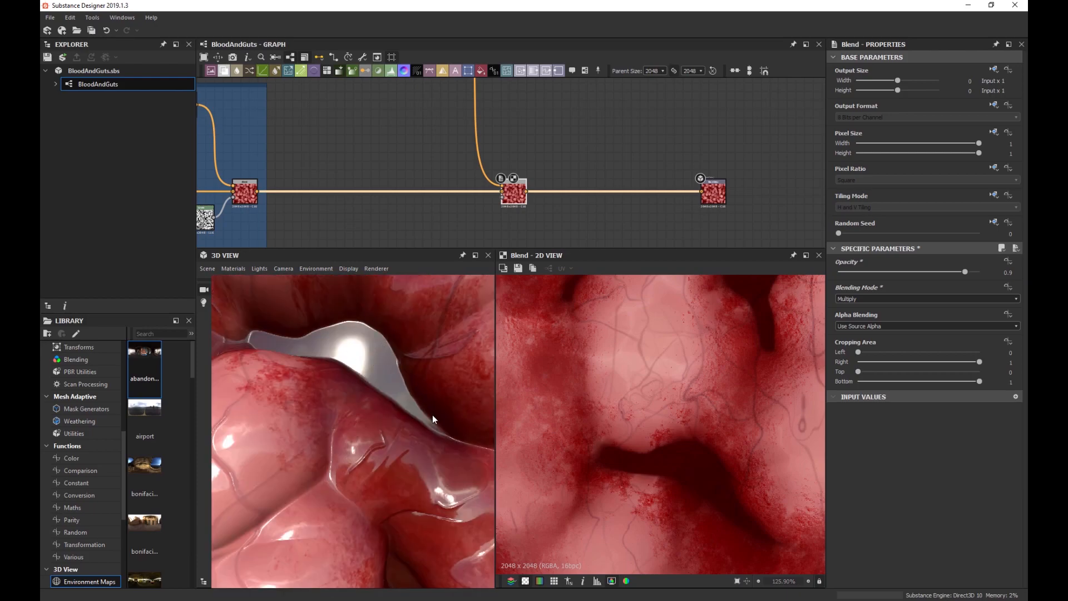
left_click_drag(320, 361, 402, 422)
scroll(401, 422, "up", 5)
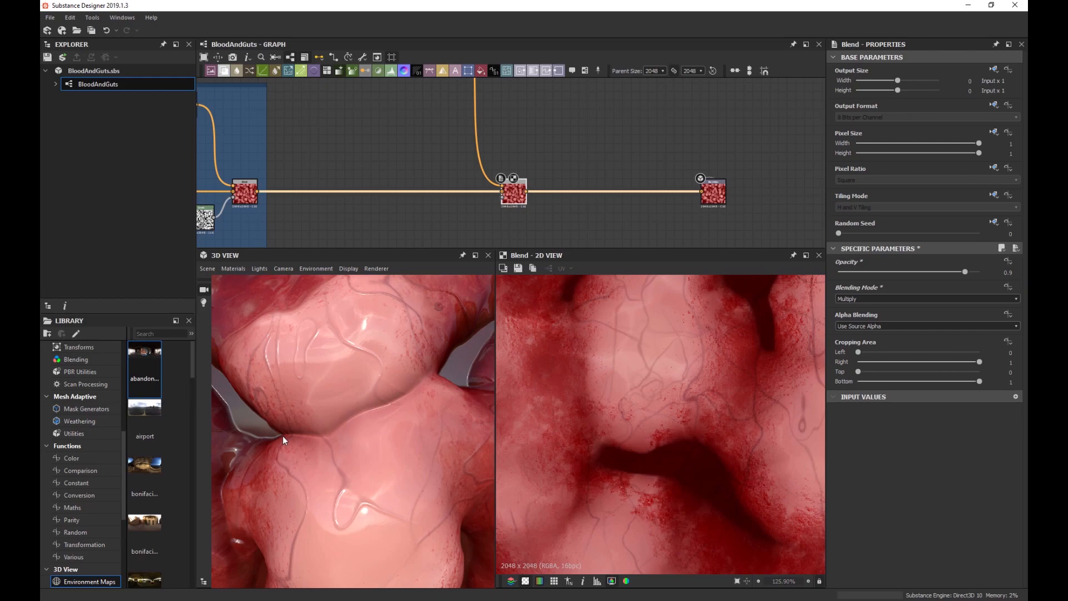
scroll(381, 407, "down", 5)
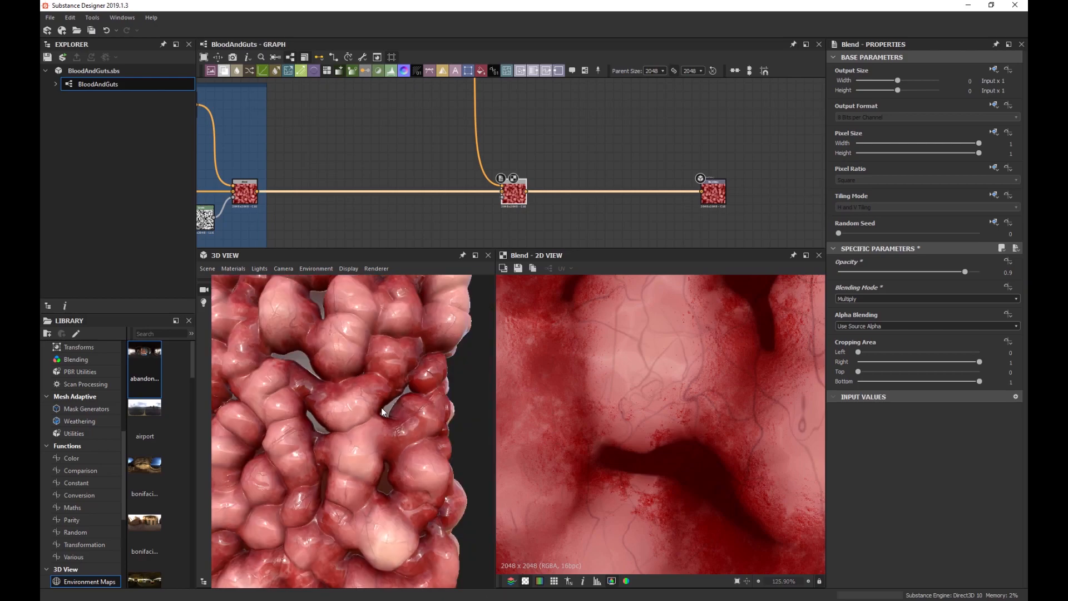
scroll(433, 179, "down", 4)
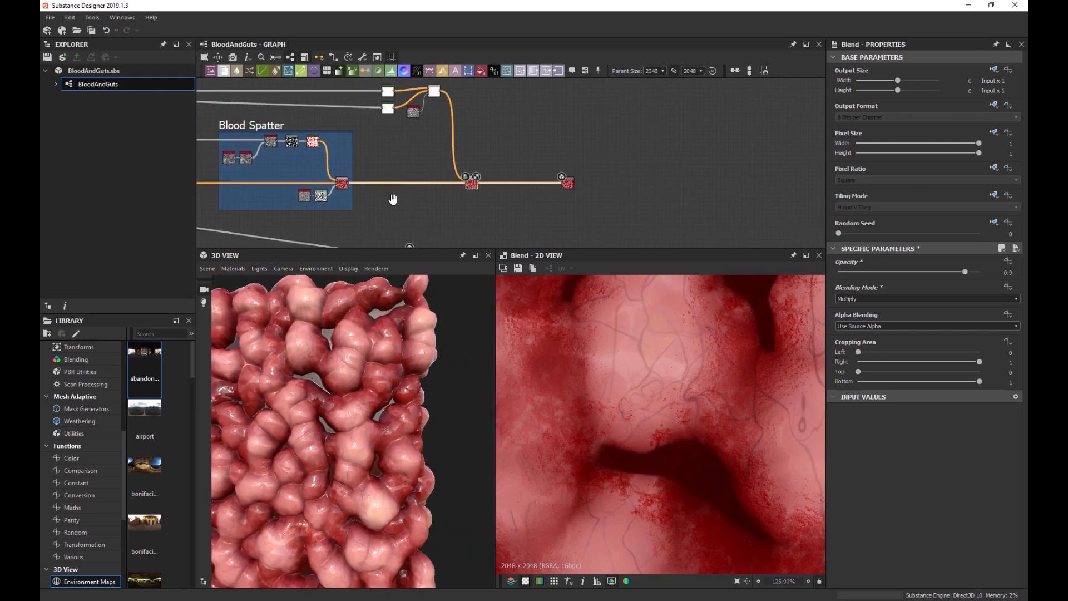
scroll(333, 187, "up", 5)
Add an Ambient Occlusion (HBAO) node and feed it the Auto Levels height output.
scroll(327, 193, "up", 3)
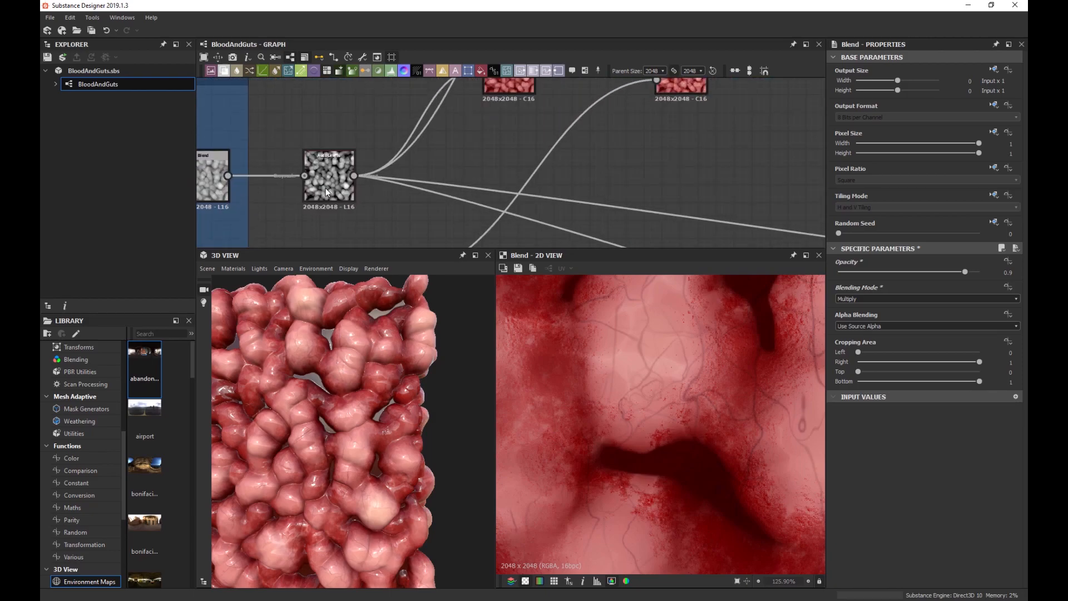
double_click(326, 189)
scroll(345, 189, "down", 3)
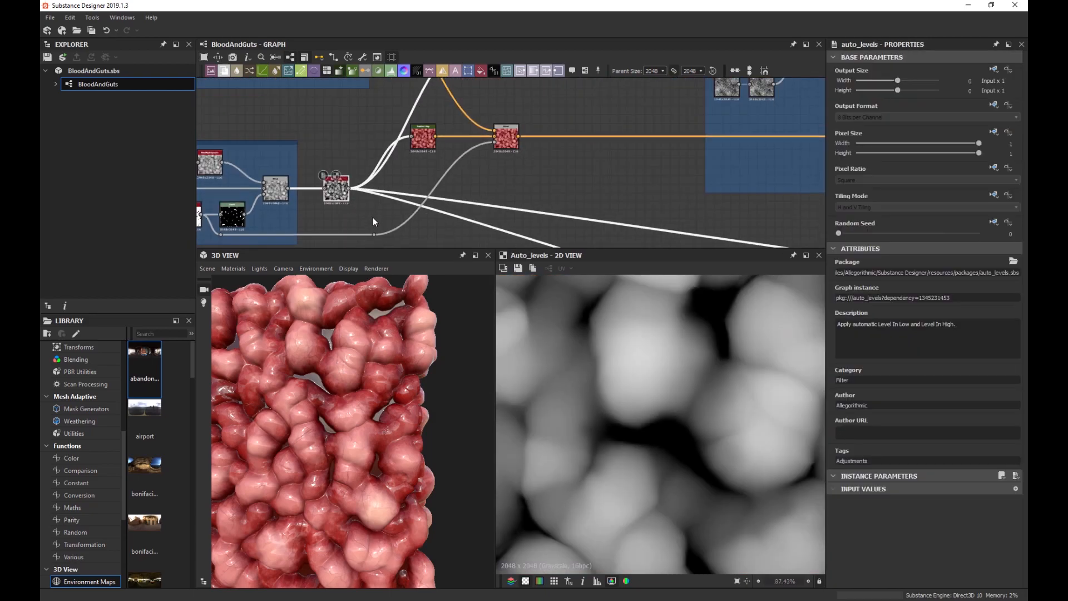
scroll(413, 179, "up", 3)
scroll(422, 187, "down", 3)
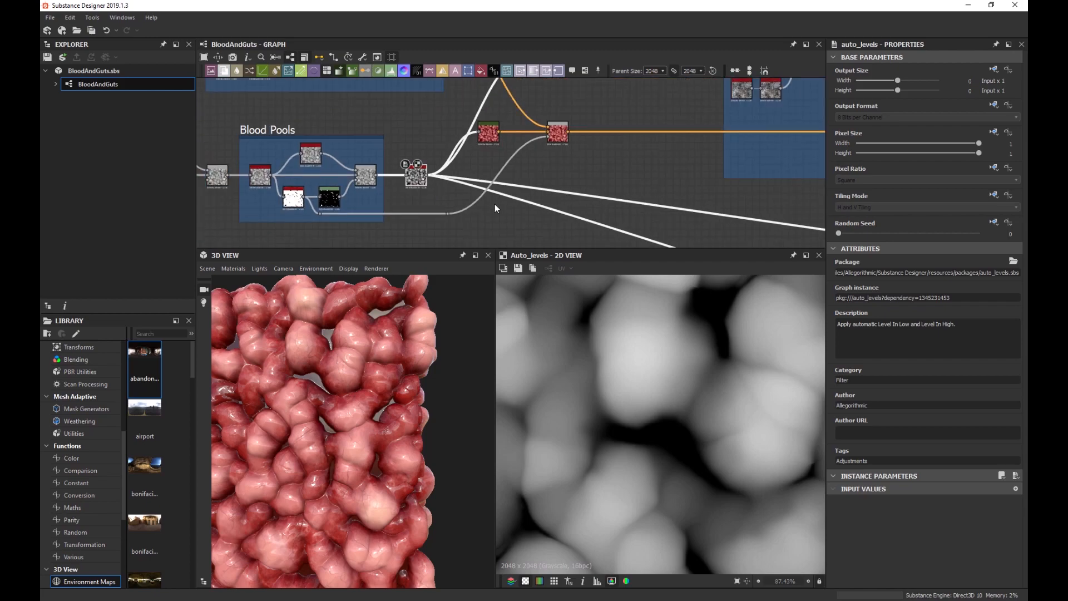
scroll(557, 173, "up", 2)
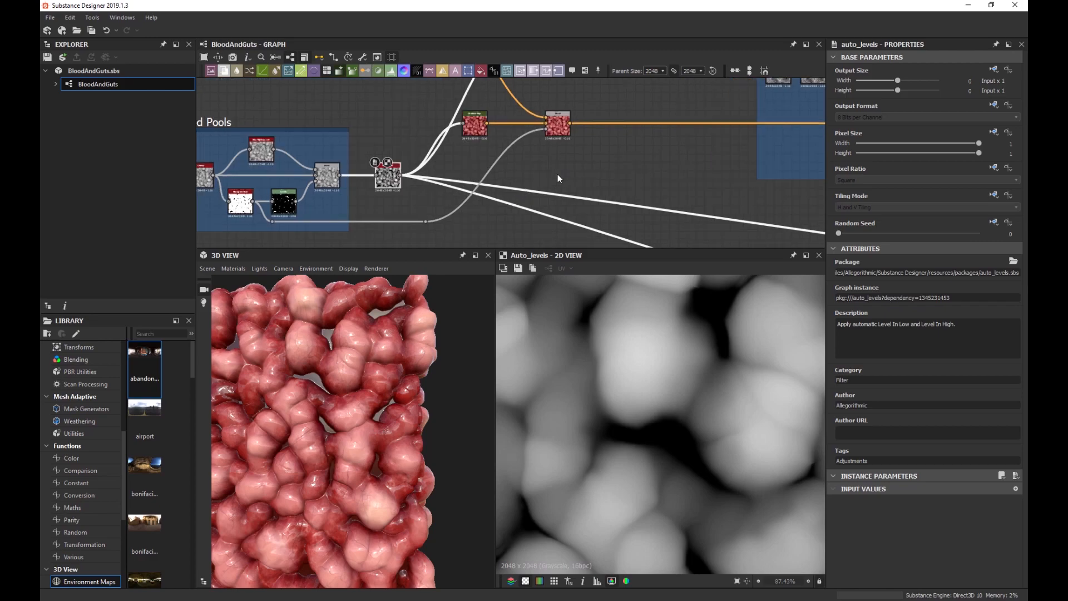
key("space")
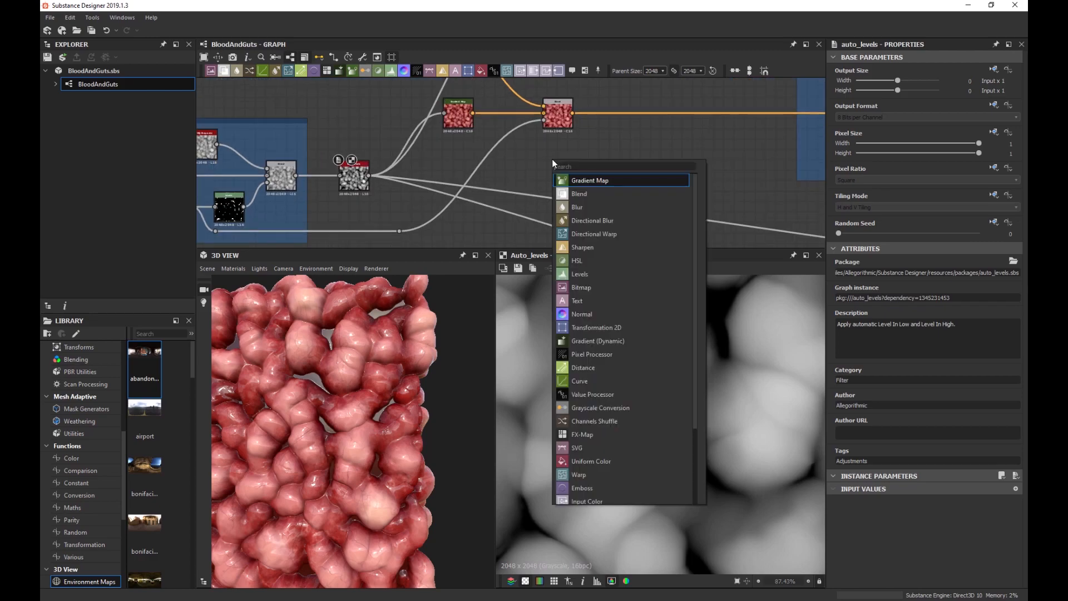
type("ao")
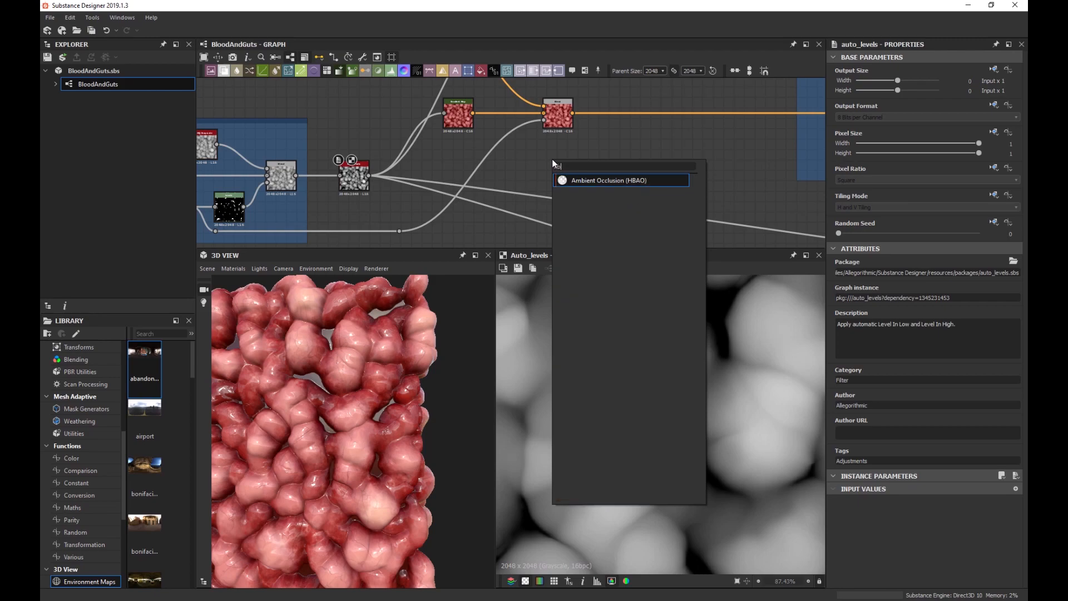
key("Return")
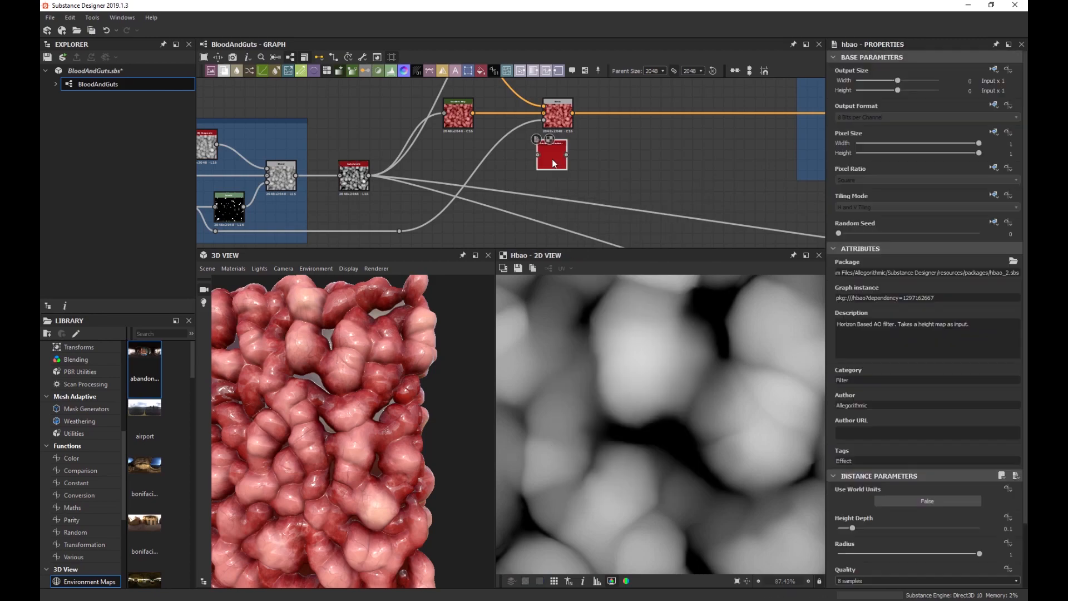
left_click_drag(369, 176, 566, 183)
Move the HBAO node toward the output end, below the final Blend node.
scroll(700, 378, "down", 3)
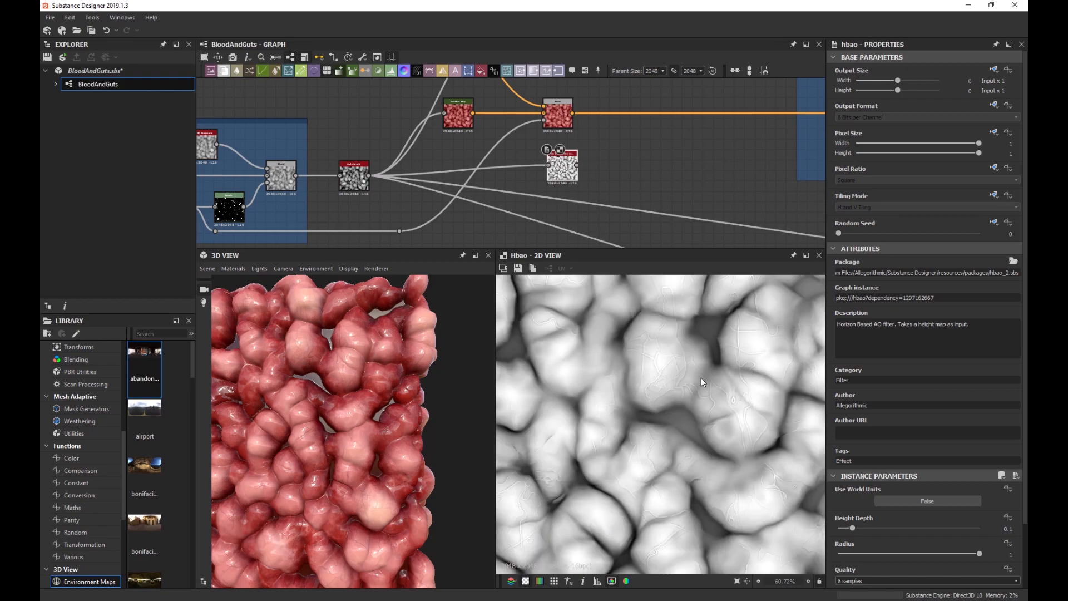
scroll(622, 359, "up", 7)
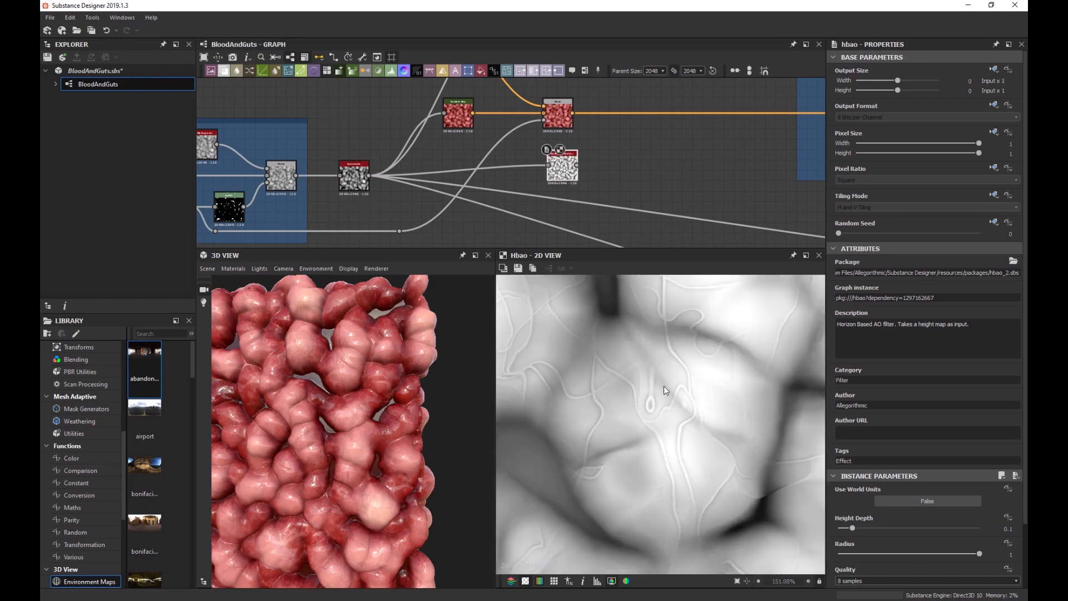
scroll(702, 350, "up", 2)
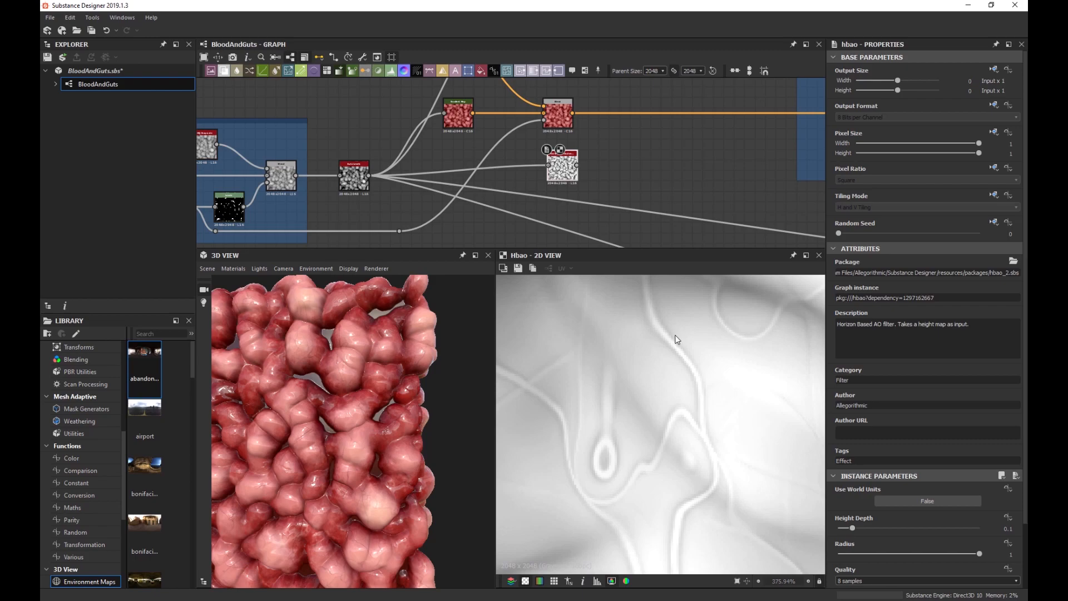
scroll(690, 392, "down", 9)
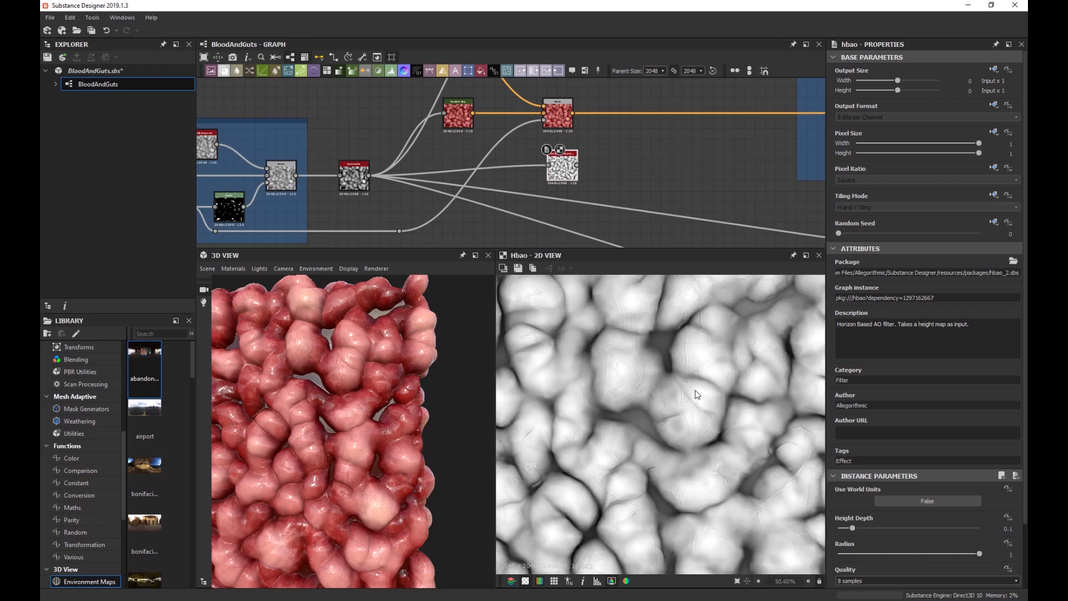
middle_click_drag(707, 441, 693, 406)
scroll(715, 416, "down", 2)
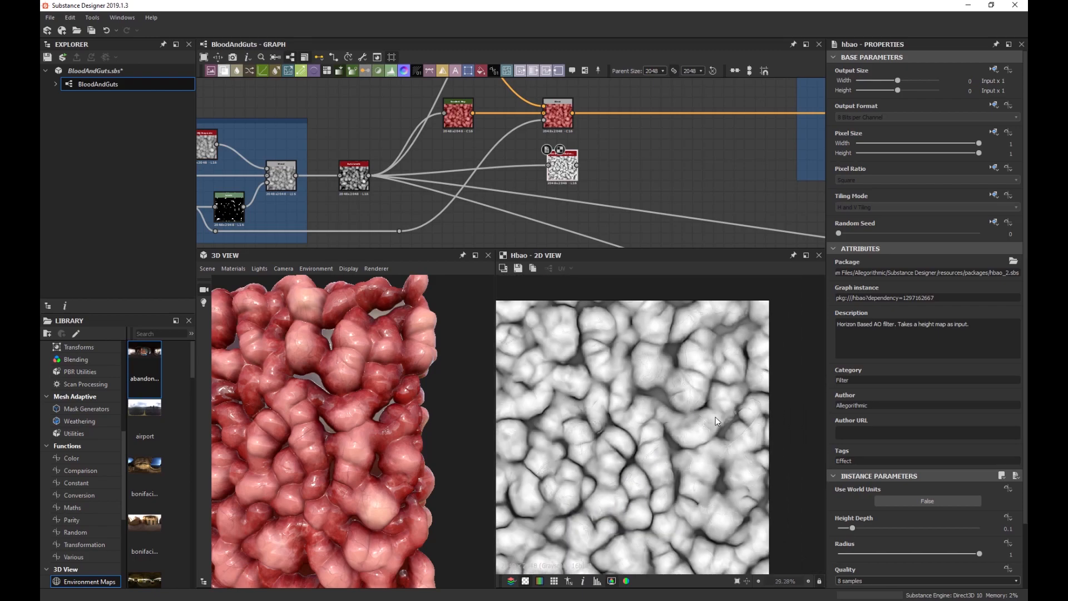
scroll(676, 428, "up", 4)
scroll(661, 439, "down", 4)
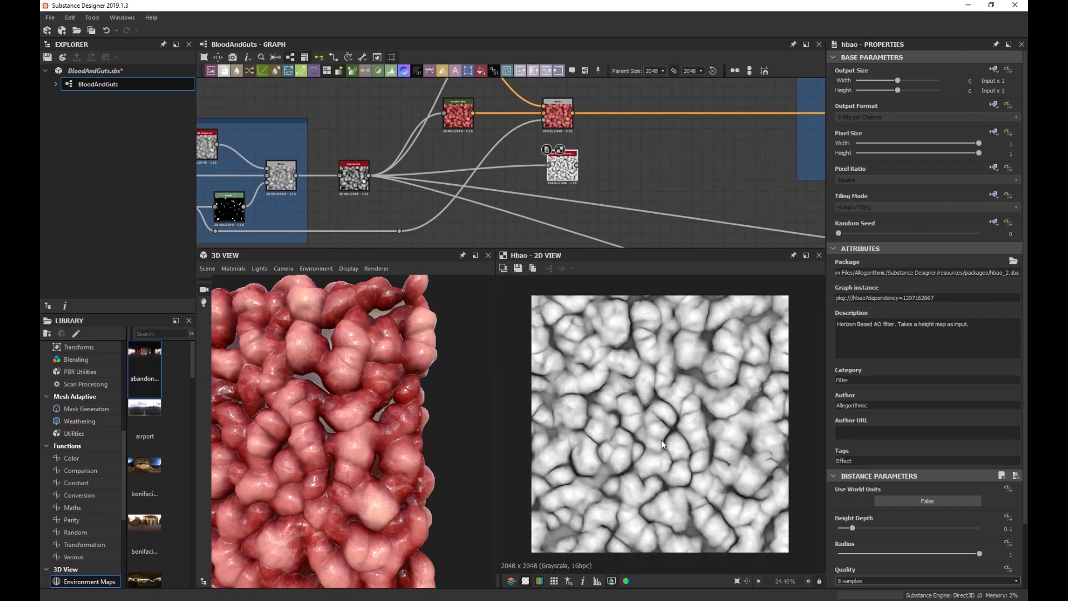
scroll(612, 233, "down", 3)
middle_click_drag(645, 199, 525, 179)
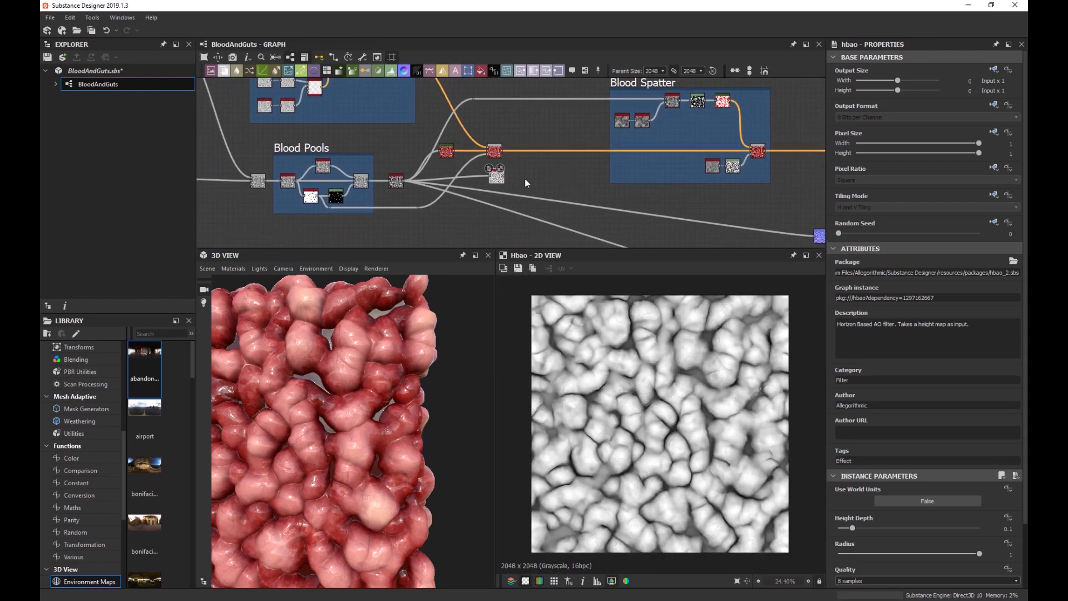
left_click_drag(502, 179, 580, 169)
scroll(582, 169, "up", 4)
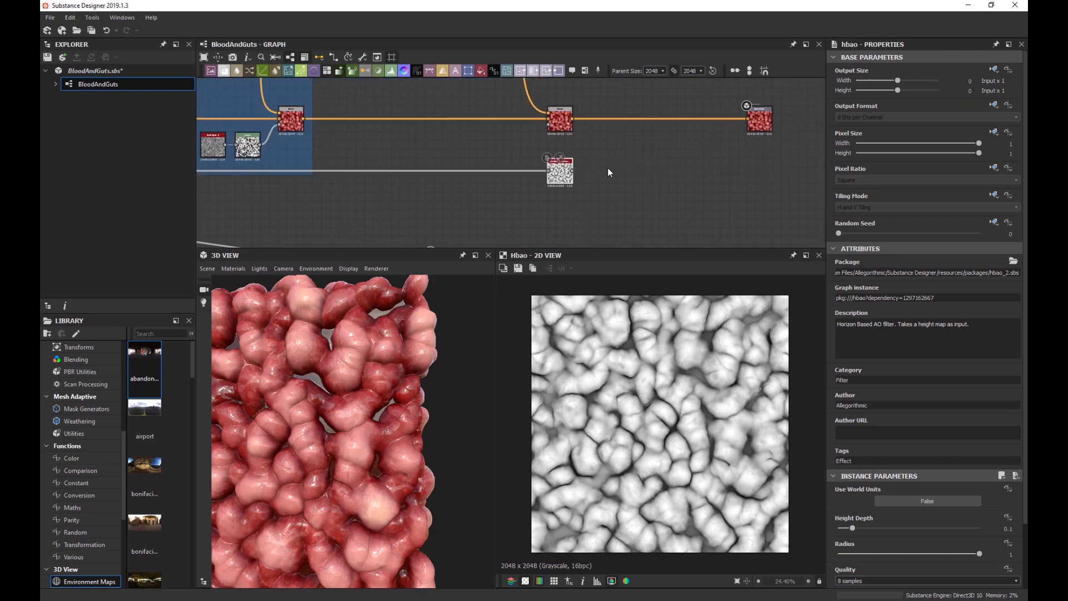
scroll(555, 183, "up", 1)
middle_click_drag(612, 167, 522, 232)
scroll(523, 231, "up", 1)
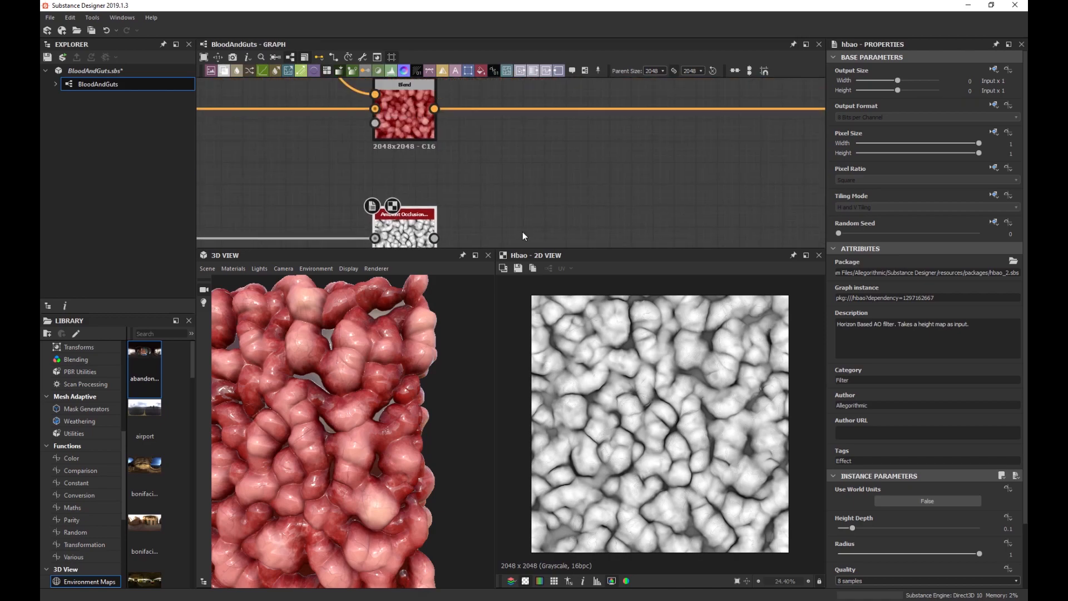
scroll(612, 170, "down", 1)
Add a new Blend node with the earlier blend wired into its Background.
key("space")
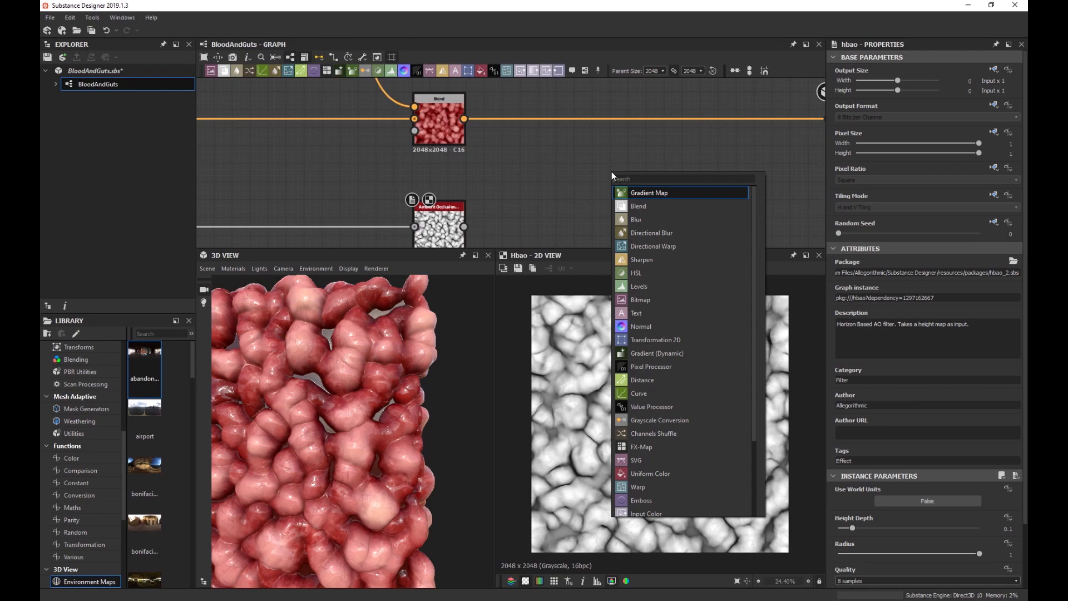
type("blend")
key("Return")
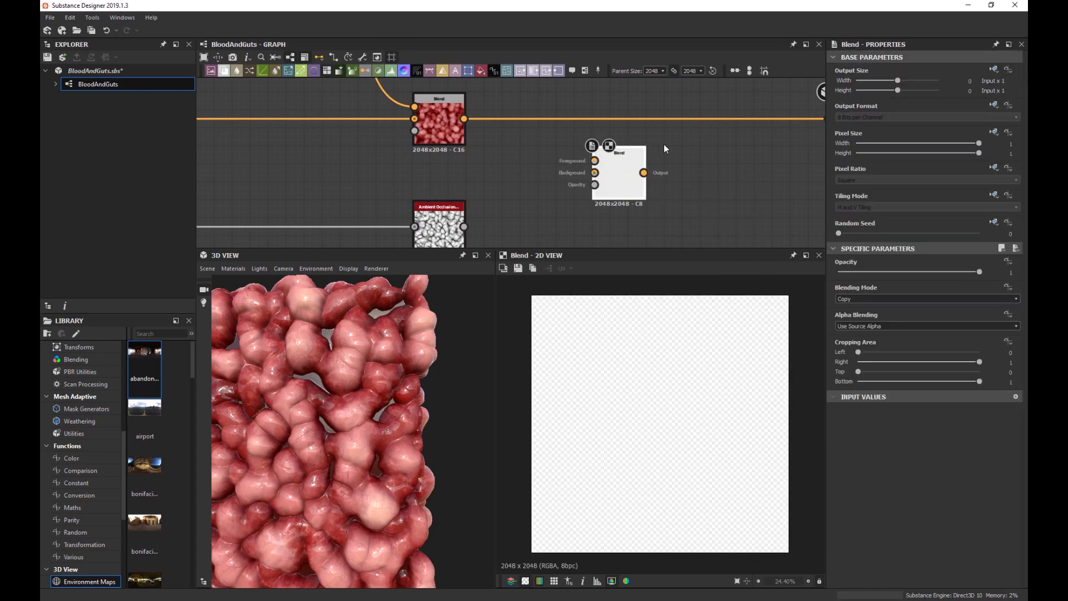
middle_click_drag(663, 145, 462, 162)
left_click_drag(263, 136, 628, 137)
Line the new Blend up before Base Color and wire the HBAO occlusion into its Foreground.
left_click_drag(433, 195, 468, 141)
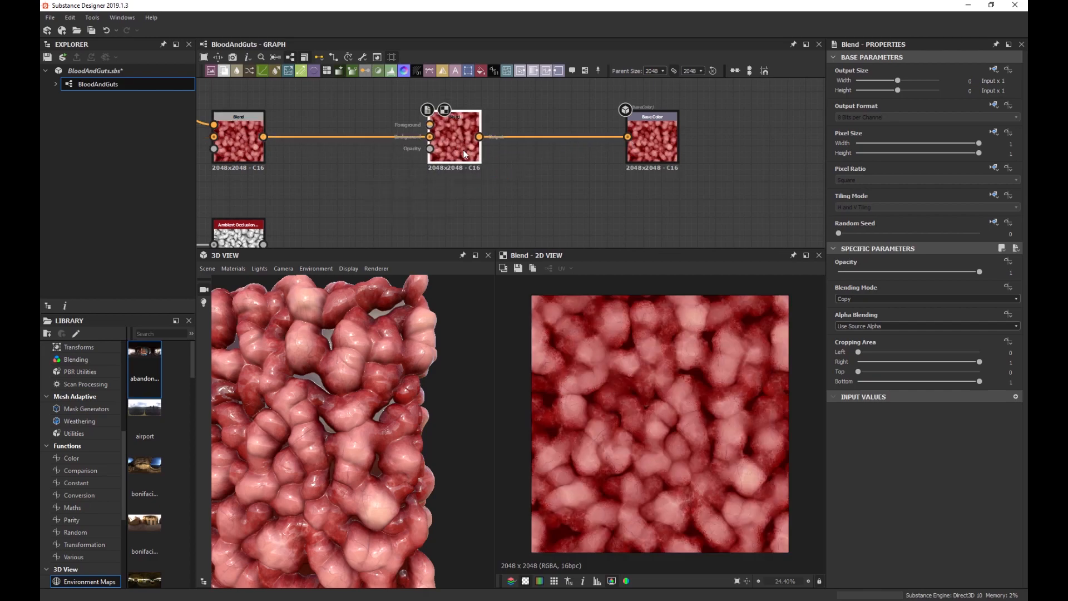
middle_click_drag(375, 167, 510, 131)
left_click_drag(398, 207, 565, 88)
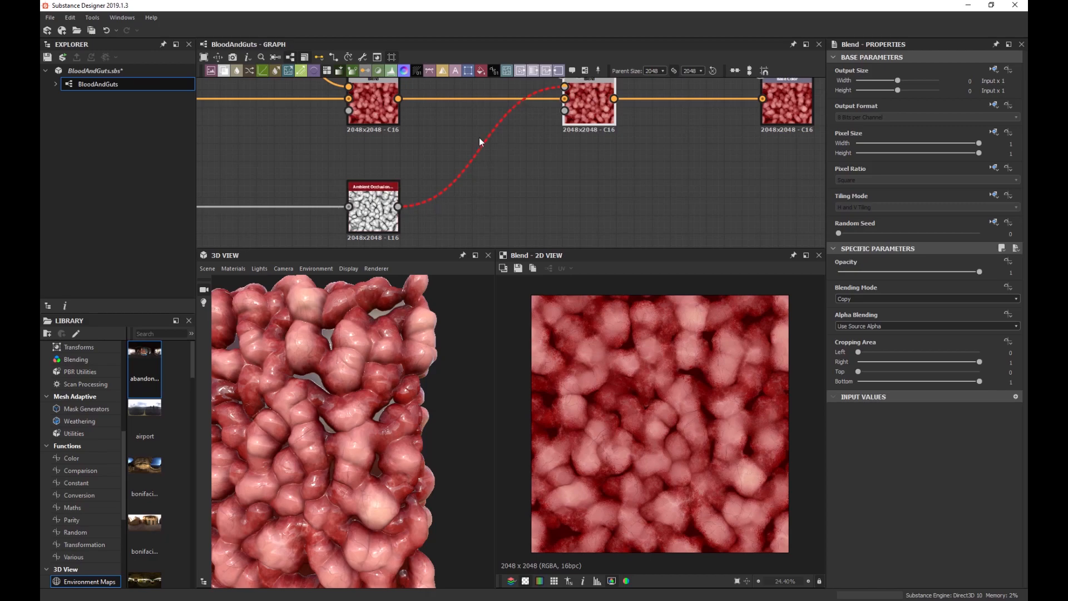
left_click(372, 192)
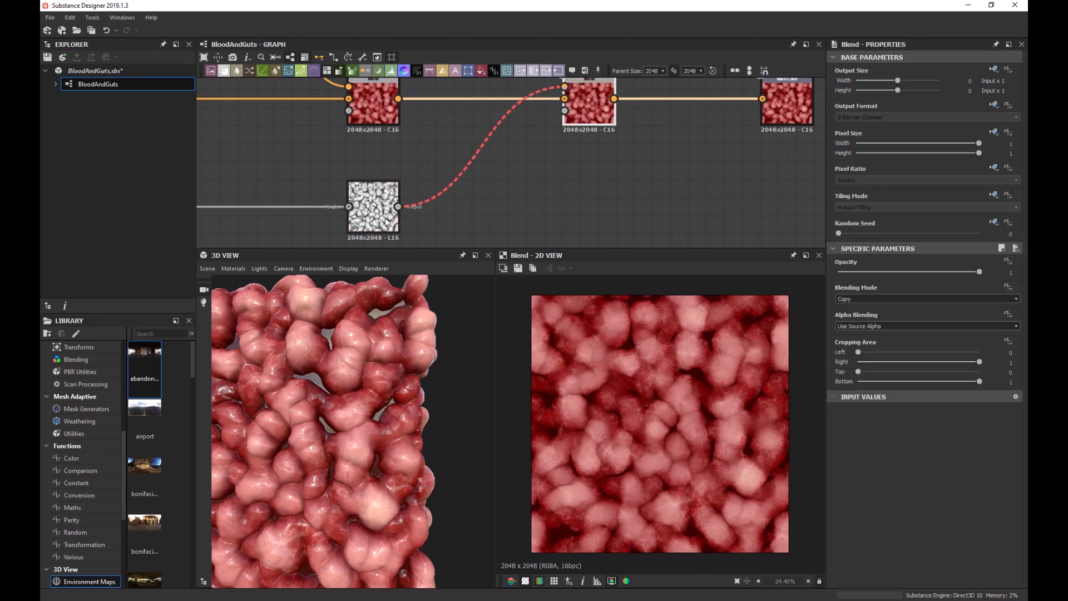
left_click(378, 221)
key("space")
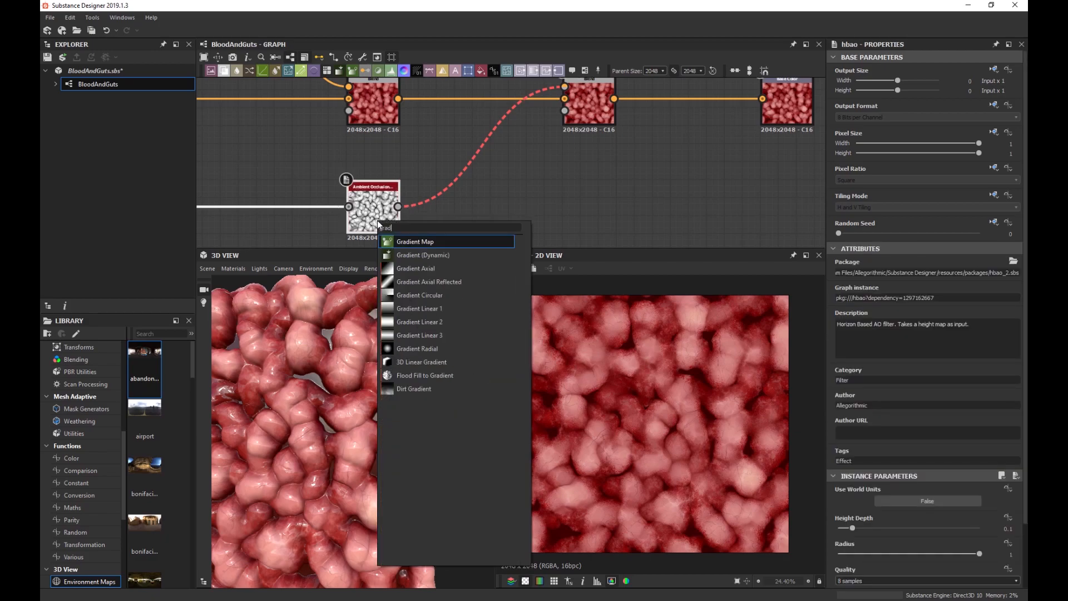
Insert a Gradient Map after the HBAO node and set the new Blend's mode to Multiply.
left_click(415, 242)
left_click_drag(461, 230, 357, 221)
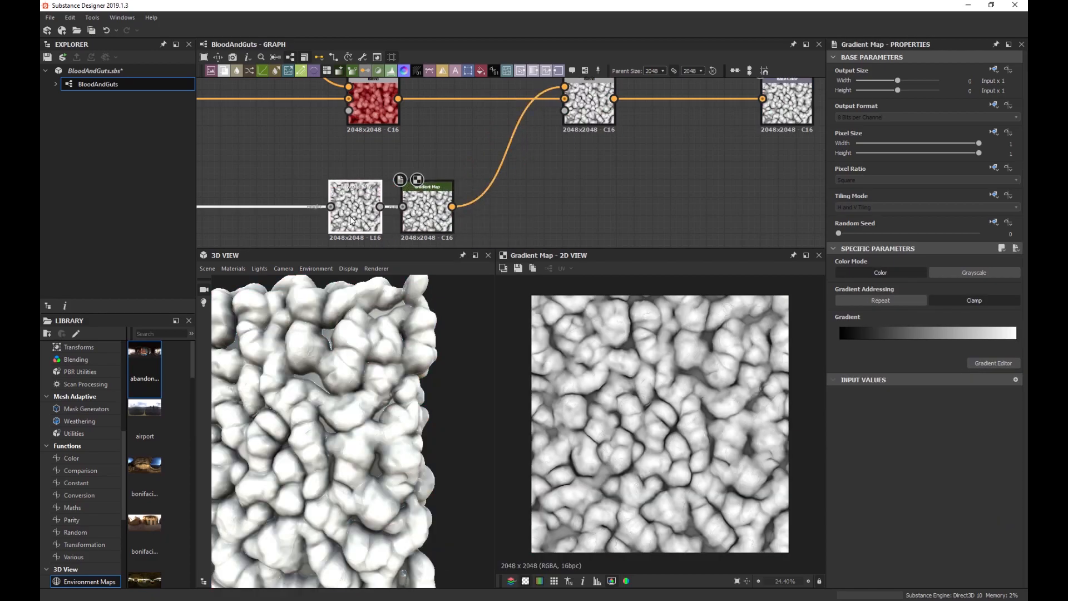
left_click(582, 107)
left_click(867, 299)
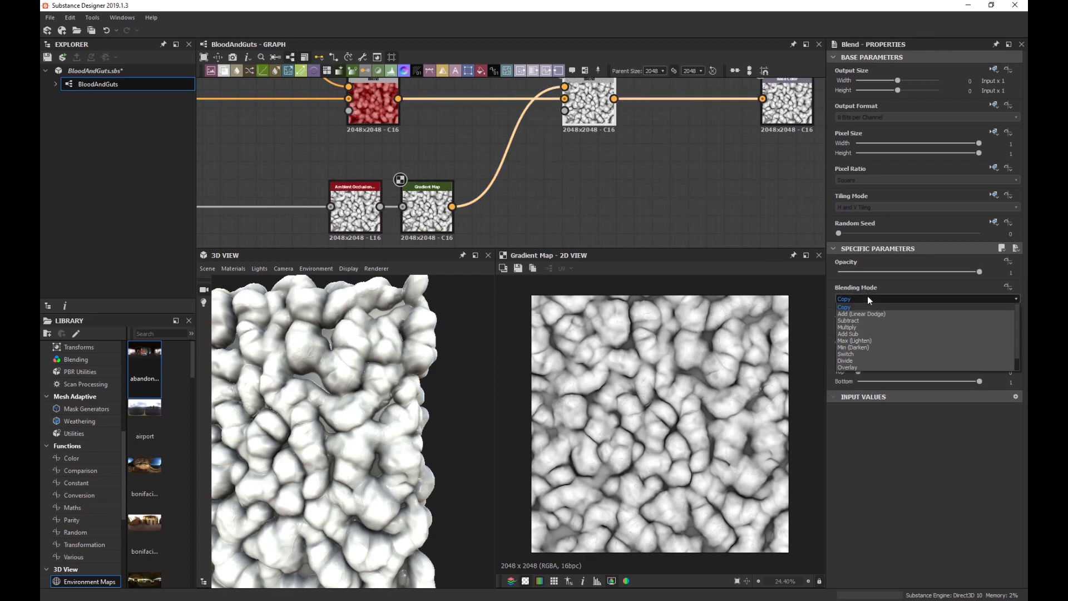
left_click(863, 328)
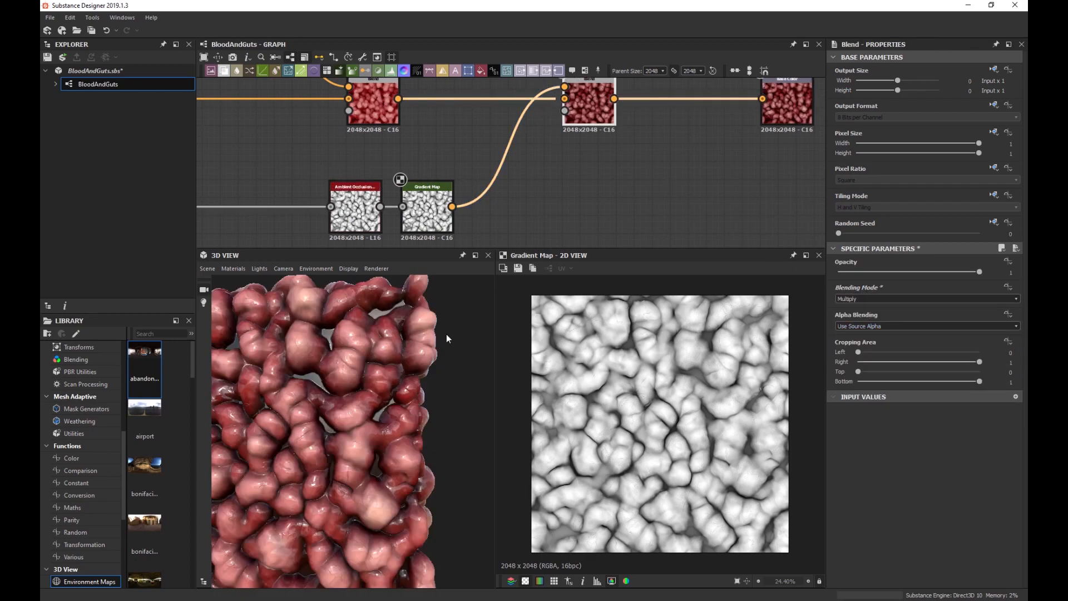
scroll(333, 342, "up", 5)
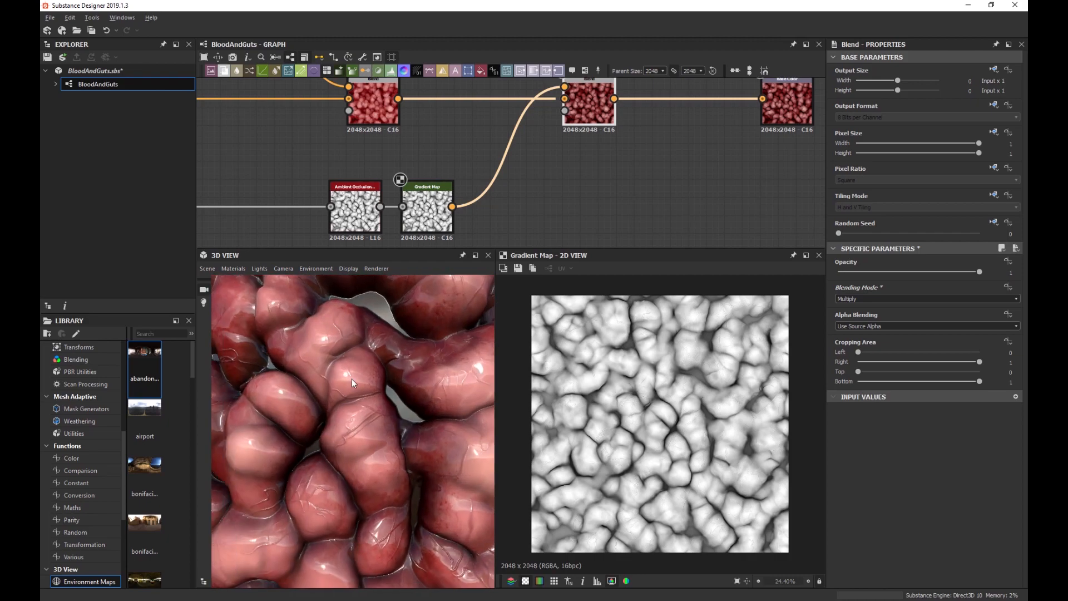
scroll(357, 387, "up", 2)
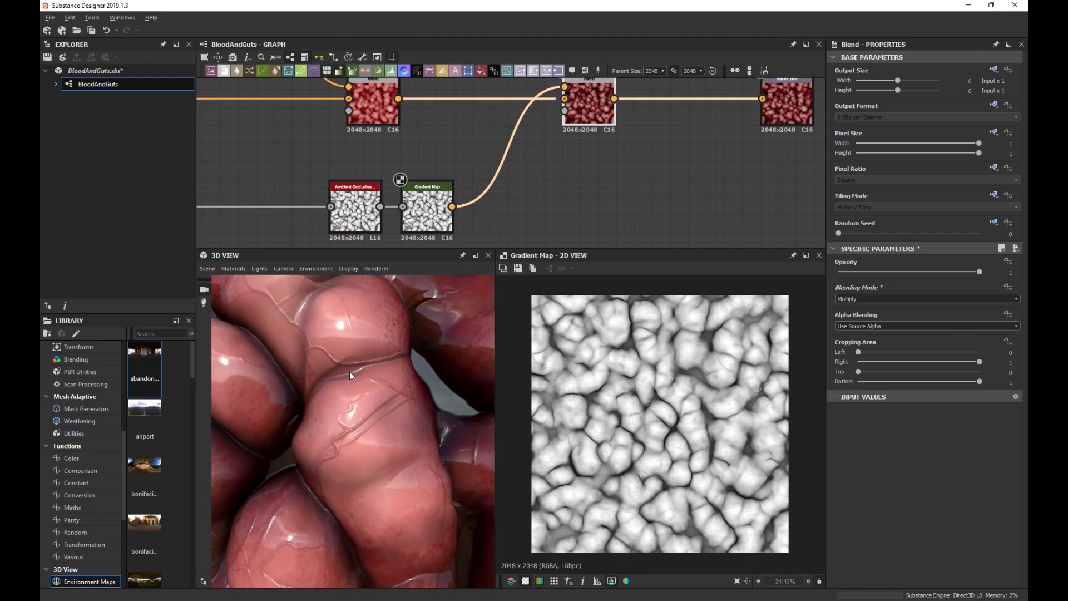
scroll(344, 386, "down", 3)
scroll(311, 342, "down", 2)
scroll(352, 379, "up", 6)
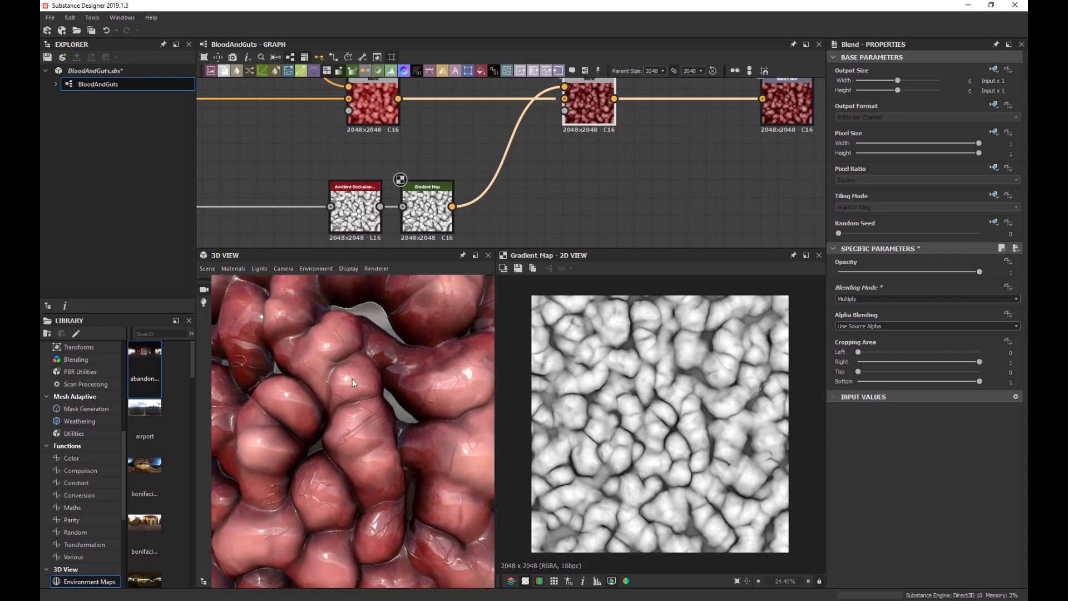
scroll(352, 382, "up", 4)
double_click(341, 234)
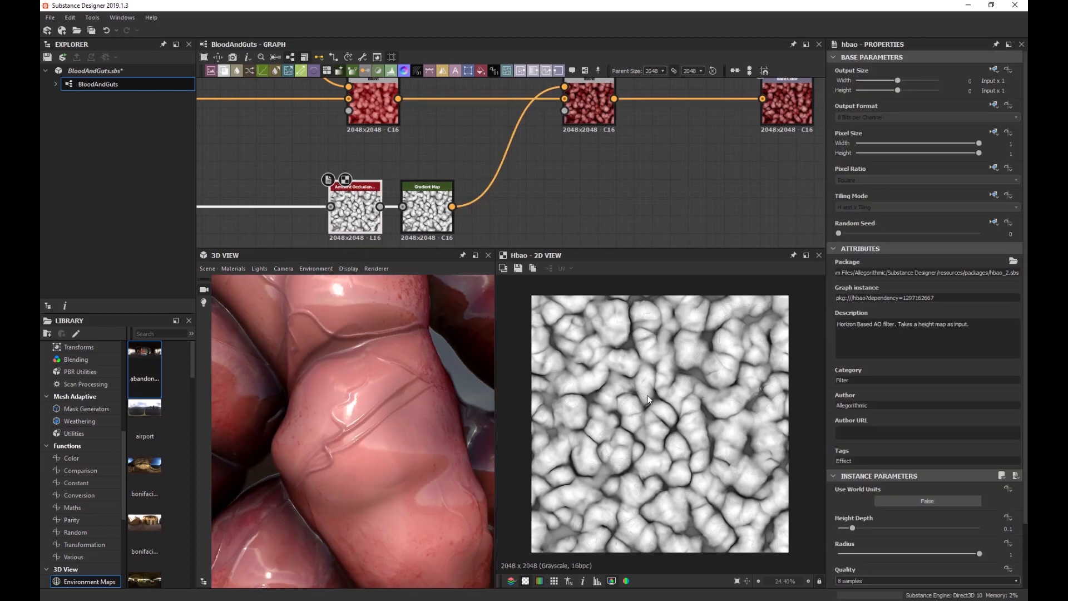
Reduce the HBAO radius to 0.51 and lower its Height Depth from 0.1 to 0.05.
scroll(668, 397, "up", 7)
middle_click_drag(746, 434, 730, 408)
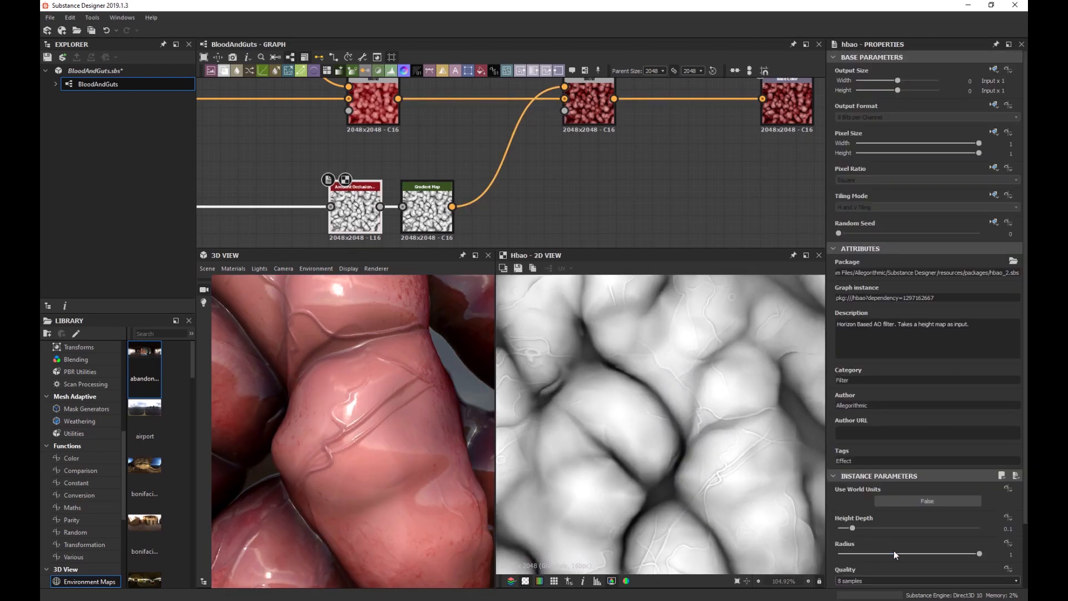
left_click_drag(978, 553, 846, 569)
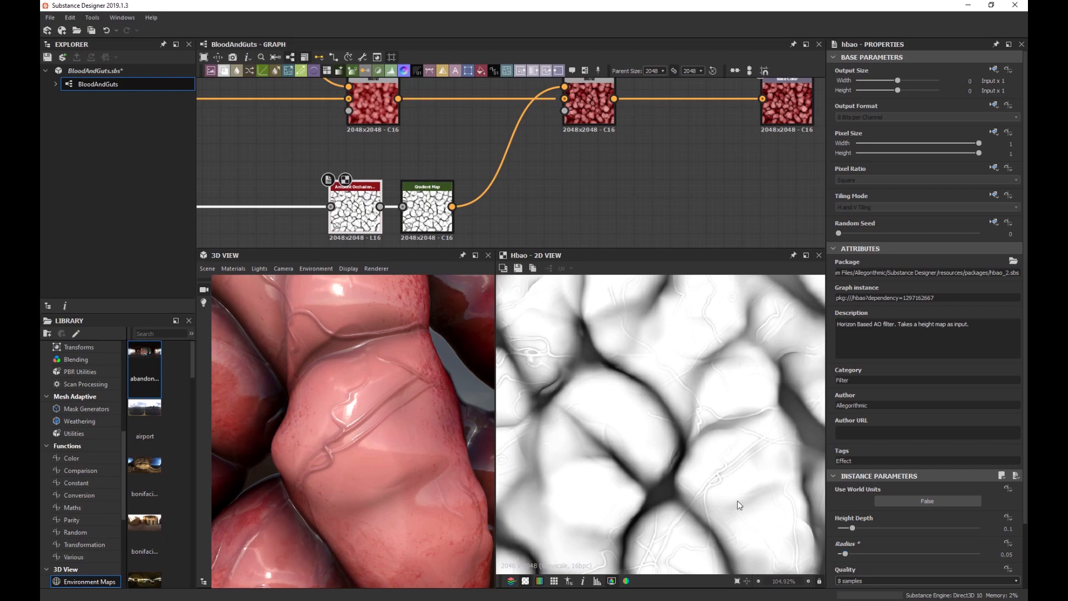
scroll(368, 389, "down", 5)
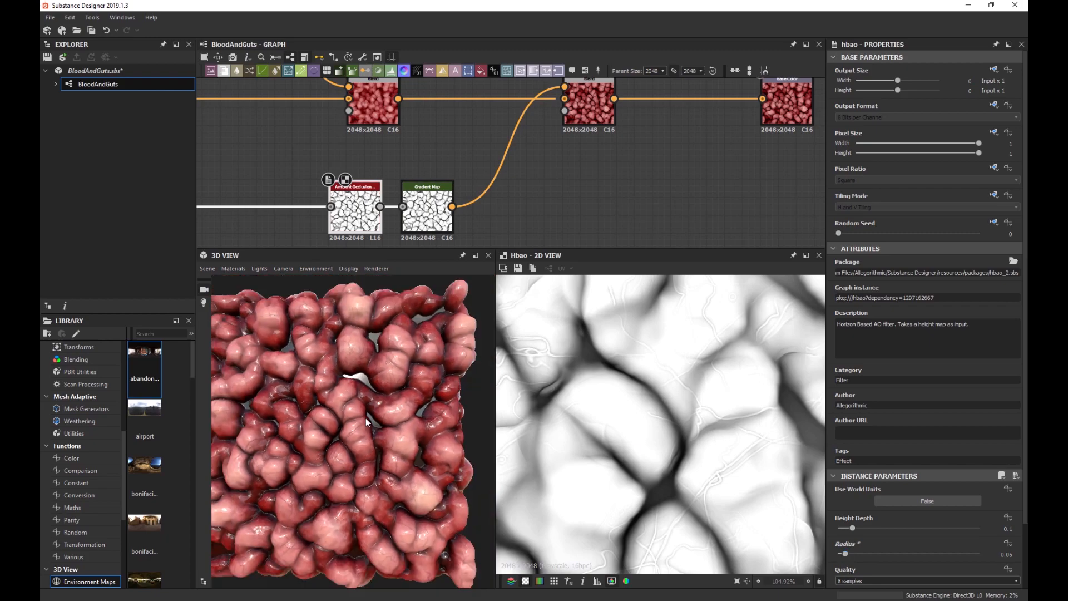
scroll(398, 358, "up", 3)
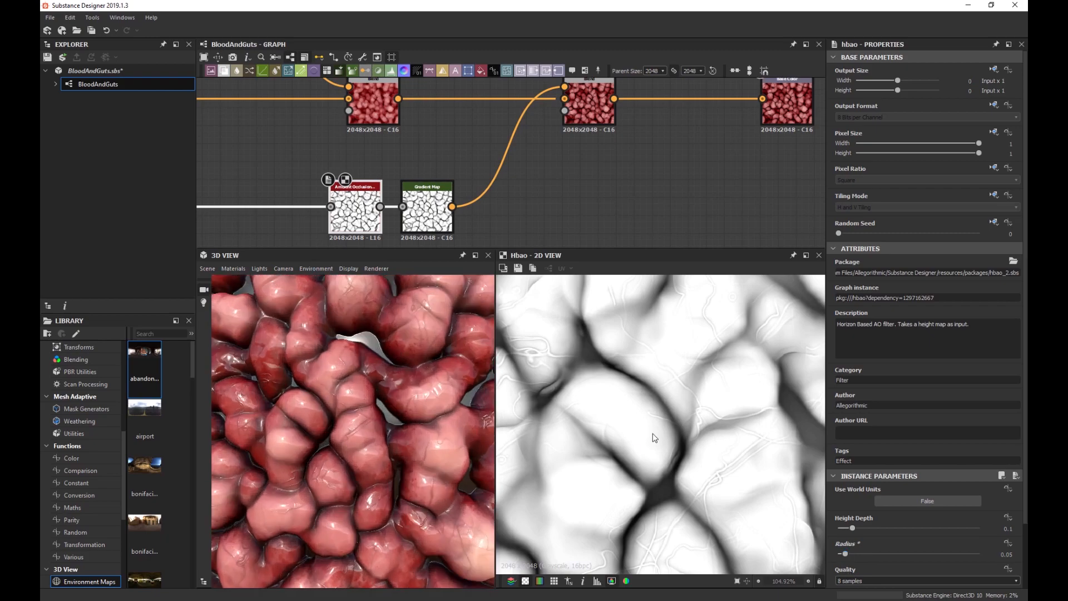
mouse_move(852, 527)
left_mouse_down()
mouse_move(930, 528)
mouse_move(845, 528)
left_mouse_up()
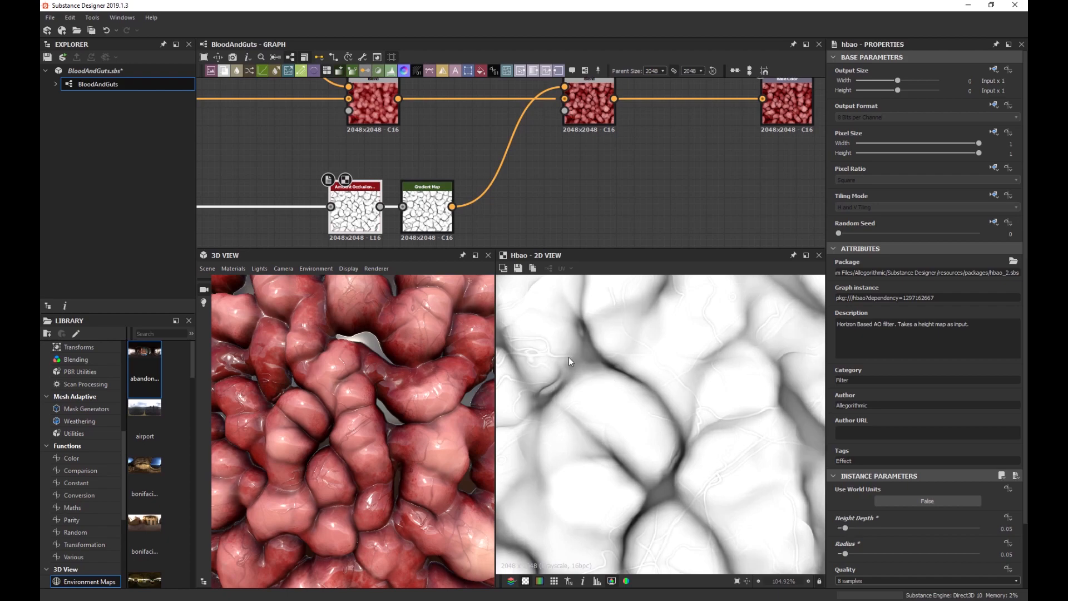
Set the Gradient Map's dark-end key to a dark red of about R 103.
left_click(488, 192)
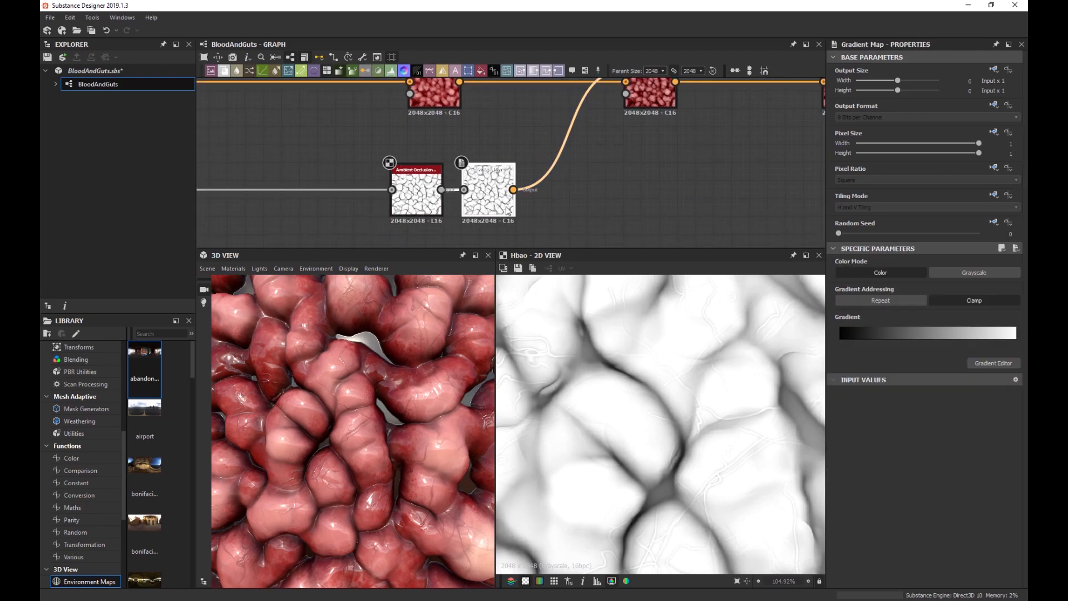
left_click(994, 363)
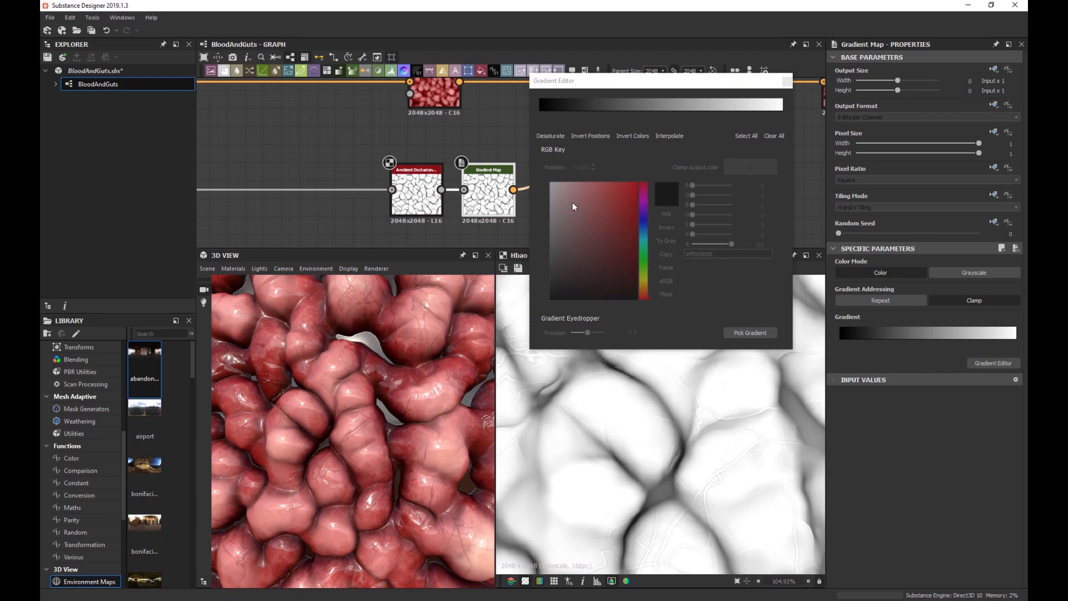
left_click(540, 111)
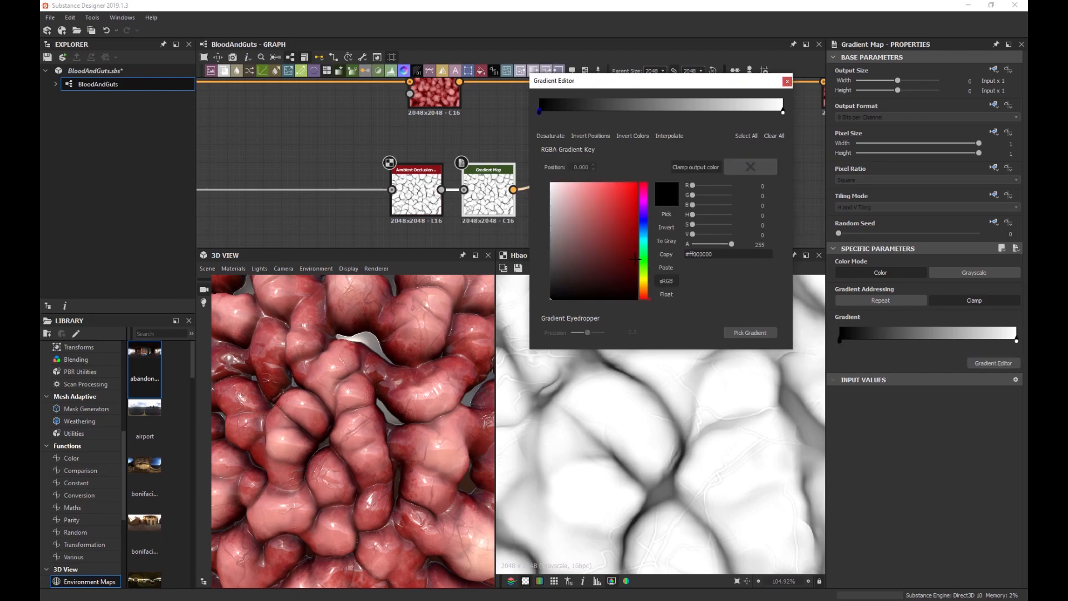
left_click(637, 261)
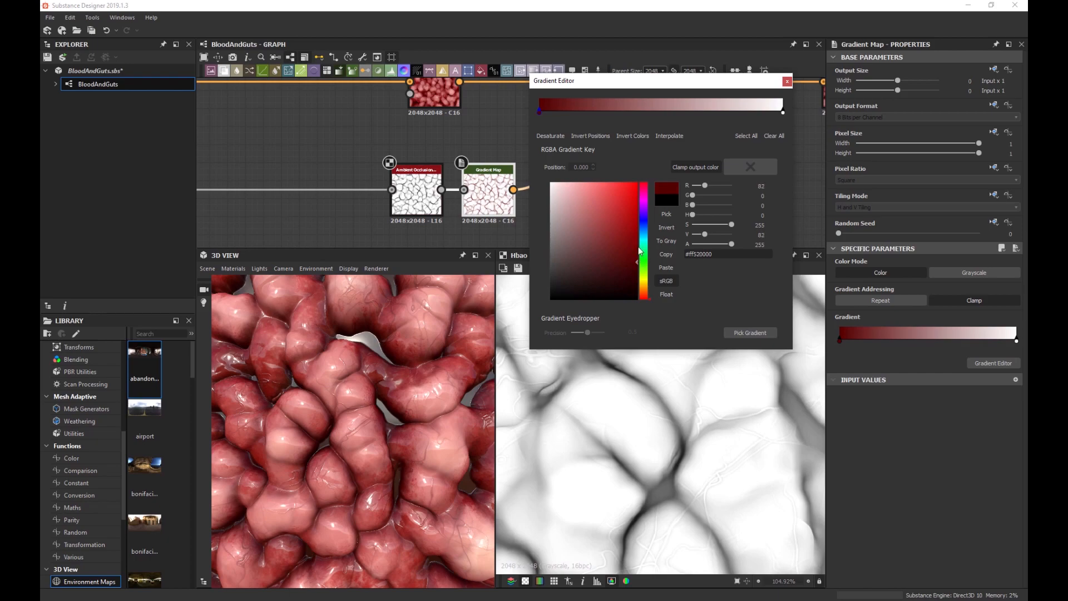
mouse_move(639, 251)
left_mouse_down()
mouse_move(657, 225)
mouse_move(673, 252)
left_mouse_up()
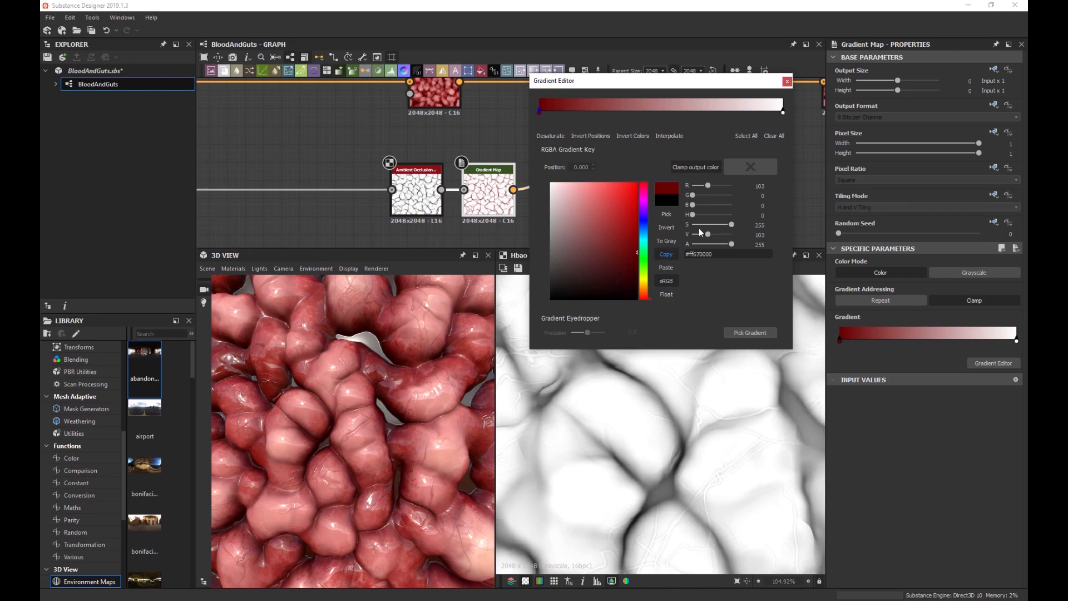
Try the Copy blend mode and a different opacity on the occlusion Blend.
left_click(787, 82)
left_click(659, 108)
middle_click_drag(658, 149, 609, 170)
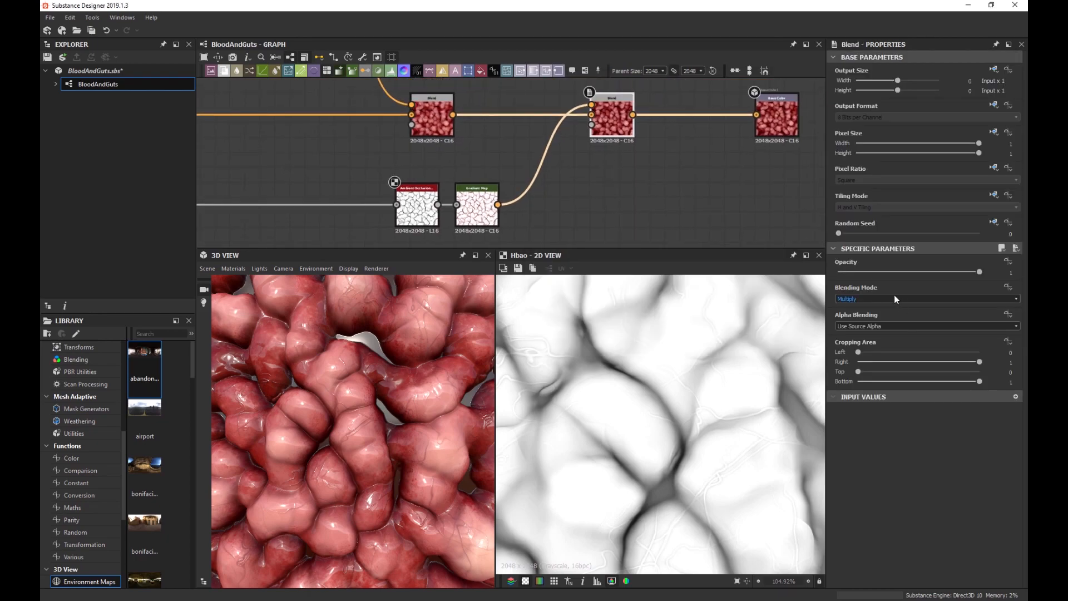
left_click(893, 295)
left_click(887, 299)
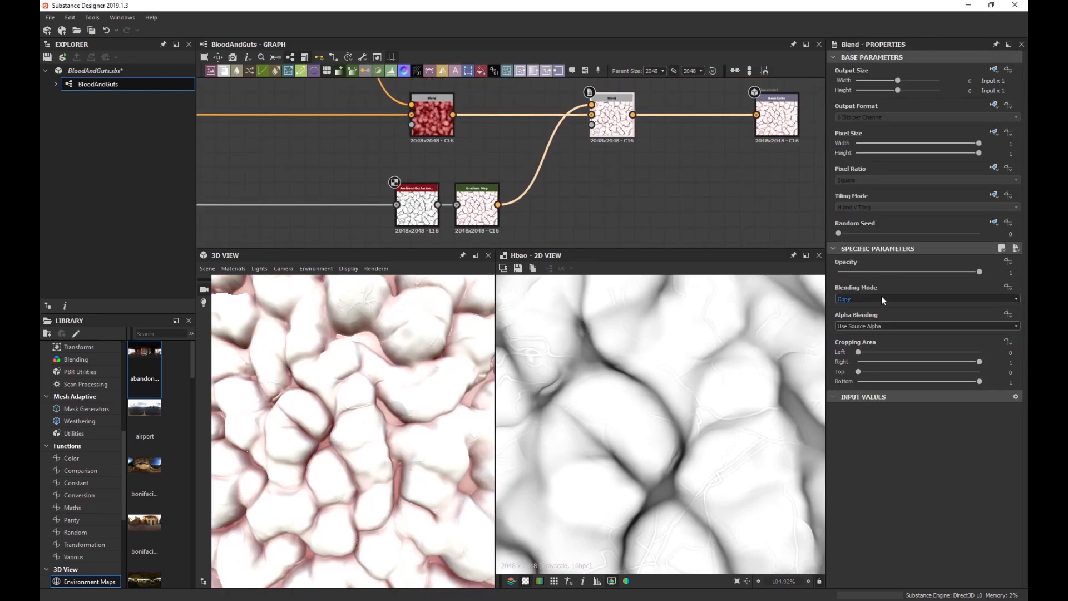
scroll(877, 298, "down", 3)
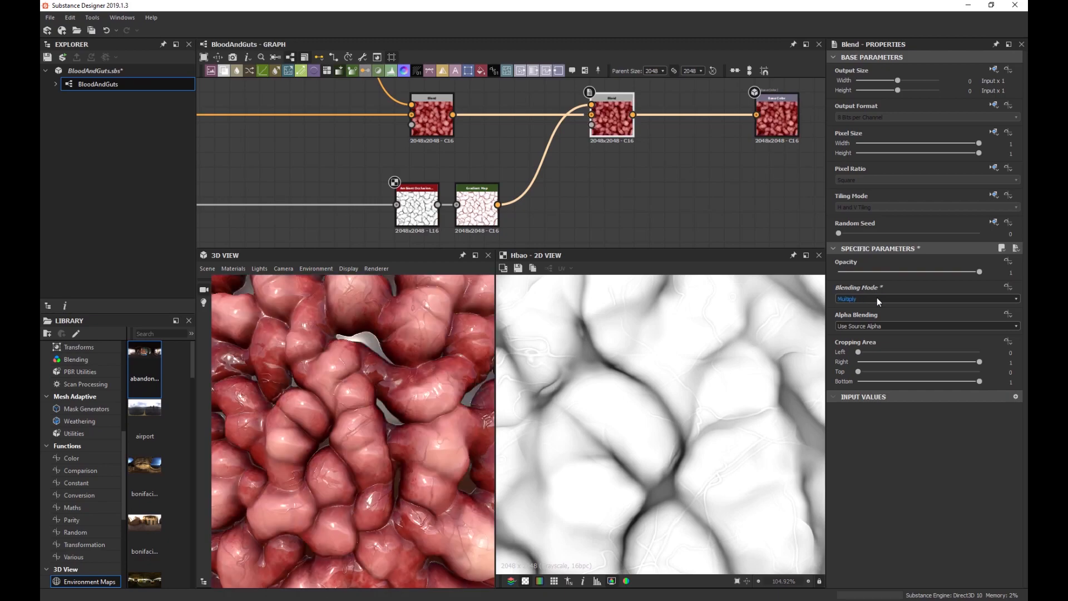
scroll(877, 297, "down", 3)
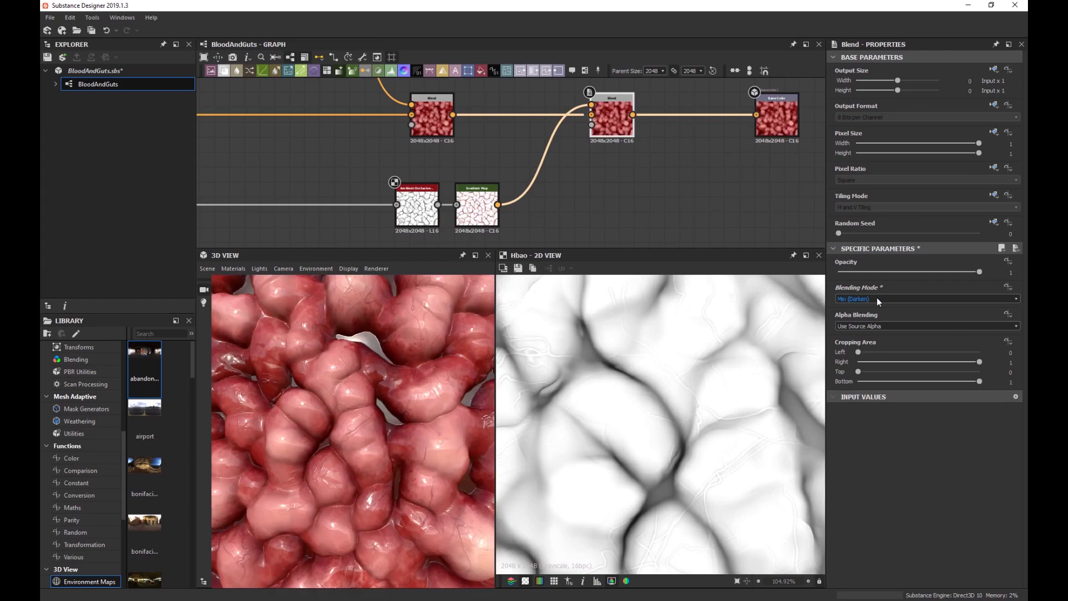
left_click_drag(879, 272, 1012, 272)
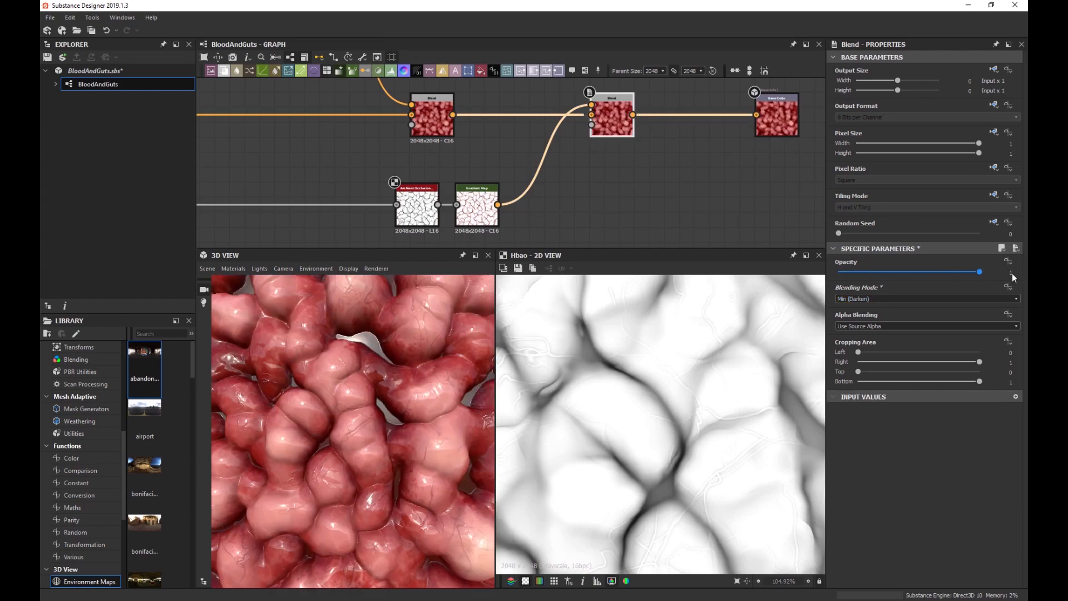
Try the Switch mode, then set the occlusion Blend back to Multiply.
left_click(859, 299)
left_click(864, 348)
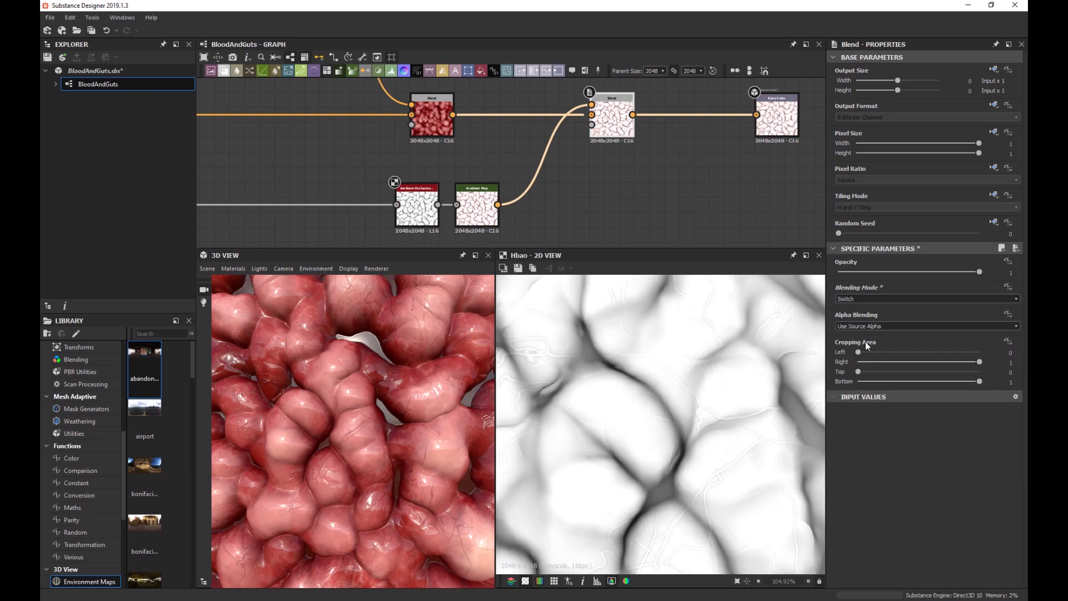
scroll(859, 299, "down", 1)
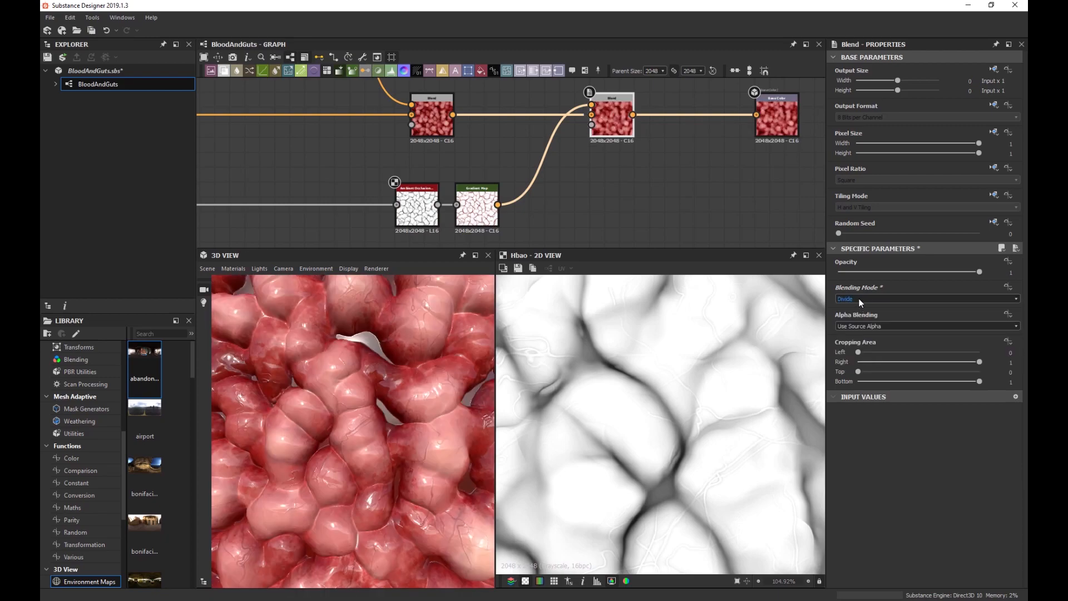
scroll(859, 298, "down", 3)
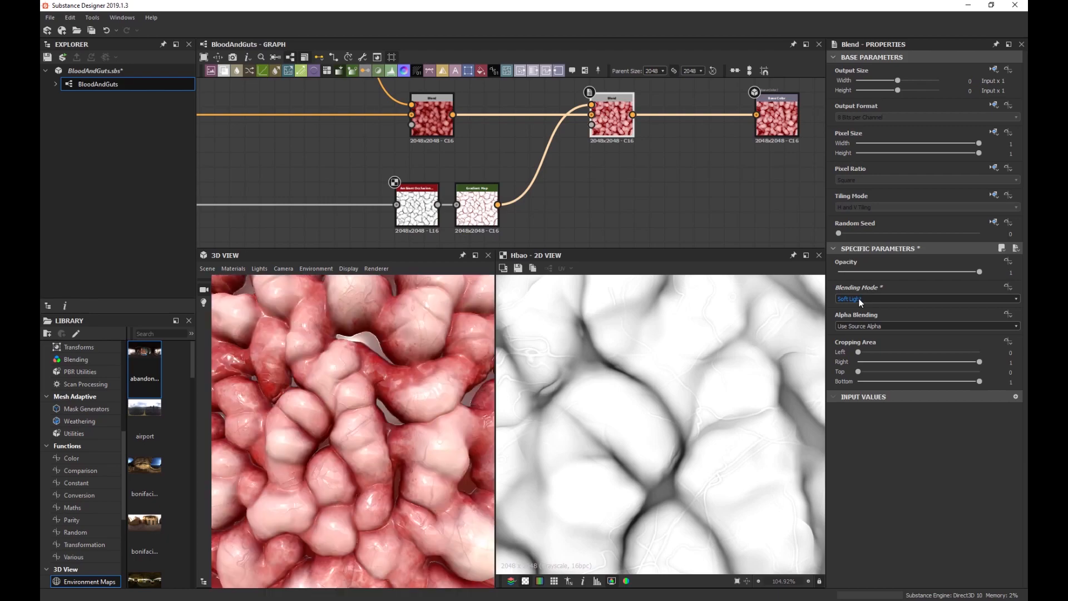
scroll(859, 298, "up", 6)
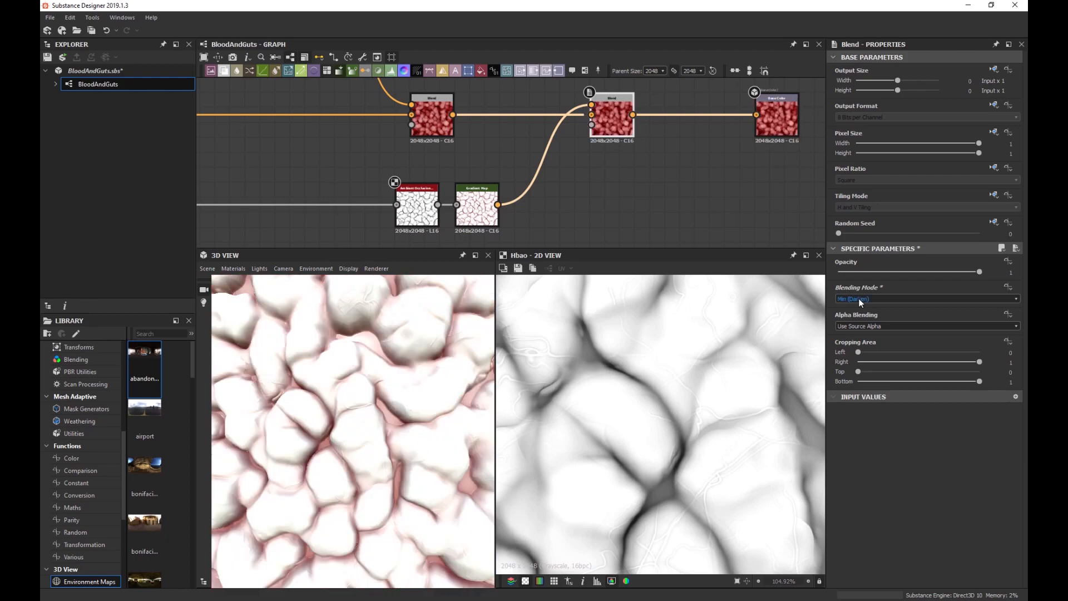
left_click(859, 298)
left_click(860, 326)
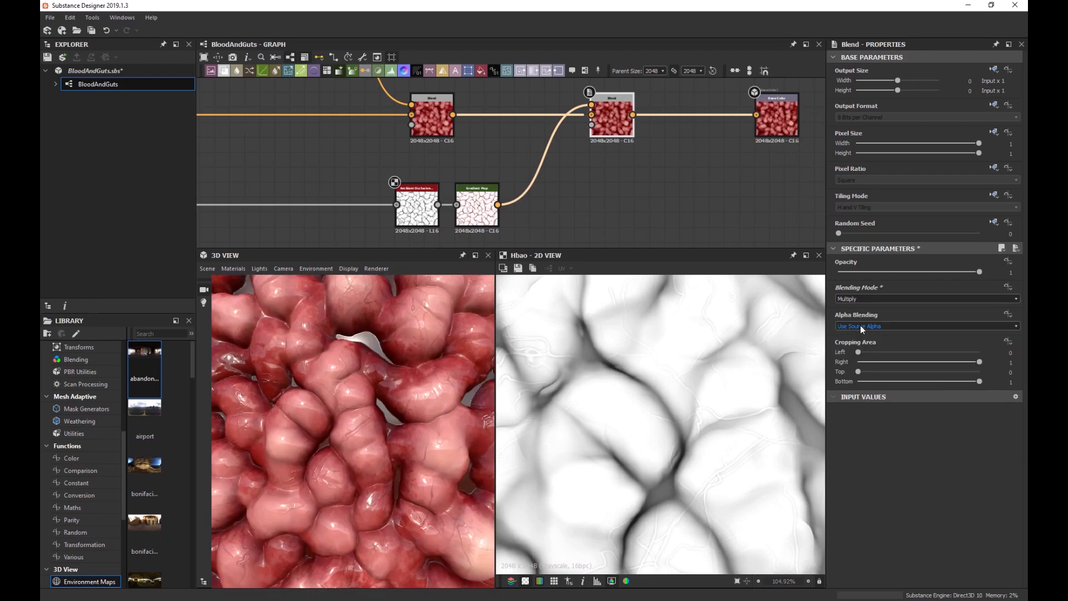
Reopen the Gradient Map's gradient editor with its dark-end key selected.
left_click(486, 220)
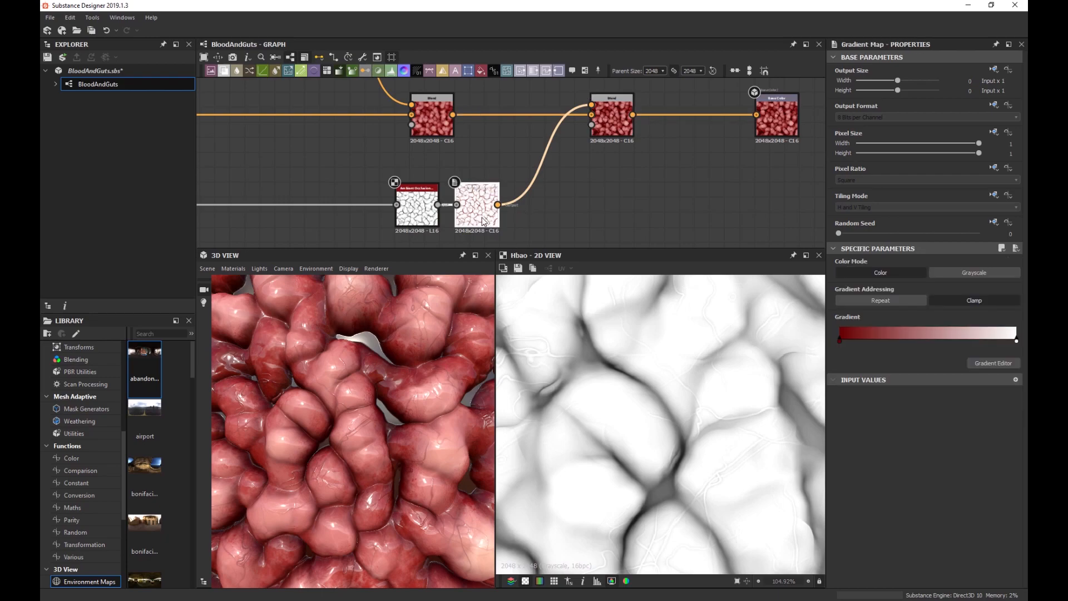
left_click(985, 364)
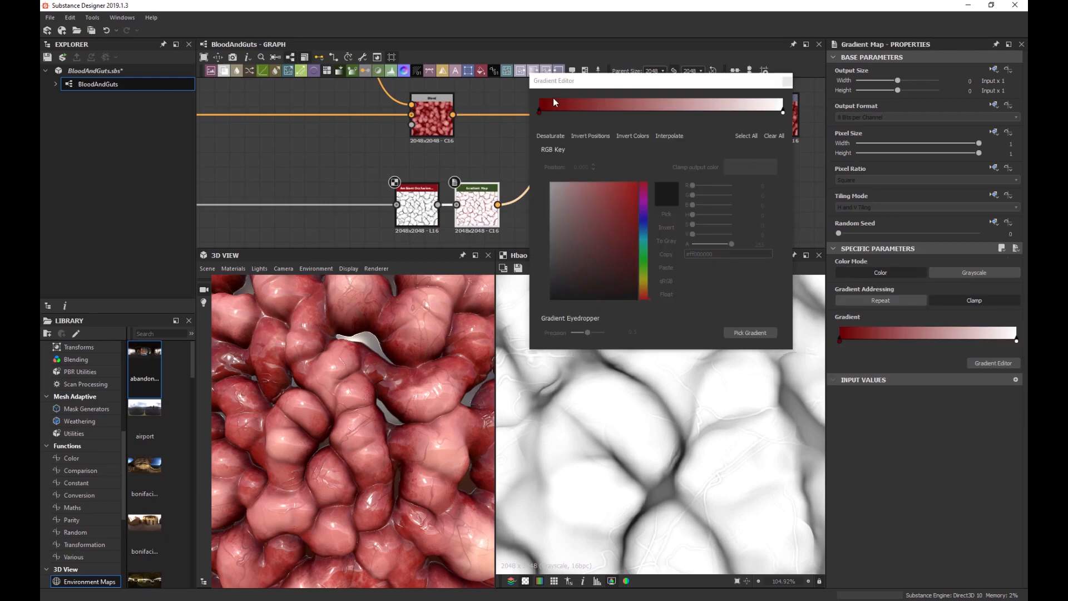
left_click(539, 112)
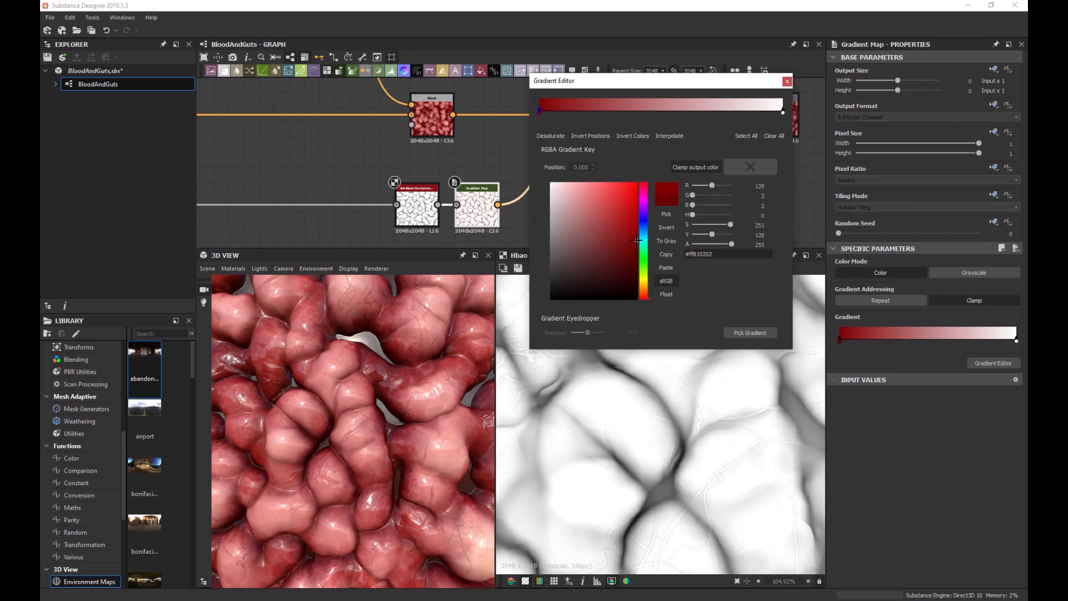
Brighten the gradient's dark end to pure red R 181 (#ffb50000) and select the HBAO node.
left_click_drag(638, 239, 675, 211)
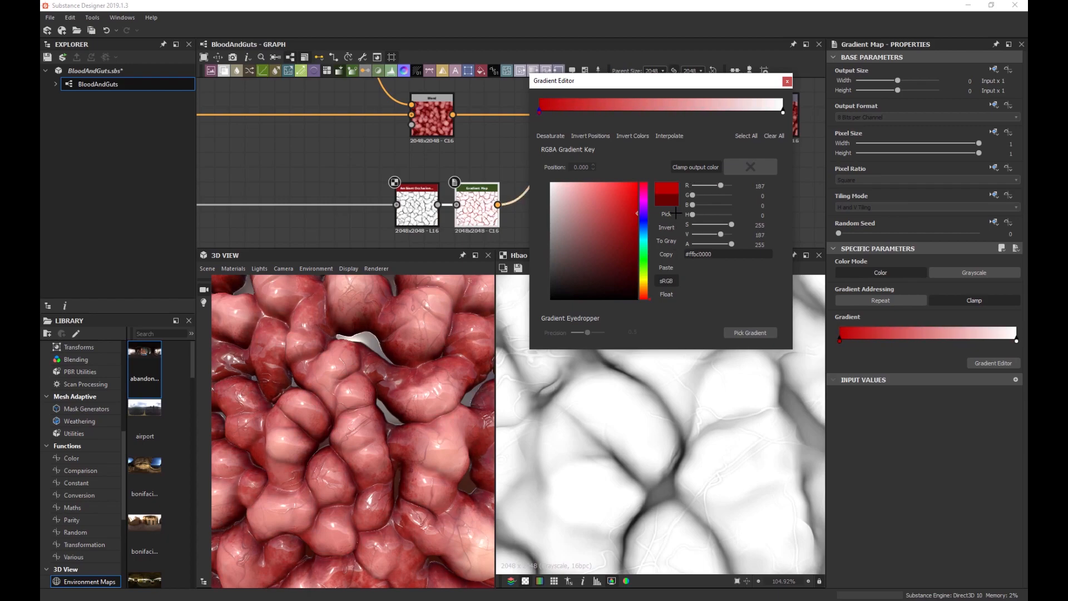
left_click_drag(675, 211, 675, 216)
scroll(347, 368, "down", 3)
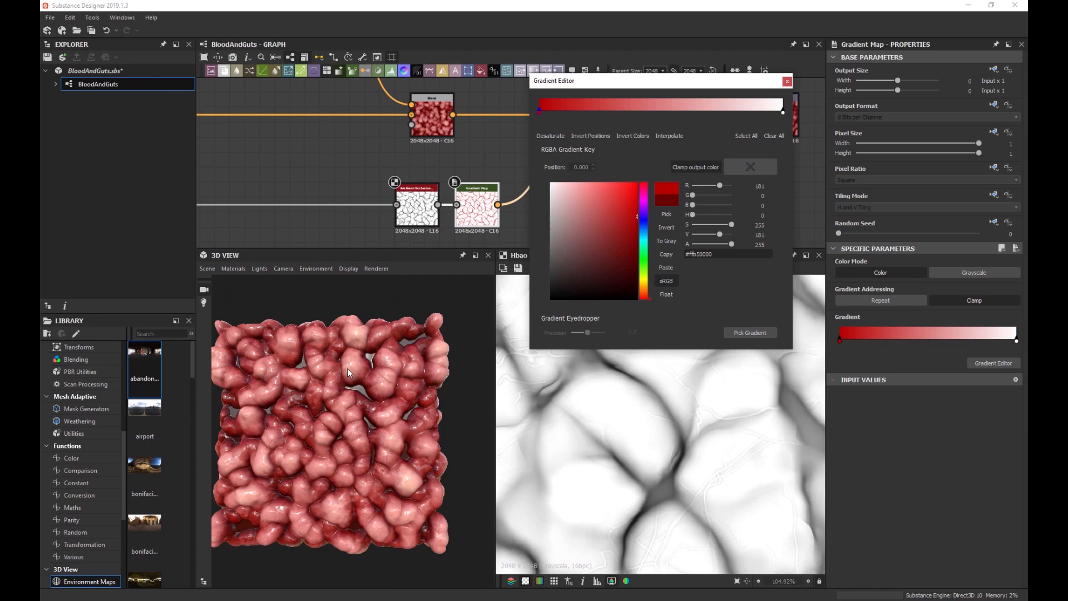
scroll(303, 380, "up", 3)
scroll(350, 398, "up", 5)
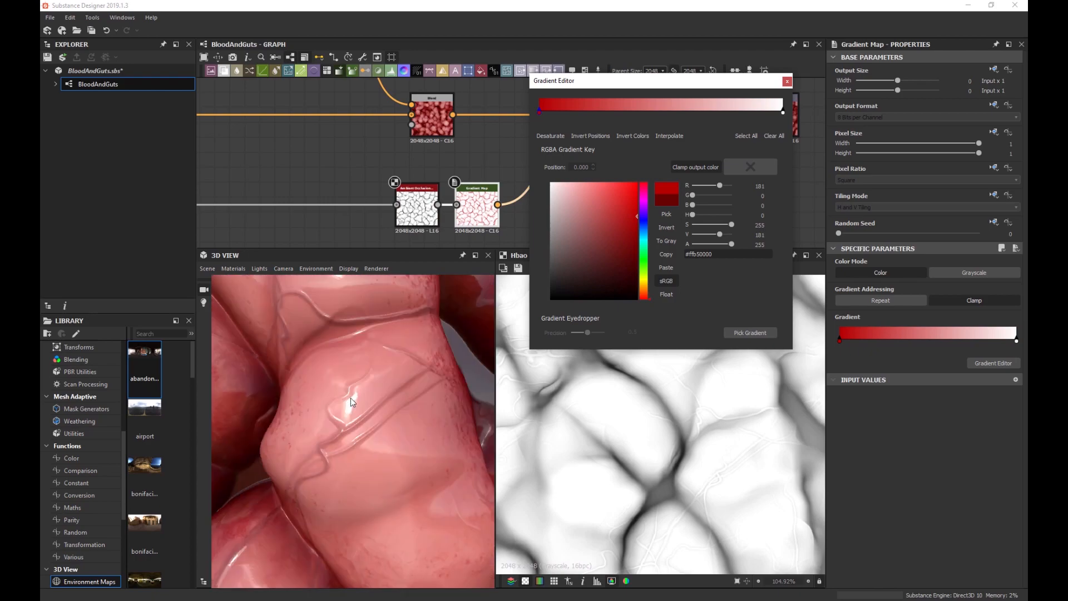
left_click(804, 494)
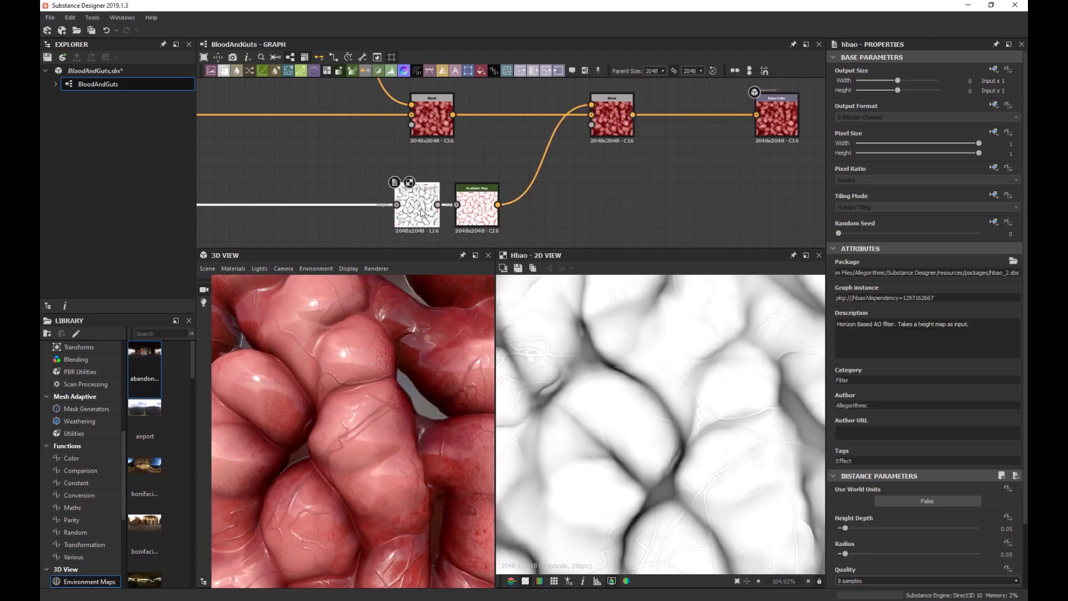
Raise the HBAO Height Depth to 0.12, with Radius at 0.03.
scroll(851, 505, "down", 1)
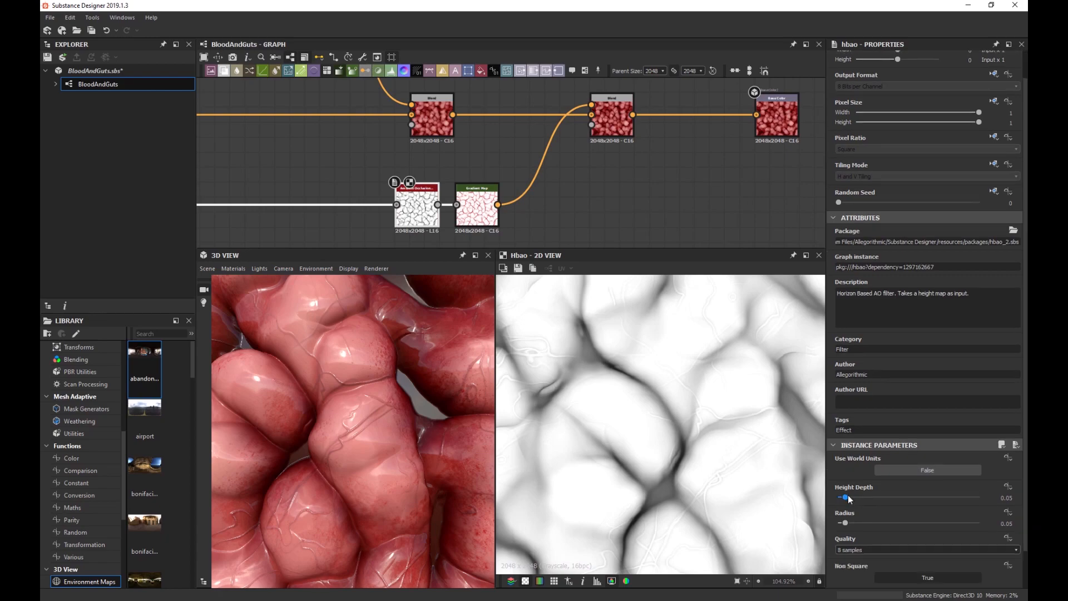
mouse_move(849, 499)
left_mouse_down()
mouse_move(845, 524)
mouse_move(866, 524)
mouse_move(843, 524)
mouse_move(850, 498)
mouse_move(897, 501)
mouse_move(857, 505)
left_mouse_up()
scroll(356, 413, "down", 5)
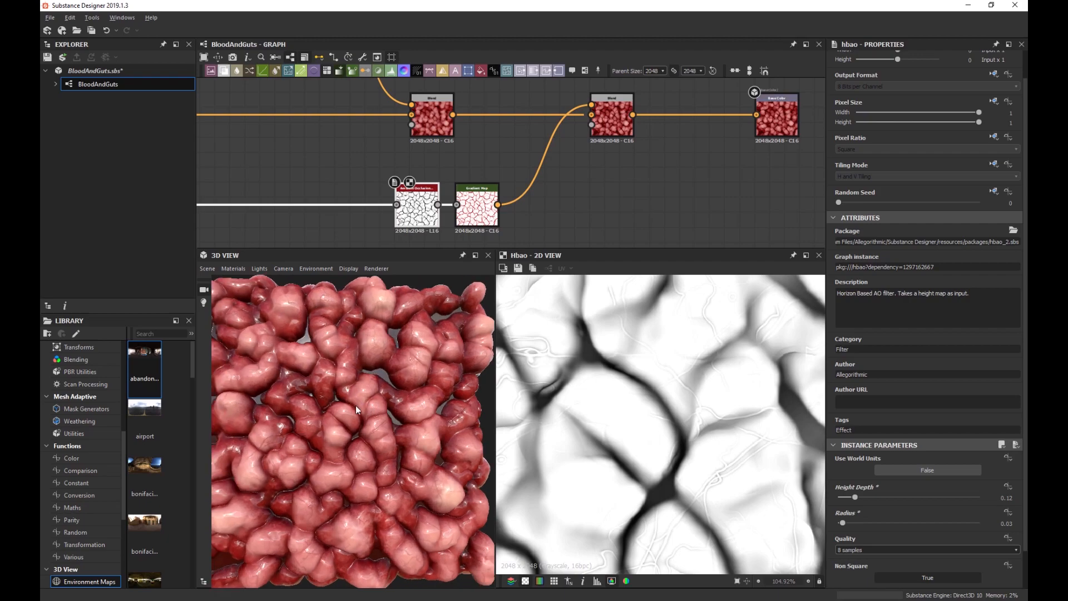
scroll(356, 405, "up", 6)
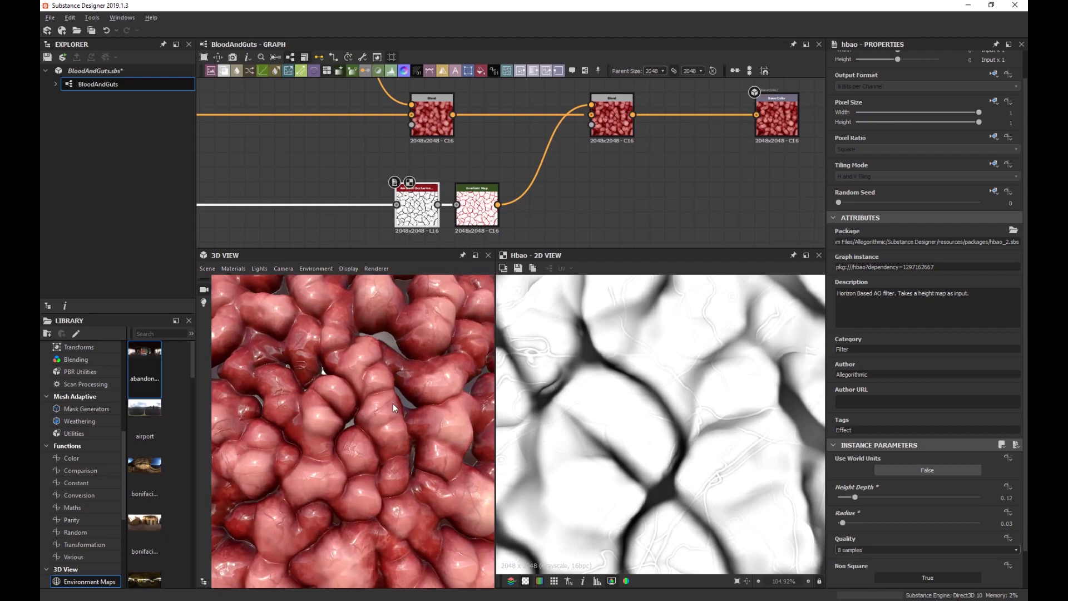
scroll(434, 416, "down", 5)
scroll(400, 420, "up", 5)
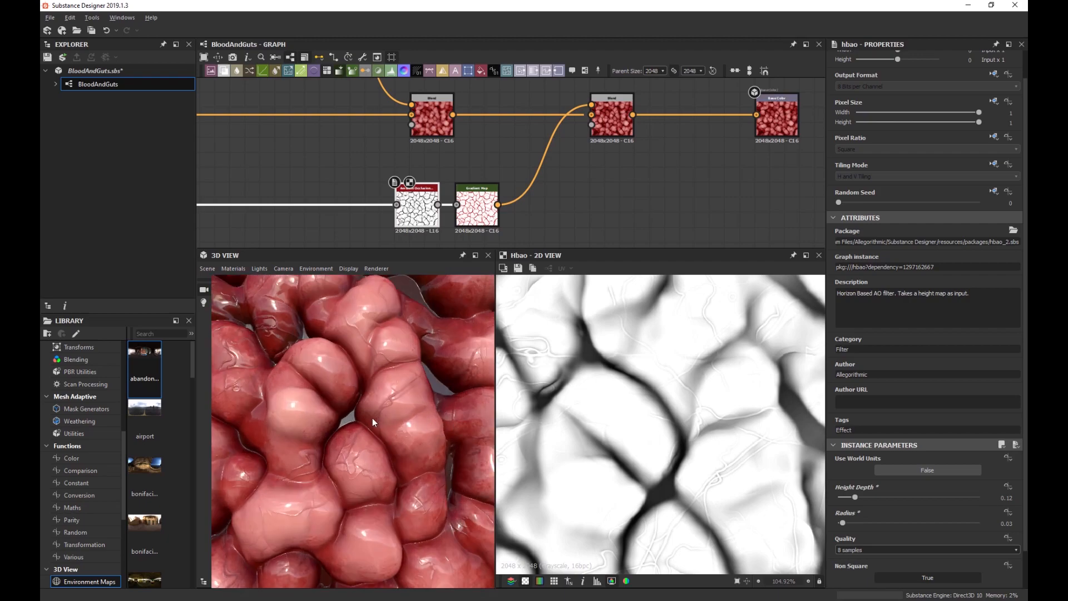
scroll(408, 409, "down", 3)
scroll(415, 403, "up", 4)
scroll(415, 402, "down", 5)
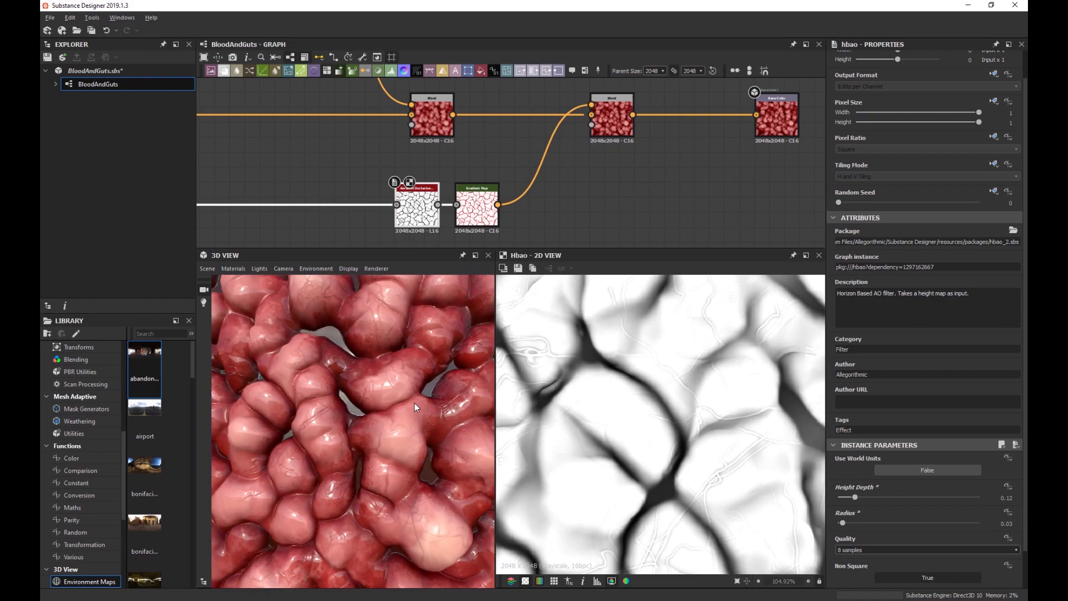
scroll(355, 412, "up", 5)
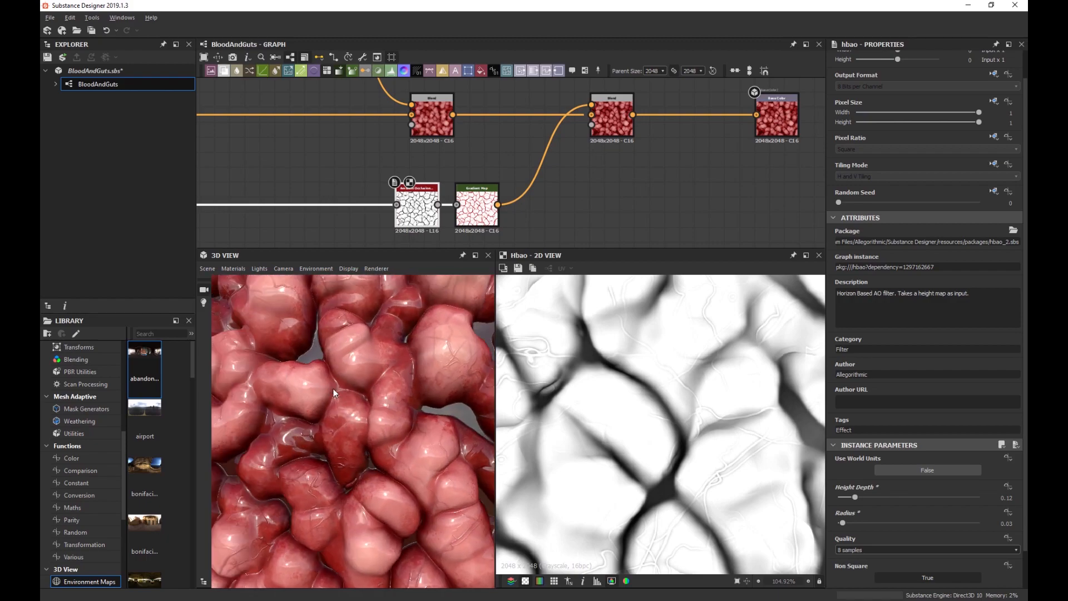
scroll(317, 392, "up", 5)
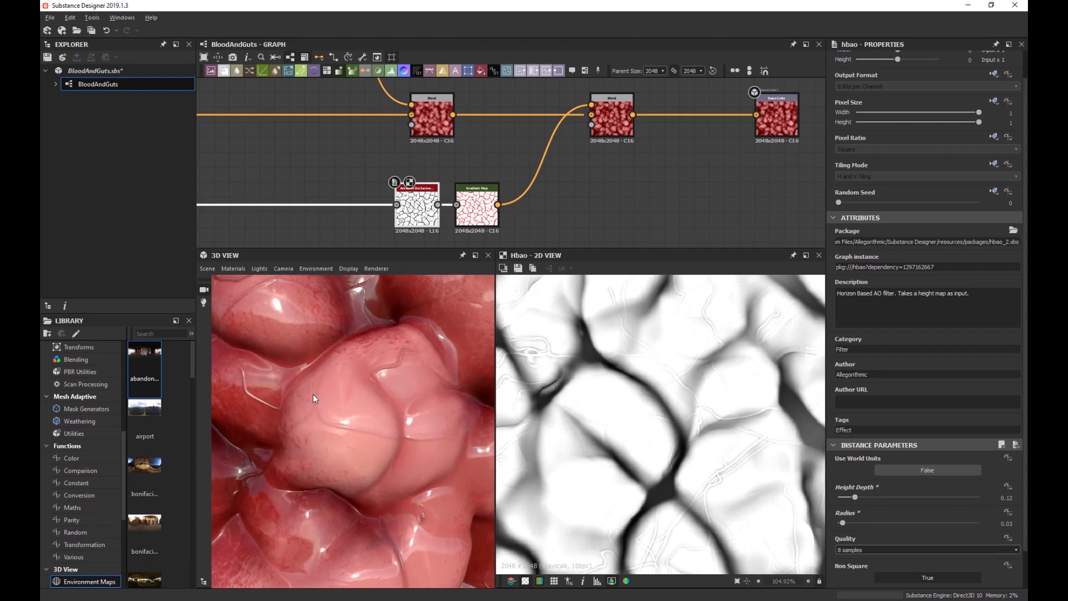
Inspect the shaded blobs in the 3D view, then marquee-select the nodes on the graph's right.
left_click_drag(376, 417, 433, 424)
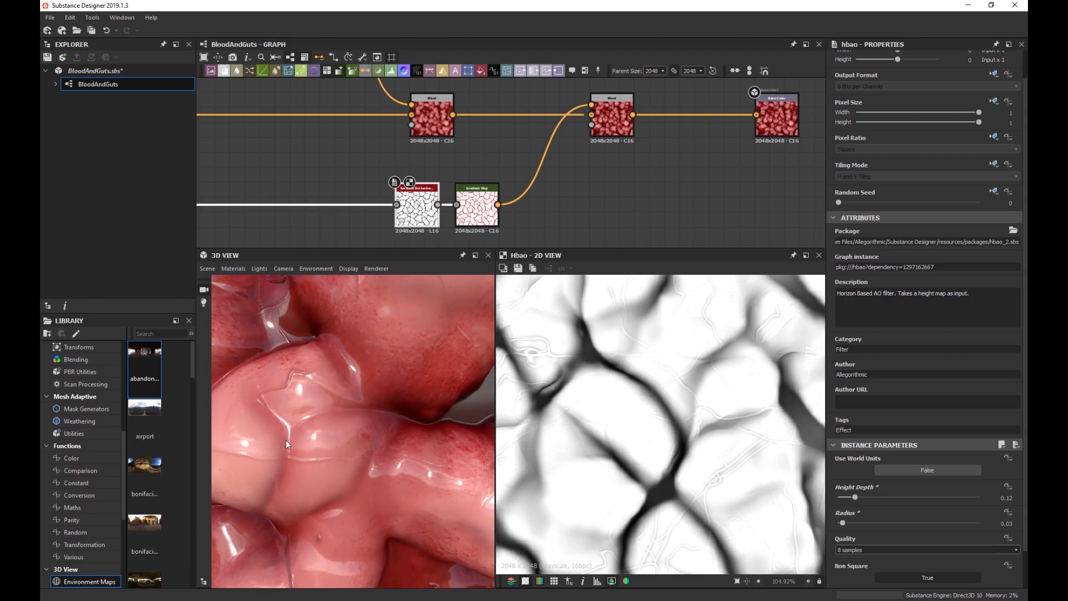
left_click_drag(286, 439, 285, 427)
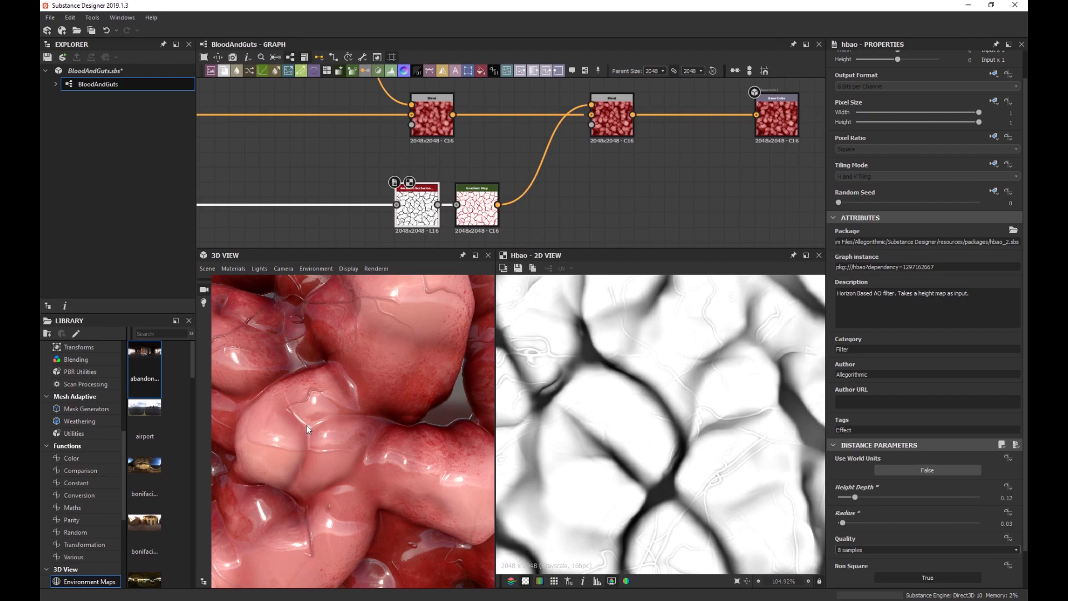
scroll(321, 412, "down", 10)
scroll(313, 409, "up", 10)
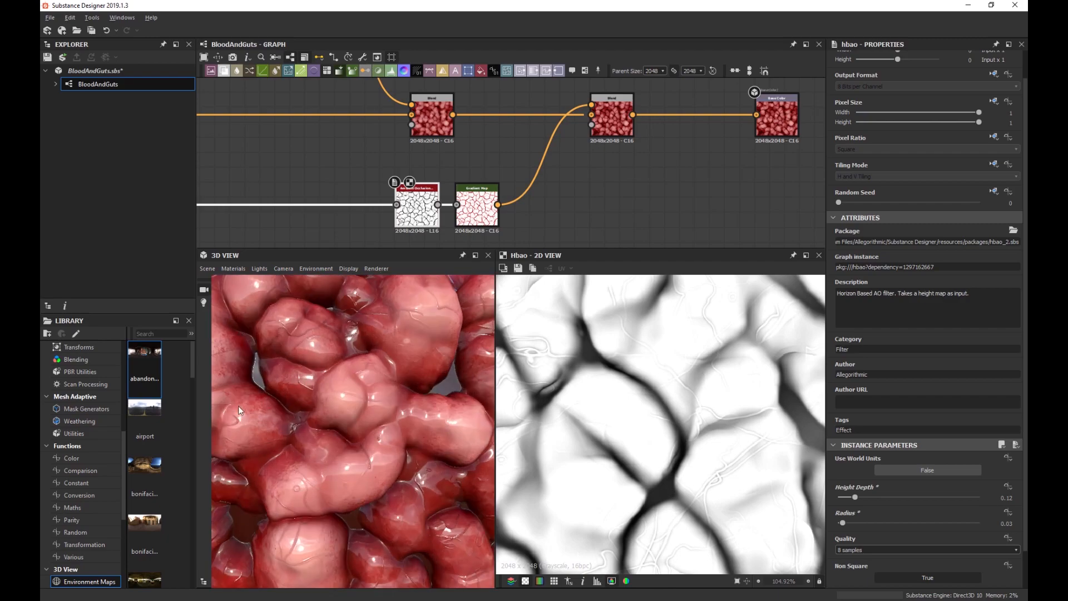
scroll(314, 414, "up", 2)
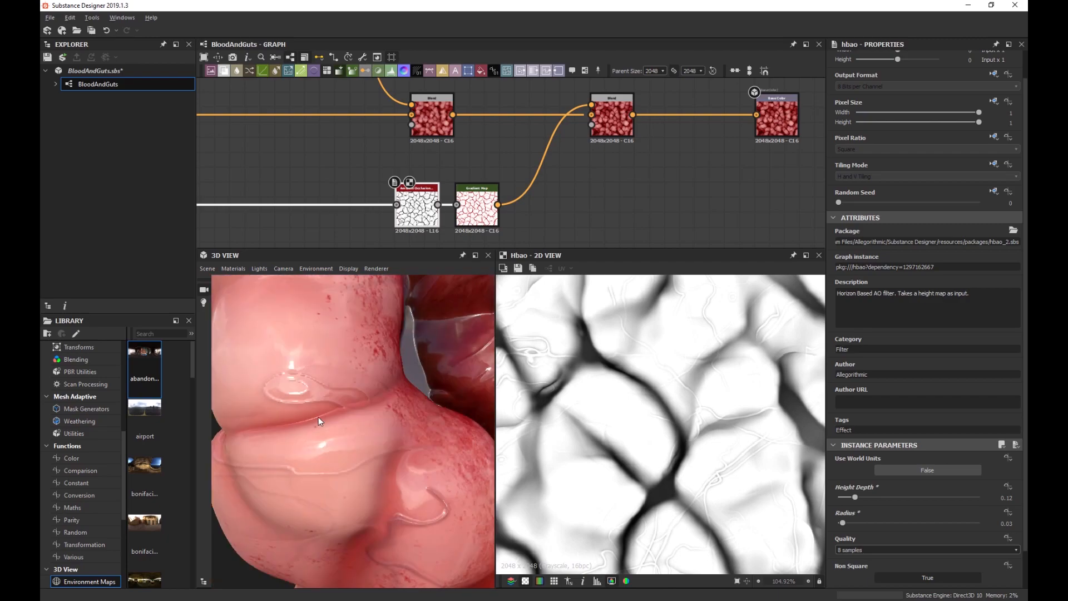
scroll(542, 189, "down", 4)
scroll(645, 174, "up", 2)
left_click_drag(706, 188, 623, 136)
Add a BnW Spots 3 noise with Scale 3 and Disorder 0.55.
scroll(589, 178, "up", 2)
key("space")
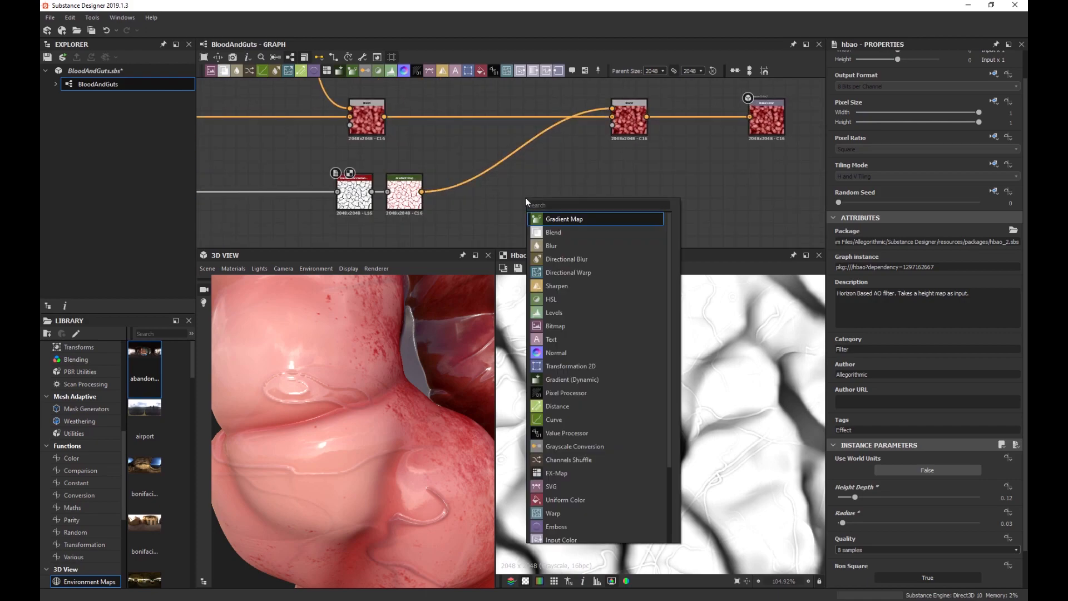
type("bnw")
key("Down")
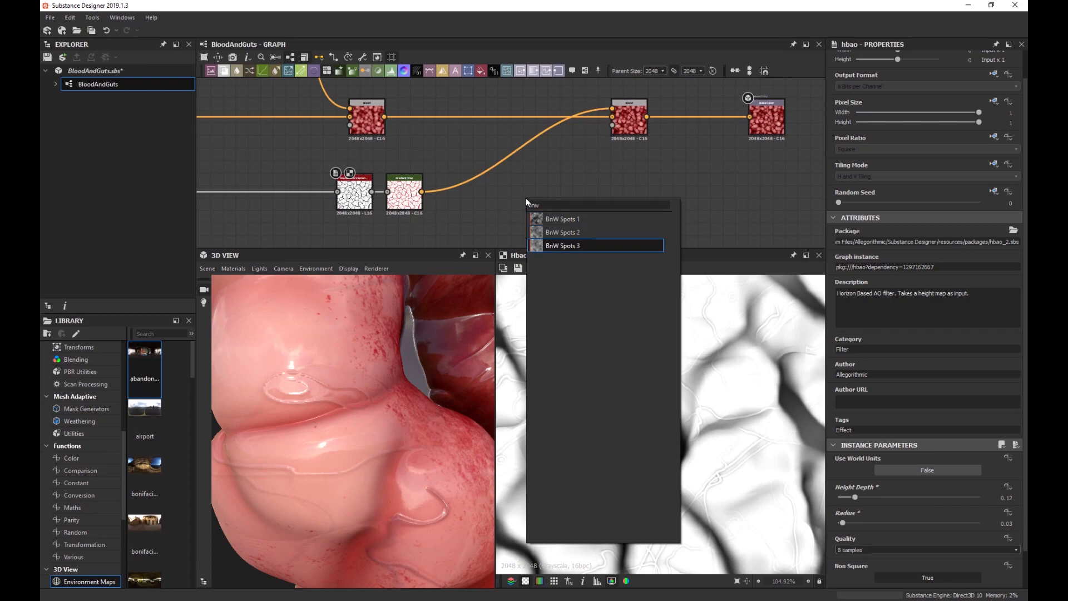
key("Return")
scroll(617, 434, "down", 5)
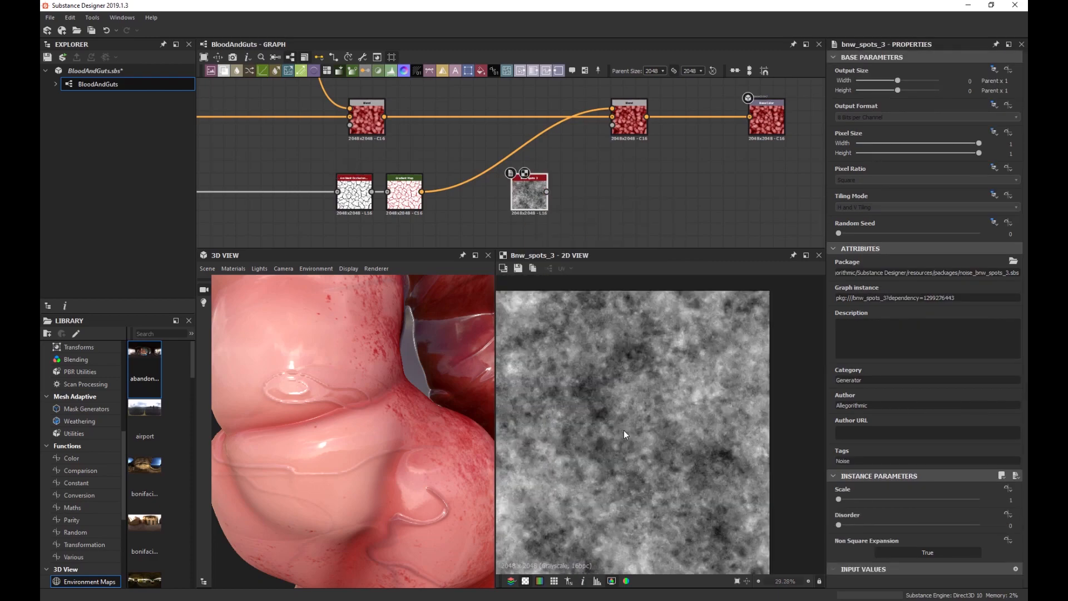
left_click_drag(853, 499, 915, 524)
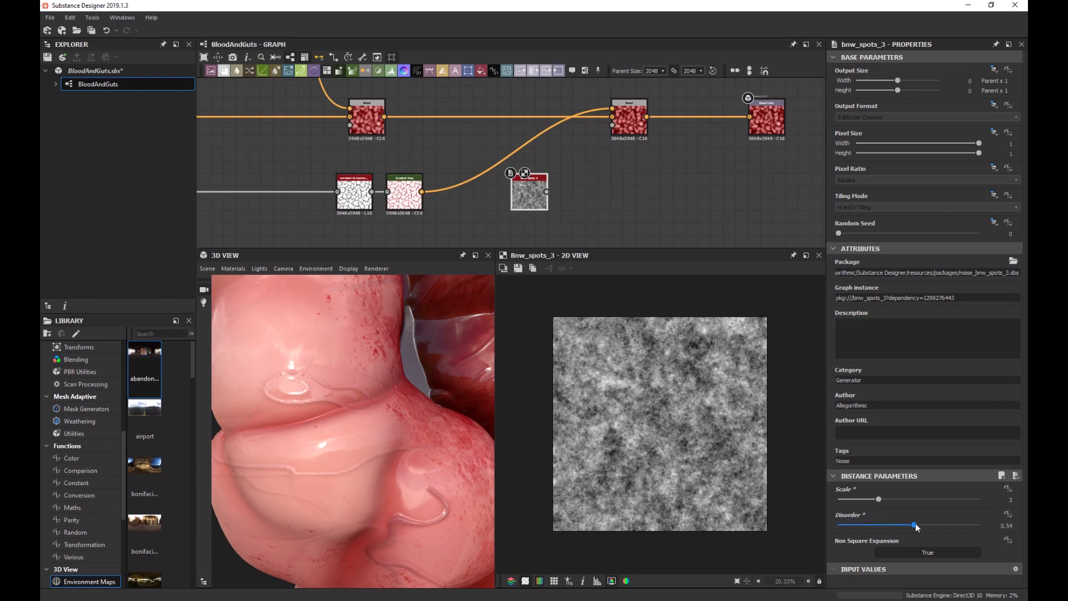
Feed the noise into the Blend's opacity and insert a Levels node after it.
scroll(642, 386, "up", 2)
scroll(642, 386, "up", 1)
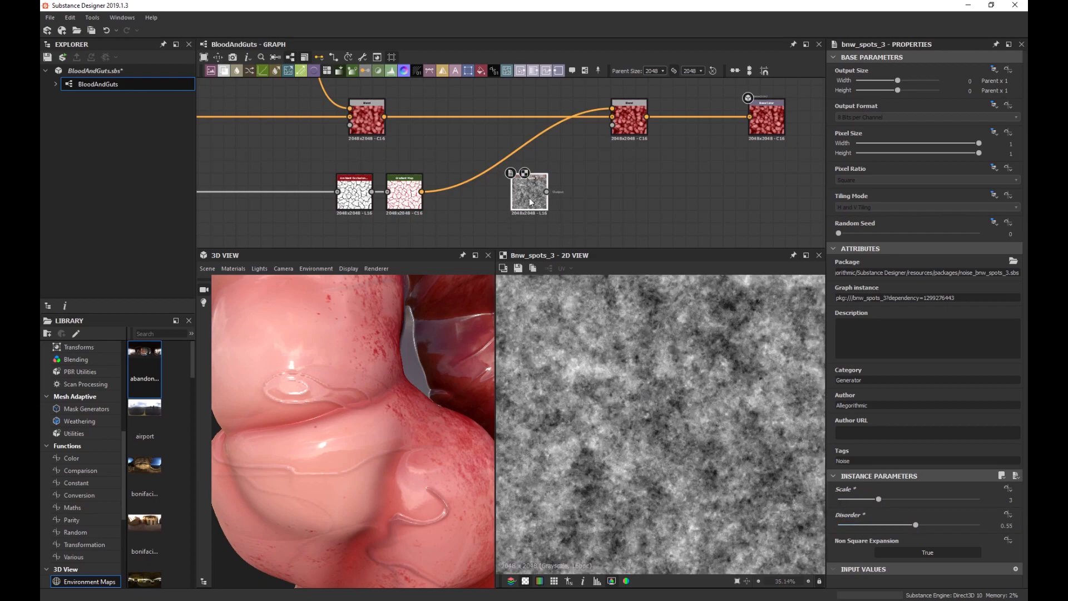
left_click_drag(625, 141, 624, 130)
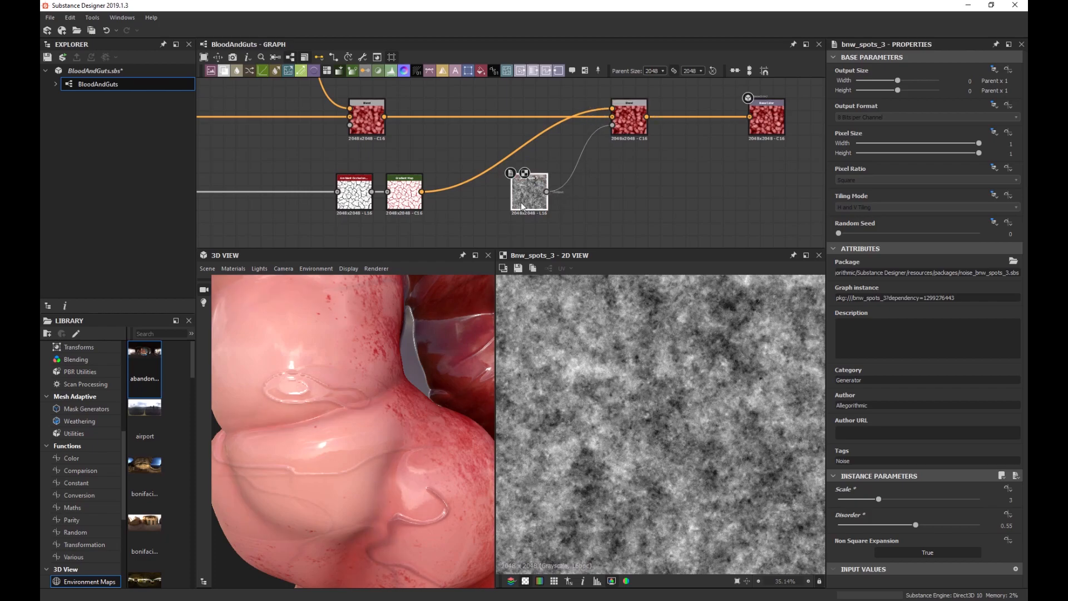
key("space")
type("lev")
key("Return")
Adjust the Levels black, white, output and midtone handles so the mask is mostly white with dark patches.
left_click_drag(845, 290, 910, 290)
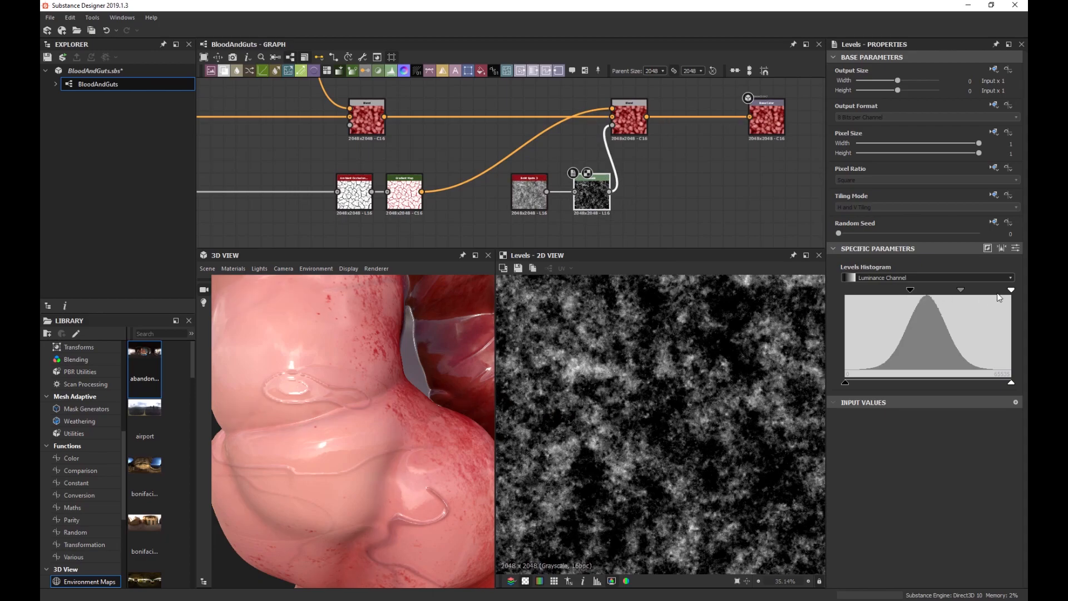
left_click_drag(1013, 289, 910, 295)
left_click_drag(845, 383, 809, 385)
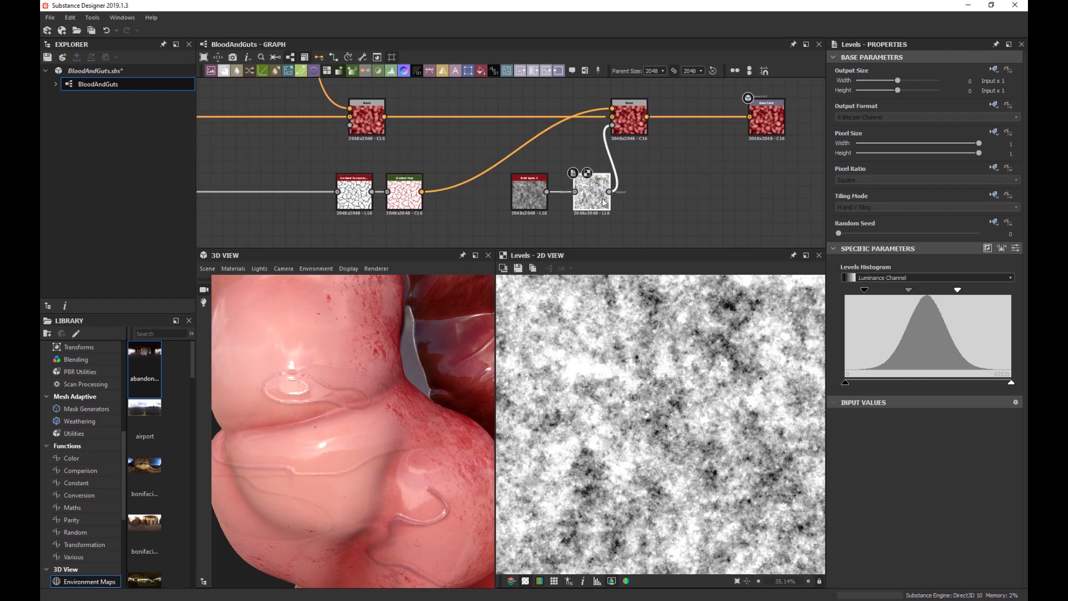
left_click_drag(865, 290, 877, 290)
left_click_drag(957, 290, 939, 293)
scroll(282, 396, "up", 3)
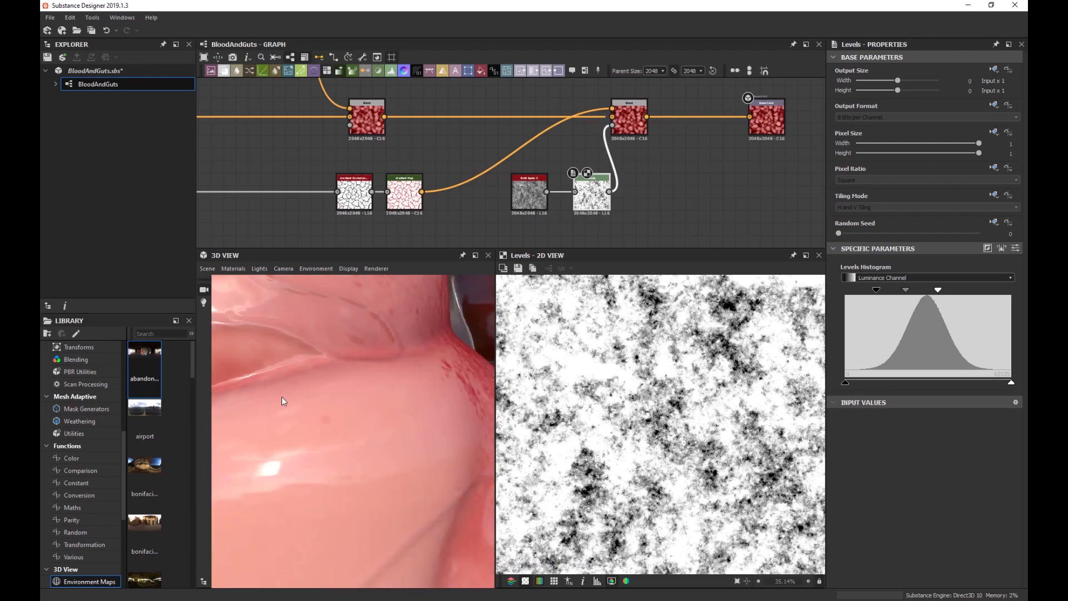
left_click_drag(281, 396, 324, 388)
scroll(310, 373, "down", 3)
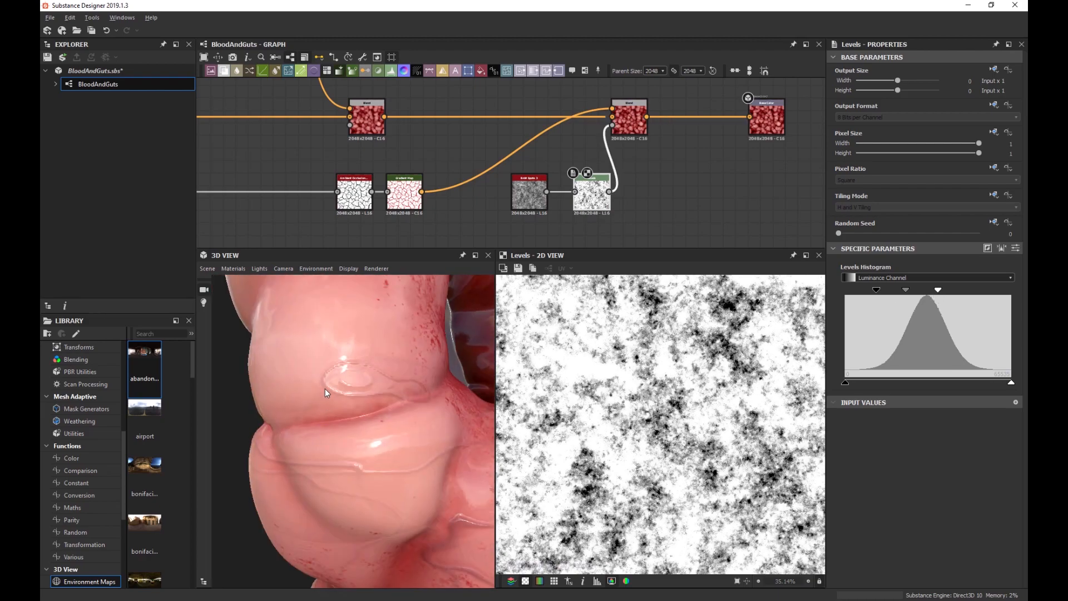
scroll(324, 389, "down", 1)
scroll(326, 392, "up", 4)
scroll(325, 392, "down", 3)
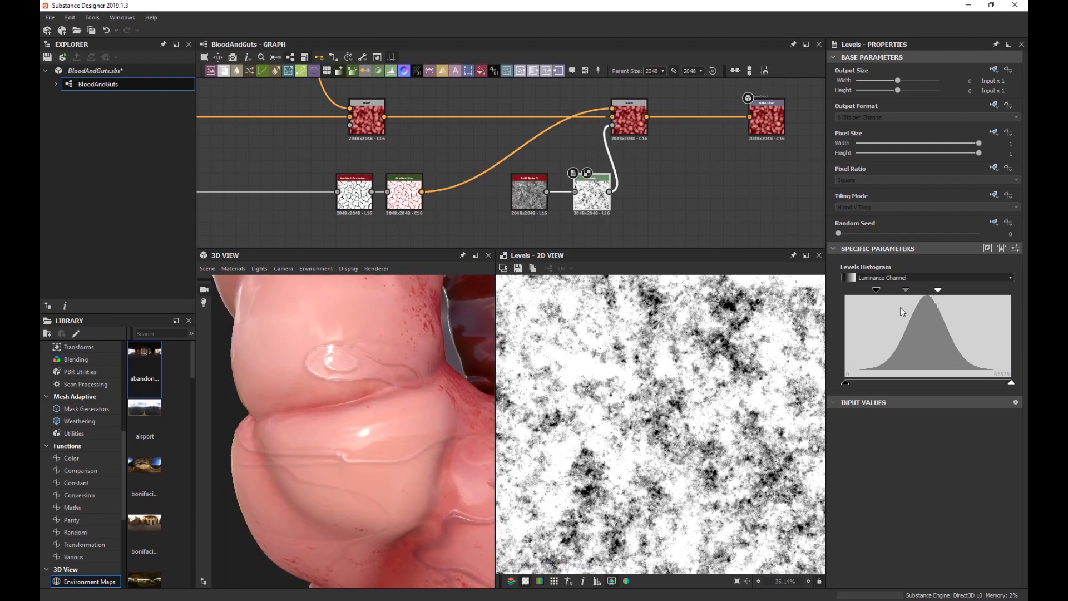
mouse_move(908, 292)
left_mouse_down()
mouse_move(889, 293)
mouse_move(906, 295)
left_mouse_up()
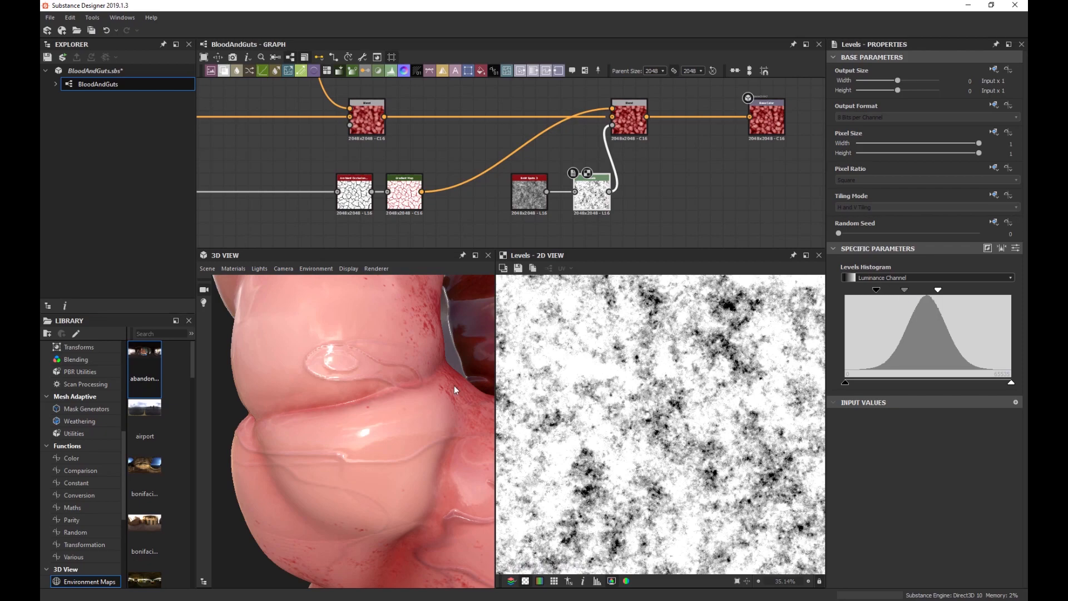
Orbit and pan the 3D view to check the spots mask on the lumpy blobs.
scroll(454, 386, "down", 6)
mouse_move(412, 389)
left_mouse_down()
mouse_move(410, 379)
mouse_move(427, 383)
left_mouse_up()
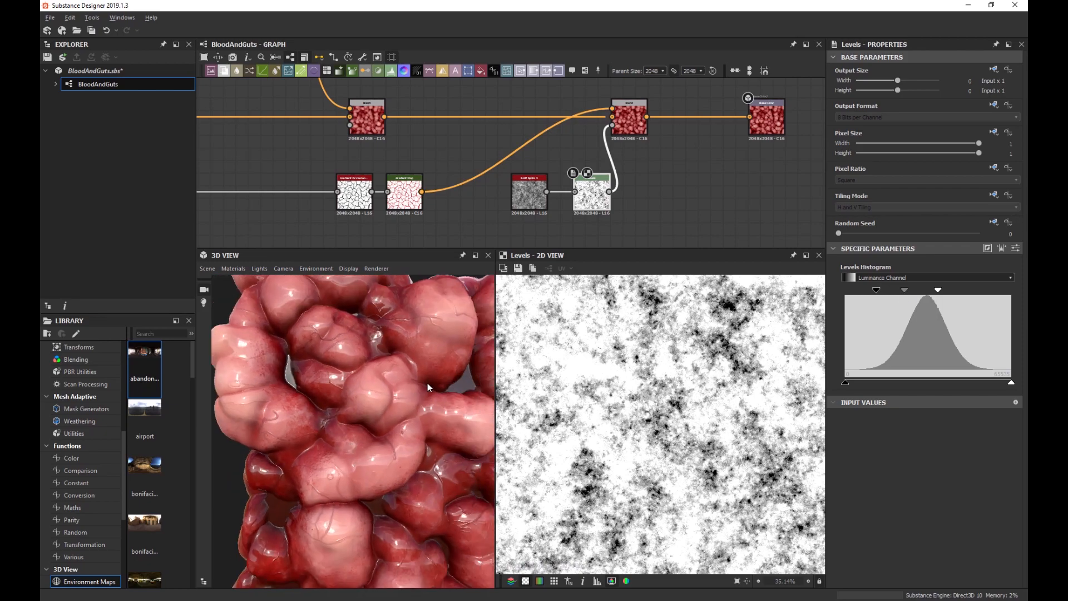
scroll(423, 383, "down", 4)
middle_click_drag(423, 391, 401, 379)
scroll(406, 411, "up", 8)
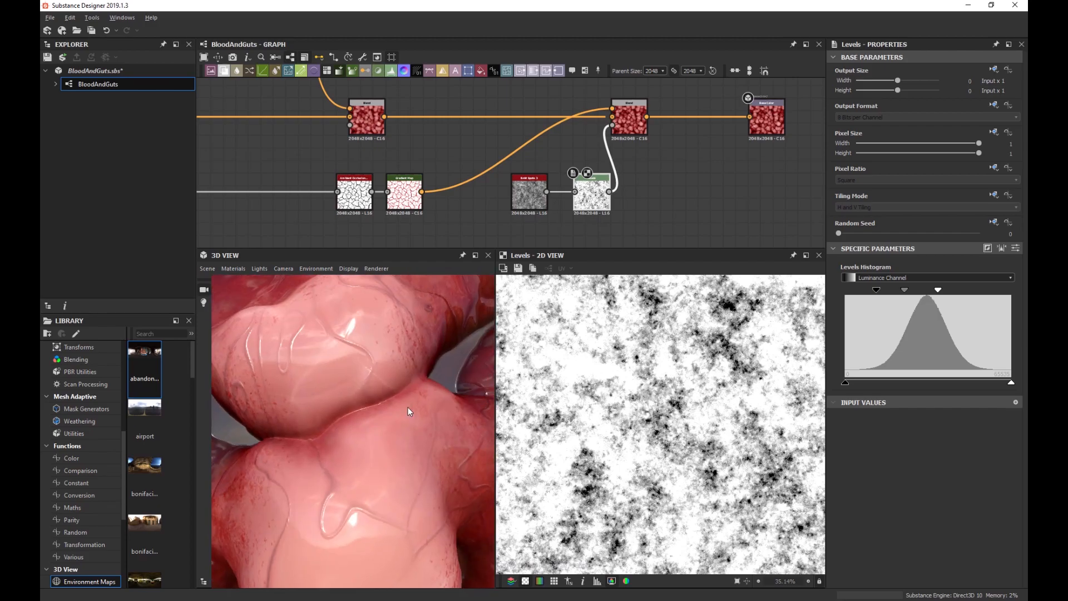
scroll(396, 417, "down", 8)
scroll(611, 397, "down", 3)
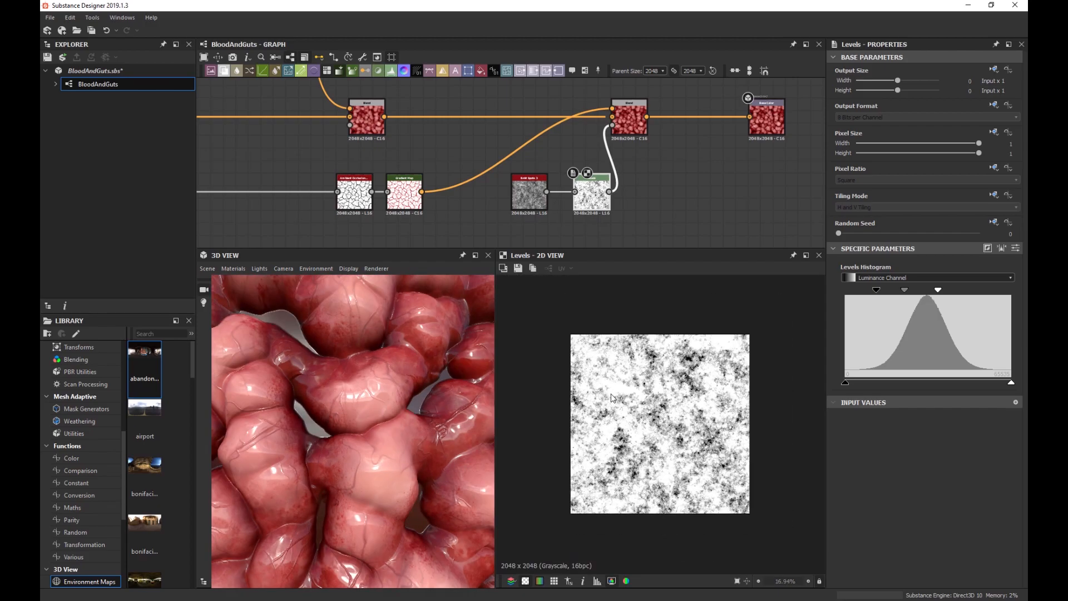
scroll(610, 397, "up", 1)
Set the BnW Spots 3 Scale to 6 and nudge the Levels midtone to refine the mask.
left_click(529, 192)
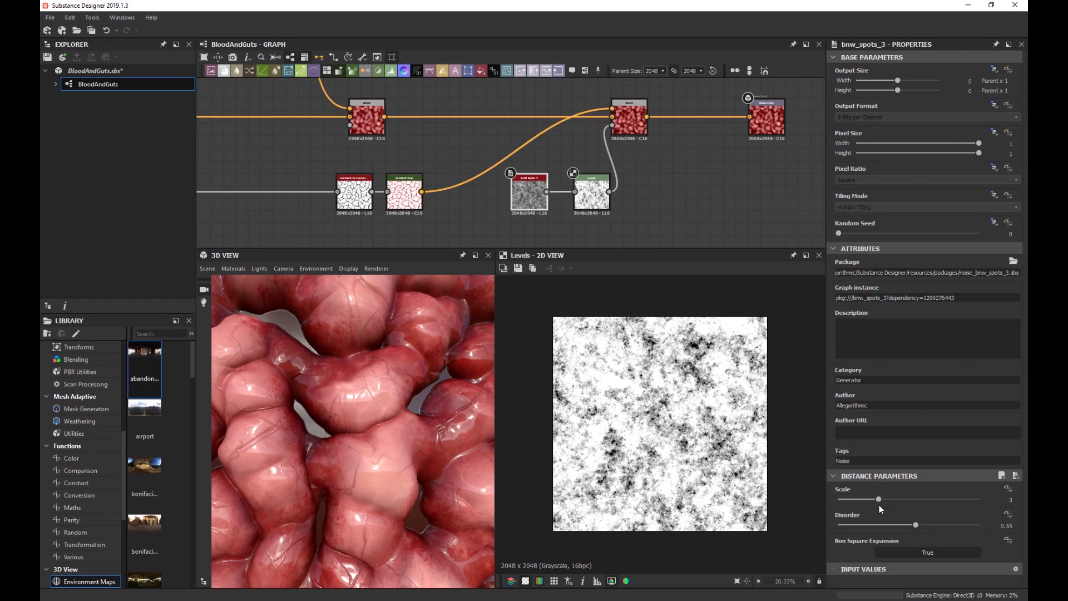
left_click_drag(879, 499, 933, 499)
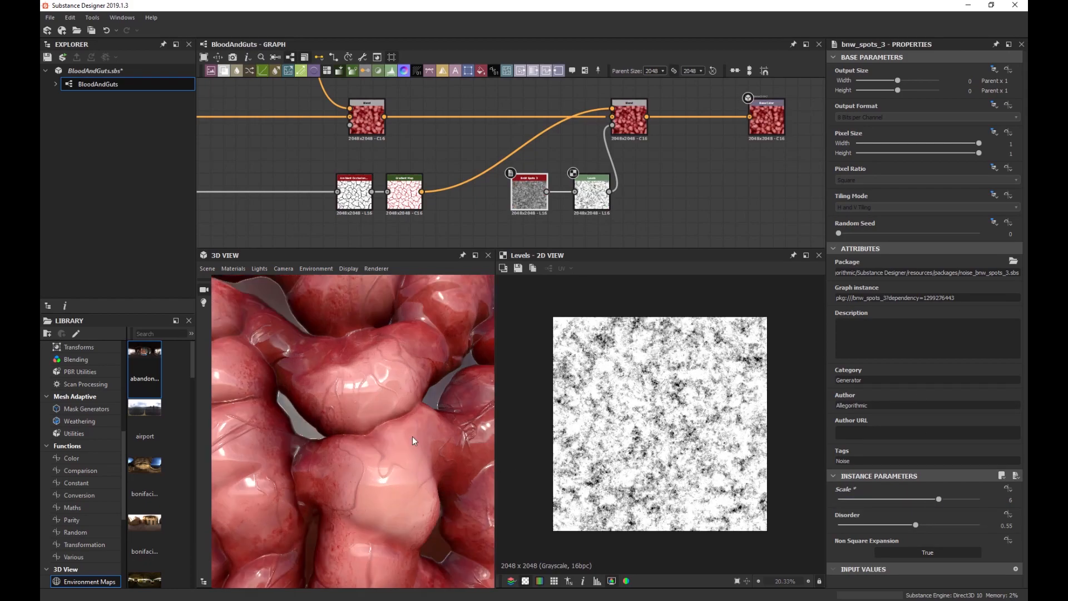
scroll(414, 440, "up", 3)
left_click(588, 210)
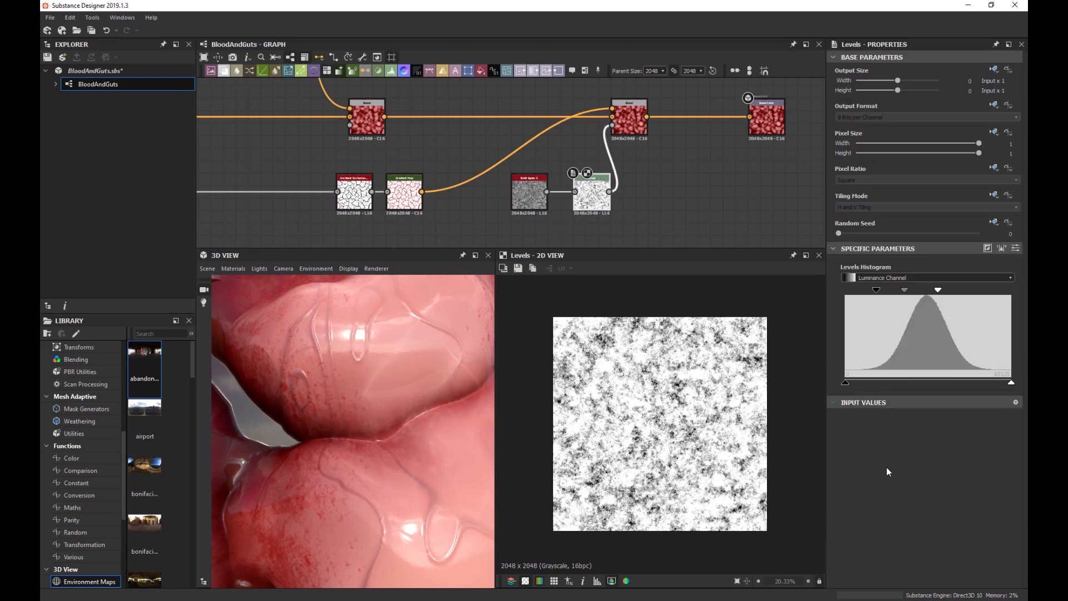
mouse_move(905, 293)
left_mouse_down()
mouse_move(885, 288)
mouse_move(912, 292)
left_mouse_up()
Zoom out and rotate the 3D view to inspect the full lumpy flesh block.
scroll(405, 419, "down", 5)
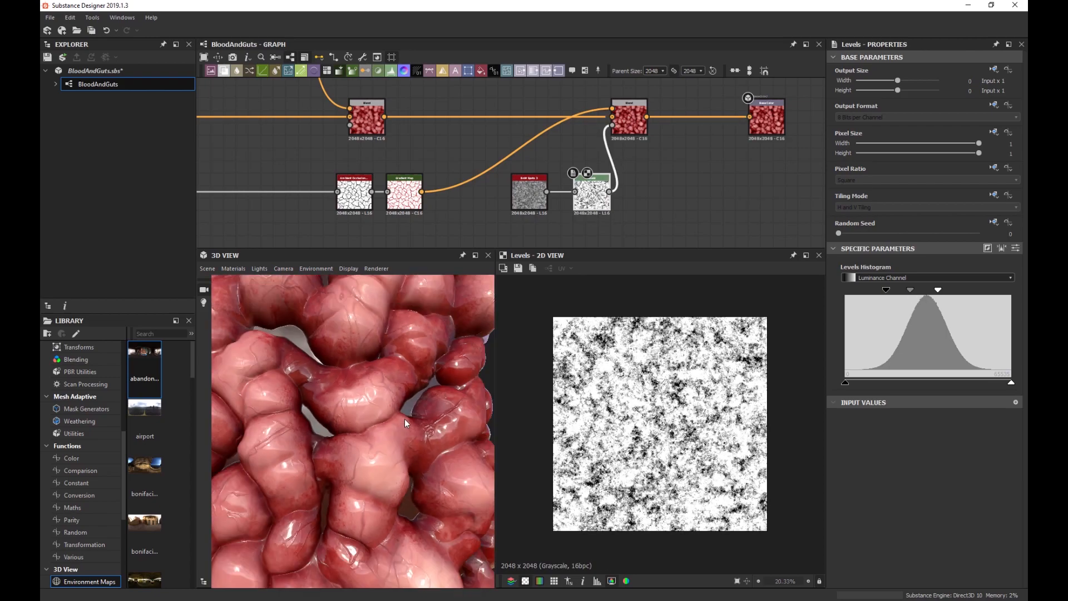
left_click_drag(402, 483, 346, 448, "alt")
scroll(345, 445, "down", 5)
scroll(334, 450, "down", 4)
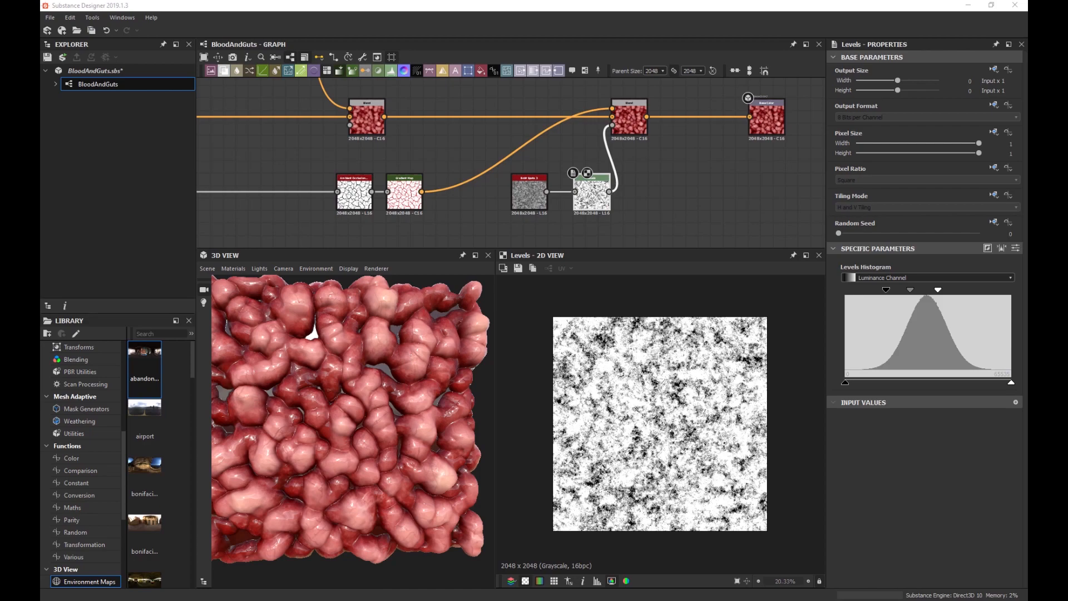
scroll(276, 409, "down", 2)
scroll(585, 170, "down", 3)
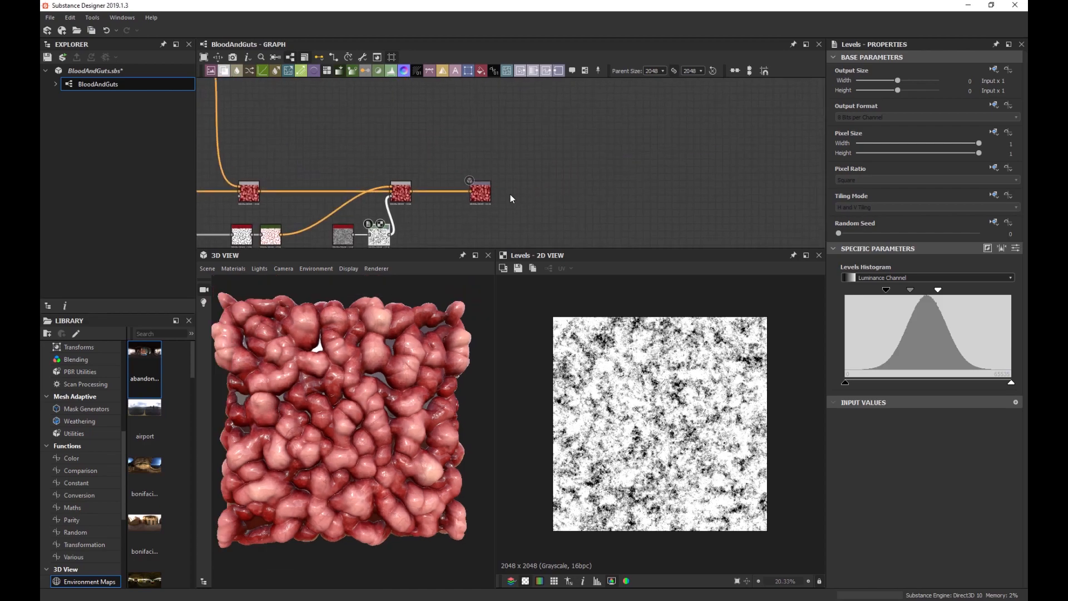
scroll(359, 376, "up", 4)
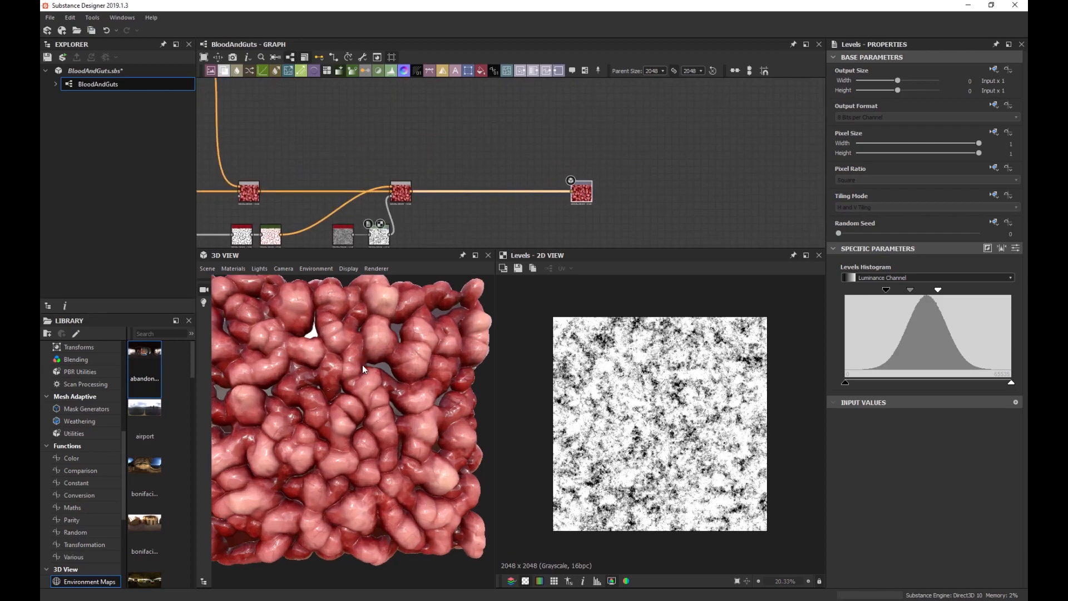
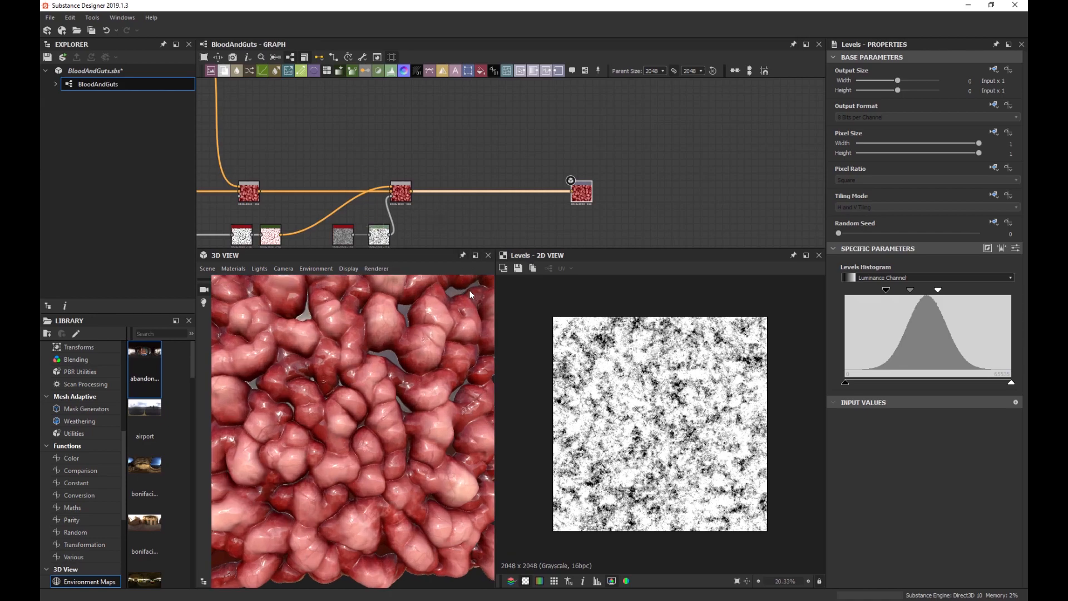
Add a BnW Spots 1 noise with Scale 6 and Disorder 0.29.
scroll(445, 200, "up", 2)
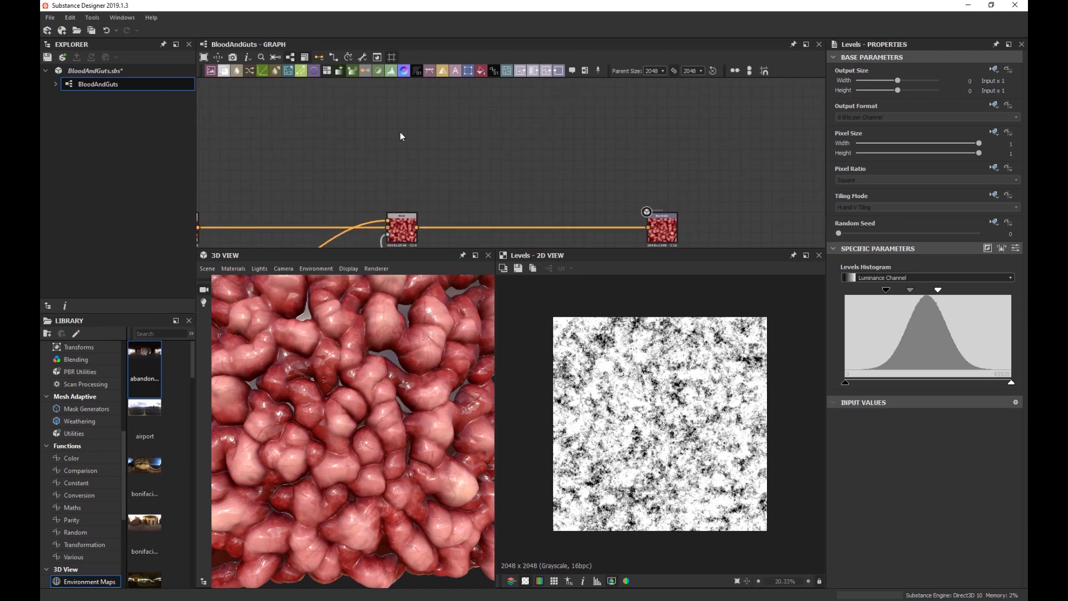
key("space")
type("bnw")
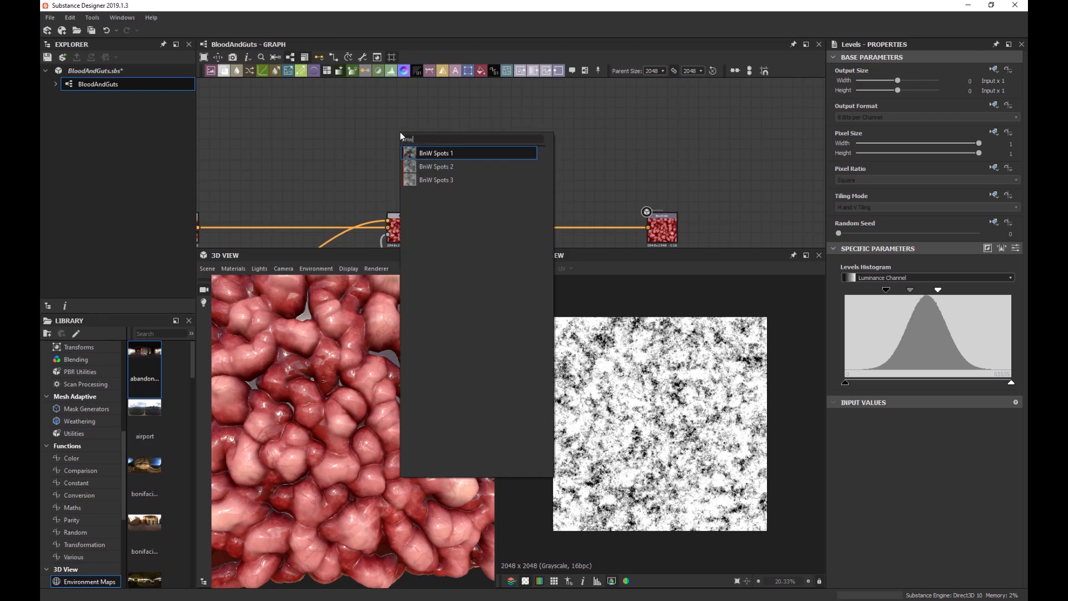
key("Down")
key("Up")
key("Return")
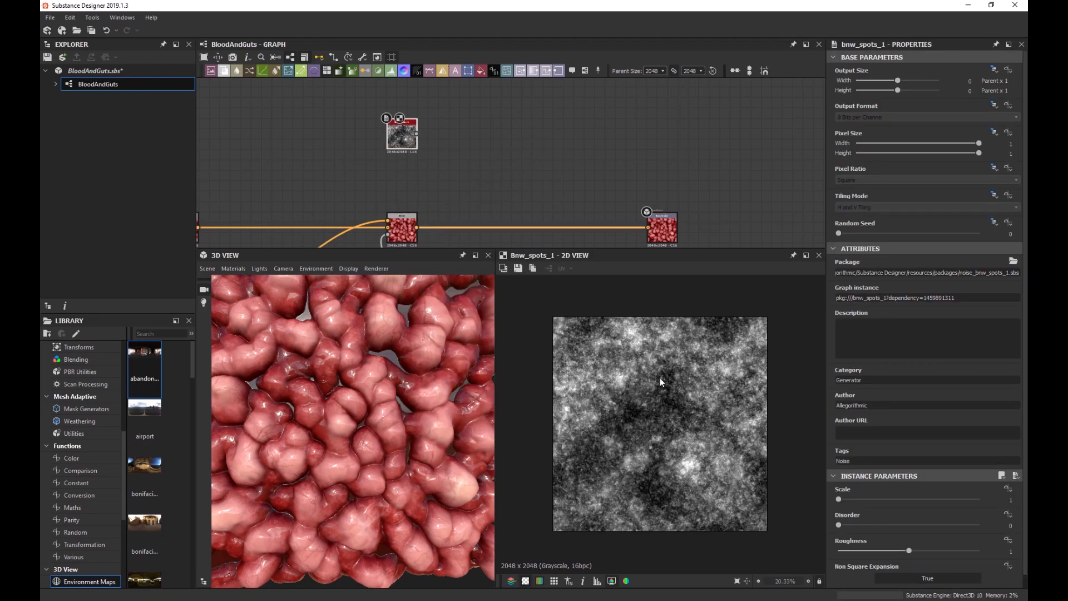
left_click_drag(846, 500, 943, 494)
left_click_drag(838, 524, 909, 550)
scroll(694, 442, "up", 3)
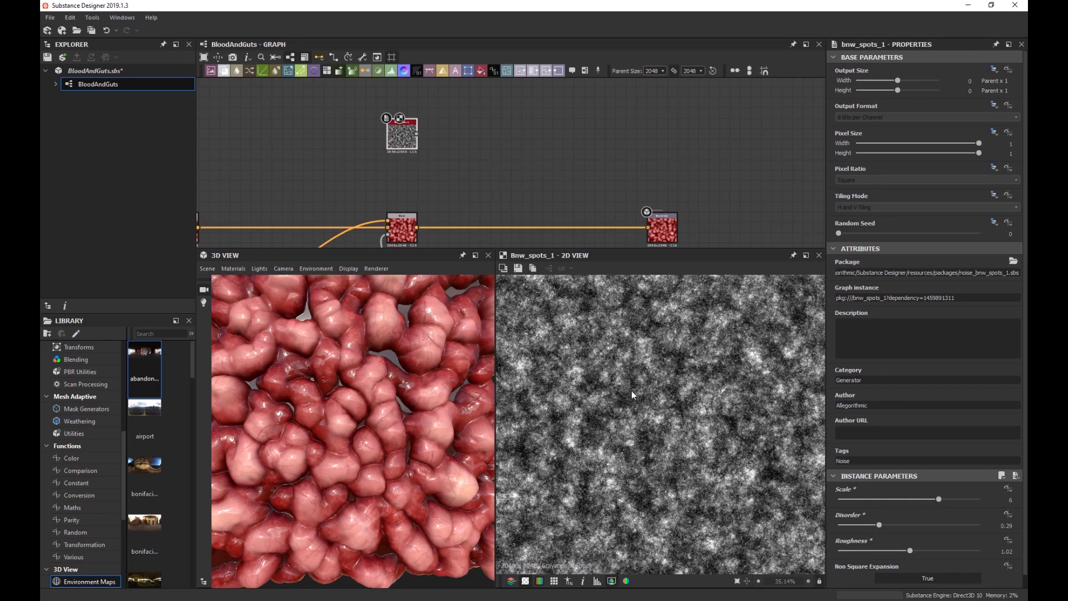
scroll(568, 371, "up", 5)
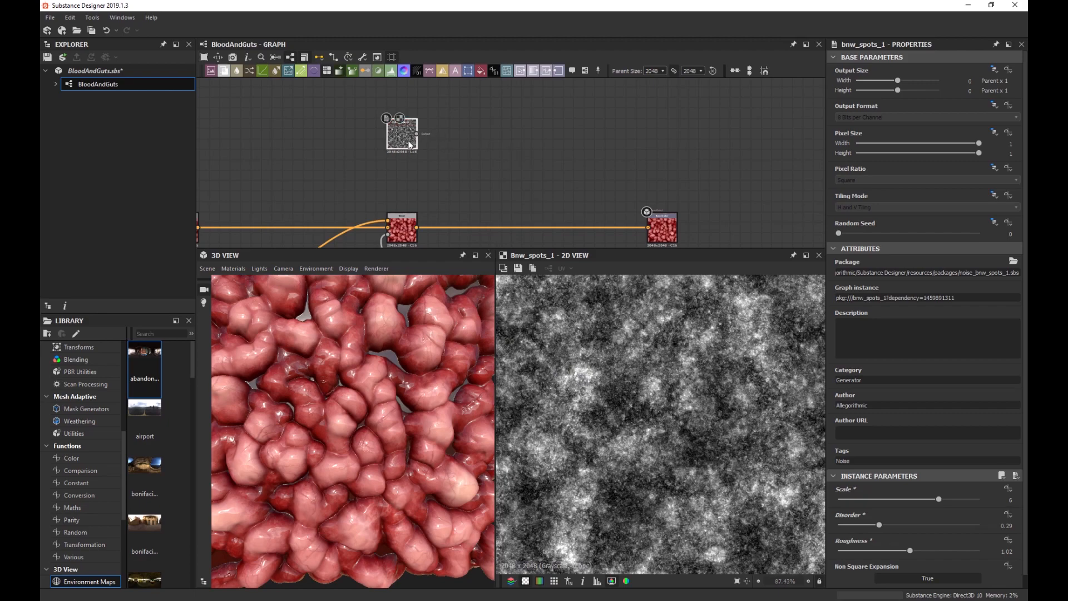
Add a Blur HQ Grayscale after the noise with Quality 1 and intensity around 0.52.
key("space")
type("blur")
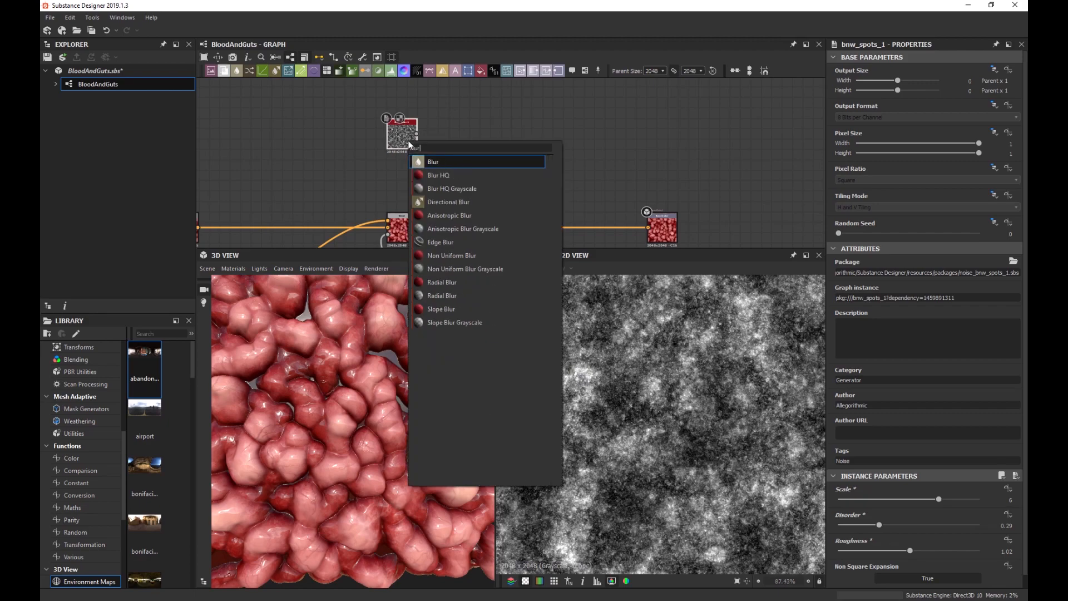
key("Down")
key("Down")
key("Return")
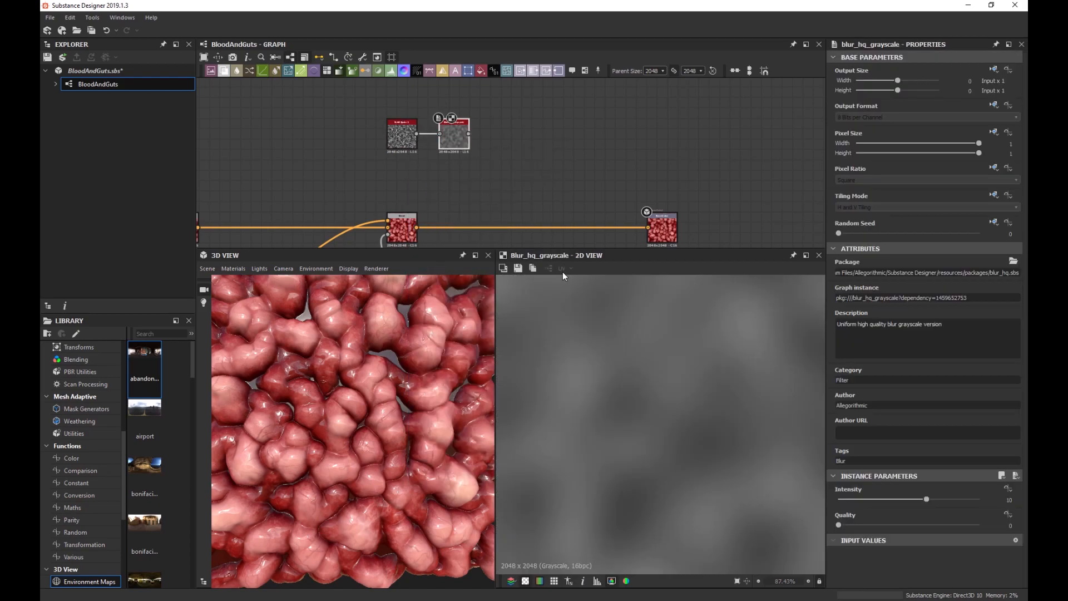
left_click_drag(855, 527, 979, 525)
left_click_drag(926, 499, 842, 499)
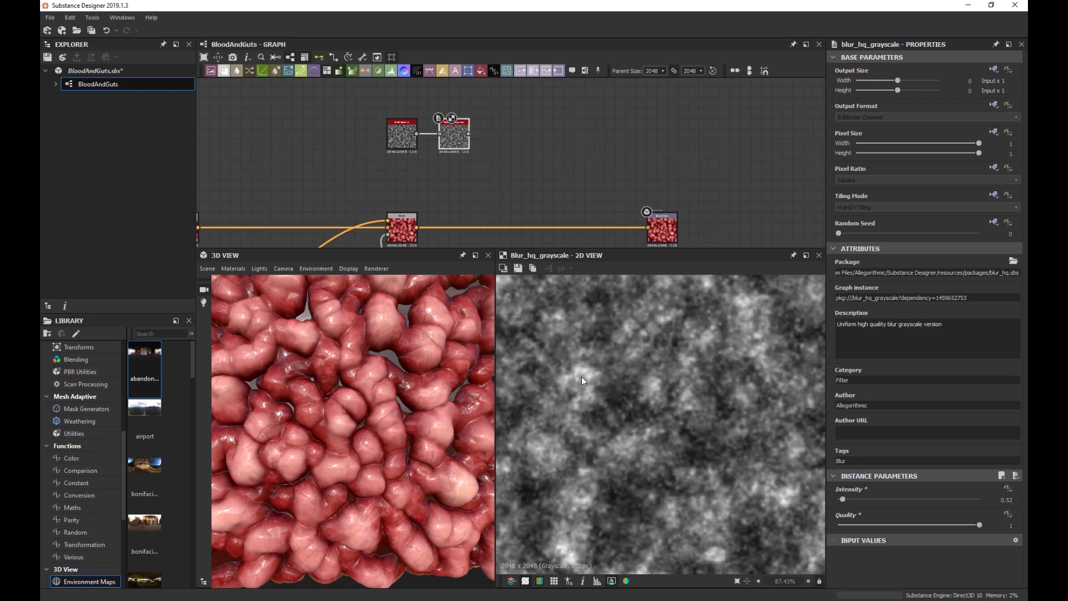
scroll(640, 361, "up", 2)
scroll(662, 356, "up", 3)
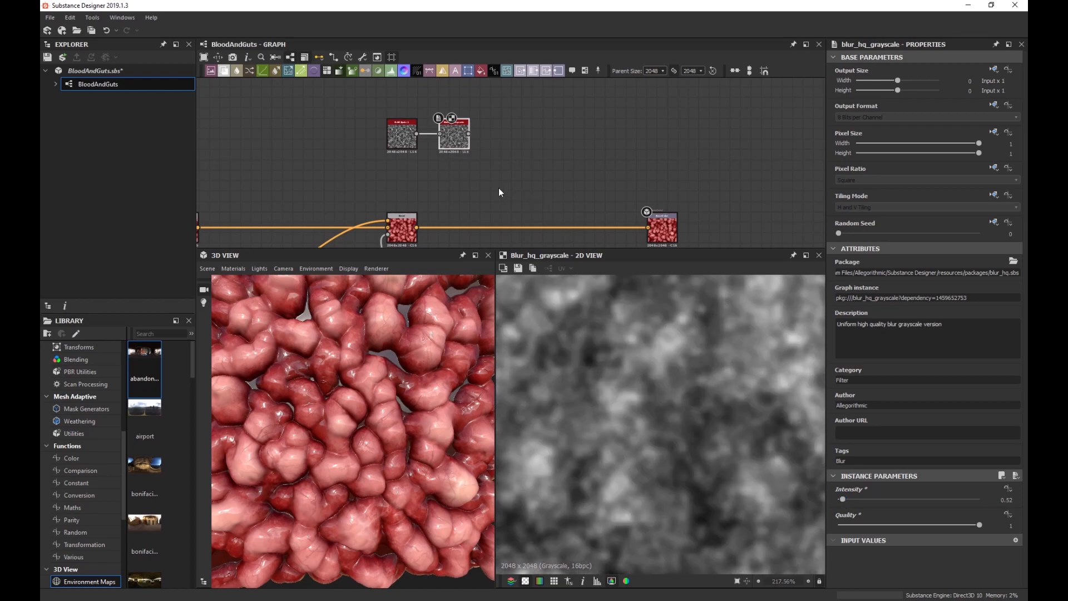
Add a Levels node with raised black and lowered white points, leaving scattered white specks.
key("space")
type("lev")
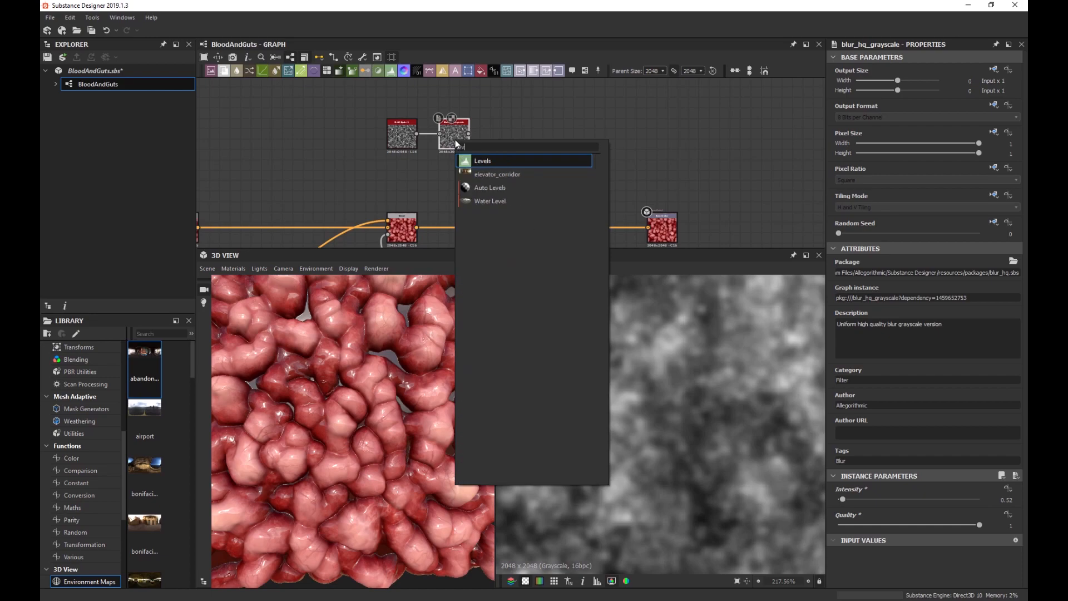
key("Return")
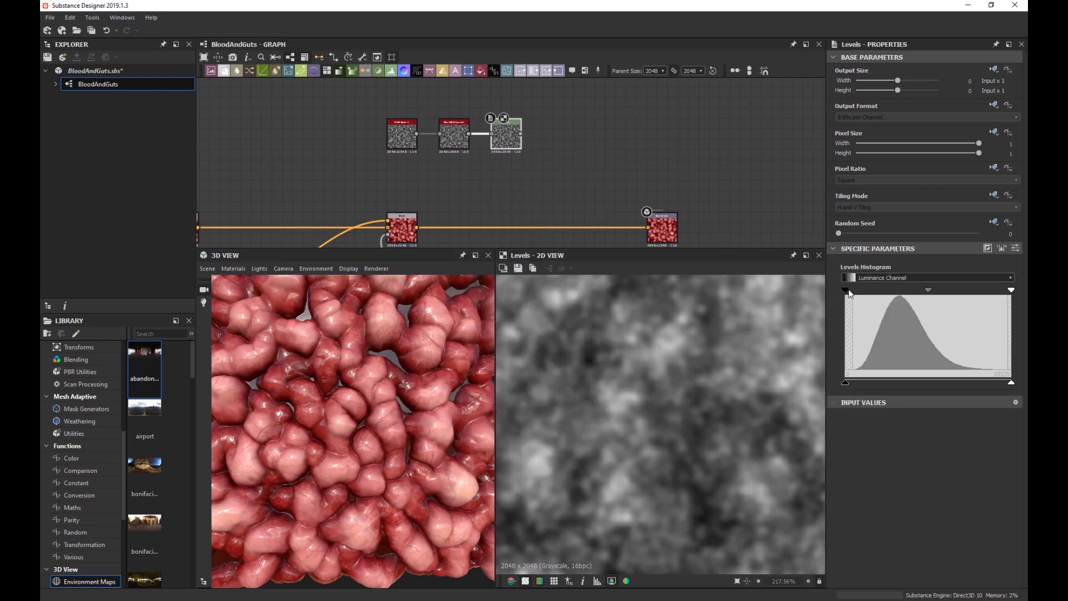
left_click_drag(846, 291, 895, 291)
left_click_drag(1012, 289, 932, 290)
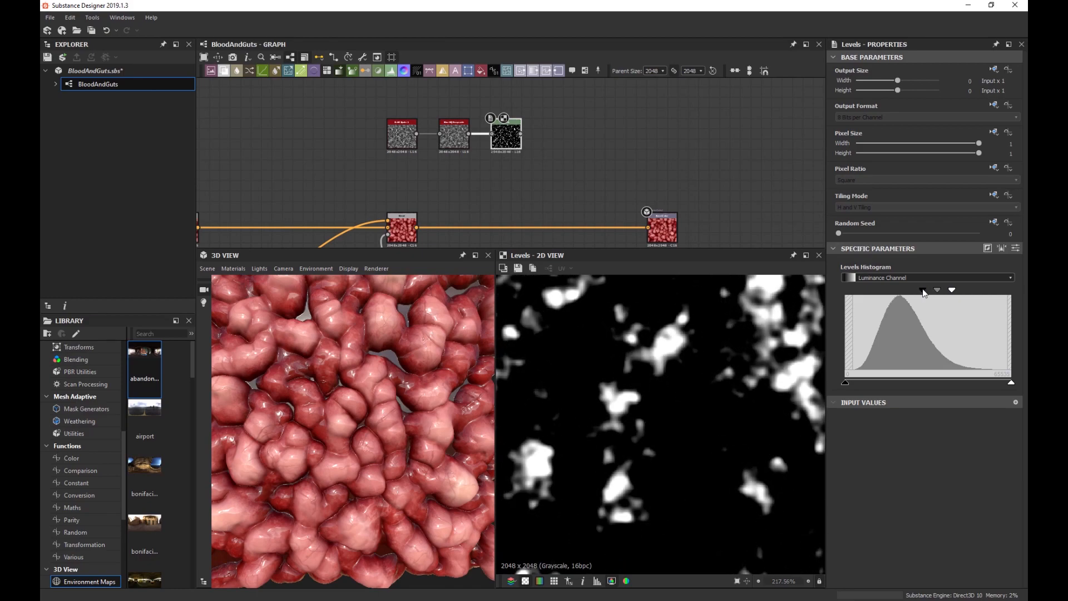
scroll(780, 344, "down", 10)
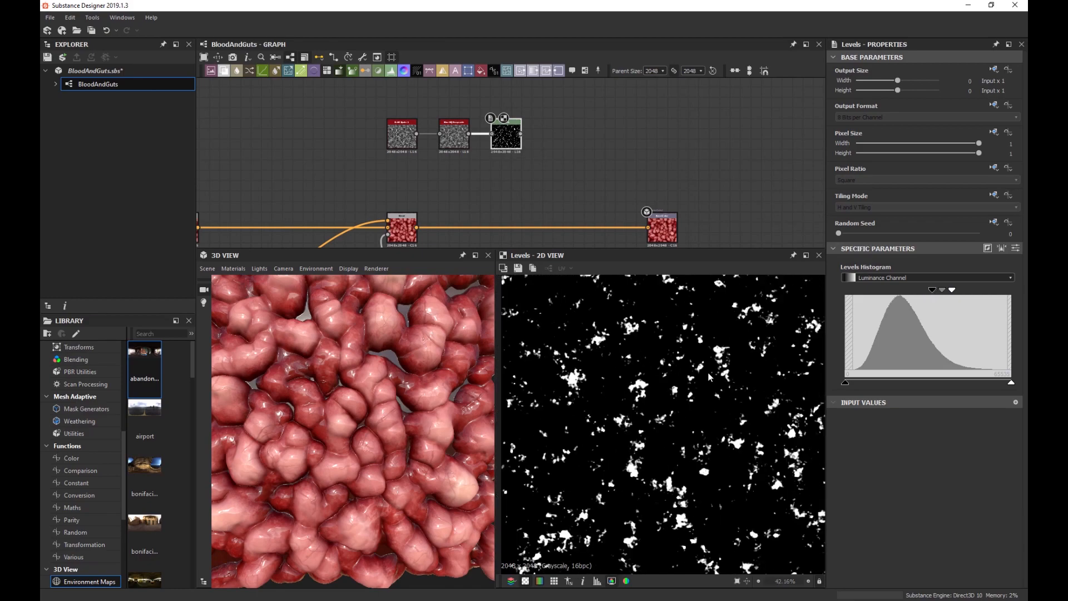
mouse_move(933, 289)
left_mouse_down()
mouse_move(976, 293)
mouse_move(946, 295)
left_mouse_up()
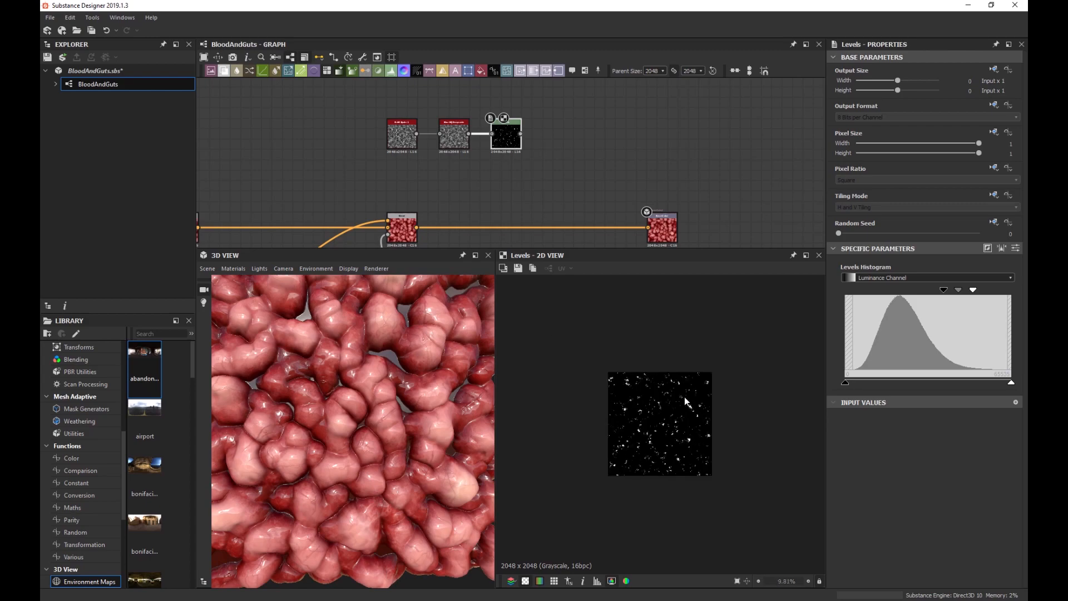
scroll(648, 388, "up", 5)
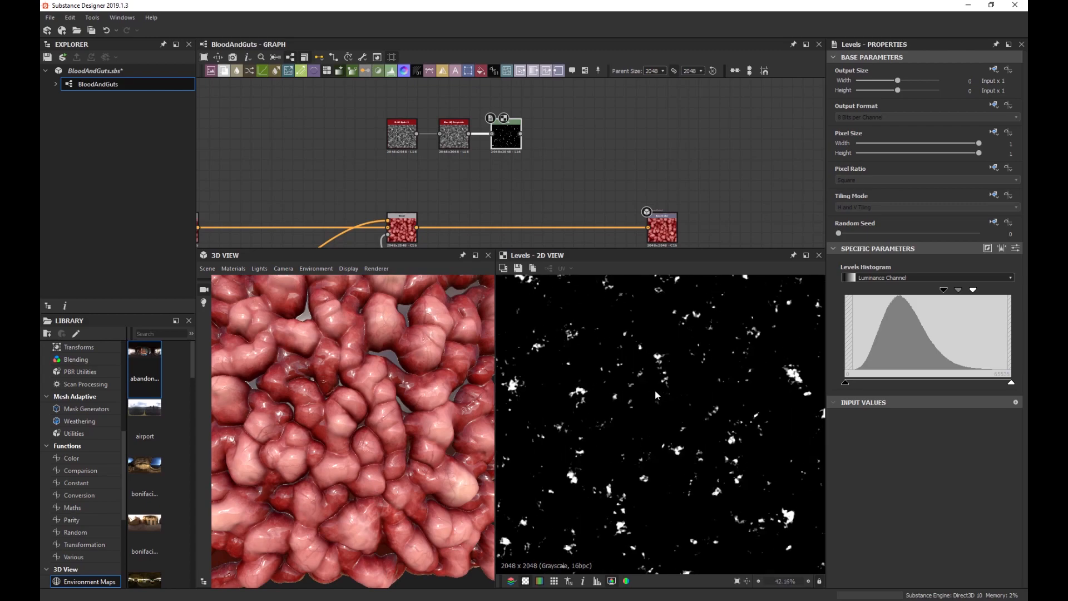
scroll(562, 392, "down", 1)
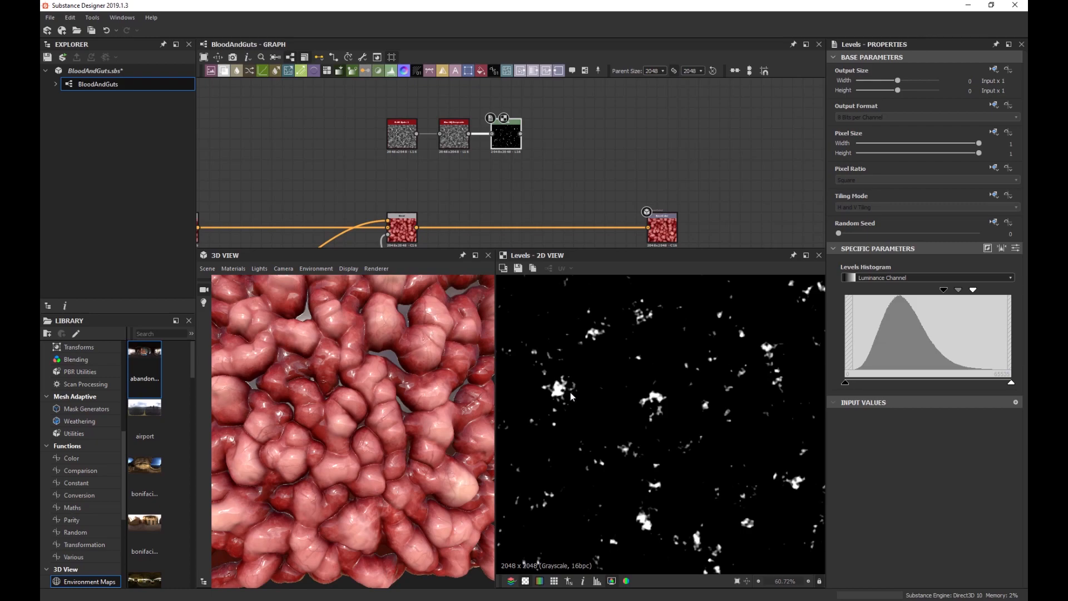
middle_click_drag(530, 170, 546, 135)
left_click(420, 198)
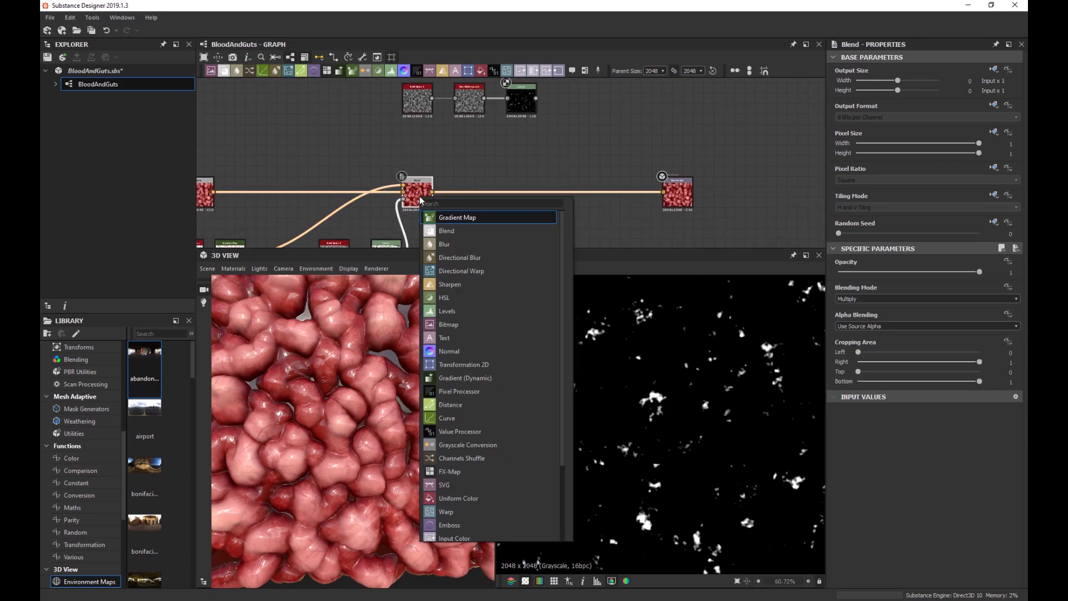
Insert a second Blend node after the existing Blend in the colour chain.
key("space")
key("Return")
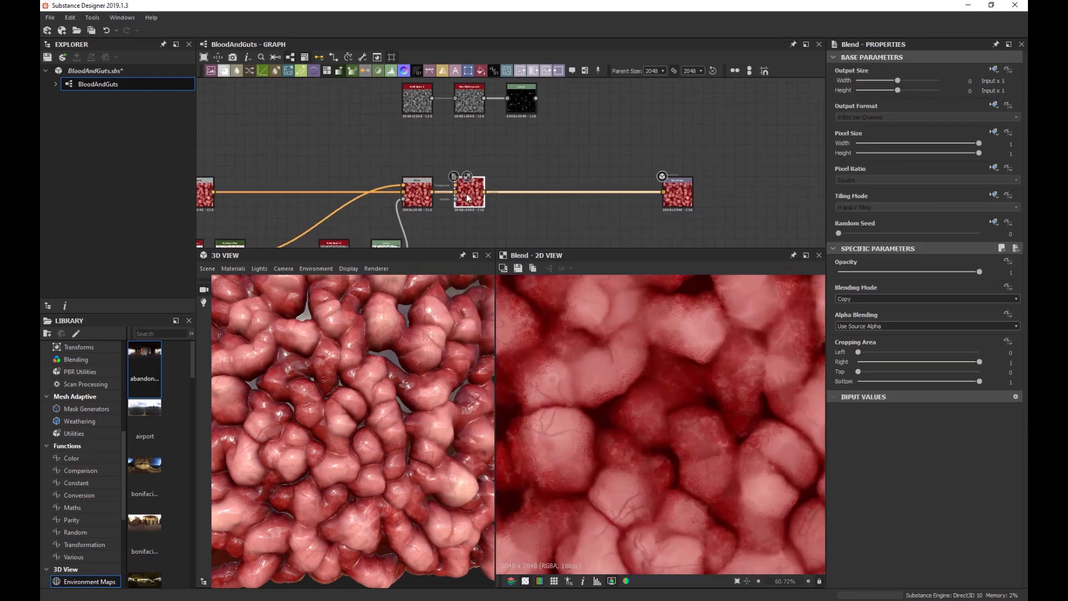
left_click_drag(451, 199, 570, 199)
Add a Gradient Map after the speck mask with its end key set to dark red.
left_click(526, 104)
key("space")
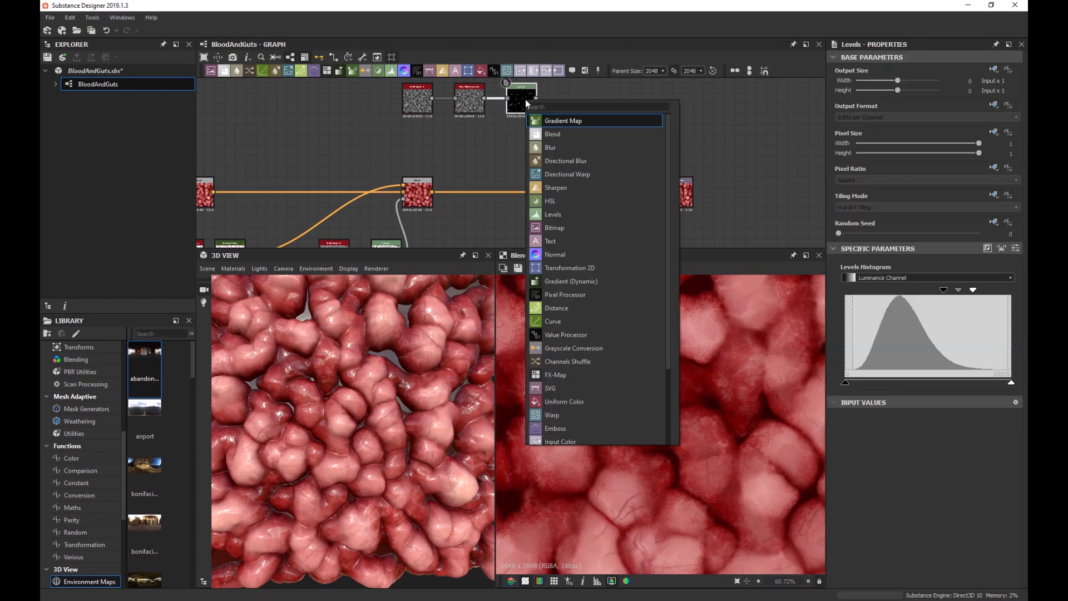
key("Return")
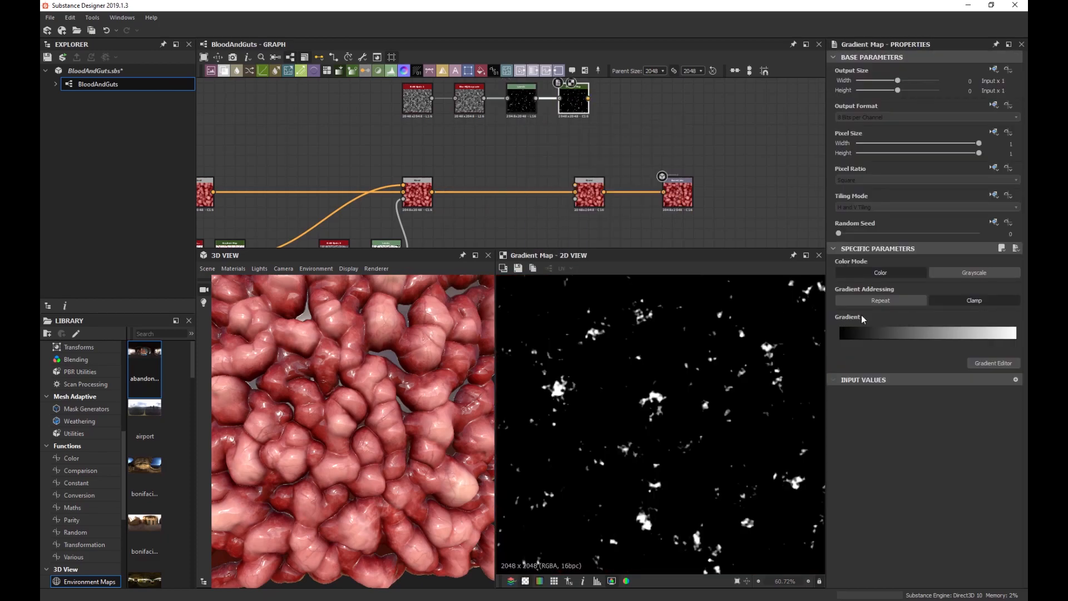
left_click(1001, 363)
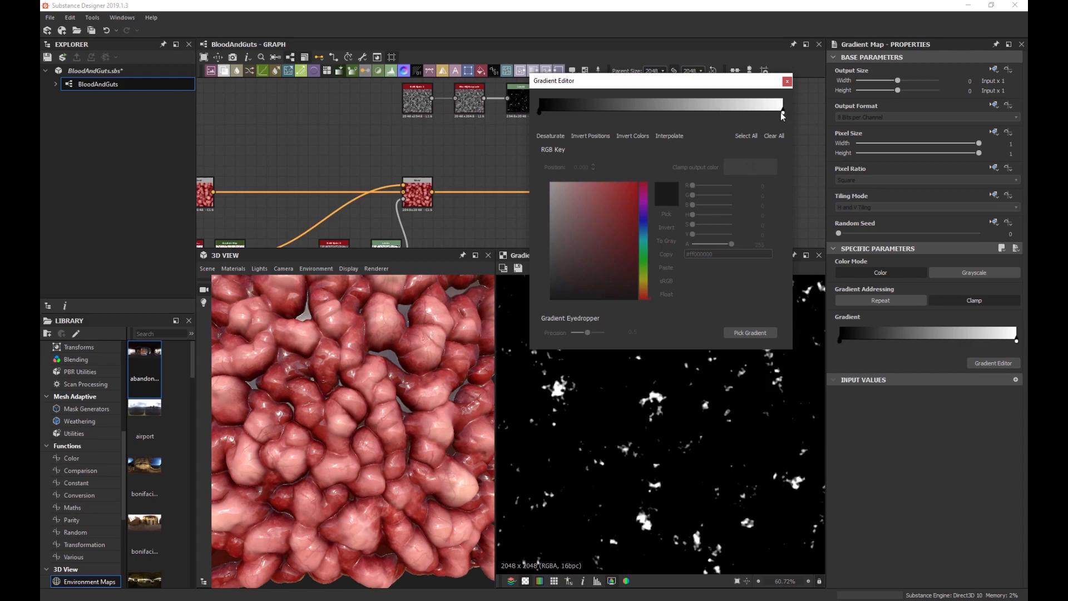
left_click(782, 113)
mouse_move(627, 210)
left_mouse_down()
mouse_move(648, 207)
mouse_move(652, 223)
mouse_move(664, 221)
left_mouse_up()
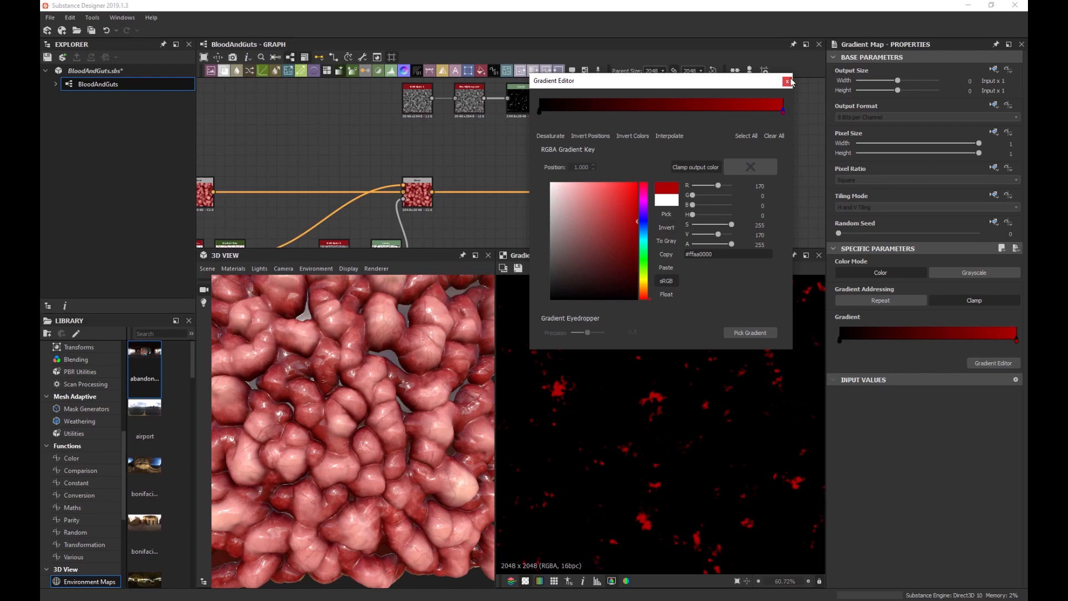
left_click(787, 82)
Plug the Gradient Map into the new Blend's top input and set the blend to Multiply.
left_click_drag(583, 192, 742, 195)
left_click(673, 192, "shift")
left_click_drag(589, 98, 664, 184)
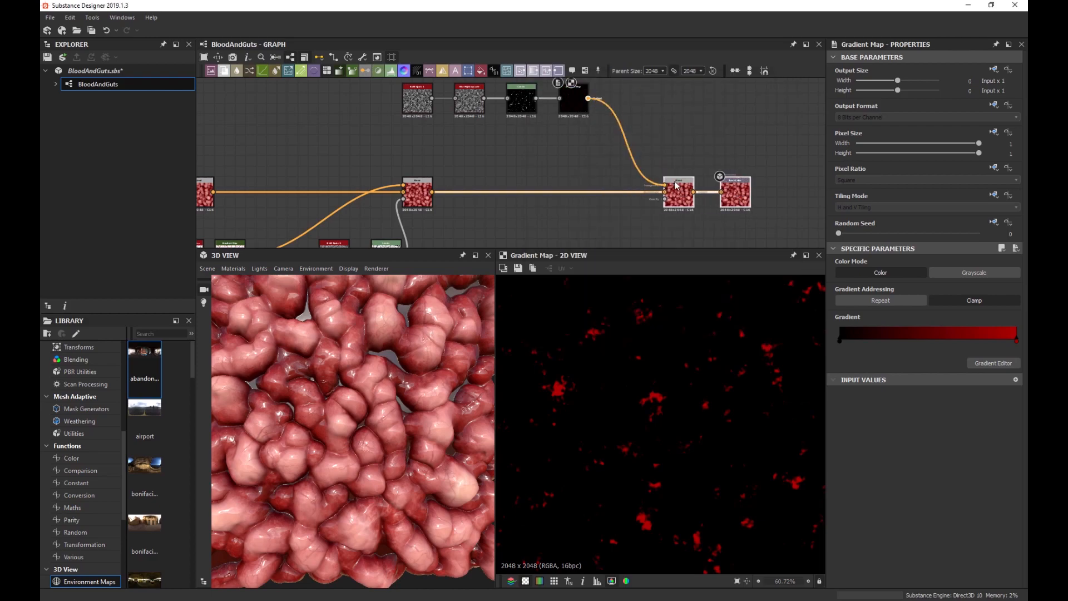
double_click(678, 201)
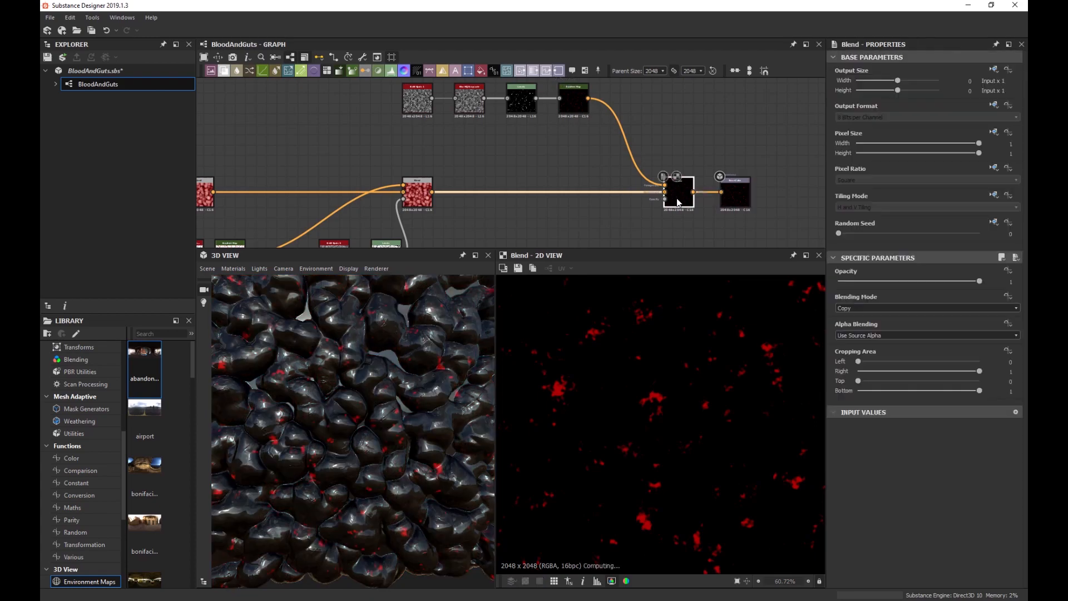
left_click(849, 299)
left_click(856, 330)
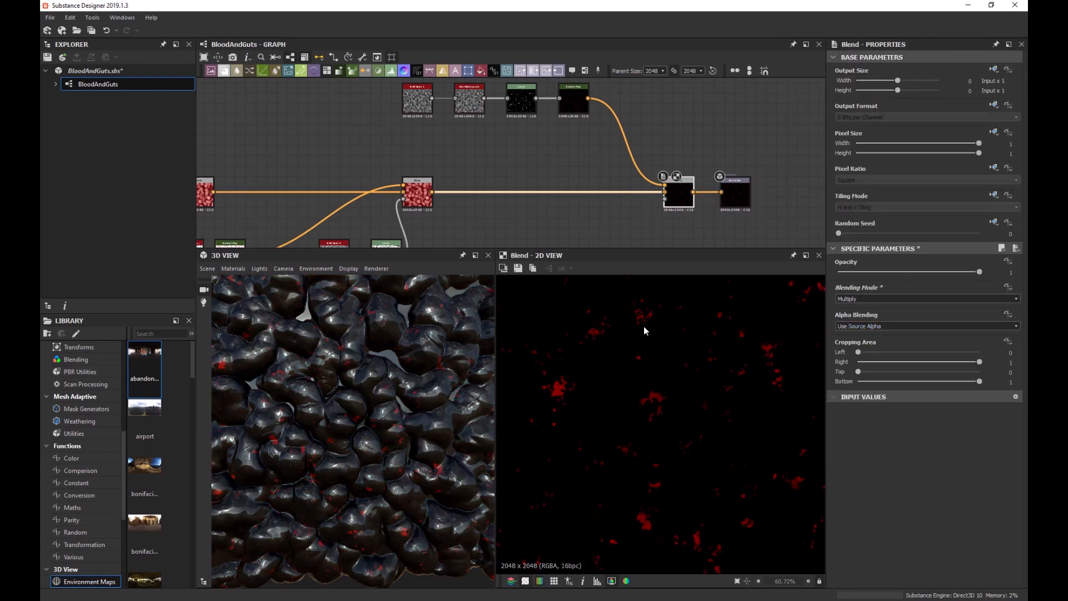
Make the gradient start white, then inspect the red splotches on the 3D preview.
left_click(571, 107)
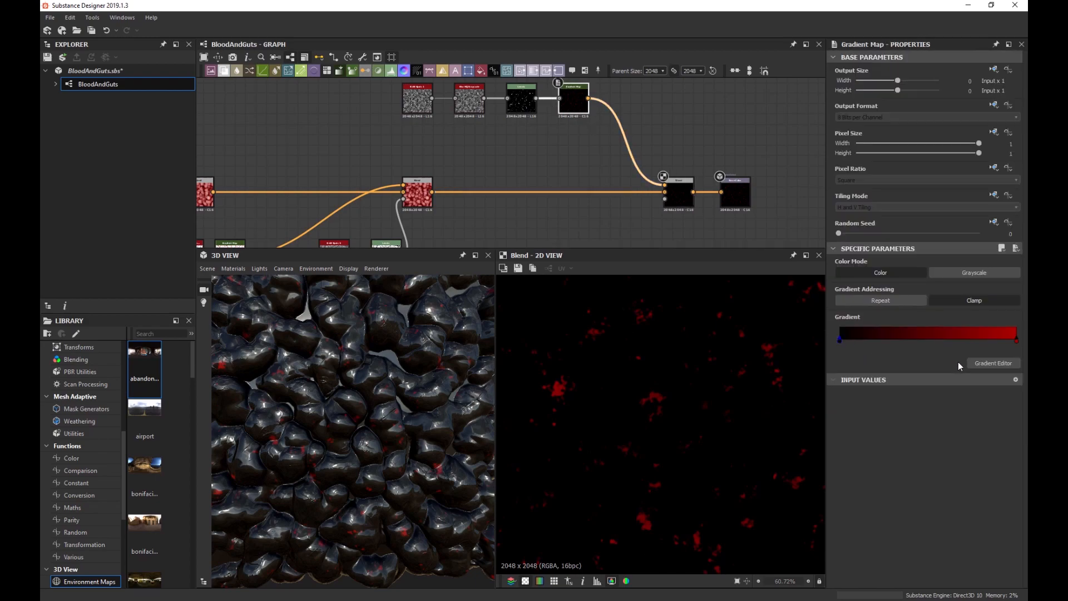
left_click(976, 363)
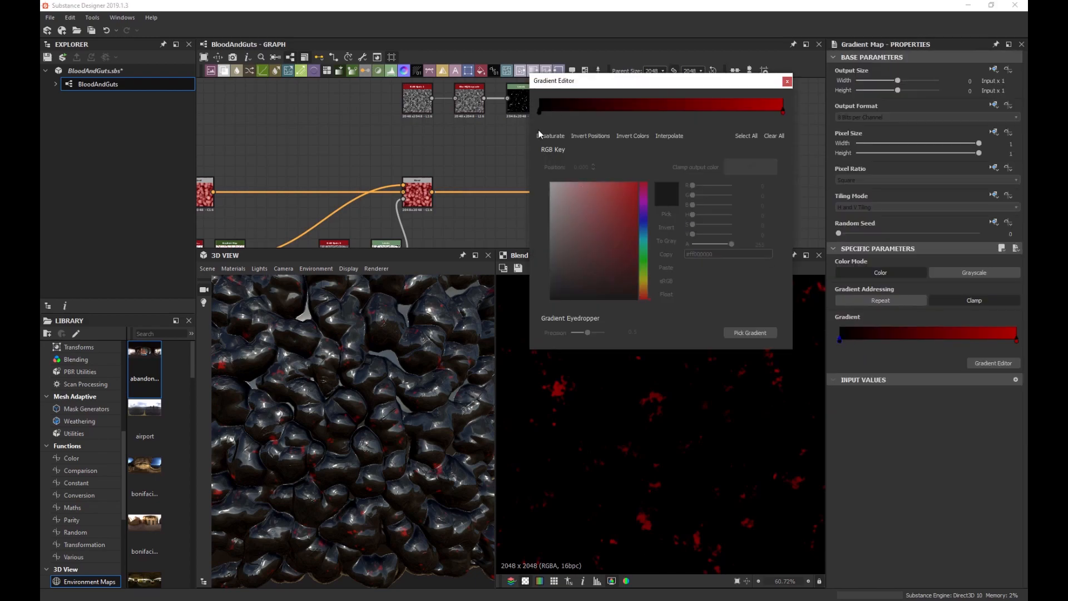
left_click(538, 113)
left_click(552, 183)
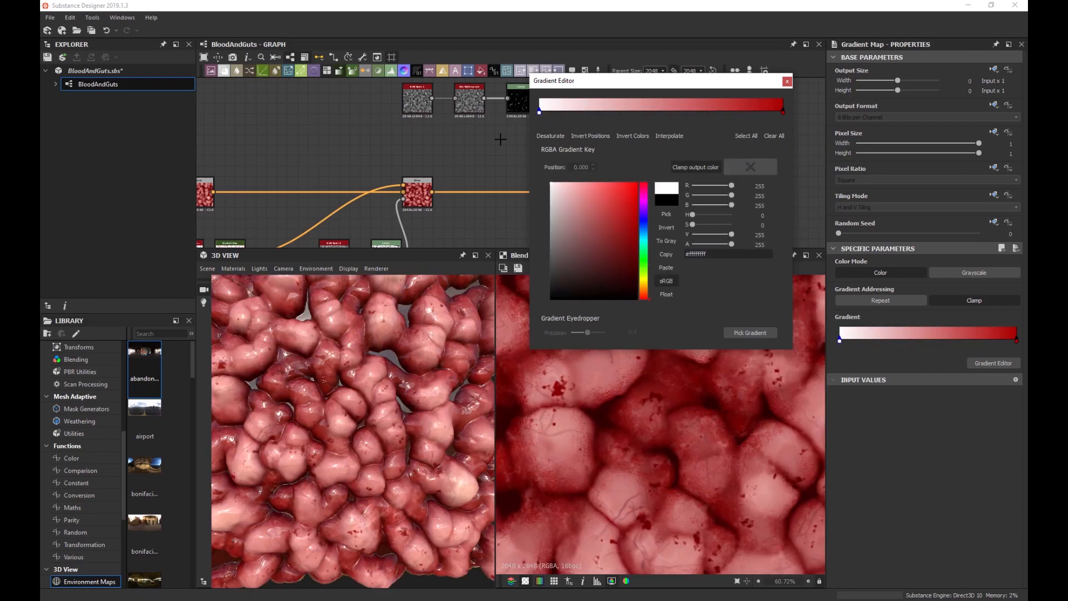
left_click(787, 82)
scroll(412, 355, "down", 3)
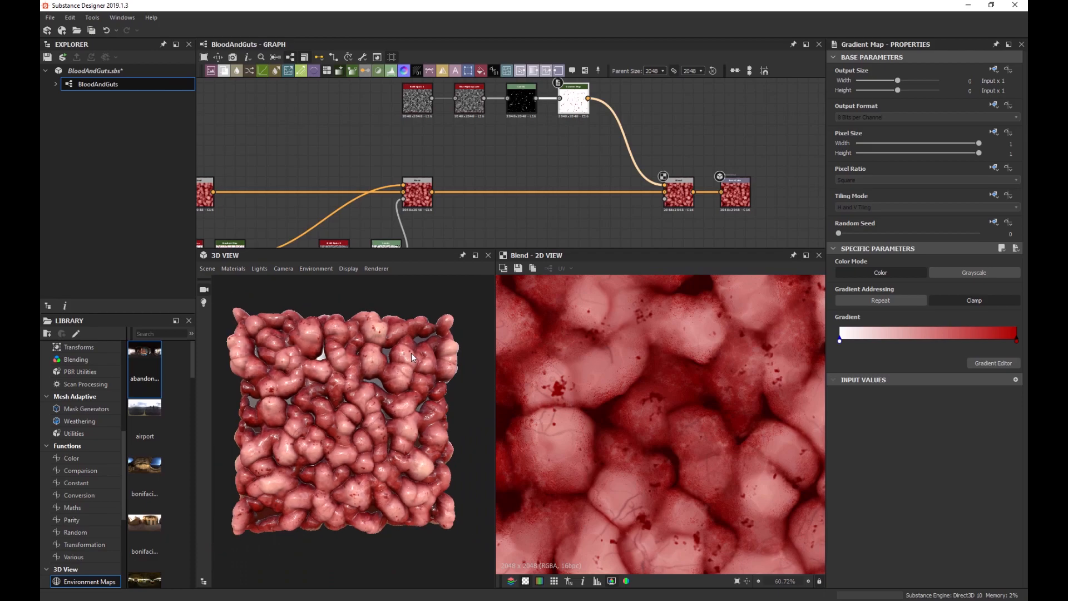
scroll(412, 353, "up", 3)
left_click_drag(304, 385, 349, 399)
scroll(303, 399, "up", 5)
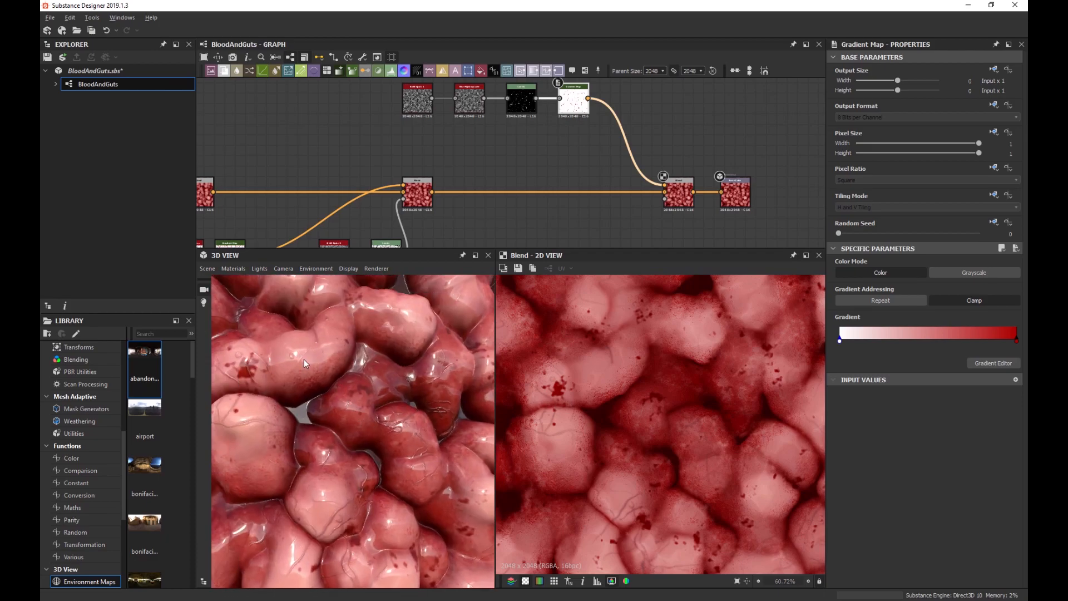
left_click_drag(303, 359, 379, 380)
left_click_drag(425, 376, 352, 419)
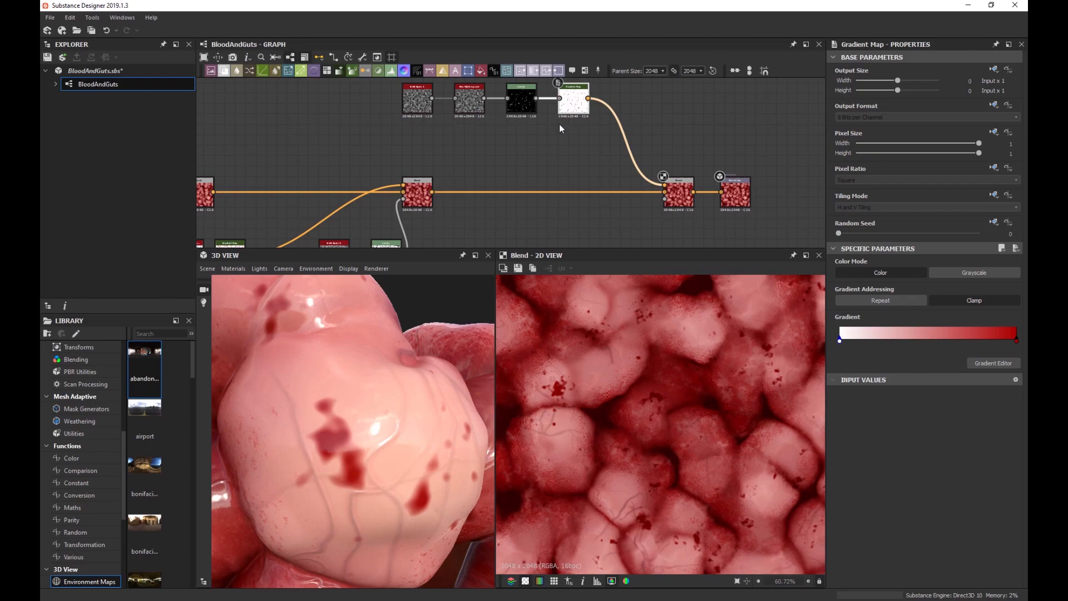
scroll(559, 124, "up", 3)
Set the Blur HQ Grayscale intensity to 0.2.
left_click(409, 139)
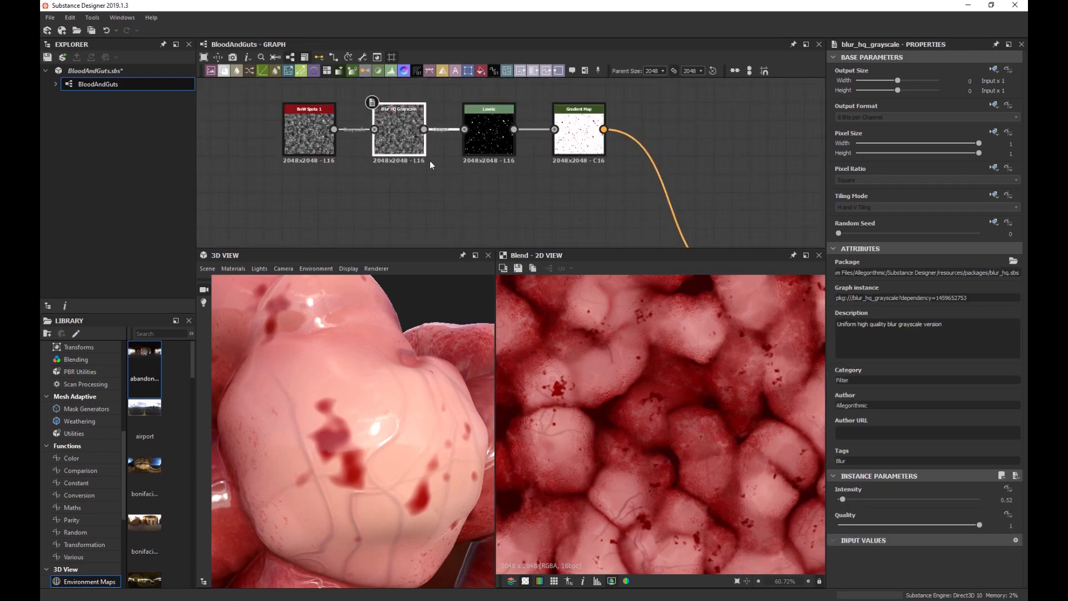
left_click(998, 496)
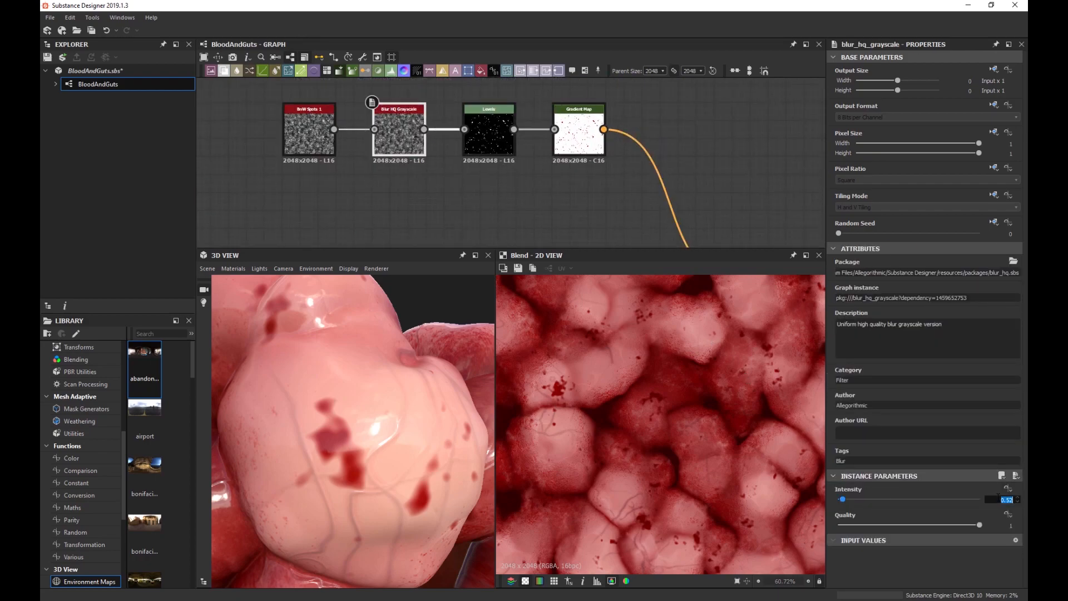
type("0.2")
key("Return")
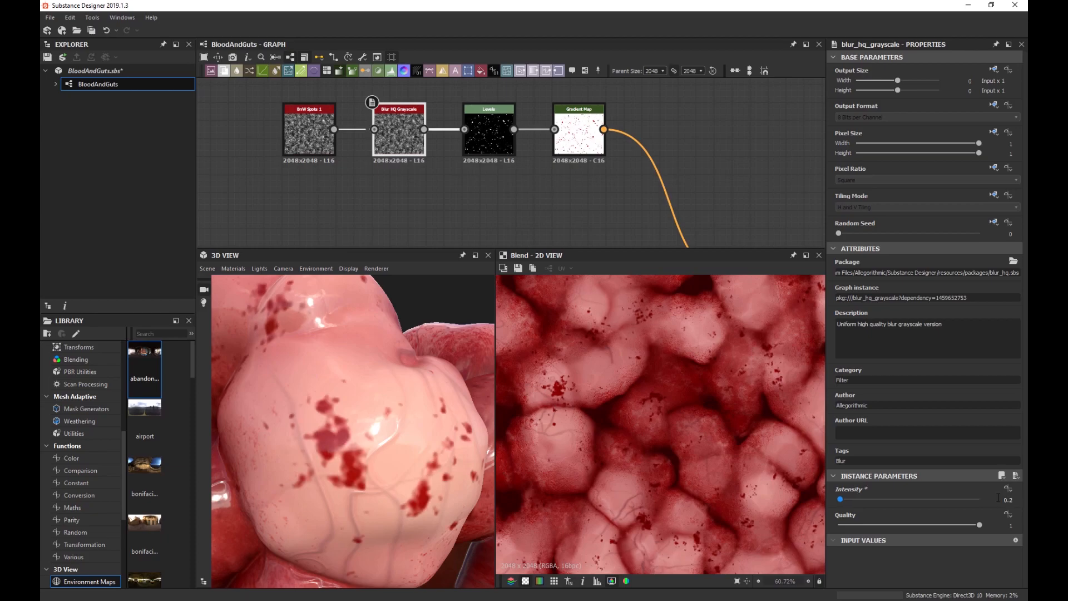
Orbit and pan the 3D preview to inspect the softened blood drops.
scroll(339, 417, "down", 10)
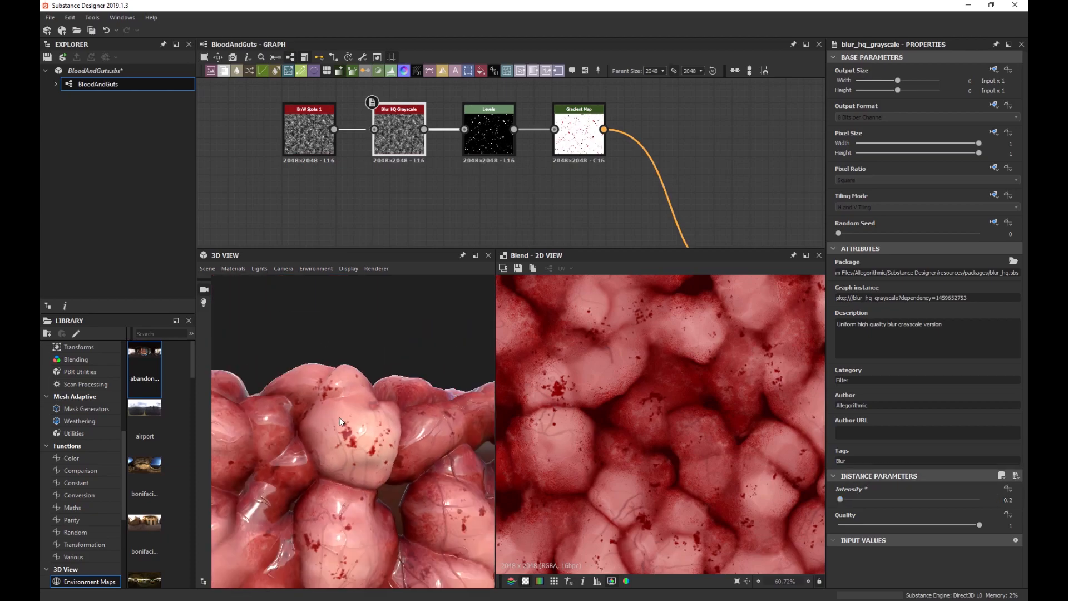
scroll(383, 465, "up", 8)
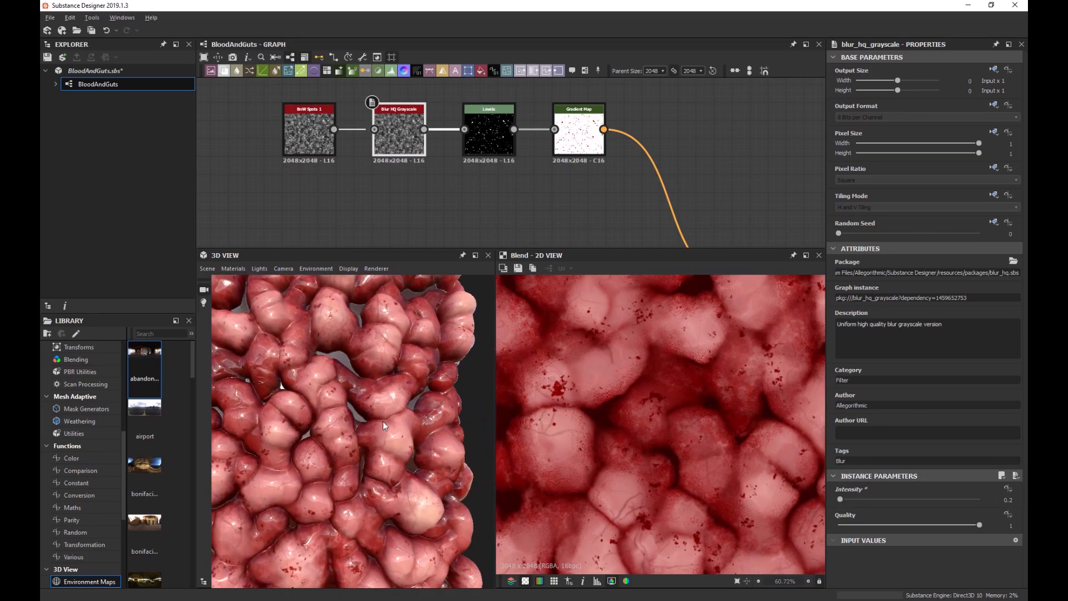
left_click_drag(366, 459, 438, 446)
scroll(437, 445, "down", 10)
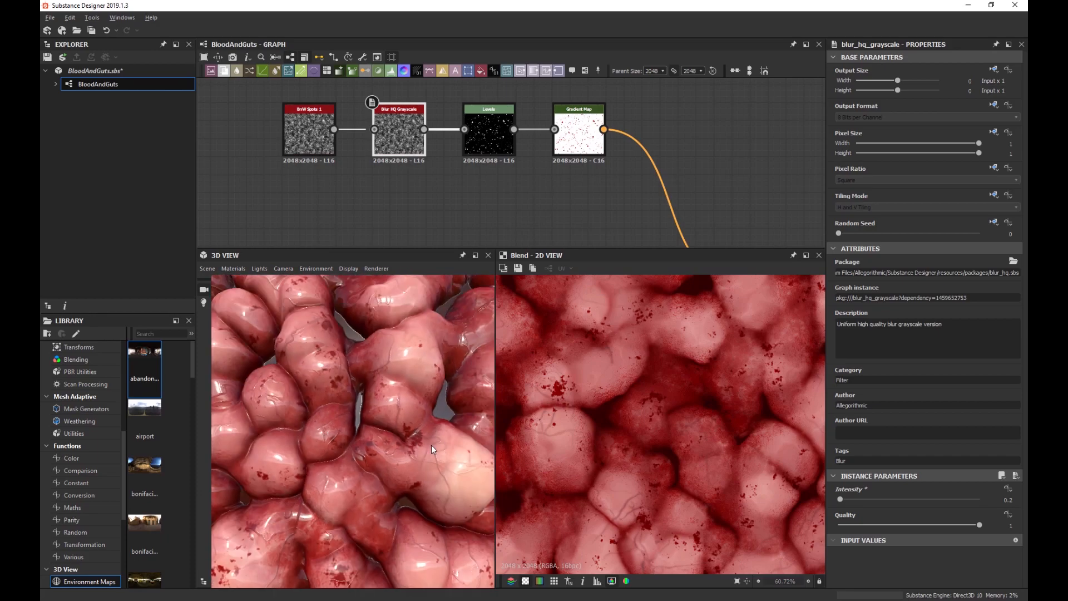
scroll(362, 445, "down", 4)
left_click_drag(362, 445, 369, 458)
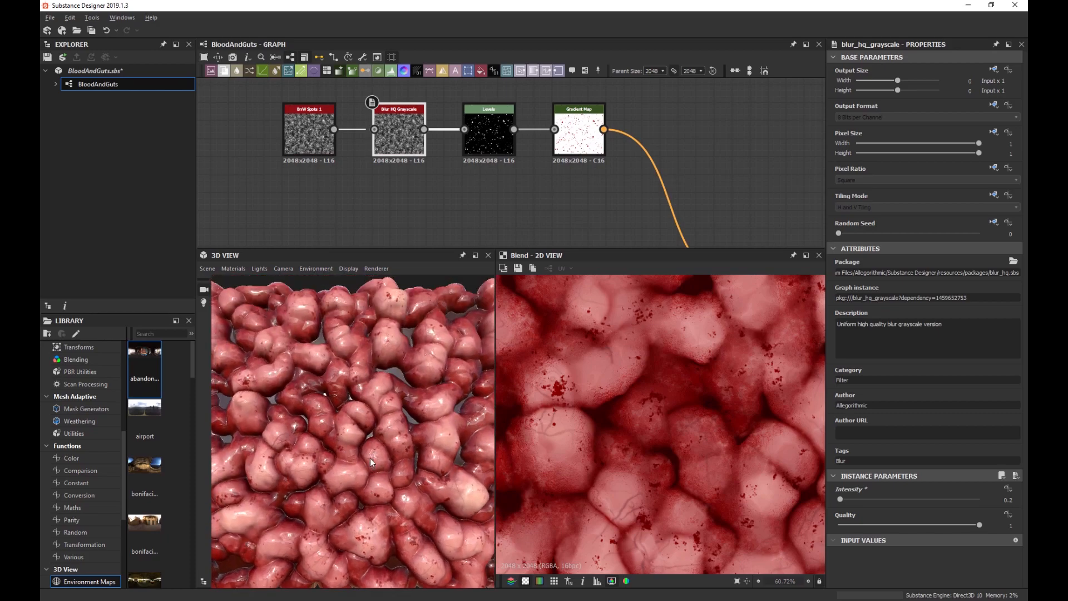
scroll(362, 417, "up", 5)
left_click_drag(351, 374, 406, 431)
scroll(357, 414, "up", 8)
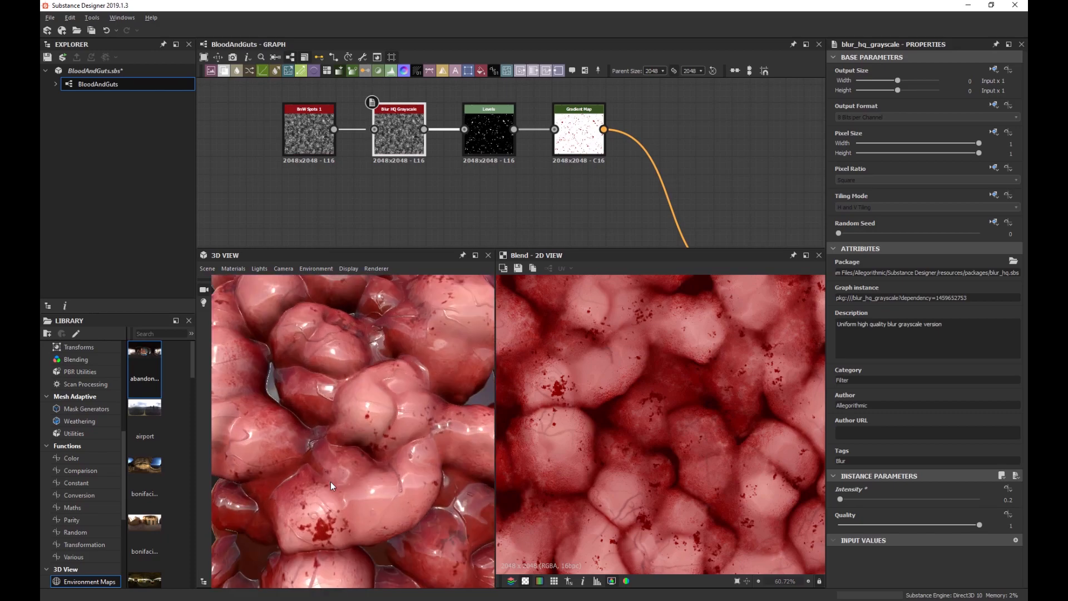
scroll(355, 466, "down", 8)
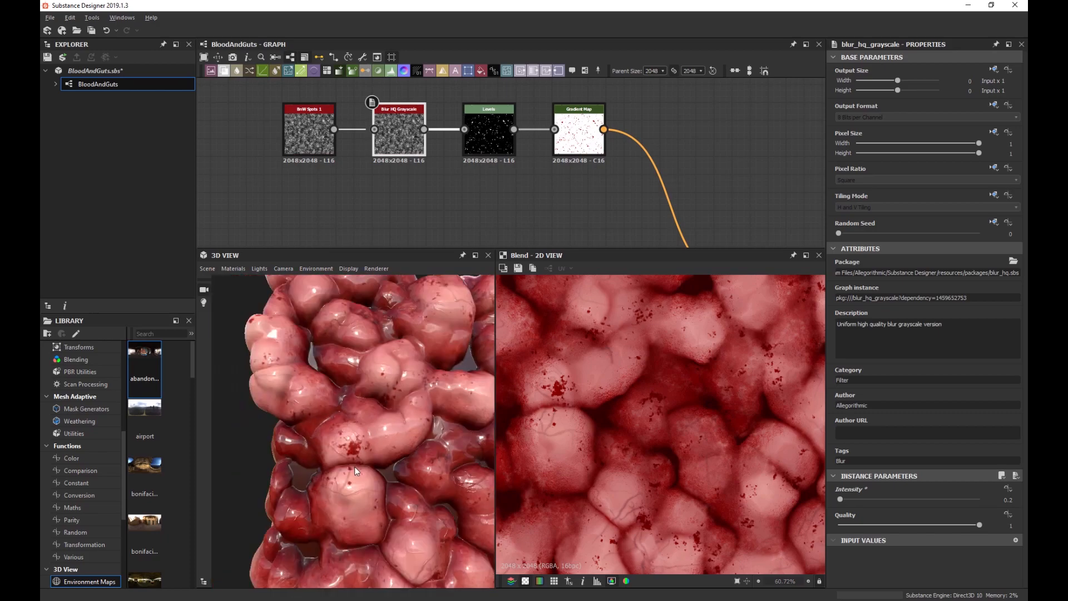
middle_click_drag(406, 434, 336, 464)
scroll(398, 396, "up", 3)
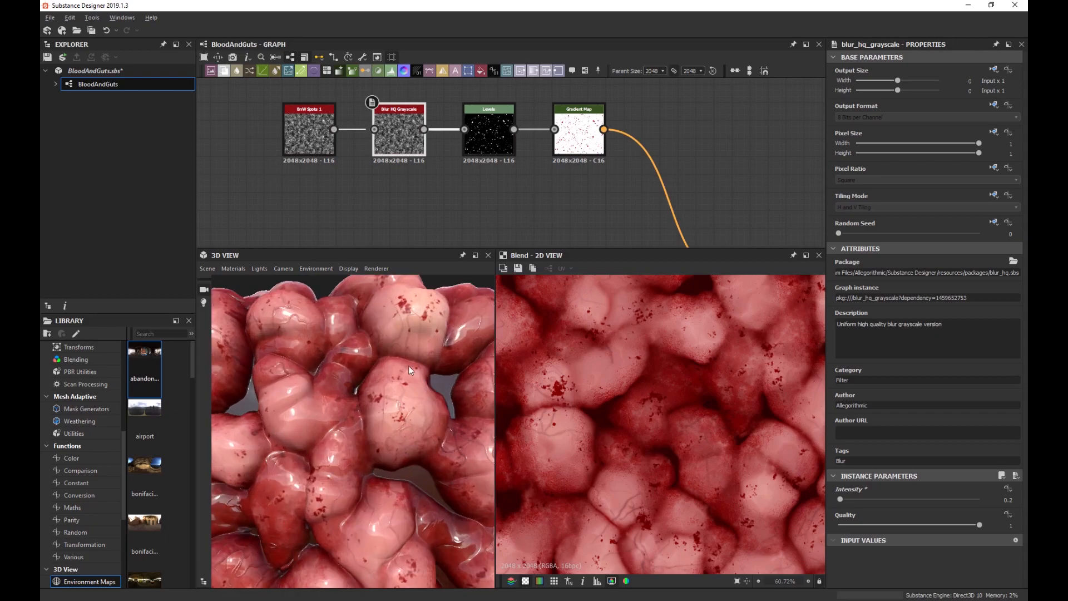
middle_click_drag(408, 365, 402, 442)
scroll(401, 442, "up", 3)
Fine-tune the Gradient Map's red end colour in the Gradient Editor.
middle_click_drag(528, 176, 485, 186)
left_click(533, 143)
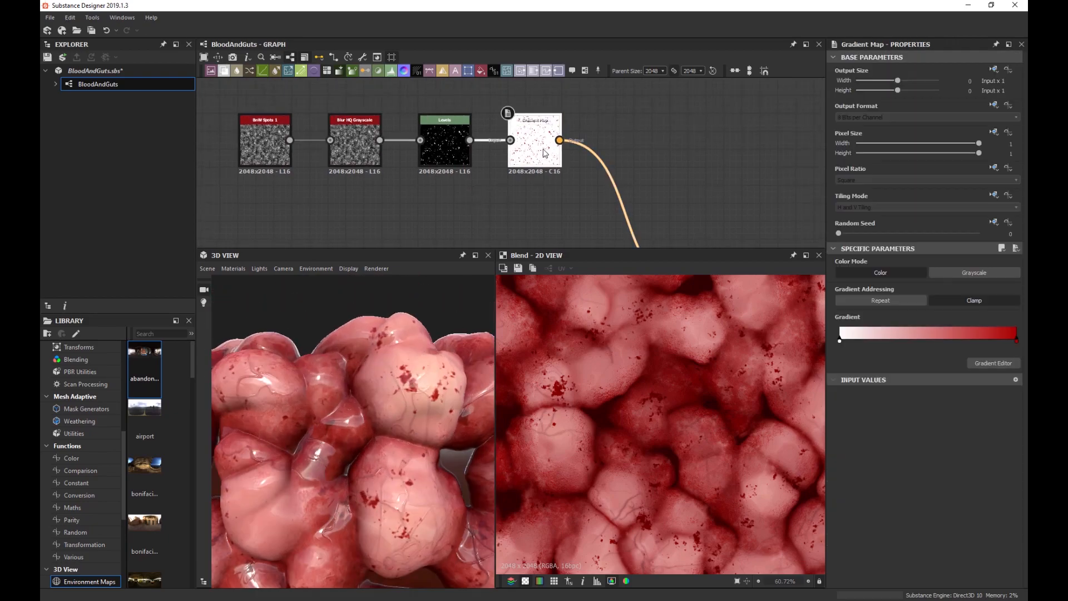
left_click(1008, 364)
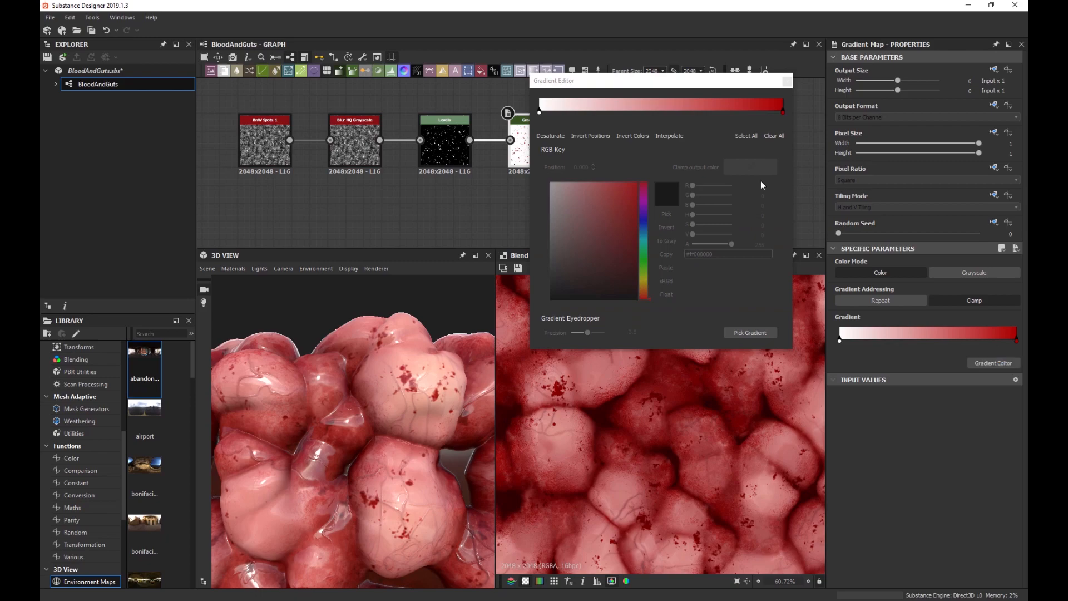
left_click(784, 112)
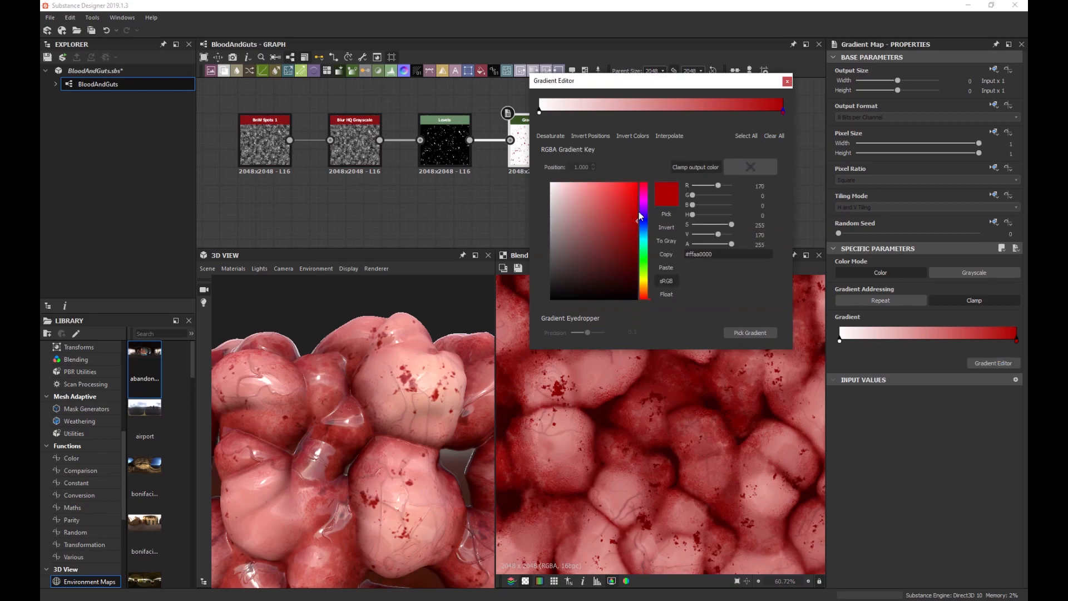
left_click_drag(636, 211, 637, 212)
left_click_drag(645, 214, 647, 218)
left_click(787, 81)
Review the speckled flesh in the preview and save the BloodAndGuts.sbs package.
scroll(397, 383, "down", 5)
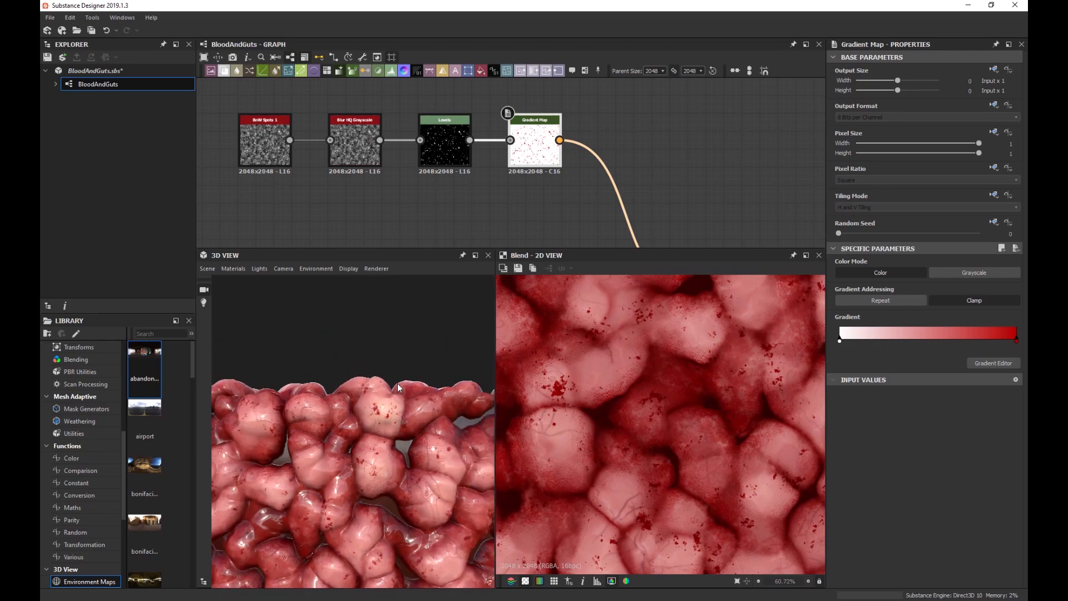
mouse_move(384, 409)
middle_mouse_down()
mouse_move(376, 398)
mouse_move(382, 409)
middle_mouse_up()
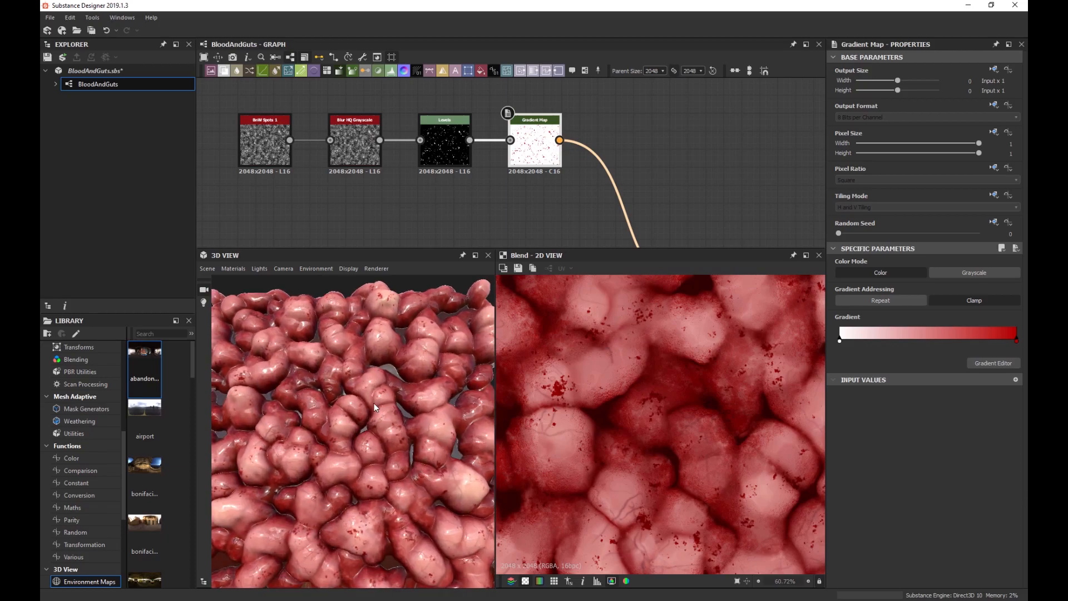
mouse_move(374, 402)
right_mouse_down("ctrl+shift")
mouse_move(360, 405)
mouse_move(393, 405)
mouse_move(379, 404)
right_mouse_up("ctrl+shift")
left_click_drag(379, 404, 370, 412)
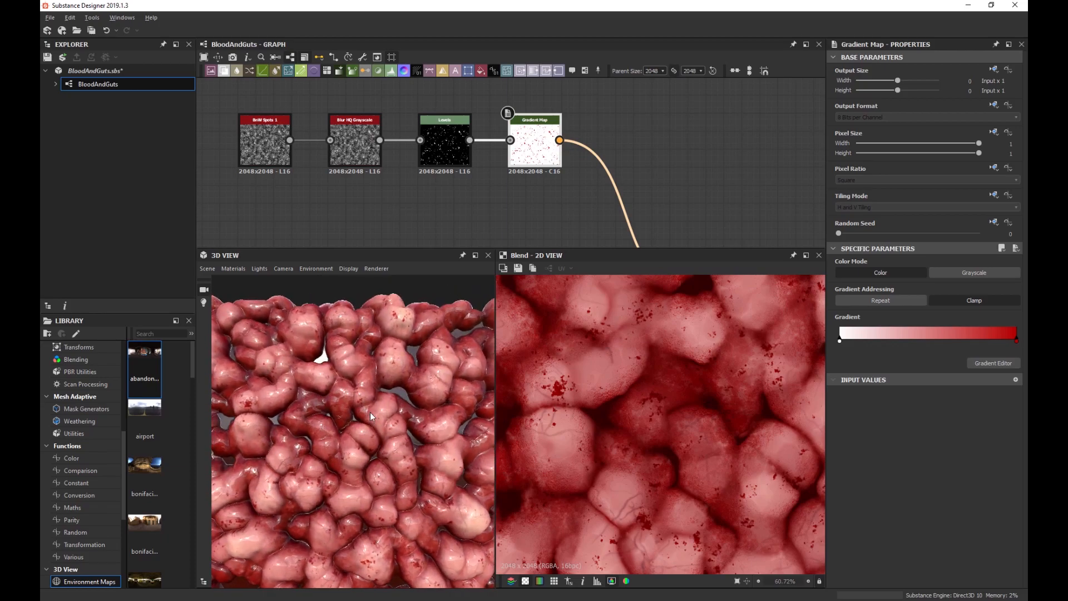
scroll(371, 415, "down", 3)
scroll(371, 415, "up", 6)
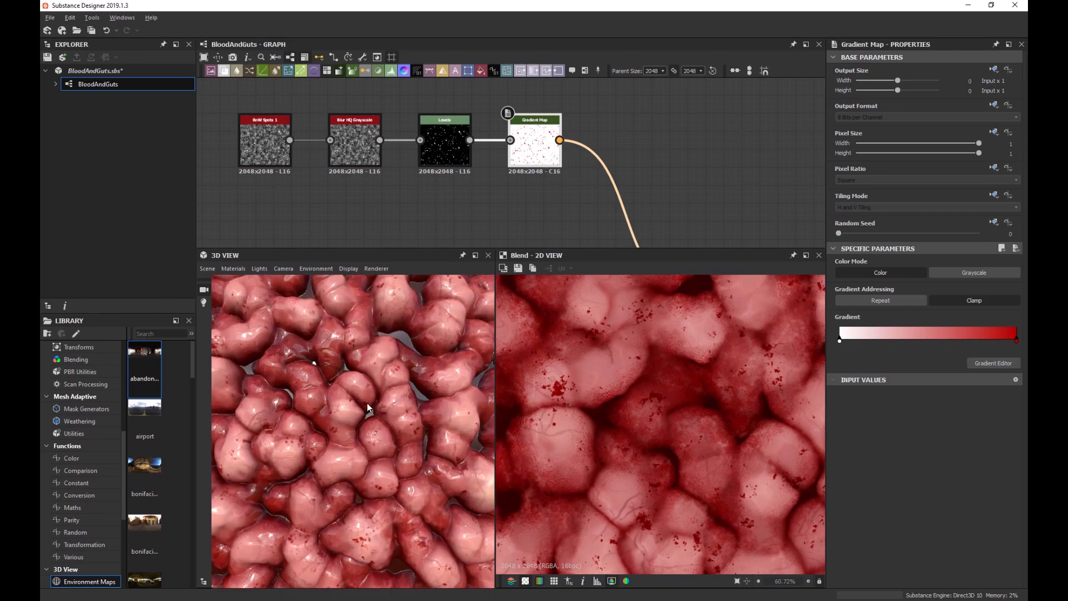
scroll(372, 409, "up", 6)
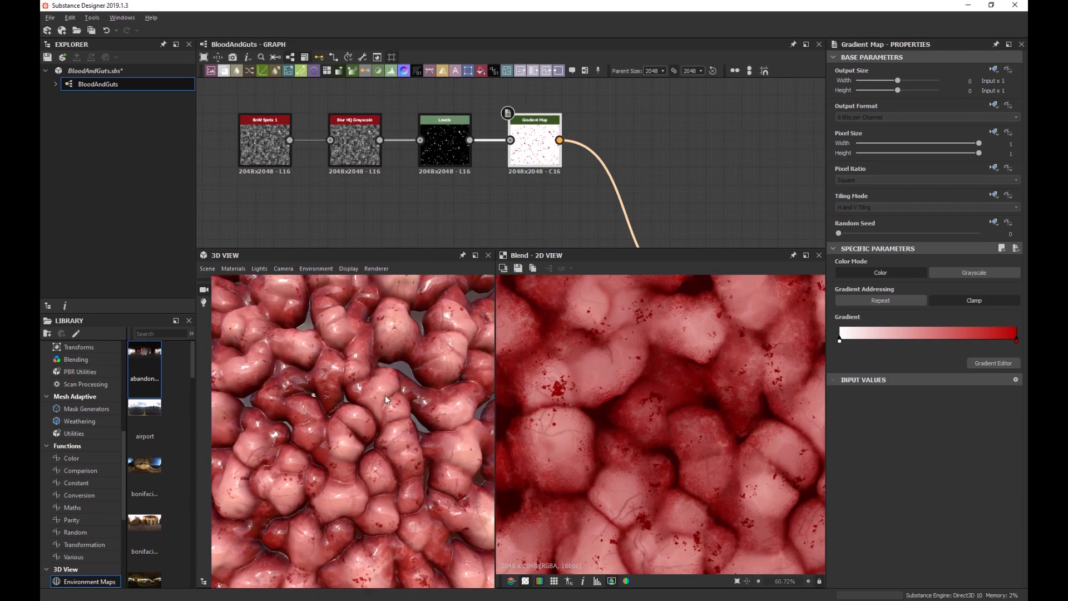
scroll(342, 384, "up", 3)
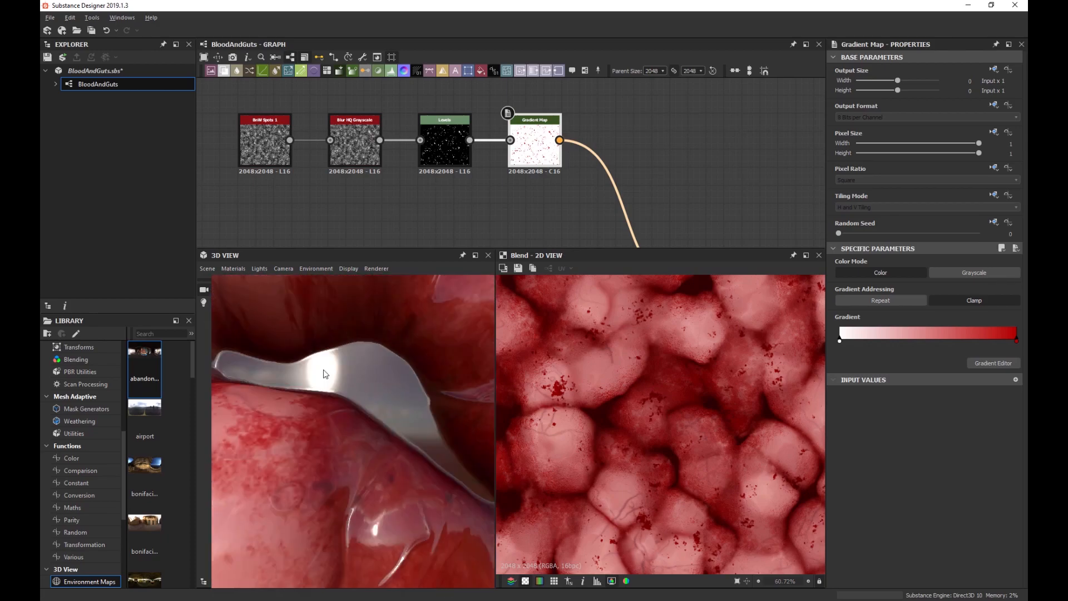
scroll(328, 395, "down", 10)
scroll(328, 392, "down", 3)
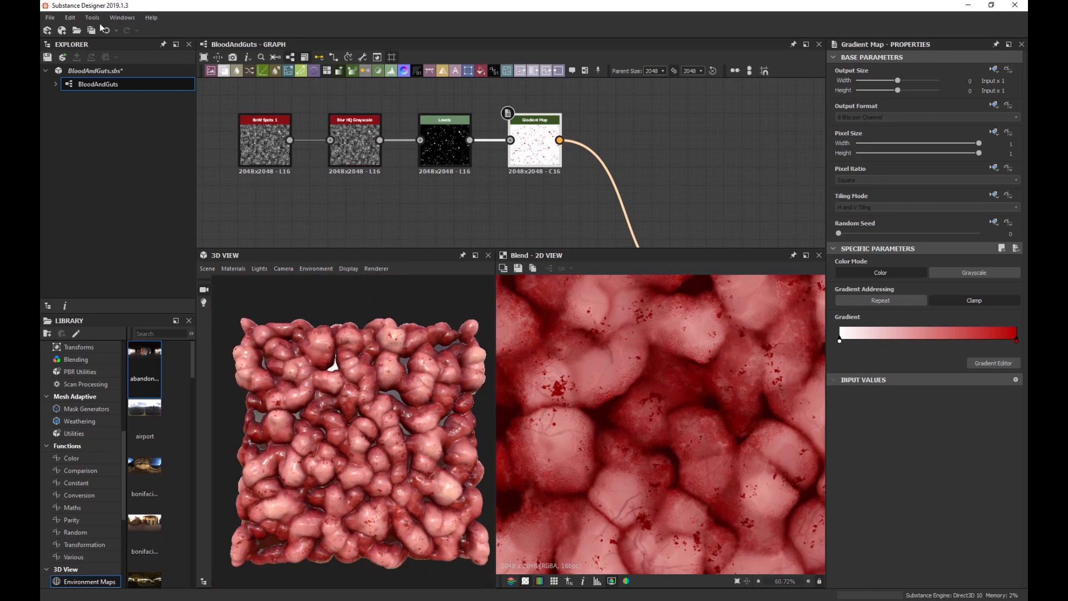
left_click(49, 17)
left_click(552, 191)
scroll(382, 359, "up", 5)
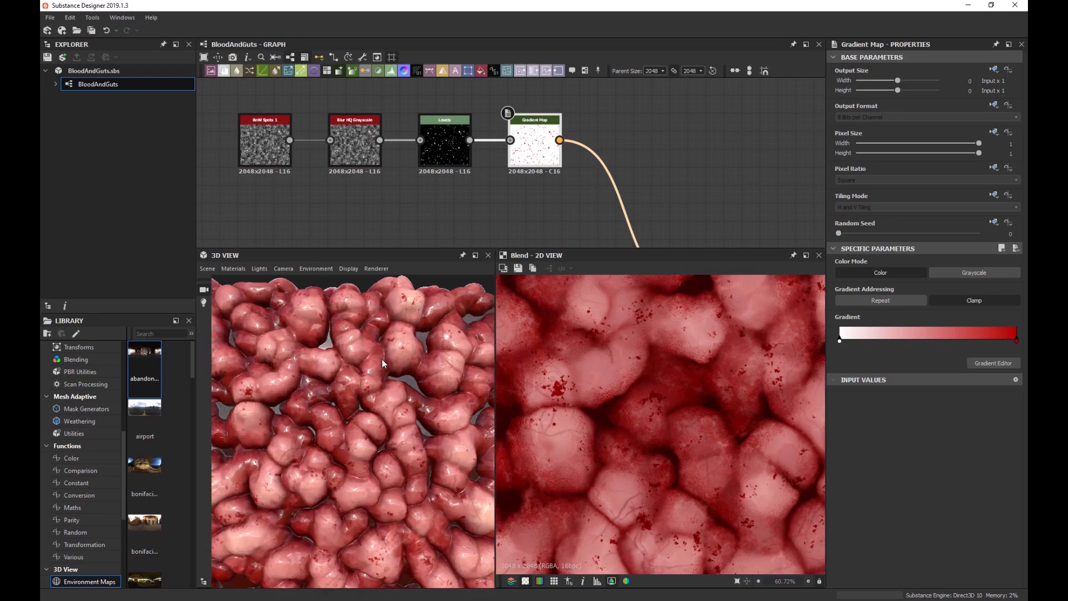
scroll(280, 352, "down", 5)
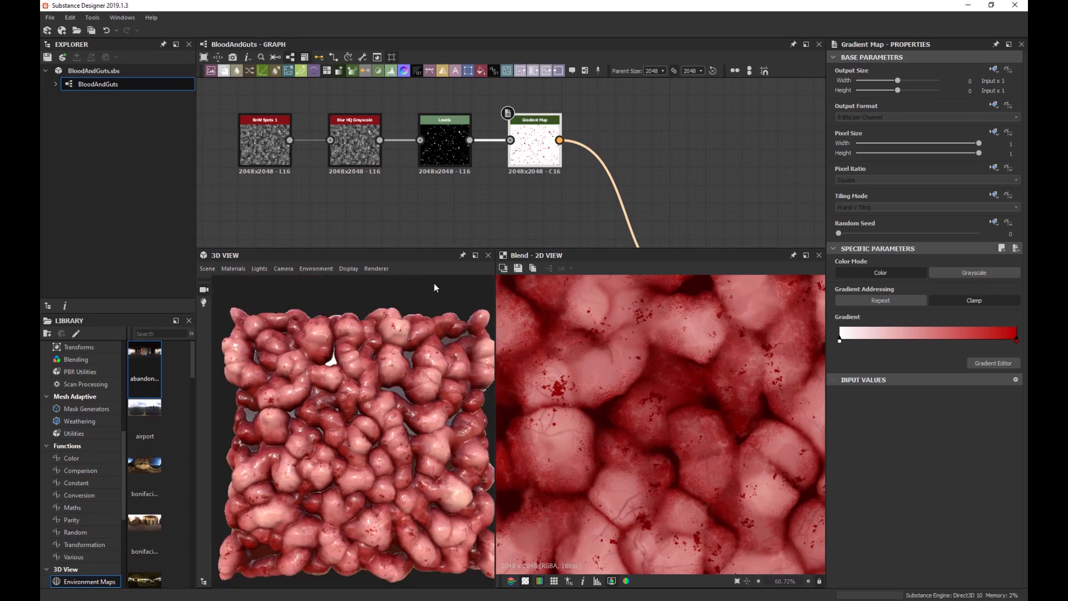
scroll(417, 167, "down", 4)
middle_click_drag(421, 188, 389, 150)
scroll(341, 140, "down", 2)
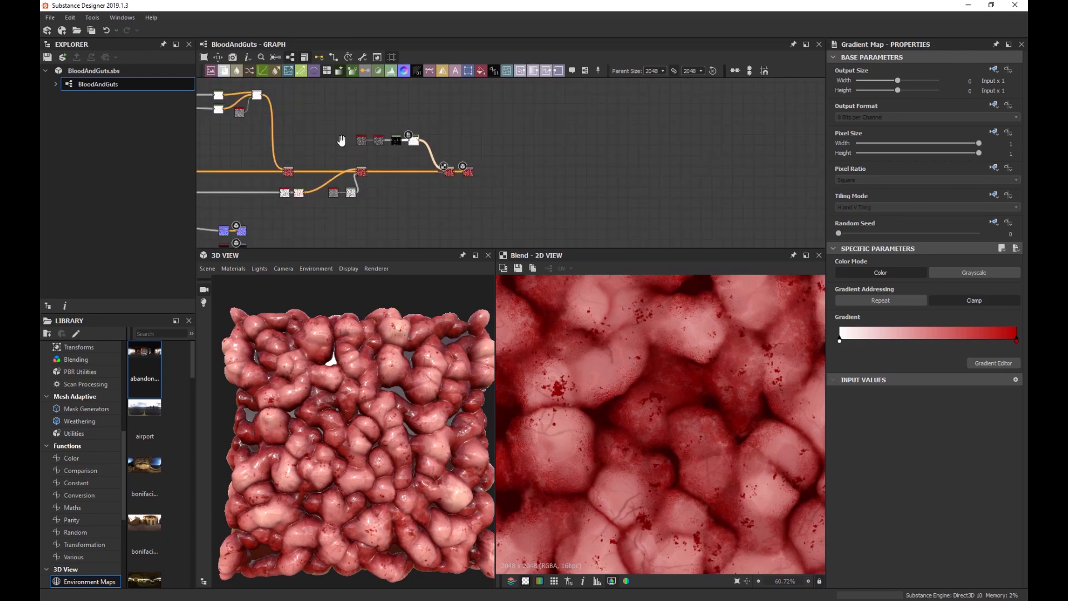
scroll(341, 140, "up", 6)
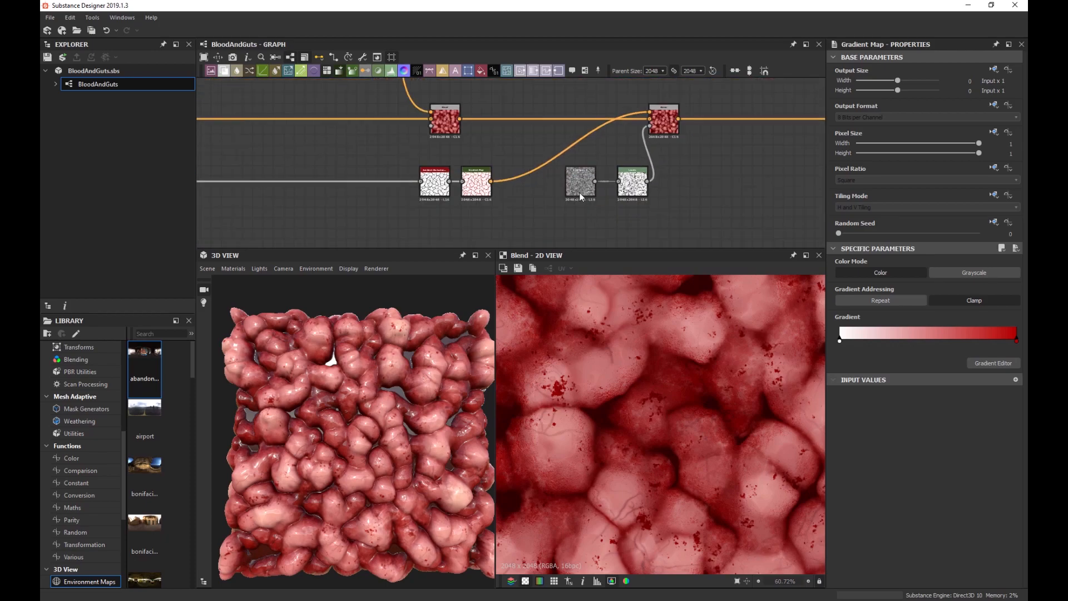
key("space")
type("fra")
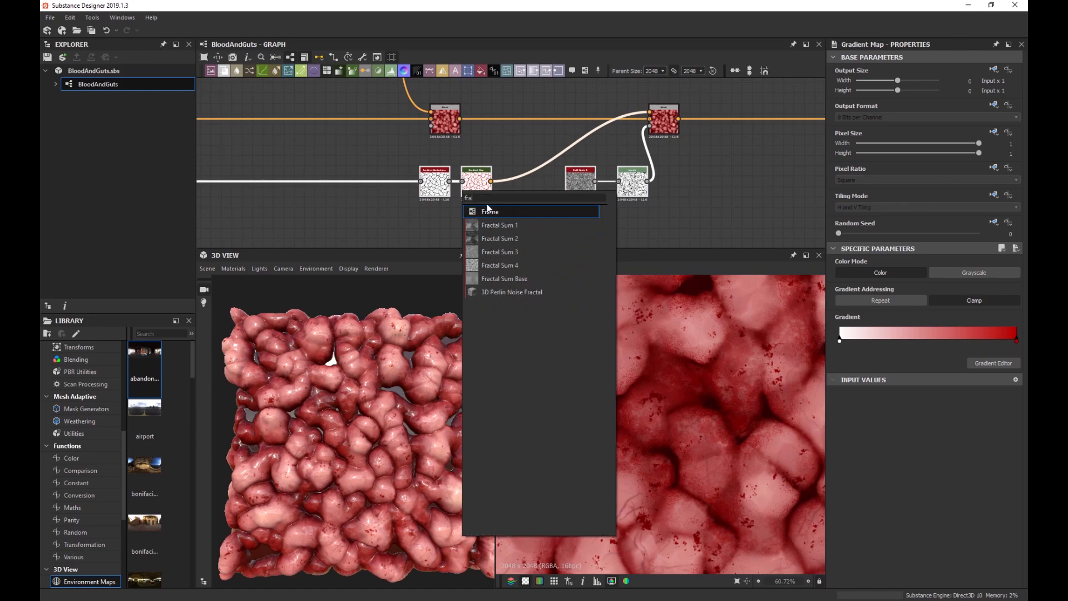
type("me")
key("Return")
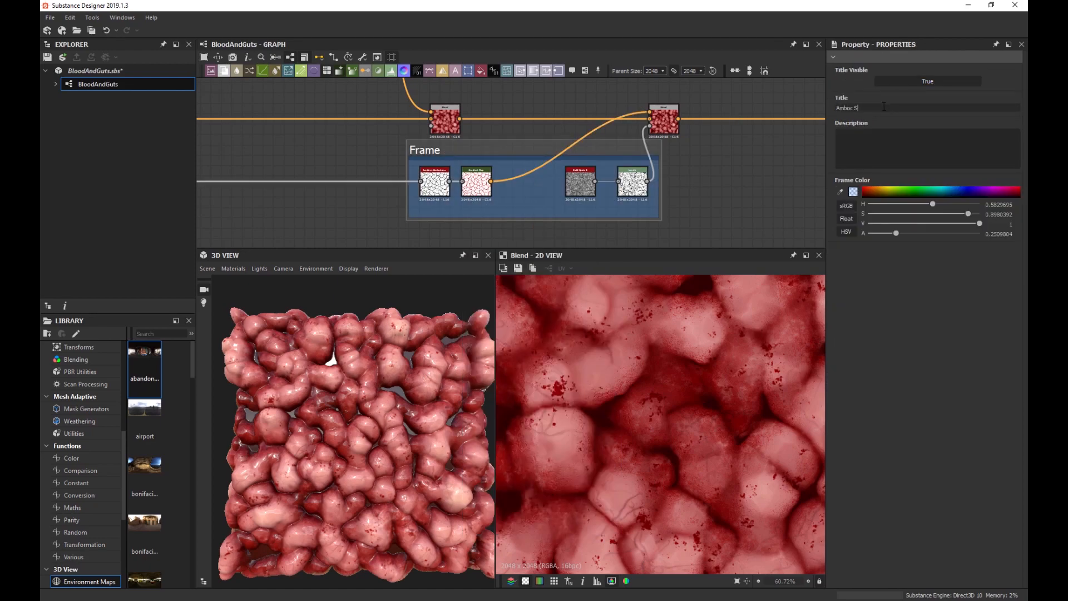
key("Return")
scroll(680, 141, "down", 5)
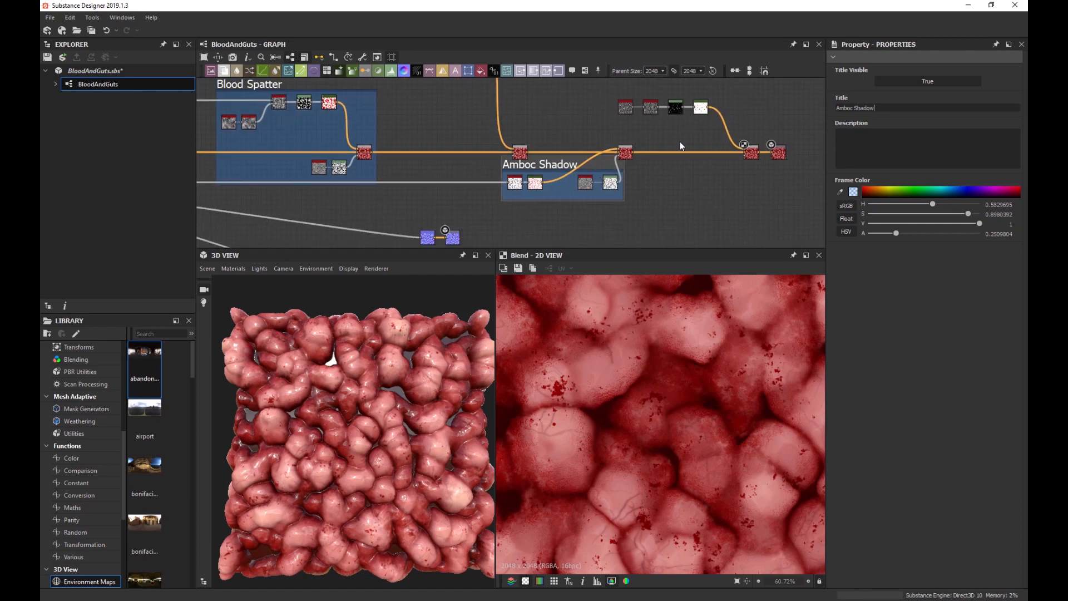
scroll(451, 148, "up", 3)
key("space")
type("frame")
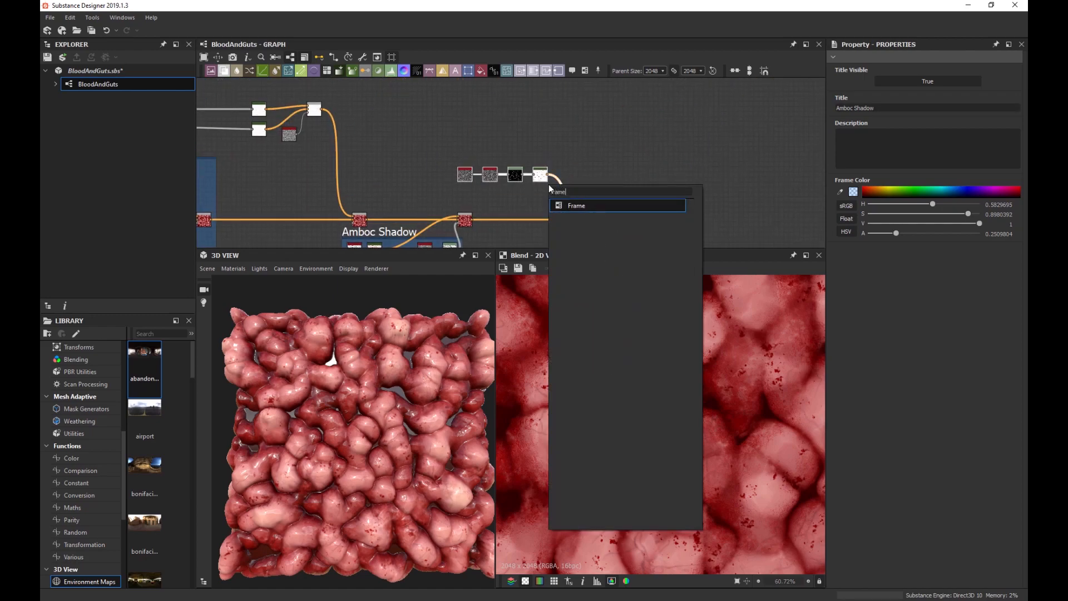
key("Return")
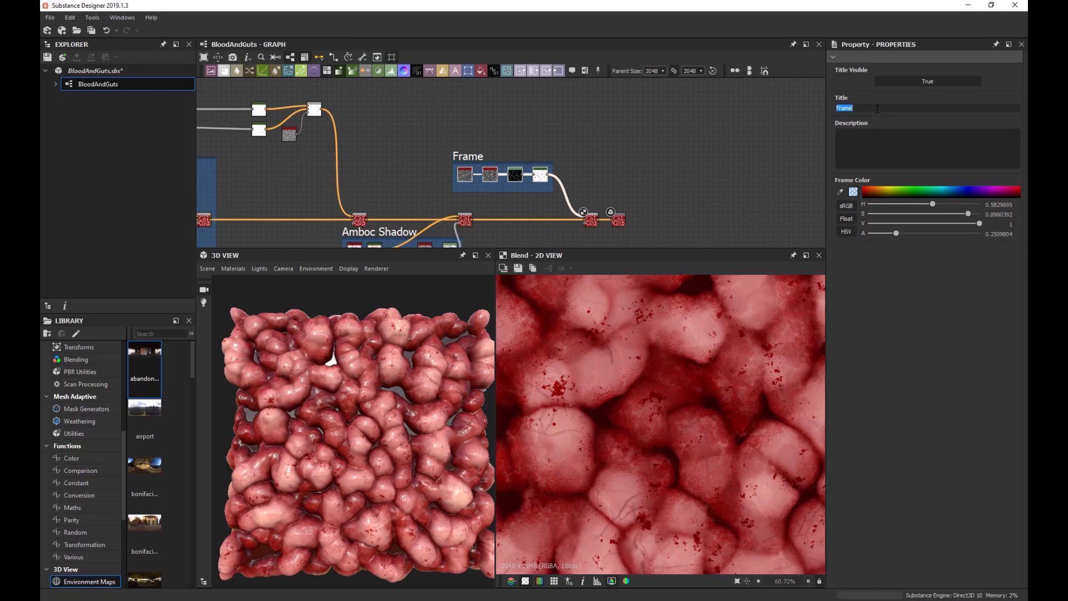
left_click(877, 109)
type("Blood Drops")
key("Return")
scroll(485, 157, "down", 3)
middle_click_drag(443, 209, 583, 154)
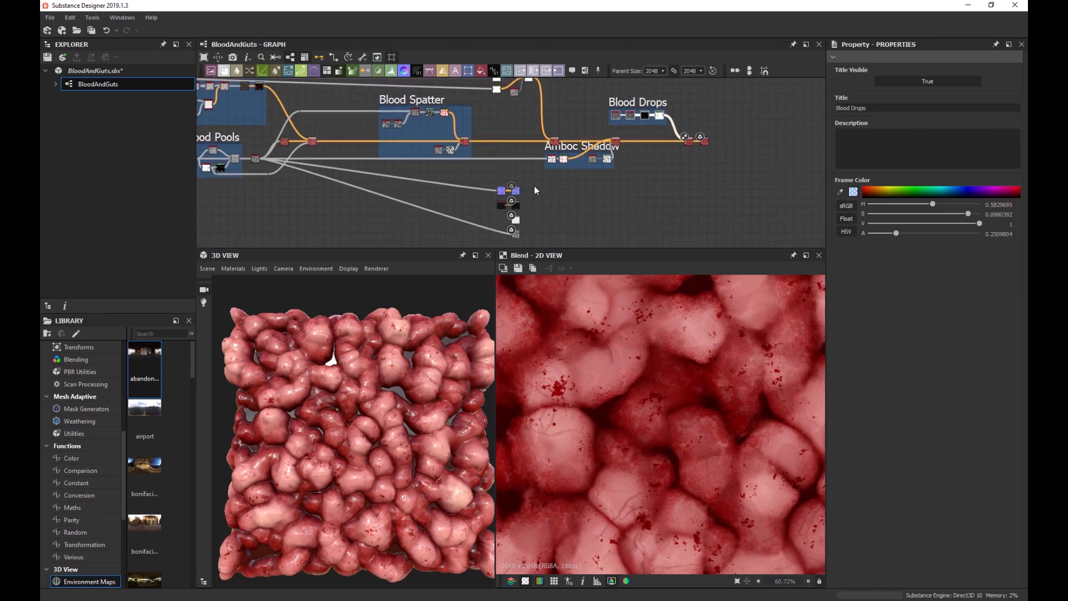
scroll(534, 187, "up", 4)
middle_click_drag(468, 171, 772, 185)
scroll(453, 161, "down", 2)
middle_click_drag(614, 203, 525, 154)
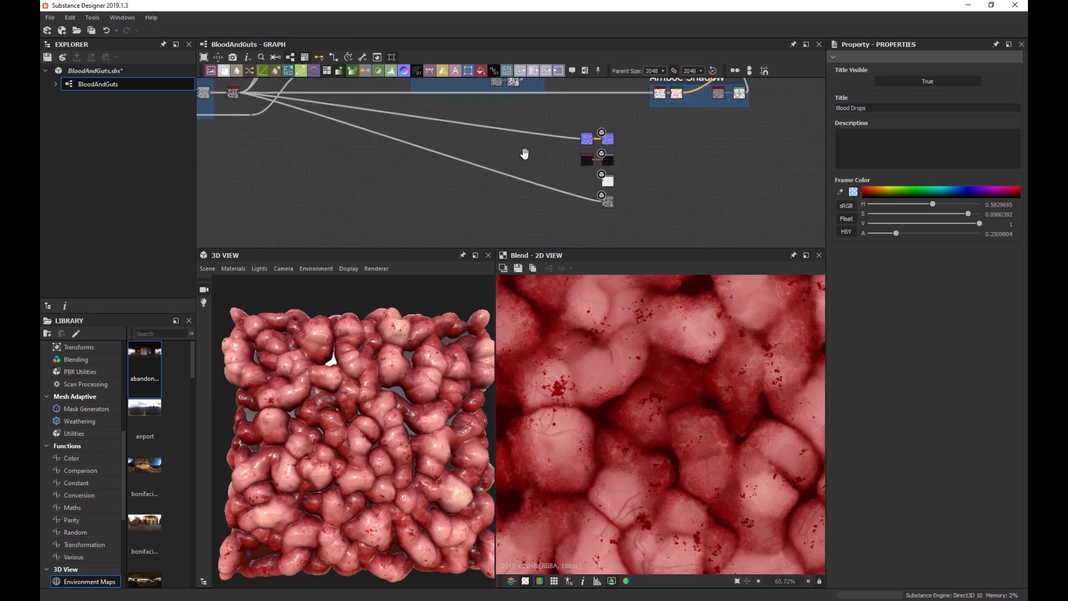
scroll(339, 350, "up", 3)
mouse_move(342, 348)
left_mouse_down()
mouse_move(313, 377)
mouse_move(346, 305)
mouse_move(353, 334)
left_mouse_up()
scroll(382, 339, "up", 2)
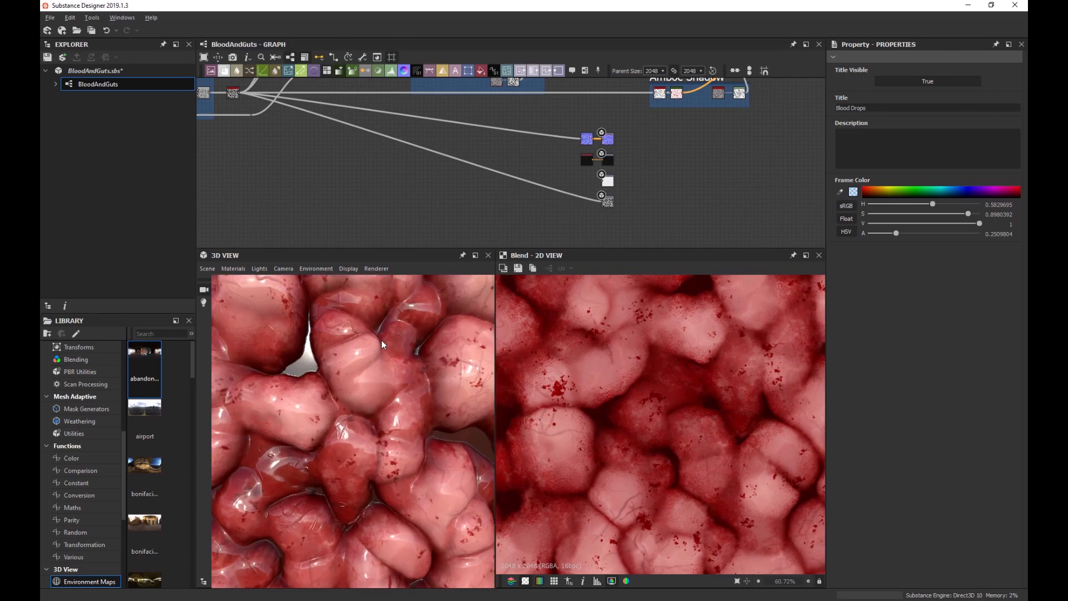
scroll(350, 174, "down", 3)
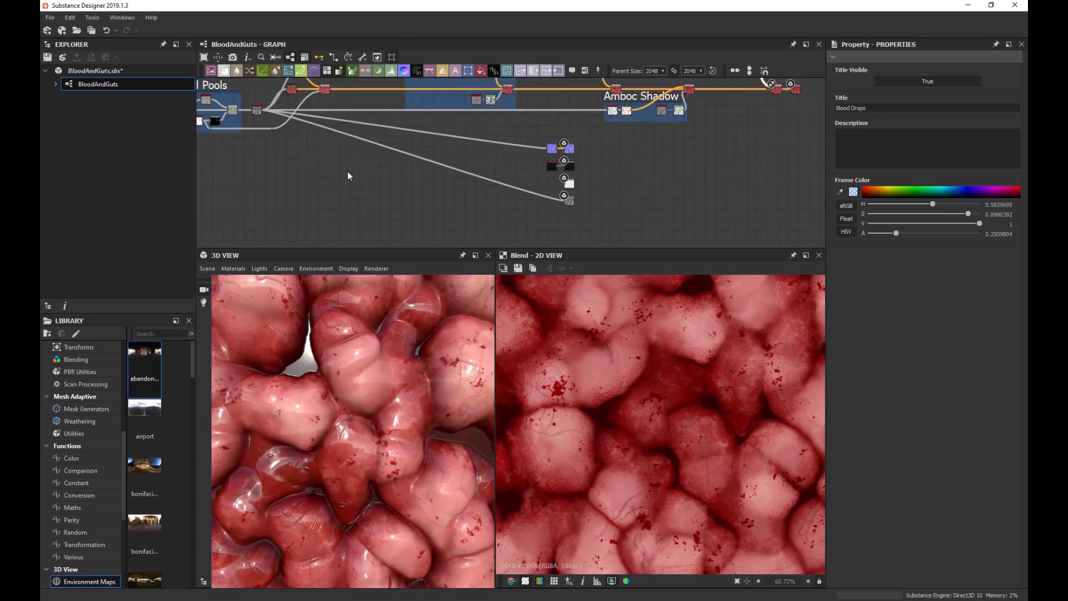
scroll(479, 201, "up", 4)
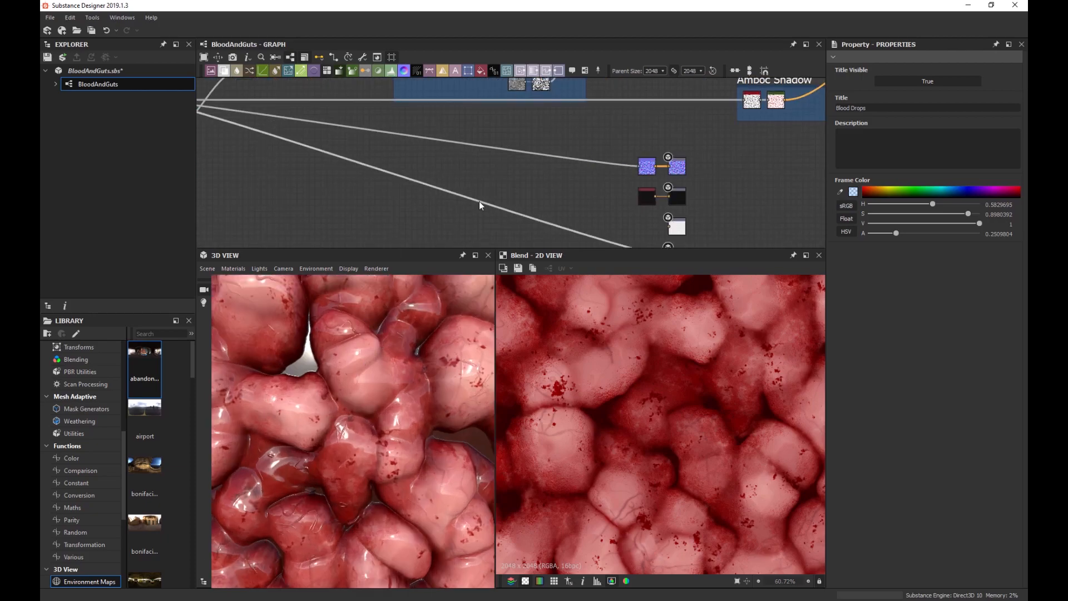
Add an unconnected Levels node near the Blood Pools frame and shift that frame left.
double_click(648, 200)
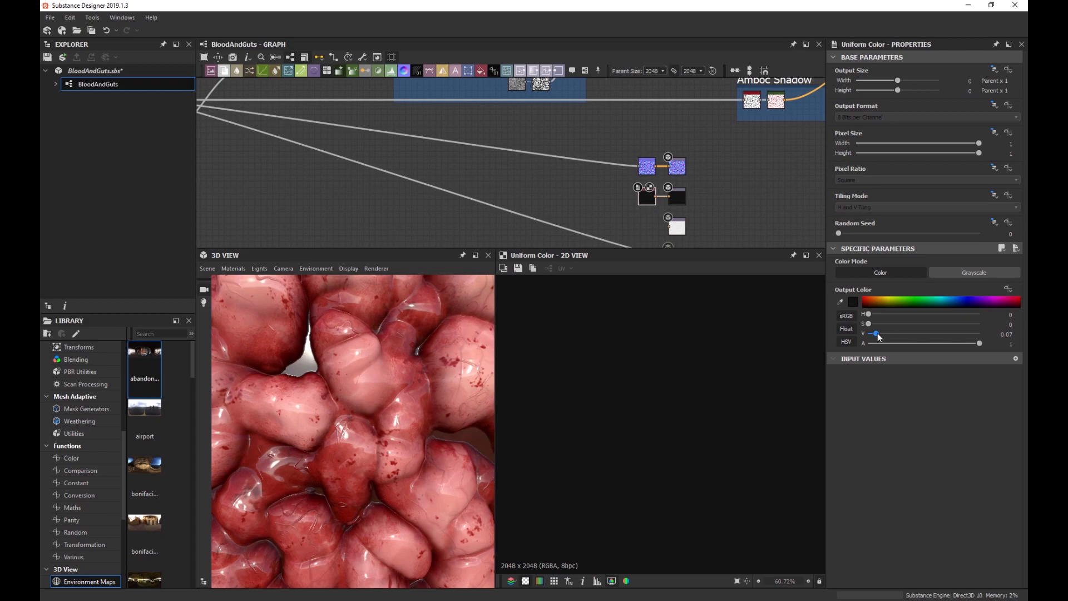
scroll(312, 349, "up", 2)
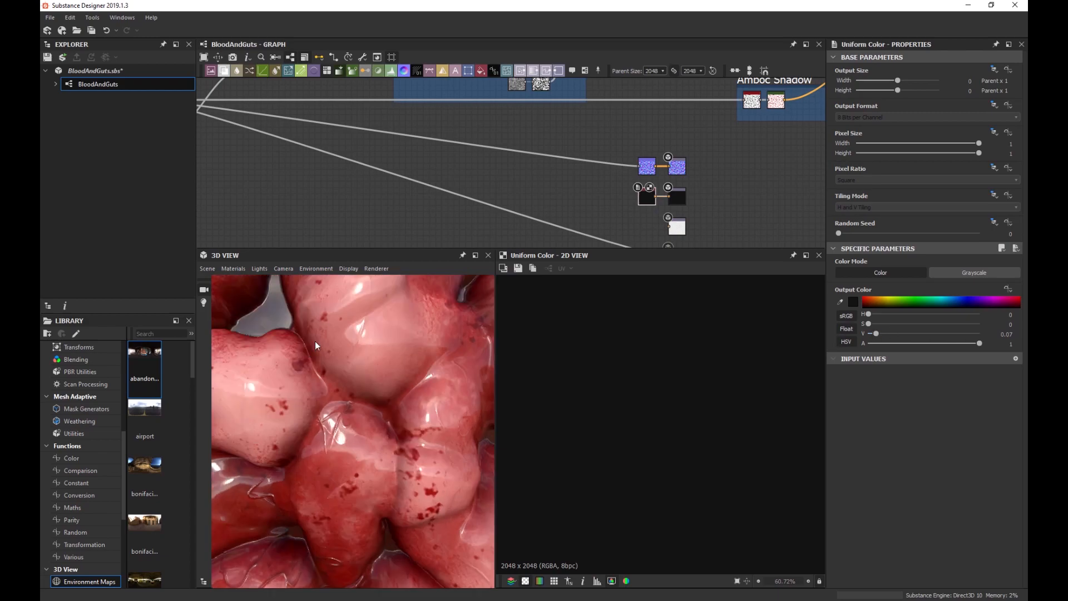
scroll(302, 194, "down", 3)
scroll(288, 169, "up", 3)
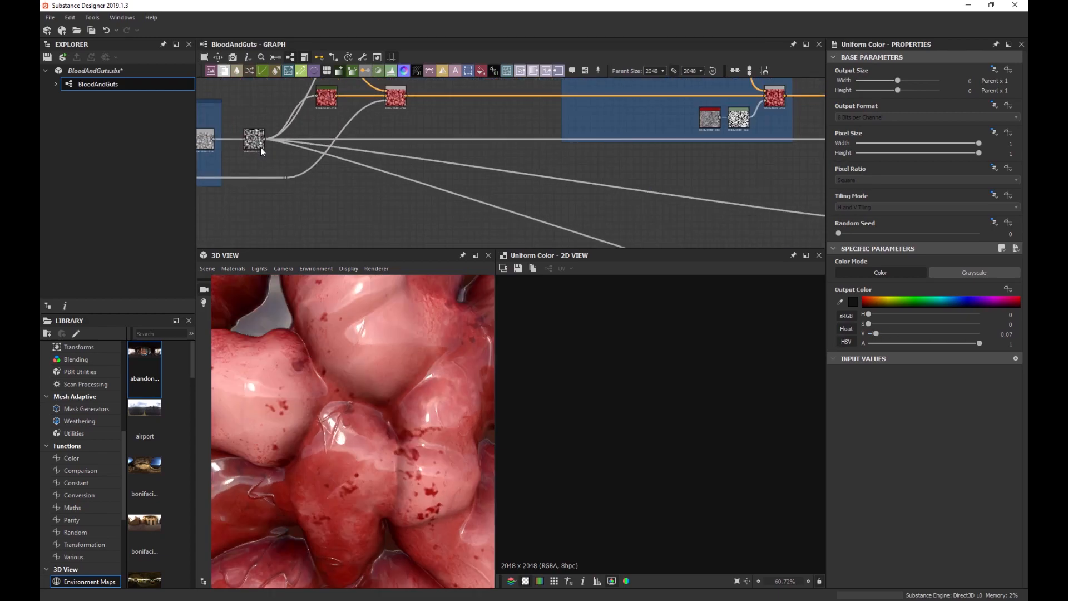
key("space")
type("levels")
key("Return")
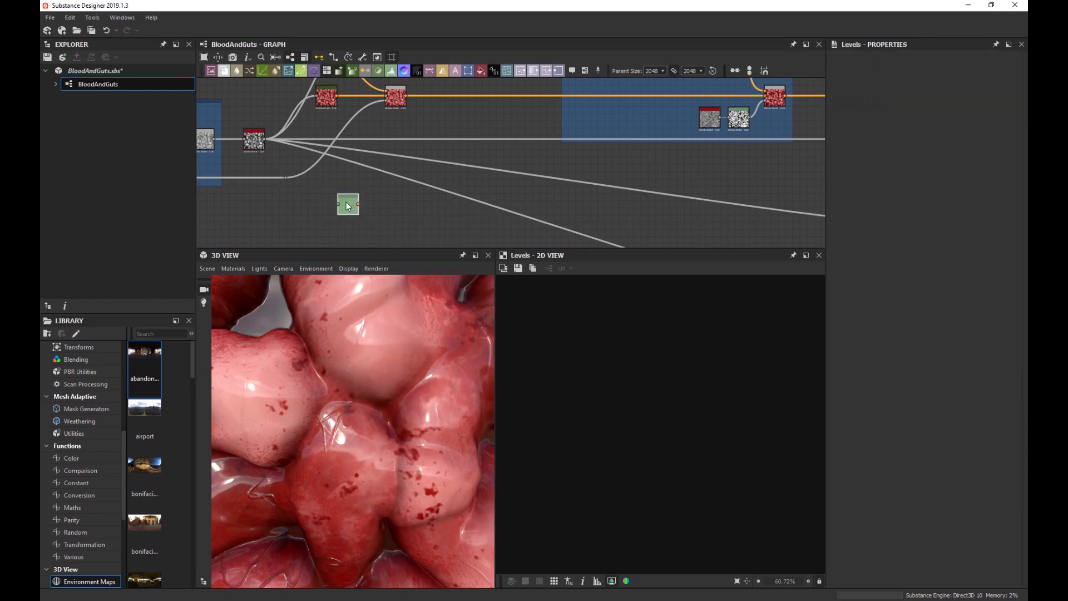
scroll(263, 159, "up", 2)
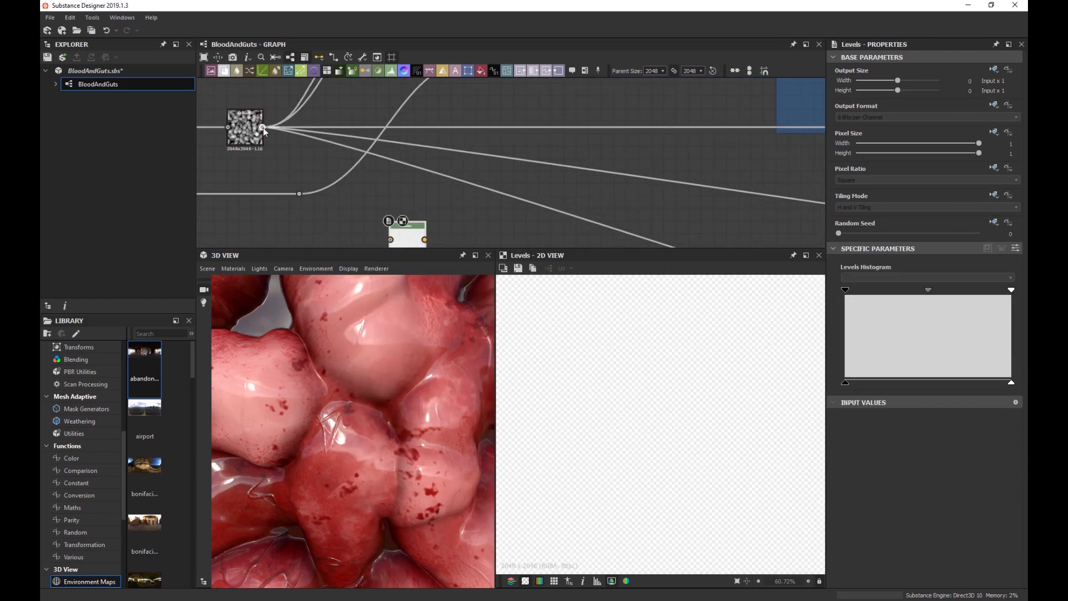
scroll(262, 125, "down", 2)
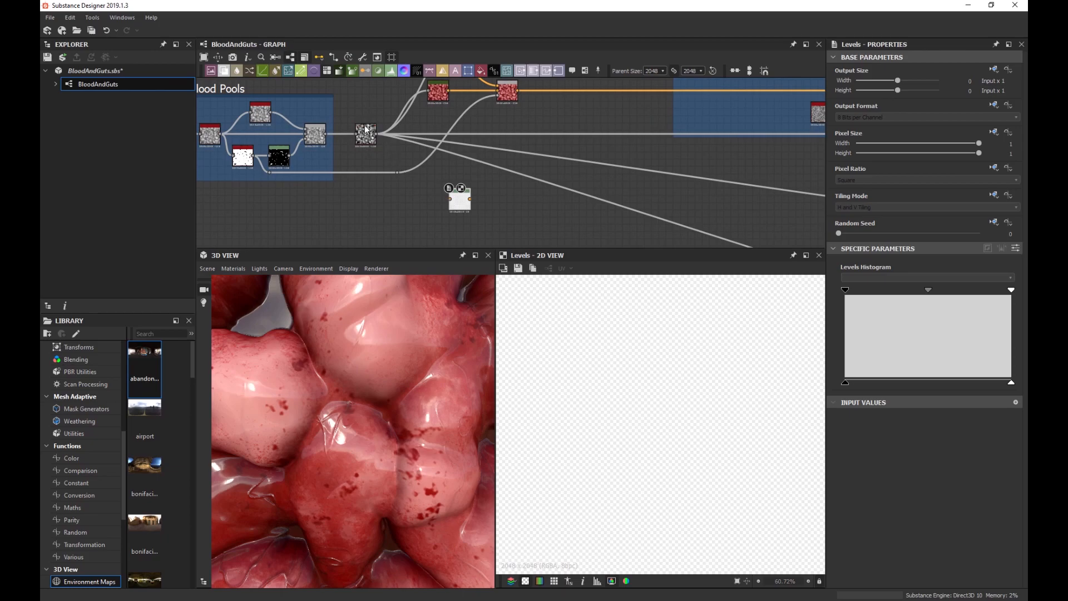
scroll(437, 184, "down", 2)
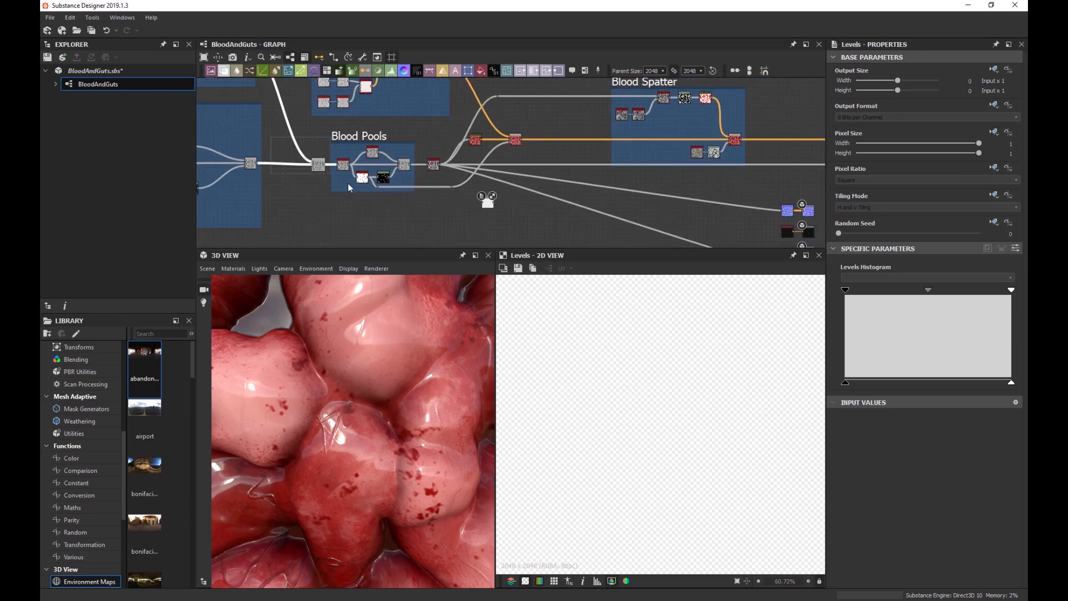
mouse_move(359, 136)
left_mouse_down()
mouse_move(333, 137)
mouse_move(345, 136)
left_mouse_up()
Wrap the final height noise node in a frame titled 'Height Final'.
scroll(423, 162, "up", 2)
key("space")
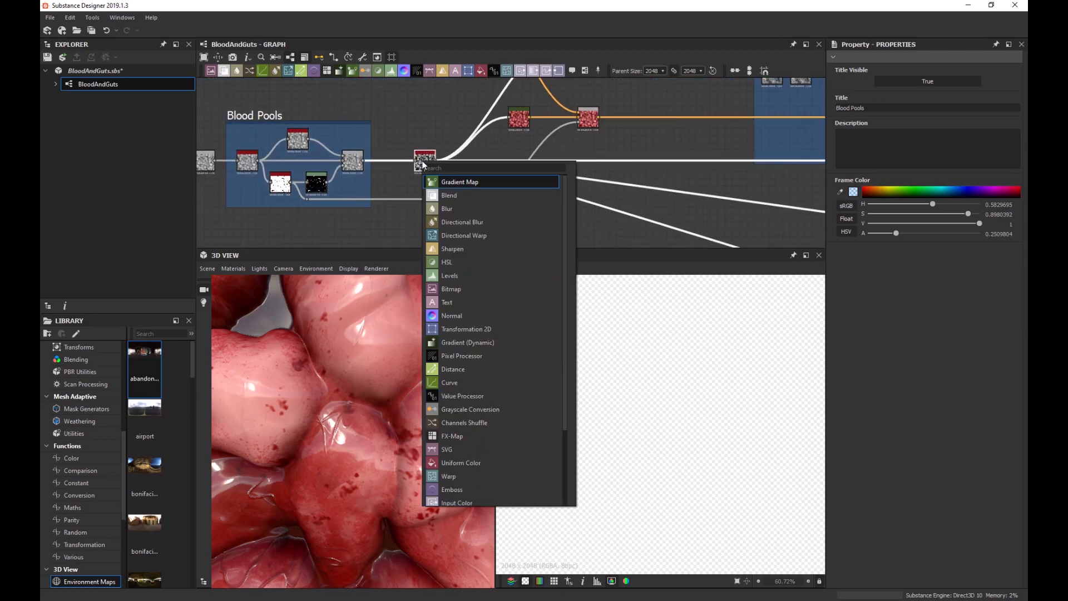
type("frame")
key("Return")
scroll(424, 163, "up", 3)
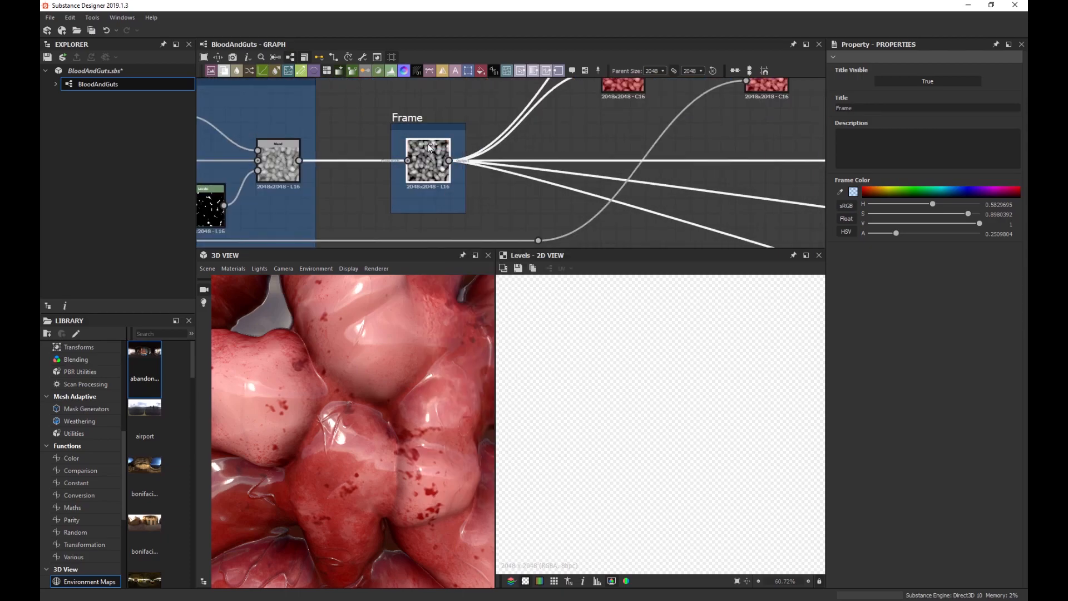
left_click(457, 113)
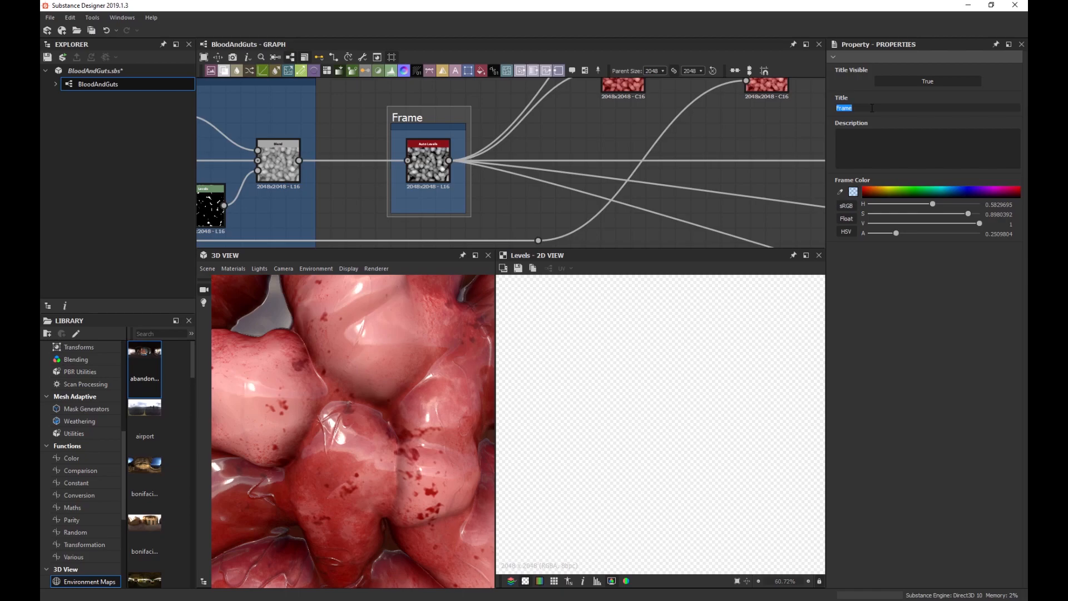
key("Return")
scroll(576, 155, "down", 8)
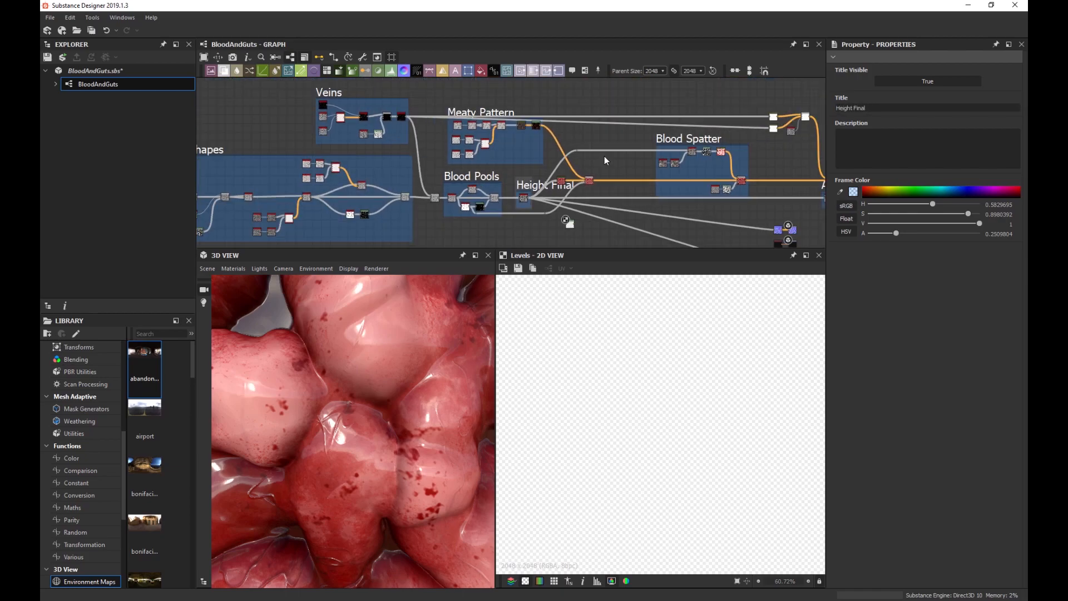
Pan the graph to bring the vein colour nodes above Blood Spatter into view.
middle_click_drag(604, 155, 471, 160)
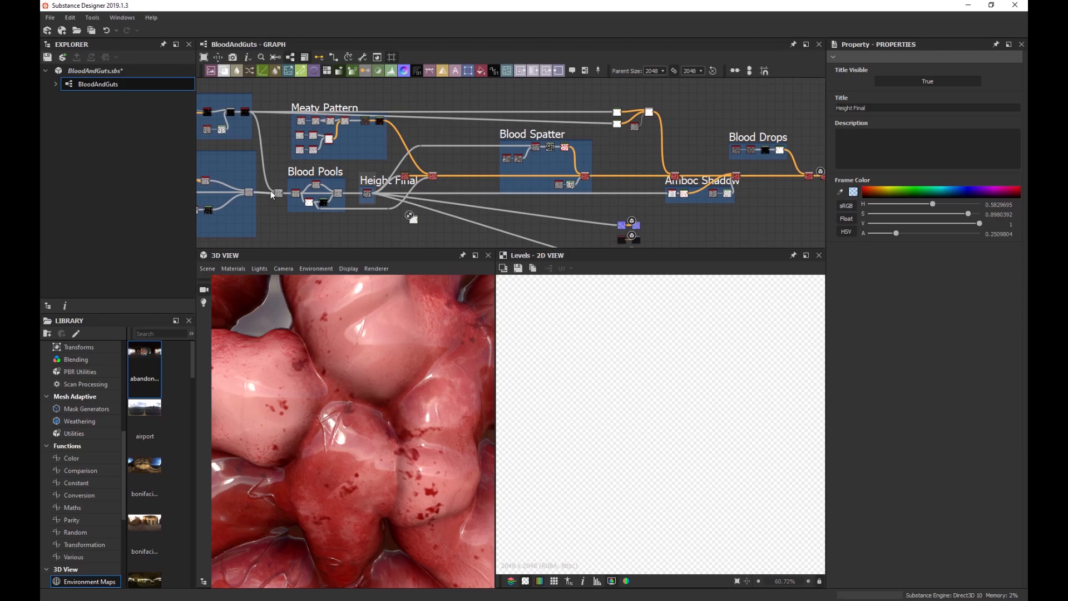
scroll(448, 224, "up", 3)
scroll(389, 178, "down", 2)
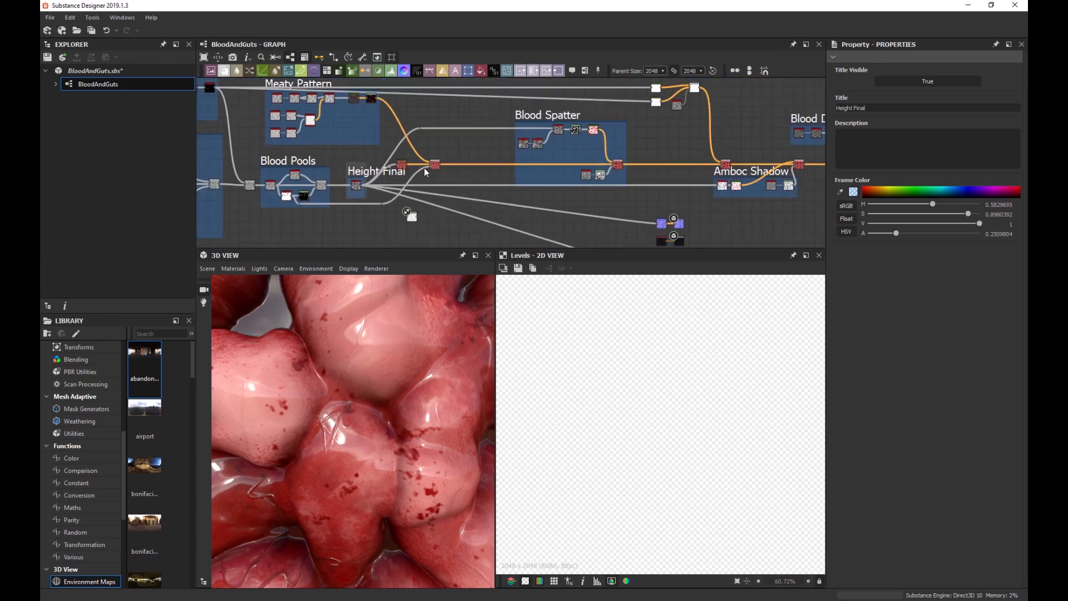
middle_click_drag(424, 168, 517, 175)
scroll(583, 198, "up", 3)
middle_click_drag(583, 198, 566, 175)
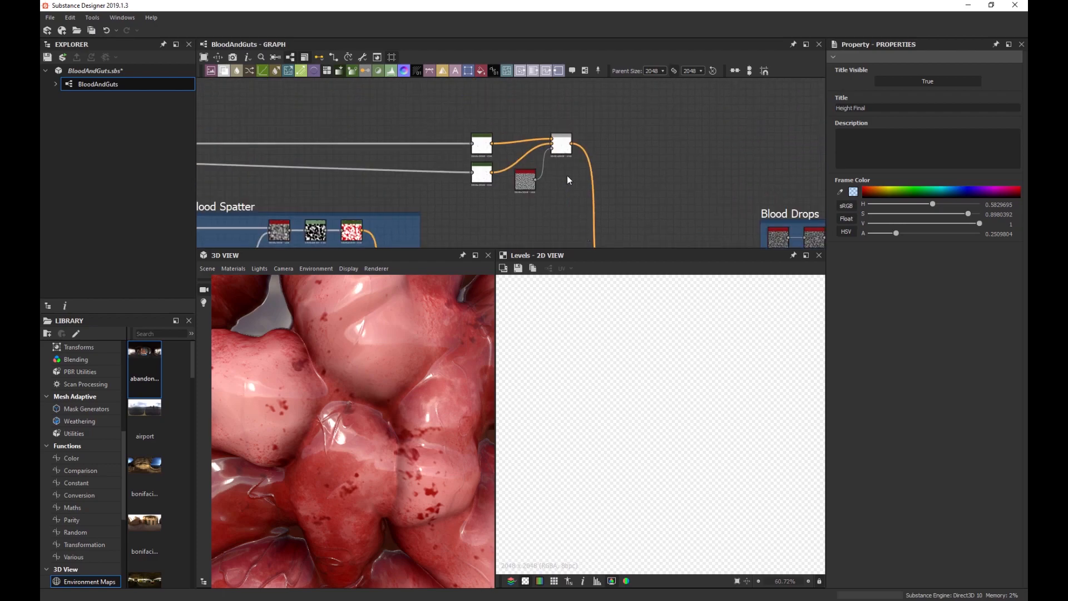
scroll(516, 148, "up", 3)
Group the vein colour Blend nodes in a frame titled 'Vein Color'.
double_click(607, 148)
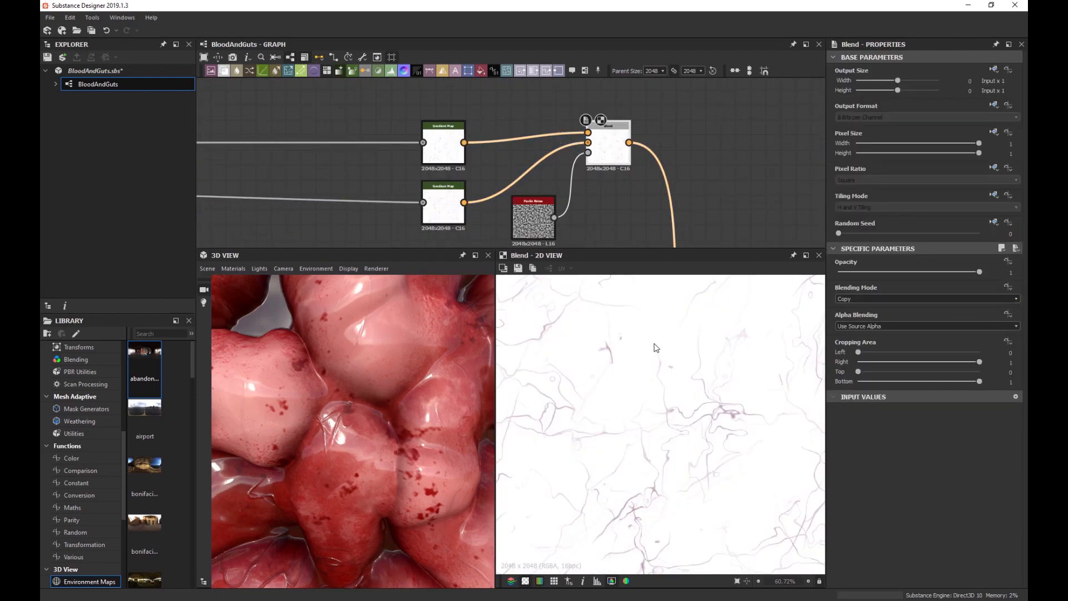
scroll(565, 169, "down", 3)
key("space")
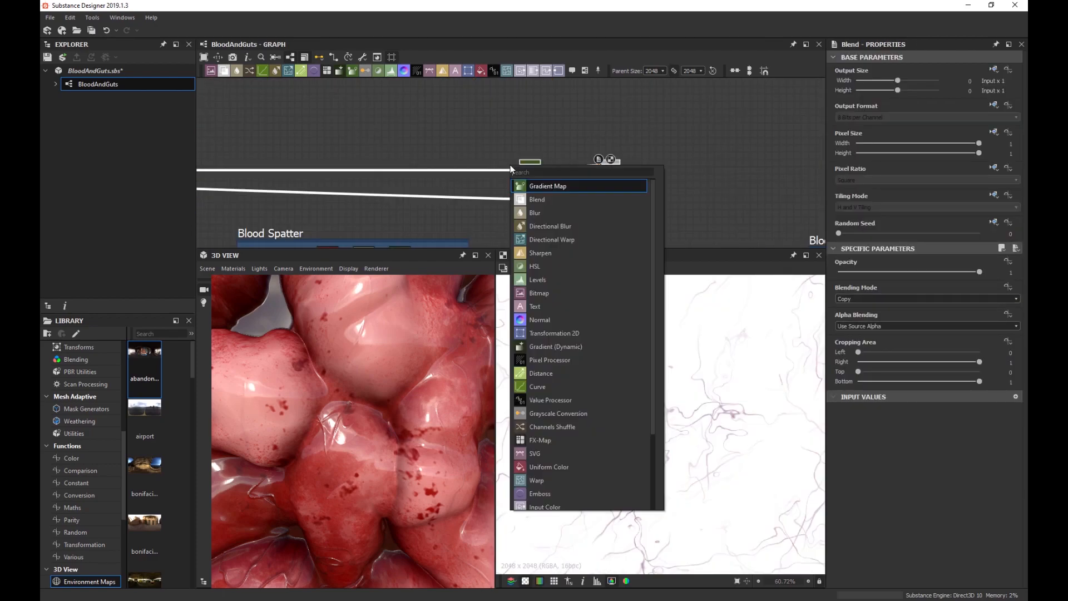
type("frame")
key("Return")
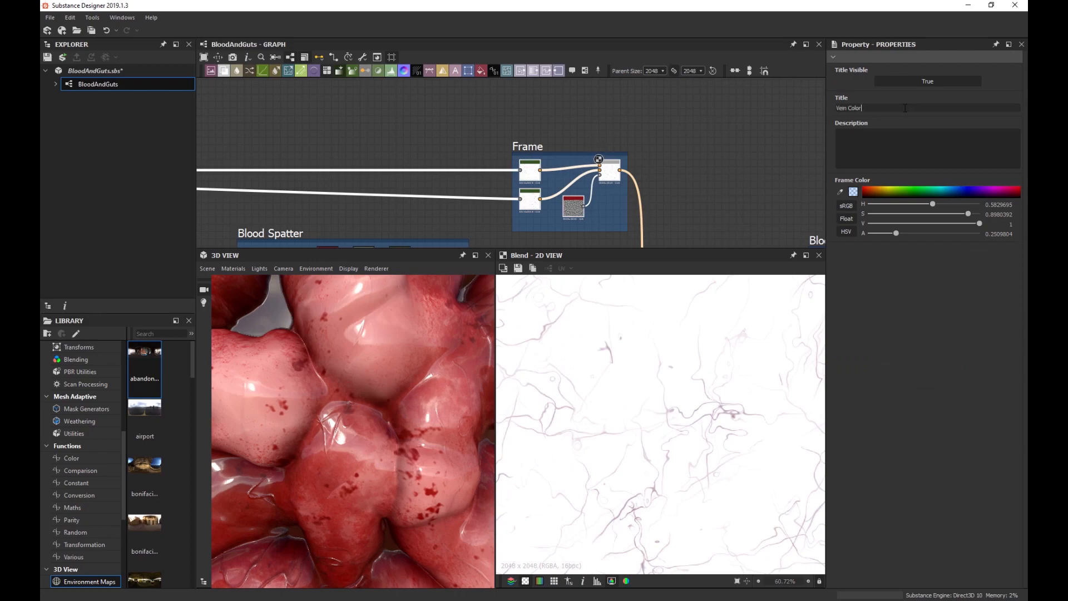
key("Return")
scroll(413, 107, "down", 5)
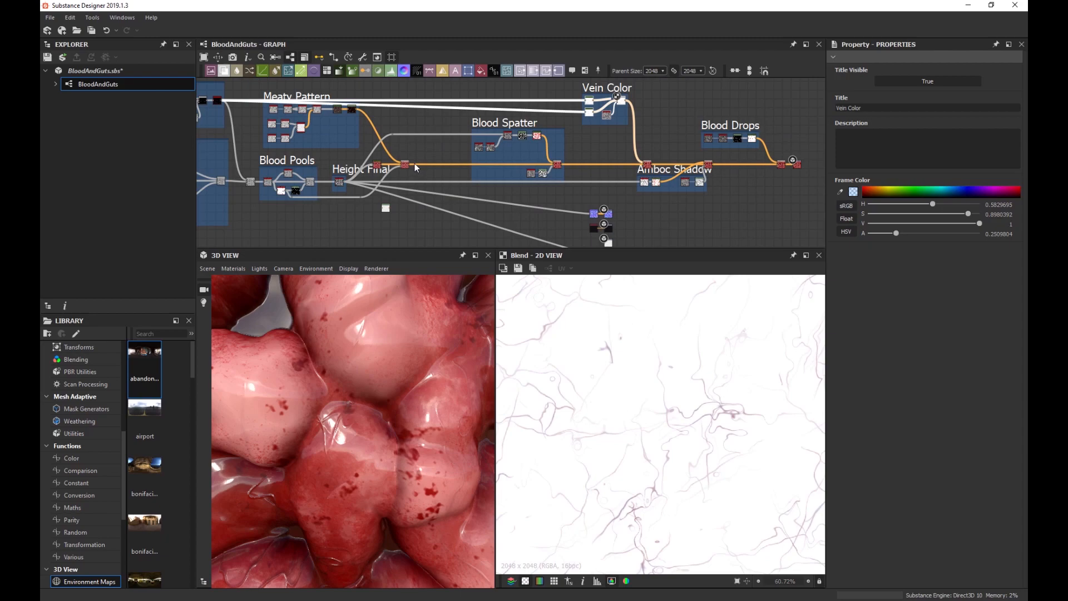
middle_click_drag(386, 186, 408, 185)
scroll(491, 178, "up", 4)
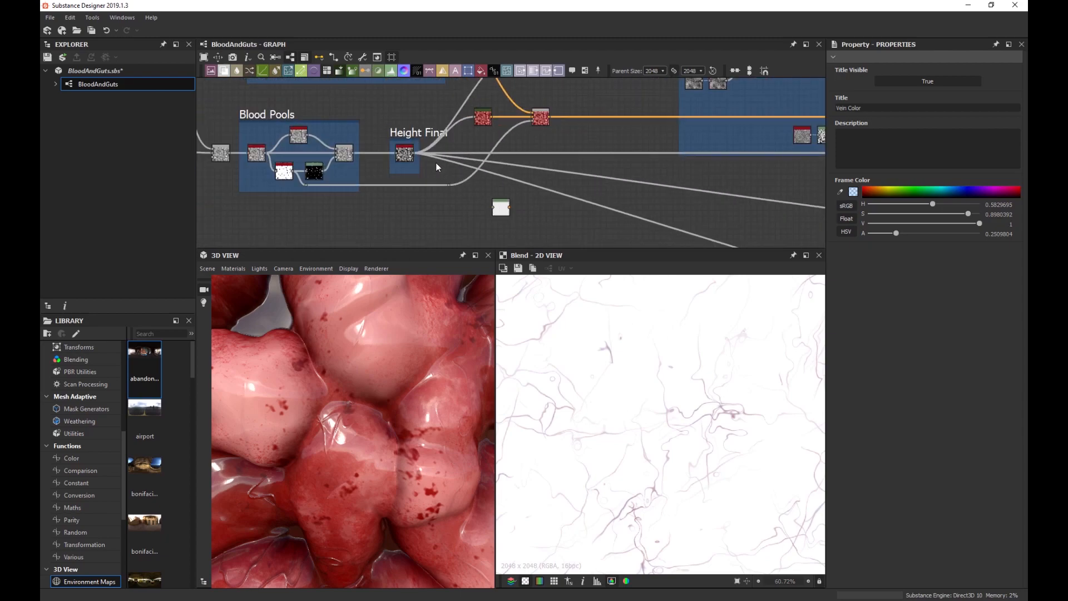
scroll(417, 157, "up", 3)
left_click_drag(406, 148, 546, 241)
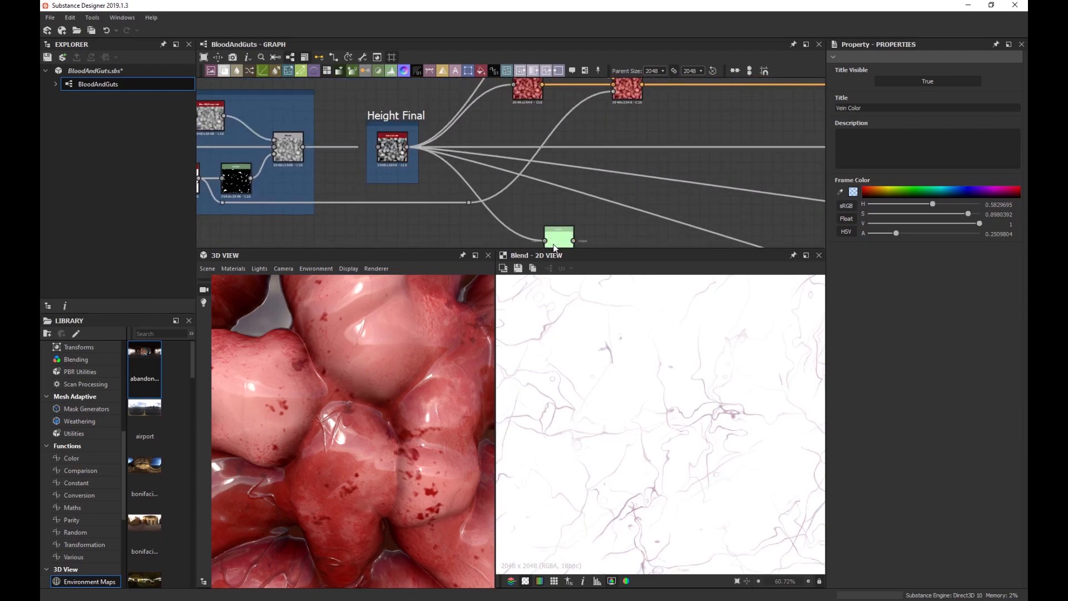
scroll(558, 238, "down", 2)
double_click(559, 237)
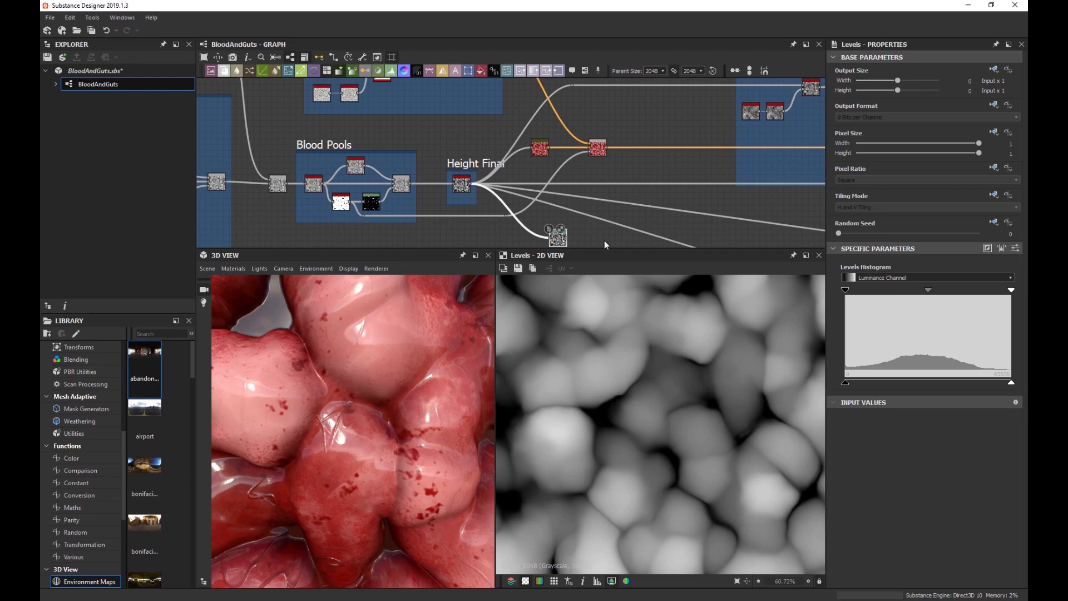
scroll(604, 241, "down", 2)
middle_click_drag(545, 152, 386, 178)
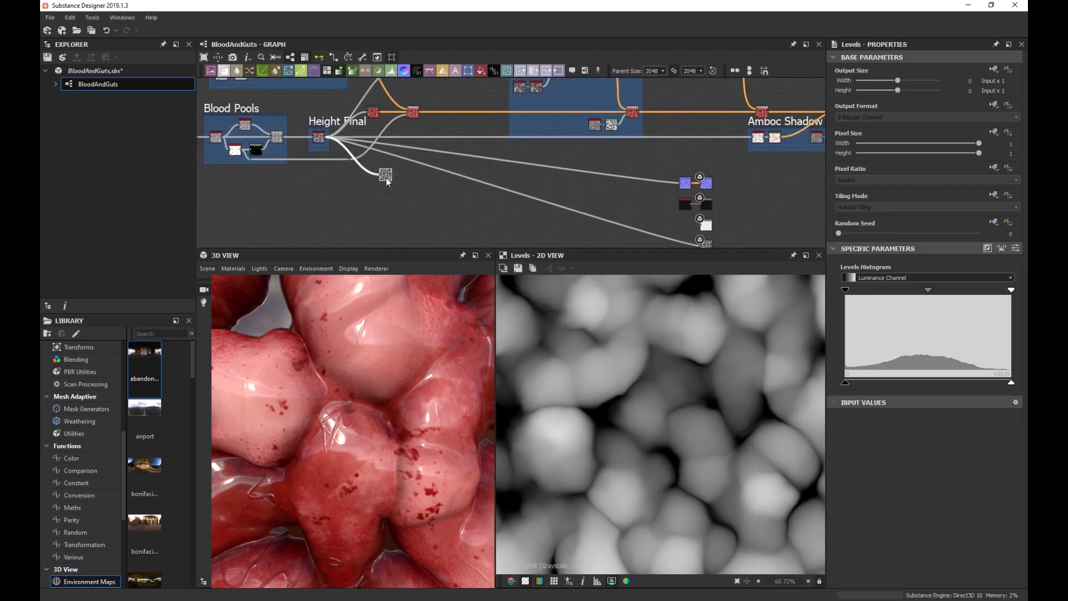
left_click_drag(388, 181, 618, 199)
scroll(689, 215, "up", 3)
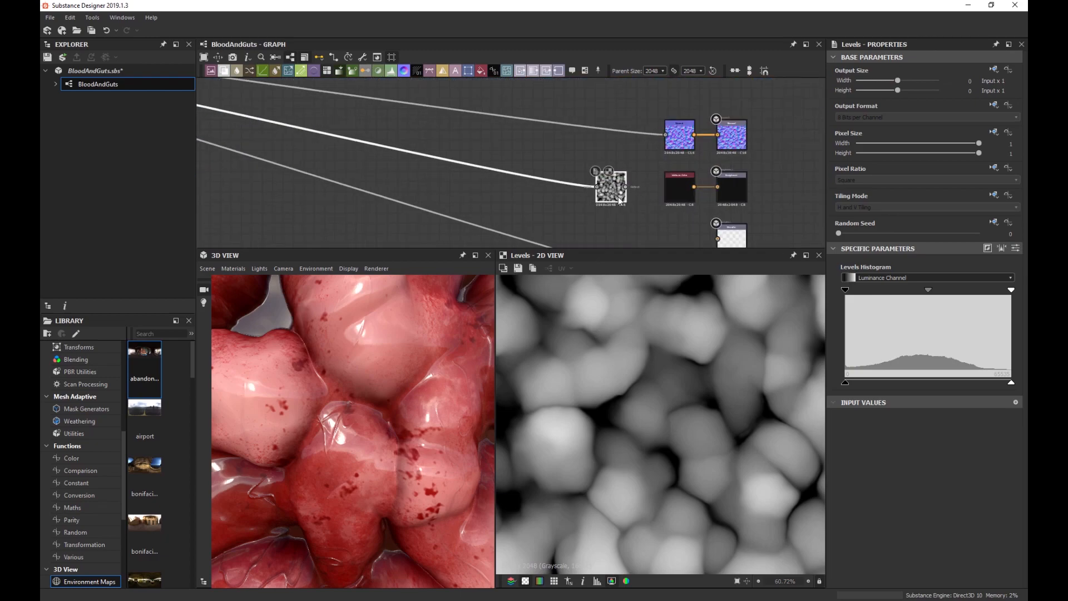
left_click_drag(684, 197, 682, 218)
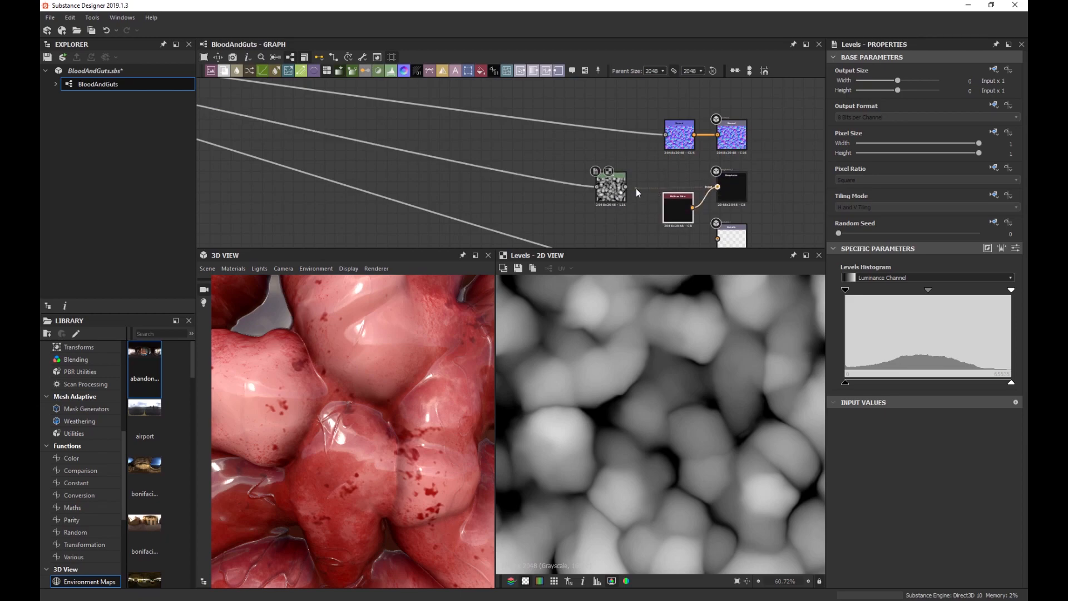
left_click(678, 216)
key("Delete")
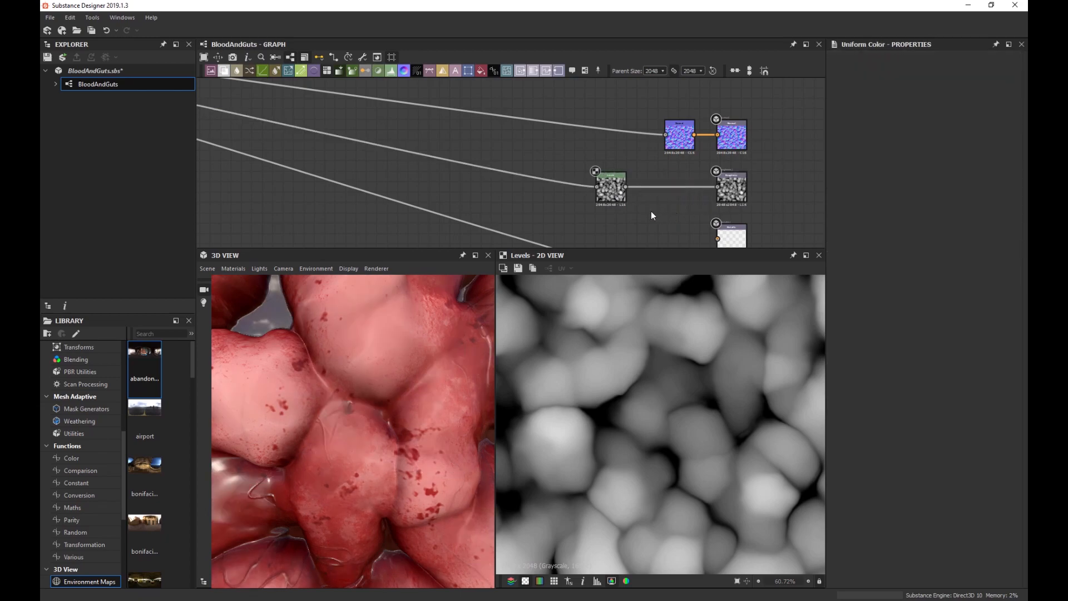
scroll(322, 406, "down", 5)
scroll(328, 385, "up", 4)
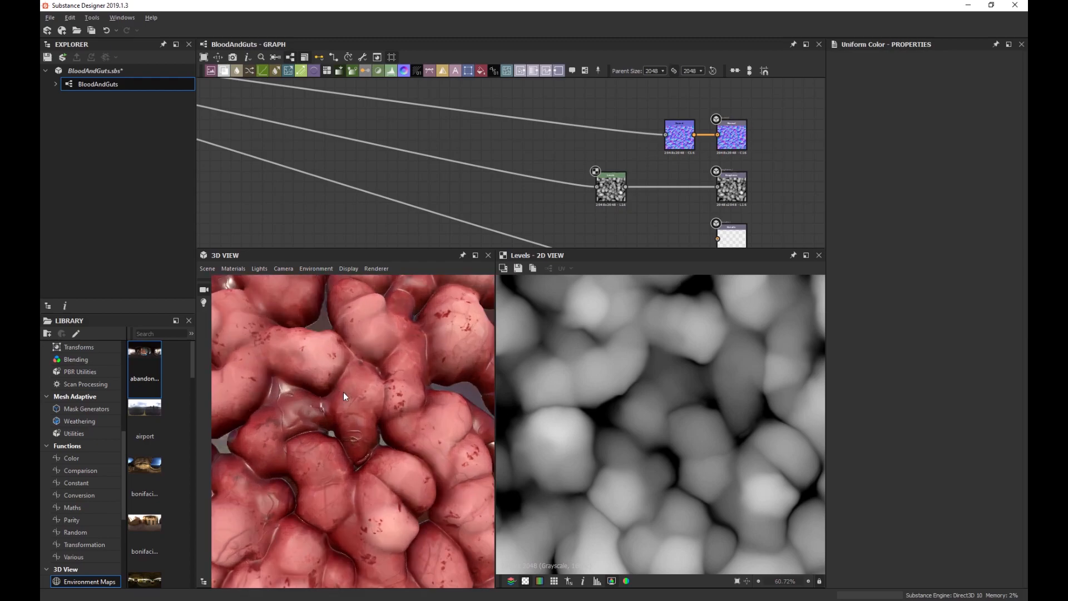
scroll(348, 386, "down", 3)
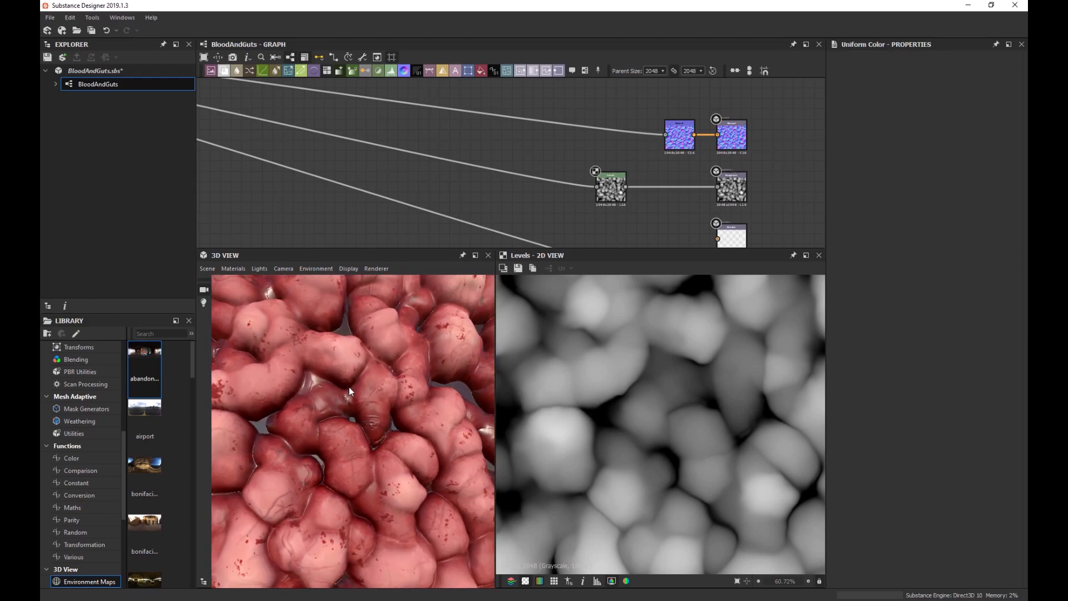
scroll(353, 399, "up", 5)
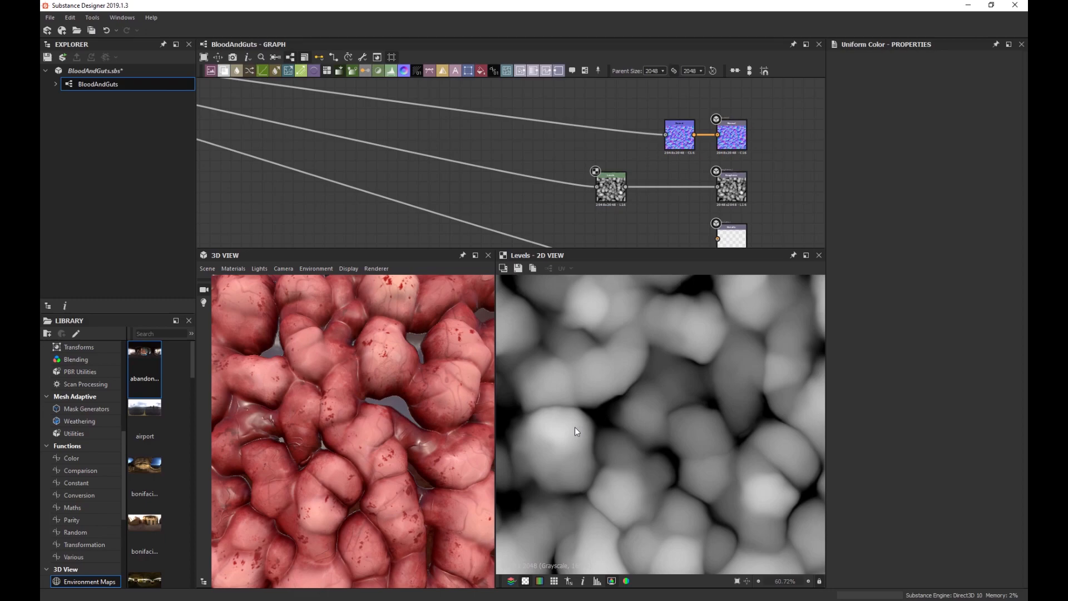
left_click_drag(455, 406, 394, 365)
scroll(382, 415, "down", 10)
left_click_drag(386, 438, 408, 426)
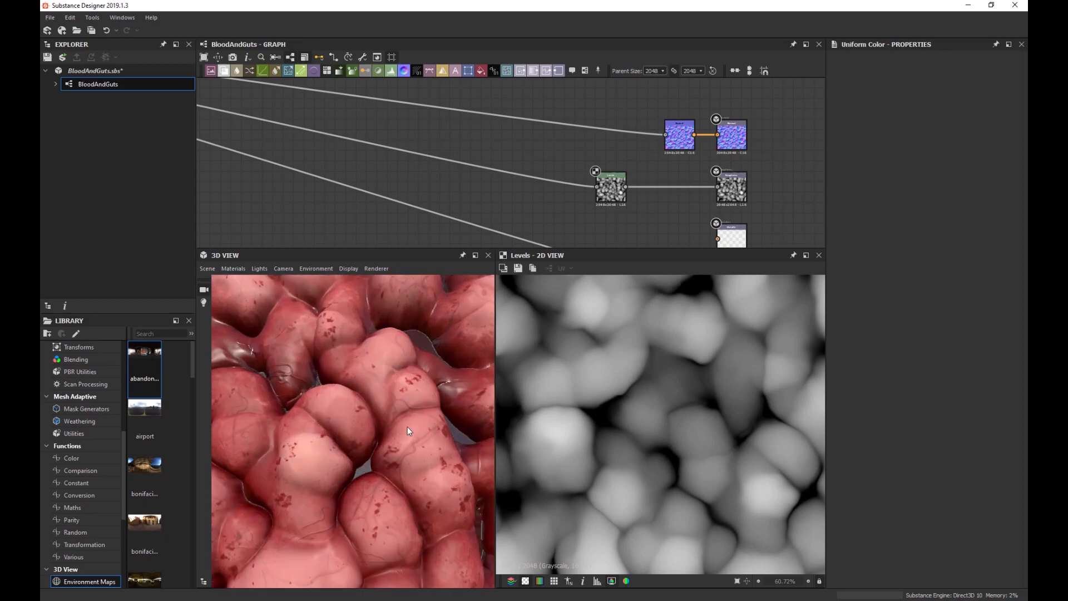
left_click_drag(330, 406, 395, 408)
scroll(365, 425, "down", 3)
scroll(396, 408, "up", 3)
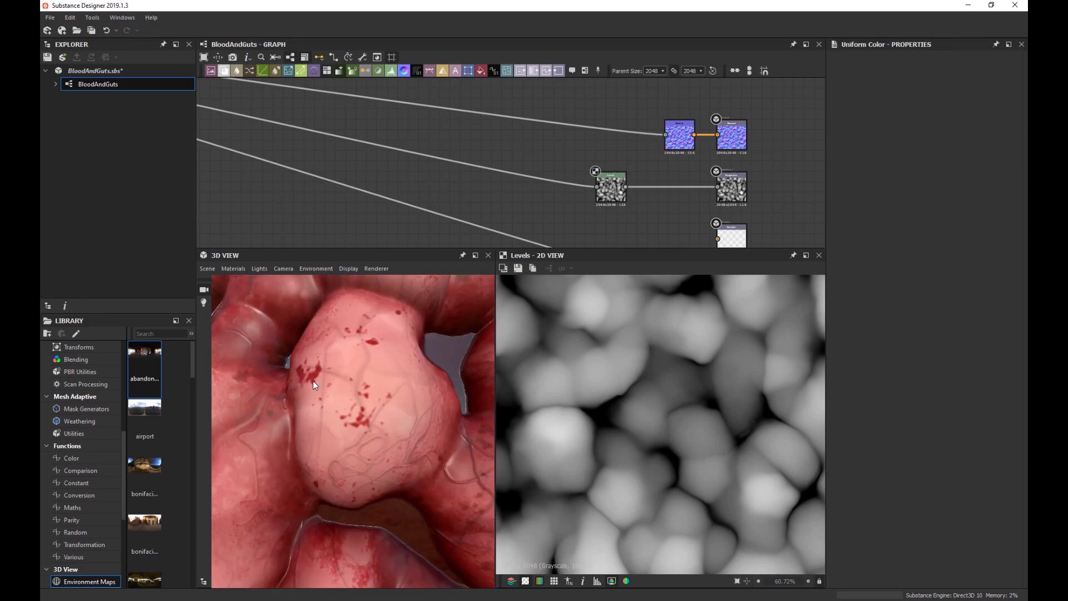
scroll(401, 453, "down", 3)
left_click_drag(391, 446, 489, 368)
scroll(635, 226, "up", 2)
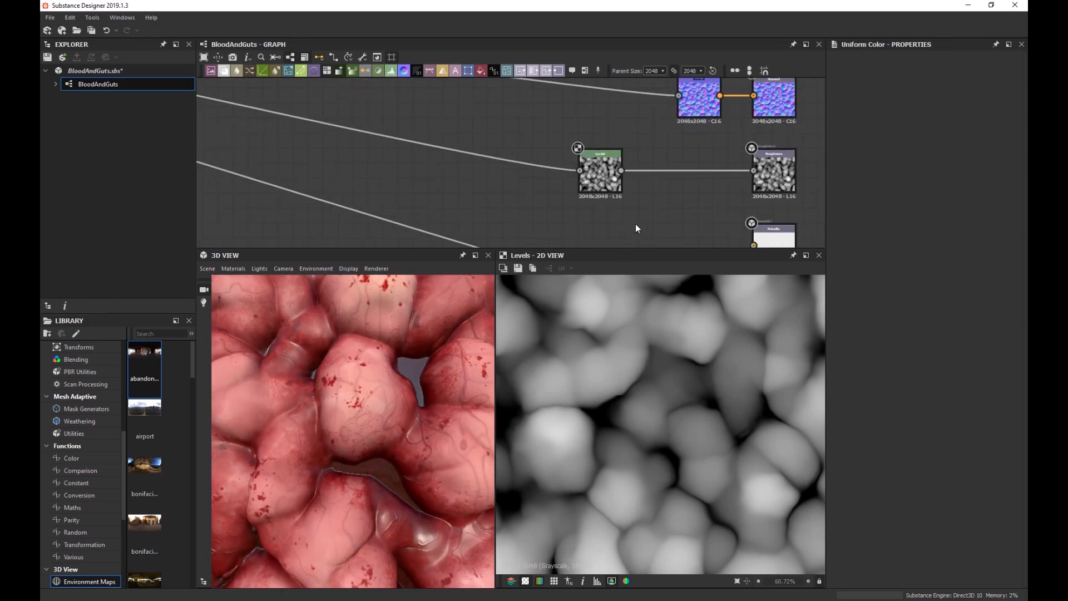
scroll(635, 224, "up", 2)
Pull the height Levels' white output handle down to about half and check the tilted tiled mesh.
left_click(584, 149)
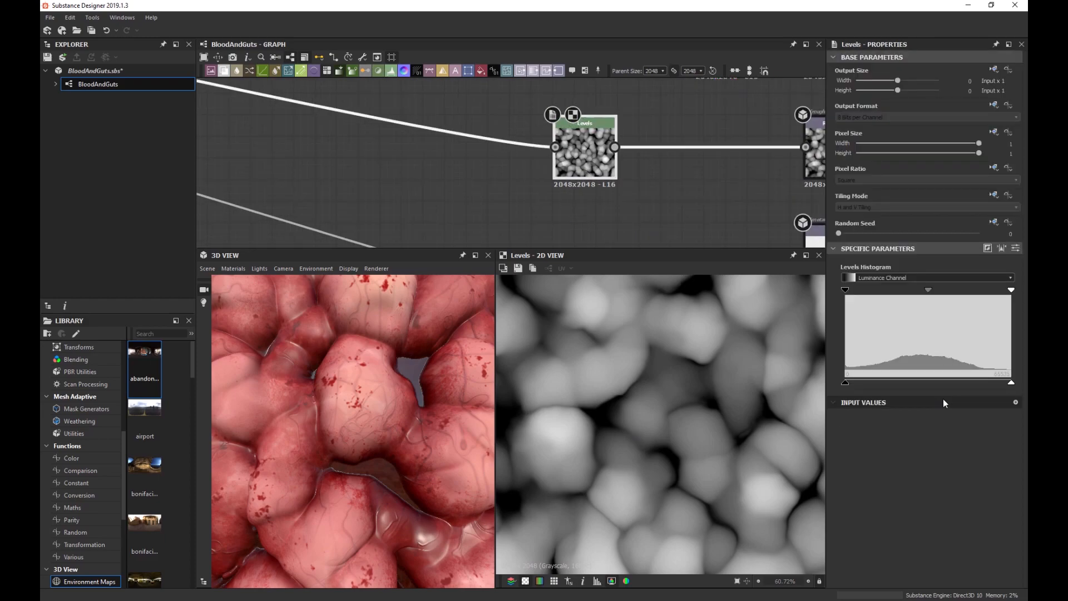
left_click_drag(1011, 383, 929, 393)
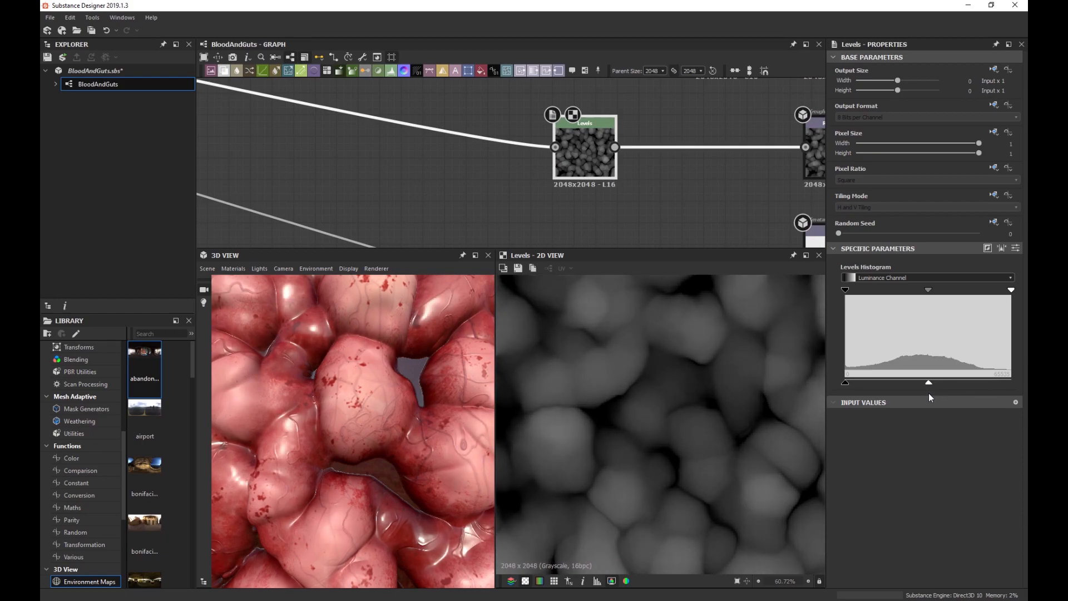
scroll(369, 432, "down", 5)
mouse_move(371, 433)
left_mouse_down()
mouse_move(400, 420)
mouse_move(379, 423)
mouse_move(388, 425)
left_mouse_up()
scroll(378, 421, "up", 5)
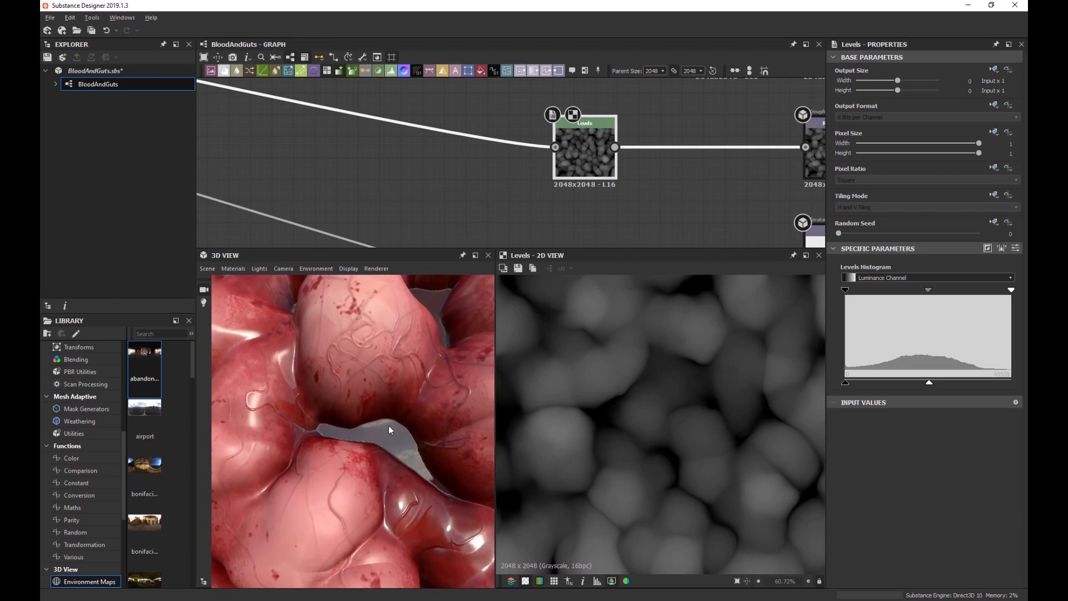
scroll(388, 425, "up", 4)
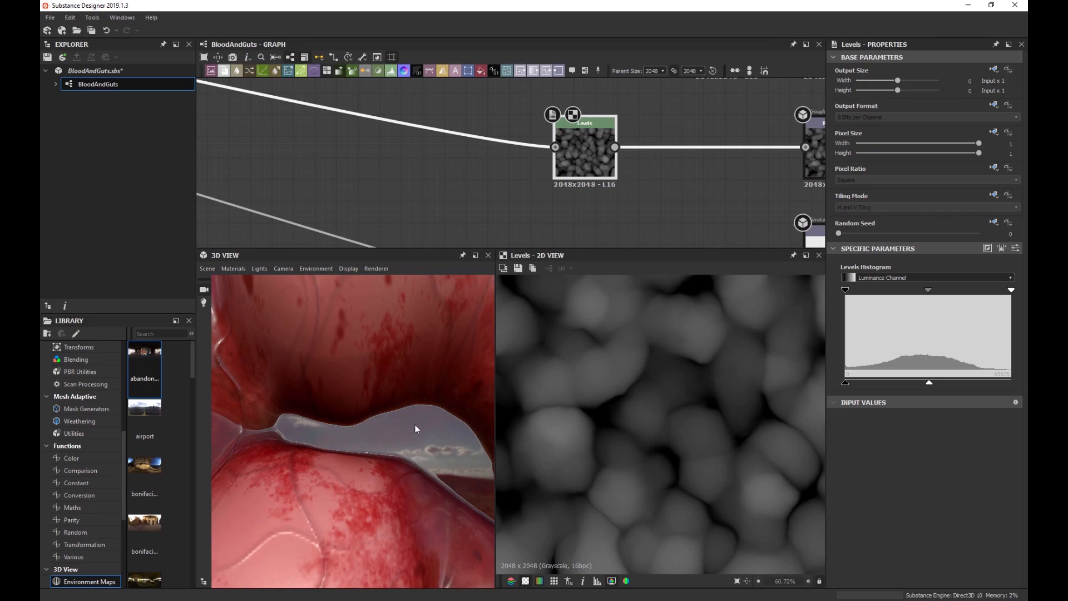
left_click_drag(425, 423, 411, 448)
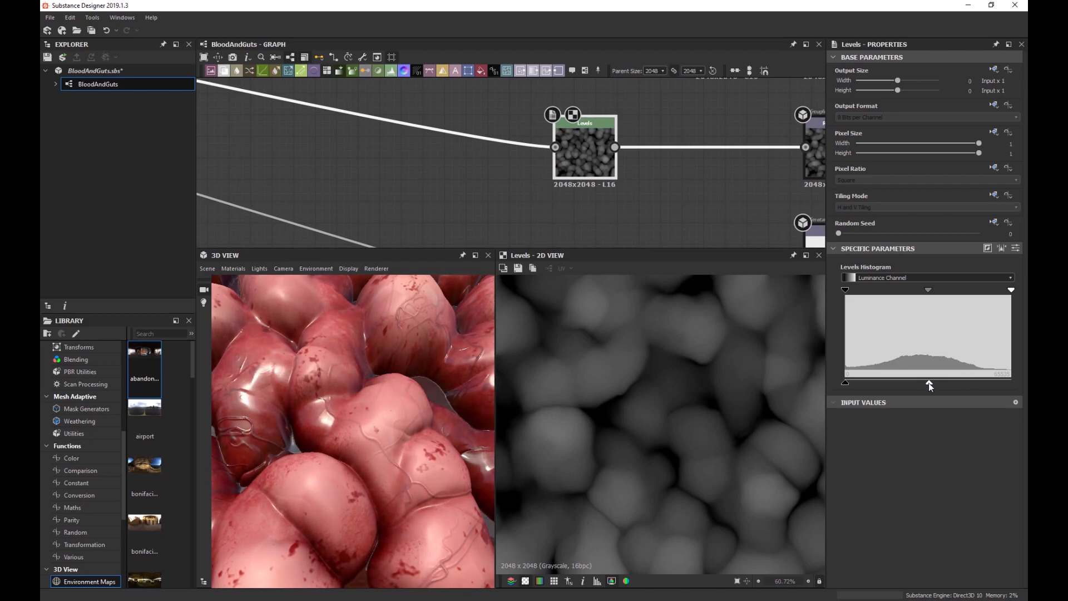
Darken the height output a little more and review the flesh under rotated lighting.
mouse_move(925, 382)
left_mouse_down()
mouse_move(892, 388)
mouse_move(917, 386)
left_mouse_up()
scroll(415, 405, "down", 5)
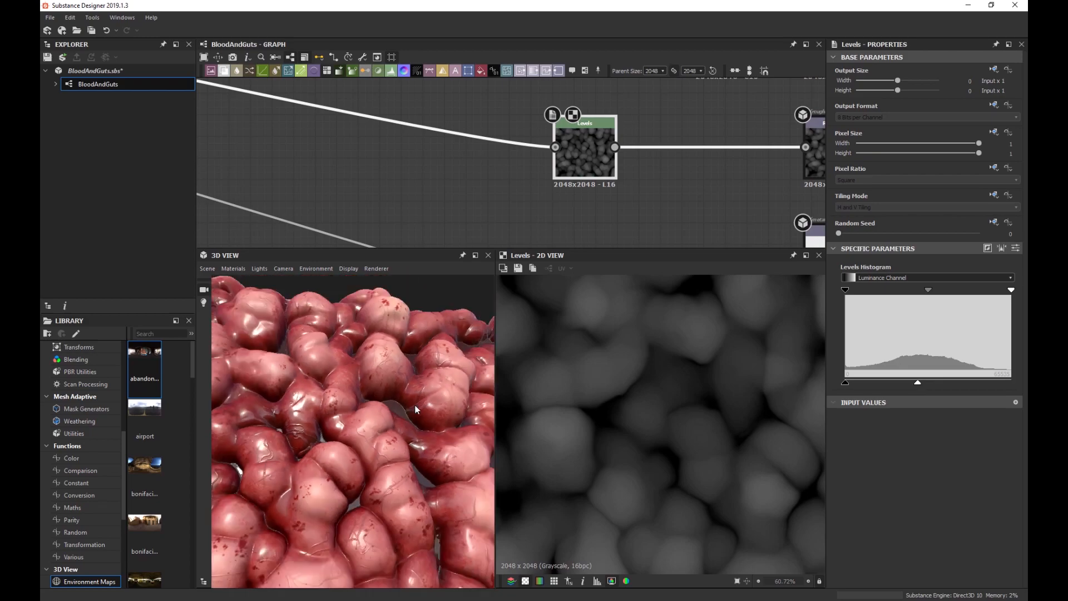
left_click_drag(436, 396, 393, 422)
scroll(399, 375, "up", 5)
right_click_drag(395, 384, 435, 392, "ctrl+shift")
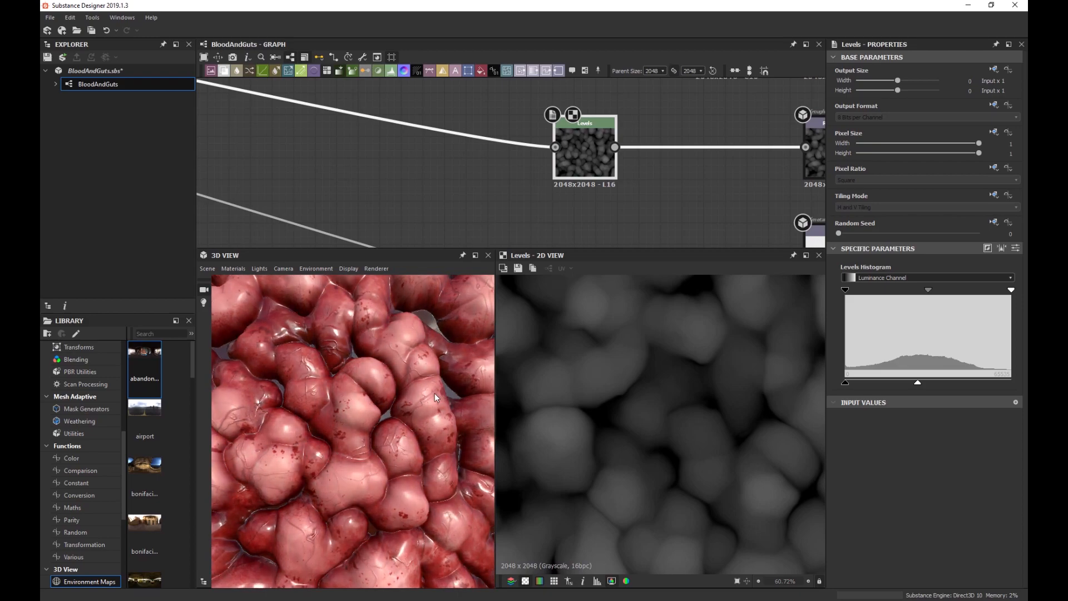
scroll(636, 378, "down", 1)
Move the two blue Normal output nodes below the other outputs.
scroll(619, 211, "down", 4)
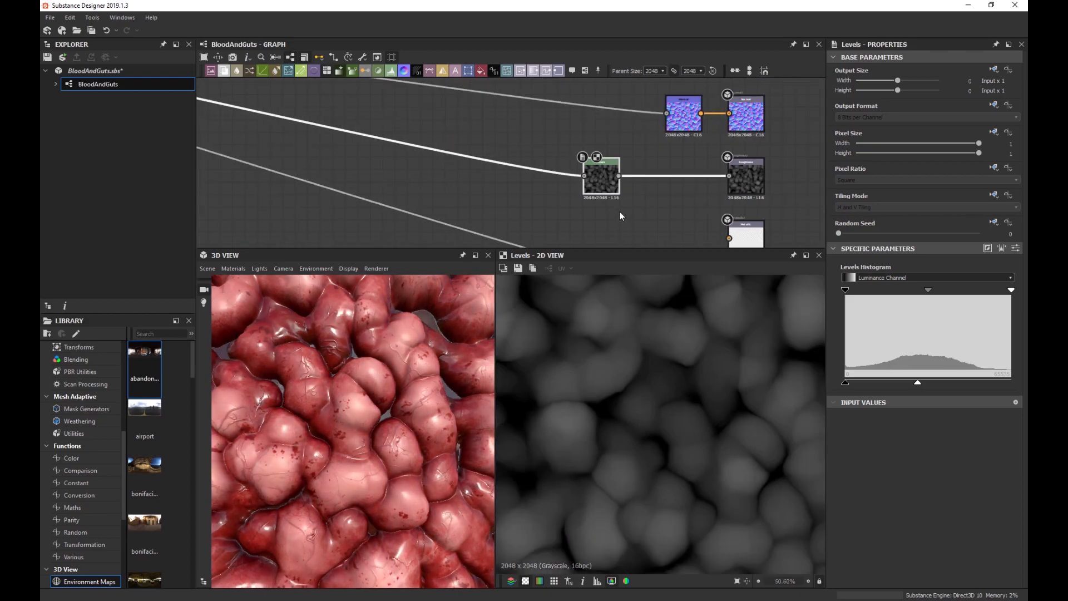
scroll(436, 354, "down", 3)
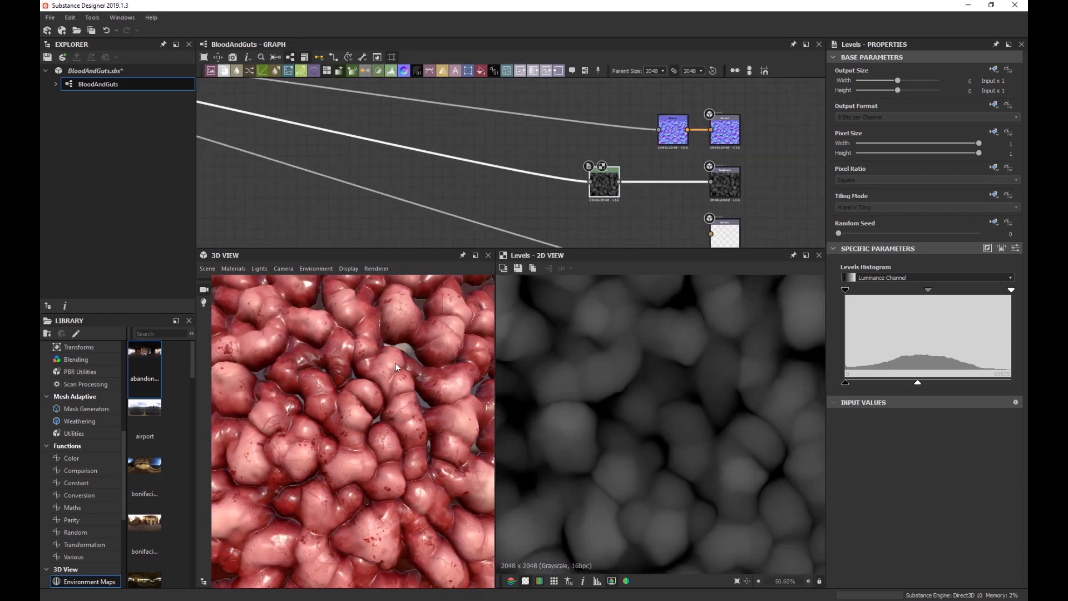
scroll(395, 363, "up", 3)
left_click_drag(320, 351, 307, 392)
scroll(662, 209, "down", 2)
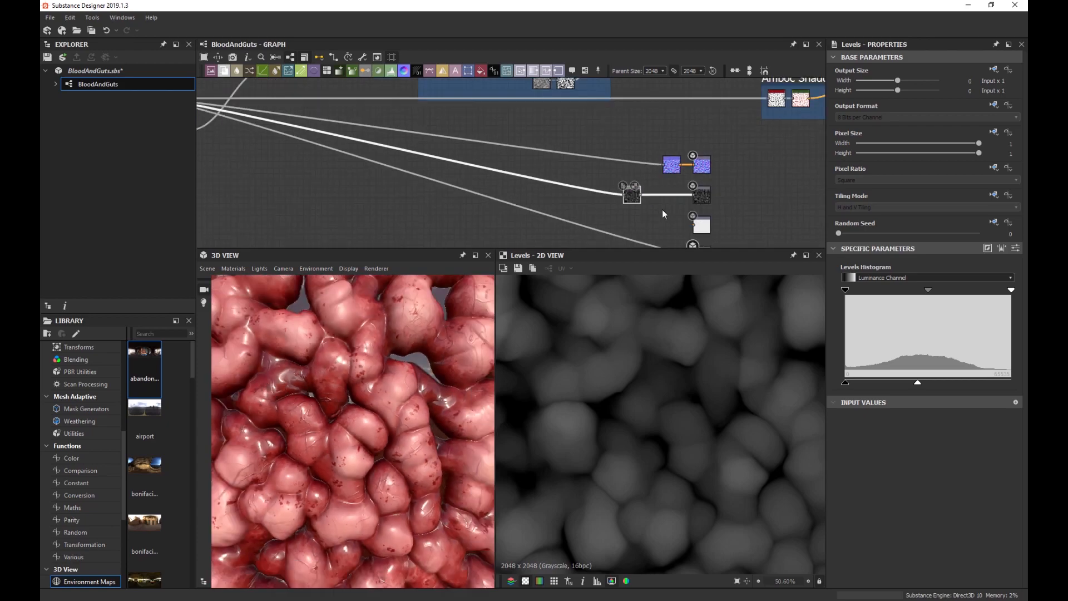
scroll(752, 209, "down", 2)
middle_click_drag(752, 206, 724, 192)
left_click_drag(641, 145, 672, 244)
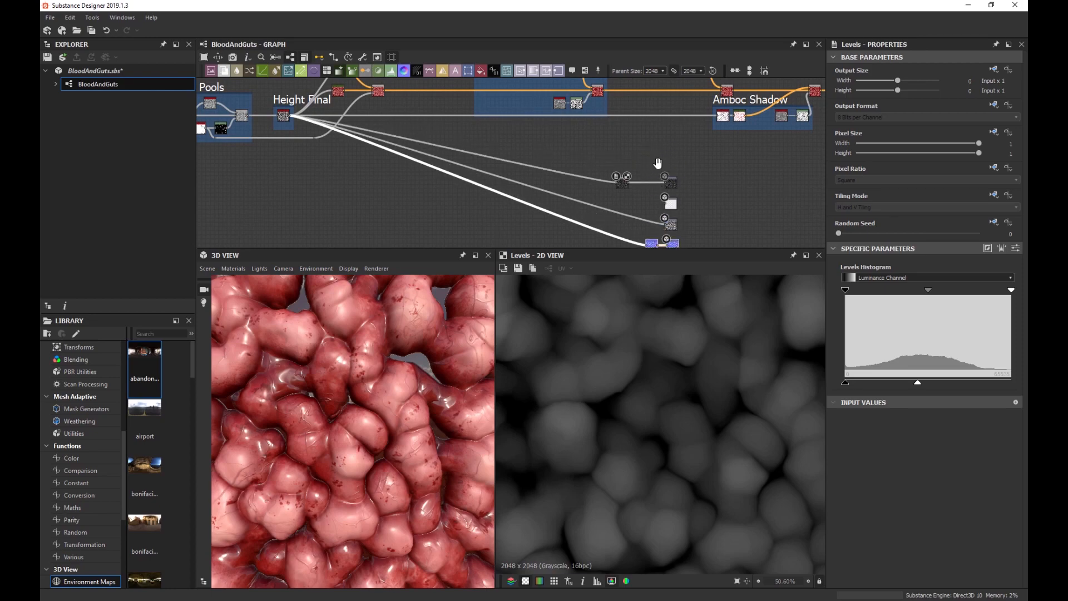
middle_click_drag(657, 163, 664, 226)
scroll(544, 124, "up", 3)
scroll(589, 130, "up", 2)
Preview the top Levels node of the Blood Spatter frame and bring the frame into view.
double_click(538, 92)
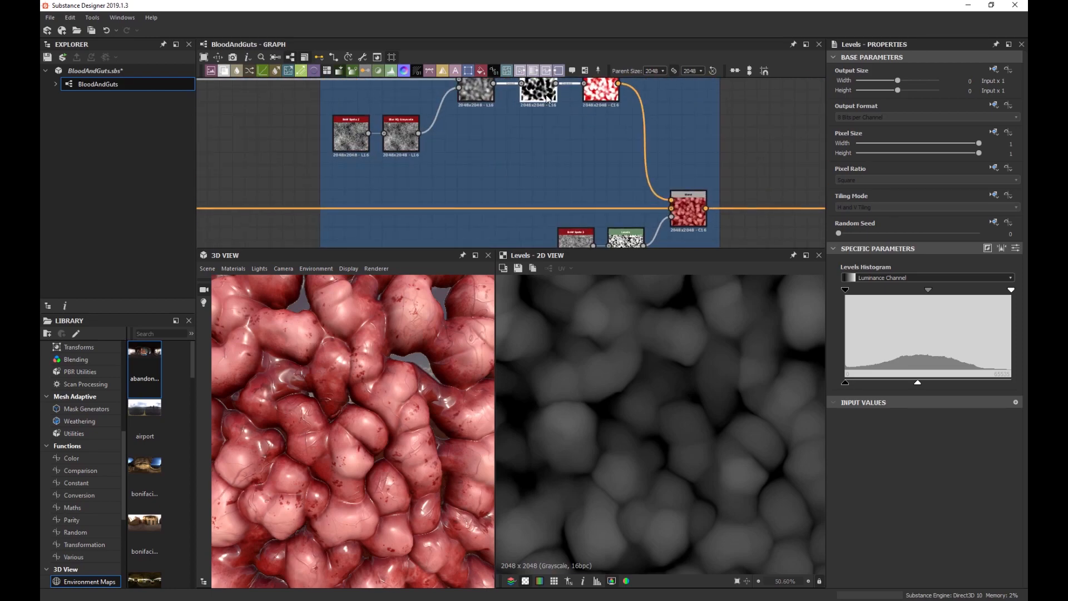
scroll(683, 382, "up", 2)
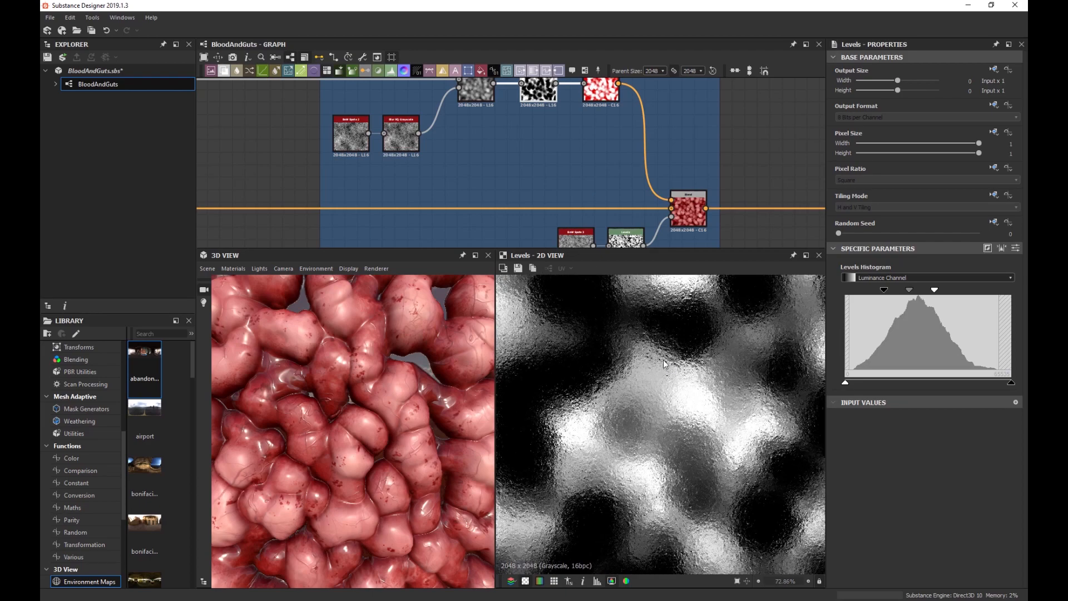
scroll(544, 132, "down", 2)
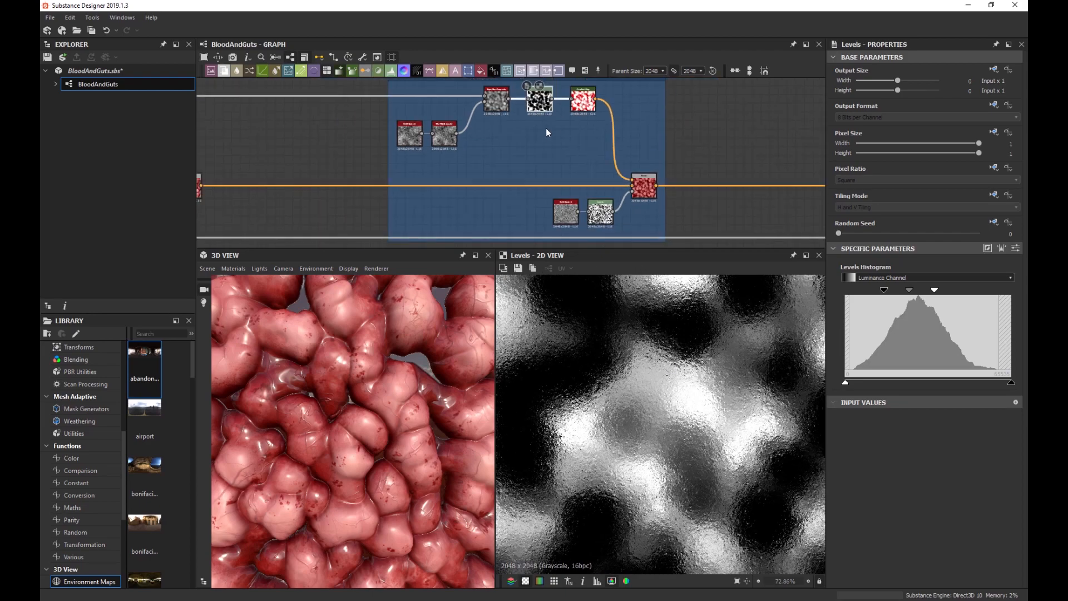
scroll(534, 110, "up", 2)
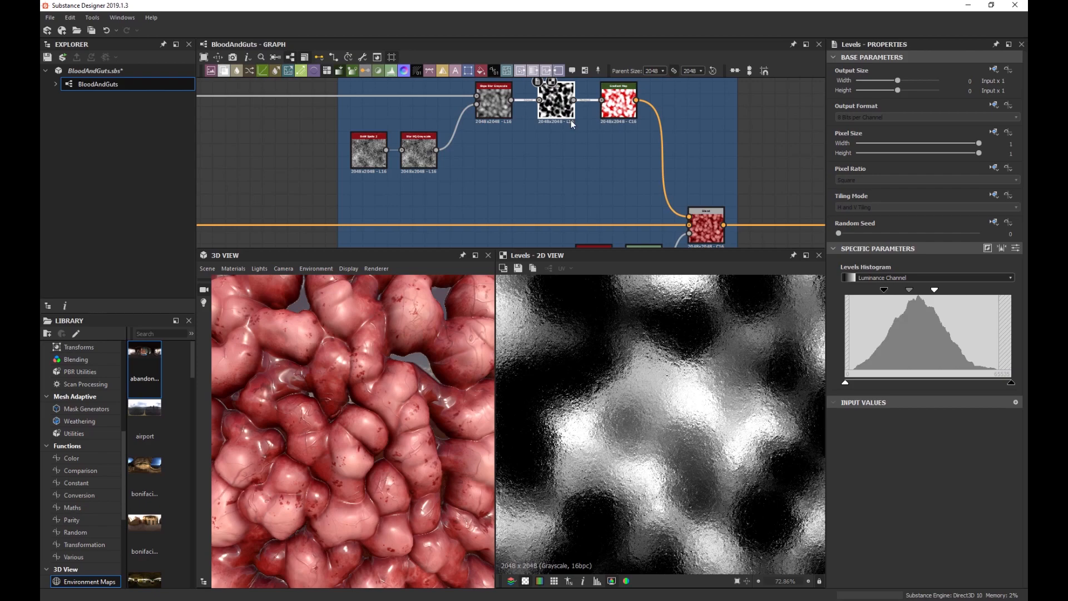
scroll(583, 151, "down", 3)
middle_click_drag(582, 151, 554, 185)
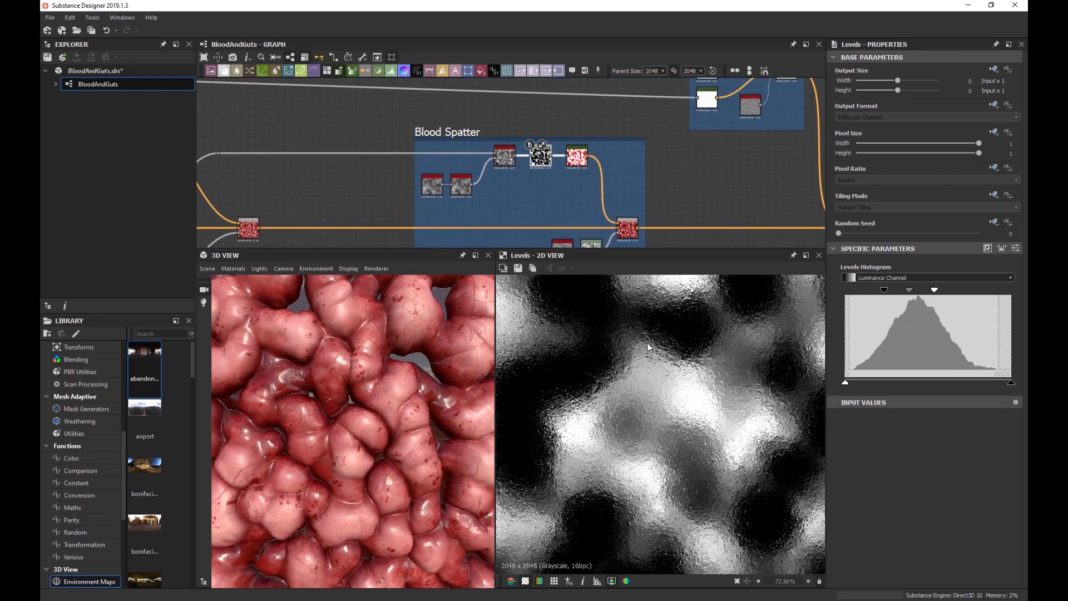
scroll(433, 345, "up", 2)
scroll(433, 345, "up", 5)
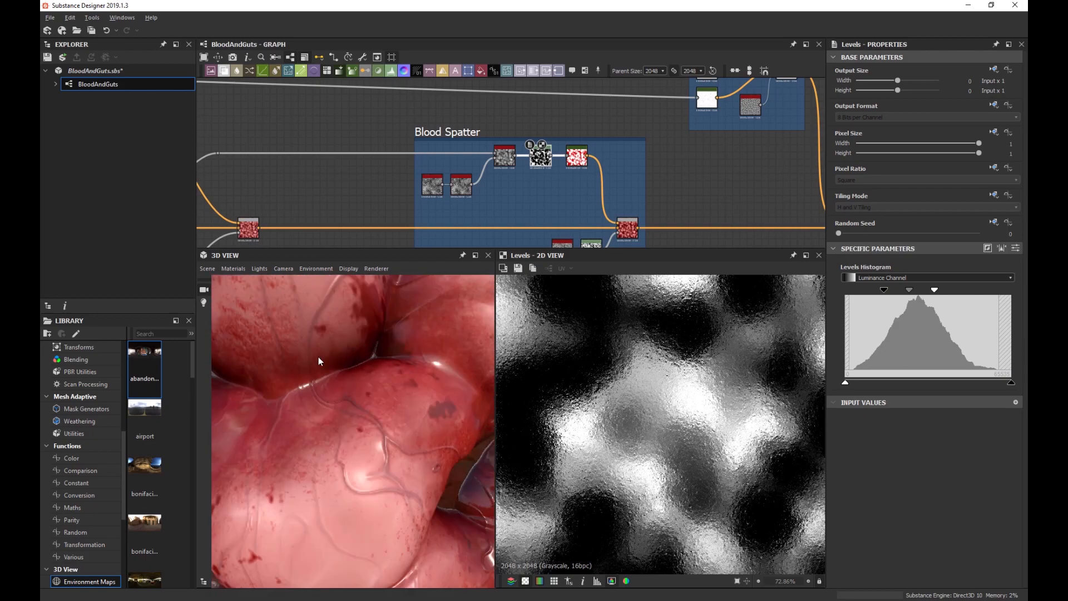
left_click_drag(275, 356, 350, 410)
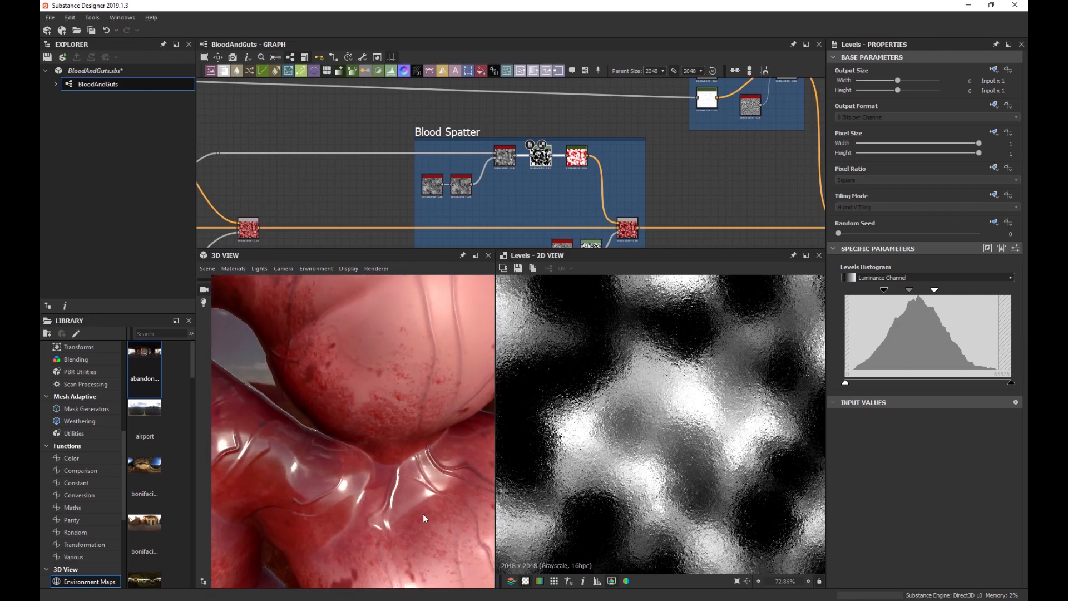
scroll(566, 179, "up", 1)
middle_click_drag(546, 167, 528, 142)
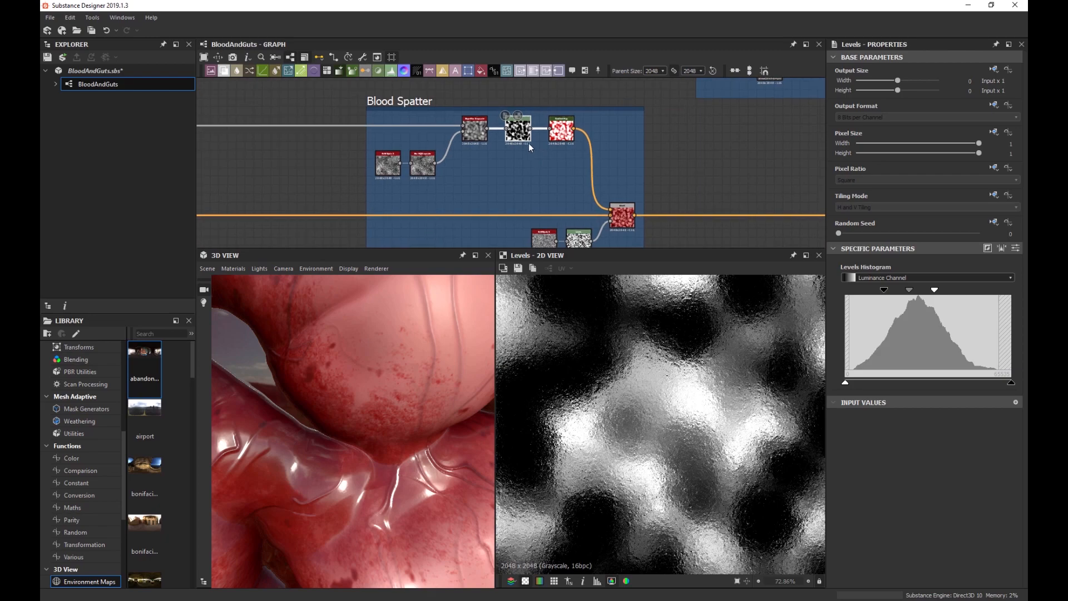
Add a Levels node fed by the spatter mask, invert it, and move it toward Roughness.
key("space")
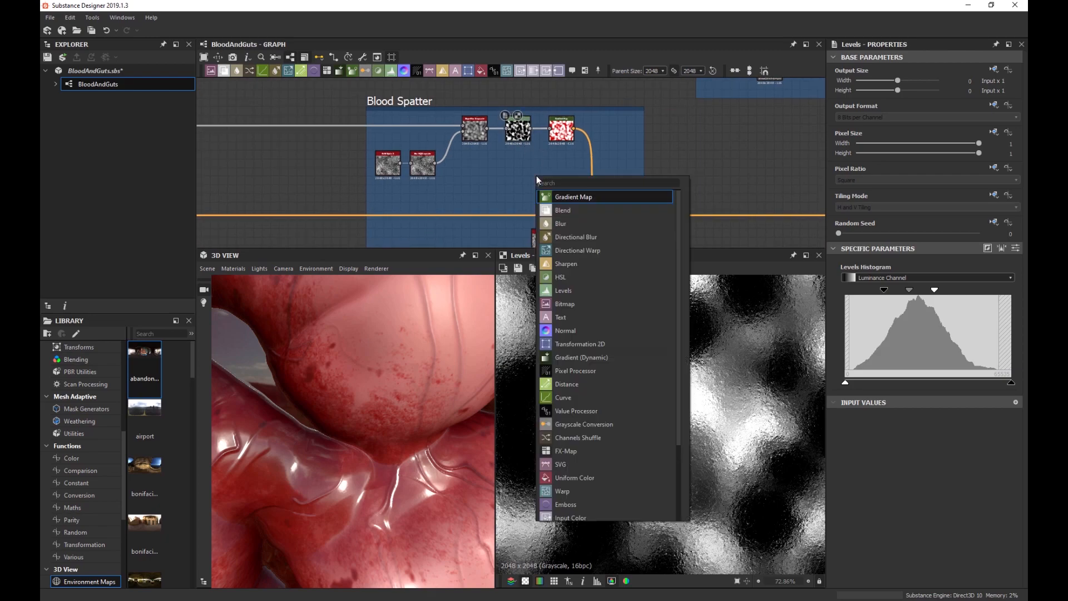
type("lev")
key("Return")
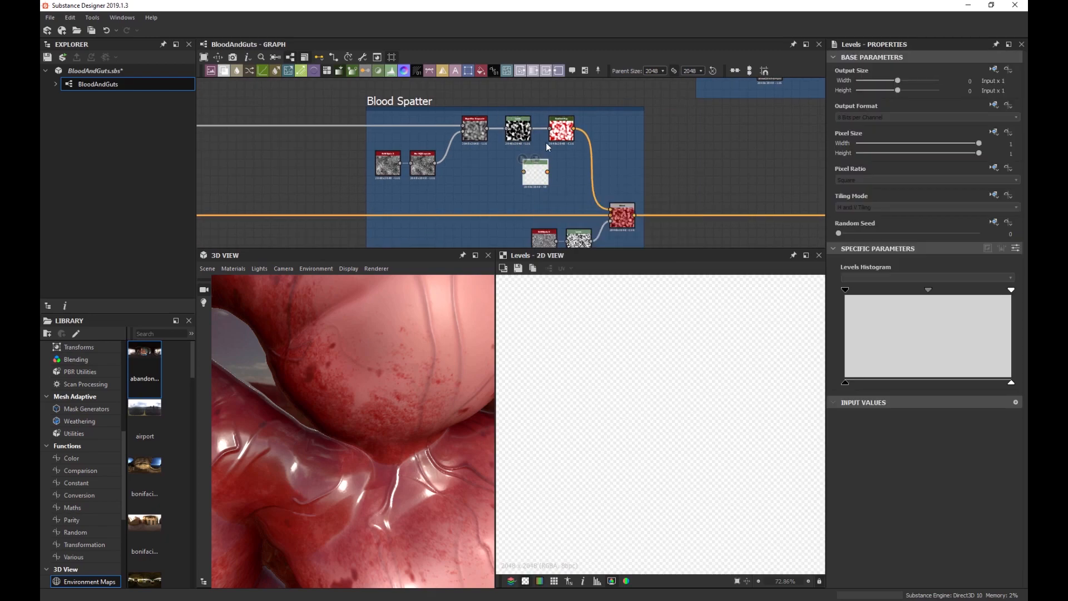
left_click_drag(525, 174, 531, 129)
left_click_drag(847, 383, 940, 382)
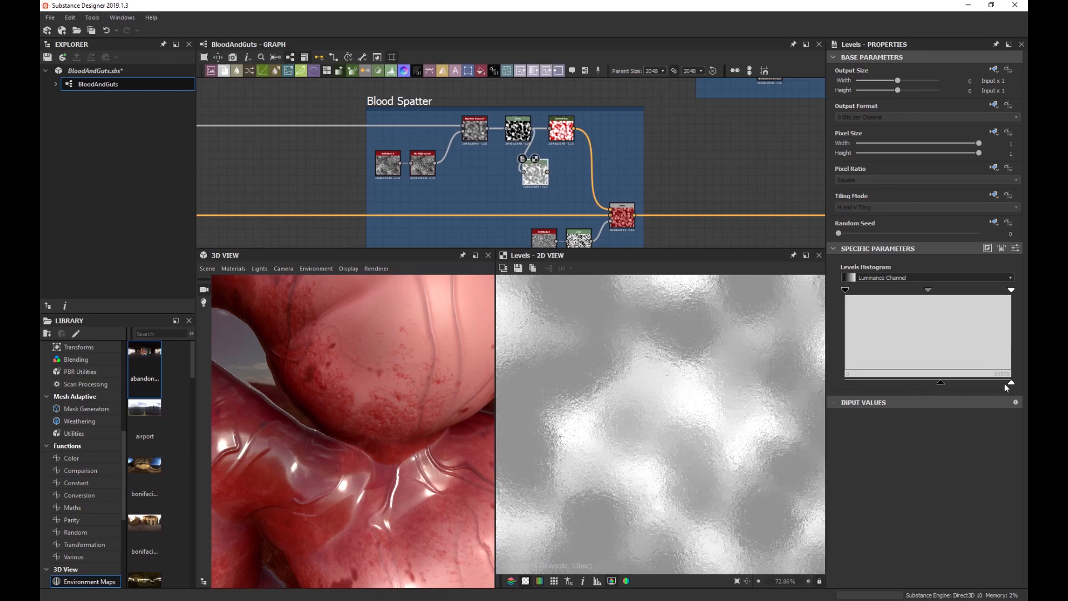
left_click_drag(1010, 383, 778, 389)
left_click_drag(940, 382, 1012, 383)
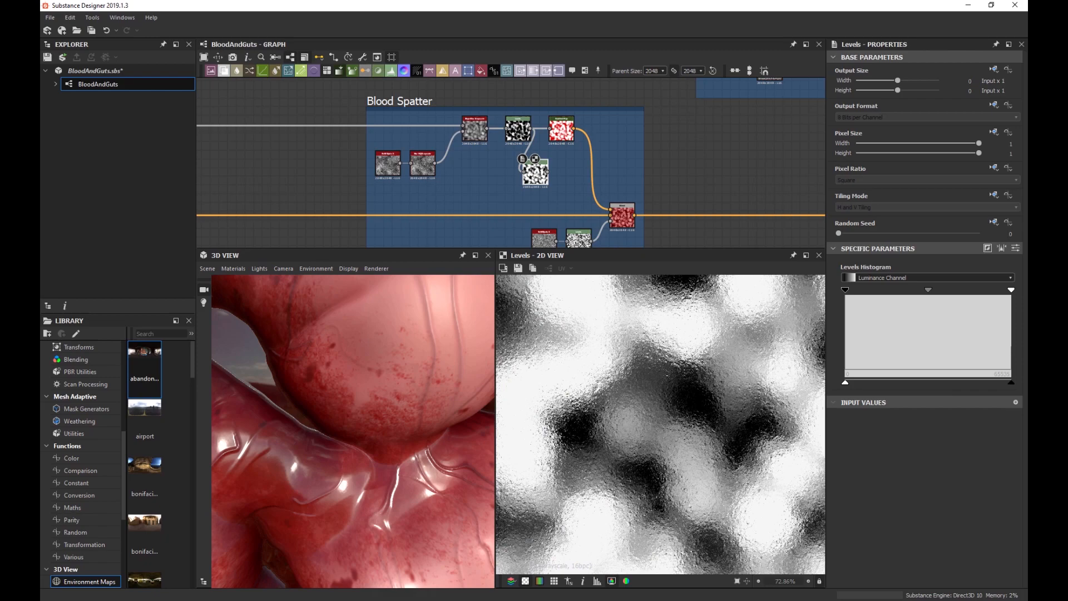
scroll(575, 200, "down", 4)
left_click_drag(556, 184, 623, 204)
scroll(637, 201, "up", 5)
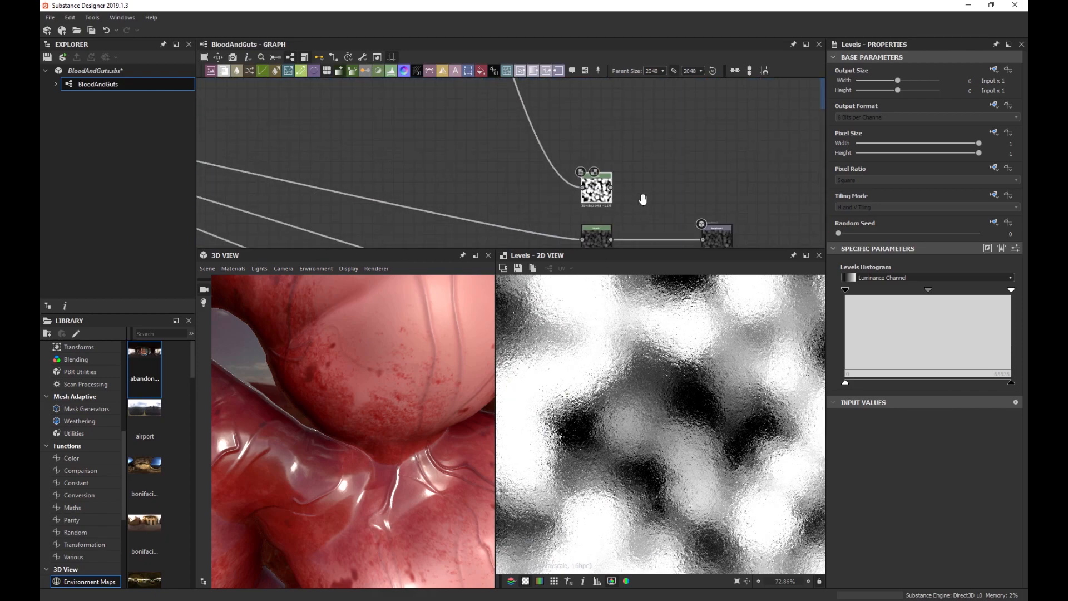
Insert a Blend node before the Roughness output and wire the inverted mask into it.
left_click(575, 194)
key("space")
type("blend")
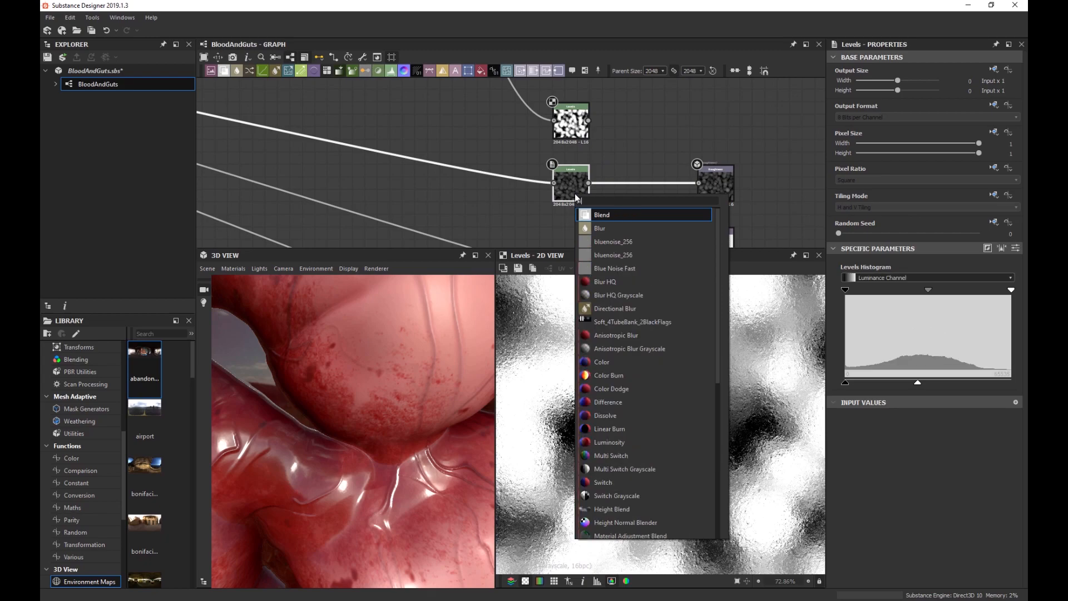
key("Return")
left_click_drag(638, 182, 588, 121)
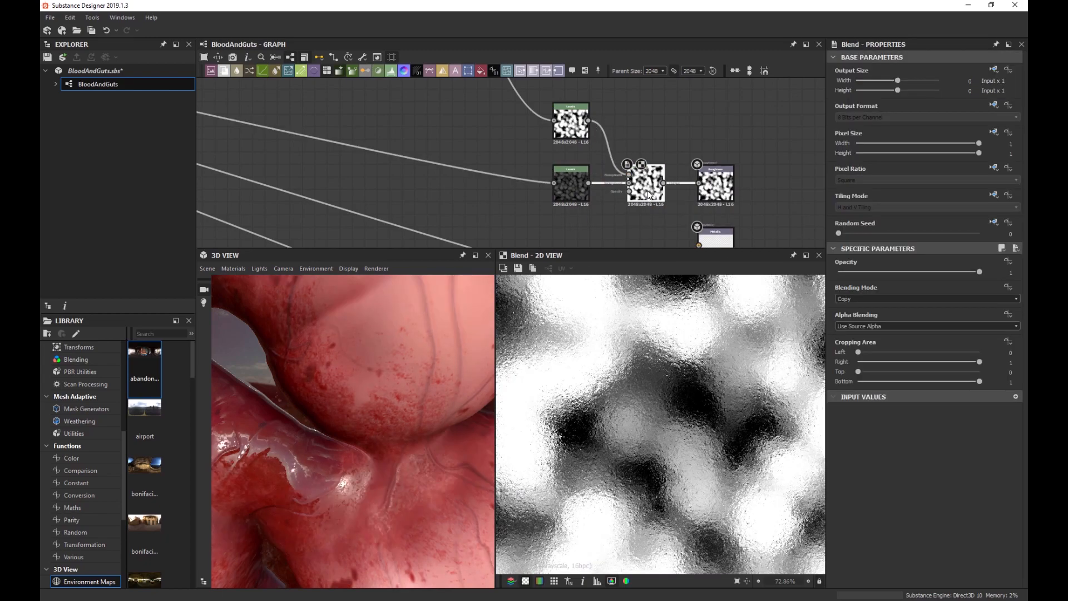
Set the Blend to Multiply at 0.63 opacity and inspect the lumpy surface in 3D.
left_click(863, 299)
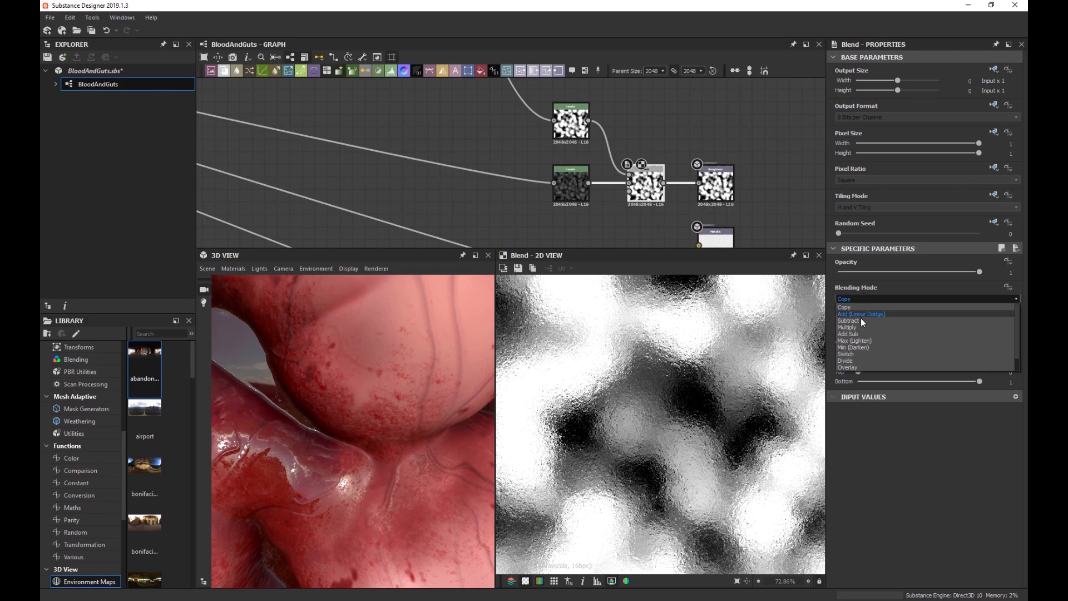
left_click(861, 328)
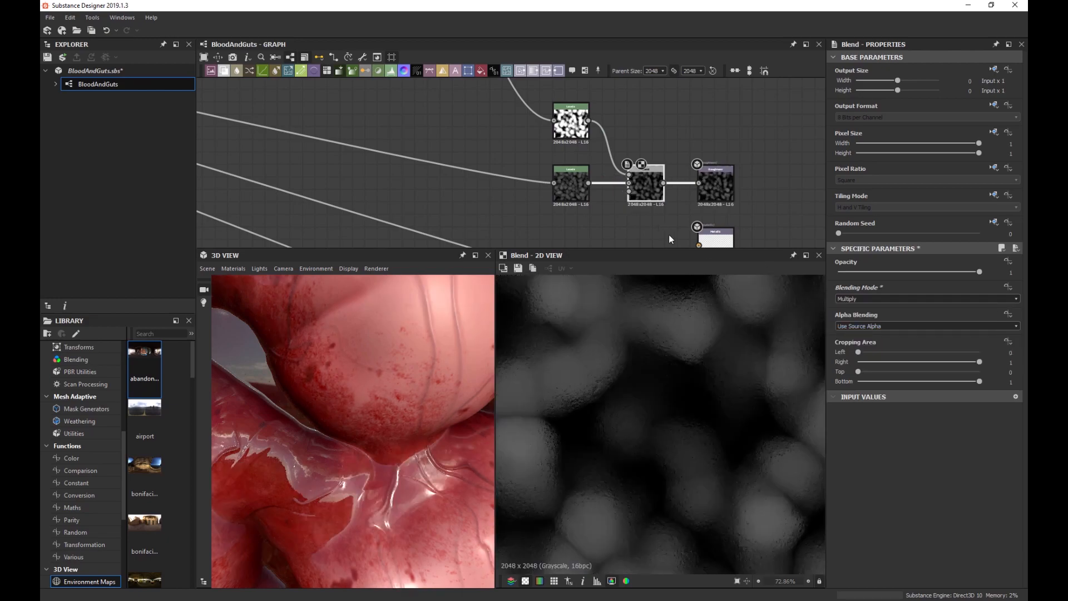
left_click_drag(862, 272, 741, 295)
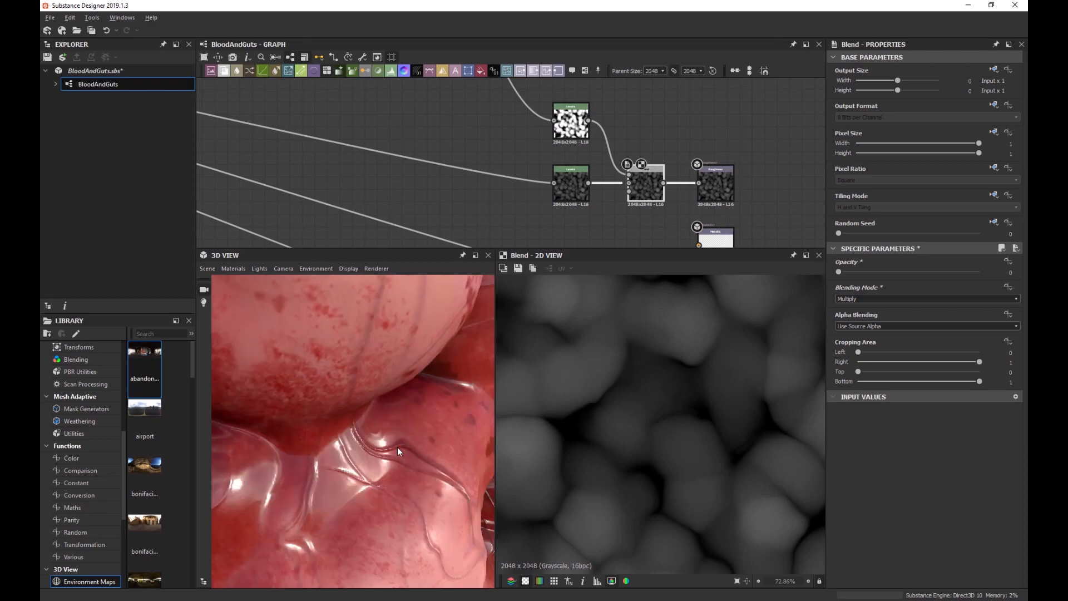
left_click_drag(836, 271, 927, 276)
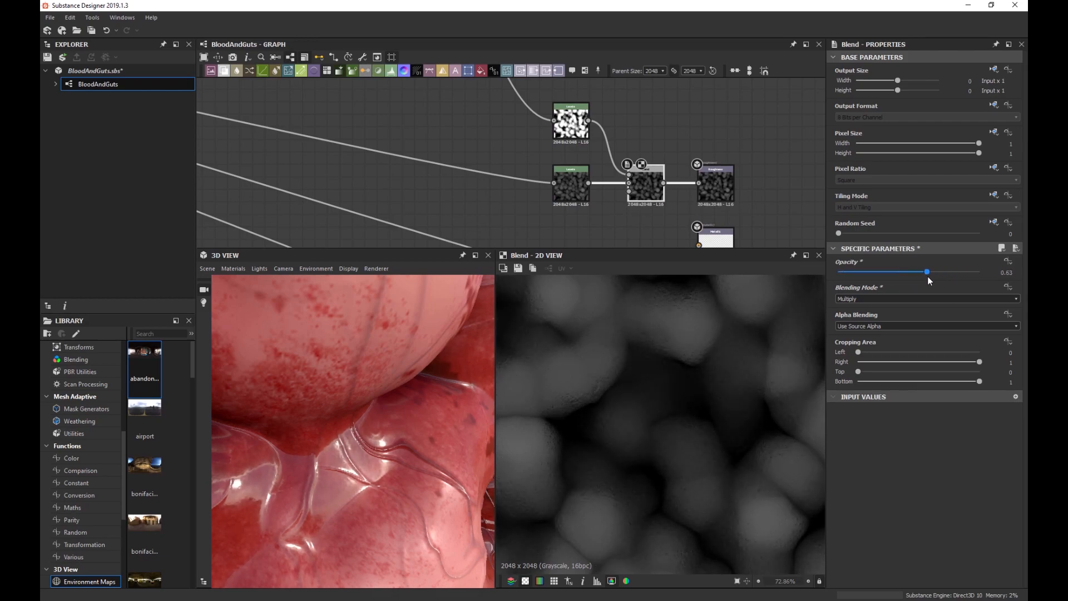
scroll(346, 434, "down", 5)
left_click_drag(346, 433, 387, 409)
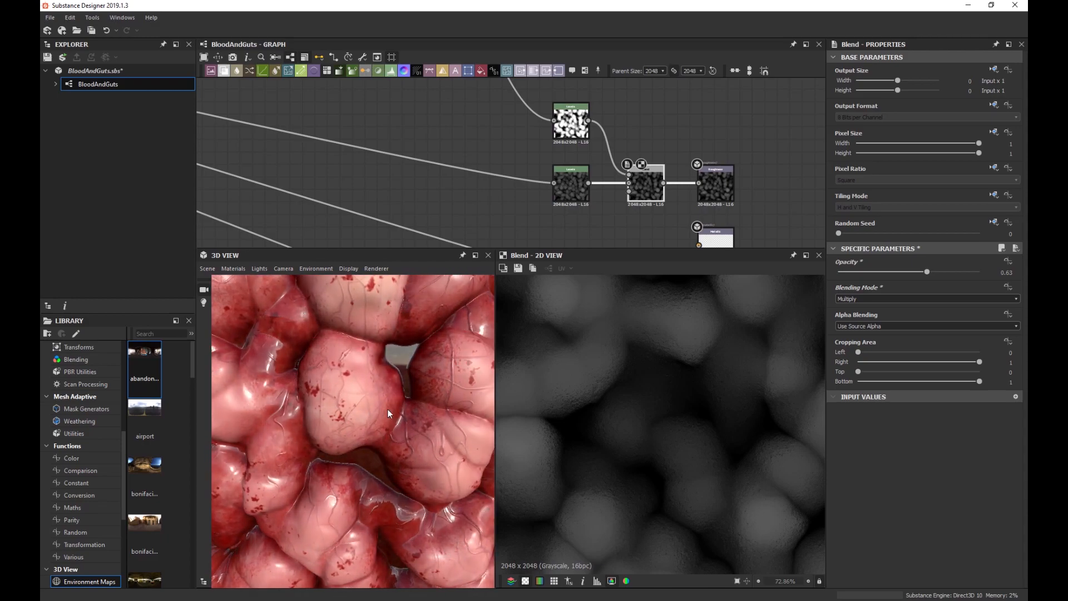
mouse_move(388, 410)
right_mouse_down("ctrl+shift")
mouse_move(415, 409)
mouse_move(359, 415)
mouse_move(392, 413)
mouse_move(383, 412)
right_mouse_up("ctrl+shift")
scroll(383, 413, "down", 2)
Nudge the height Levels midtone handle up, then slightly back, checking the flesh in 3D.
left_click(577, 194)
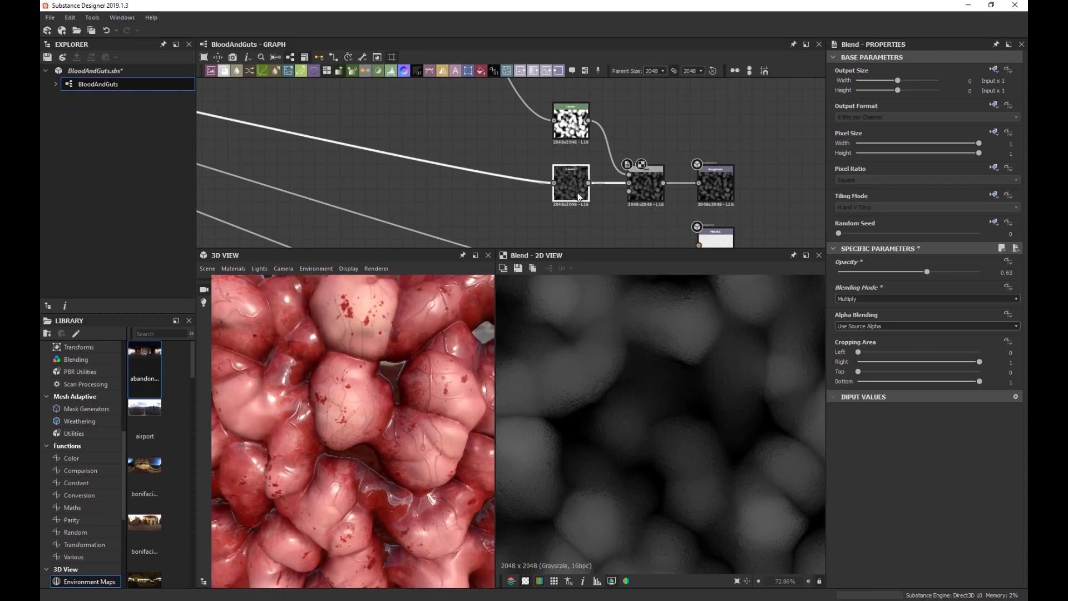
left_click_drag(919, 382, 932, 382)
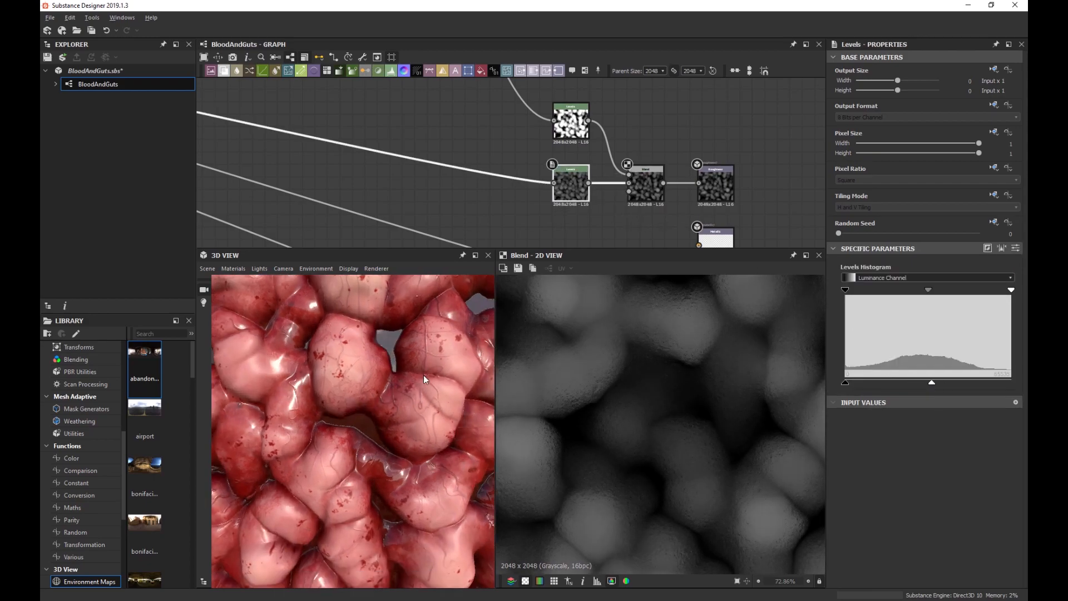
mouse_move(422, 374)
left_mouse_down()
mouse_move(386, 378)
mouse_move(471, 379)
mouse_move(408, 383)
mouse_move(428, 385)
left_mouse_up()
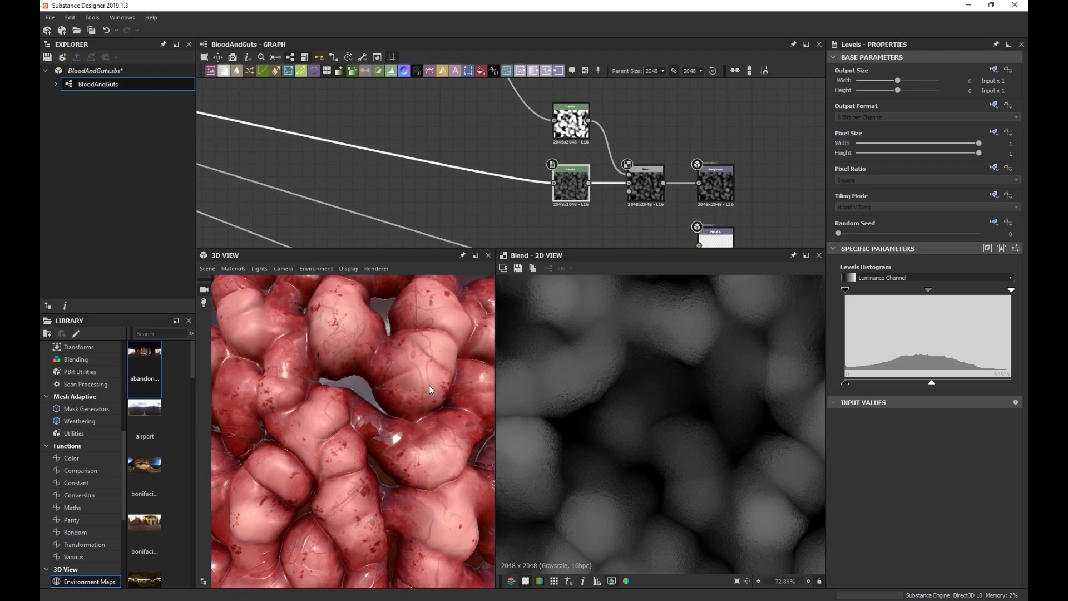
scroll(429, 385, "up", 5)
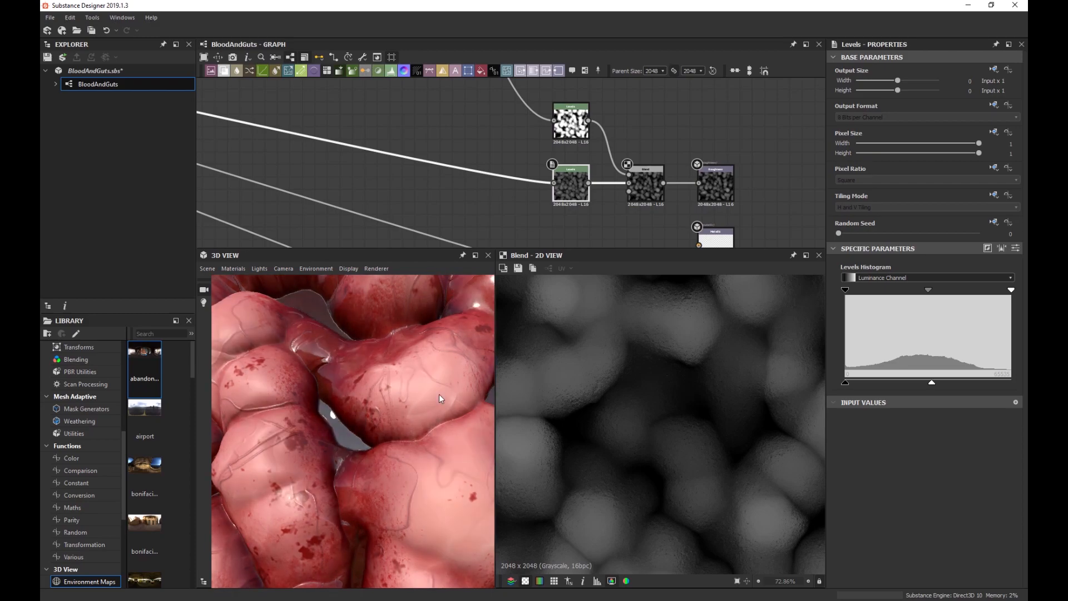
left_click_drag(931, 384, 910, 388)
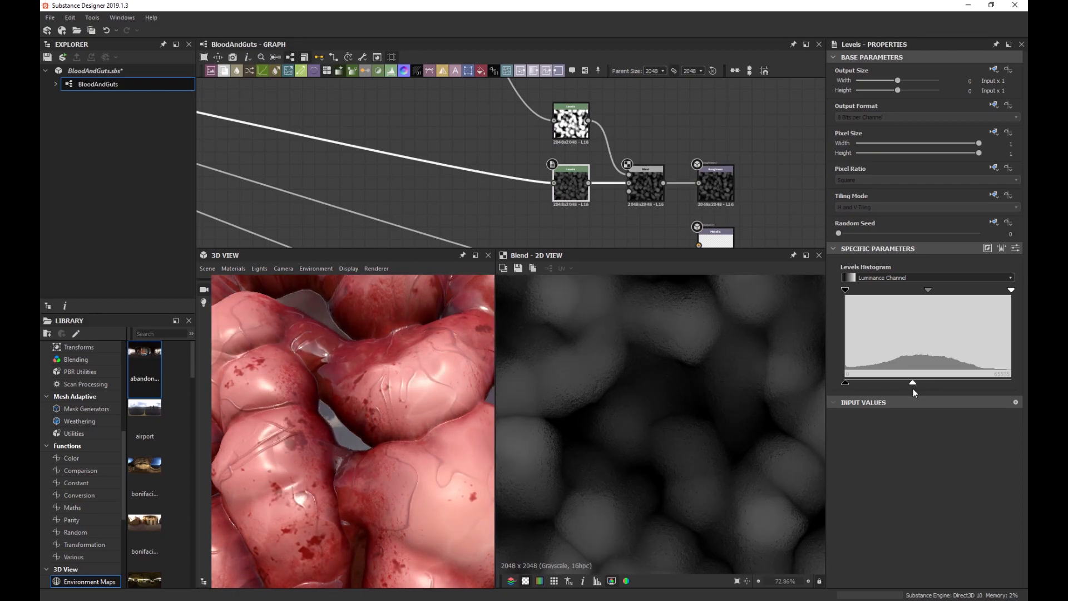
left_click_drag(408, 390, 359, 383)
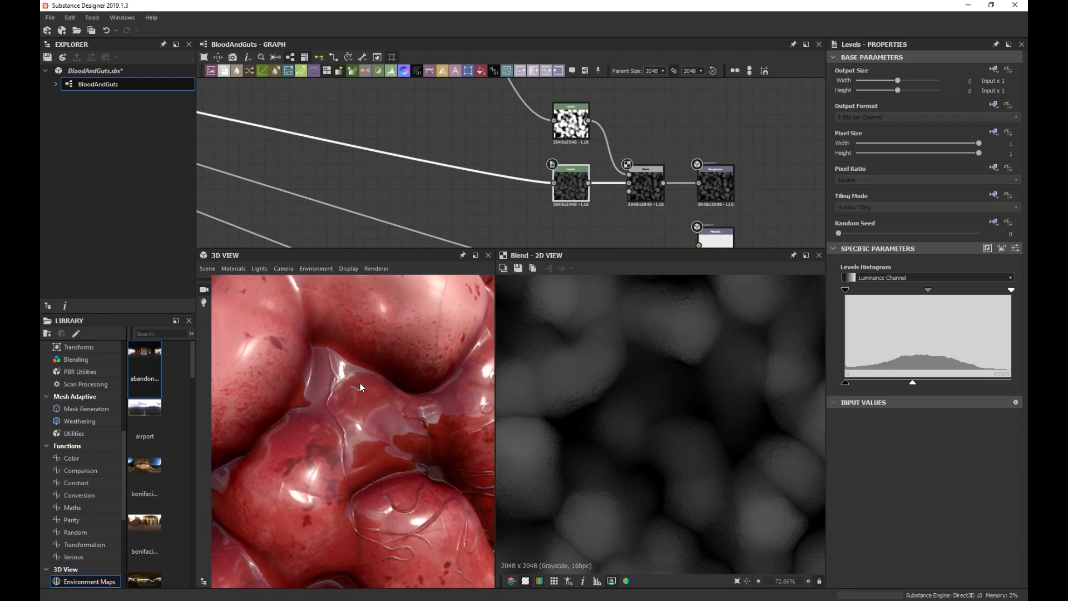
left_click_drag(386, 435, 362, 422)
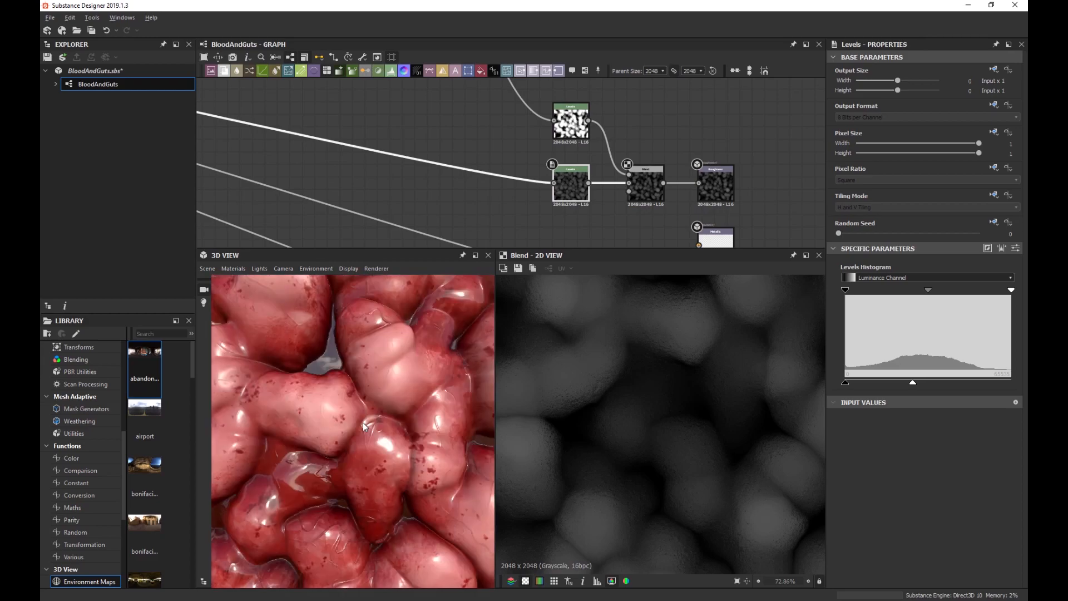
scroll(597, 155, "down", 5)
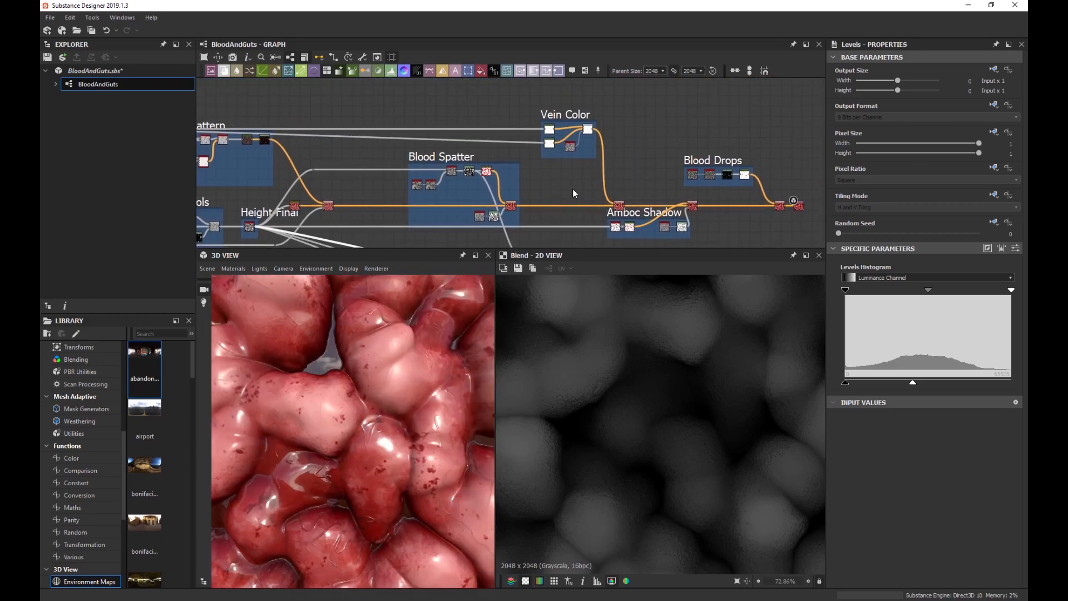
scroll(625, 123, "up", 4)
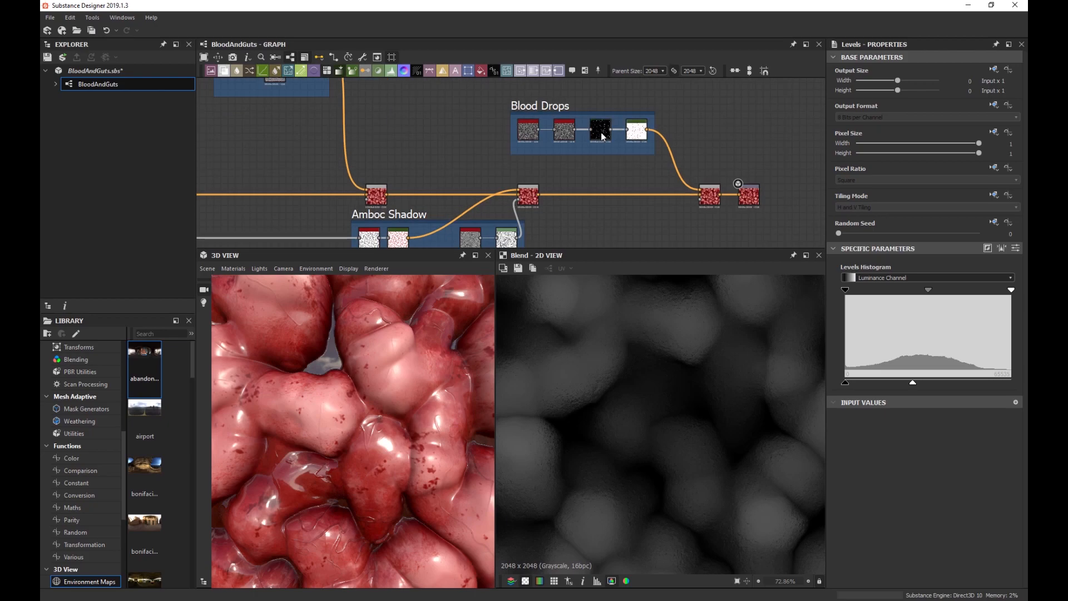
Display the Blood Drops speckle mask in the 2D view.
double_click(601, 131)
scroll(647, 363, "down", 2)
scroll(627, 142, "up", 4)
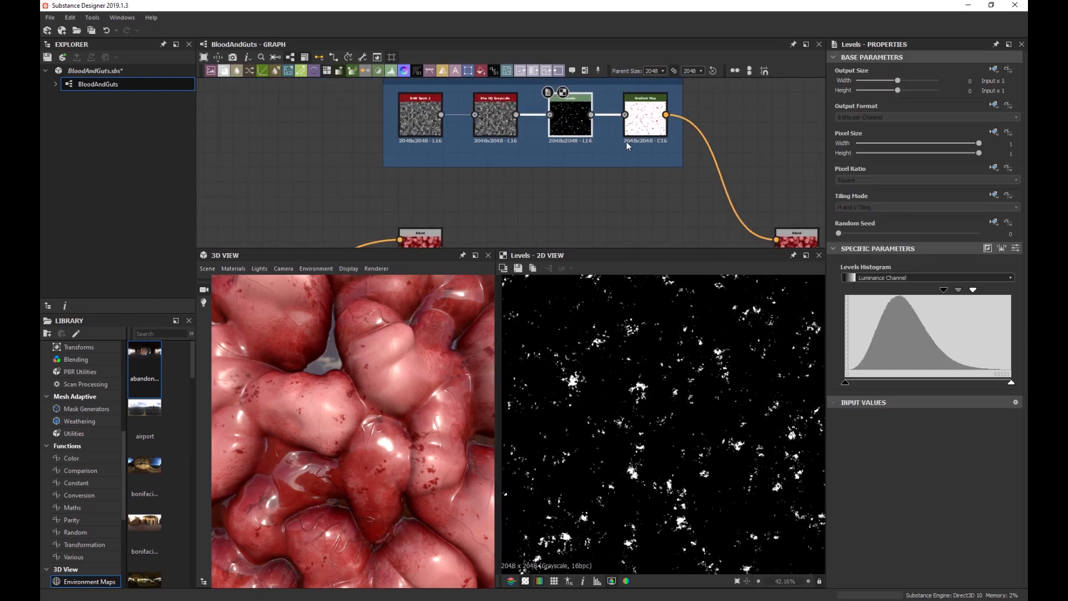
key("space")
Add a Levels node fed by the Blood Drops mask and invert it to black drops on white.
type("lev")
key("Return")
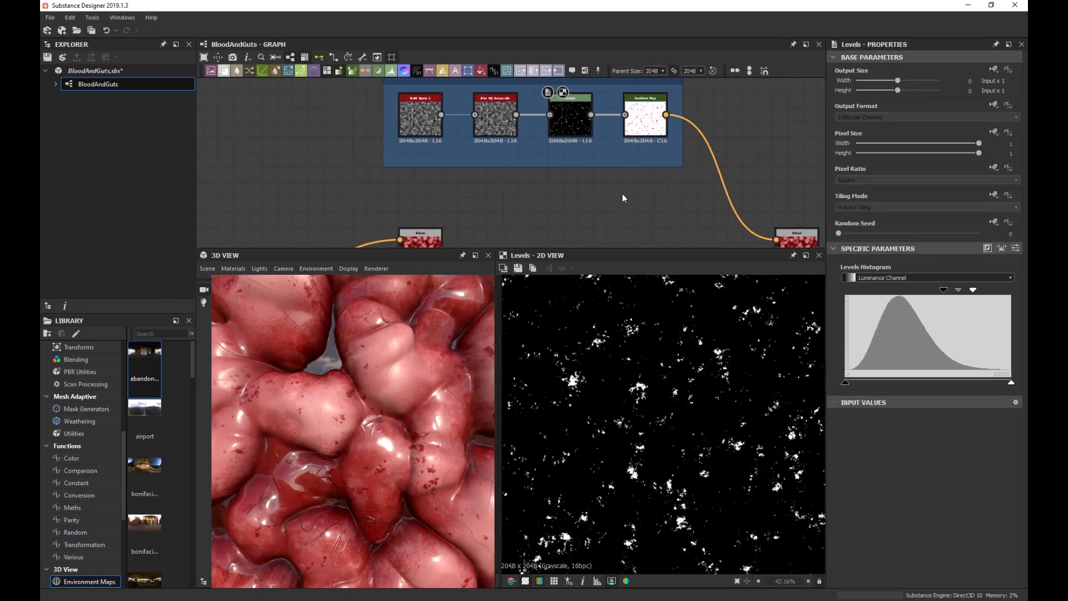
left_click_drag(591, 115, 609, 205)
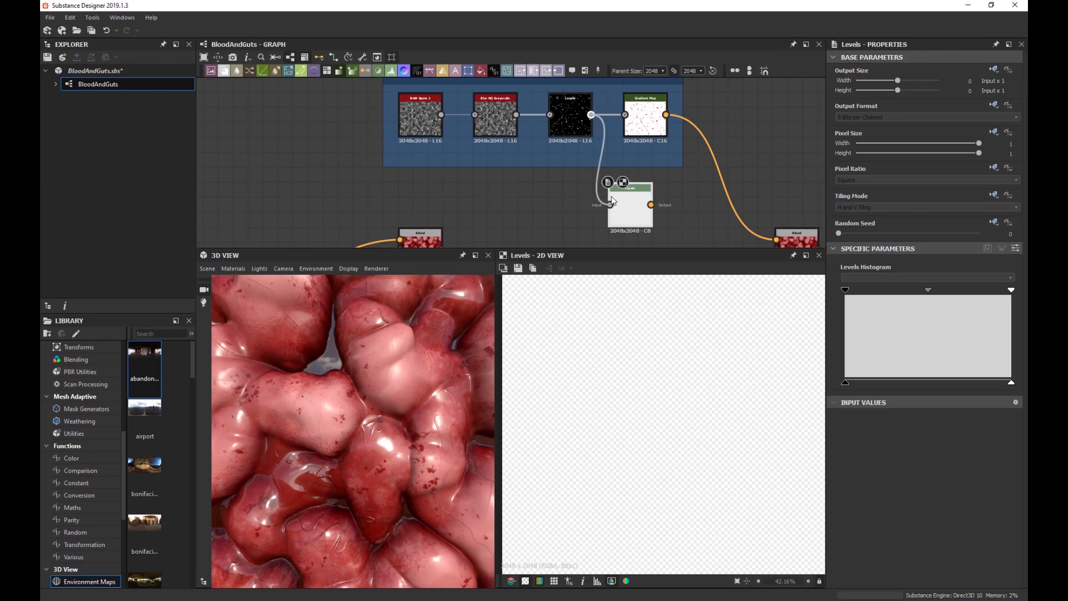
left_click_drag(845, 383, 776, 384)
left_click_drag(953, 383, 1010, 383)
Place the inverted drop-mask node beside the height Blend, routing its link through a bend point.
scroll(626, 217, "down", 8)
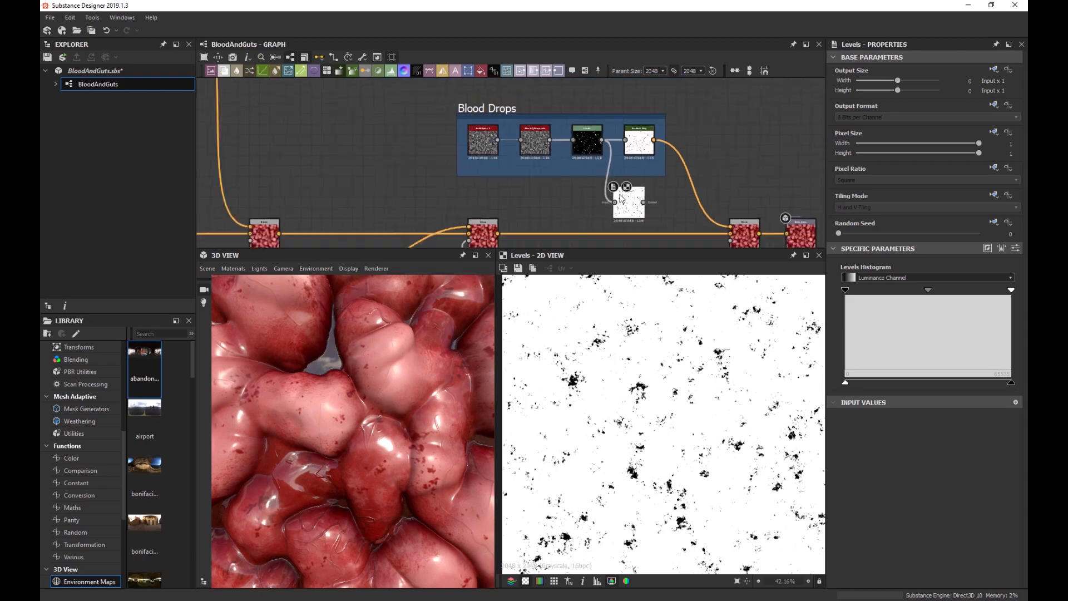
middle_click_drag(626, 217, 612, 152)
middle_click_drag(452, 205, 471, 182)
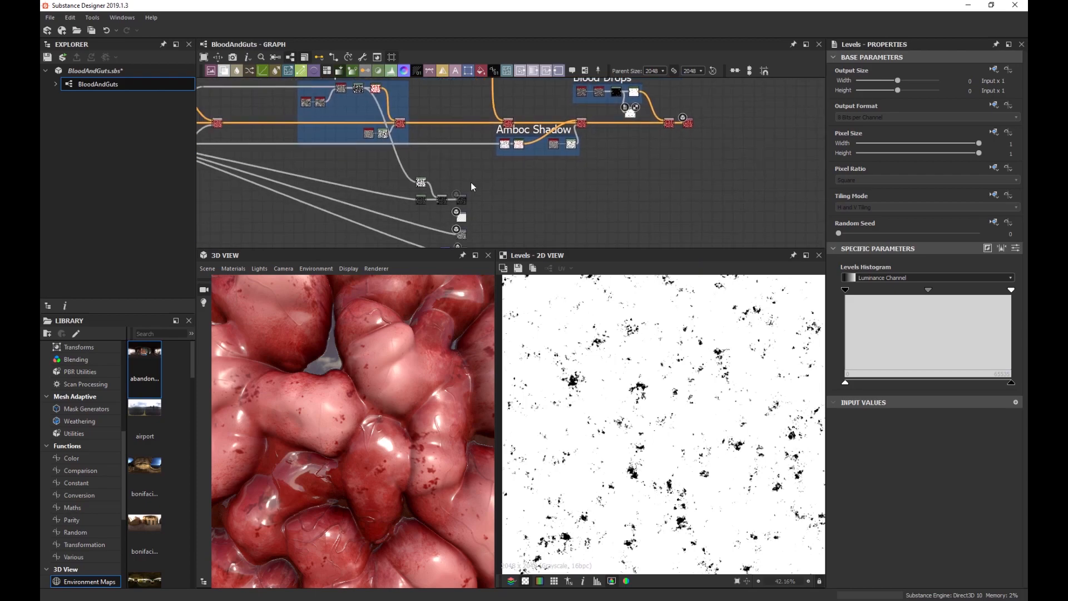
left_click_drag(422, 185, 663, 185)
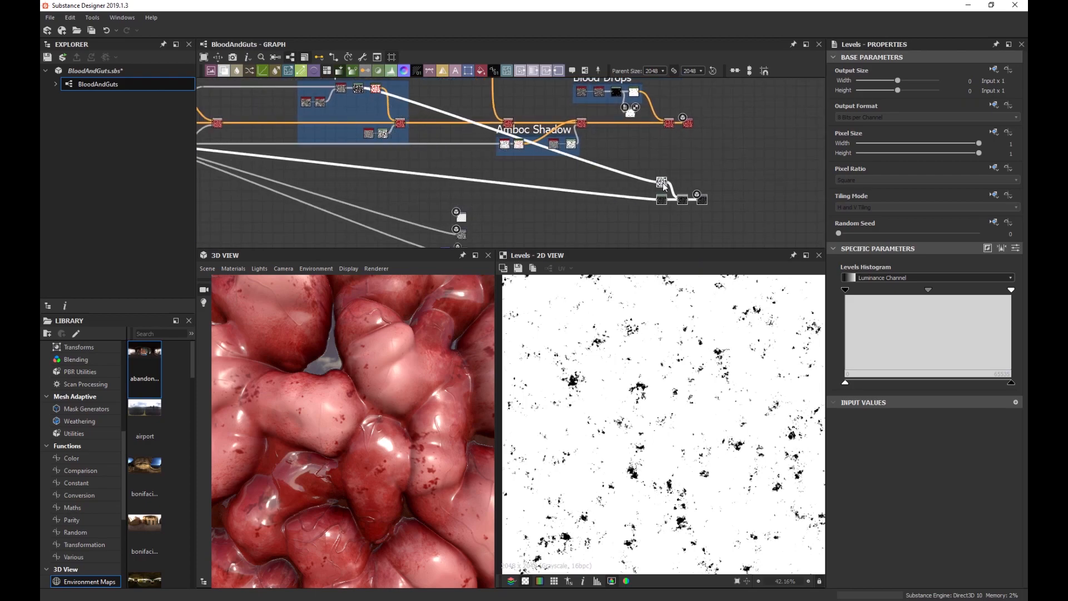
scroll(645, 145, "up", 5)
scroll(573, 156, "down", 3)
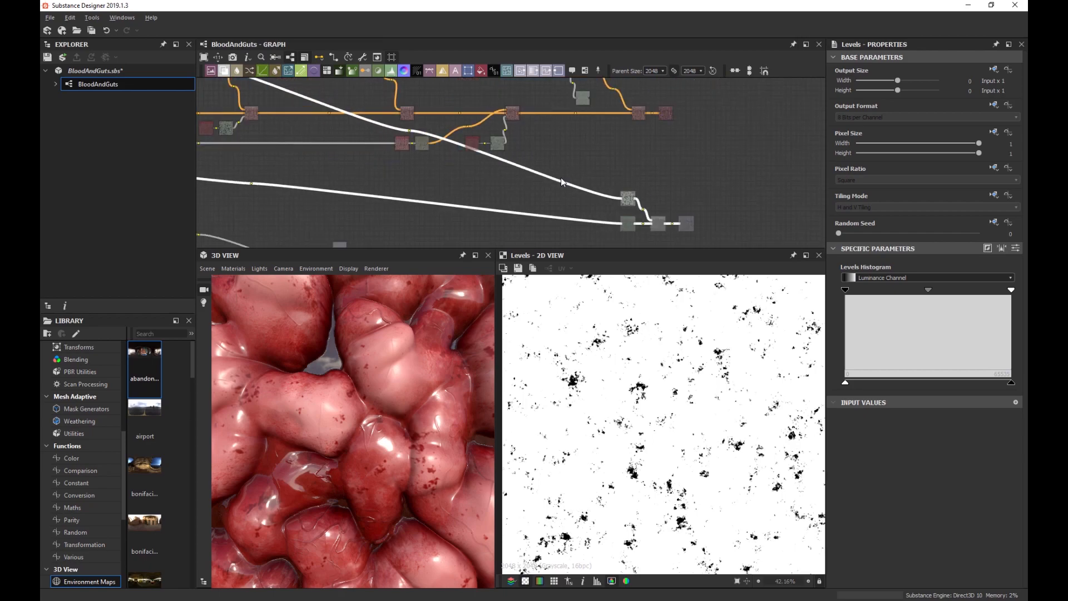
left_click_drag(409, 131, 395, 198)
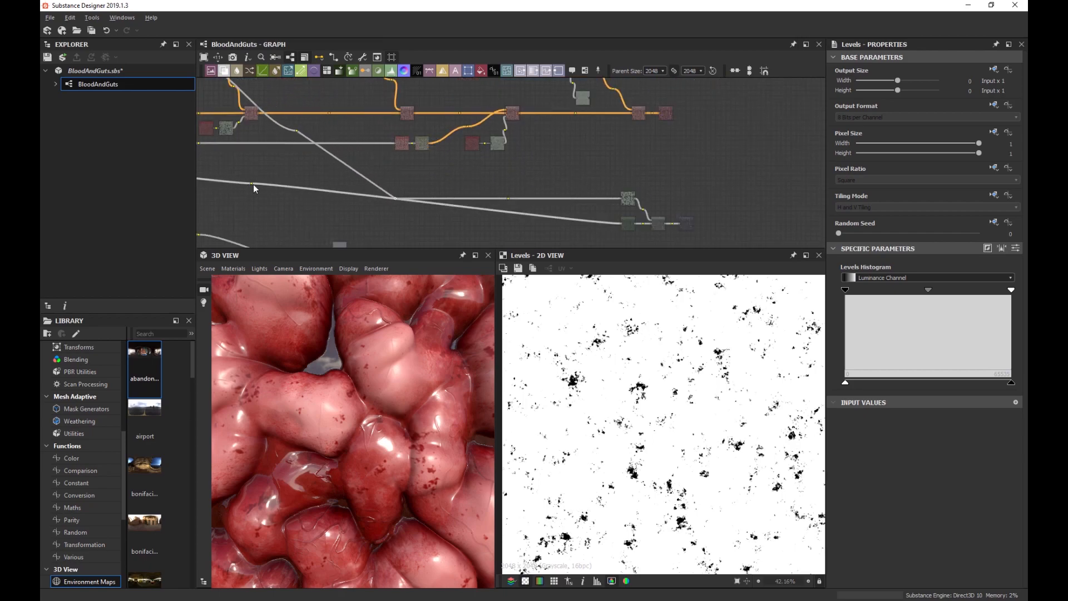
left_click_drag(251, 185, 299, 227)
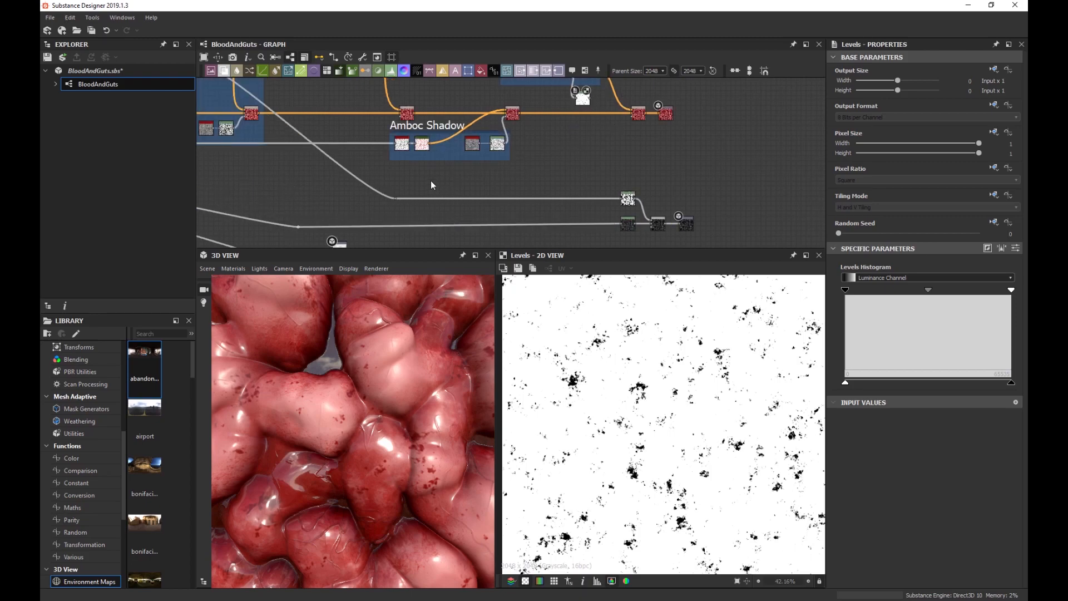
middle_click_drag(656, 106, 616, 113)
left_click_drag(547, 112, 673, 210)
scroll(585, 159, "up", 4)
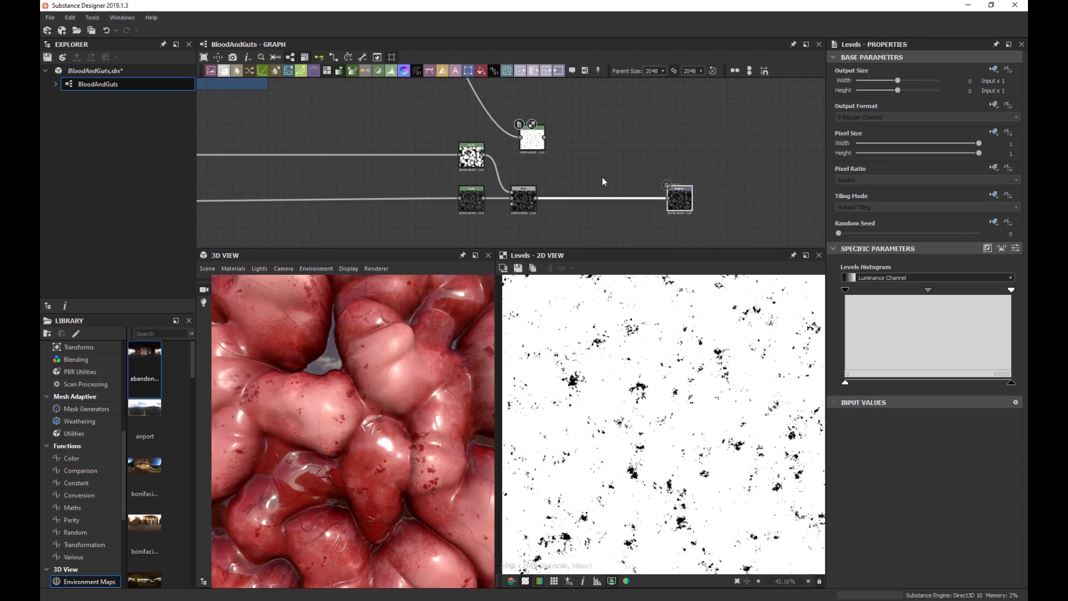
scroll(602, 176, "up", 3)
left_click(473, 207)
key("space")
Add a second Blend before the output, plug in the inverted drop mask, and set Multiply.
type("blend")
key("Return")
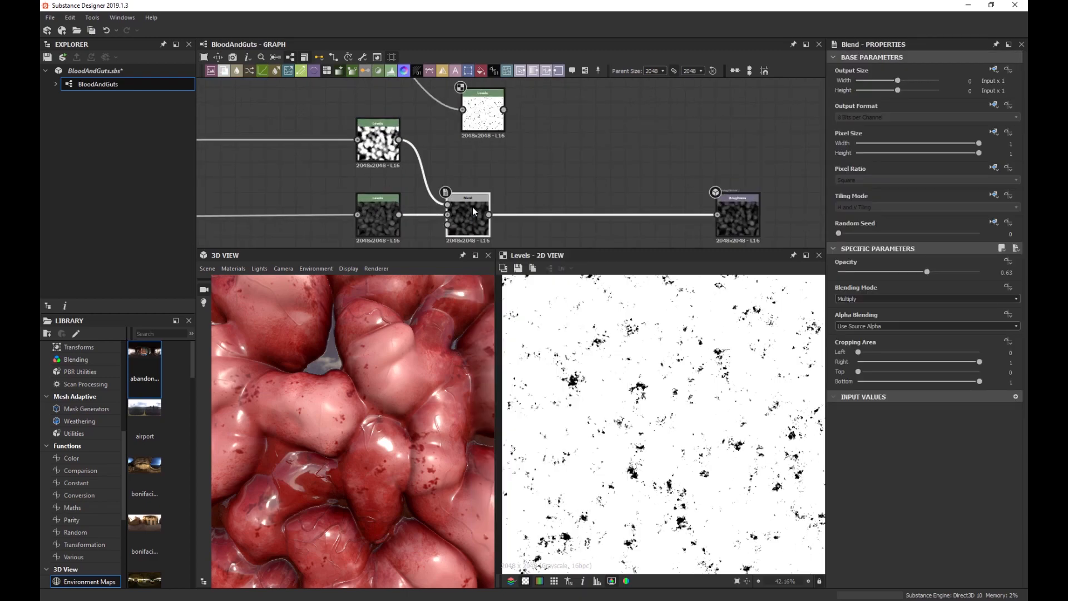
left_click_drag(542, 208, 615, 215)
left_click_drag(503, 110, 597, 205)
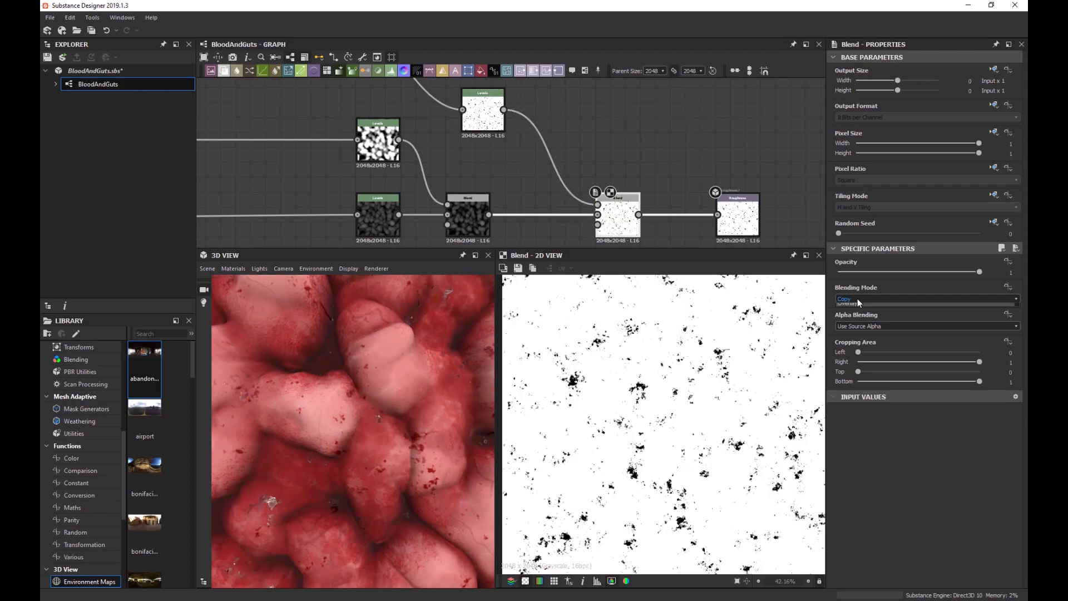
left_click(857, 298)
left_click(867, 329)
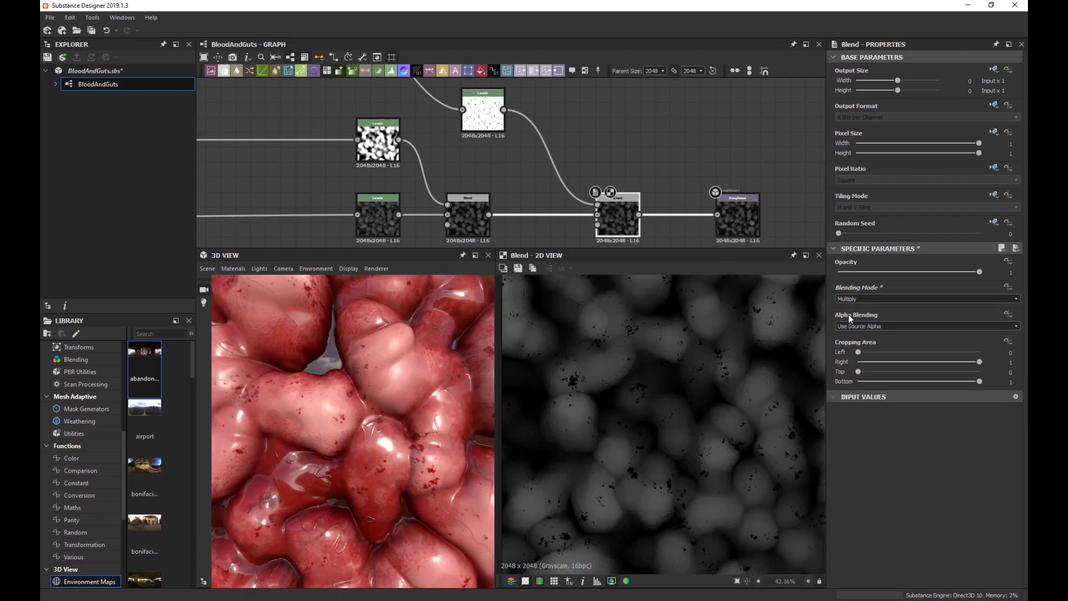
Lower the drop blend's opacity to 0.94 and check the pressed-in drops in 3D.
scroll(359, 380, "up", 5)
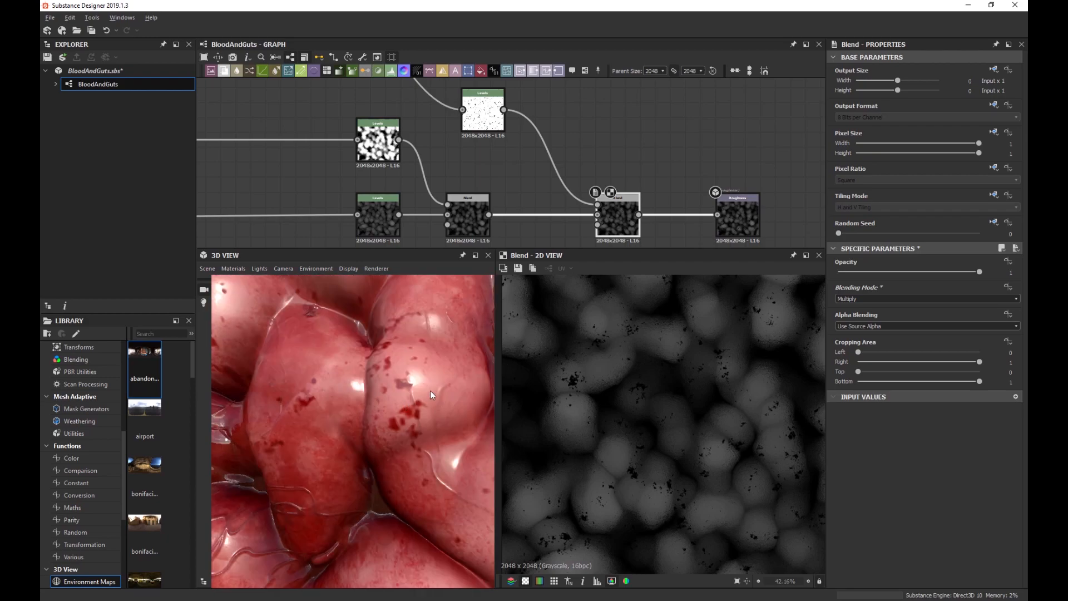
mouse_move(429, 391)
left_mouse_down()
mouse_move(419, 396)
mouse_move(408, 361)
mouse_move(416, 394)
mouse_move(434, 393)
mouse_move(396, 395)
mouse_move(424, 385)
left_mouse_up()
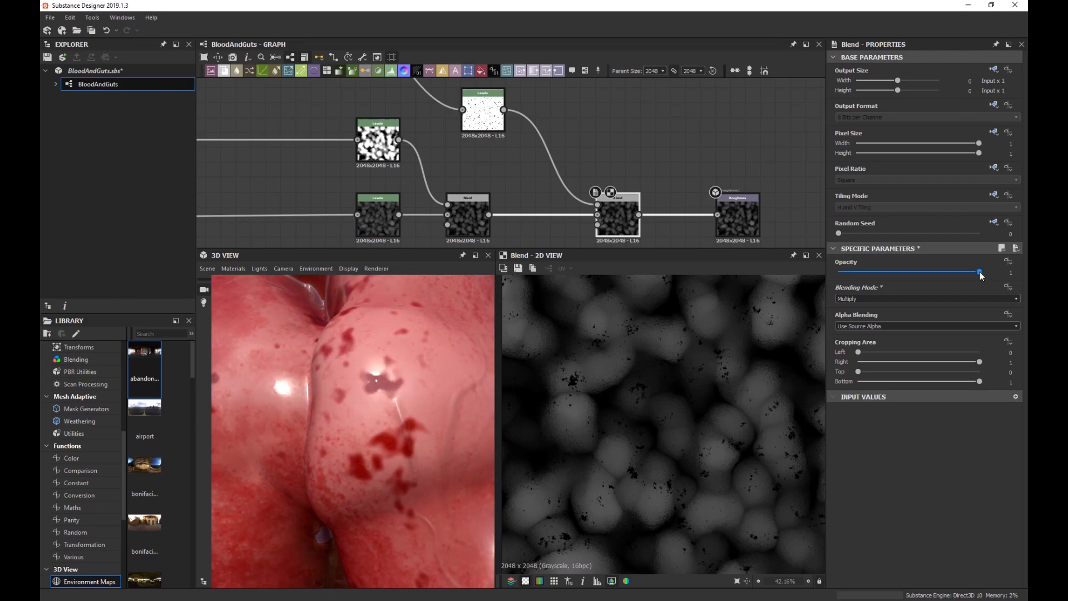
left_click_drag(979, 276, 970, 276)
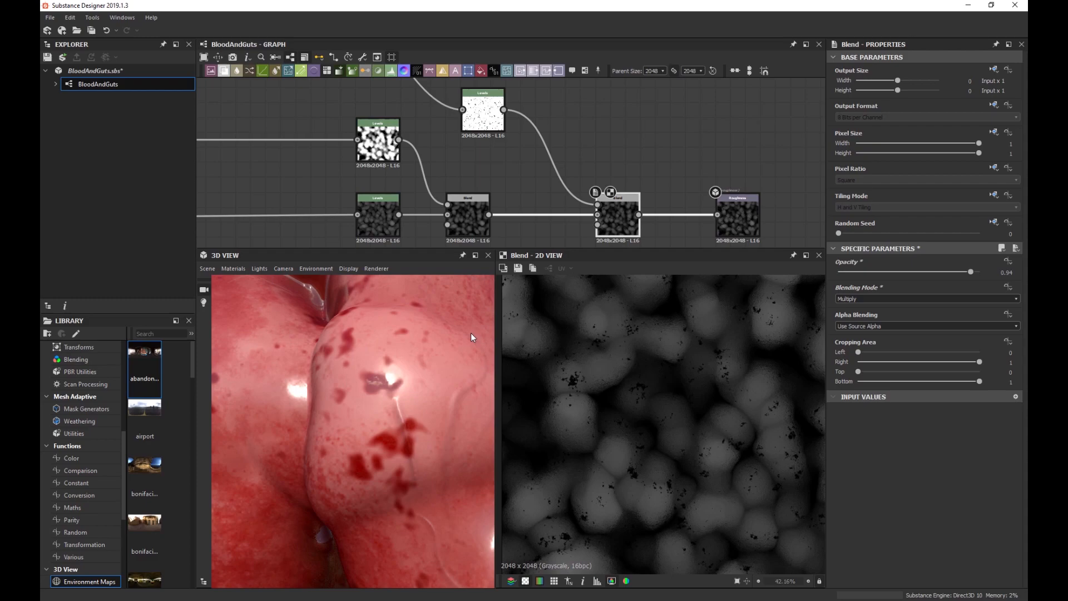
mouse_move(463, 335)
right_mouse_down("shift")
mouse_move(475, 336)
mouse_move(462, 340)
right_mouse_up("shift")
scroll(427, 349, "down", 5)
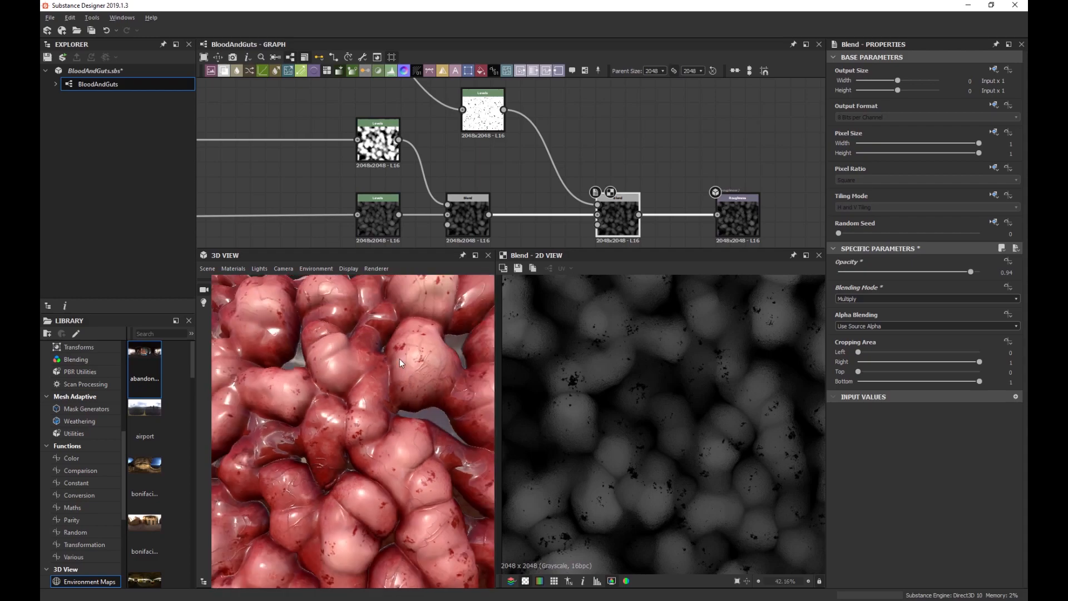
left_click_drag(399, 359, 413, 412)
scroll(399, 409, "down", 2)
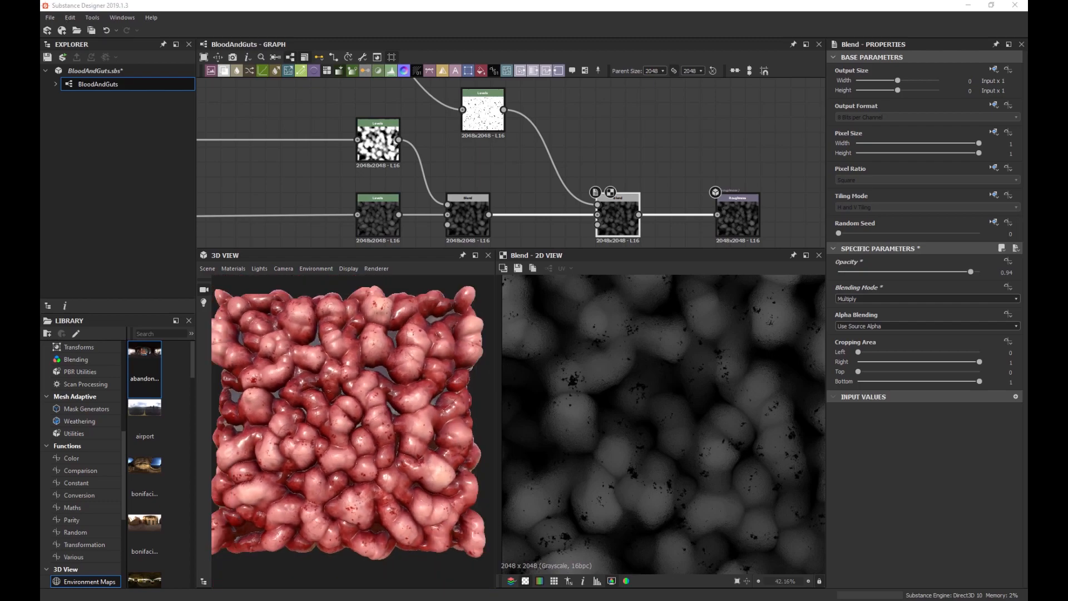
scroll(352, 362, "up", 5)
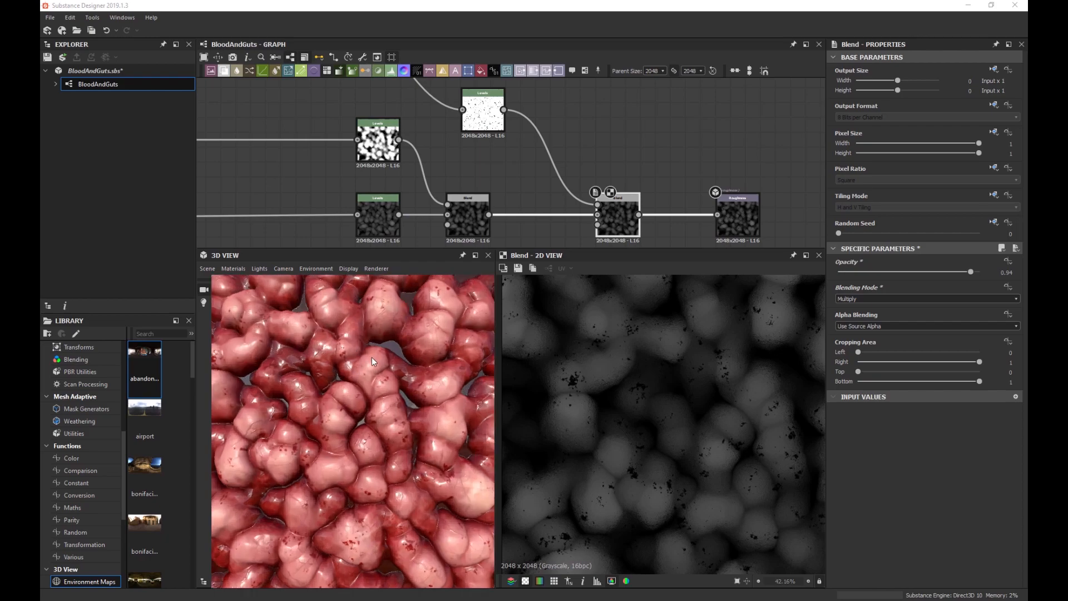
mouse_move(369, 403)
middle_mouse_down()
mouse_move(363, 372)
mouse_move(313, 380)
mouse_move(355, 386)
mouse_move(345, 396)
middle_mouse_up()
scroll(348, 381, "up", 3)
scroll(344, 396, "down", 3)
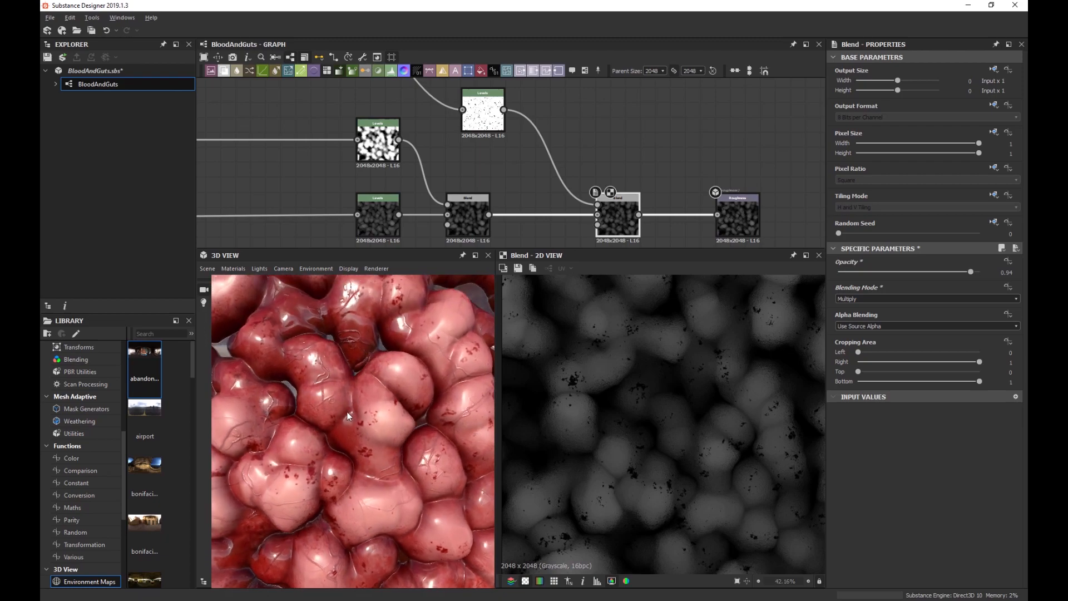
mouse_move(350, 295)
left_mouse_down()
mouse_move(348, 425)
mouse_move(355, 378)
mouse_move(410, 378)
left_mouse_up()
scroll(350, 393, "down", 2)
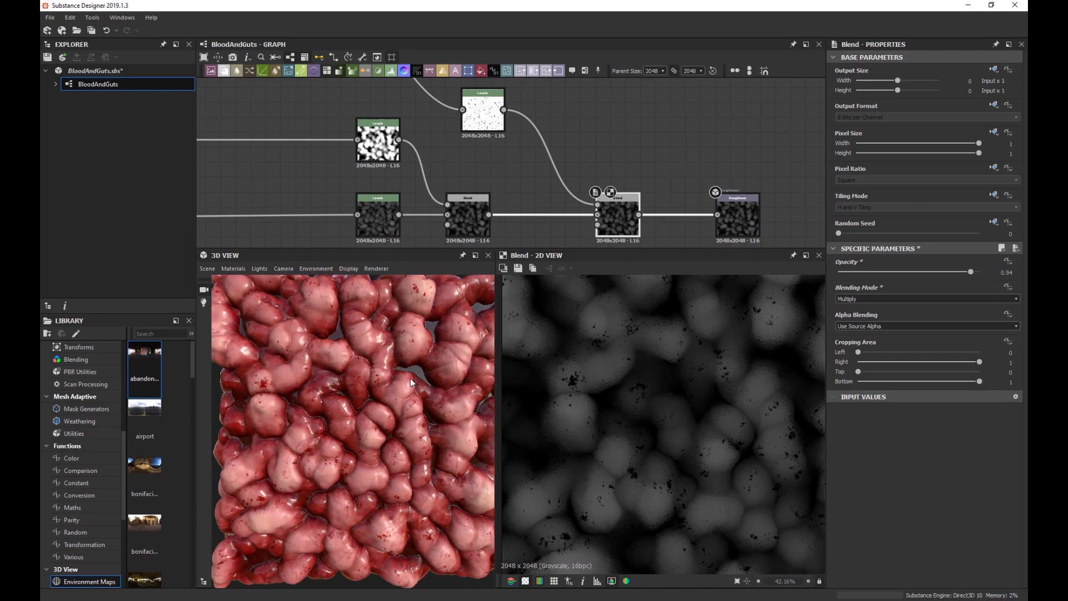
scroll(409, 379, "down", 2)
scroll(156, 409, "down", 4)
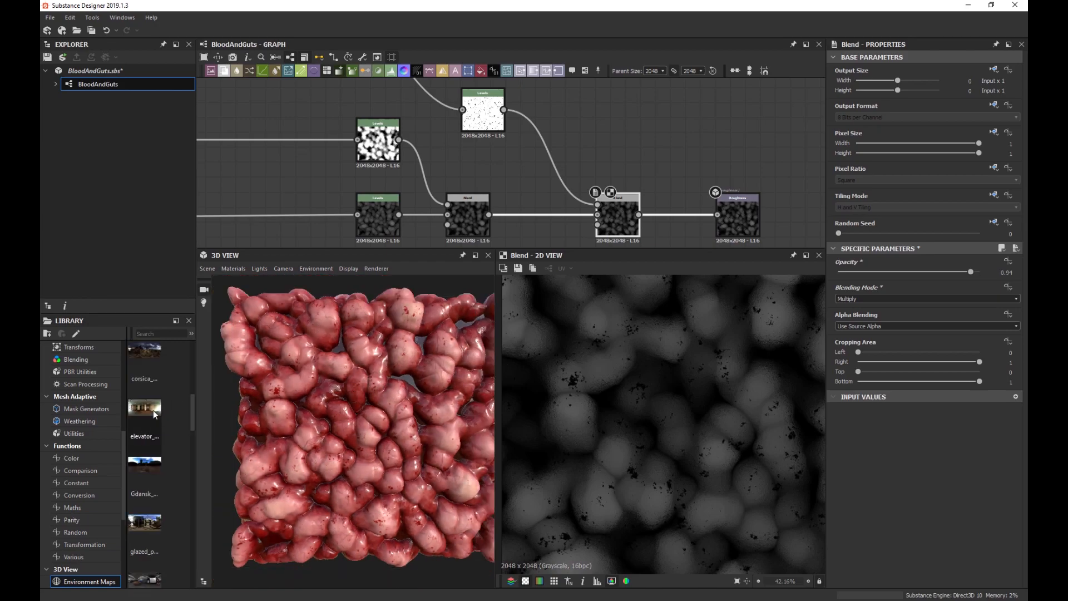
left_click_drag(141, 525, 395, 413)
scroll(355, 391, "up", 3)
scroll(148, 459, "down", 3)
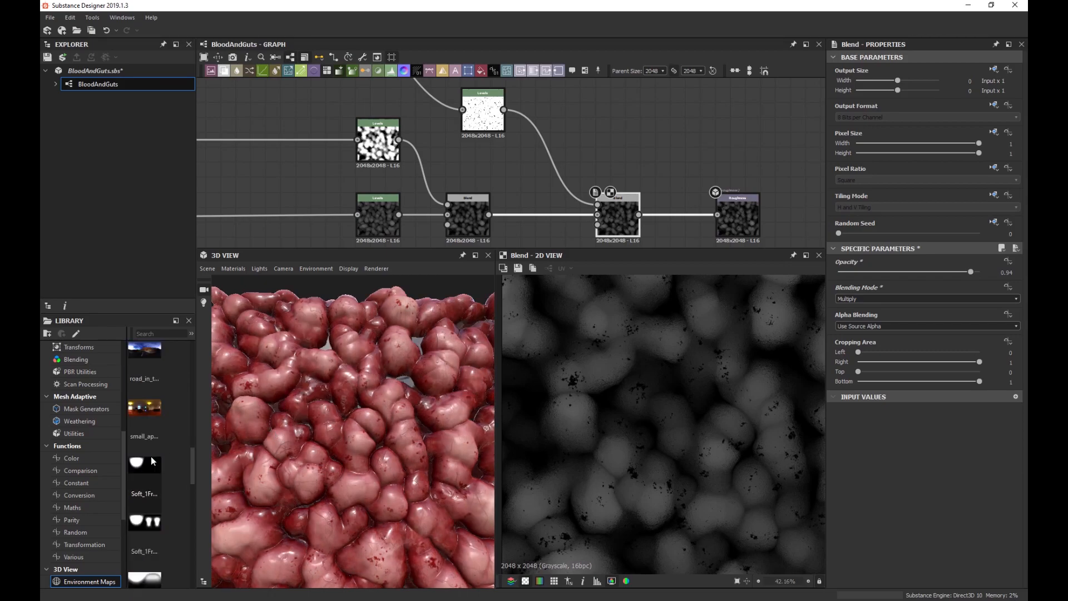
left_click_drag(155, 418, 350, 427)
scroll(160, 465, "up", 10)
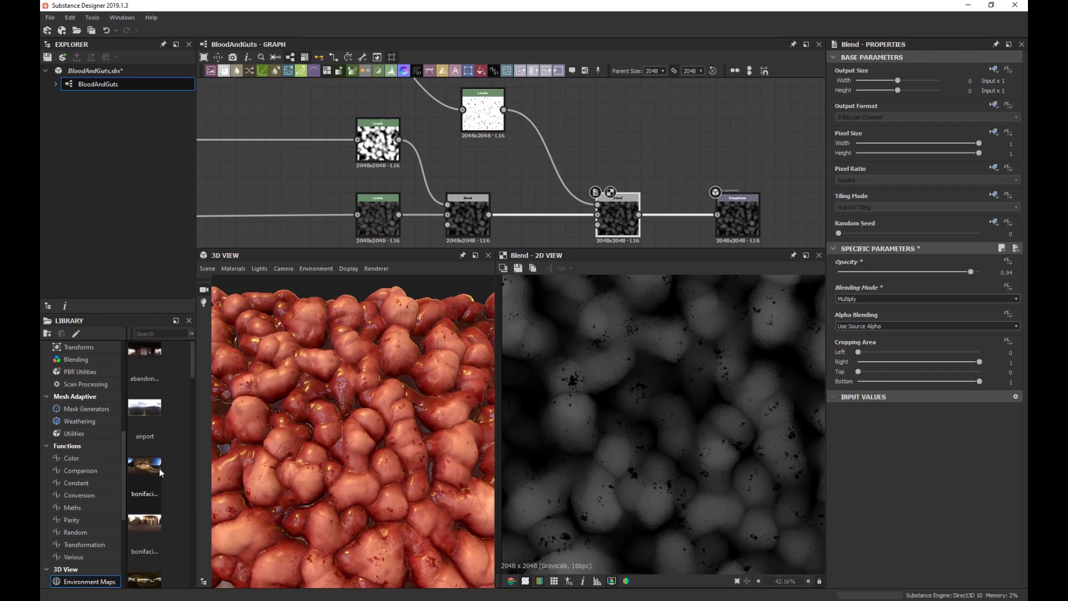
left_click_drag(145, 365, 282, 354)
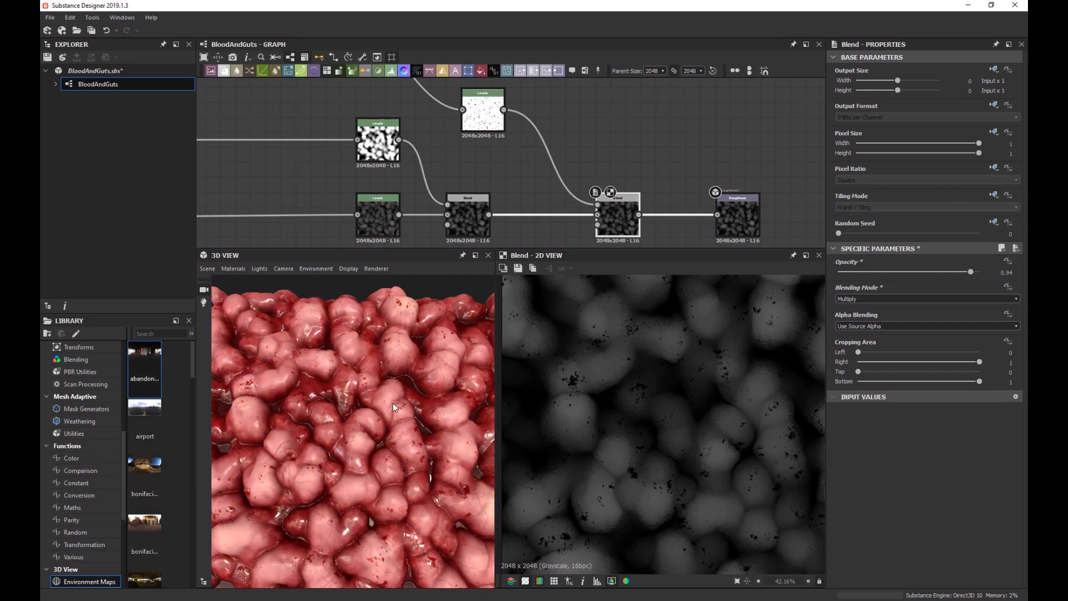
mouse_move(361, 406)
left_mouse_down()
mouse_move(406, 409)
mouse_move(379, 406)
mouse_move(376, 426)
mouse_move(363, 412)
mouse_move(389, 410)
mouse_move(375, 412)
left_mouse_up()
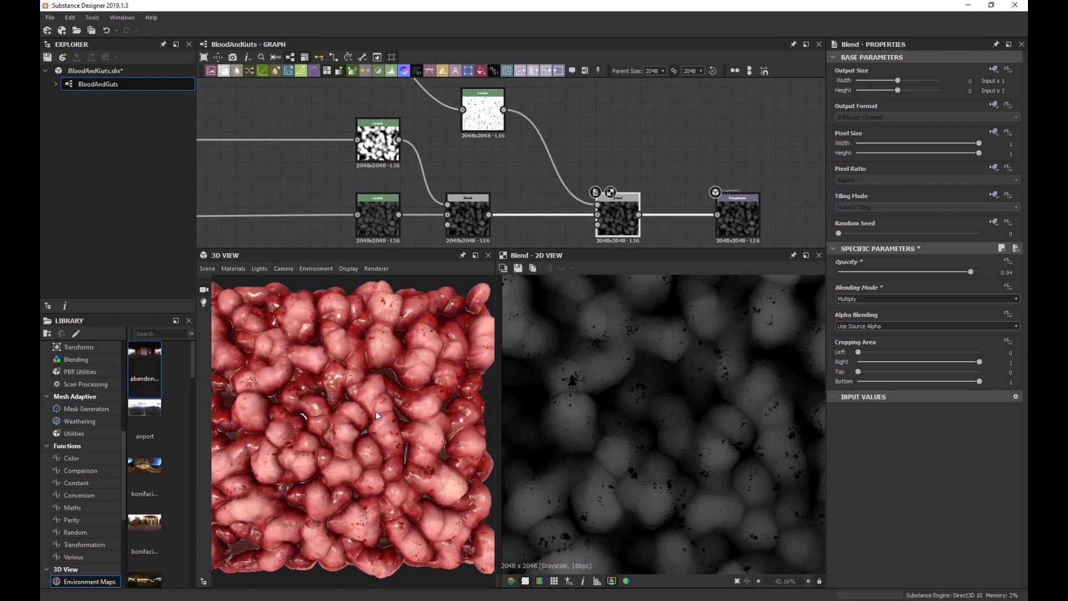
scroll(438, 184, "down", 5)
scroll(426, 177, "up", 3)
Set Clouds 2 Disorder to 0.34 and retune the Disorder of both Perlin Noise generators.
middle_click_drag(314, 238, 570, 178)
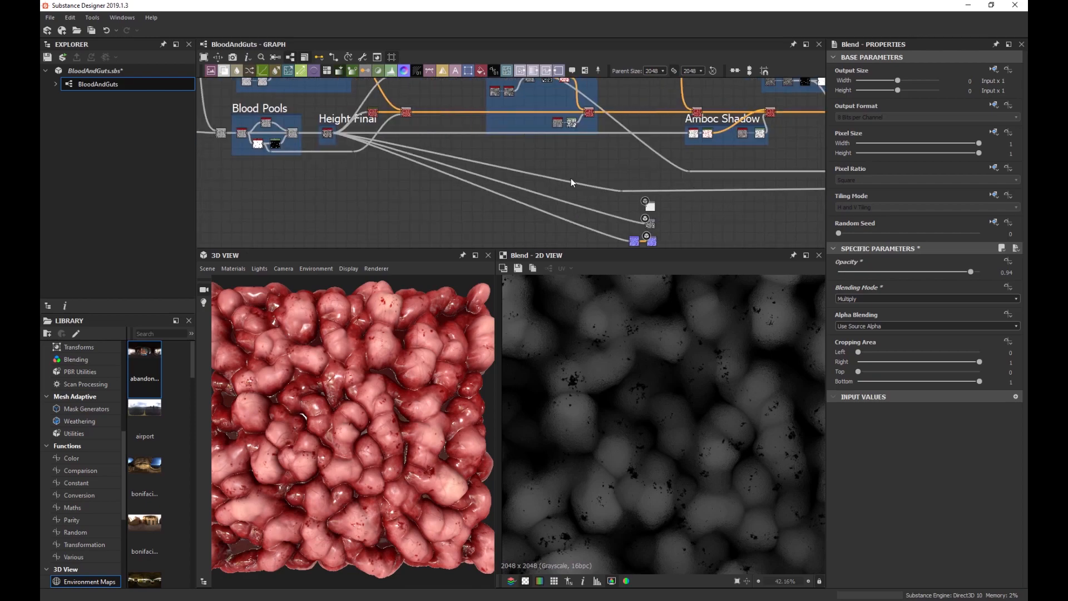
middle_click_drag(444, 182, 775, 220)
scroll(263, 184, "up", 6)
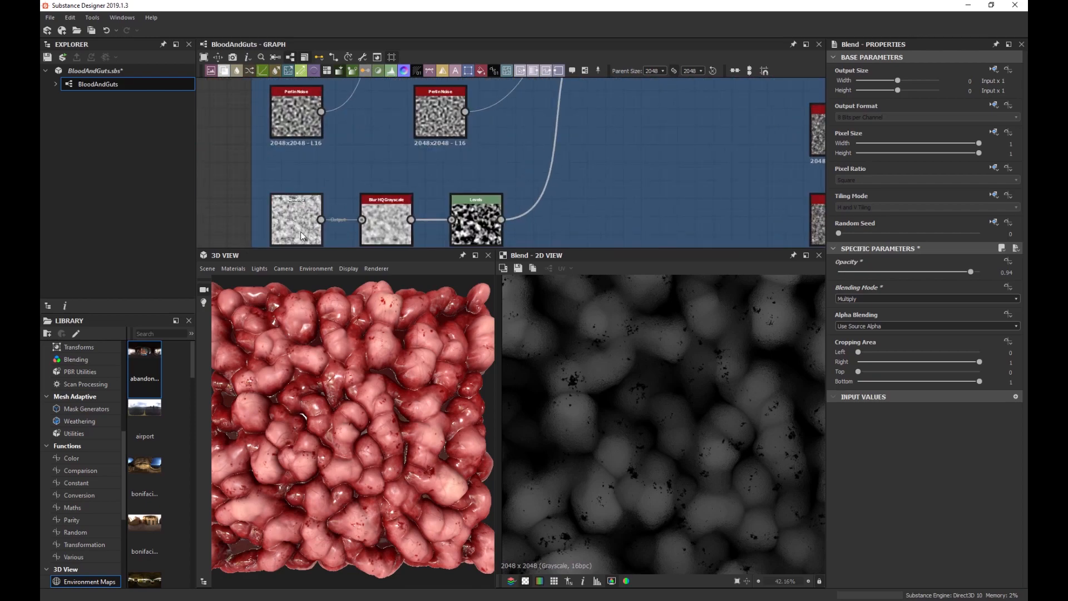
left_click(295, 228)
left_click_drag(861, 526, 913, 525)
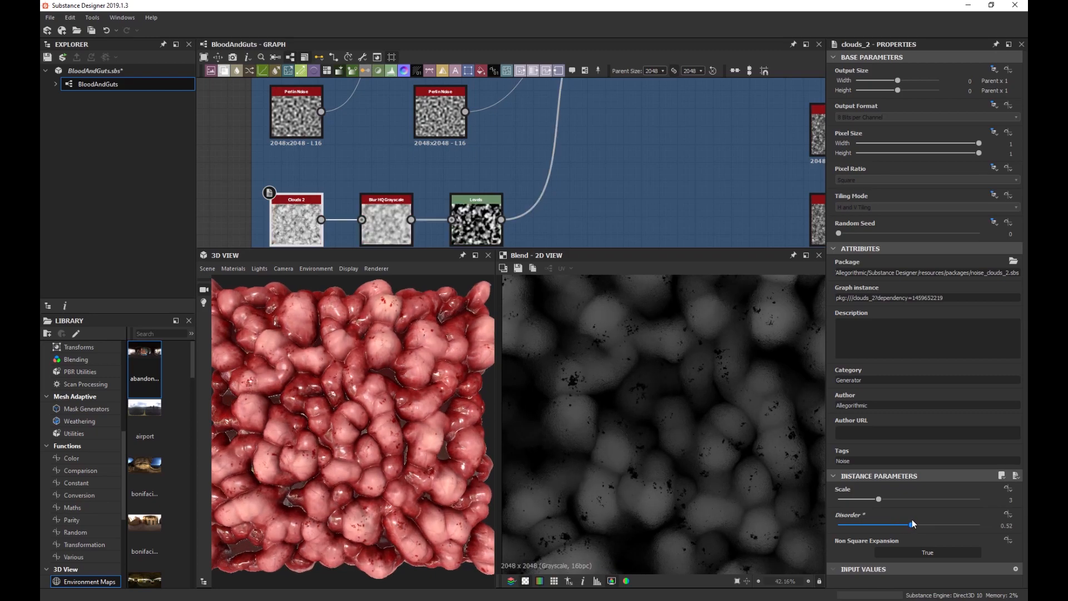
left_click(296, 114)
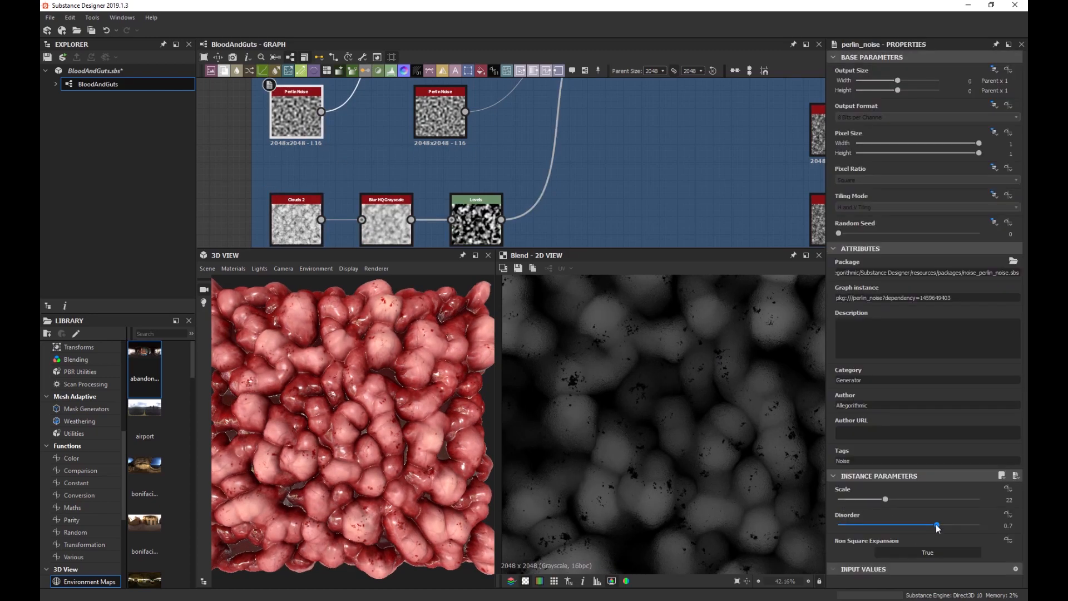
left_click_drag(937, 525, 899, 527)
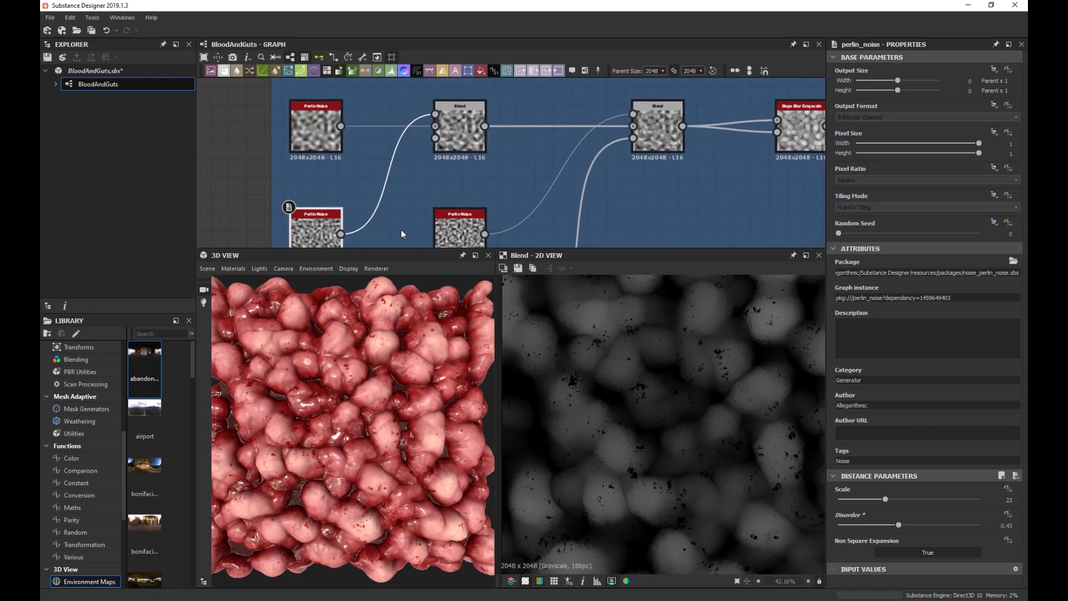
left_click(315, 128)
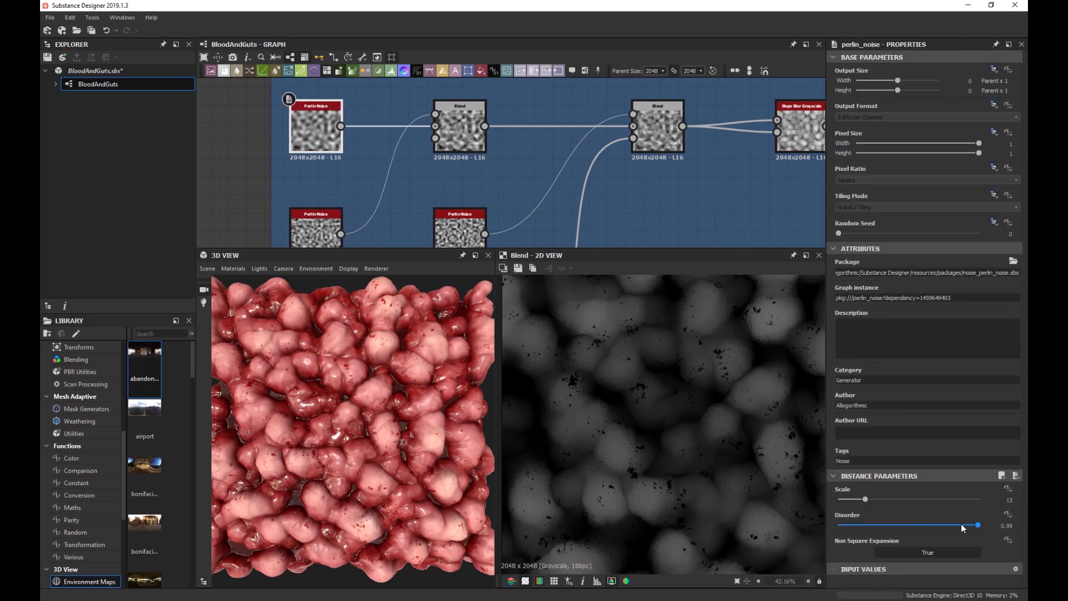
mouse_move(961, 525)
left_mouse_down()
mouse_move(879, 538)
mouse_move(979, 525)
left_mouse_up()
scroll(402, 150, "down", 5)
Save the BloodAndGuts package from the File menu and pan across the graph frames.
left_click(49, 17)
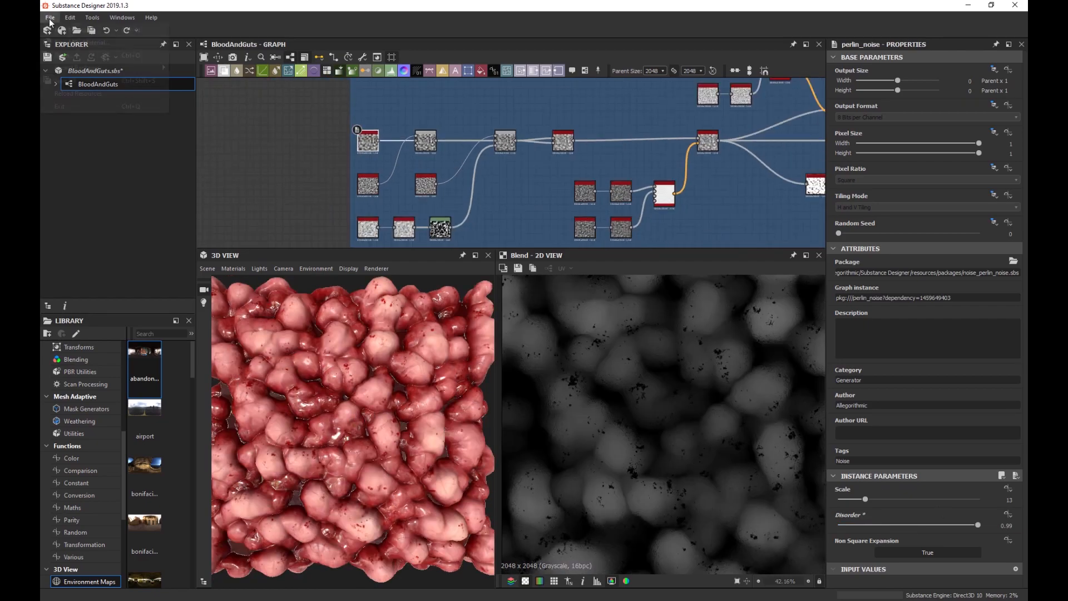
left_click(89, 78)
scroll(436, 167, "down", 5)
middle_click_drag(691, 175, 472, 195)
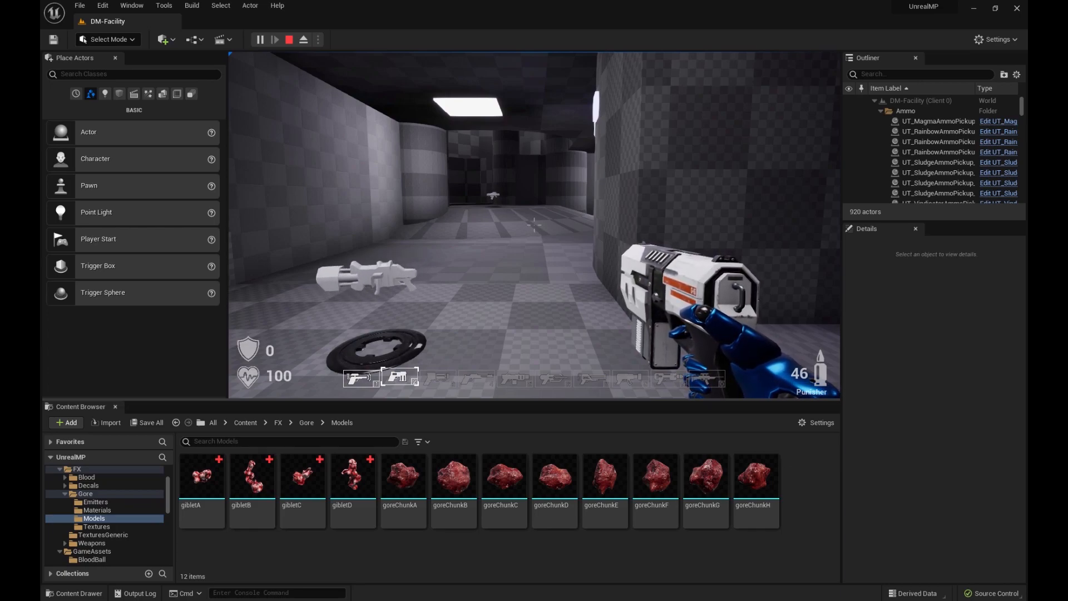
Go full-screen in the play session, grab The Ultimatum, and advance toward the bots.
key("s")
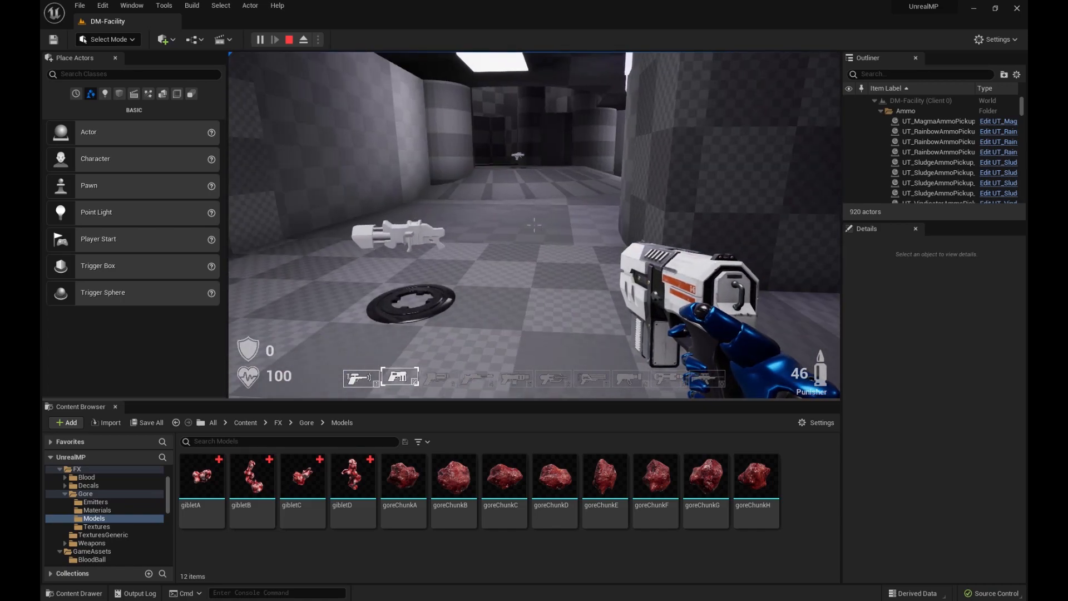
key("F11")
left_click(534, 225)
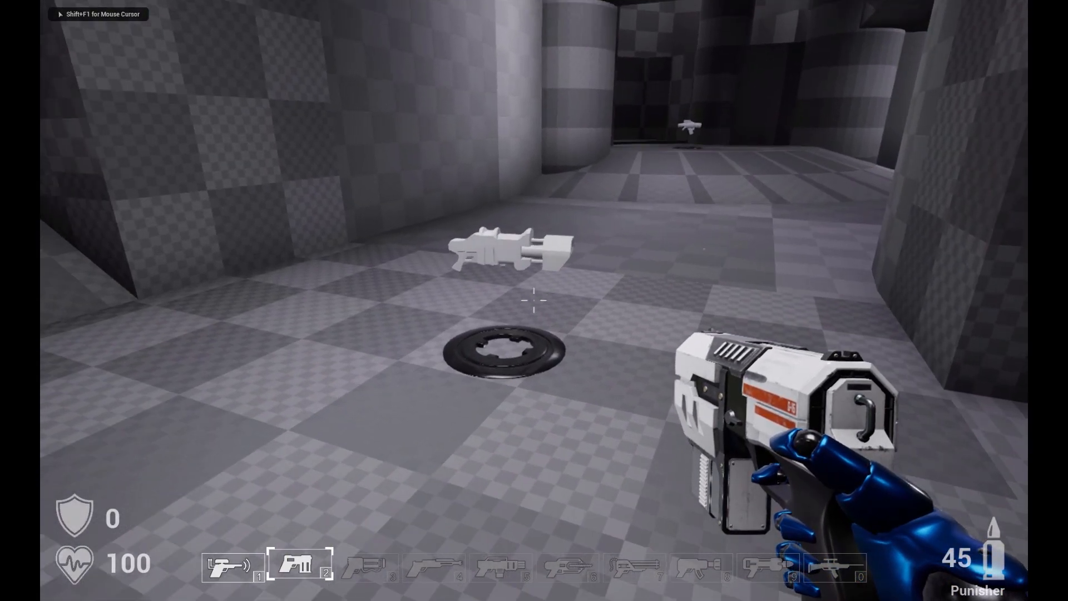
key("w")
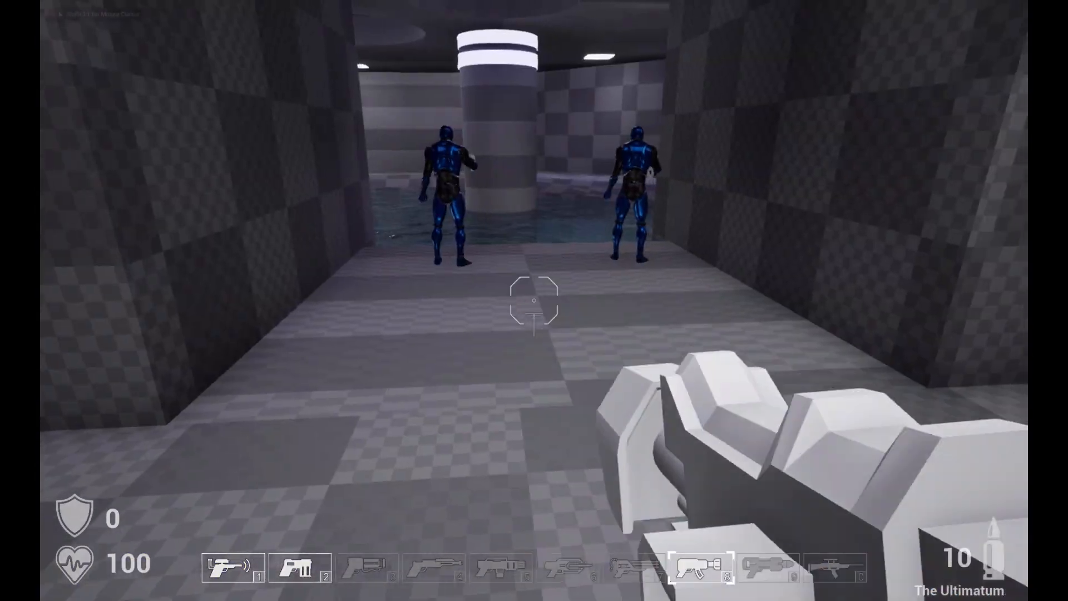
key("w")
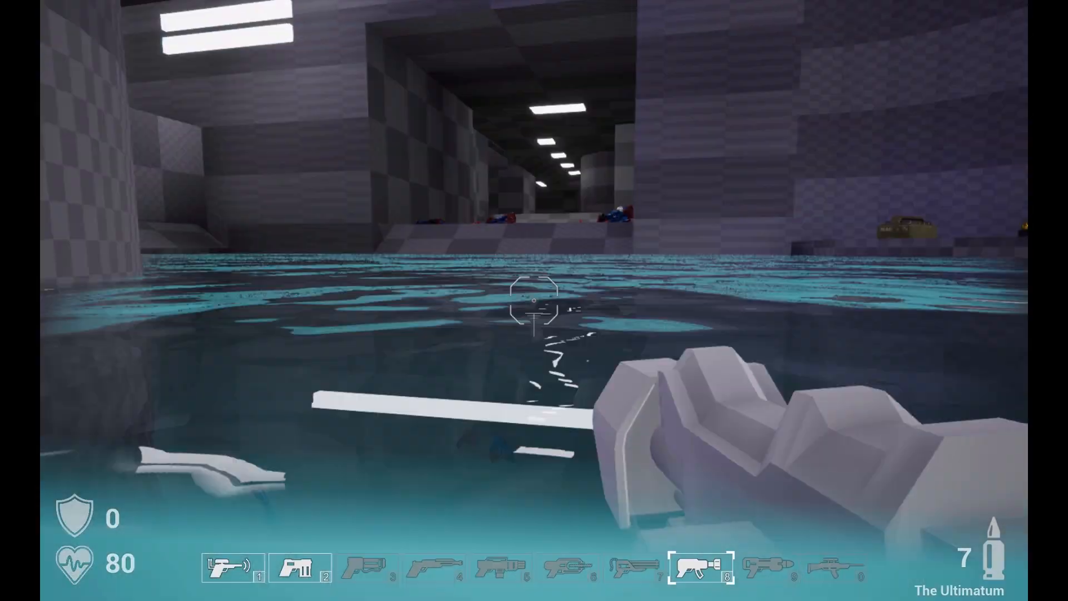
Walk over to the gibbed bodies to inspect the gore chunks and fire a rocket at the floor.
key("w")
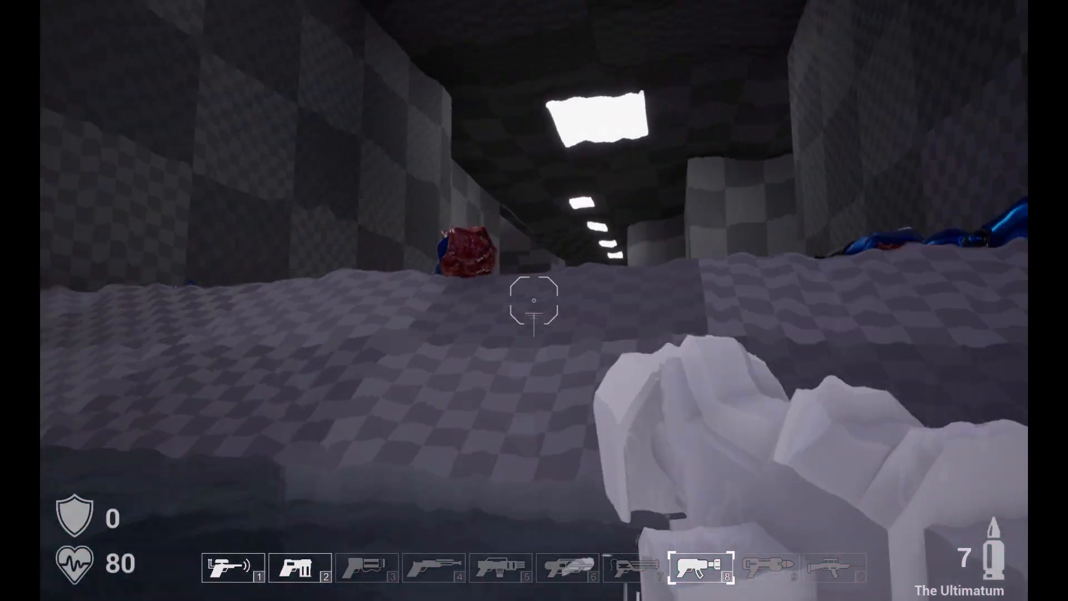
key("s")
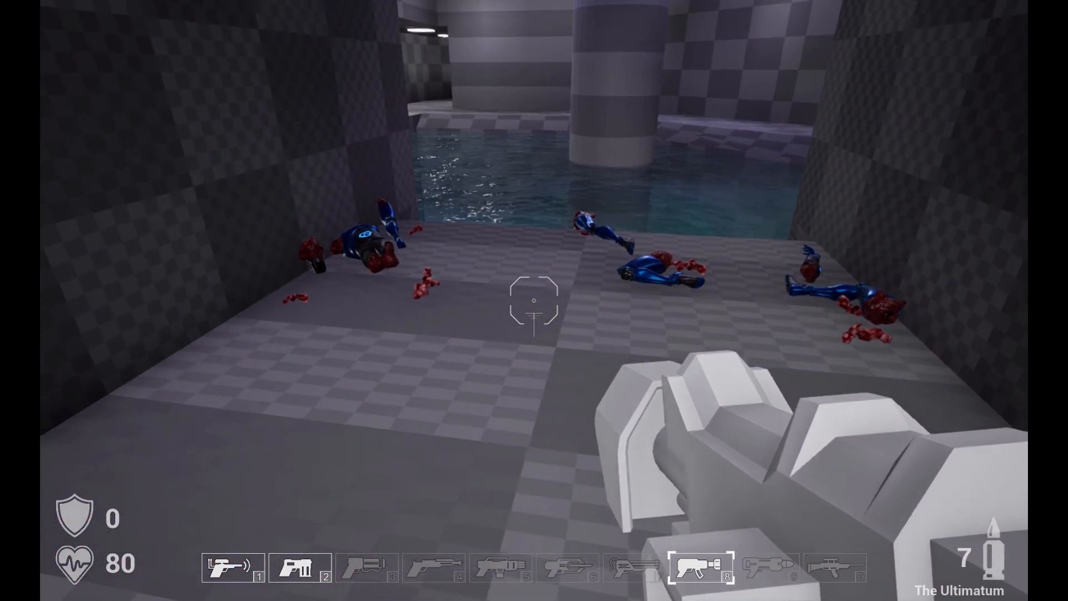
key("w")
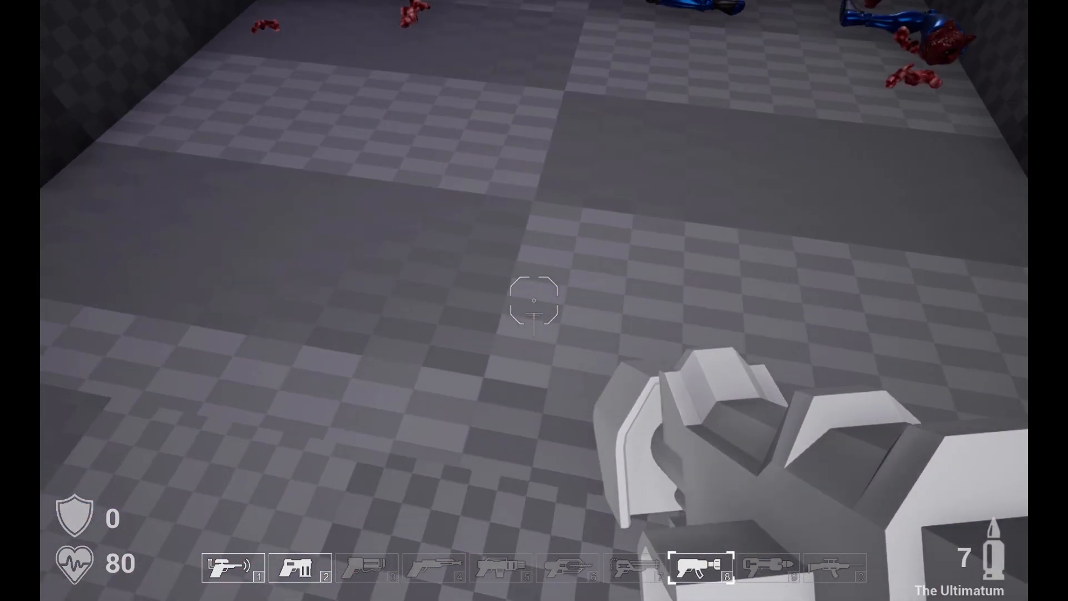
key("w")
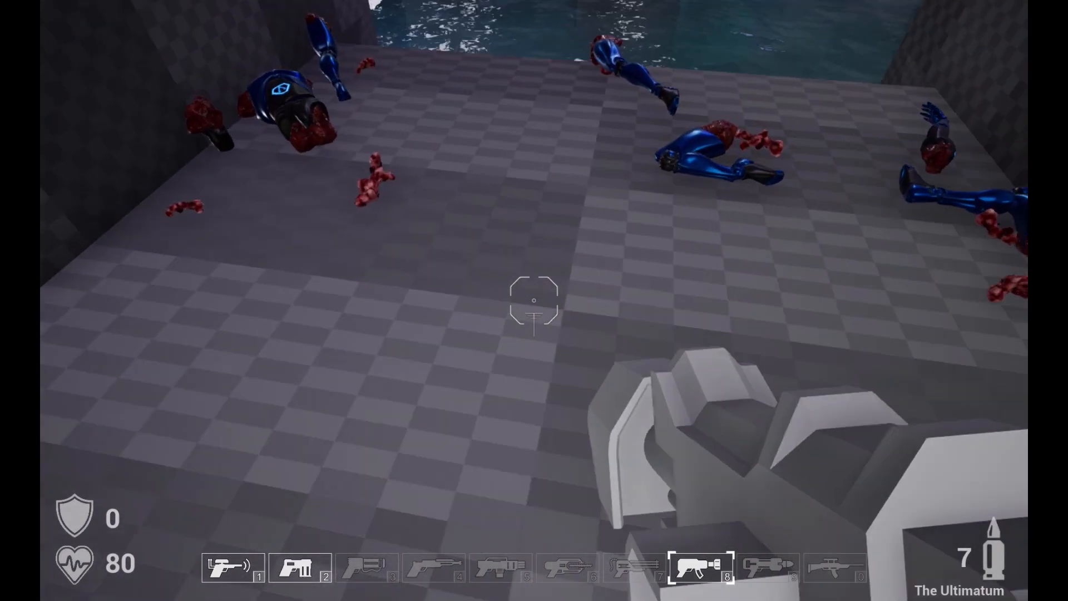
left_click(534, 300)
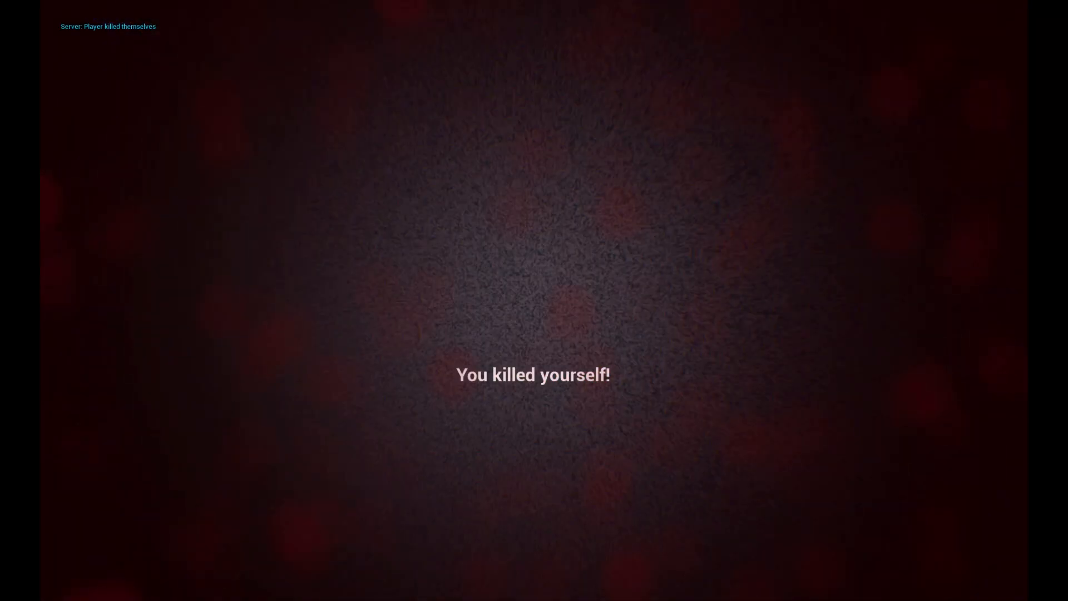